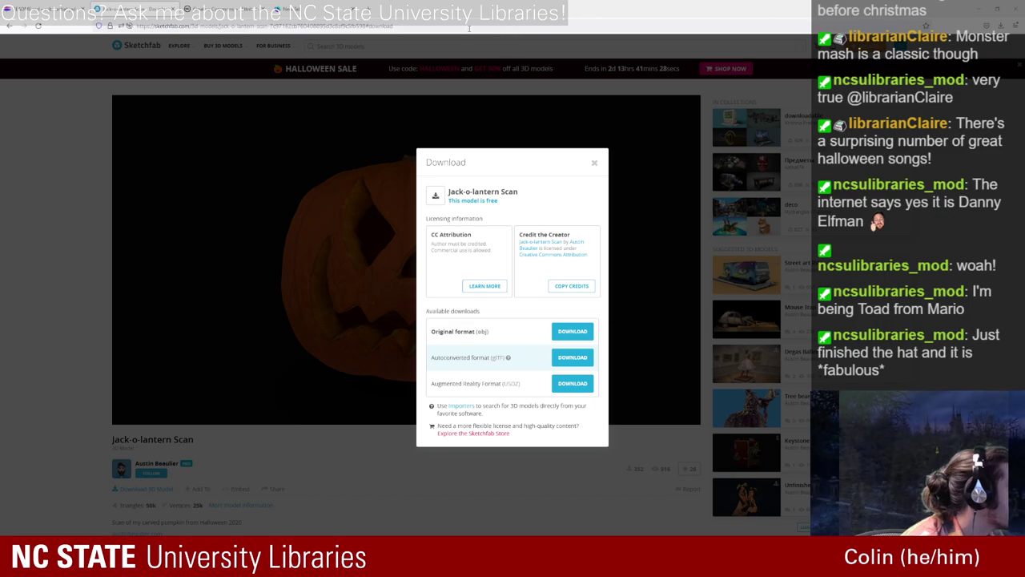
Step: Open the three.js editor at threejs.org/editor in a new browser tab
click(369, 9)
text(thre)
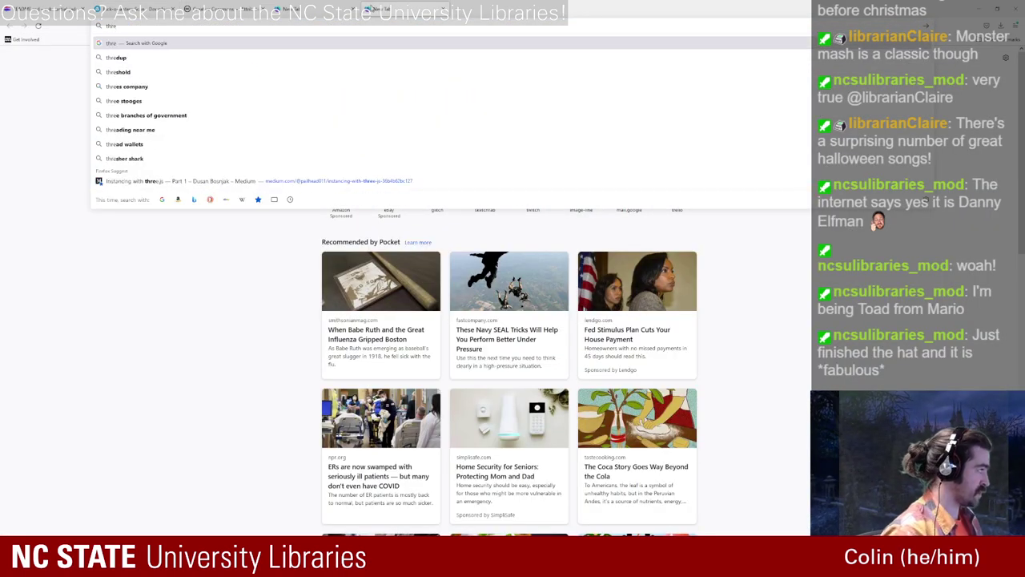
text(e)
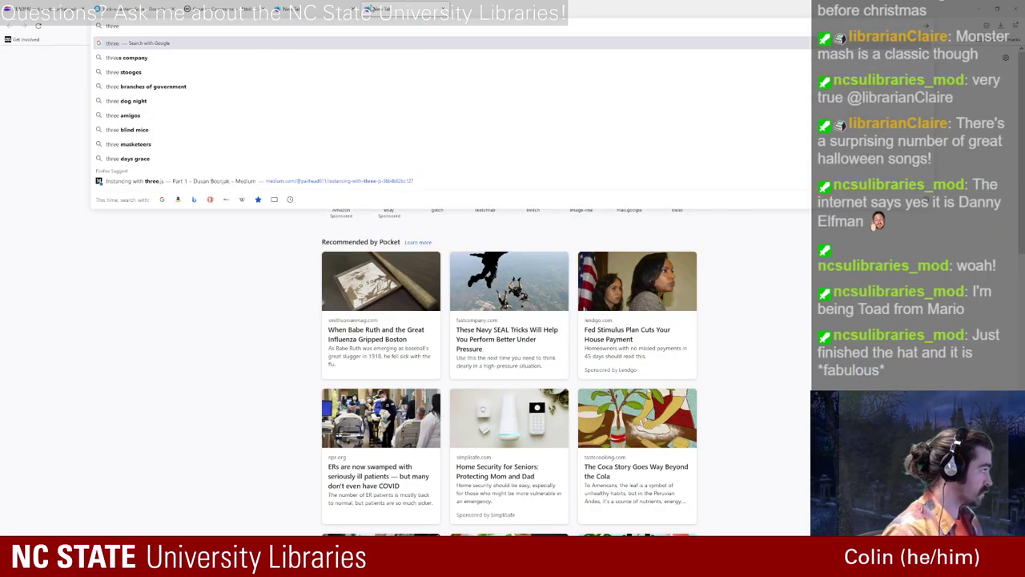
text(js.org/)
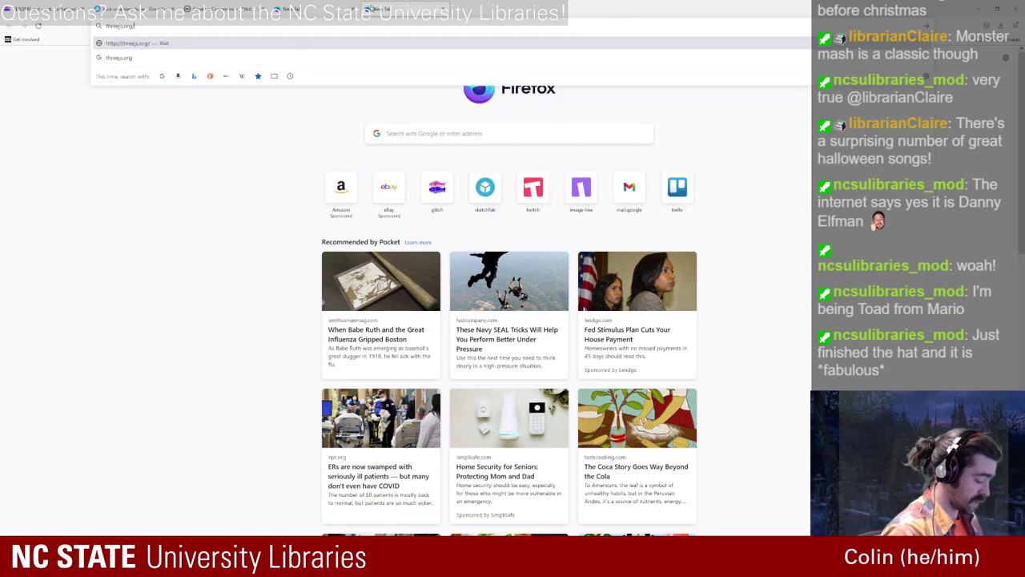
text(ed/itor)
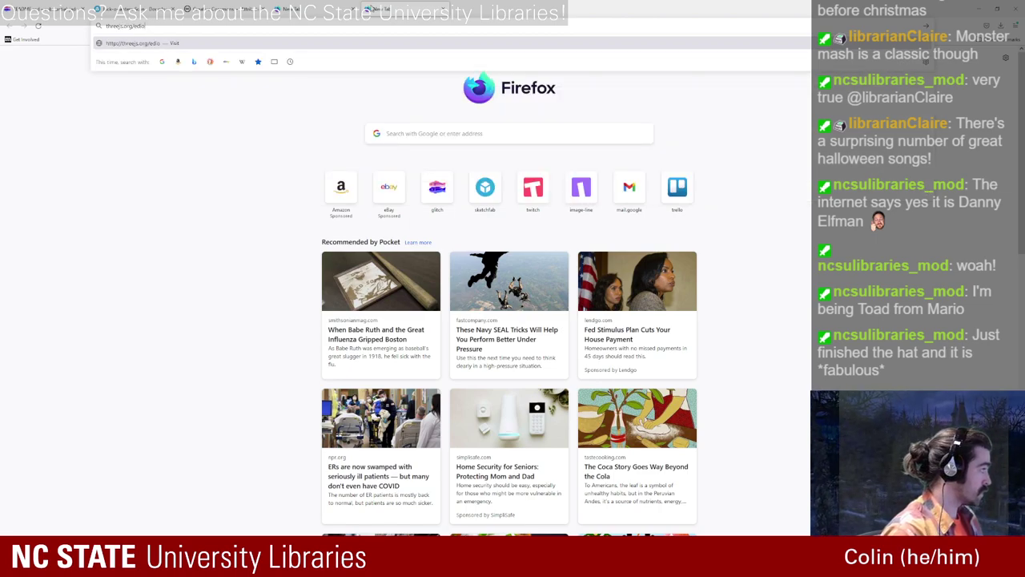
text(ito)
key(Return)
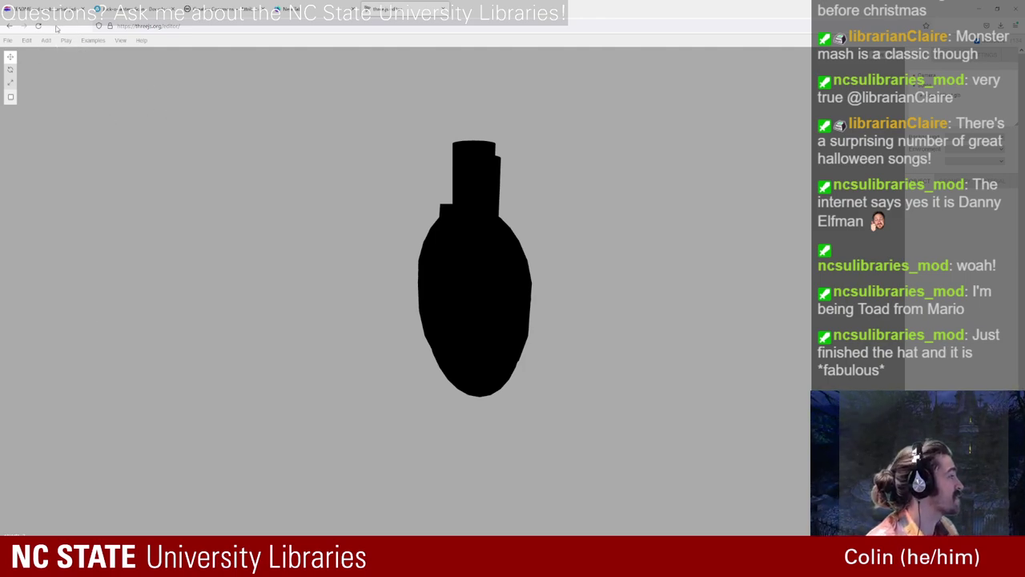
Step: Add a directional light to the boat scene and view the model from its side
mouse_move(46, 40)
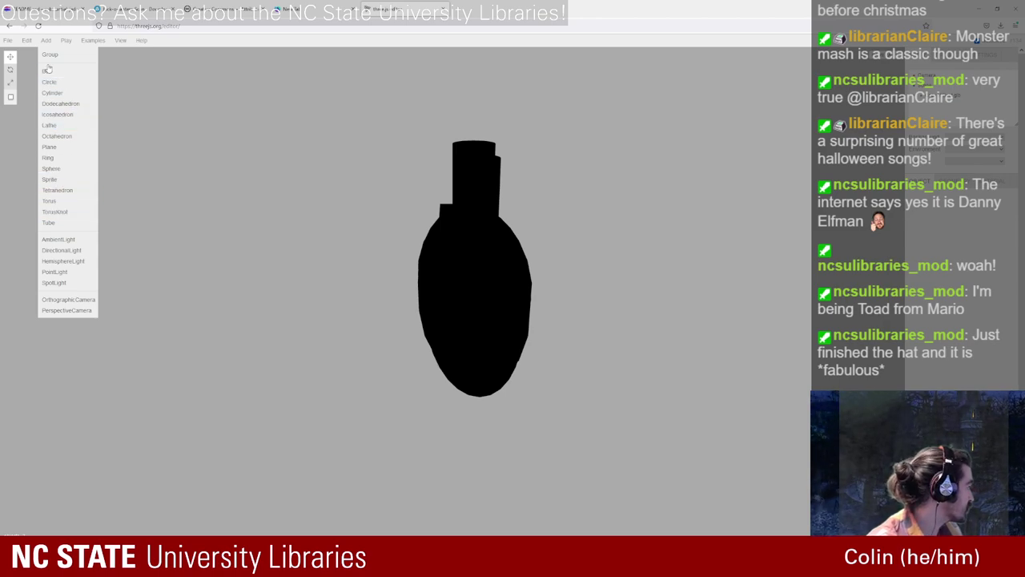
click(70, 251)
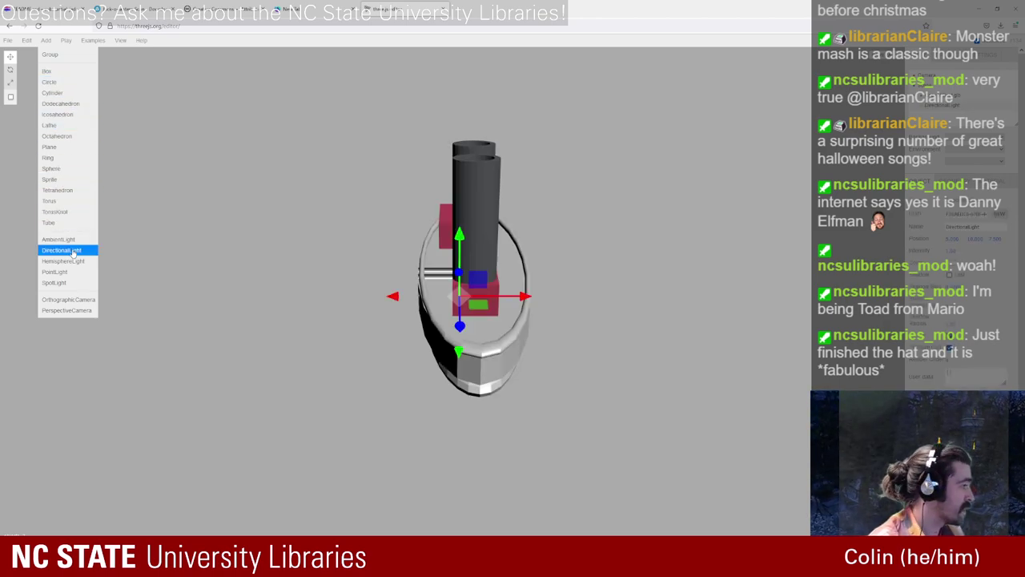
drag(574, 284, 700, 277)
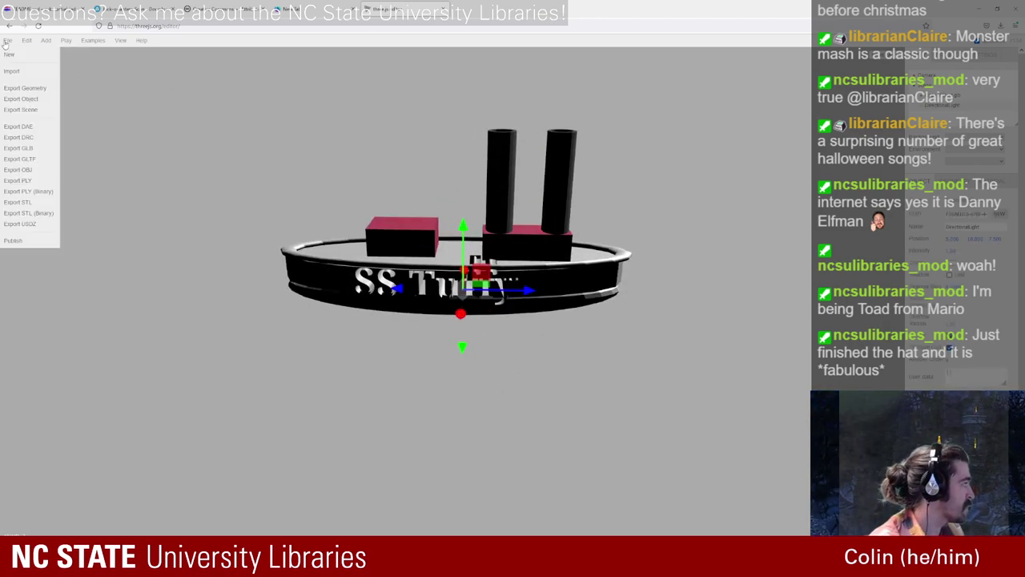
Step: Start a new empty scene in the editor, discarding the boat scene
click(11, 53)
click(549, 311)
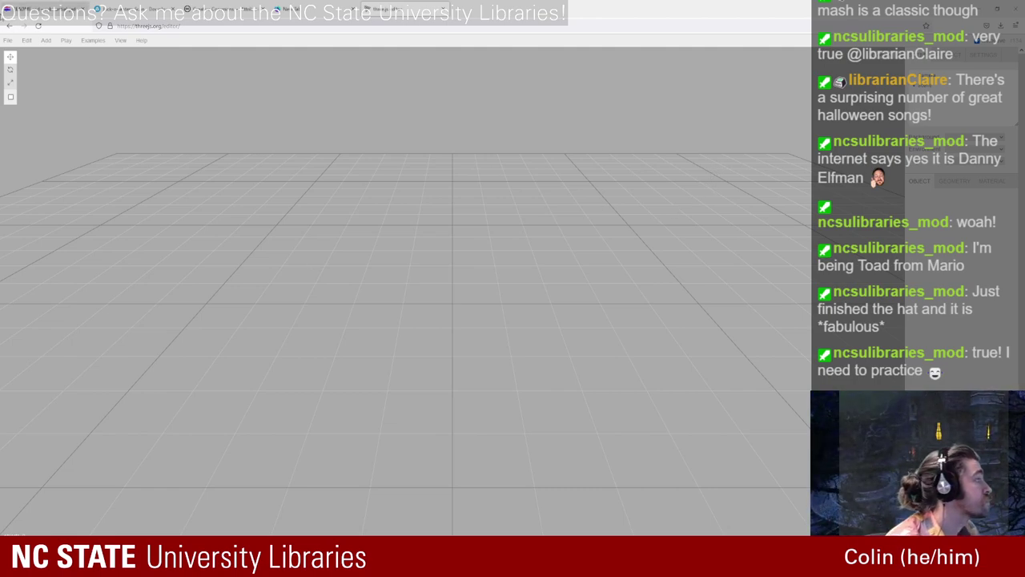
mouse_move(7, 40)
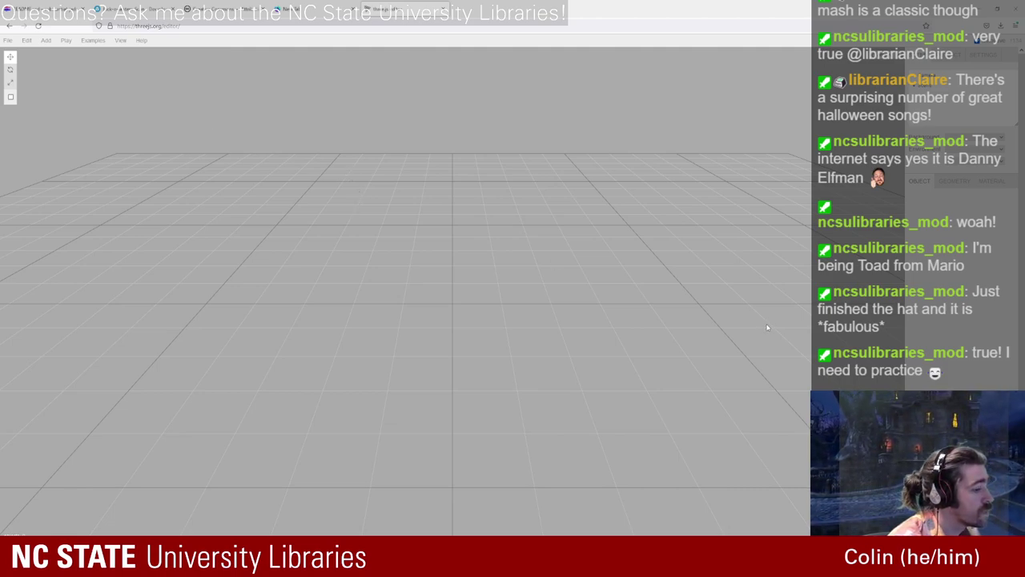
drag(635, 323, 497, 313)
scroll(527, 290, down, 3)
scroll(491, 329, up, 3)
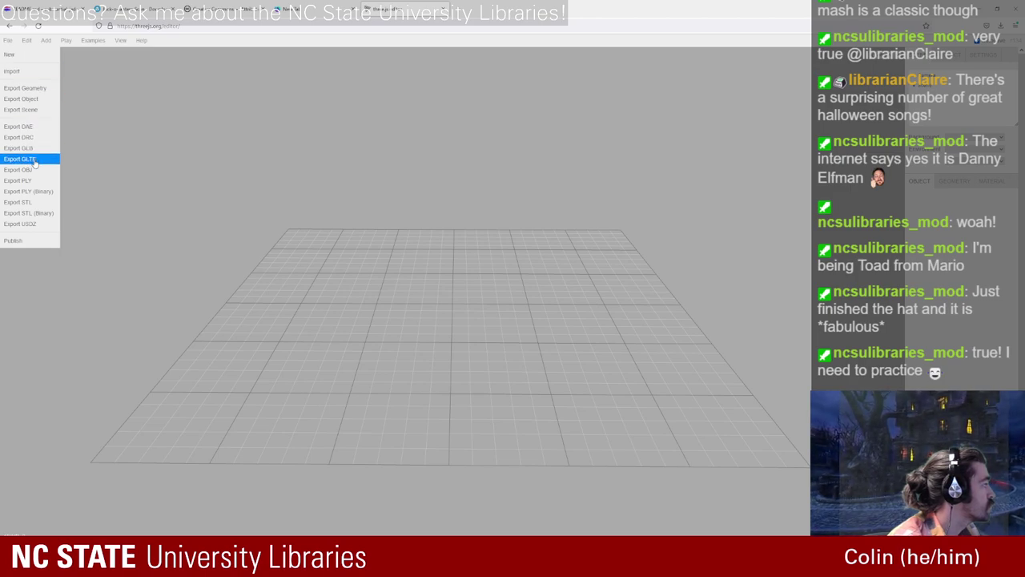
click(31, 73)
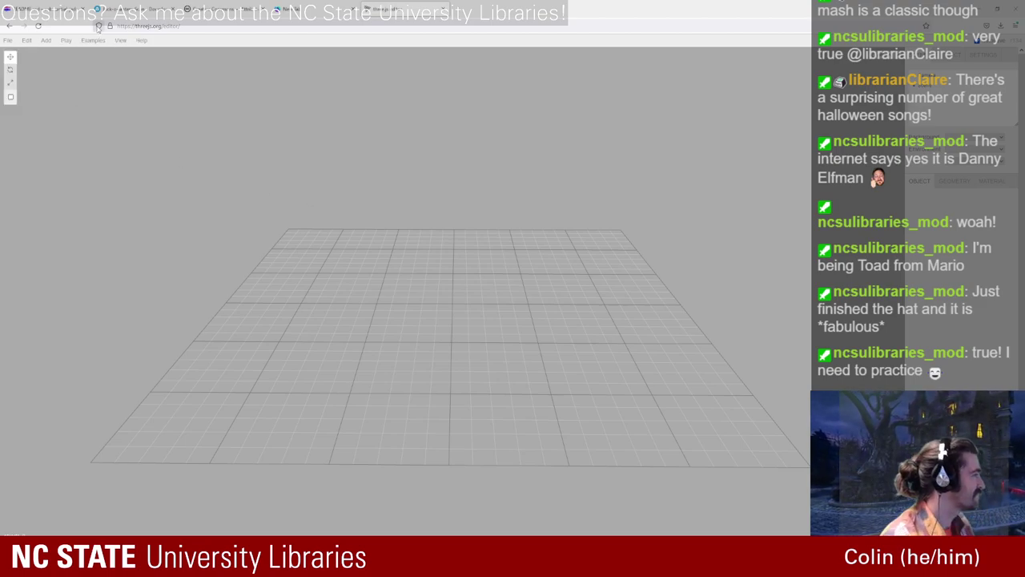
click(135, 7)
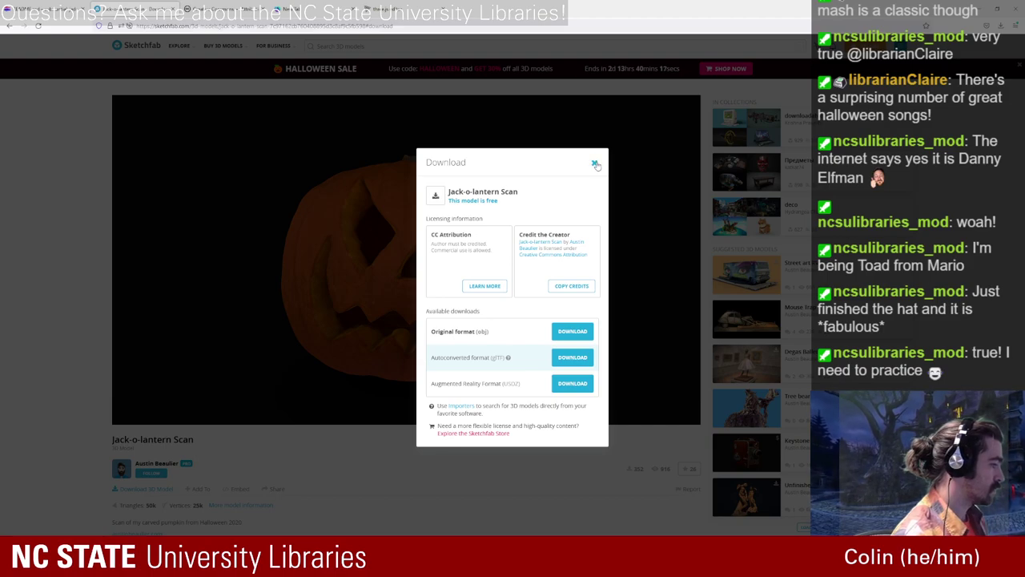
click(404, 8)
Step: Search the web for "convert obj to glb" in a new tab and open AnyConv's OBJ to GLB converter
click(460, 8)
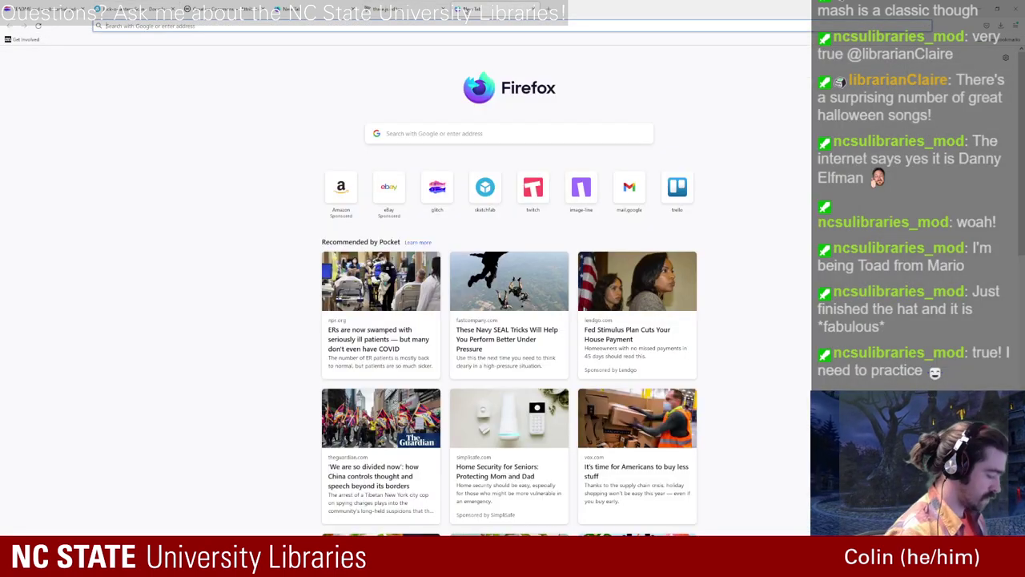
text(convert)
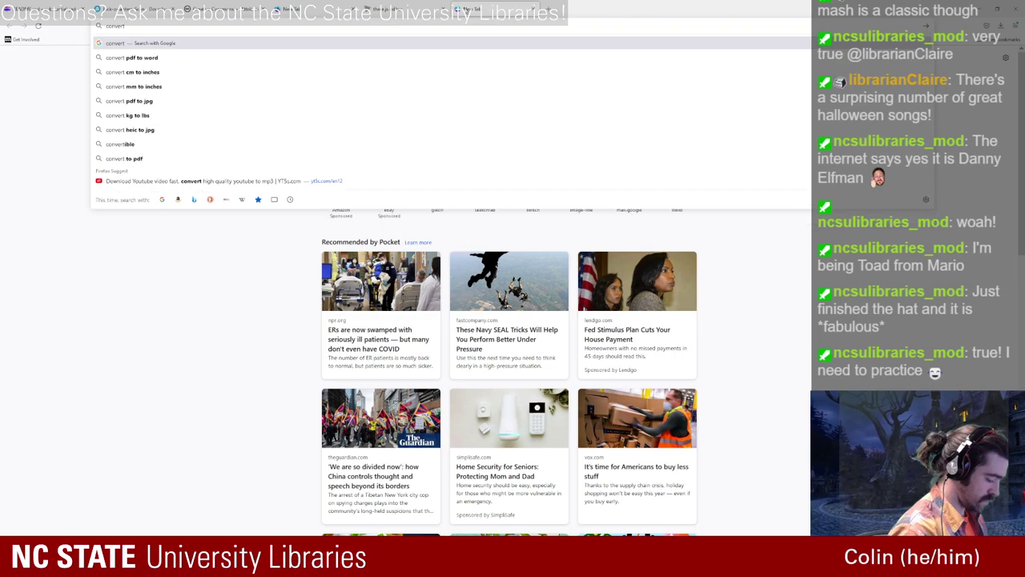
text( obj to glb)
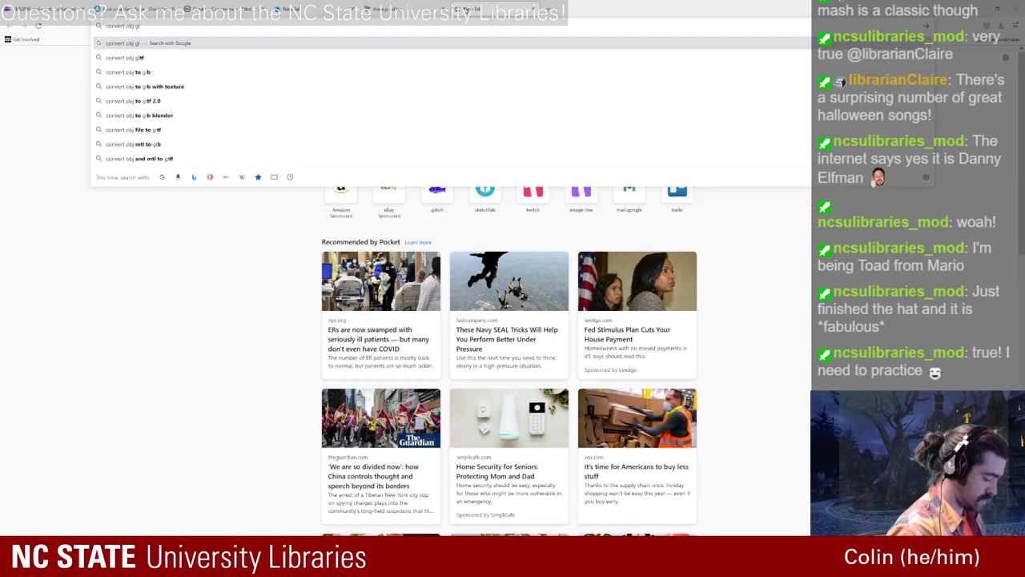
key(Return)
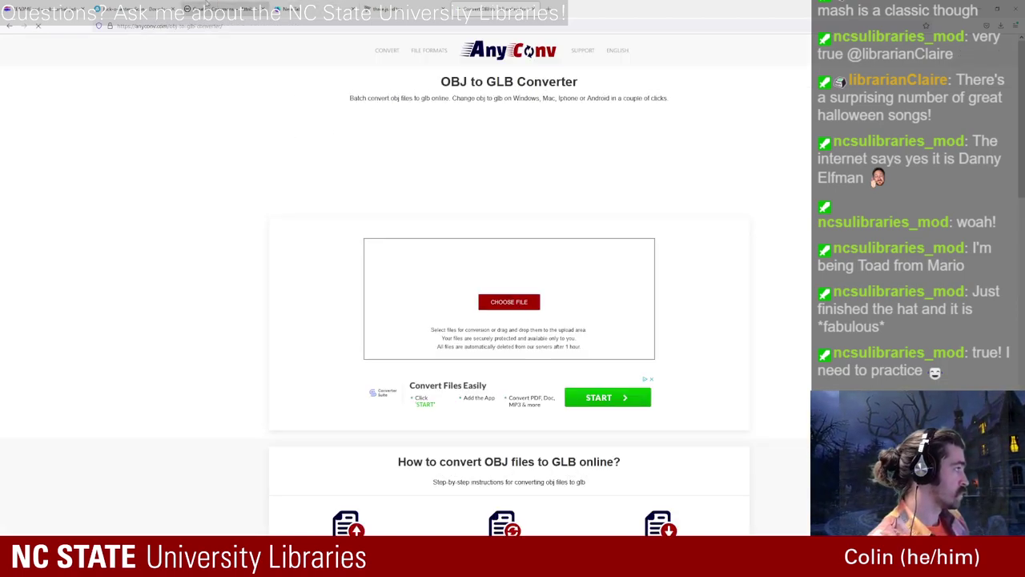
Step: Download the Jack-o-lantern Scan from Sketchfab in its original OBJ format
click(133, 8)
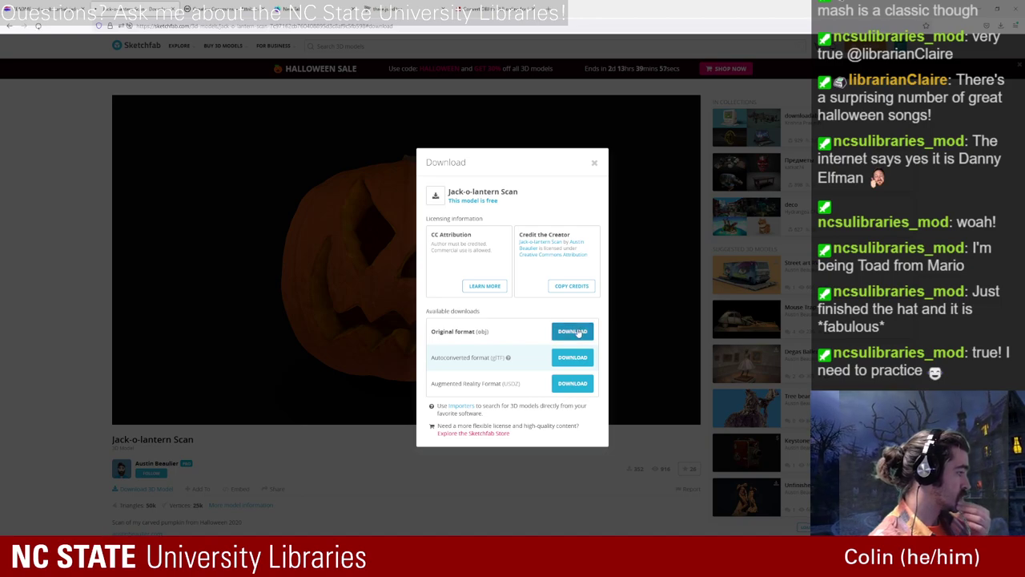
click(573, 331)
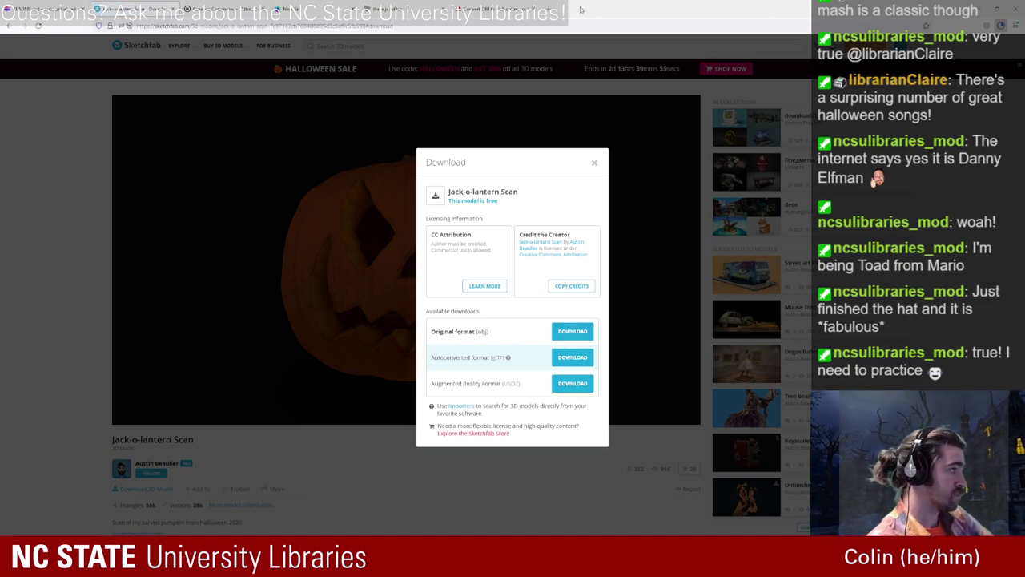
Step: Try jack-o-lantern-scan.zip in the AnyConv converter by checking its output formats, and remove the file again
click(502, 6)
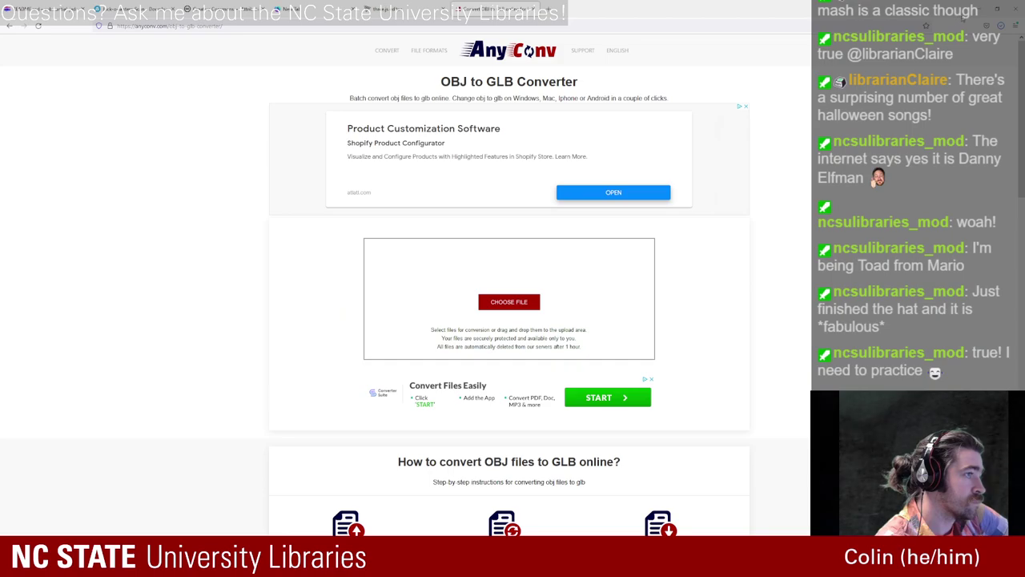
drag(1001, 25, 561, 300)
click(589, 258)
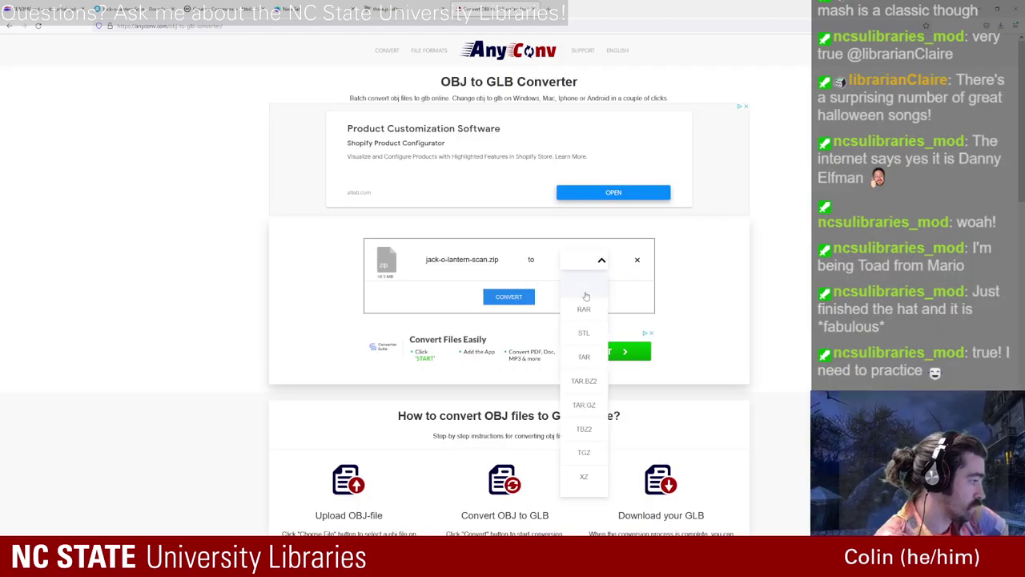
scroll(596, 342, down, 2)
scroll(597, 342, up, 2)
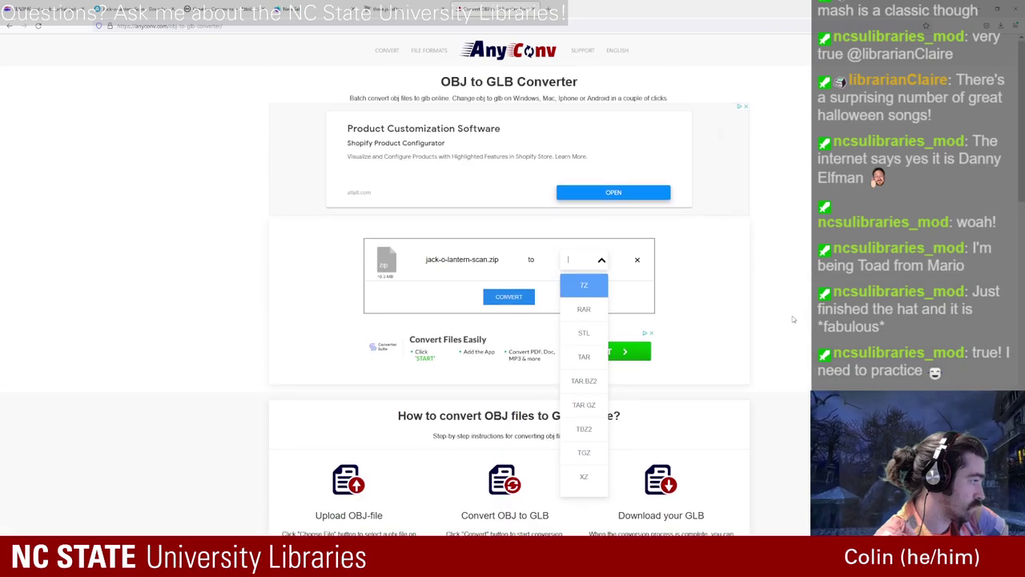
click(638, 260)
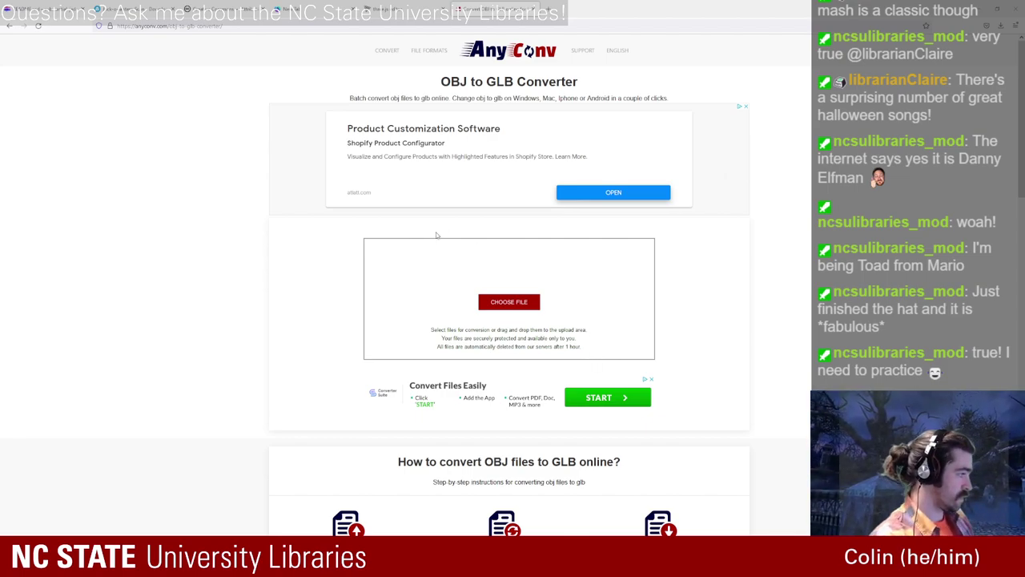
Step: Try to load a model file into the OBJ to GLB converter
drag(439, 236, 461, 102)
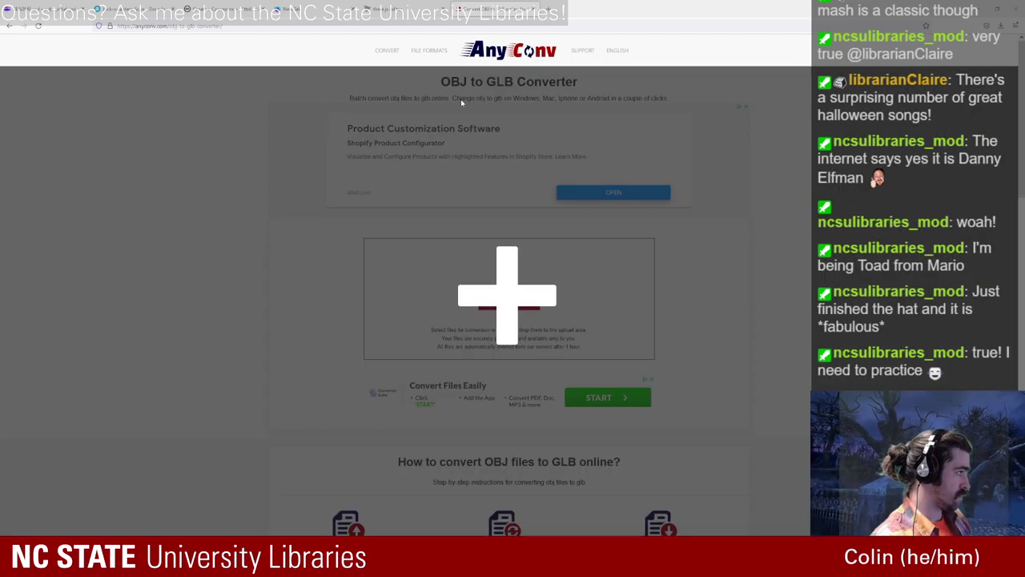
drag(417, 21, 561, 282)
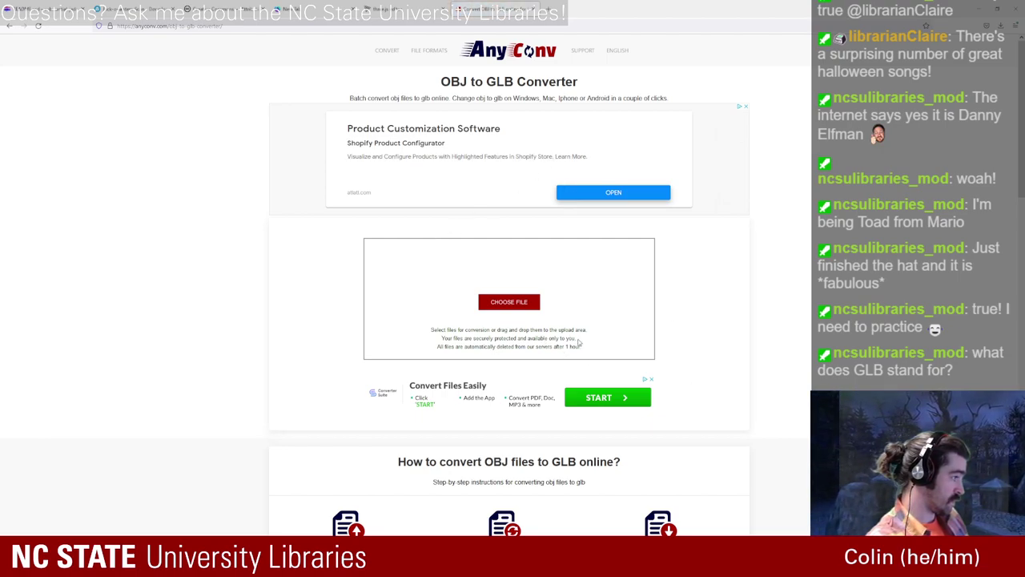
click(506, 304)
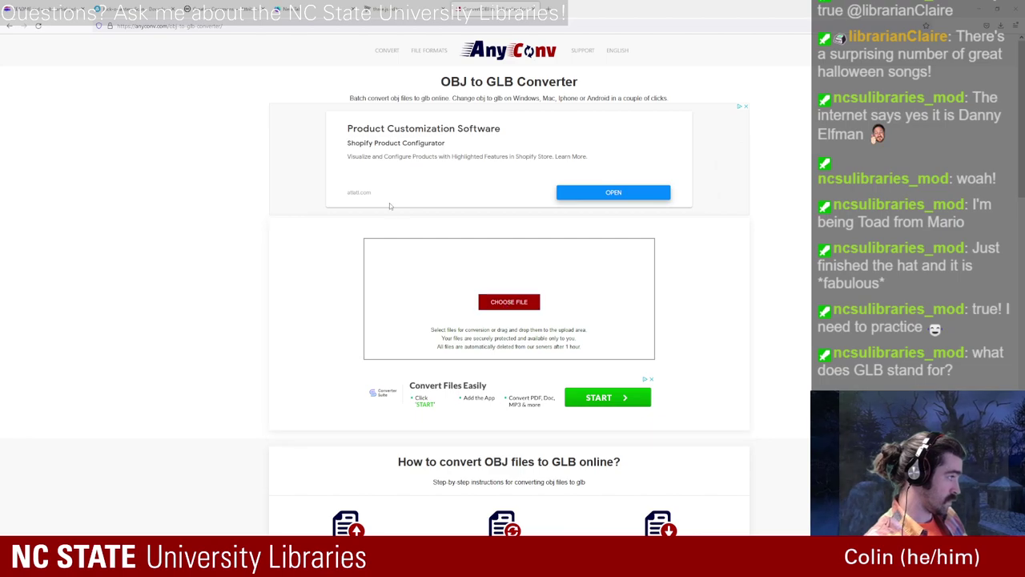
Step: Close the Jack-o-lantern Scan download dialog on Sketchfab and return to the A-Frame project on Glitch
click(378, 8)
click(219, 6)
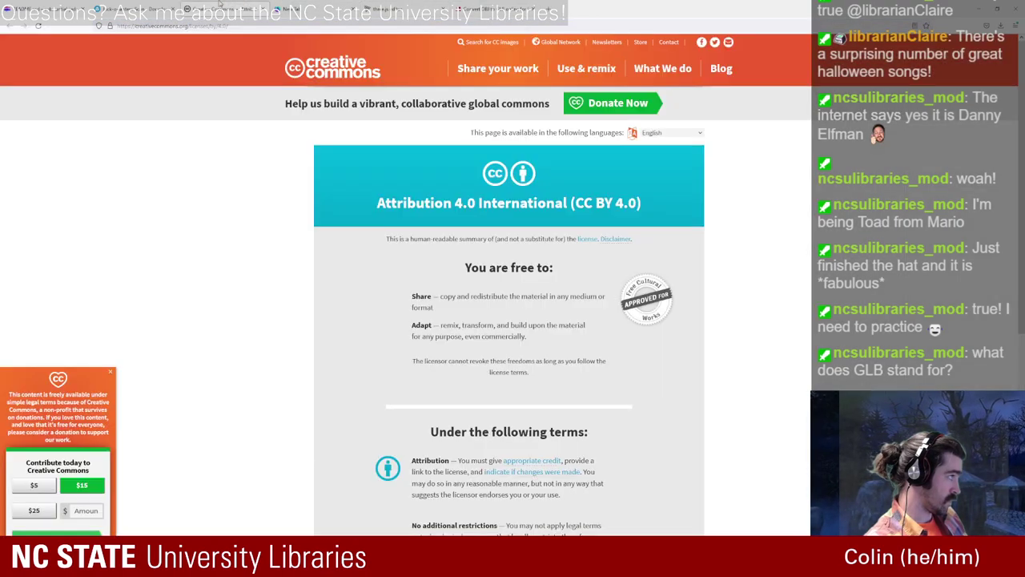
click(132, 8)
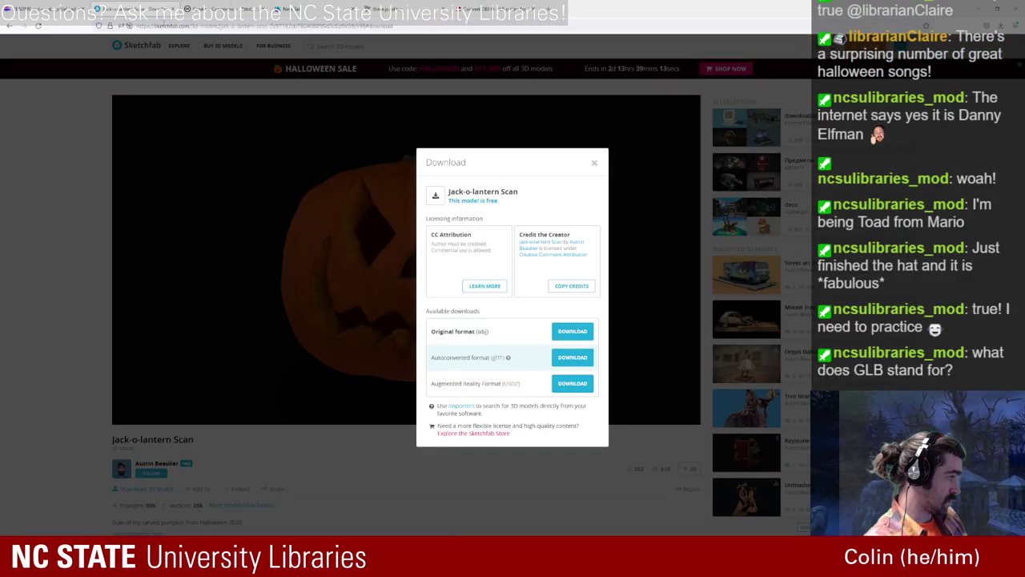
click(594, 164)
click(46, 8)
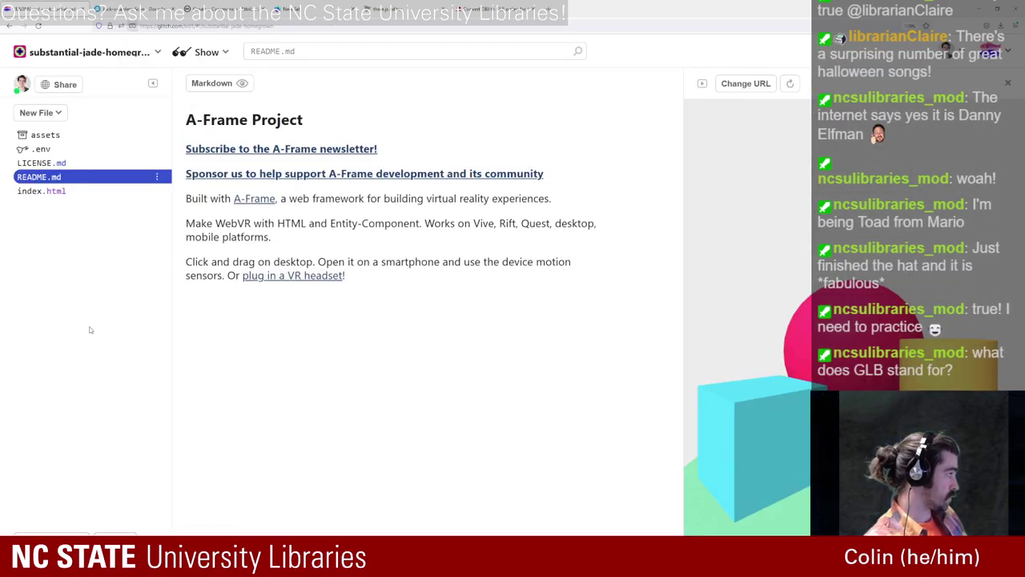
Step: Open the A-Frame documentation from aframe.io in a new tab and search it for "gltf"
click(550, 8)
text(a)
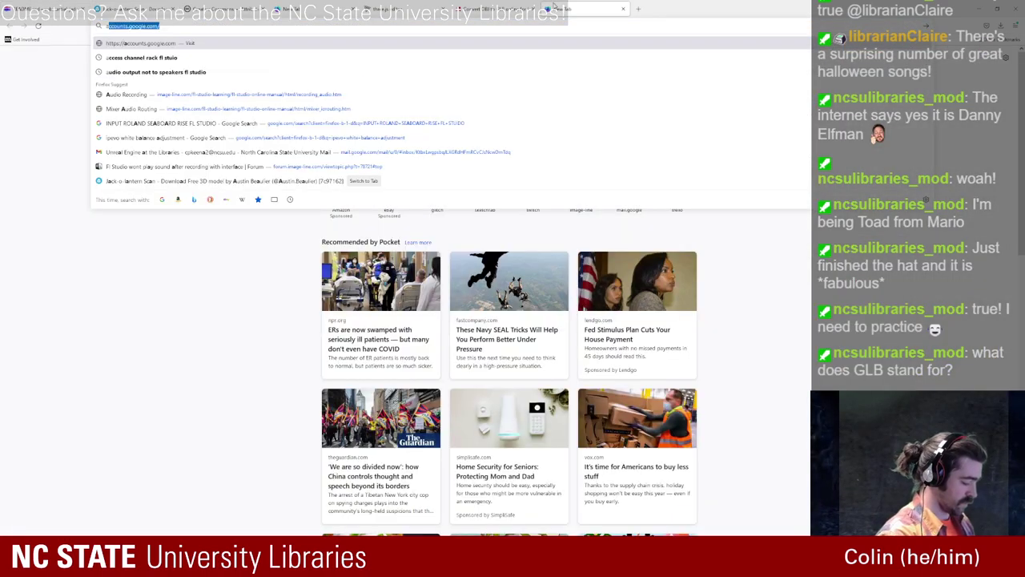
text(frame)
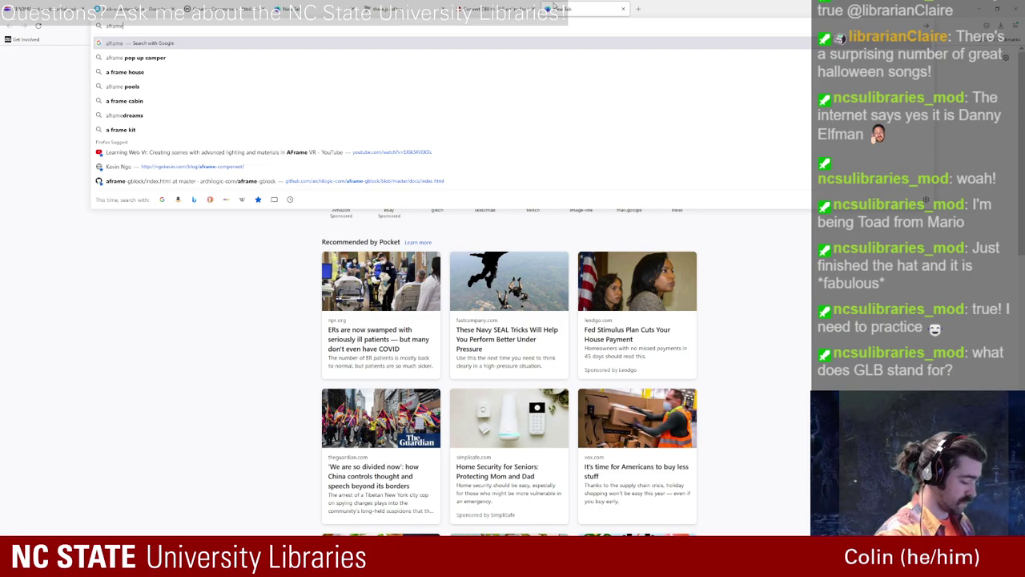
text(.io)
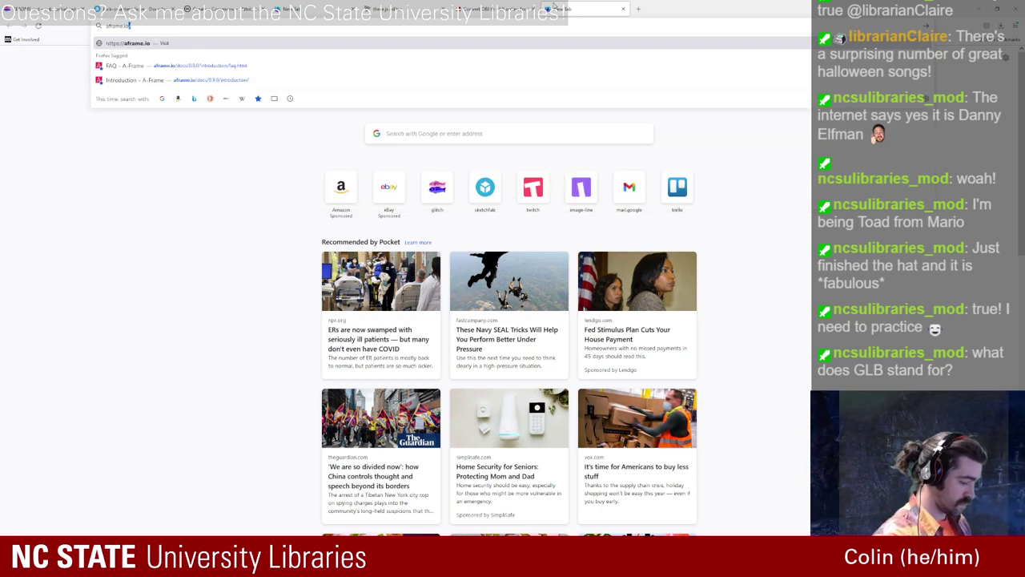
key(Return)
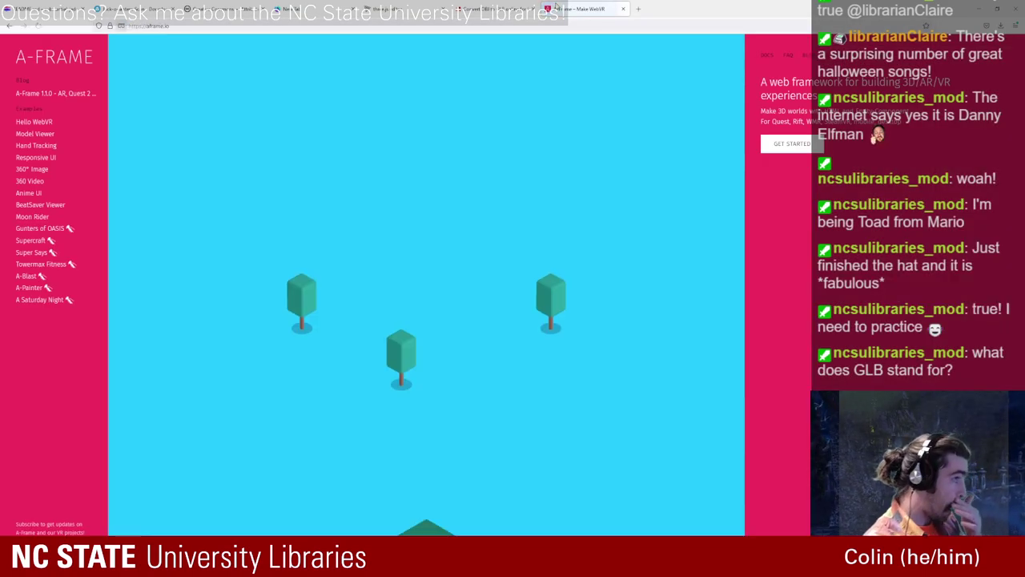
click(764, 60)
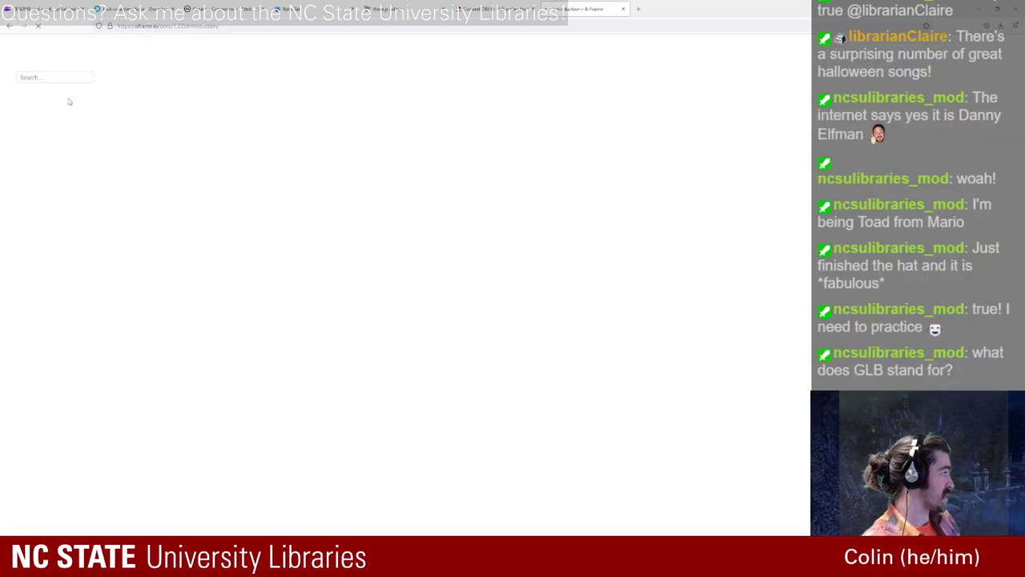
text(gltf)
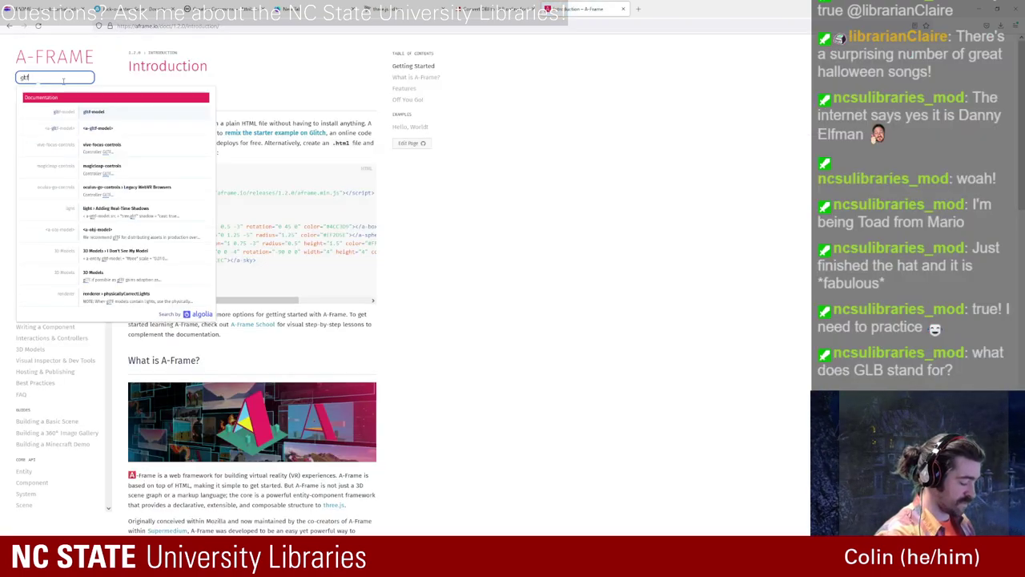
Step: Open the gltf-model component page from the documentation search and locate the asset-item line in its HTML example
key(Return)
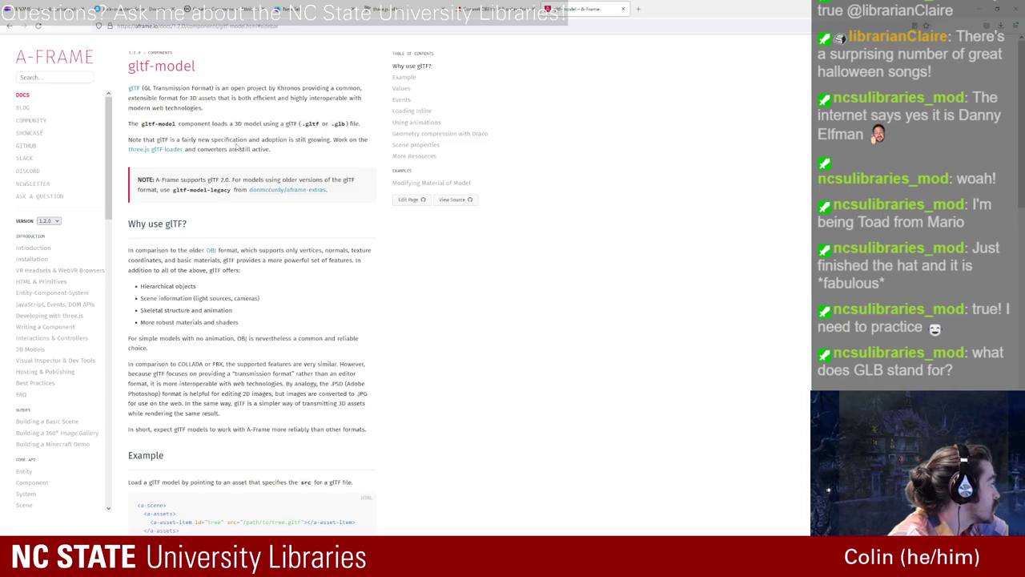
scroll(342, 301, down, 3)
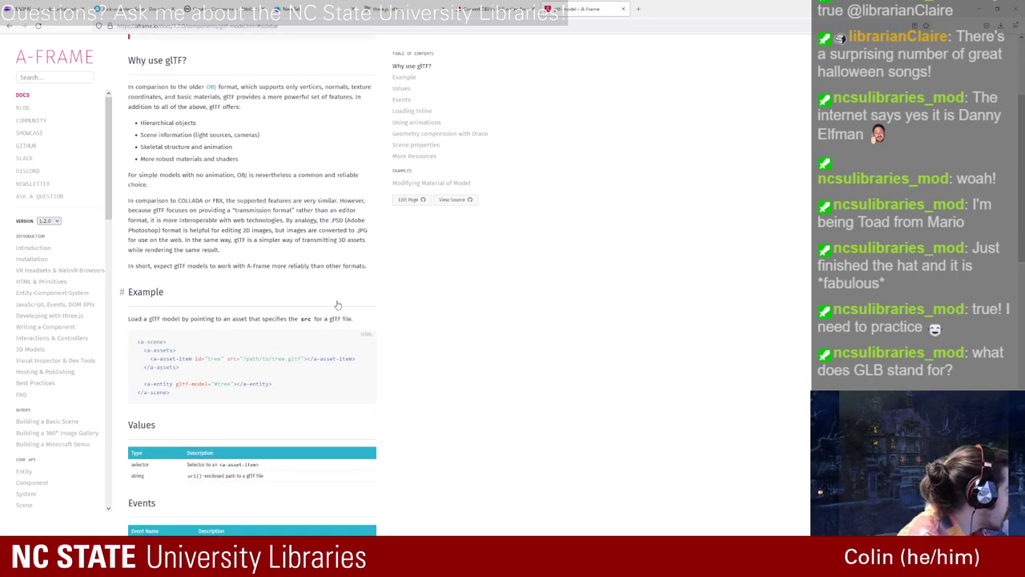
triple_click(196, 358)
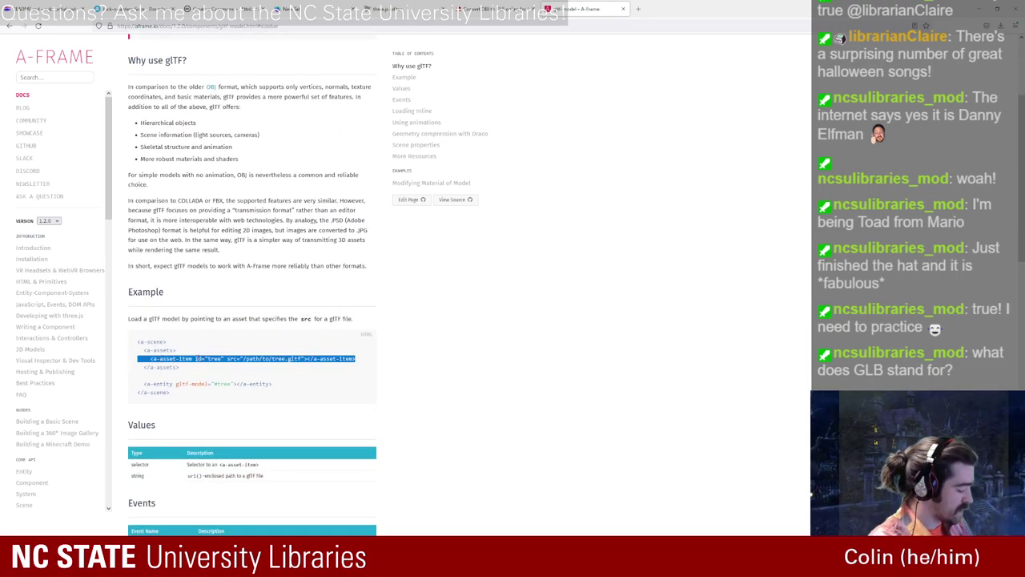
Step: Switch to the Glitch project and open index.html for editing
key(ctrl+1)
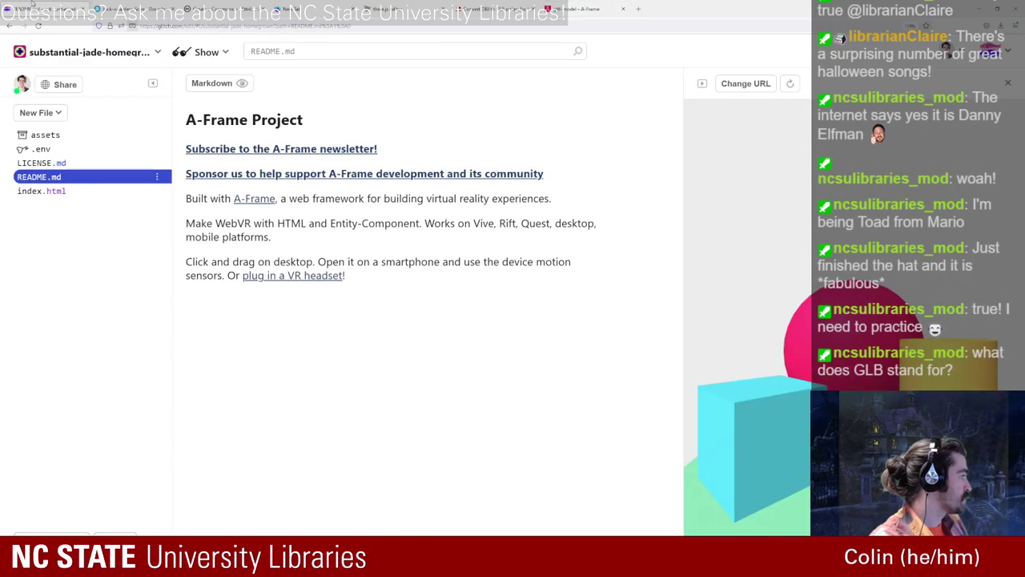
click(62, 192)
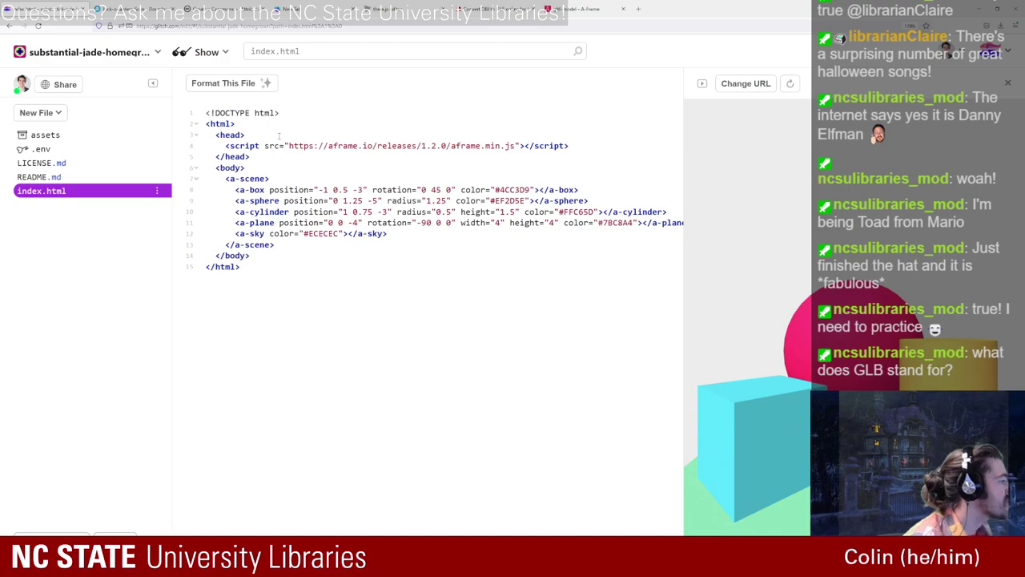
click(613, 6)
click(27, 5)
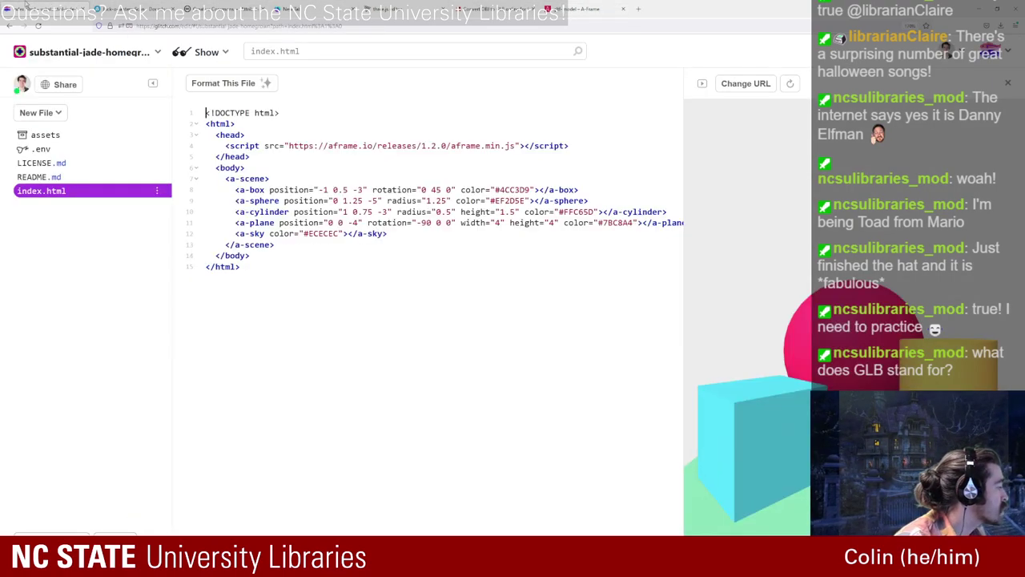
Step: Copy the whole a-assets block from the example on the A-Frame gltf-model documentation page
click(557, 7)
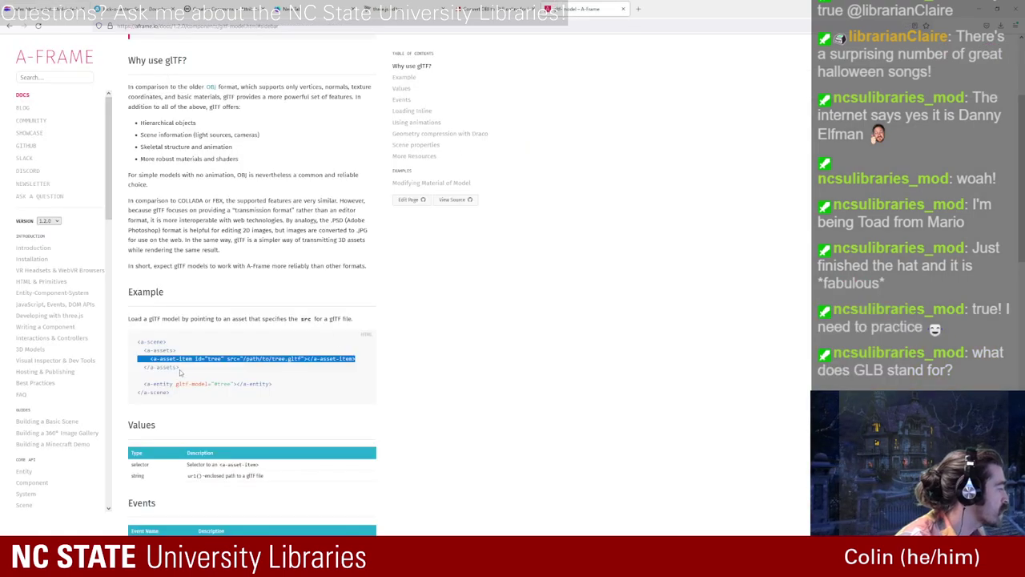
drag(179, 369, 136, 350)
key(ctrl+c)
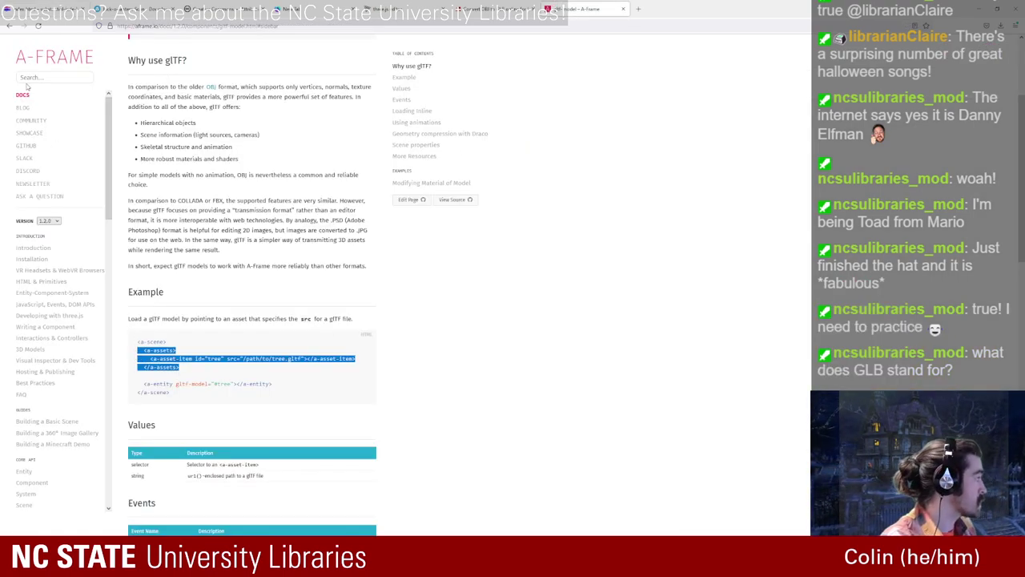
Step: Paste the a-assets block directly under the opening a-scene tag of index.html in Glitch, with blank lines around it
click(27, 4)
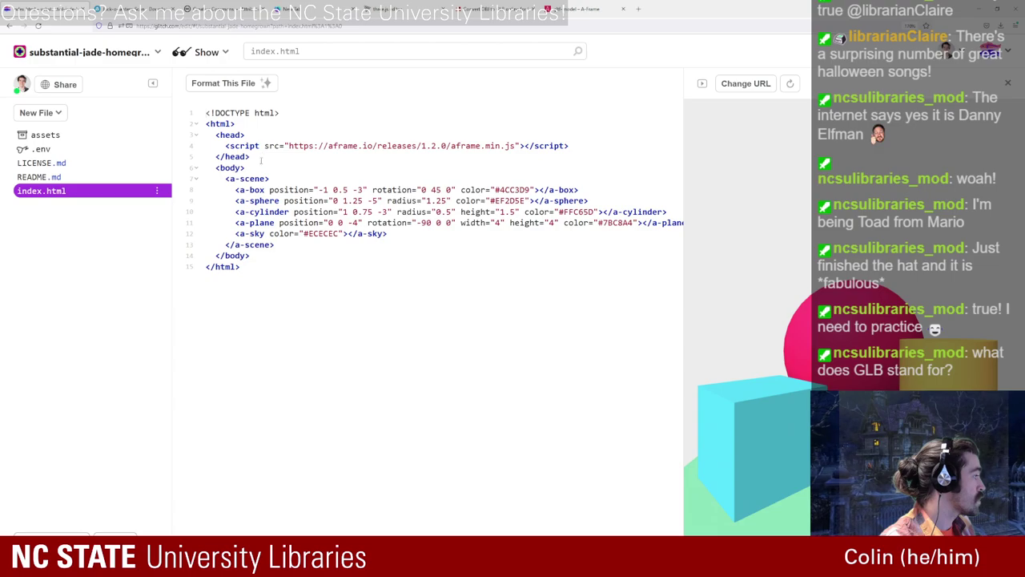
click(336, 178)
key(Return)
key(ctrl+v)
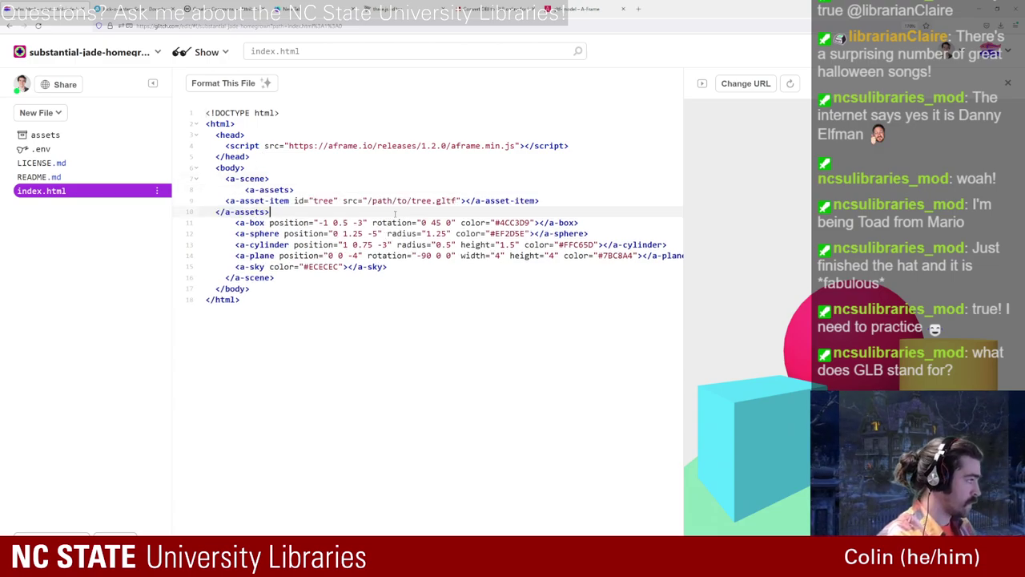
key(Return)
key(Return)
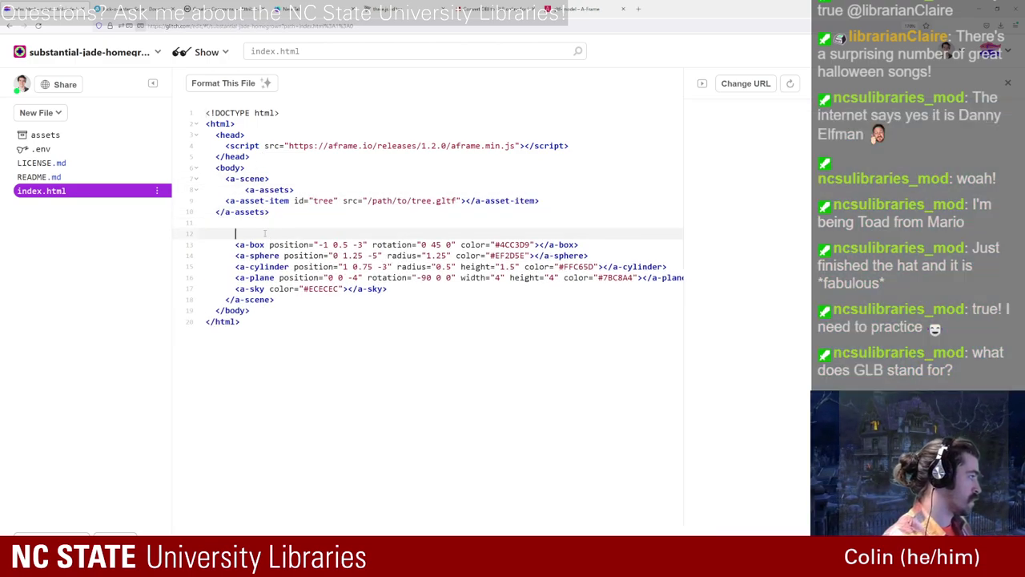
click(277, 179)
key(Return)
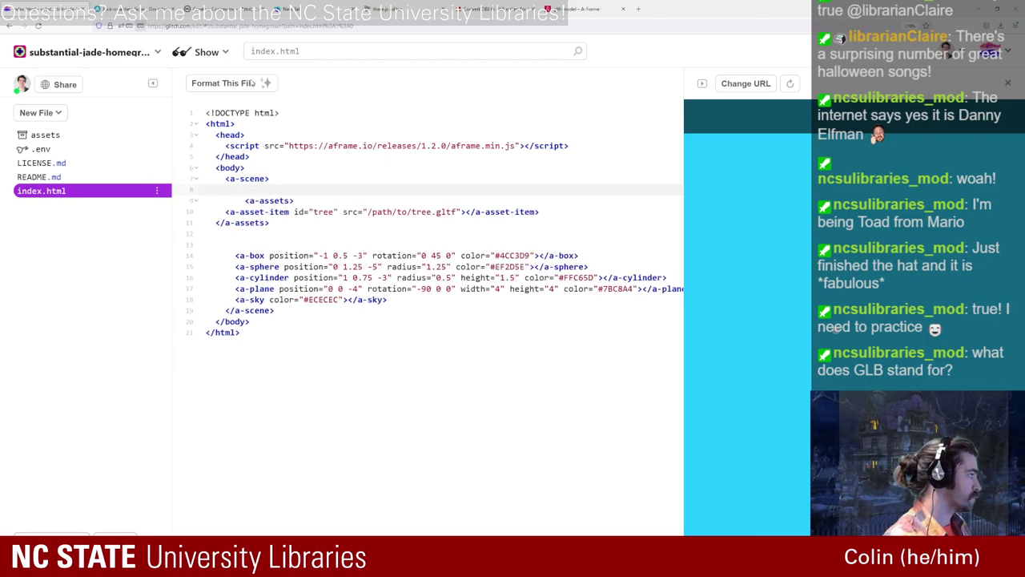
Step: Change the a-asset-item id to "lantern"
click(335, 211)
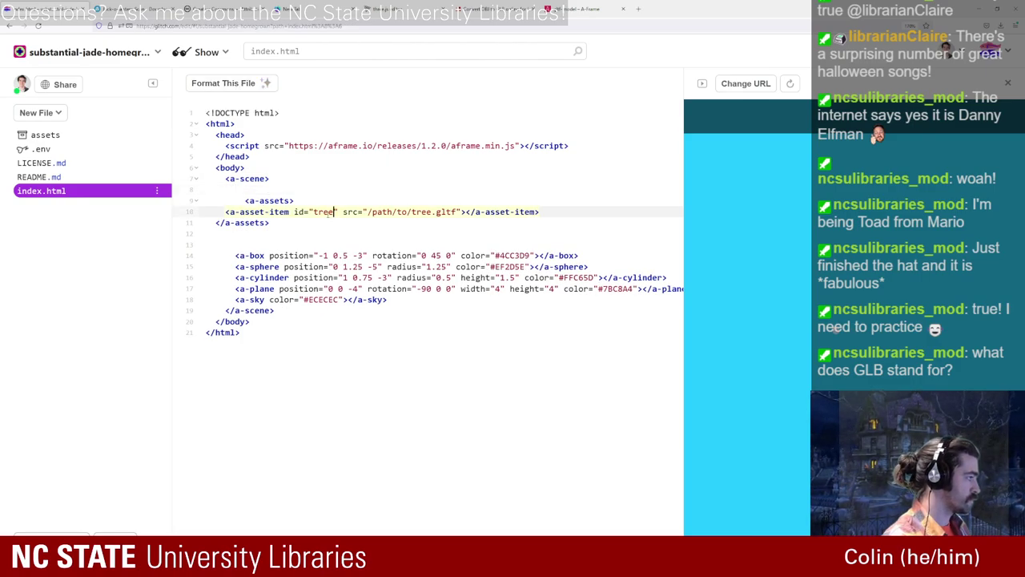
double_click(328, 211)
text(jack)
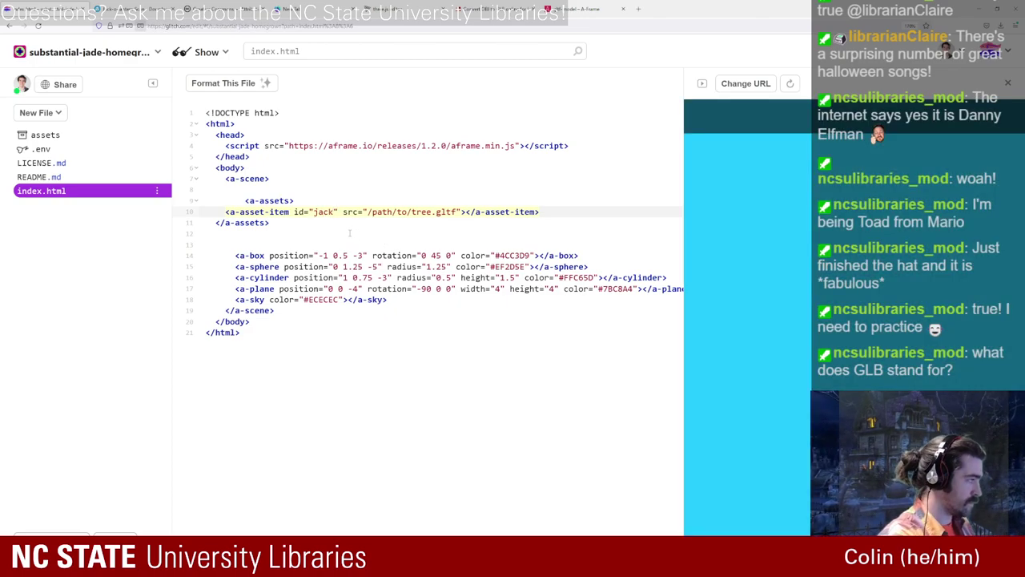
key(BackSpace)
key(BackSpace)
key(BackSpace)
key(BackSpace)
text(lantern)
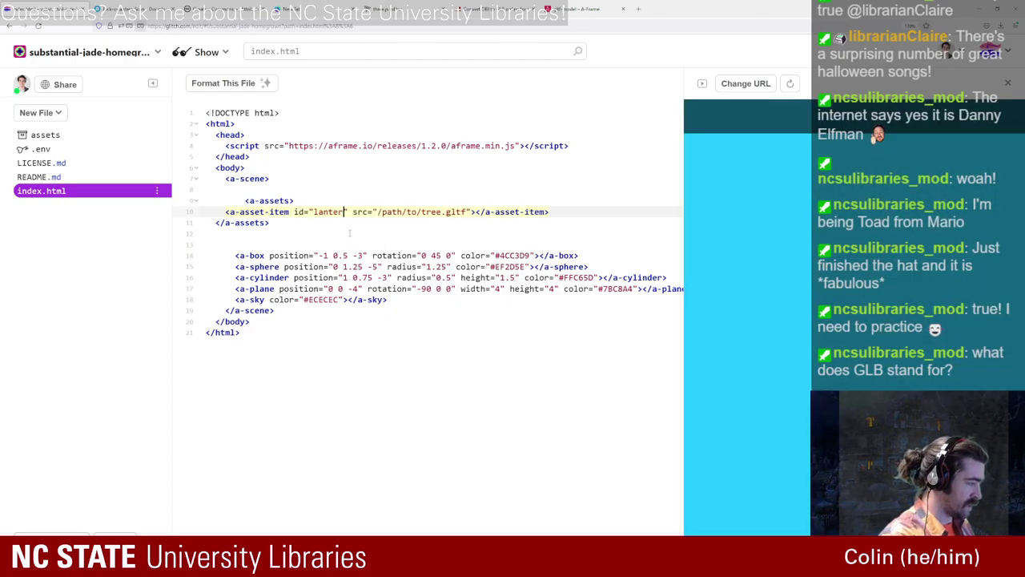
Step: Clear the placeholder path from the src attribute of the lantern asset item
click(426, 212)
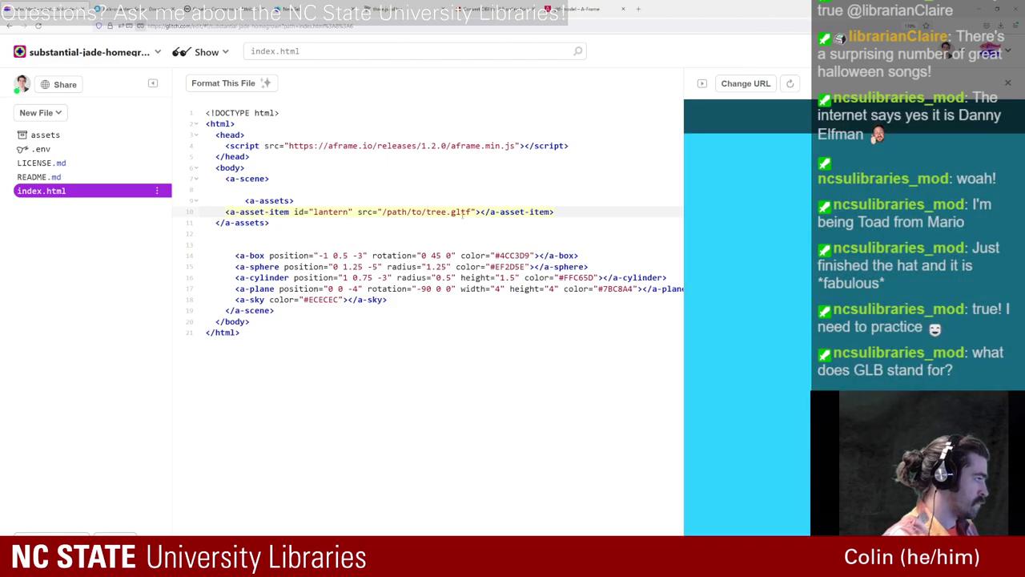
drag(472, 213, 410, 212)
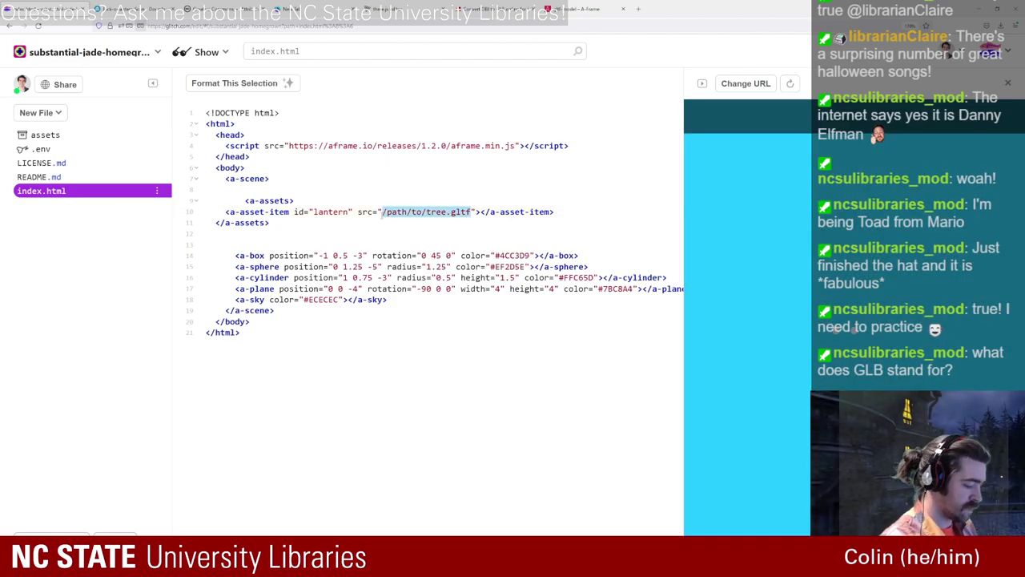
key(BackSpace)
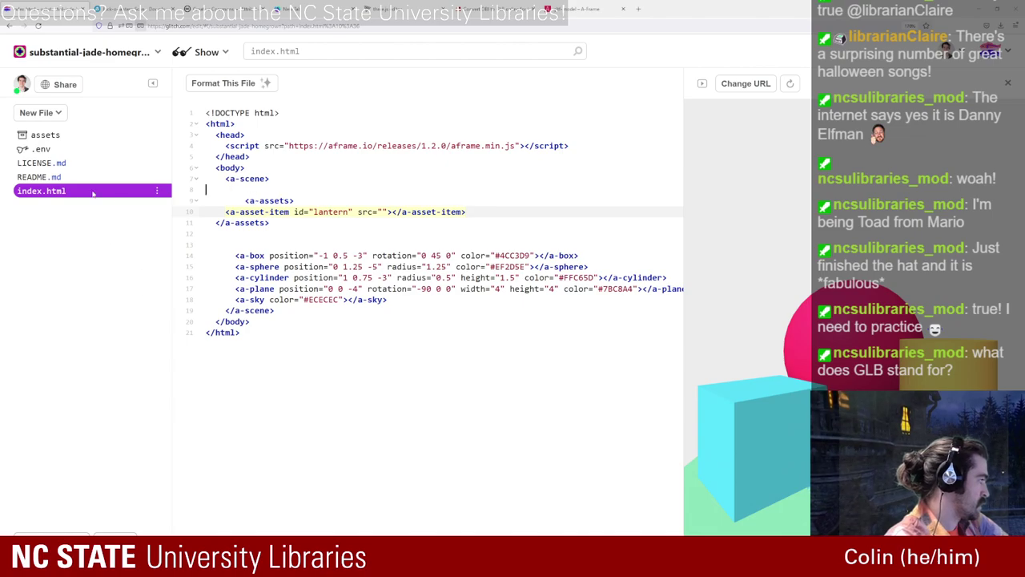
Step: Copy the URL of scene.gltf from the project assets and paste it as the lantern asset's src in index.html
click(50, 136)
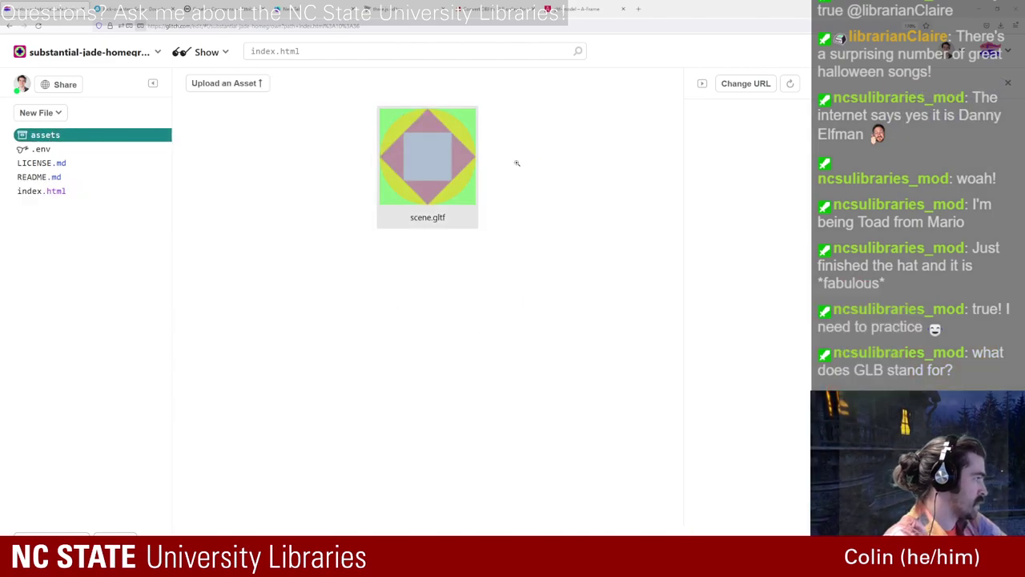
click(428, 156)
click(711, 262)
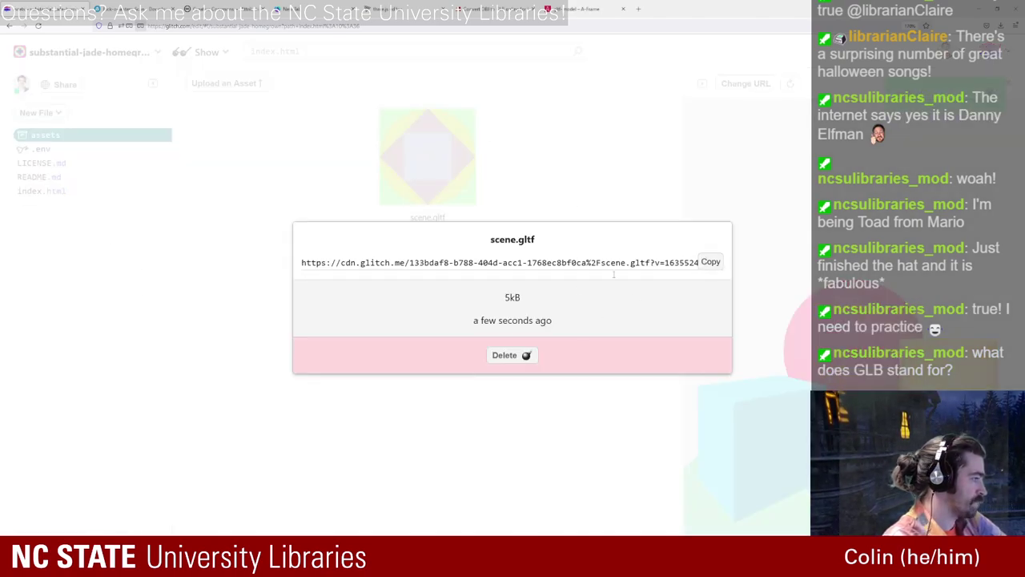
click(34, 287)
click(35, 192)
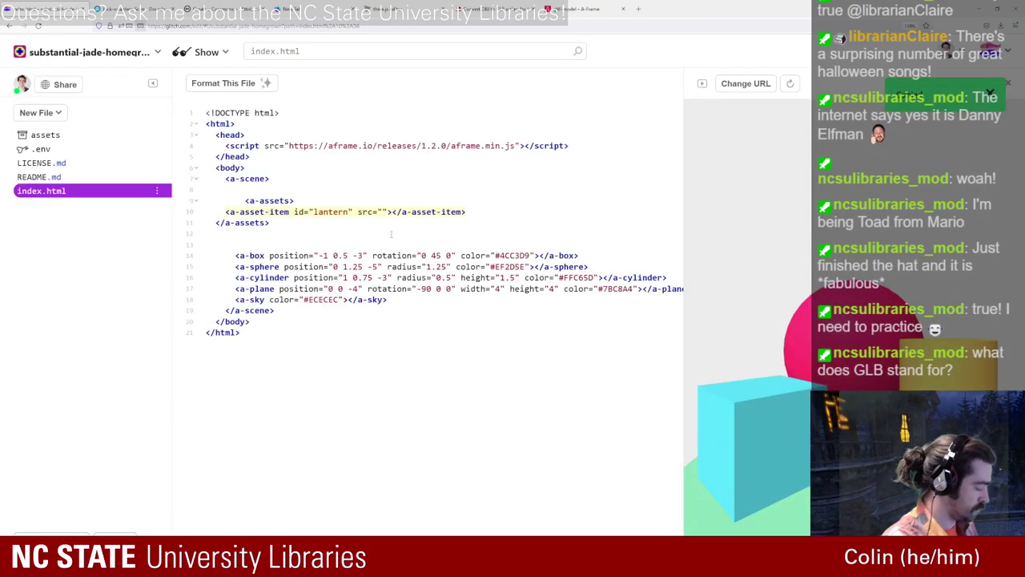
key(ctrl+v)
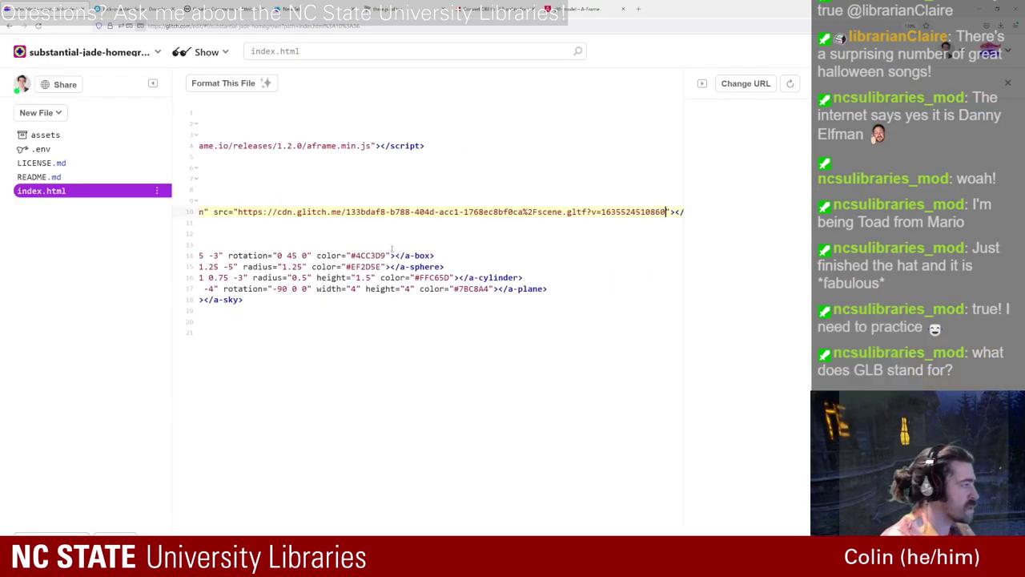
key(Home)
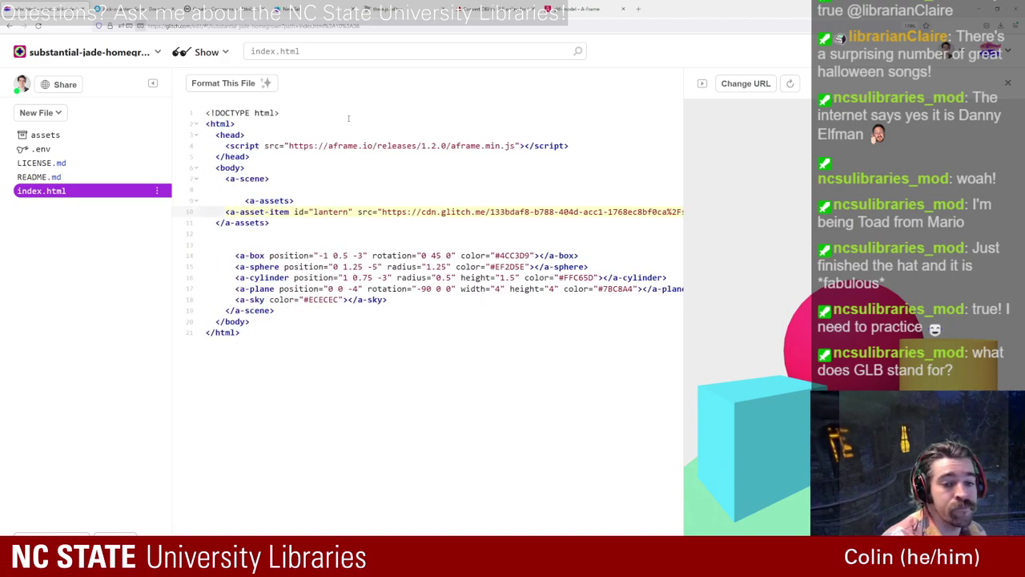
Step: Search the web for "glb kronos" in a new tab and read the Khronos result's description of glTF
click(639, 9)
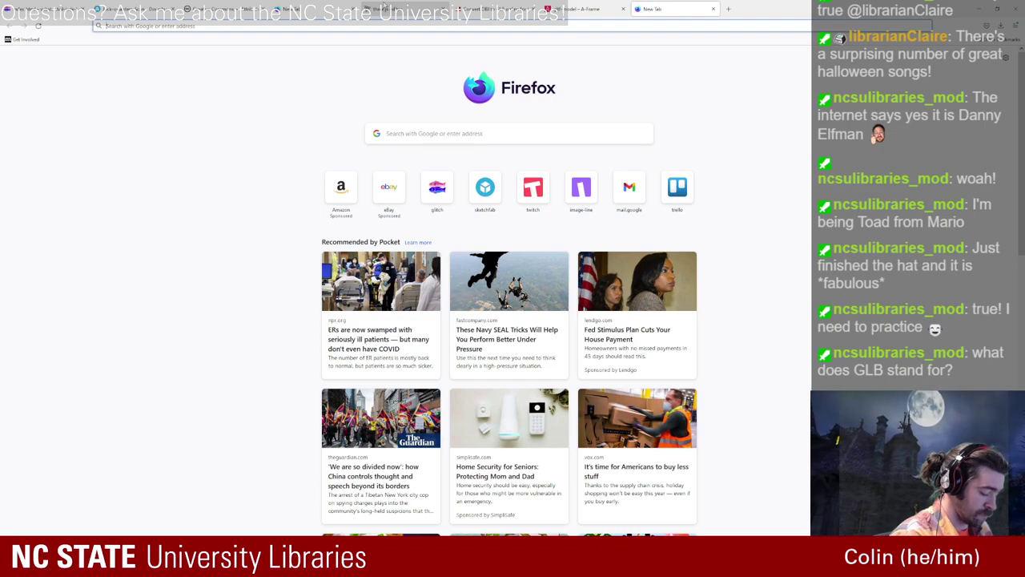
key(ctrl+l)
text(glb kronos)
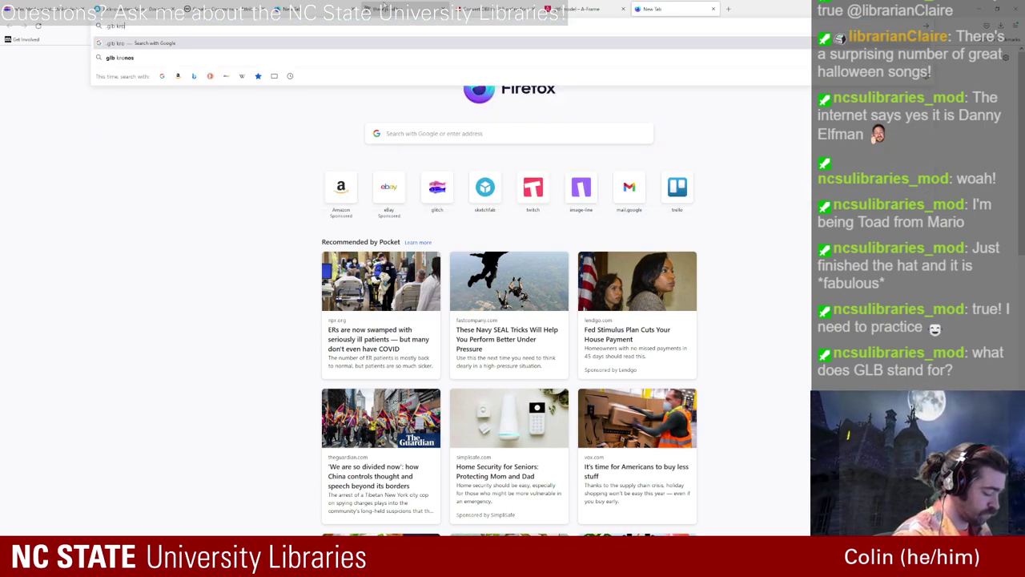
key(Return)
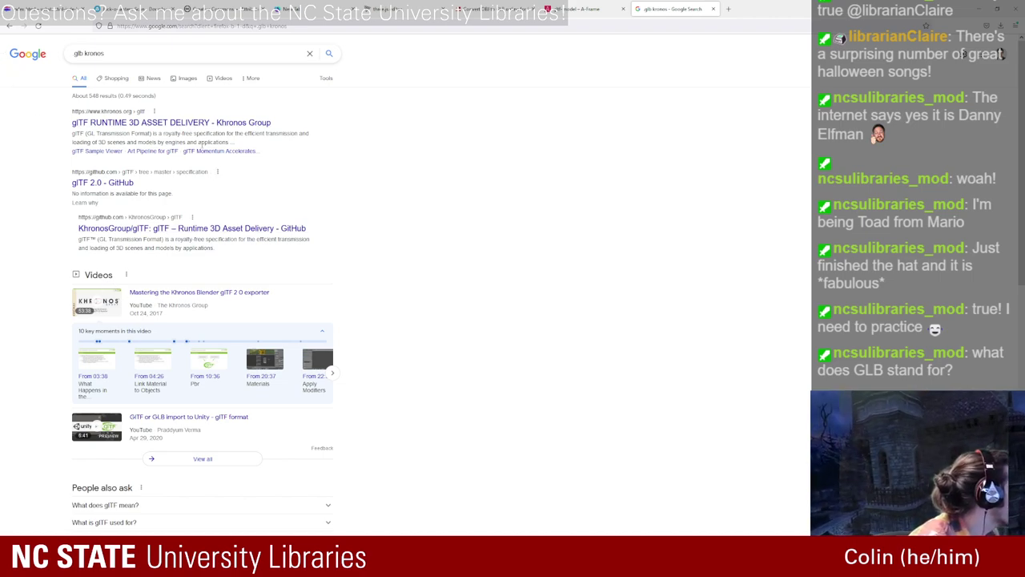
drag(85, 133, 151, 134)
click(145, 133)
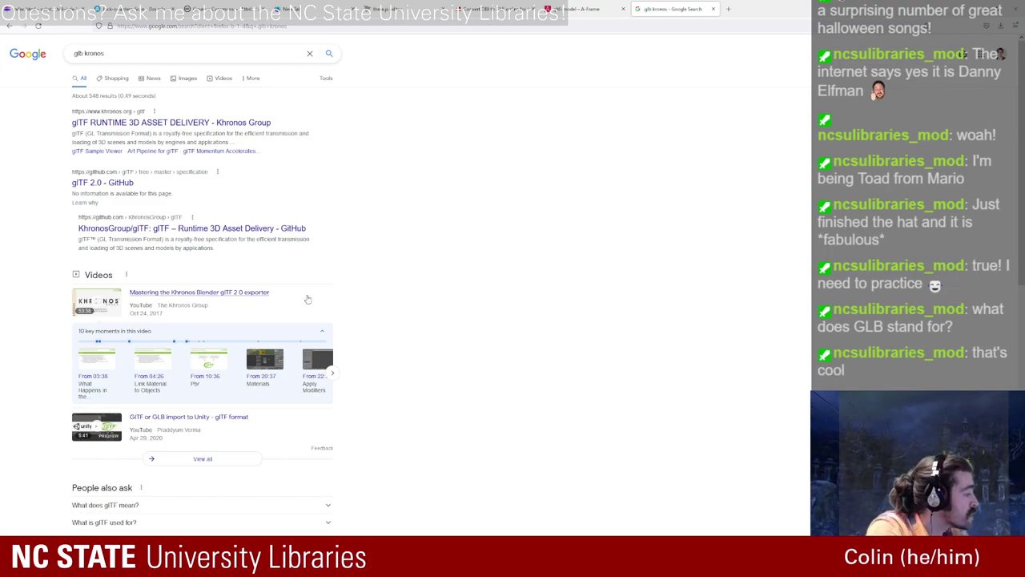
Step: Open the Wikipedia article on glTF from the results, read its introduction on the format's purpose, and close the tab
scroll(410, 300, down, 3)
scroll(414, 297, down, 4)
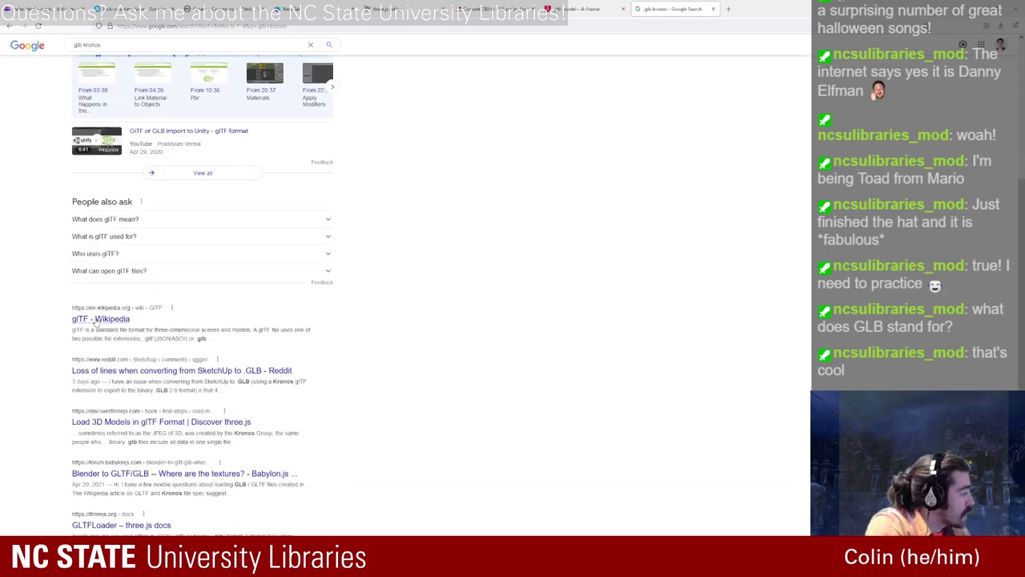
click(95, 317)
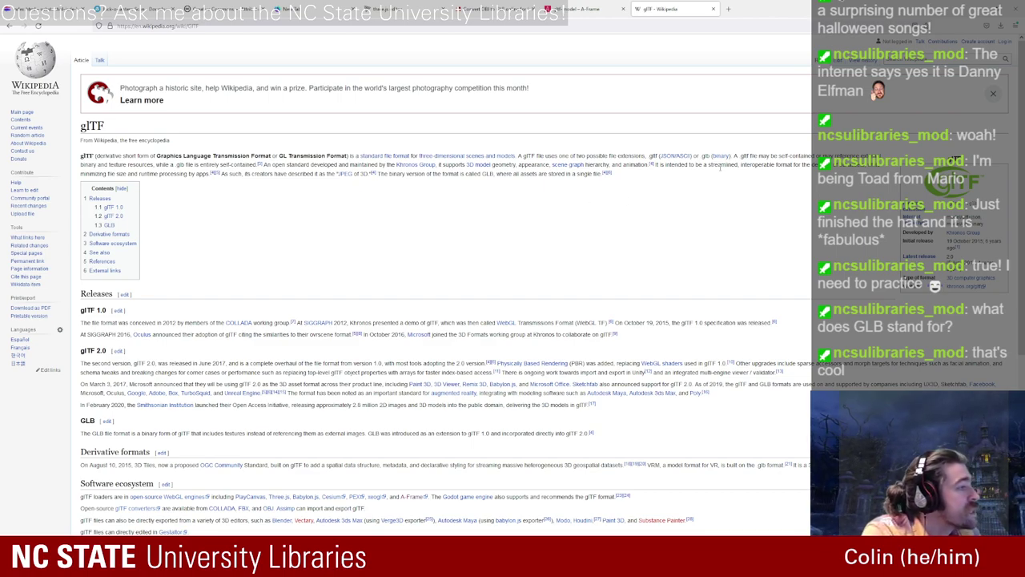
drag(667, 188, 711, 191)
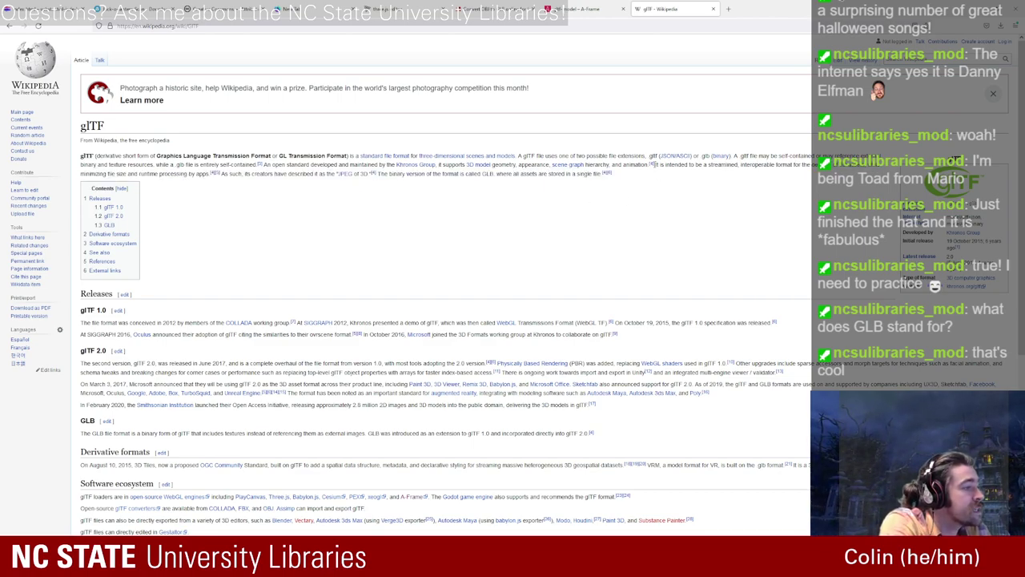
drag(656, 165, 212, 182)
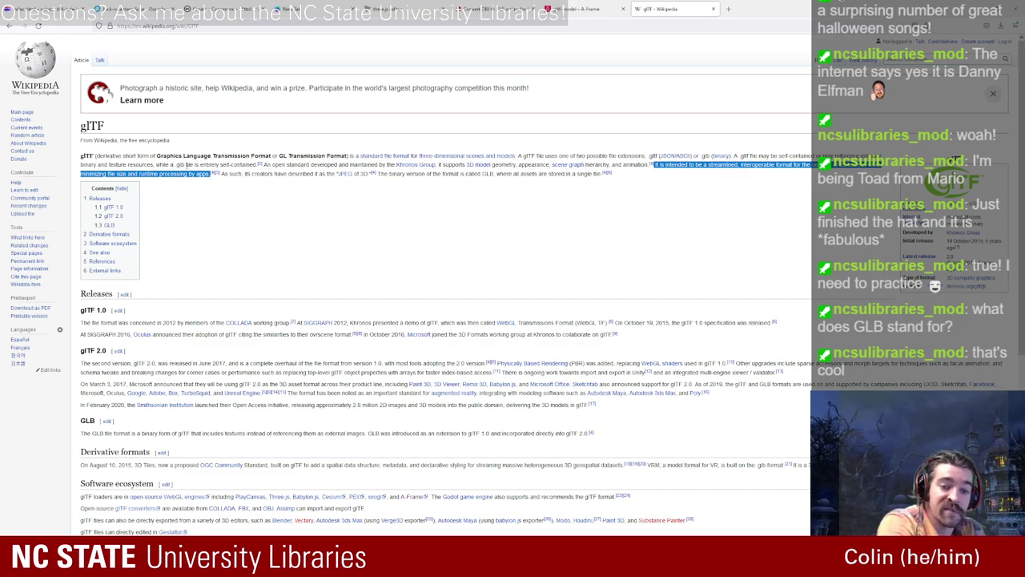
click(280, 228)
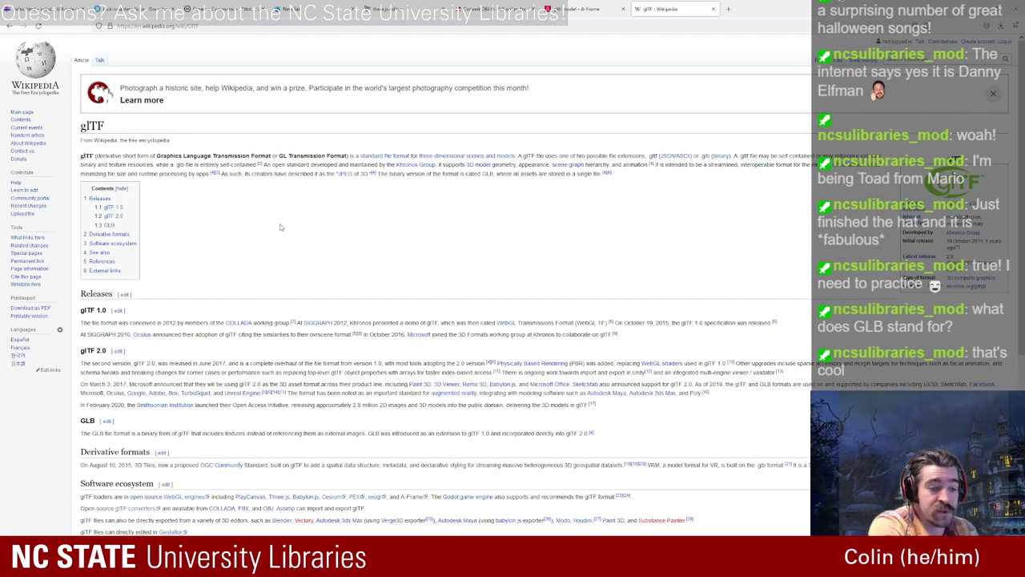
click(714, 9)
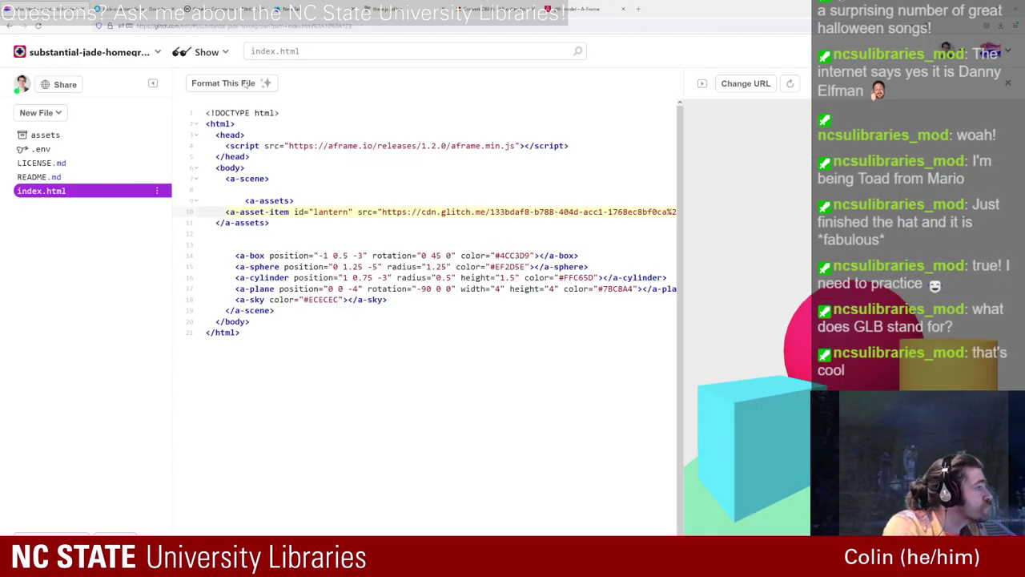
Step: Copy the a-entity line with the gltf-model attribute from the example in the A-Frame documentation
click(577, 9)
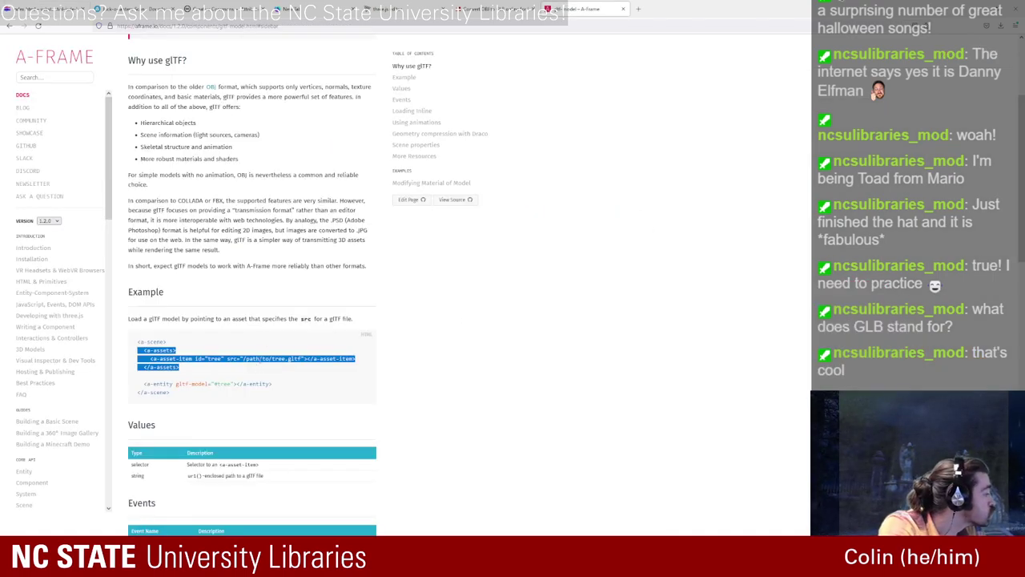
triple_click(248, 384)
key(ctrl+c)
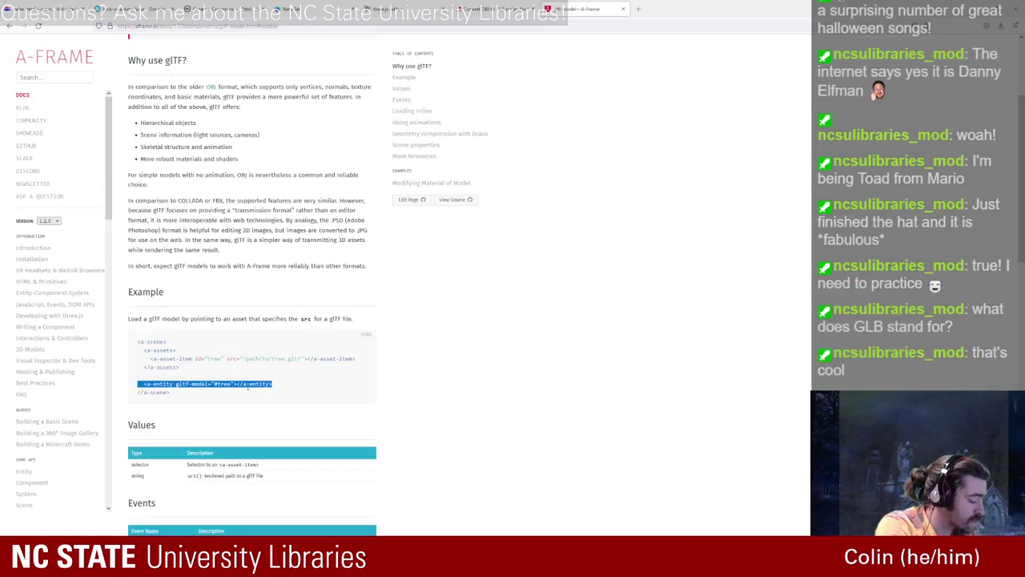
Step: Paste the copied gltf-model a-entity line on a new line below the a-box in index.html on Glitch
click(78, 7)
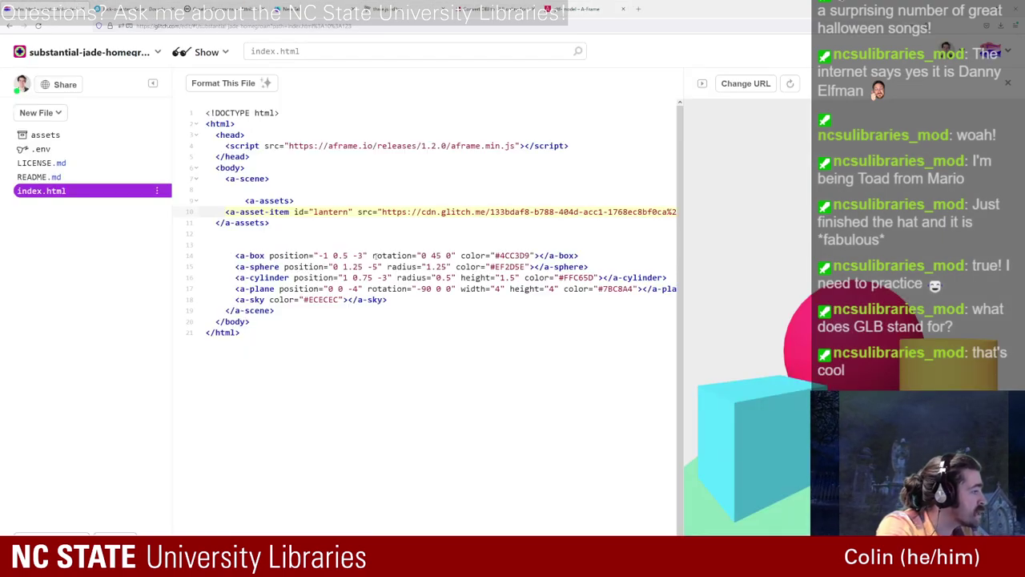
click(606, 258)
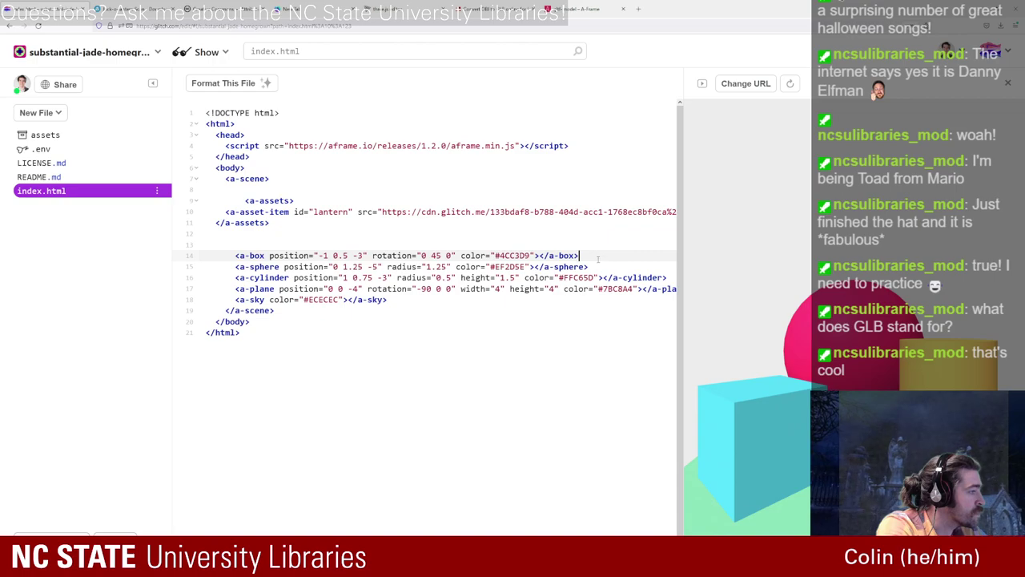
drag(606, 258, 425, 256)
click(619, 252)
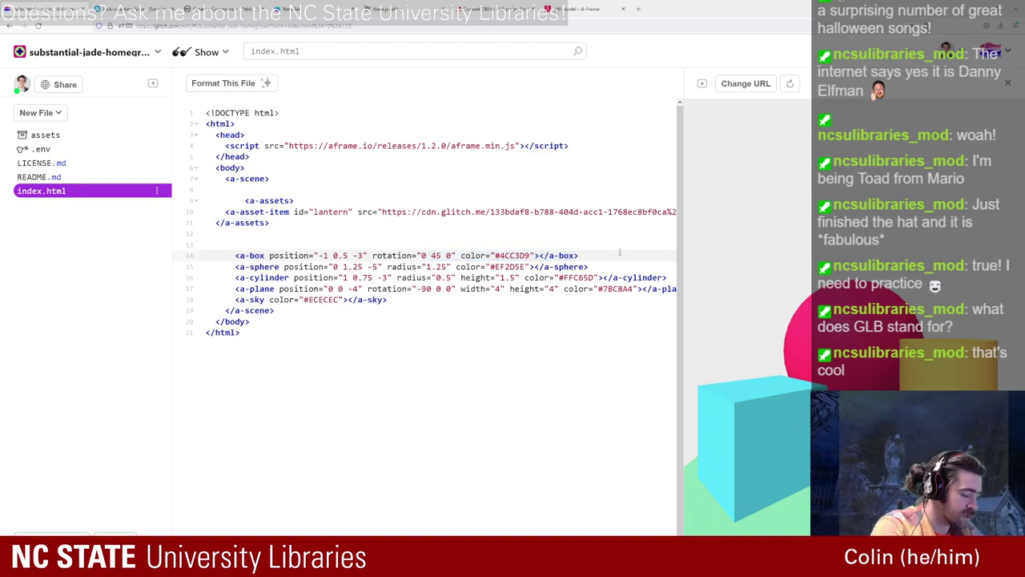
key(Return)
key(ctrl+v)
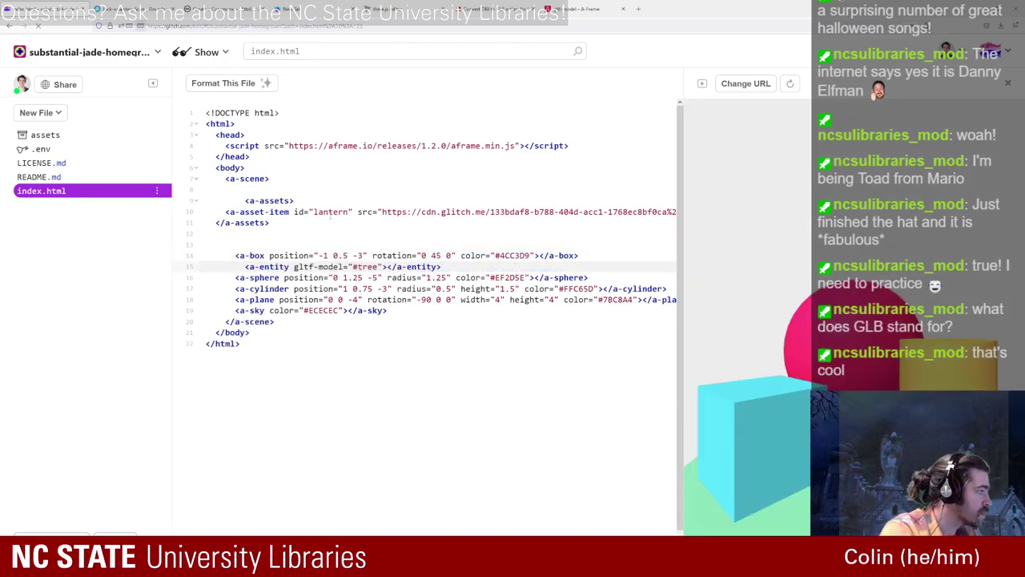
Step: Change the pasted entity's gltf-model value to #lantern to match the asset item's id
click(377, 267)
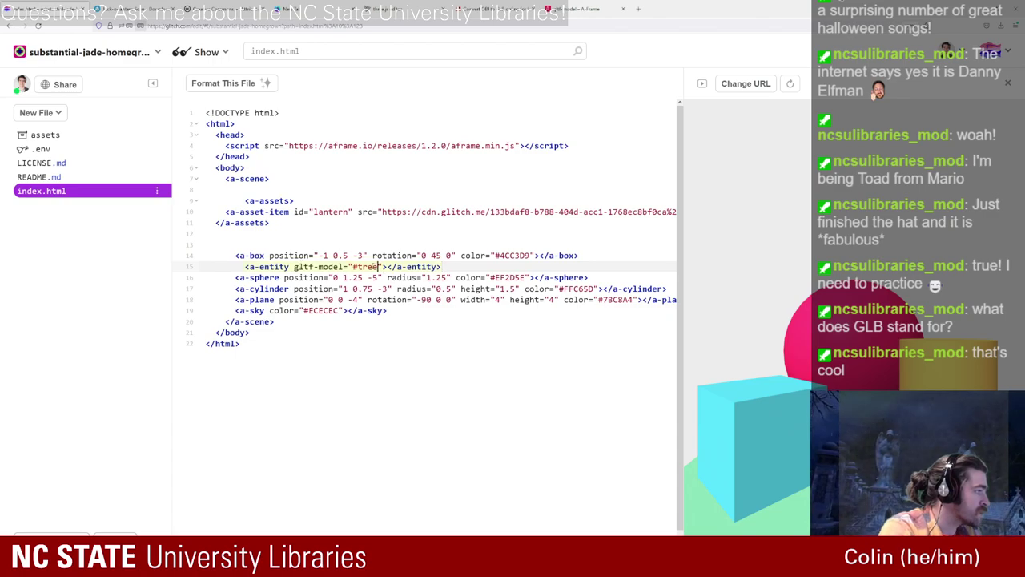
double_click(370, 266)
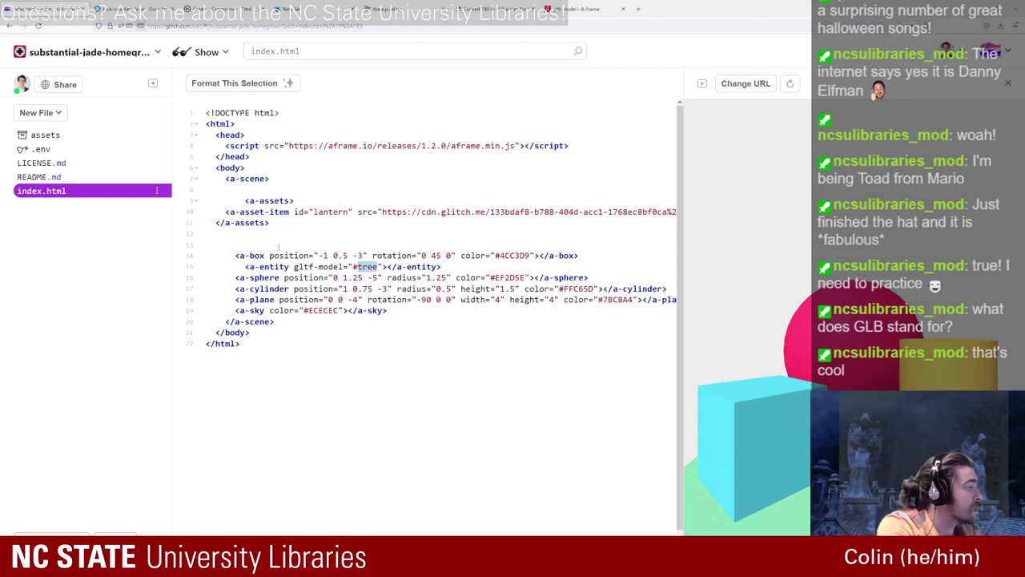
drag(243, 267, 290, 267)
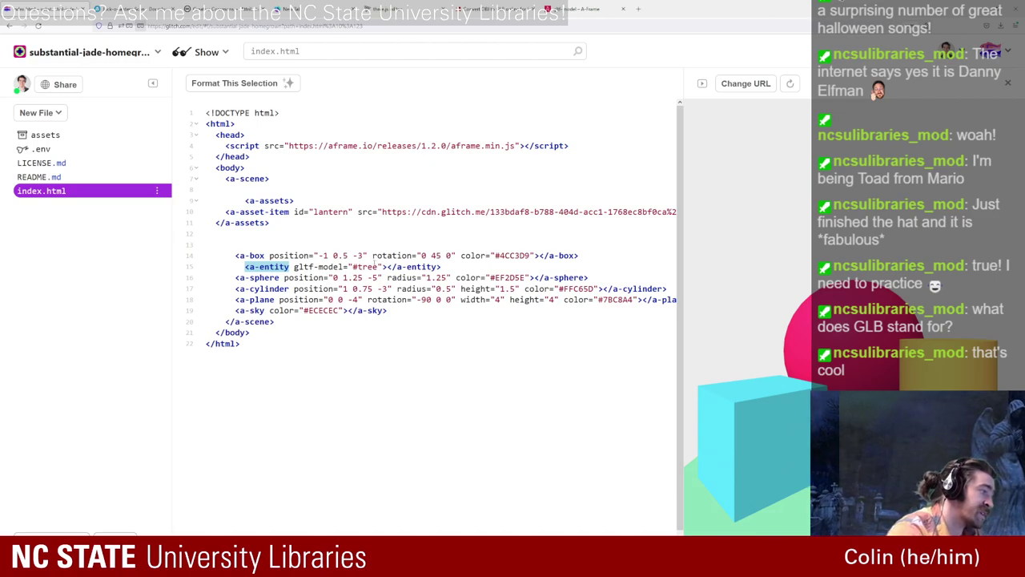
drag(374, 263, 343, 267)
click(294, 267)
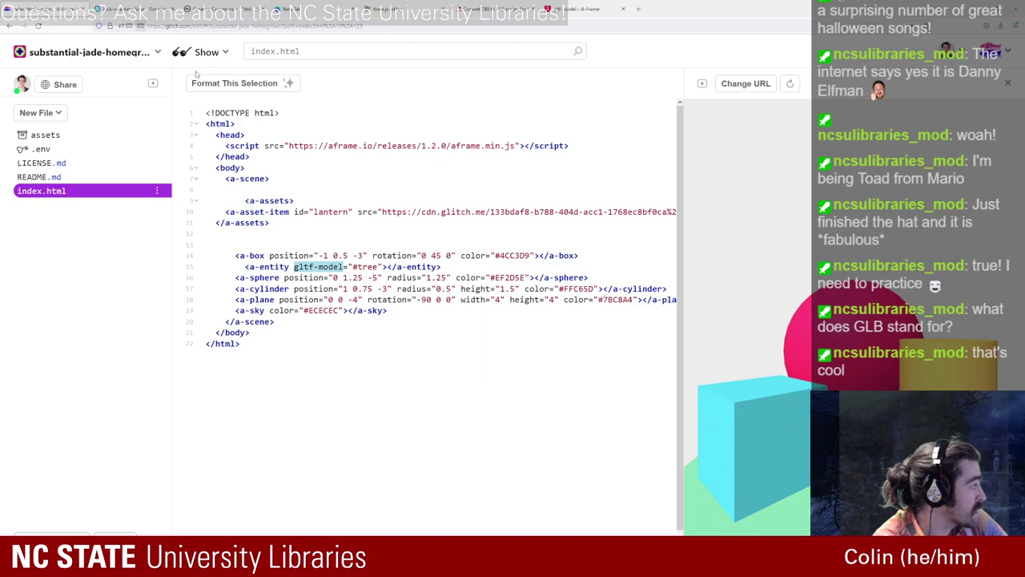
drag(353, 267, 377, 267)
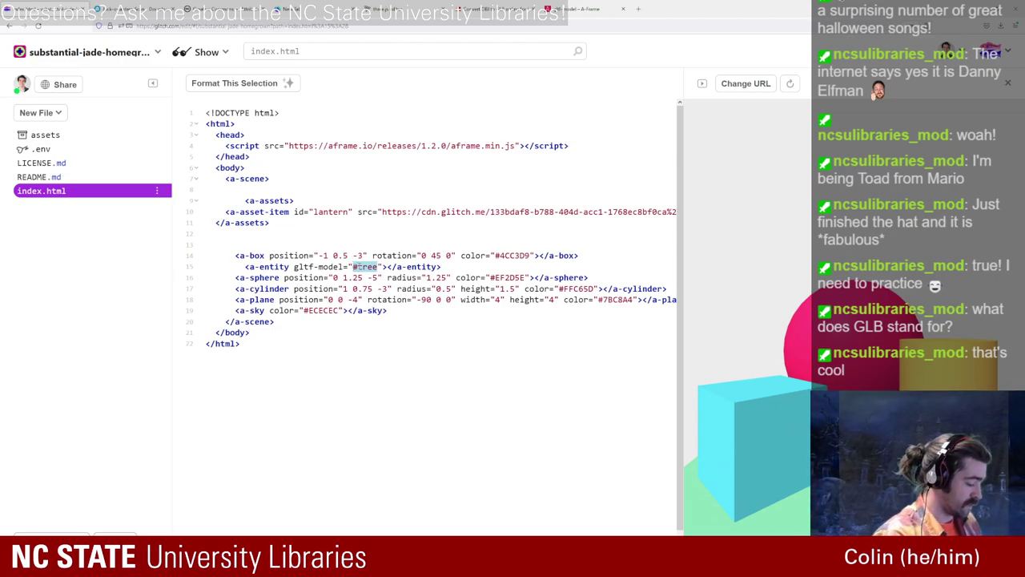
text(#lant)
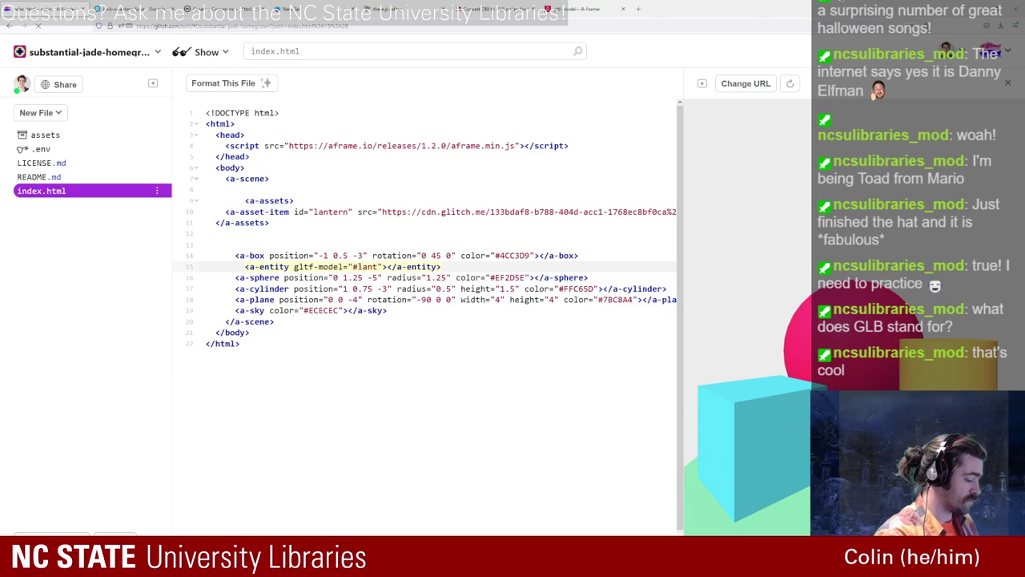
text(ern)
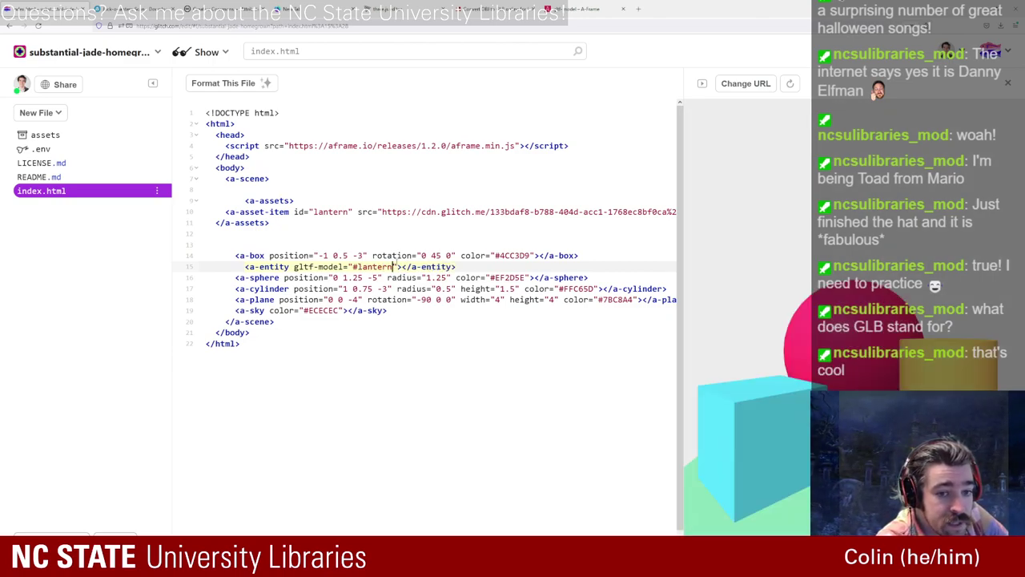
double_click(330, 212)
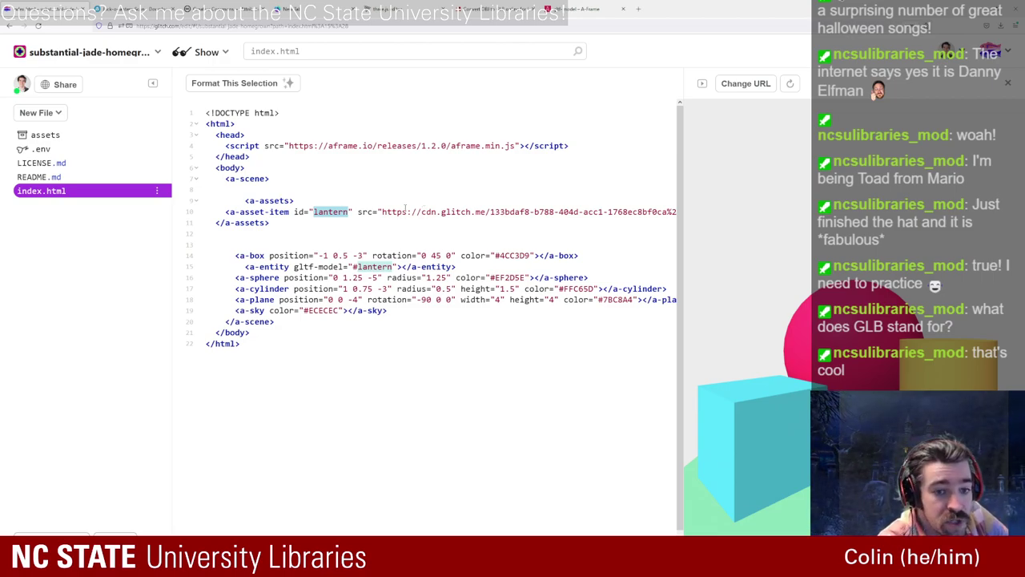
click(401, 266)
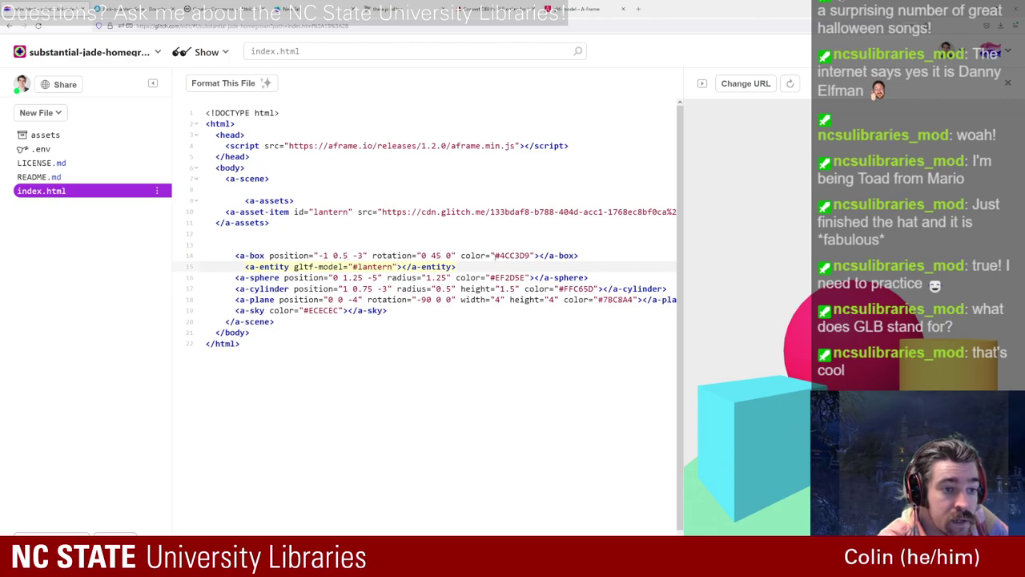
Step: Copy the a-box's position="-1 0.5 -3" attribute into the lantern entity and dismiss the autosave notice
drag(269, 256, 366, 255)
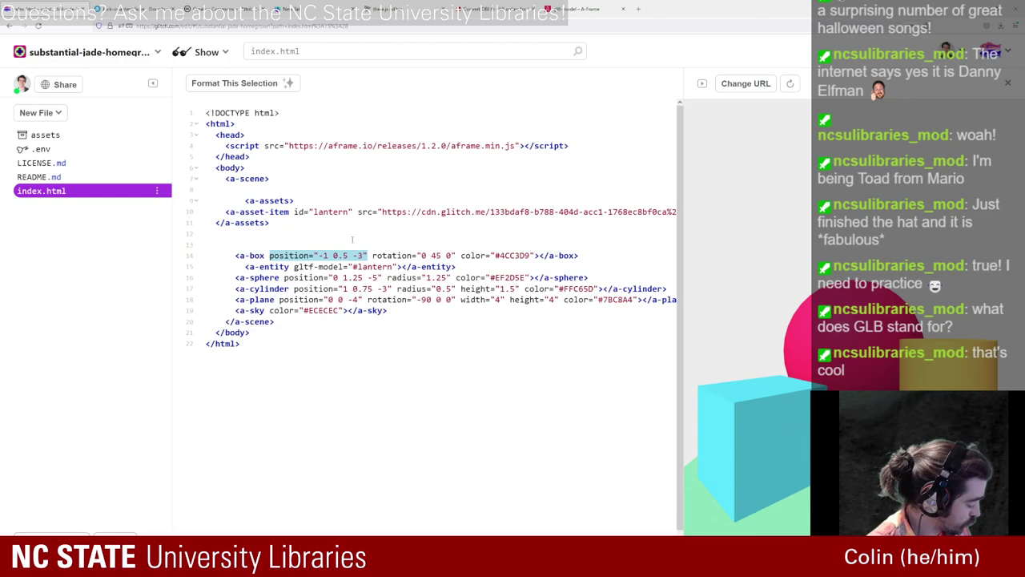
click(397, 267)
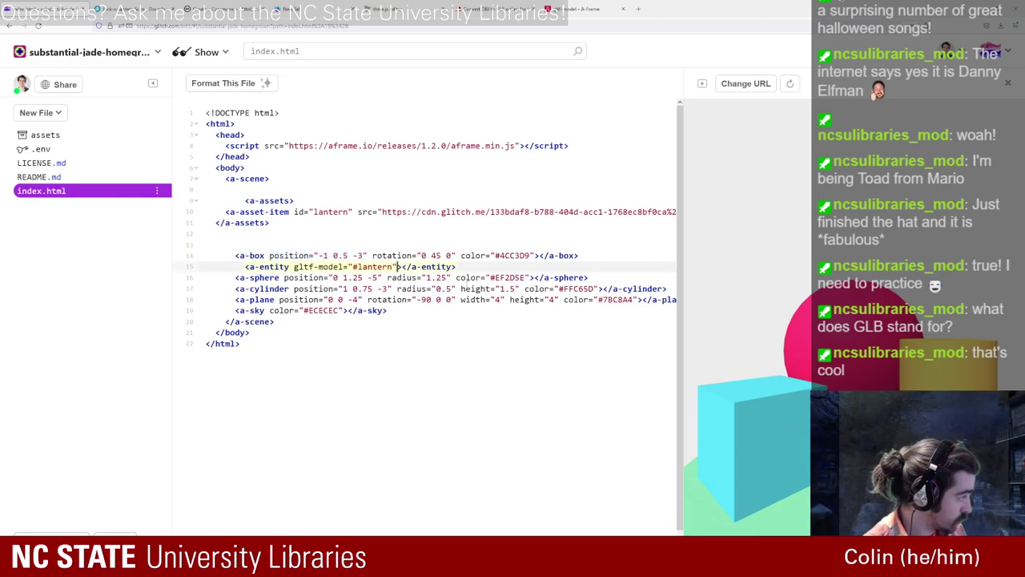
text(position="-1 0.5 -3")
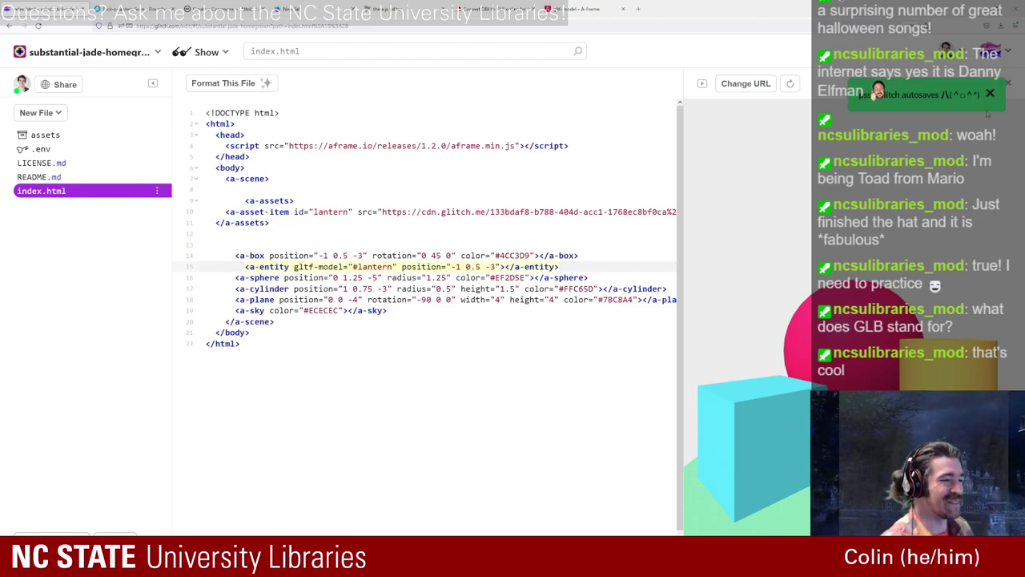
click(991, 93)
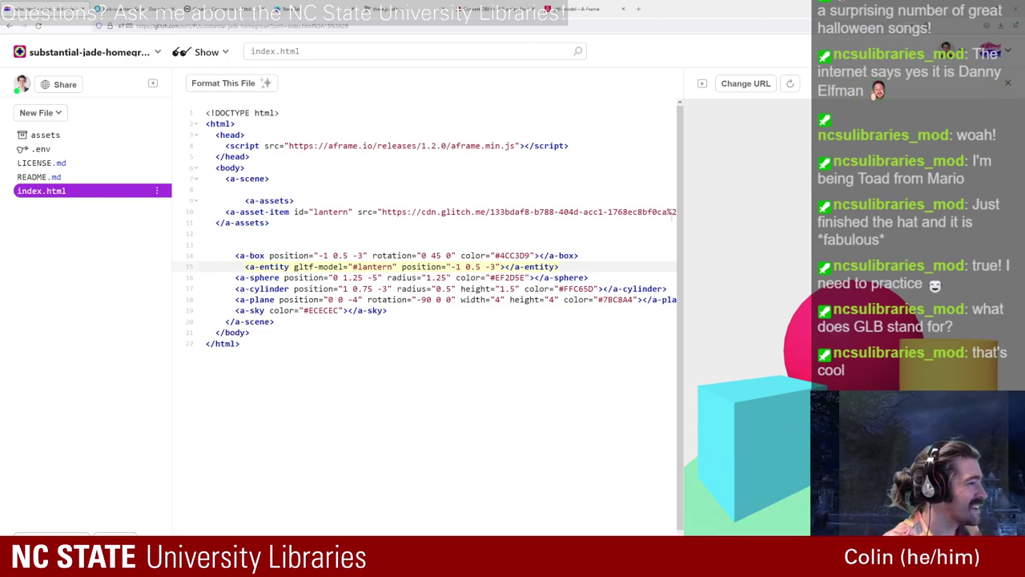
Step: Close the preview beside the code and show the A-Frame scene in a new window
click(1008, 84)
click(204, 52)
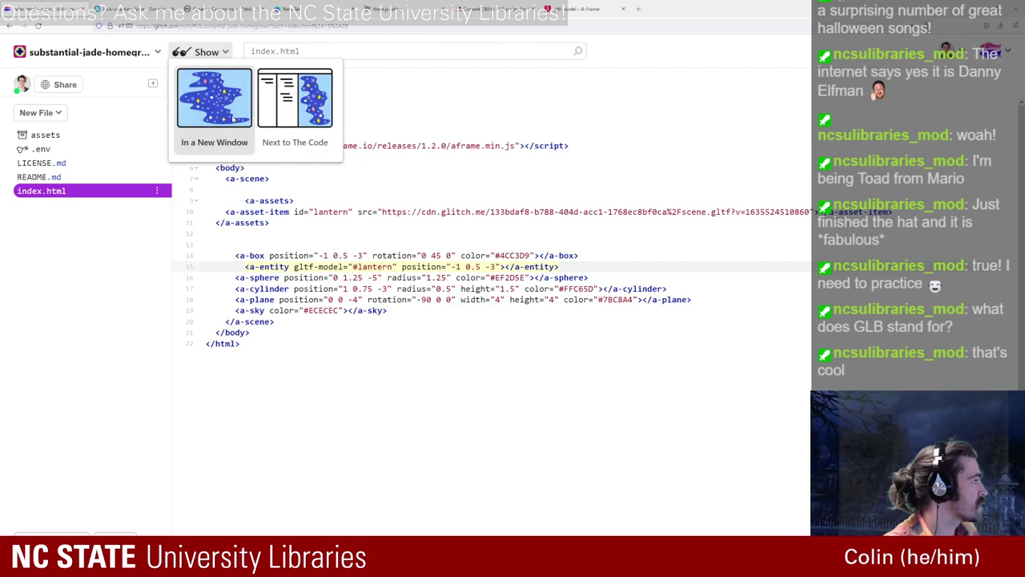
click(232, 120)
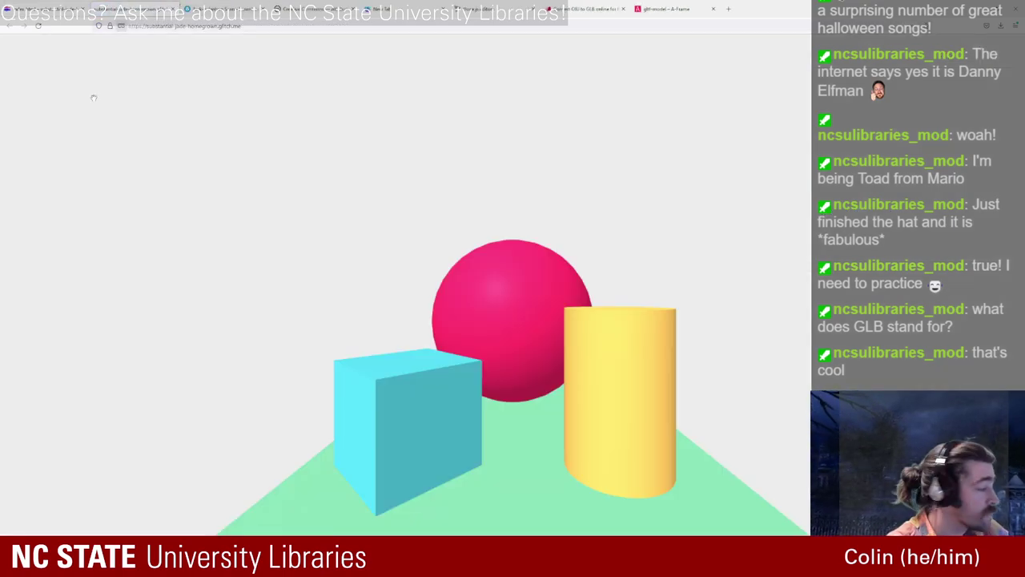
drag(625, 397, 623, 400)
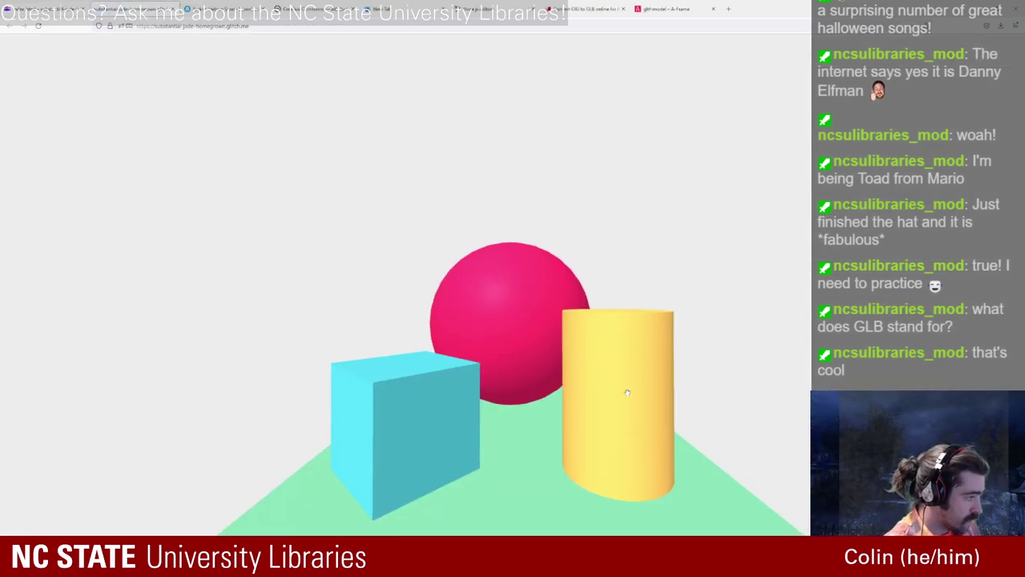
Step: Open the A-Frame Inspector, raise the gltf-model entity above the box, and examine the scene for the lantern from several angles
key(ctrl+alt+i)
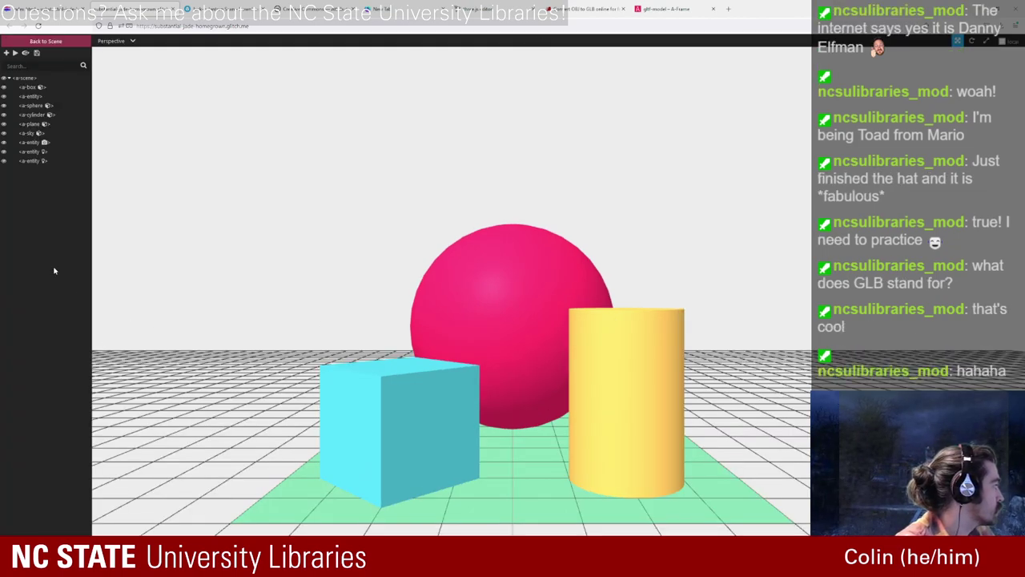
click(40, 97)
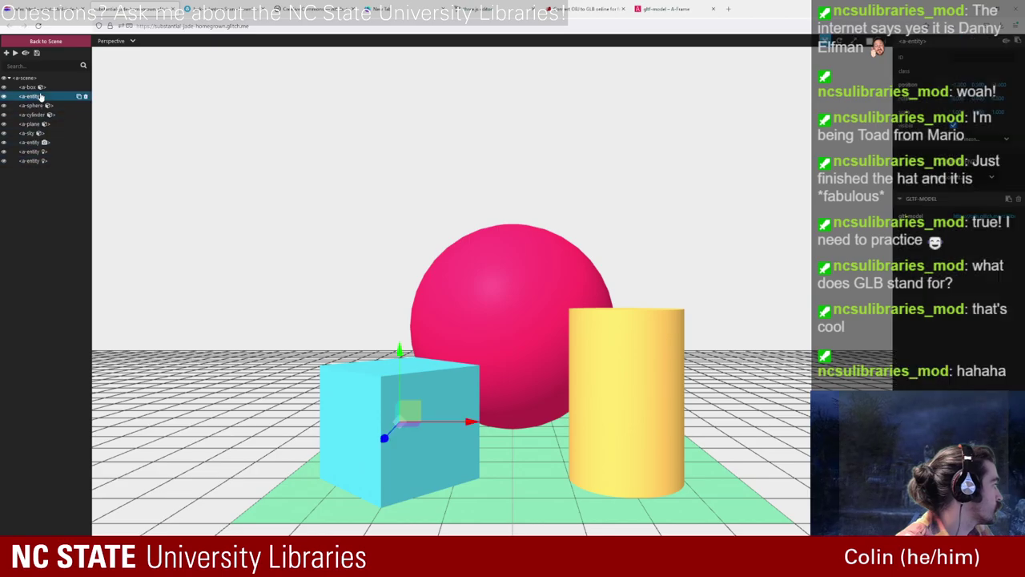
scroll(495, 374, down, 5)
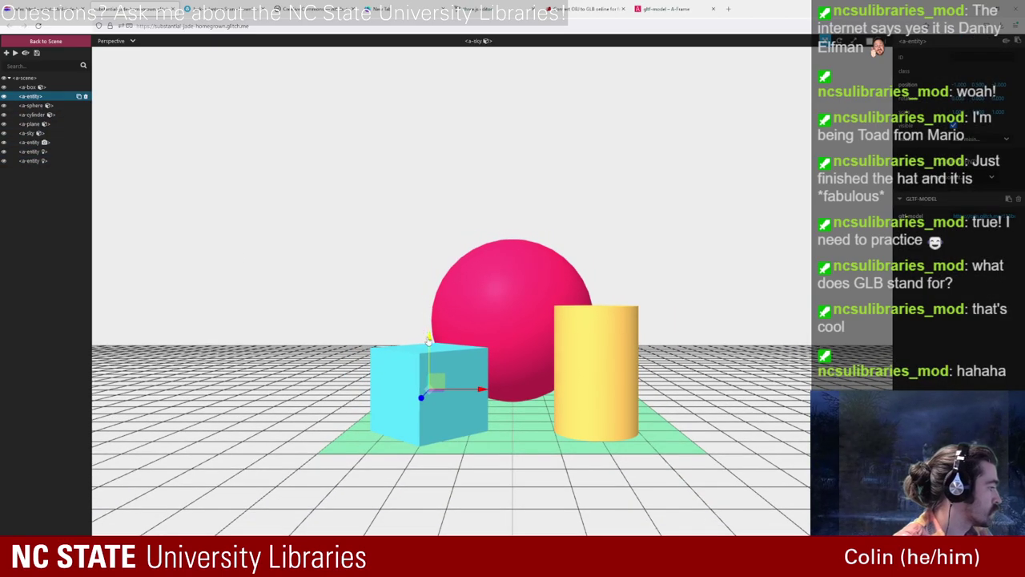
drag(423, 280, 433, 151)
drag(337, 265, 409, 333)
scroll(409, 333, down, 3)
drag(267, 335, 35, 346)
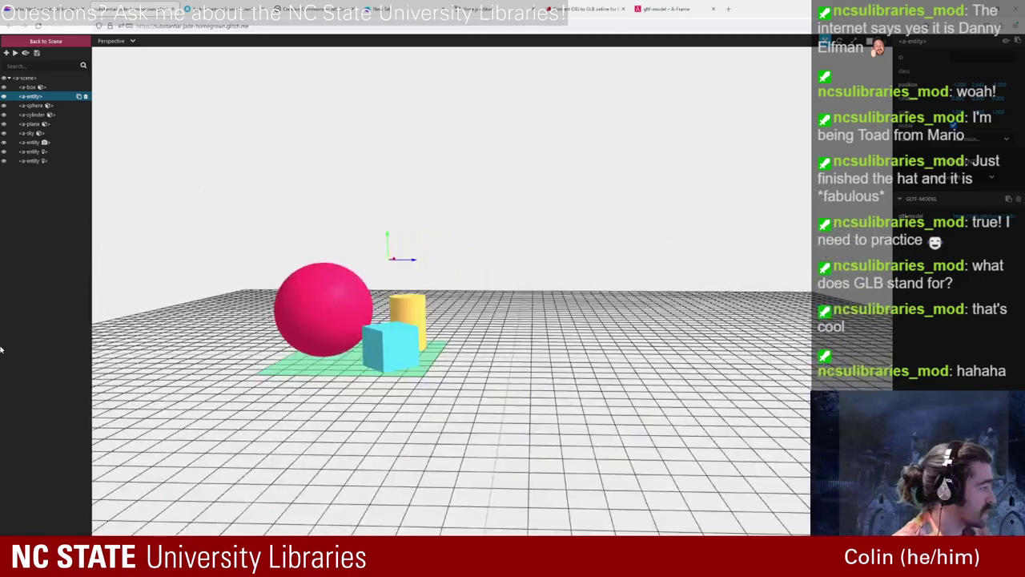
drag(483, 369, 444, 392)
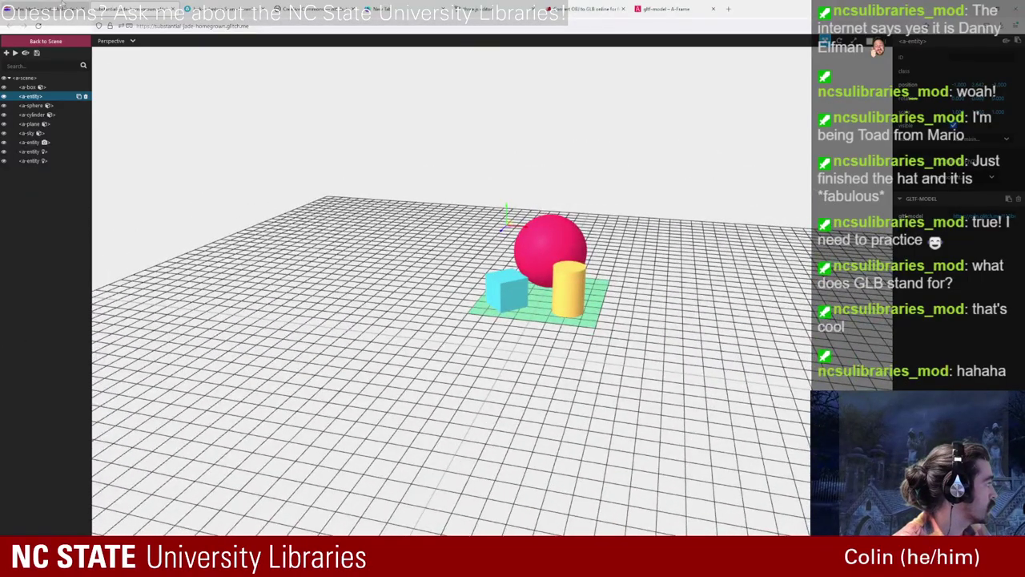
Step: Switch to Sketchfab, leave the jack-o-lantern scan's page, and search the 3D models for "jack lantern low poly"
click(192, 7)
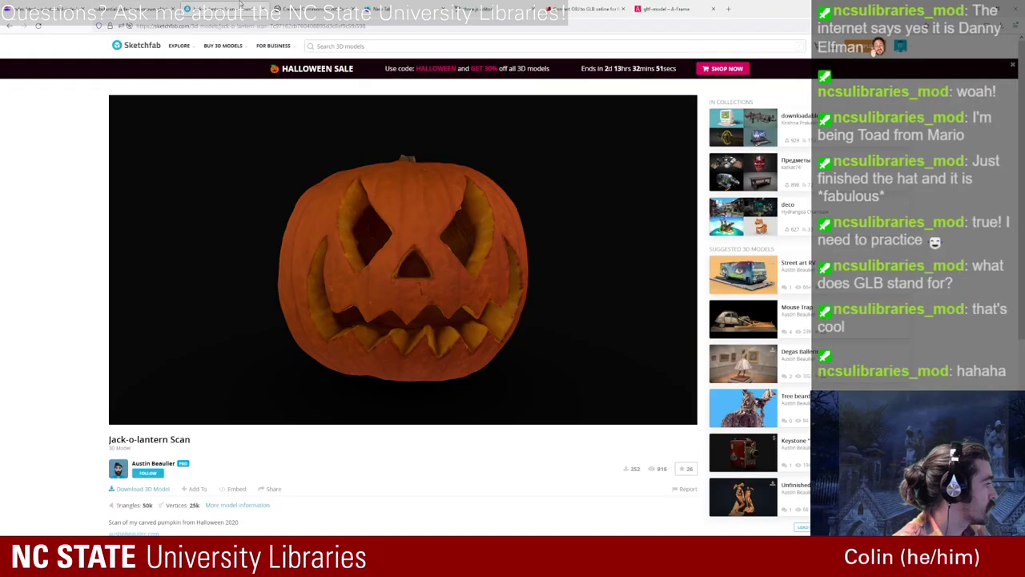
click(9, 25)
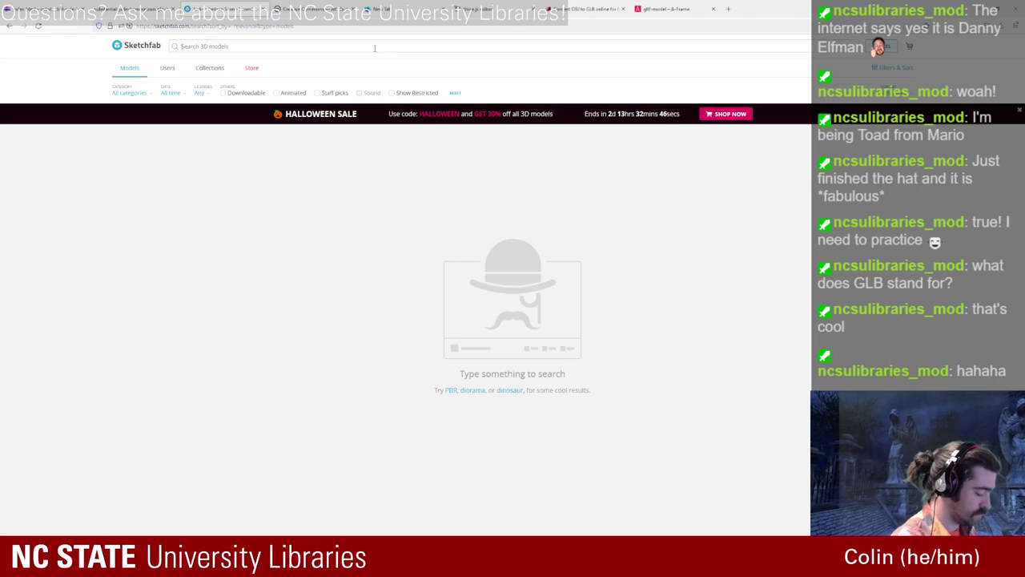
click(374, 49)
text(jack lanter)
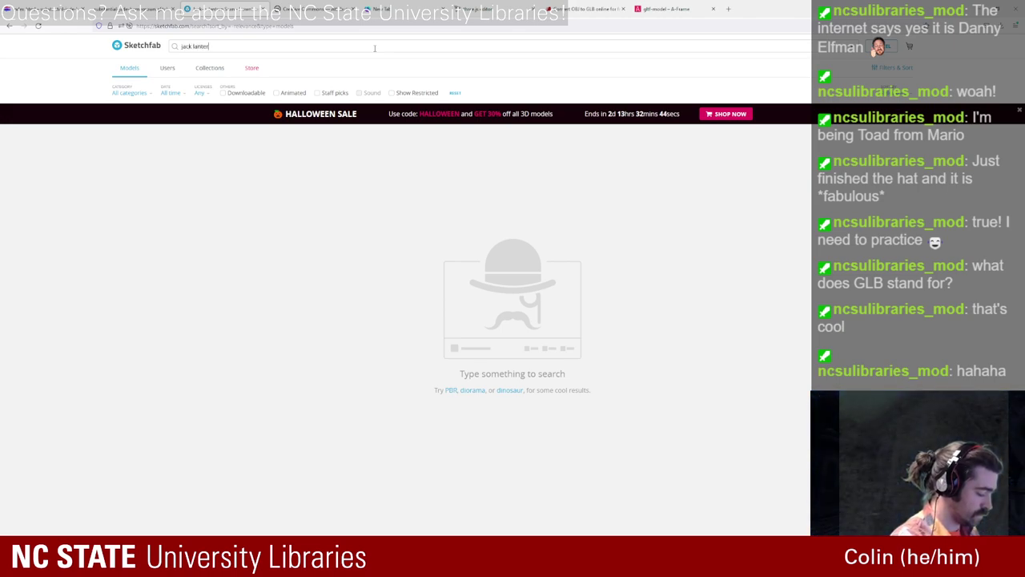
text(n low poly)
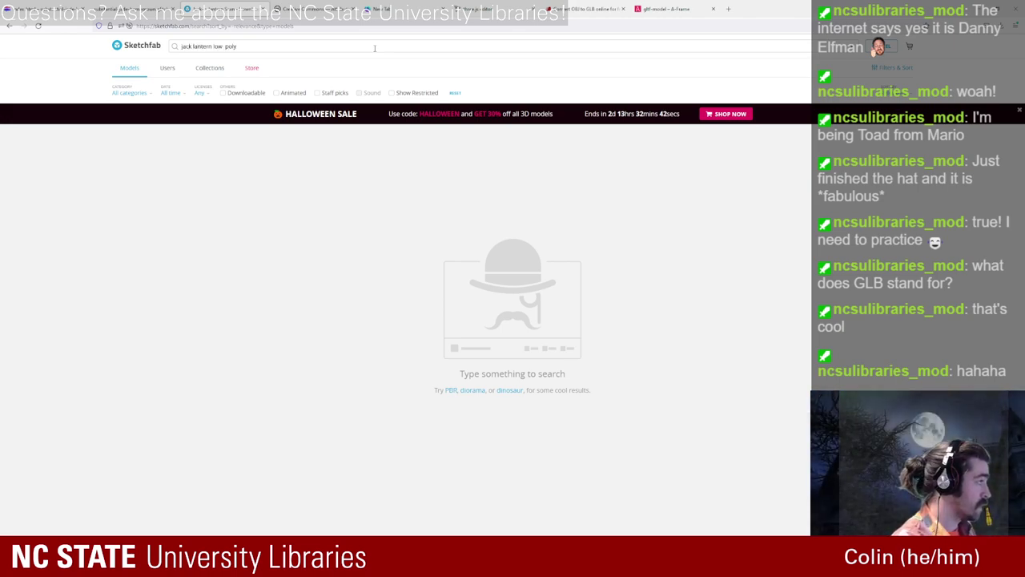
key(Return)
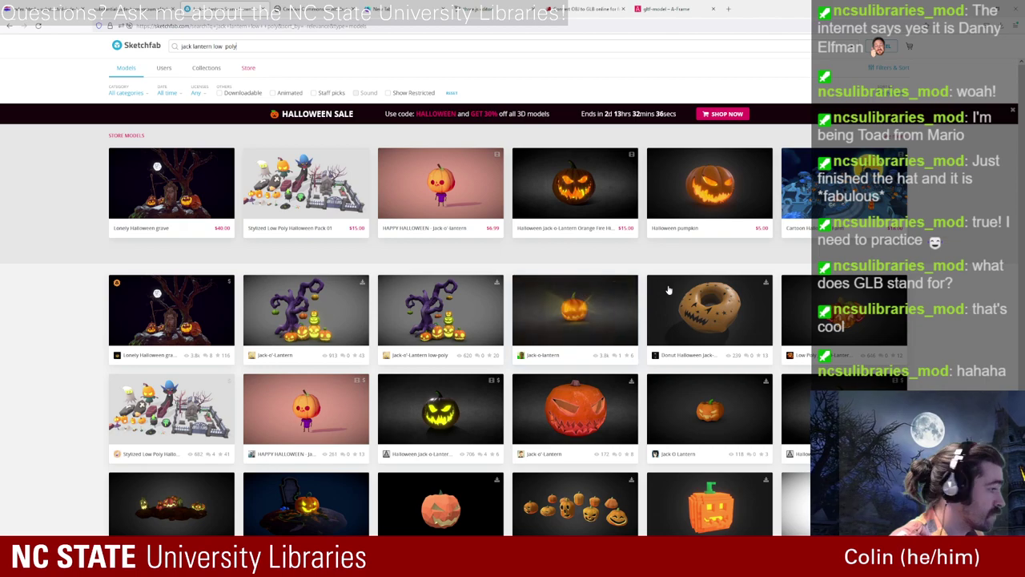
Step: Filter the Sketchfab results to downloadable models and open the "Halloween pumpkin" model by pixbox
scroll(860, 343, down, 2)
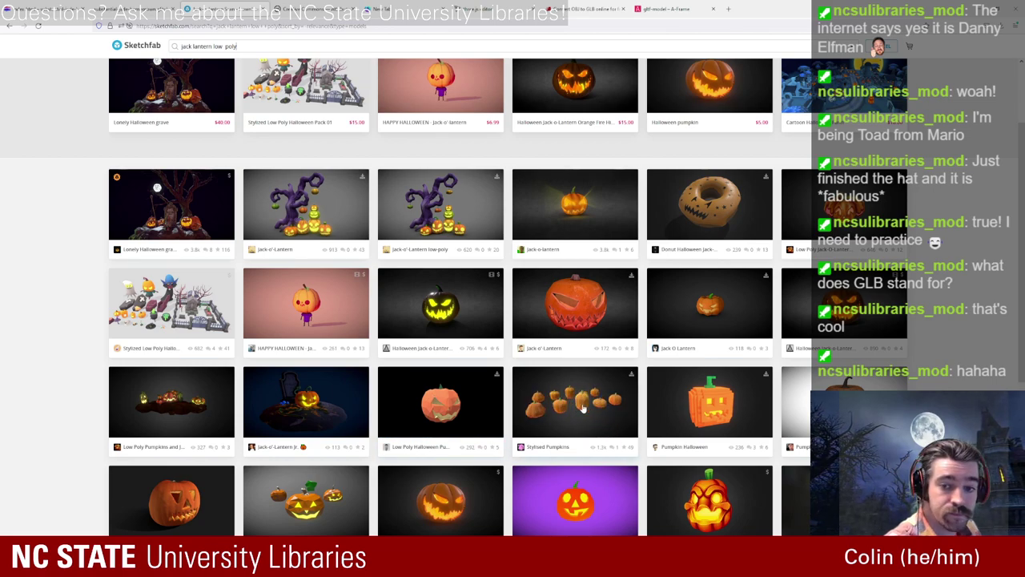
scroll(584, 408, up, 2)
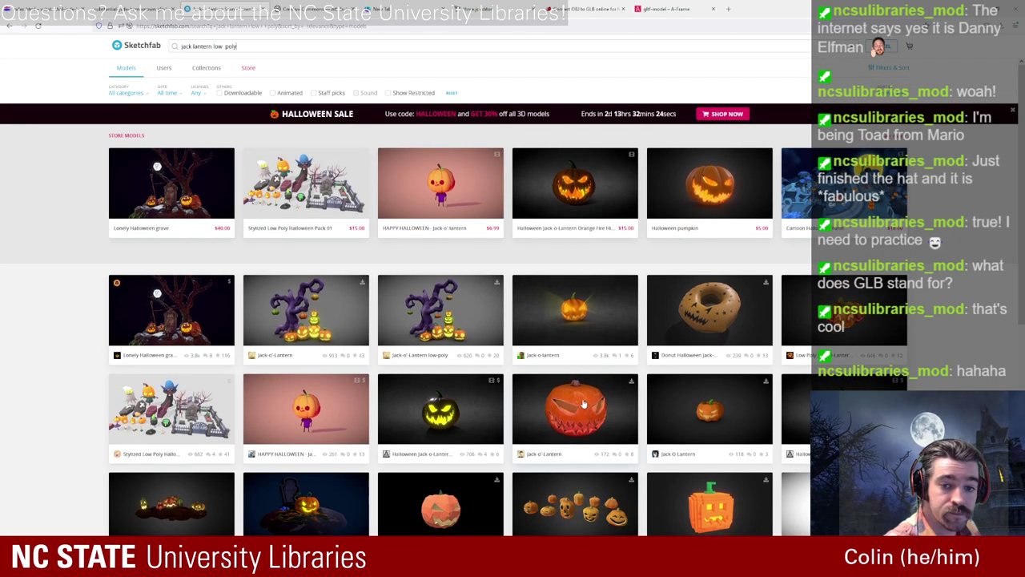
click(219, 94)
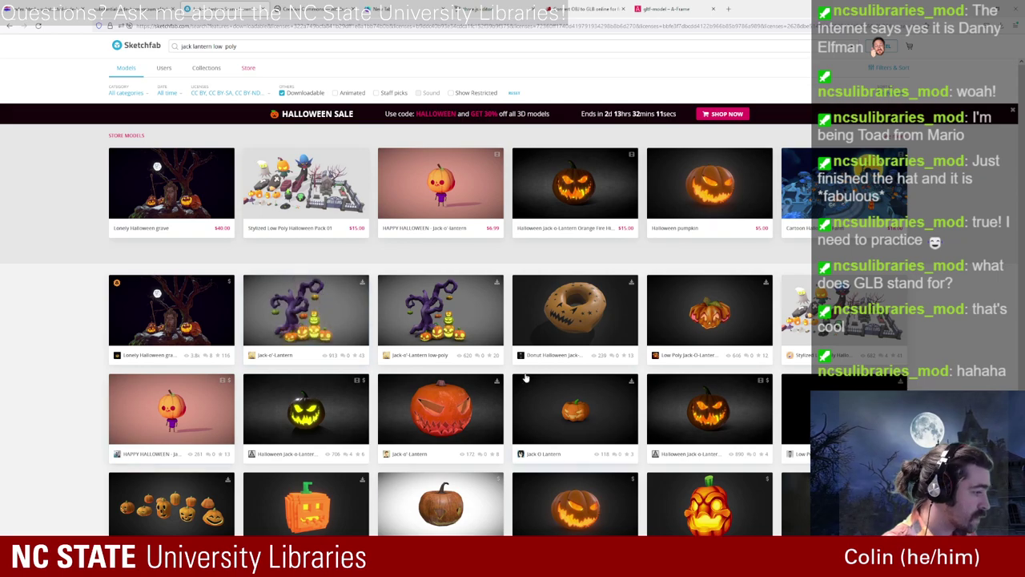
scroll(526, 378, down, 2)
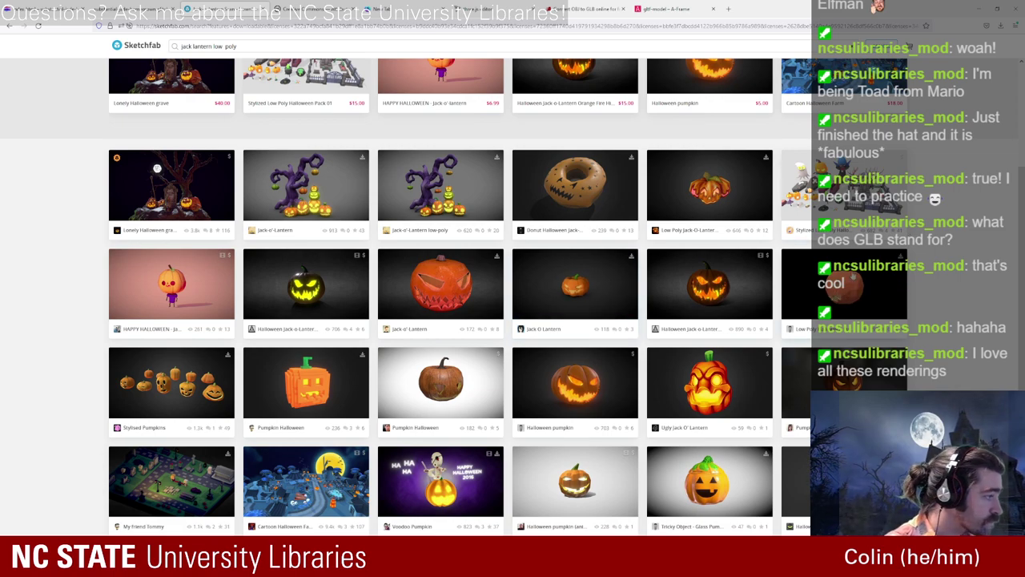
click(592, 397)
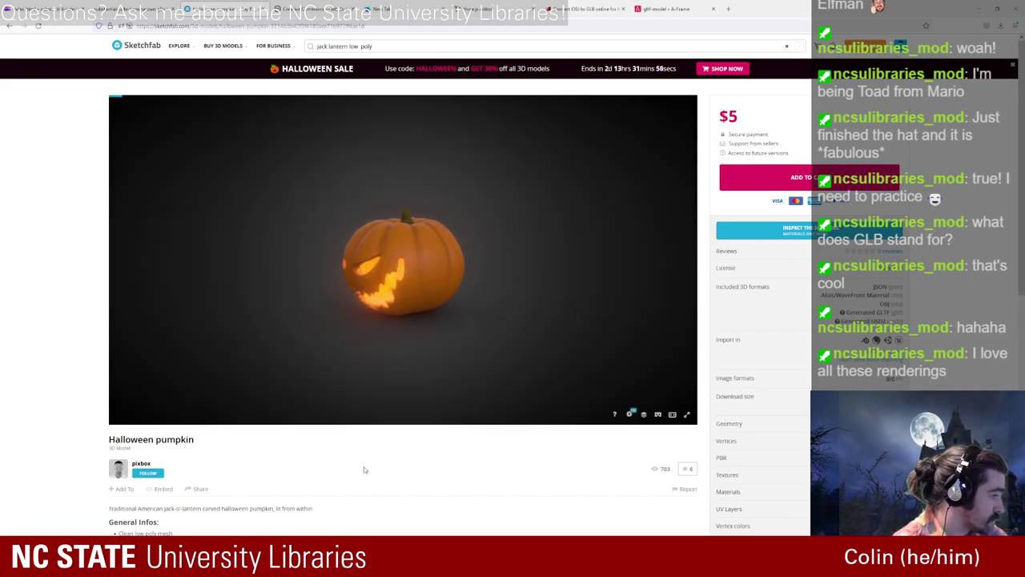
Step: Leave the Halloween pumpkin page for the search results and open the "Stylised Pumpkins" model by STRAWBERRY CHEETAH
click(10, 26)
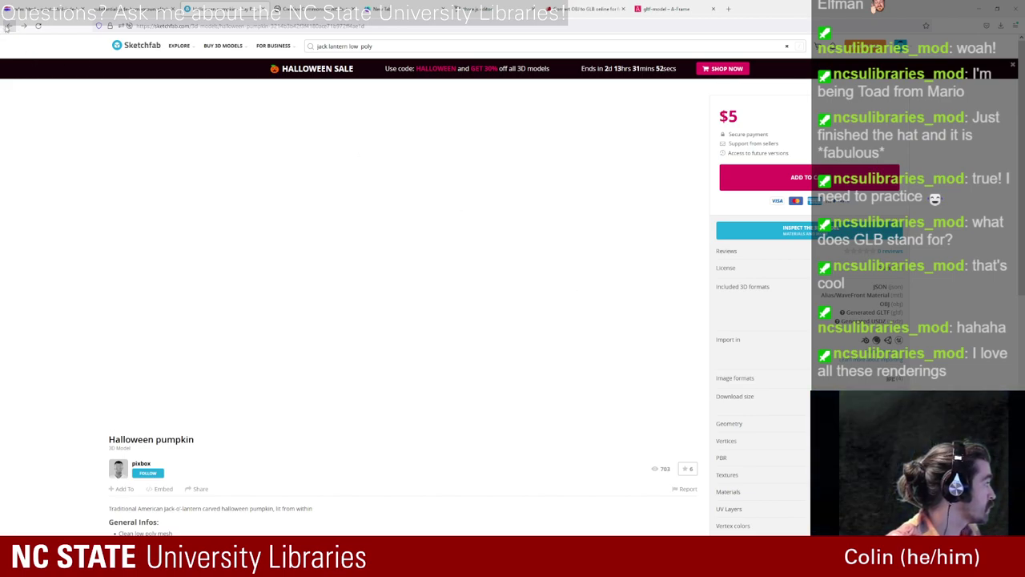
click(9, 27)
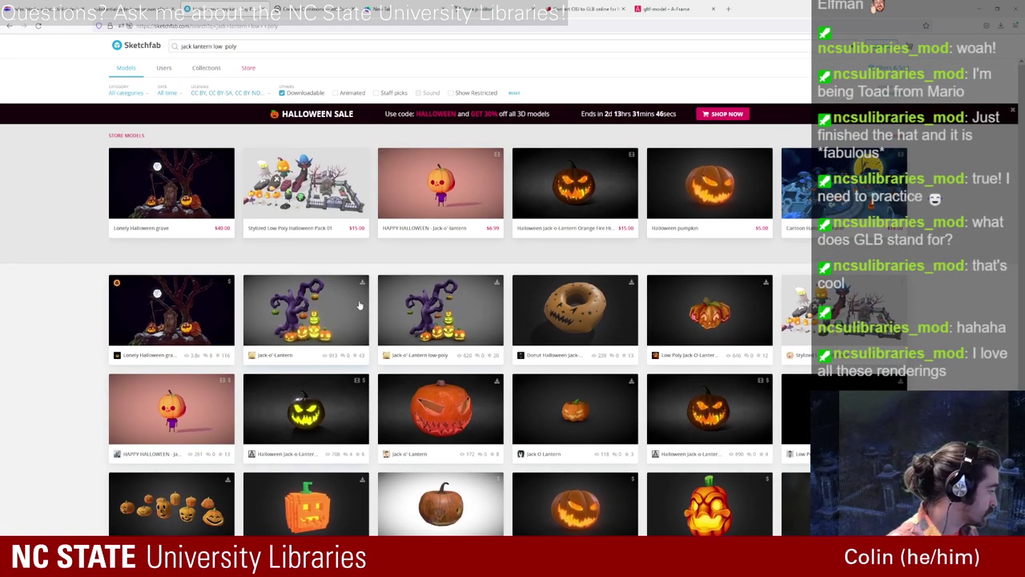
key(alt+Right)
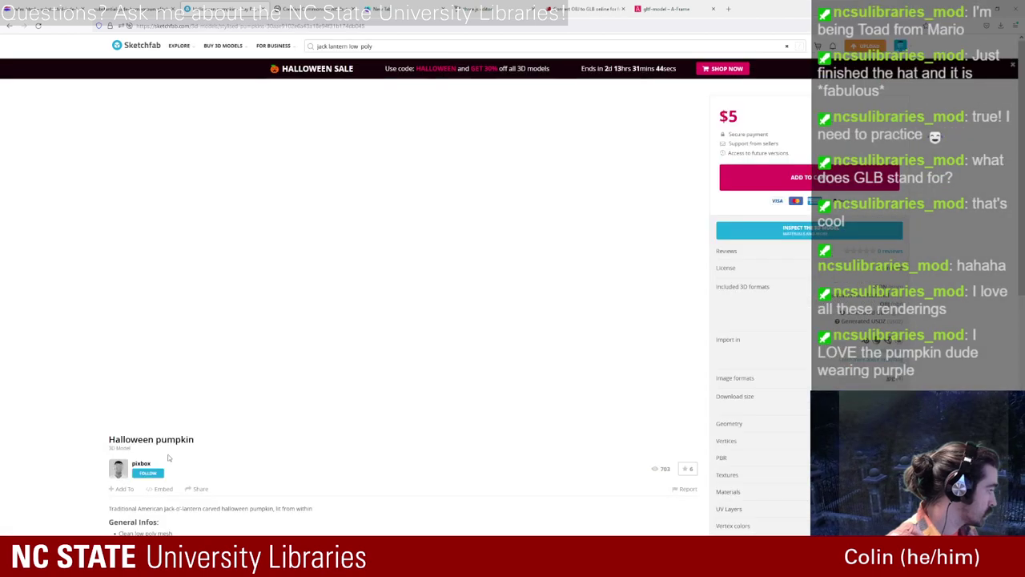
key(alt+Right)
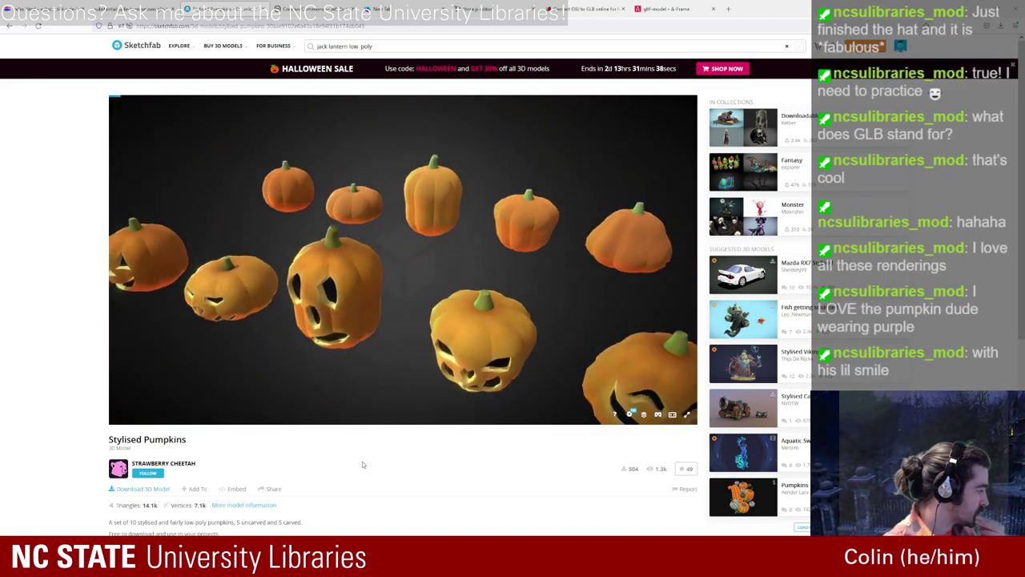
Step: Examine the Stylised Pumpkins model in the 3D viewer from above, from the front and close up on the carved faces
scroll(356, 458, down, 2)
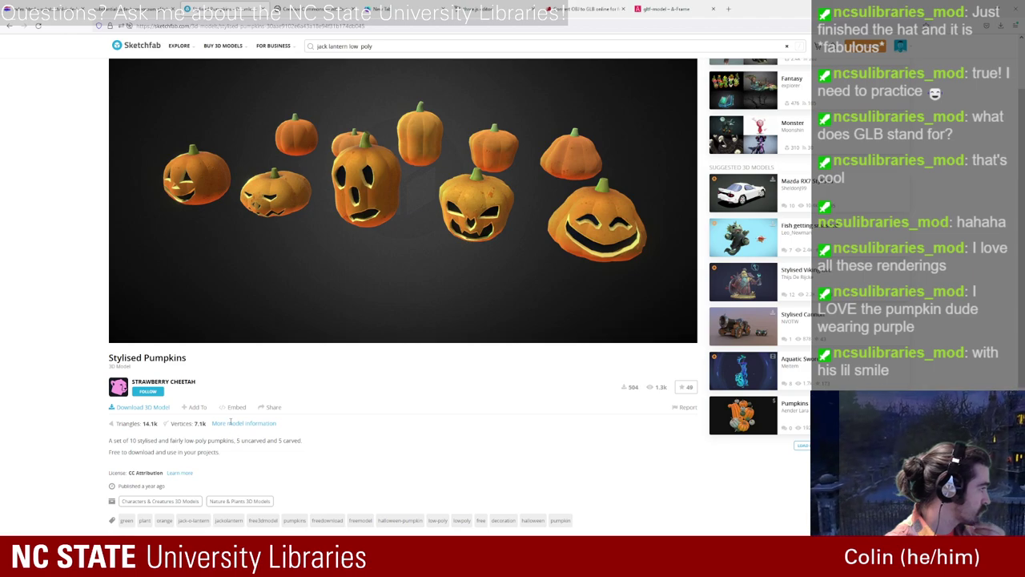
drag(355, 241, 520, 240)
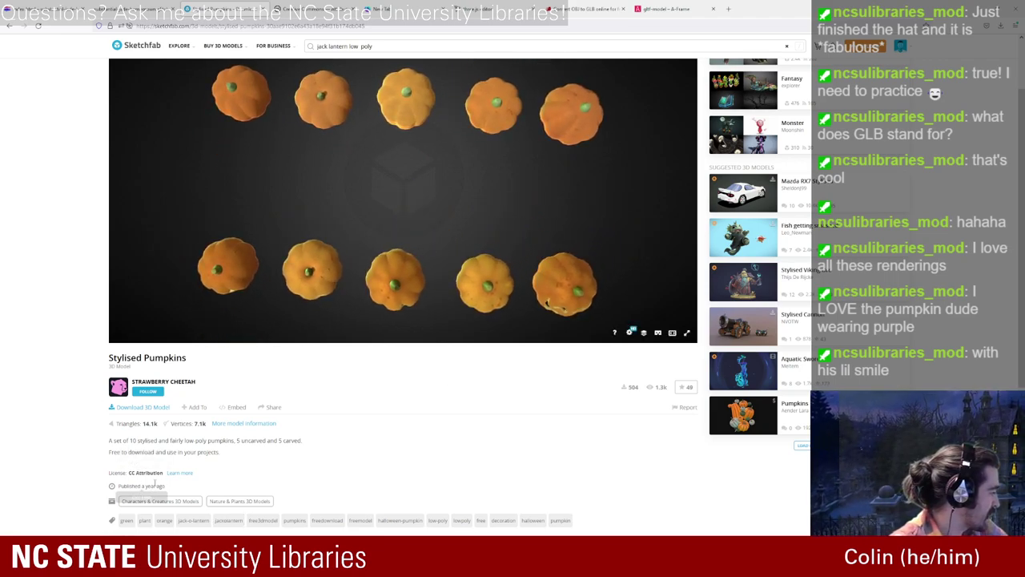
drag(386, 213, 388, 149)
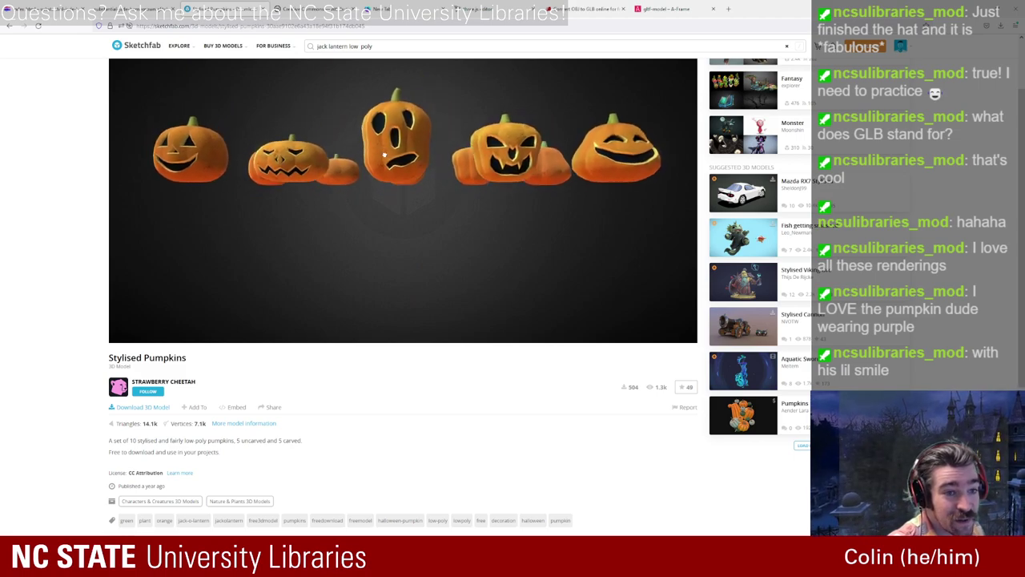
scroll(377, 160, up, 10)
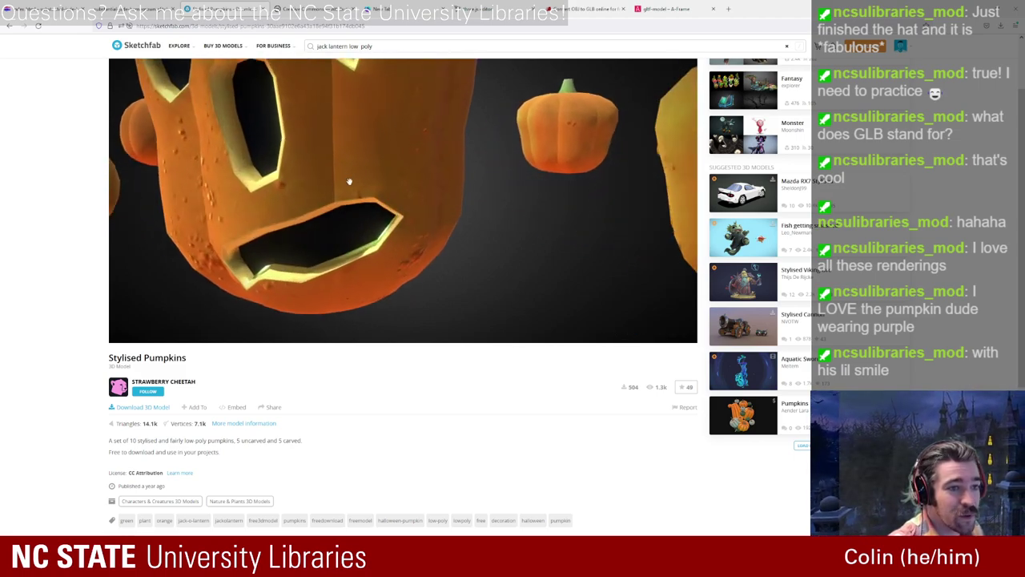
scroll(353, 188, down, 6)
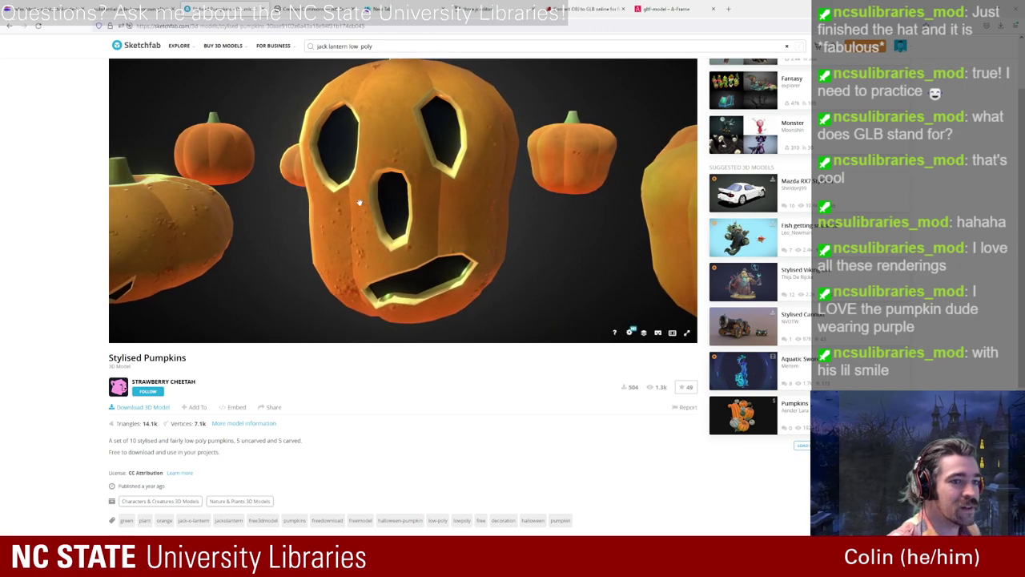
mouse_move(358, 202)
mouse_down()
mouse_move(335, 197)
mouse_move(386, 197)
mouse_move(234, 190)
mouse_move(360, 201)
mouse_move(307, 210)
mouse_move(328, 206)
mouse_move(388, 235)
mouse_up()
scroll(233, 190, up, 3)
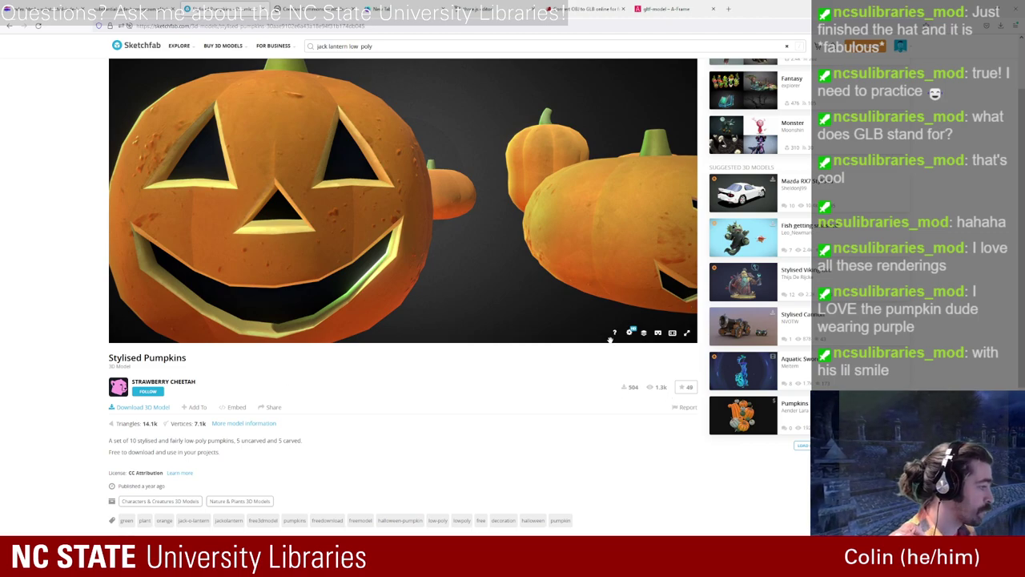
Step: Copy the creator credits for Stylised Pumpkins and download the model in its original FBX and autoconverted glTF formats
click(140, 407)
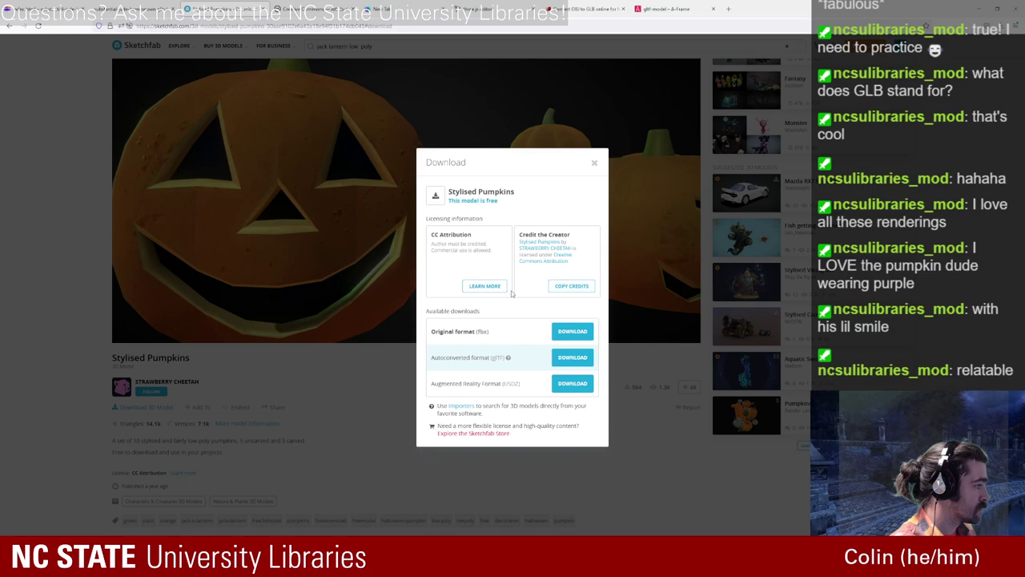
click(573, 286)
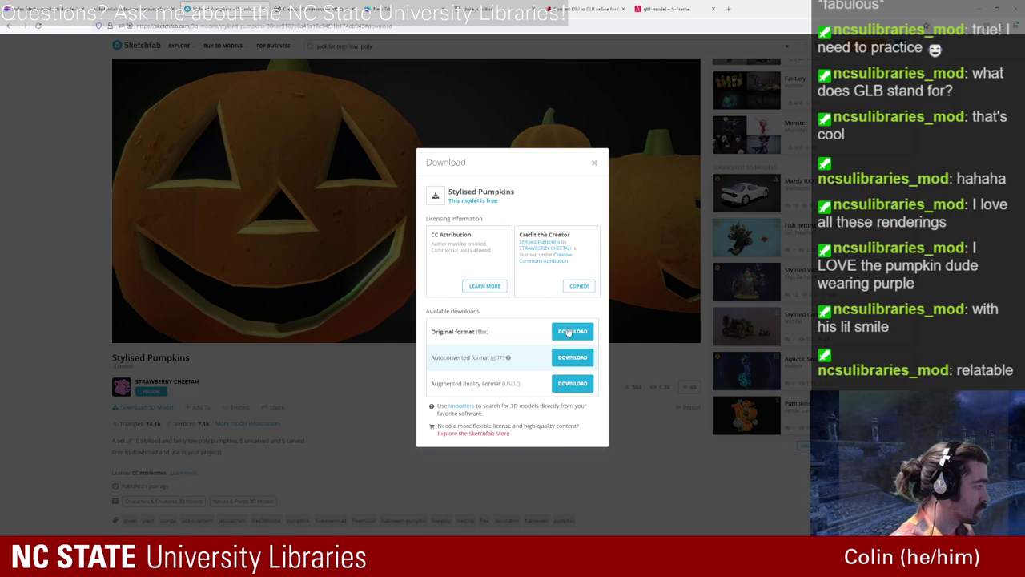
click(570, 332)
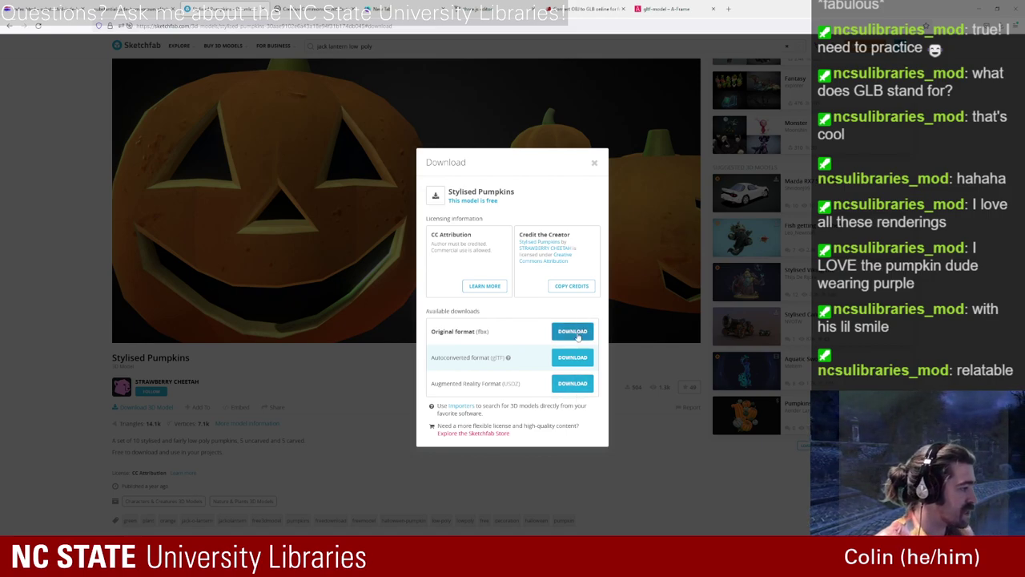
click(577, 335)
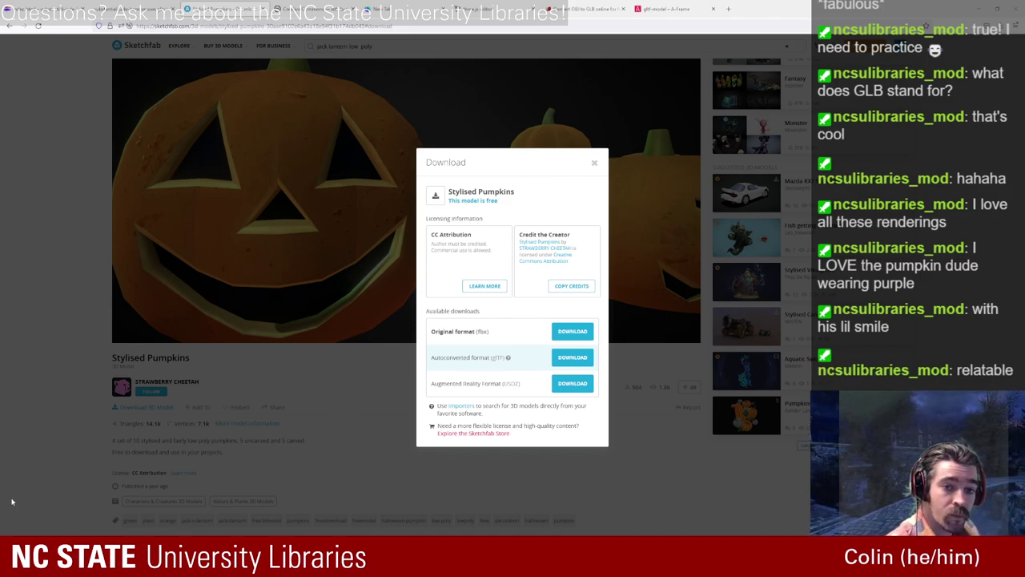
click(571, 287)
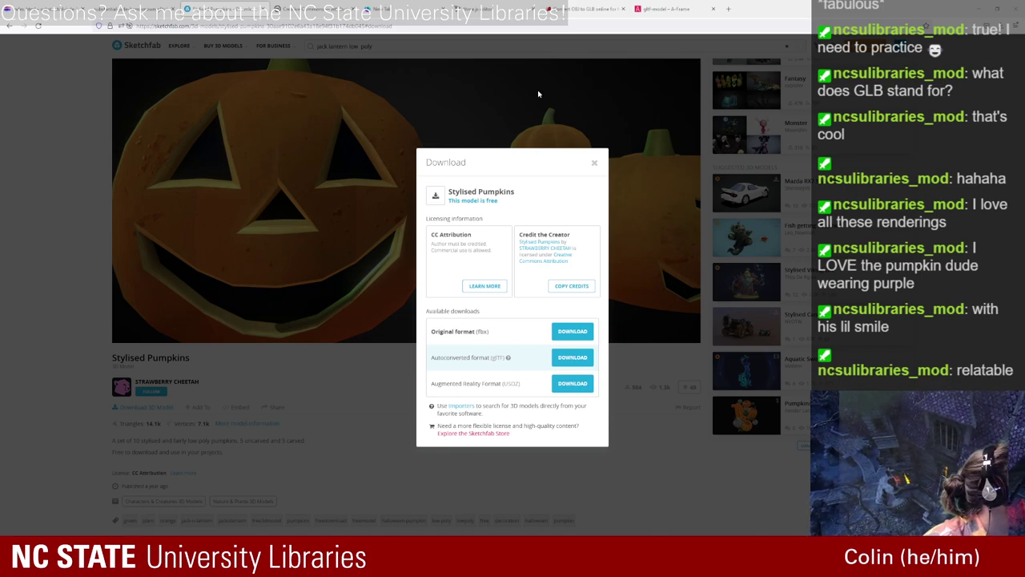
click(584, 364)
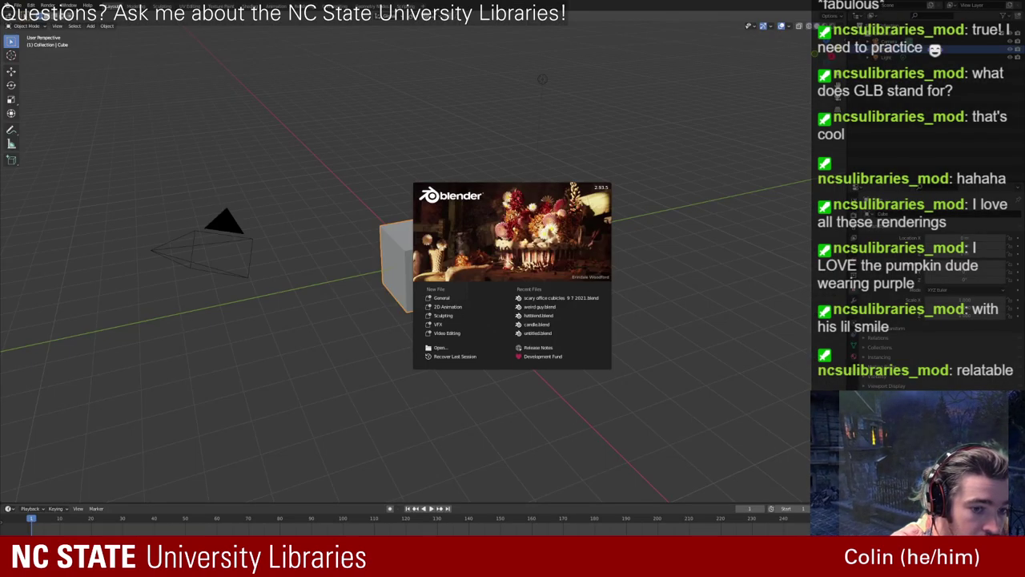
Step: Switch to Blender, dismiss the splash screen and delete the default cube from the new scene
click(368, 238)
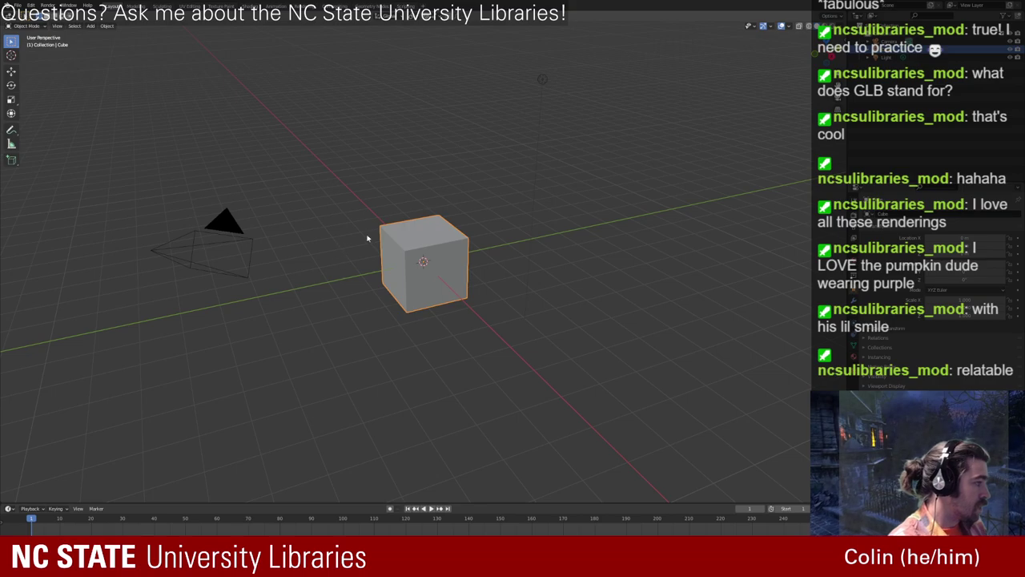
key(Delete)
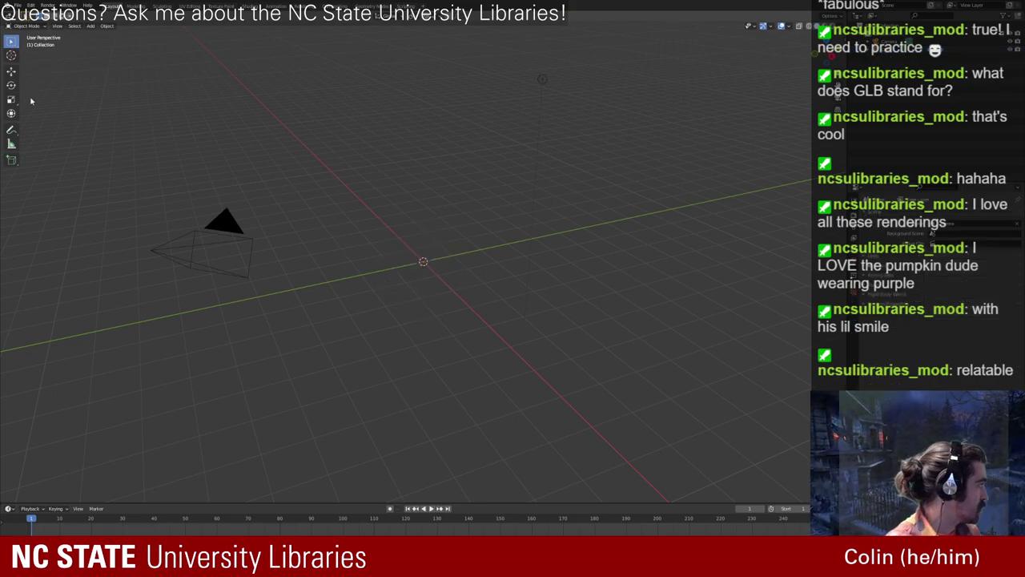
click(17, 5)
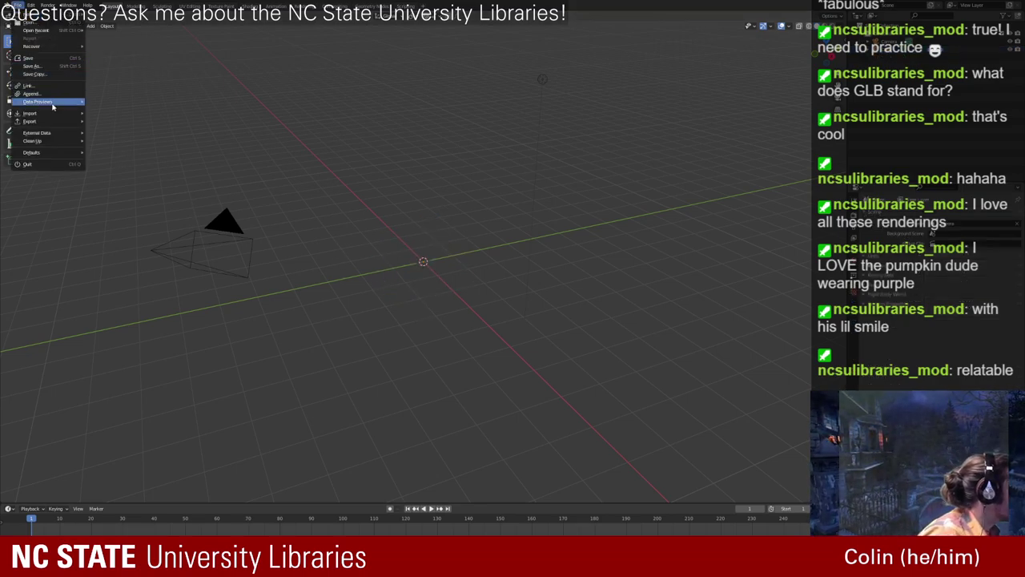
mouse_move(36, 113)
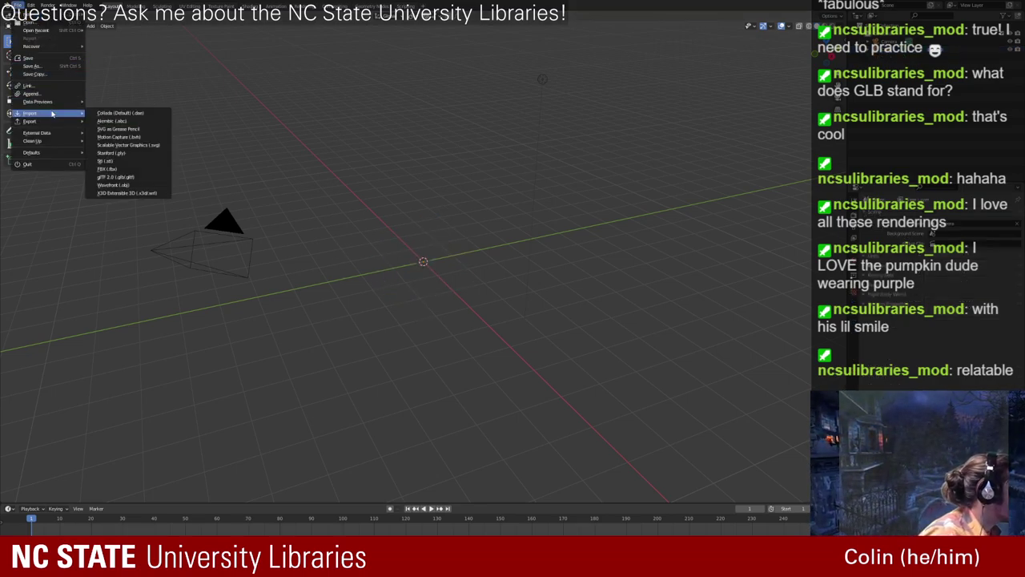
click(133, 175)
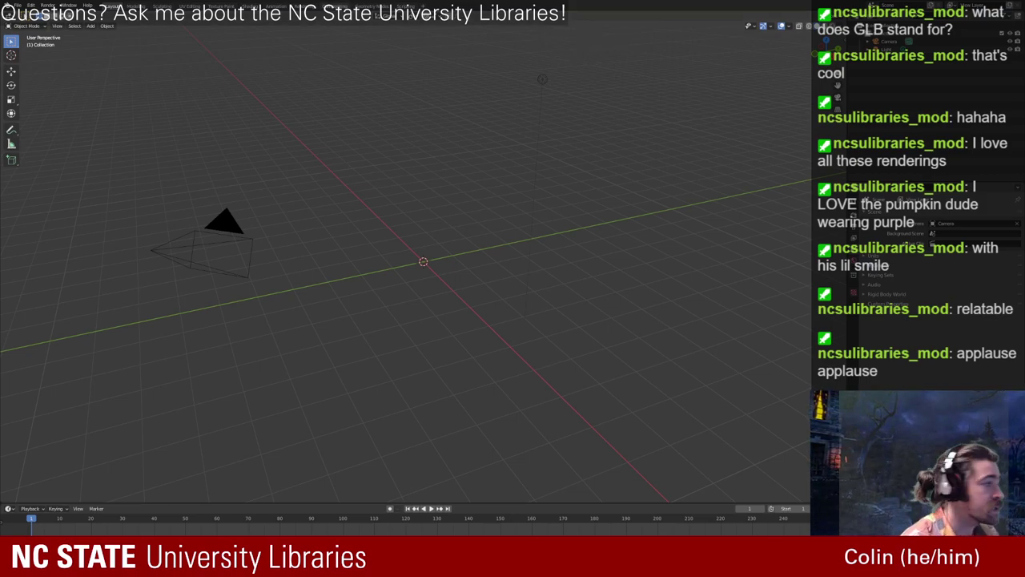
Step: Import the downloaded Stylised Pumpkins FBX file into the empty scene
click(17, 5)
mouse_move(38, 116)
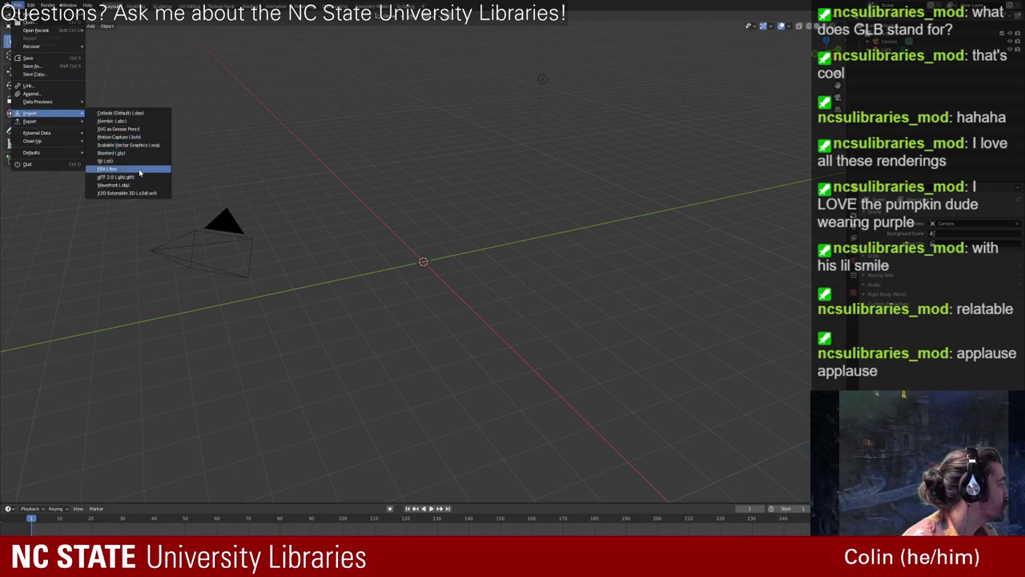
click(140, 171)
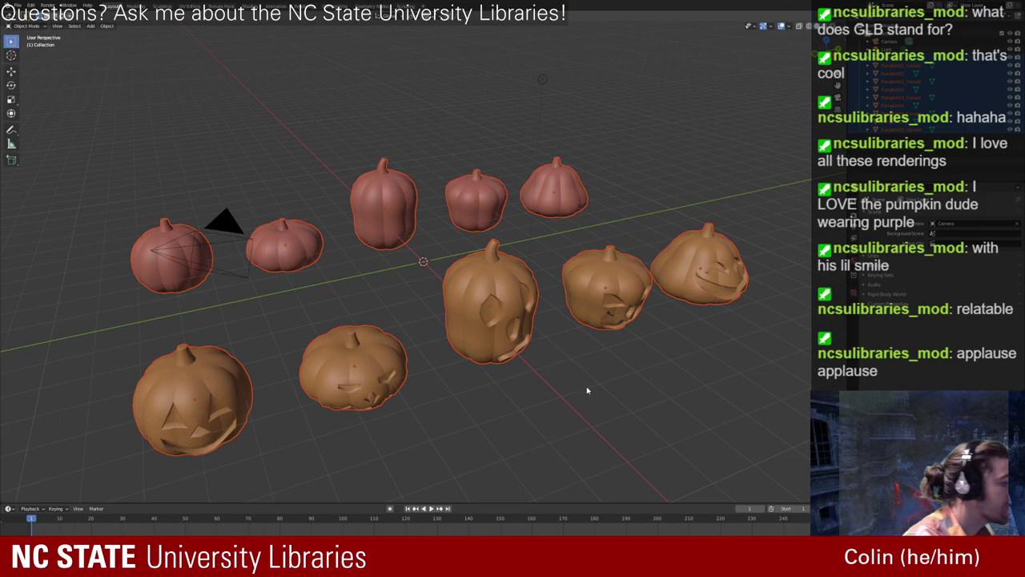
Step: Inspect the imported pumpkins from several angles and switch the viewport to rendered shading
middle_drag(598, 428, 568, 411)
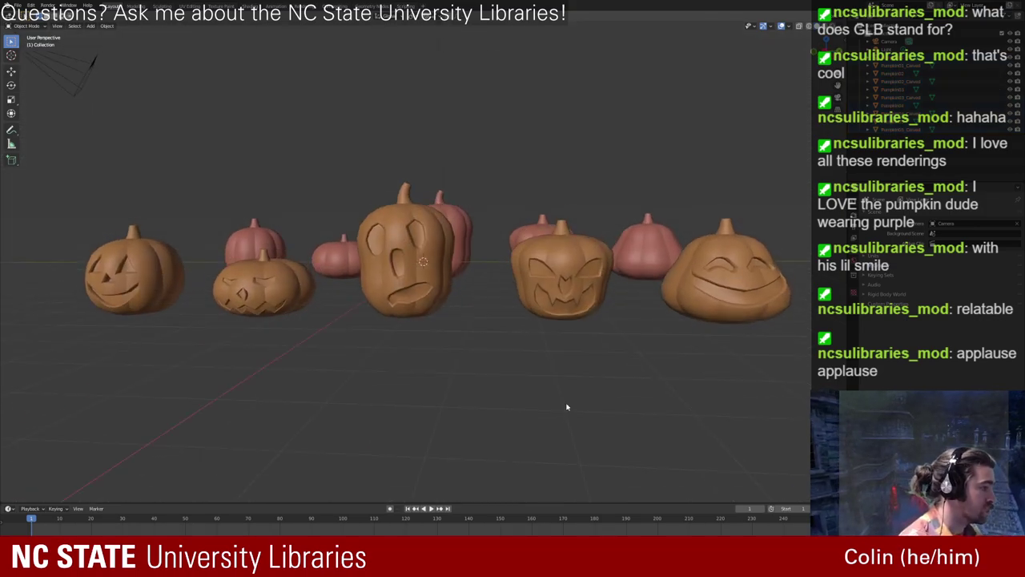
scroll(568, 412, down, 5)
middle_drag(456, 352, 457, 350)
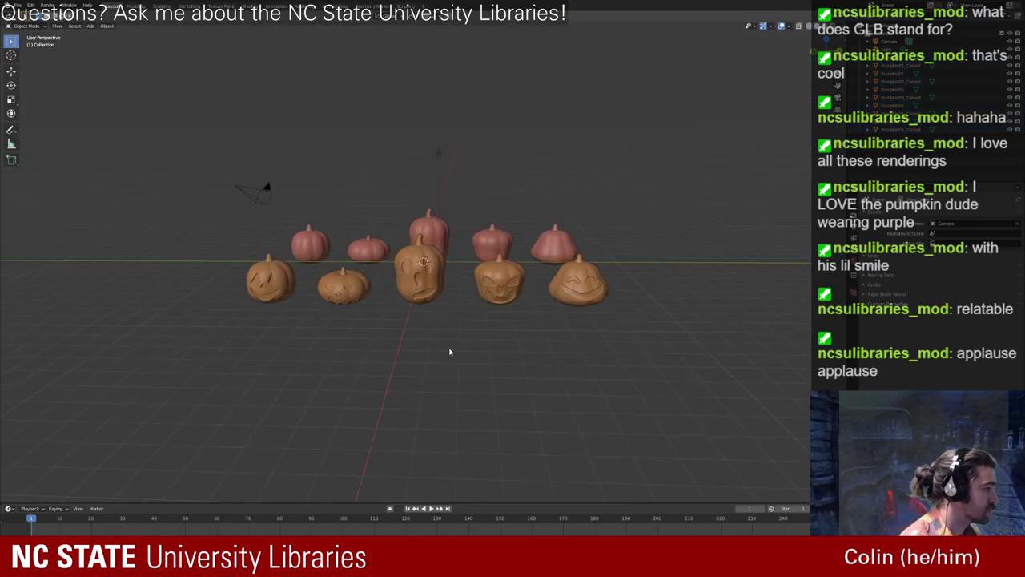
scroll(433, 362, up, 3)
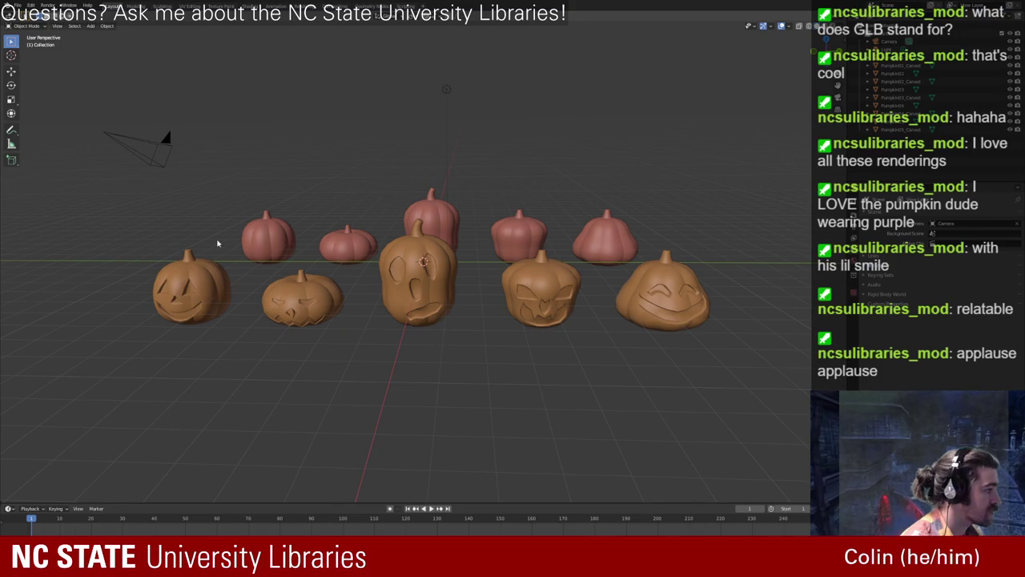
middle_drag(220, 245, 211, 325)
click(210, 324)
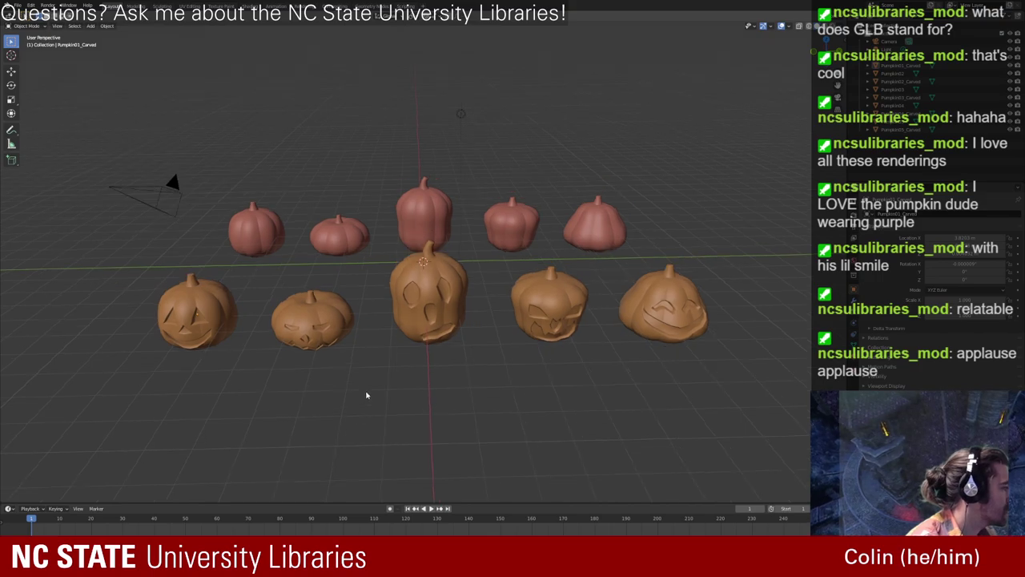
middle_drag(366, 393, 435, 348)
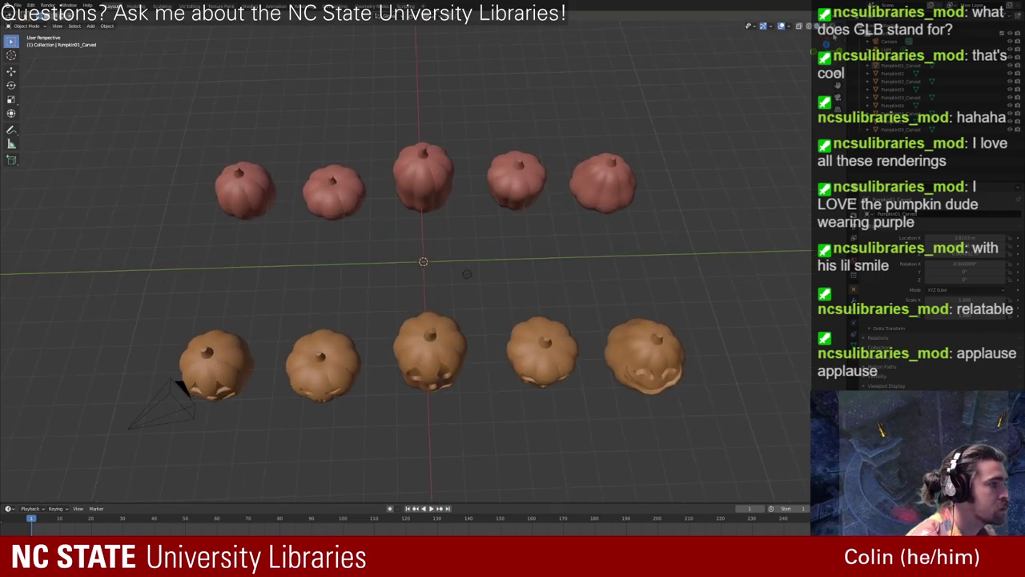
click(833, 25)
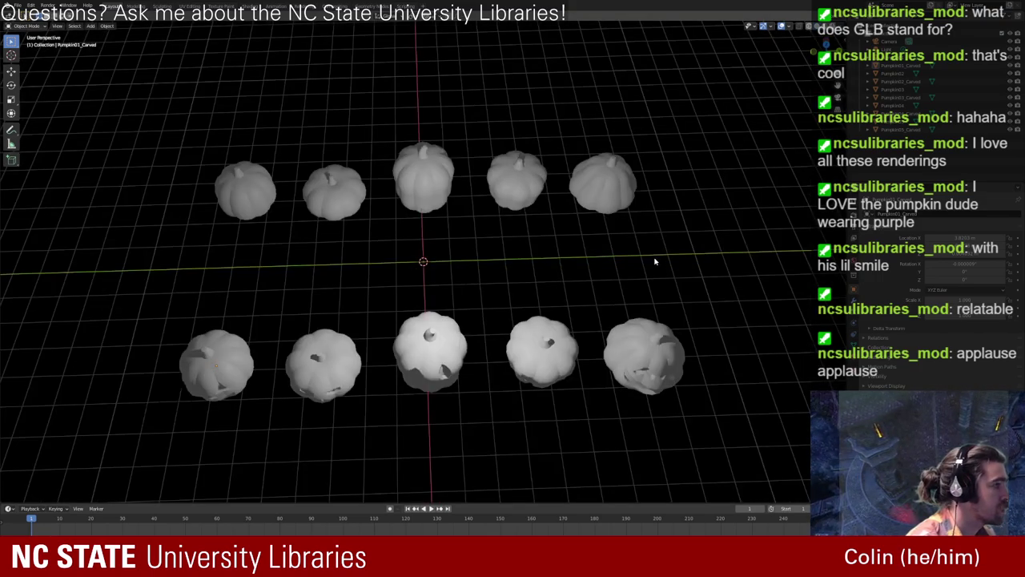
middle_drag(657, 262, 162, 256)
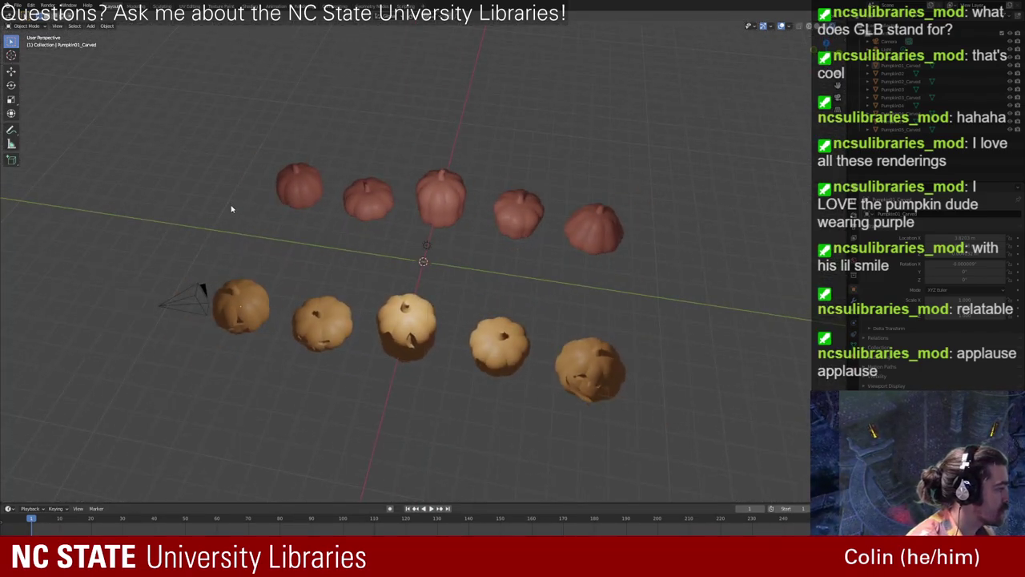
middle_drag(232, 209, 242, 217)
drag(219, 85, 198, 225)
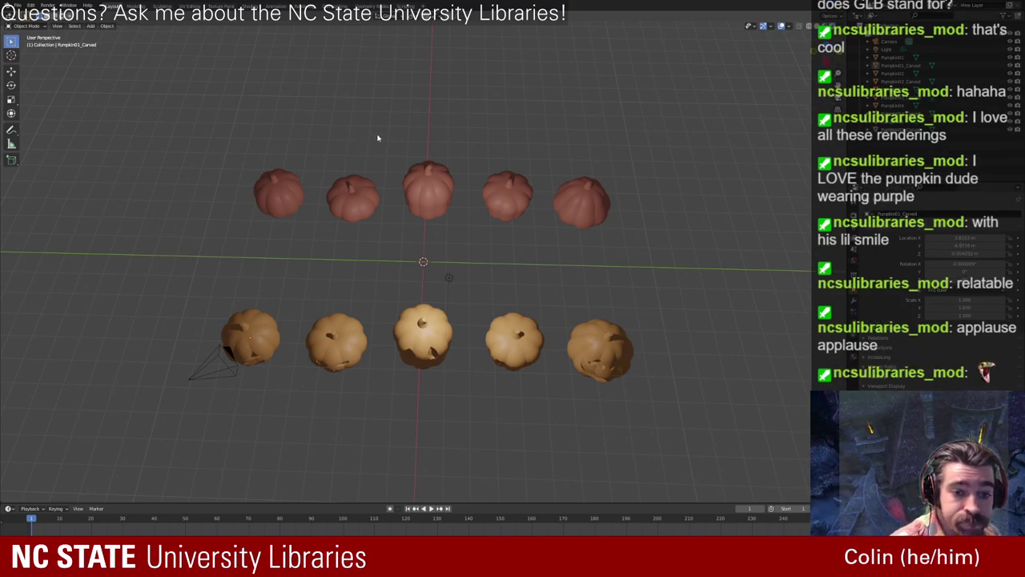
Step: Delete the uncarved pumpkins, the light and every carved pumpkin except the triangle-eyed smiling one at the end of the row
scroll(387, 188, down, 2)
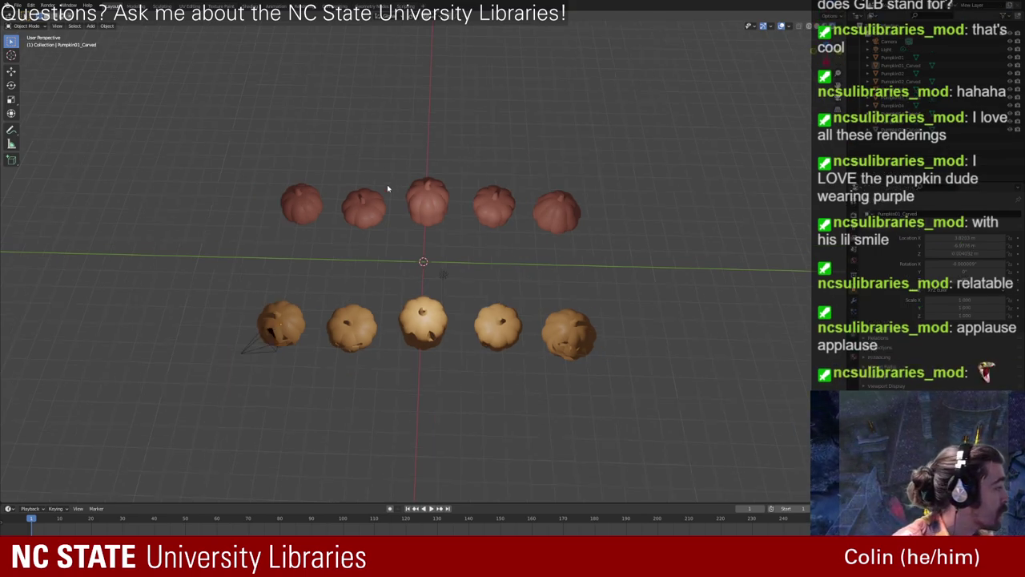
drag(238, 131, 673, 253)
key(Delete)
drag(663, 312, 315, 359)
key(Delete)
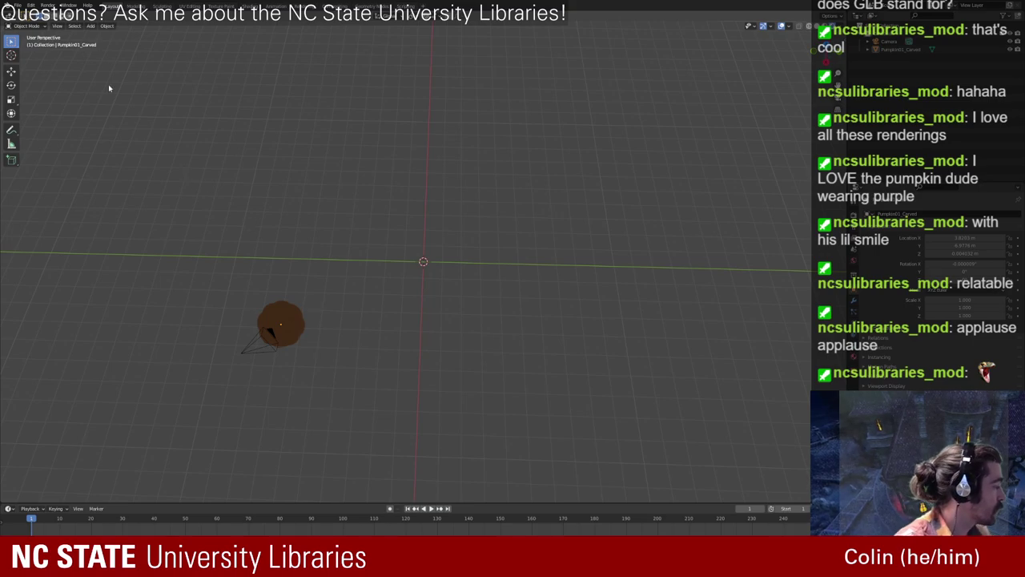
Step: Export the remaining carved pumpkin in glTF 2.0 format as pumpkincarved.glb
click(17, 5)
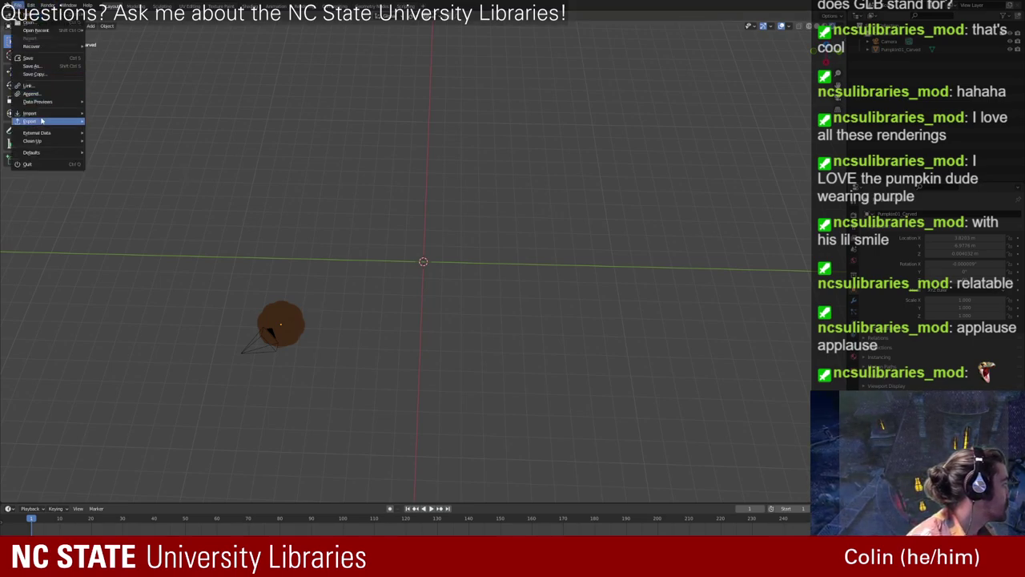
mouse_move(42, 120)
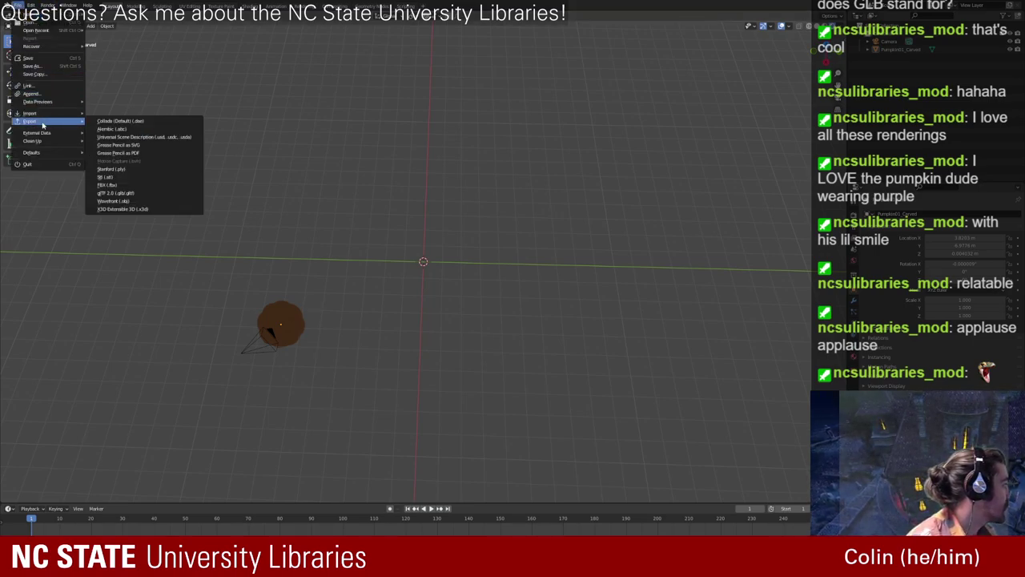
click(157, 195)
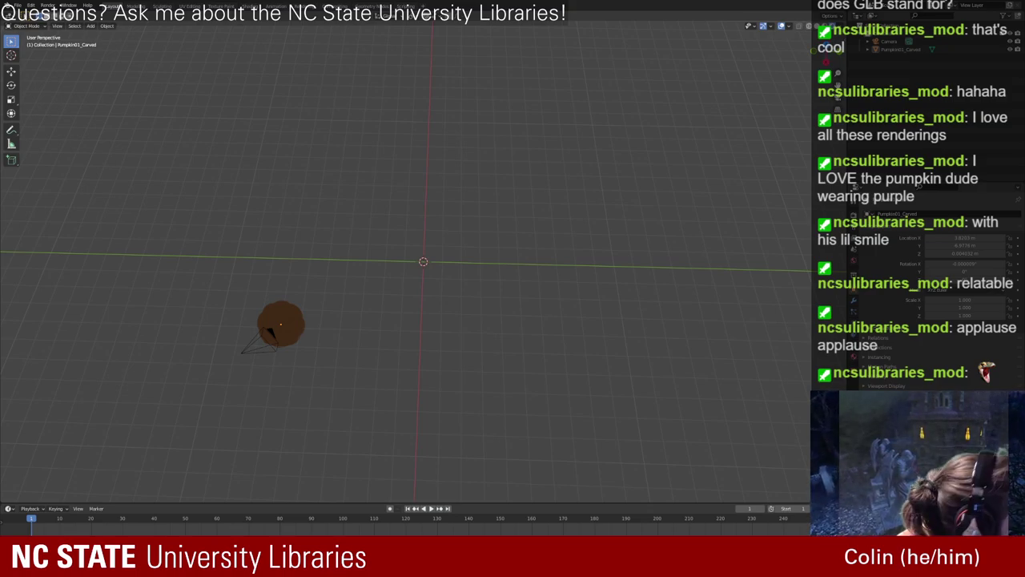
Step: Switch to the browser, dismiss the Sketchfab download dialog and start a new empty scene in the three.js editor
key(alt+Tab)
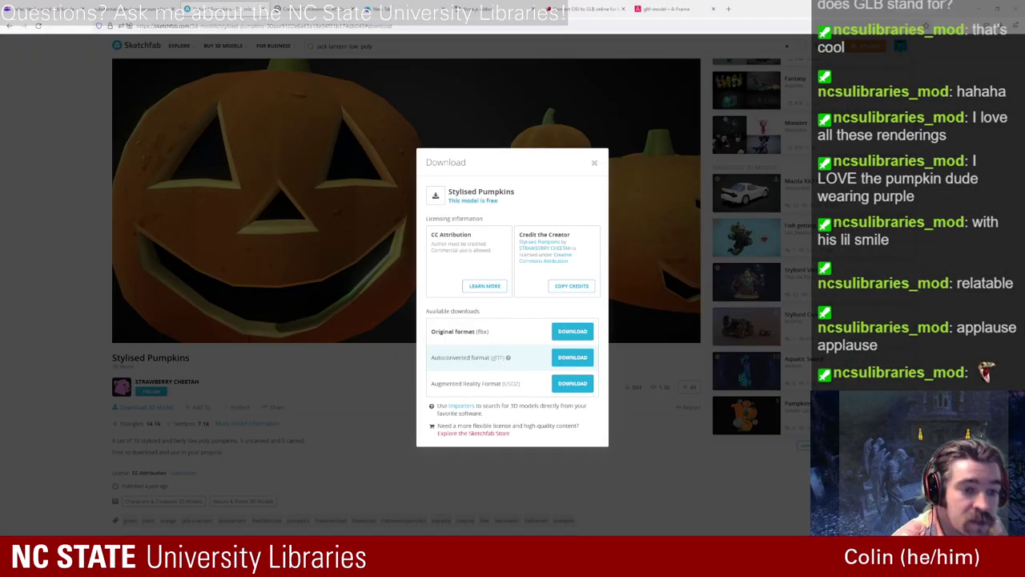
click(594, 163)
click(495, 9)
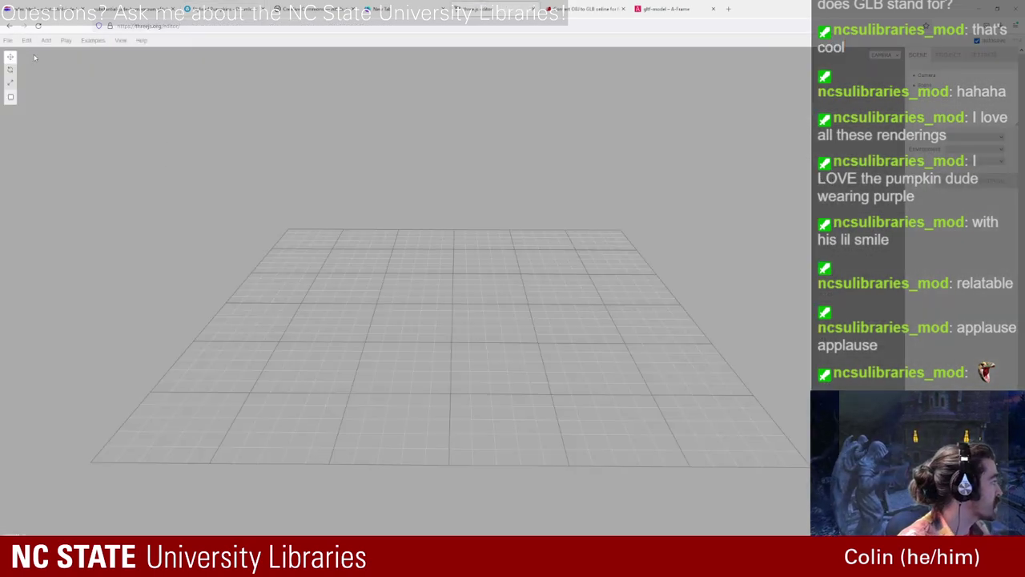
click(9, 53)
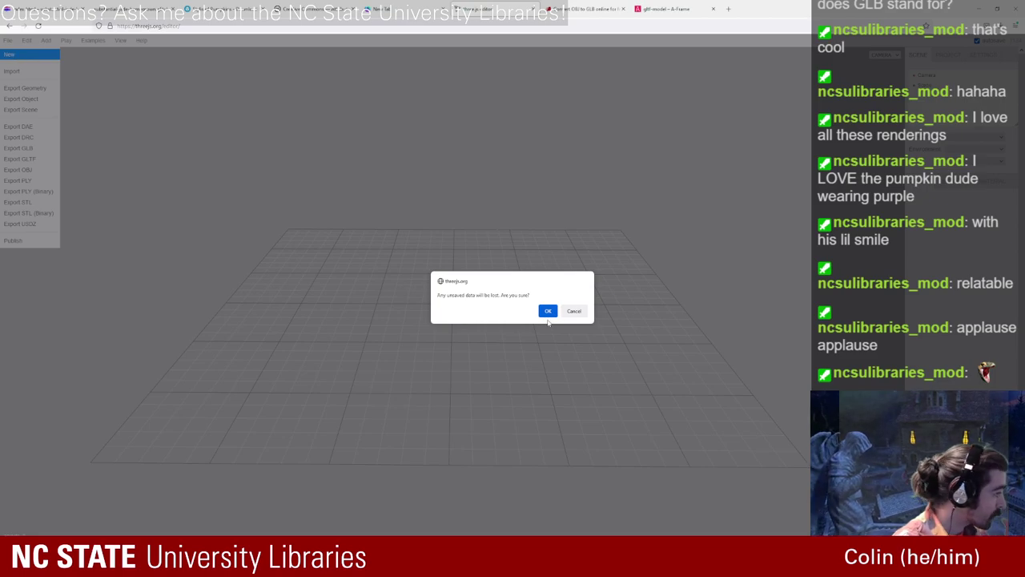
click(548, 311)
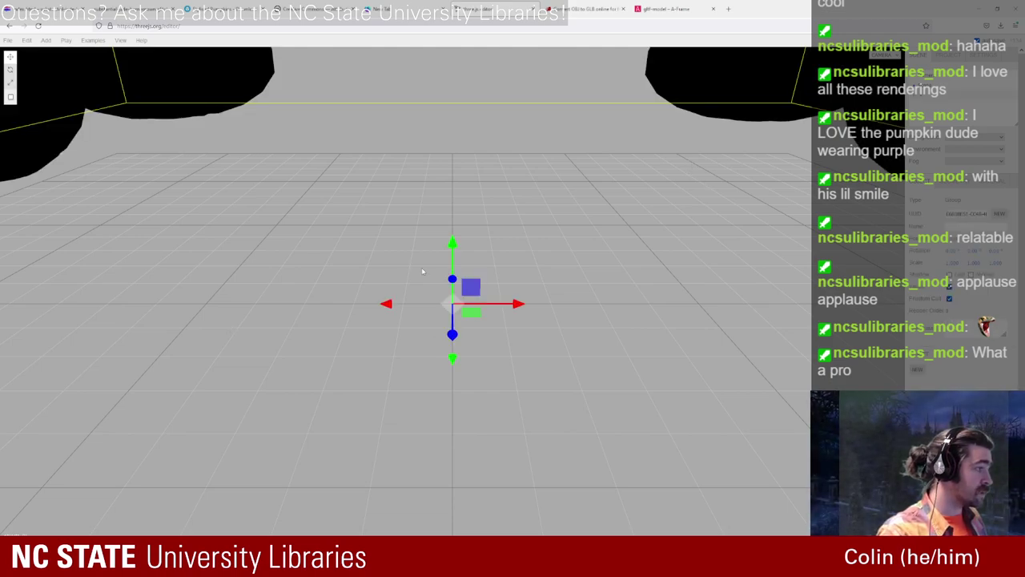
Step: Add a directional light to the three.js scene to illuminate the imported pumpkins and look over their carved faces
scroll(354, 247, down, 10)
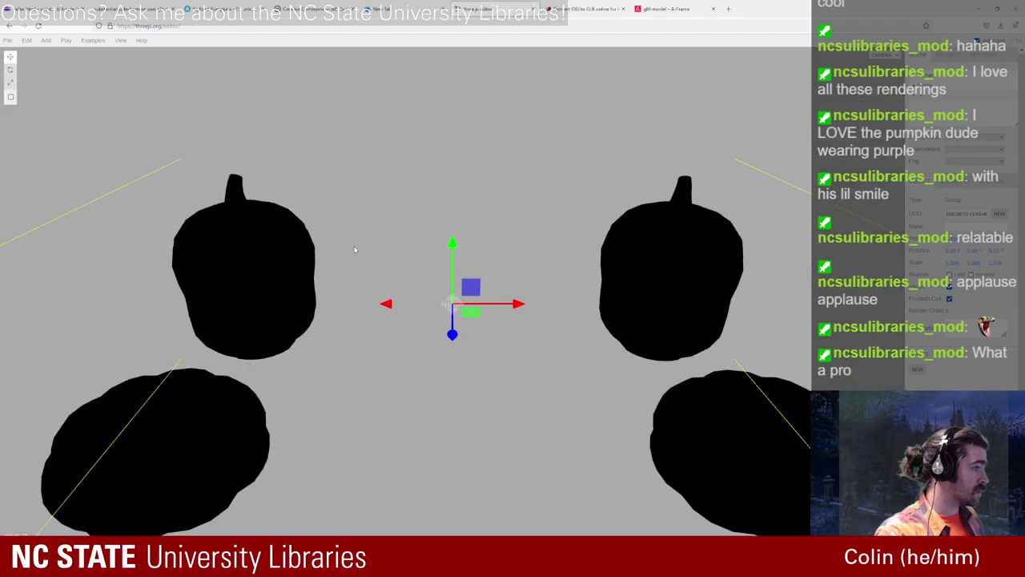
scroll(353, 246, down, 3)
scroll(353, 249, up, 10)
drag(353, 250, 300, 304)
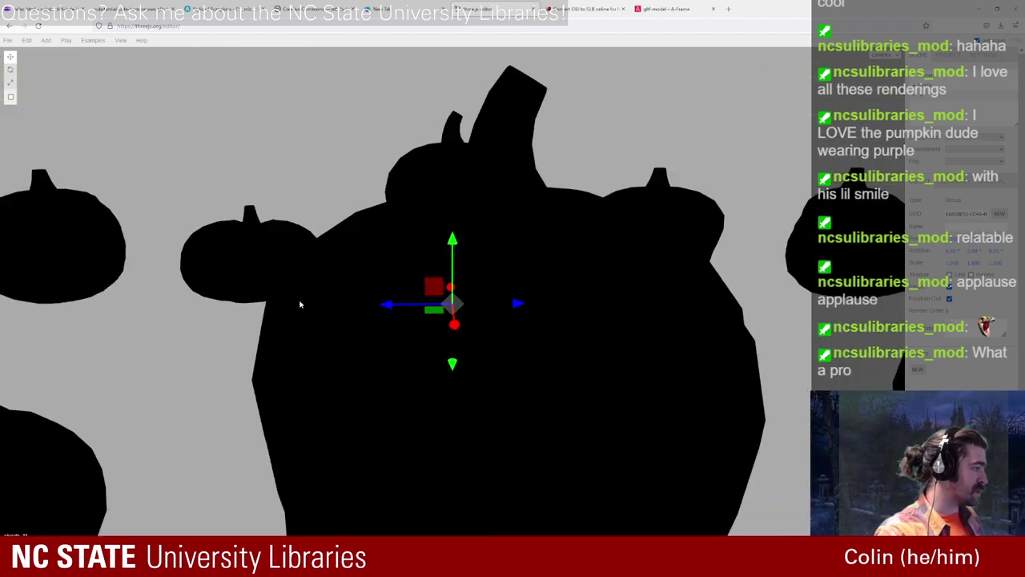
scroll(300, 304, up, 2)
mouse_move(46, 42)
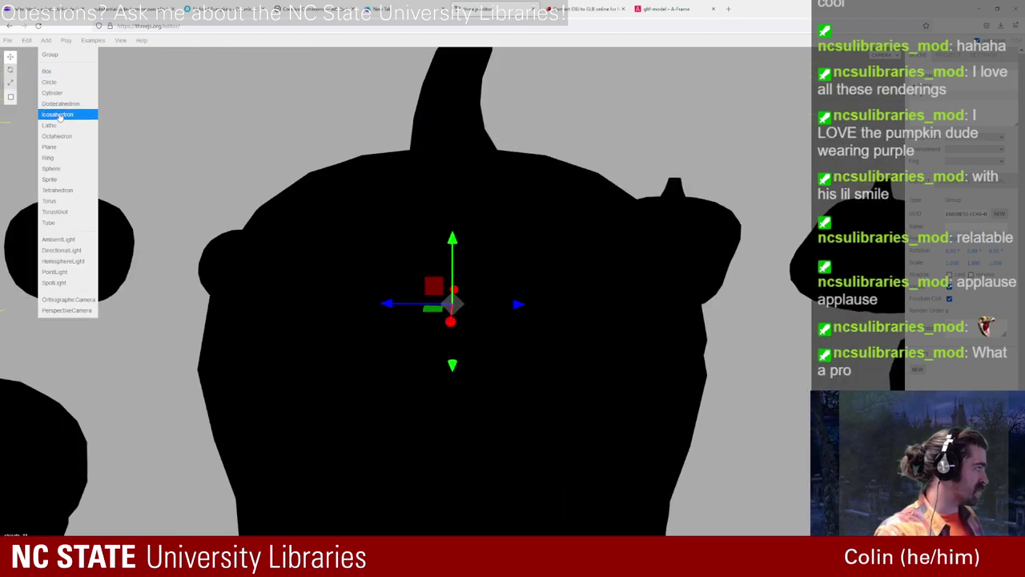
click(77, 251)
scroll(636, 233, down, 5)
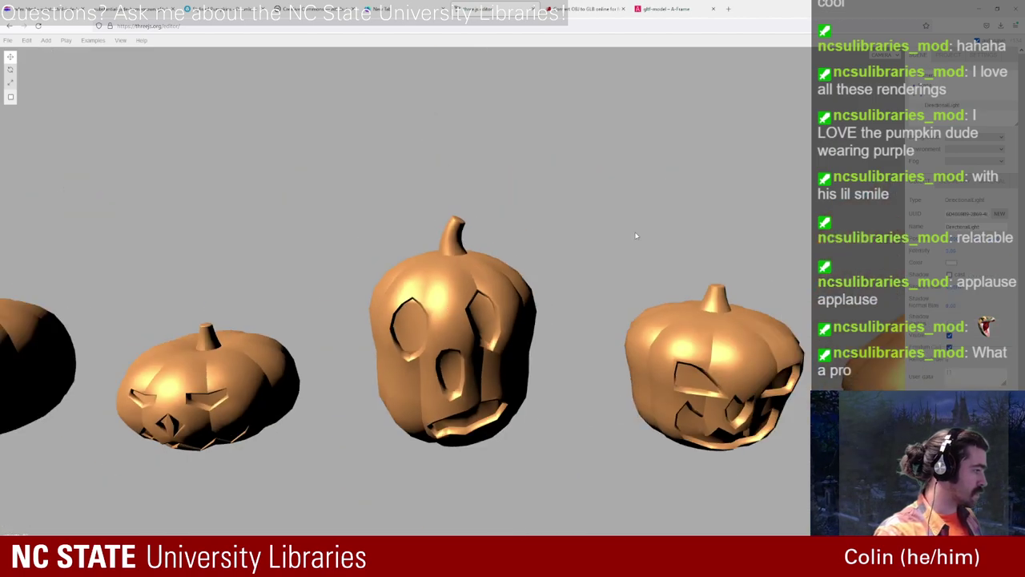
scroll(625, 281, up, 5)
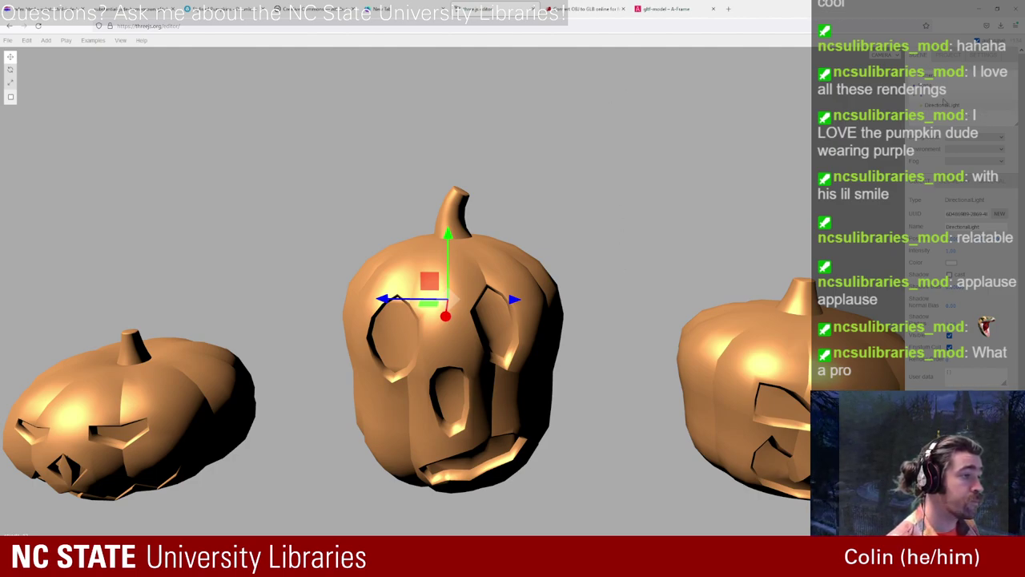
Step: Replace the full pumpkin set in the three.js scene with the exported pumpkincarved.glb and inspect the single pumpkin
click(945, 101)
double_click(946, 99)
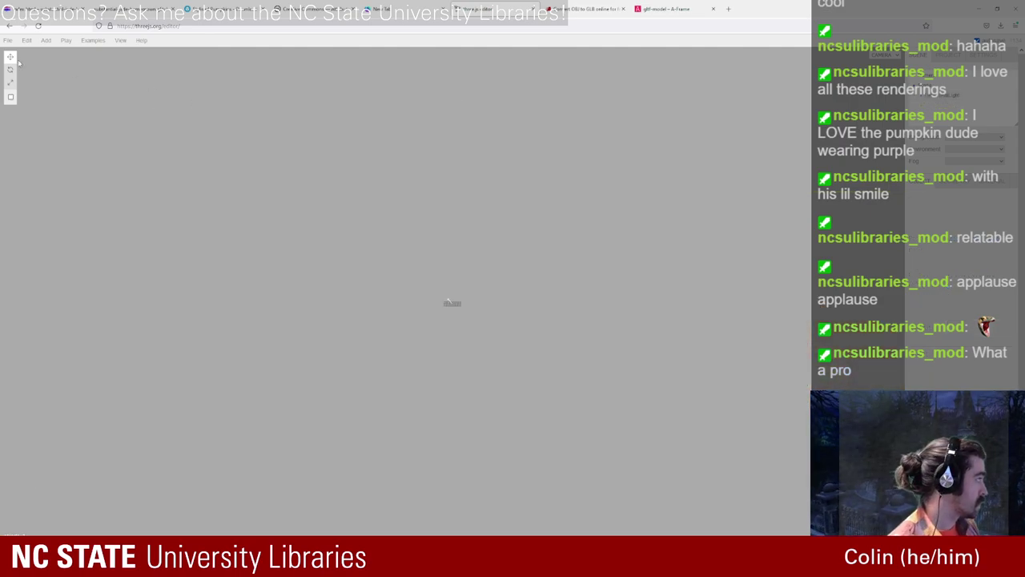
mouse_move(8, 44)
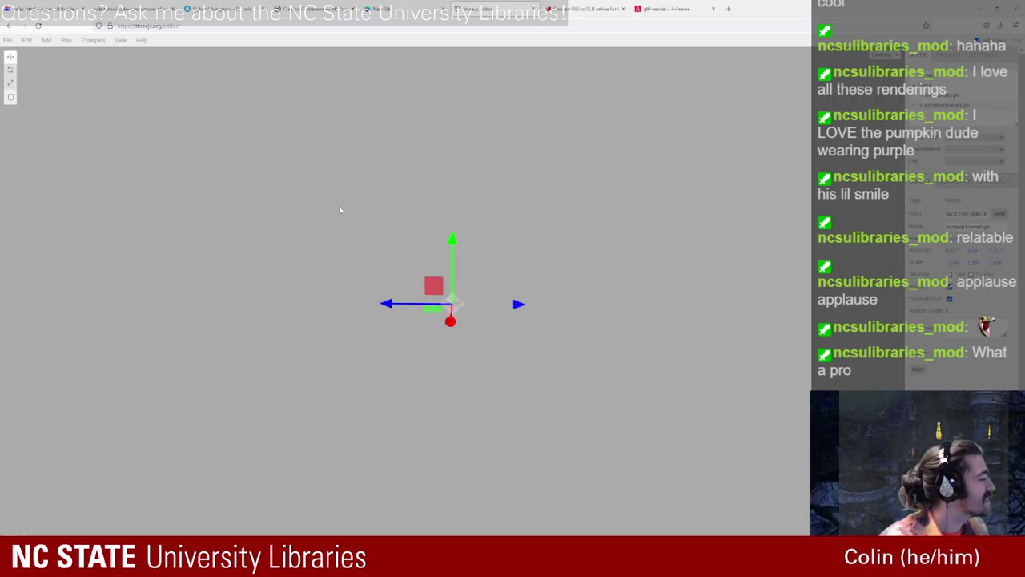
scroll(459, 346, up, 10)
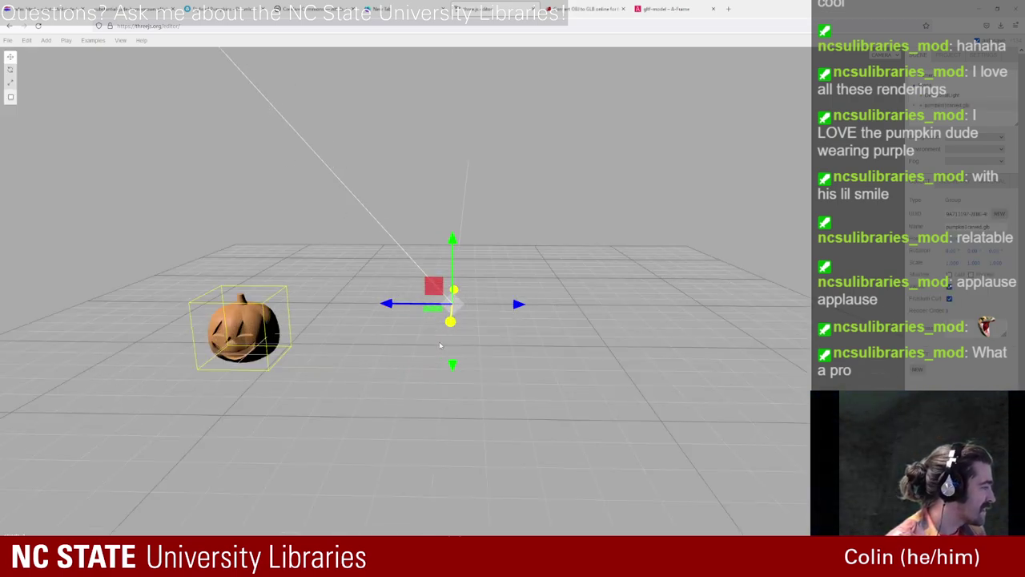
scroll(328, 356, down, 3)
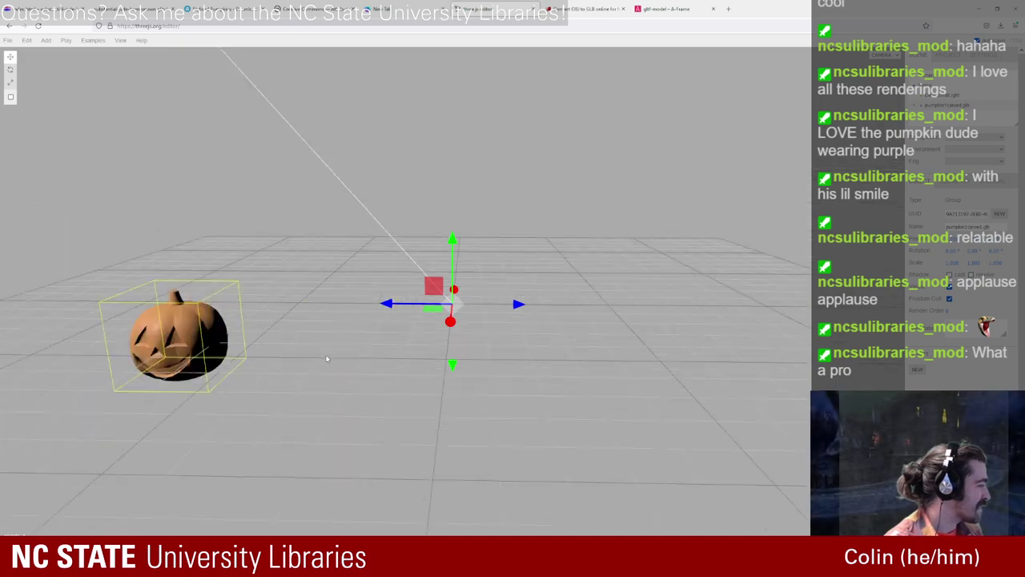
scroll(328, 358, up, 3)
scroll(328, 360, down, 3)
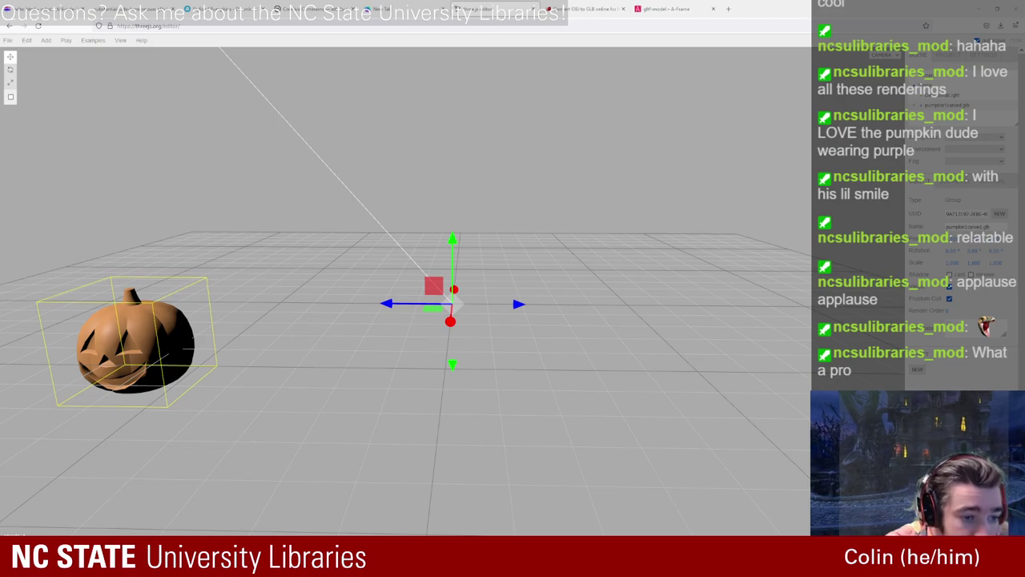
Step: Switch to Blender and undo the earlier deletions to restore the full set of carved and uncarved pumpkins
key(alt+Tab)
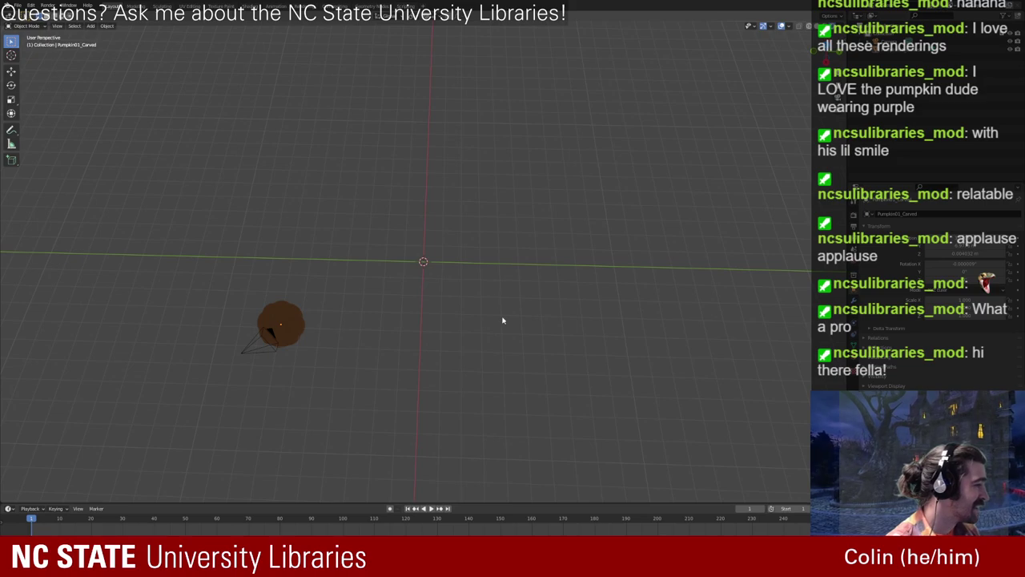
middle_drag(503, 321, 512, 262)
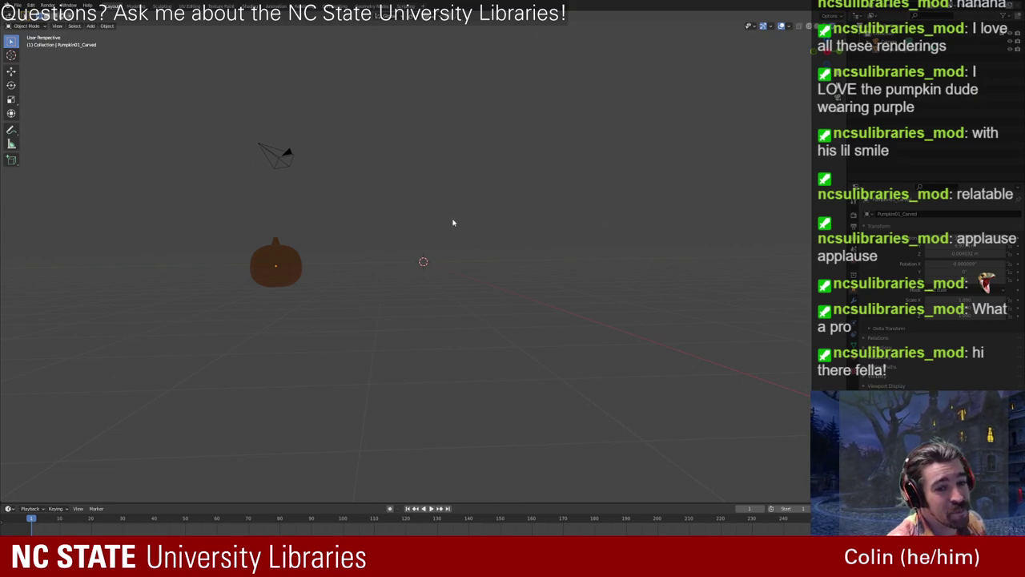
scroll(23, 233, up, 3)
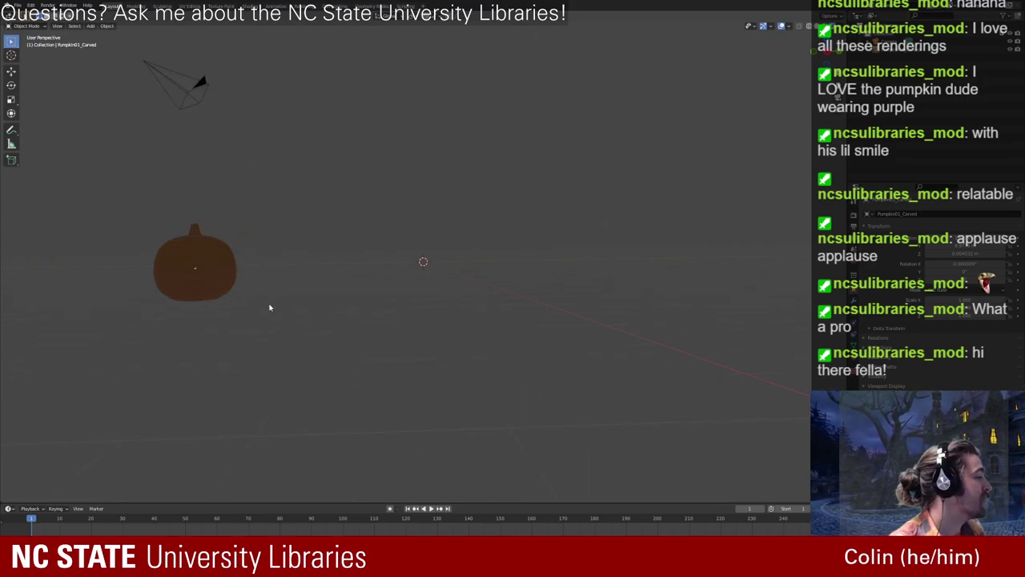
middle_drag(270, 308, 326, 302)
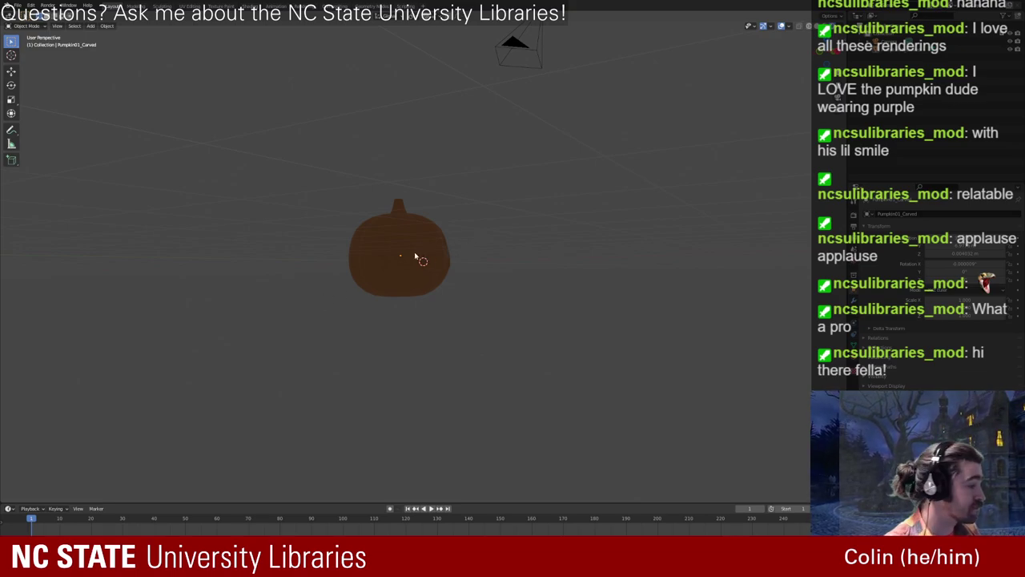
middle_drag(483, 257, 416, 275)
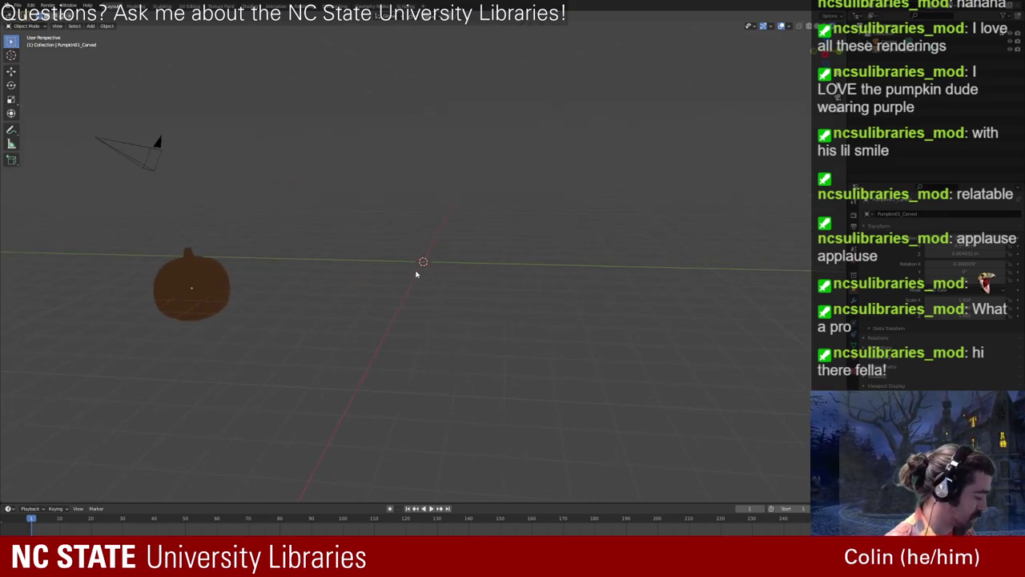
middle_drag(353, 262, 533, 250)
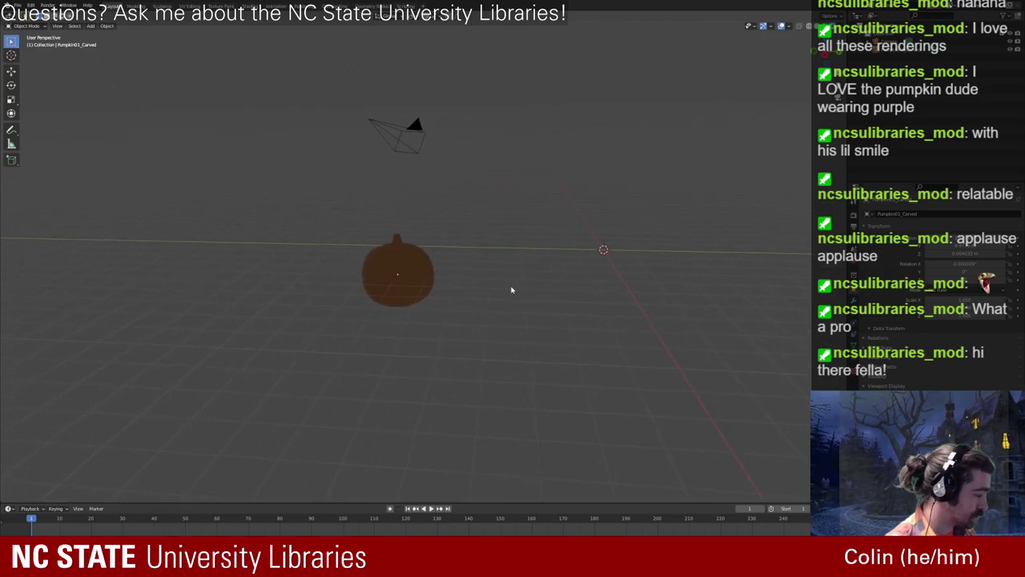
key(ctrl+v)
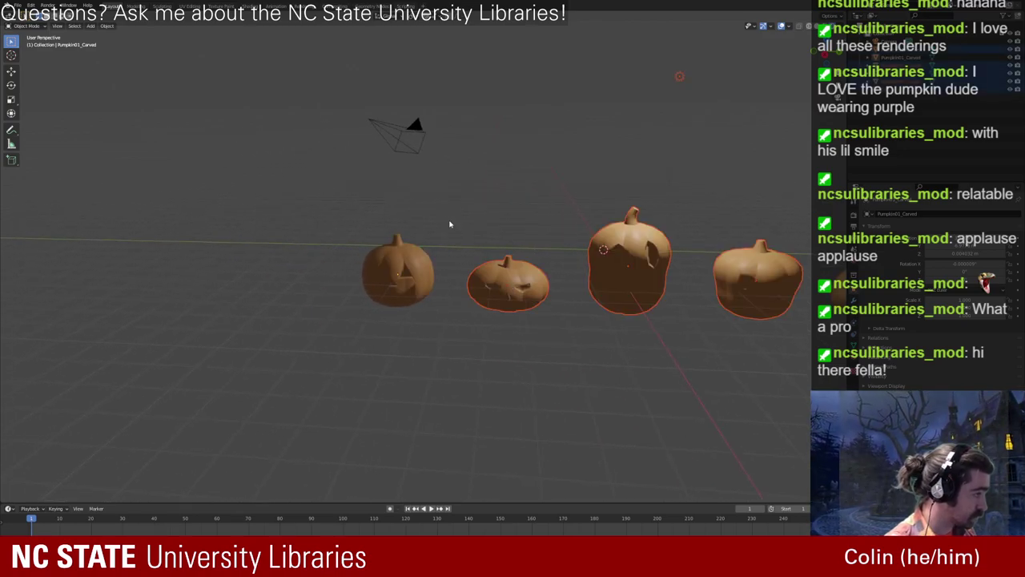
scroll(448, 222, down, 5)
key(ctrl+v)
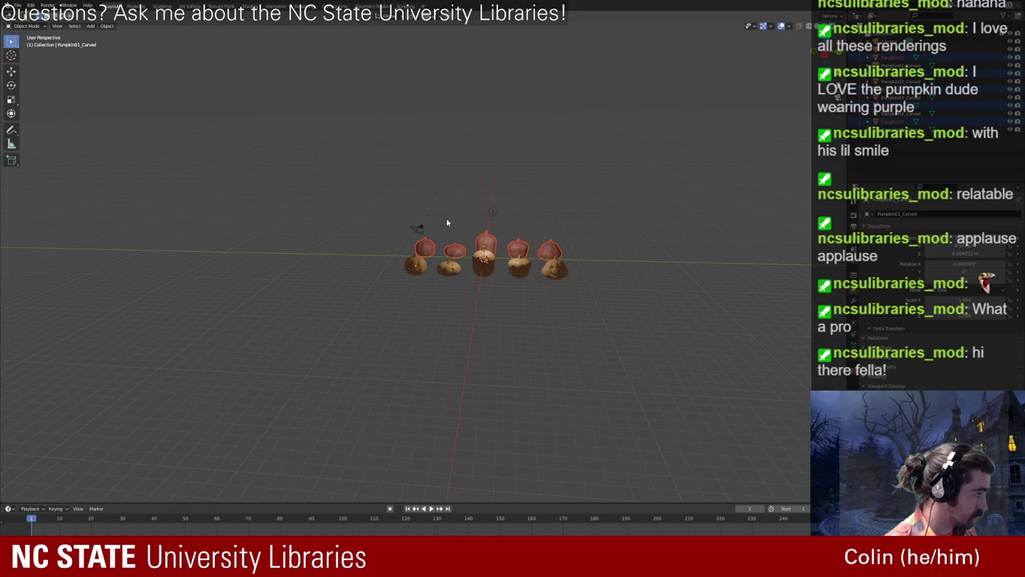
Step: Delete the light, the camera and every pumpkin except the uncarved one at the camera end of the row
middle_drag(484, 184, 439, 222)
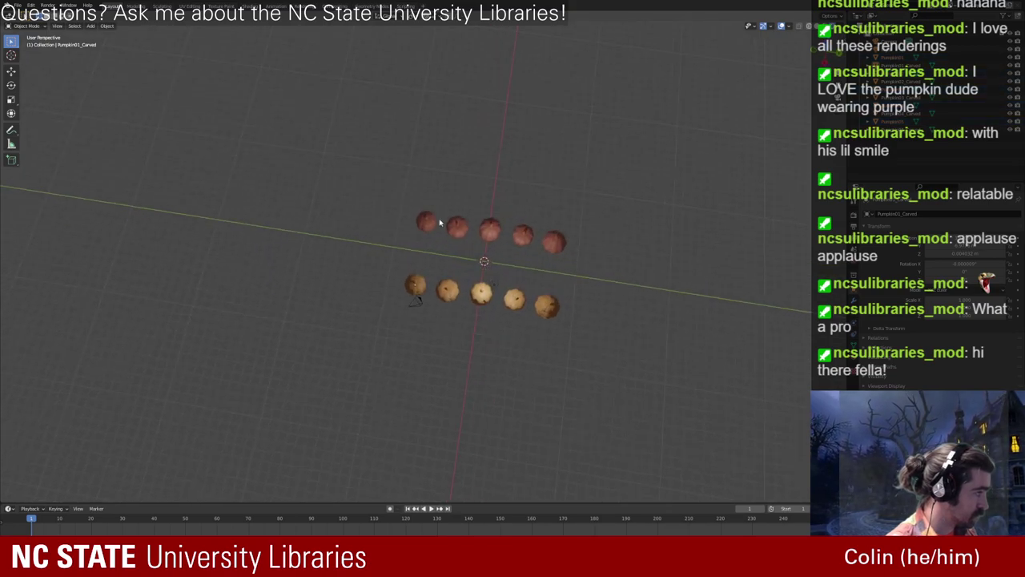
drag(451, 173, 587, 340)
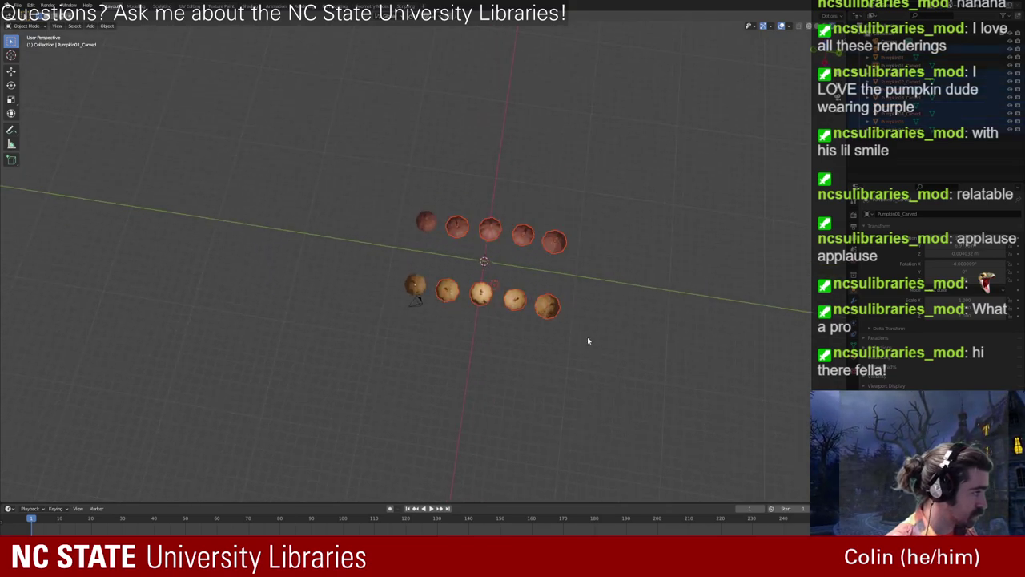
key(Delete)
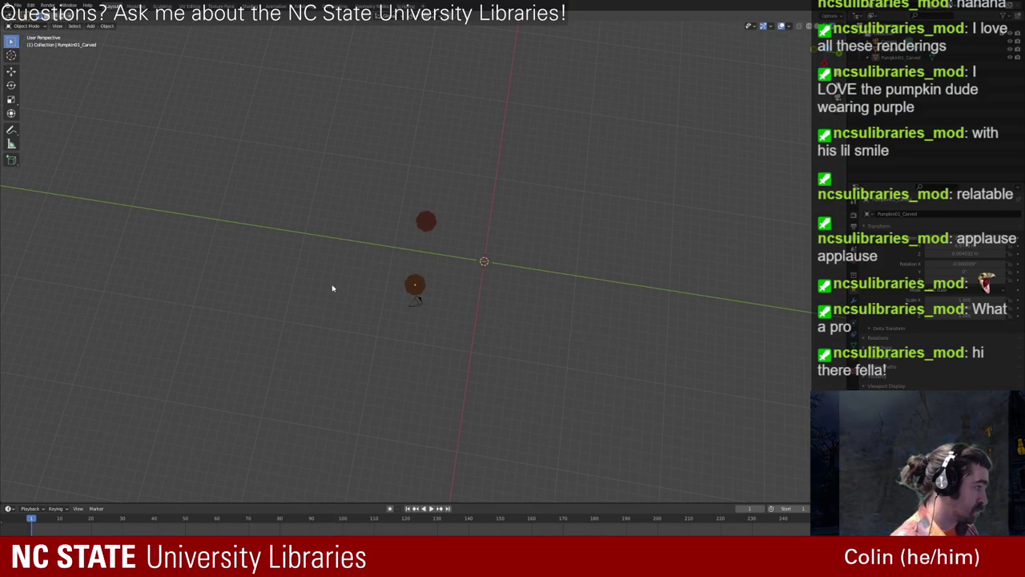
drag(382, 259, 448, 303)
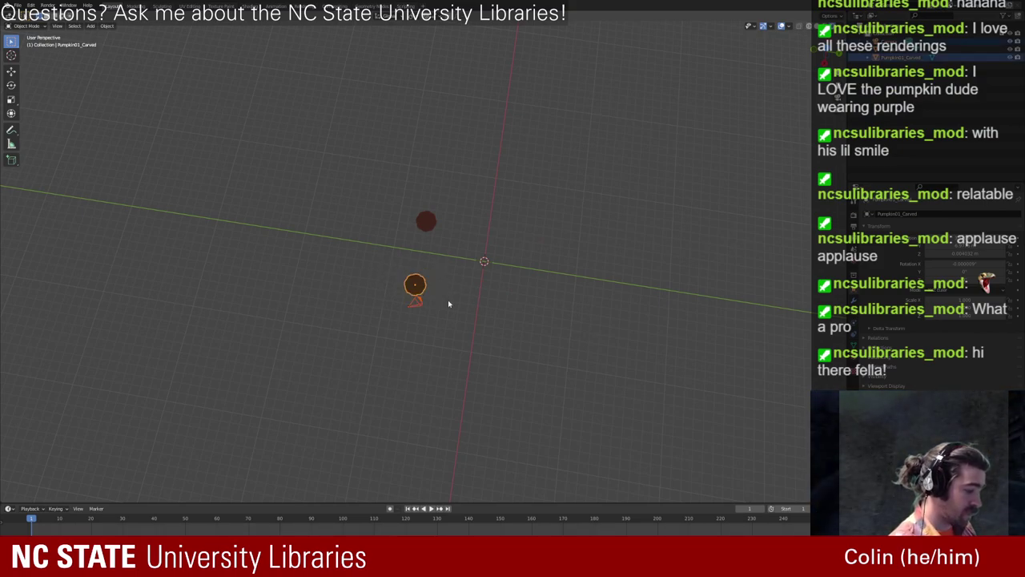
key(Delete)
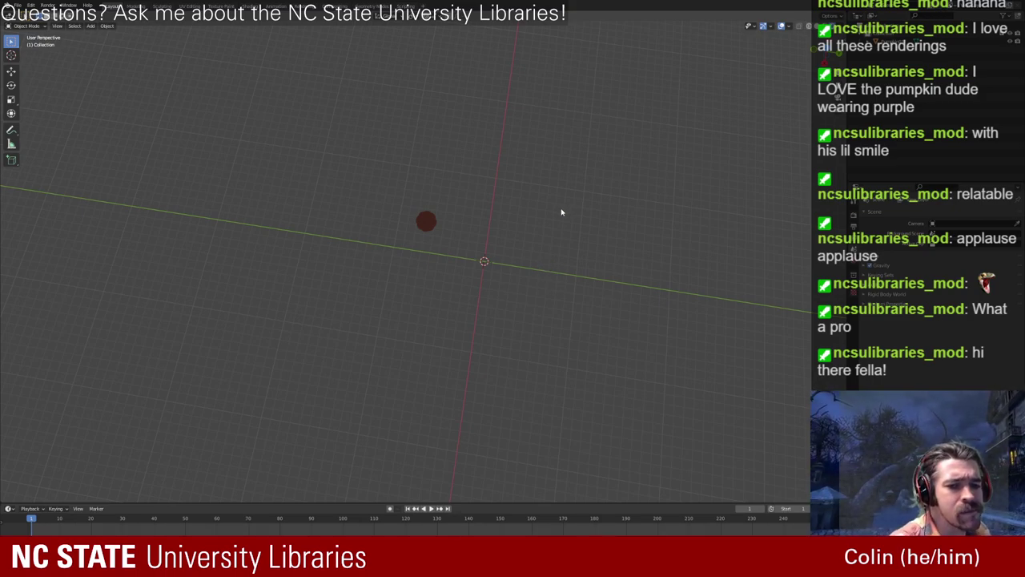
Step: Export the remaining uncarved pumpkin in glTF 2.0 format
middle_drag(601, 305, 561, 273)
scroll(427, 302, up, 5)
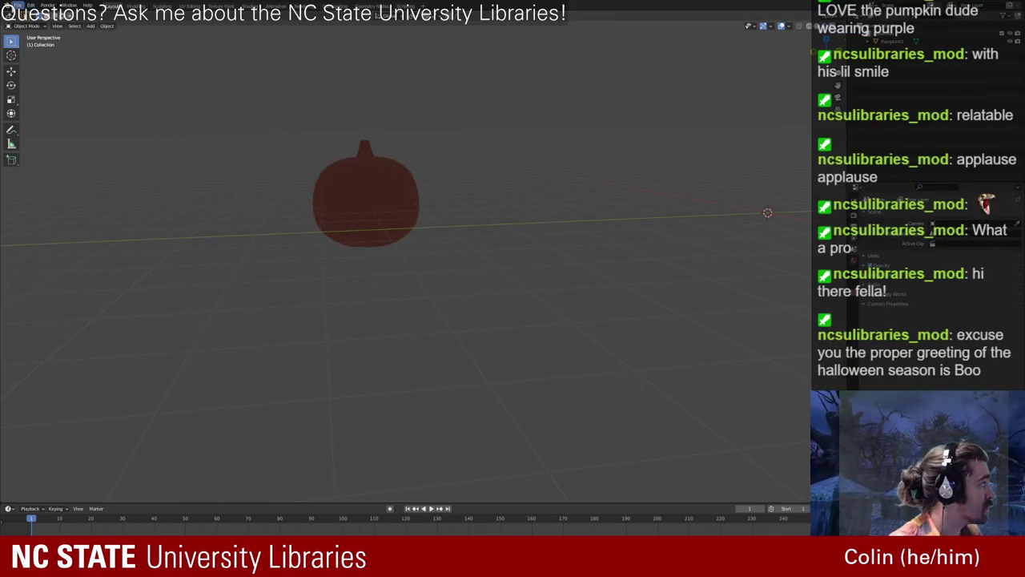
click(16, 6)
mouse_move(57, 121)
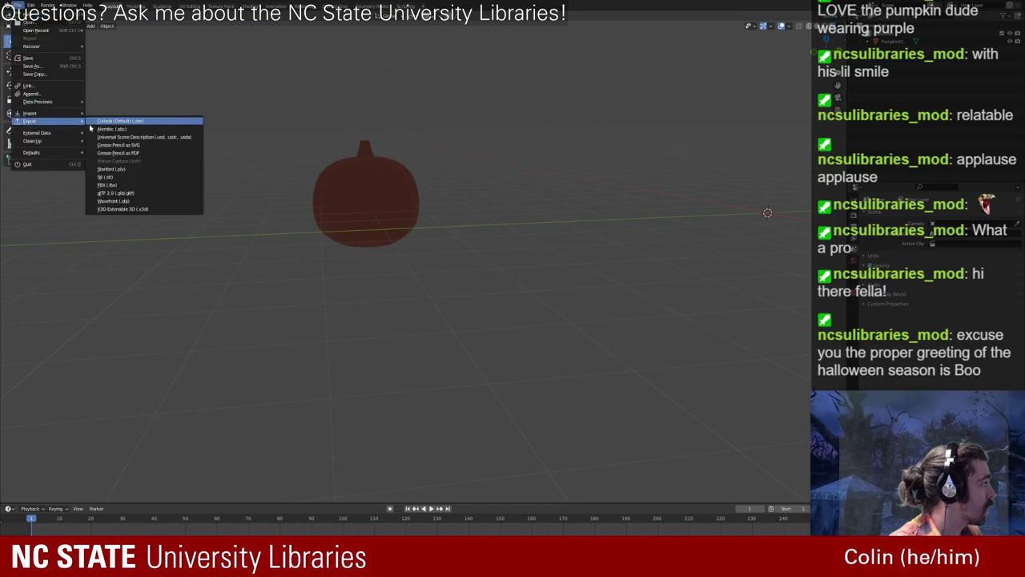
click(141, 193)
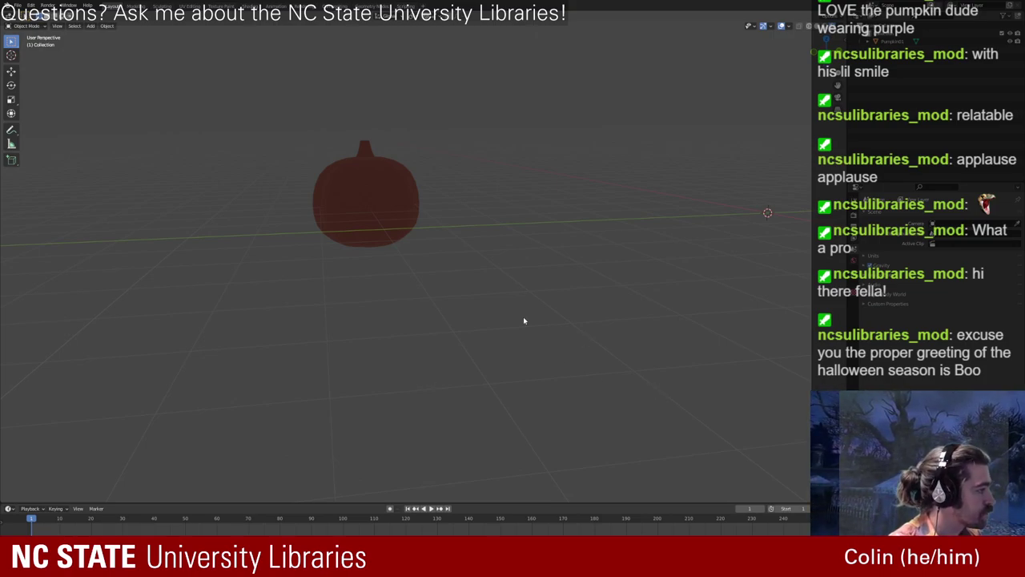
Step: Undo the deletion of the triangle-eyed carved pumpkin and the camera
middle_drag(529, 315, 494, 339)
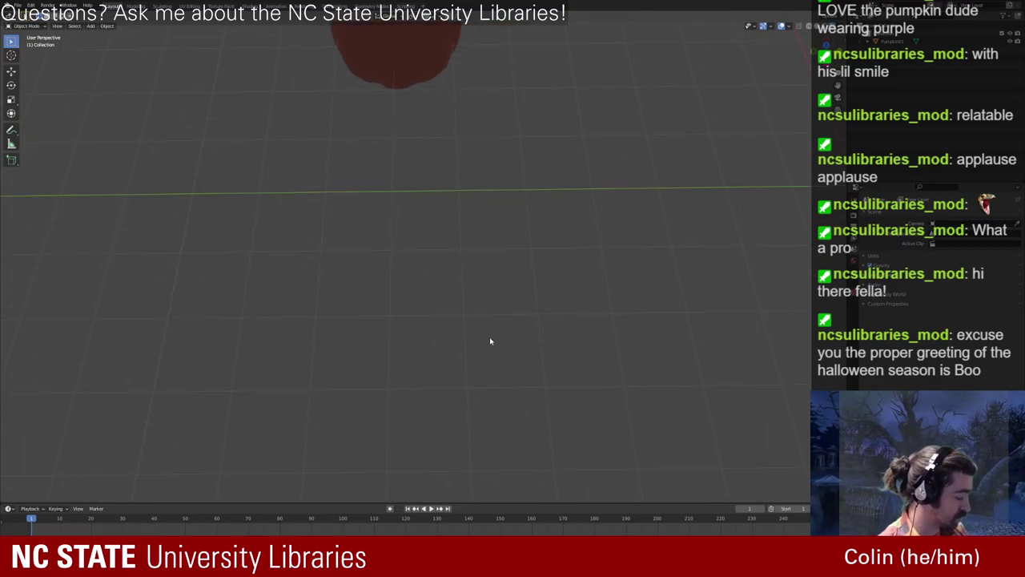
key(alt+h)
scroll(500, 312, down, 5)
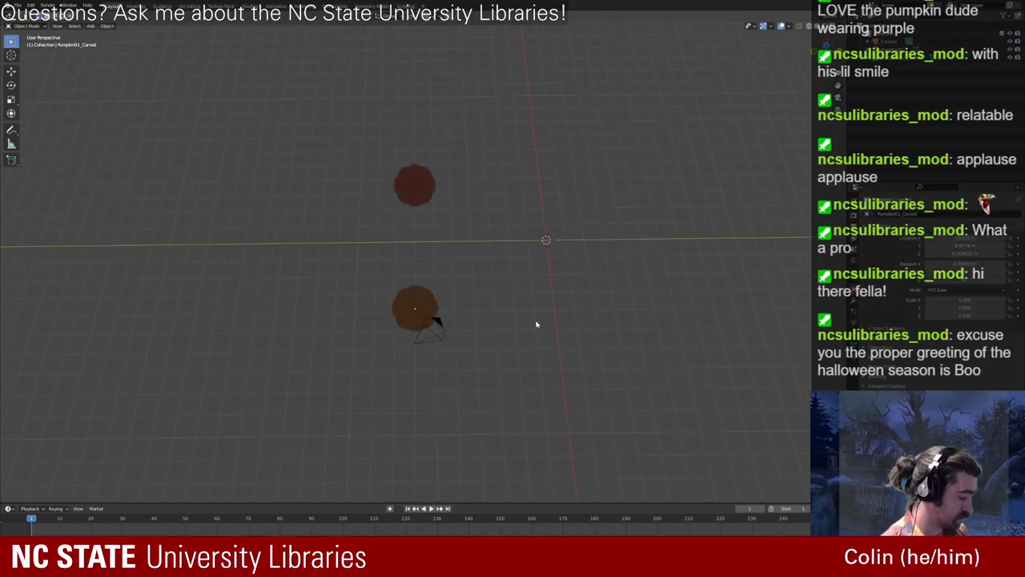
Step: Undo the remaining deletions to restore all pumpkins, and delete the camera with the carved and uncarved pair beside it
key(alt+h)
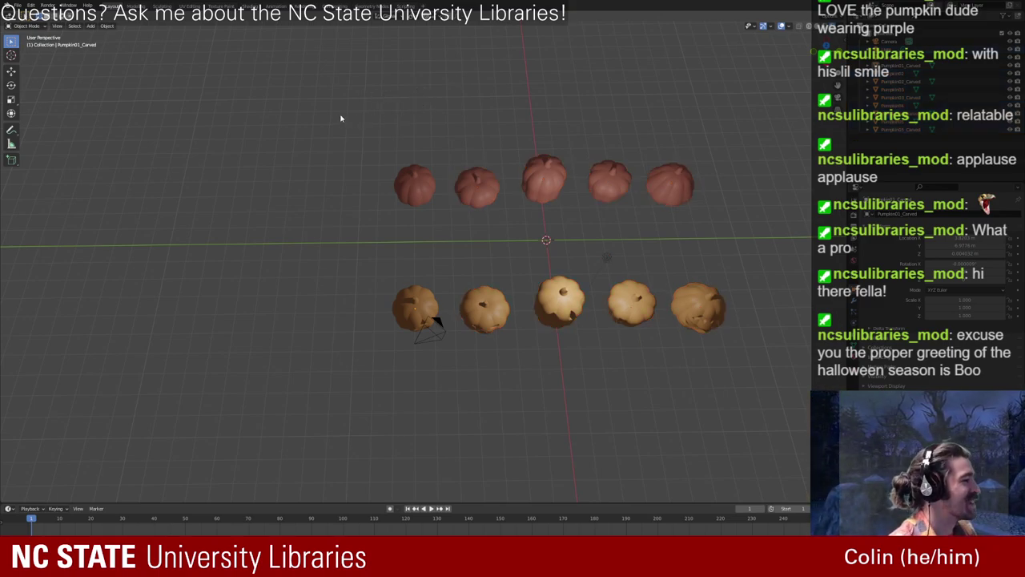
drag(333, 117, 436, 347)
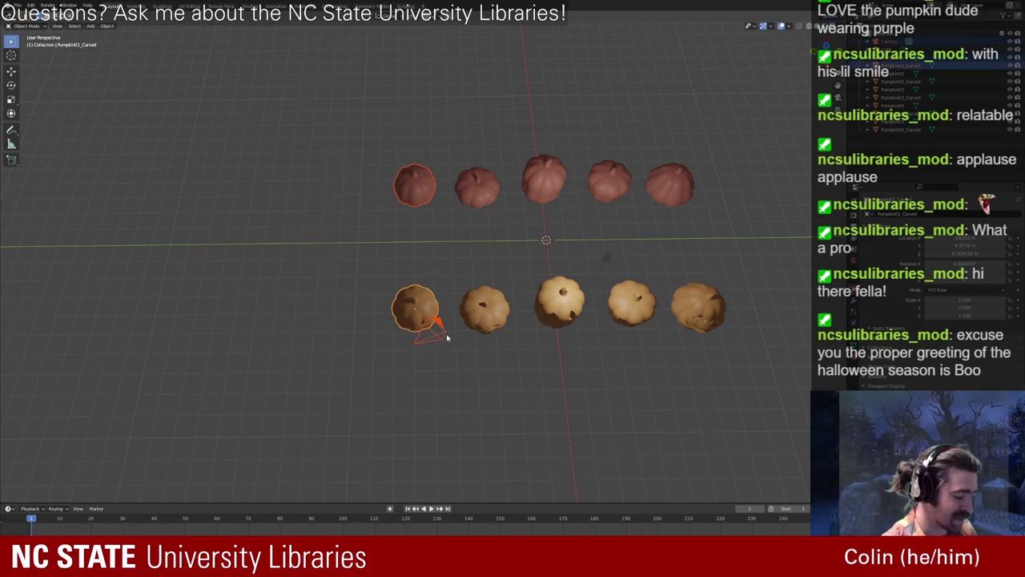
key(Delete)
Step: Delete the light and every remaining pumpkin except the uncarved Pumpkin02
drag(510, 122, 781, 391)
key(Delete)
drag(386, 256, 573, 370)
key(Delete)
Step: Export the uncarved Pumpkin02 in glTF 2.0 format
click(17, 5)
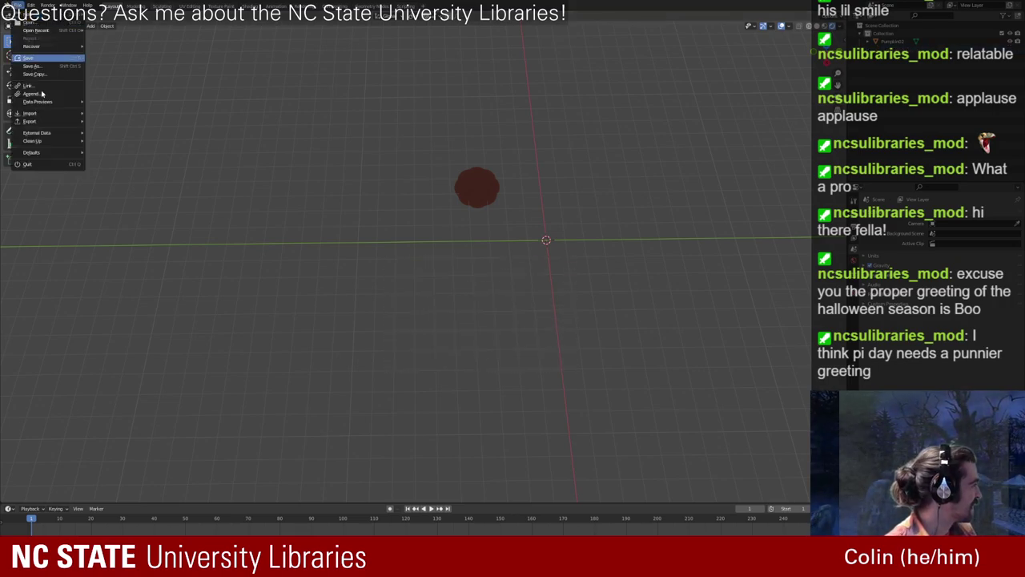
mouse_move(45, 123)
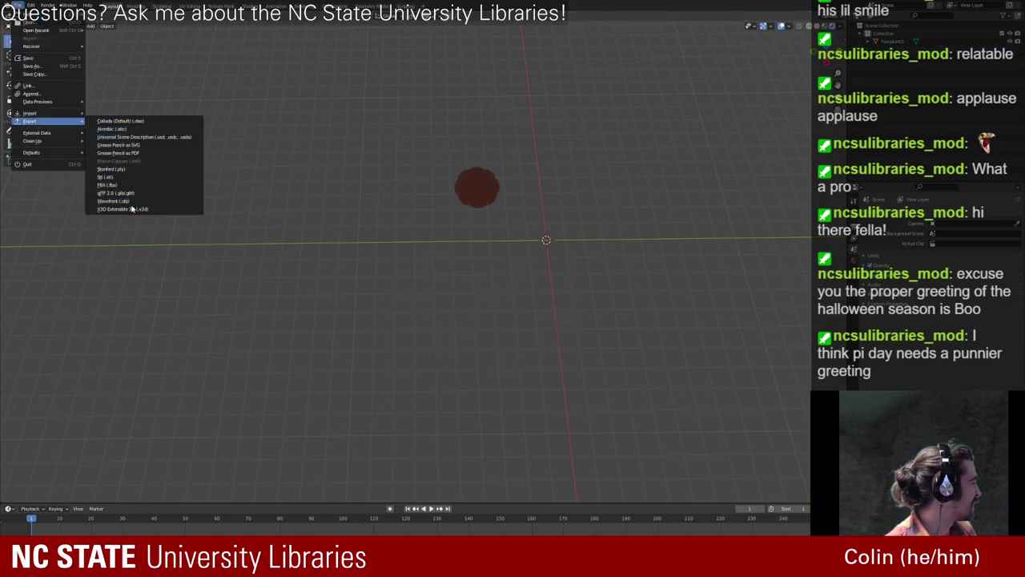
click(134, 196)
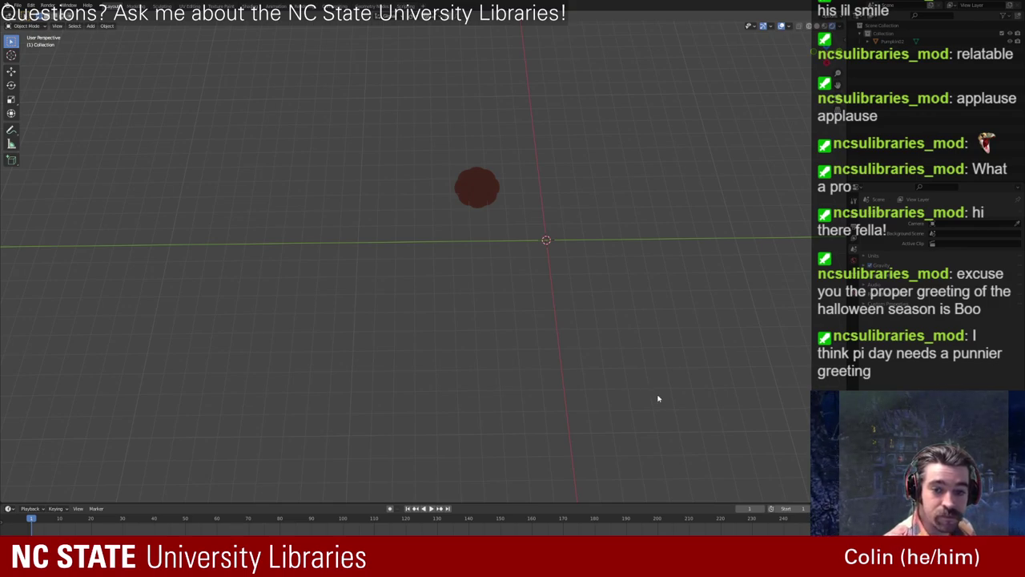
Step: Undo the deletion of Pumpkin02_Carved and delete the uncarved Pumpkin02 instead
key(shift+d)
click(466, 314)
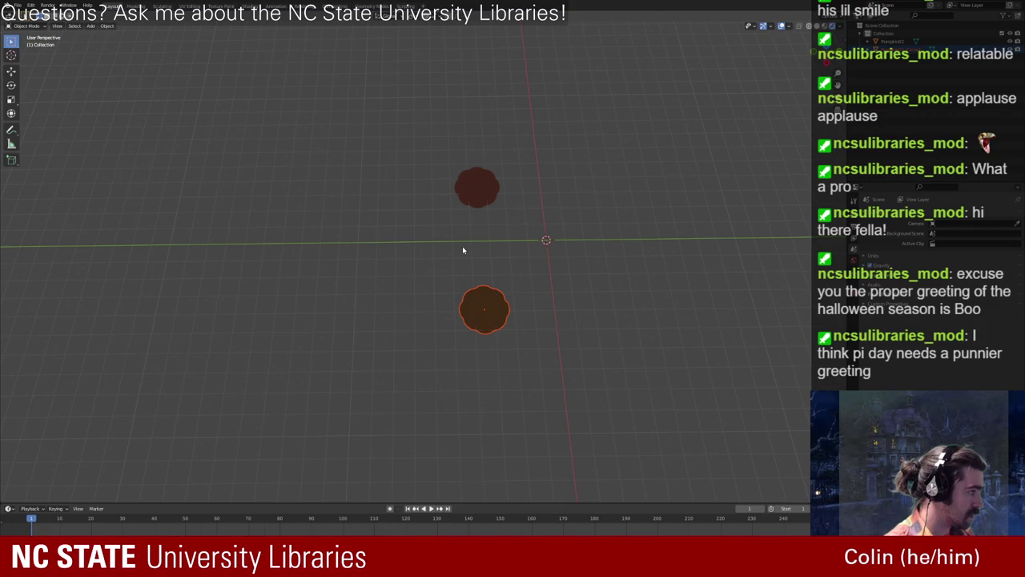
click(452, 246)
drag(407, 118, 525, 233)
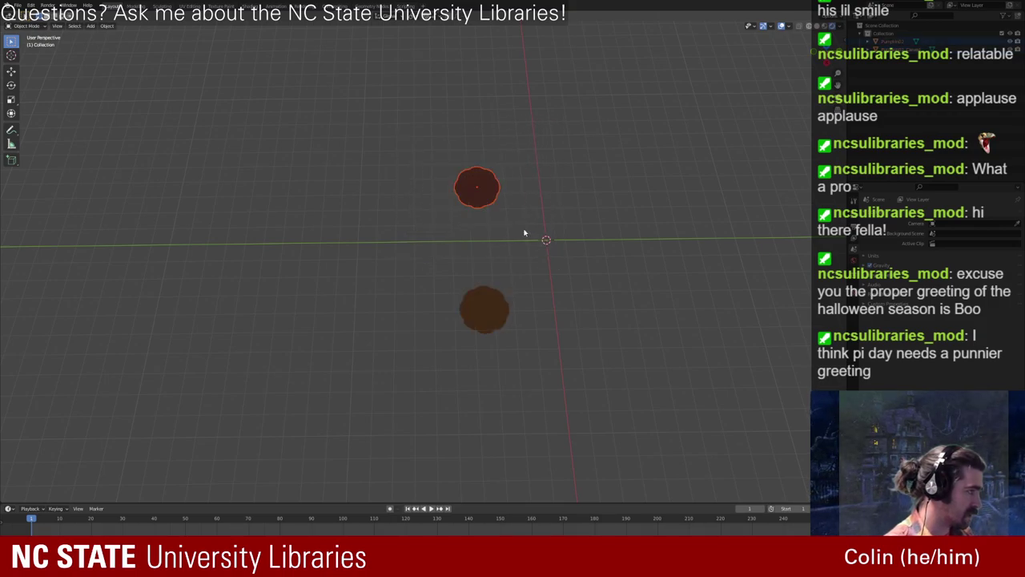
key(Delete)
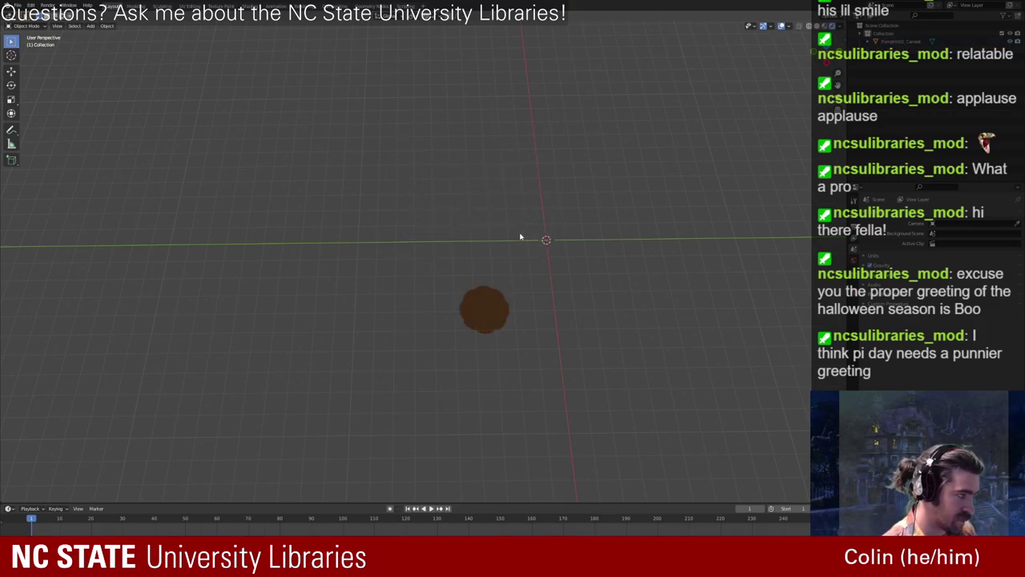
Step: Export Pumpkin02_Carved in glTF 2.0 format
click(17, 5)
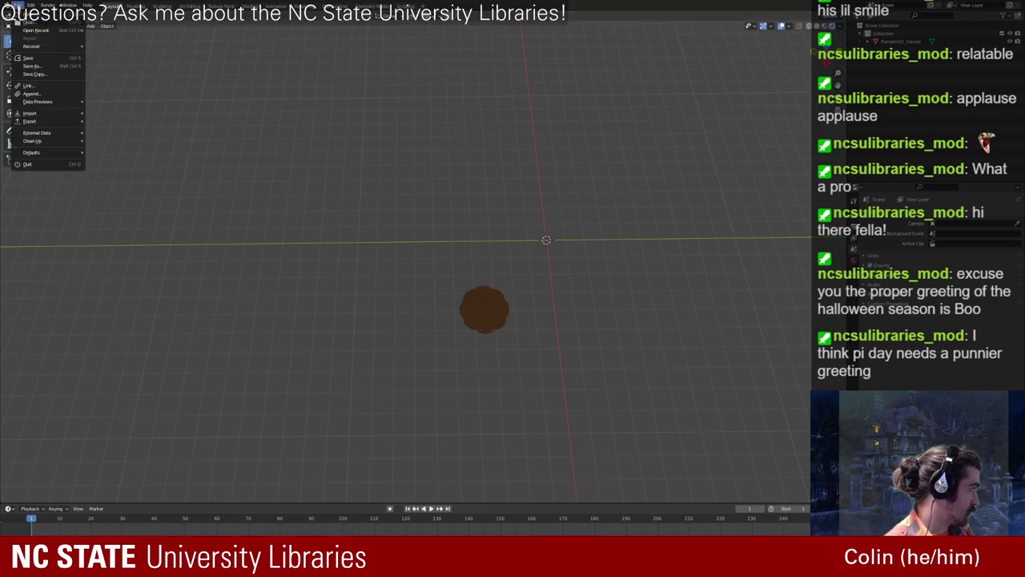
mouse_move(54, 120)
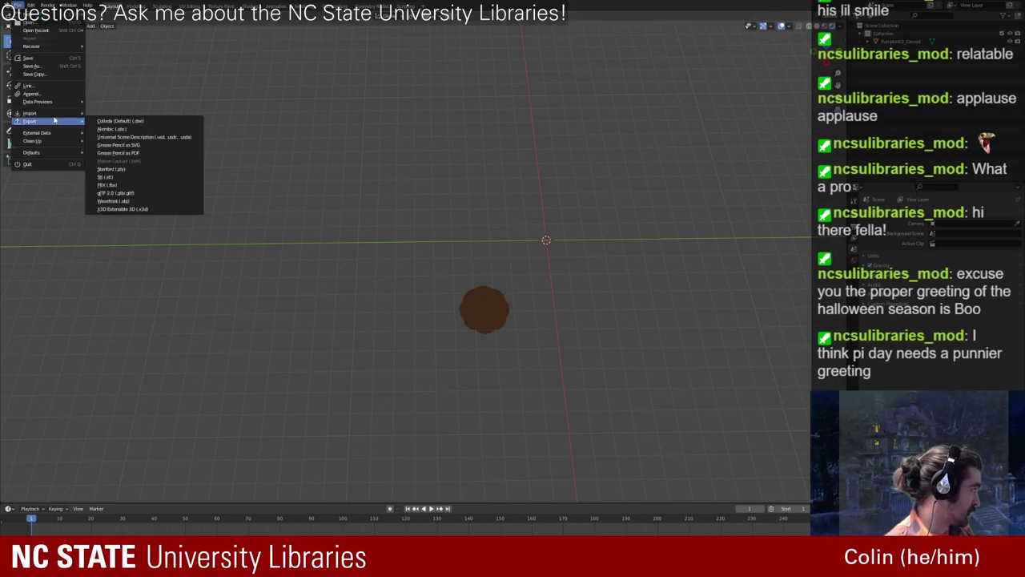
click(133, 199)
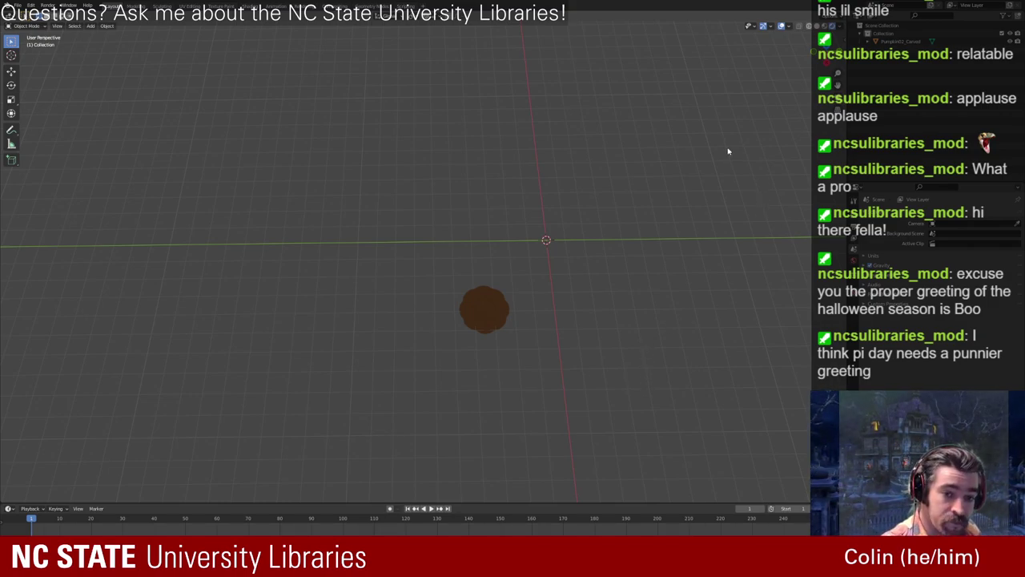
Step: Undo the deletions back to the four remaining pairs and delete the carved and uncarved Pumpkin02 pair
key(ctrl+v)
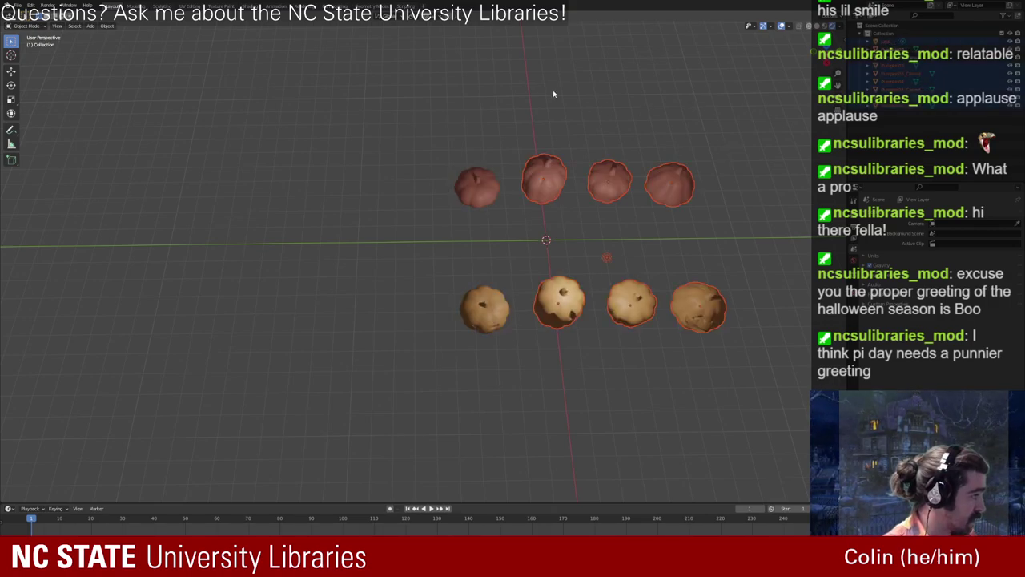
drag(387, 117, 516, 366)
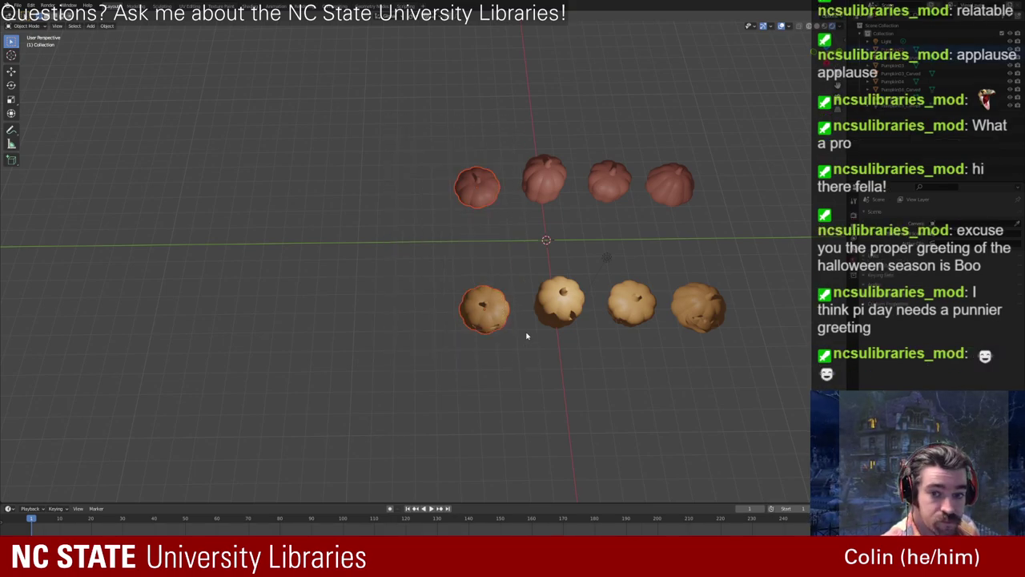
key(Delete)
mouse_move(422, 280)
middle_down()
mouse_move(401, 267)
mouse_move(394, 238)
mouse_move(414, 277)
middle_up()
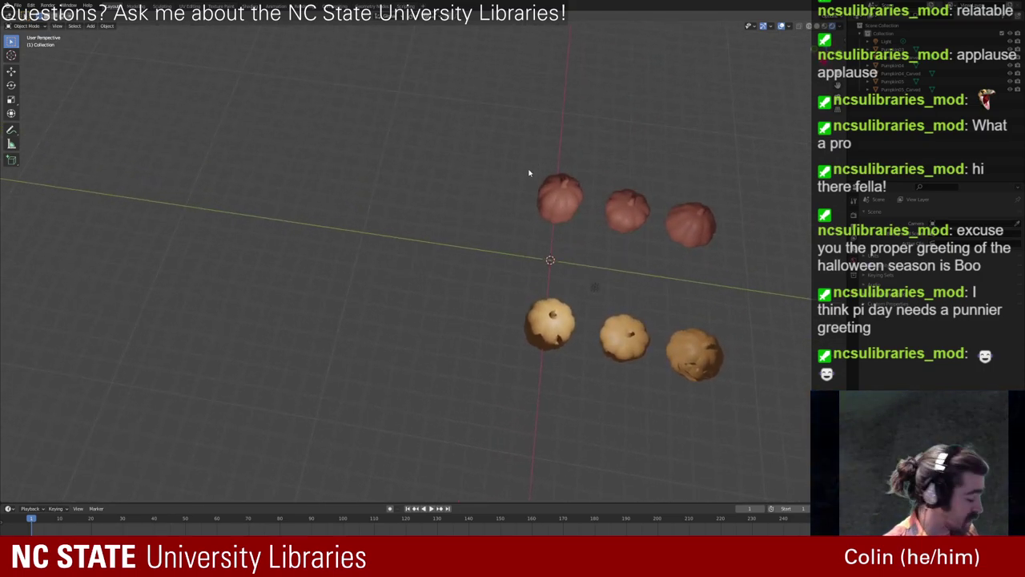
middle_drag(441, 178, 511, 164)
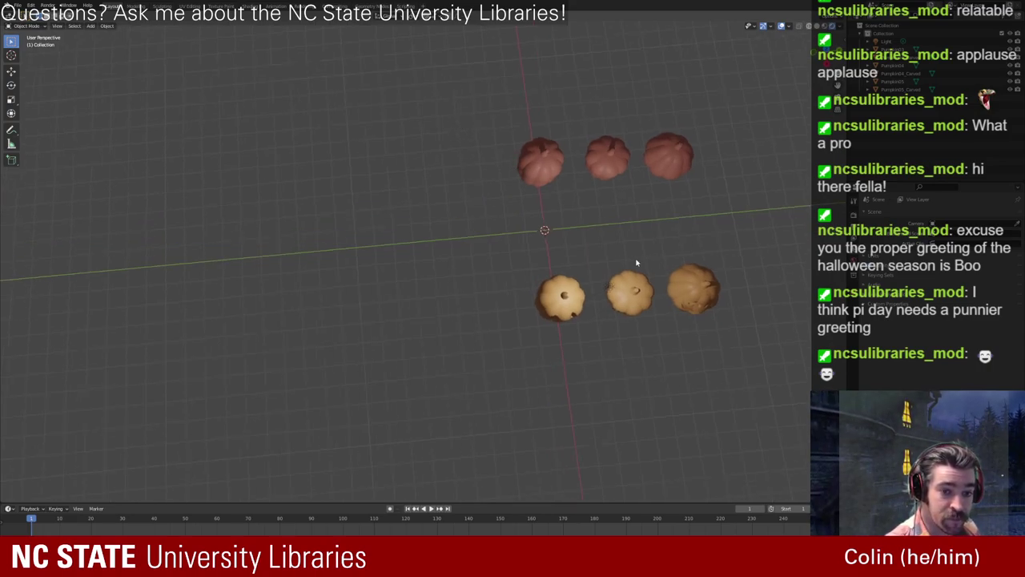
Step: Delete the three uncarved pumpkins, the light and the two outer carved pumpkins, keeping only Pumpkin03_Carved
drag(458, 102, 741, 198)
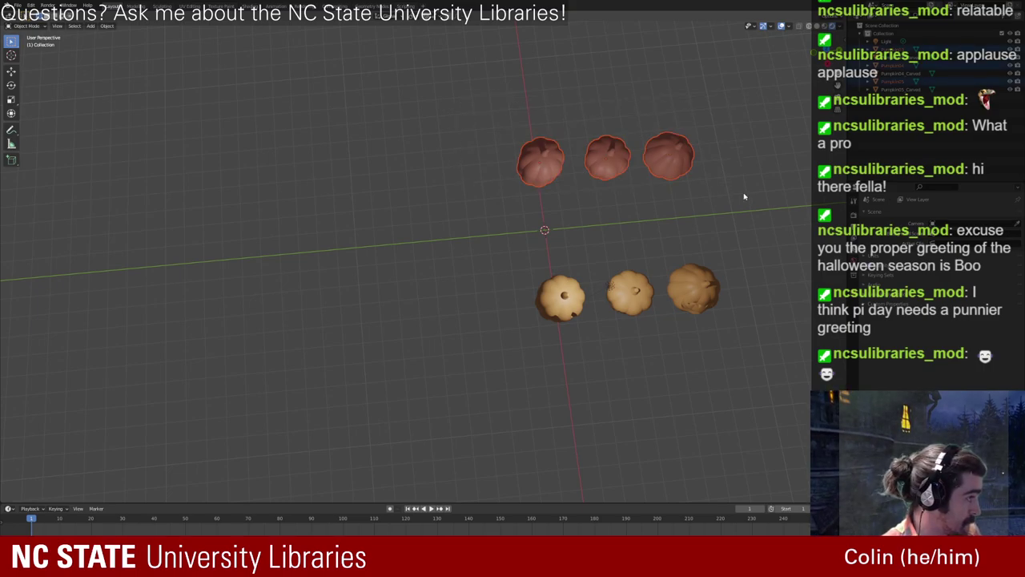
key(Delete)
drag(594, 222, 764, 327)
key(Delete)
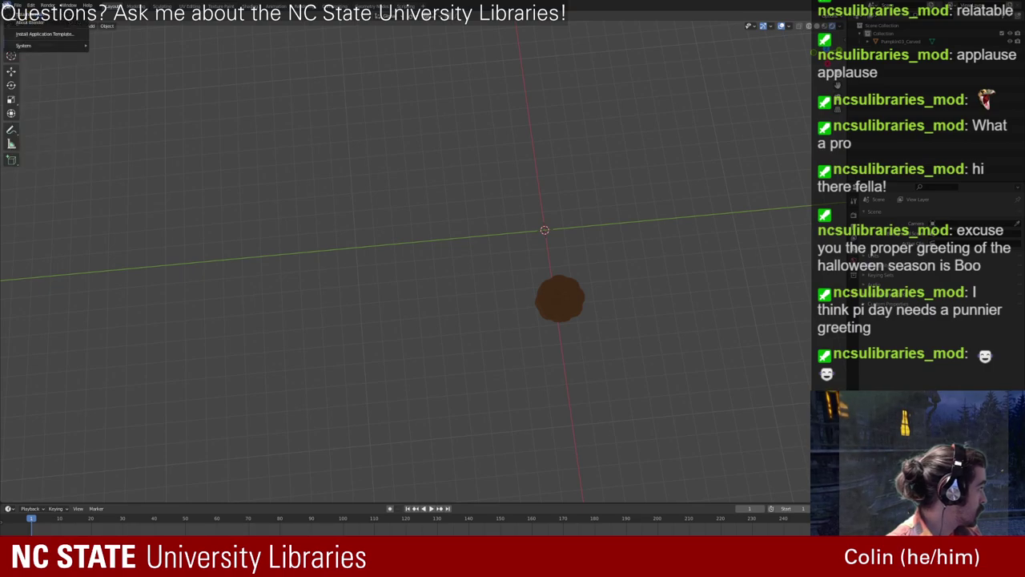
Step: Export Pumpkin03_Carved in glTF 2.0 format
click(17, 5)
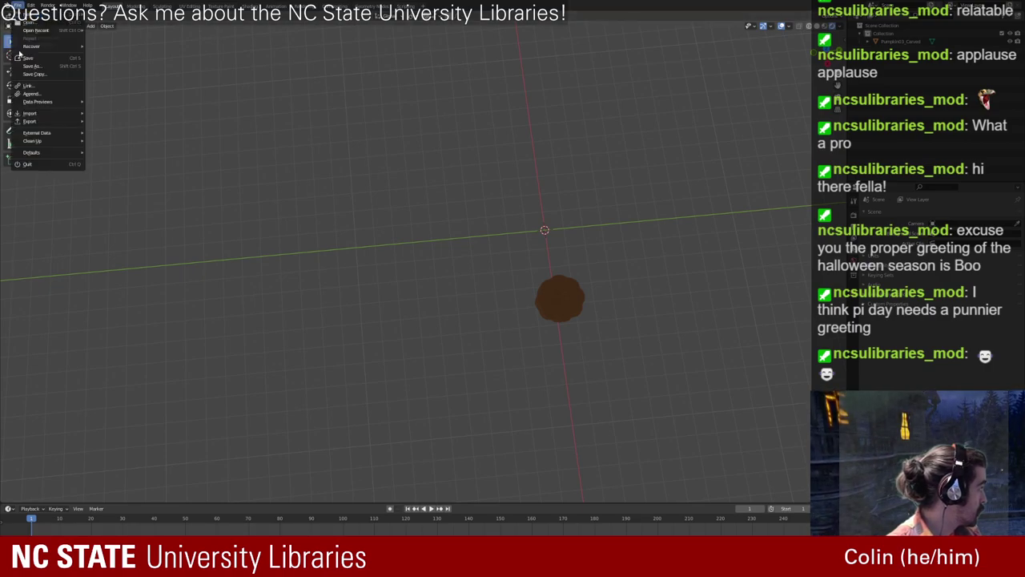
mouse_move(37, 120)
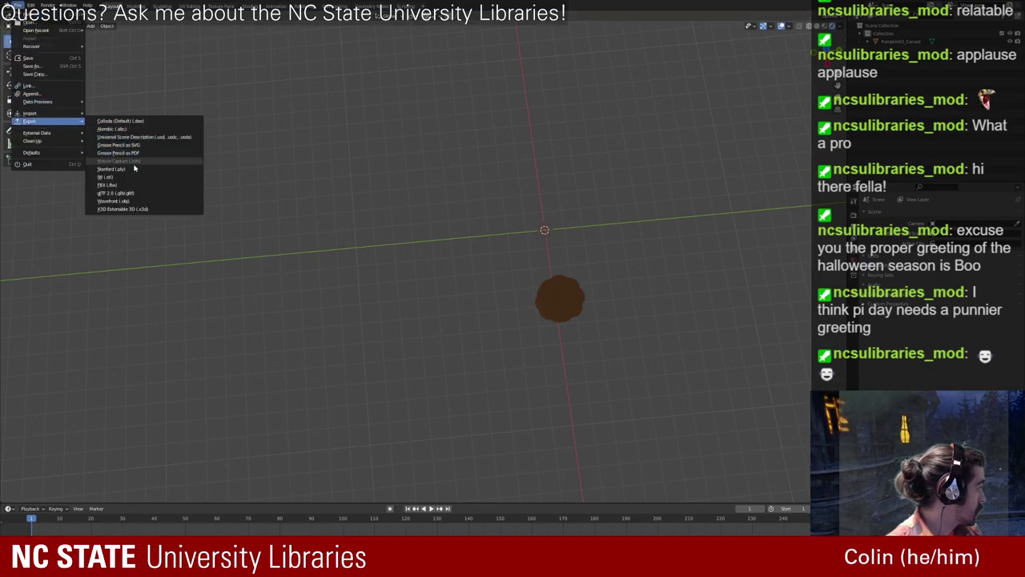
click(138, 200)
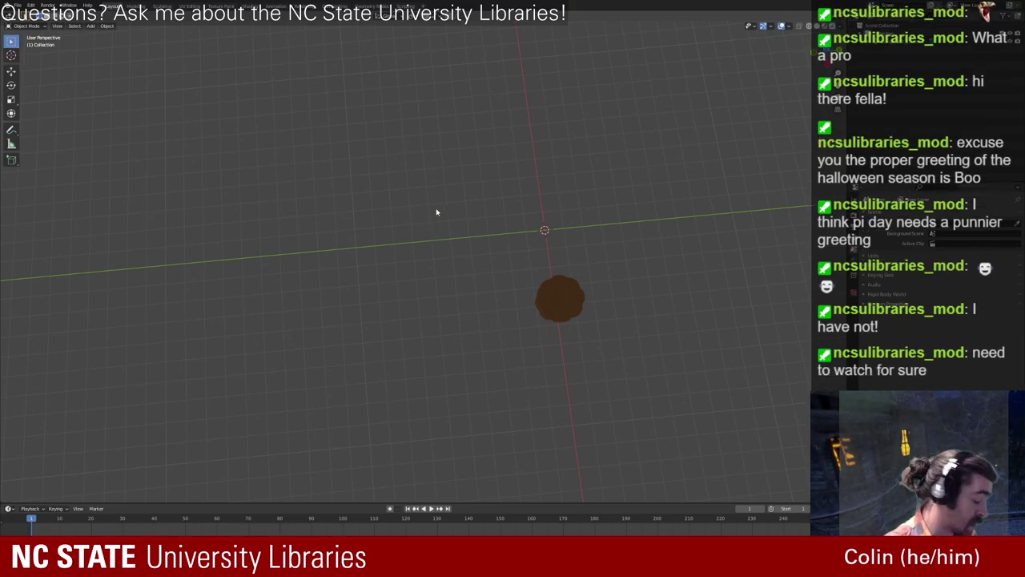
Step: Undo the last deletions to restore the three carved and three uncarved pumpkins and the light
key(ctrl+v)
click(418, 308)
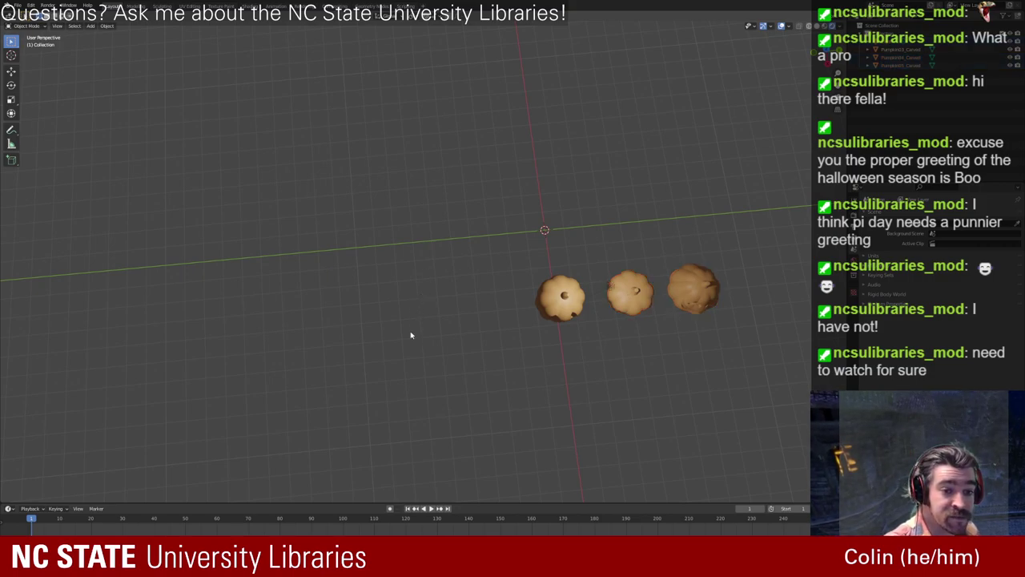
key(ctrl+v)
click(320, 318)
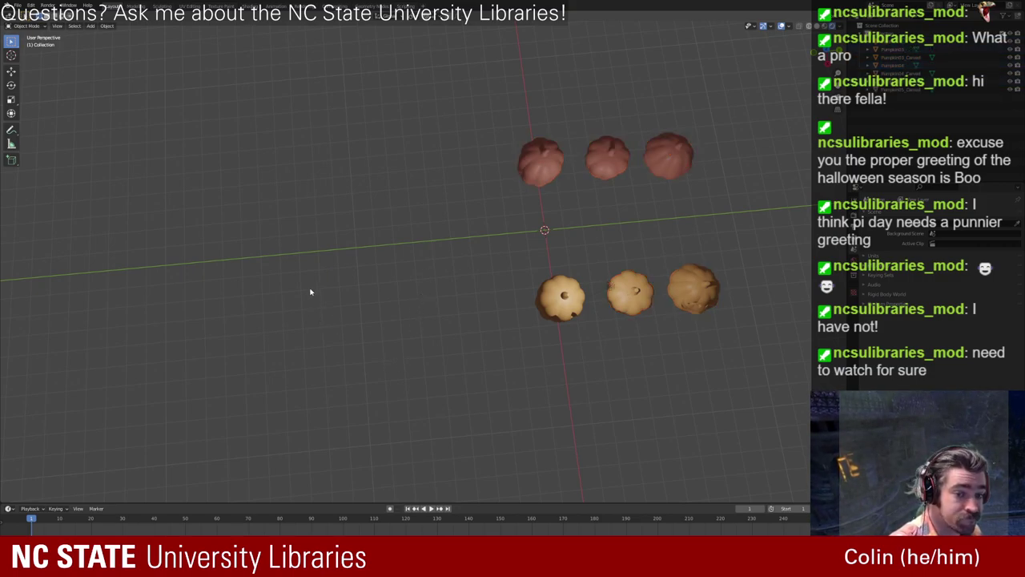
middle_drag(350, 233, 345, 232)
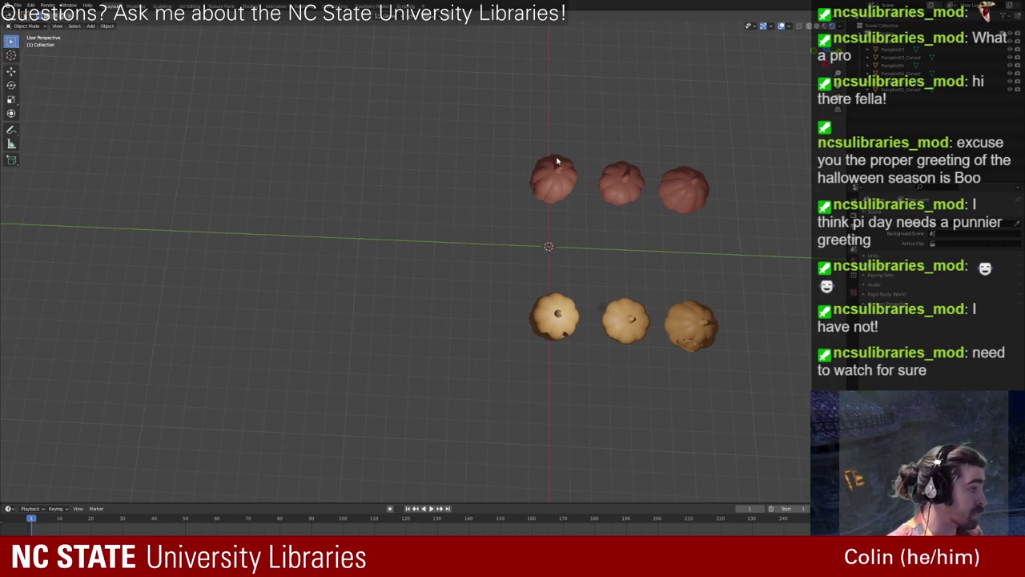
Step: Delete the three carved pumpkins, the light and the two outer uncarved pumpkins, keeping only the uncarved Pumpkin03
drag(477, 254, 759, 369)
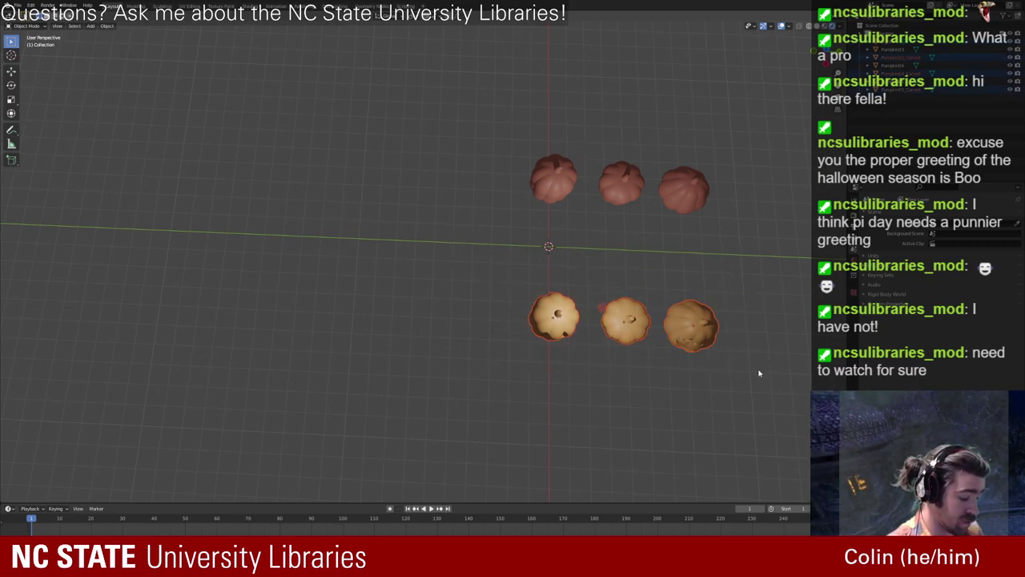
key(Delete)
drag(605, 112, 728, 232)
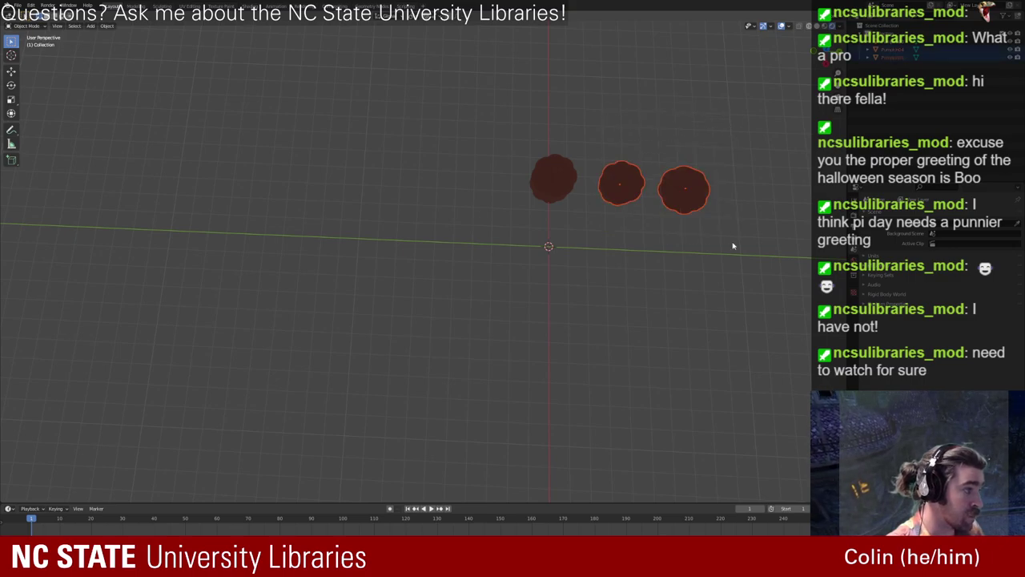
key(Delete)
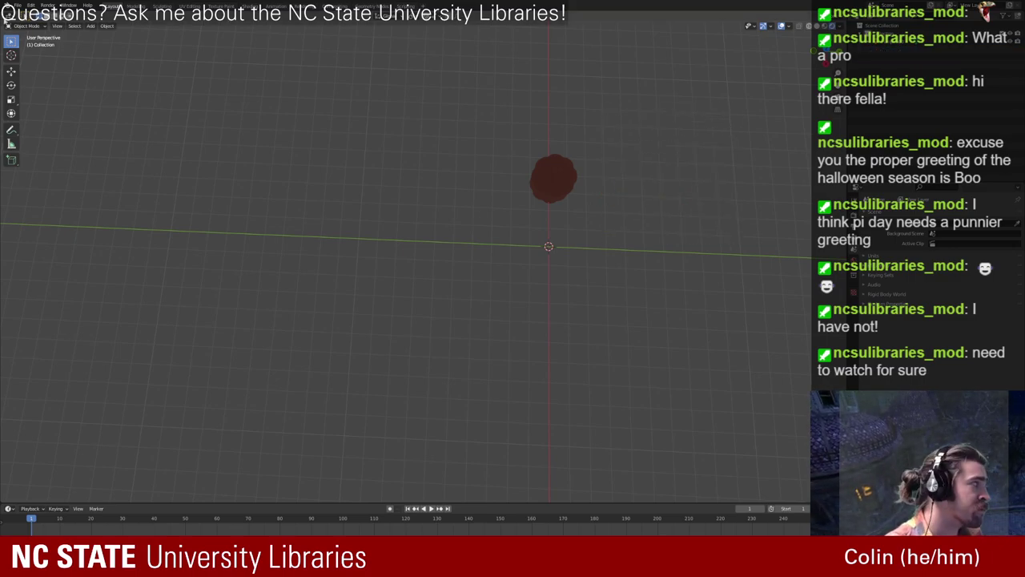
Step: Export the uncarved Pumpkin03 in glTF 2.0 format
click(16, 5)
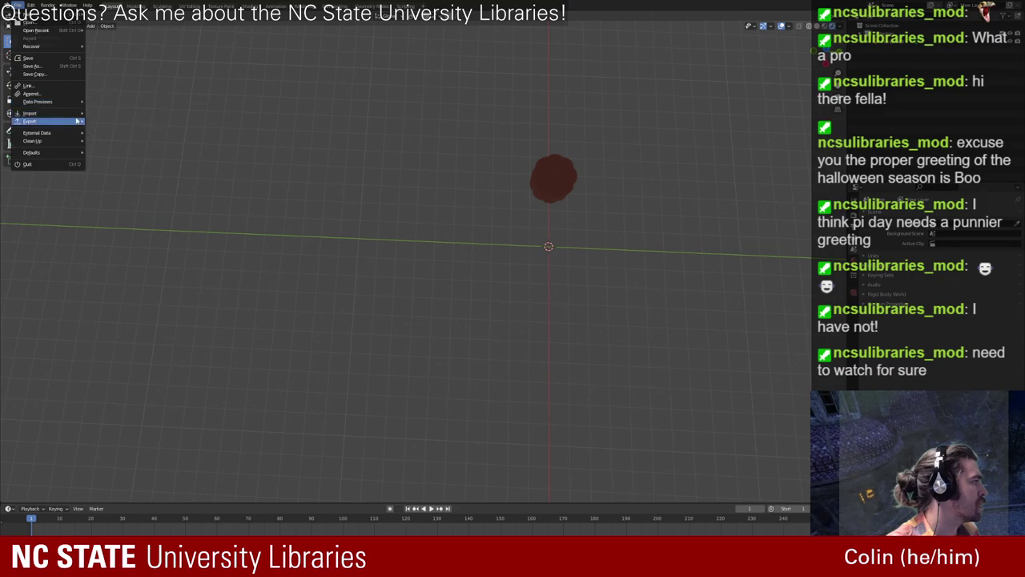
mouse_move(32, 121)
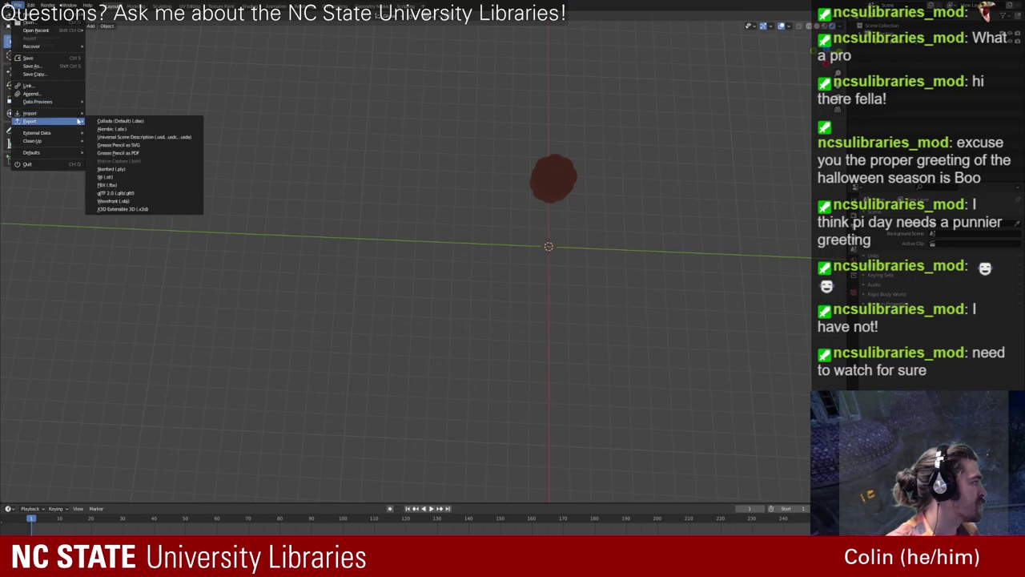
click(158, 187)
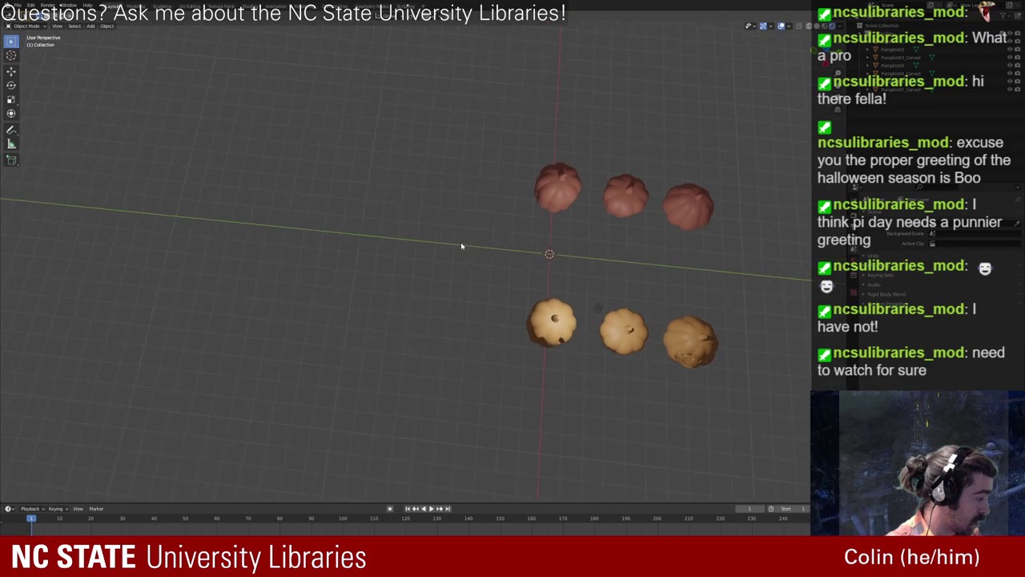
Step: Delete the carved and uncarved Pumpkin03 pair nearest the origin together with the light
middle_drag(465, 243, 348, 232)
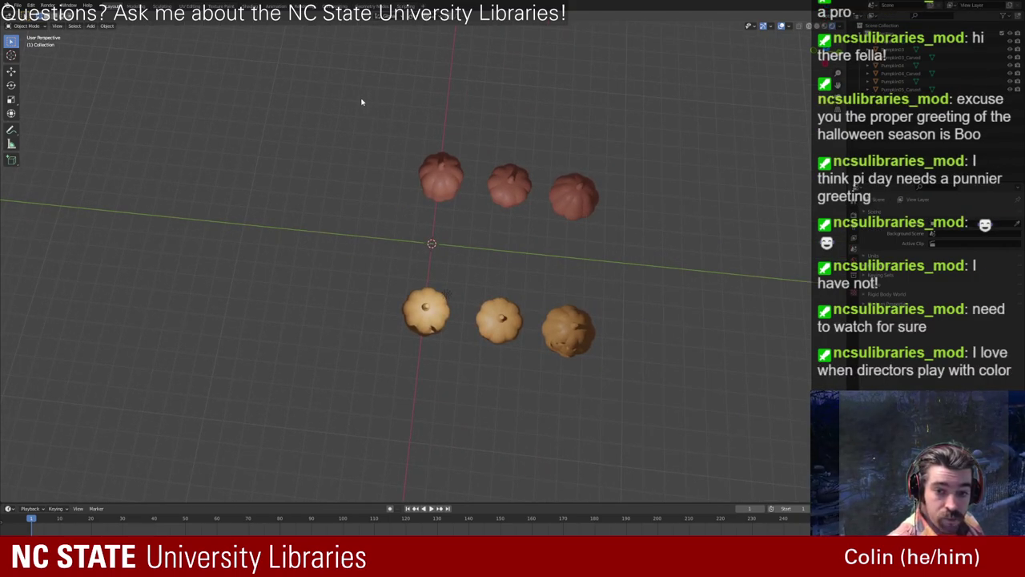
mouse_move(529, 272)
middle_down()
mouse_move(545, 263)
mouse_move(535, 295)
mouse_move(531, 281)
middle_up()
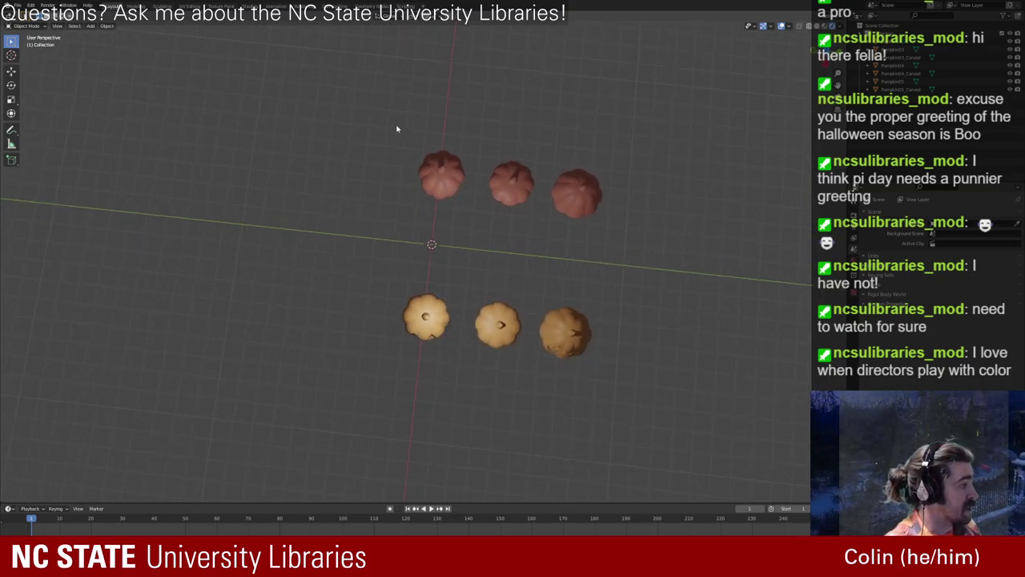
drag(387, 112, 458, 358)
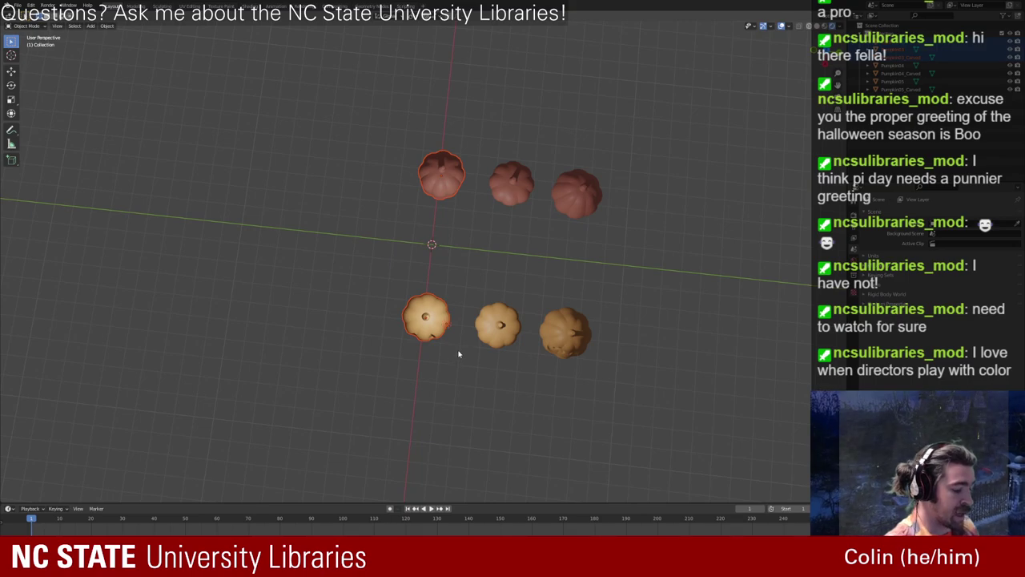
key(Delete)
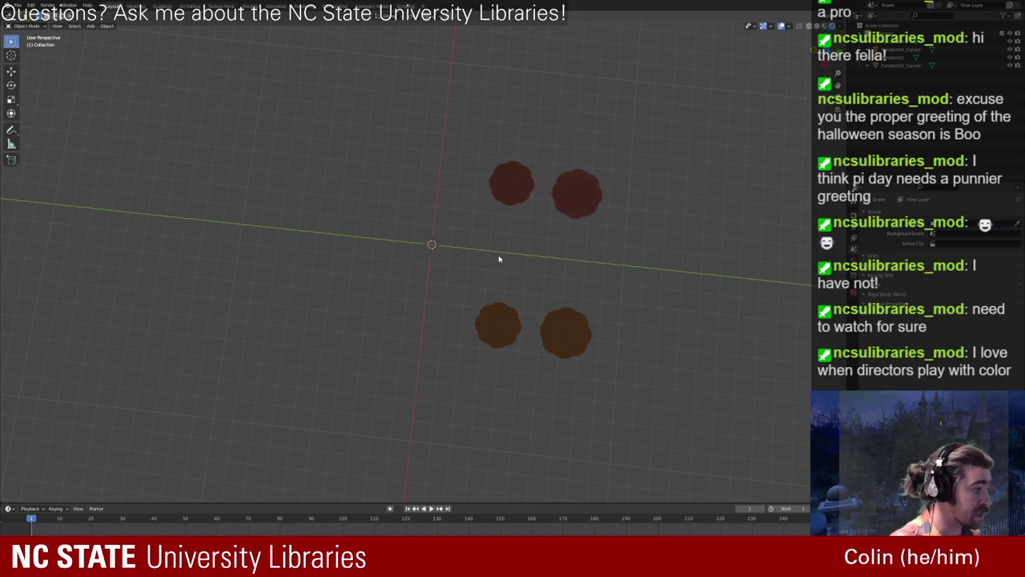
middle_drag(498, 258, 517, 222)
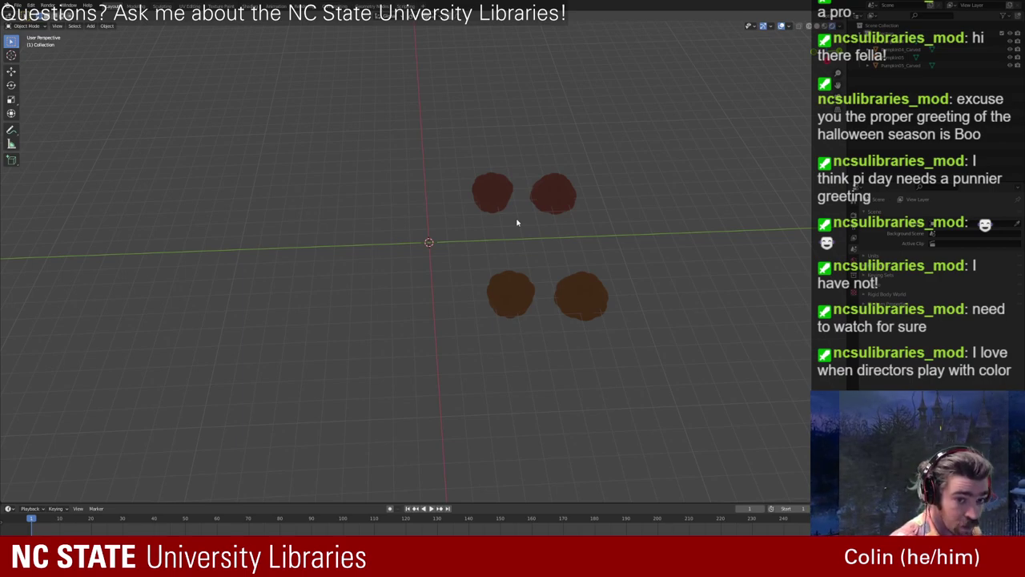
middle_drag(481, 224, 591, 257)
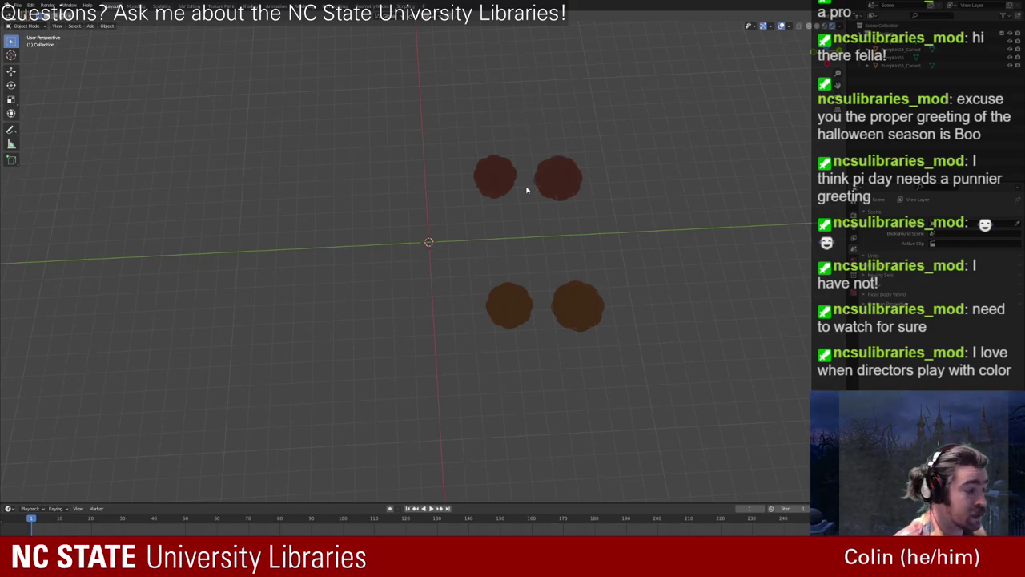
drag(421, 113, 521, 222)
key(Delete)
drag(517, 128, 586, 215)
click(633, 123)
key(ctrl+z)
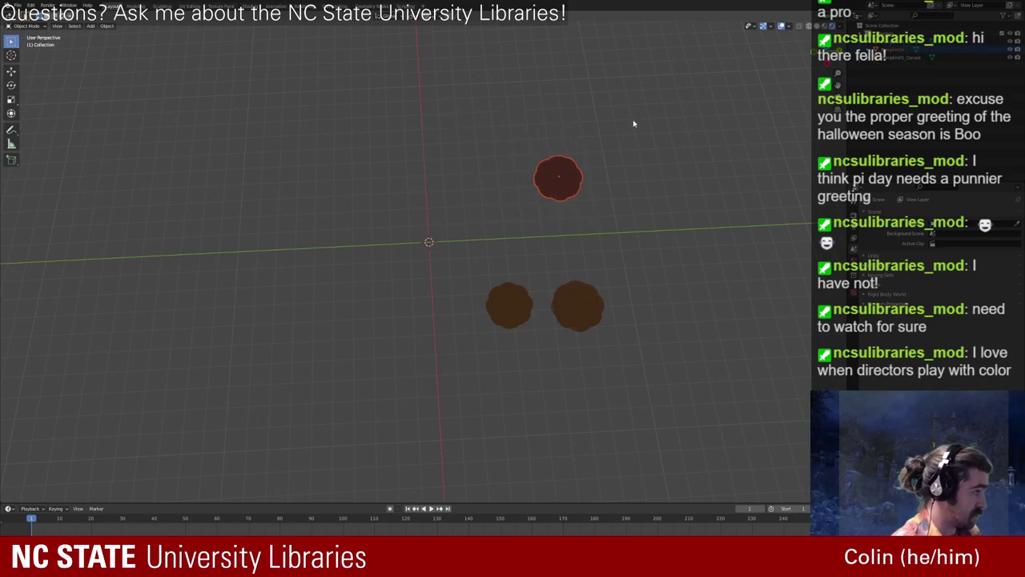
key(ctrl+z)
key(ctrl+z)
key(ctrl+z)
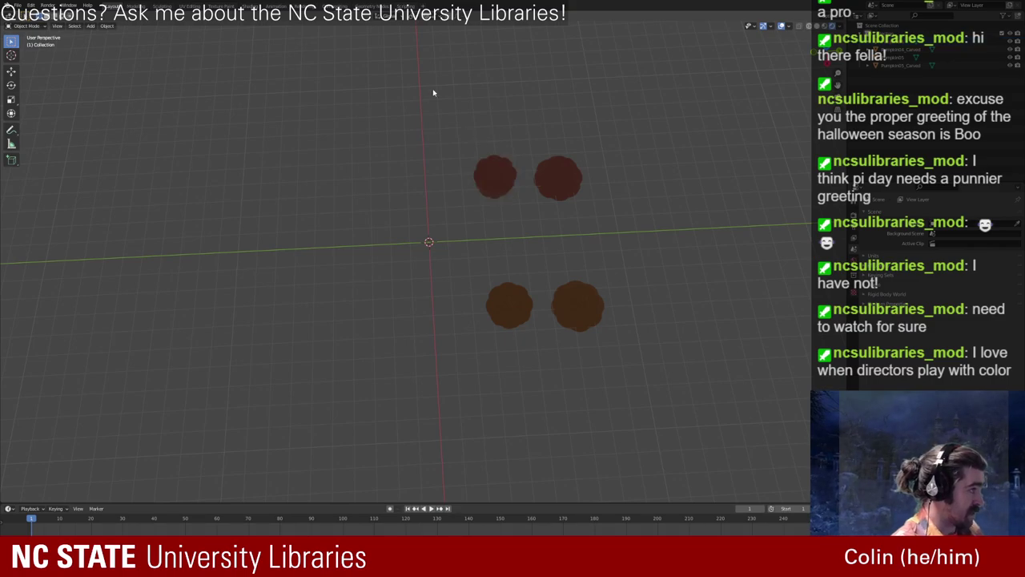
Step: Delete both uncarved pumpkins and the carved pumpkin farther from the origin, keeping only the carved Pumpkin04
drag(434, 93, 662, 237)
key(Delete)
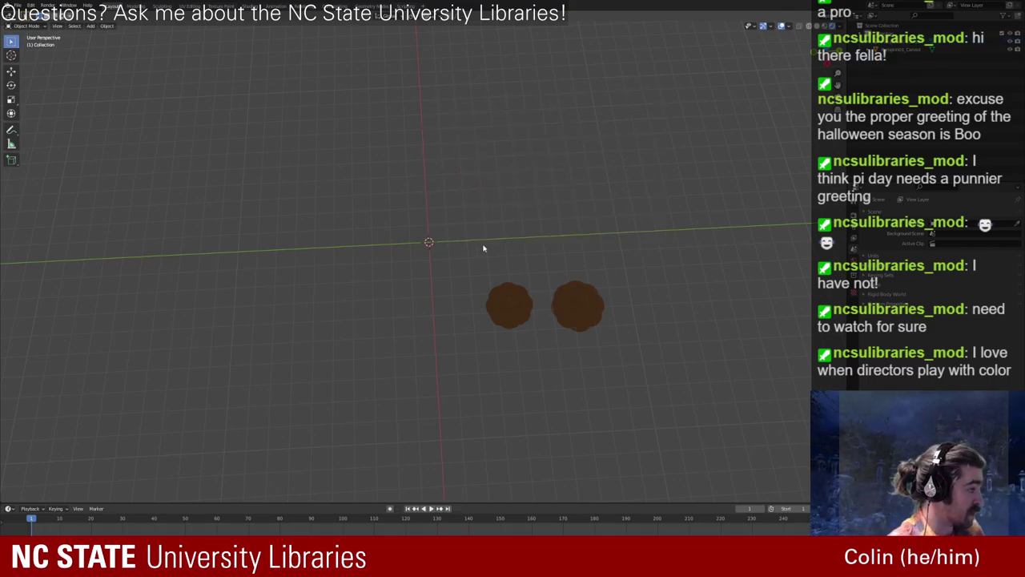
drag(547, 247, 613, 336)
key(Delete)
Step: Export the carved Pumpkin04 in glTF 2.0 format
click(16, 6)
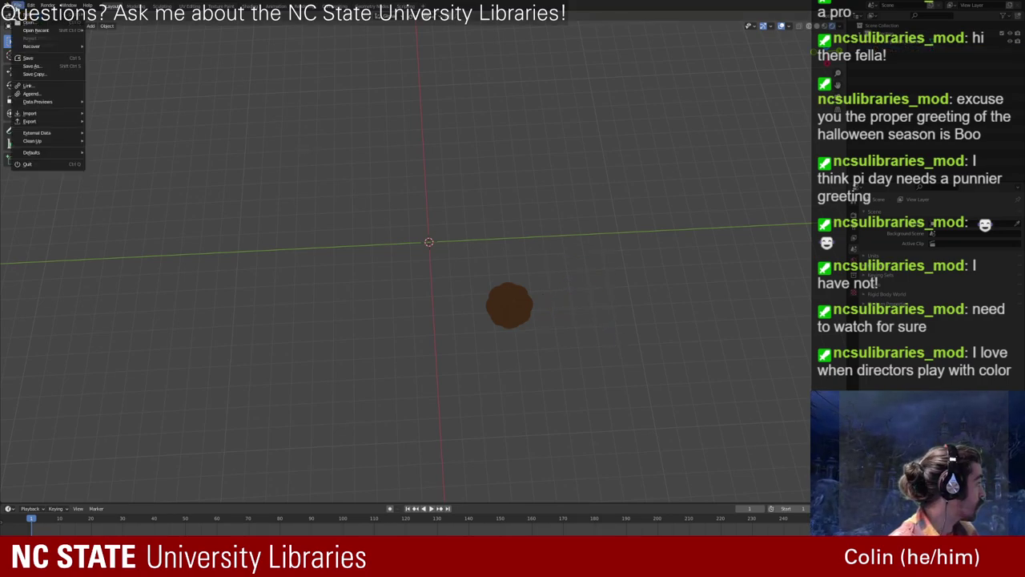
mouse_move(49, 121)
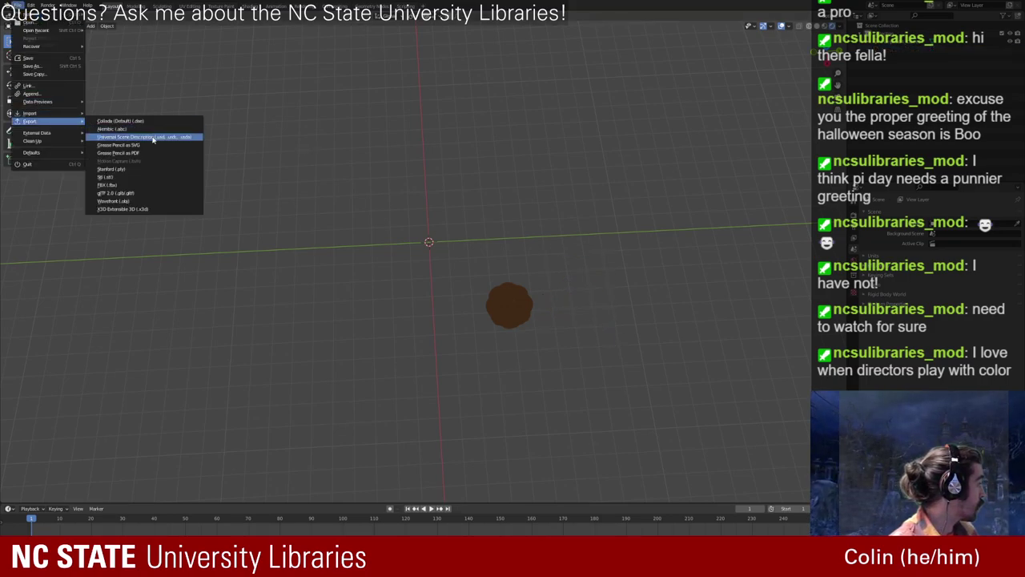
click(165, 194)
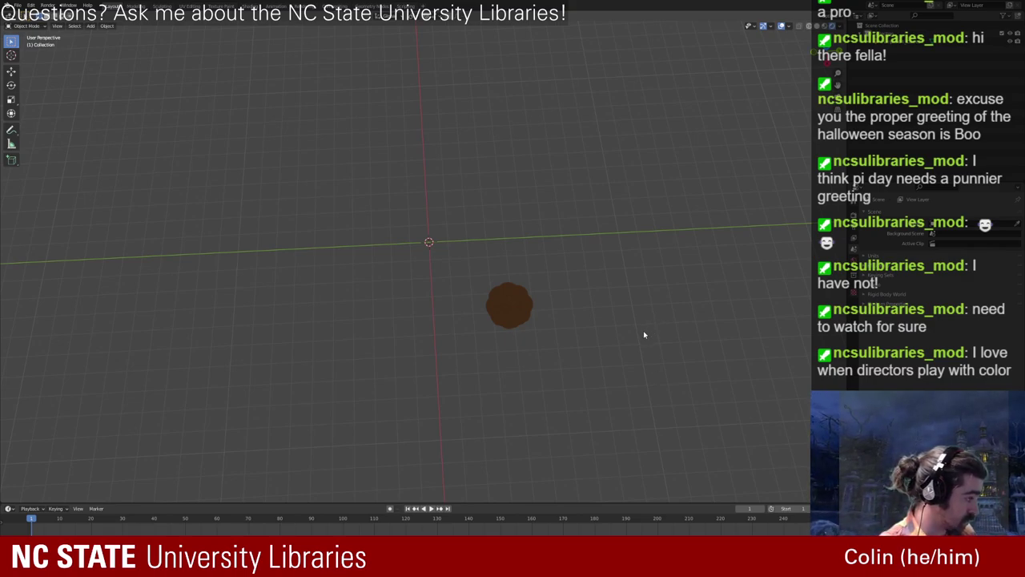
Step: Undo the last deletions, and delete both carved pumpkins and the farther uncarved one, keeping only the uncarved Pumpkin04
key(shift+d)
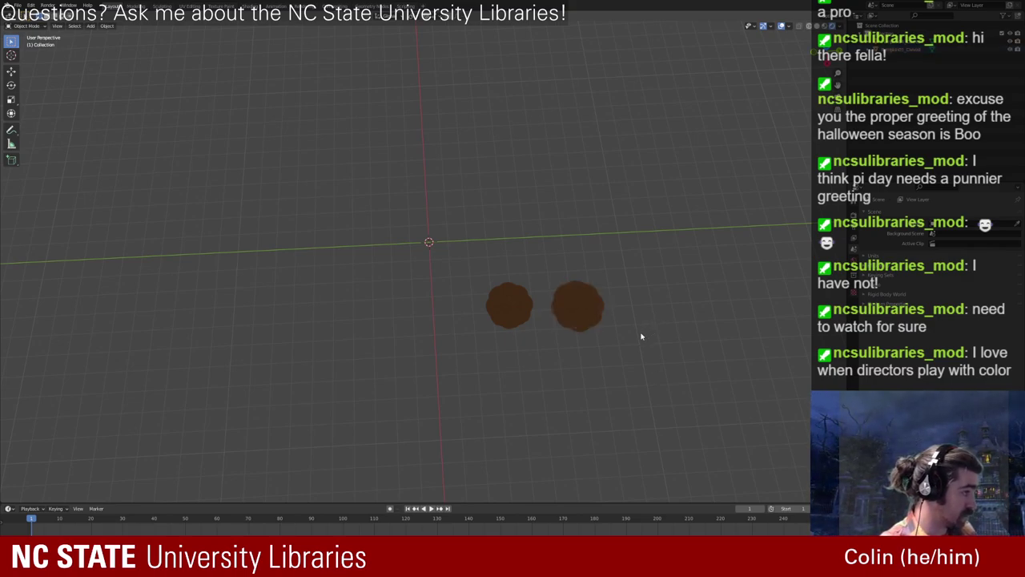
key(shift+d)
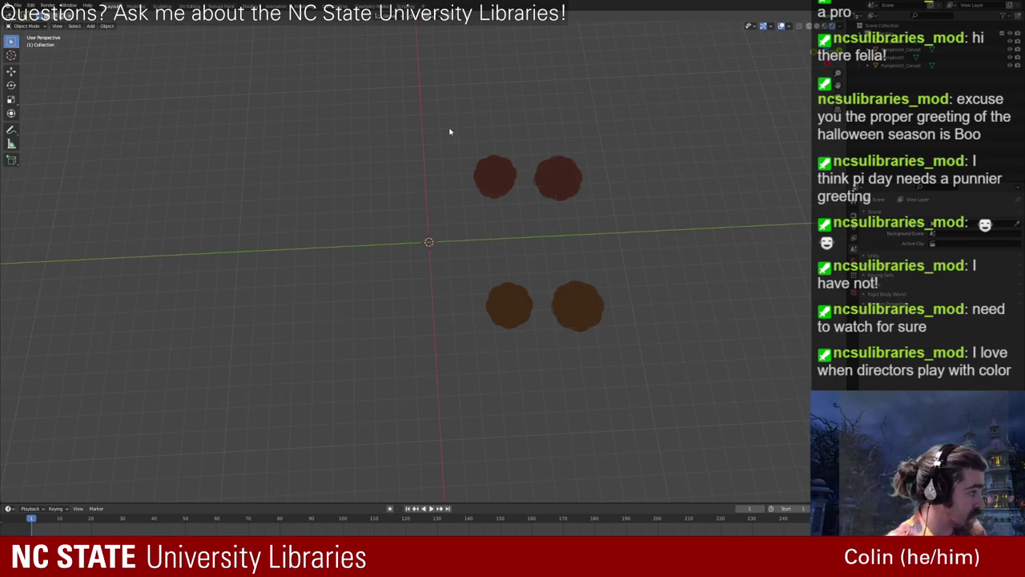
drag(464, 256, 709, 417)
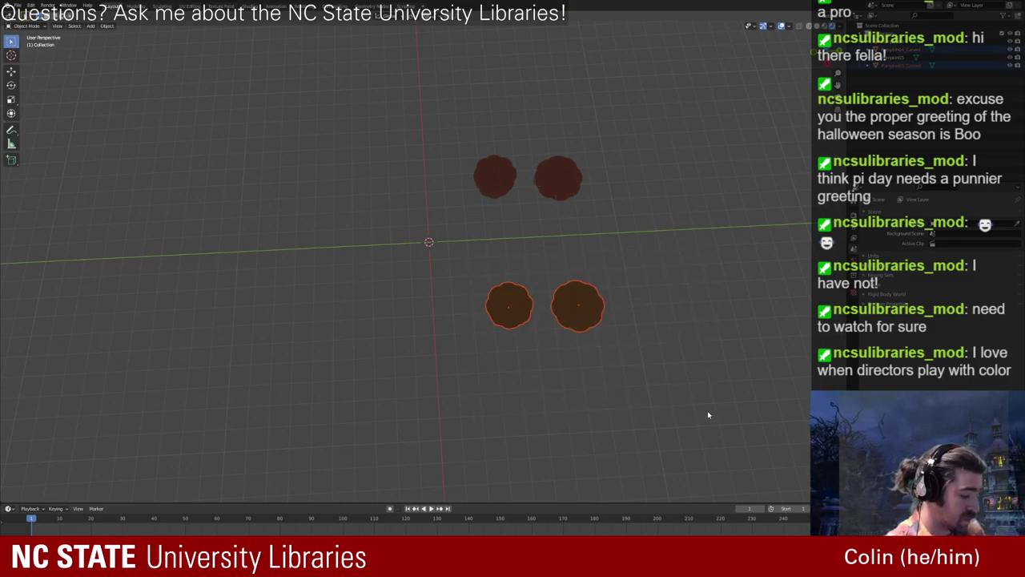
key(Delete)
click(560, 178)
key(Delete)
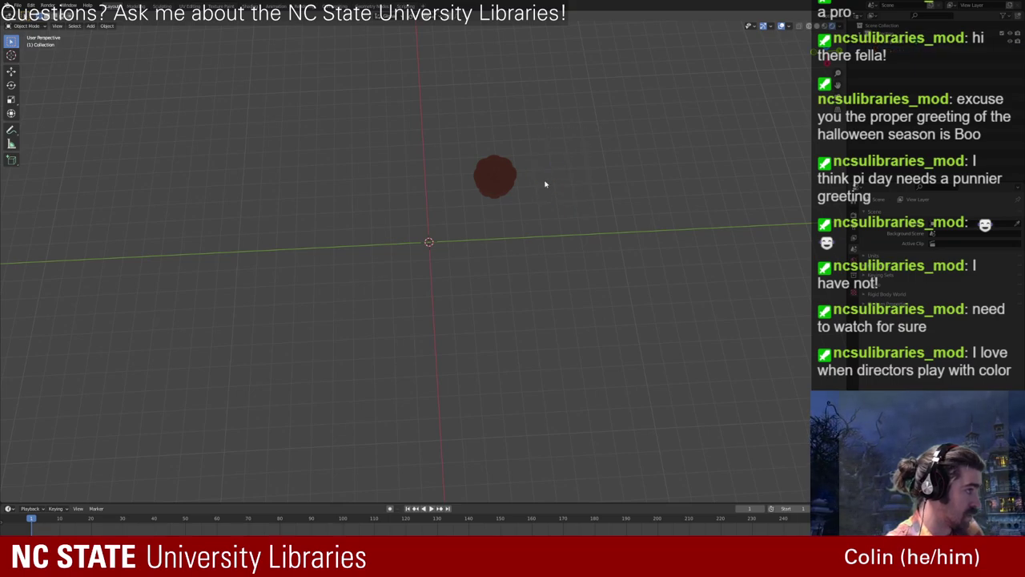
Step: Export the uncarved Pumpkin04 in glTF 2.0 format
click(17, 5)
mouse_move(39, 127)
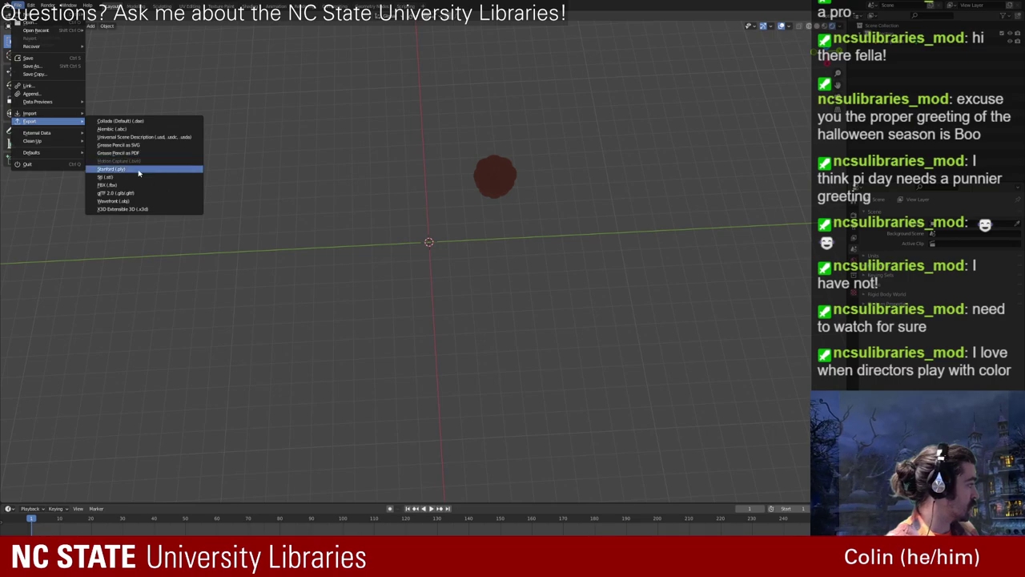
click(145, 193)
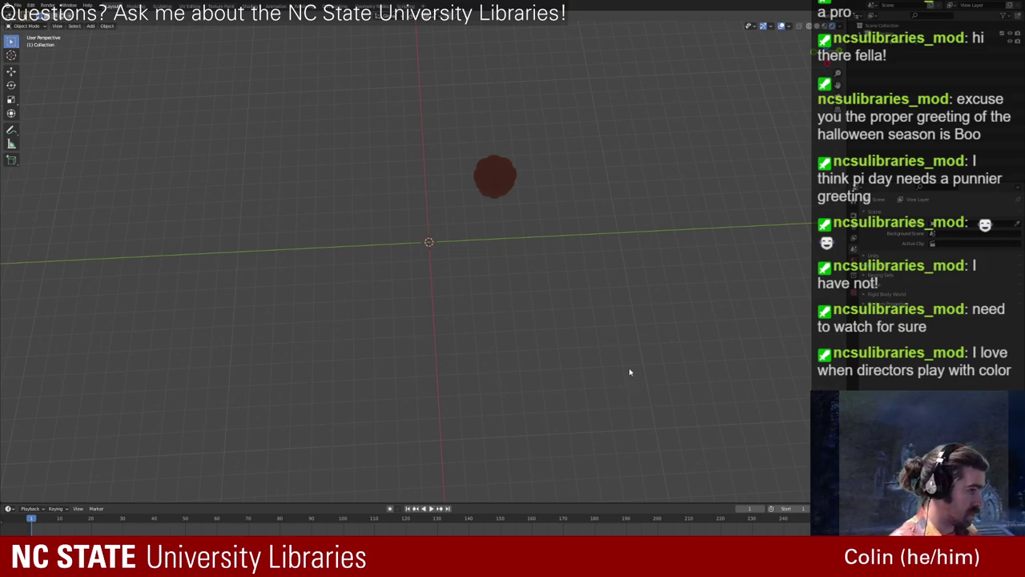
Step: Undo the last deletions to restore the two carved and two uncarved pumpkins, and inspect them from the side
key(shift+d)
key(x)
click(574, 247)
key(shift+d)
key(y)
click(575, 244)
middle_drag(574, 245, 741, 305)
scroll(657, 258, up, 5)
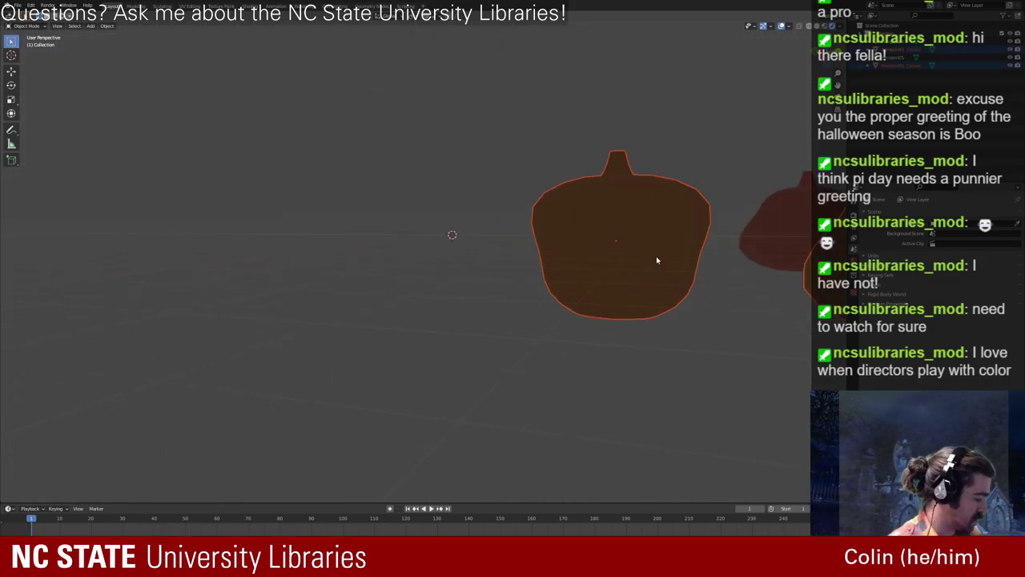
scroll(645, 257, down, 4)
middle_drag(636, 254, 483, 267)
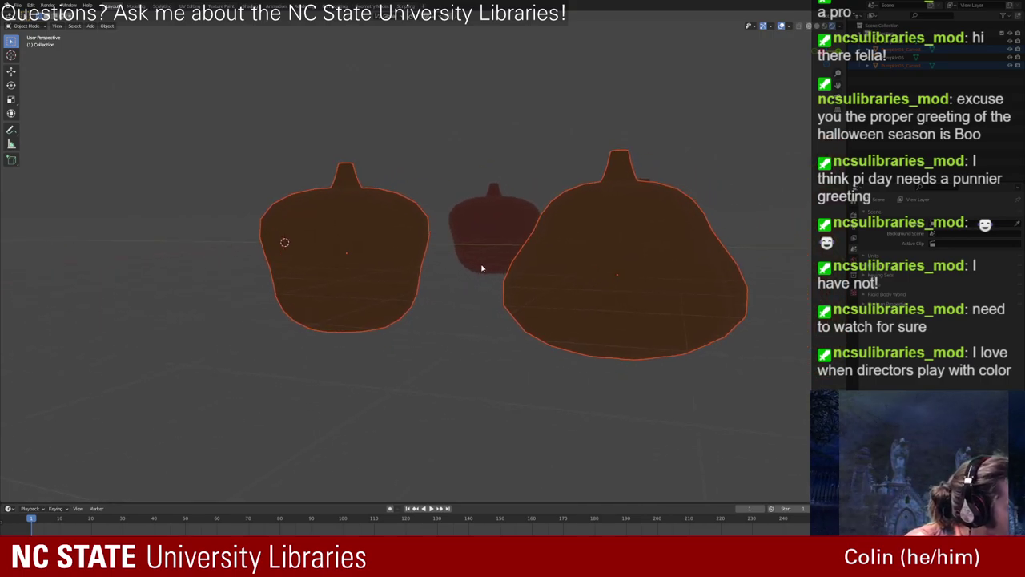
Step: Delete the carved and uncarved Pumpkin04 pair nearest the origin, keeping the Pumpkin05 pair
drag(659, 246, 686, 325)
click(776, 216)
middle_drag(776, 215, 712, 208)
scroll(705, 210, down, 3)
drag(393, 166, 449, 369)
key(Delete)
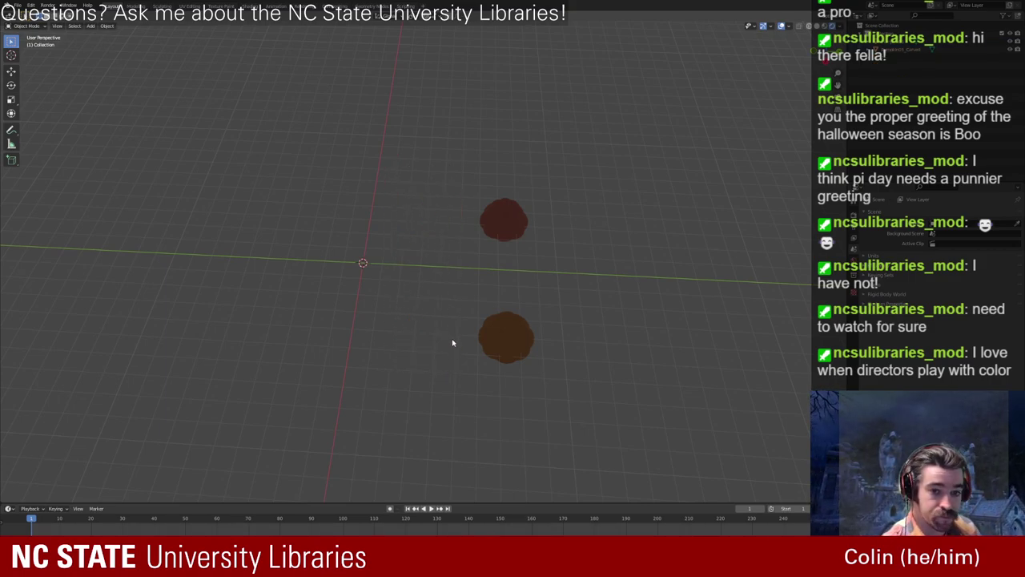
Step: Delete the uncarved Pumpkin05 and export the remaining carved Pumpkin05 in glTF 2.0 format
drag(459, 164, 535, 259)
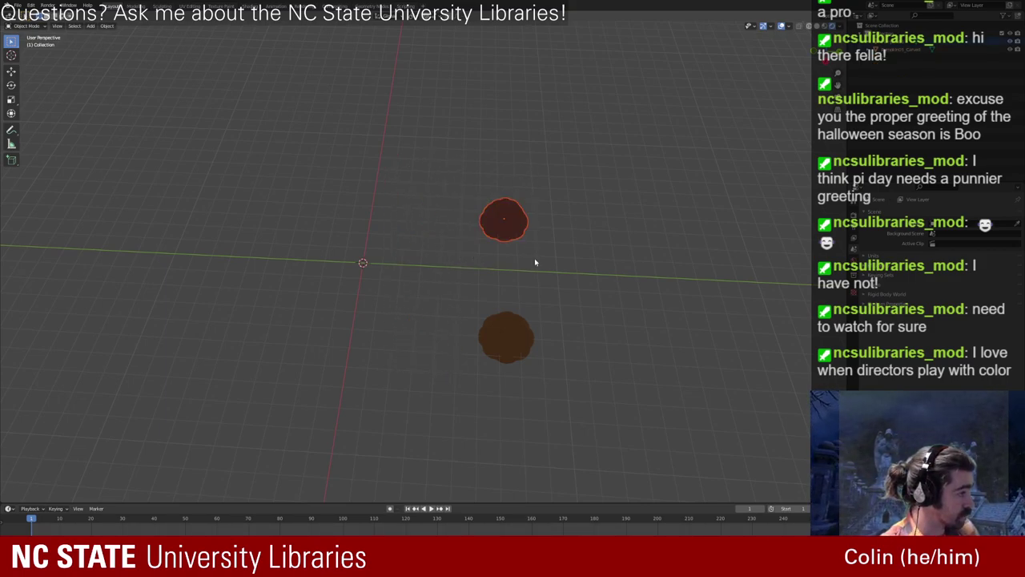
key(Delete)
click(18, 5)
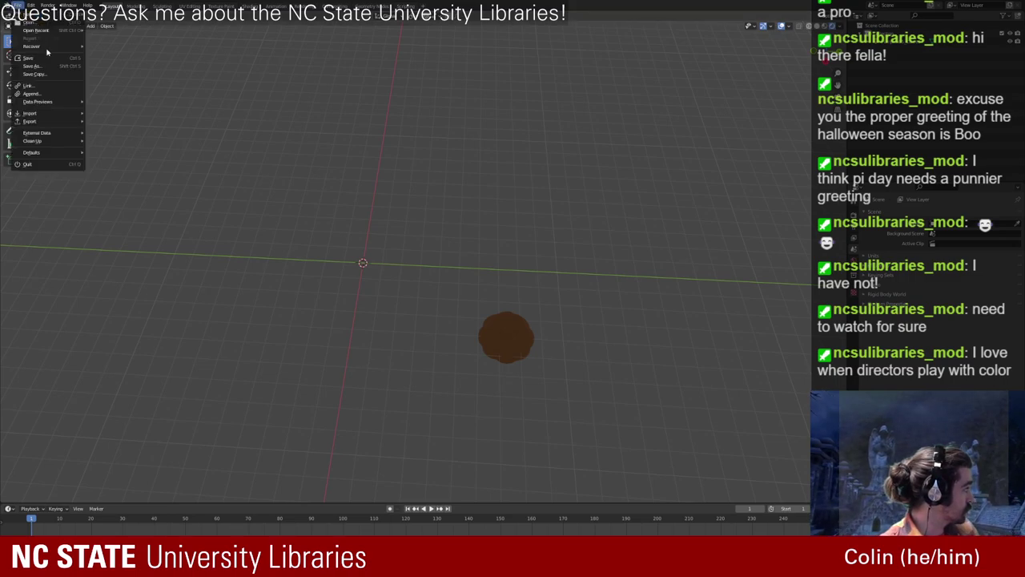
mouse_move(48, 123)
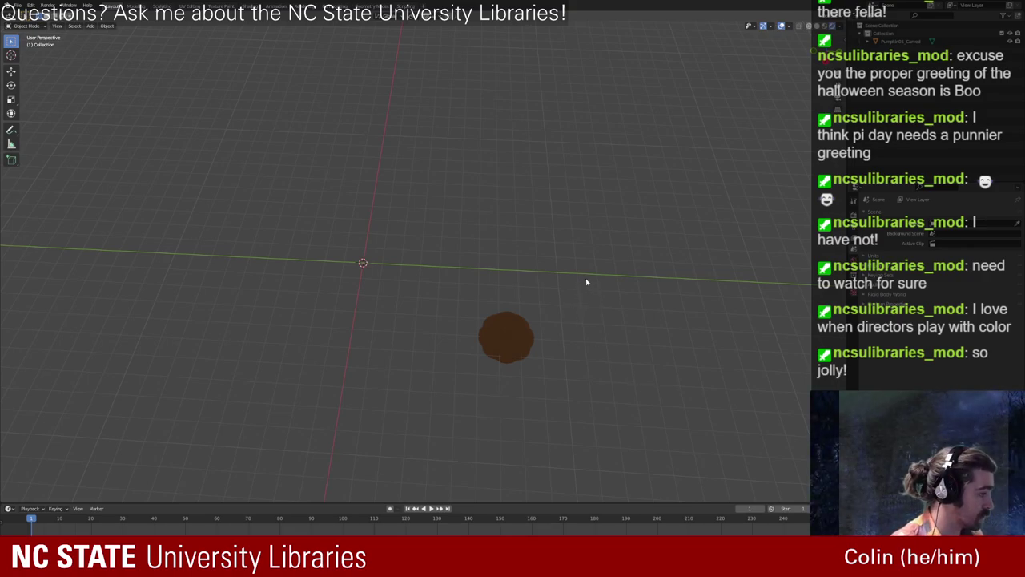
Step: Restore the uncarved Pumpkin05, delete the carved one, and export the uncarved model in glTF 2.0 format
key(ctrl+v)
drag(452, 280, 615, 389)
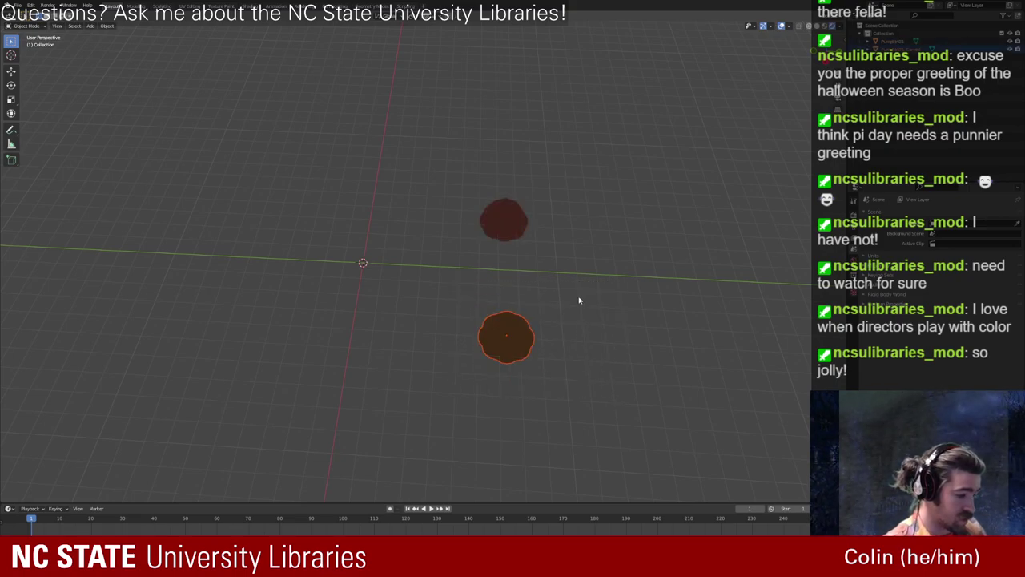
key(Delete)
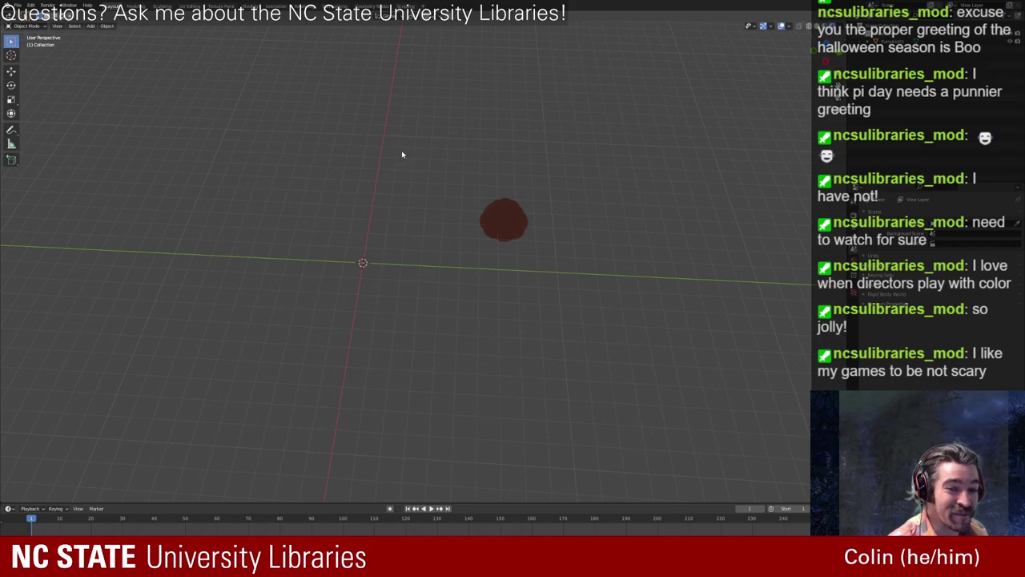
click(16, 4)
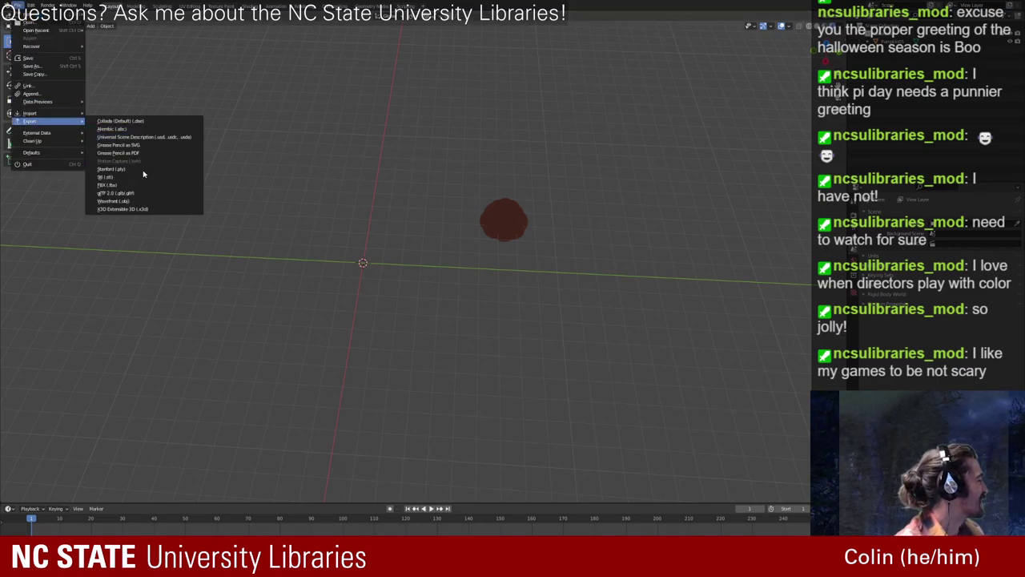
click(144, 195)
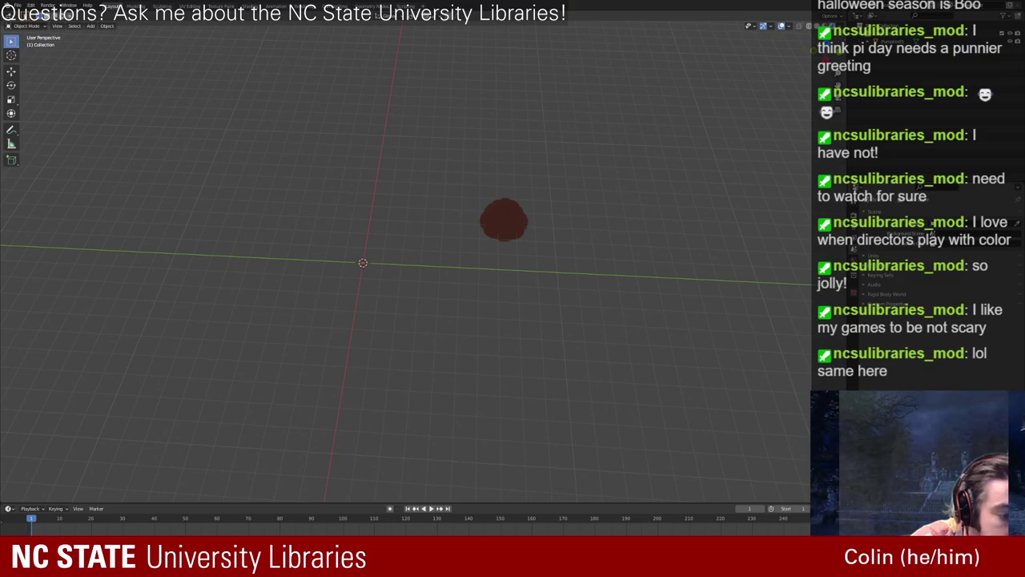
Step: Switch to File Explorer and review the exported GLB files in the Pumpkins folder and the downloaded models' license credits
key(alt+Tab)
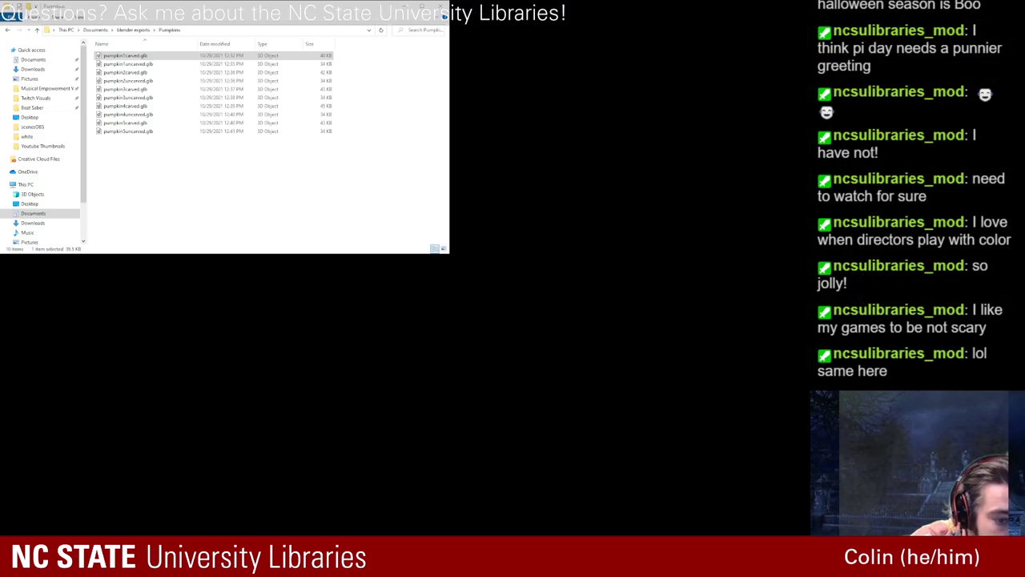
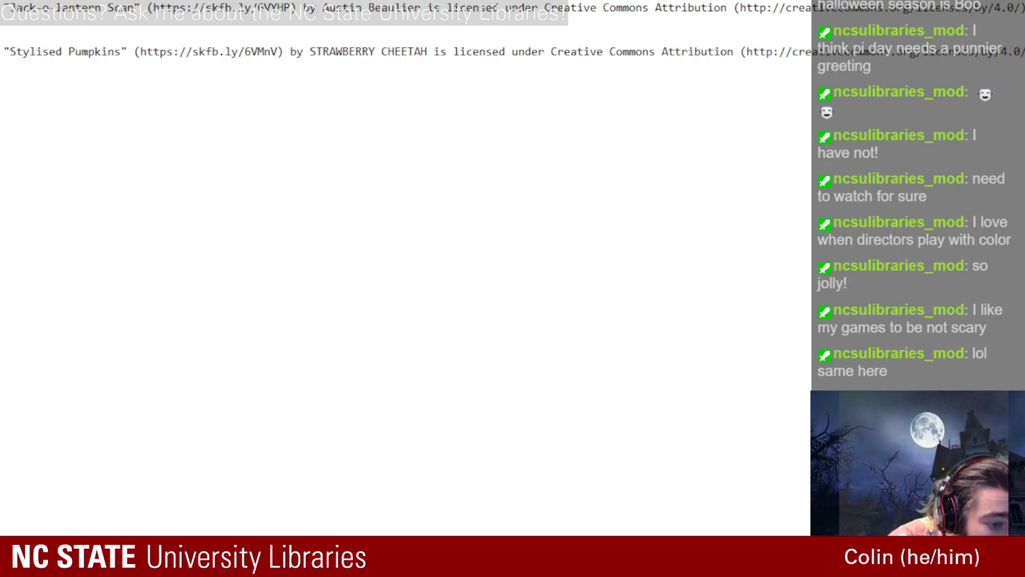
key(alt+F4)
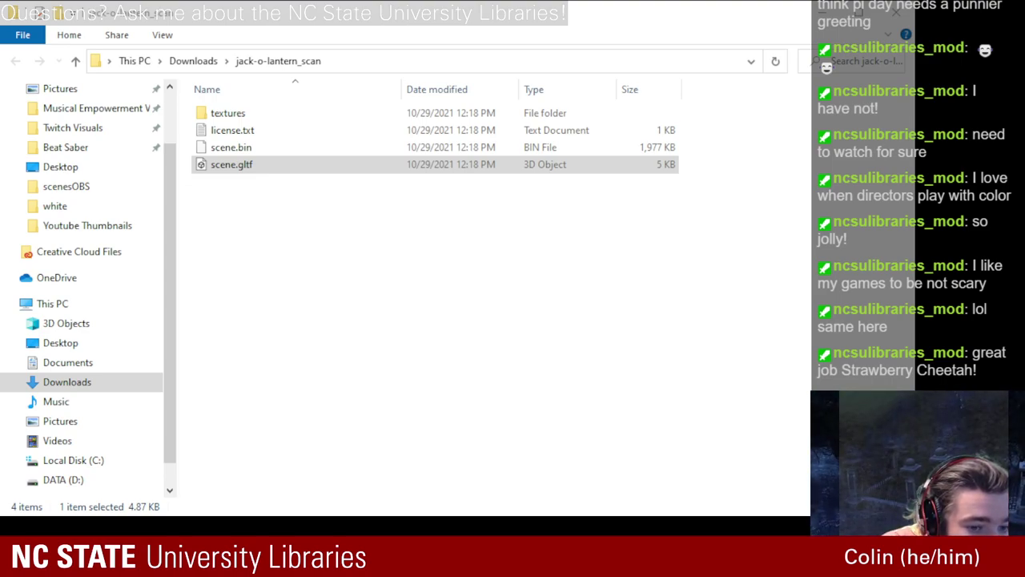
key(alt+Up)
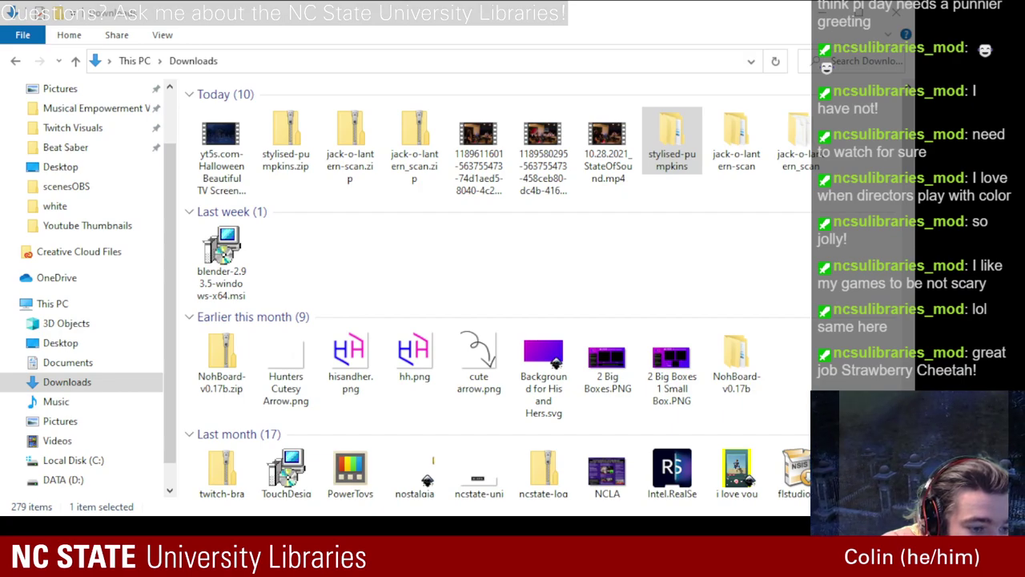
key(alt+Tab)
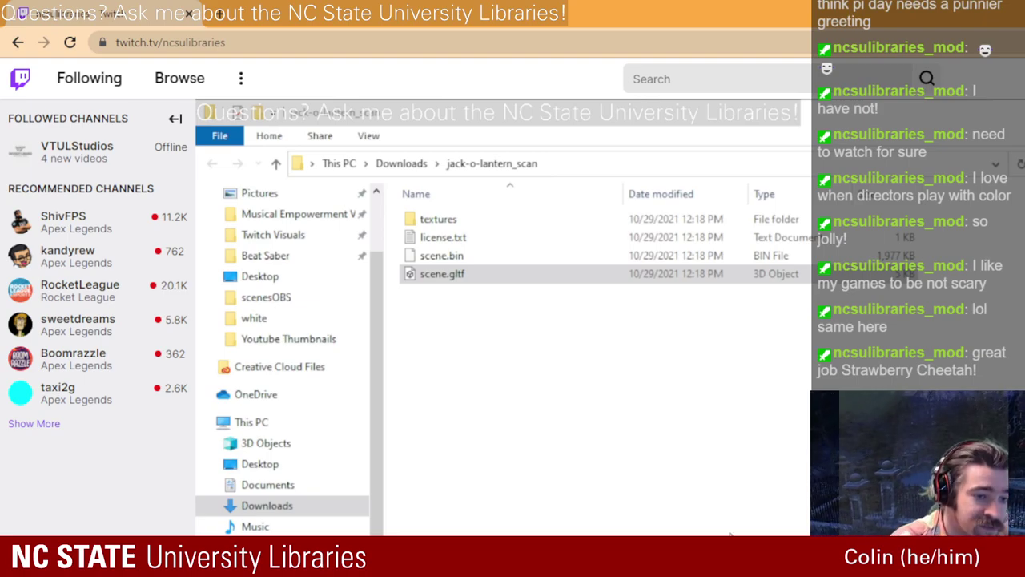
key(alt+Tab)
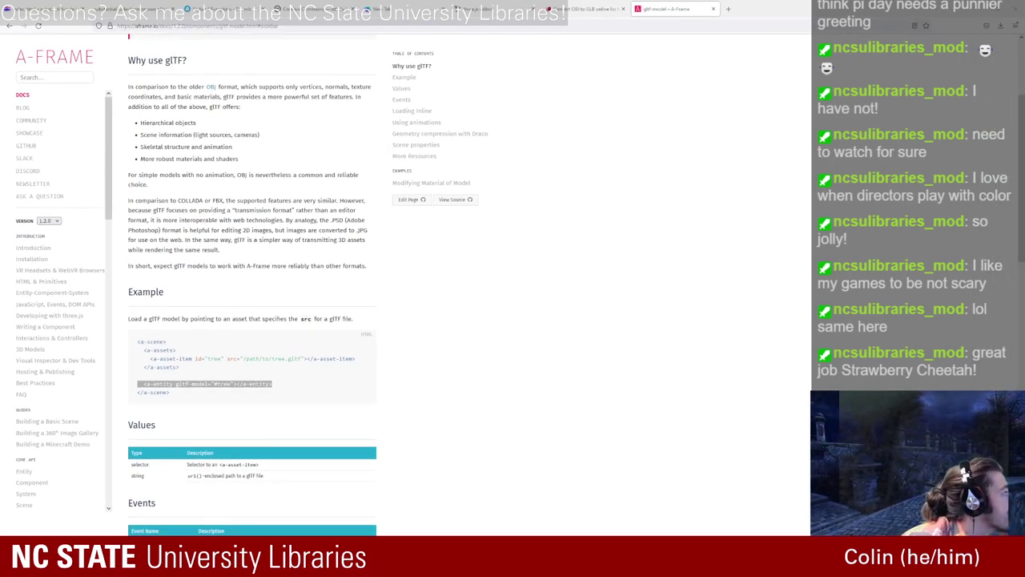
Step: Switch to the Glitch project in the browser and delete the scene.gltf file from its assets
click(44, 8)
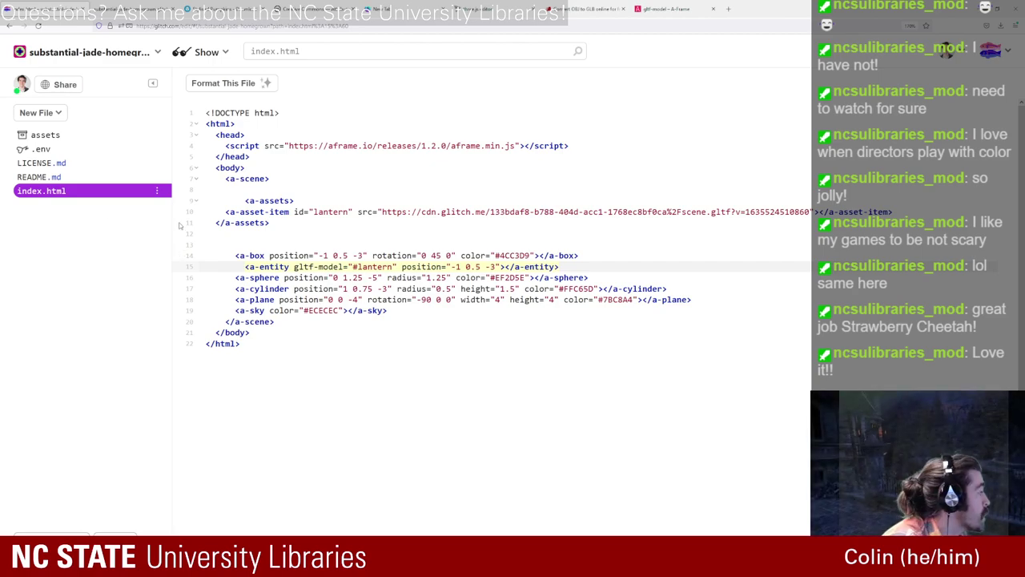
click(101, 134)
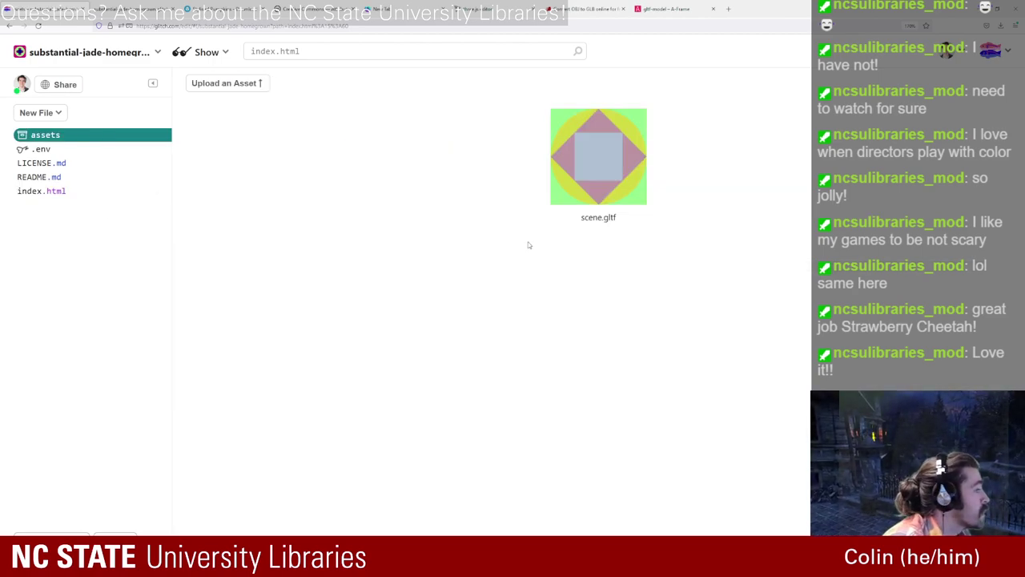
click(604, 182)
click(529, 356)
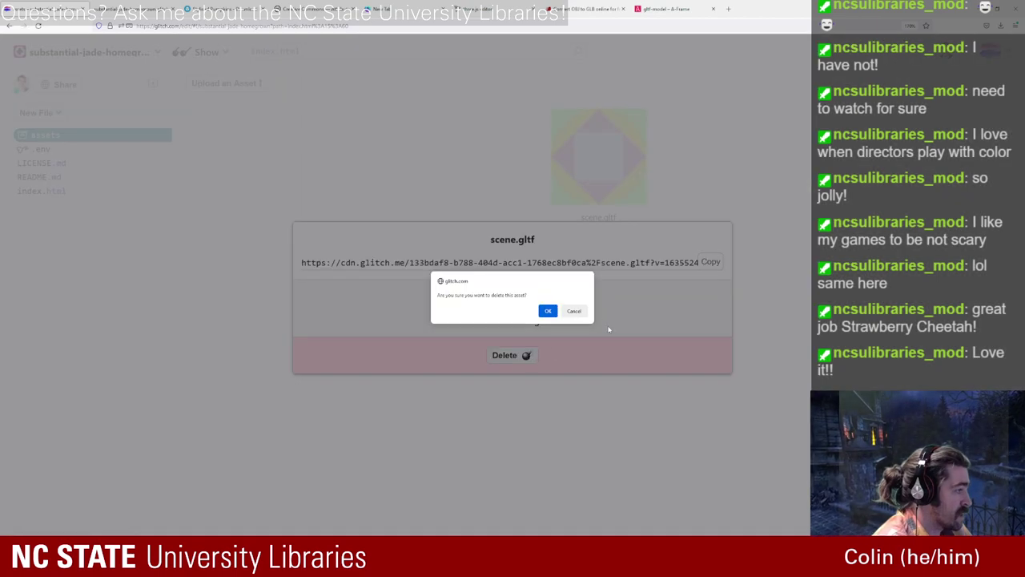
click(548, 312)
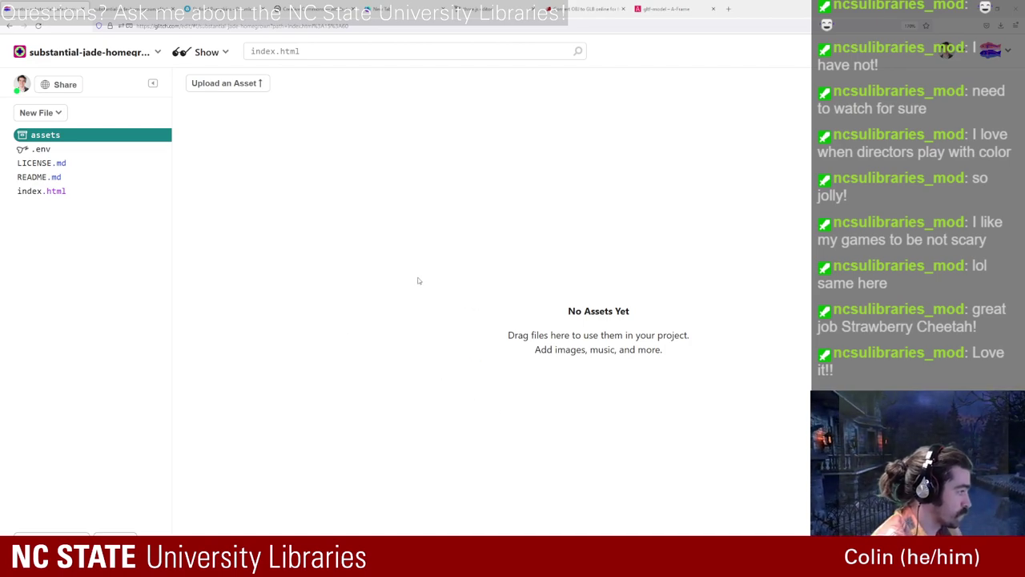
Step: Upload the ten carved and uncarved pumpkin GLB files to the project assets and reopen index.html for editing
drag(419, 282, 726, 187)
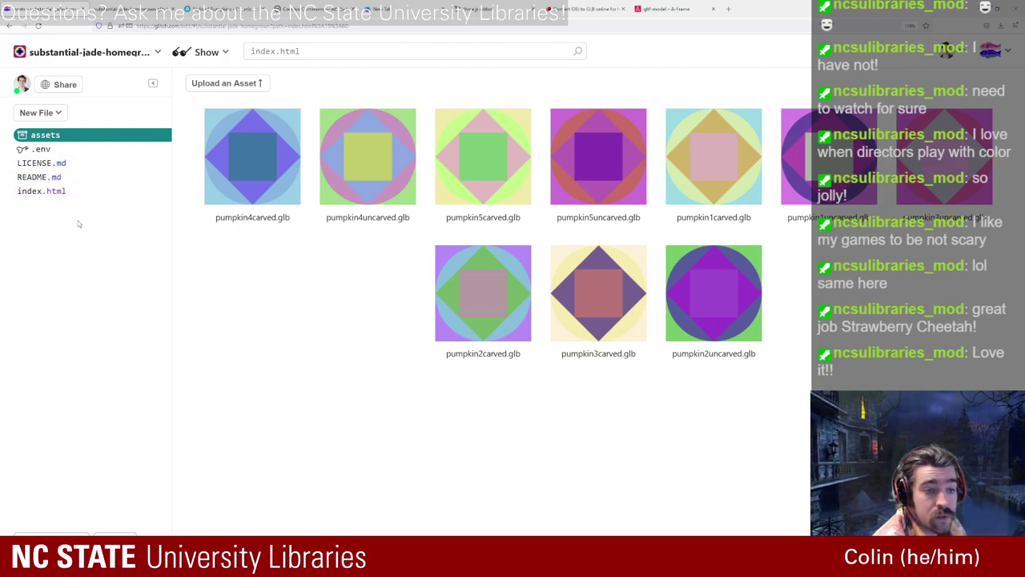
click(69, 190)
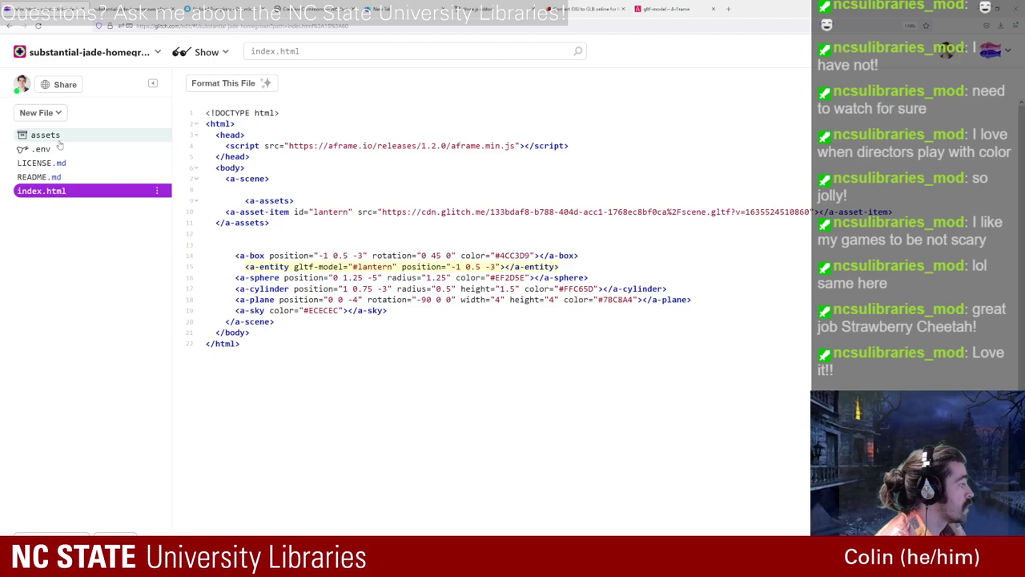
click(501, 266)
click(346, 329)
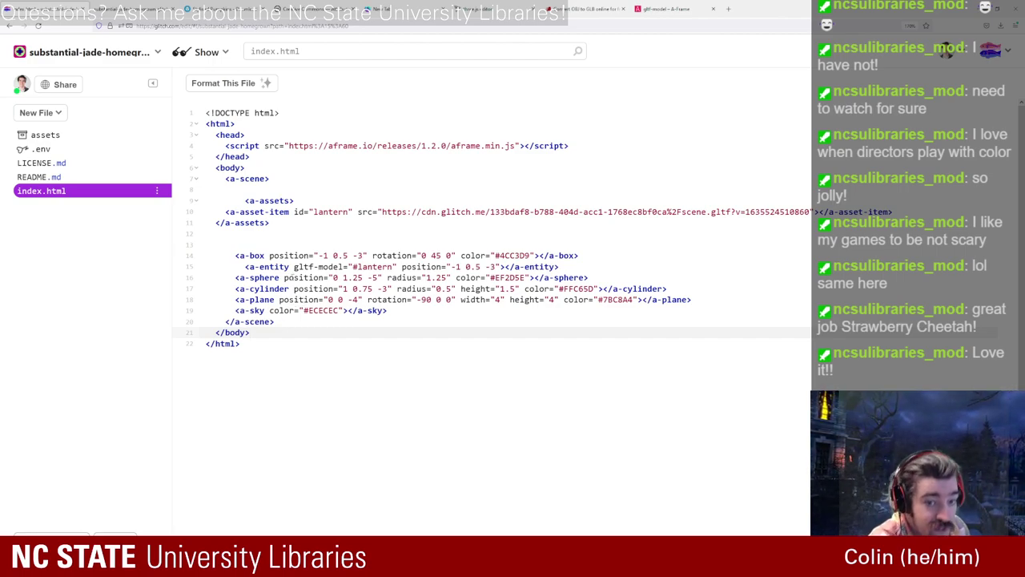
Step: Change the lantern asset item's id to carved1 and clear the URL from its src attribute
click(324, 212)
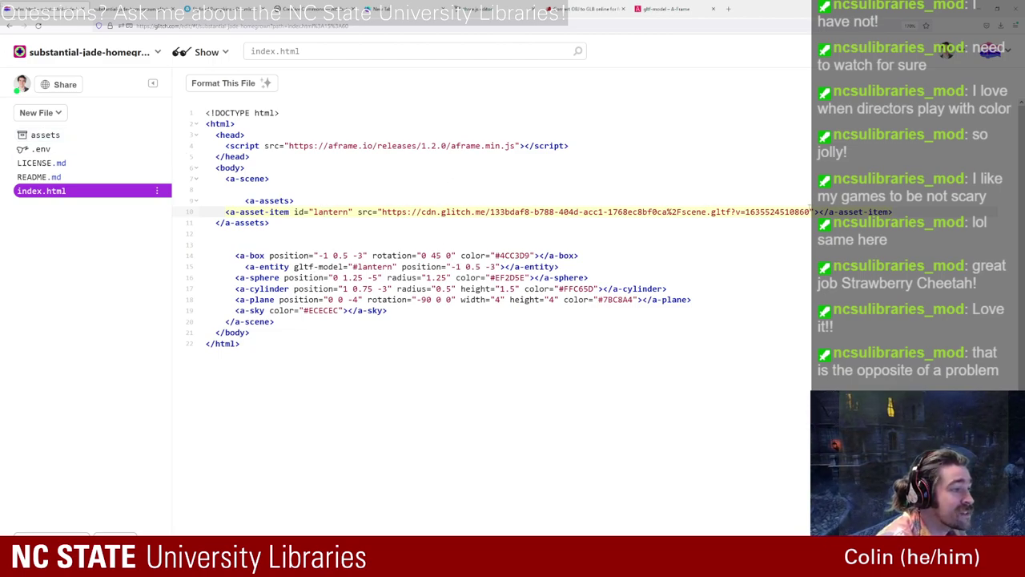
drag(809, 211, 383, 211)
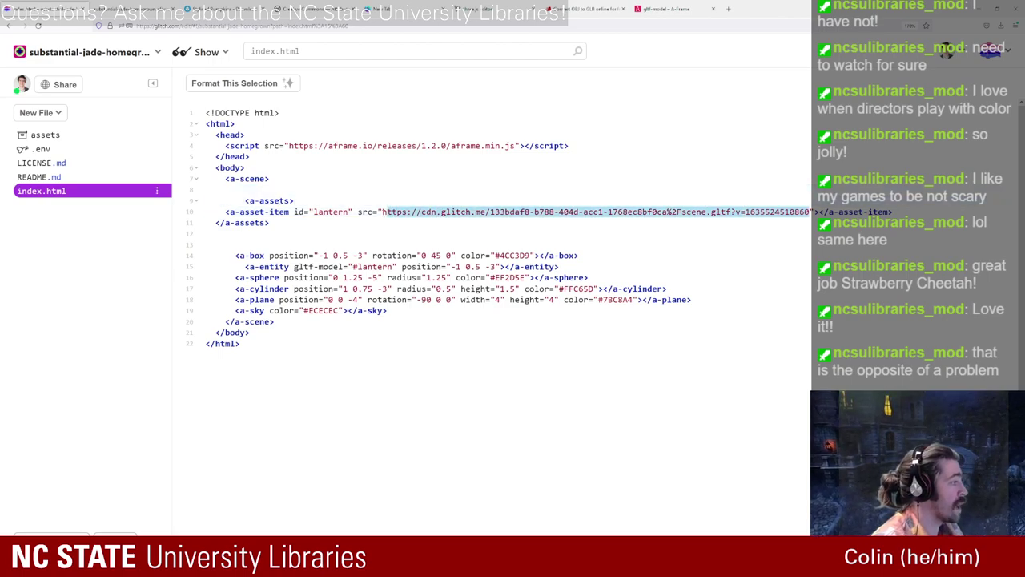
double_click(344, 211)
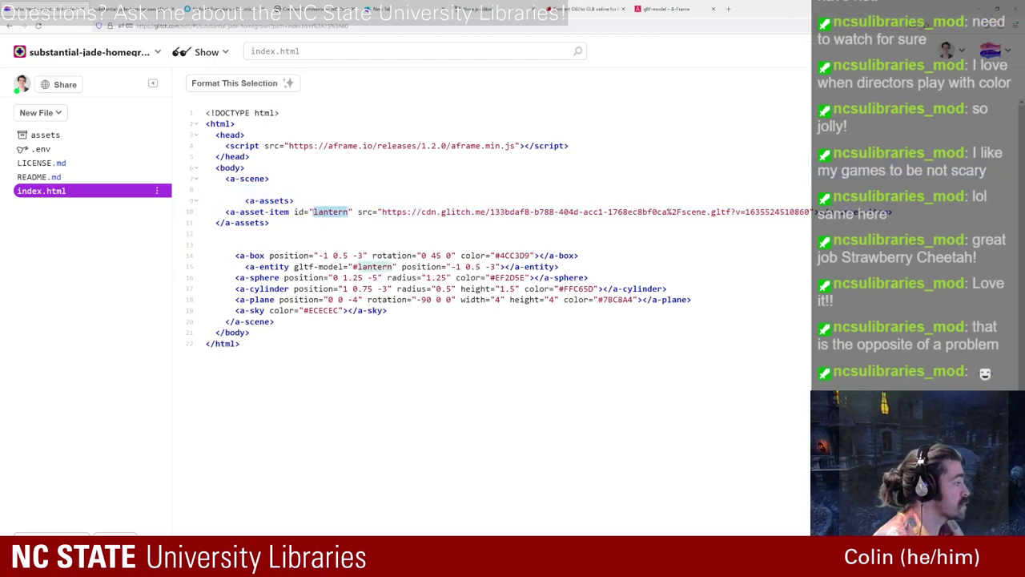
key(BackSpace)
text(carv)
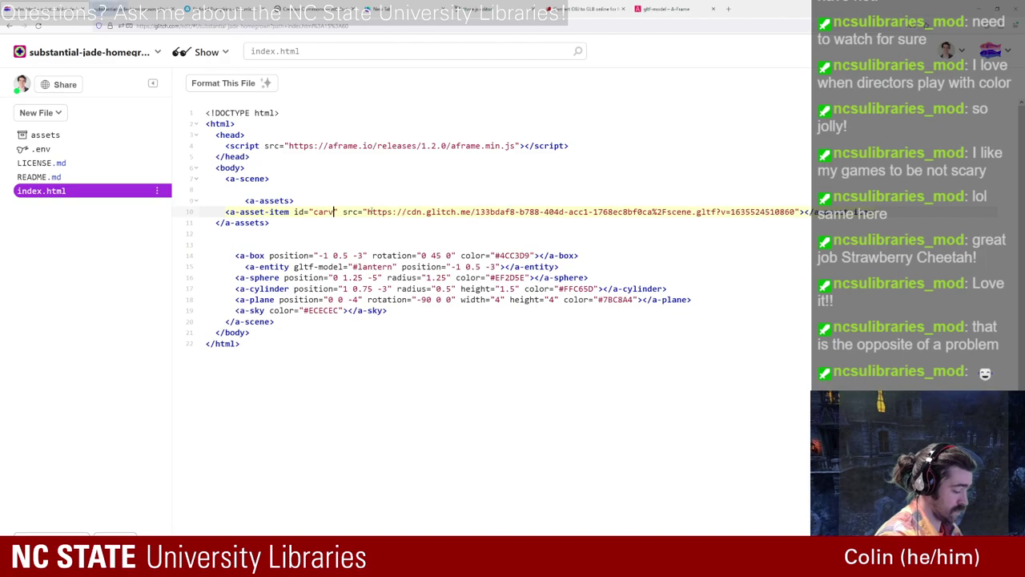
text(ed1)
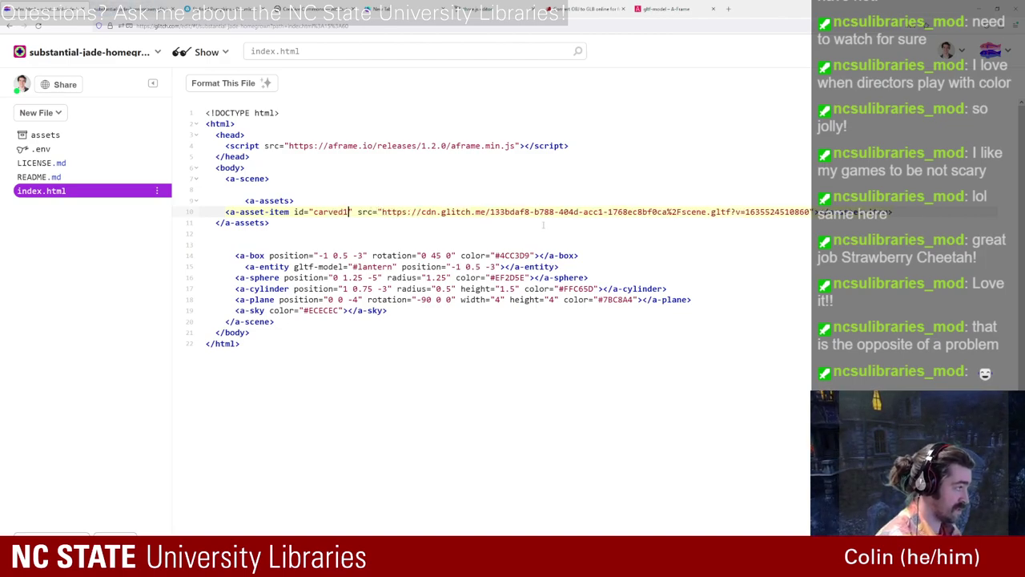
drag(893, 213, 435, 198)
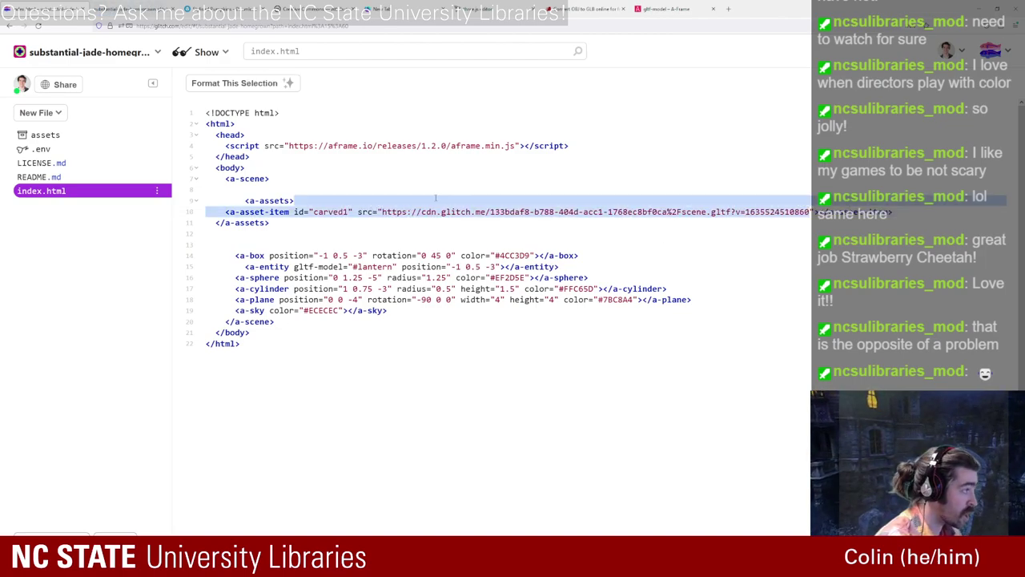
drag(808, 212, 382, 212)
key(BackSpace)
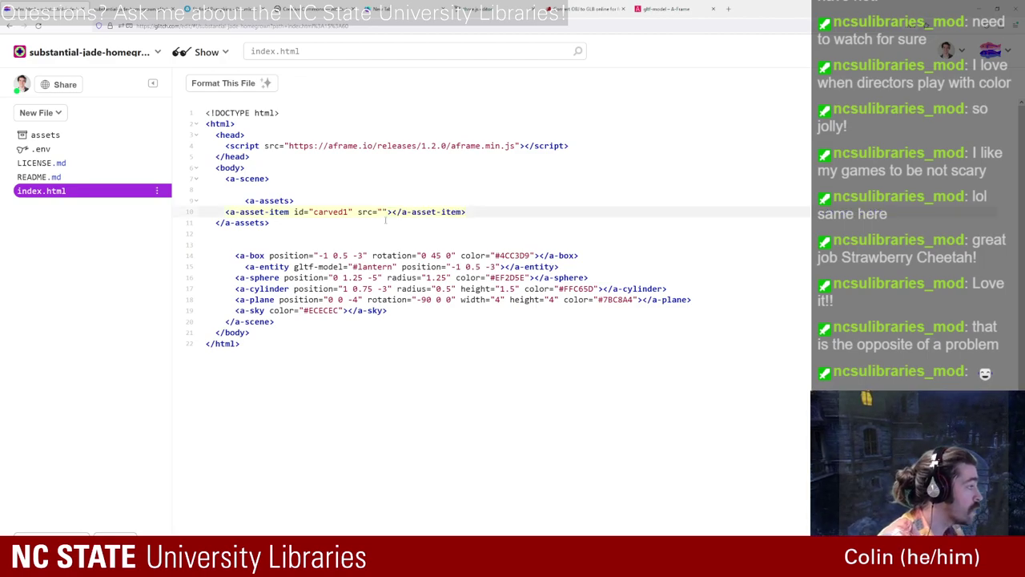
Step: Duplicate the carved1 asset item seven times on new lines inside the a-assets block
drag(225, 213, 465, 212)
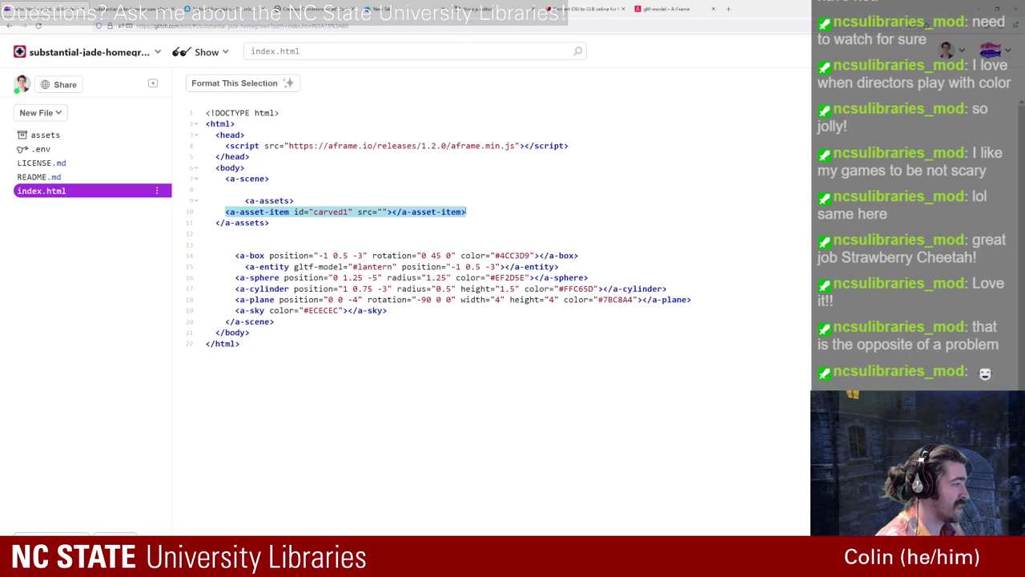
click(479, 213)
key(Return)
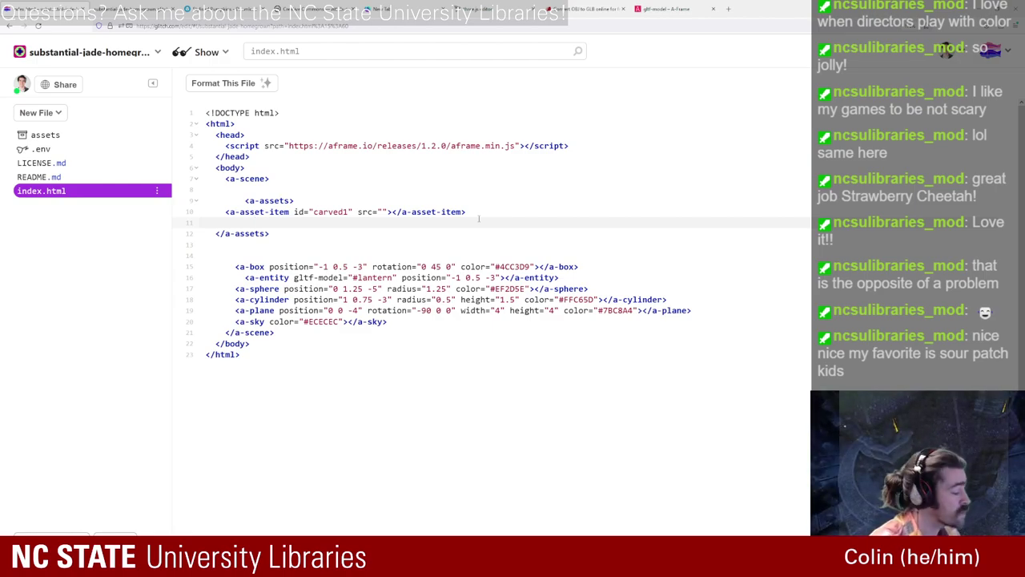
text(<a-asset-item id="carved1" src=""></a-asset-item>)
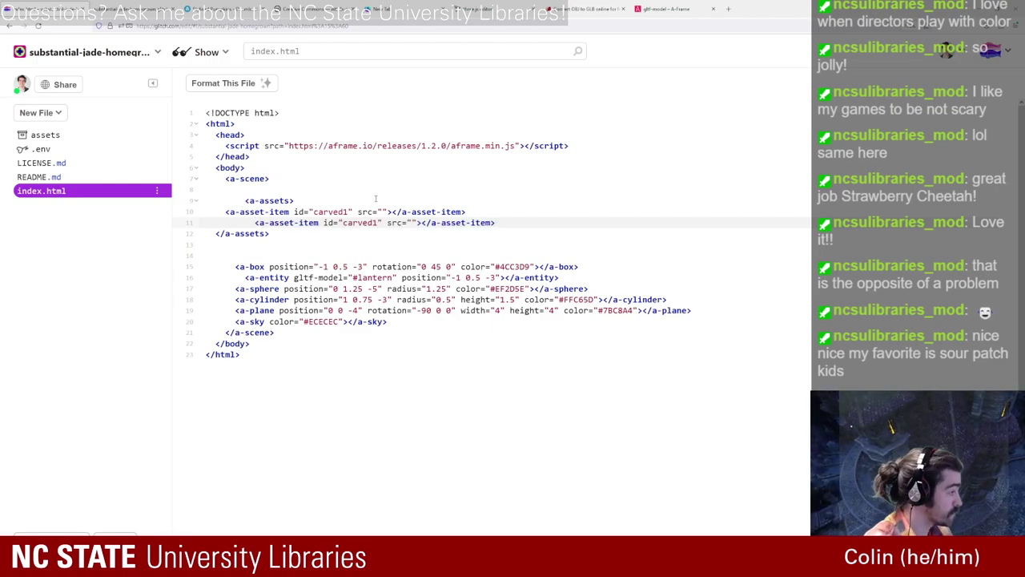
key(Return)
text(<a-asset-item id="carved1" src=""></a-asset-item>)
key(Return)
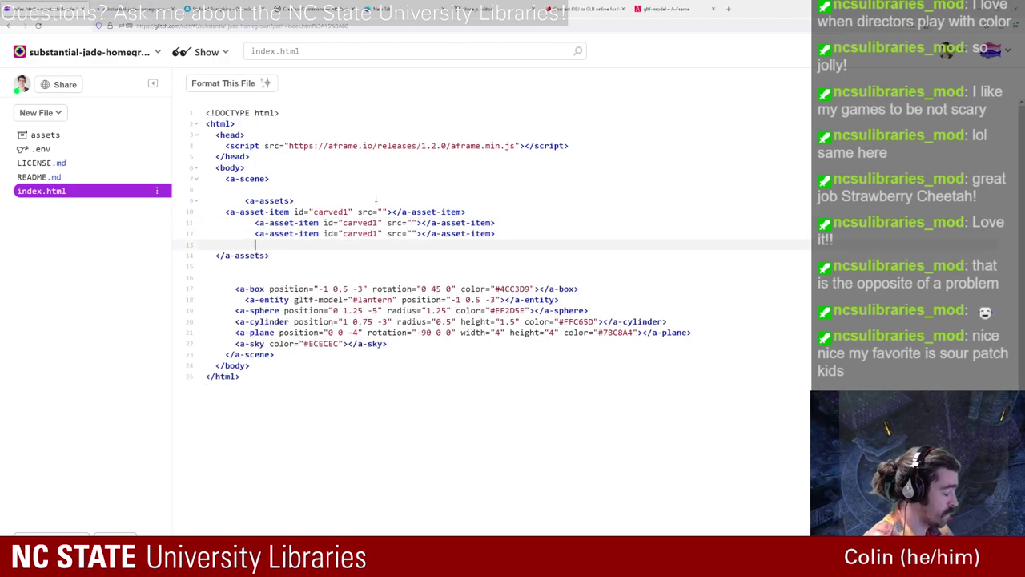
text(<a-asset-item id="carved1" src=""></a-asset-item>)
key(Return)
text(<a-asset-item id="carved1" src=""></a-asset-item>)
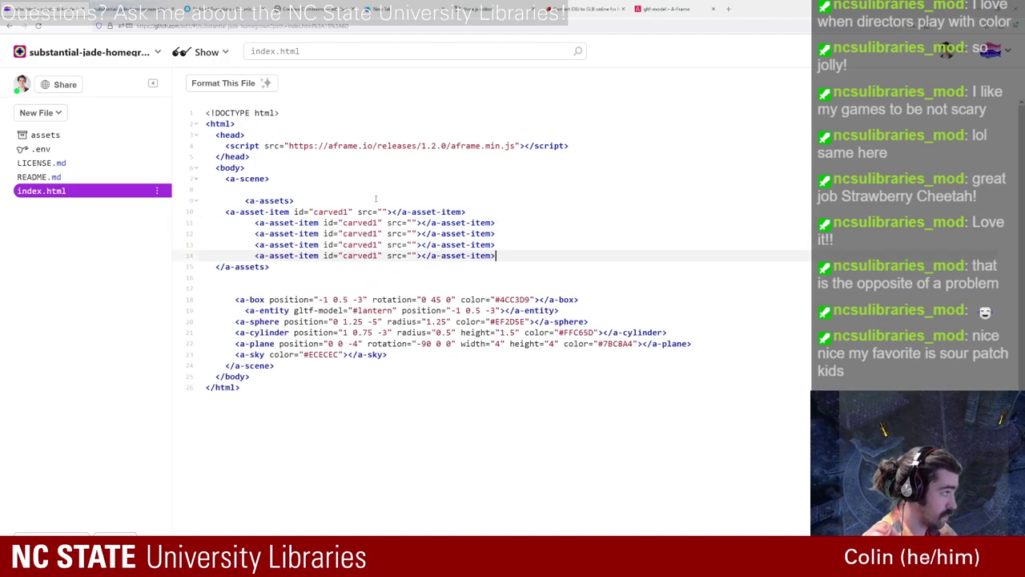
key(Return)
text(<a-asset-item id="carved1" src=""></a-asset-item>)
key(Return)
text(<a-asset-item id="carved1" src=""></a-asset-item>)
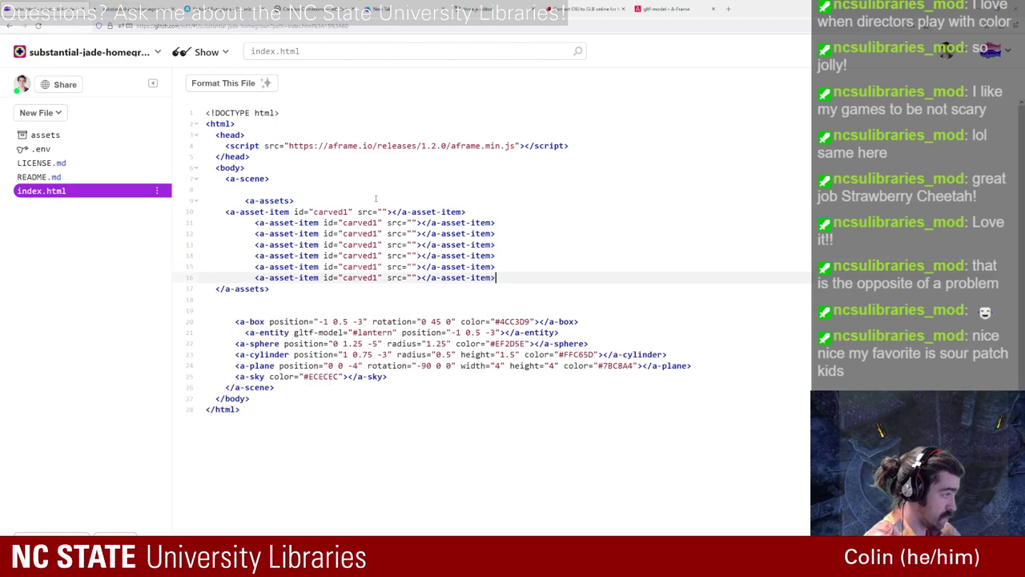
key(Return)
text(<a-asset-item id="carved1" src=""></a-asset-item>)
key(Return)
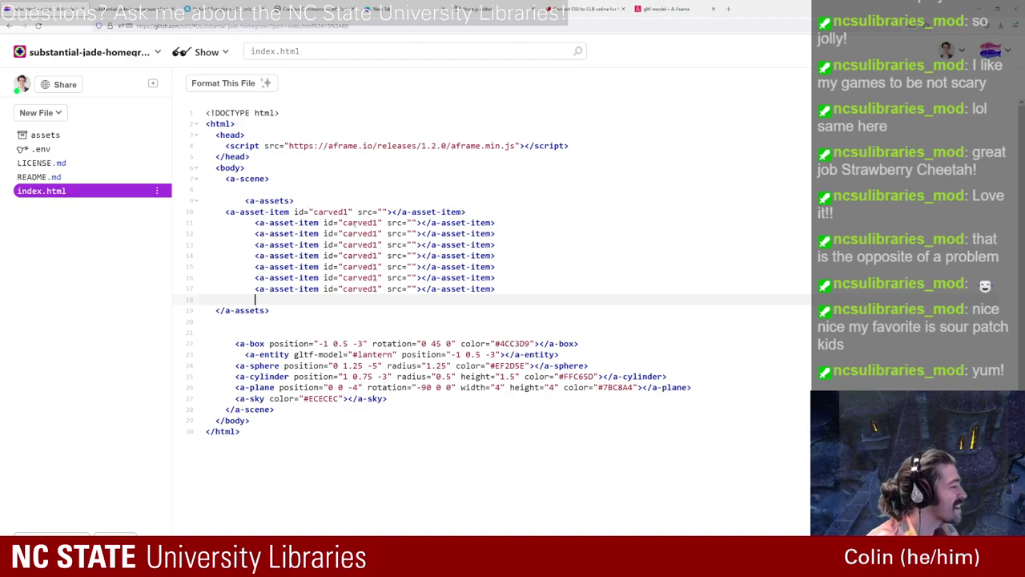
Step: Renumber the ids of the first four duplicated asset items as carved2, carved3, carved4 and carved5
click(378, 223)
key(BackSpace)
text(2)
key(Down)
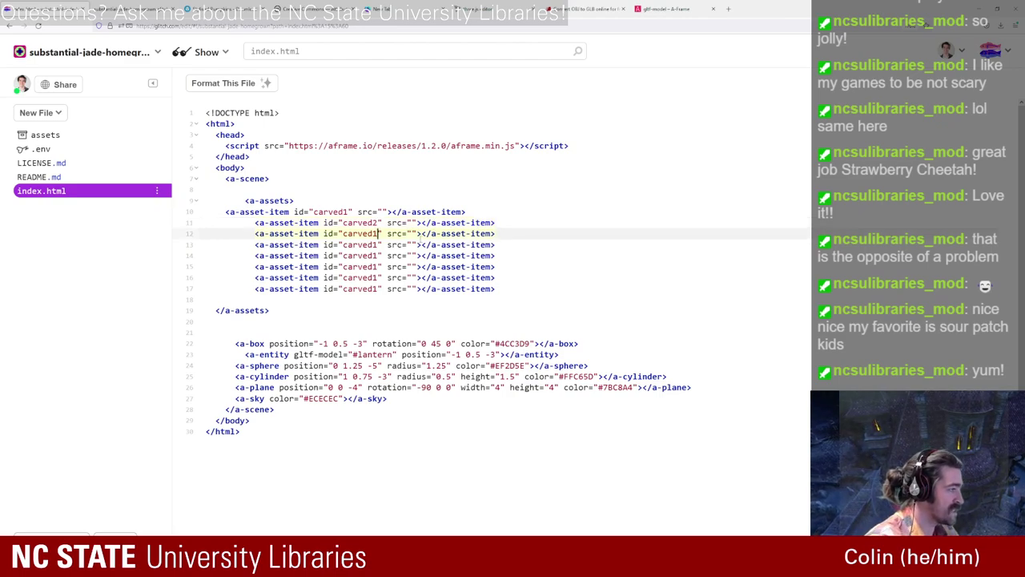
key(BackSpace)
text(3)
key(Down)
key(BackSpace)
text(4)
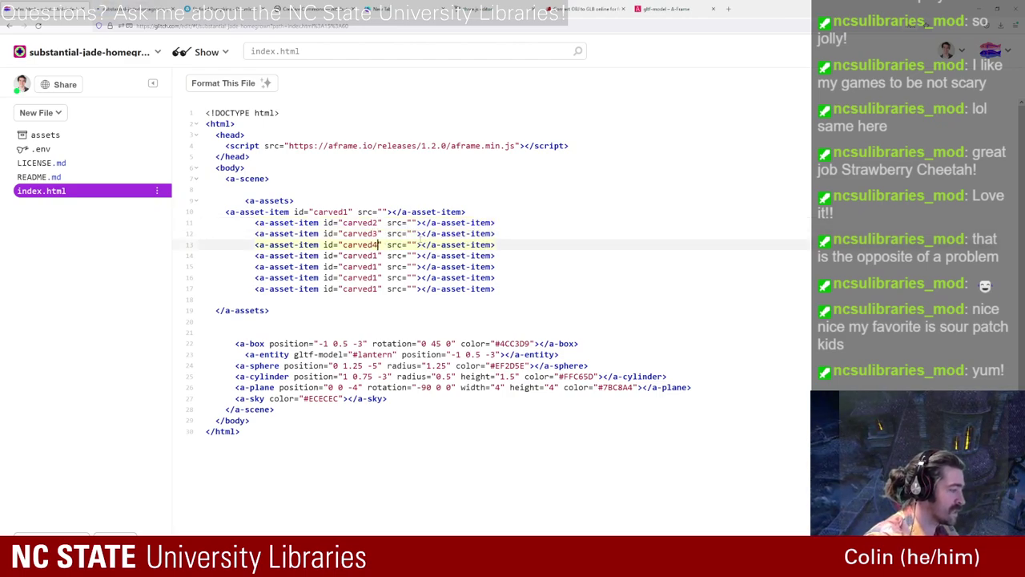
key(Down)
key(BackSpace)
text(5)
Step: Rename the ids of the last three duplicated asset items to uncarved1, uncarved2 and uncarved3
key(Down)
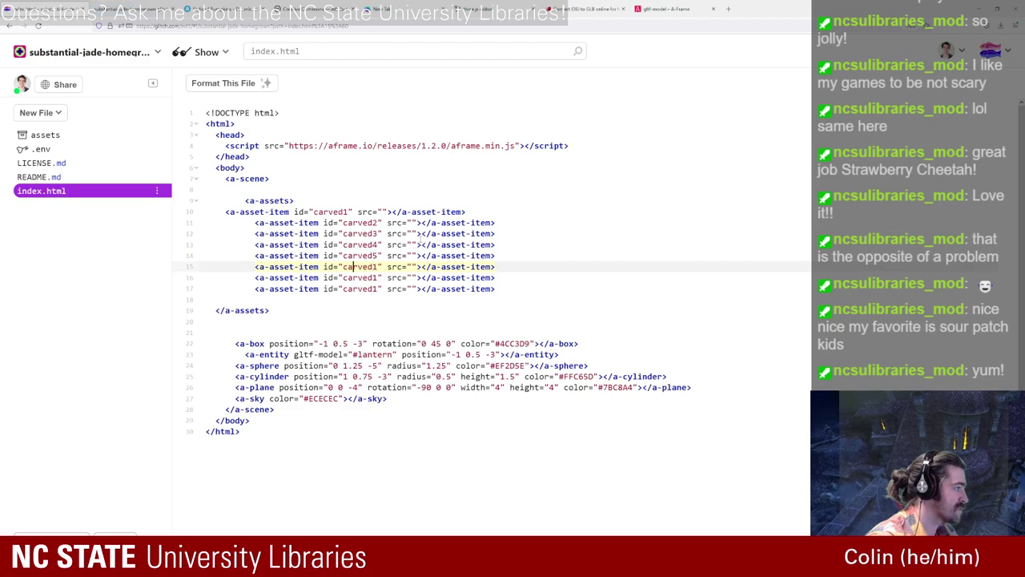
text(un)
key(Down)
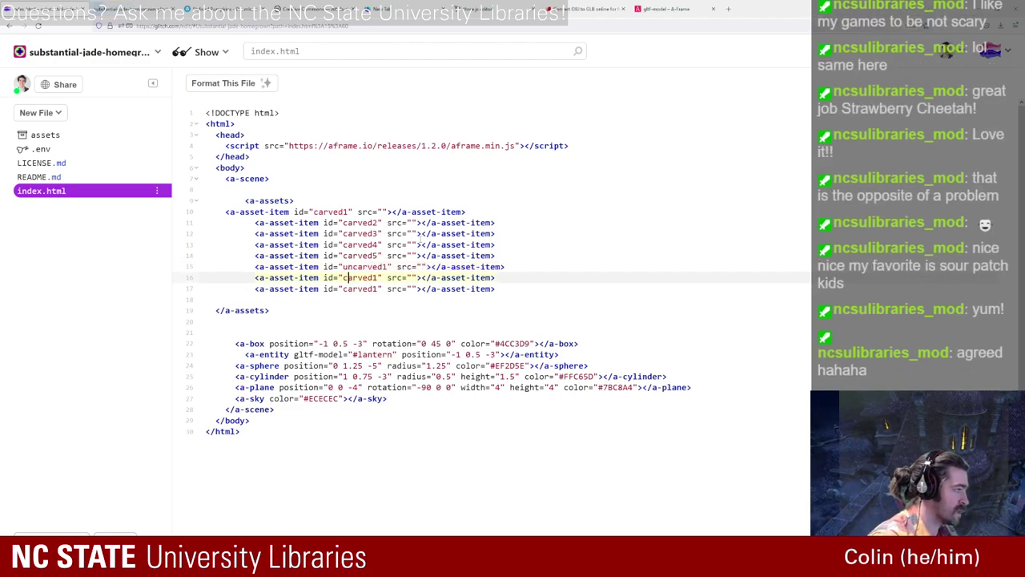
text(un)
key(Right)
key(Right)
key(Right)
key(Right)
key(Right)
key(Right)
key(Right)
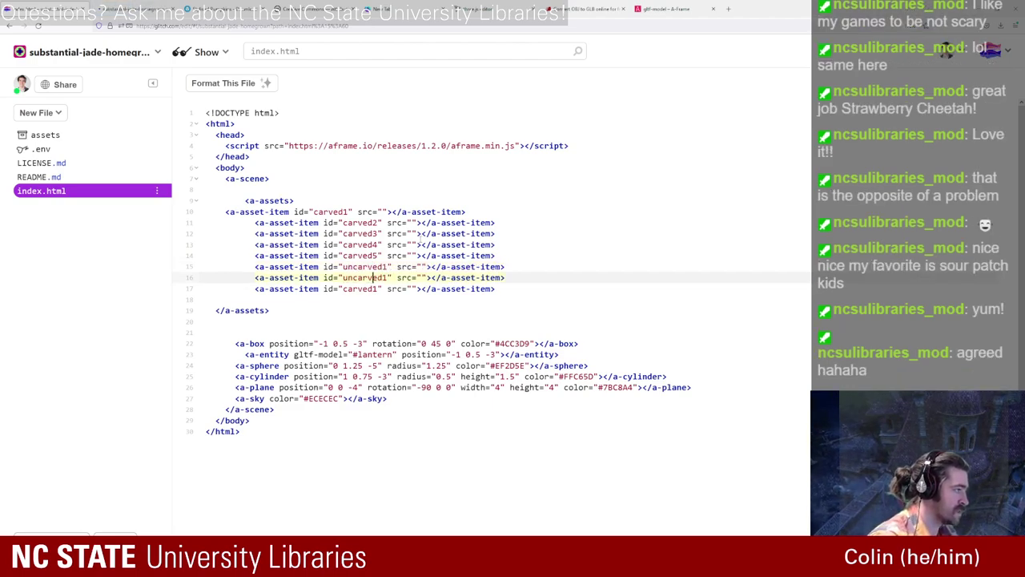
key(BackSpace)
text(2)
key(Down)
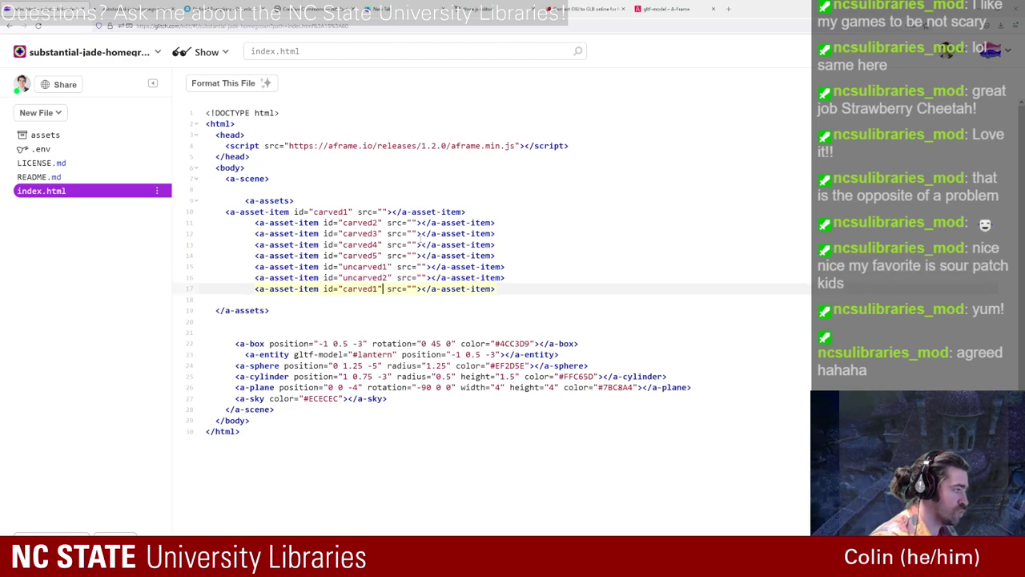
key(Left)
key(Left)
key(BackSpace)
text(3)
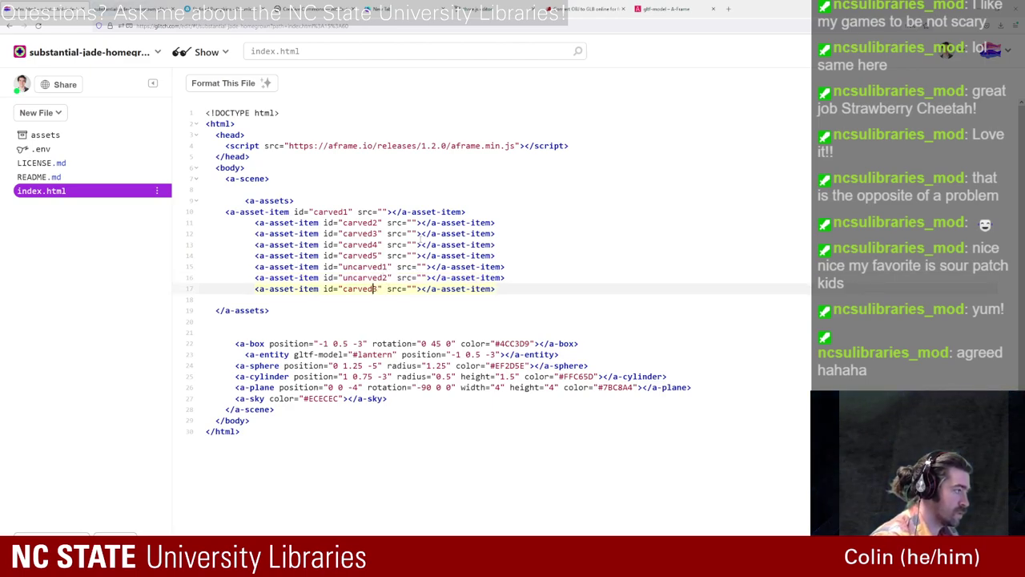
text(un)
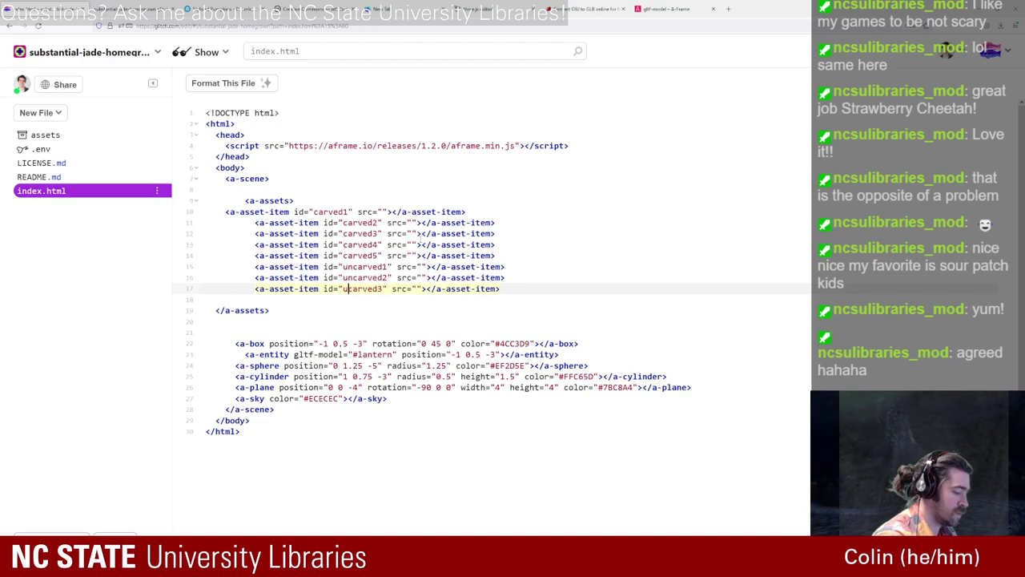
Step: Duplicate the uncarved2 and uncarved3 asset items below them and renumber the copies as uncarved4 and uncarved5
drag(517, 291, 254, 277)
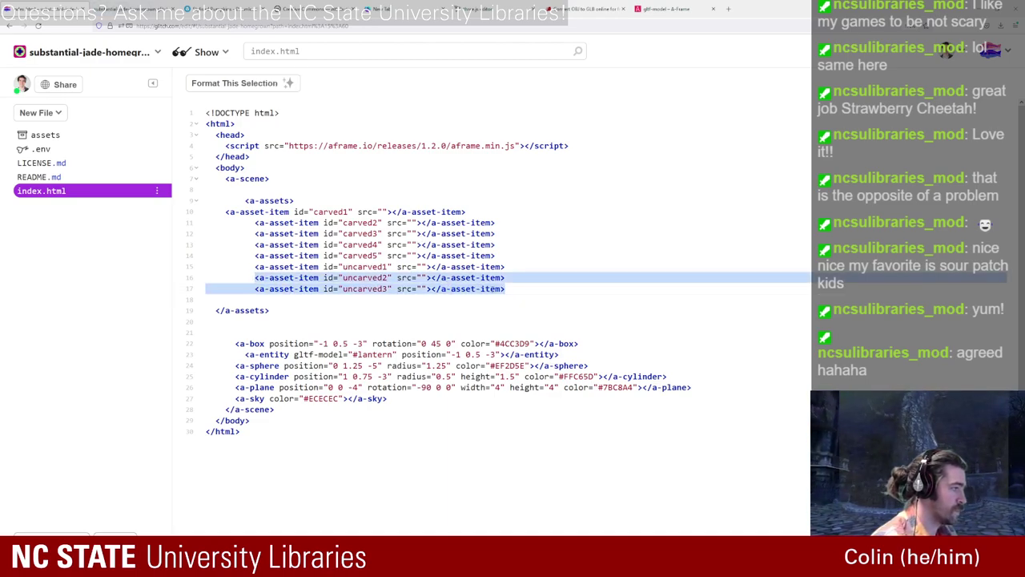
click(509, 291)
key(Return)
text(<a-asset-item id="uncarved2" src=""></a-asset-item> <a-asset-item id="uncarved3" src=""></a-asset-item>)
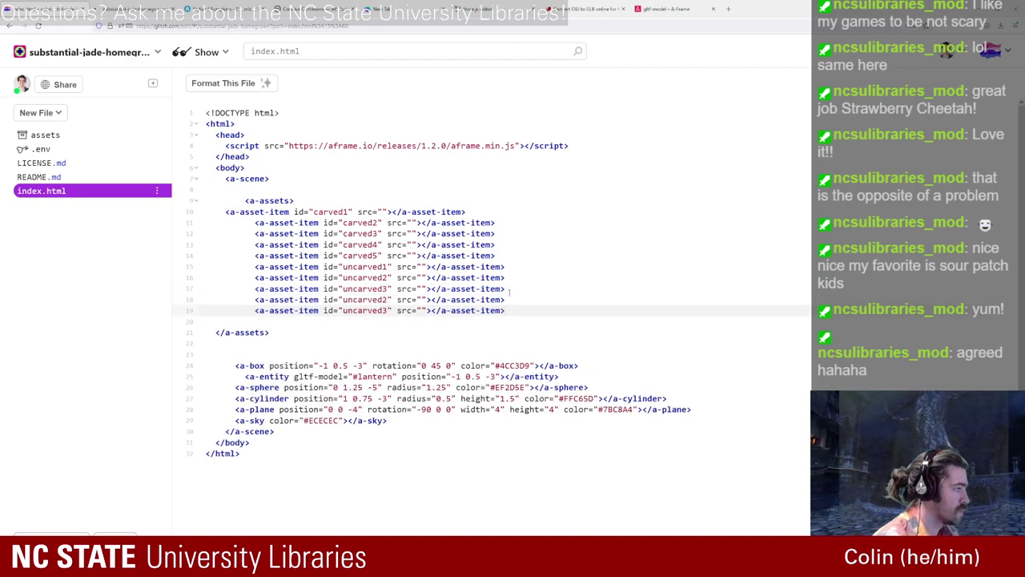
click(390, 299)
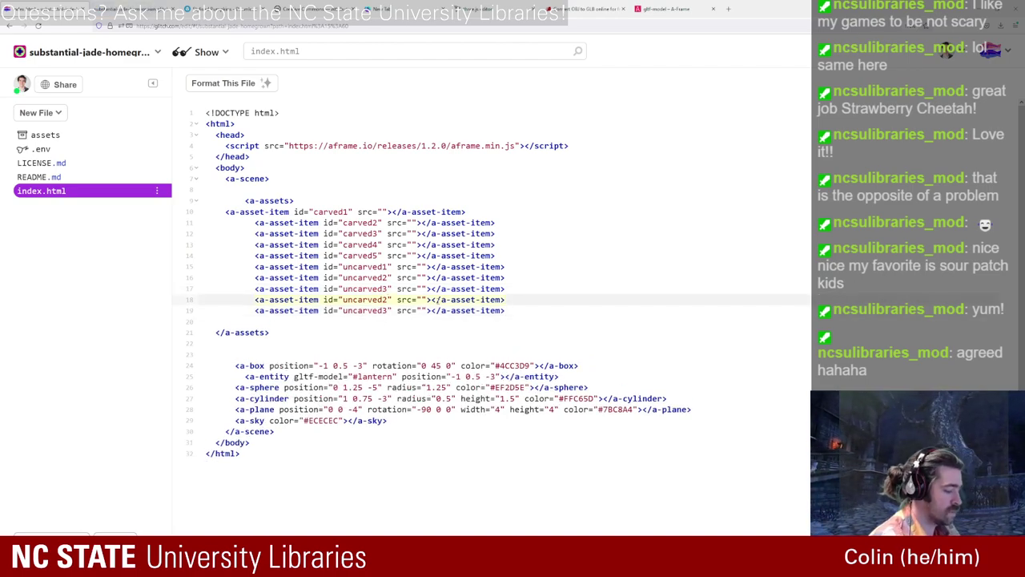
key(BackSpace)
text(4)
key(Down)
key(BackSpace)
text(5)
key(Up)
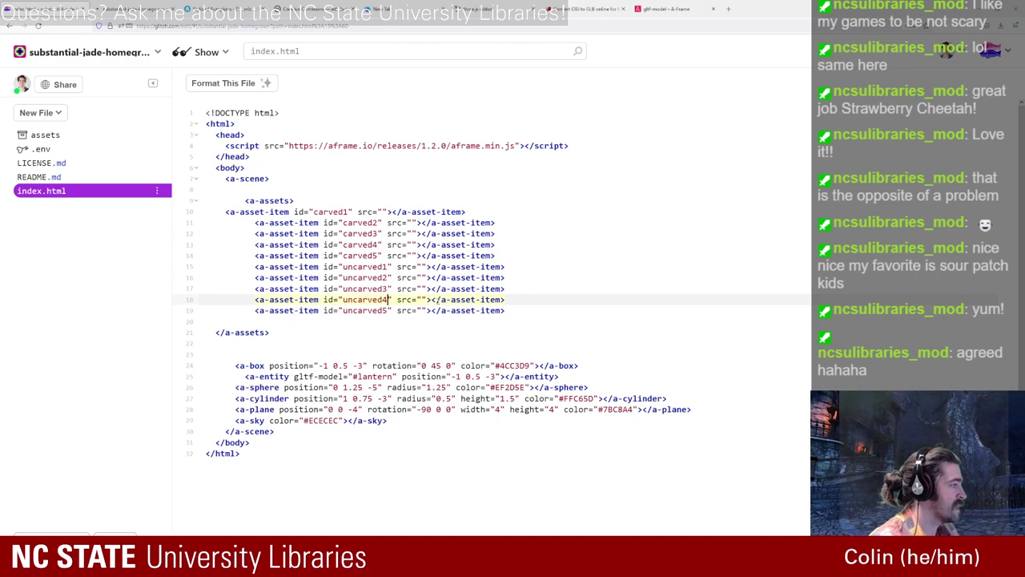
Step: Copy the URL of pumpkin1carved.glb from the project assets and paste it into the carved1 item's src in index.html
click(67, 136)
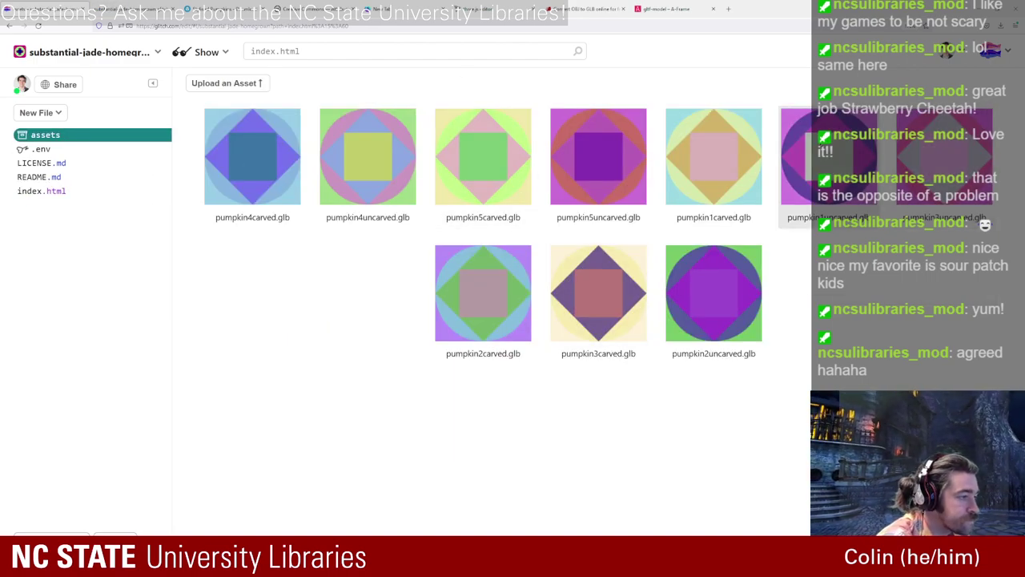
click(829, 156)
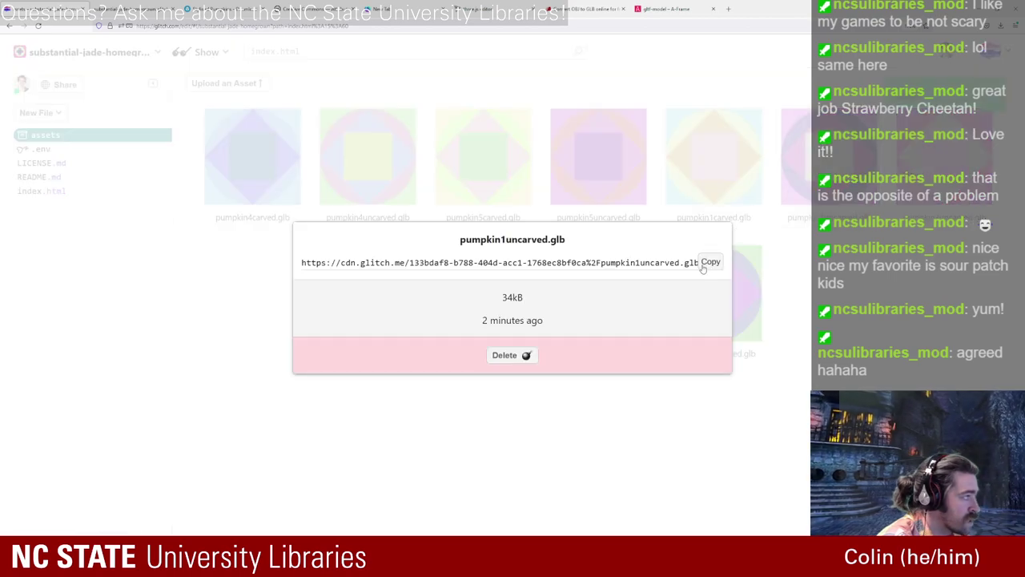
click(216, 362)
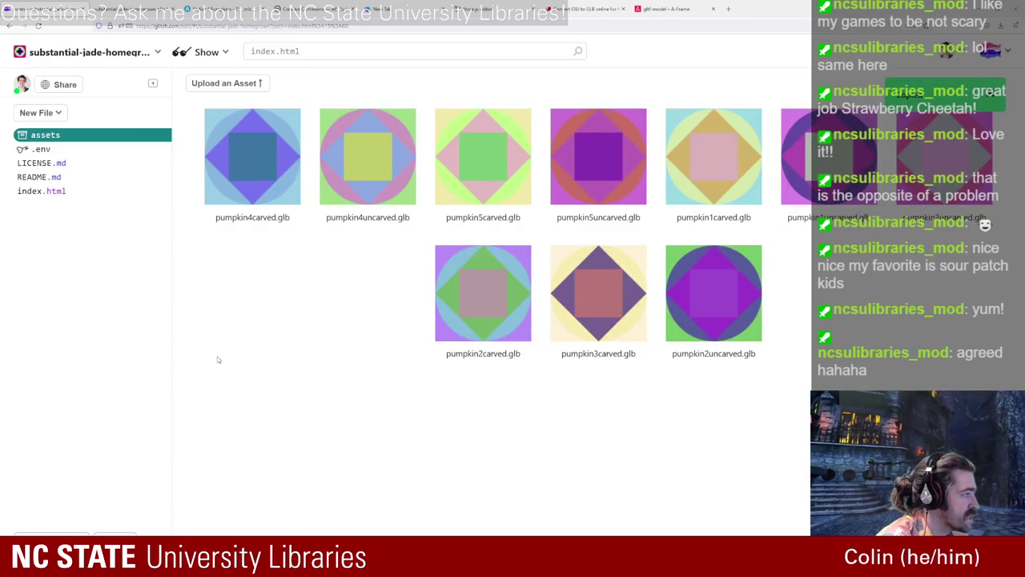
click(716, 184)
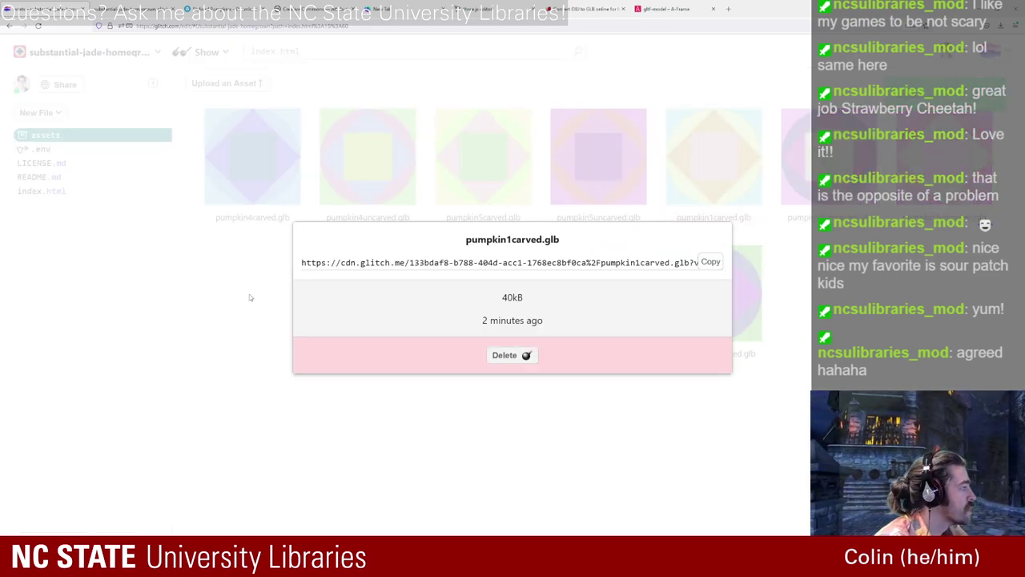
click(250, 298)
click(41, 191)
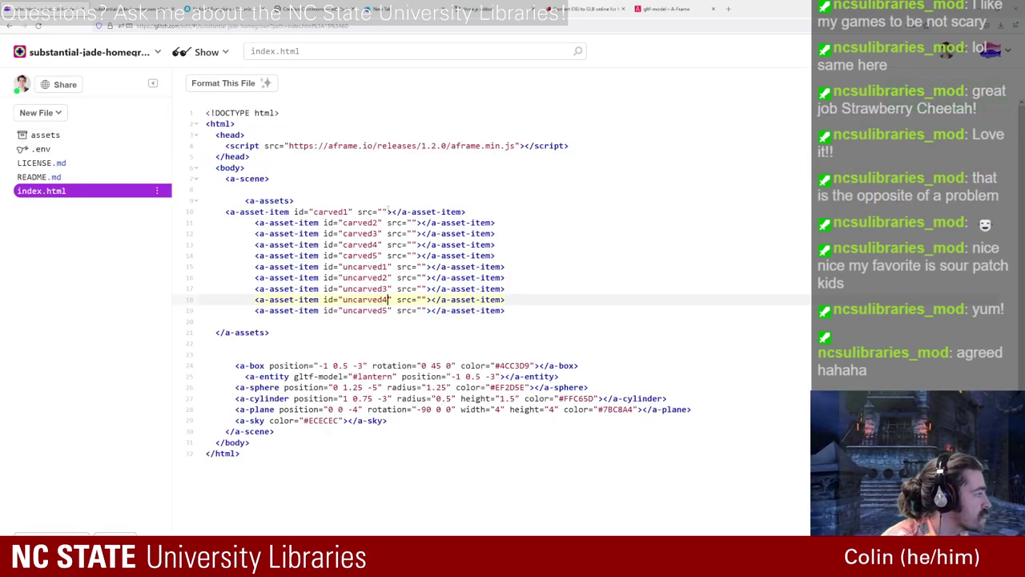
click(385, 212)
key(ctrl+v)
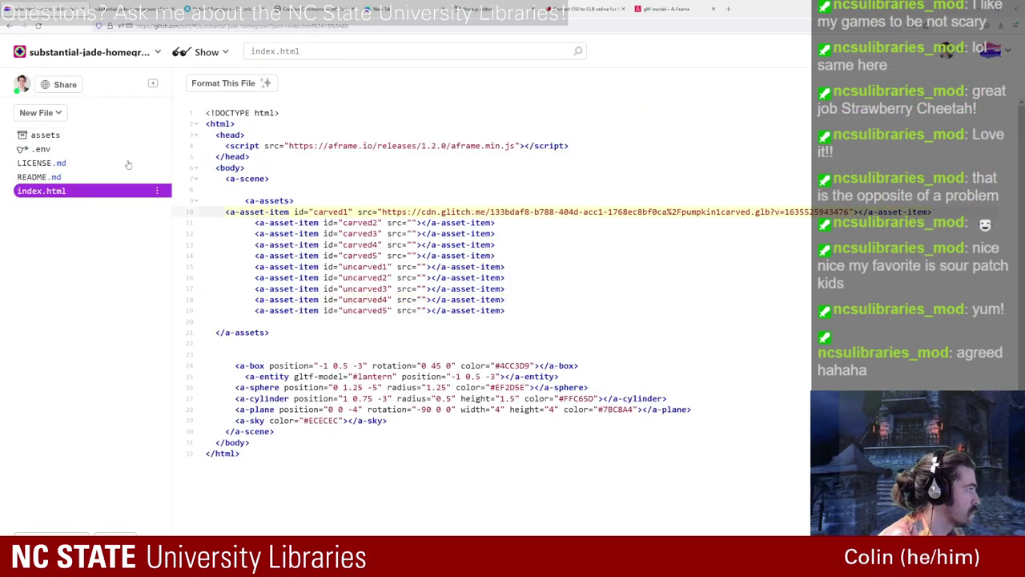
Step: Copy the URL of pumpkin2carved.glb from the project assets and paste it into the carved2 item's src in index.html
click(72, 143)
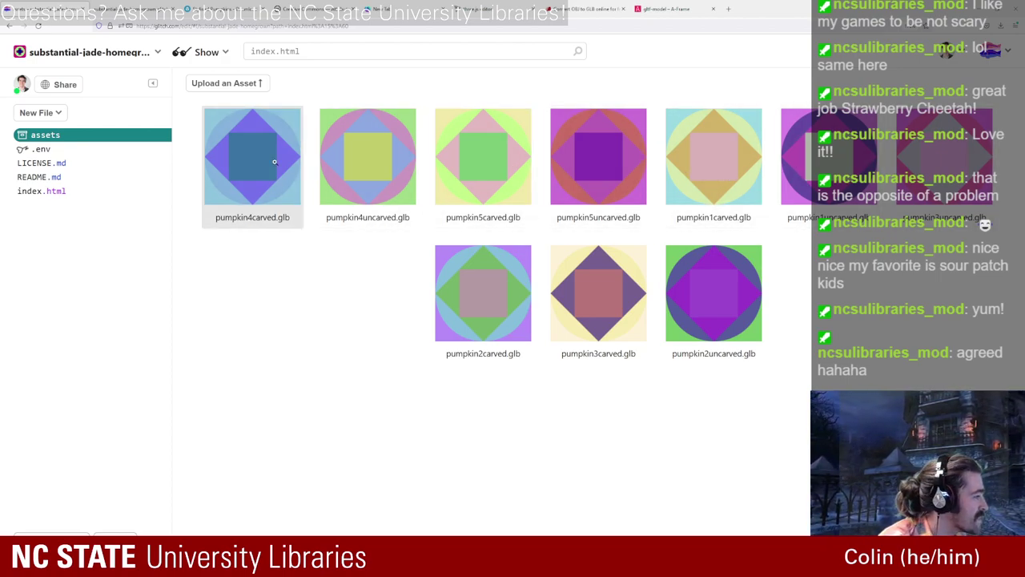
click(491, 331)
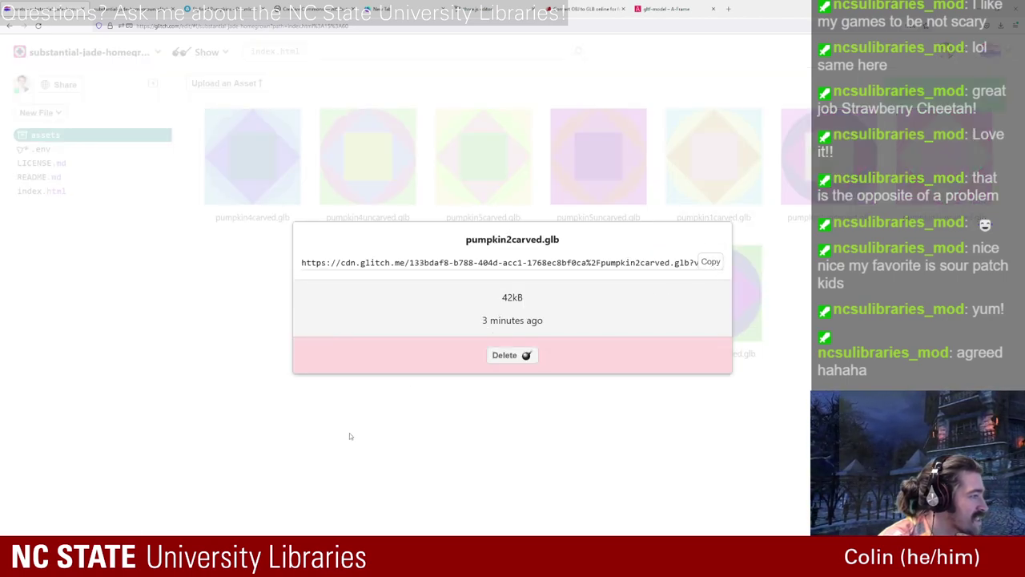
click(349, 432)
click(41, 190)
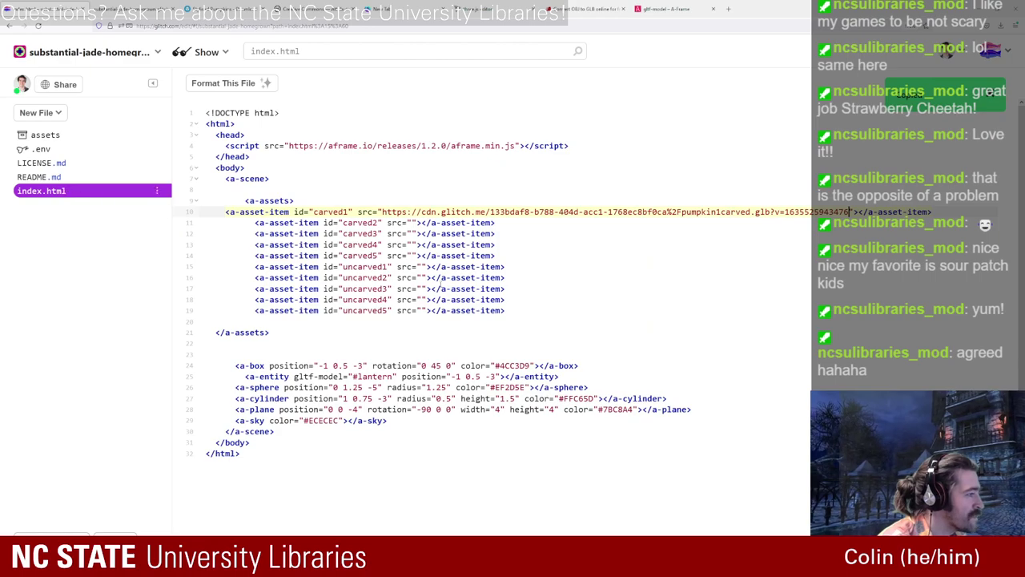
click(411, 222)
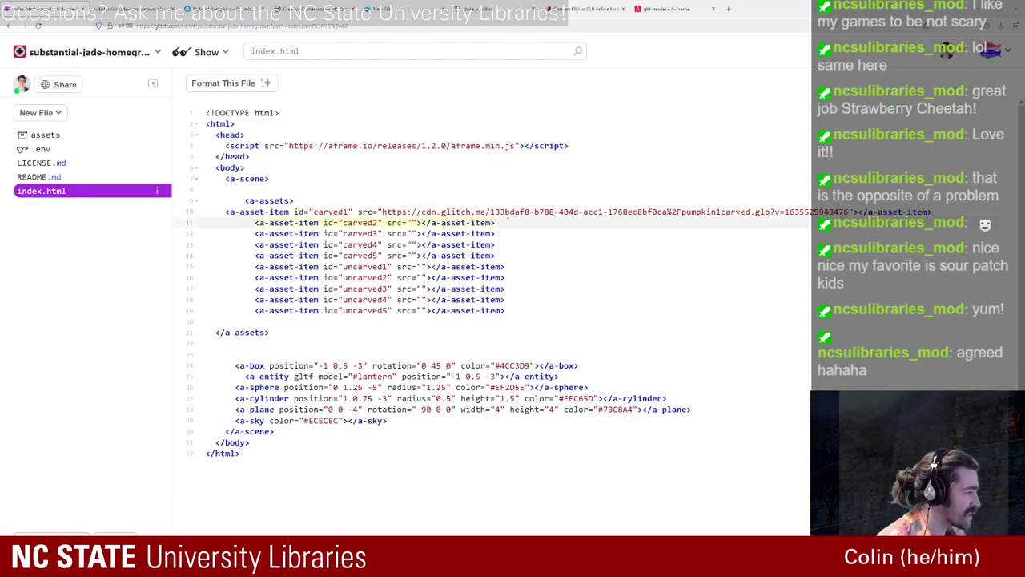
key(ctrl+v)
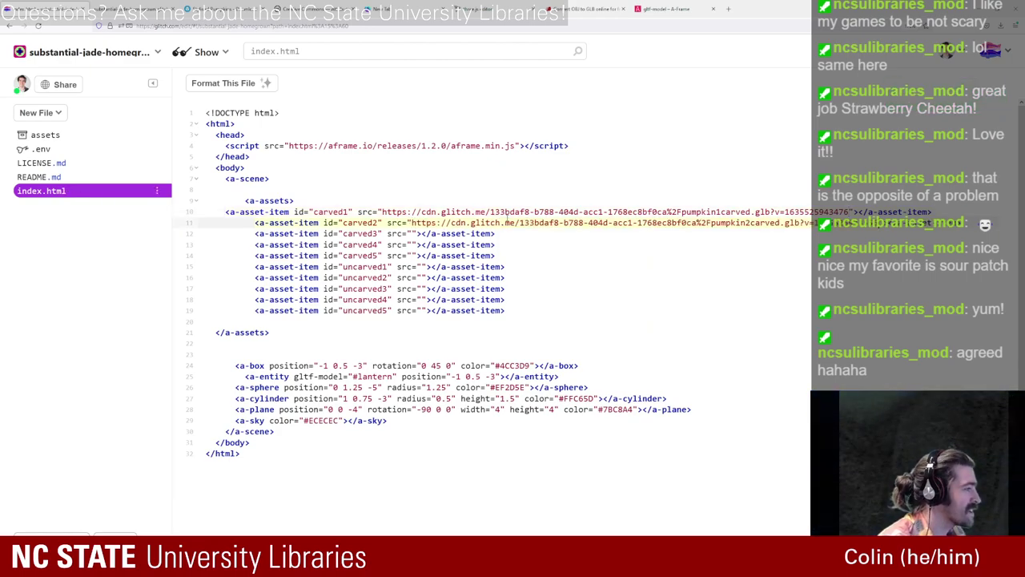
Step: Copy the URL of pumpkin3carved.glb from the project assets and paste it into the carved3 item's src in index.html
click(48, 135)
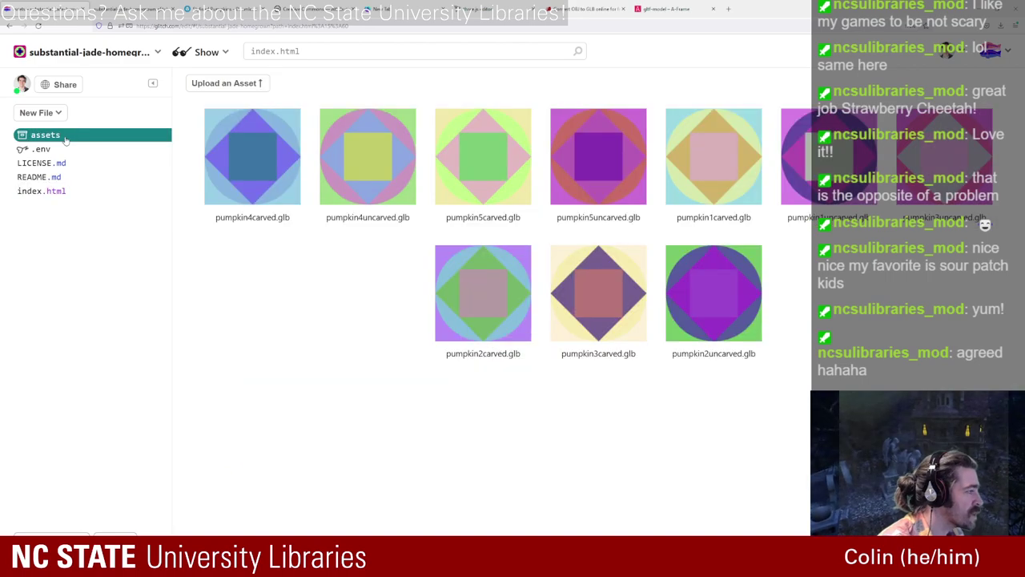
click(602, 306)
click(709, 264)
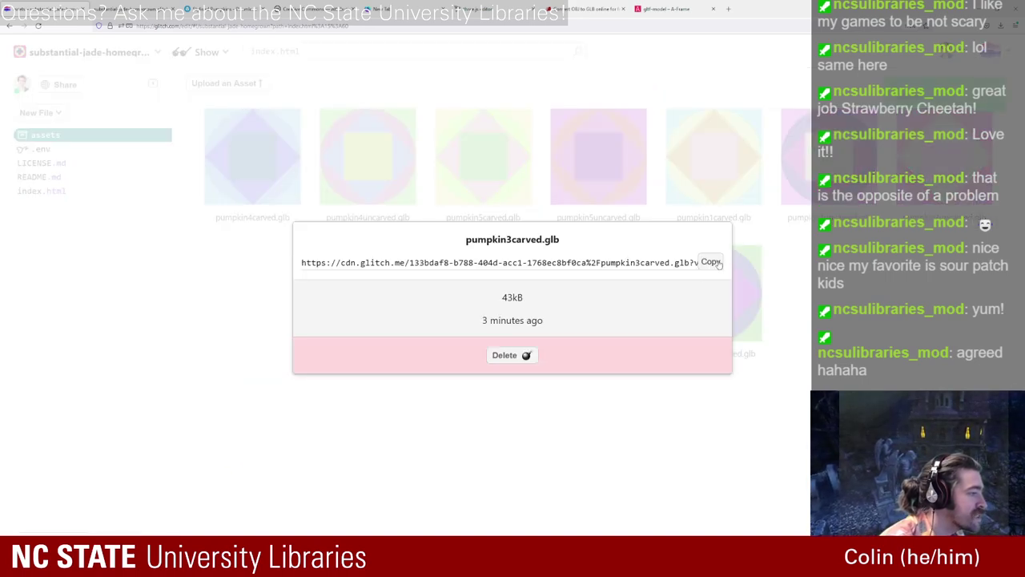
click(251, 325)
click(28, 191)
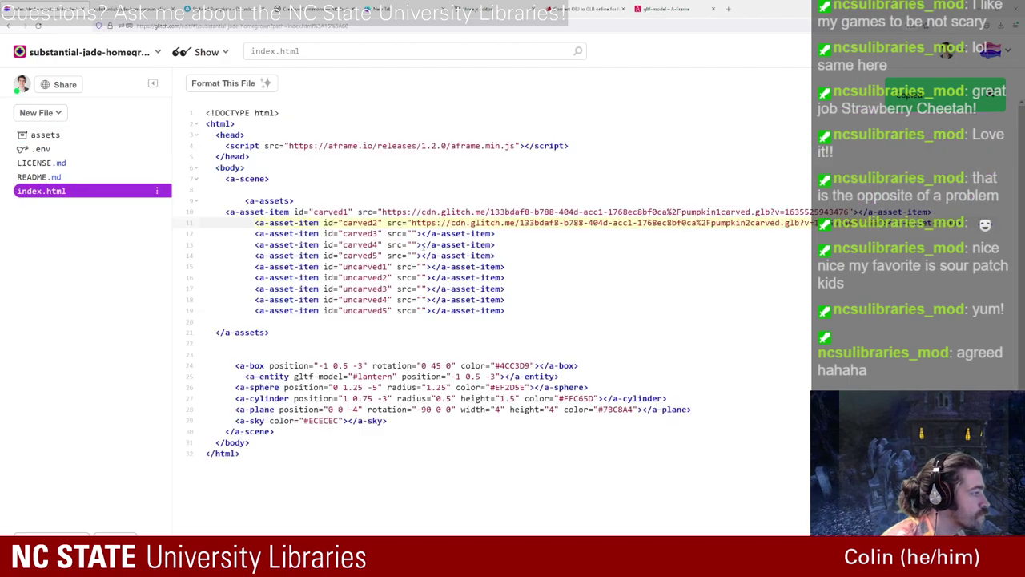
click(412, 233)
key(ctrl+v)
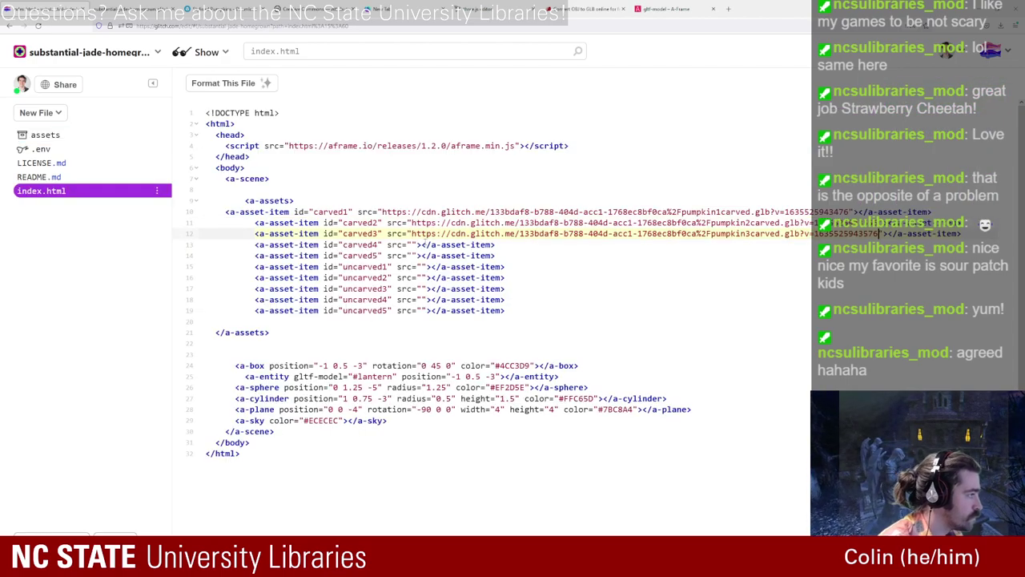
Step: Copy the URL of pumpkin4carved.glb from the project assets and paste it into the carved4 item's src in index.html
click(80, 139)
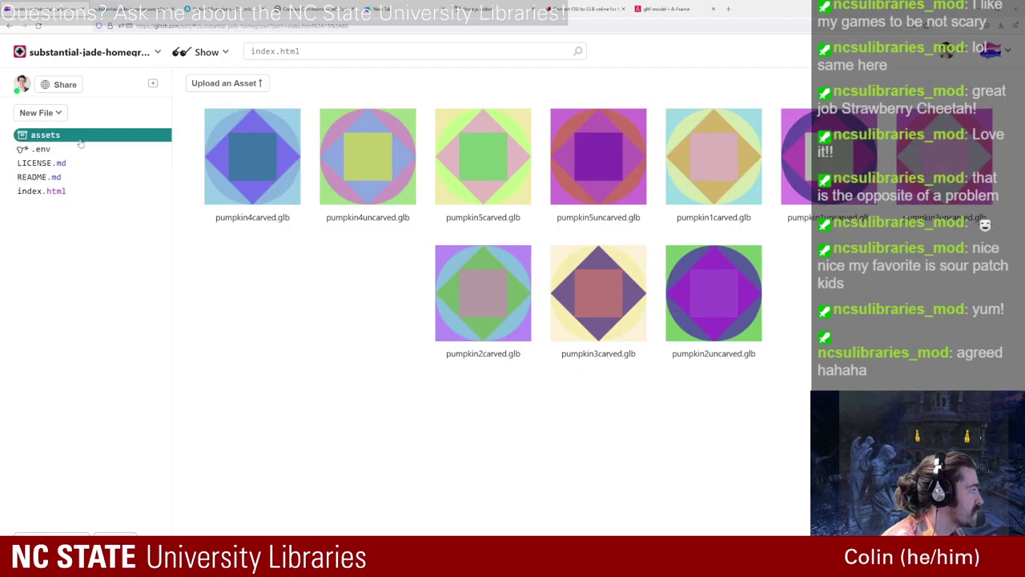
click(269, 186)
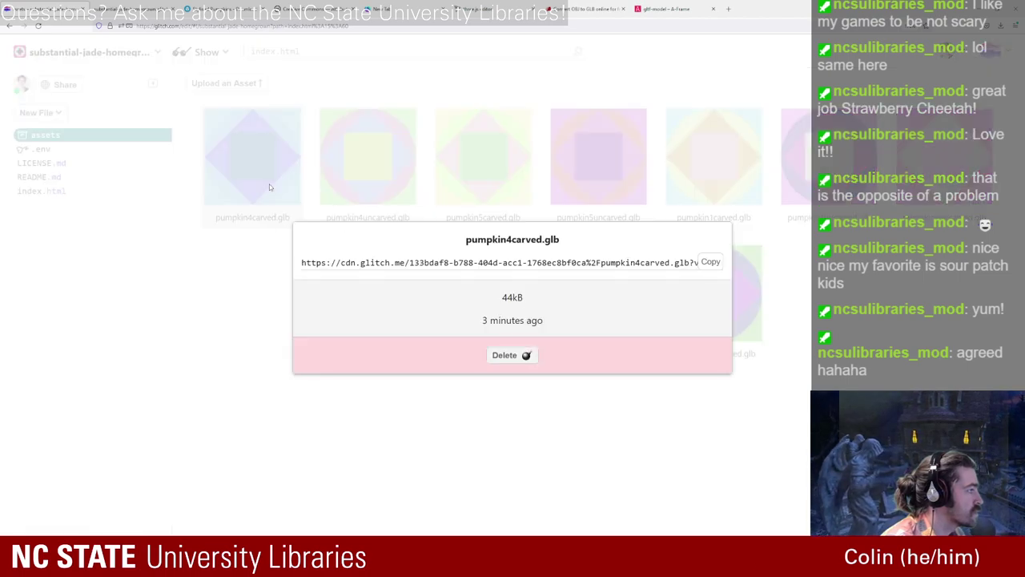
click(711, 262)
click(59, 196)
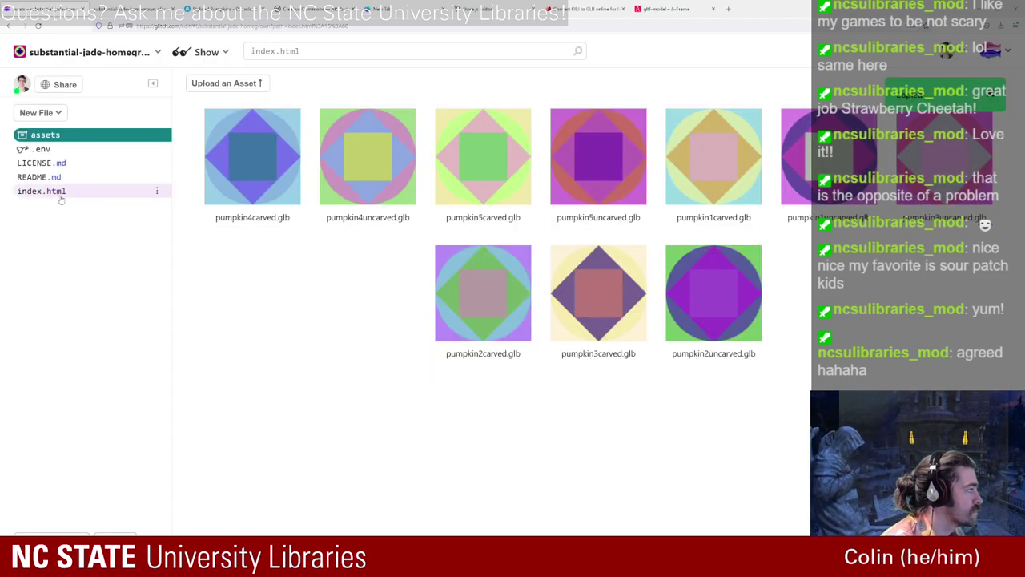
key(ctrl+v)
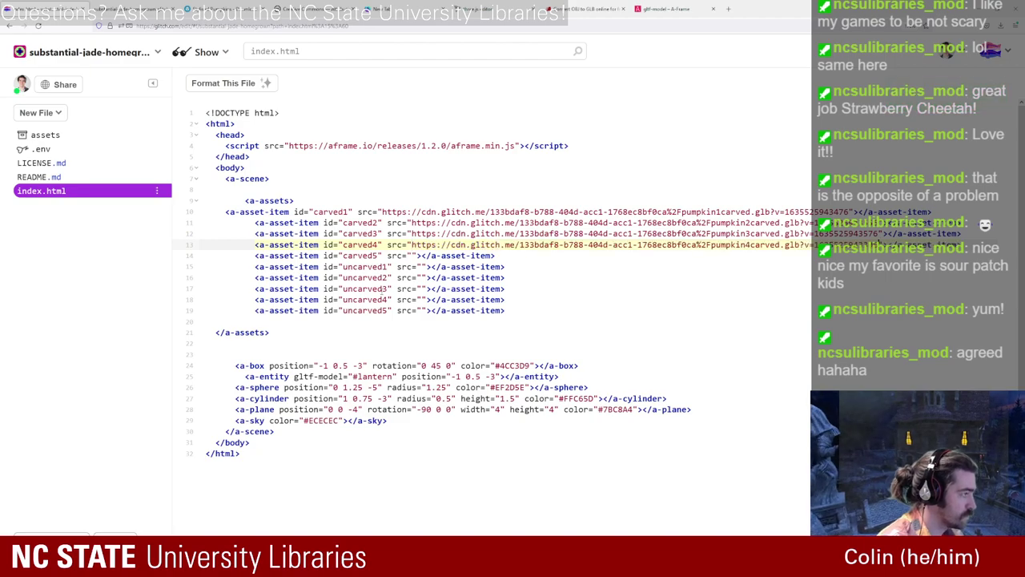
Step: Copy the URL of pumpkin5carved.glb from the project assets and paste it into the carved5 item's src in index.html
click(72, 136)
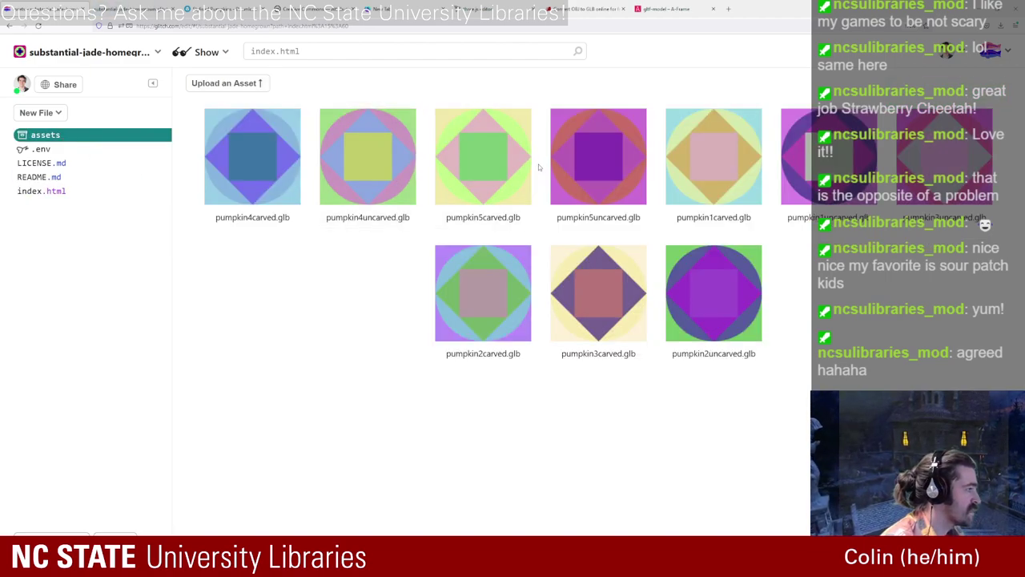
click(517, 161)
click(711, 261)
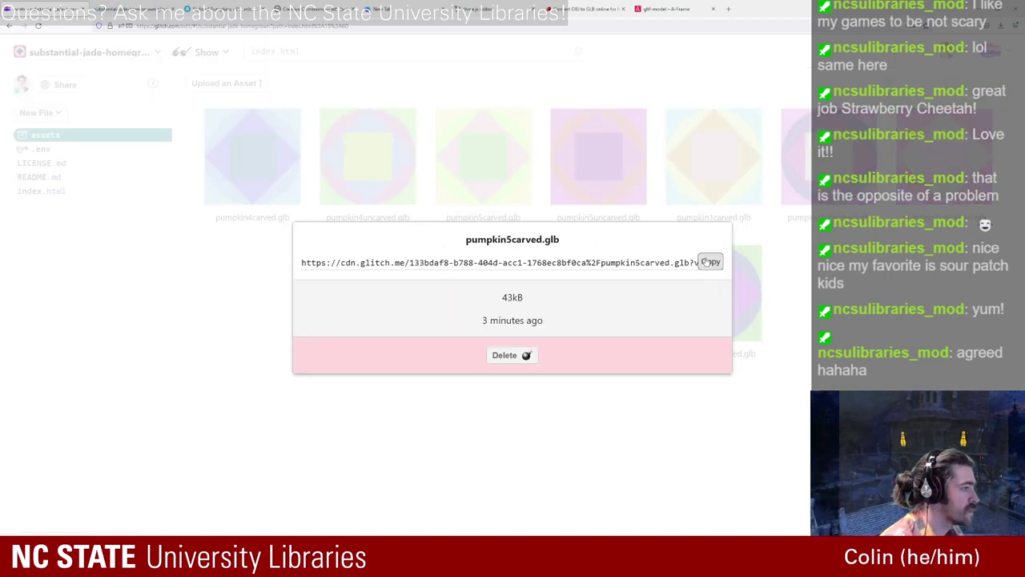
click(126, 229)
click(48, 191)
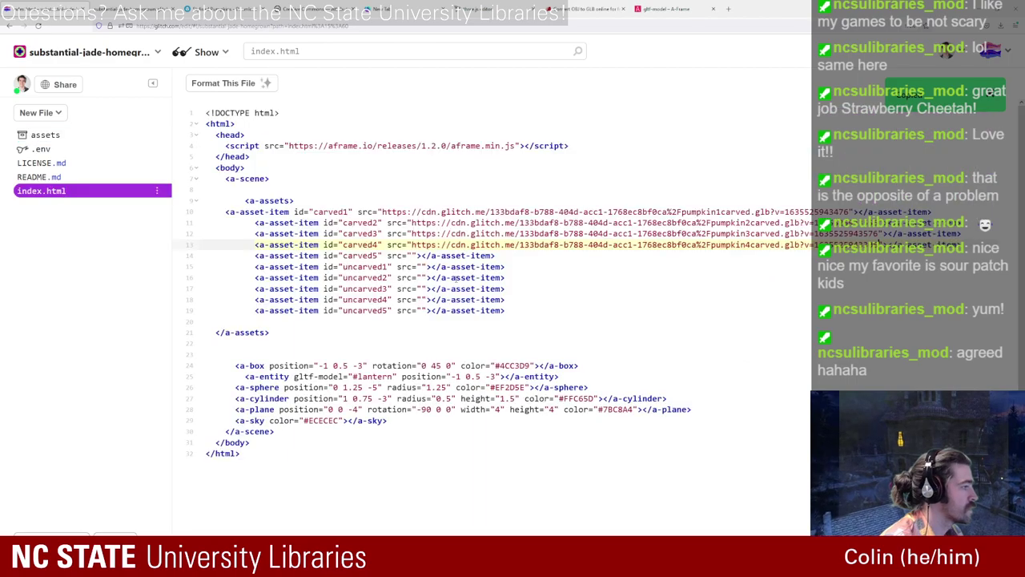
click(412, 256)
key(ctrl+v)
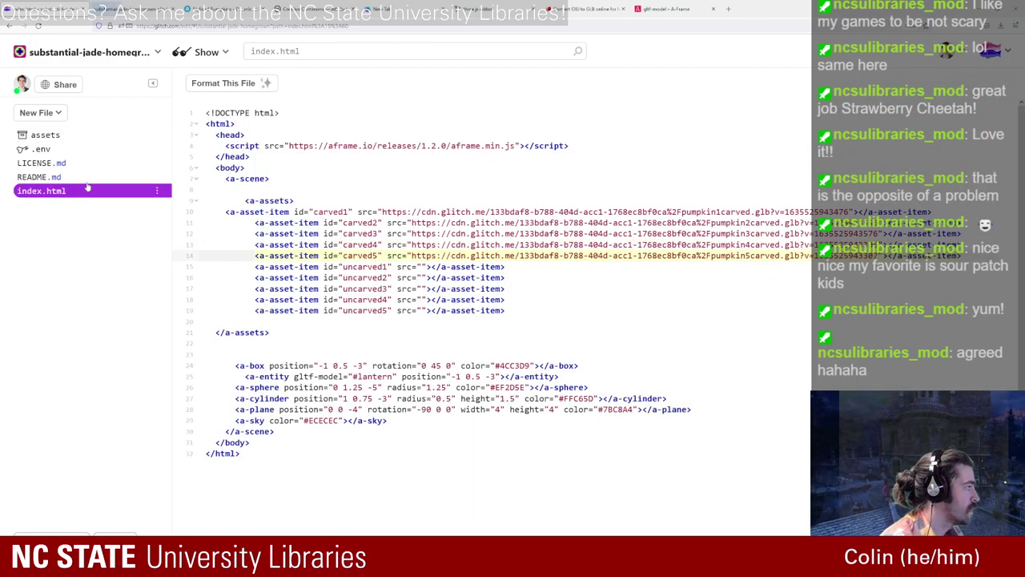
Step: Copy the URL of pumpkin1uncarved.glb from the project assets and paste it into the uncarved1 item's src in index.html
click(45, 135)
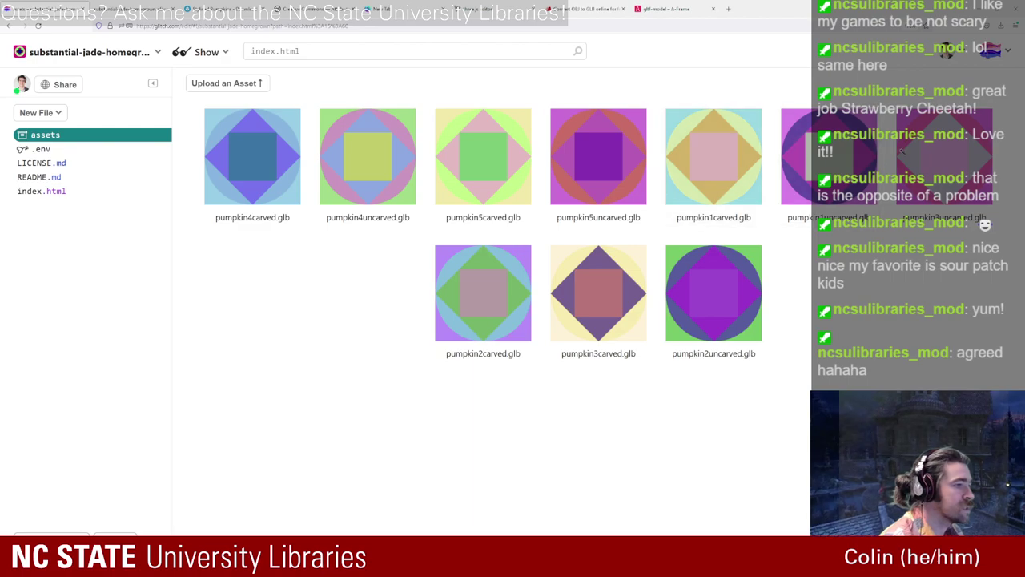
click(801, 165)
click(710, 262)
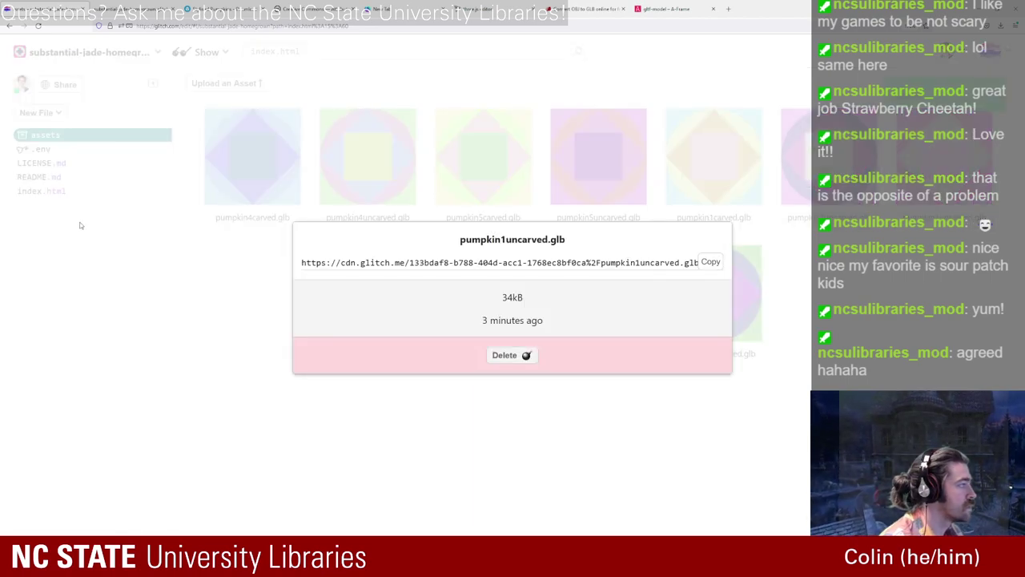
click(48, 190)
click(53, 192)
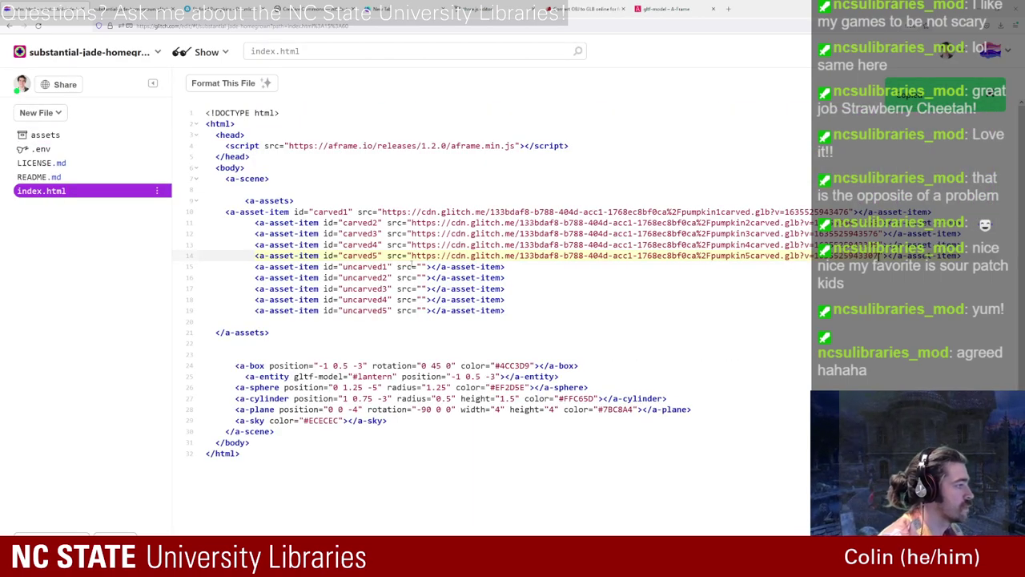
click(422, 267)
key(ctrl+v)
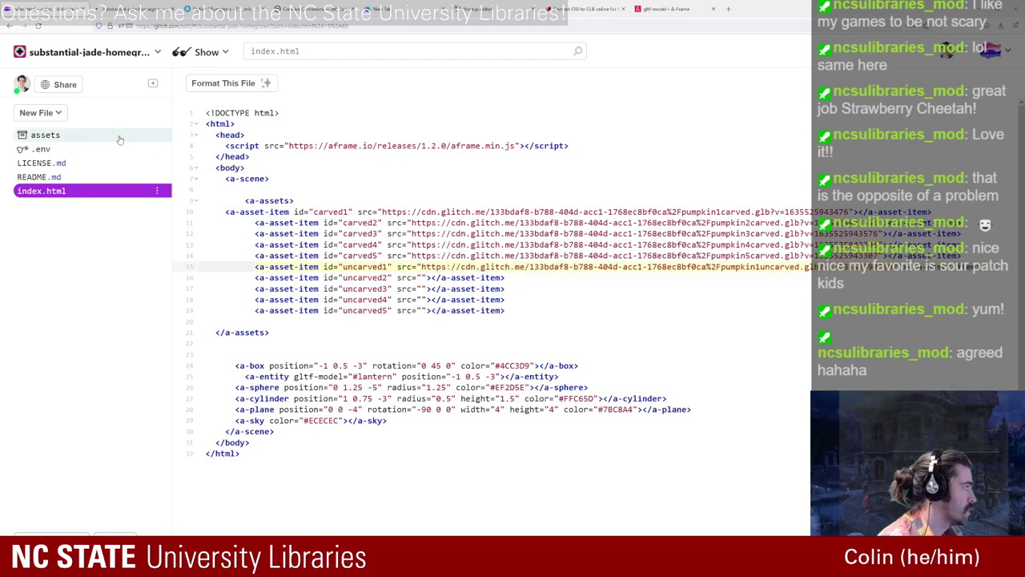
Step: Copy the URL of pumpkin2uncarved.glb from the project assets and paste it into the uncarved2 item's src in index.html
click(44, 134)
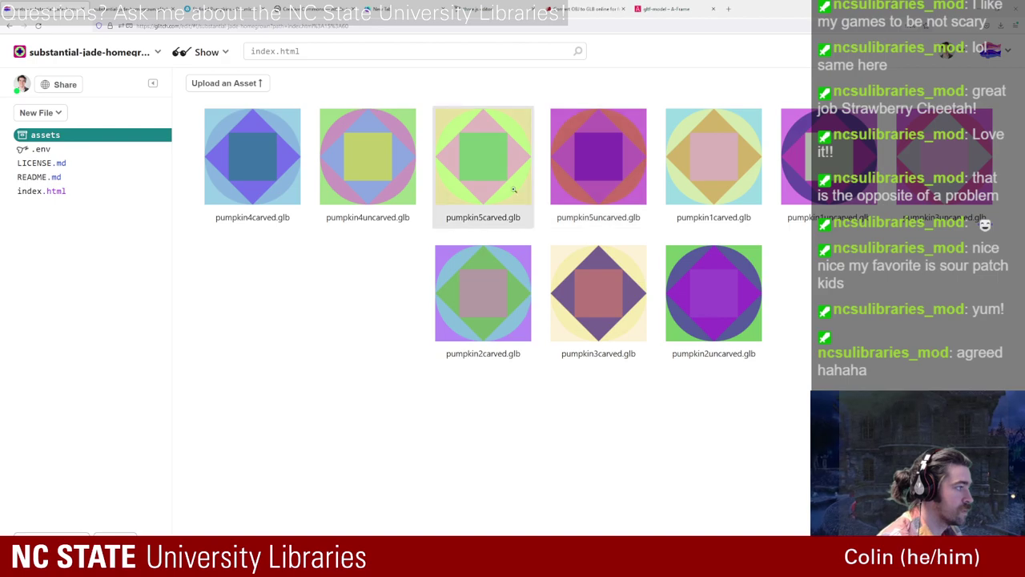
click(676, 272)
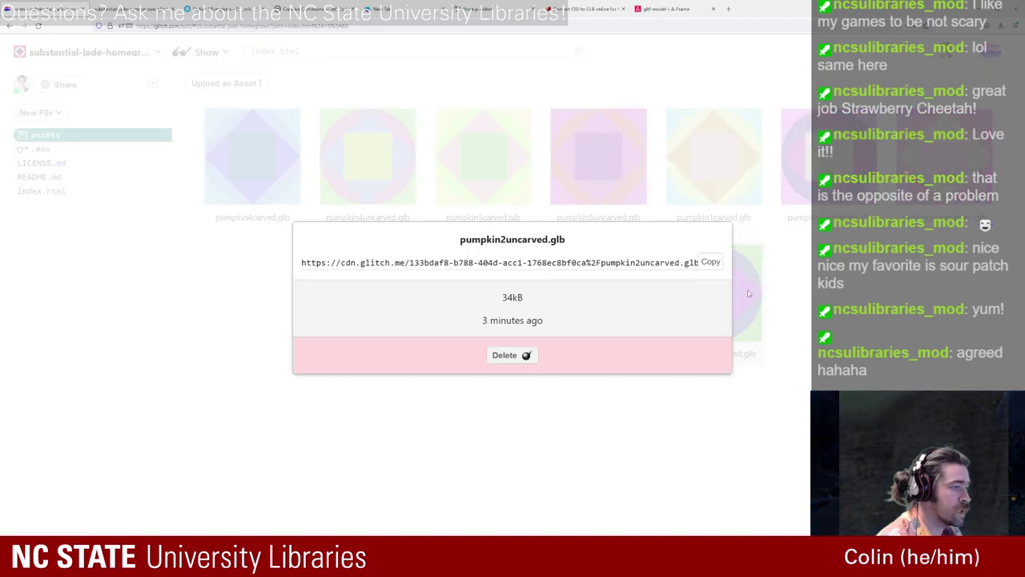
click(710, 262)
click(137, 280)
click(38, 195)
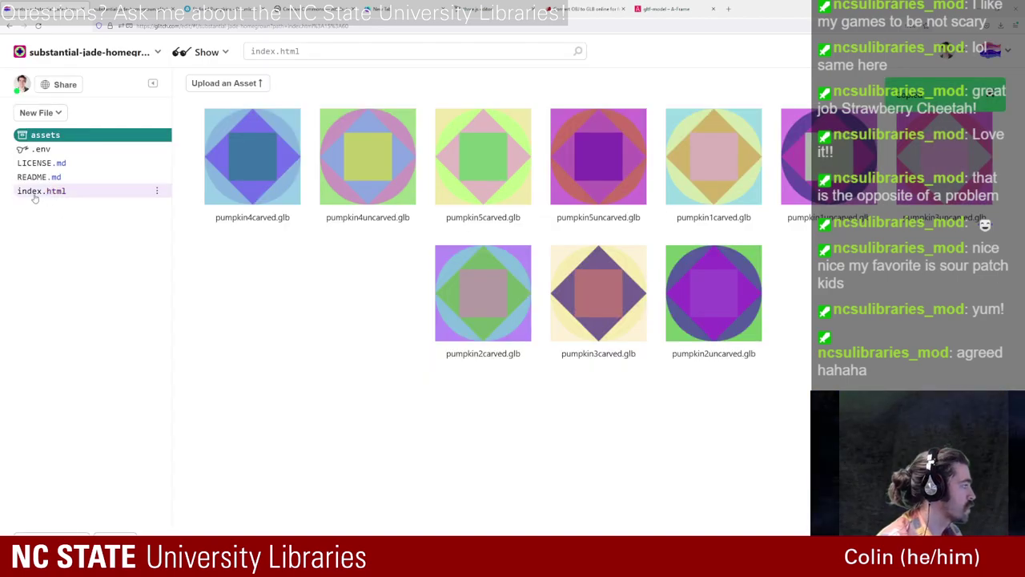
click(422, 277)
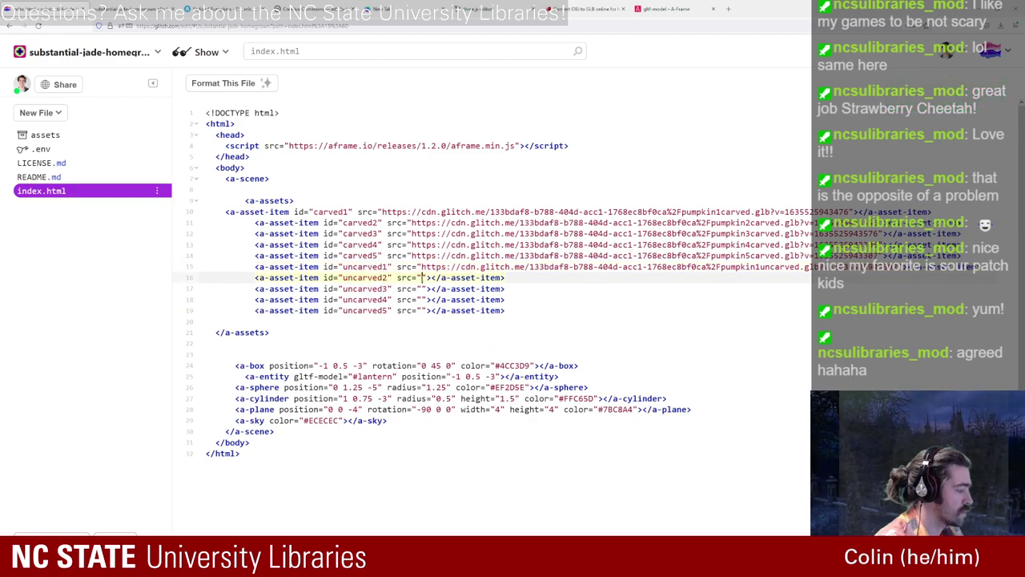
key(ctrl+v)
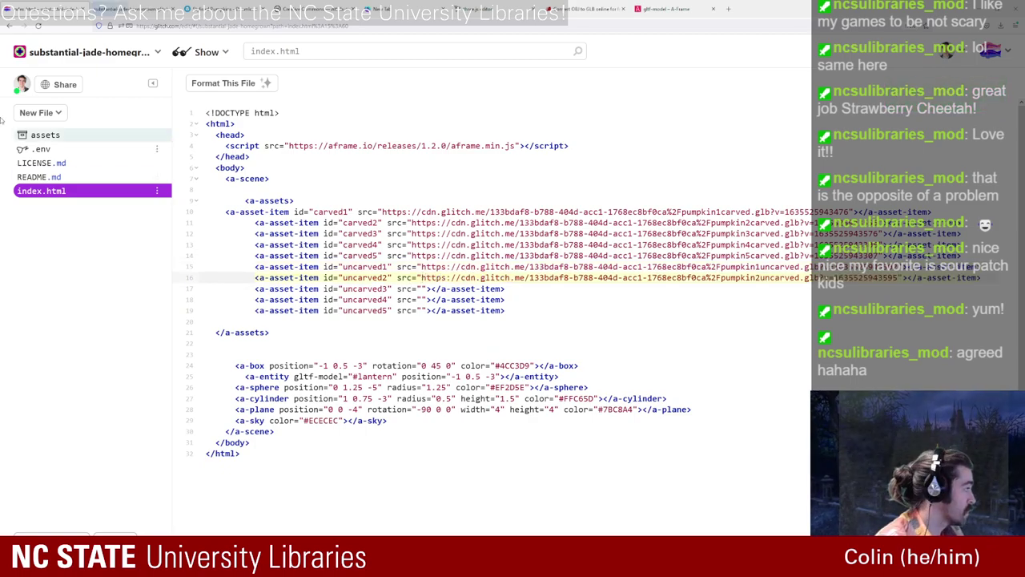
Step: Copy the URL of pumpkin3uncarved.glb from the project assets and paste it into the uncarved3 item's src in index.html
click(45, 135)
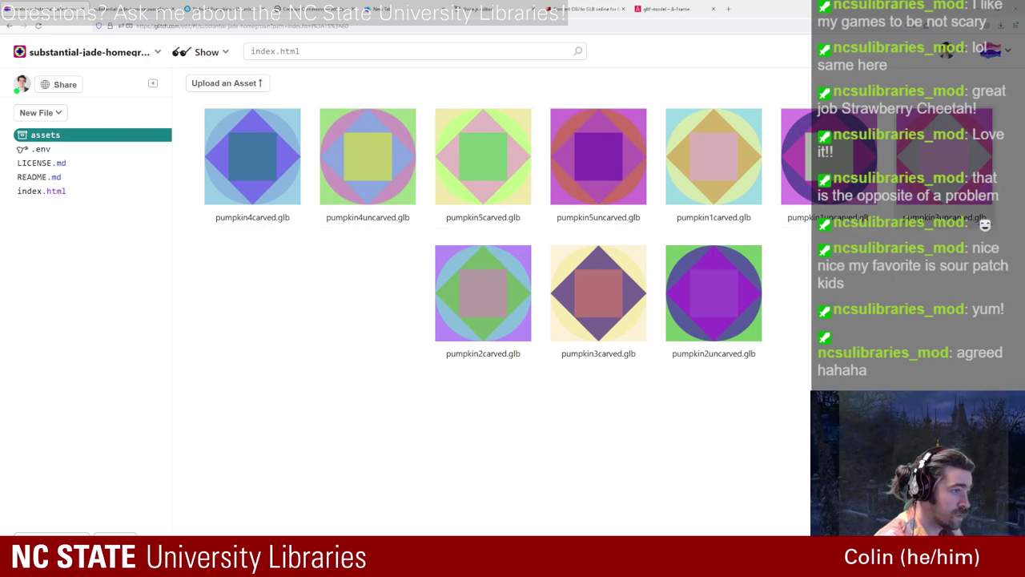
click(944, 160)
click(709, 265)
click(201, 316)
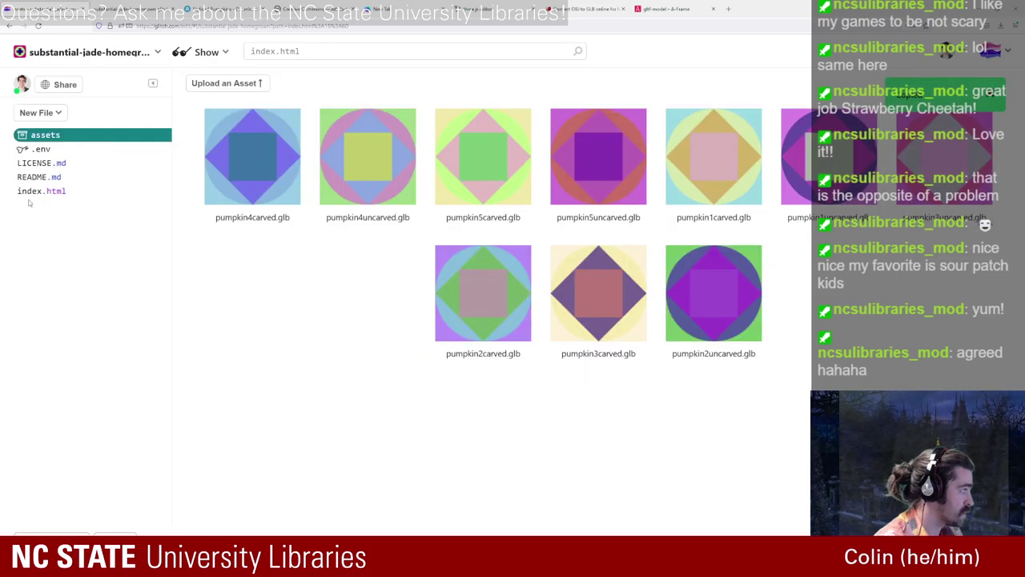
click(31, 195)
click(422, 288)
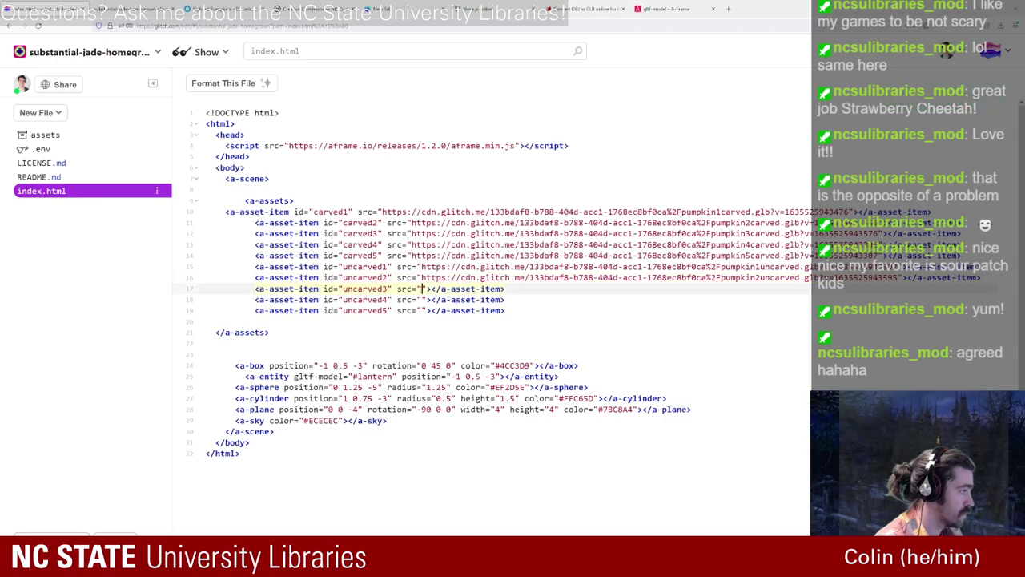
key(ctrl+v)
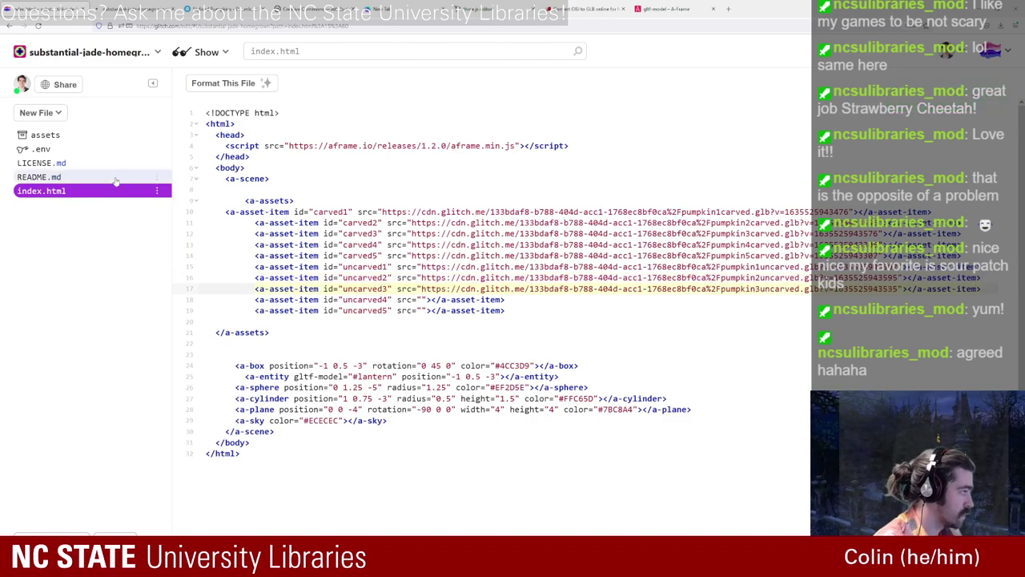
Step: Copy the URL of pumpkin4uncarved.glb from the project assets and paste it into the uncarved4 item's src in index.html
click(64, 136)
click(367, 156)
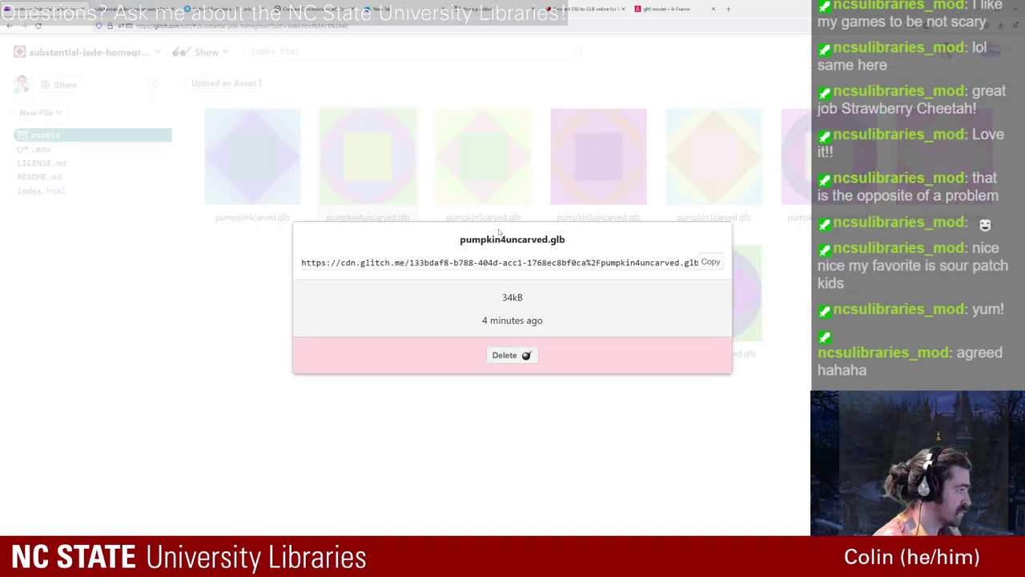
click(41, 191)
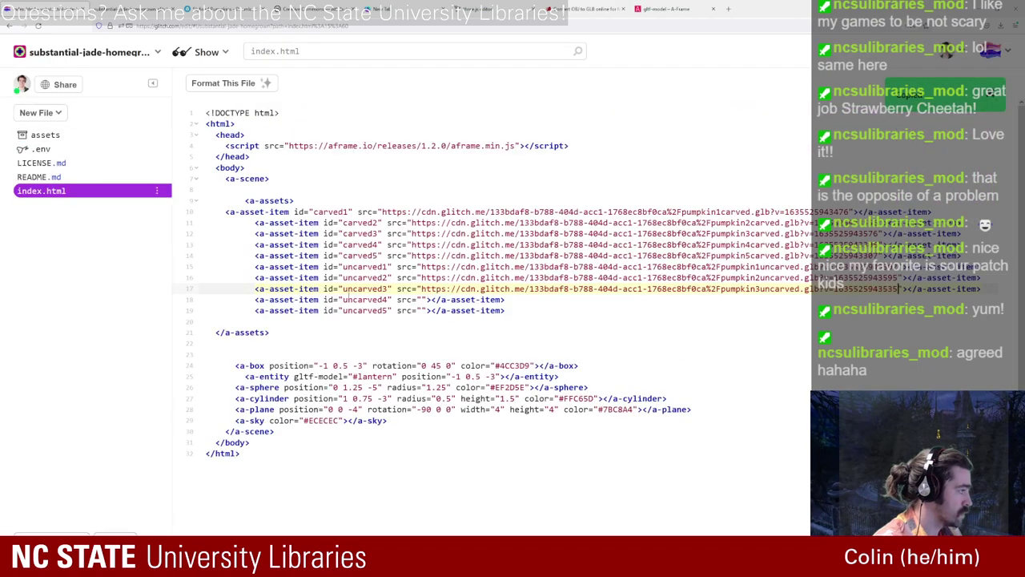
click(423, 300)
key(ctrl+v)
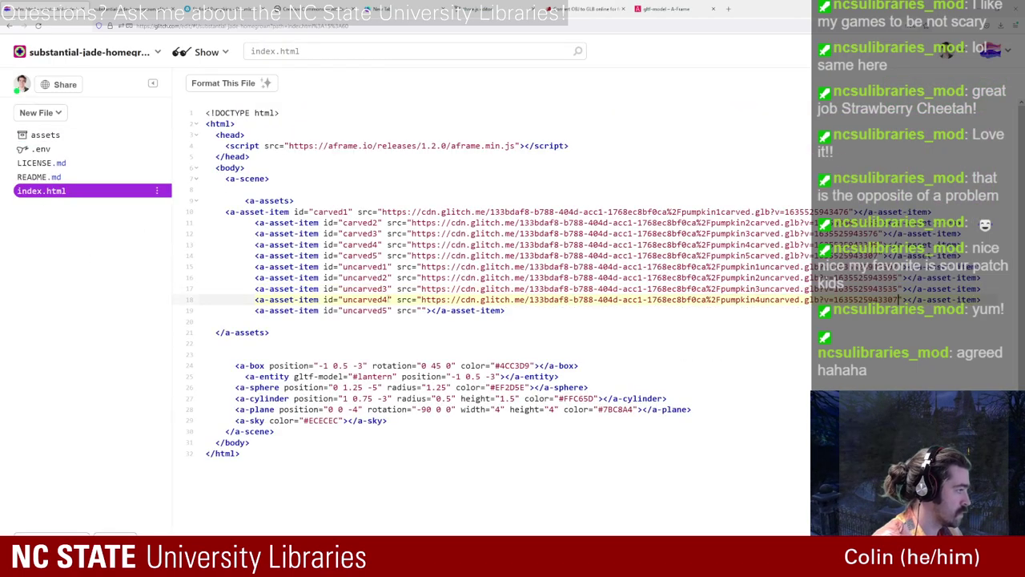
Step: Copy the URL of pumpkin5uncarved.glb from the project assets and paste it into the uncarved5 item's src in index.html
click(45, 135)
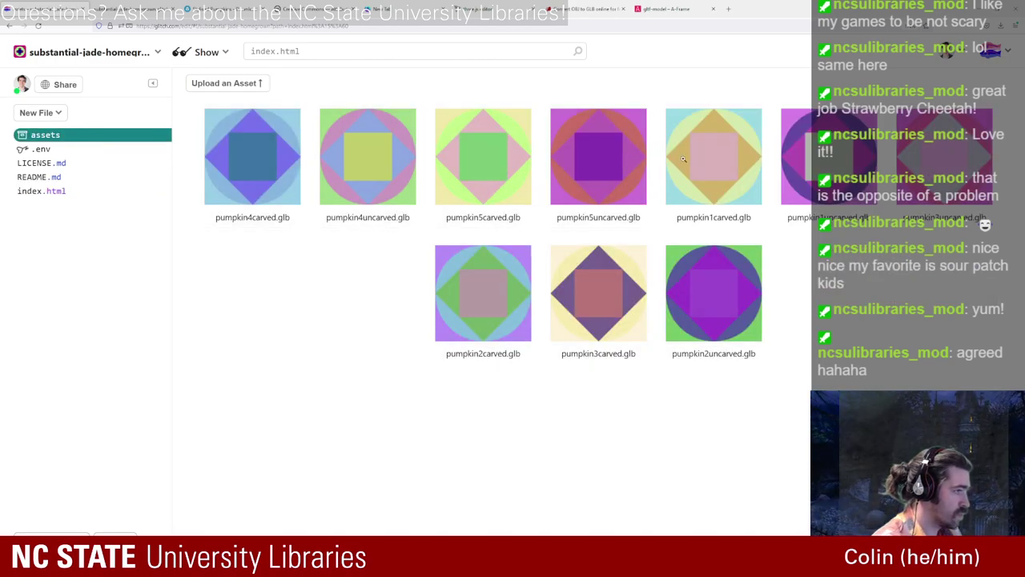
click(600, 156)
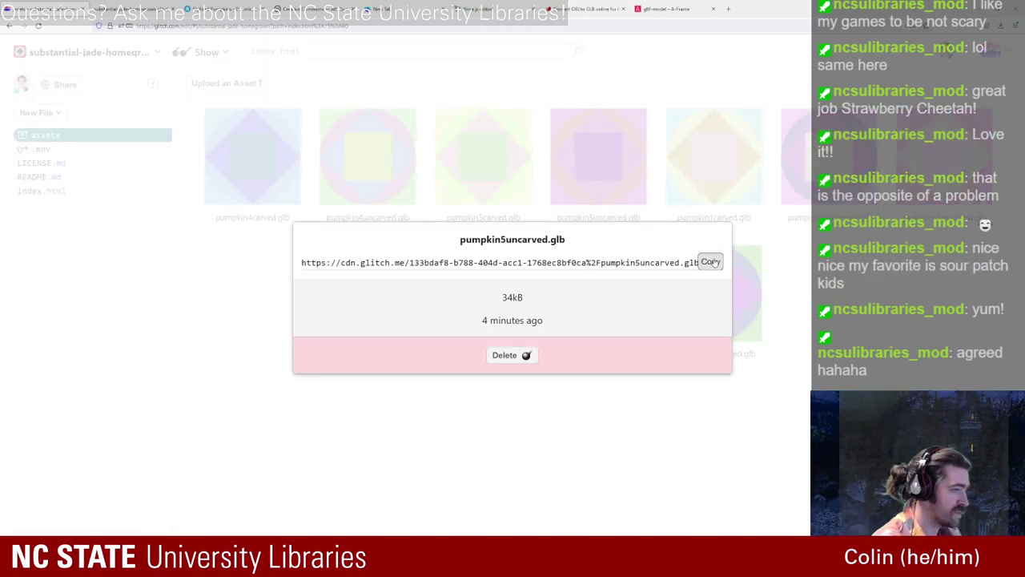
click(154, 324)
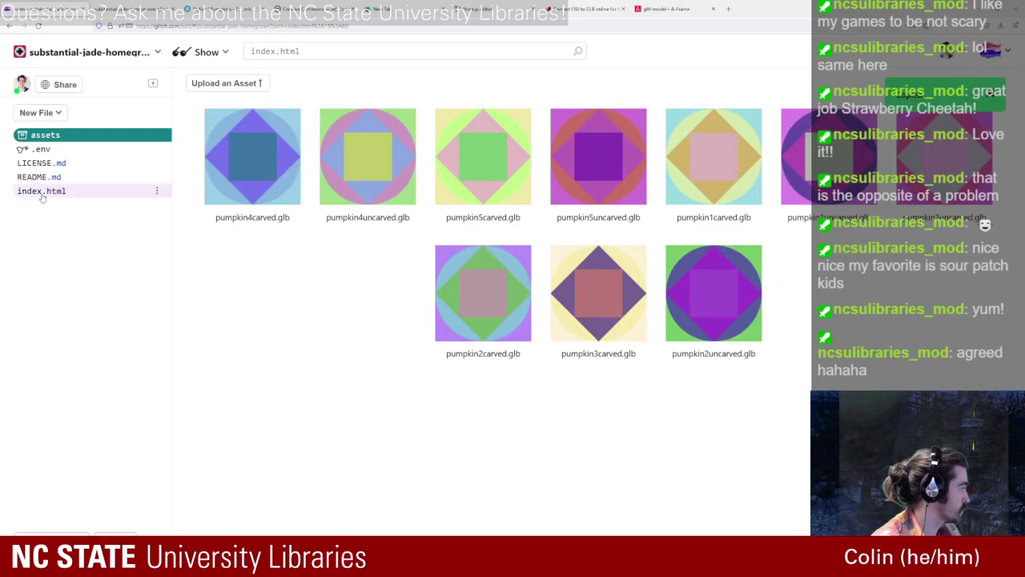
click(42, 191)
click(422, 310)
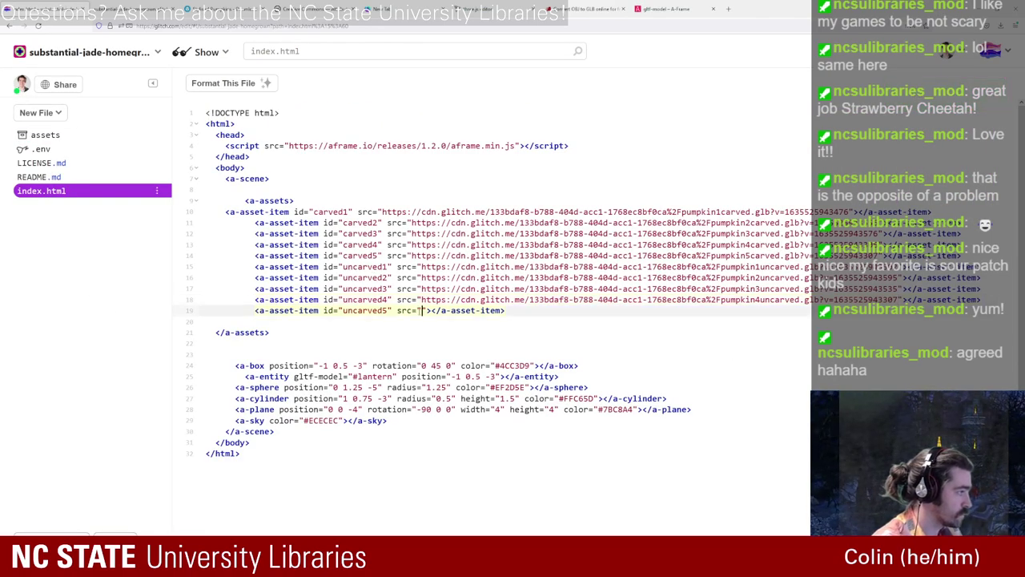
key(ctrl+v)
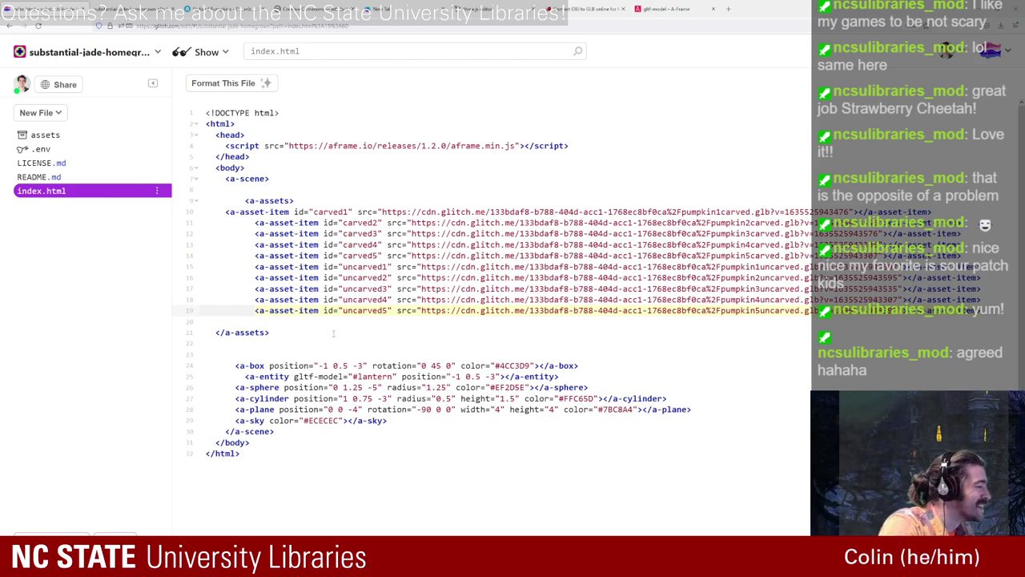
Step: Copy the id carved1 from the first asset item and replace lantern with it in the a-entity's gltf-model reference
drag(349, 211, 312, 211)
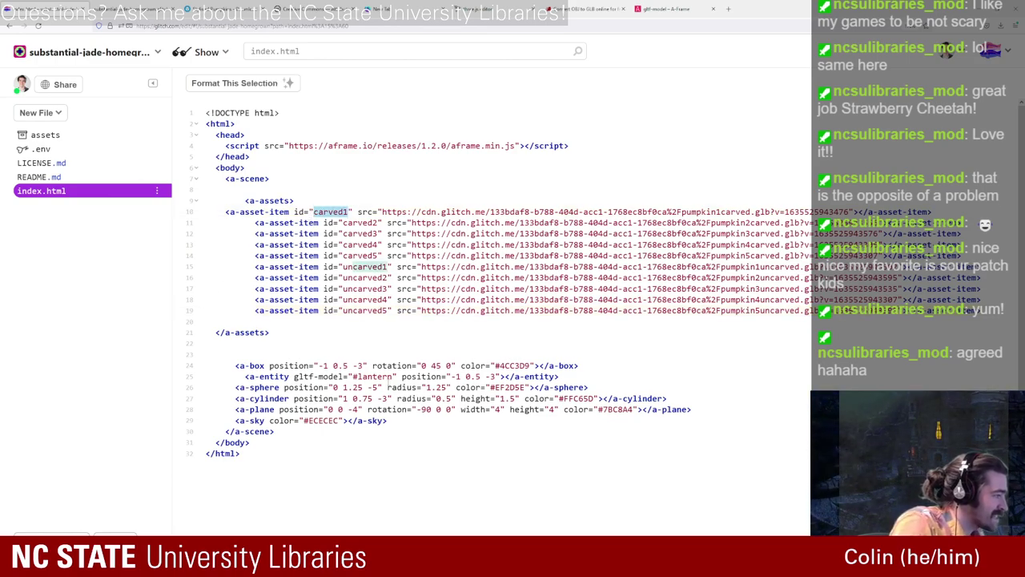
drag(392, 376, 356, 375)
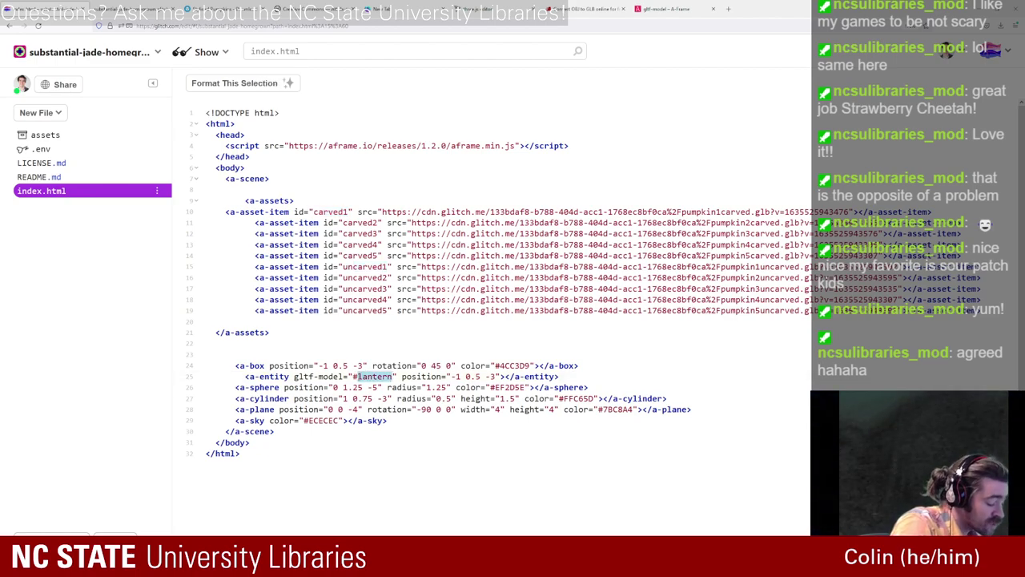
key(ctrl+v)
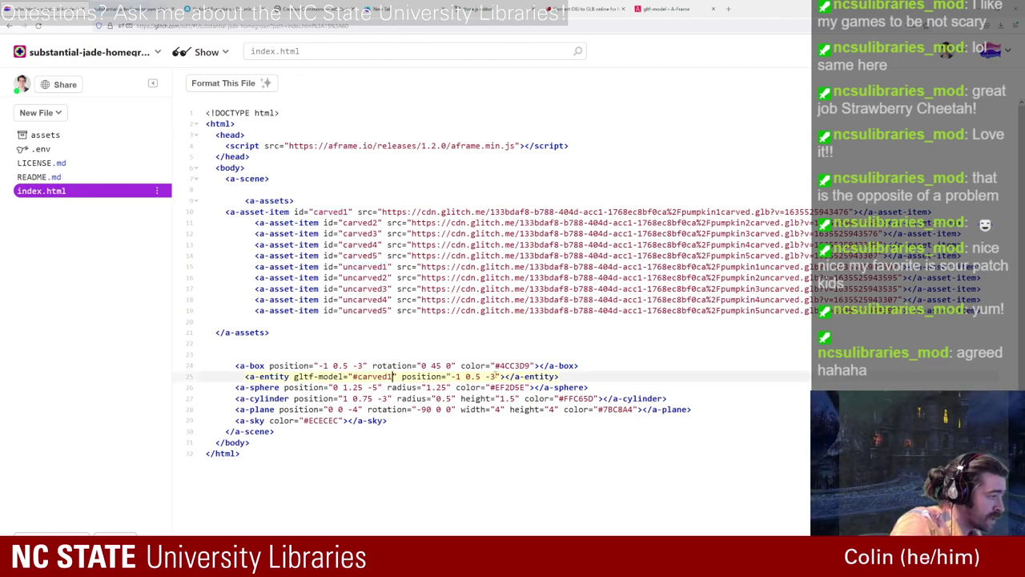
Step: Select the coordinates in the a-entity's position attribute for editing
drag(497, 376, 452, 377)
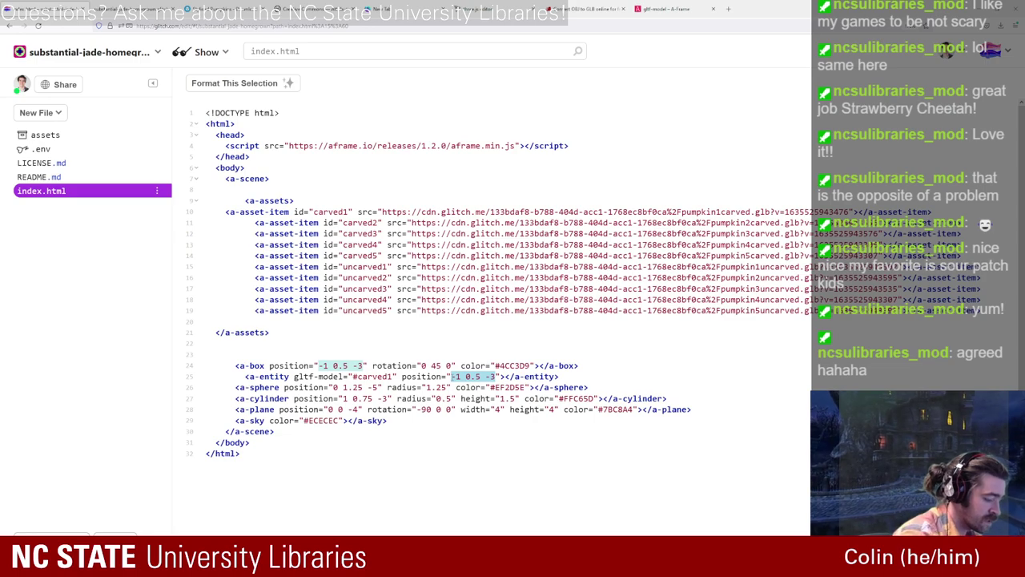
Step: Set the position of the #carved1 entity to 0 0 0 and reload the scene preview
text(0 0 0)
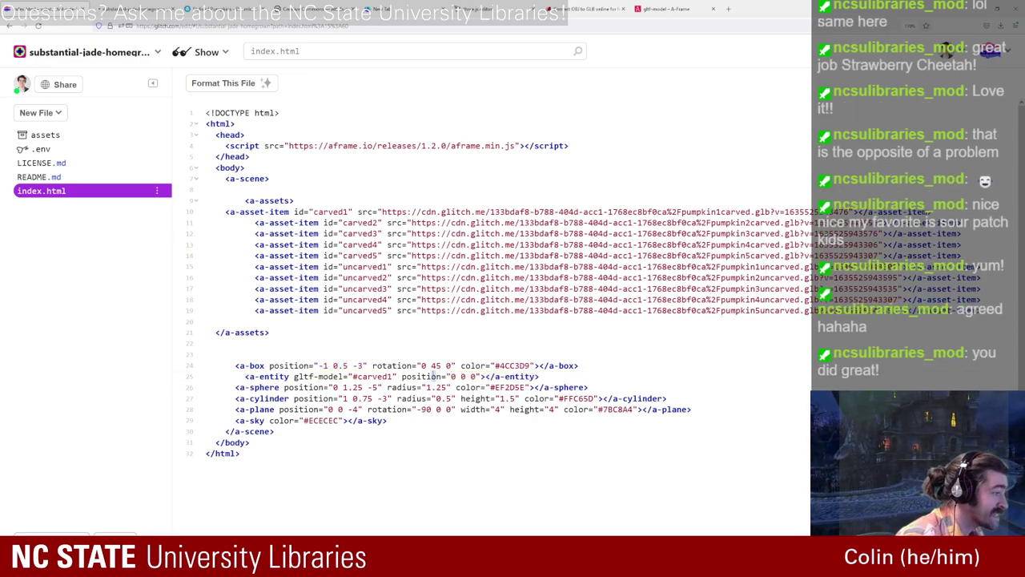
drag(434, 375, 435, 375)
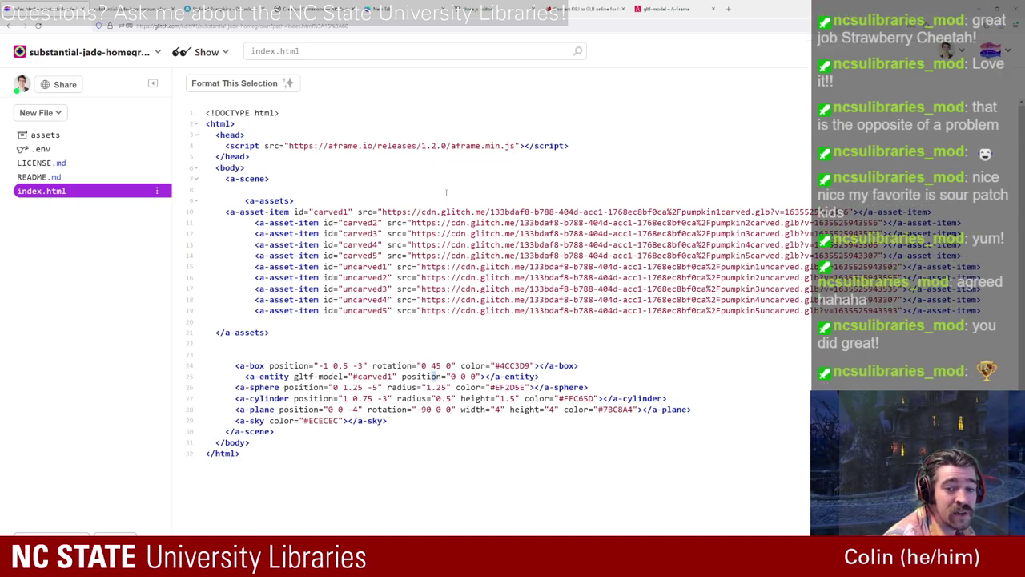
click(127, 7)
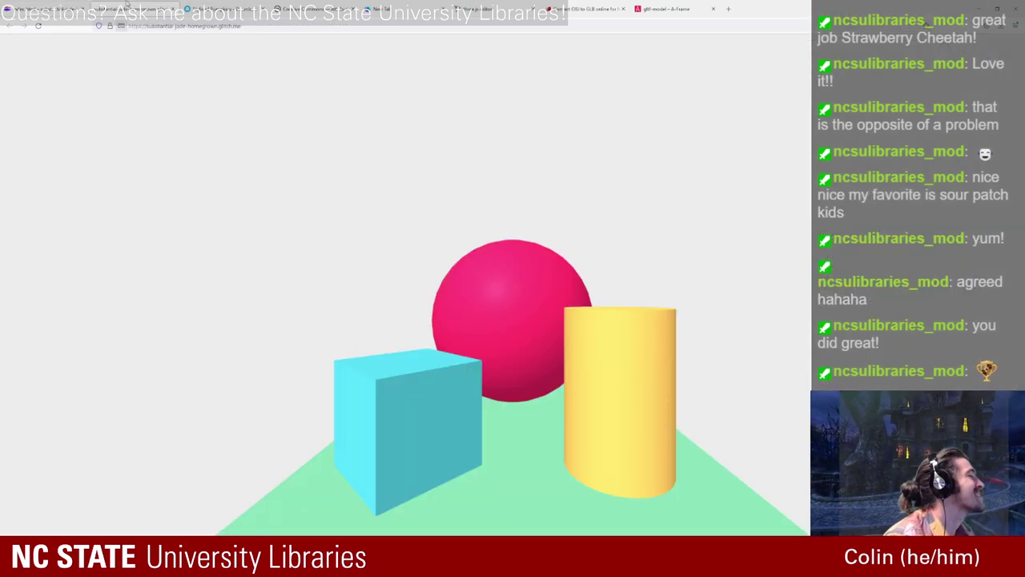
click(39, 27)
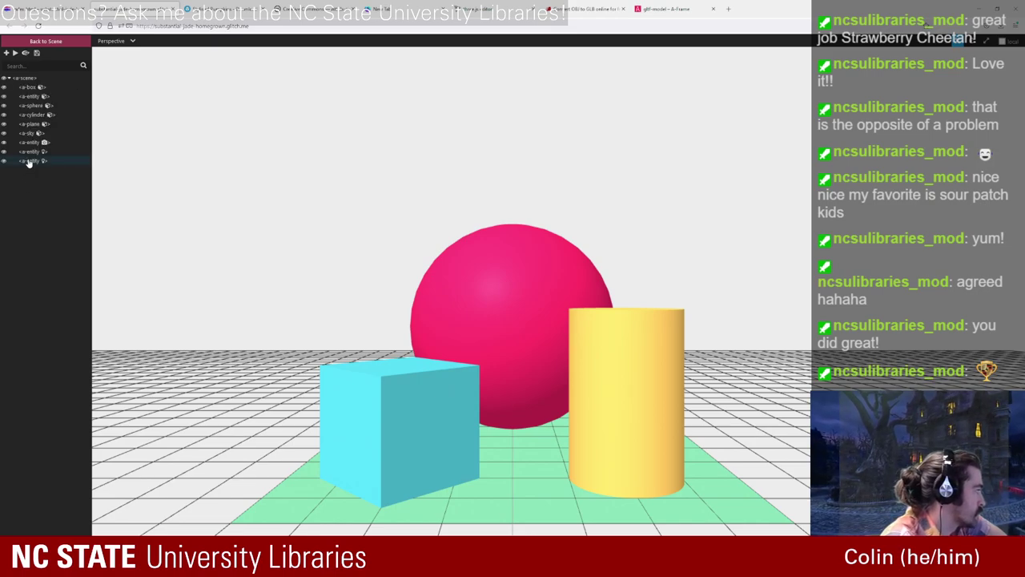
Step: Focus on the carved pumpkin entity in the scene inspector and examine its face and its placement relative to the other shapes
click(32, 97)
scroll(537, 316, down, 2)
scroll(538, 315, down, 1)
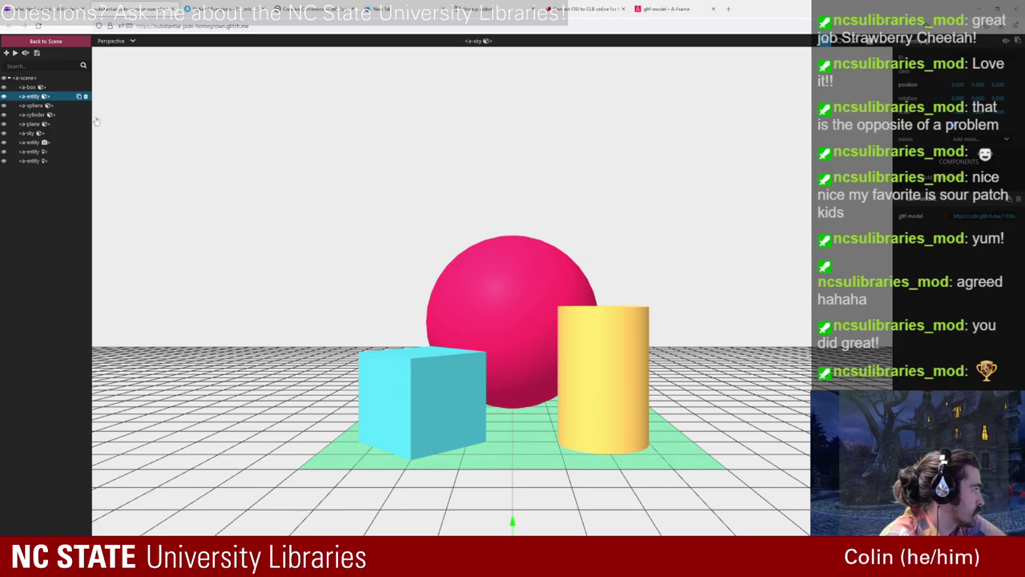
double_click(32, 97)
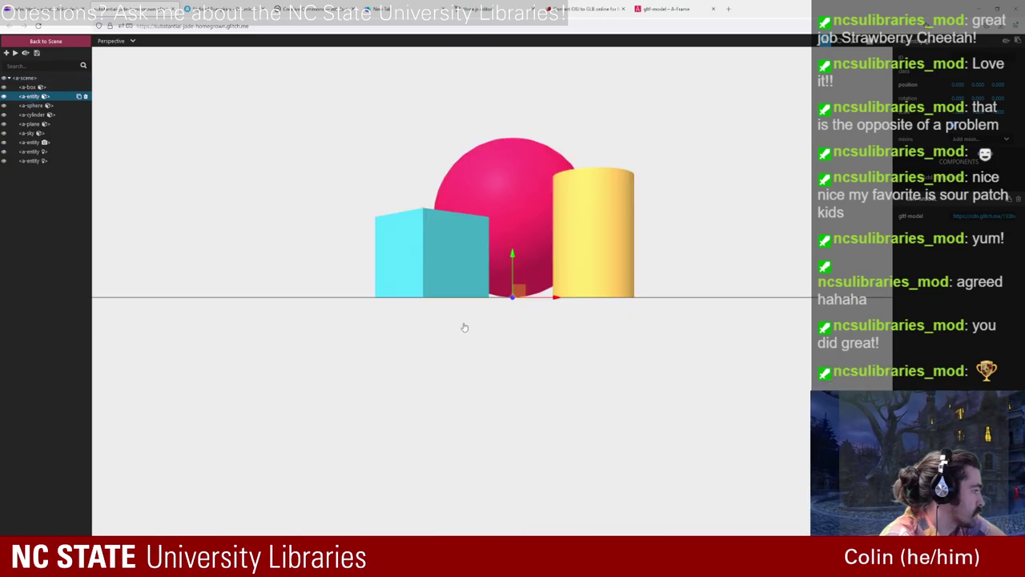
scroll(461, 321, up, 2)
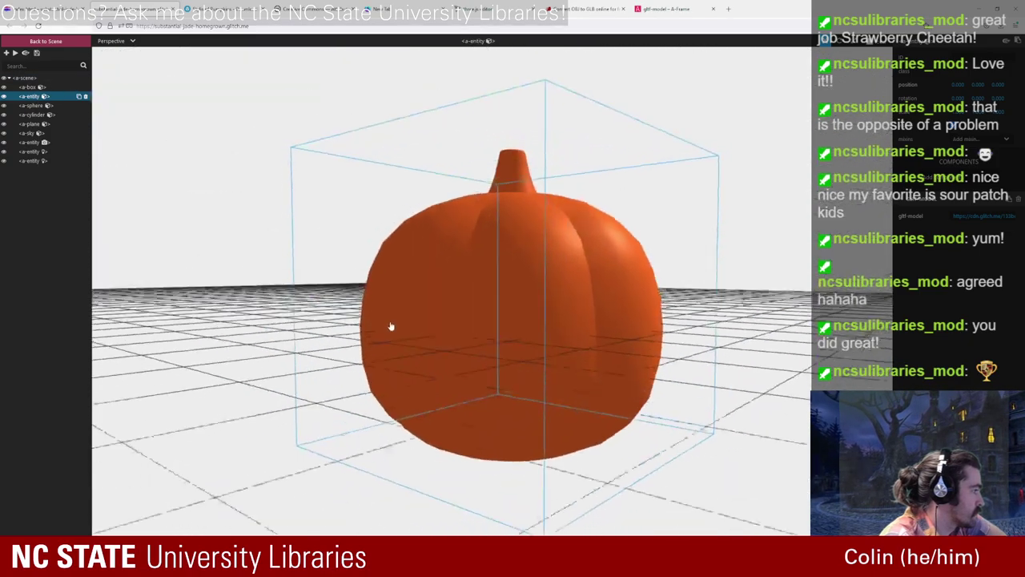
drag(344, 334, 158, 320)
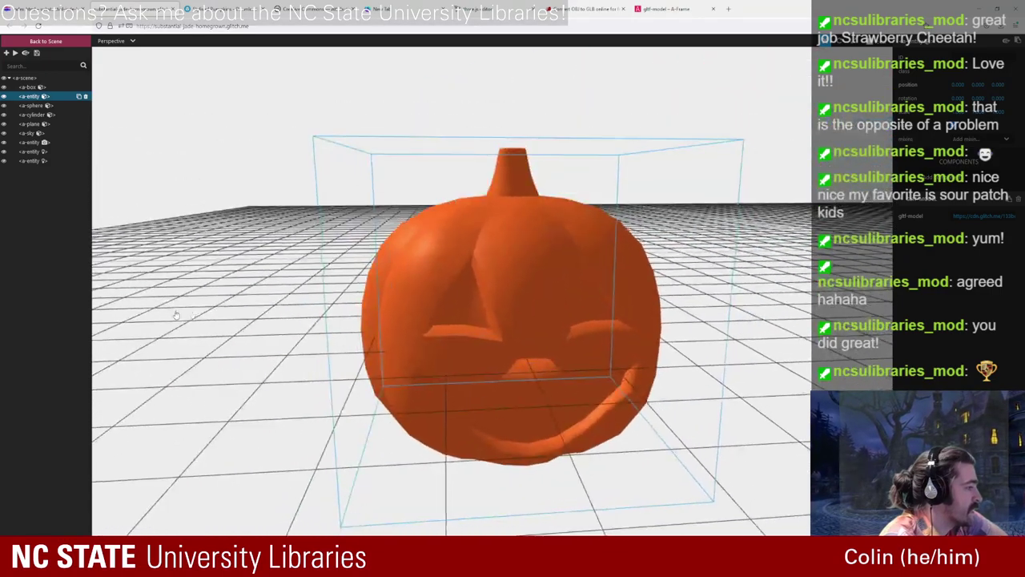
scroll(303, 306, down, 2)
scroll(303, 306, down, 8)
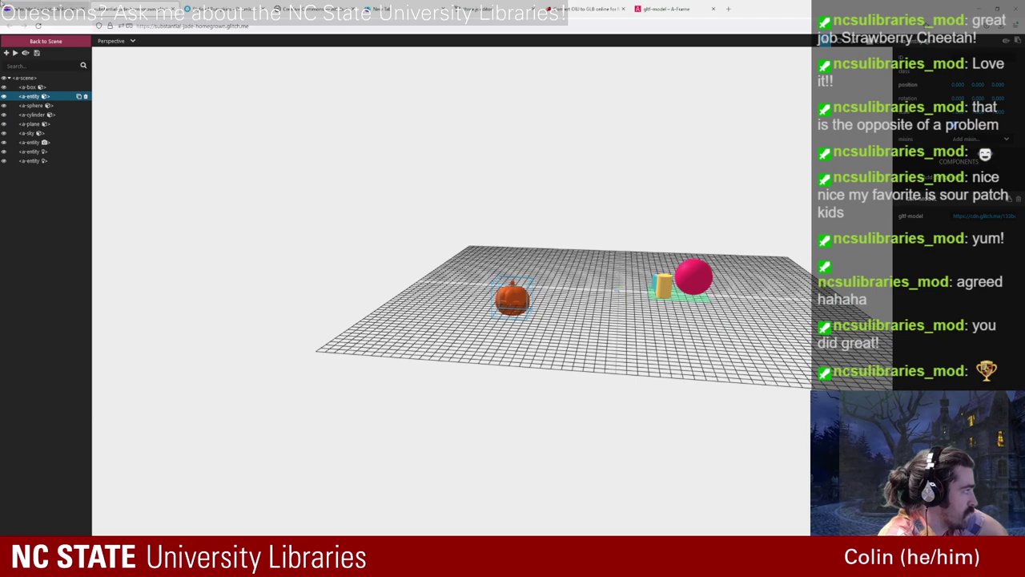
Step: Look around the live scene to check where the pumpkin stands from the viewer's position, and return to the inspector
click(38, 41)
drag(675, 271, 55, 295)
drag(590, 314, 521, 311)
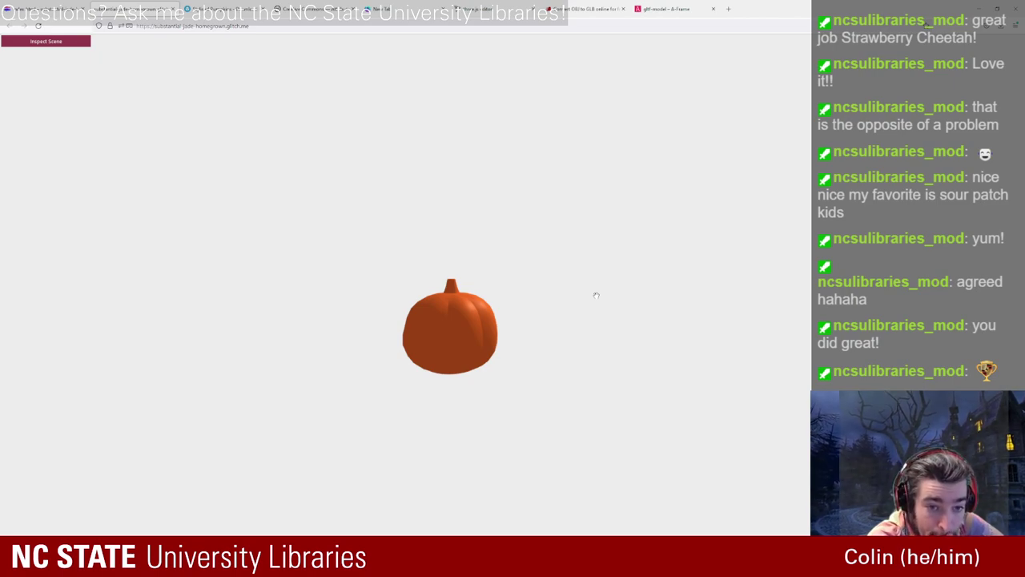
click(29, 42)
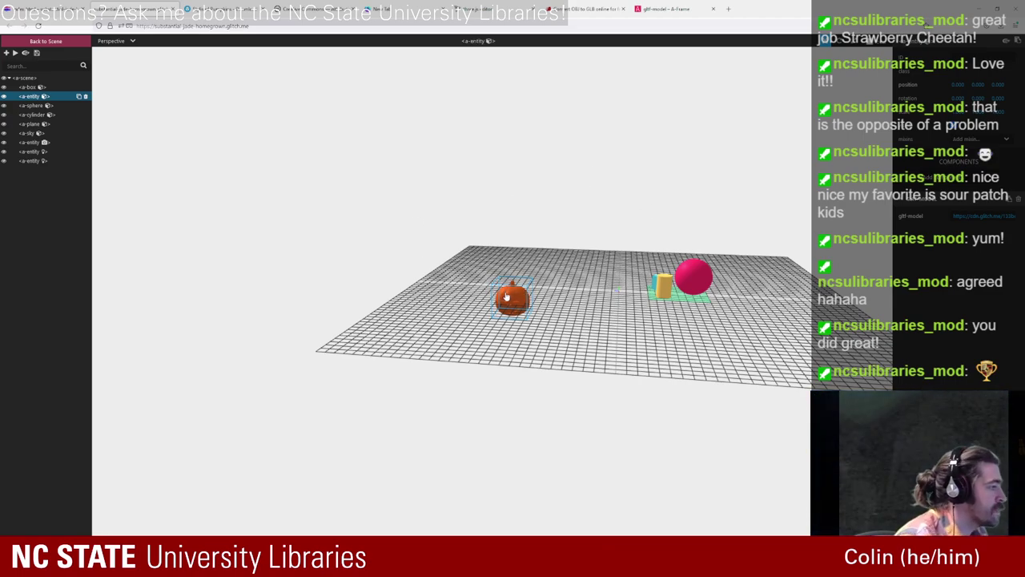
Step: Select the pumpkin entity and move it along the Z and X axes until it sits beside the box and cylinder
drag(403, 371, 415, 420)
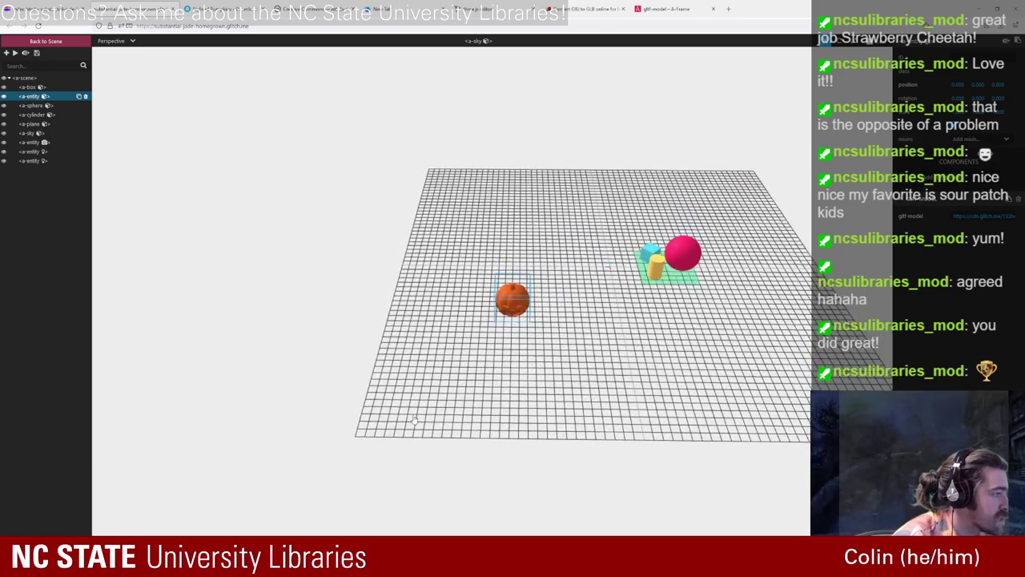
click(31, 96)
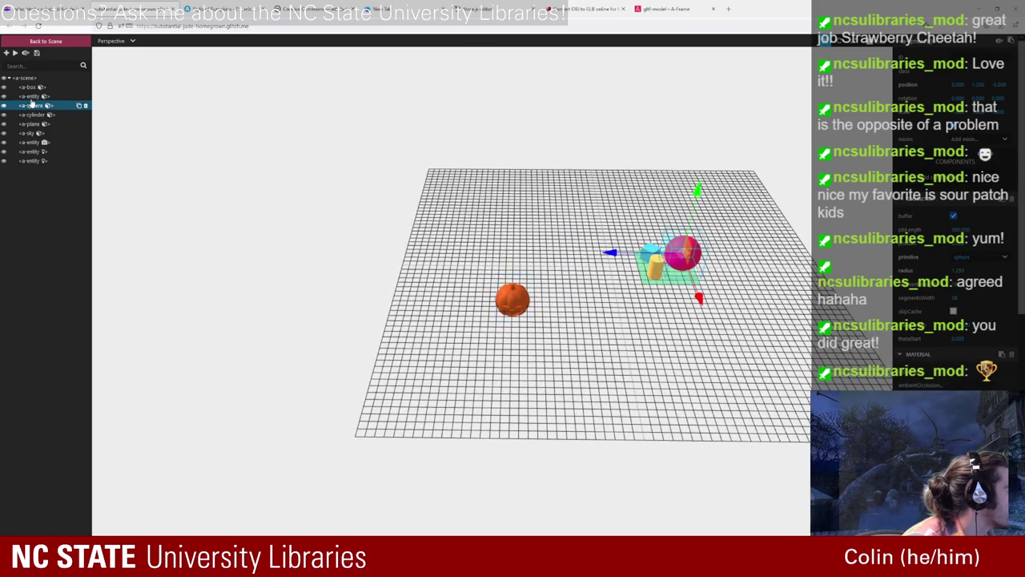
drag(548, 270, 580, 277)
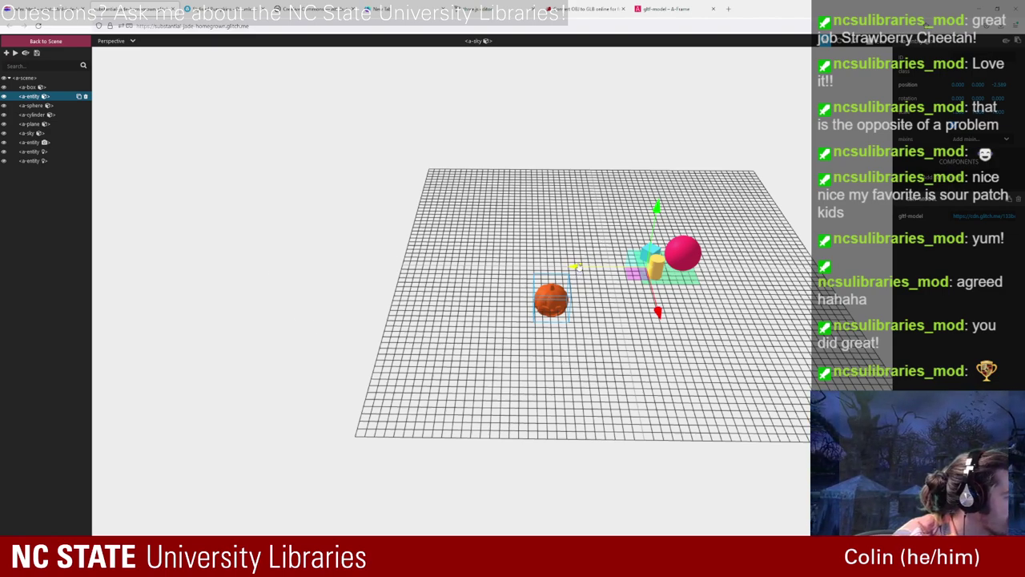
drag(577, 267, 658, 268)
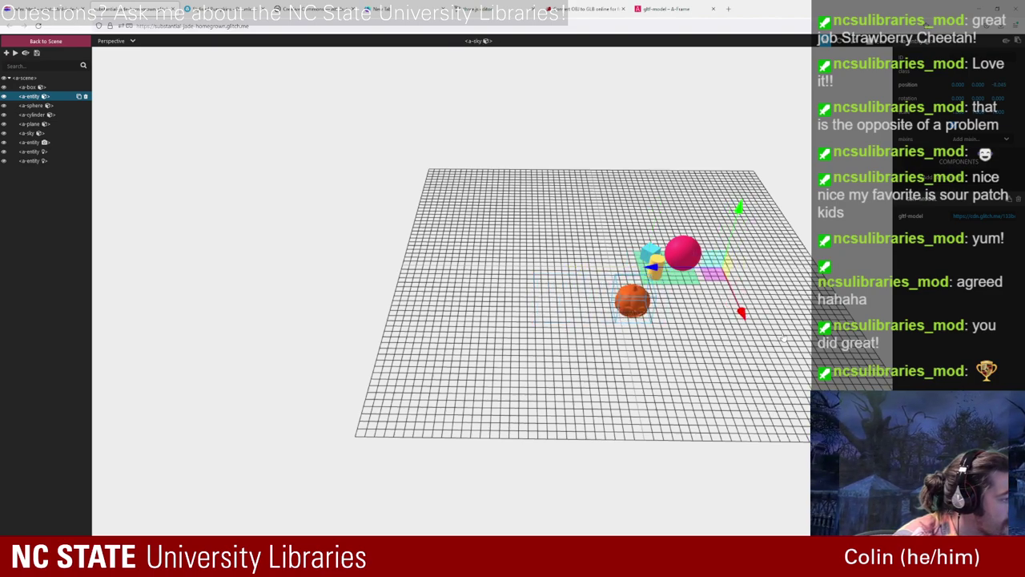
drag(756, 324, 738, 291)
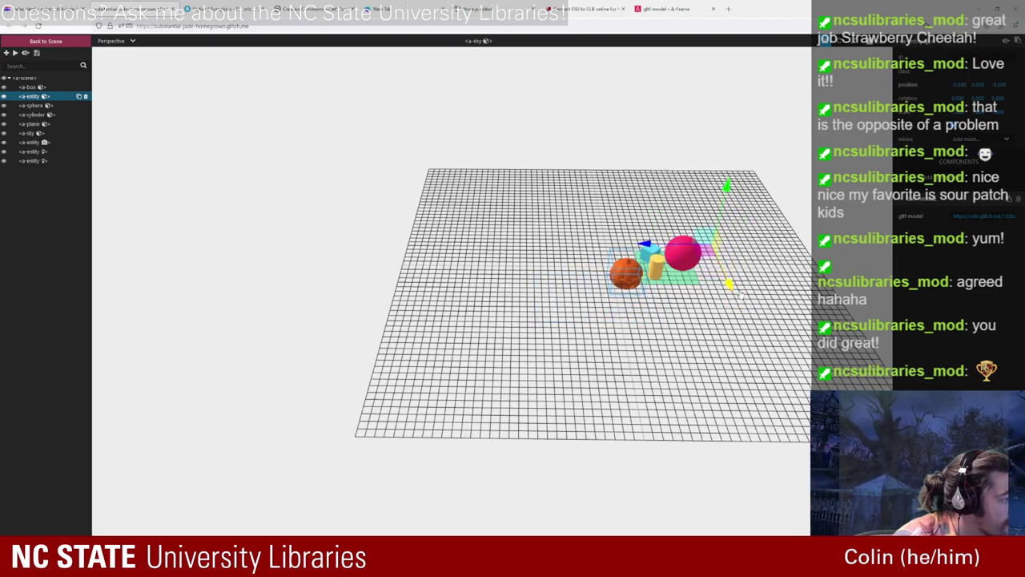
Step: Check the moved pumpkin's size against the other shapes in the live scene, and return to the inspector
click(45, 43)
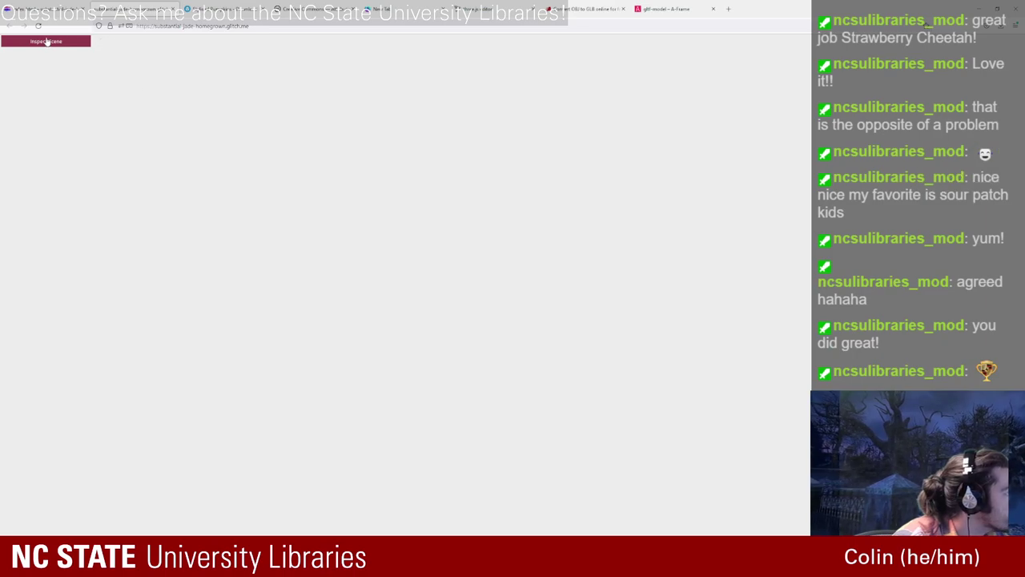
key(w)
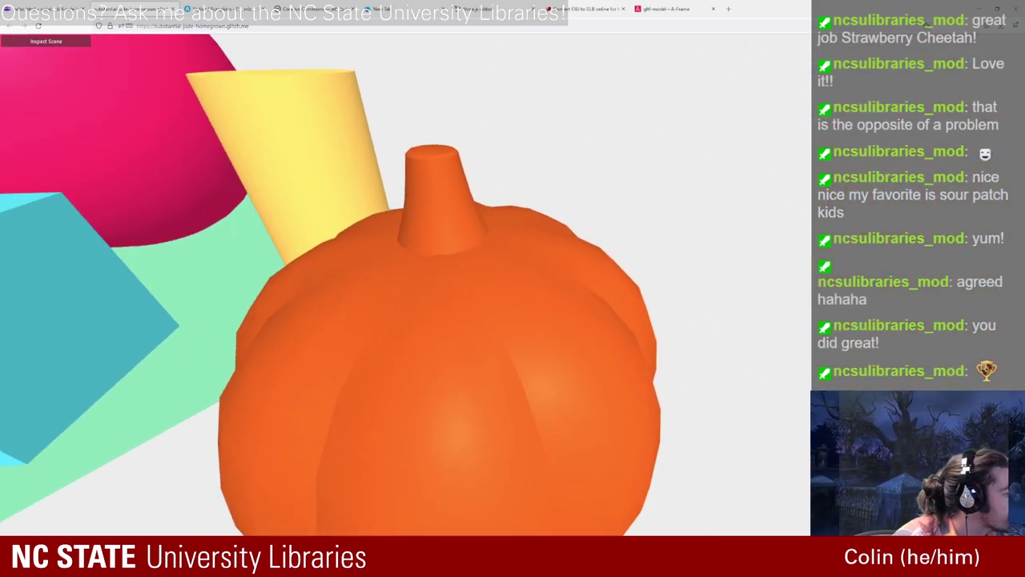
drag(687, 211, 725, 317)
click(24, 42)
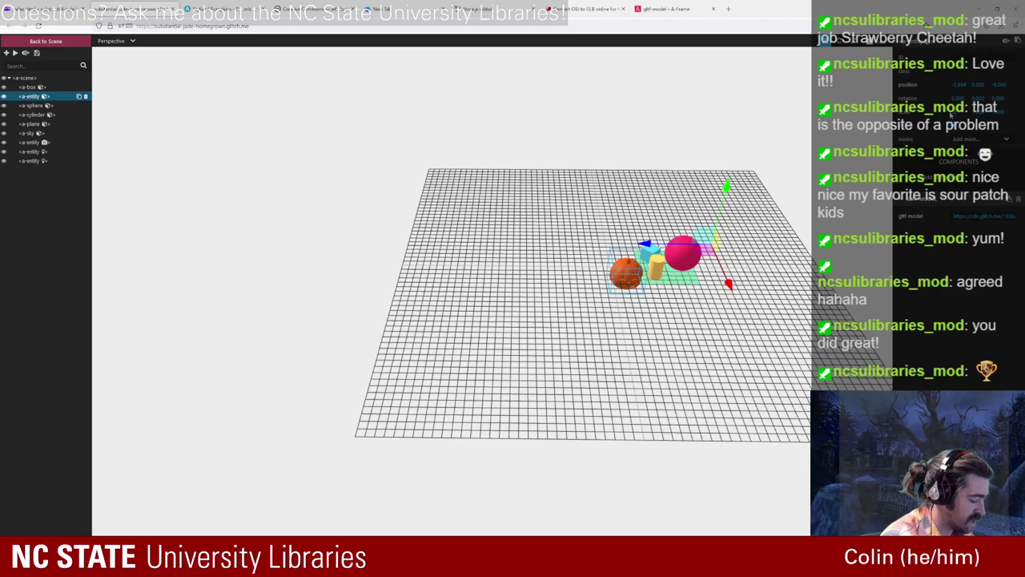
Step: Scale the pumpkin down on all three axes, move it along the X axis, and check it in the live scene
key(Tab)
key(Tab)
key(Tab)
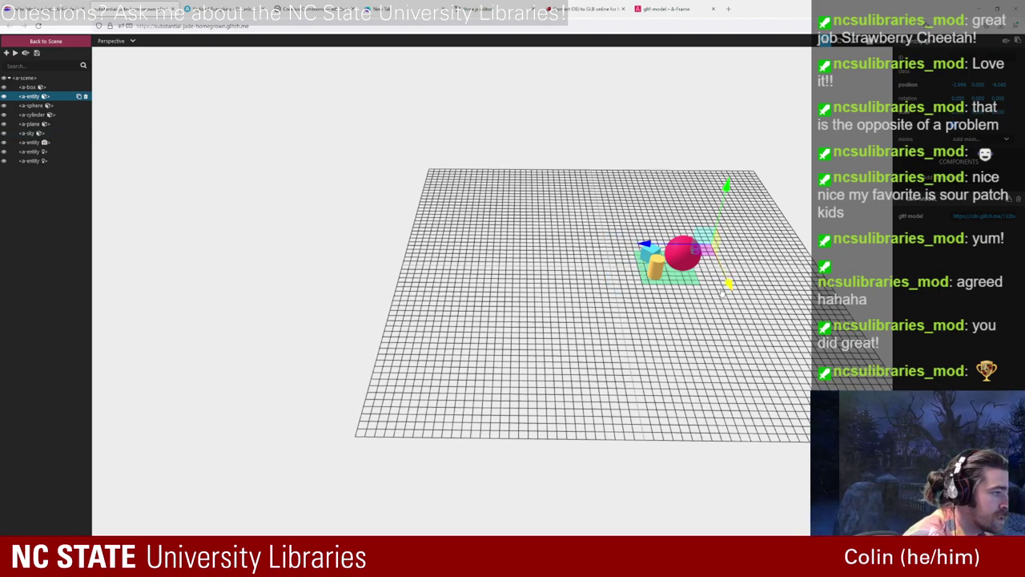
drag(728, 282, 710, 322)
click(46, 41)
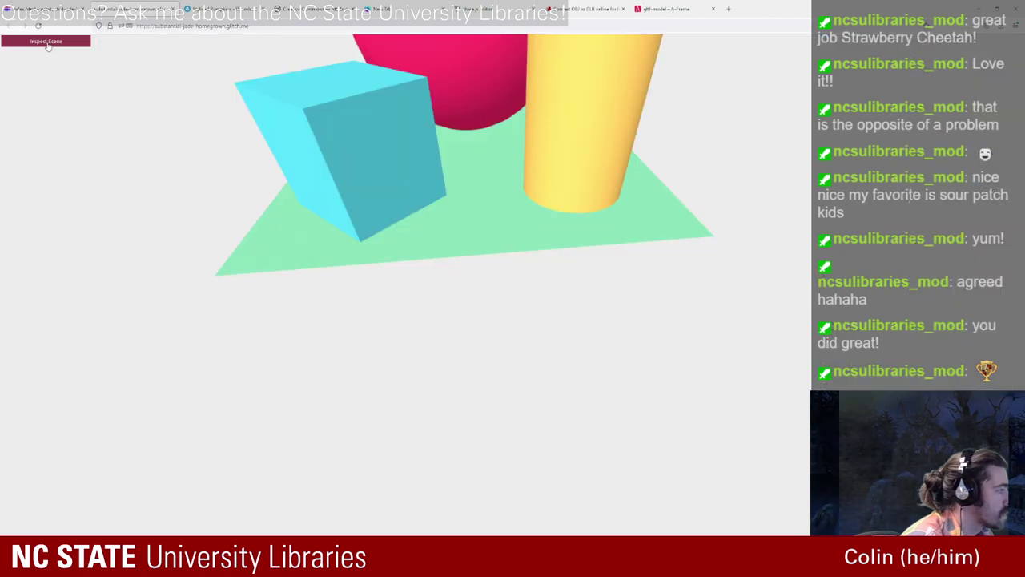
drag(371, 281, 356, 204)
click(59, 42)
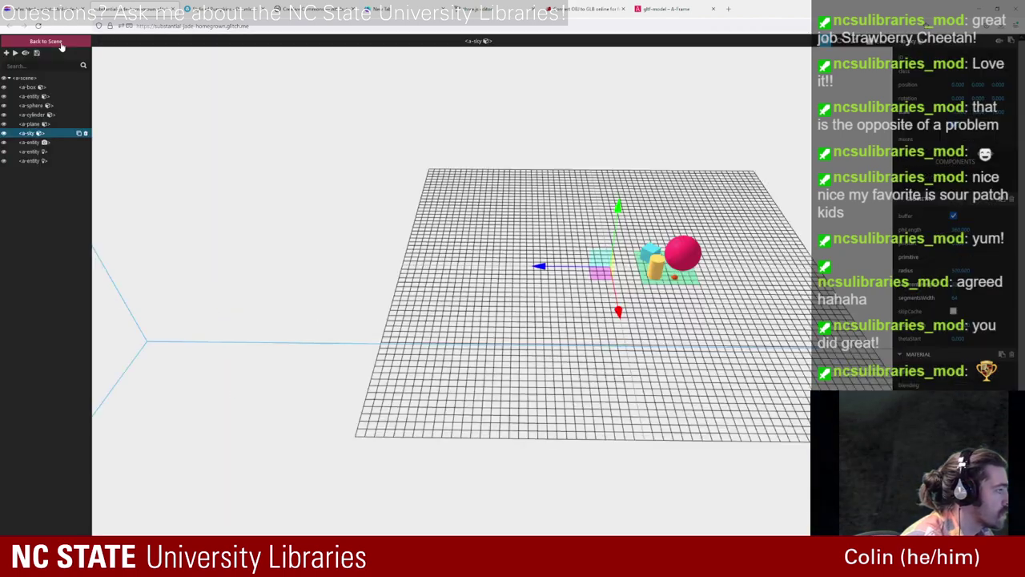
Step: Move the shrunken pumpkin along the X axis to the far side of the blue box and rotate it, checking the live scene
click(675, 278)
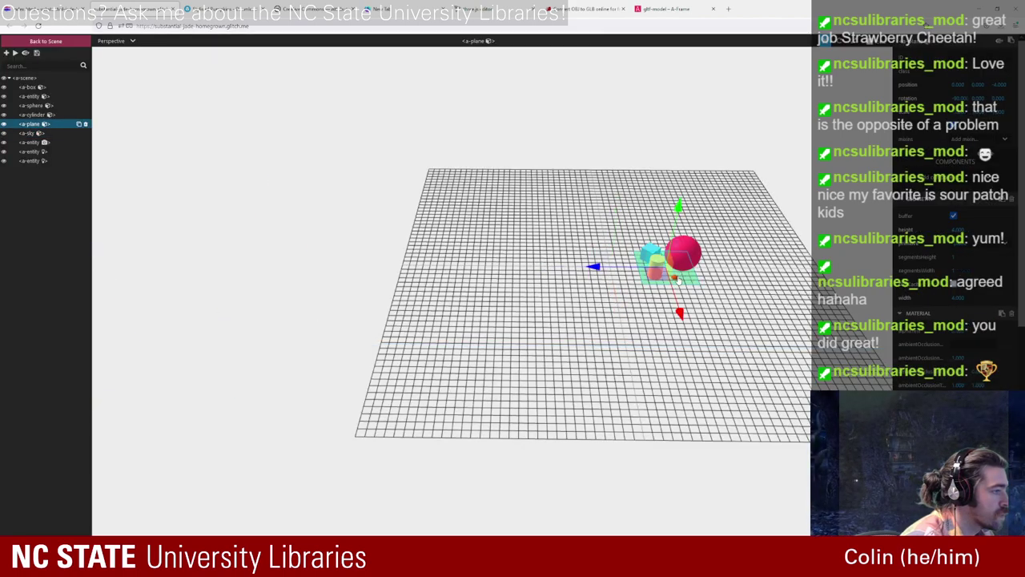
click(705, 301)
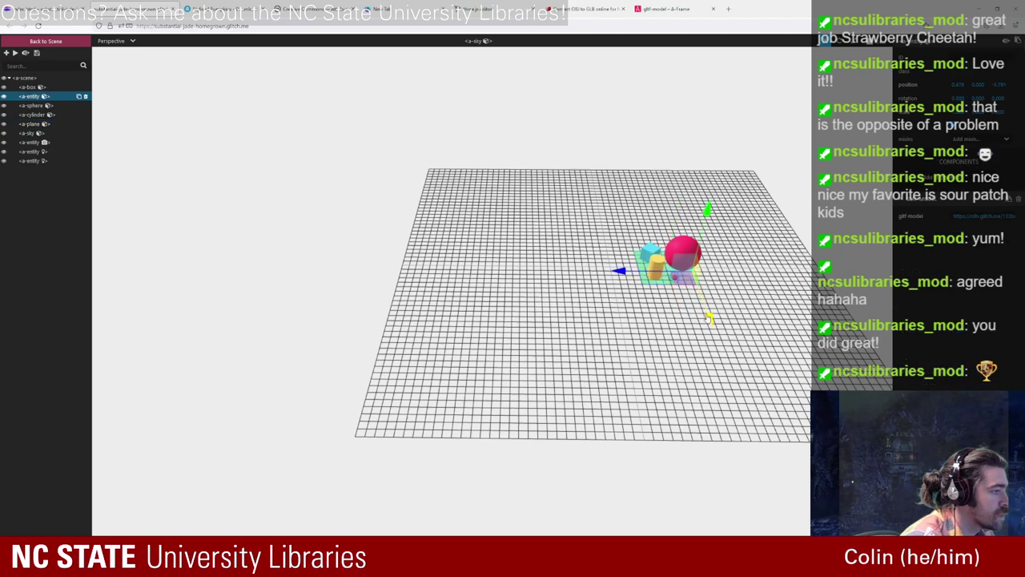
drag(705, 302, 694, 277)
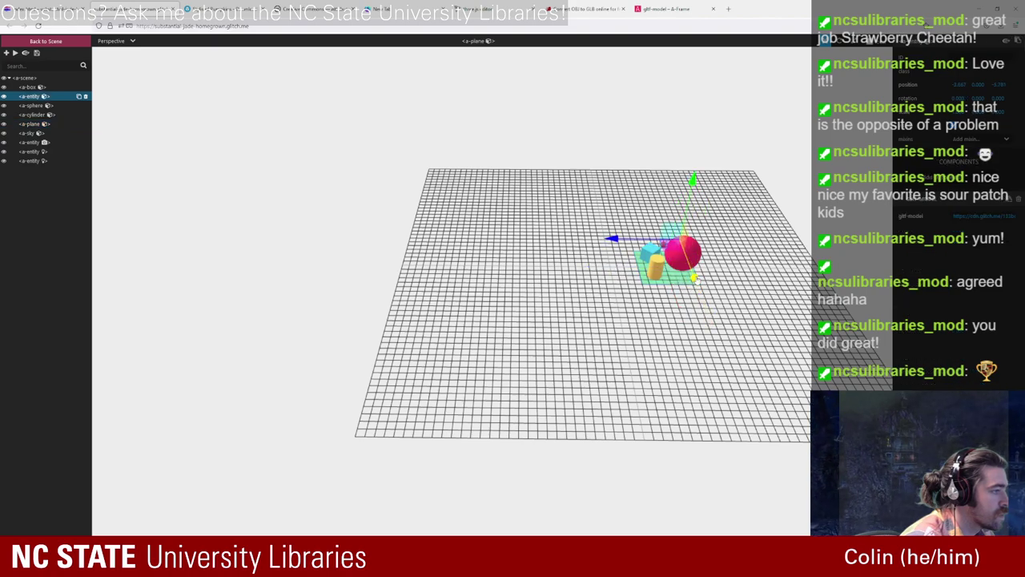
click(45, 42)
click(40, 45)
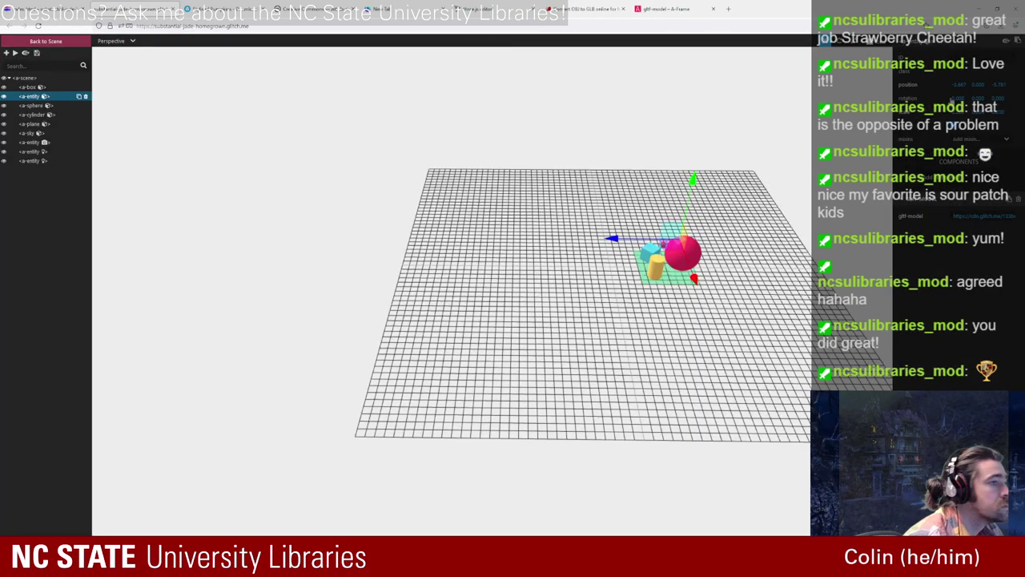
click(839, 41)
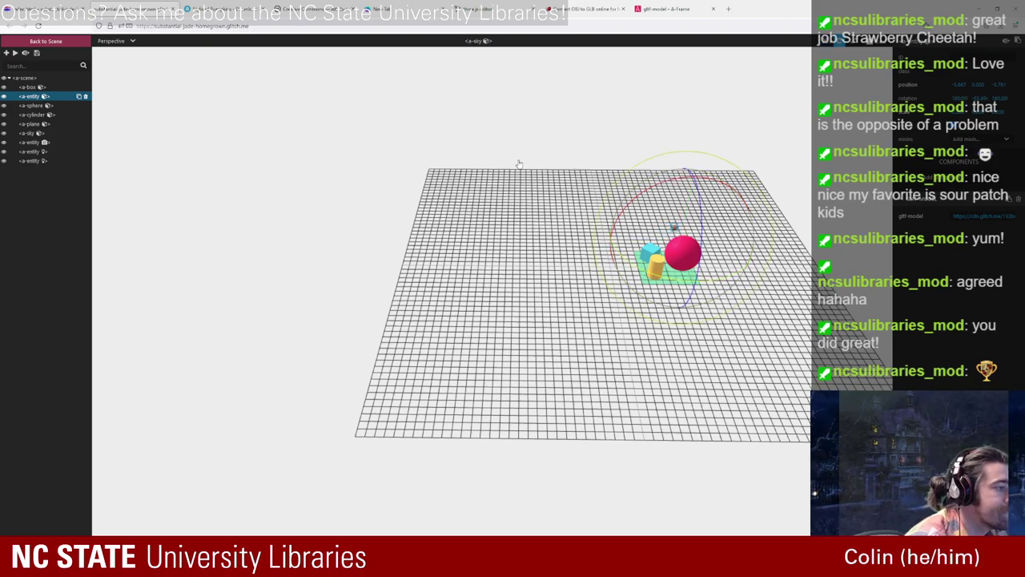
click(63, 41)
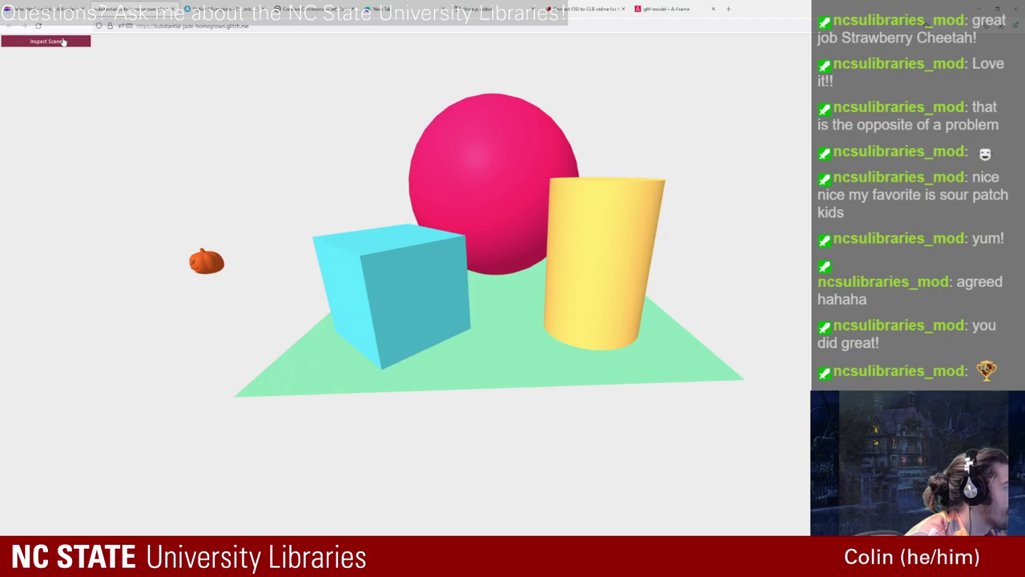
Step: Add scale="0.2 0.2 0.2" to the #carved1 entity in index.html and view the updated scene
click(42, 7)
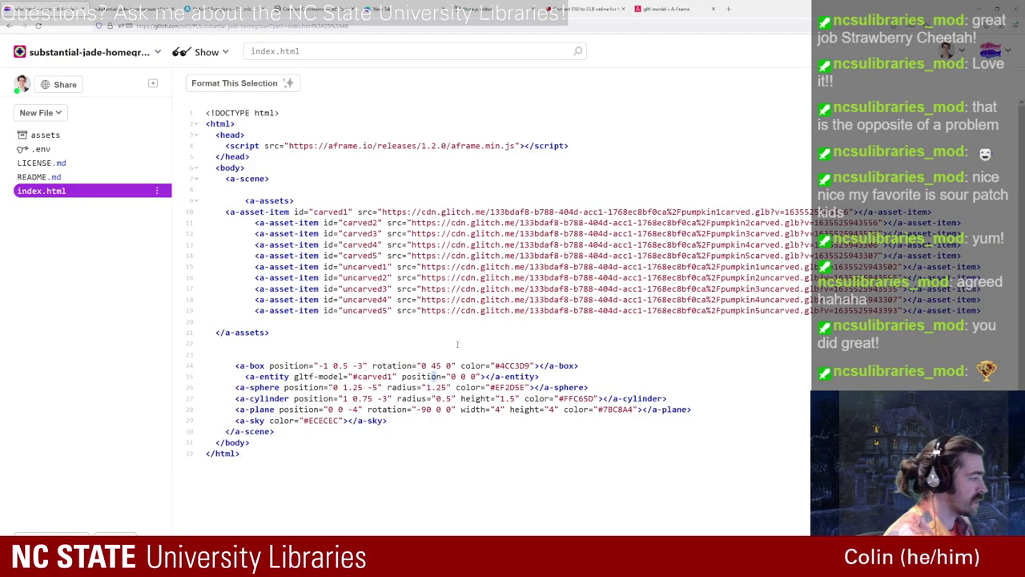
click(480, 375)
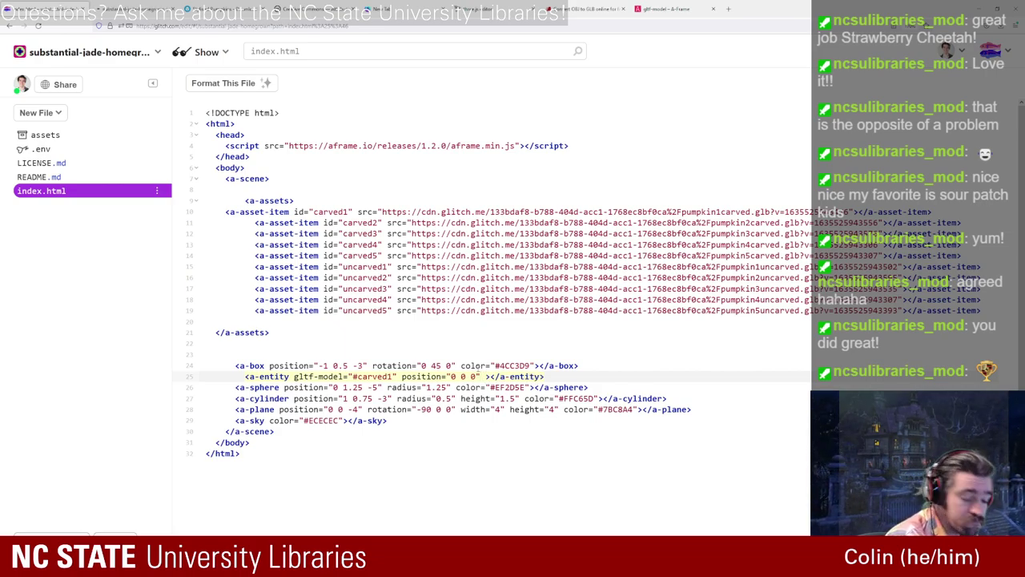
text(scale=")
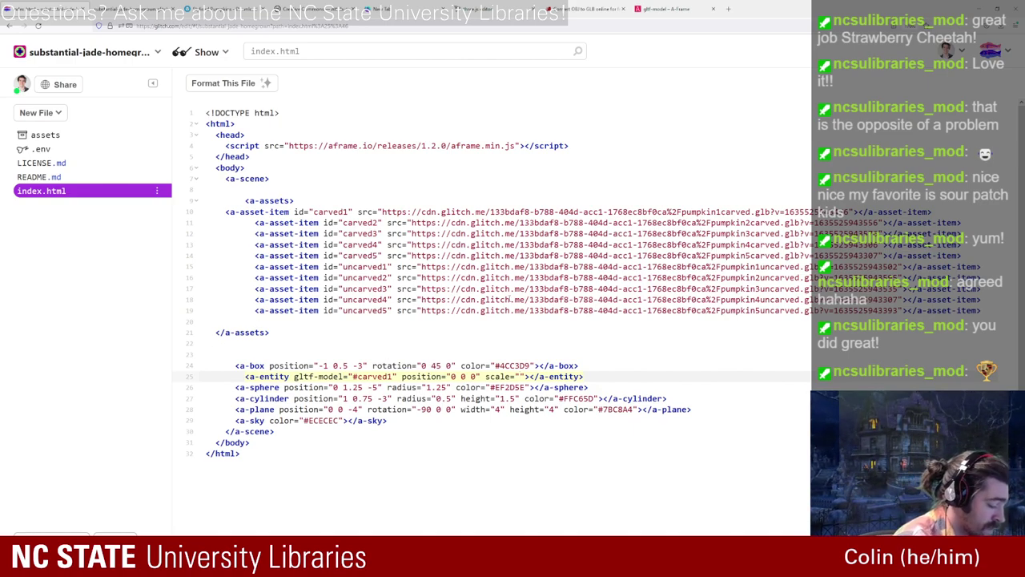
text(0.2 0.2 0)
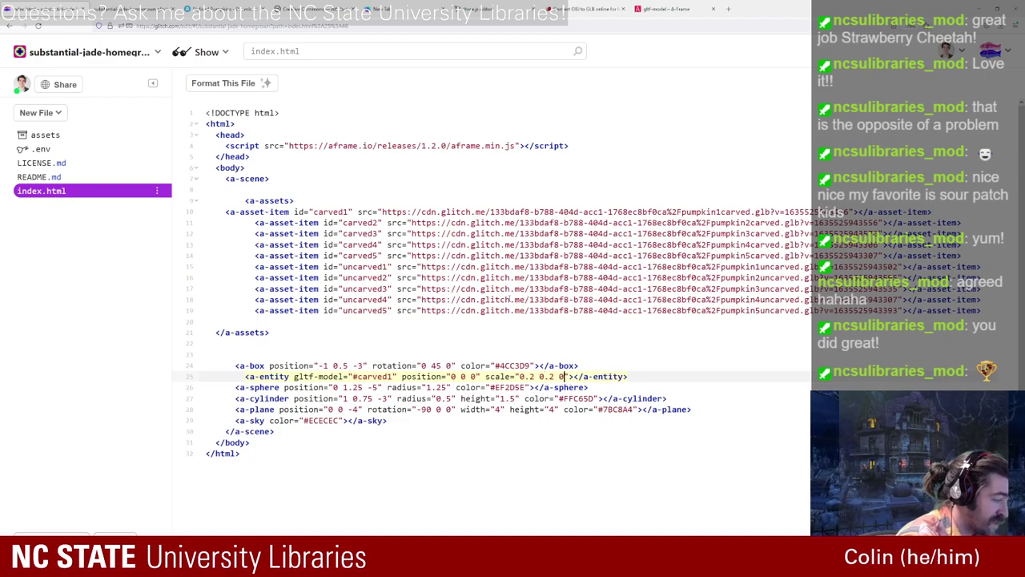
text(.2)
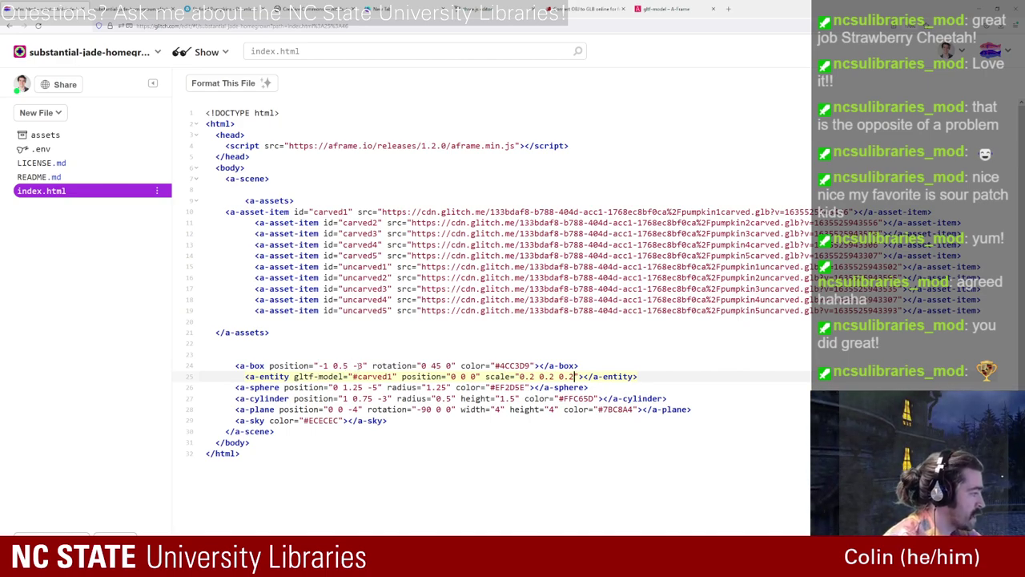
triple_click(339, 365)
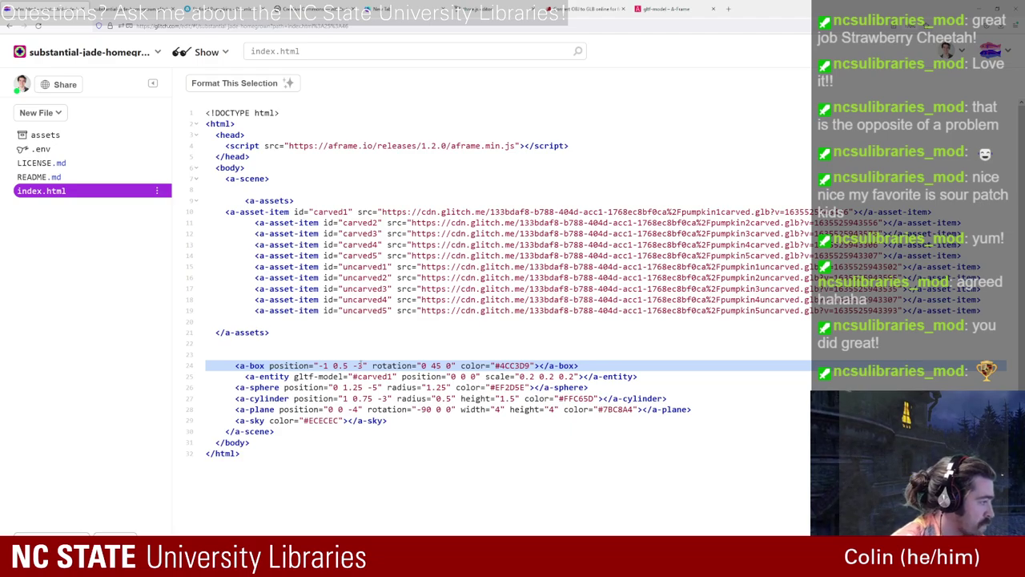
click(103, 8)
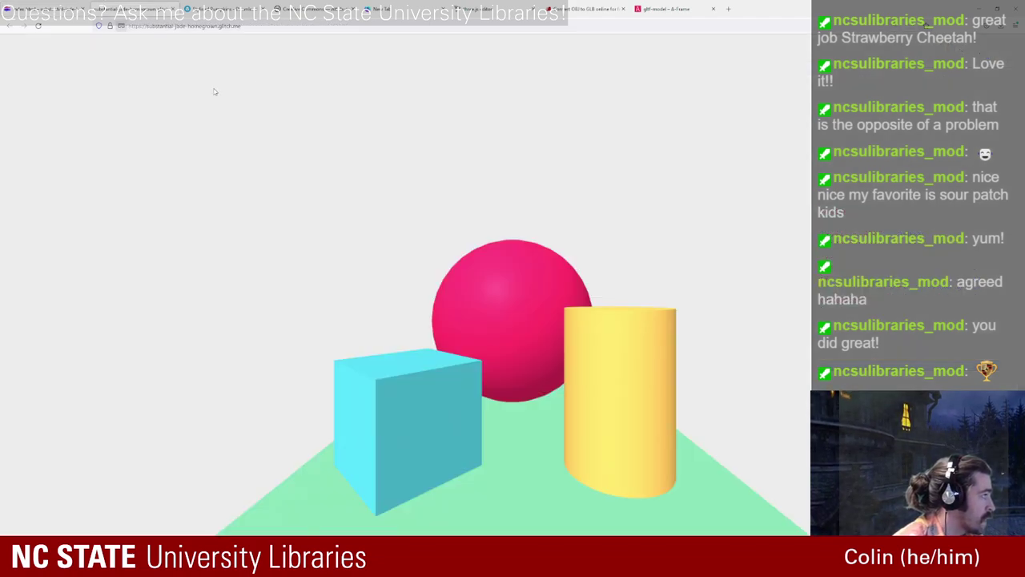
Step: Reload the live scene, open the inspector, and move the pumpkin across the ground to the plane's corner near the blue box
click(37, 26)
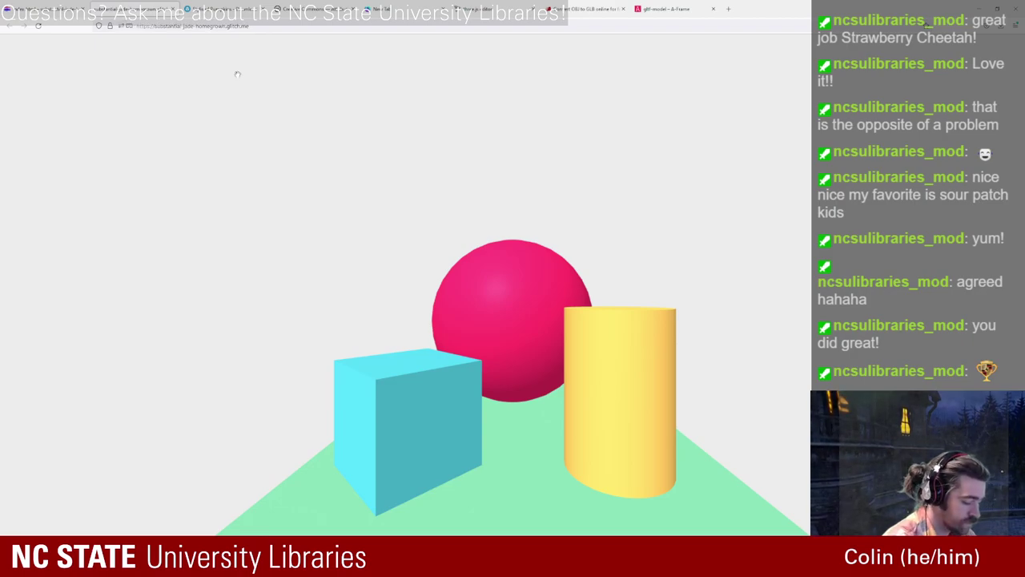
key(ctrl+alt+i)
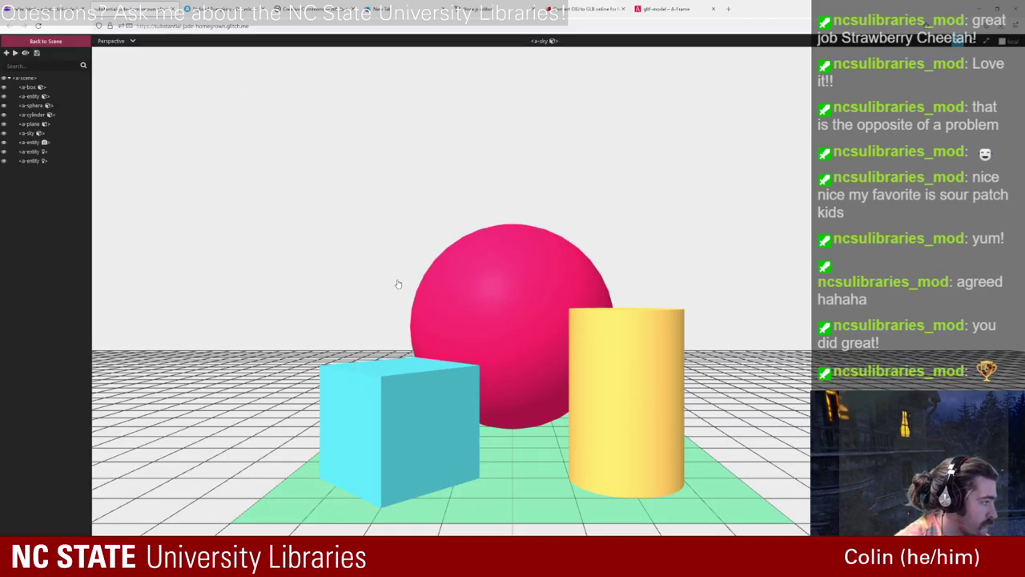
drag(372, 274, 453, 361)
scroll(452, 360, down, 3)
click(641, 408)
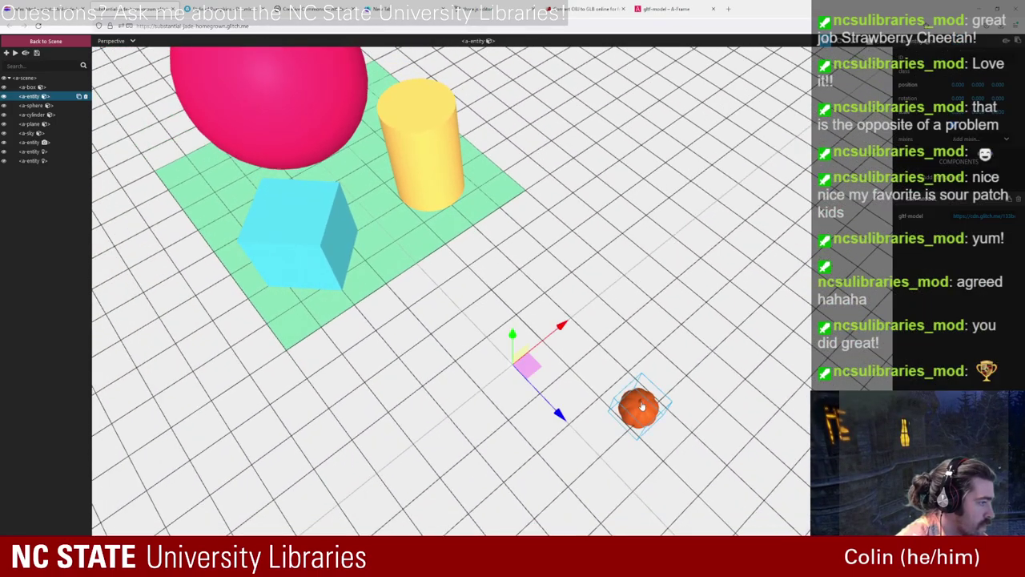
drag(532, 366, 217, 329)
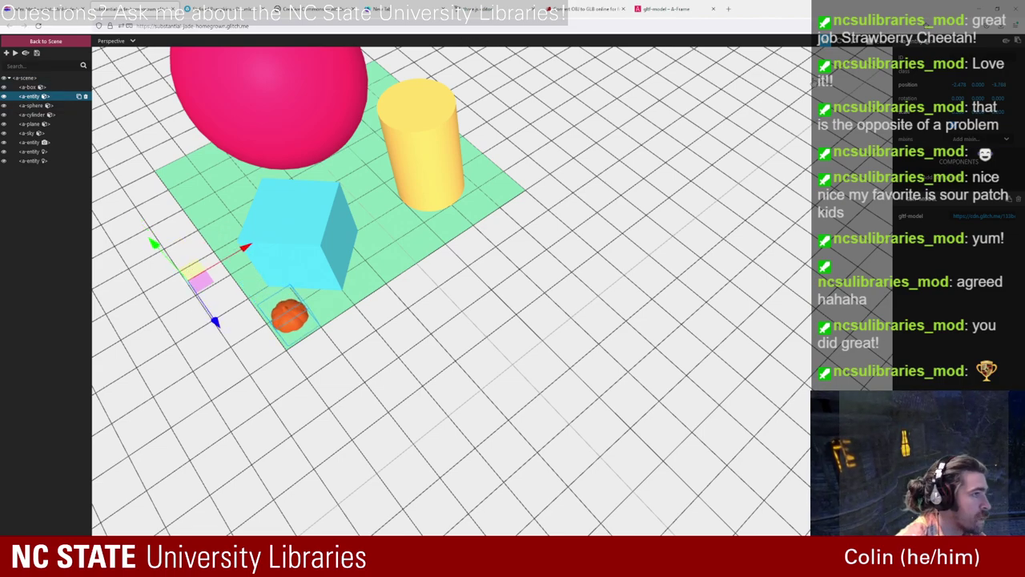
Step: Rotate the pumpkin about its vertical axis, check how it faces in the live scene, and return to the inspector
key(e)
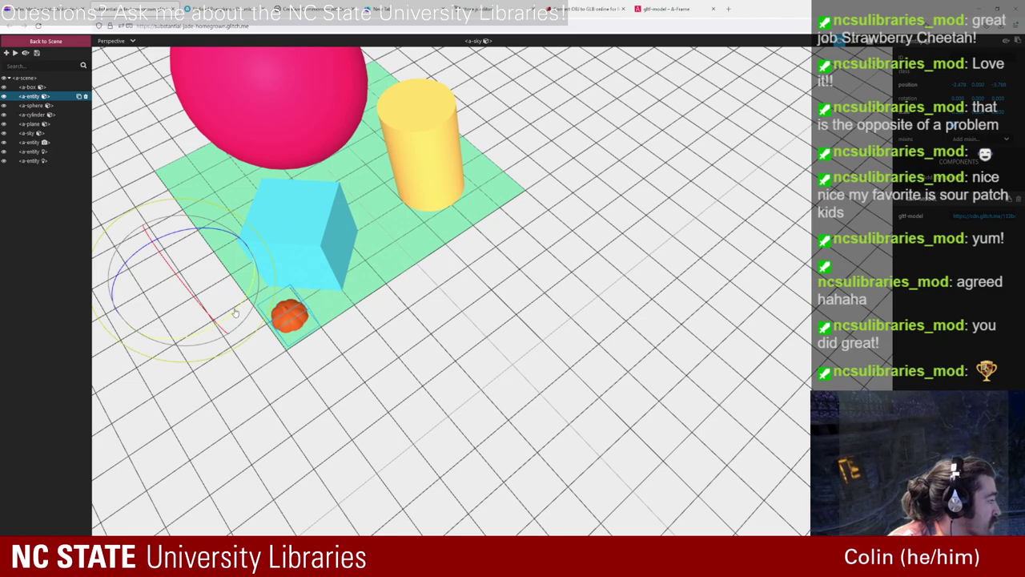
drag(236, 314, 143, 334)
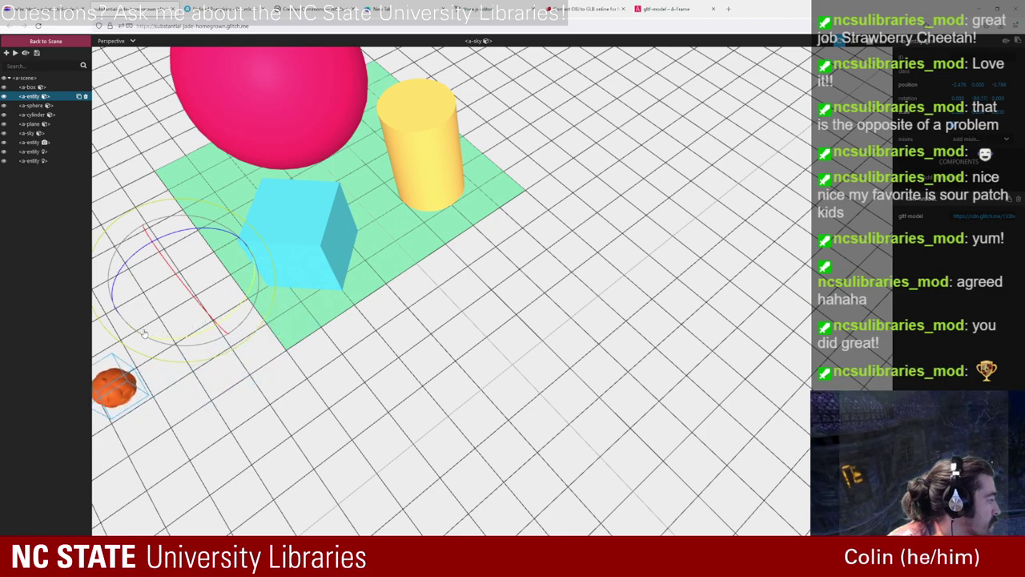
scroll(319, 376, down, 2)
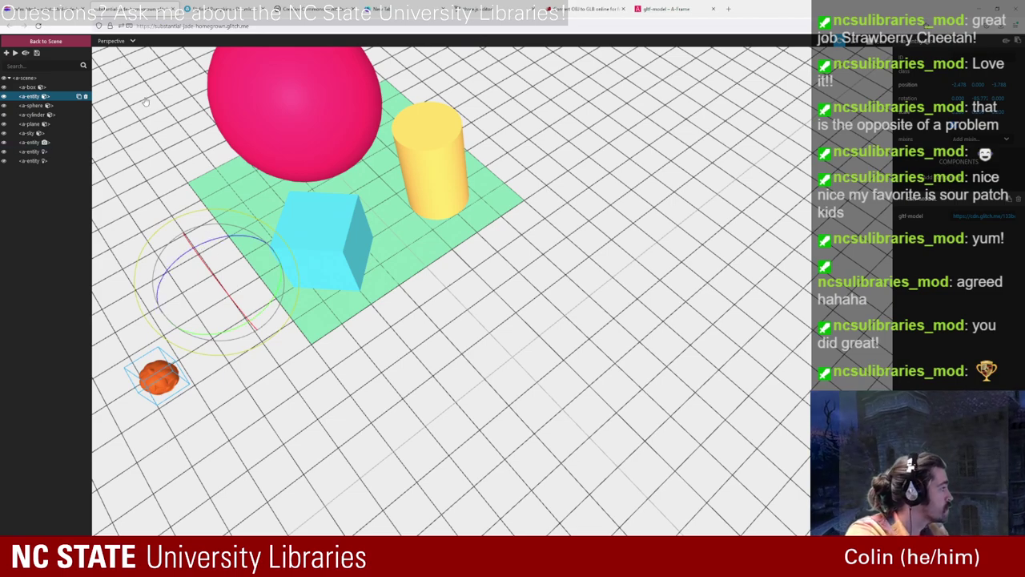
click(42, 43)
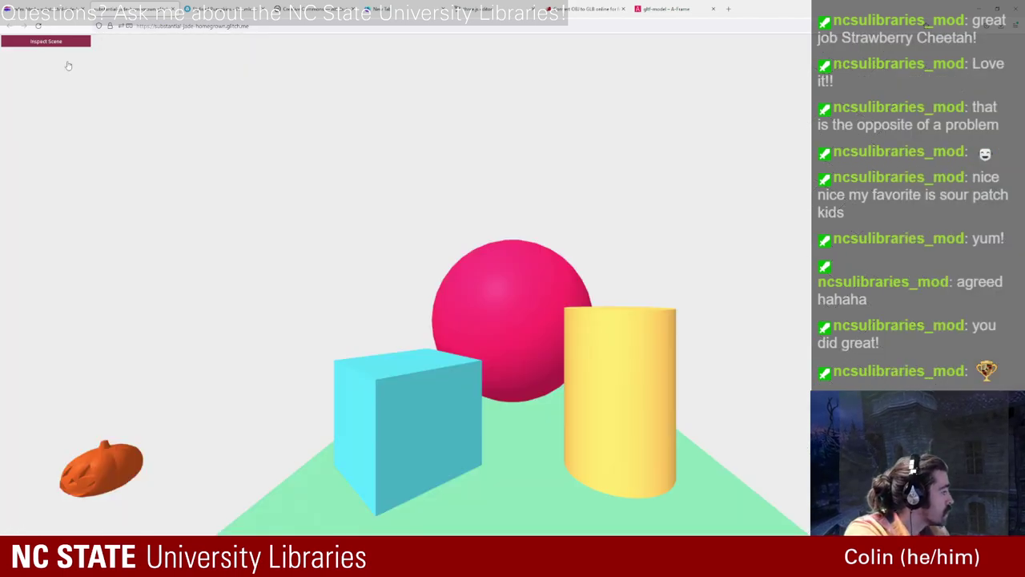
click(15, 42)
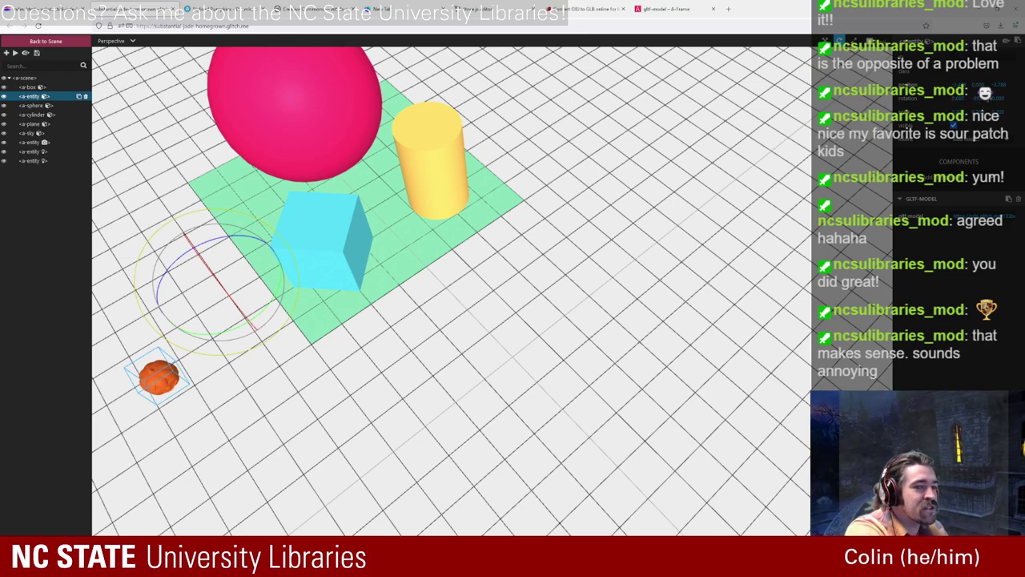
Step: Add rotation="0 -90 0" to the #carved1 entity in index.html and view the updated scene
click(48, 8)
click(554, 376)
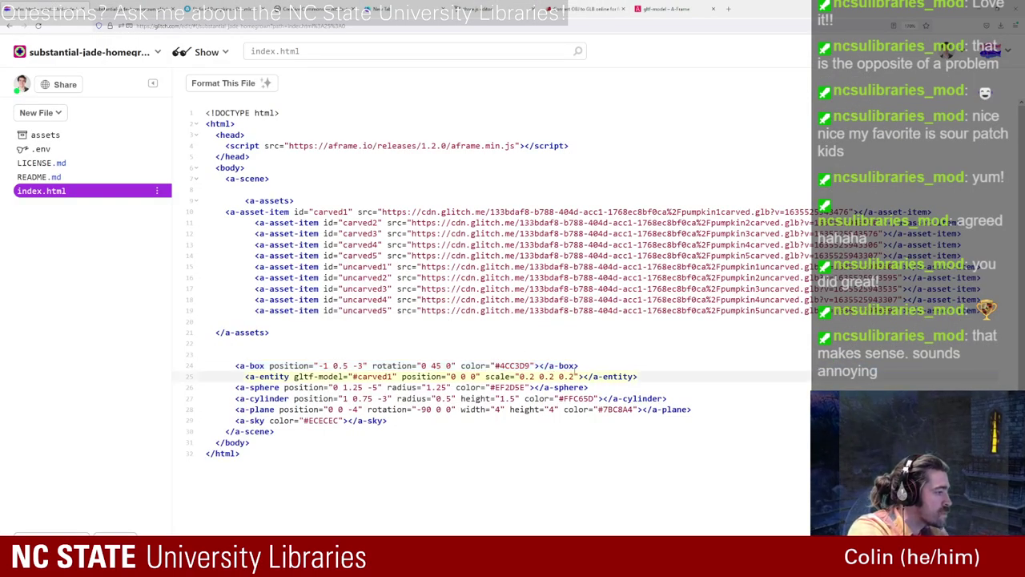
text(r)
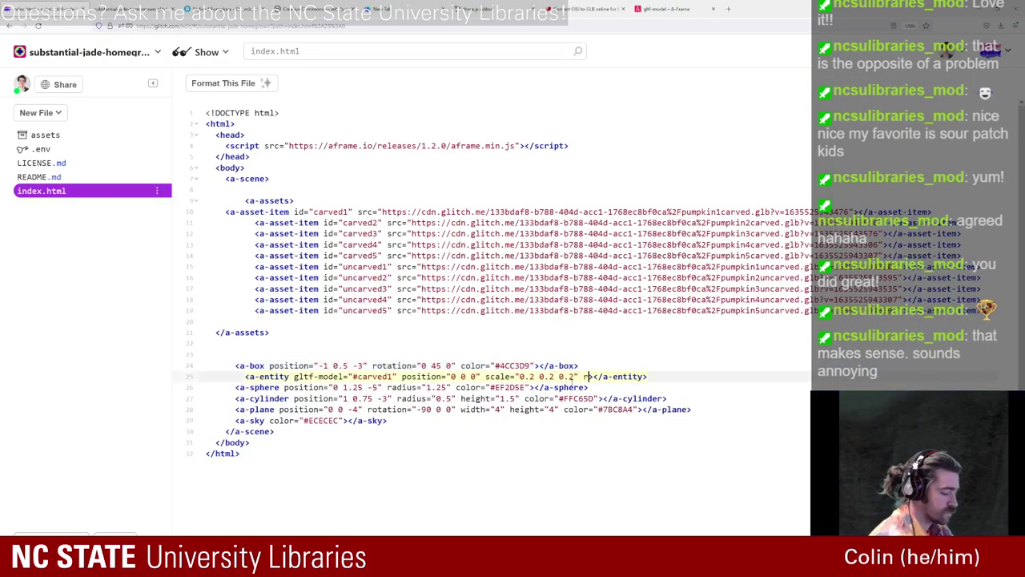
text(otatiobn)
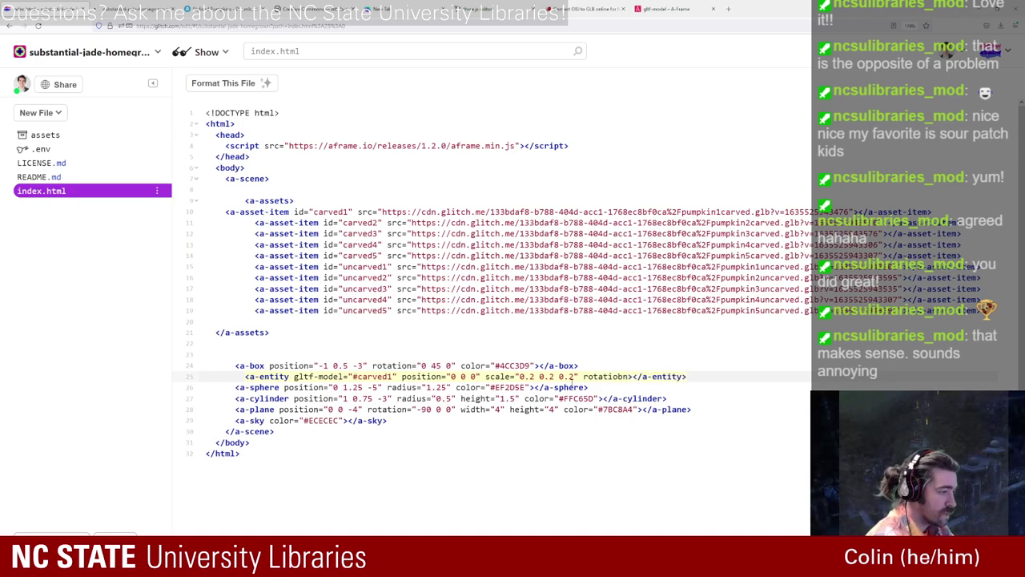
key(BackSpace)
key(BackSpace)
text(n)
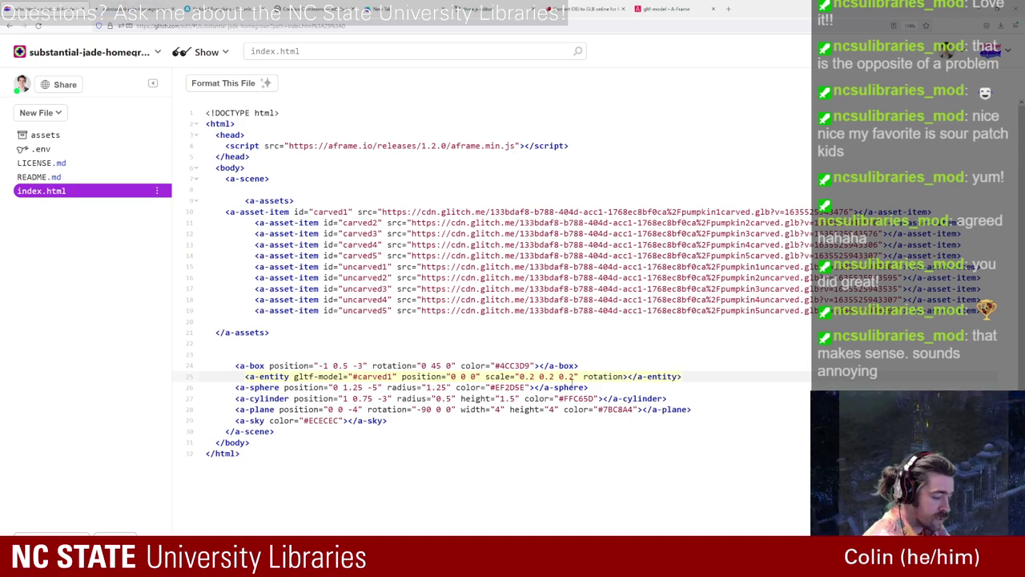
text(="0 )
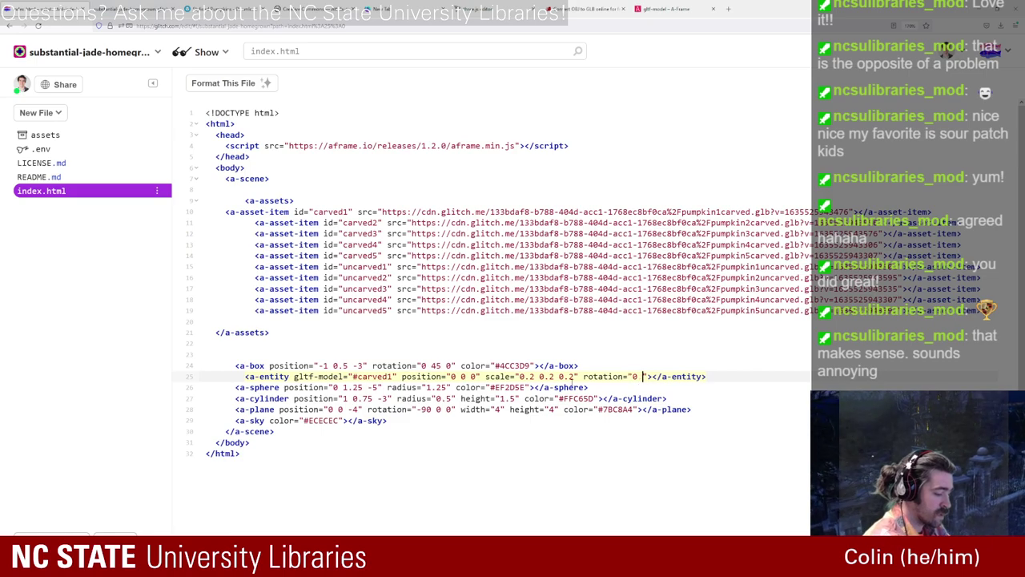
text(-90 0")
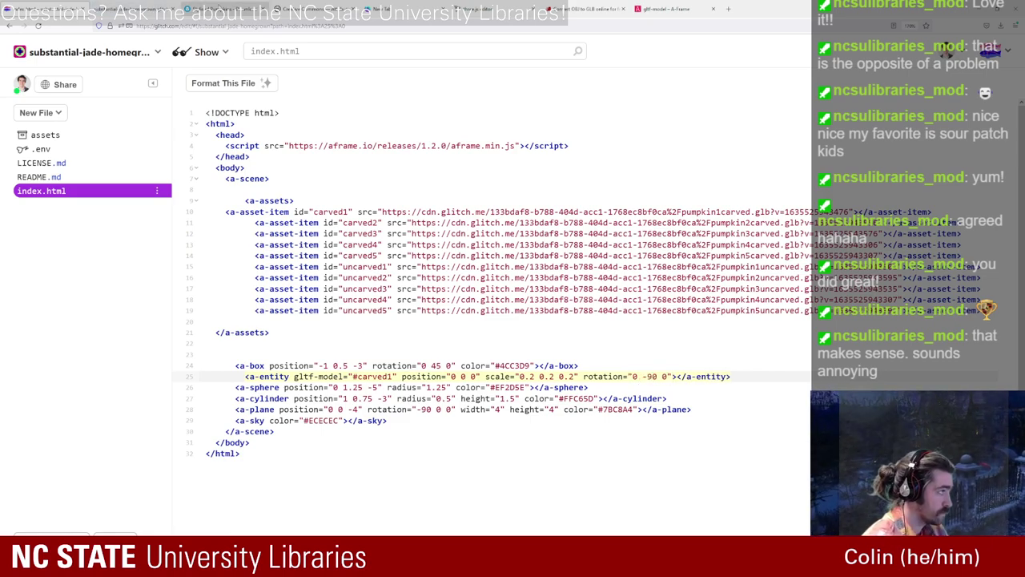
click(132, 9)
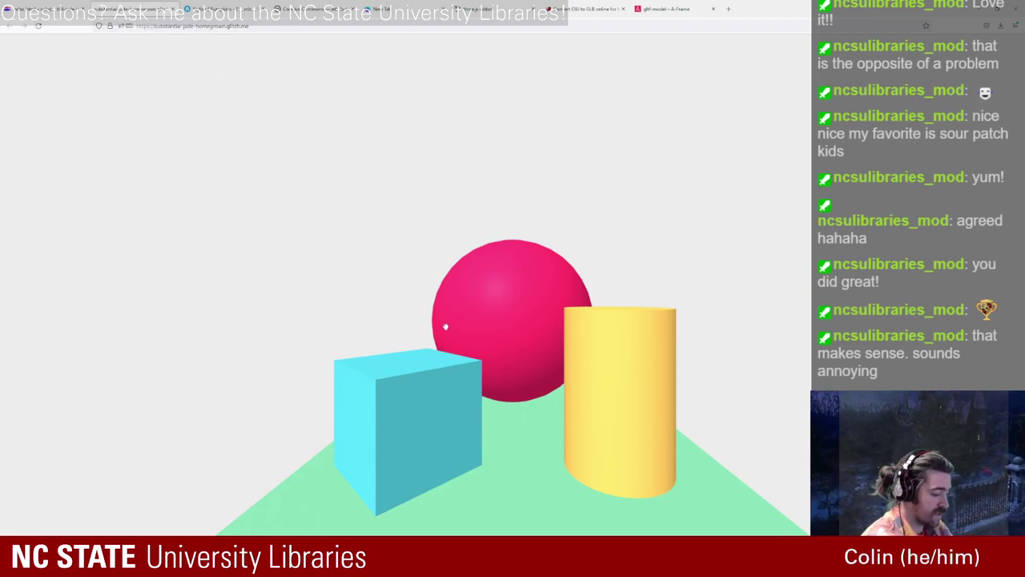
Step: In the inspector, move the pumpkin back along the Z axis to the blue box and raise it onto the green plane
key(ctrl+alt+i)
scroll(637, 445, down, 3)
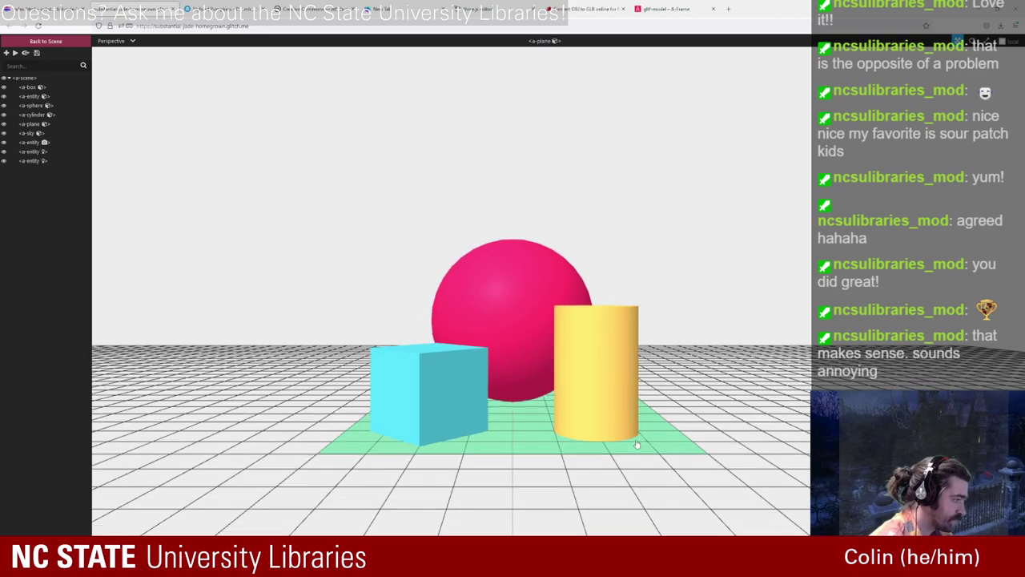
scroll(633, 447, down, 3)
click(367, 469)
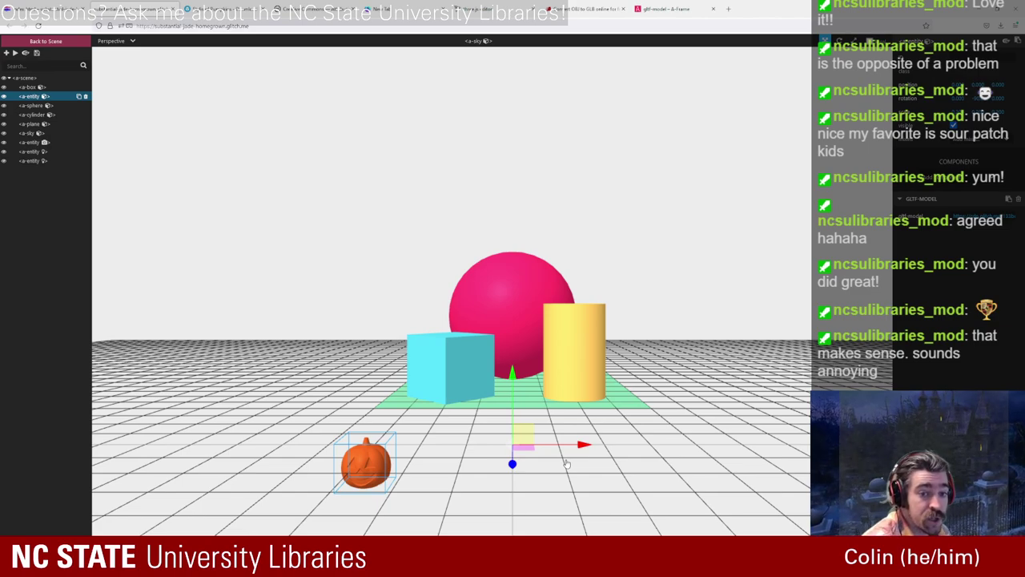
drag(518, 463, 528, 406)
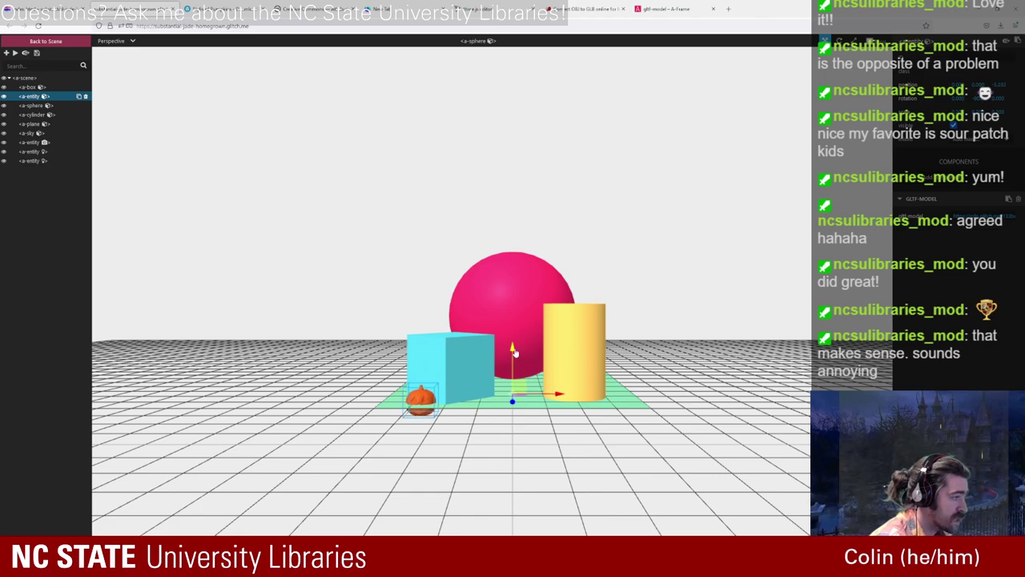
drag(515, 352, 513, 343)
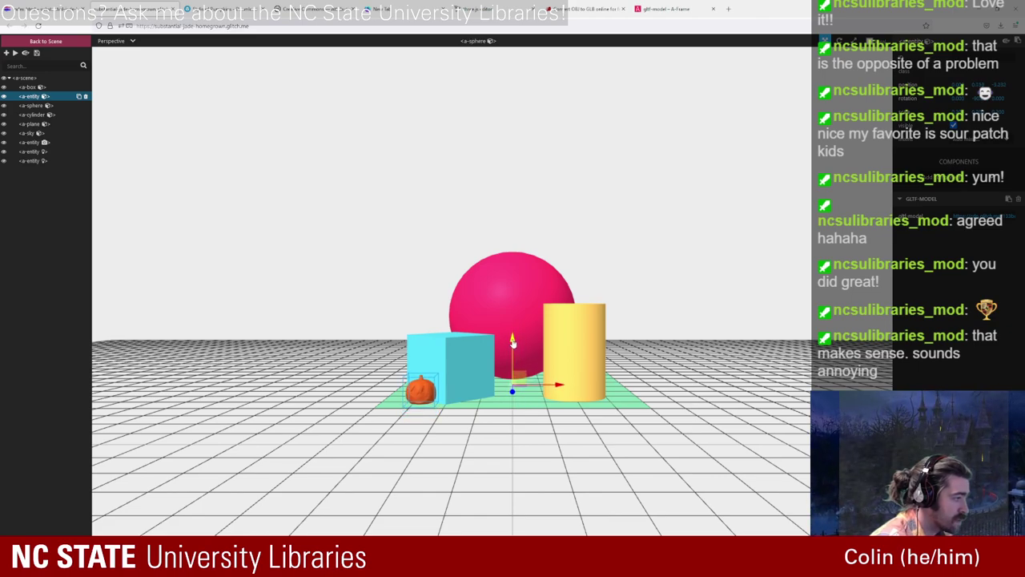
click(512, 343)
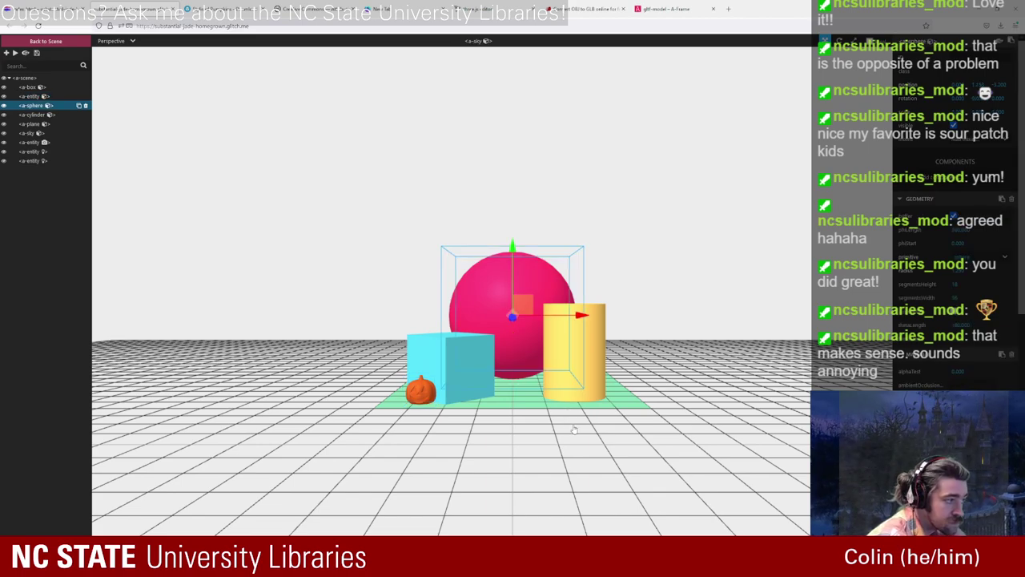
click(420, 390)
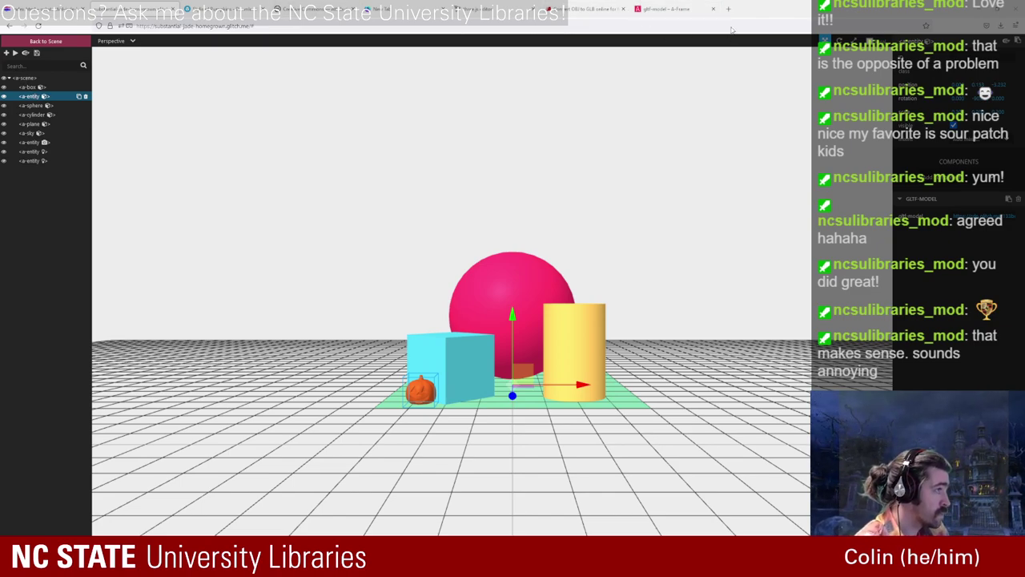
Step: Add position="0 0.15292 -3.23157" after the rotation attribute of the #carved1 entity and check the live scene
click(48, 8)
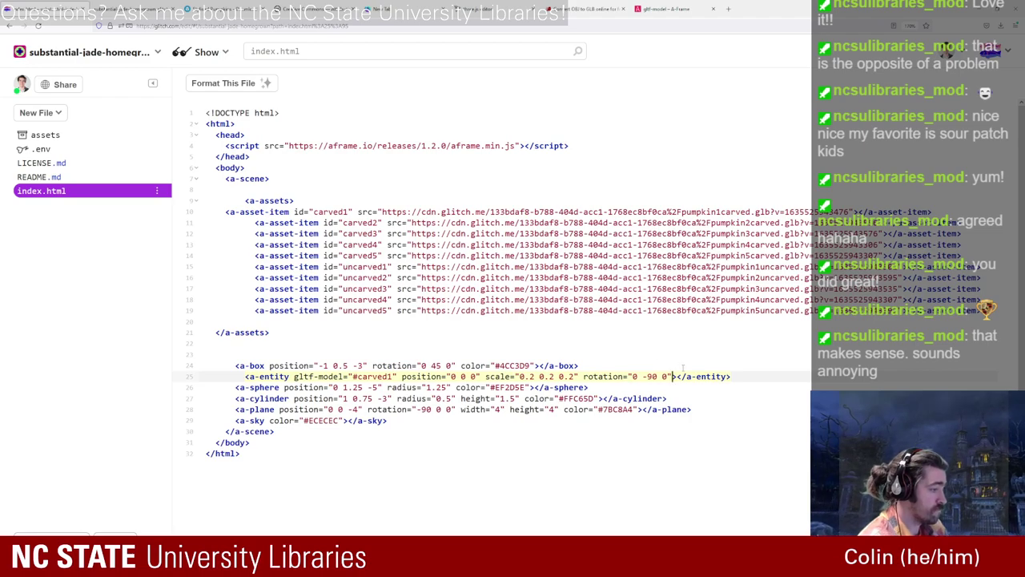
text(position=")
text(0 0.15292 -3.23157)
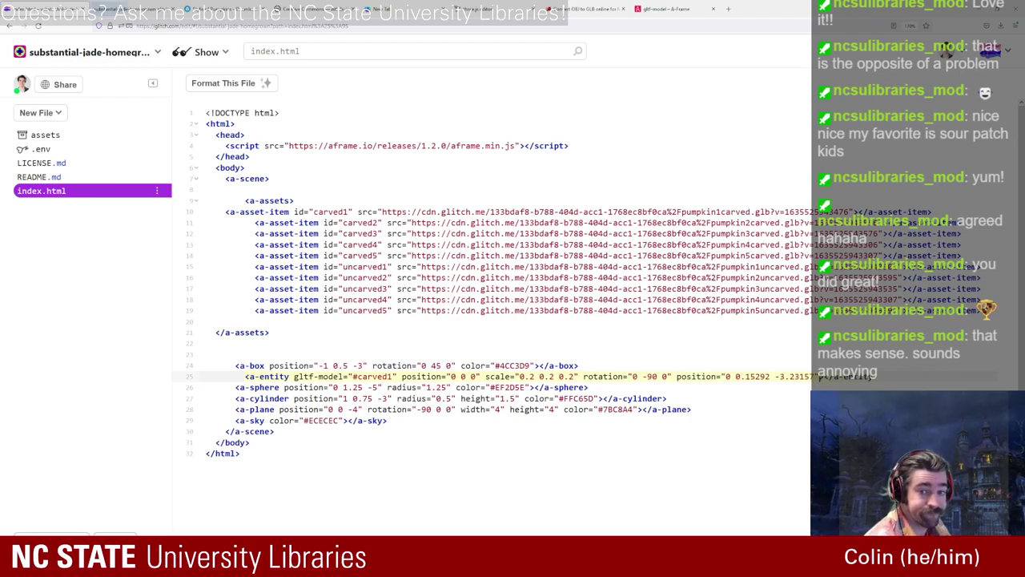
click(134, 8)
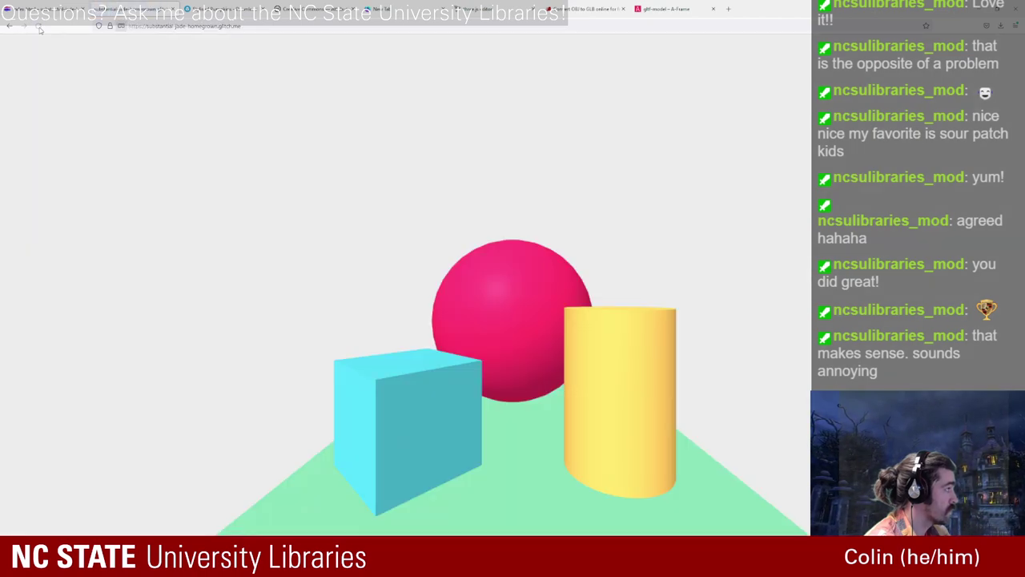
Step: Remove the earlier position="0 0 0" attribute from the #carved1 entity and check the pumpkin's placement in the reloaded scene
click(71, 7)
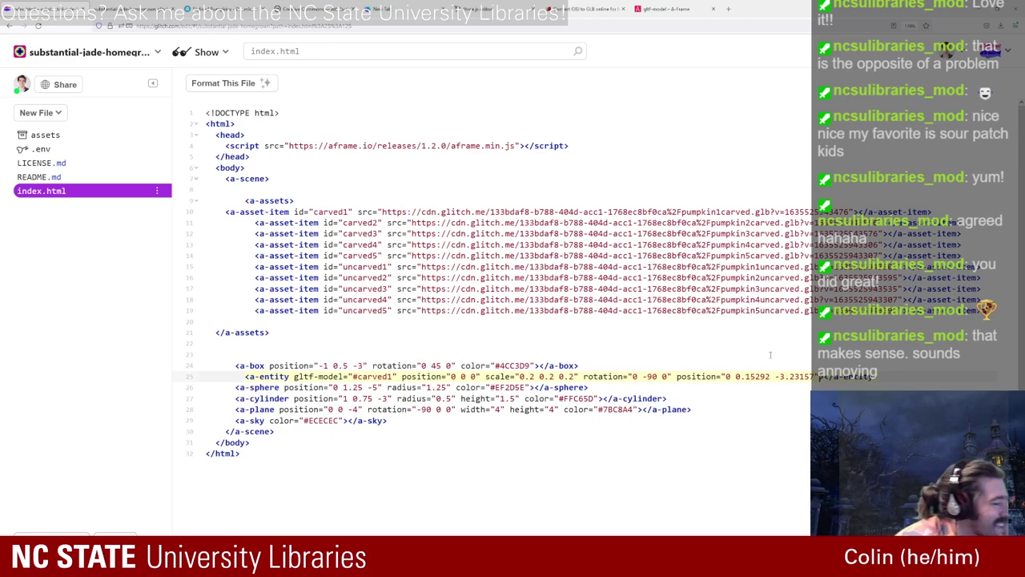
drag(481, 376, 402, 376)
key(BackSpace)
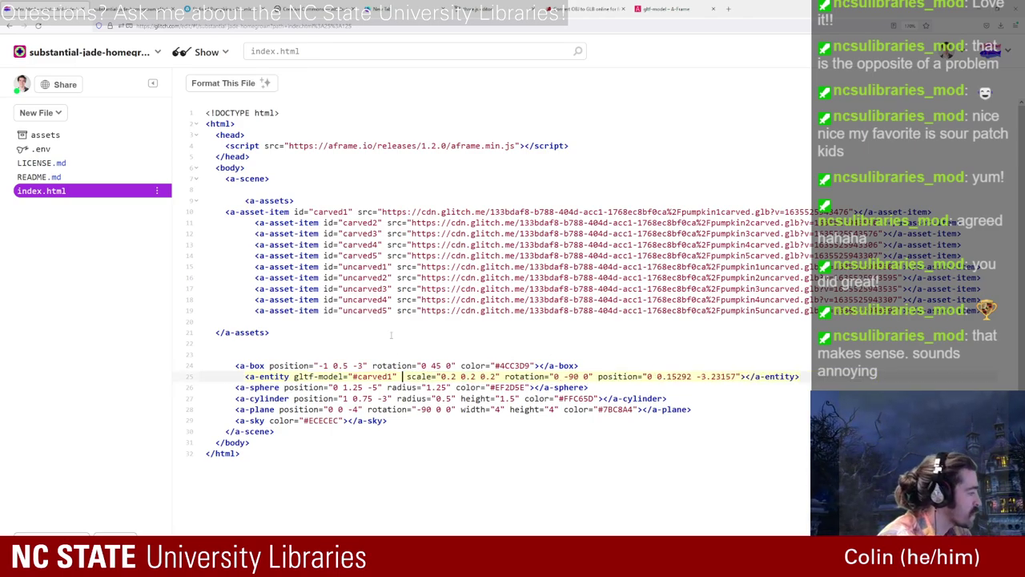
click(132, 8)
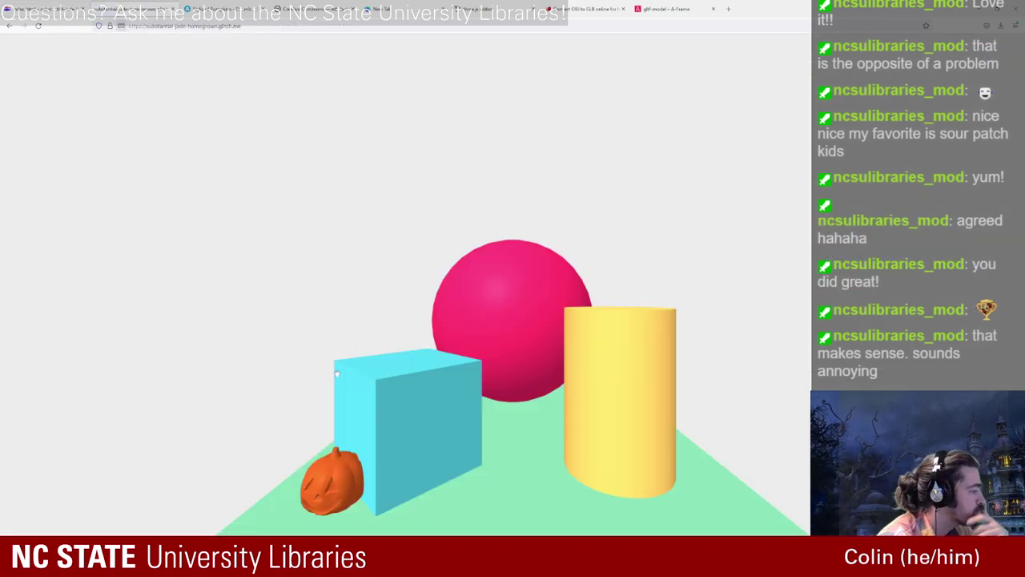
key(ctrl+r)
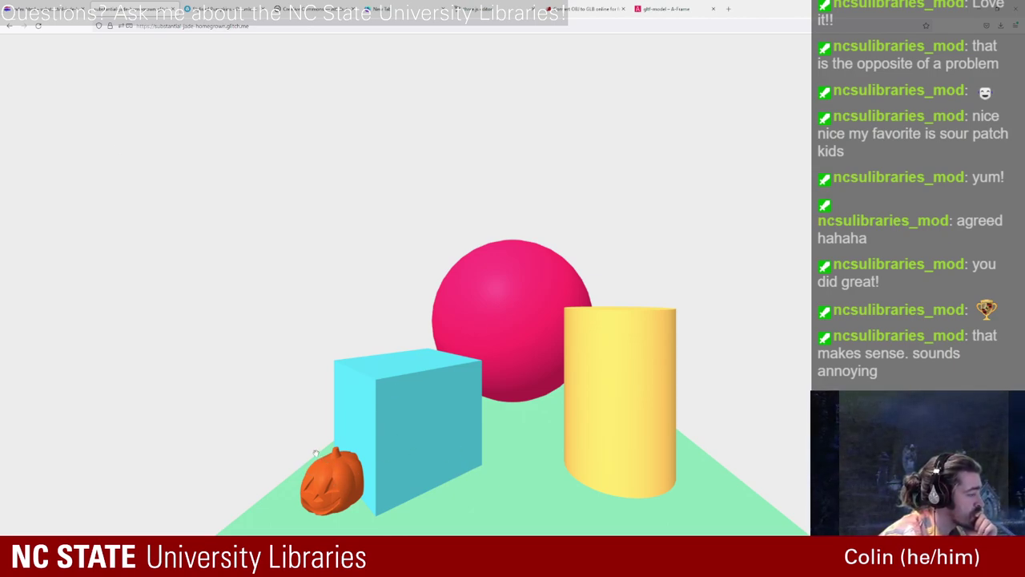
click(45, 8)
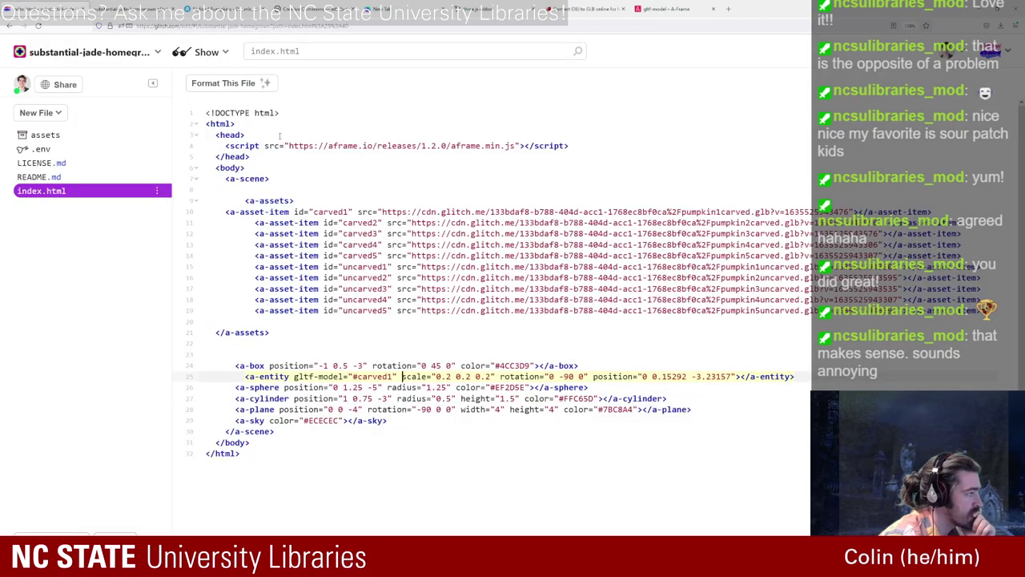
Step: Open the live scene in the inspector and delete the pink sphere and the yellow cylinder
click(124, 8)
key(ctrl+alt+i)
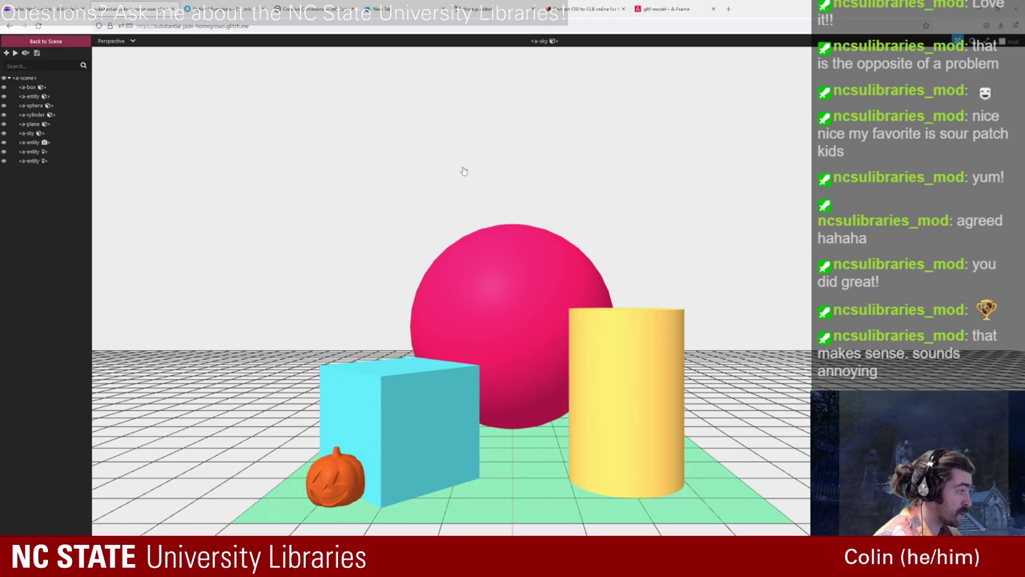
click(542, 291)
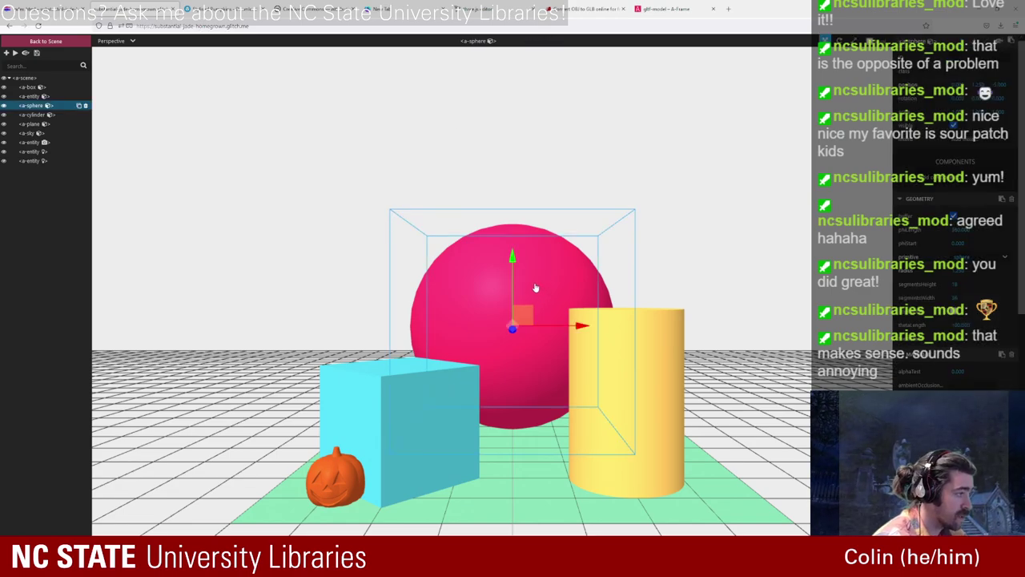
key(Delete)
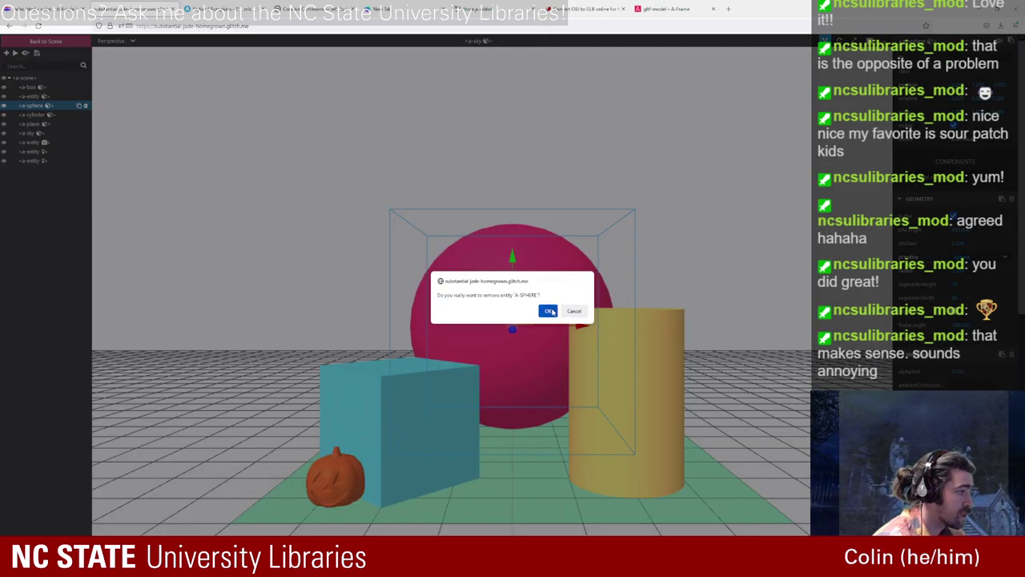
click(548, 310)
key(Delete)
click(548, 320)
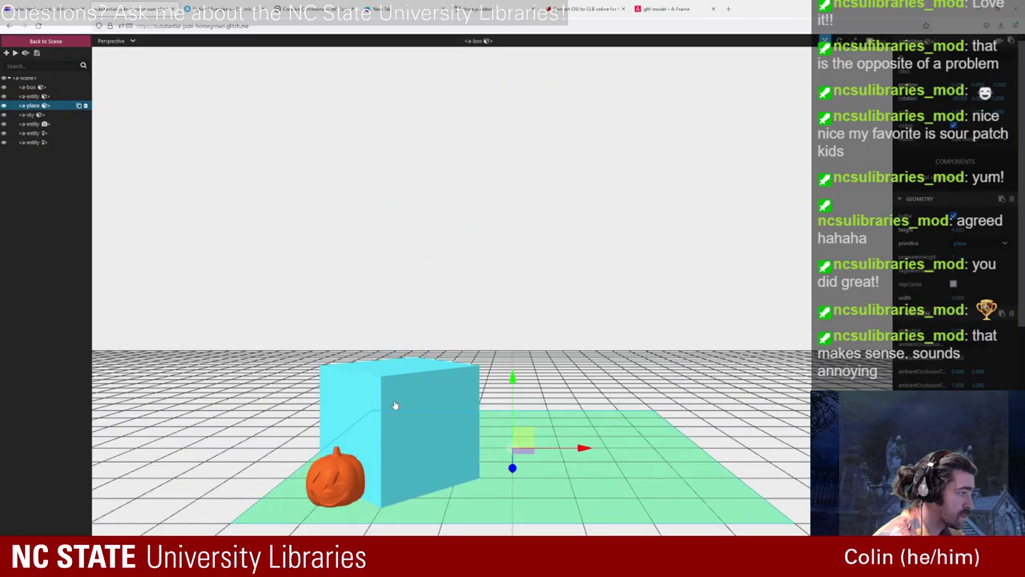
Step: Delete the blue box in the inspector, cancelling the removal of the pumpkin entity
click(394, 404)
key(Delete)
click(548, 321)
key(Delete)
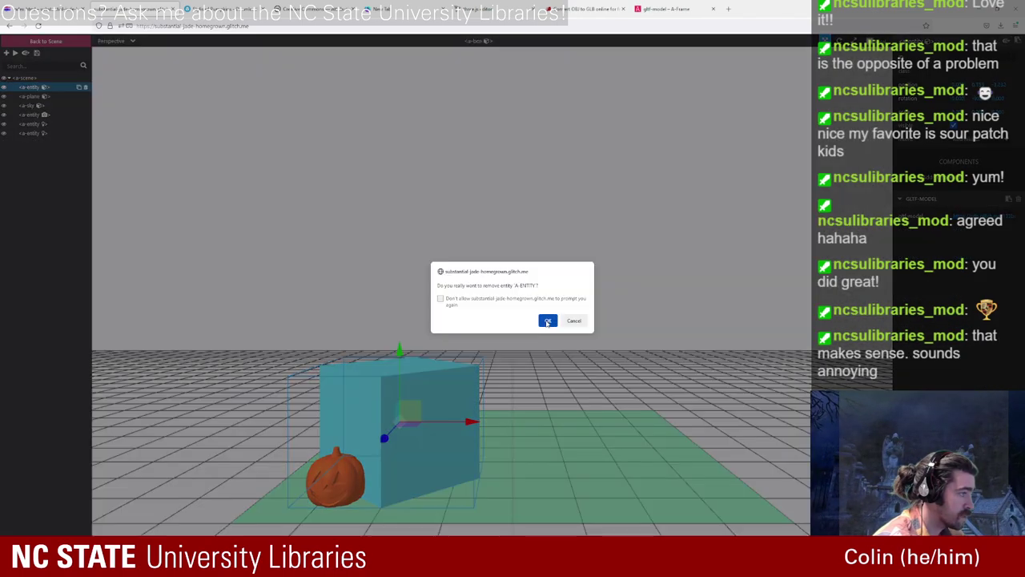
click(575, 321)
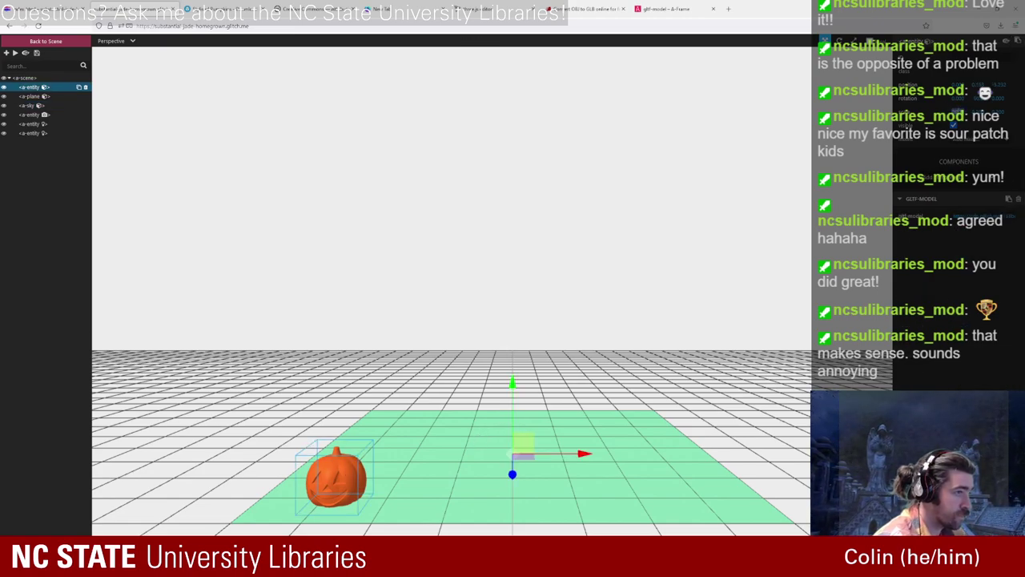
Step: Enlarge the pumpkin evenly on the X, Y and Z scale axes
key(Return)
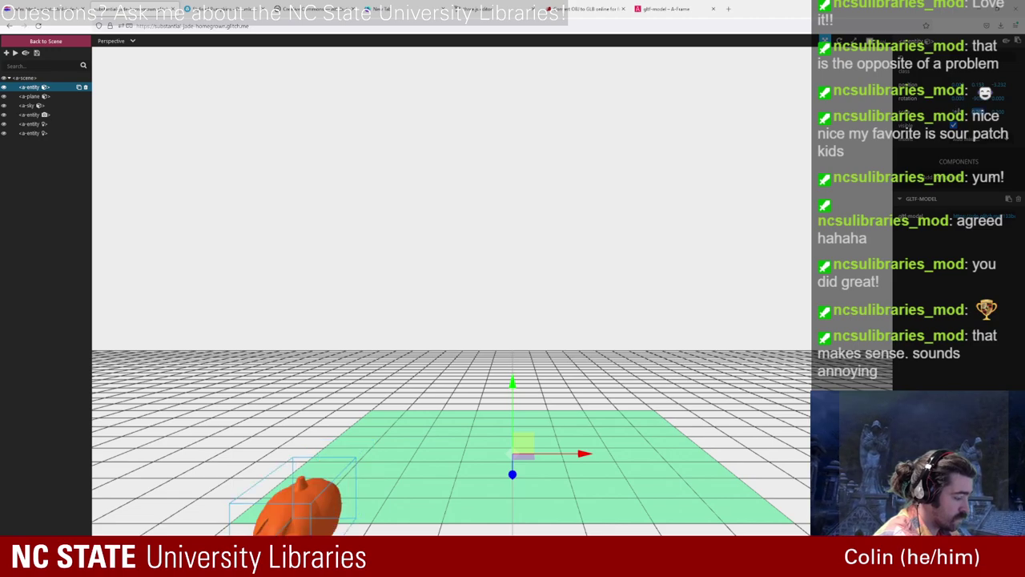
key(Return)
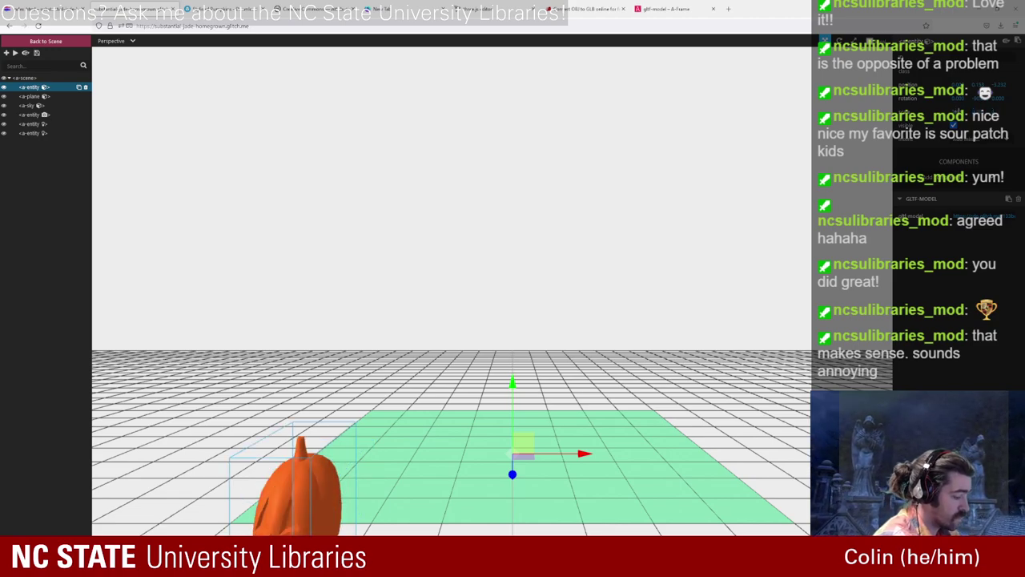
key(Return)
Step: Move the pumpkin back and across to the green plane, raise it onto the surface, and check it in the live scene
scroll(369, 327, down, 5)
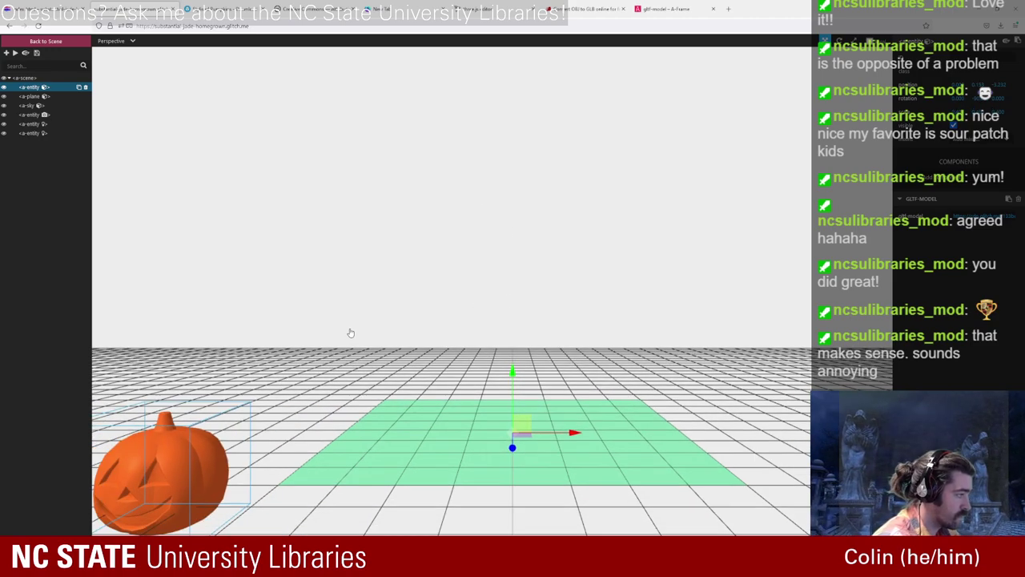
drag(572, 426, 607, 405)
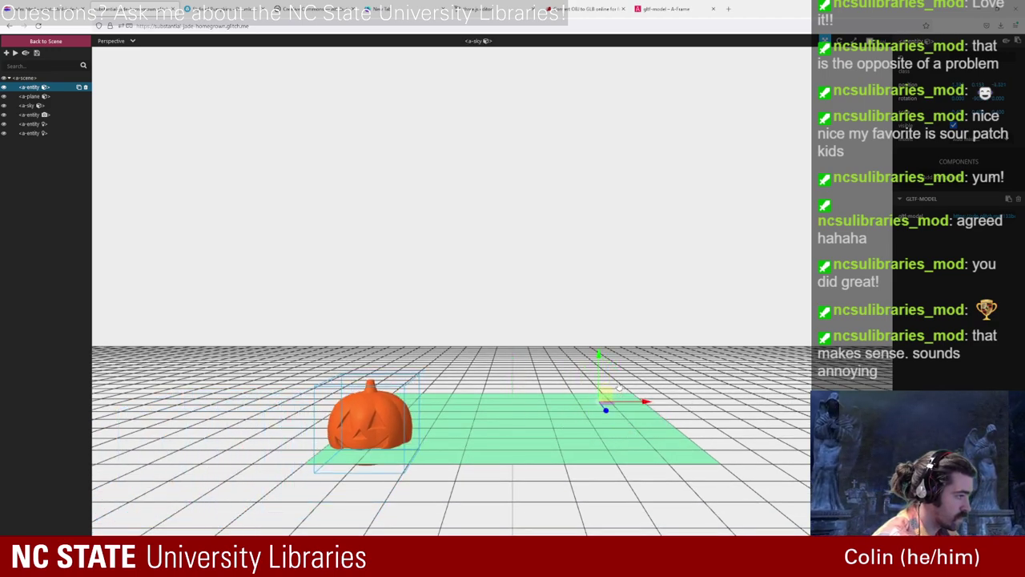
drag(601, 356, 601, 344)
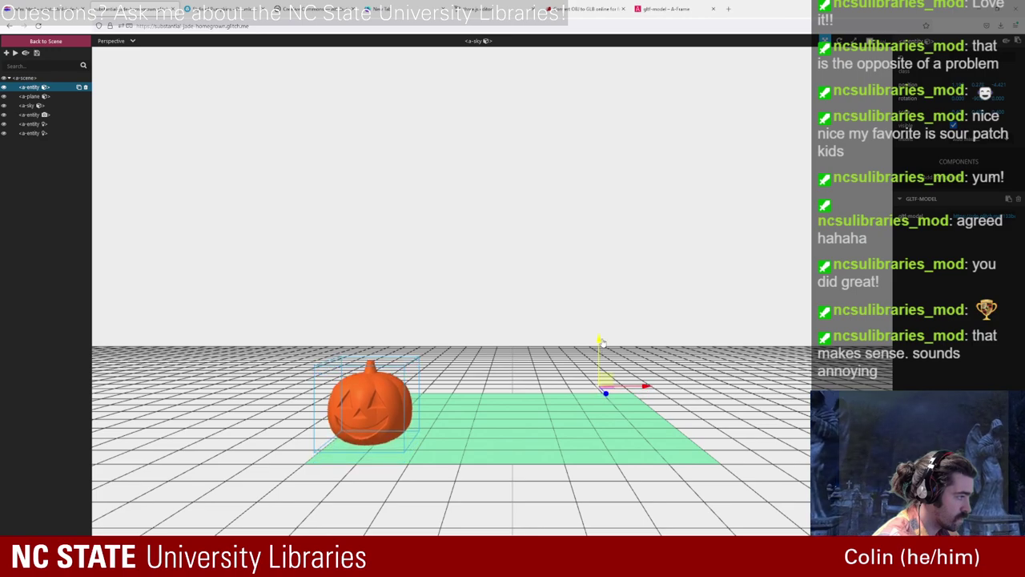
click(601, 343)
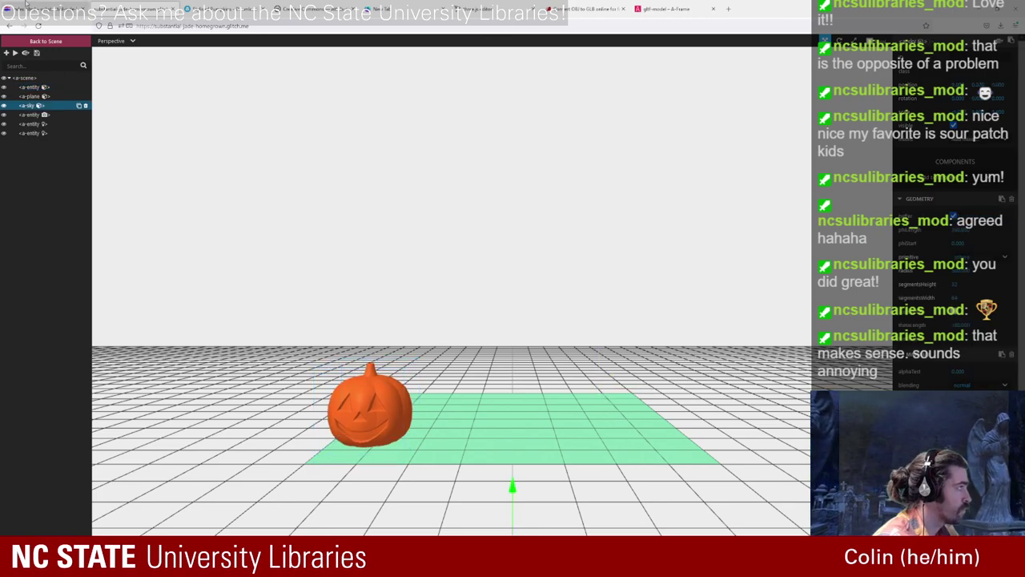
click(64, 44)
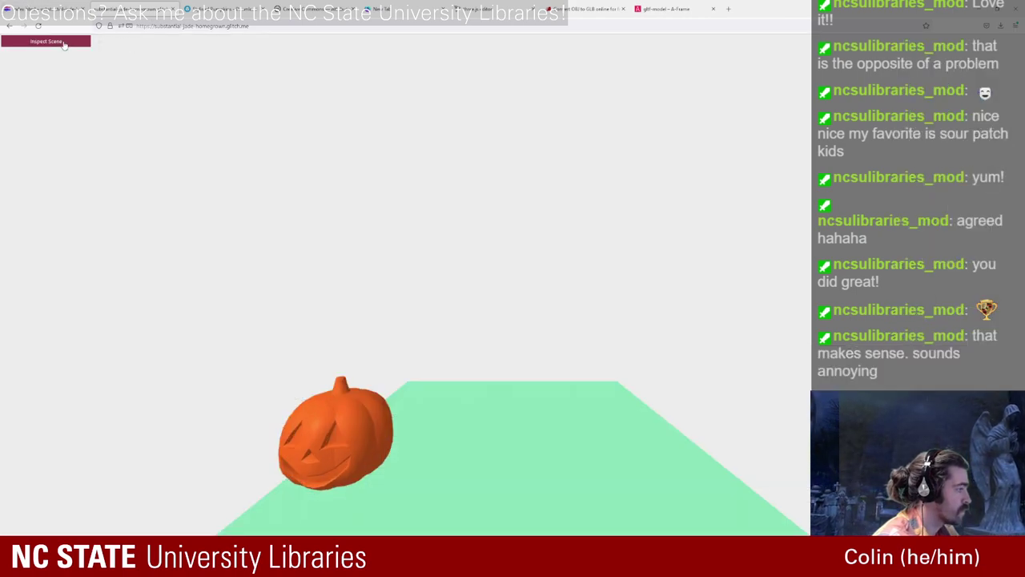
Step: In the inspector, set the pumpkin's scale to 0.5 on all three axes and shift it along X onto the green plane
key(ctrl+alt+i)
click(357, 384)
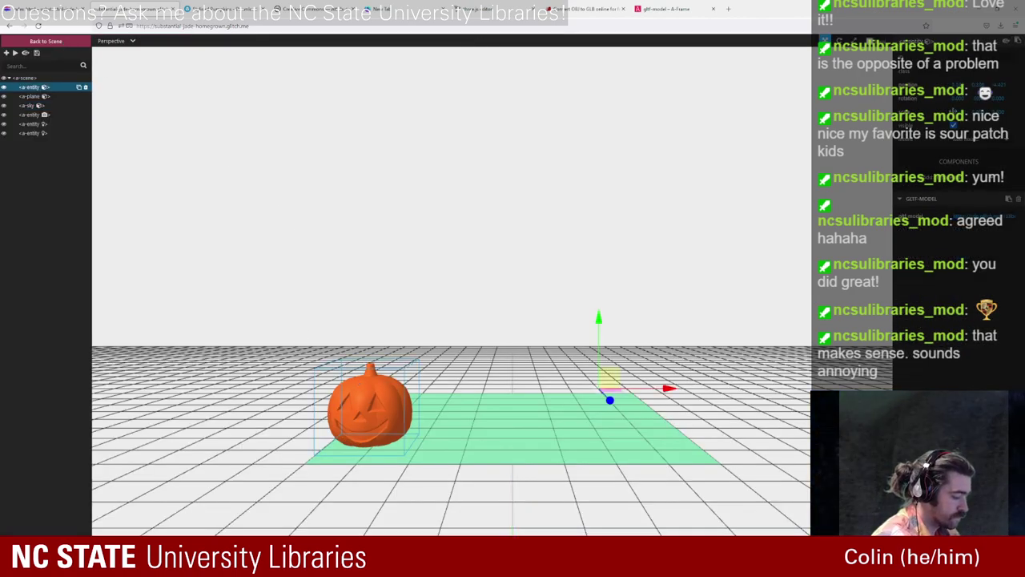
key(Tab)
key(Tab)
key(Tab)
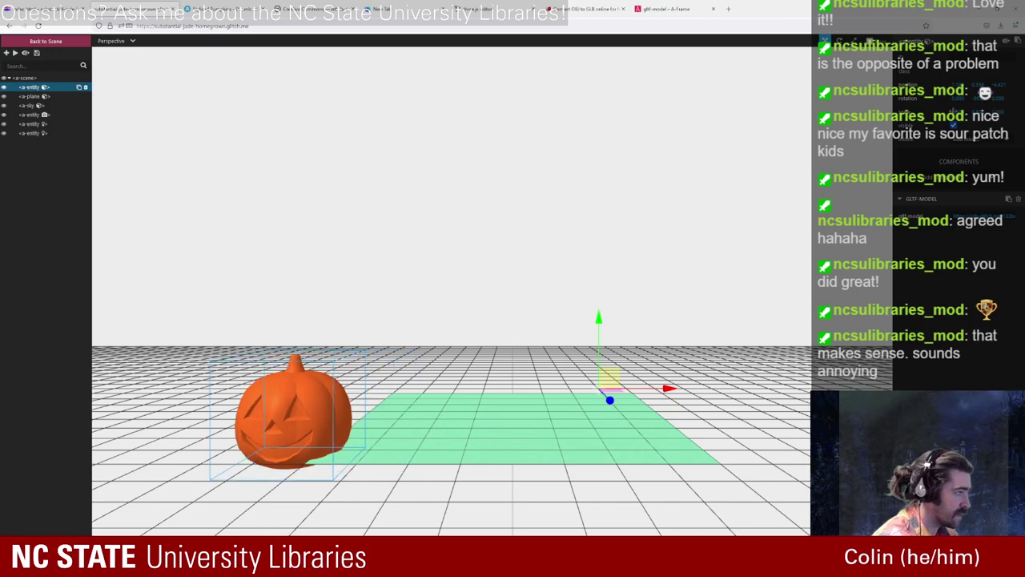
drag(675, 392, 740, 392)
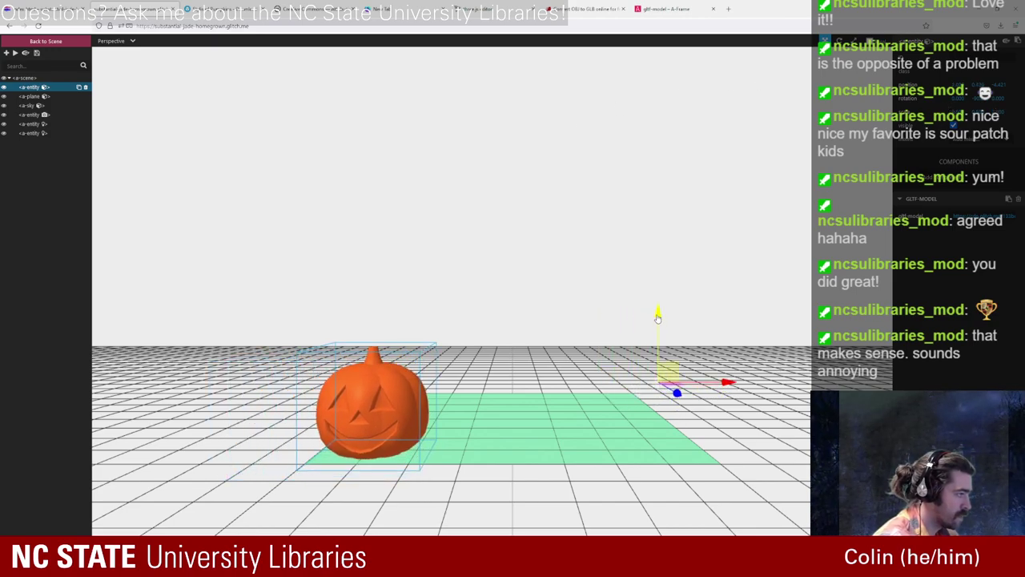
Step: Return to the live scene and look around the enlarged pumpkin on the green plane
click(96, 117)
click(48, 41)
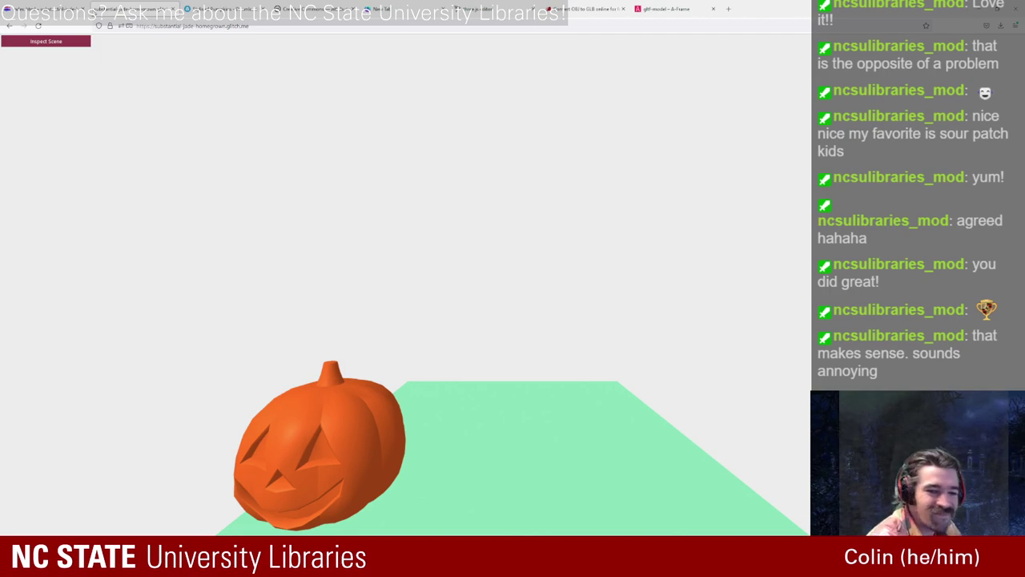
drag(689, 197, 692, 236)
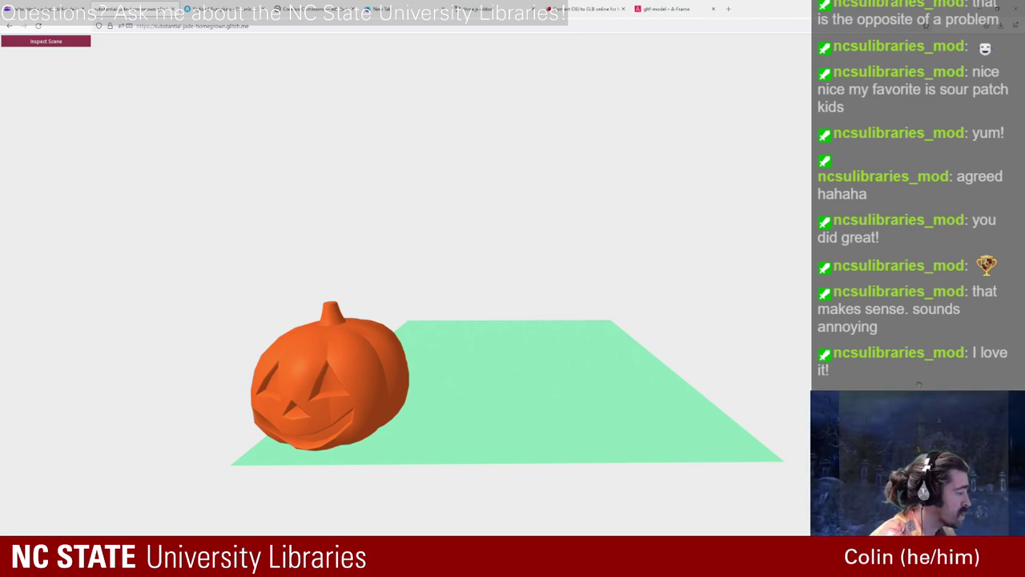
Step: Copy the pumpkin's HTML from the inspector and update the #carved1 entity in index.html to scale="0.5 0.5 0.5" and position="2.02198 0.42545 -4.42142"
click(81, 44)
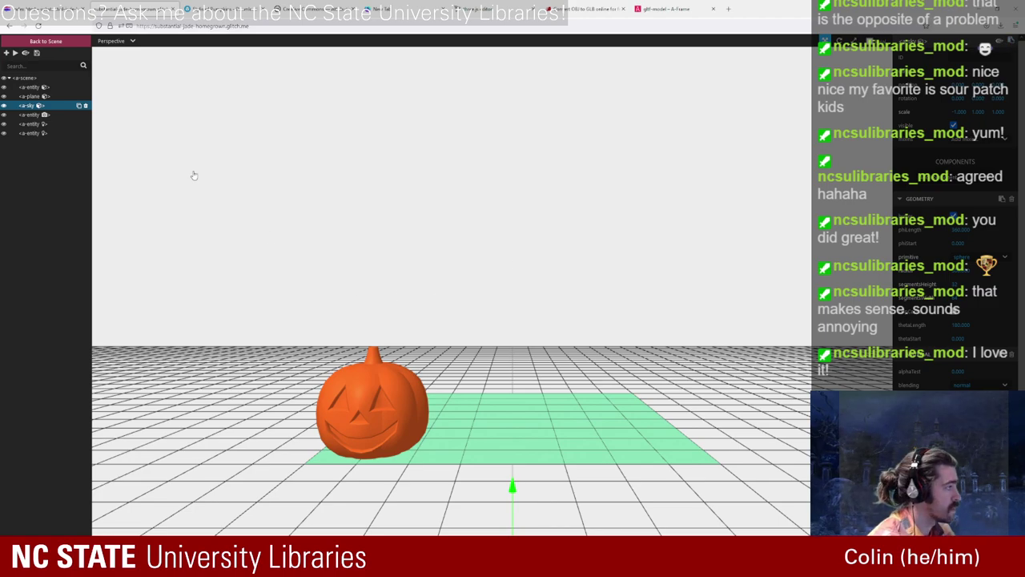
click(377, 389)
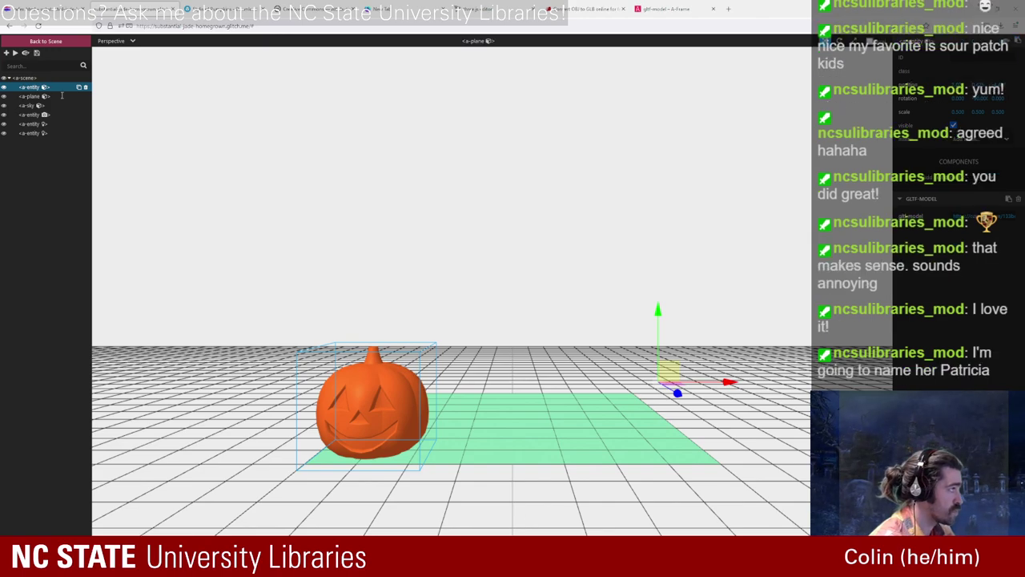
click(55, 8)
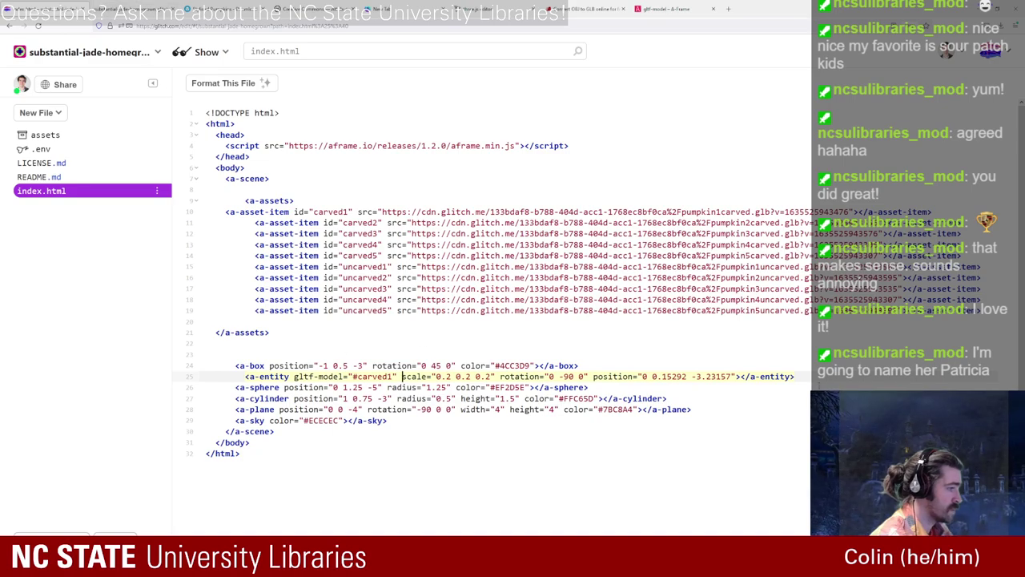
key(Return)
key(ctrl+v)
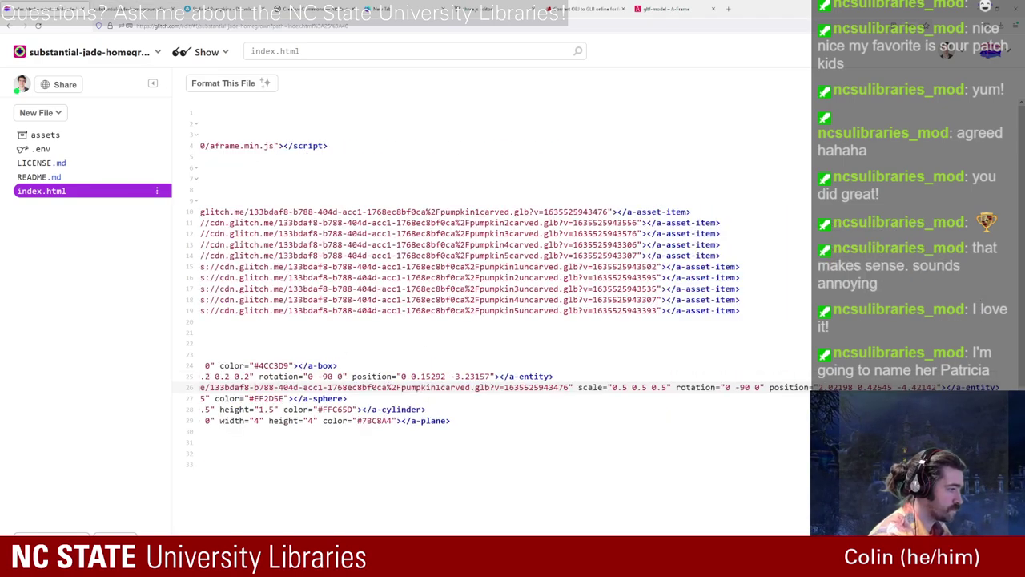
drag(805, 386, 401, 376)
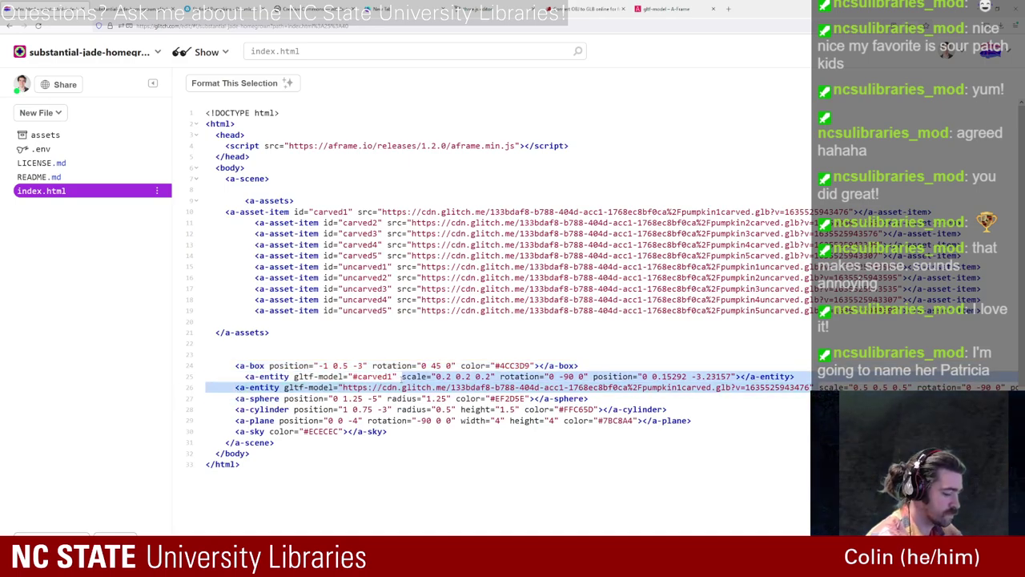
key(BackSpace)
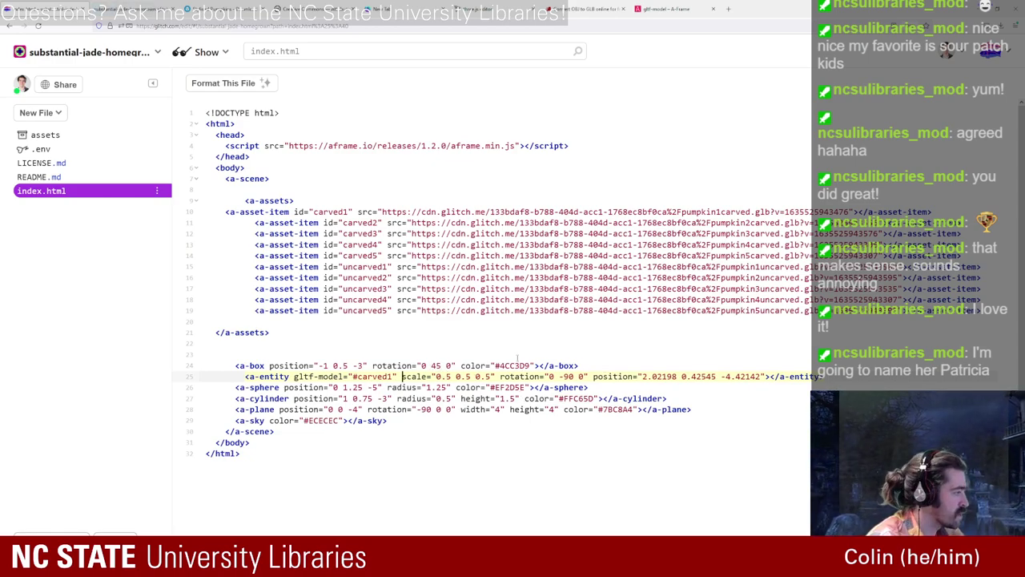
Step: Add id="carved1" before the gltf-model attribute of the pumpkin entity
click(294, 376)
text(id=)
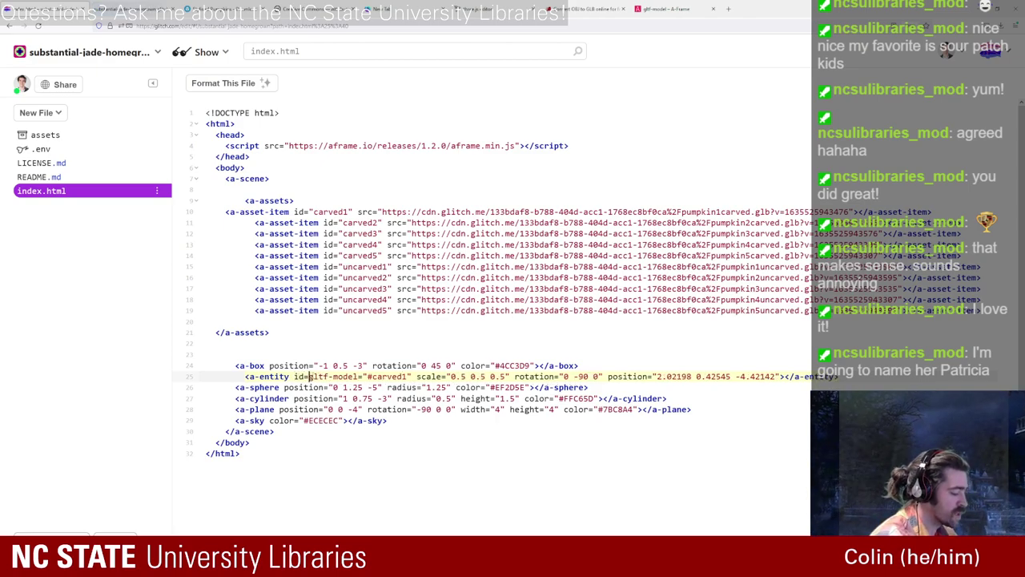
text("carved1)
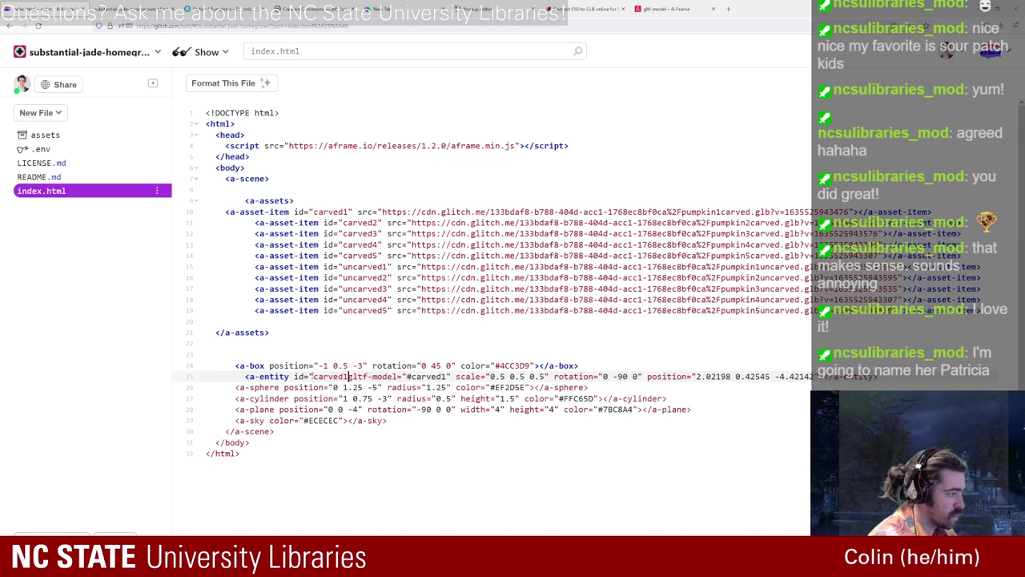
text(")
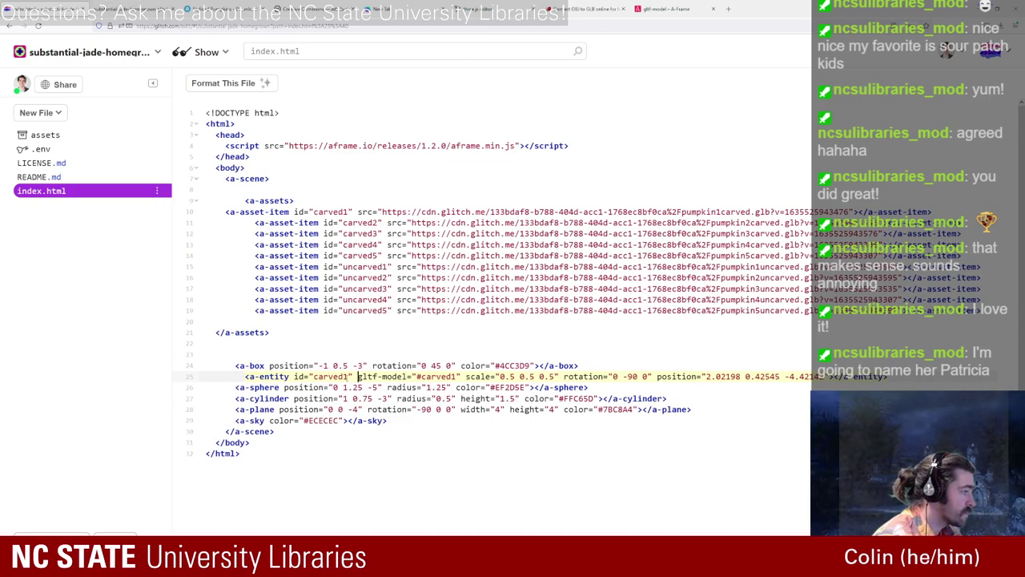
Step: Rename the pumpkin entity's id to patriciaPumpkin1 and reorder it as Pumpkin1Patricia
drag(348, 376, 314, 375)
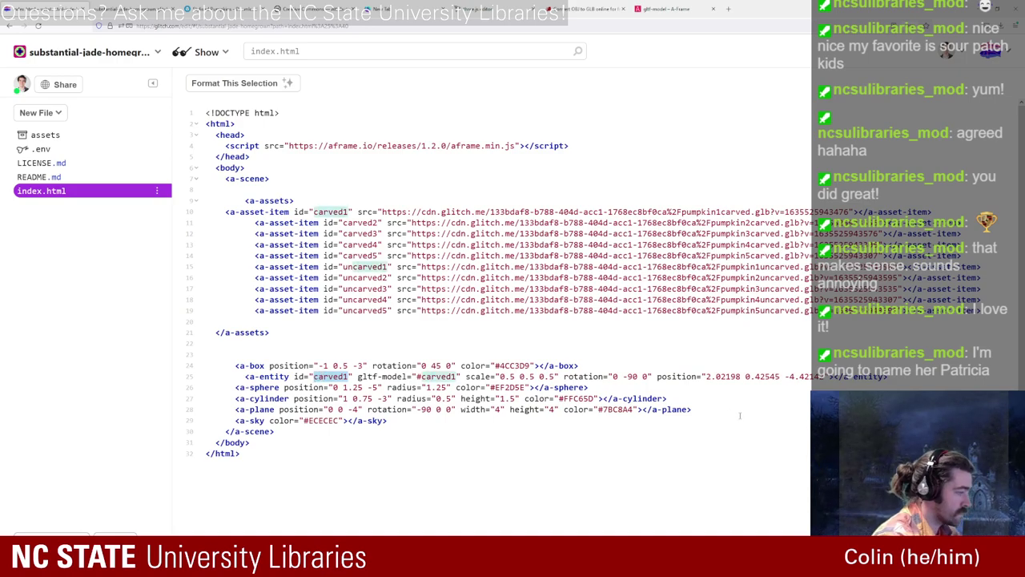
text(patricia)
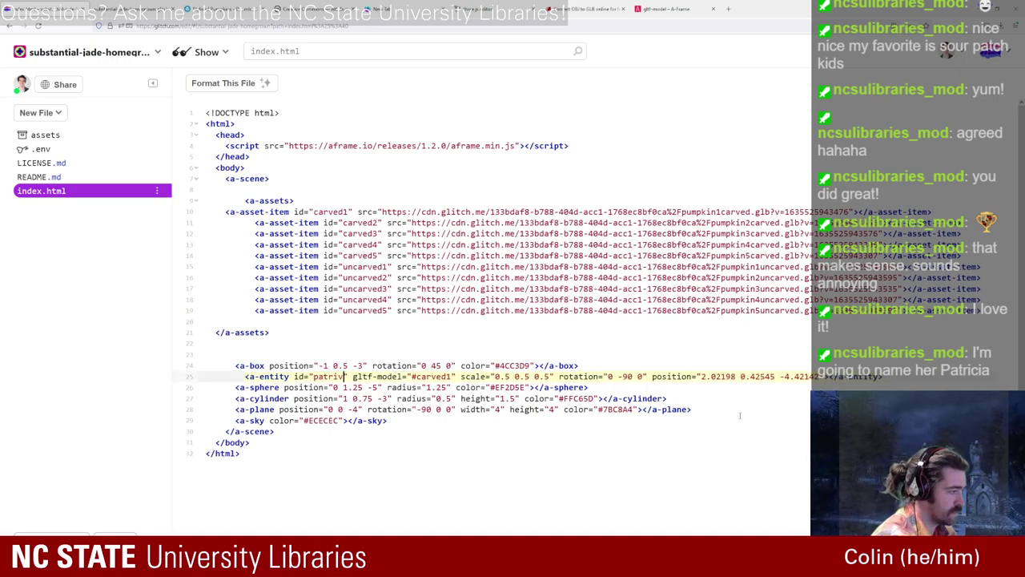
text(Pump)
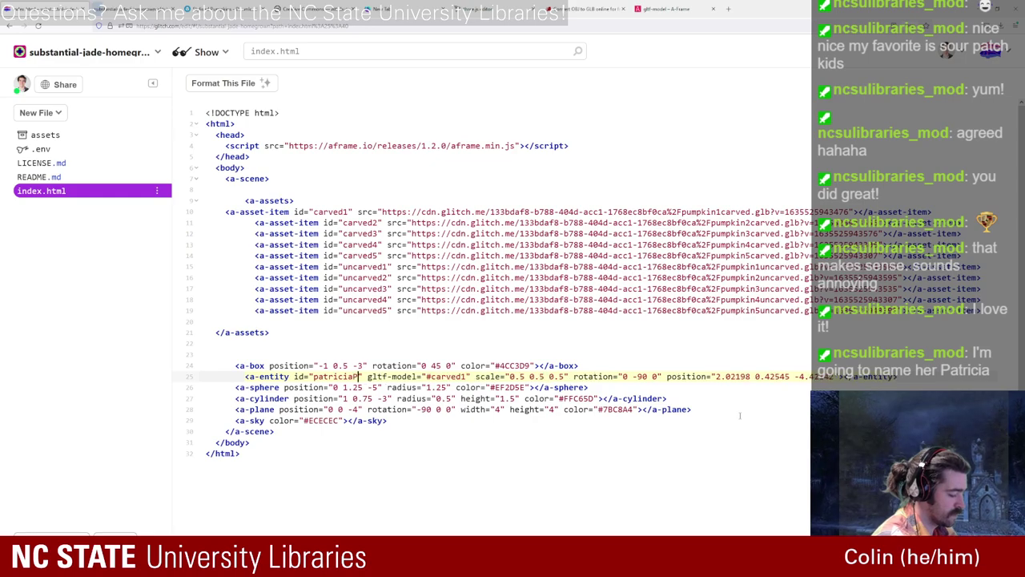
text(kin1)
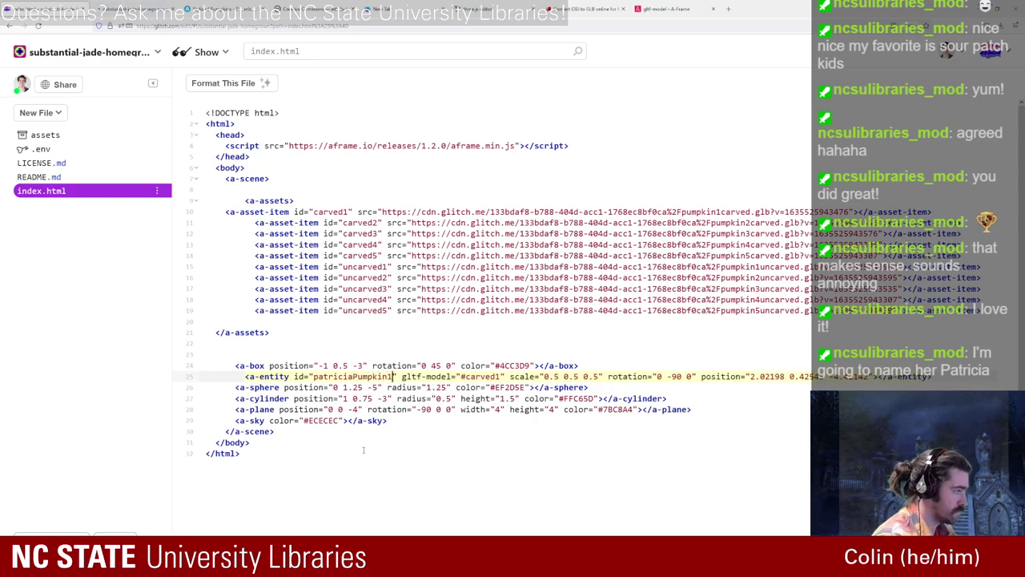
drag(354, 375, 309, 376)
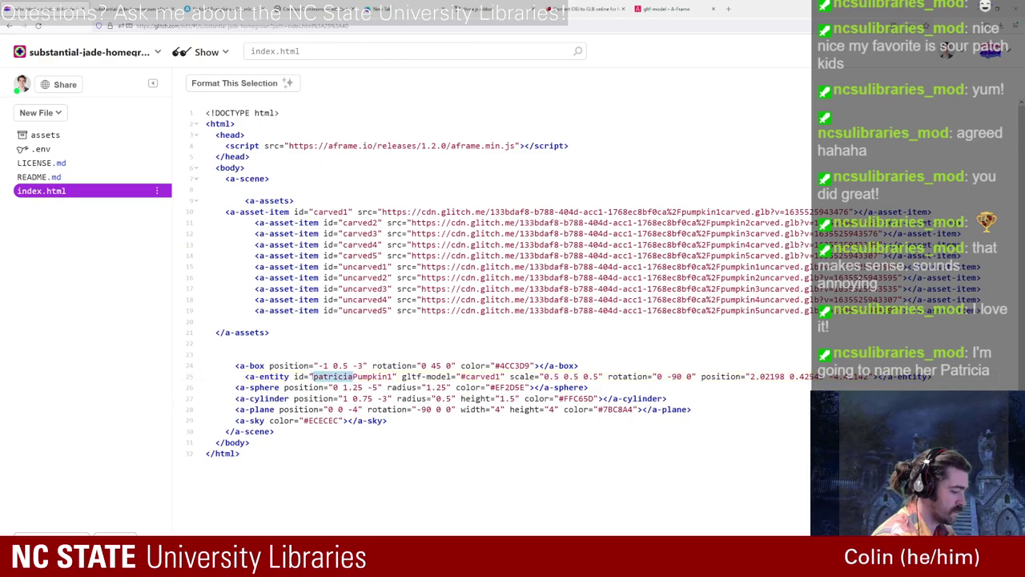
key(BackSpace)
click(354, 376)
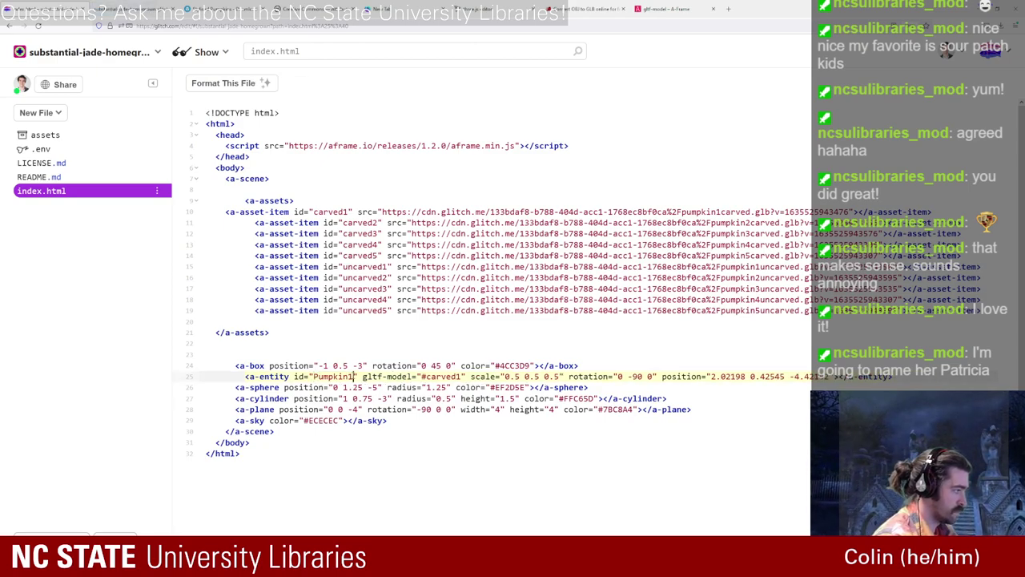
text(Patricia)
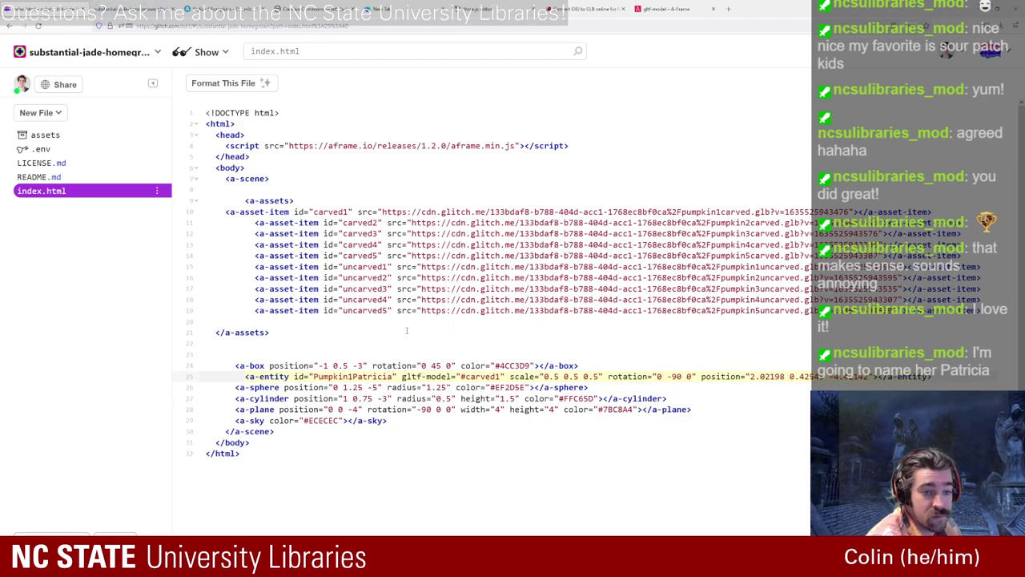
Step: Reload the live scene and check the pumpkin's size and placement
click(590, 387)
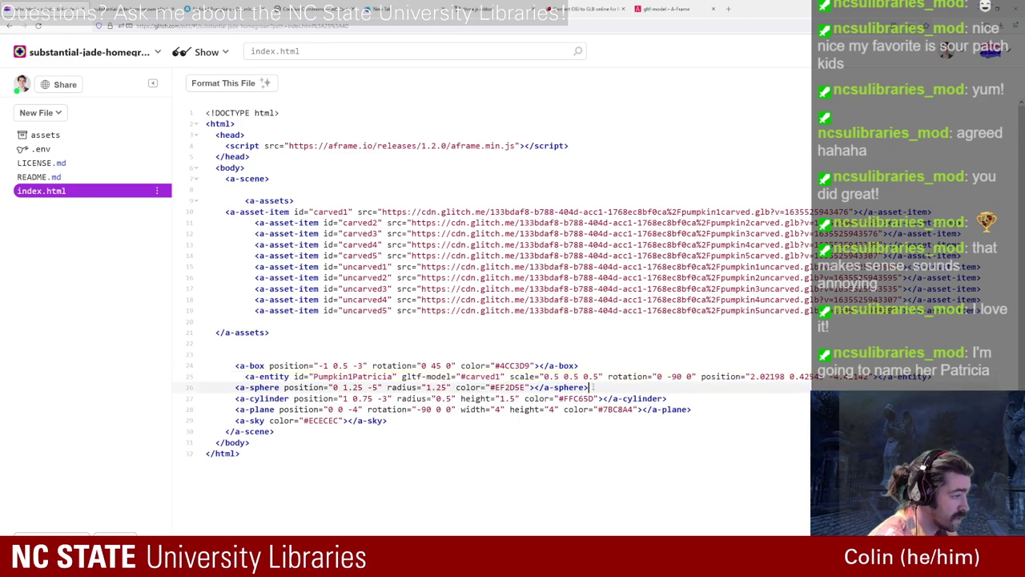
click(133, 9)
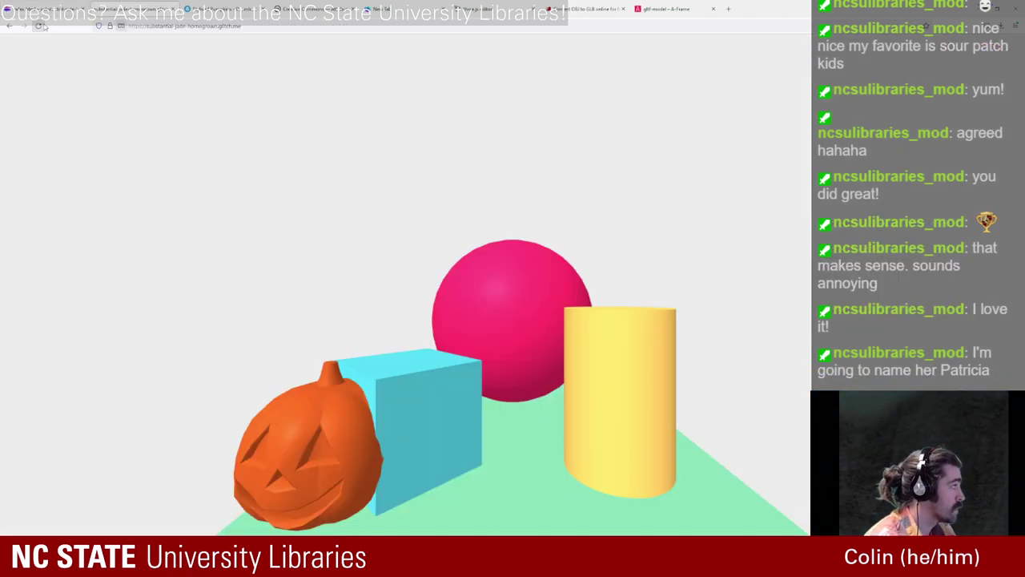
click(38, 26)
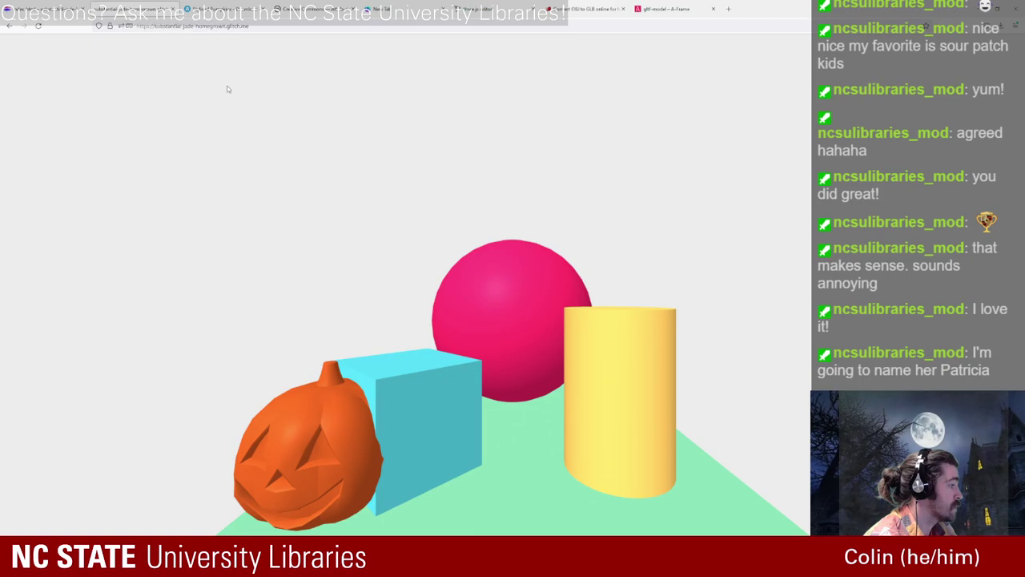
Step: Delete the a-box line from index.html
click(58, 6)
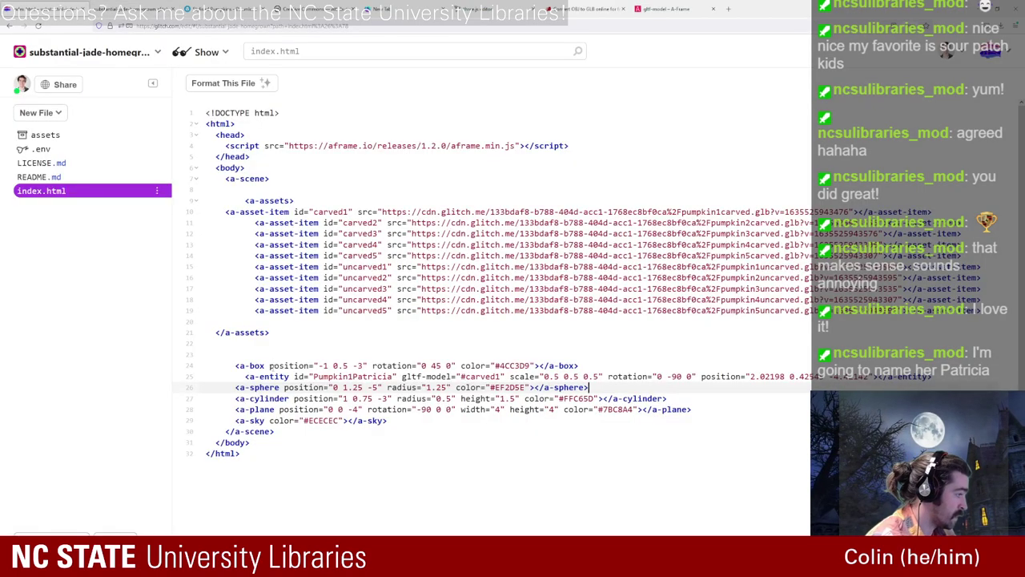
triple_click(277, 365)
key(BackSpace)
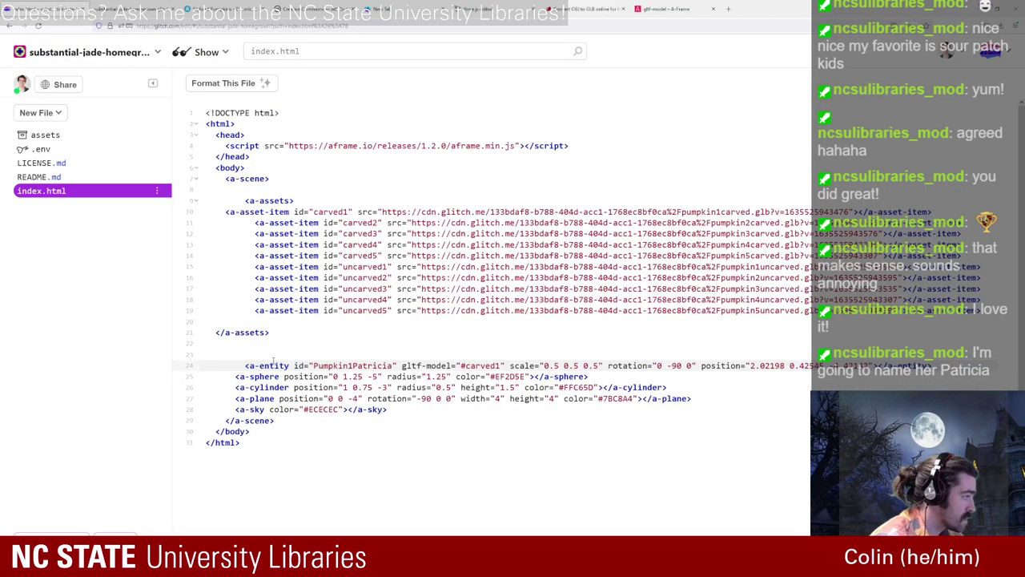
Step: Delete the a-sphere and a-cylinder lines from index.html, keeping the pumpkin entity, a-plane and a-sky
click(276, 375)
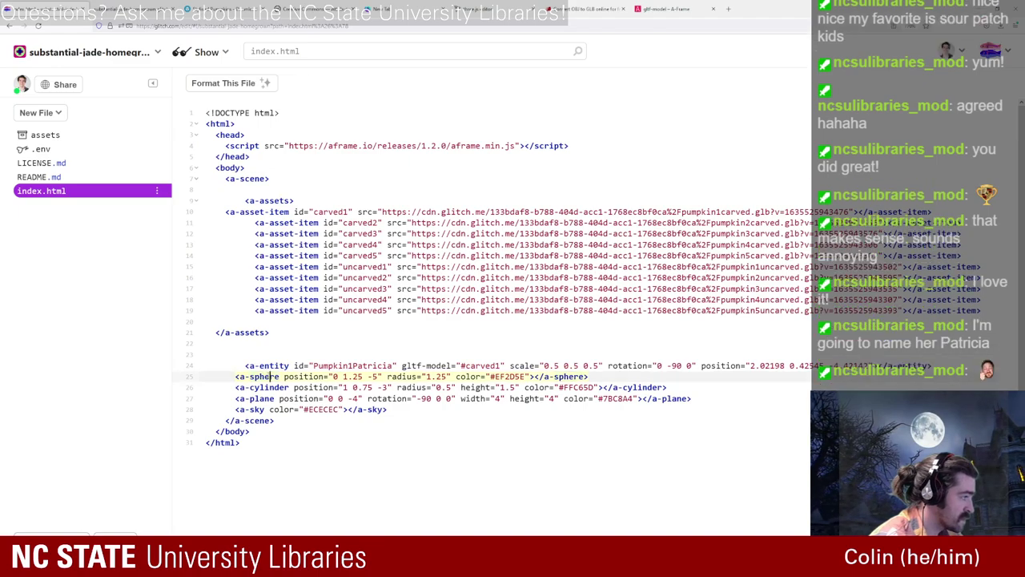
triple_click(276, 376)
key(BackSpace)
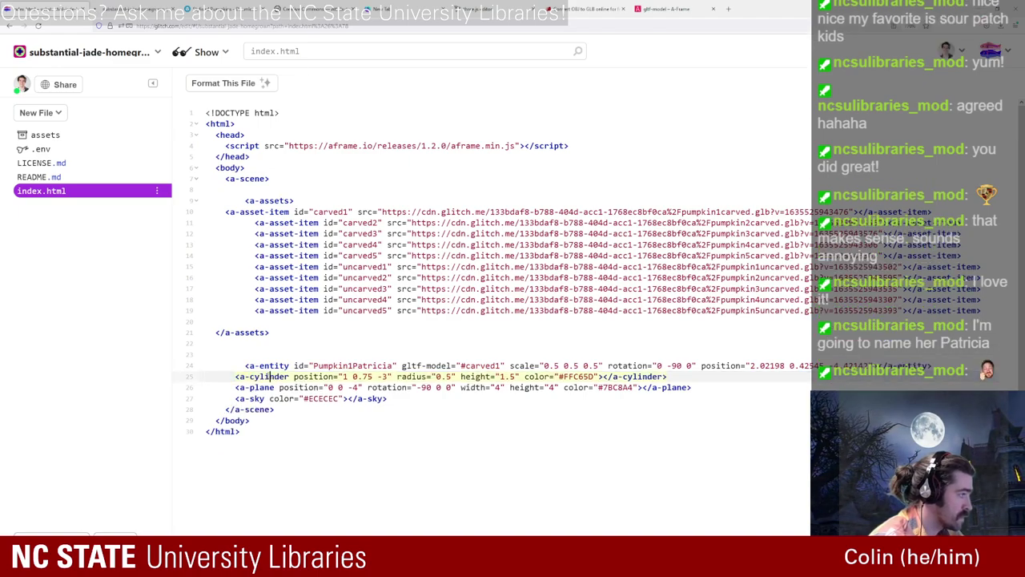
triple_click(270, 375)
key(BackSpace)
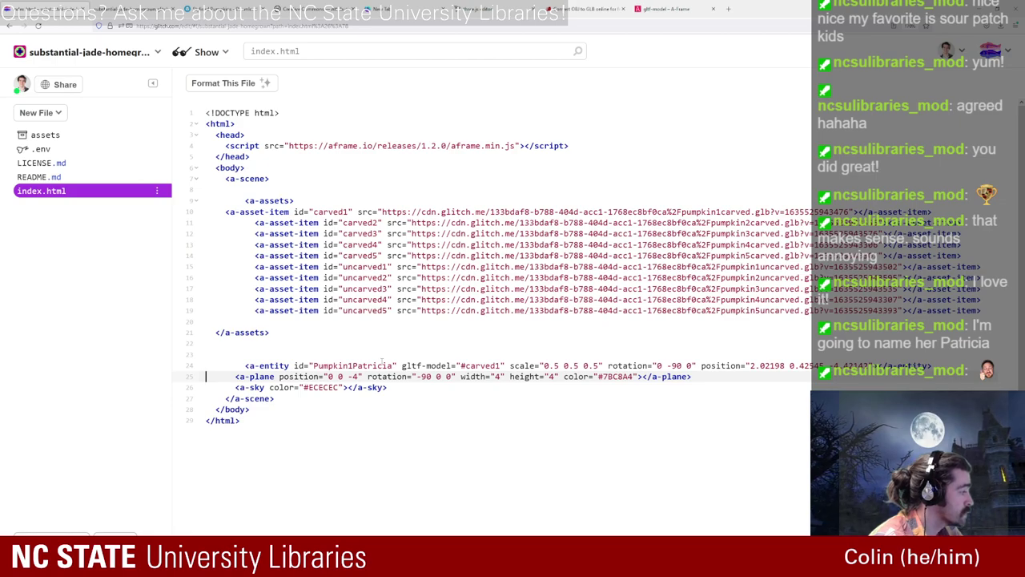
click(384, 366)
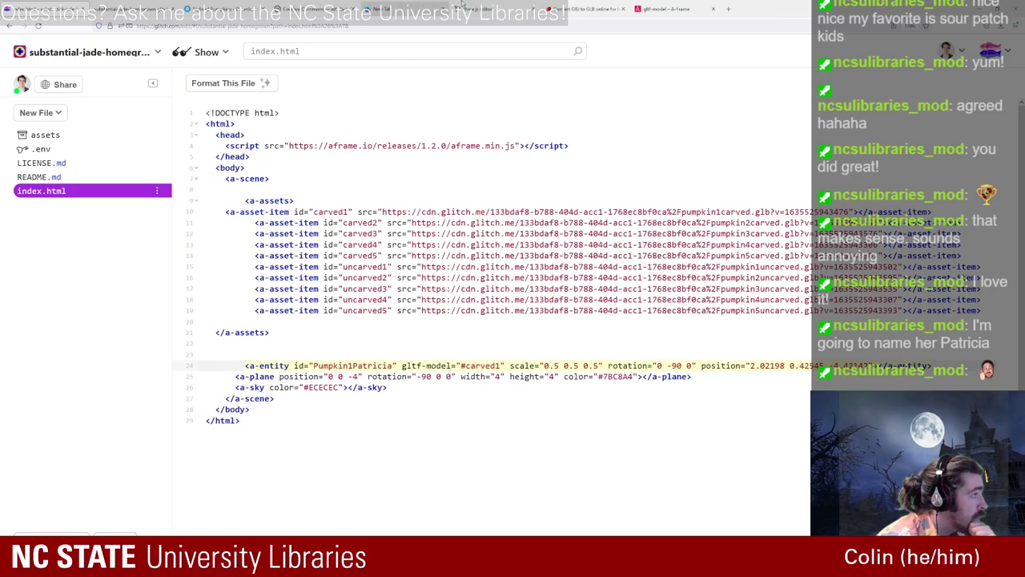
Step: Switch to the A-Frame documentation, search it for "click" and open the cursor component page
click(686, 8)
click(58, 78)
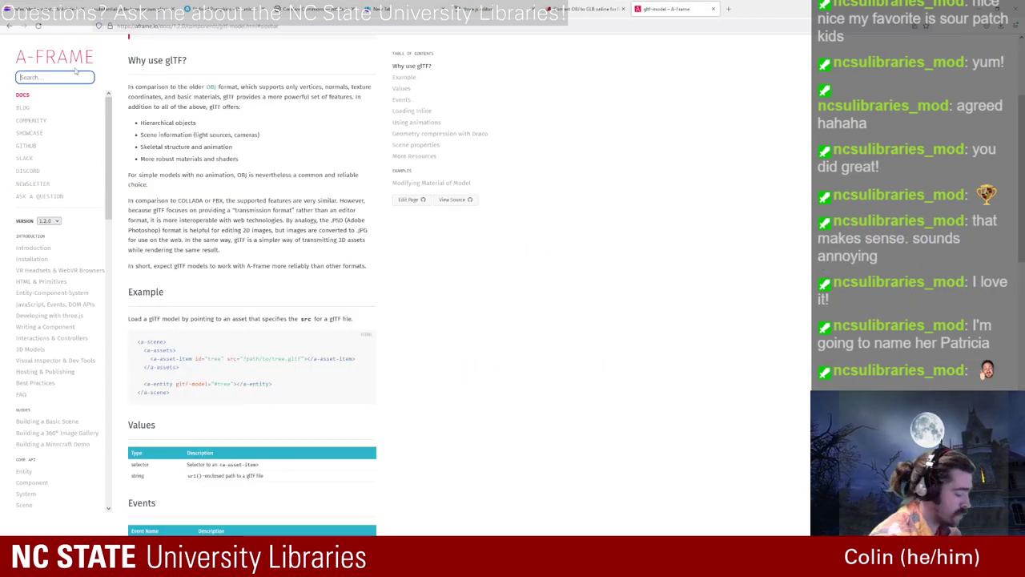
text(click)
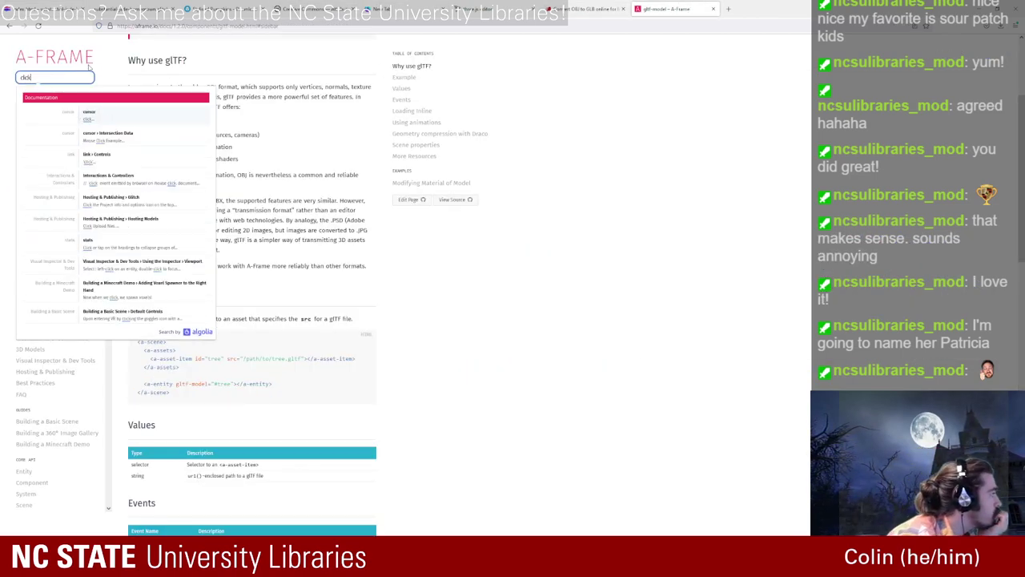
click(104, 114)
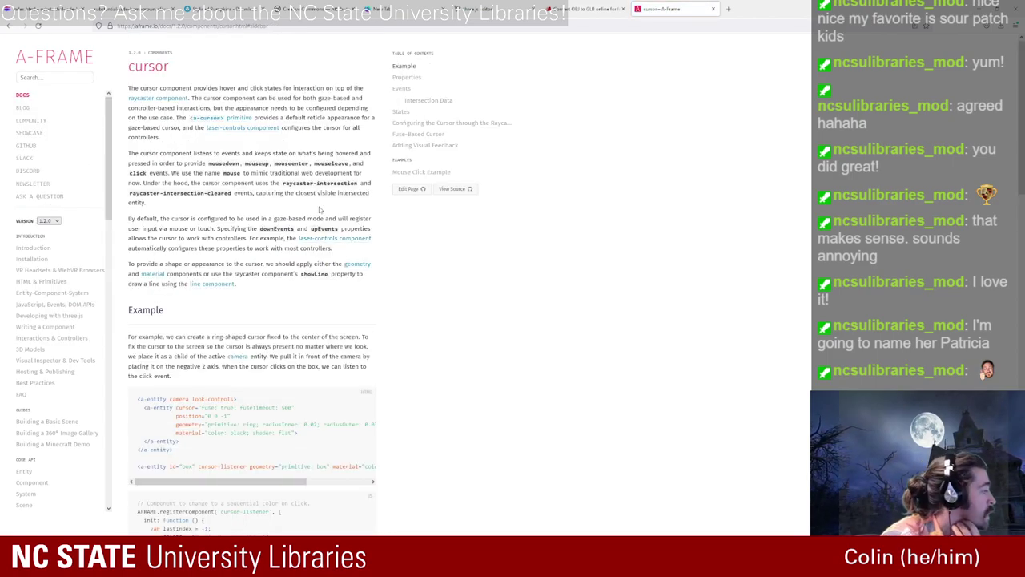
Step: Read the cursor component's description and example code, and open the a-cursor primitive page in a separate tab
scroll(391, 232, down, 2)
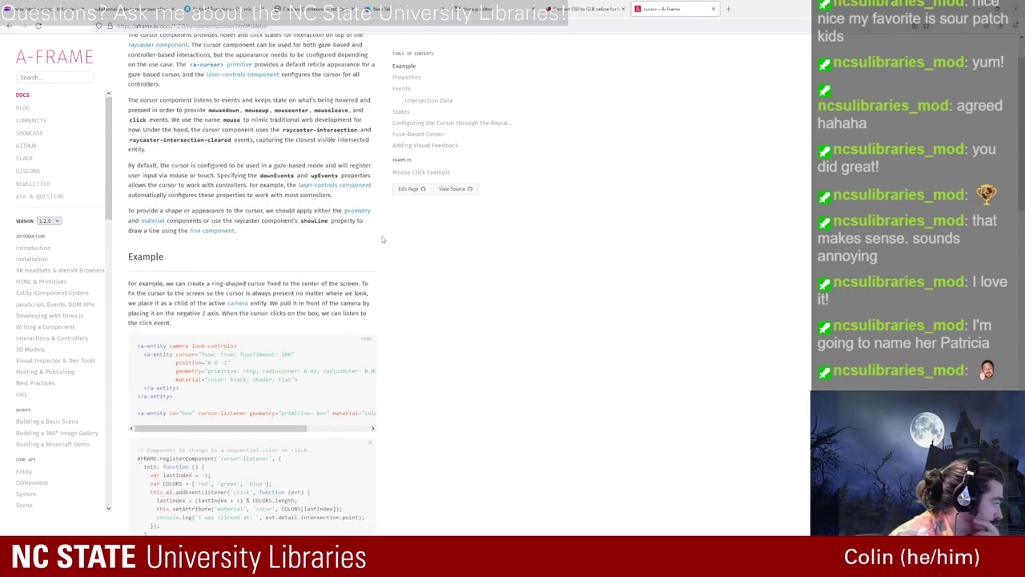
scroll(383, 238, down, 2)
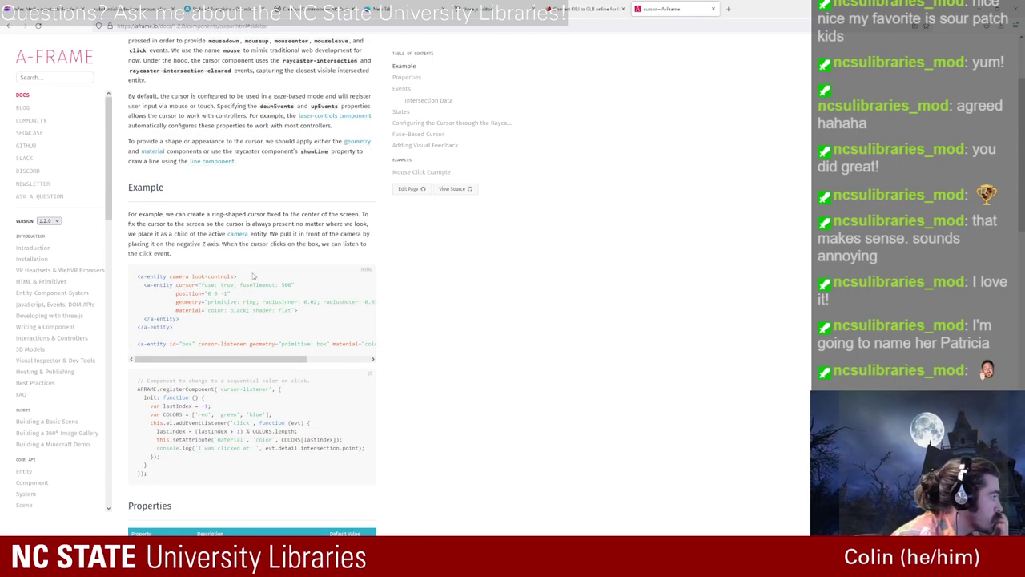
scroll(253, 276, up, 4)
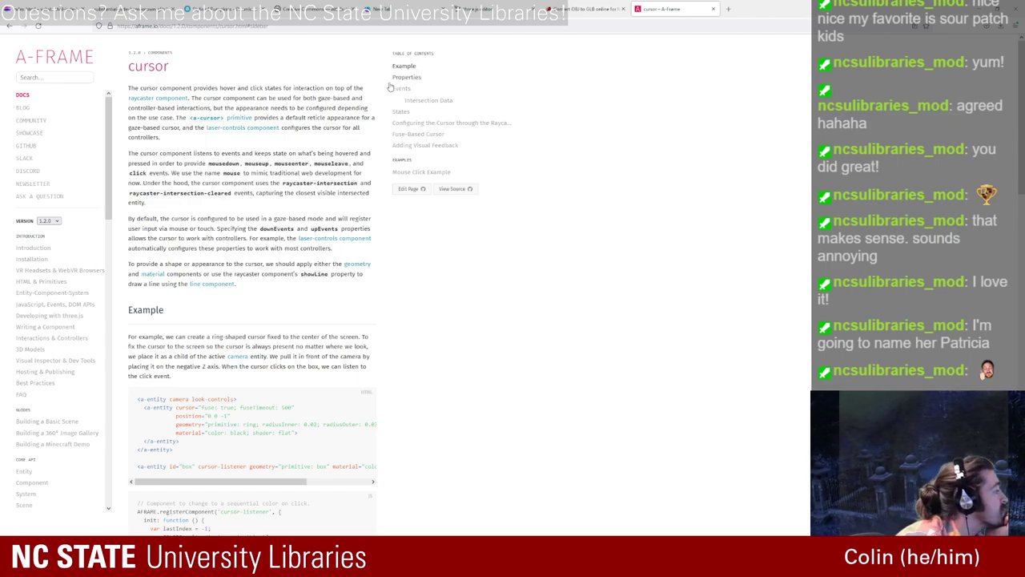
middle_click(210, 119)
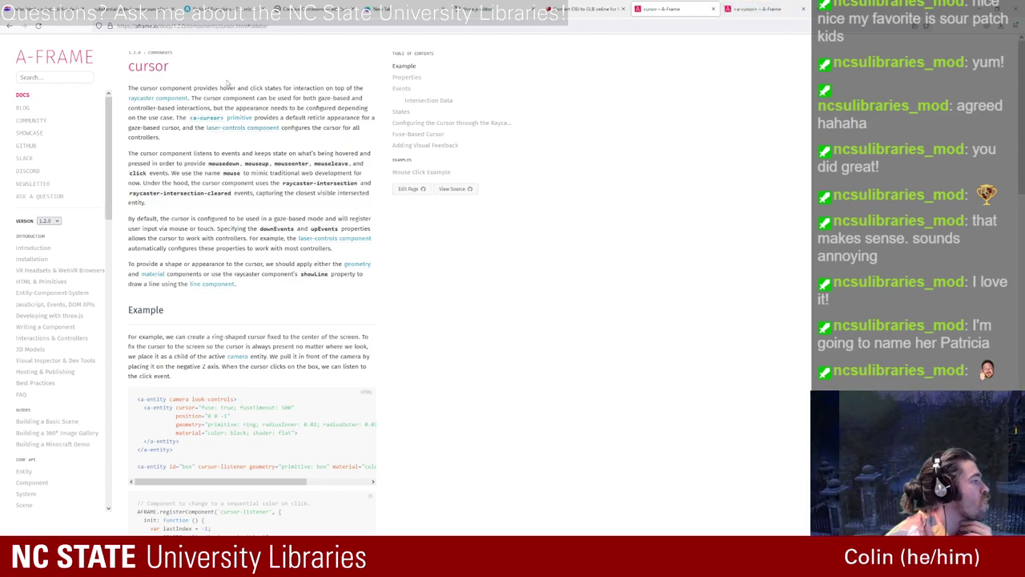
drag(269, 117, 325, 120)
click(321, 124)
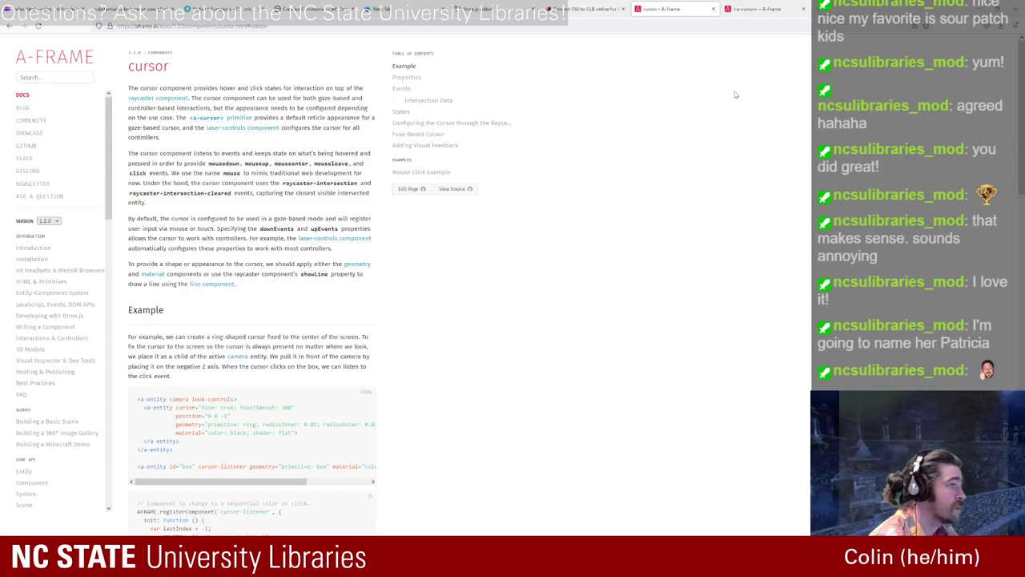
Step: Search the web for "pb 250 vrplants github" in a new tab
key(ctrl+t)
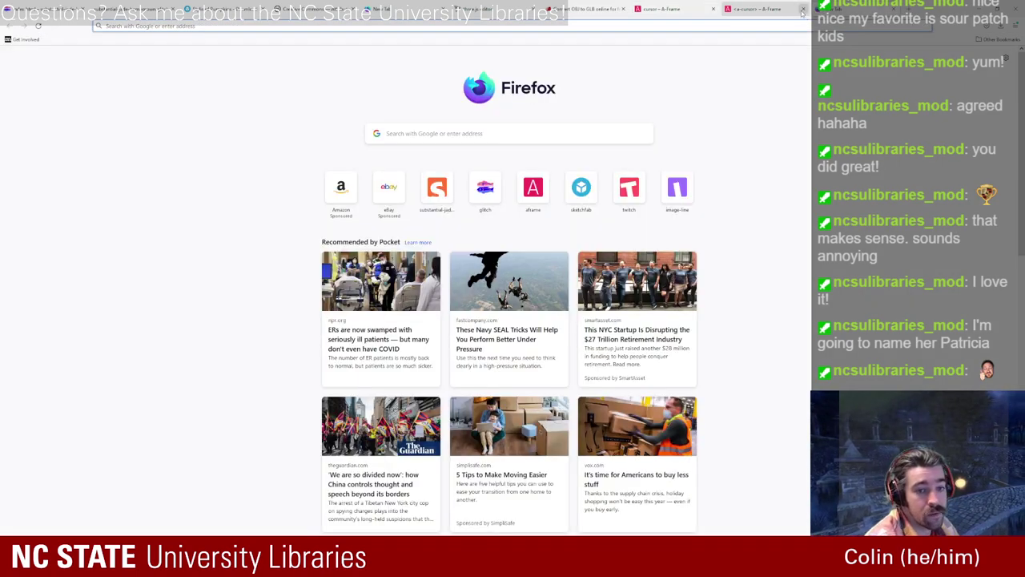
text(pb 250)
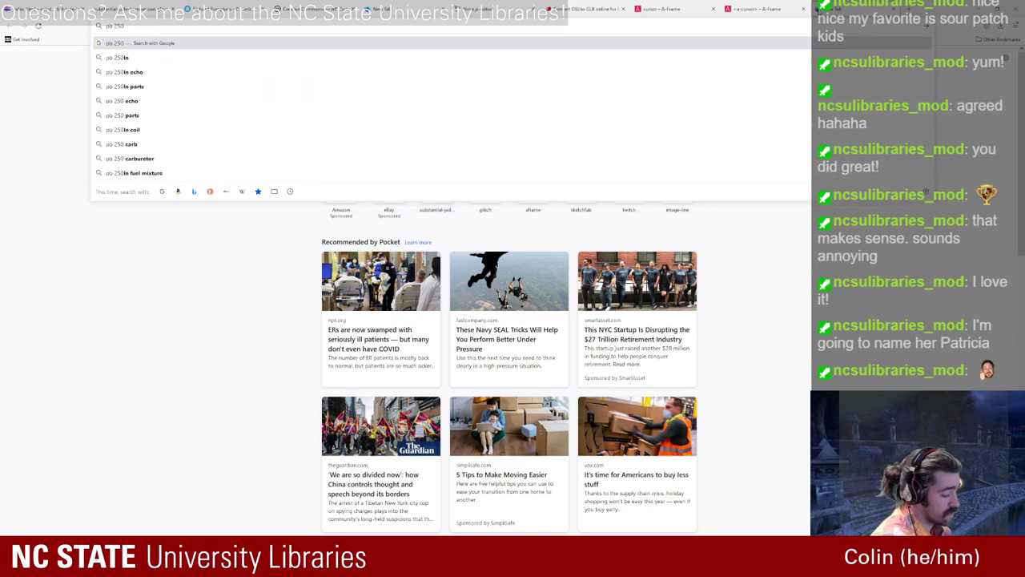
text( vrpnants gith)
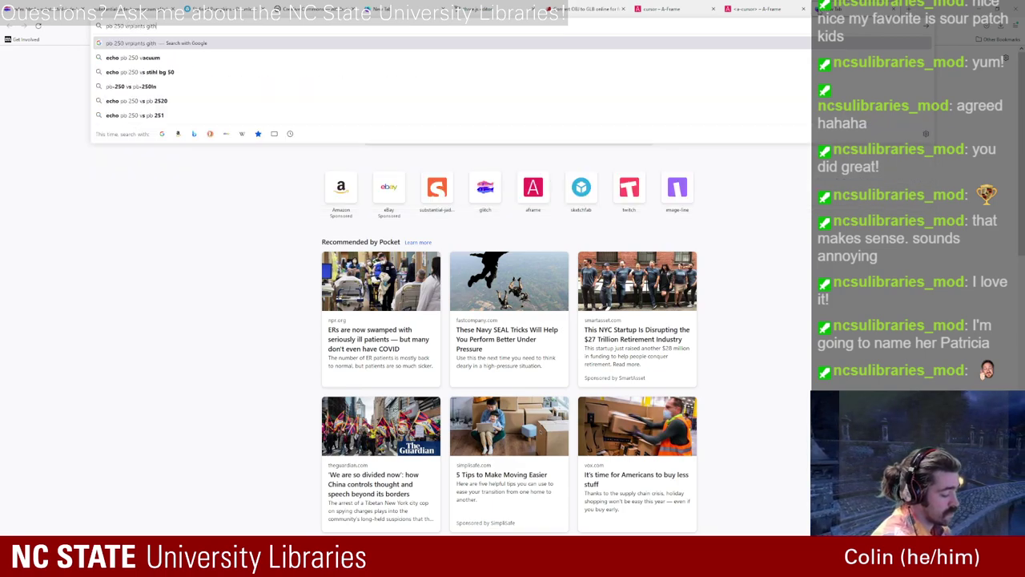
text(ub)
key(Return)
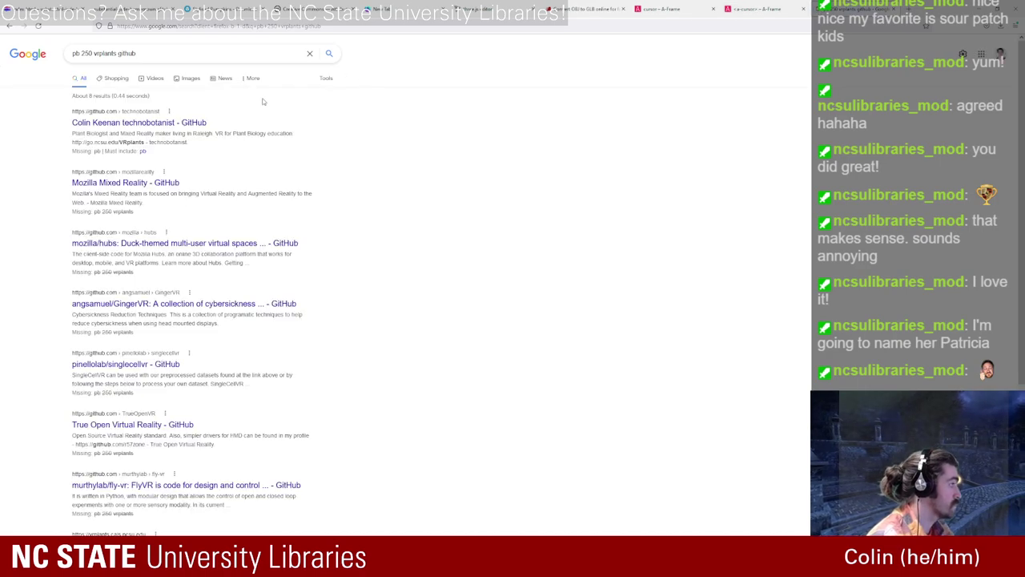
Step: Open the GitHub profile from the first search result and go to the PB250_DefensiveStructures repository through its September 2021 contribution activity
click(187, 124)
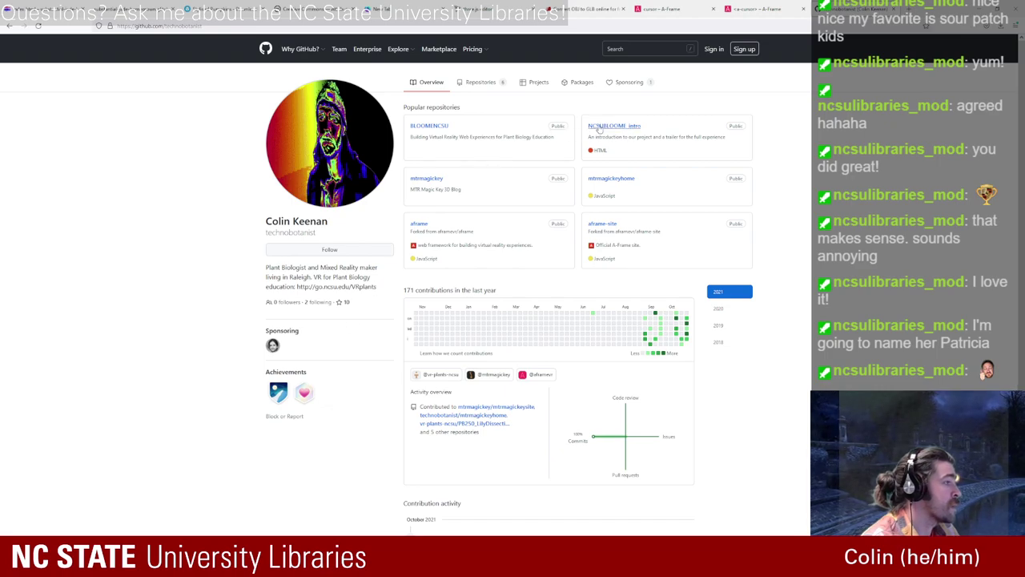
click(485, 83)
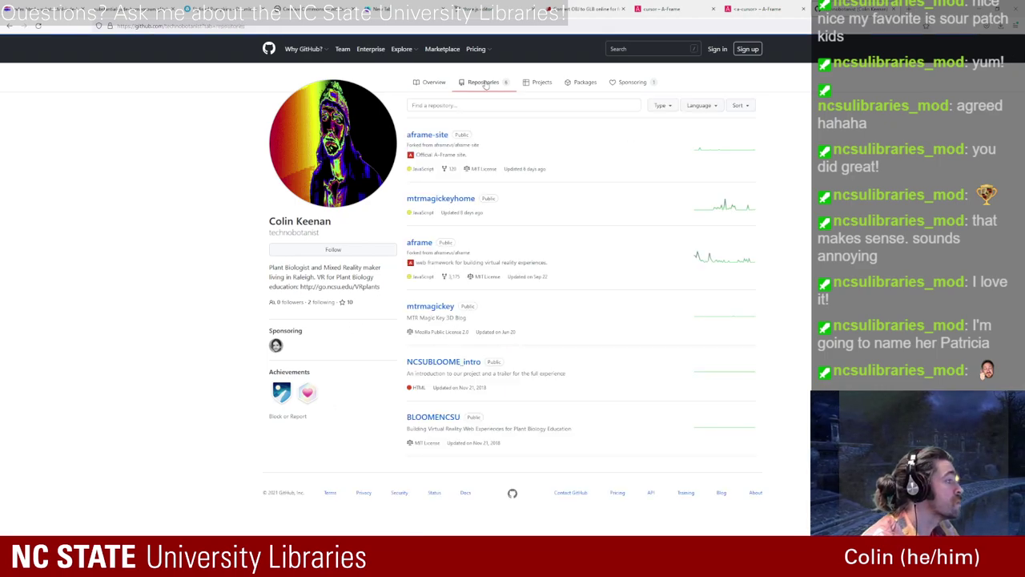
click(425, 87)
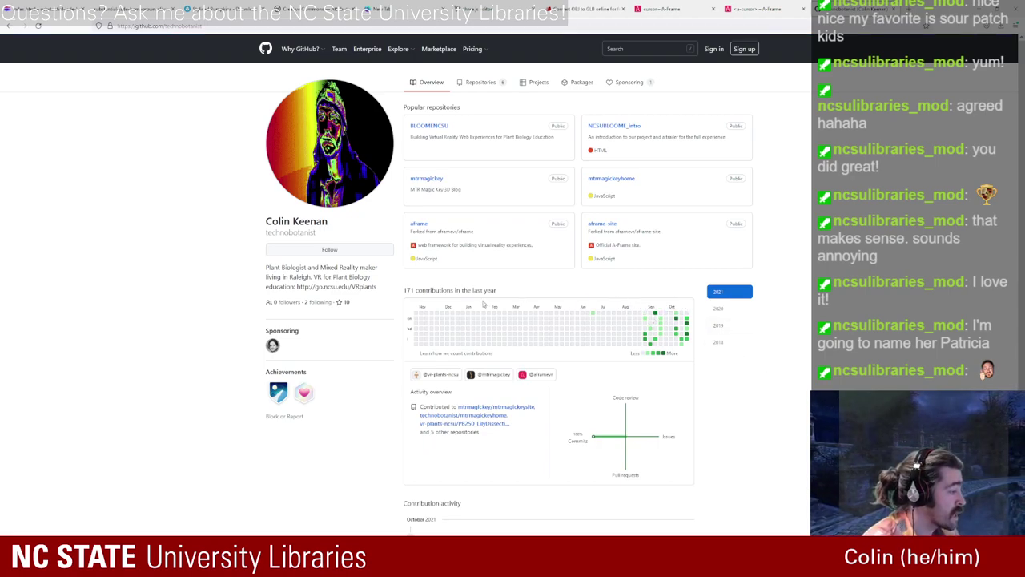
scroll(483, 303, down, 3)
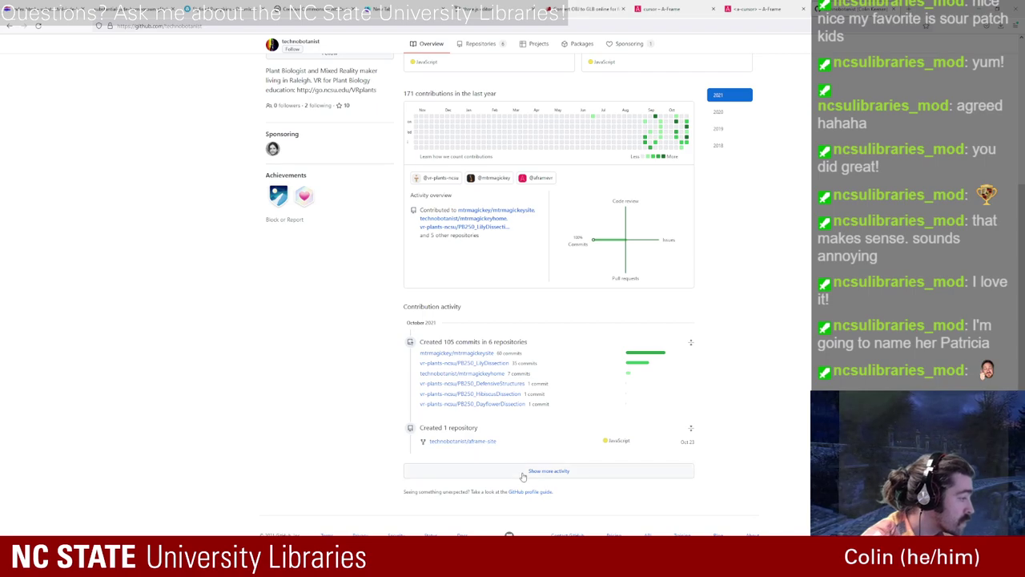
click(523, 476)
scroll(515, 346, down, 3)
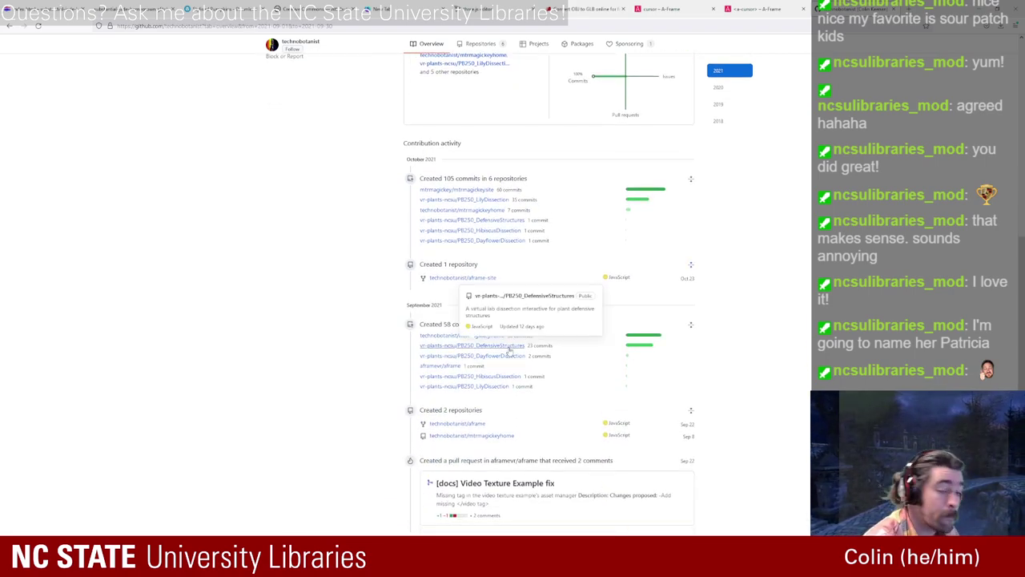
click(509, 349)
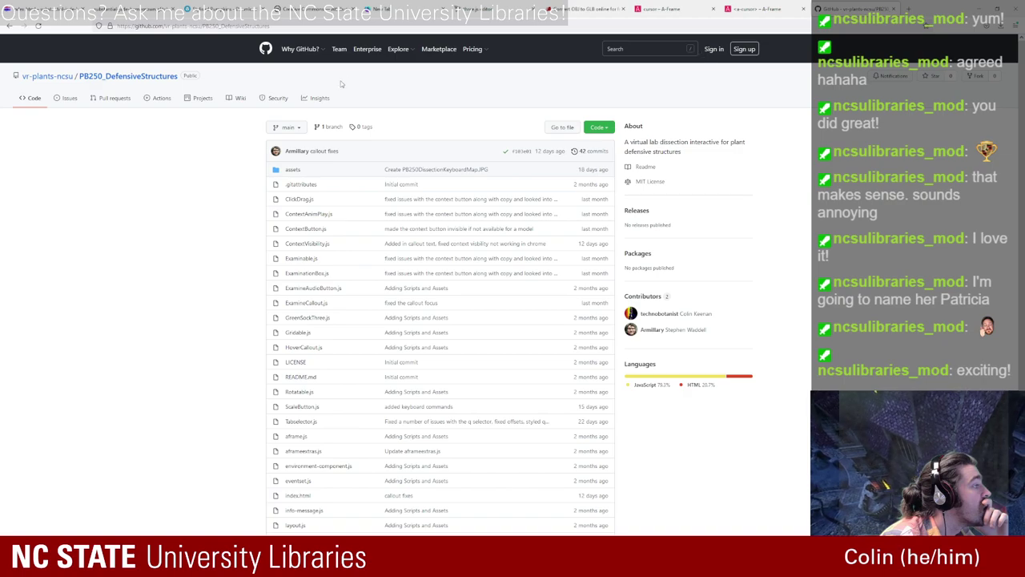
click(307, 25)
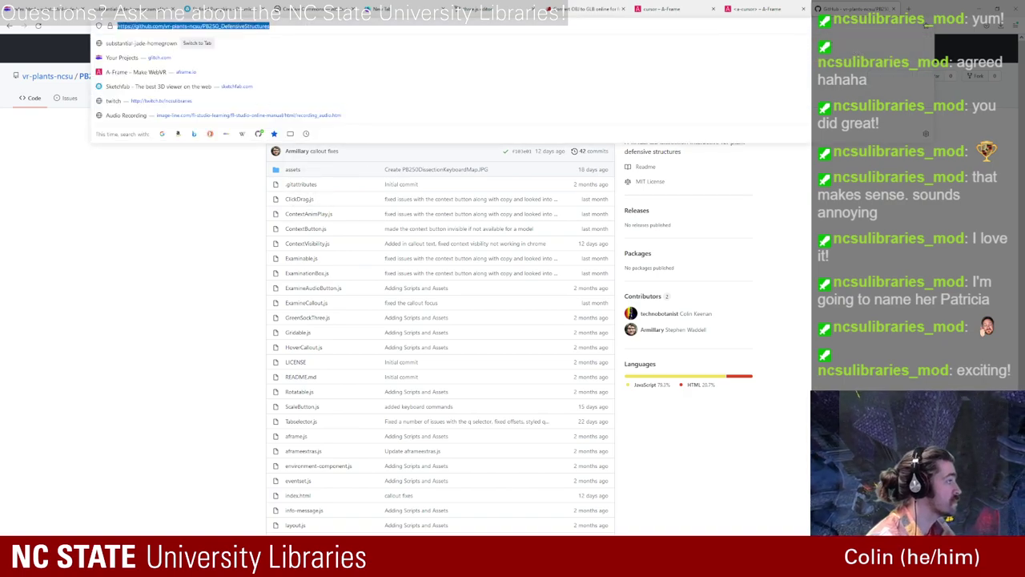
click(192, 26)
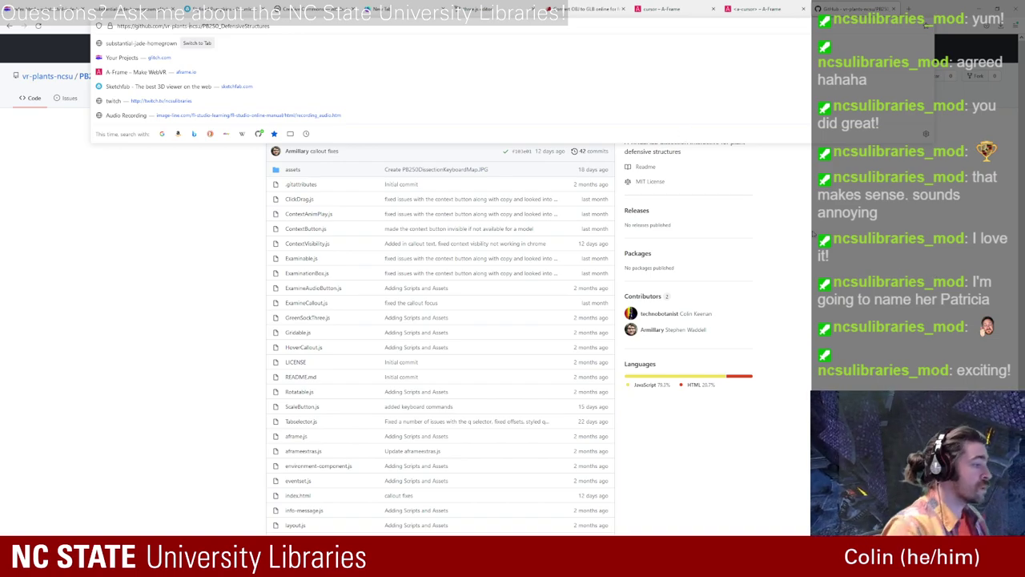
click(683, 153)
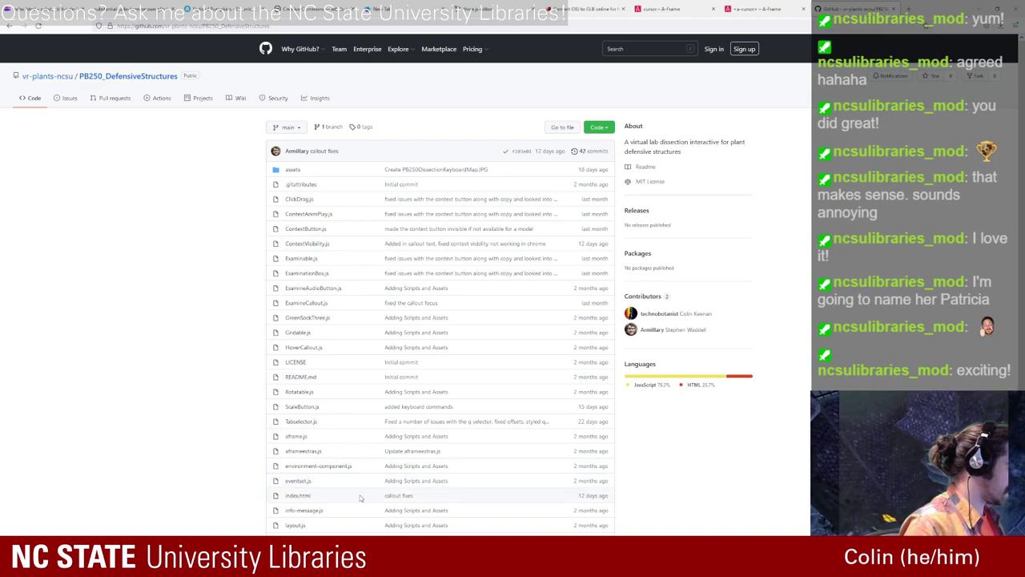
Step: Open the index.html file of the PB250_DefensiveStructures repository, not its callout fixes commit
click(398, 495)
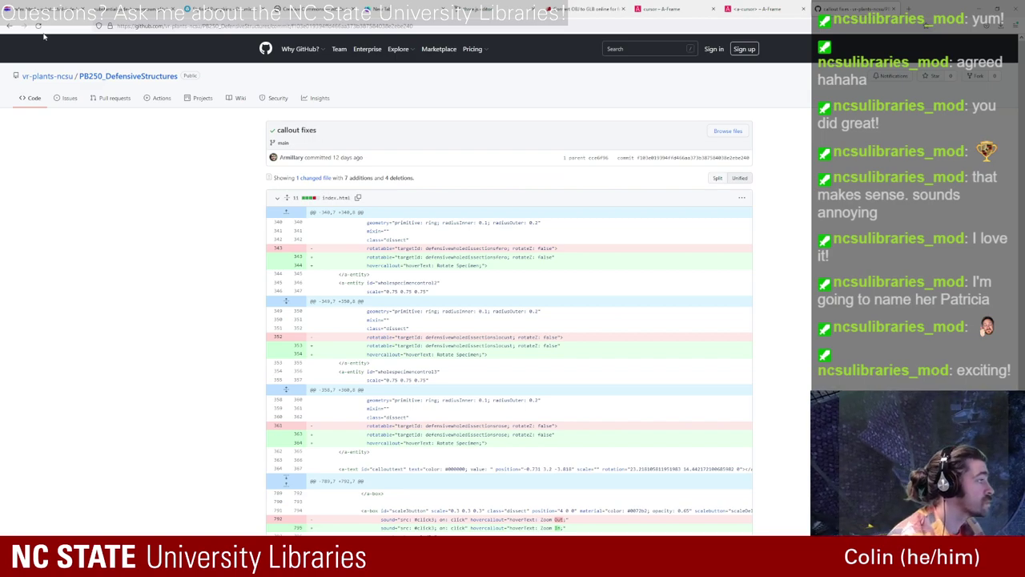
click(9, 25)
click(291, 496)
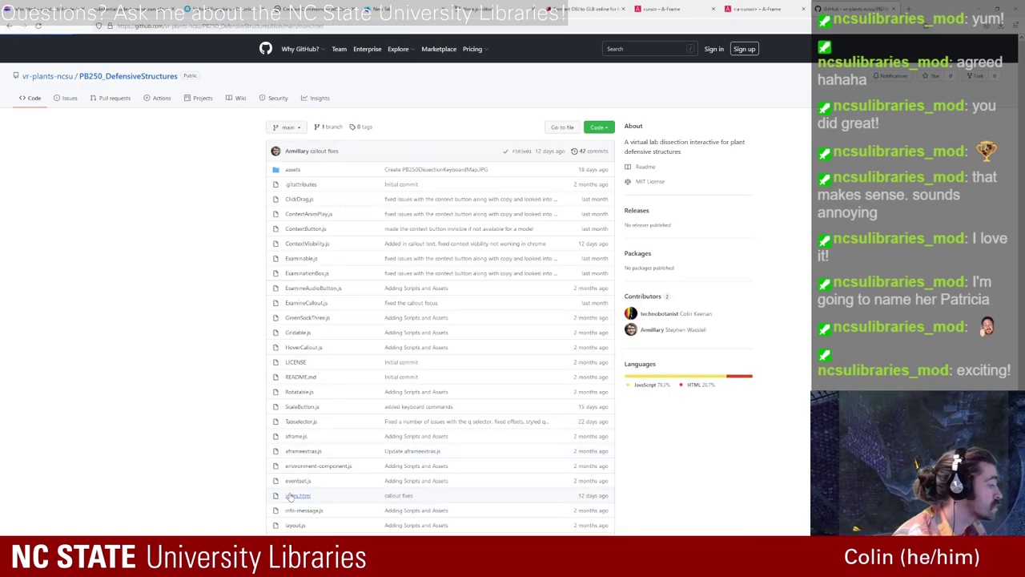
Step: Examine the script includes in index.html and highlight the a-scene tag's cursor, raycaster and event-set__click attributes
scroll(447, 225, down, 5)
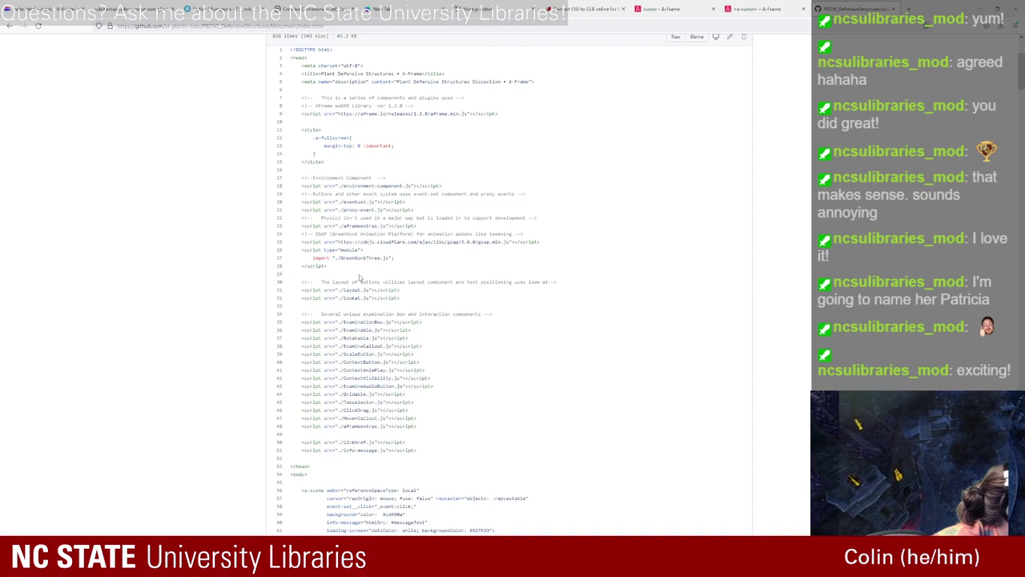
scroll(360, 278, up, 1)
scroll(360, 276, down, 2)
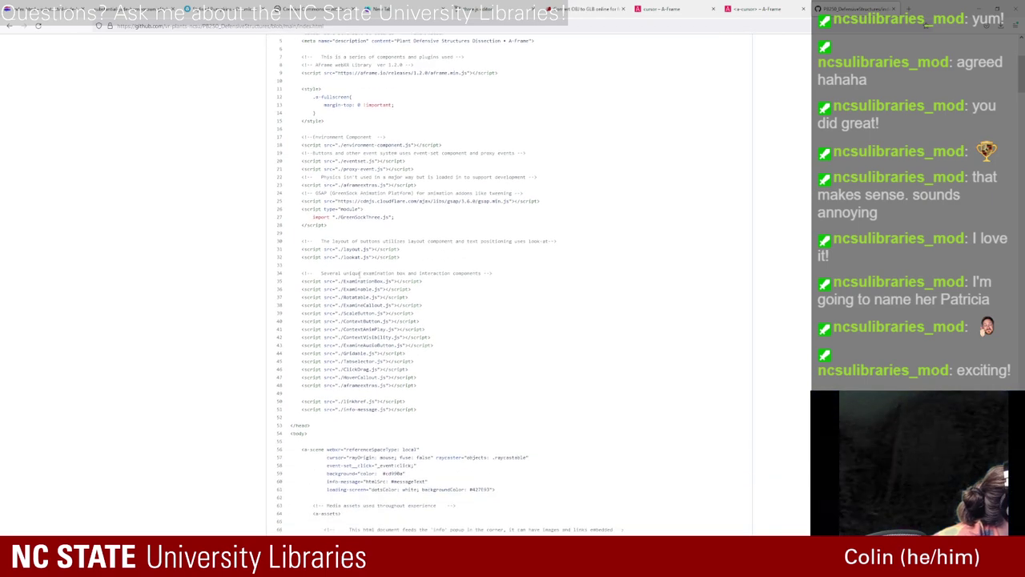
scroll(360, 274, down, 1)
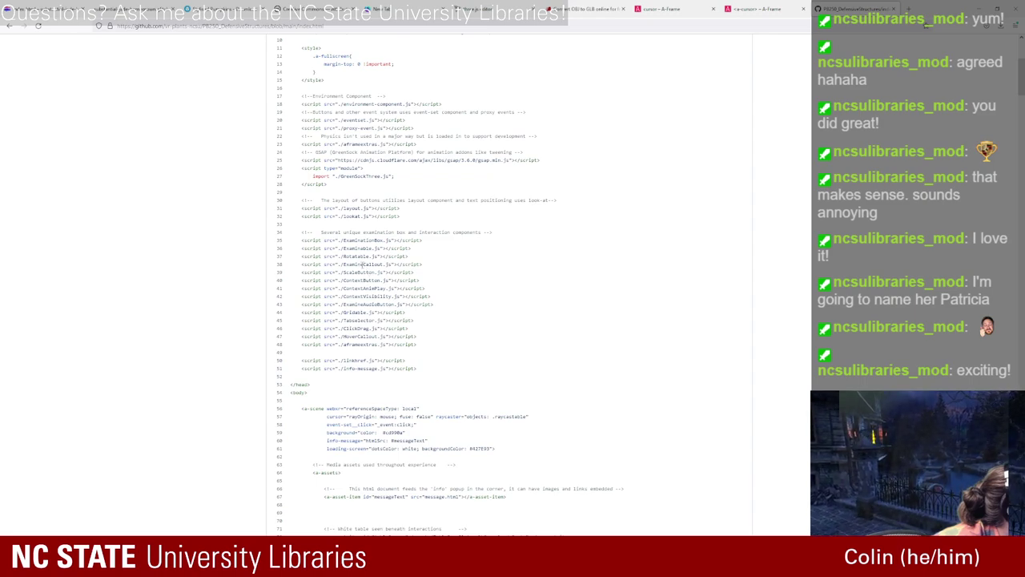
scroll(360, 261, down, 3)
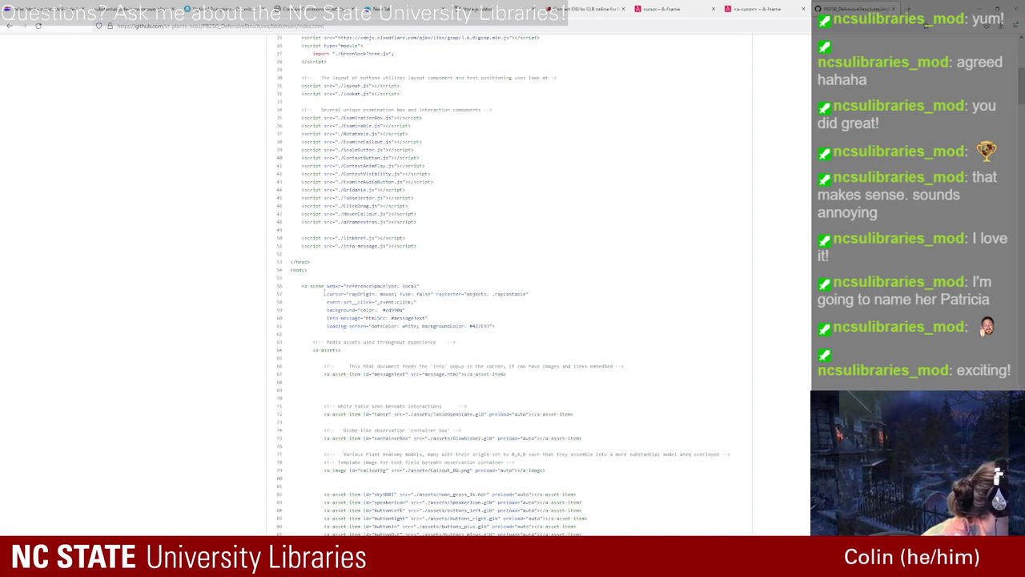
drag(326, 294, 572, 300)
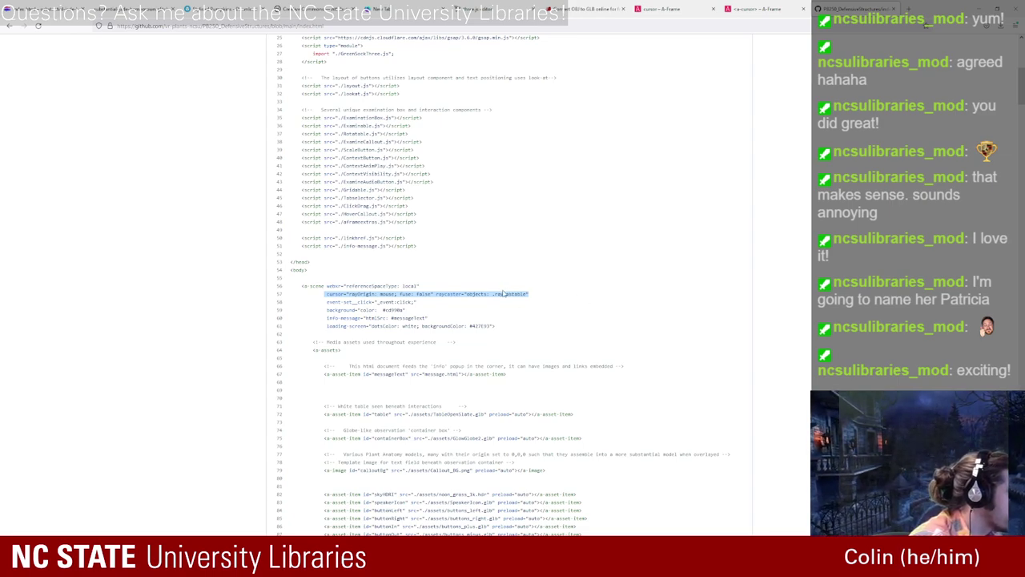
click(472, 306)
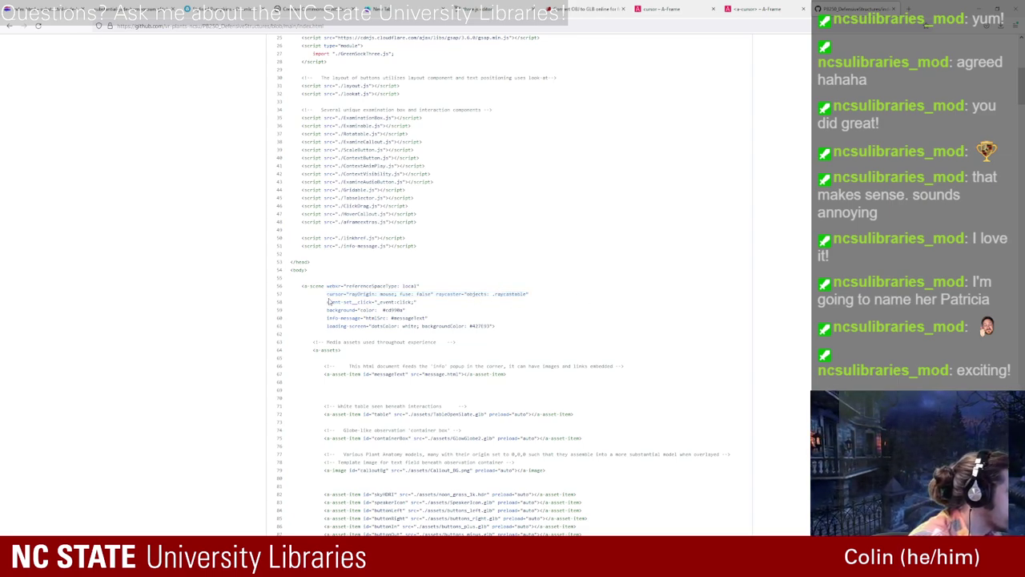
drag(326, 294, 526, 305)
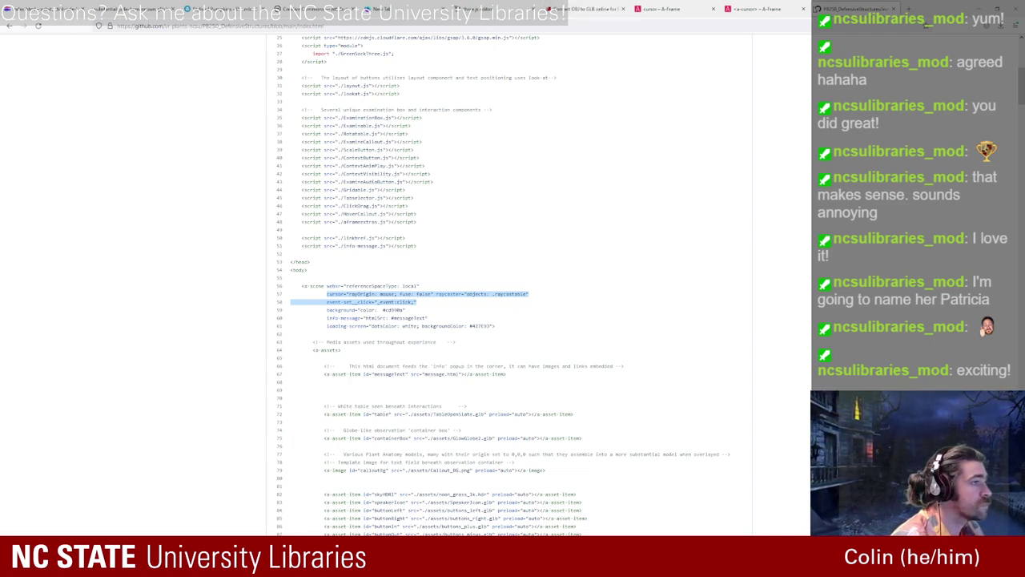
Step: Go to the Glitch project dashboard at glitch.com, check the module2animation project and return to the project list
key(ctrl+l)
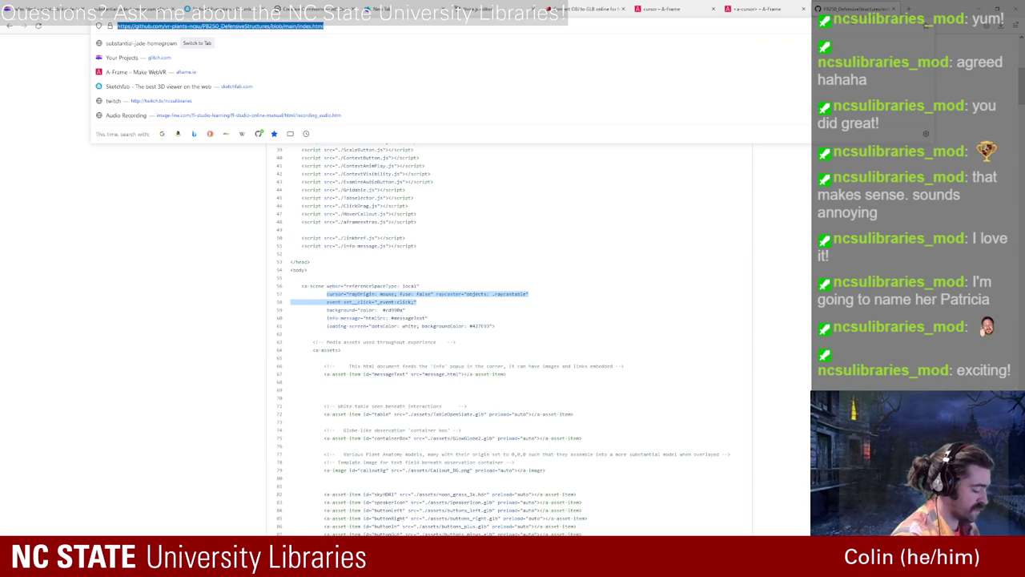
text(glitch.com)
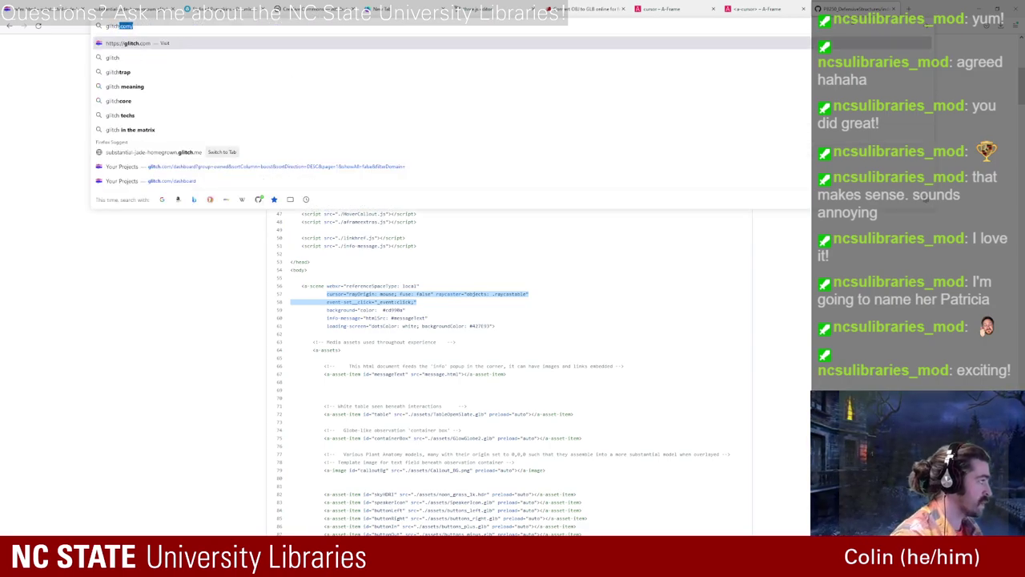
key(Return)
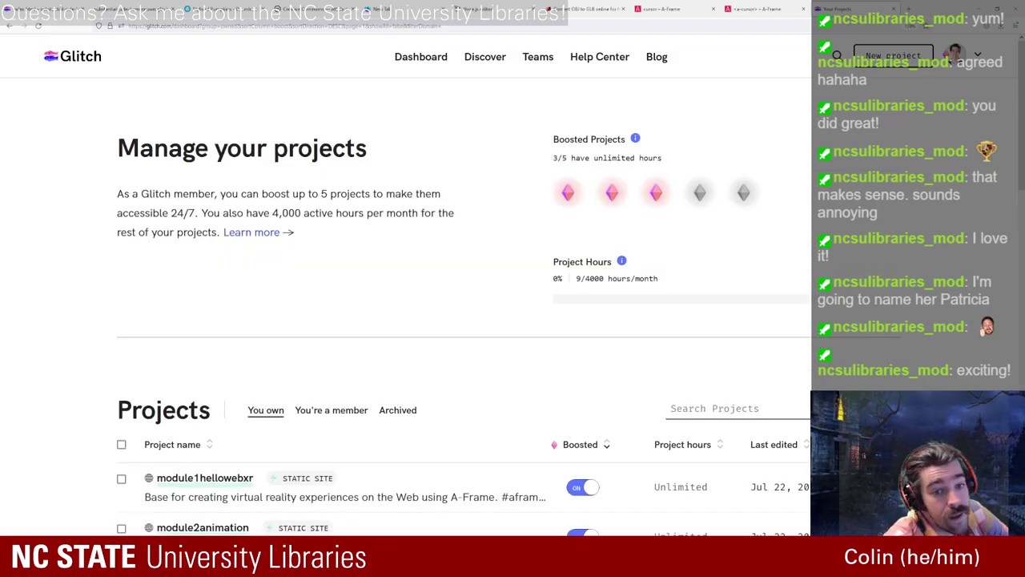
scroll(322, 312, down, 4)
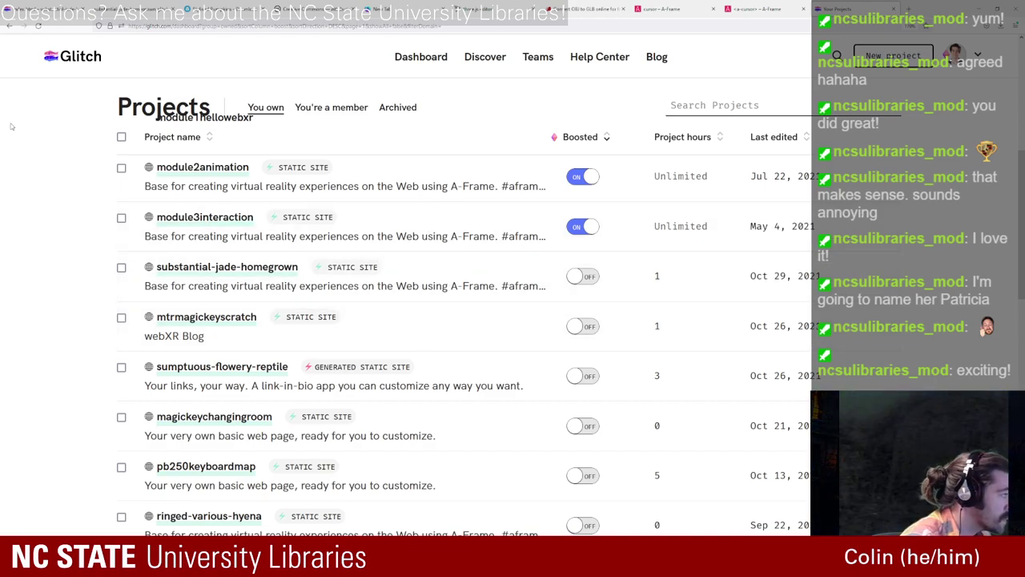
click(208, 167)
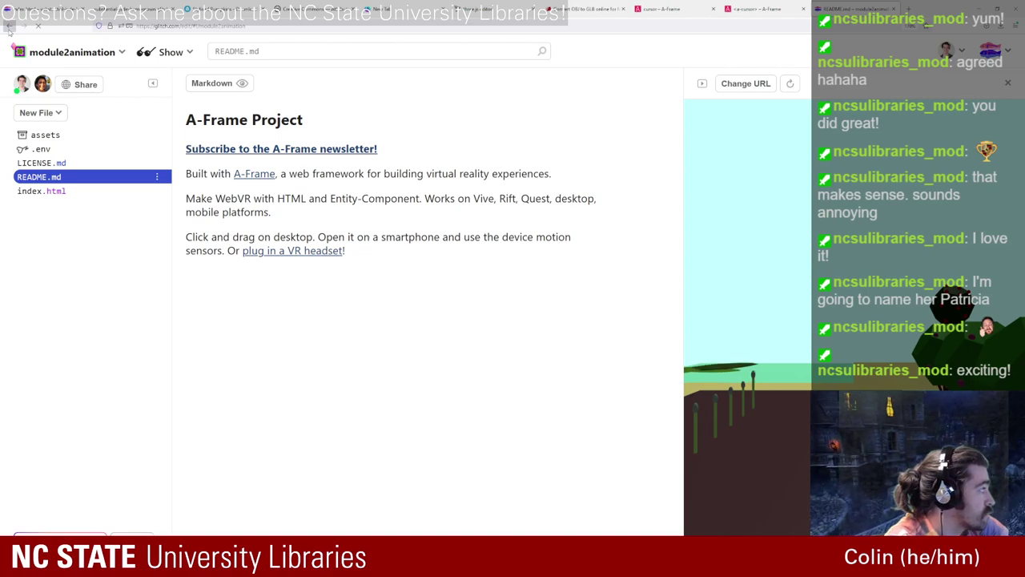
click(8, 27)
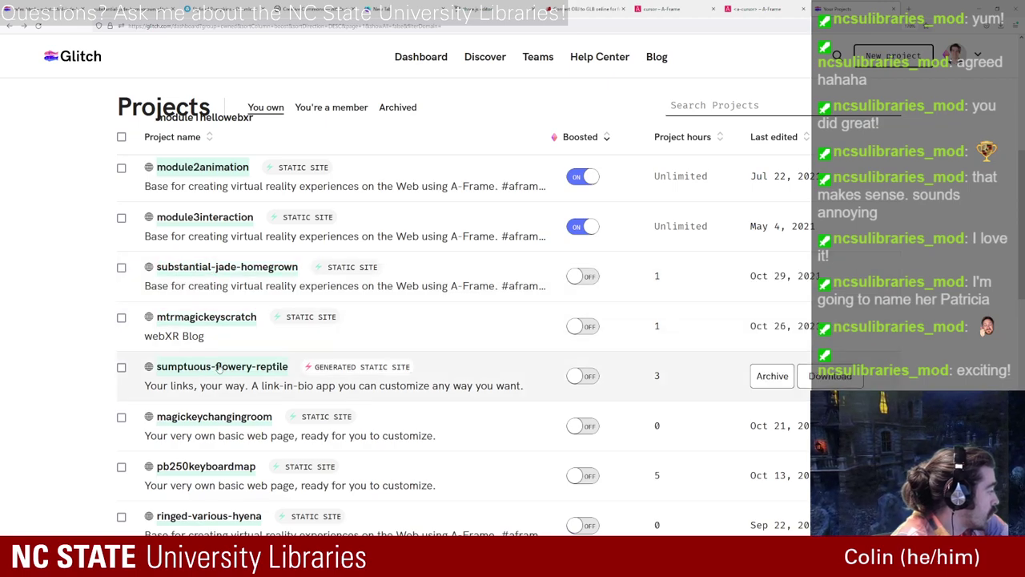
Step: Sort the owned projects by last edited date and open the index.html file of the zoetone-mk4 project
click(771, 138)
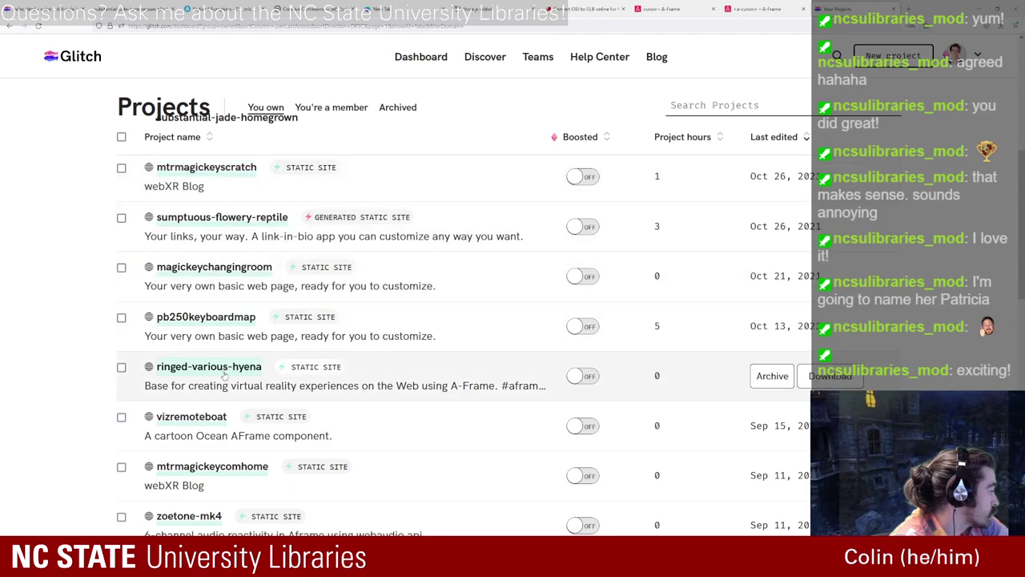
scroll(225, 374, down, 3)
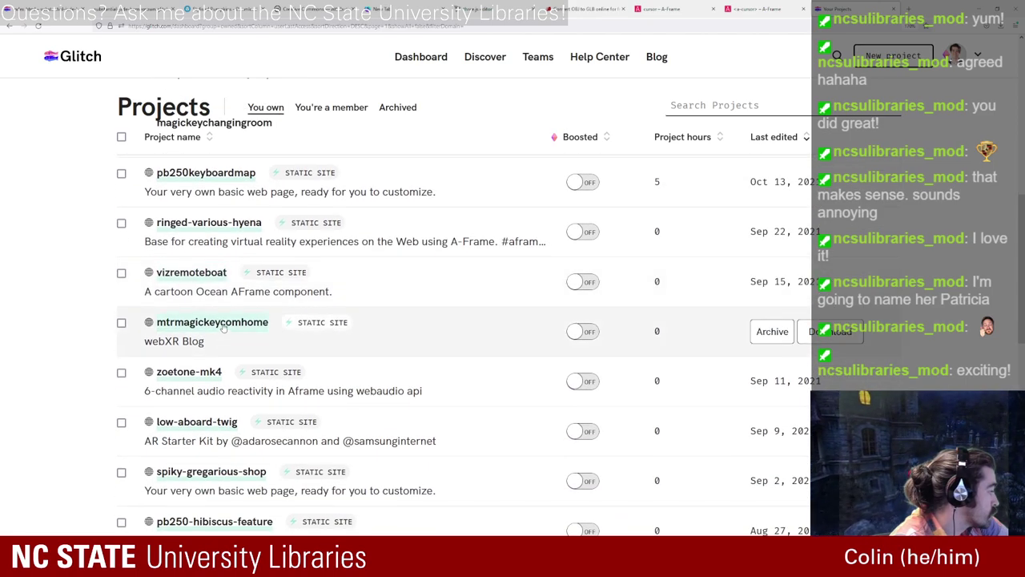
scroll(225, 328, down, 3)
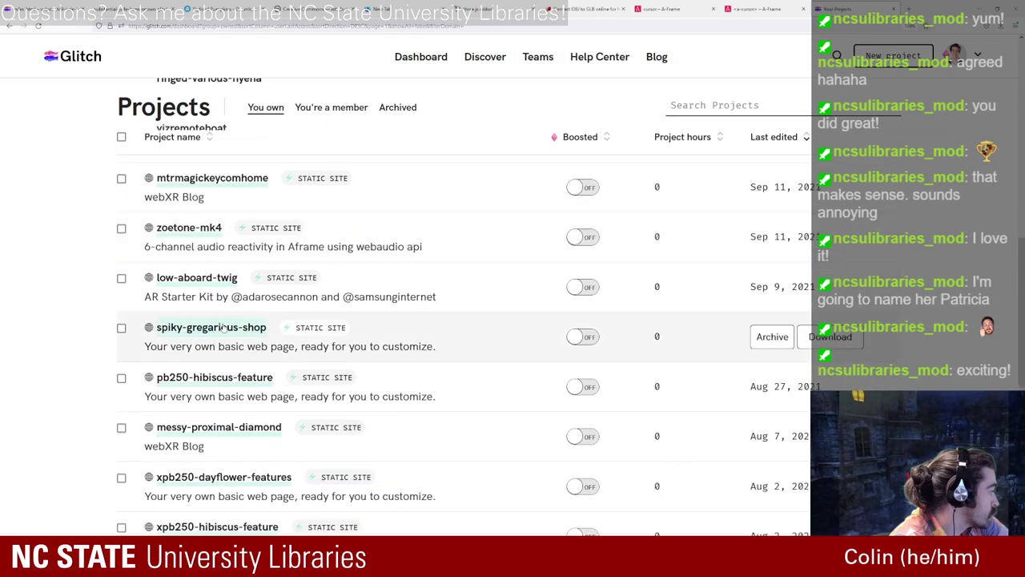
click(186, 229)
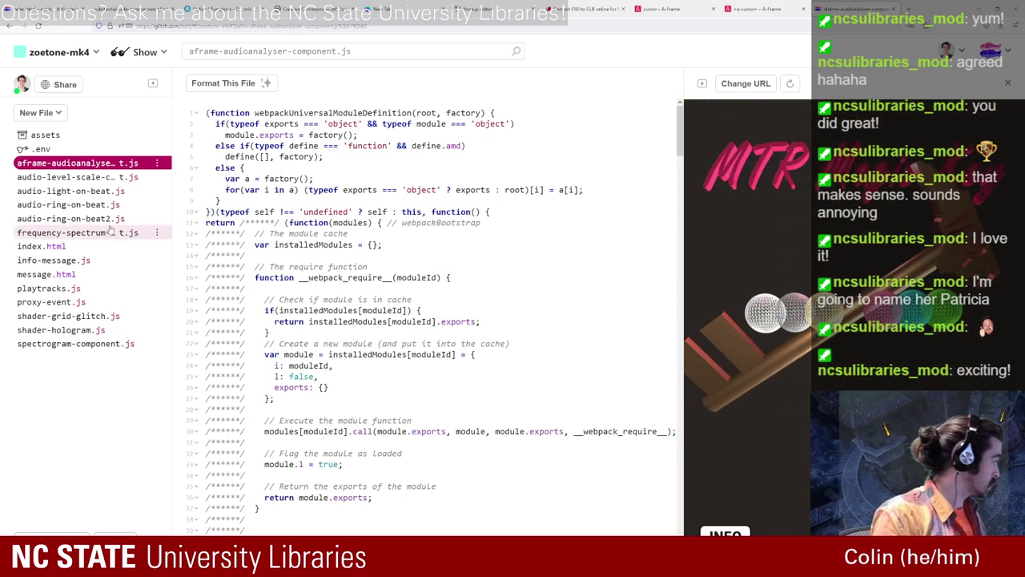
click(85, 247)
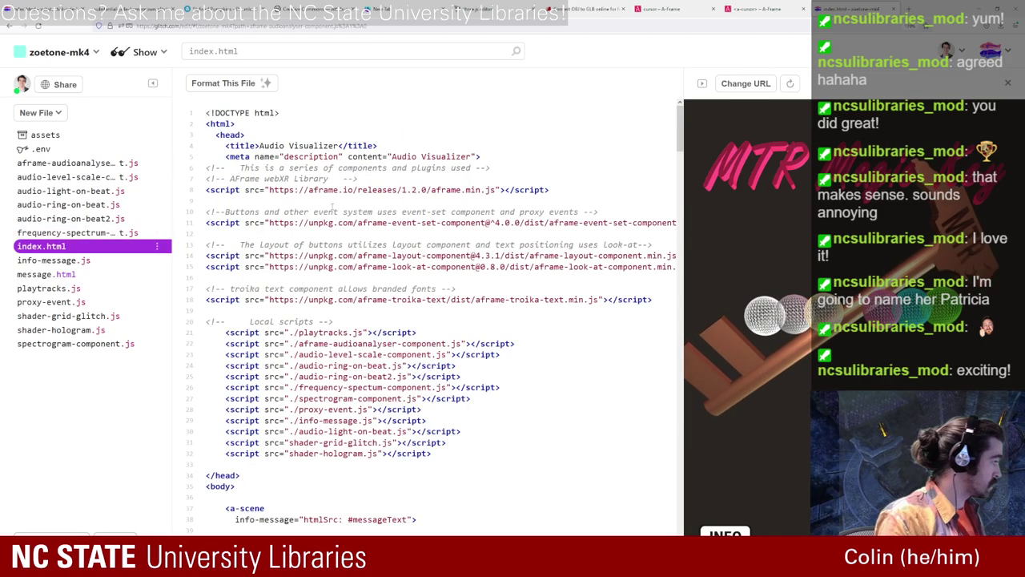
Step: Copy the "Buttons and other event system" comment and the aframe-event-set-component script include from the zoetone-mk4 index.html
scroll(342, 189, down, 3)
scroll(334, 182, up, 3)
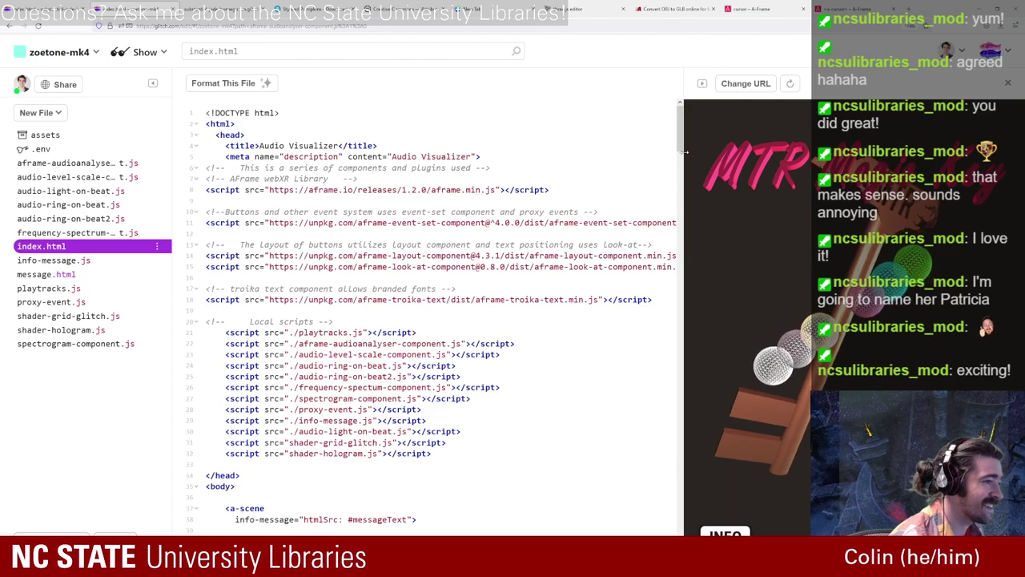
key(ctrl+Tab)
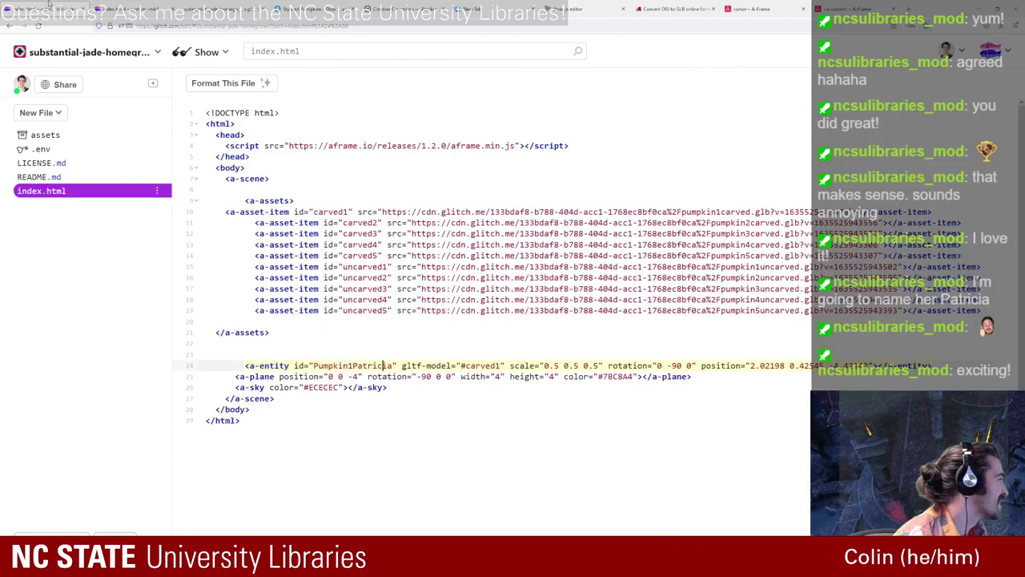
click(45, 4)
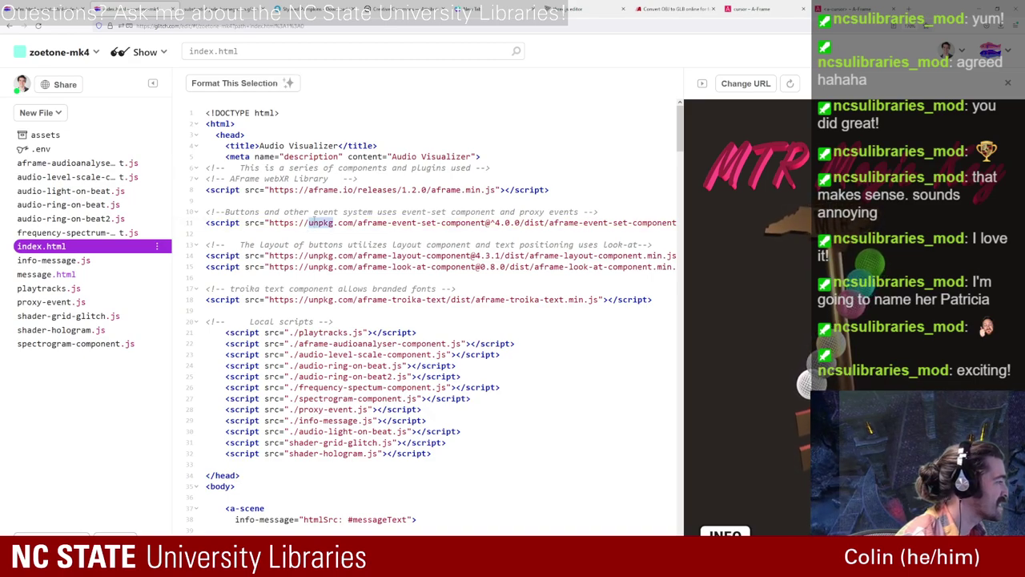
triple_click(313, 222)
click(282, 212)
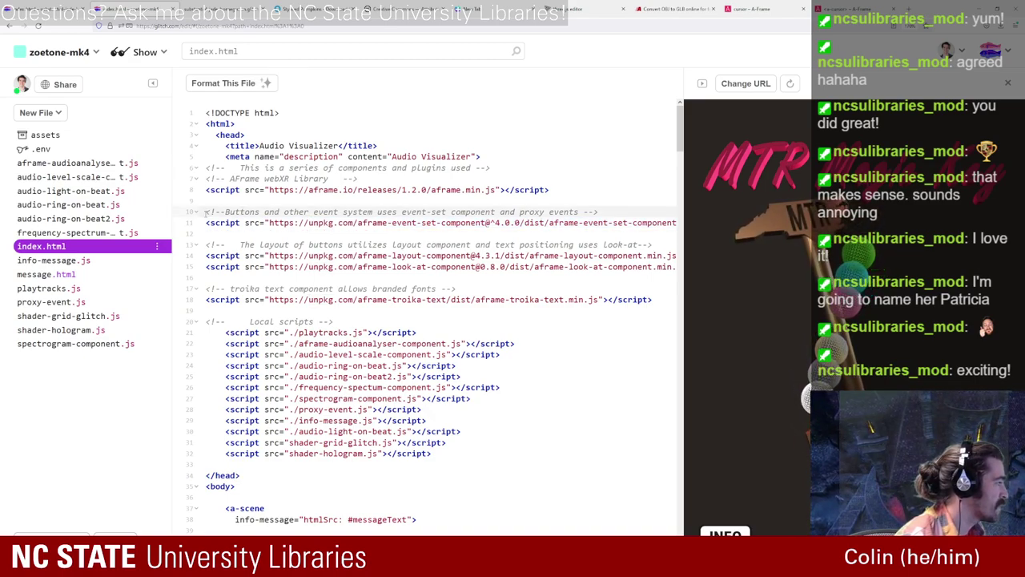
drag(206, 211, 199, 245)
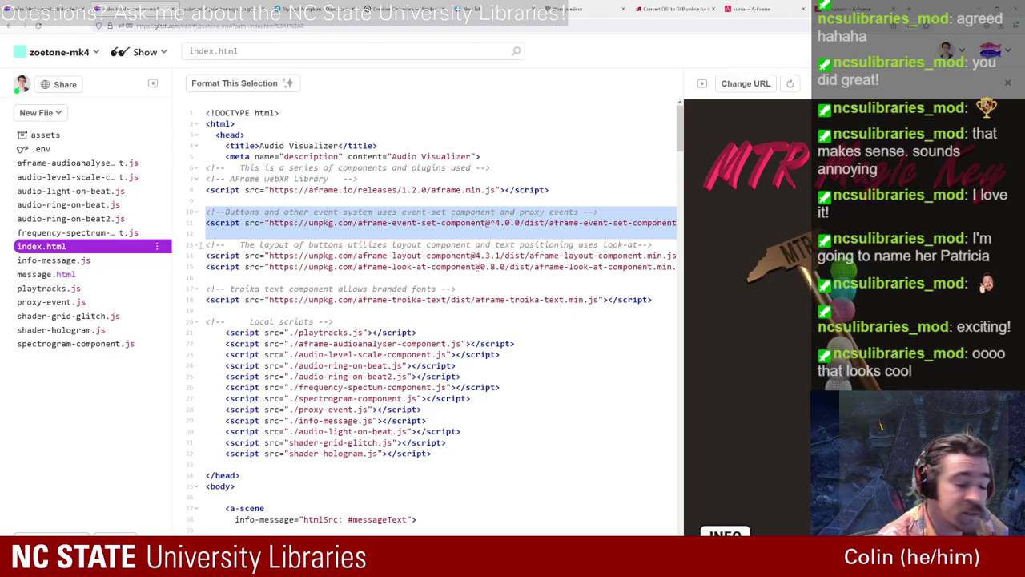
drag(199, 245, 206, 237)
key(ctrl+c)
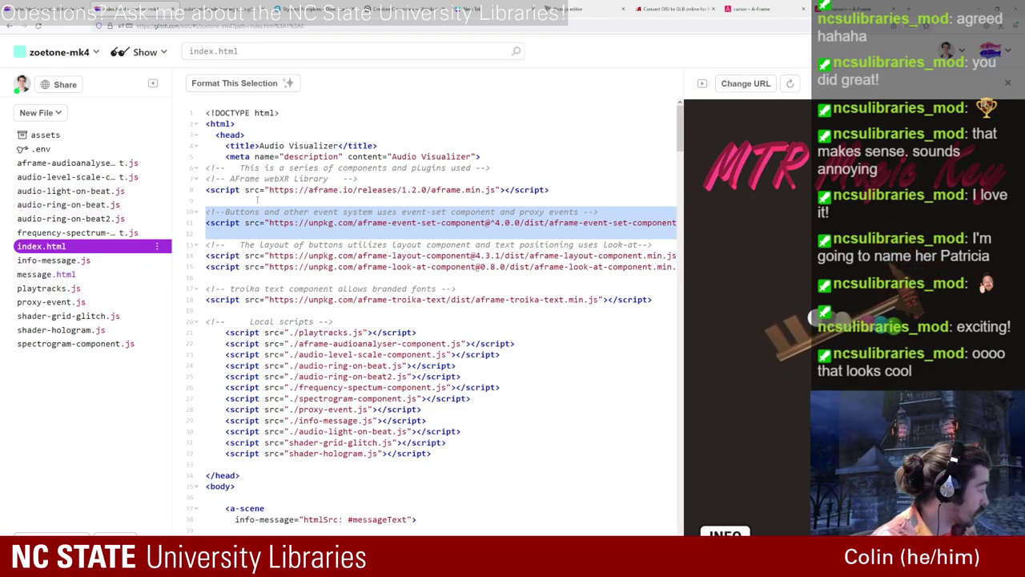
Step: Paste the copied event-set component include below the A-Frame script in the head of the substantial-jade-homegrown index.html
key(ctrl+Tab)
key(ctrl+shift+Tab)
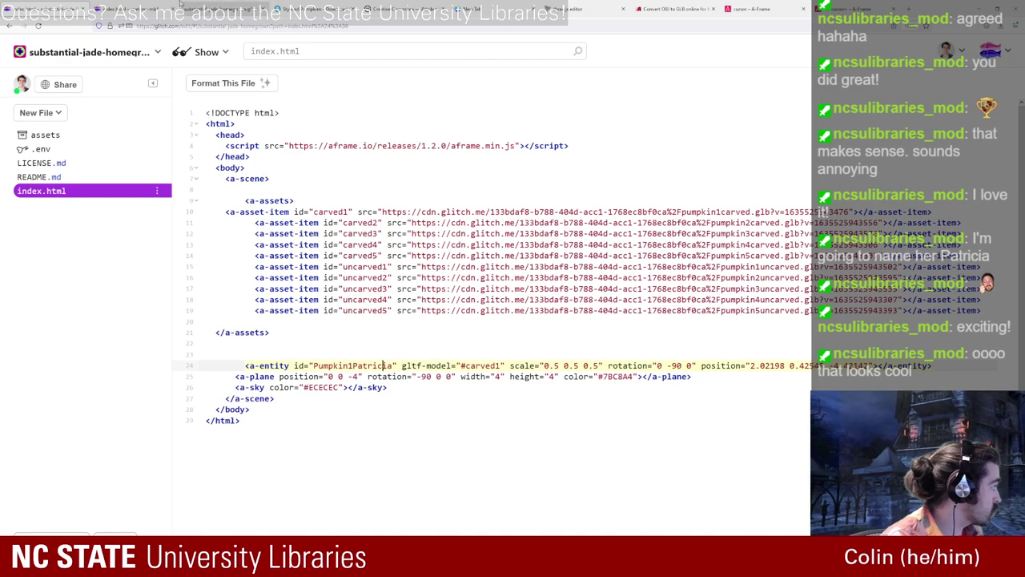
key(ctrl+Tab)
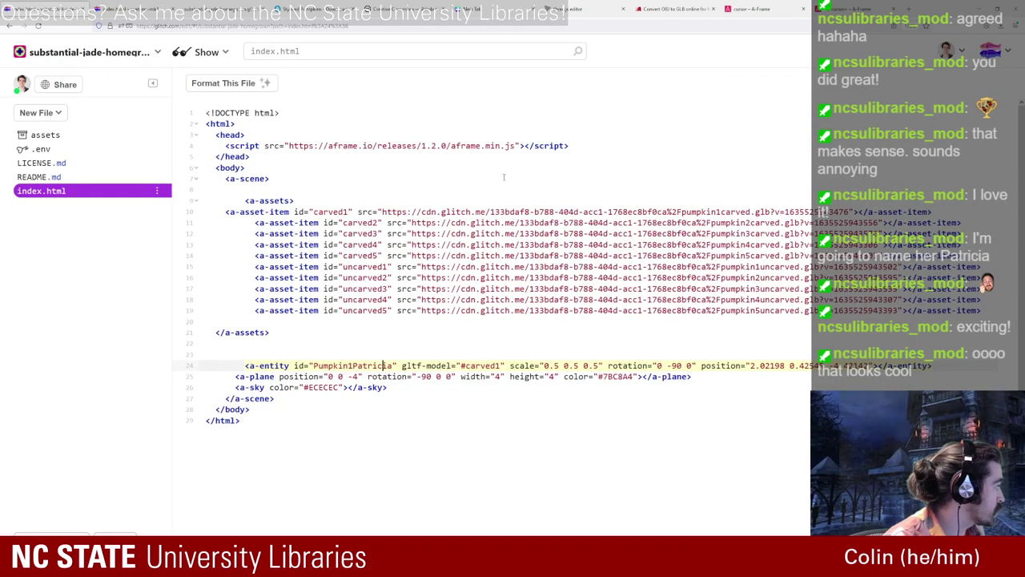
click(587, 146)
key(Return)
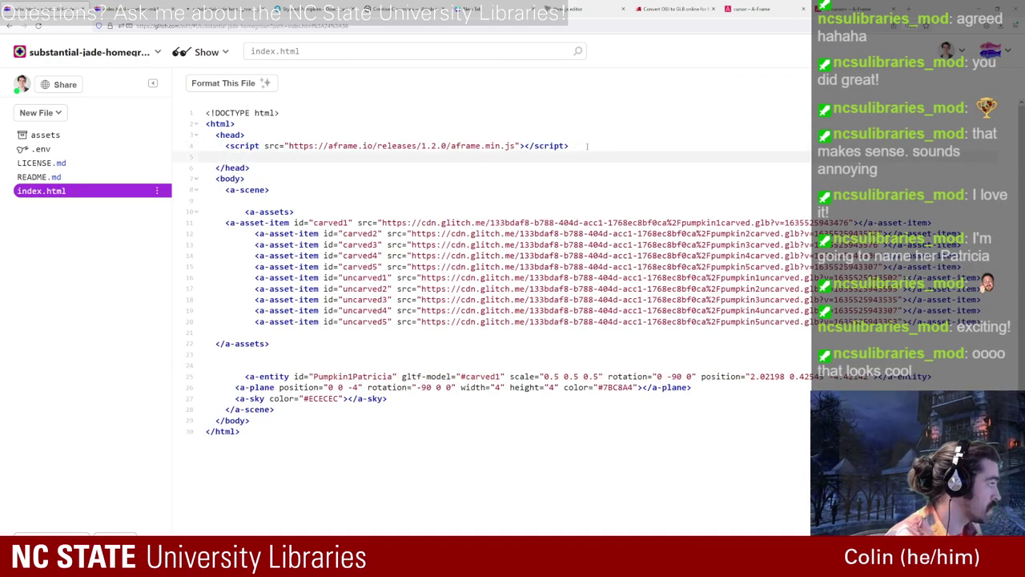
key(ctrl+v)
Step: Copy the aframe-troika-text script include from zoetone-mk4 and add it below the event-set include in the pumpkin project's index.html
click(132, 9)
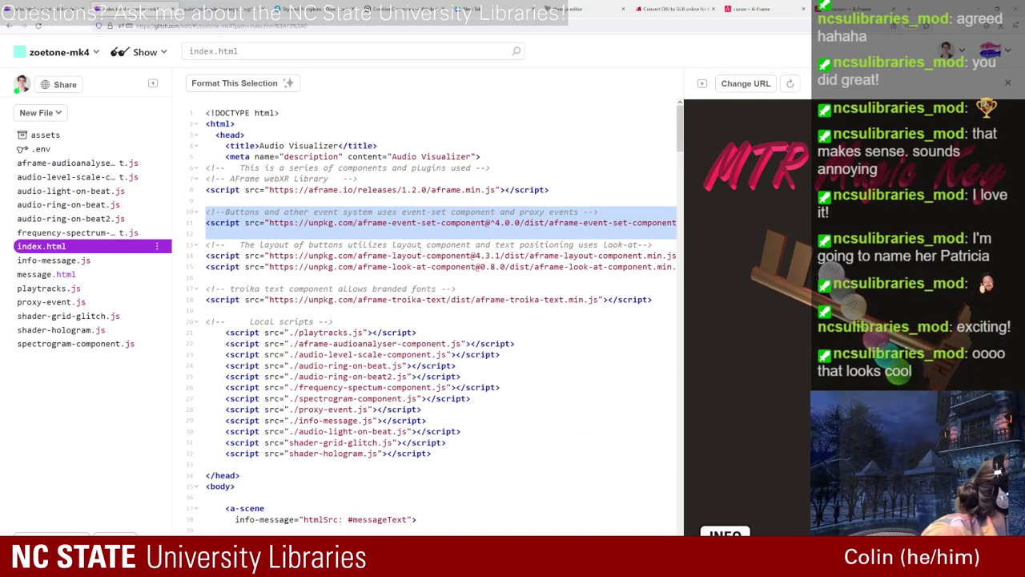
click(423, 256)
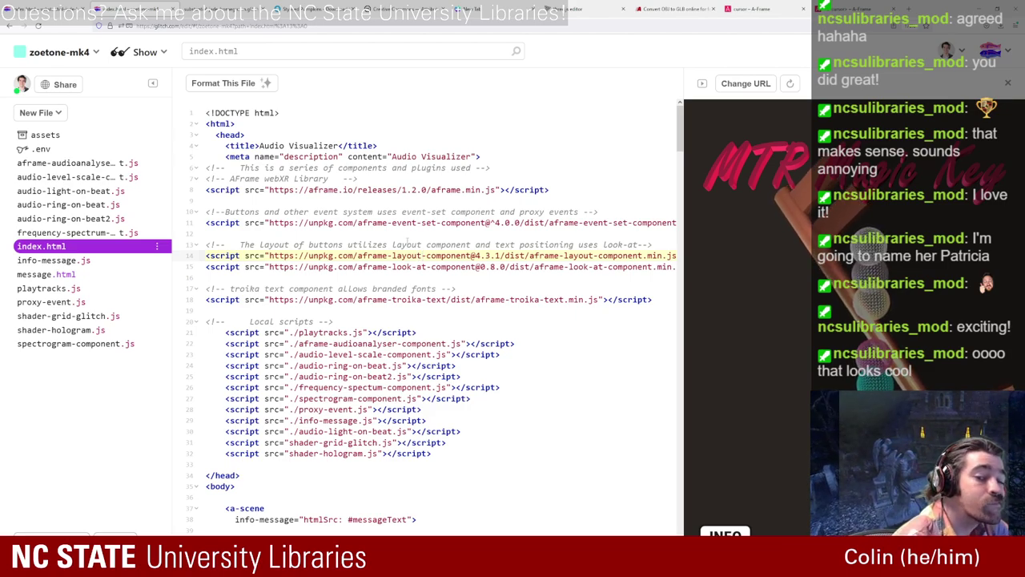
click(337, 267)
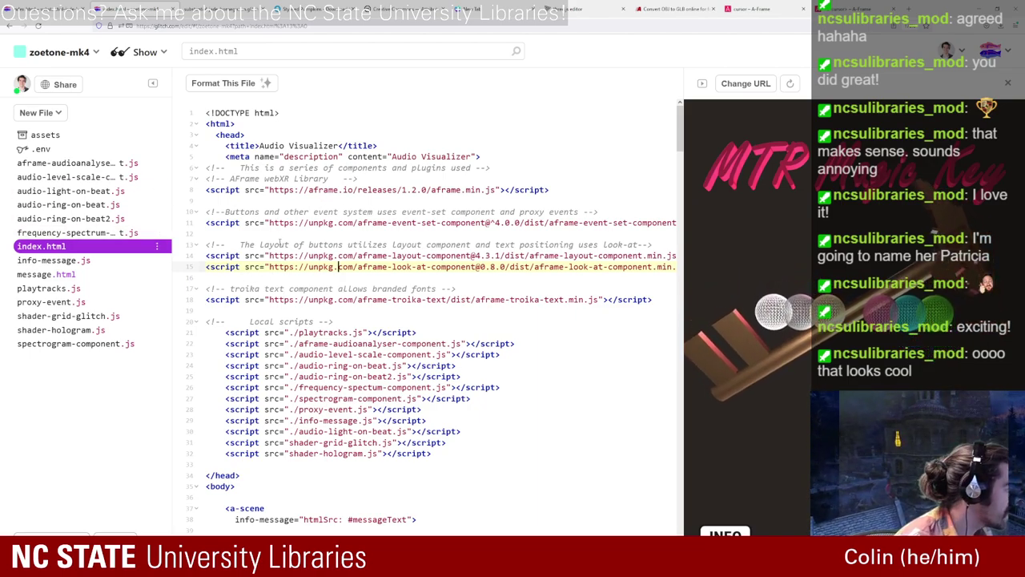
scroll(281, 239, down, 2)
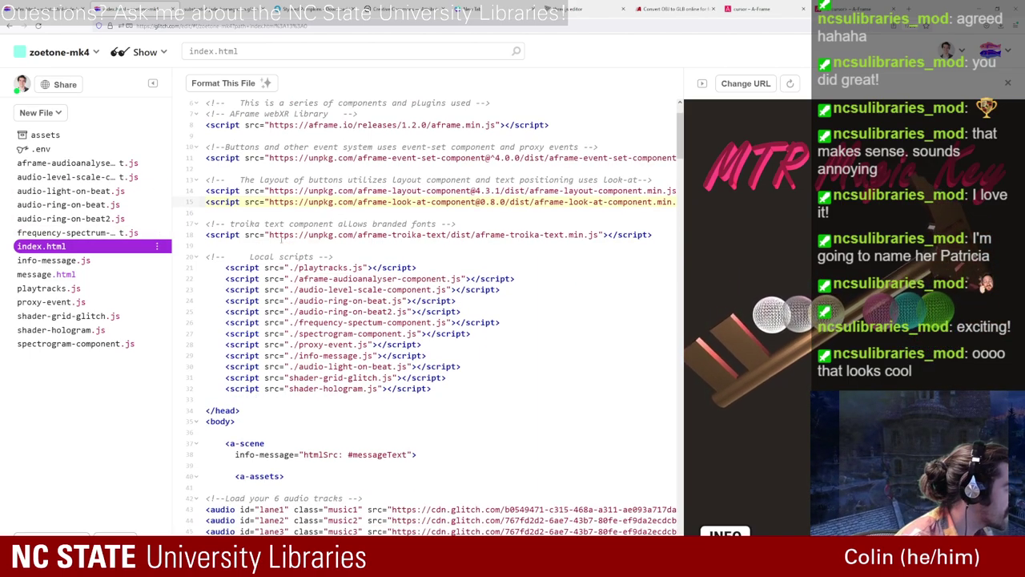
triple_click(305, 234)
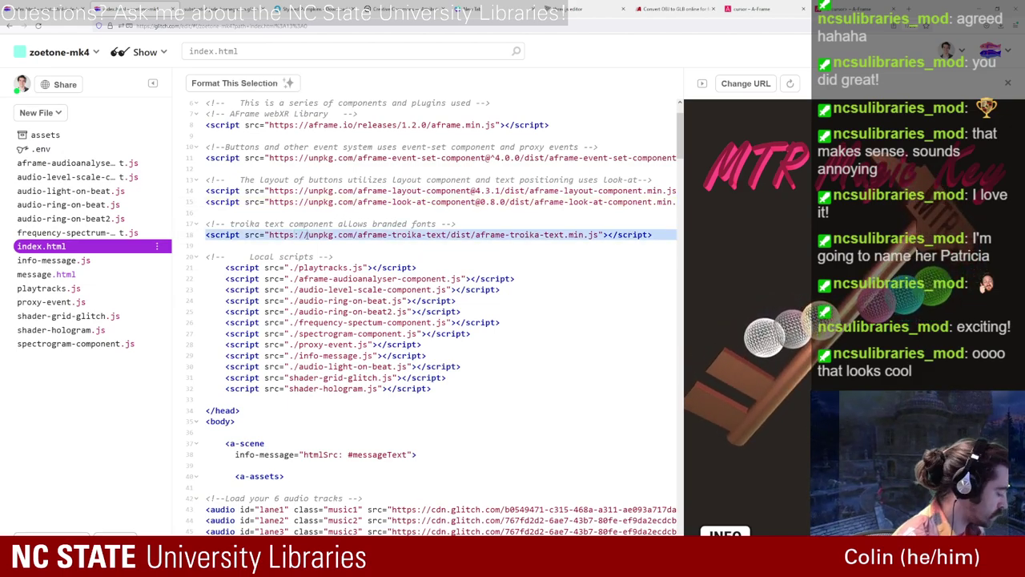
click(45, 9)
click(246, 179)
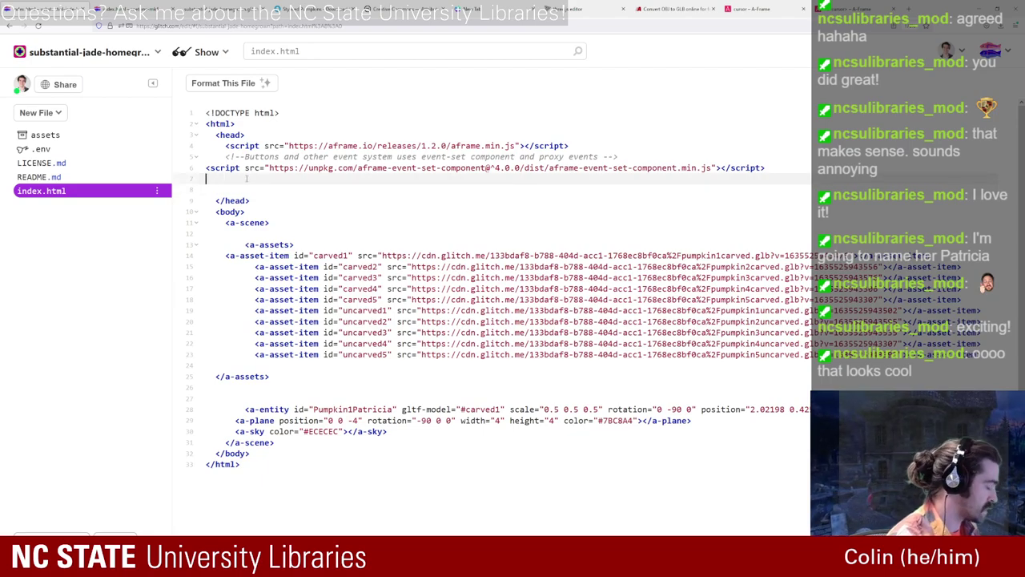
text(<script src="https://unpkg.com/aframe-troika-text/dist/aframe-troika-text.min.js"></script>)
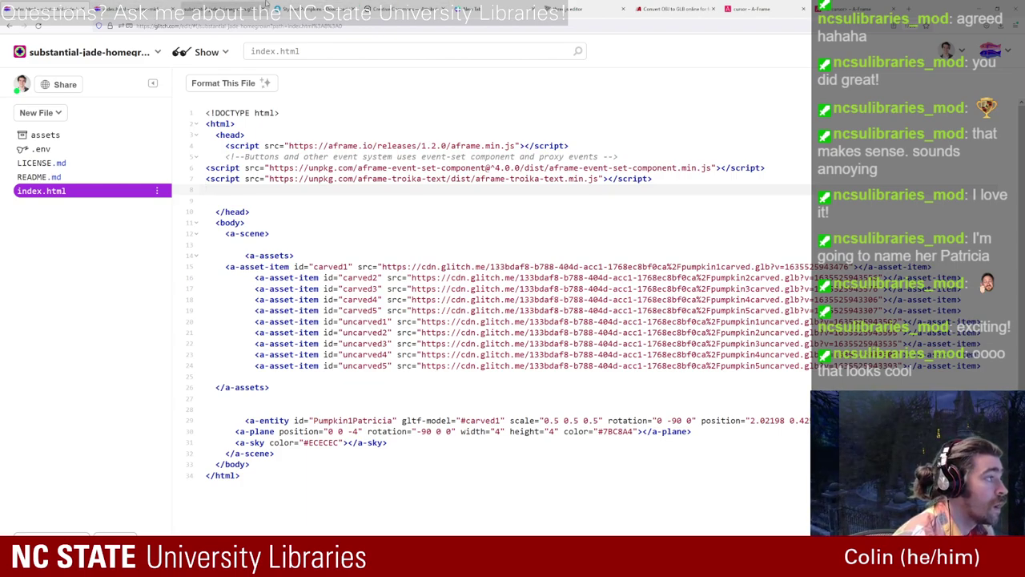
Step: Examine the click event listener code in playtracks.js of zoetone-mk4 and return to its index.html
click(134, 6)
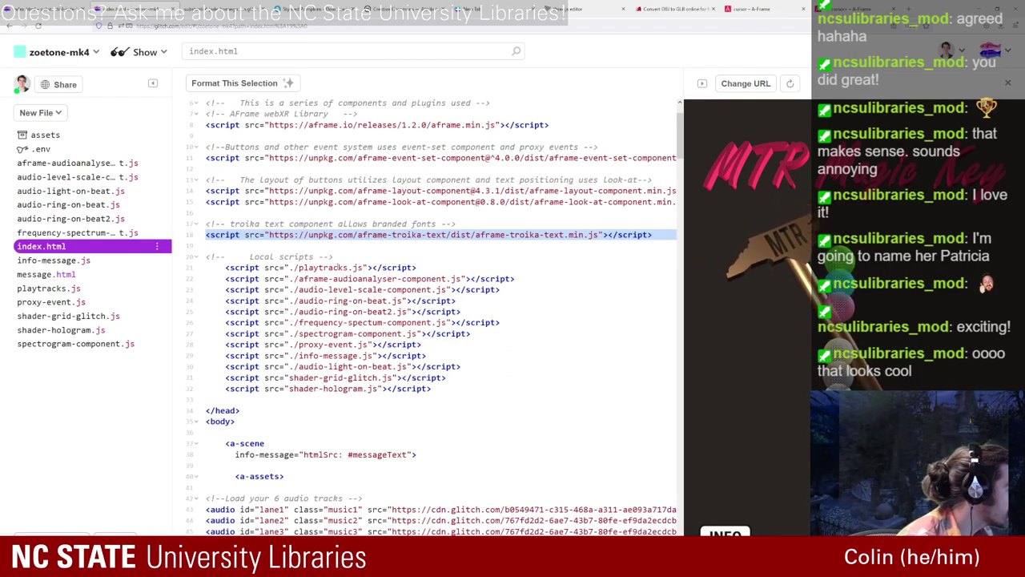
click(338, 267)
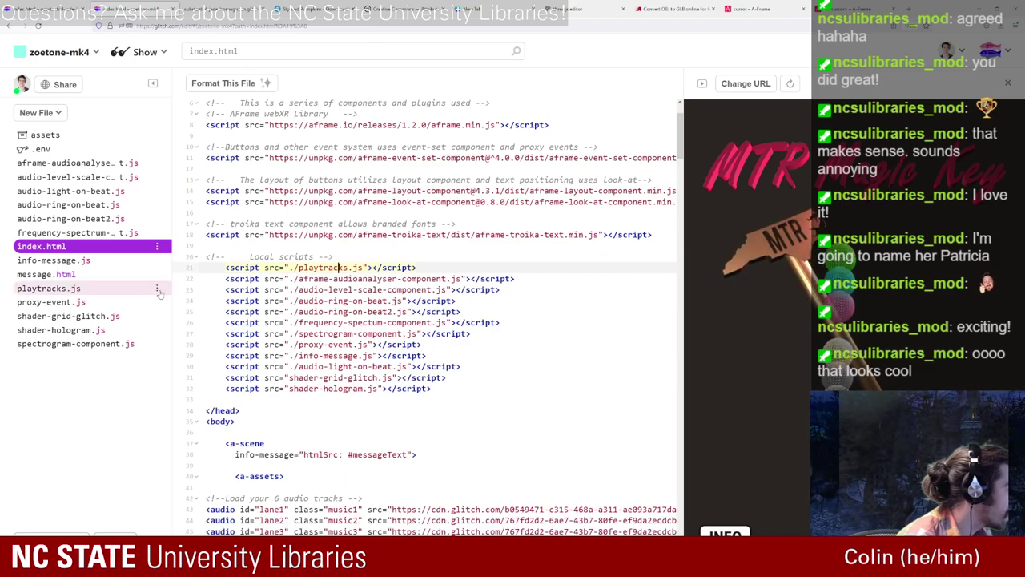
click(157, 289)
click(75, 289)
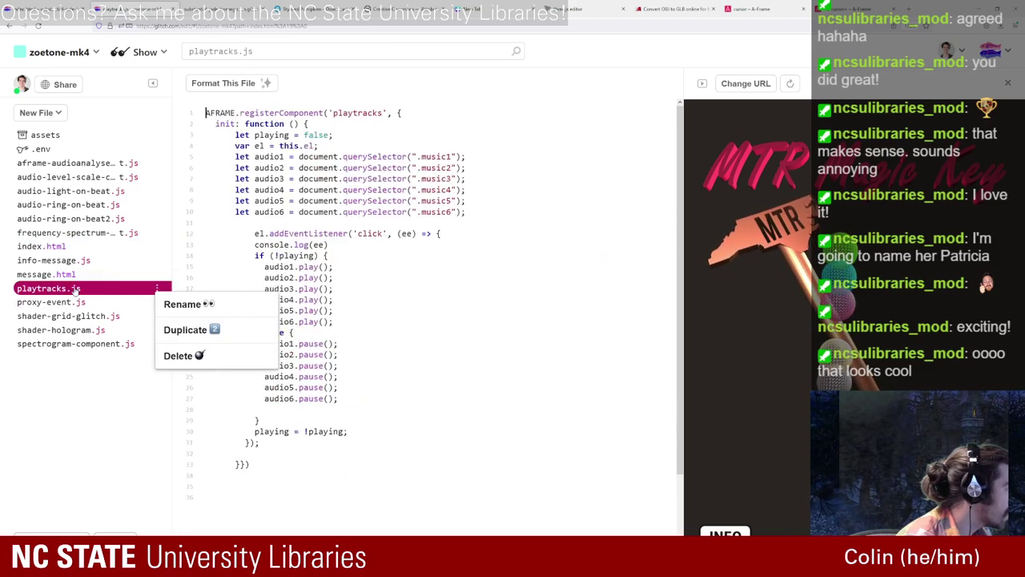
click(320, 278)
click(44, 246)
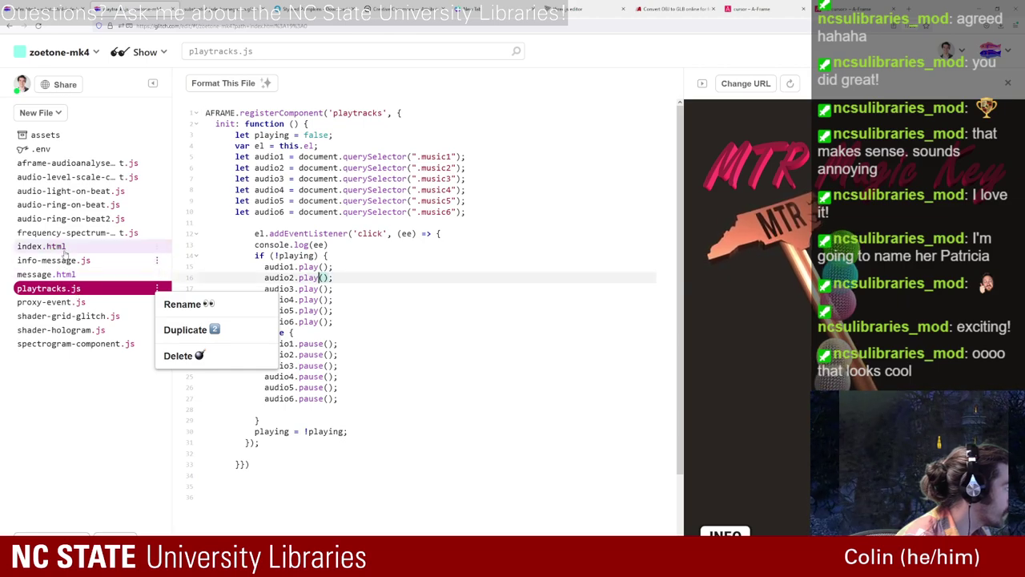
Step: Look through the local script includes in the zoetone-mk4 index.html down to the a-scene and its assets
click(435, 269)
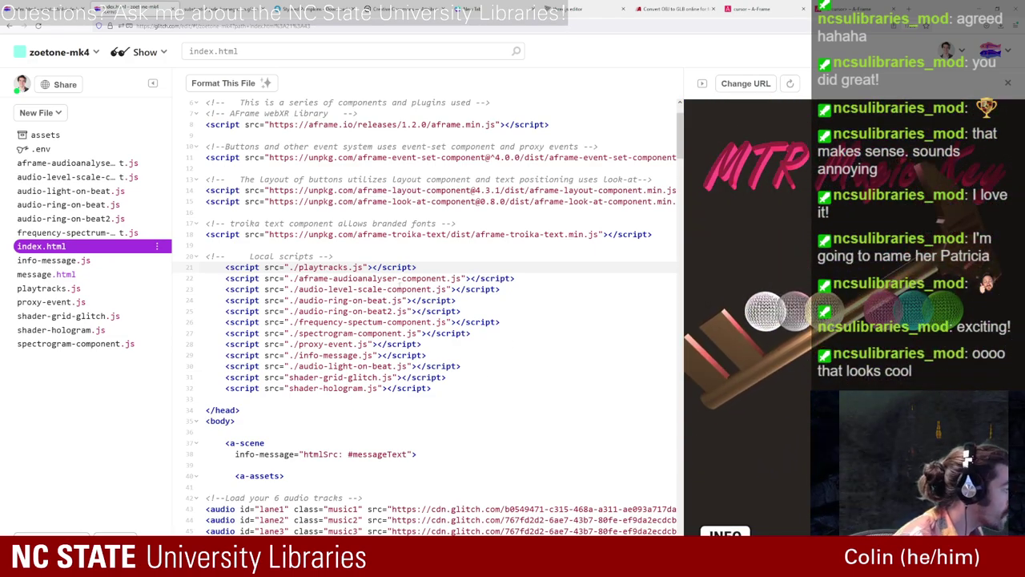
click(391, 278)
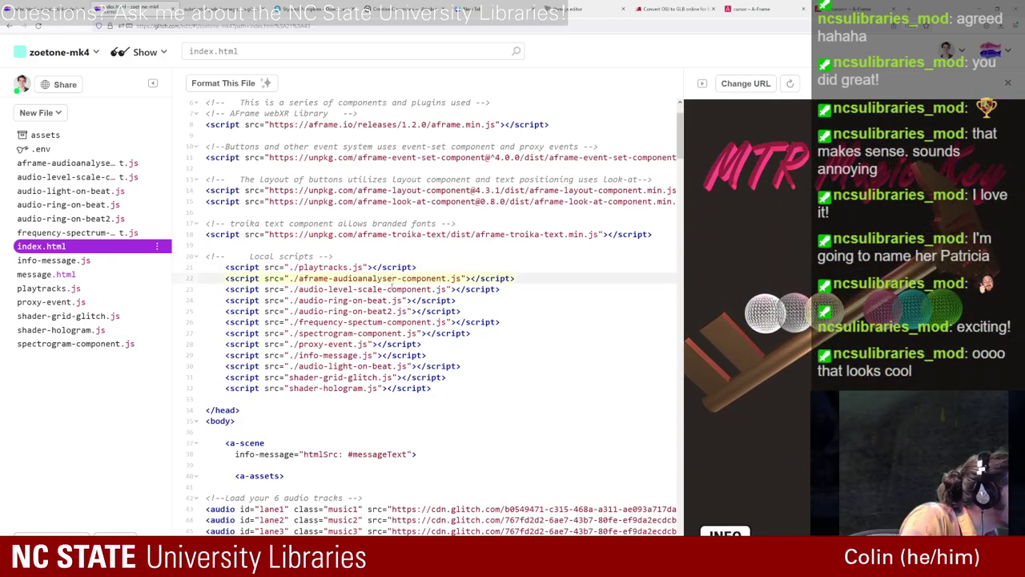
click(393, 290)
key(Down)
key(Down)
key(Down)
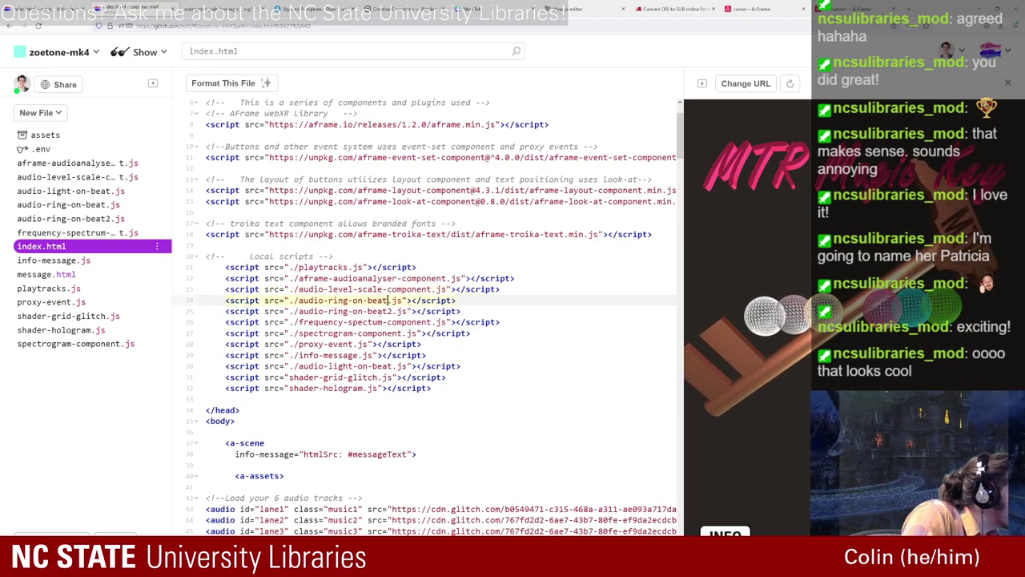
scroll(365, 311, down, 3)
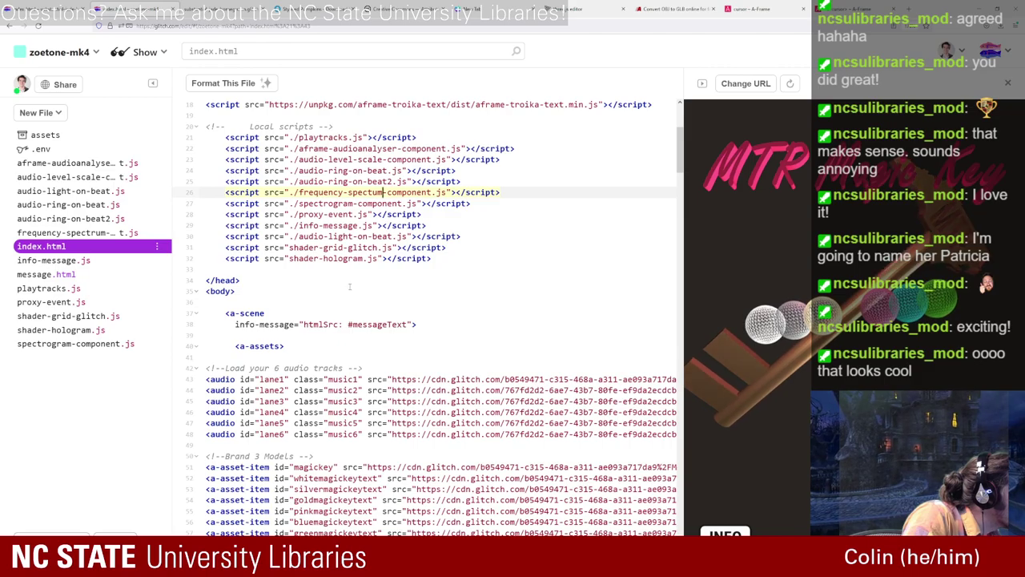
Step: Find the cursor code in the zoetone-mk4 index.html by searching for "cursor", and copy the whole "rig" camera entity block
scroll(349, 287, down, 5)
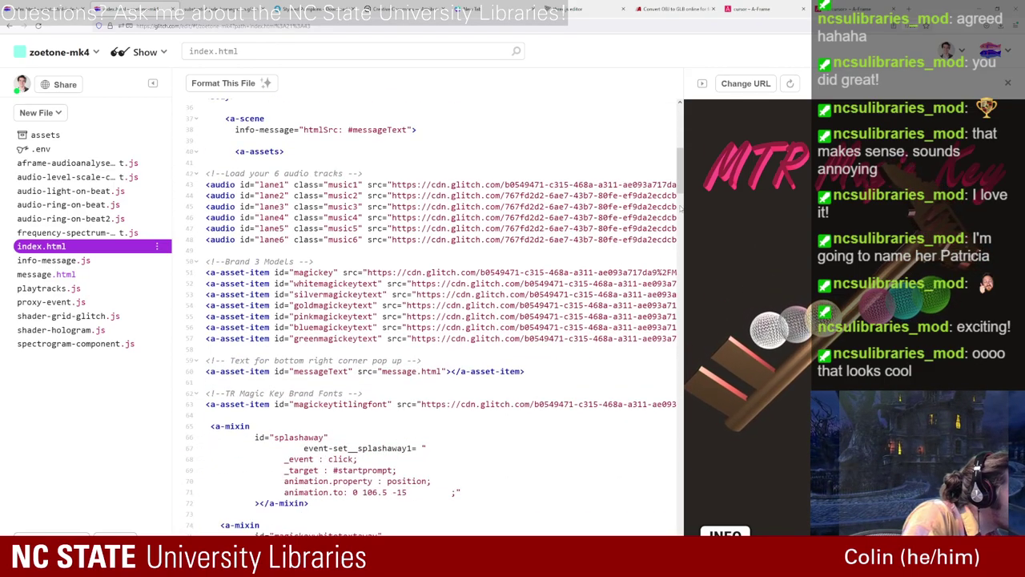
drag(682, 209, 811, 208)
scroll(546, 238, down, 5)
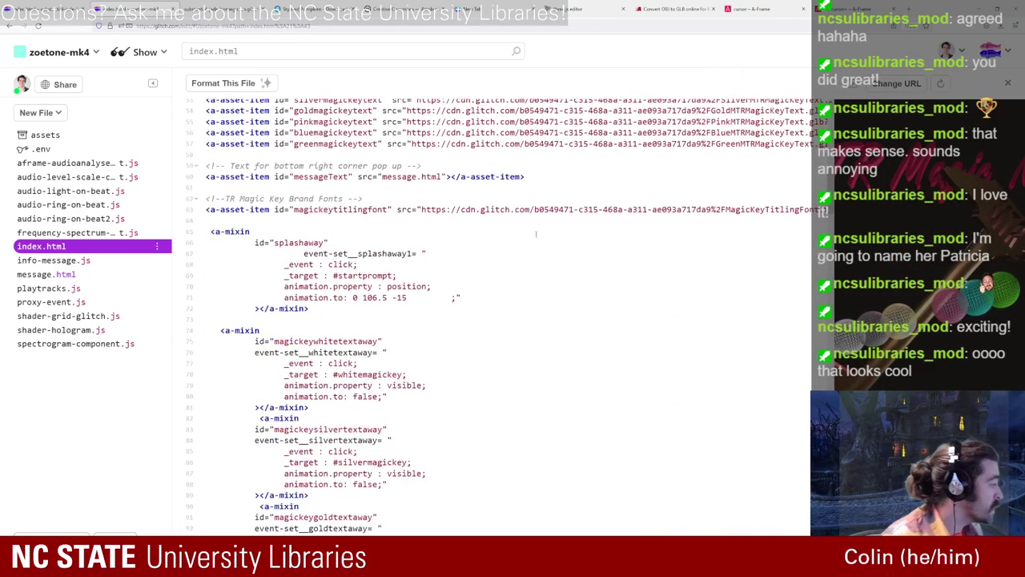
scroll(513, 225, up, 2)
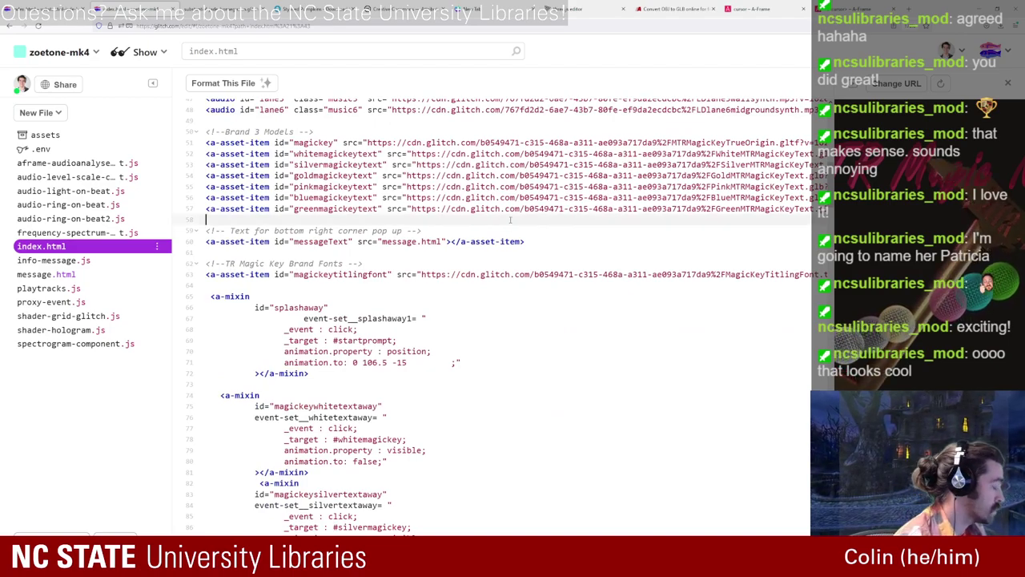
click(510, 219)
key(ctrl+f)
text(curs)
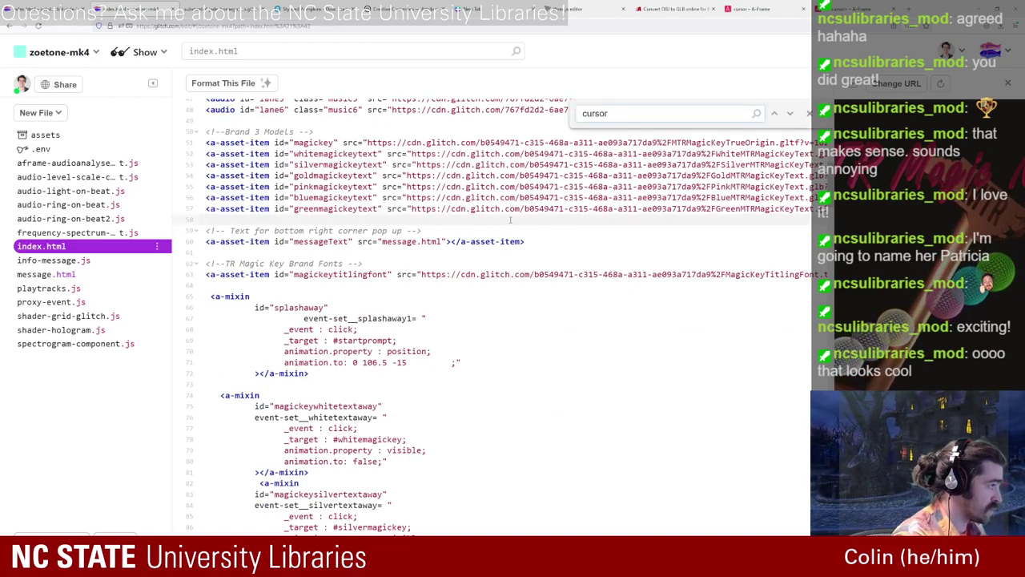
text(or)
click(404, 325)
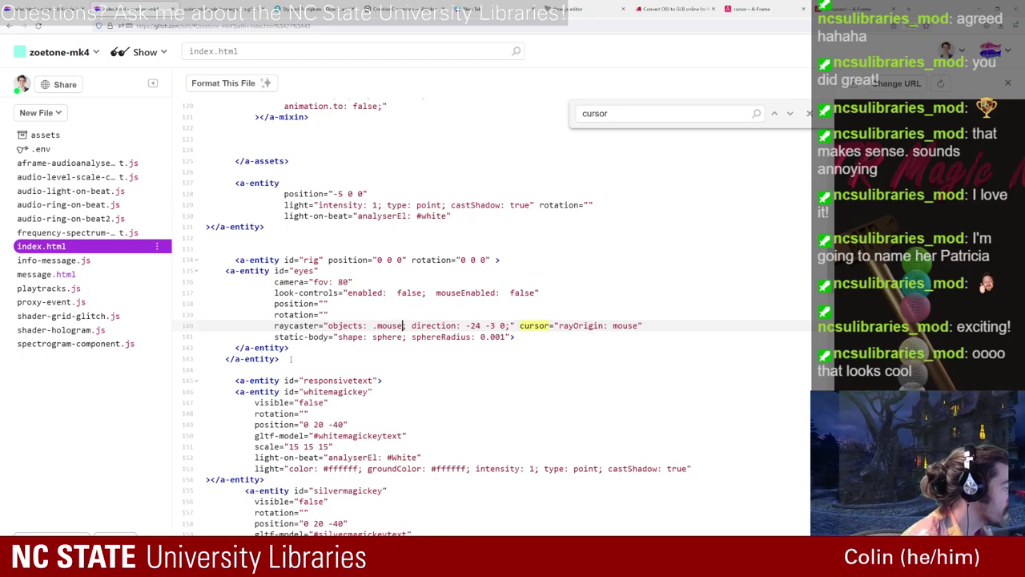
drag(284, 359, 173, 259)
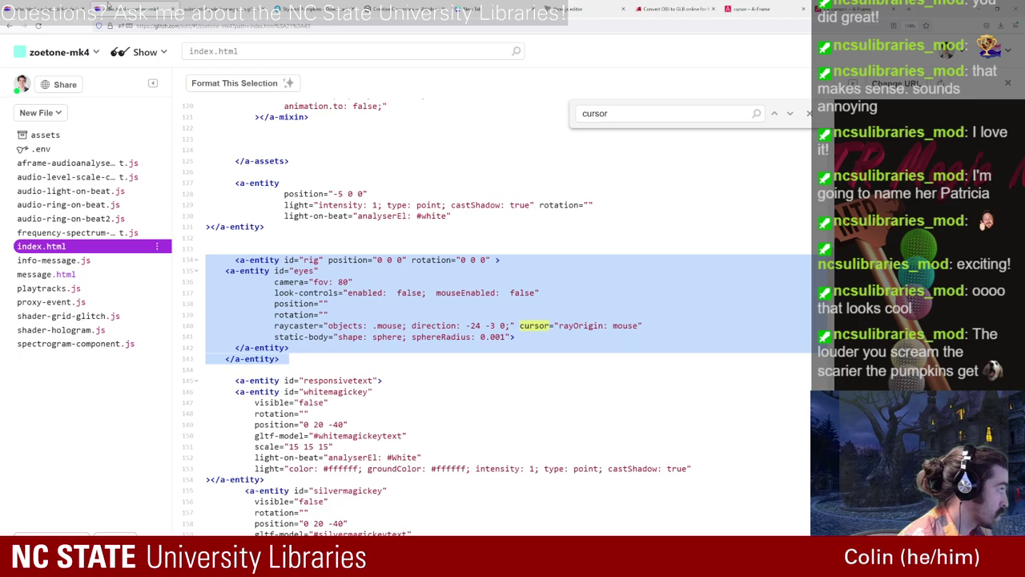
Step: Check the pumpkin project for an existing camera by searching its index.html for "camera" and selecting the camera entity in the scene inspector
click(50, 7)
click(355, 247)
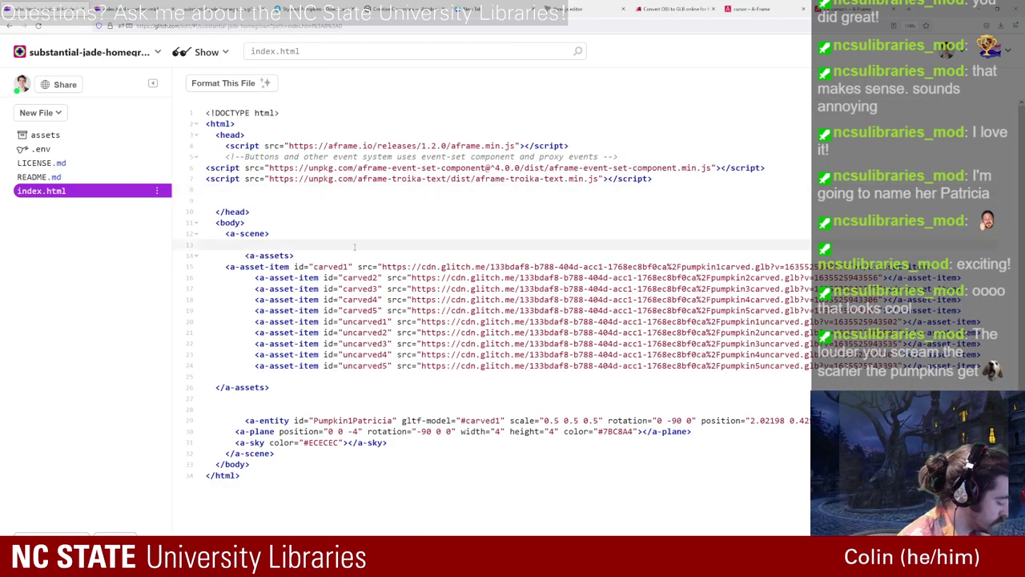
key(ctrl+f)
text(camera)
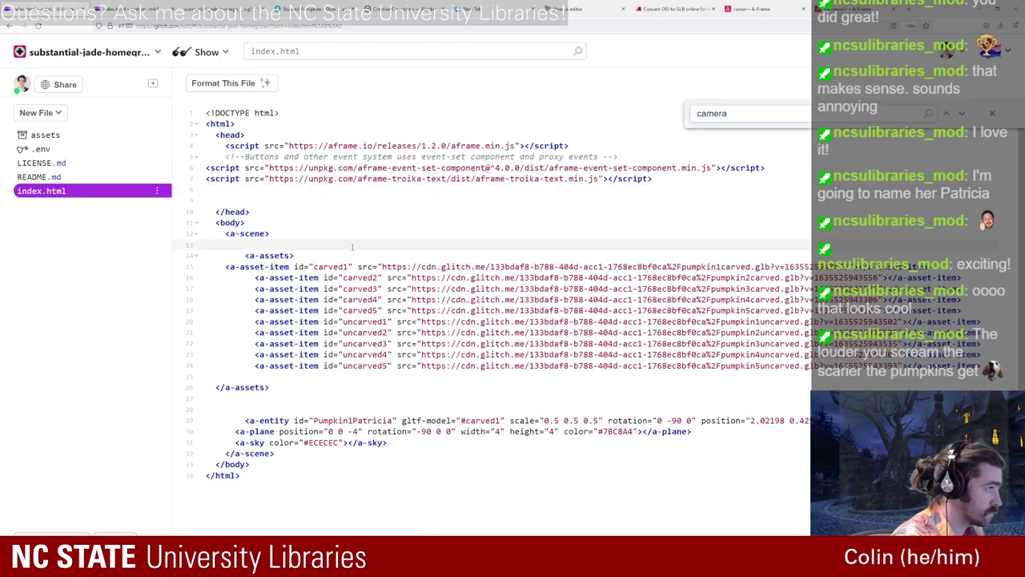
key(ctrl+Tab)
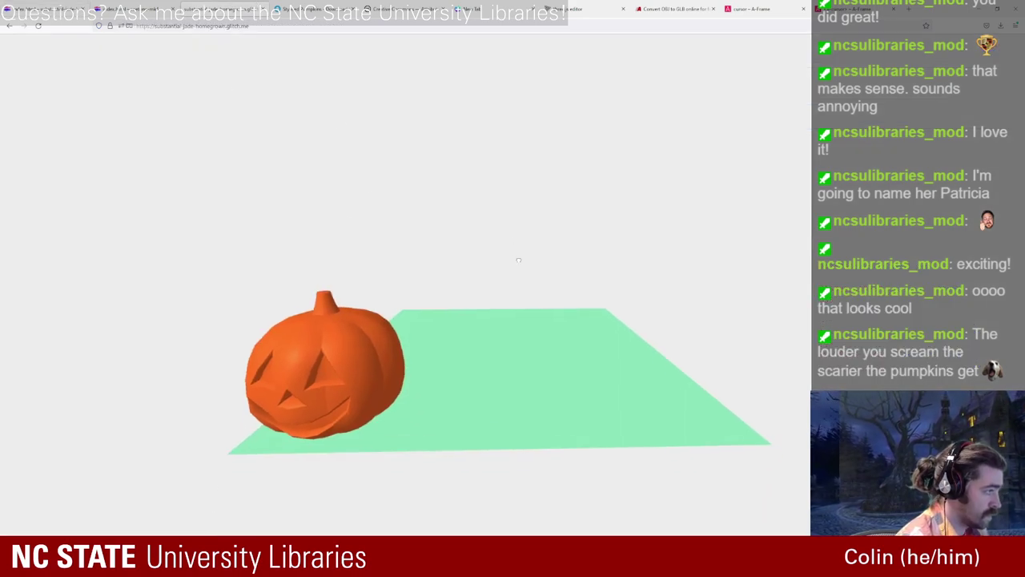
key(ctrl+alt+i)
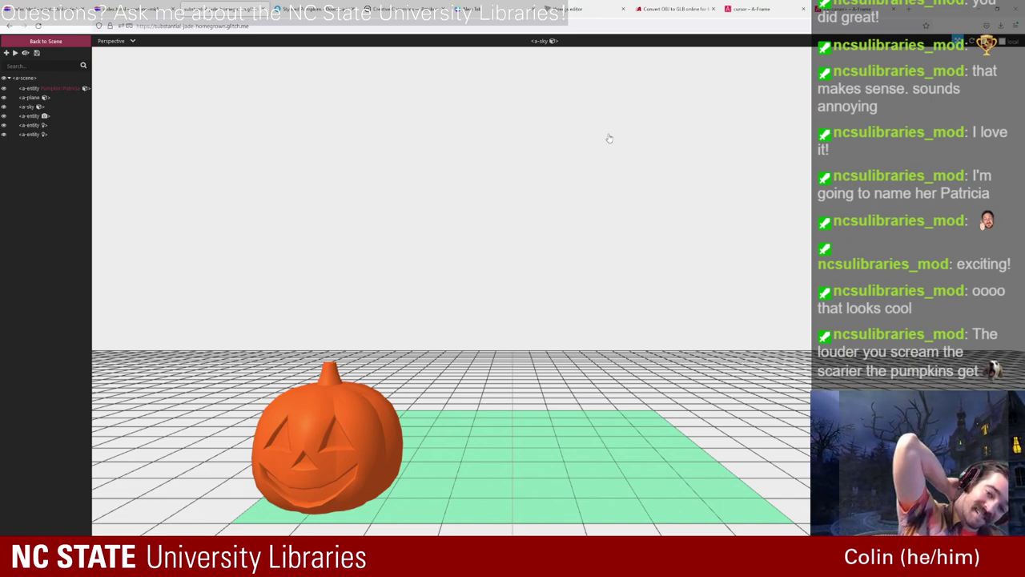
click(32, 117)
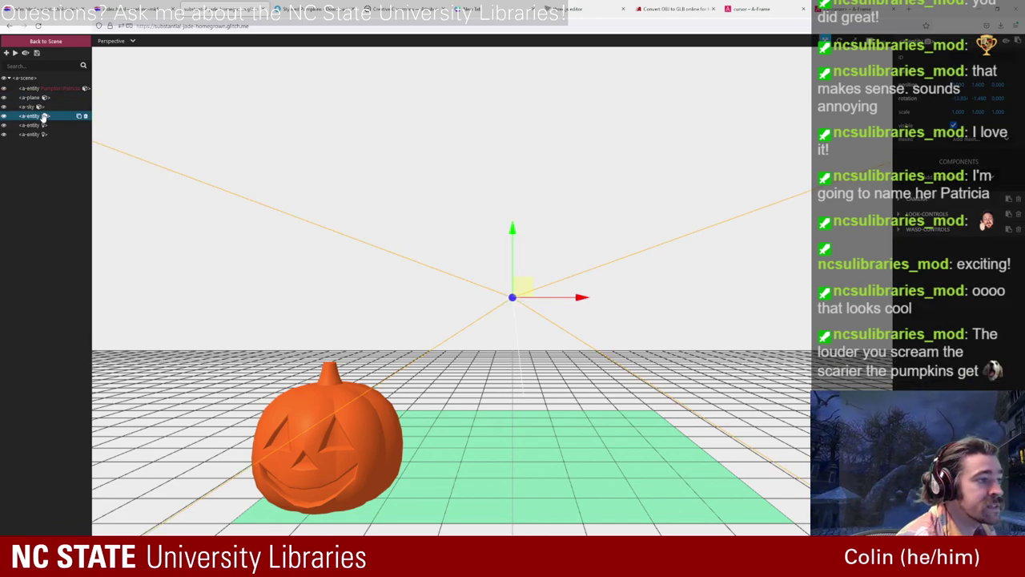
Step: Paste the copied "rig" camera entity below the assets in the pumpkin project's index.html and set the rig's position to 0 1.6 0
click(44, 8)
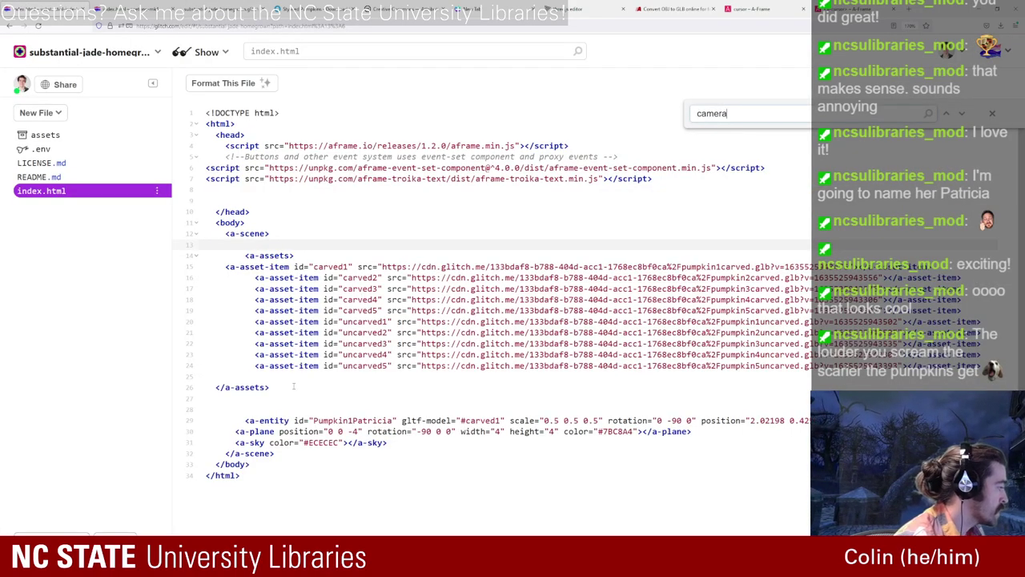
click(272, 406)
text(<a-entity id="rig" position="0 0 0" rotation="0 0 0" > <a-entity id="eyes" camera="fov: 80" look-controls="enabled: false; mouseEnabled: false" position="" rotation="" raycaster="objects: .mouse; direction: -24 -3 0;" cursor="rayOrigin: mouse" static-body="shape: sphere; sphereRadius: 0.001"> </a-entity> </a-entity>)
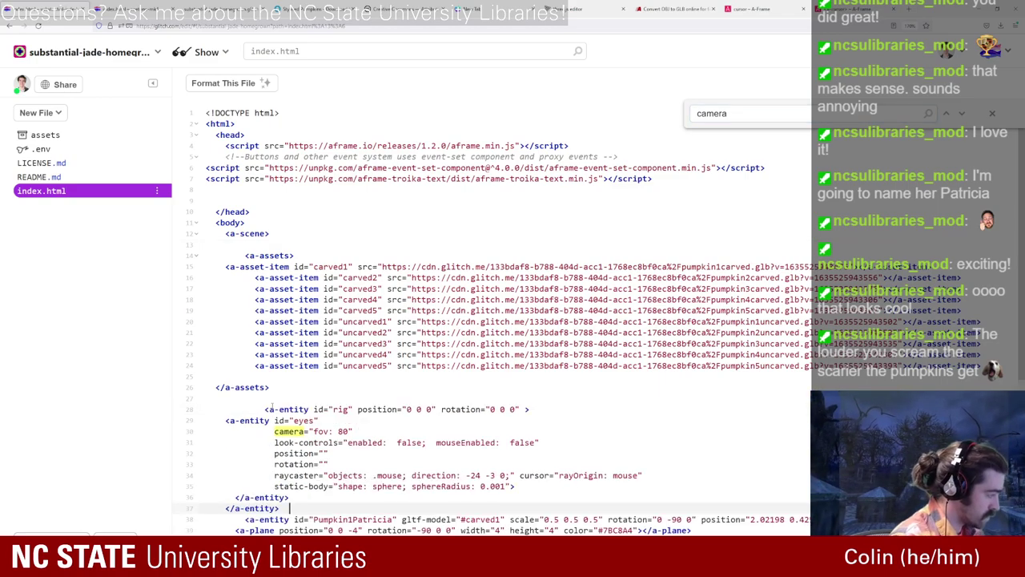
key(Return)
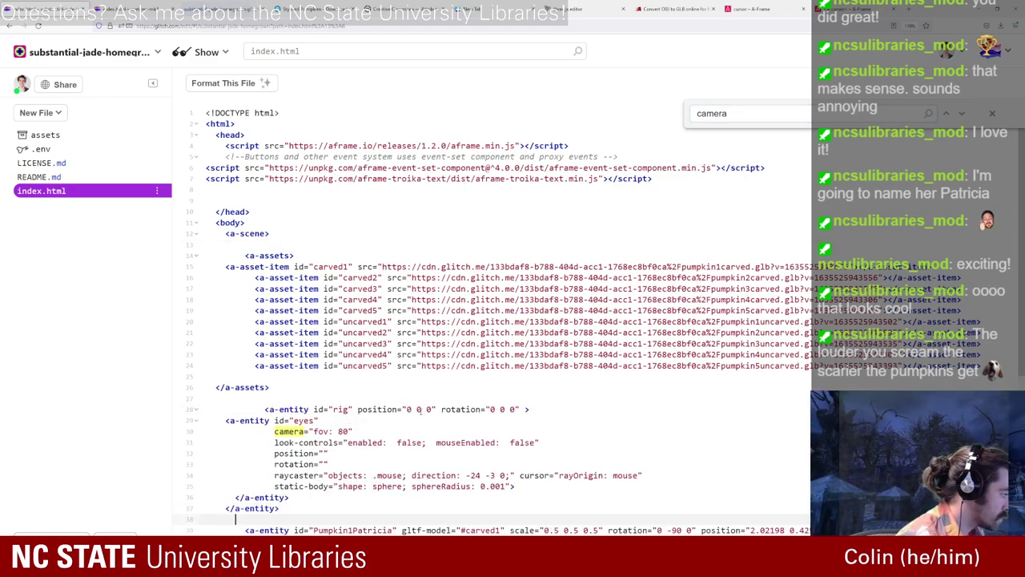
click(418, 410)
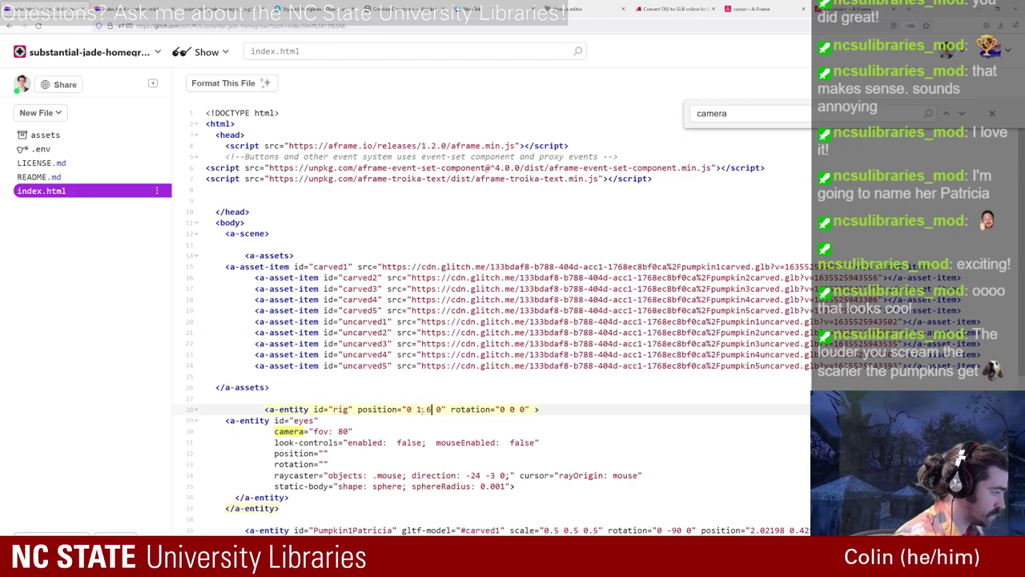
Step: Preview the live pumpkin scene with the pasted camera rig, compare it with the code, and reload the page
click(198, 7)
click(220, 7)
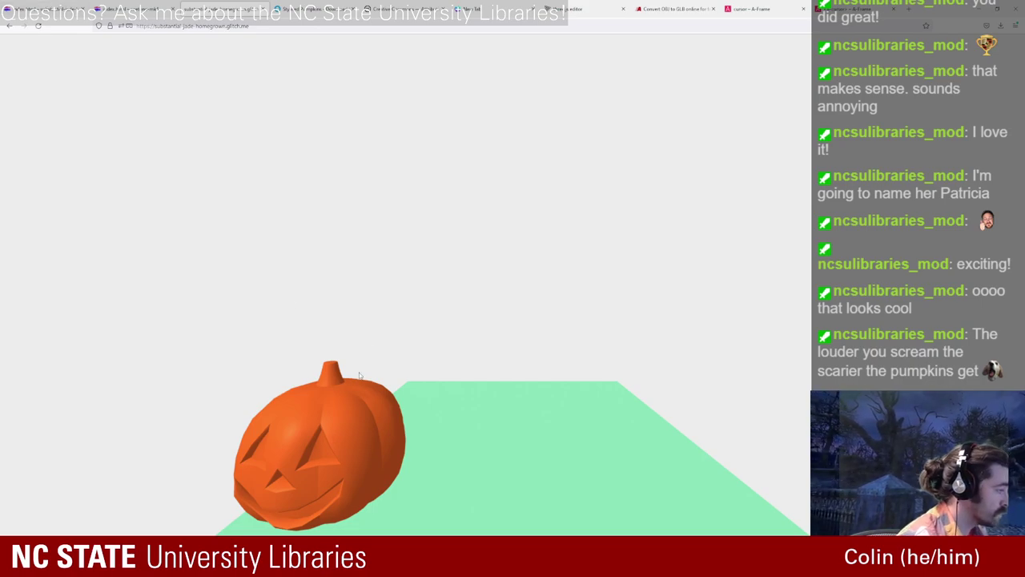
click(135, 9)
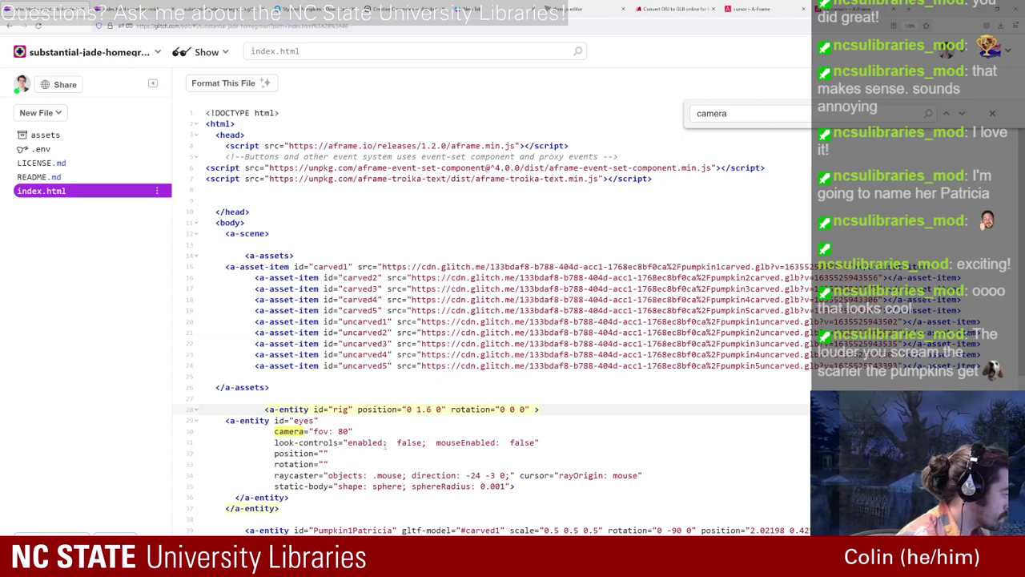
click(134, 8)
click(233, 9)
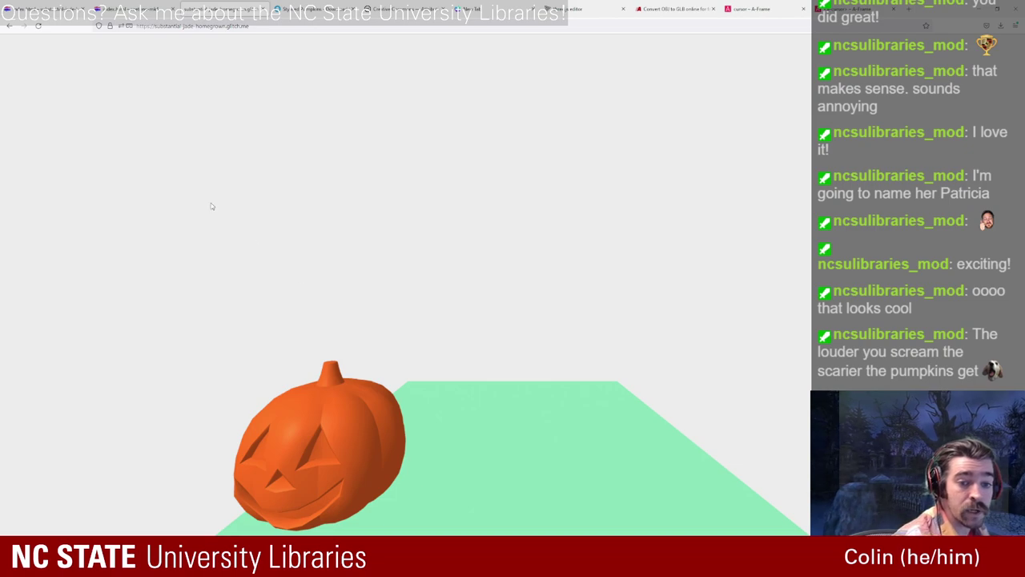
click(39, 27)
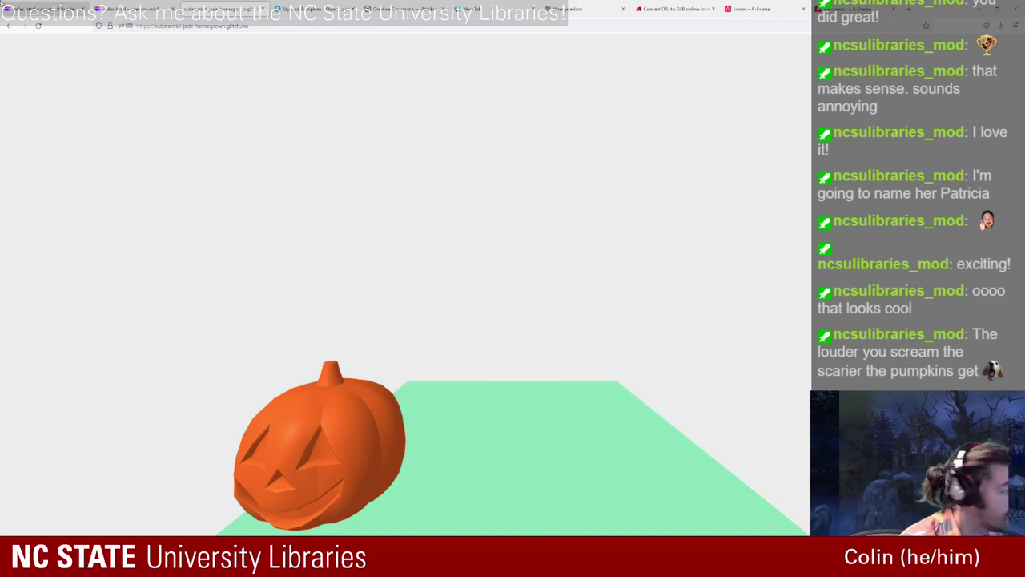
Step: Examine the raycaster's "objects: .mouse;" setting in the zoetone-mk4 index.html and return to the pumpkin project's code
click(24, 8)
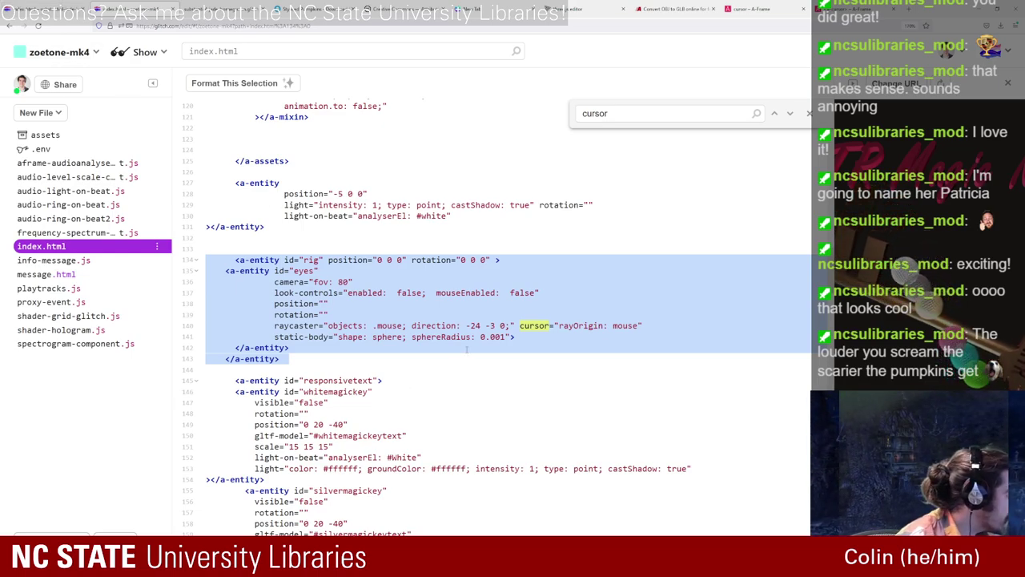
click(368, 336)
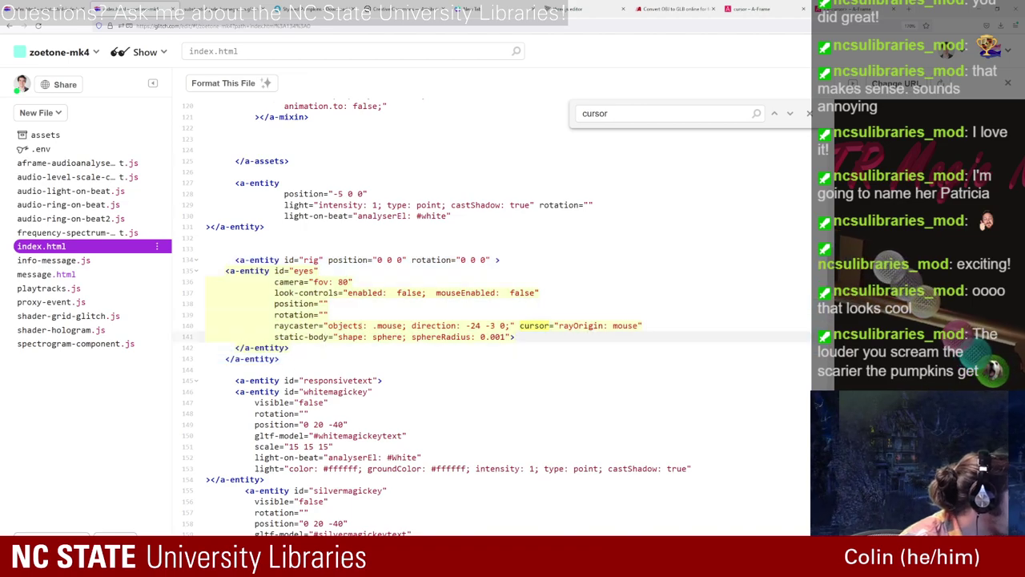
click(353, 325)
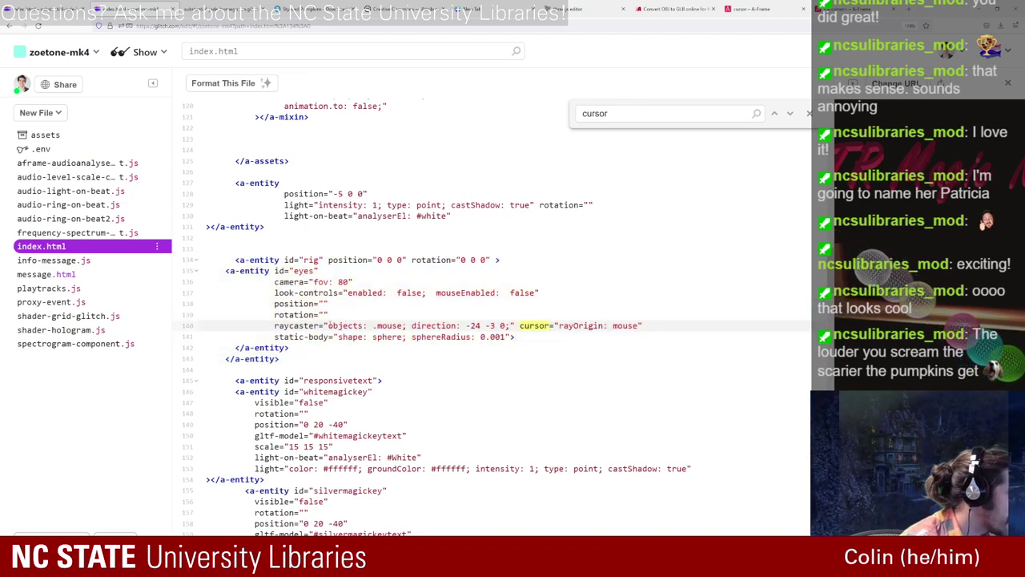
drag(327, 325, 406, 325)
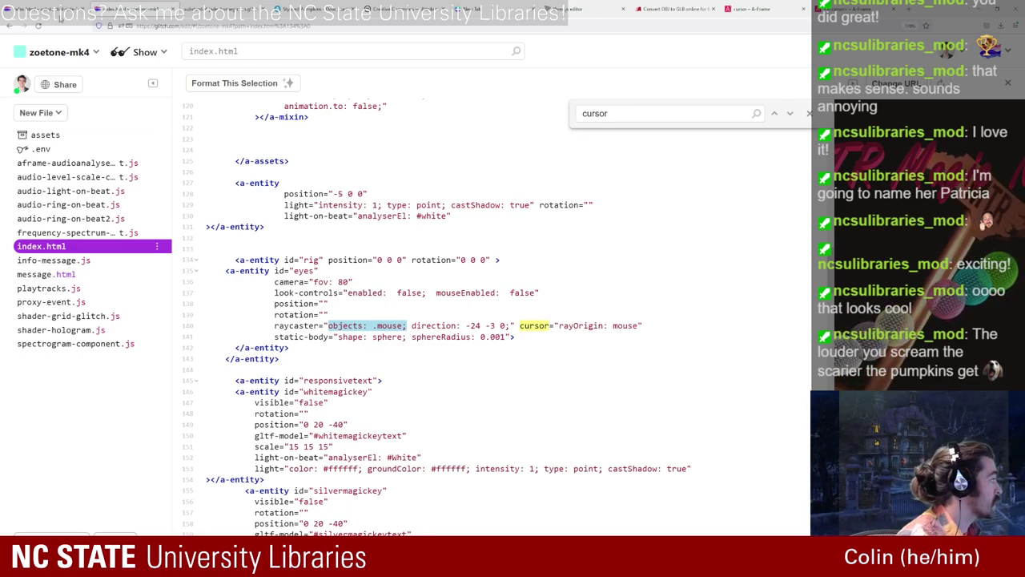
key(ctrl+shift+Tab)
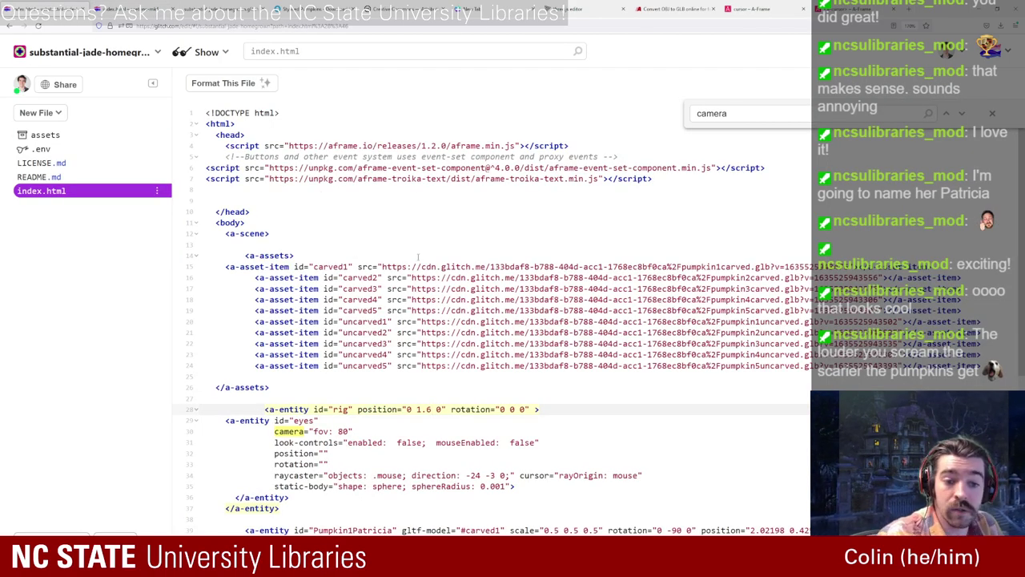
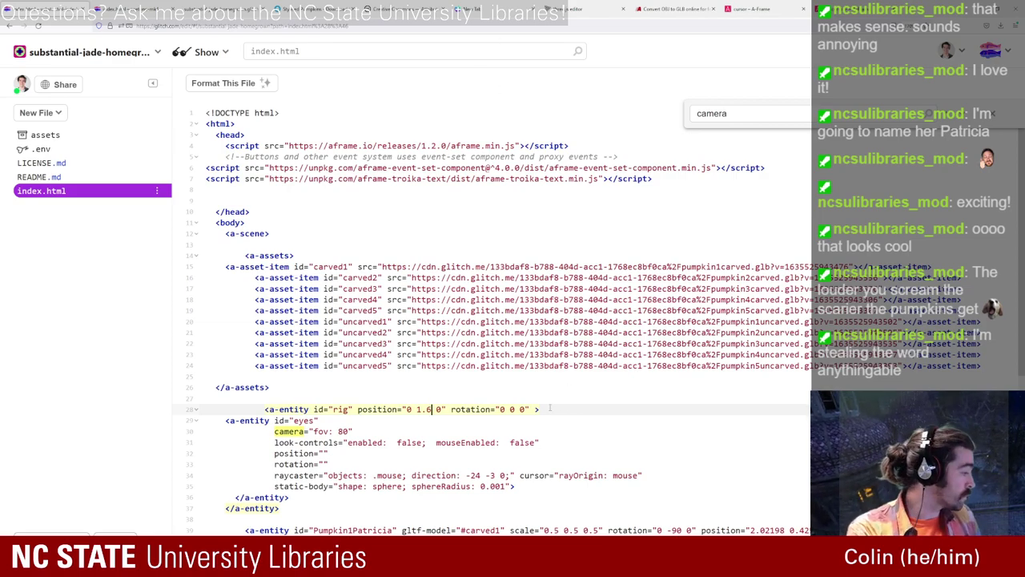
Step: Add class="mouse" after the id of the carved pumpkin entity in the pumpkin project's index.html
scroll(525, 395, down, 2)
scroll(484, 400, down, 2)
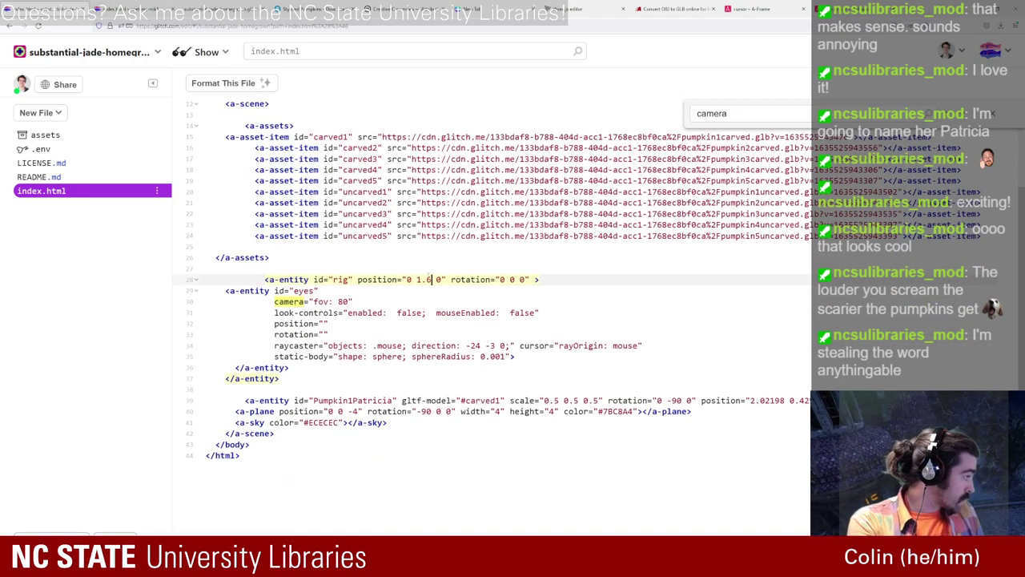
click(402, 401)
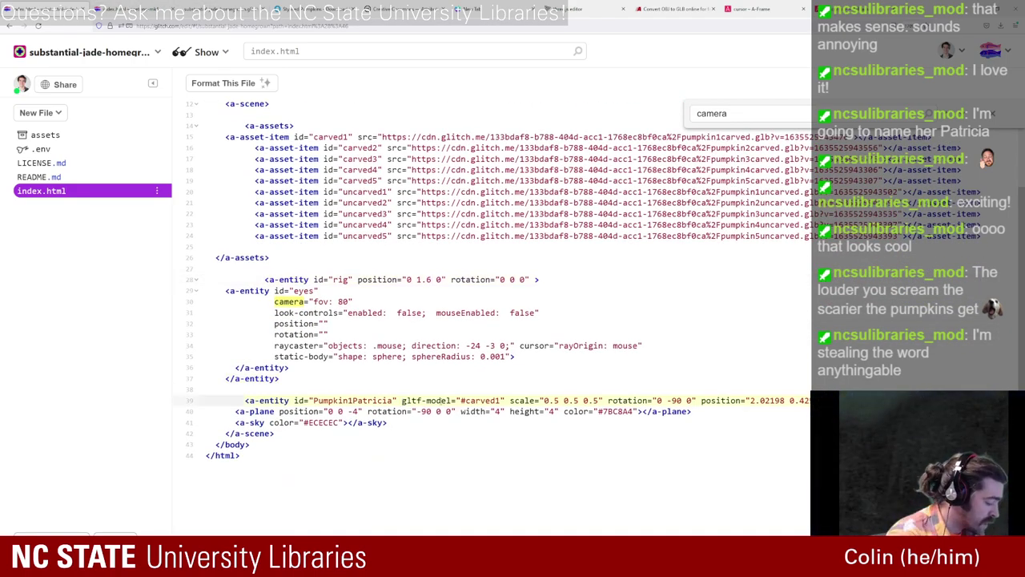
text(class=)
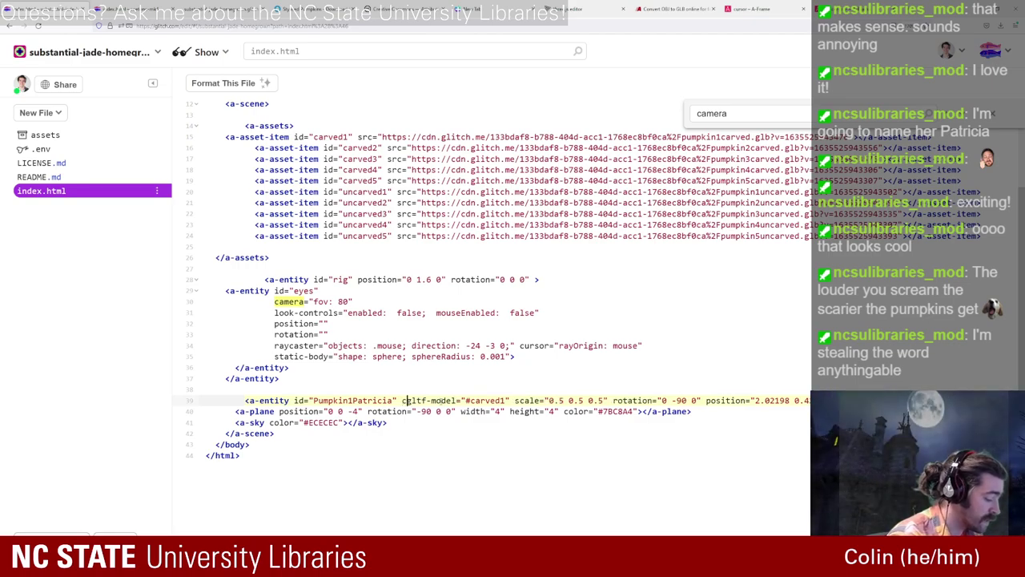
text("mouse")
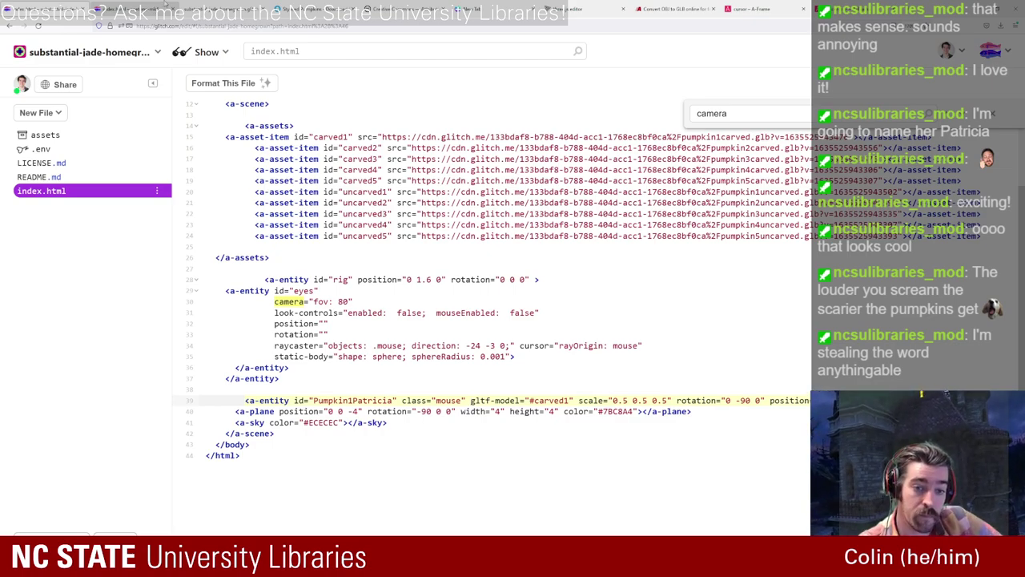
Step: Check the live pumpkin scene and its browser console, and go back to the raycaster code in the zoetone-mk4 index.html
click(216, 8)
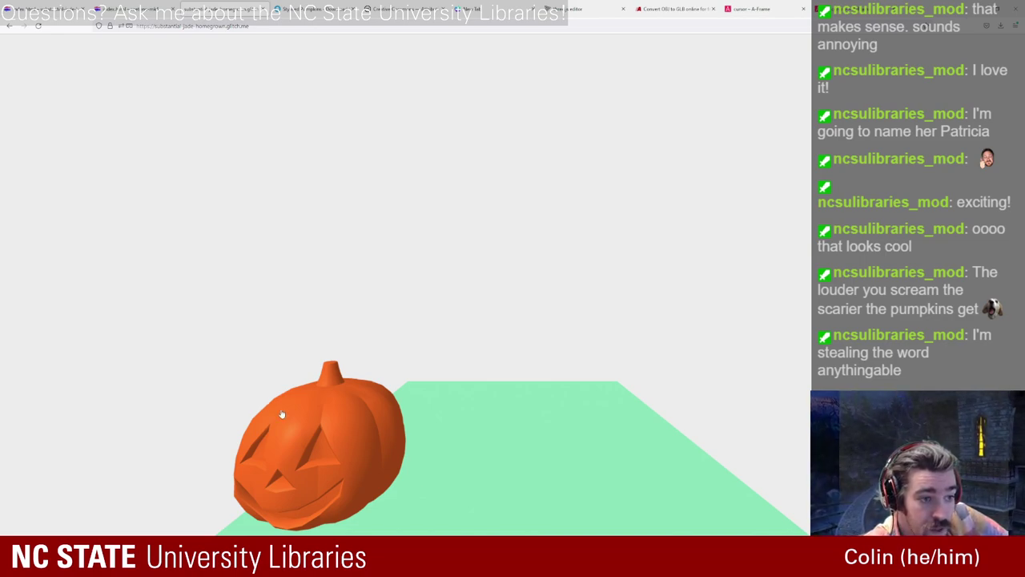
key(F12)
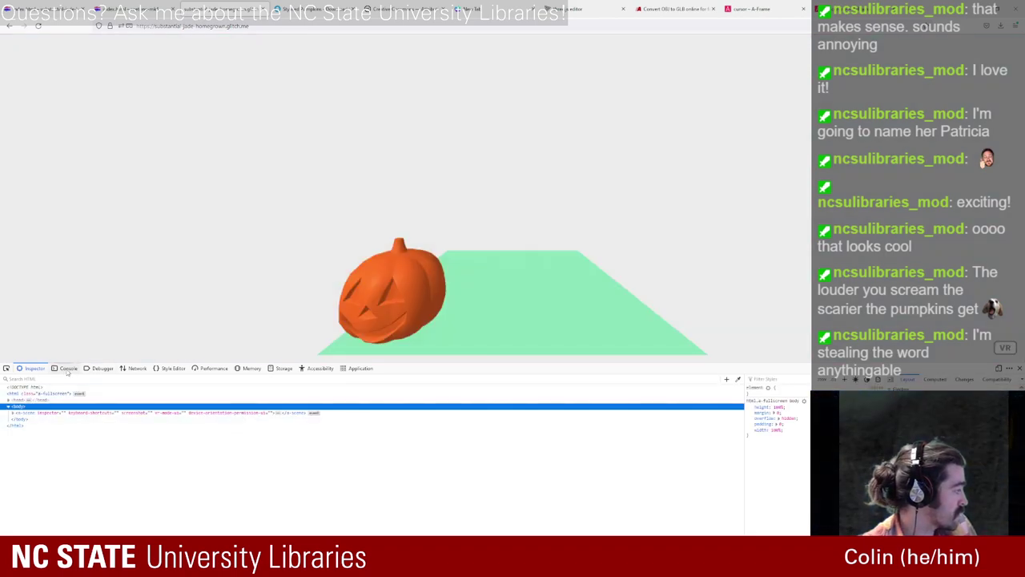
click(68, 369)
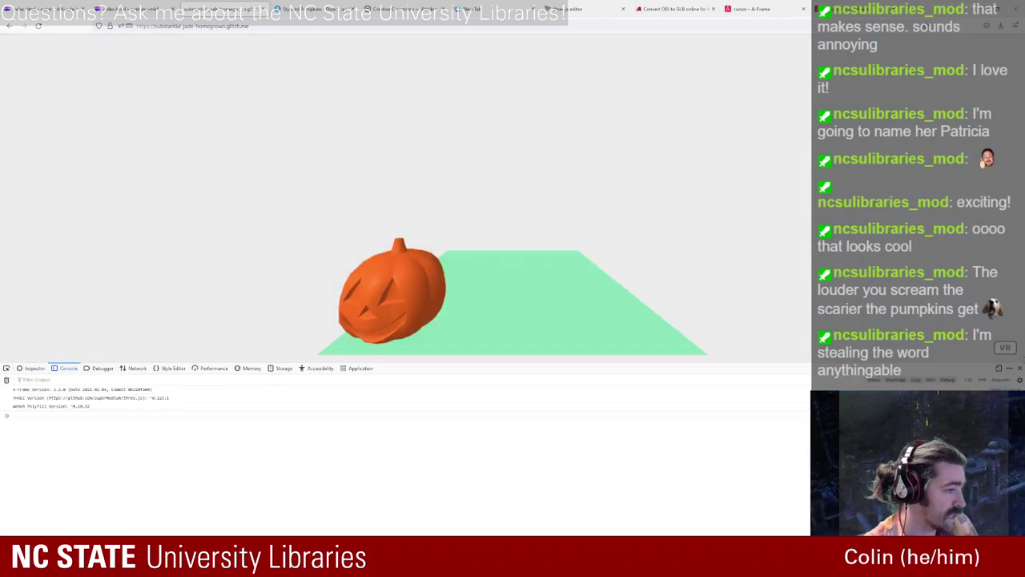
click(1019, 369)
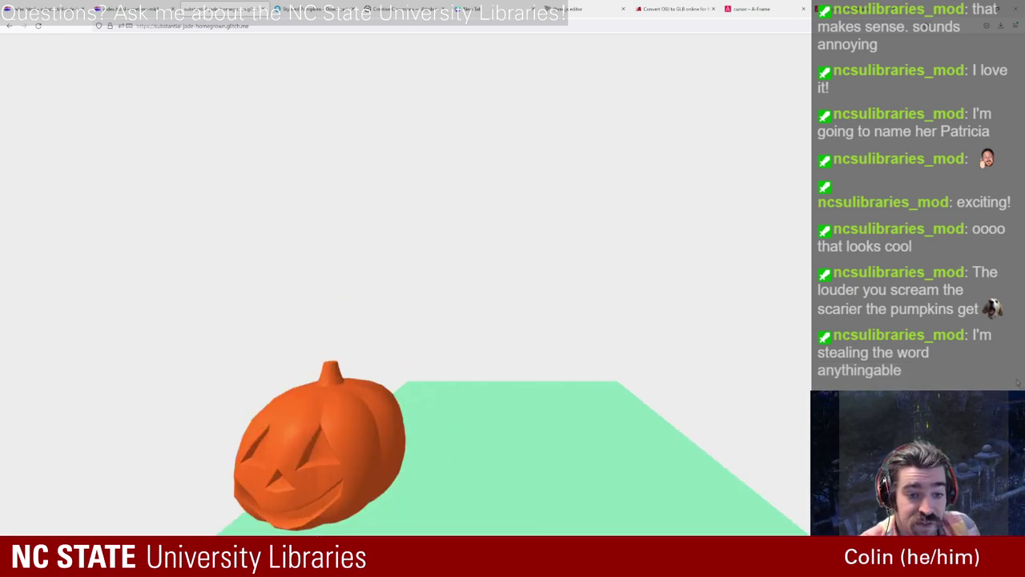
click(136, 8)
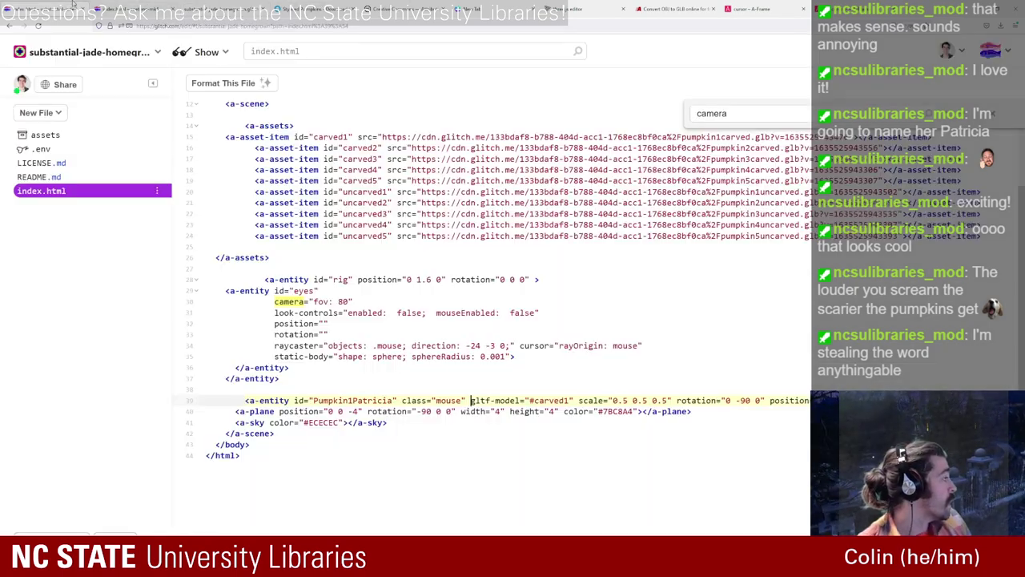
key(ctrl+shift+Tab)
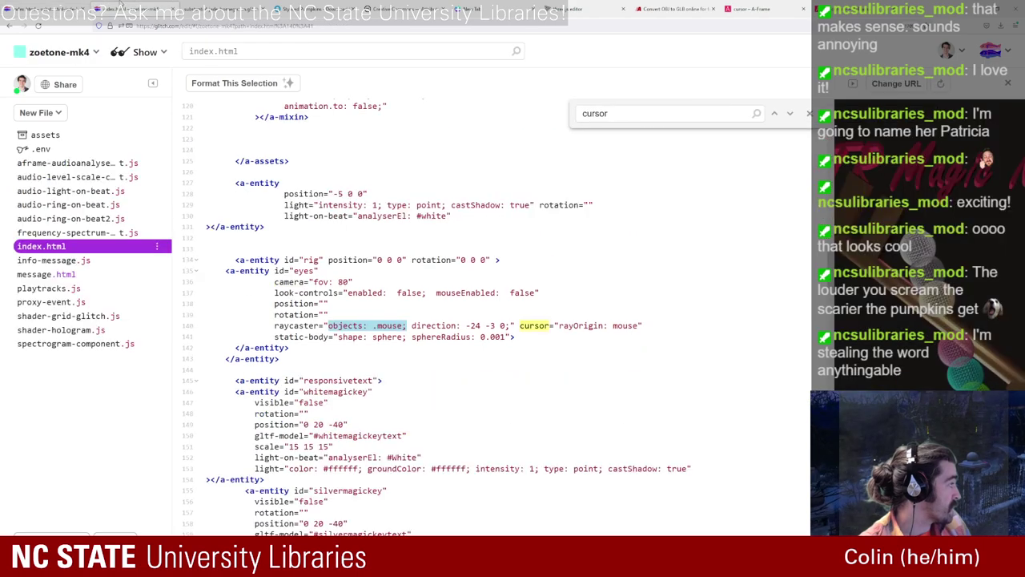
Step: Find the Silver sphere's event-set__textcallsilver click block in the zoetone-mk4 index.html and select it through animation.to: true
scroll(486, 327, down, 12)
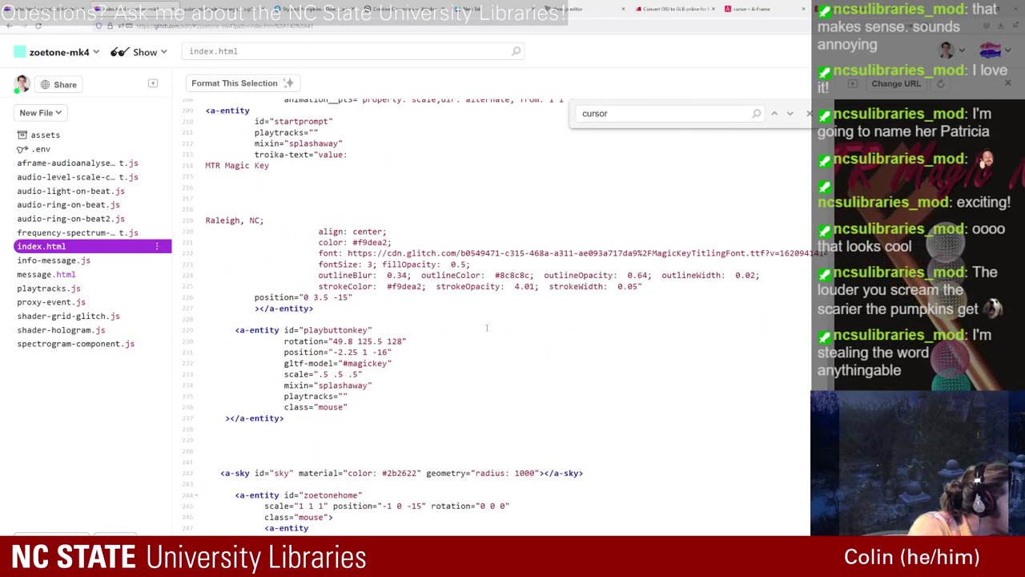
scroll(485, 308, down, 4)
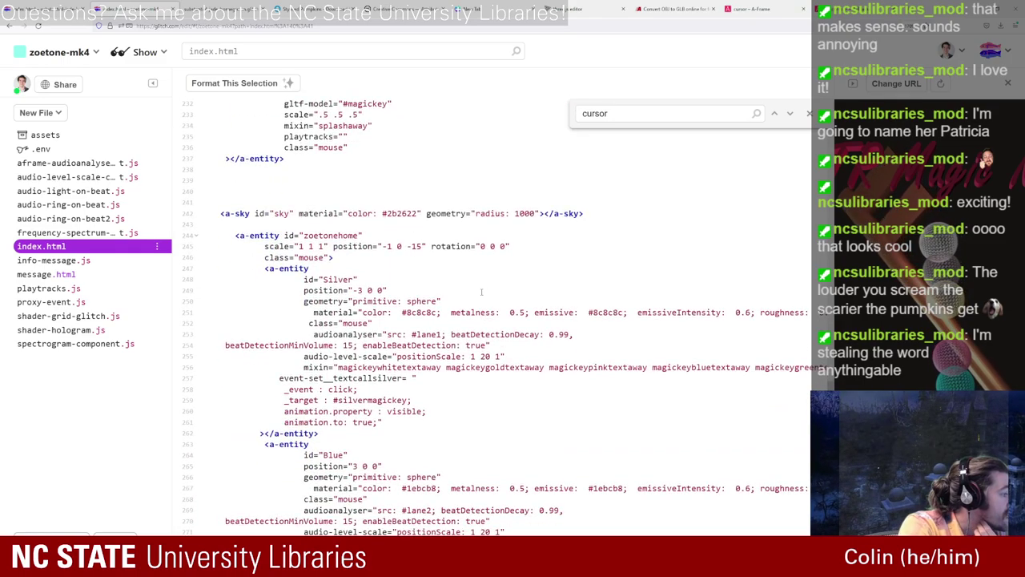
scroll(484, 290, down, 3)
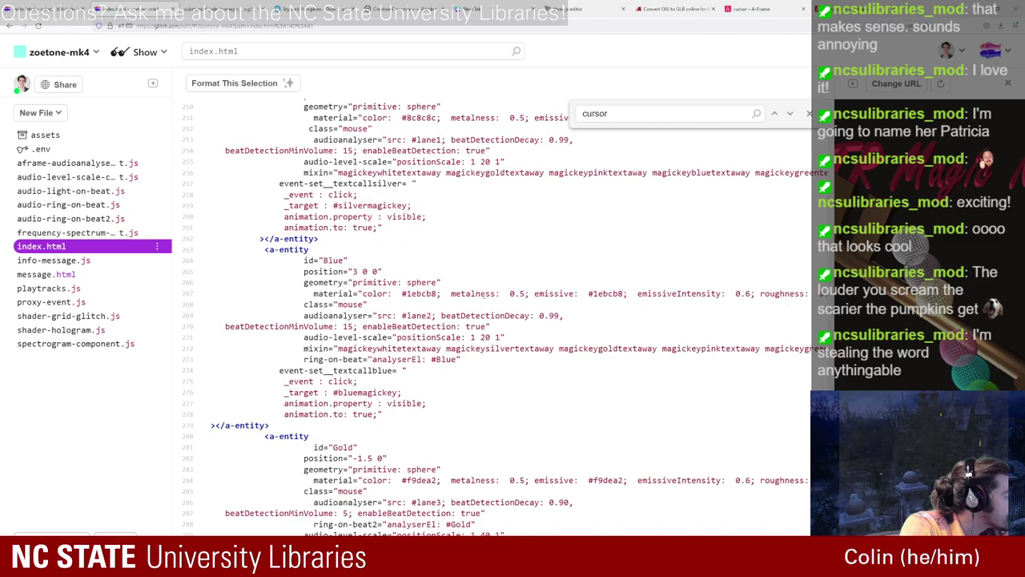
scroll(481, 294, up, 2)
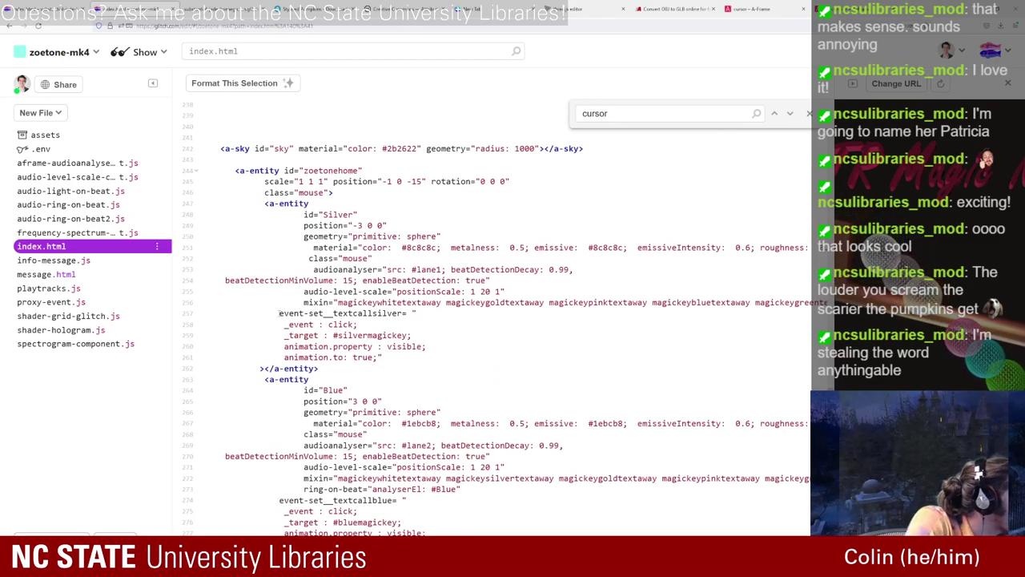
drag(279, 313, 405, 359)
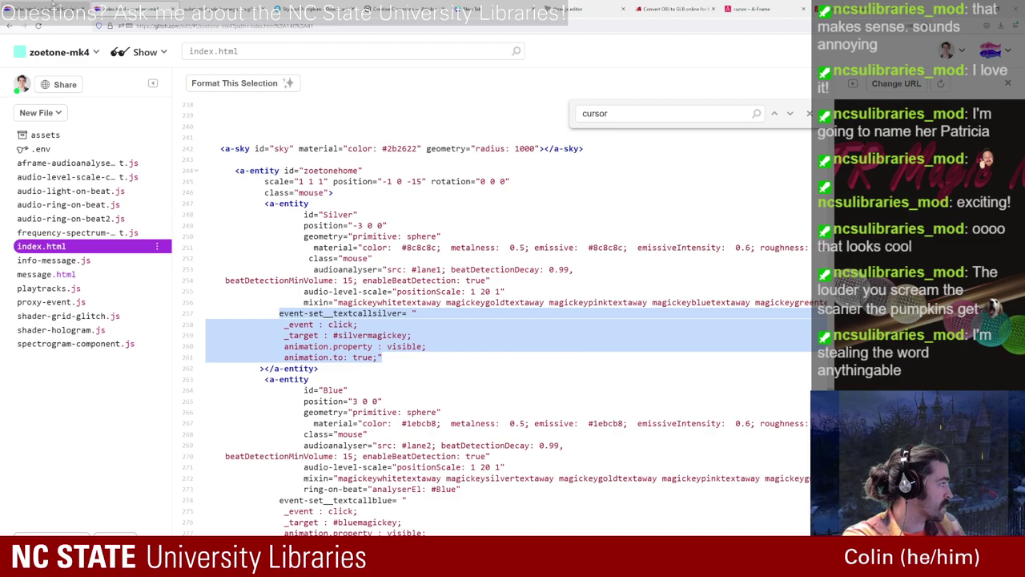
Step: In the pumpkin project's index.html, put the Pumpkin1Patricia entity's class, gltf-model, scale, rotation and position attributes on separate lines
key(ctrl+Tab)
click(401, 399)
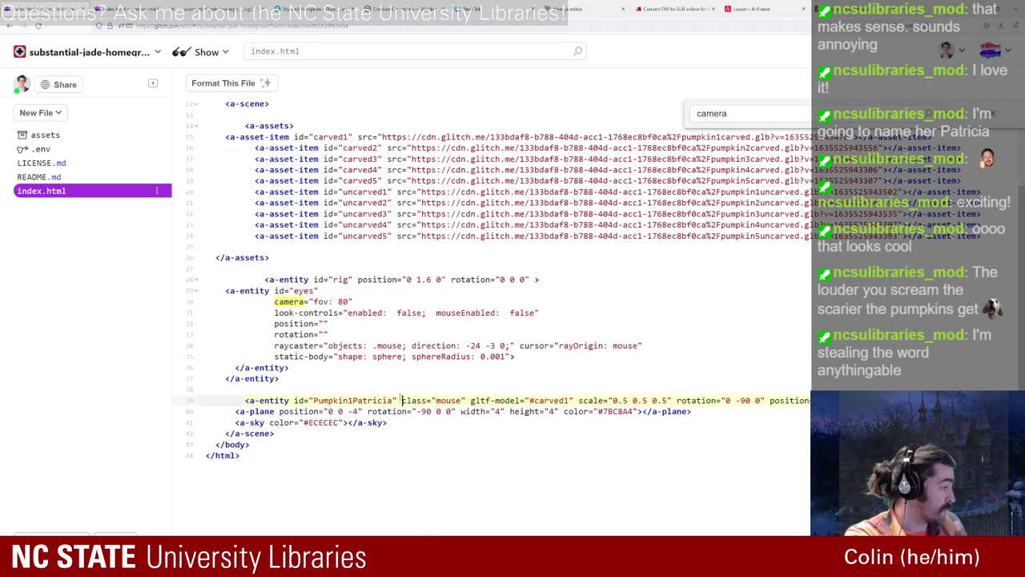
key(Return)
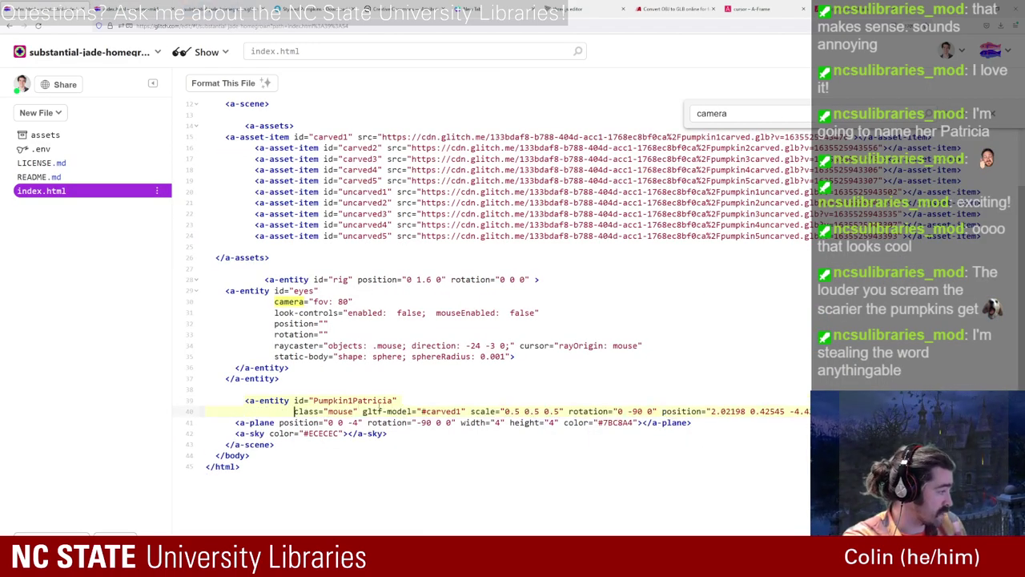
click(363, 411)
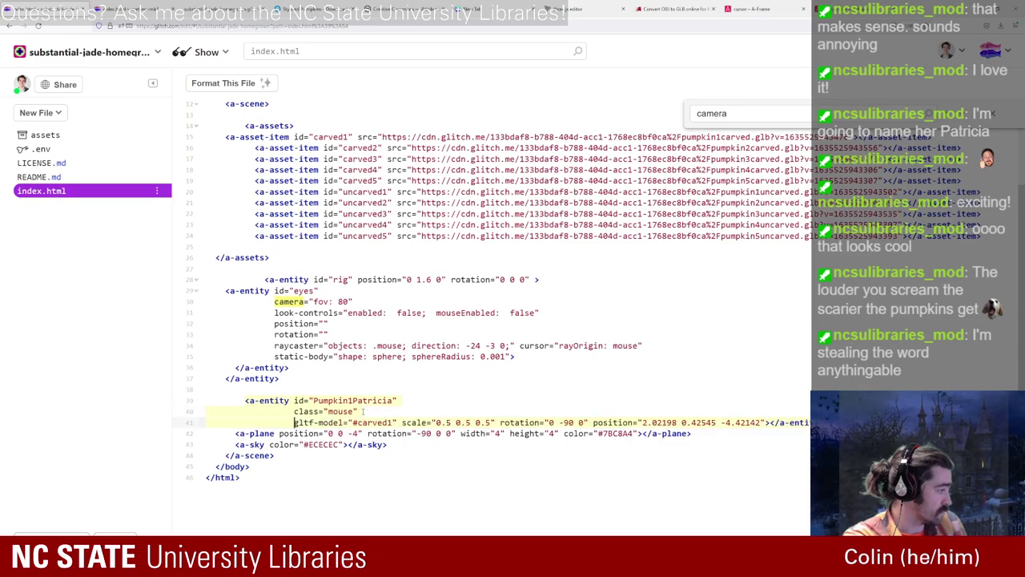
key(Return)
click(401, 422)
key(Return)
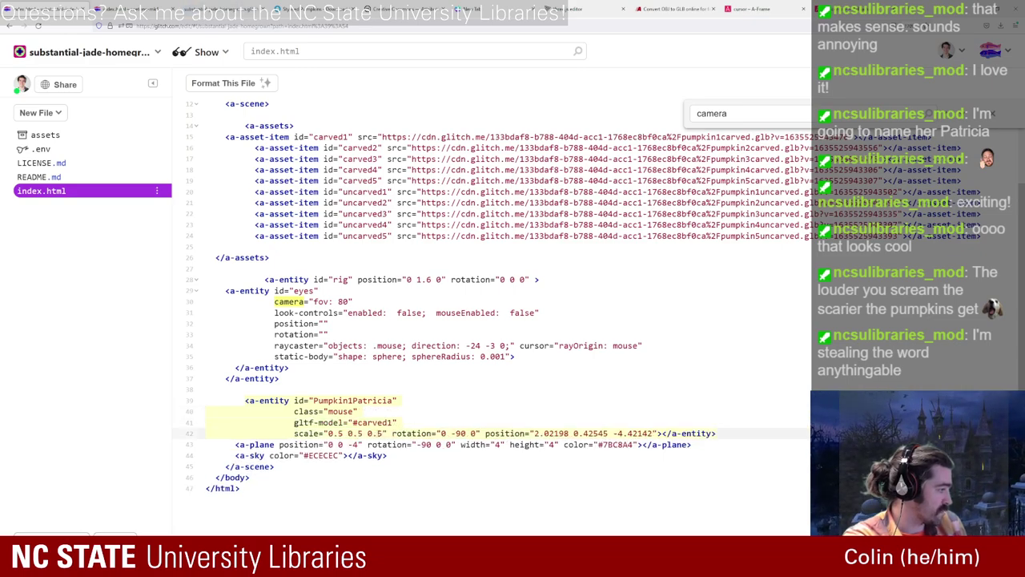
click(392, 434)
key(Return)
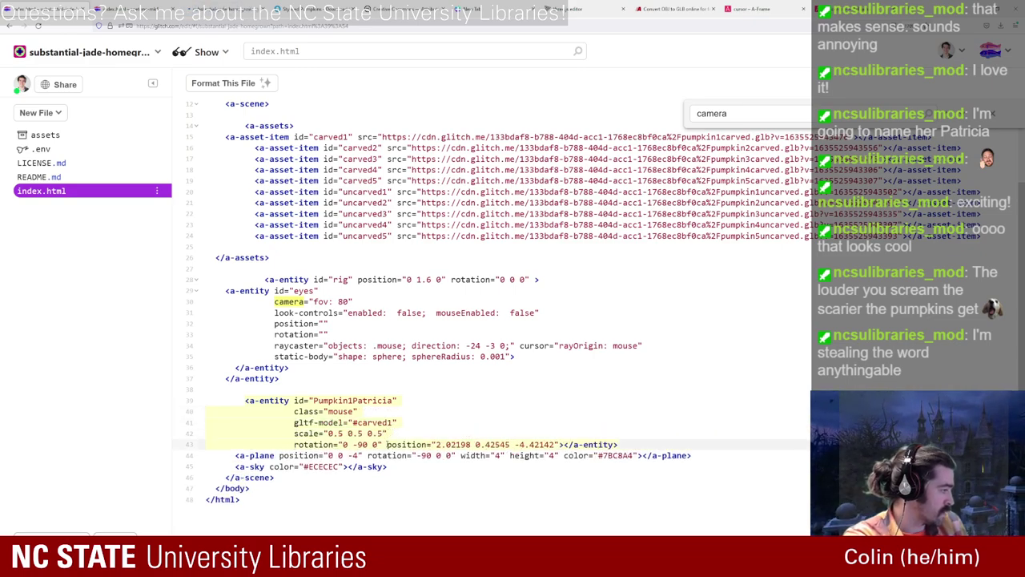
click(387, 444)
key(Return)
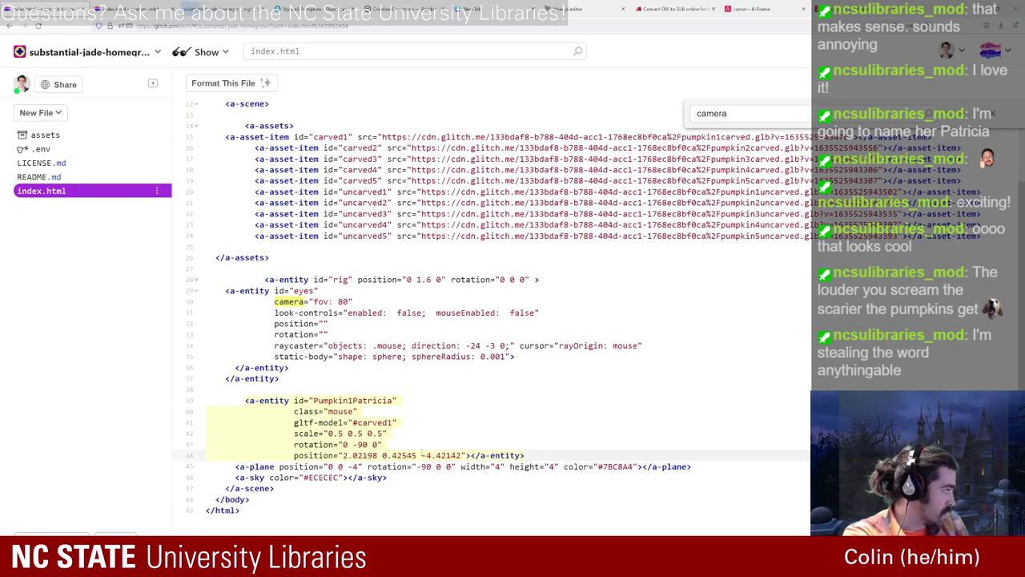
Step: Share the live scene's address, substantial-jade-homegrown.glitch.me, in the stream chat and return to the pumpkin project's code
click(228, 8)
click(229, 26)
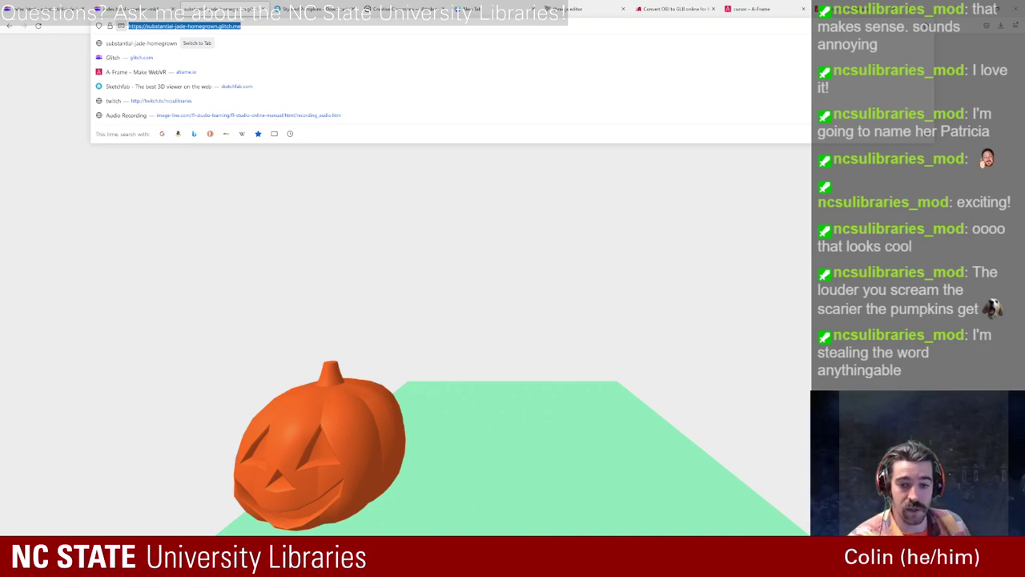
key(Return)
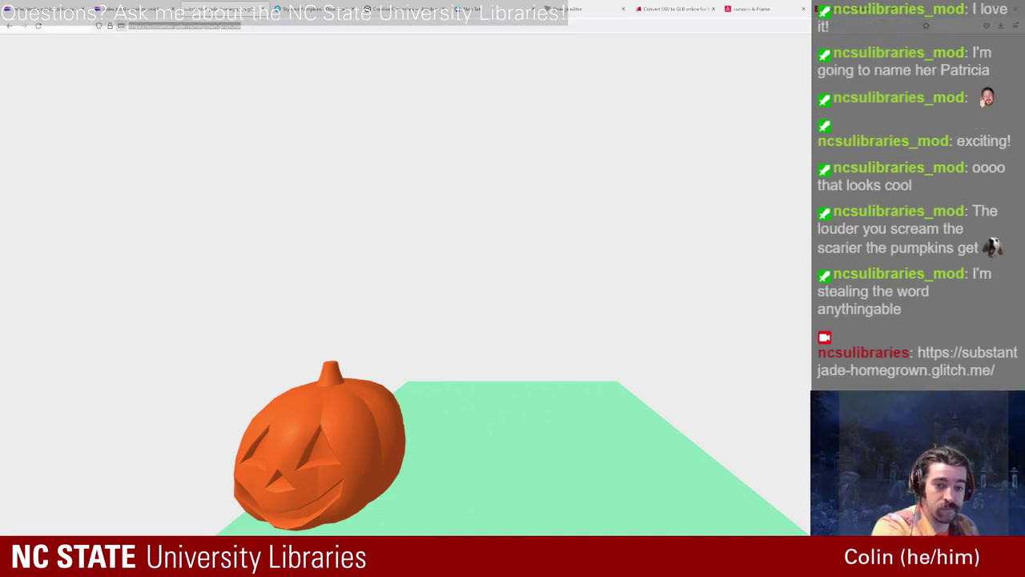
key(ctrl+1)
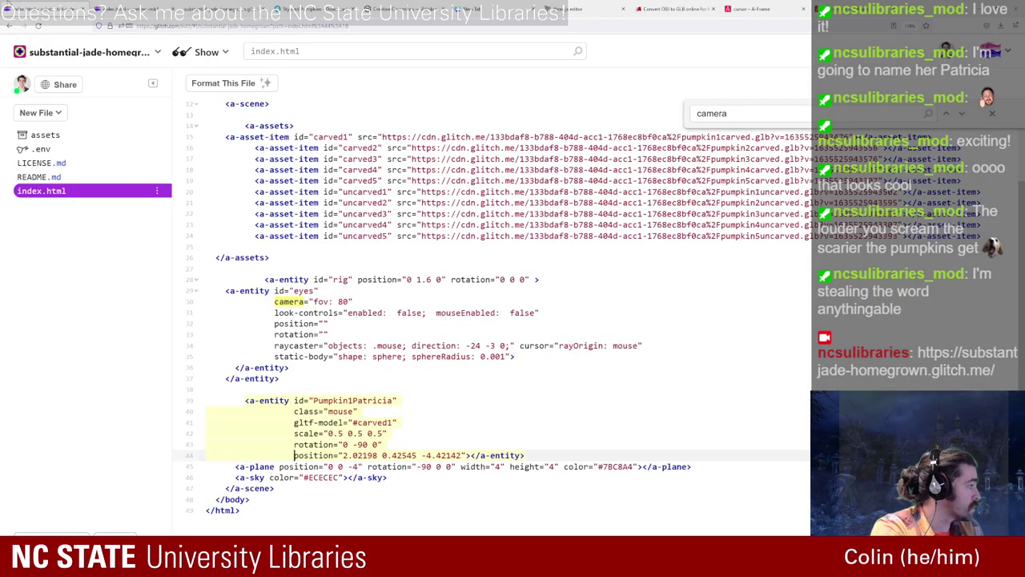
click(435, 411)
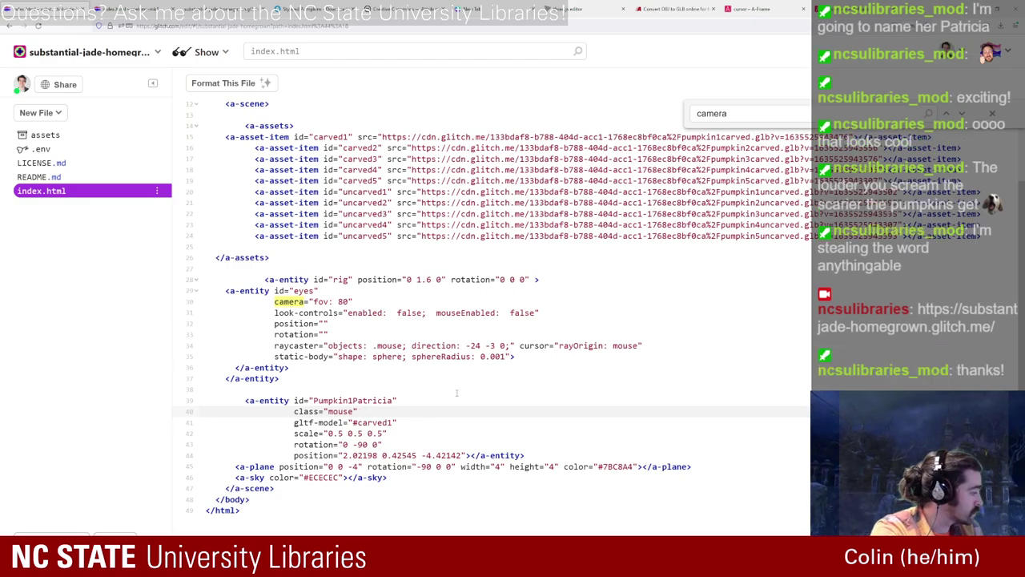
Step: Rename the Glitch project to ncsupumpkinpatch and close the project settings
click(116, 56)
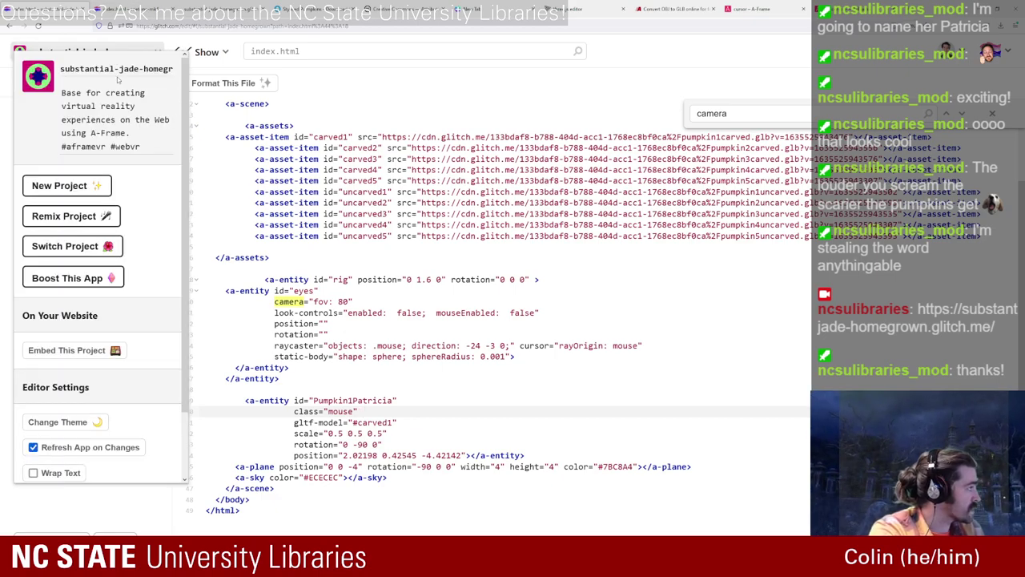
triple_click(117, 70)
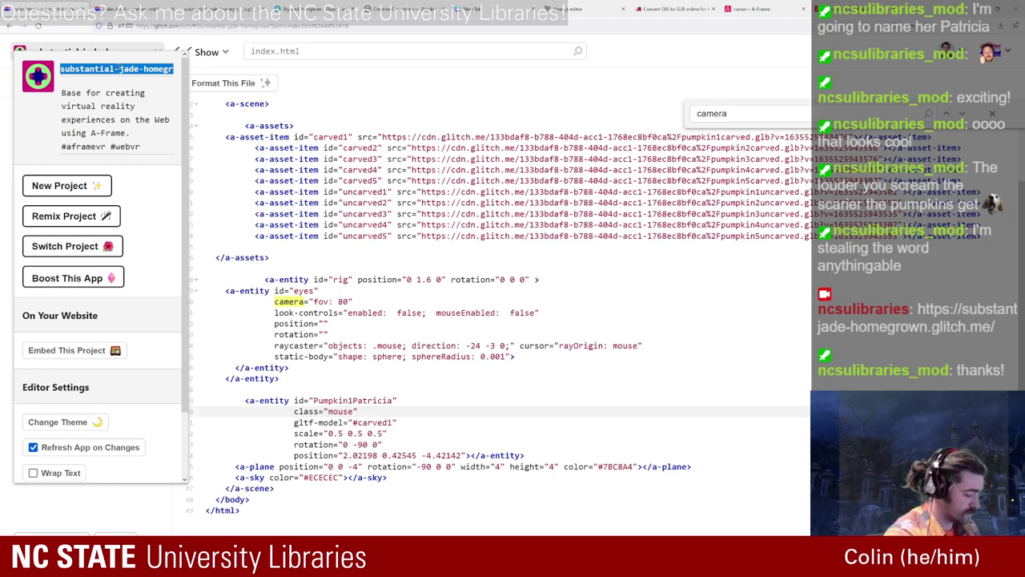
text(ncsu)
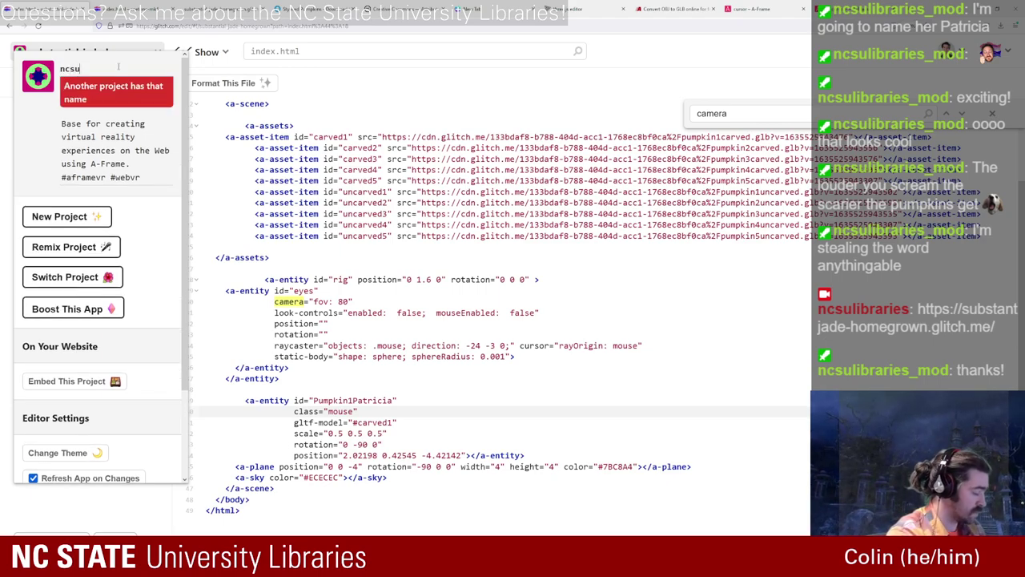
text(pu)
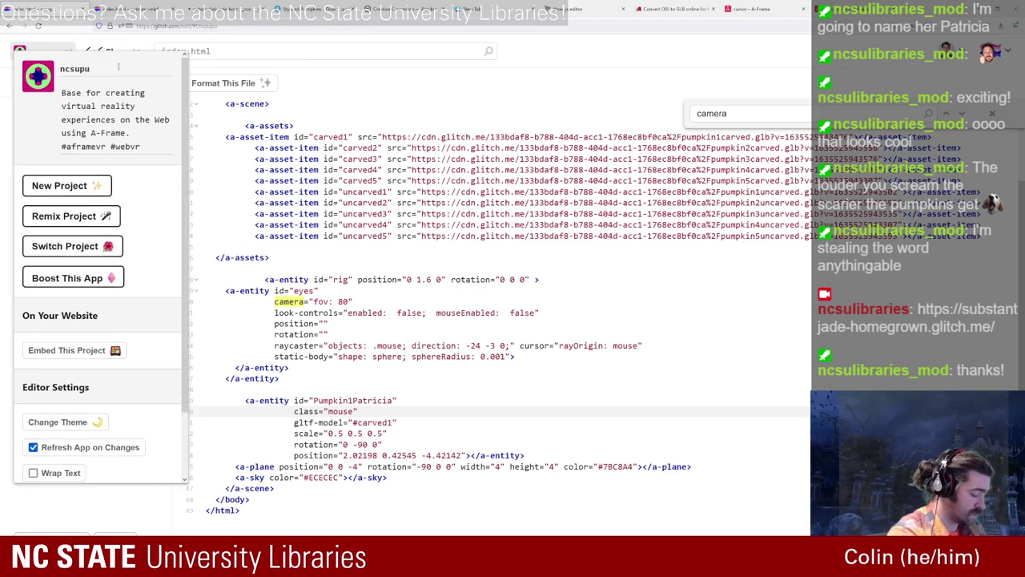
text(mpkinpatch)
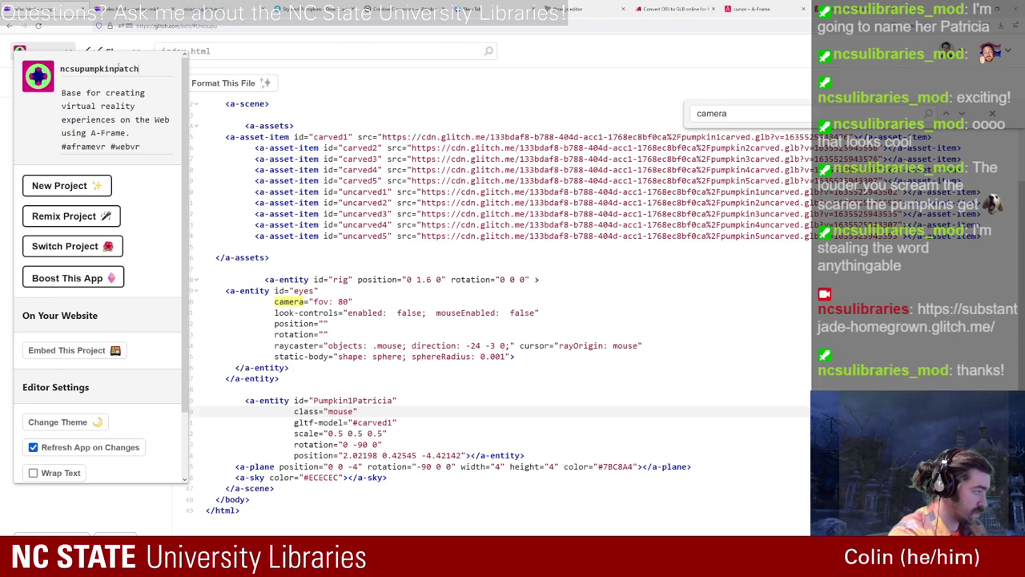
key(ctrl+a)
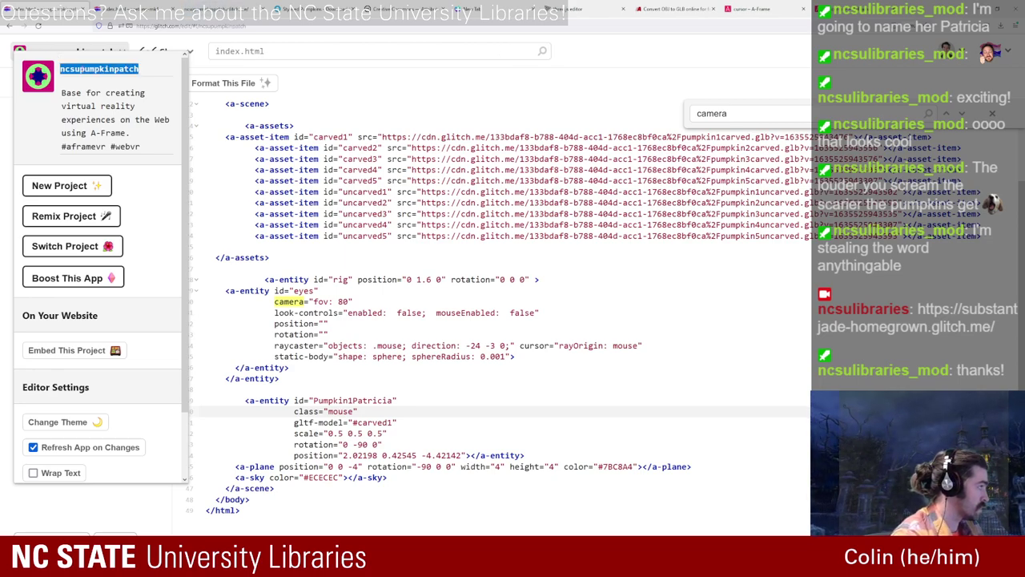
click(417, 102)
Step: Share the live scene's ncsupumpkinpatch.glitch.me address in the stream chat and go back to the project's code
key(ctrl+Tab)
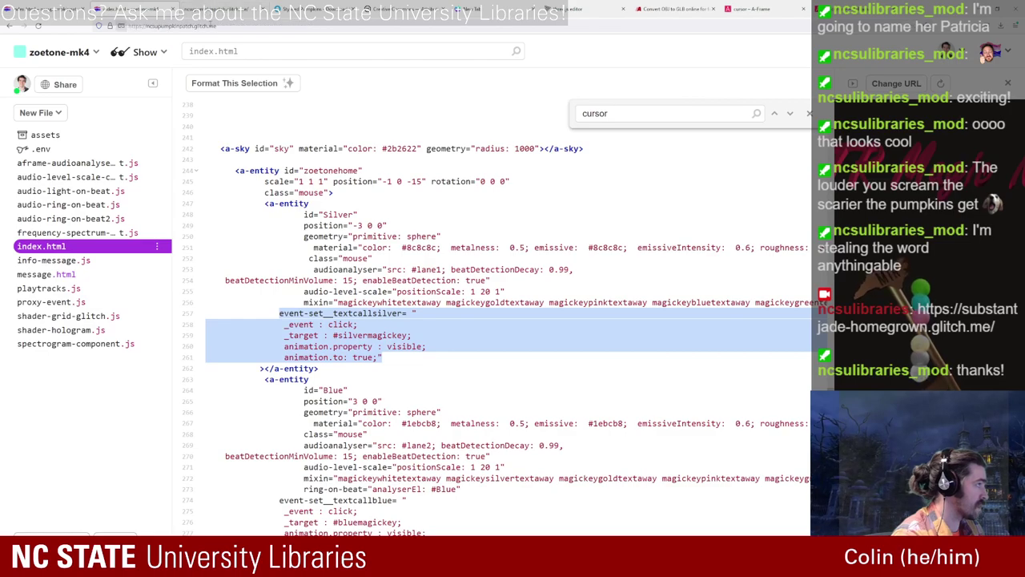
click(213, 26)
key(ctrl+a)
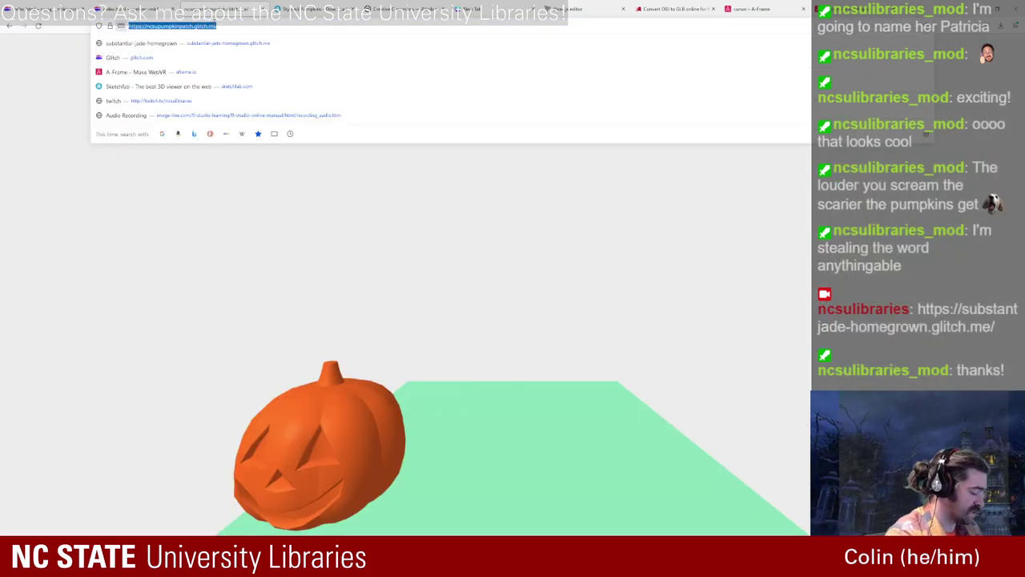
key(alt+Tab)
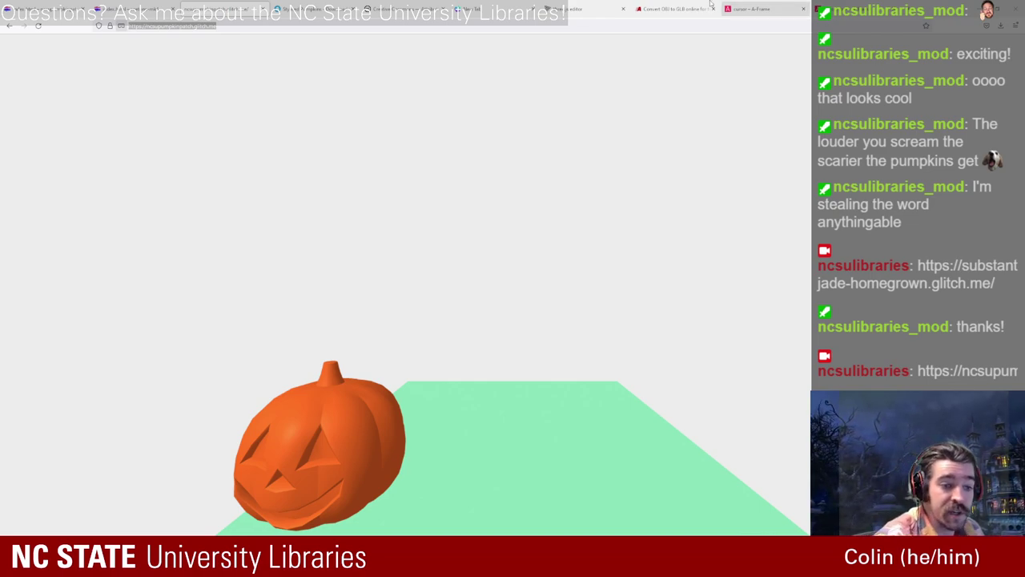
click(44, 6)
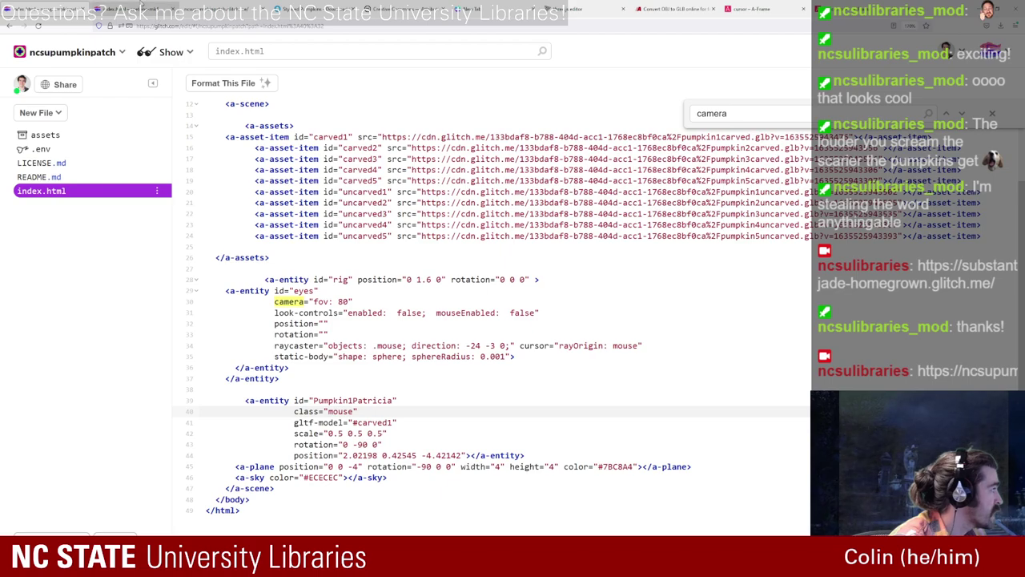
Step: Copy the event-set__textcallsilver click block from zoetone-mk4 into the Pumpkin1Patricia entity, on a new line after its position attribute
key(alt+Tab)
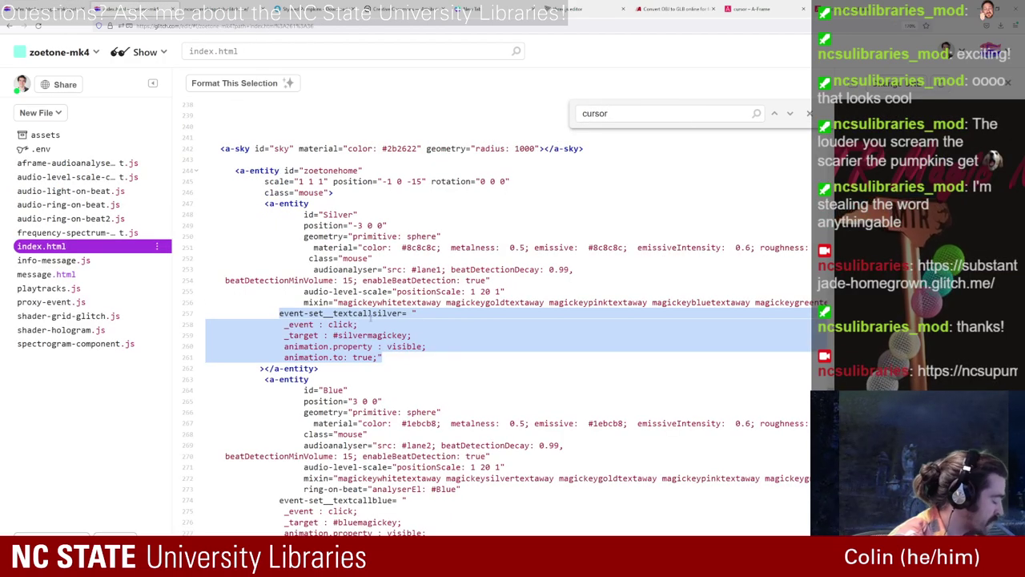
key(alt+Tab)
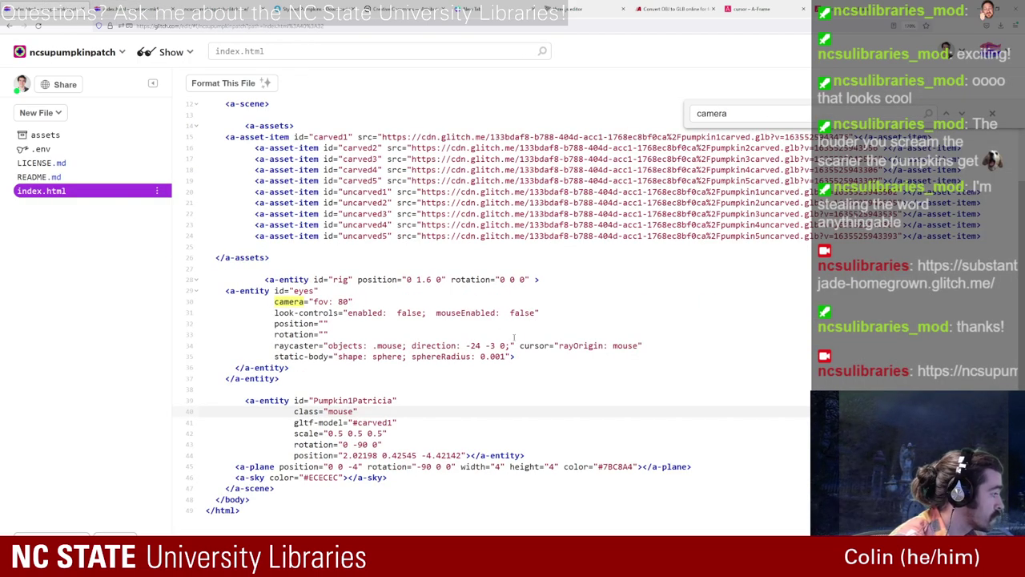
key(alt+Tab)
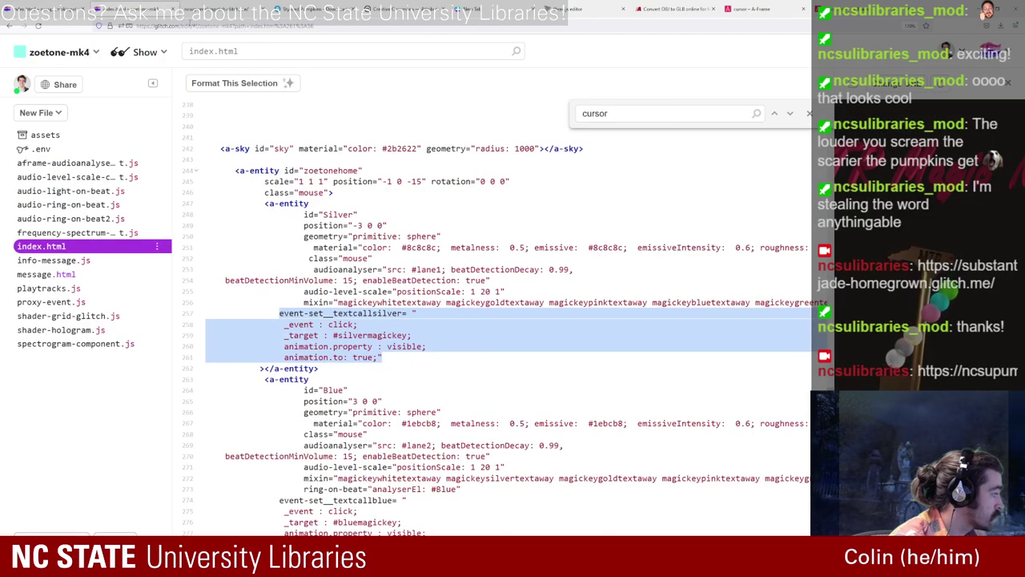
key(alt+Tab)
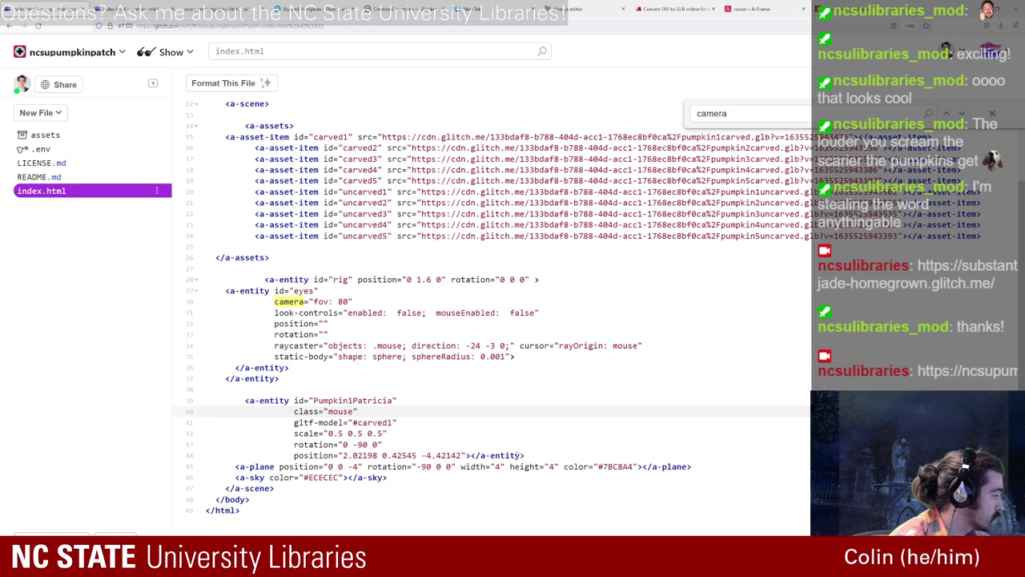
shift+click(467, 455)
key(Return)
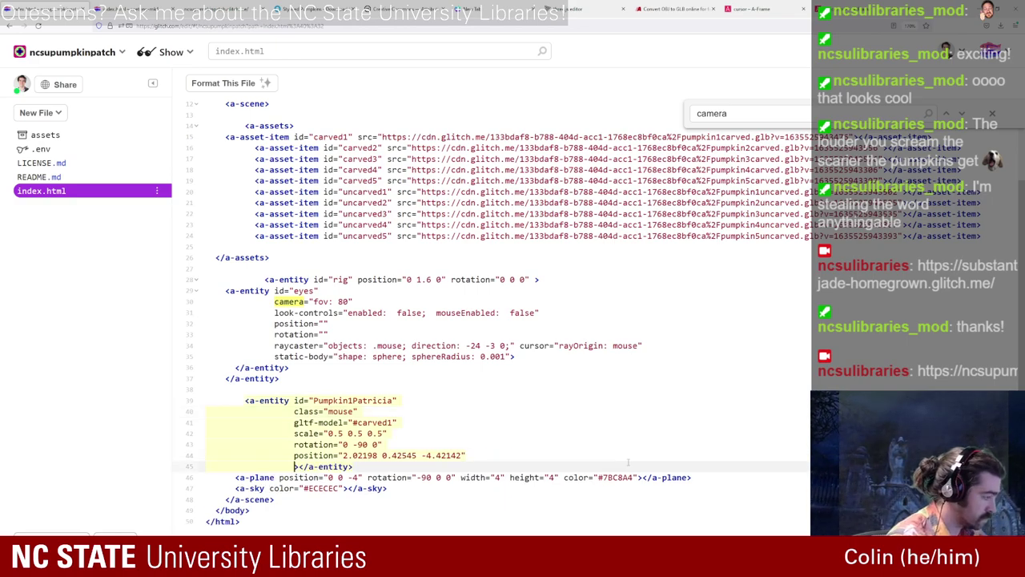
text(event-set__textcallsilver= " _event : click; _target : #silvermagickey; animation.property : visible; animation.to: true;")
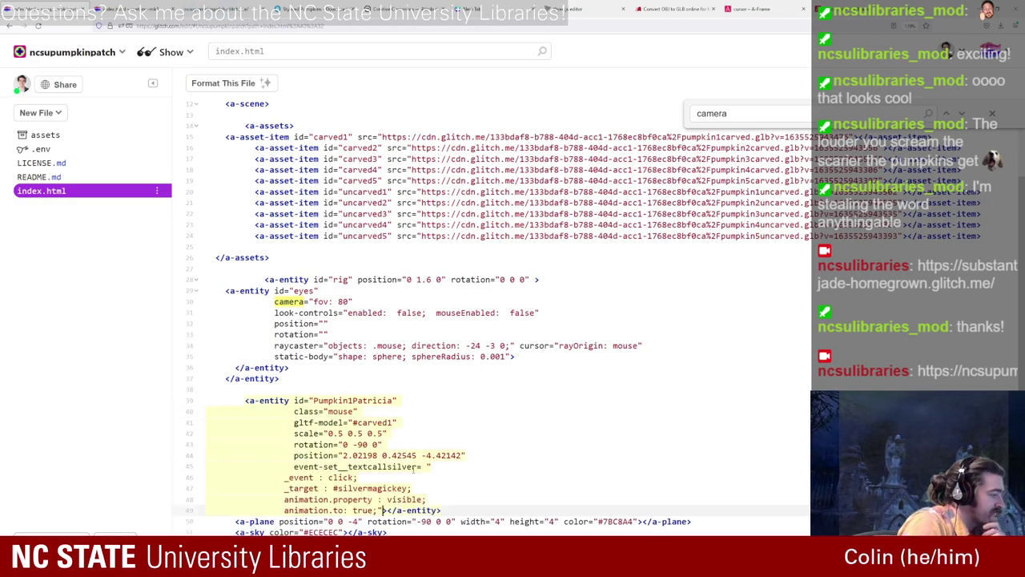
Step: Rename the Pumpkin1Patricia entity's event-set attribute to event-set__carvepumpkin1
drag(416, 467, 346, 467)
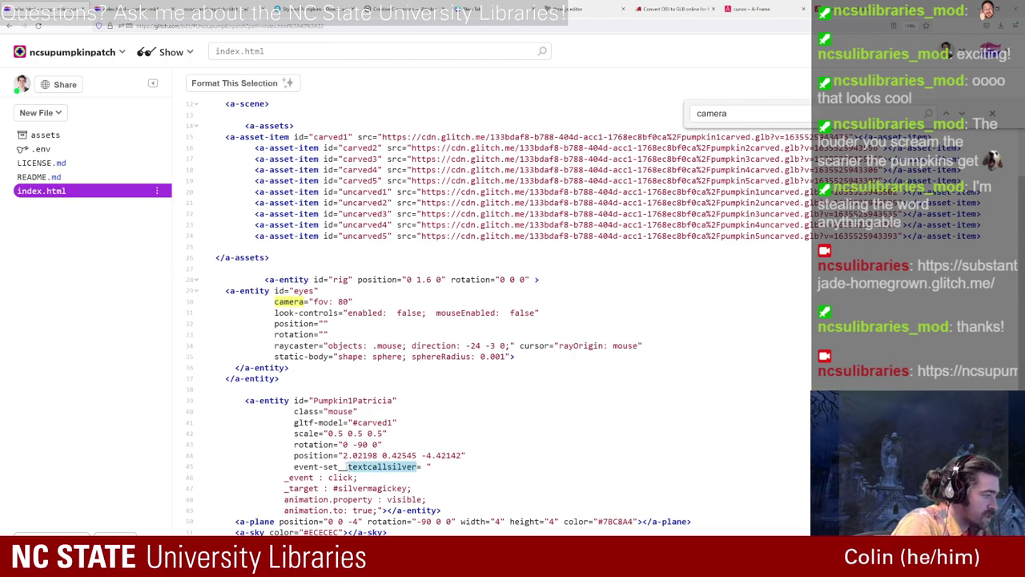
text(p)
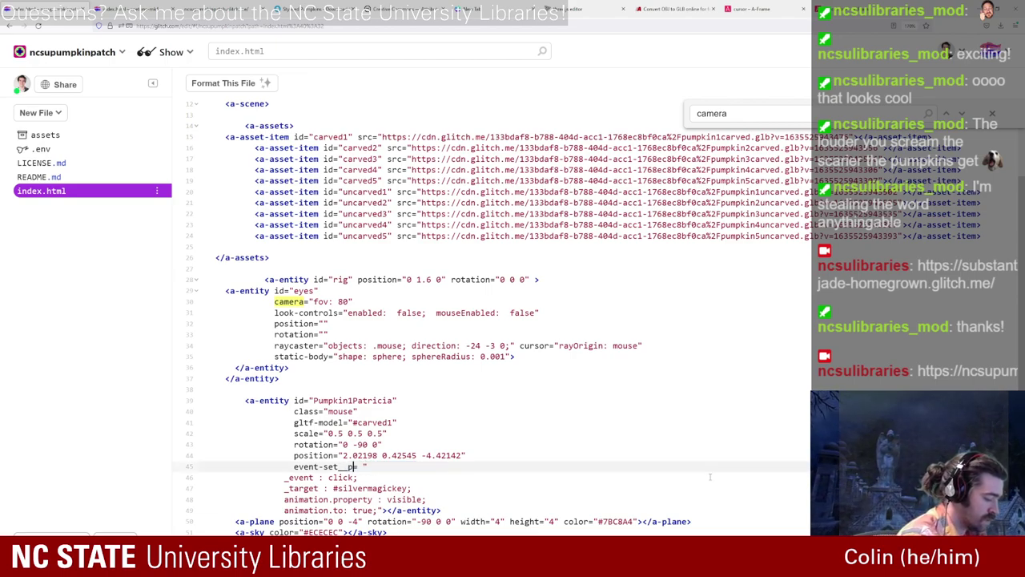
text(umpkin1)
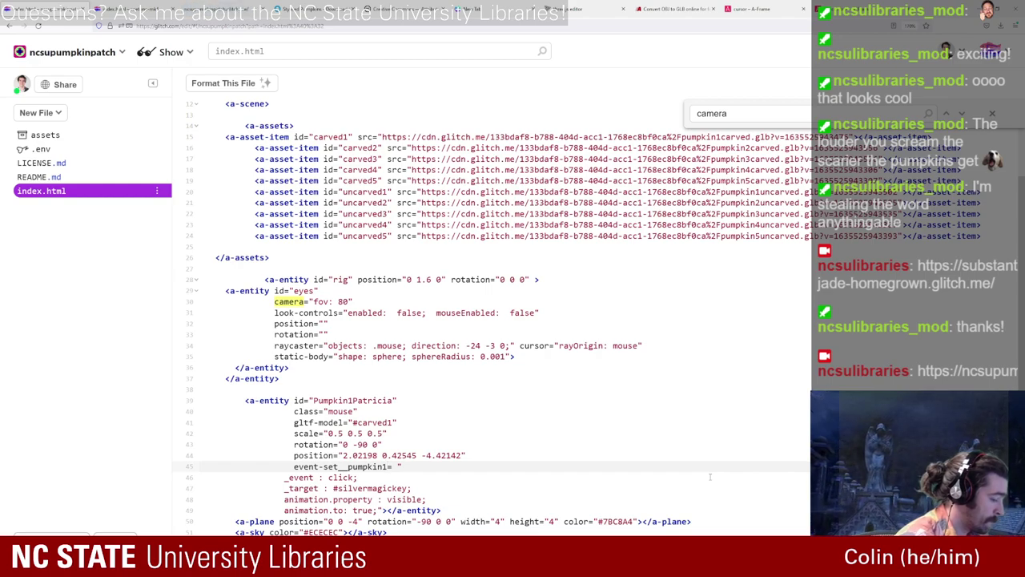
key(BackSpace)
key(BackSpace)
key(BackSpace)
key(BackSpace)
key(BackSpace)
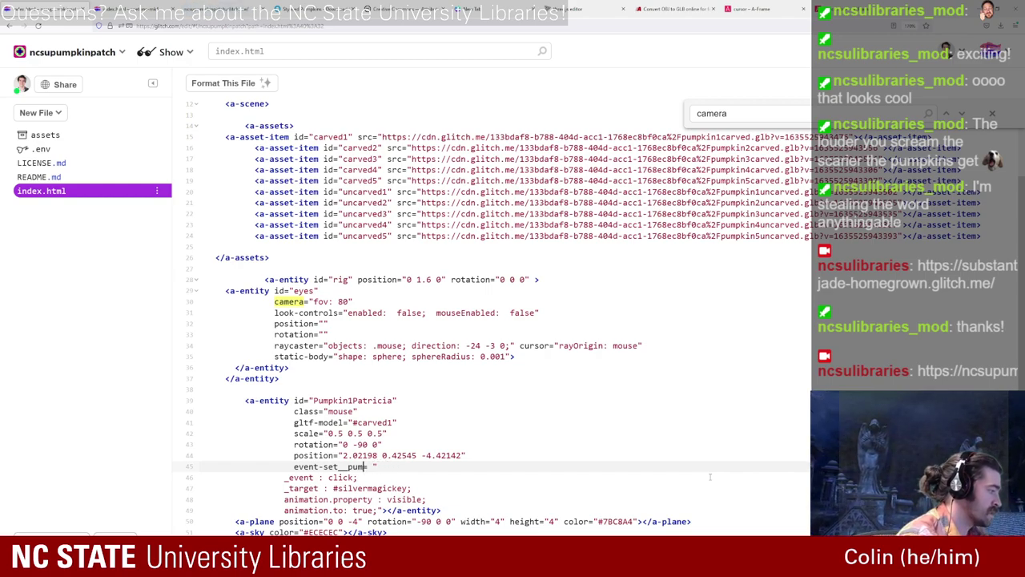
key(BackSpace)
key(BackSpace)
key(BackSpace)
text(carve)
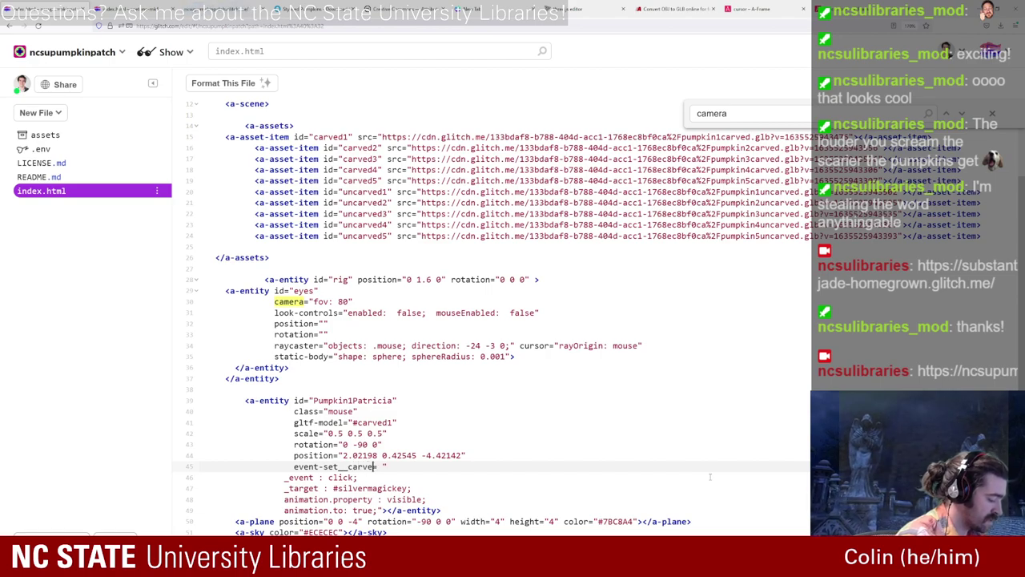
text(pumpkin1)
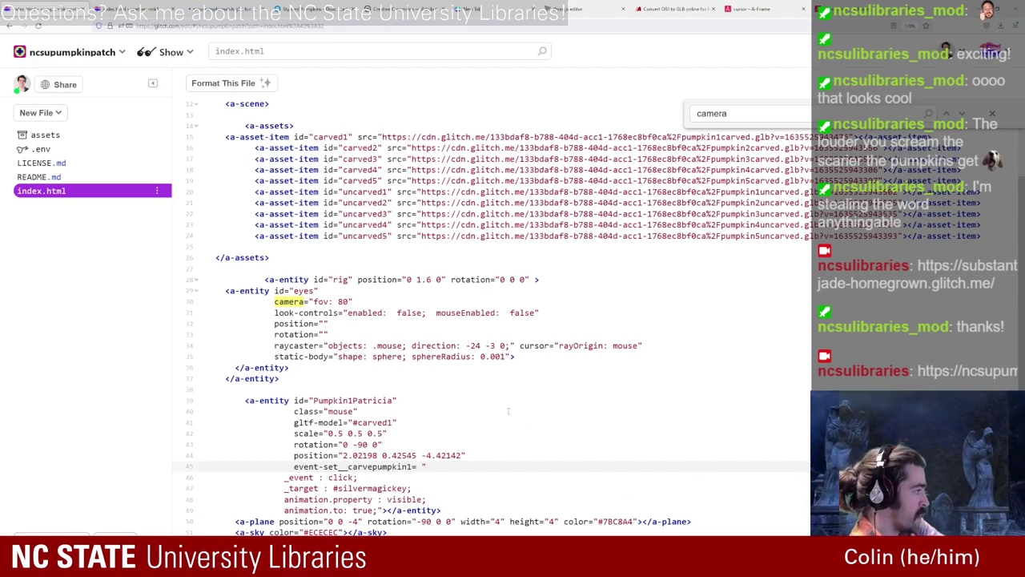
Step: Try the #uncarved1 model as the Pumpkin1Patricia entity's gltf-model and view it in the live scene
scroll(508, 411, up, 2)
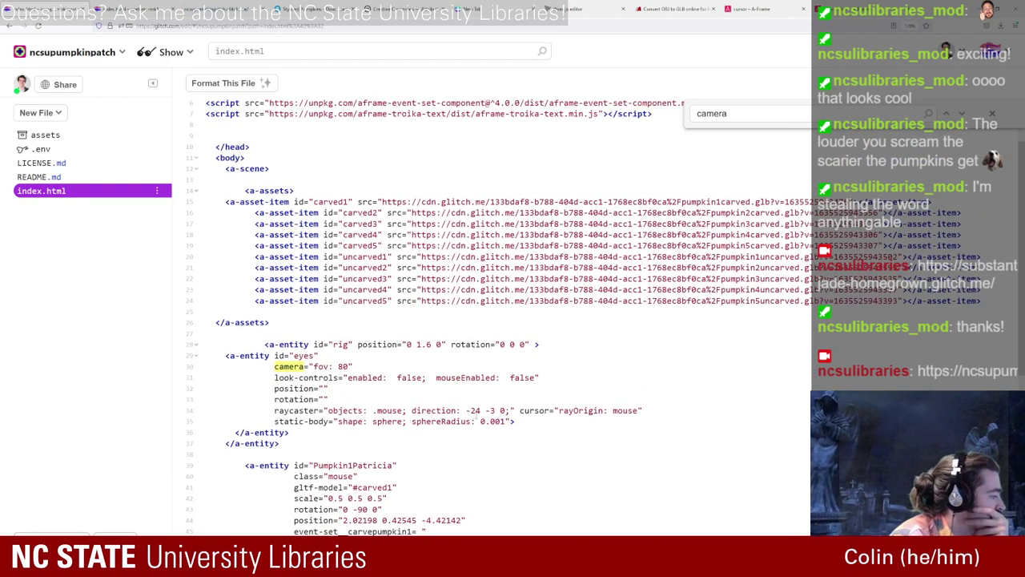
scroll(478, 416, down, 2)
click(417, 417)
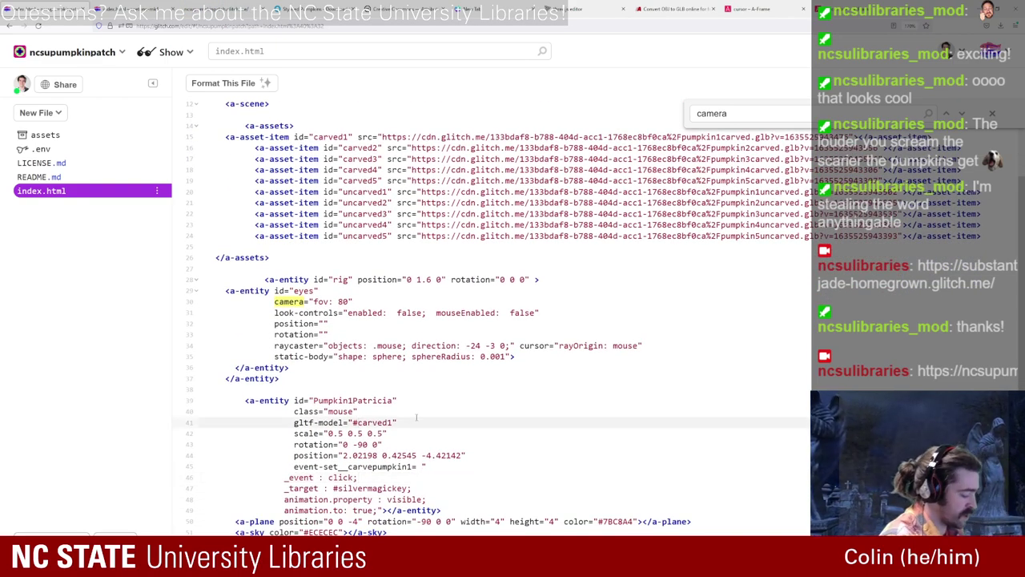
key(Left)
key(Left)
key(Left)
key(Left)
key(Left)
key(Left)
key(Left)
key(Left)
text(un)
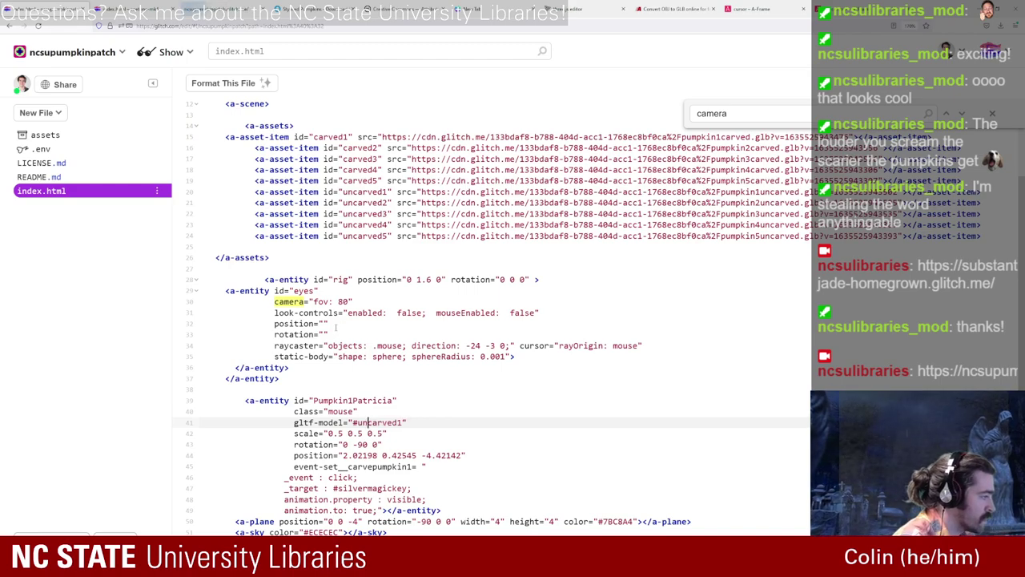
click(210, 6)
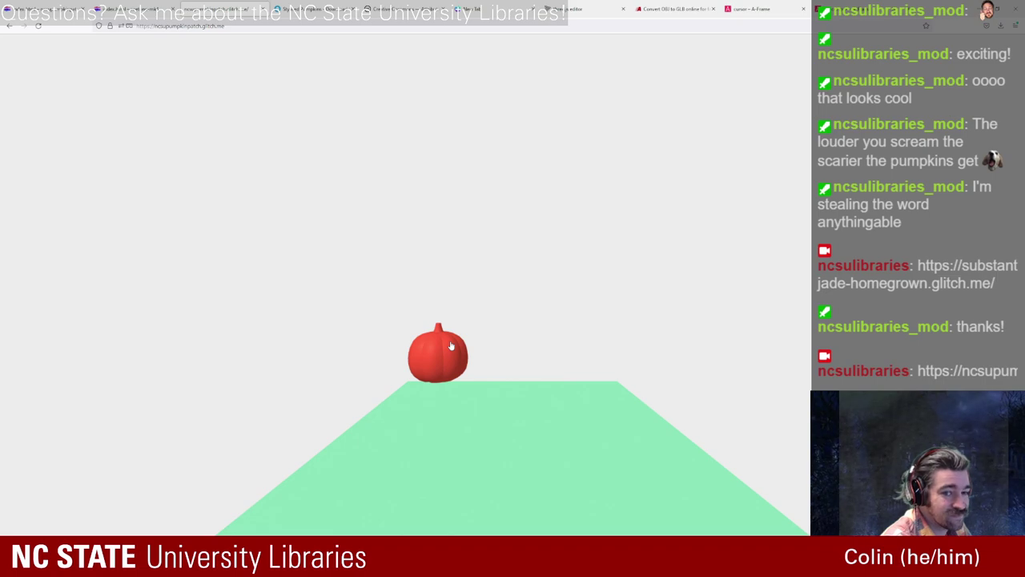
Step: Restore the Pumpkin1Patricia entity's gltf-model to #carved1 and compare the pumpkin in the live scene
click(34, 5)
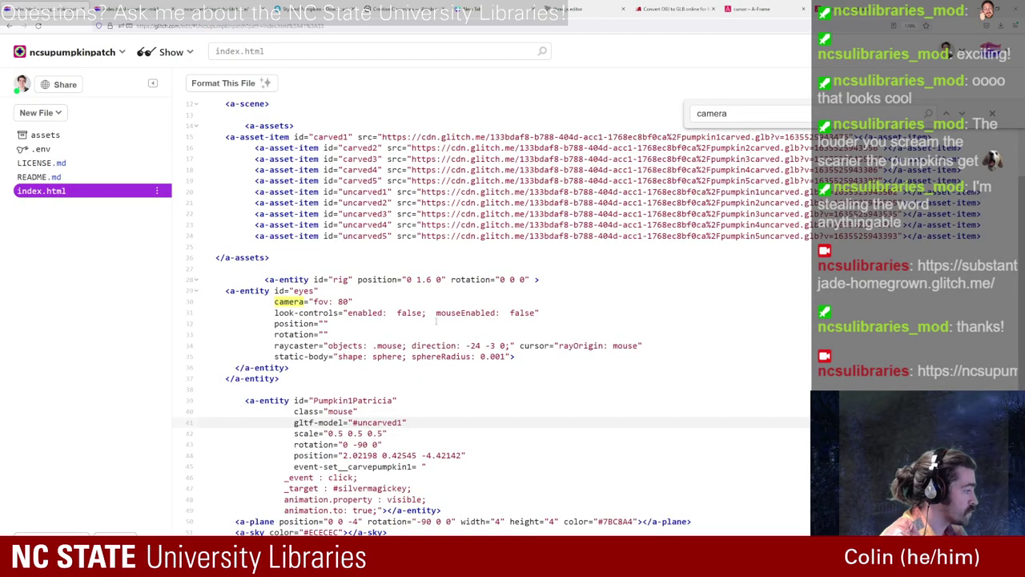
key(BackSpace)
key(BackSpace)
scroll(436, 320, down, 1)
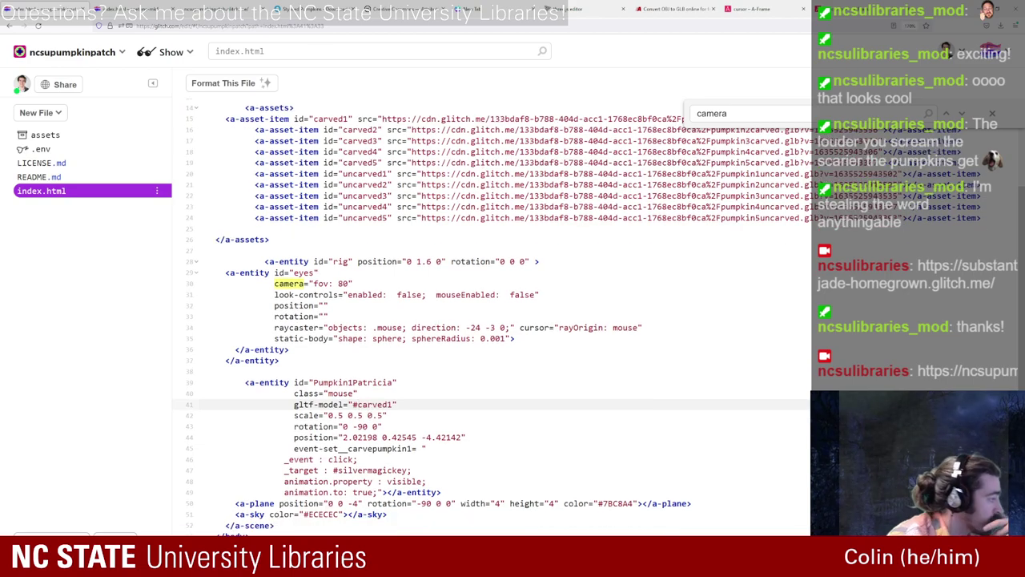
click(245, 6)
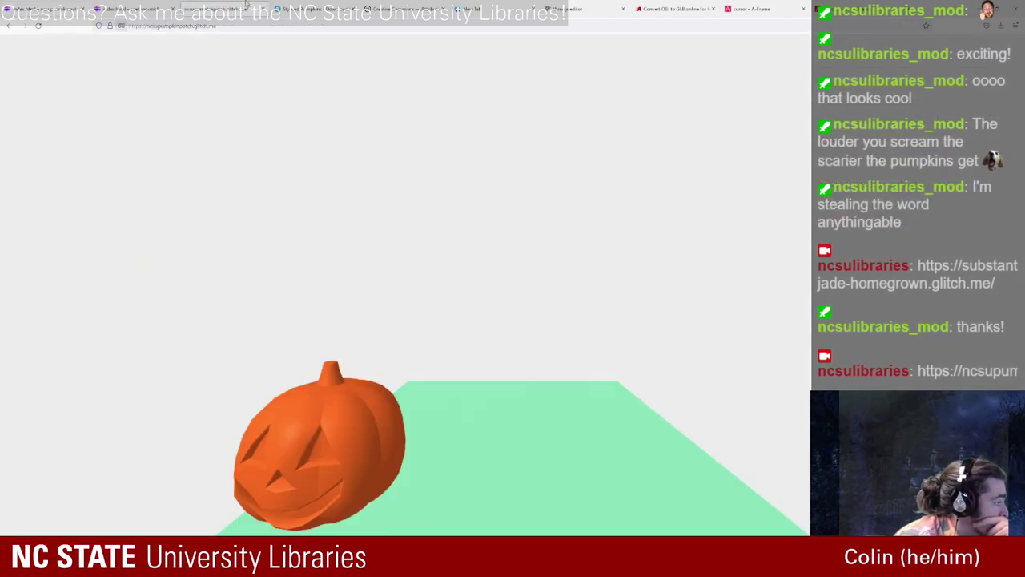
click(34, 5)
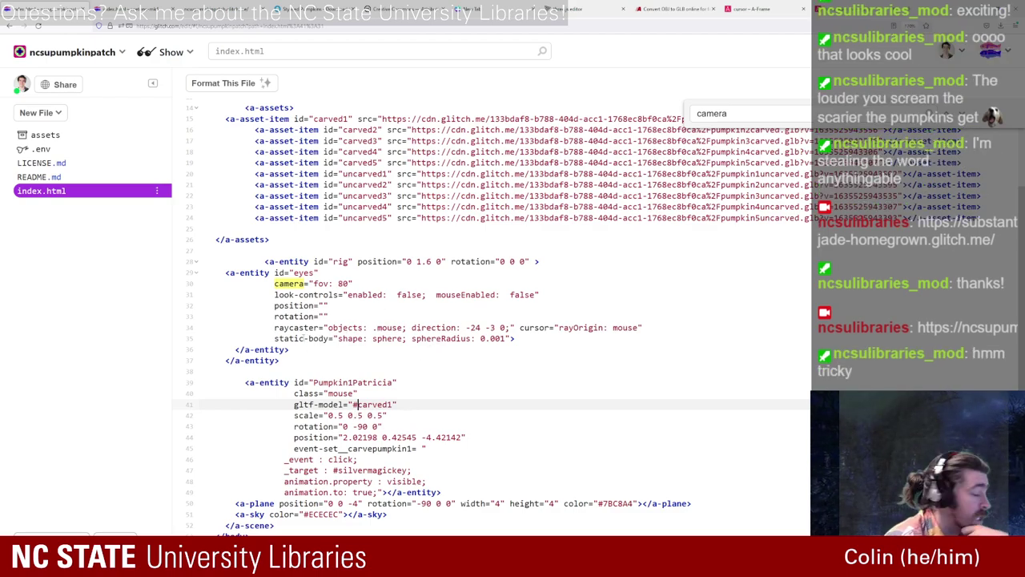
Step: Point the click event's _target at #Pumpkin1Patricia
click(380, 462)
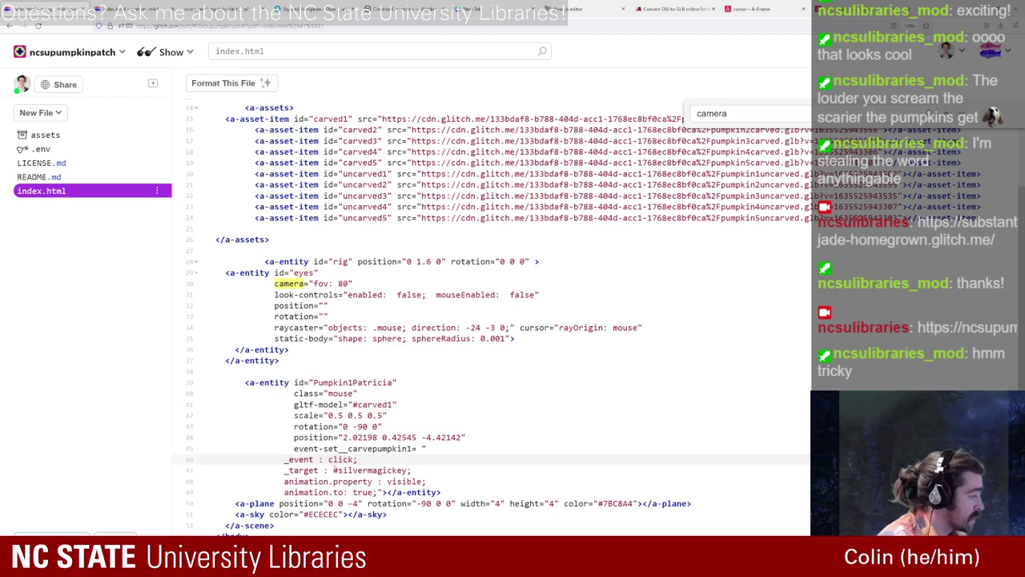
drag(338, 470, 407, 470)
text(Pumpkin1)
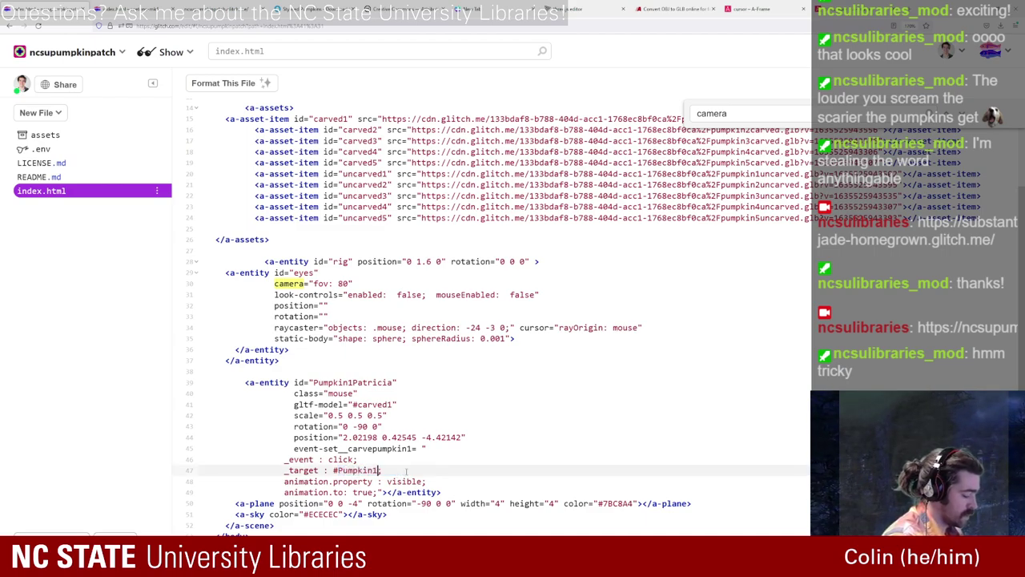
text(Patricia)
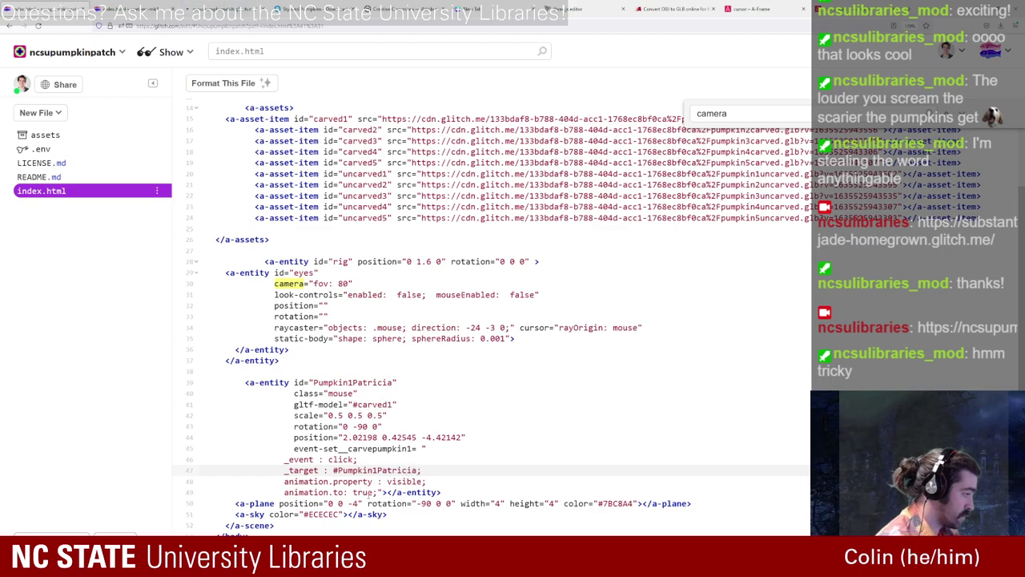
text(;)
Step: Set animation.to to false in the event-set__carvepumpkin1 block so that clicking hides the pumpkin
click(368, 481)
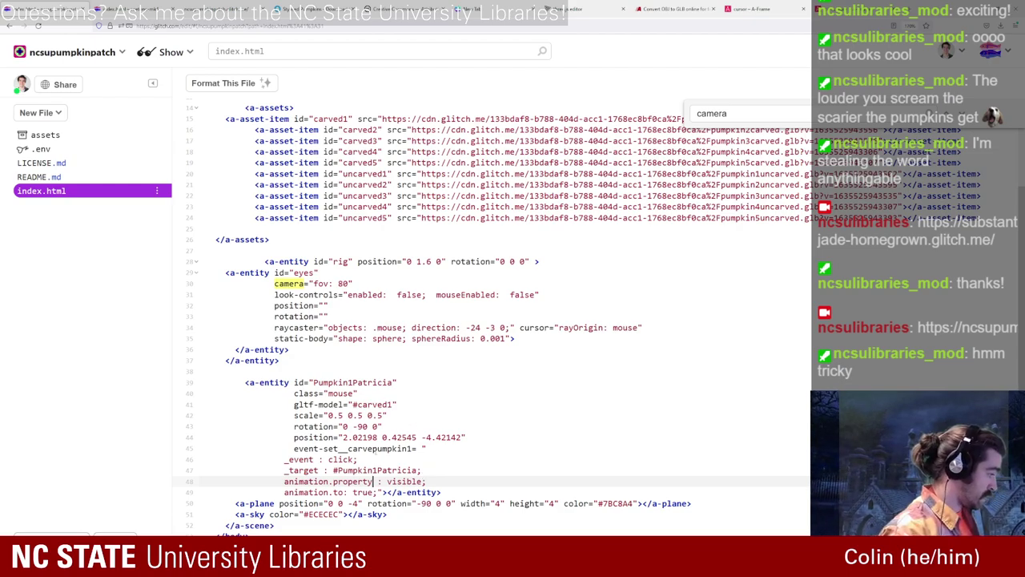
click(414, 470)
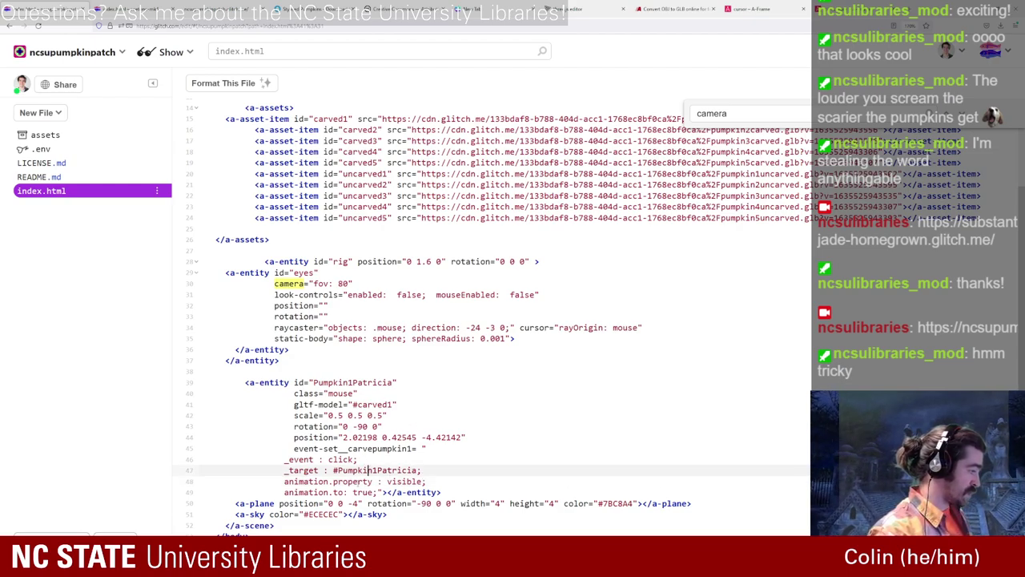
click(358, 481)
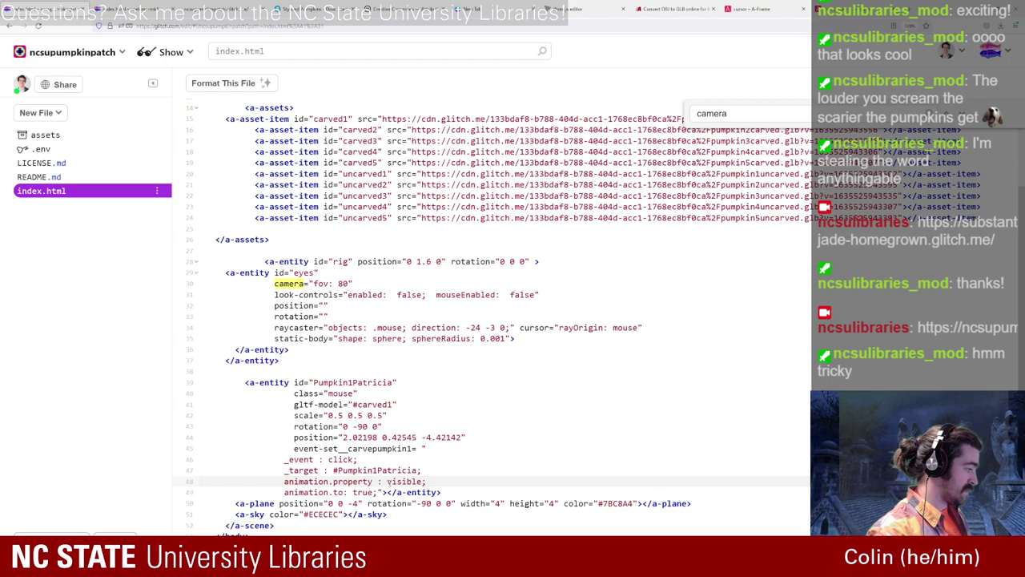
double_click(363, 492)
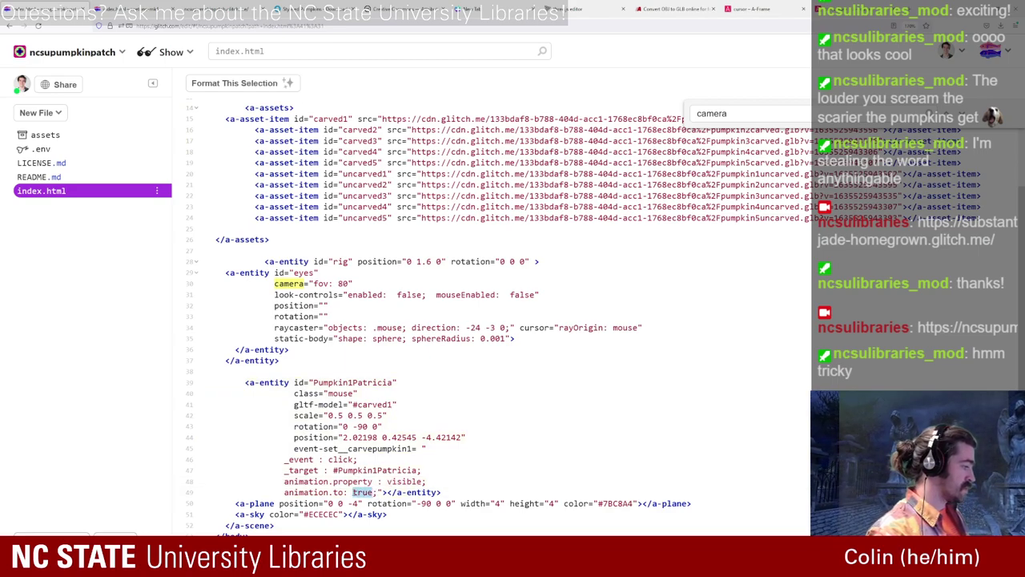
text(false)
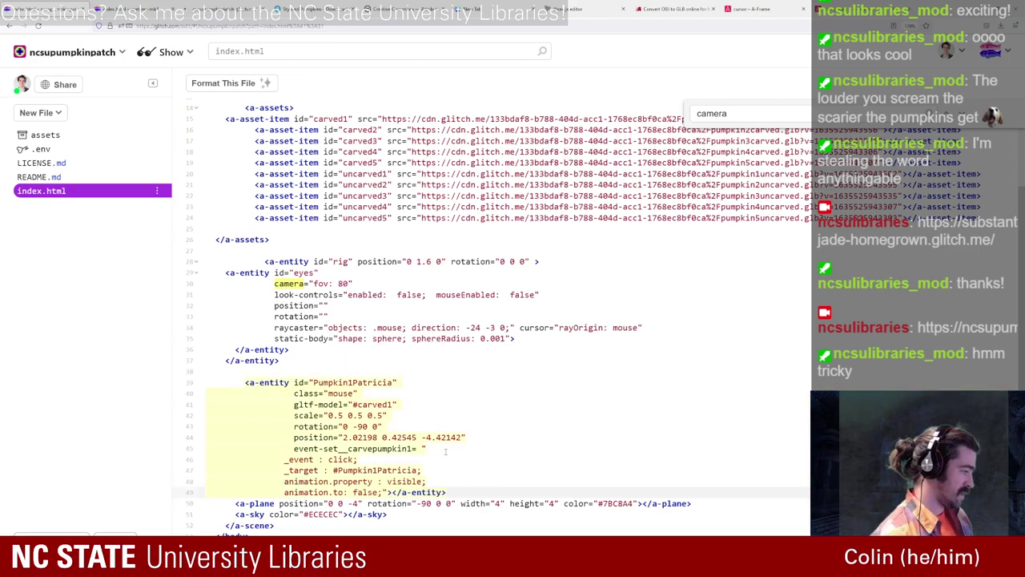
Step: Test the click event on the carved pumpkin in the live scene and return to the project's code
click(453, 448)
click(216, 9)
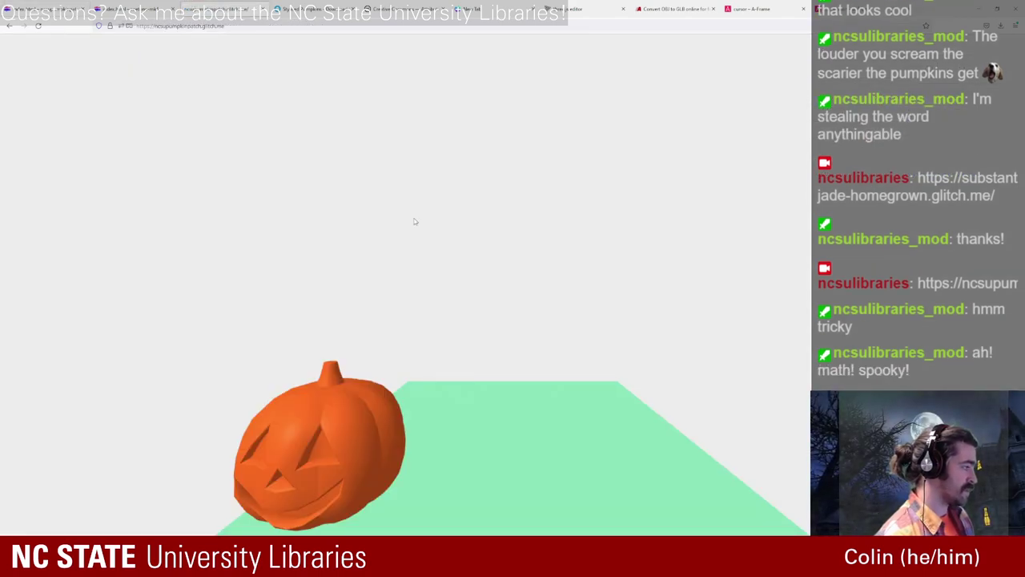
click(352, 423)
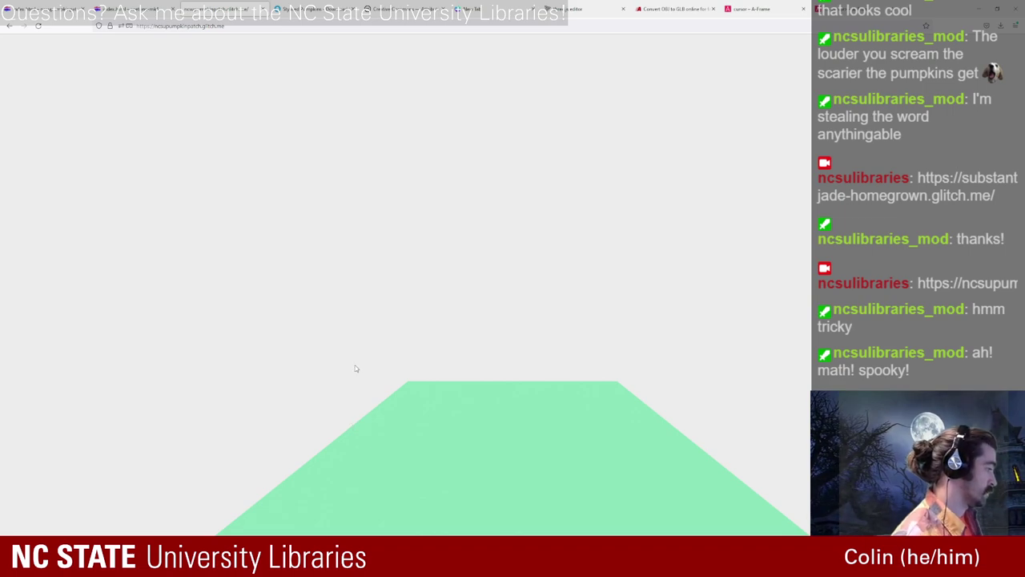
key(ctrl+1)
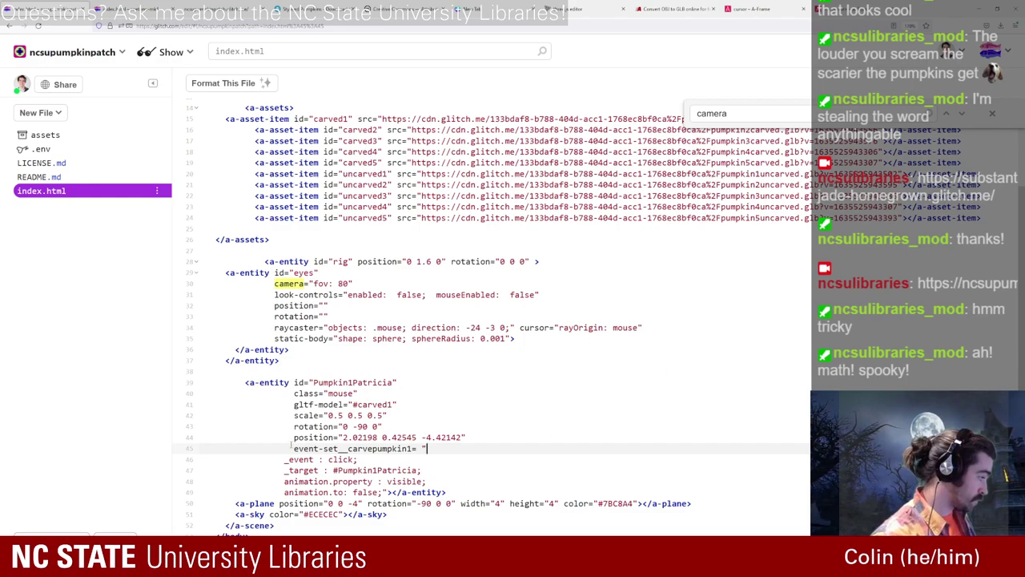
click(292, 448)
drag(292, 448, 387, 492)
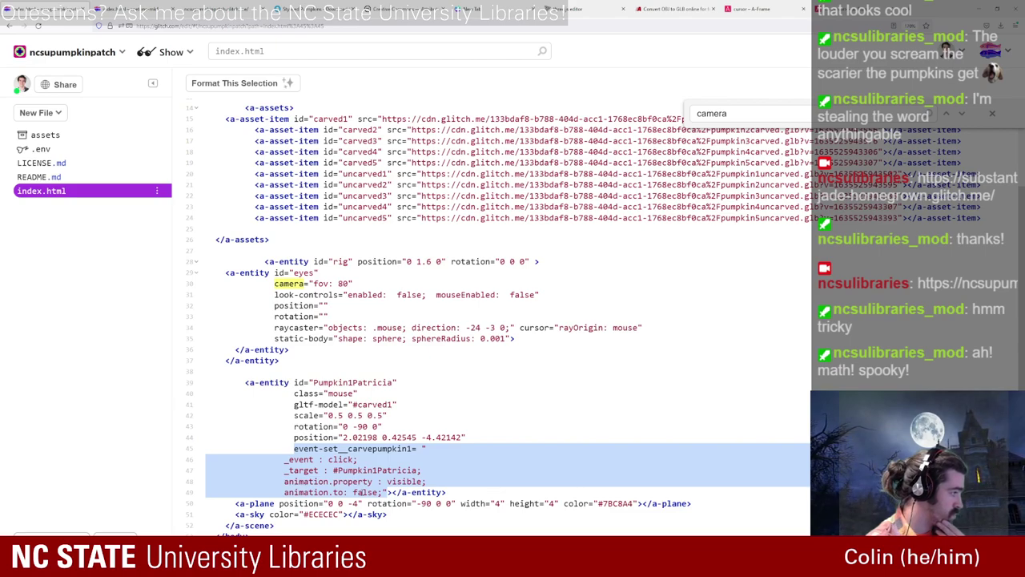
click(355, 404)
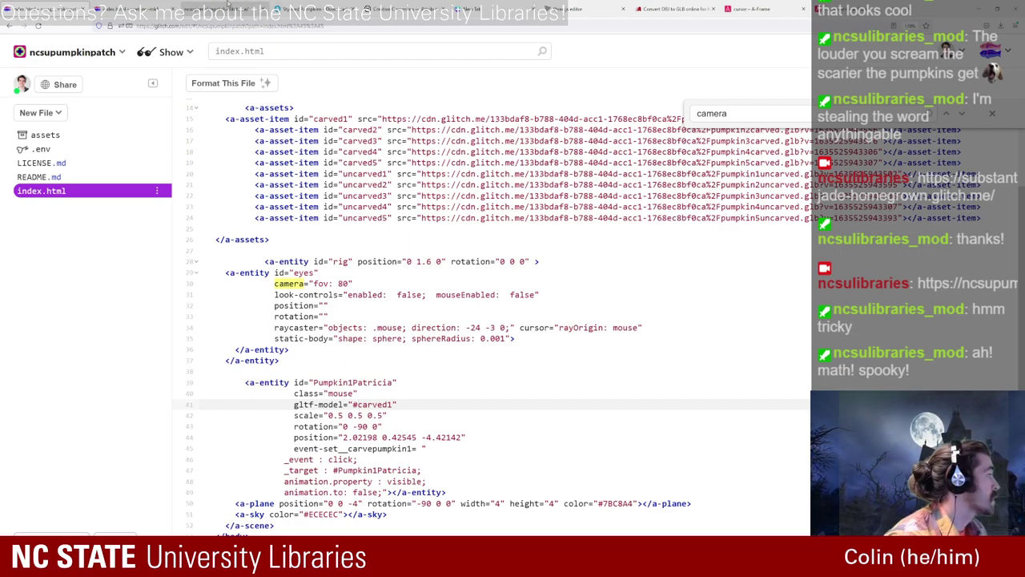
key(ctrl+Tab)
key(ctrl+shift+Tab)
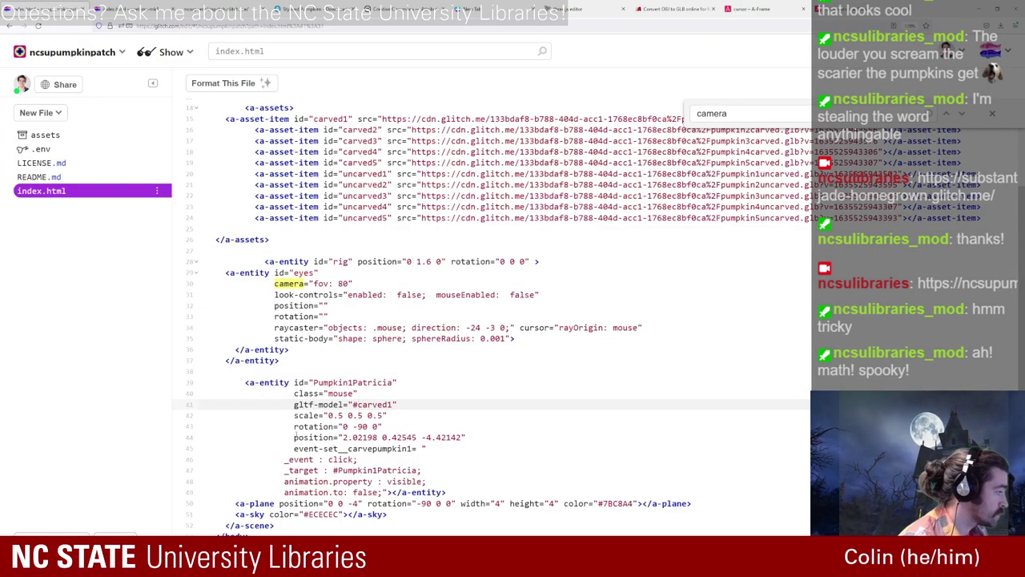
Step: Duplicate the whole Pumpkin1Patricia entity below the original, separated by blank lines, before the a-plane
scroll(279, 351, down, 3)
drag(240, 137, 451, 248)
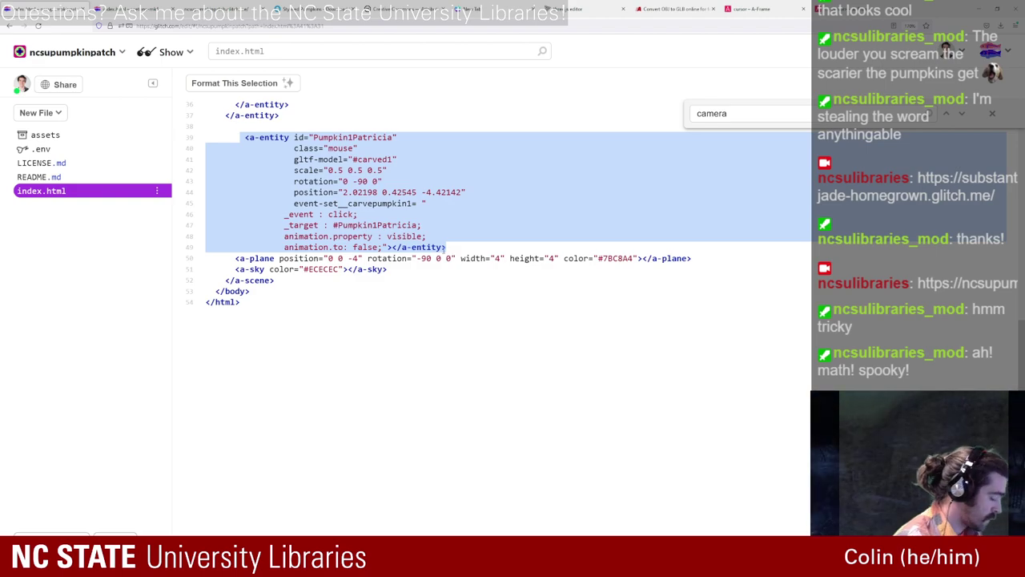
click(452, 249)
key(Return)
key(Return)
key(Return)
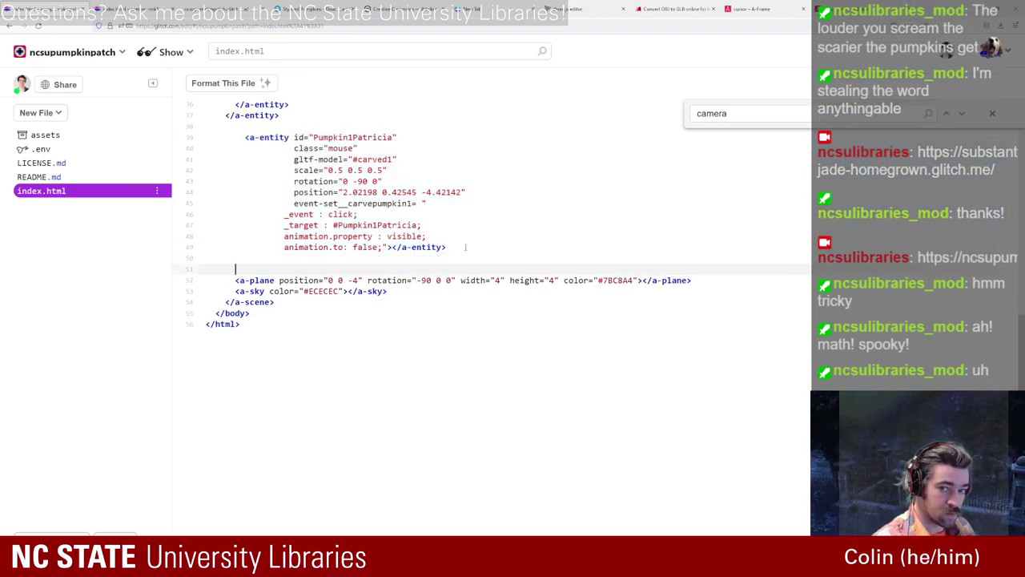
key(Up)
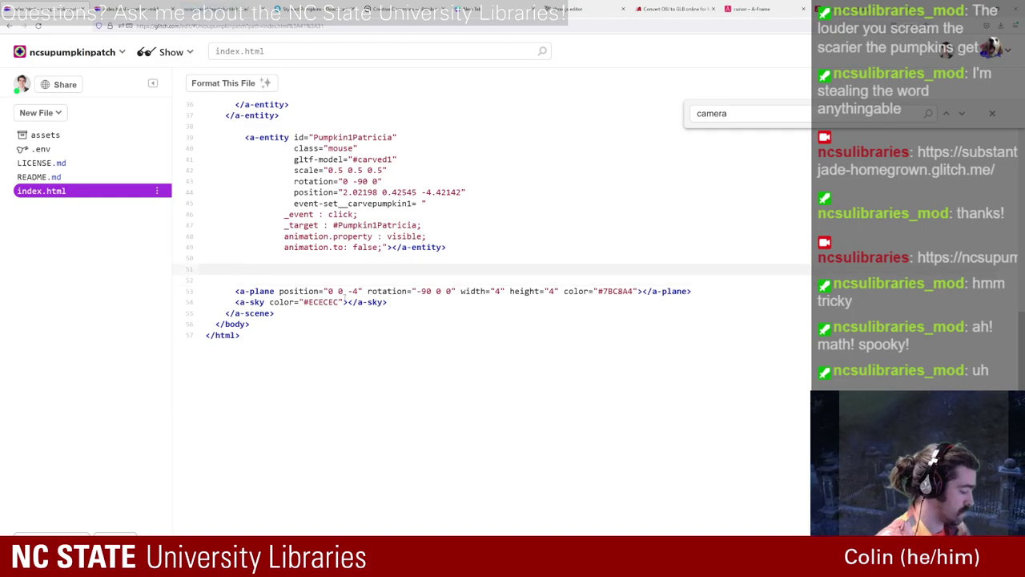
text(<a-entity id="Pumpkin1Patricia"                   class="mouse"                   gltf-model="#carved1"                   scale="0.5 0.5 0.5"                   rotation="0 -90 0"                   position="2.02198 0.42545 -4.42142"                   event-set__carvepumpkin1= "                 _event : click;                 _target : #Pumpkin1Patricia;                 animation.property : visible;                 animation.to: false;"></a-entity>)
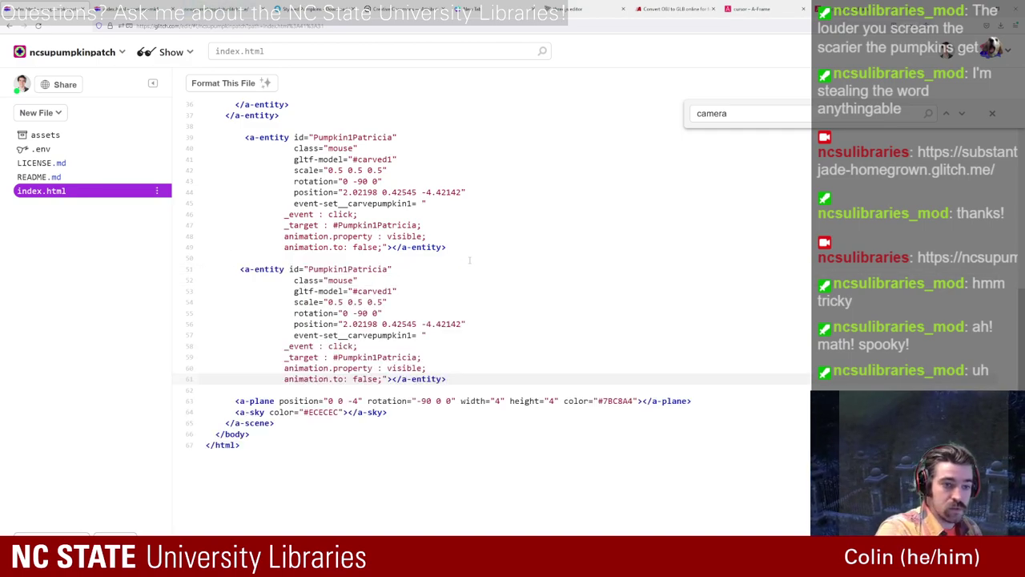
Step: Change the duplicated entity's id to Pumpkin1PatriciaUncarve and go to its gltf-model value
shift+click(388, 269)
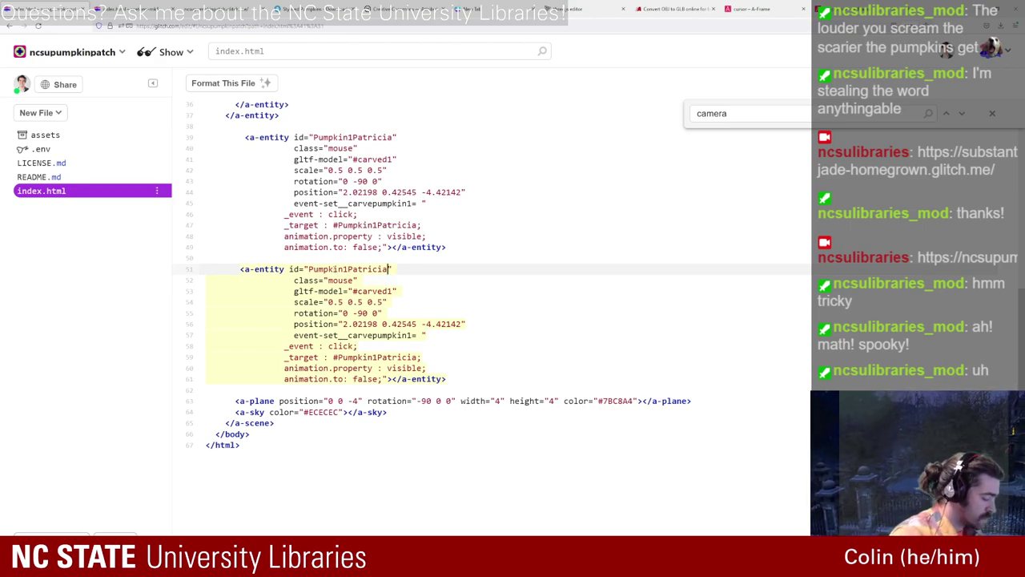
text(Uncarve)
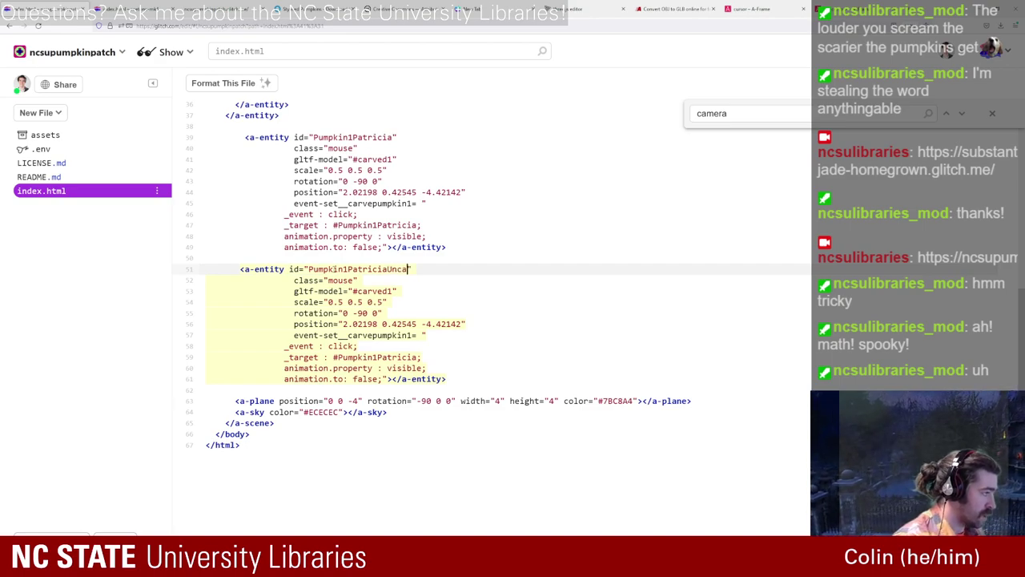
click(356, 291)
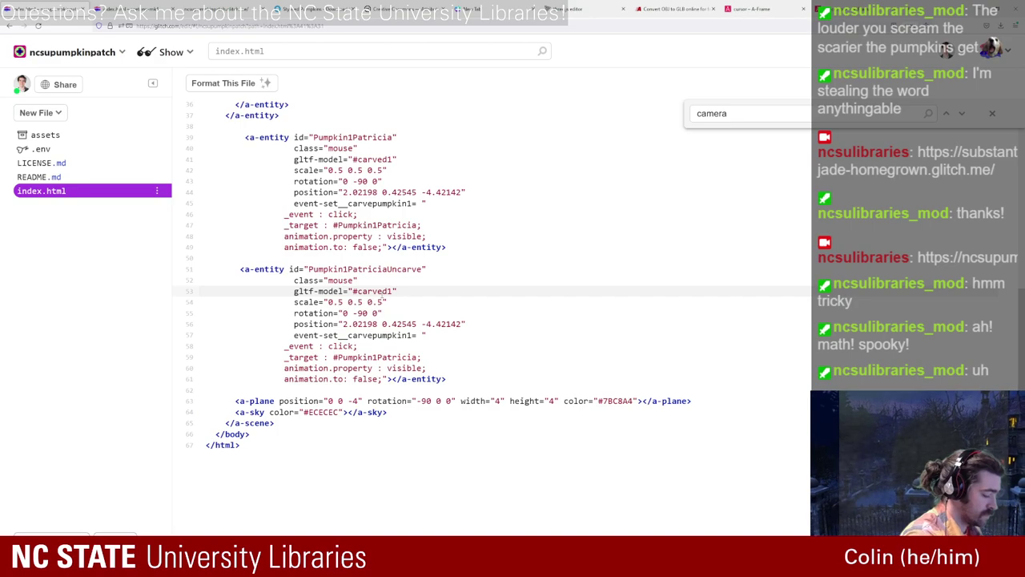
Step: Set the gltf-model of Pumpkin1PatriciaUncarve to #uncarved1 and delete the entity's event-set__carvepumpkin1 block
text(un)
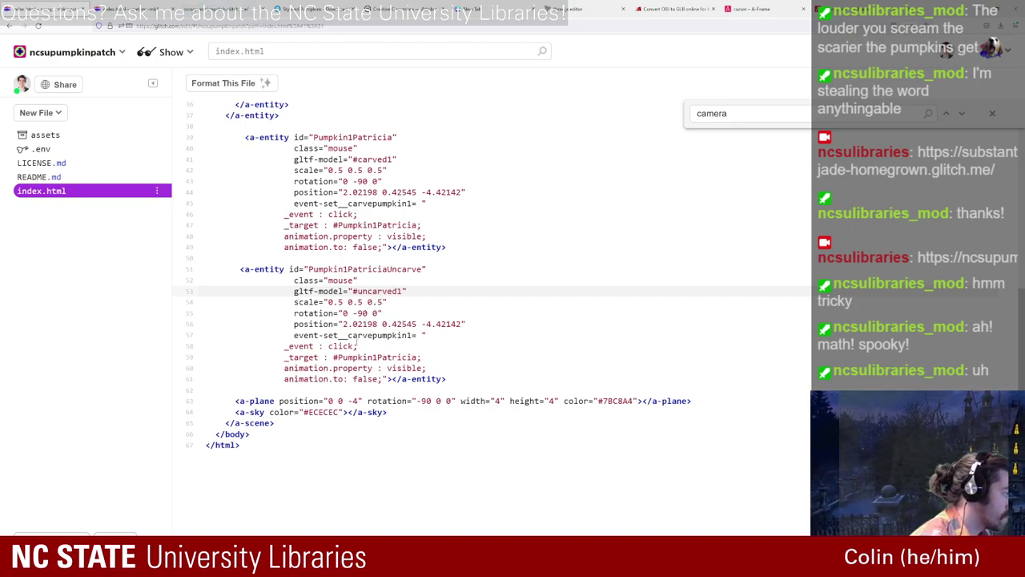
click(294, 335)
drag(294, 335, 387, 378)
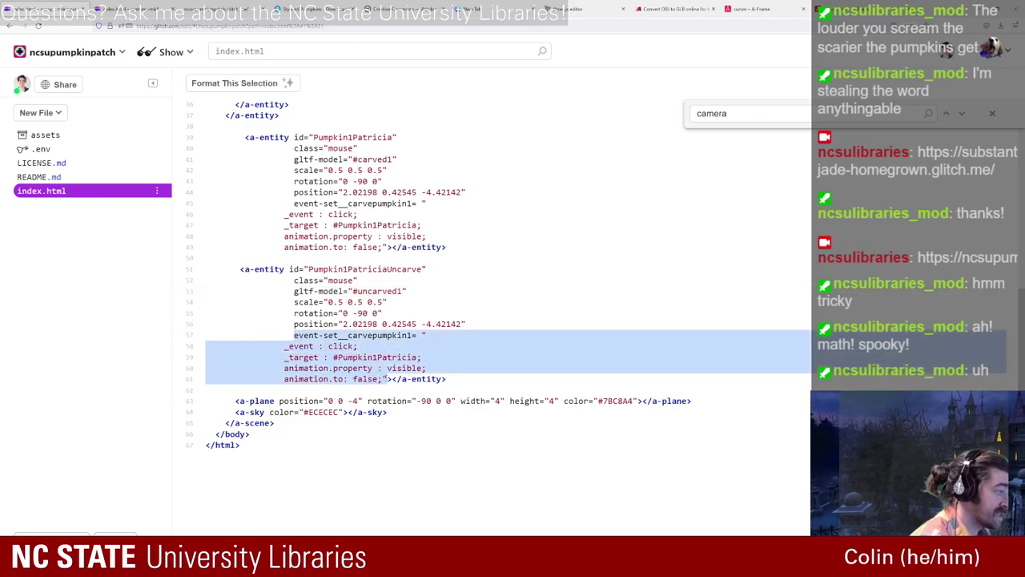
key(BackSpace)
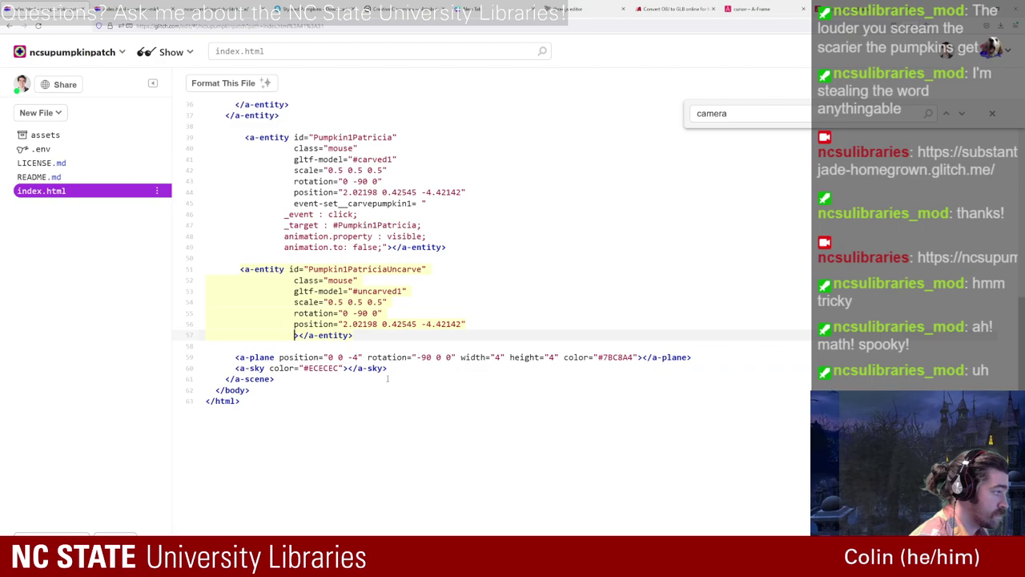
Step: Open the live scene in the A-Frame inspector and select the uncarved pumpkin
click(226, 8)
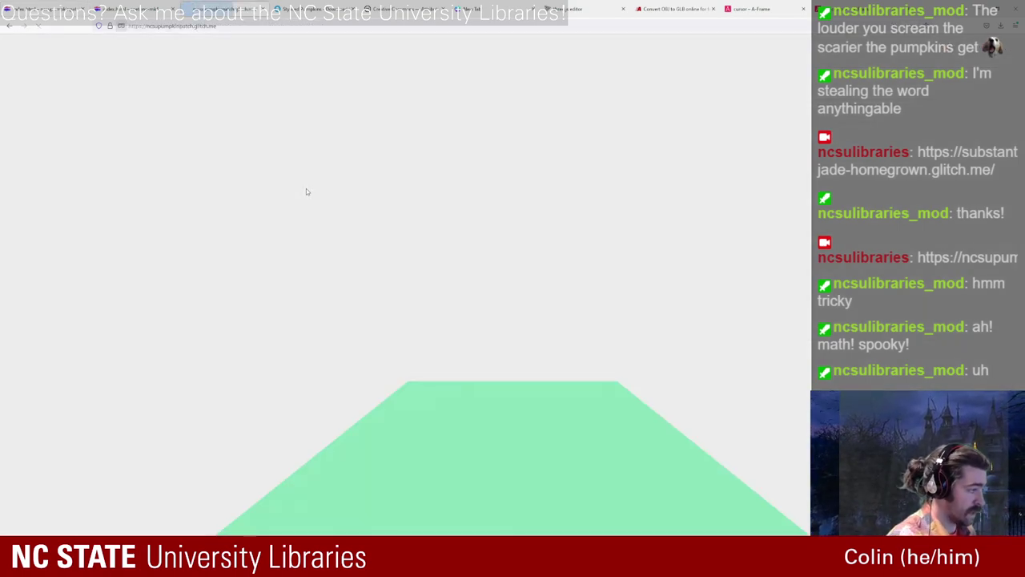
key(ctrl+alt+i)
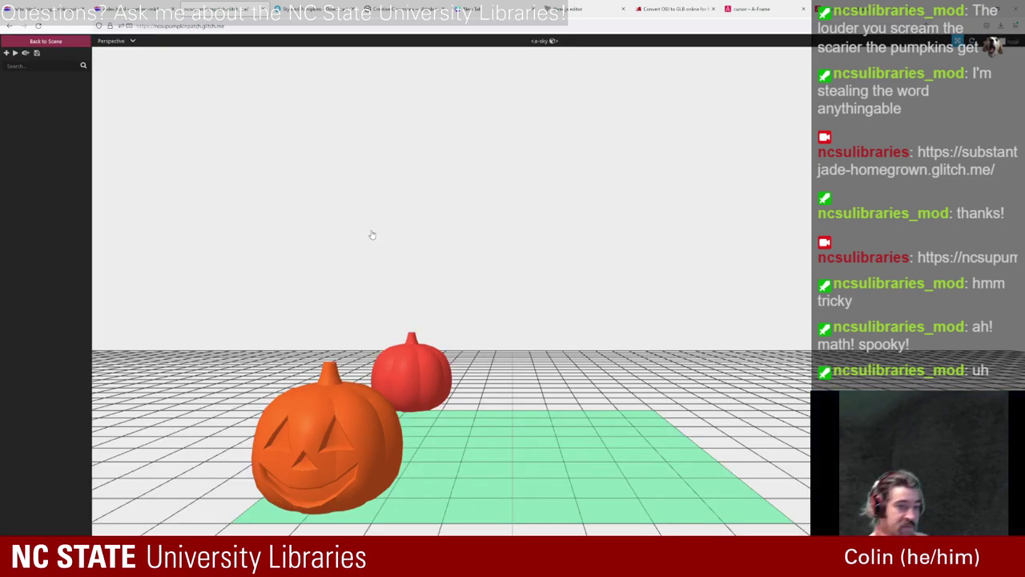
click(411, 381)
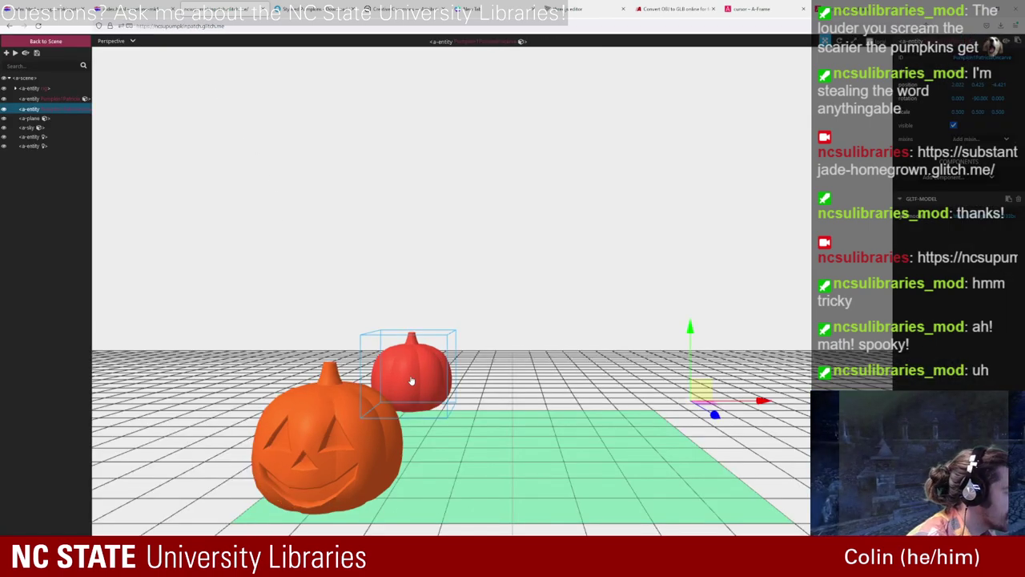
Step: Move the uncarved pumpkin along its Z axis to -0.724 so that it overlaps the carved pumpkin
drag(664, 263, 573, 302)
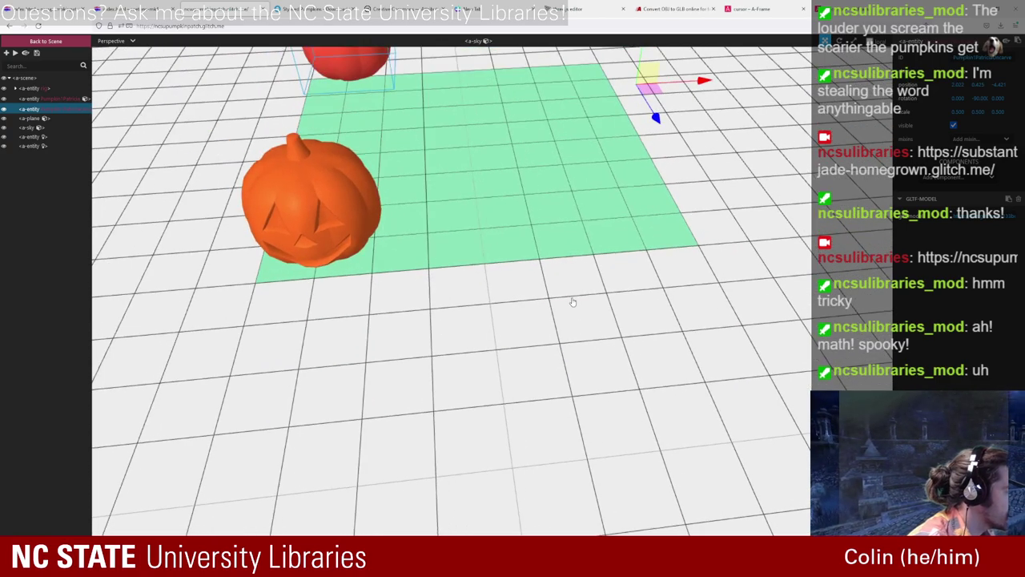
scroll(542, 242, down, 2)
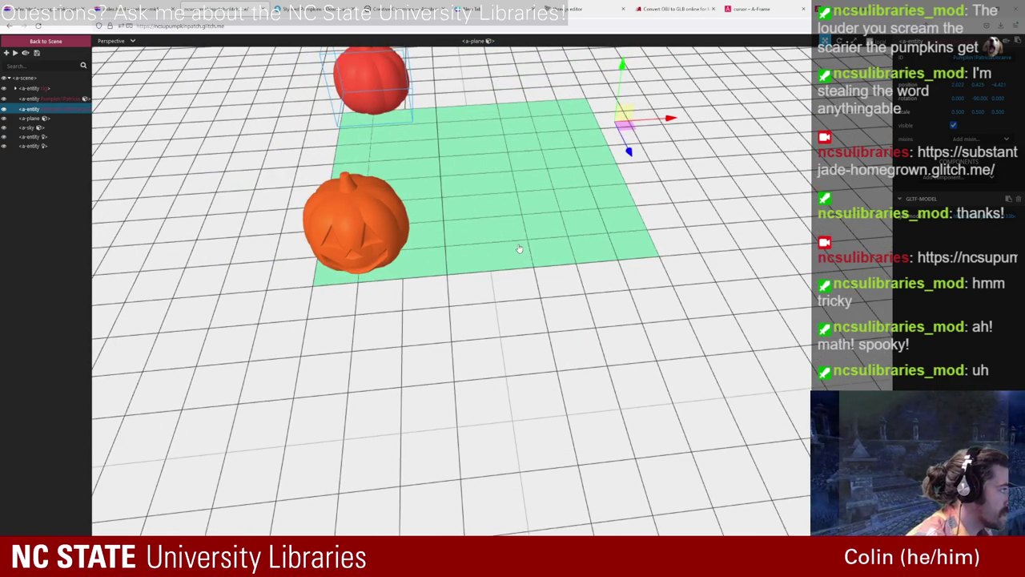
scroll(519, 248, down, 6)
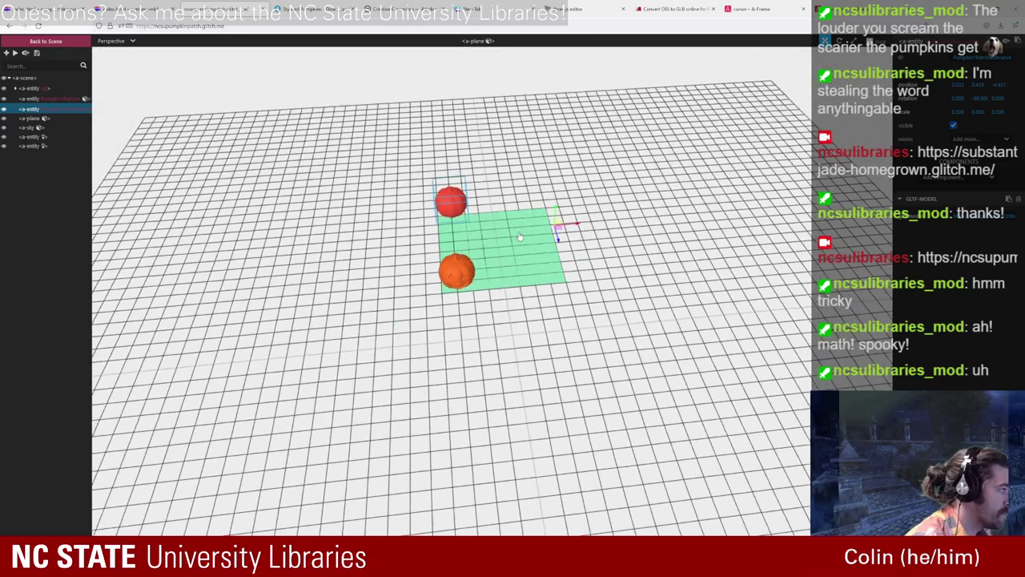
drag(519, 237, 539, 302)
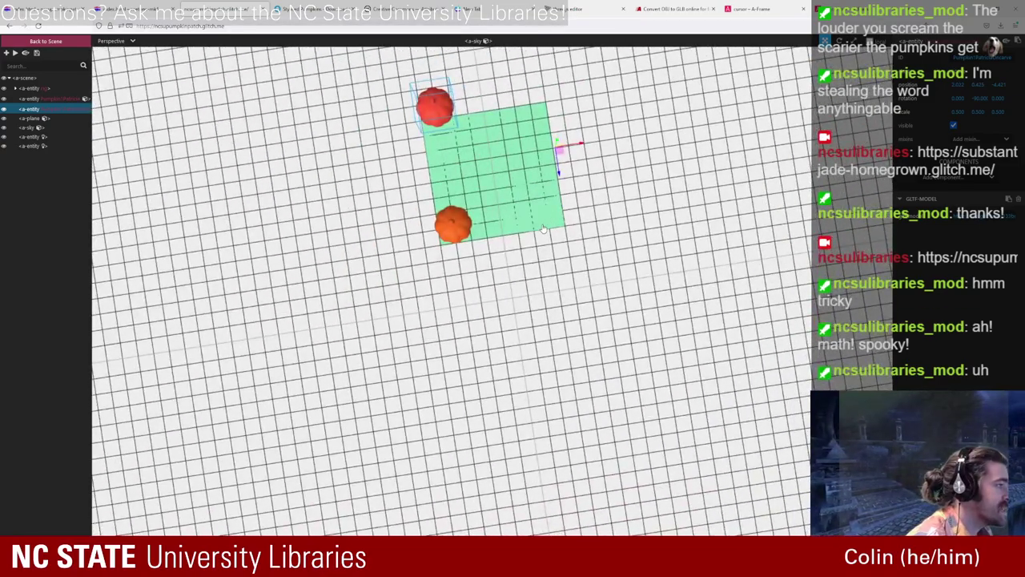
scroll(542, 230, down, 10)
scroll(549, 279, up, 8)
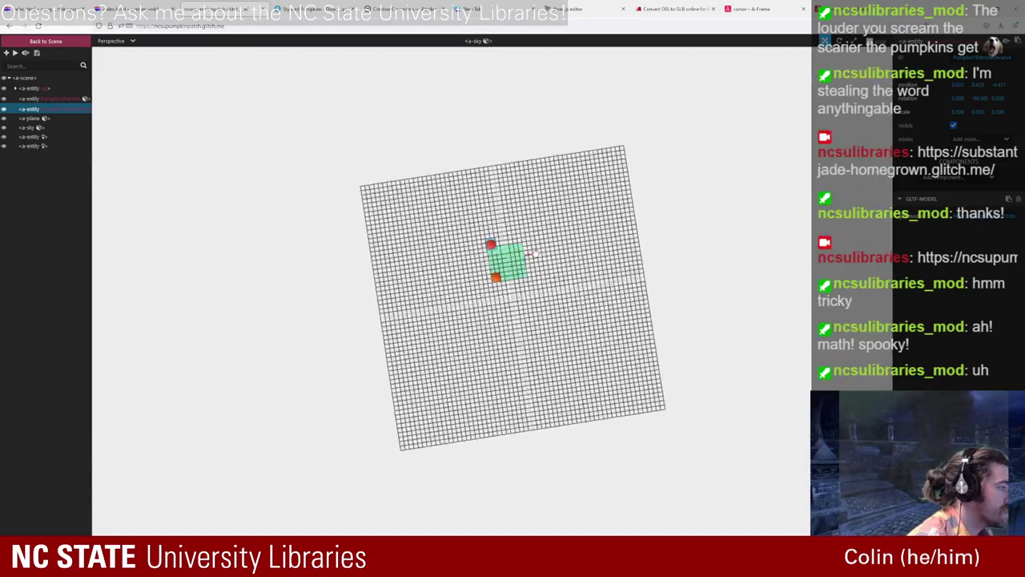
scroll(533, 253, up, 8)
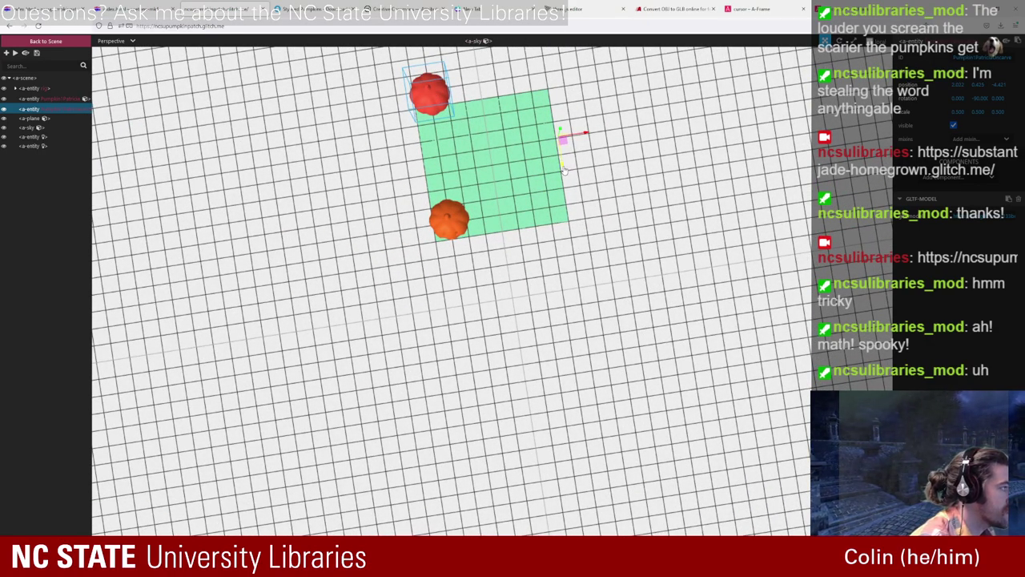
drag(564, 170, 567, 200)
drag(575, 238, 587, 293)
scroll(587, 293, up, 3)
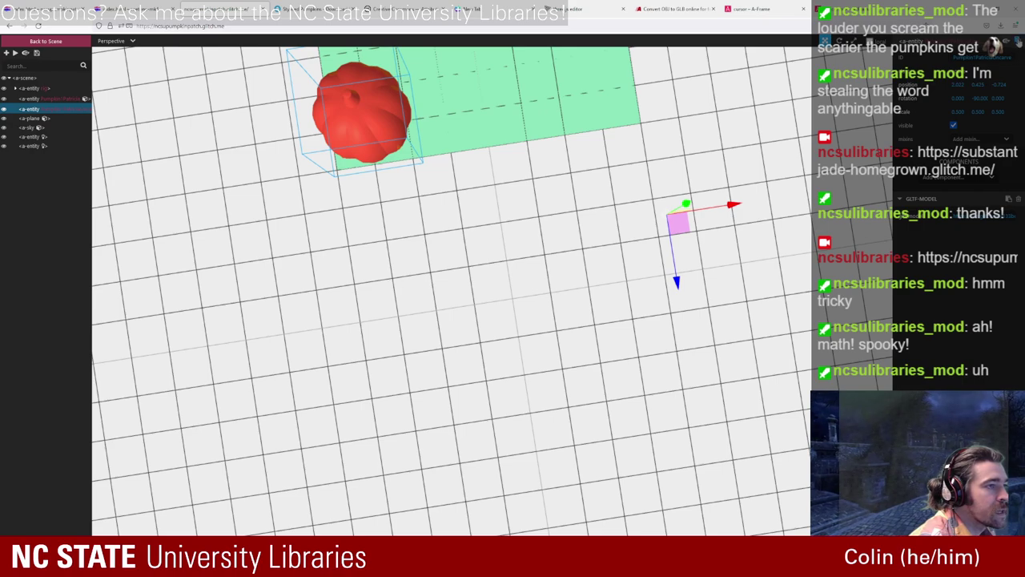
Step: Set the z position of Pumpkin1PatriciaUncarve to -0.724 in the ncsupumpkinpatch code and check the live scene
click(45, 8)
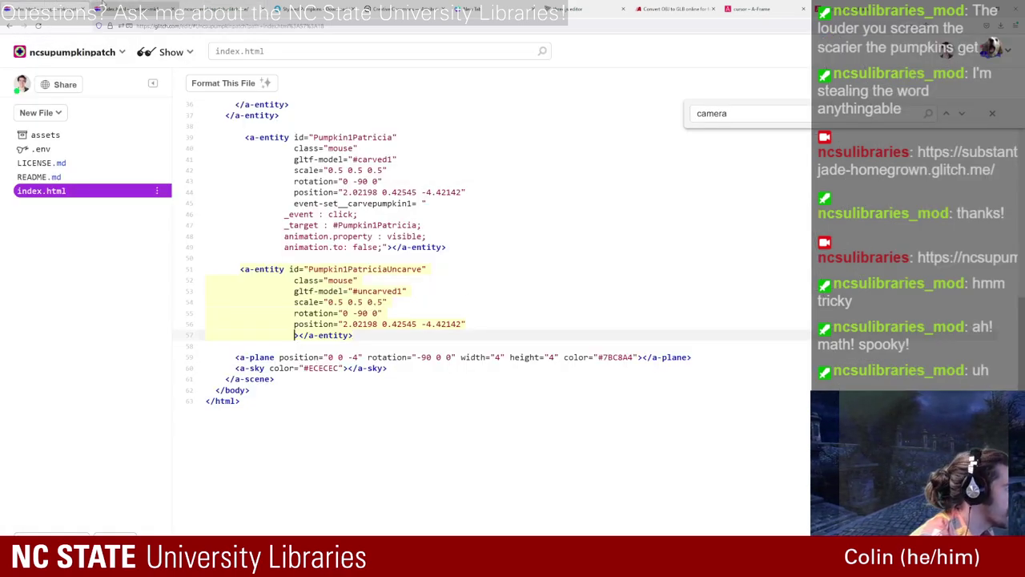
click(109, 8)
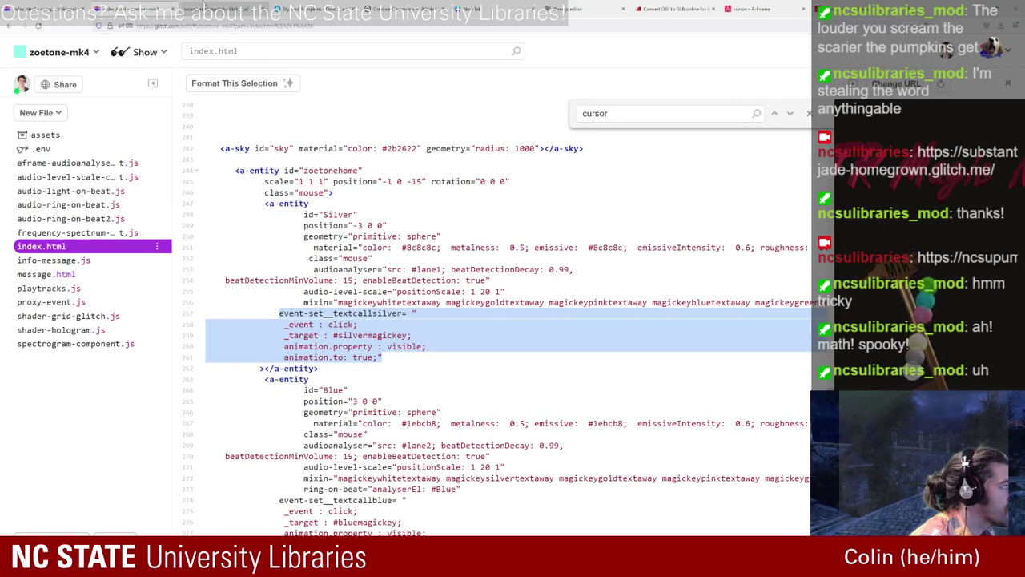
click(224, 8)
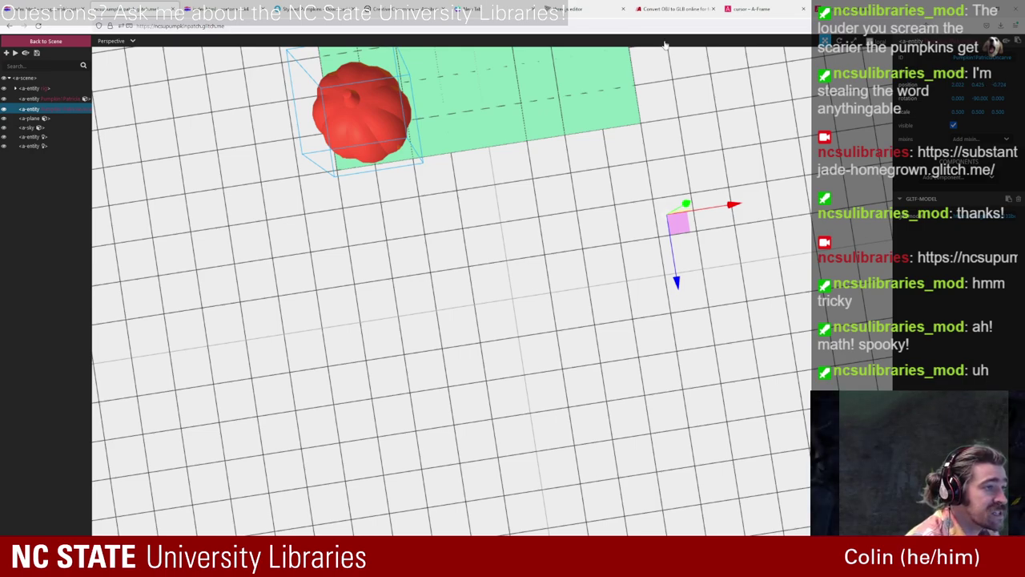
click(18, 6)
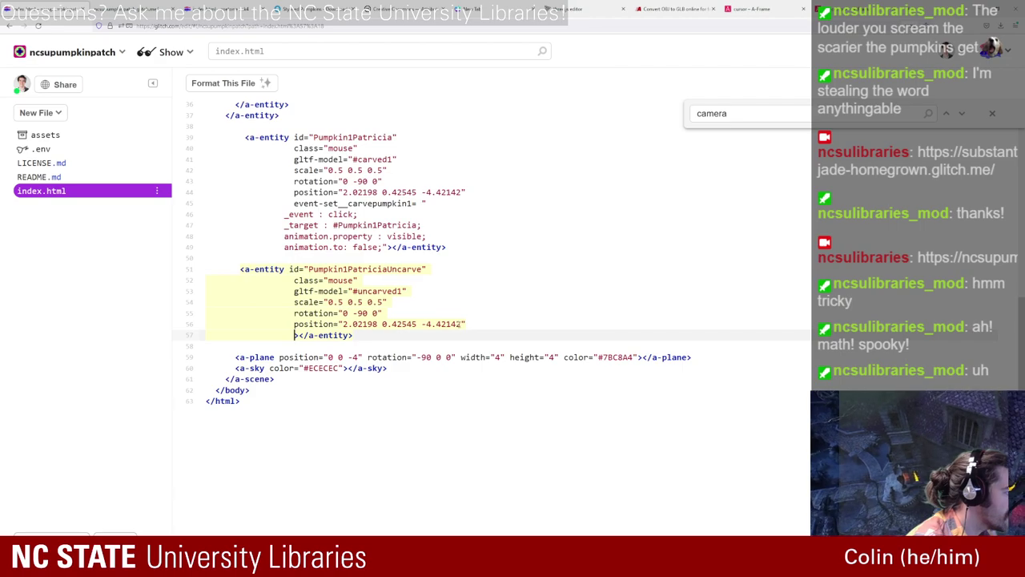
double_click(449, 325)
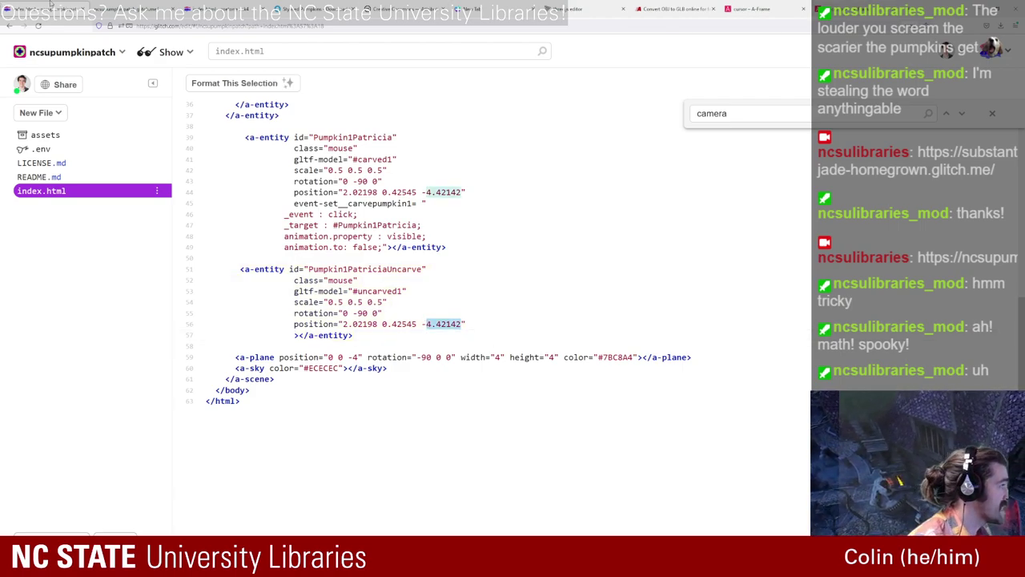
click(132, 8)
click(37, 8)
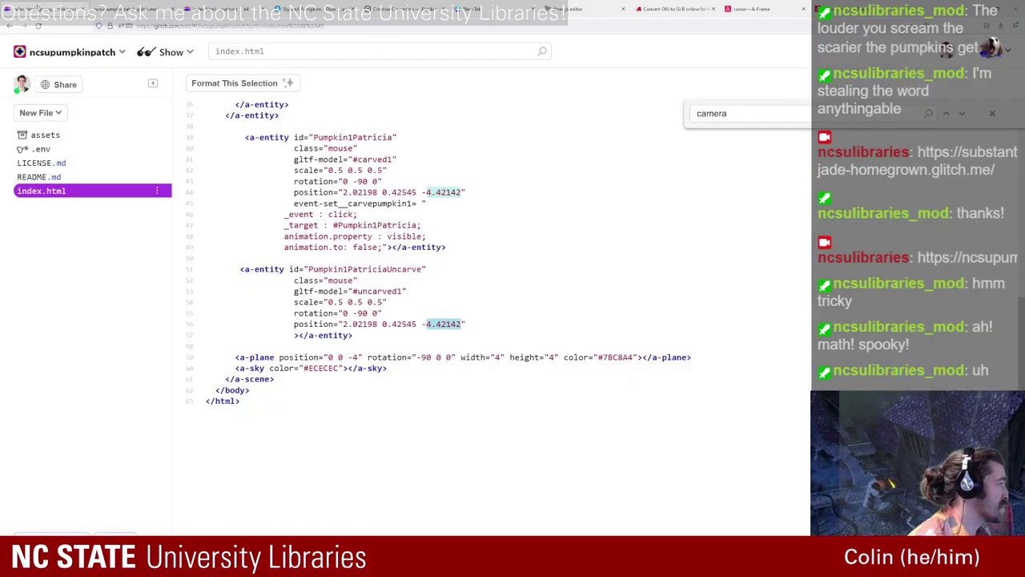
text(0.7)
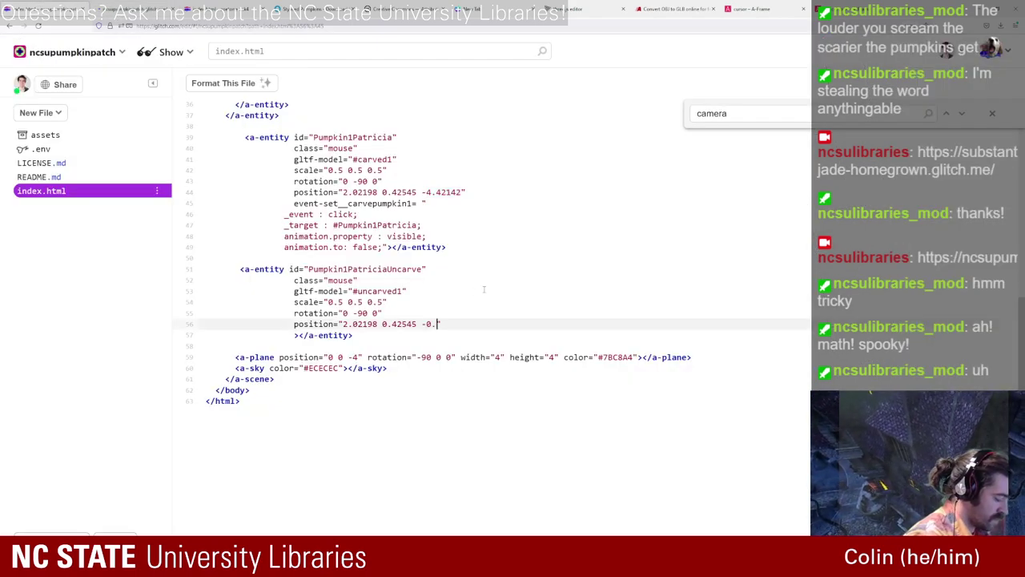
text(24)
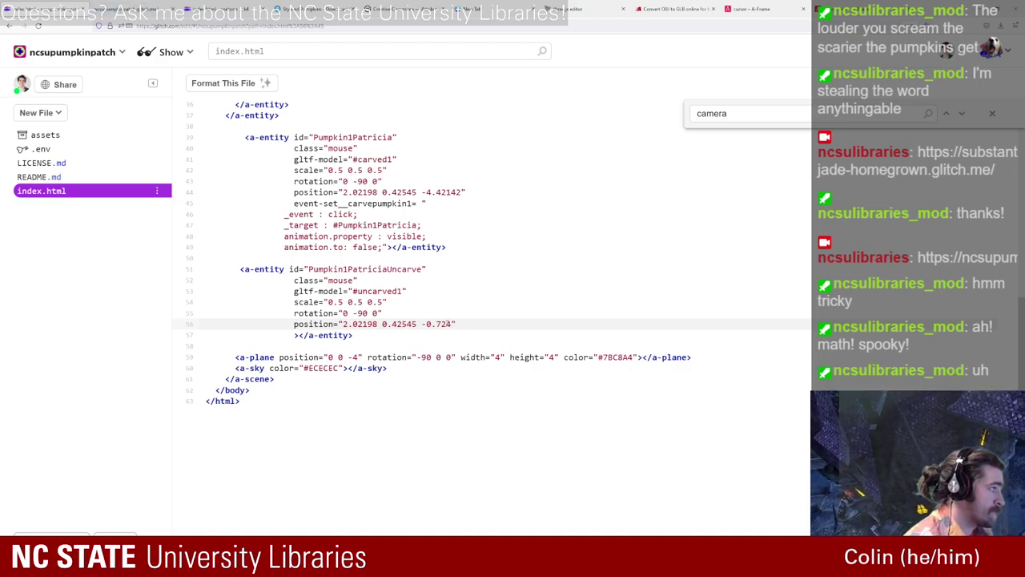
key(ctrl+Tab)
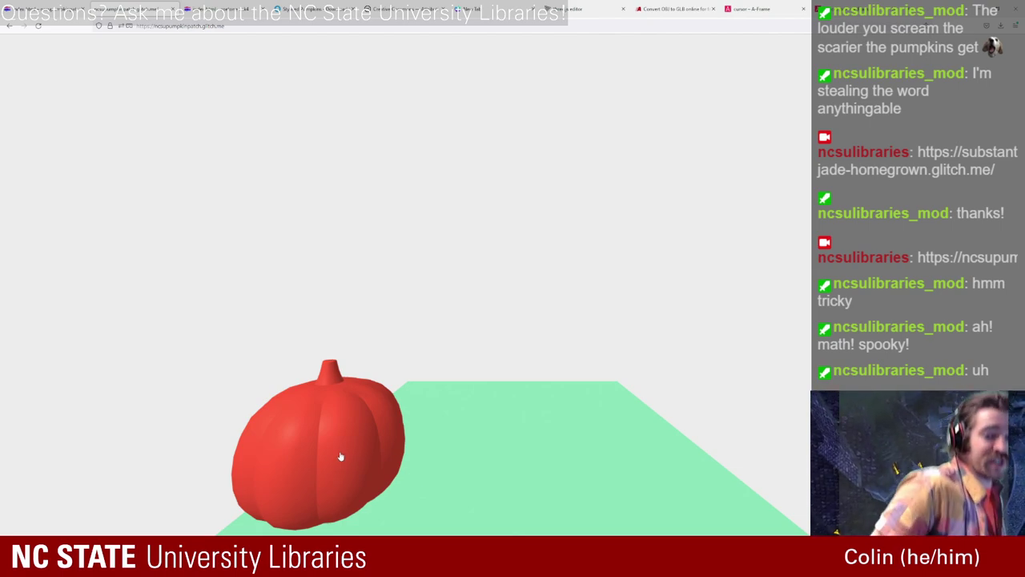
key(ctrl+Tab)
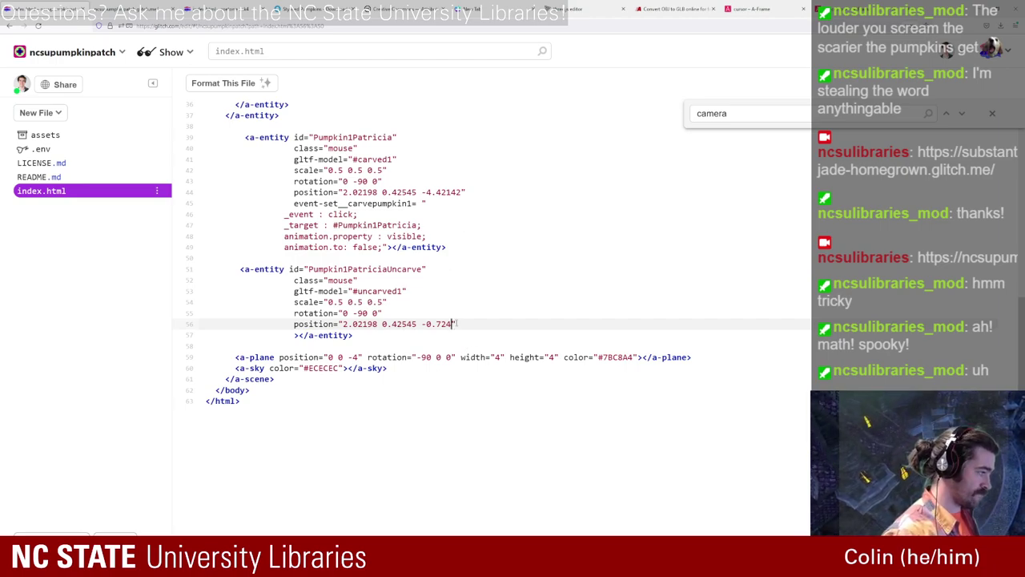
Step: Copy Pumpkin1Patricia's event-set__carvepumpkin1 block into Pumpkin1PatriciaUncarve, fix its indentation, and set _target to #Pumpkin1PatriciaUncarve
key(Return)
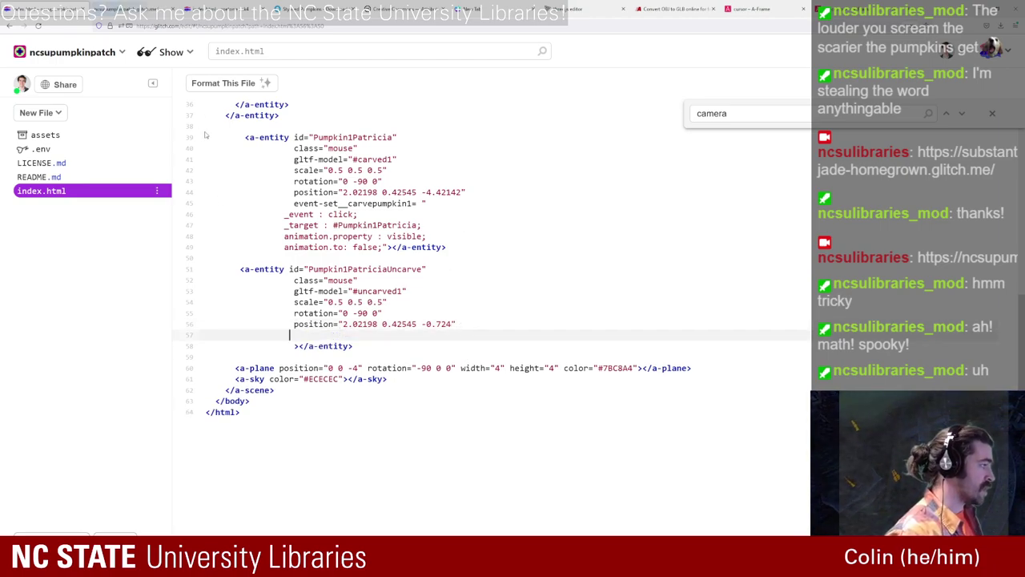
drag(294, 202, 201, 211)
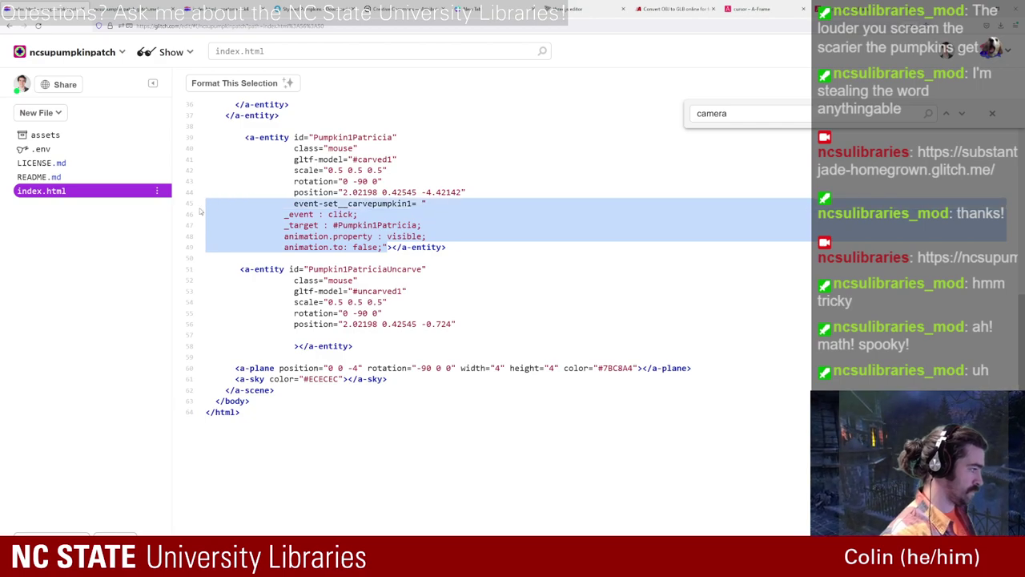
key(ctrl+c)
click(305, 334)
key(ctrl+v)
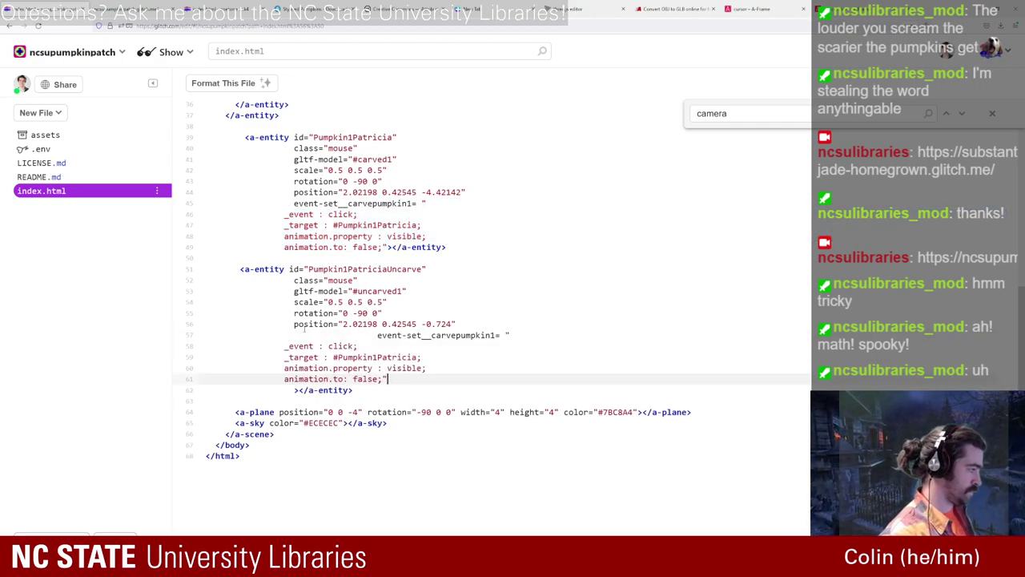
drag(377, 335, 273, 336)
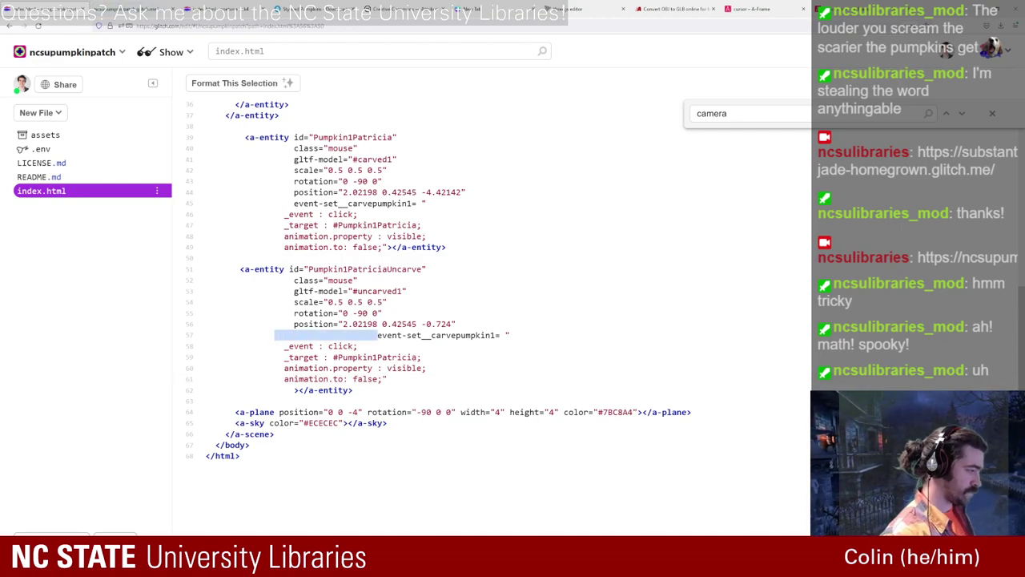
key(BackSpace)
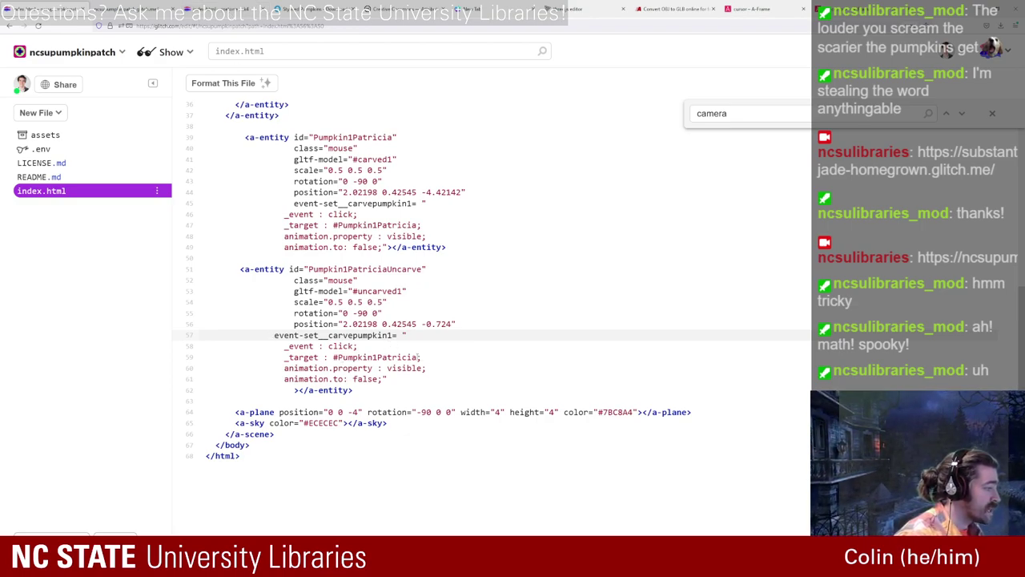
click(418, 357)
text(Uncarve)
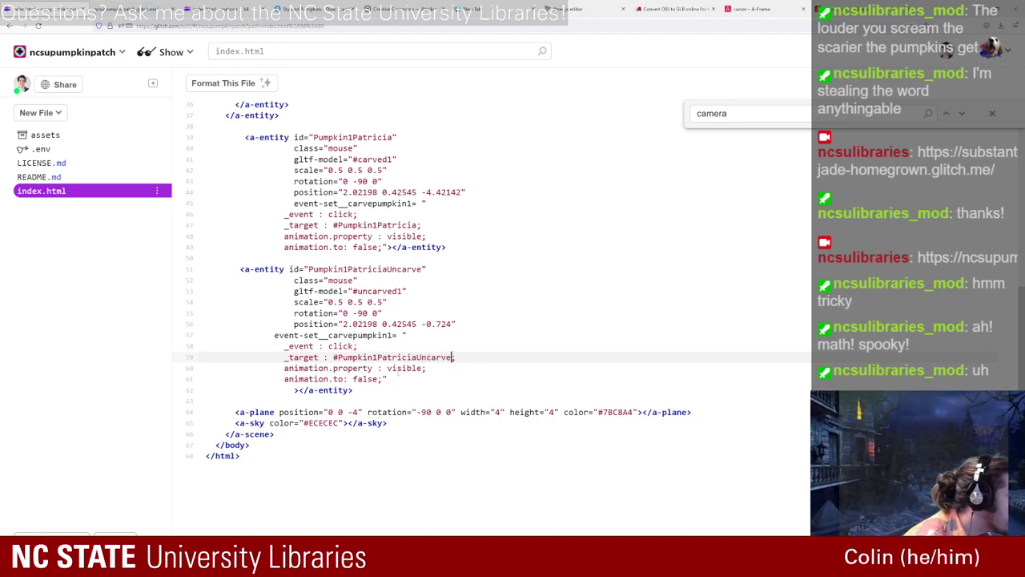
Step: Delete the event-set__carvepumpkin1 block from Pumpkin1Patricia and put the closing tag directly after its position value
drag(390, 244, 205, 203)
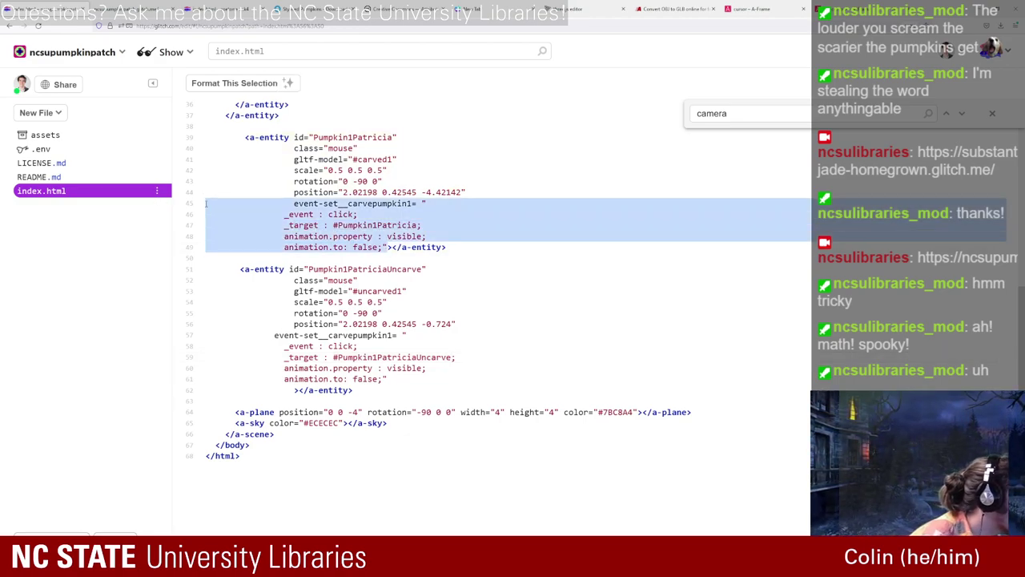
key(BackSpace)
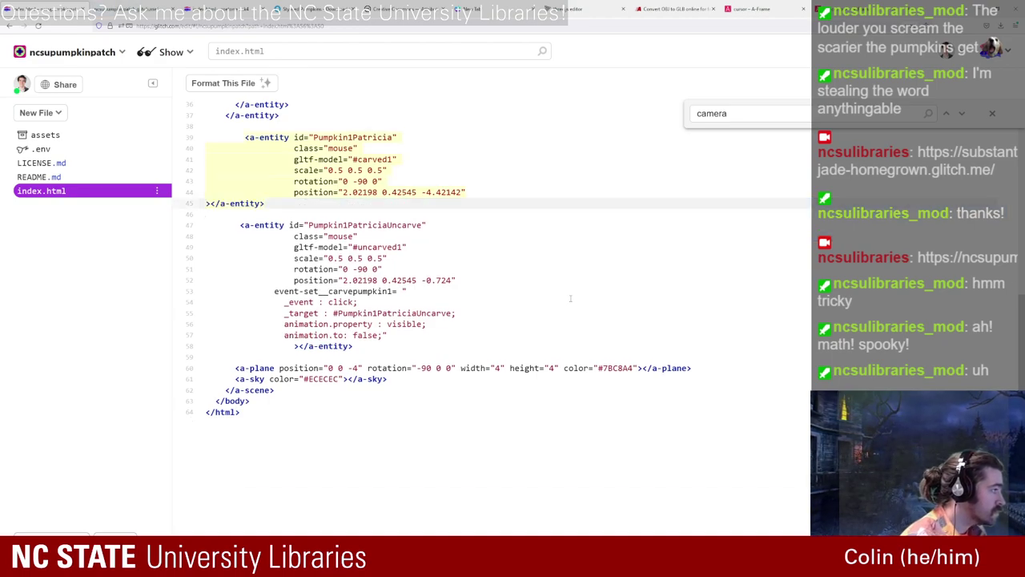
key(BackSpace)
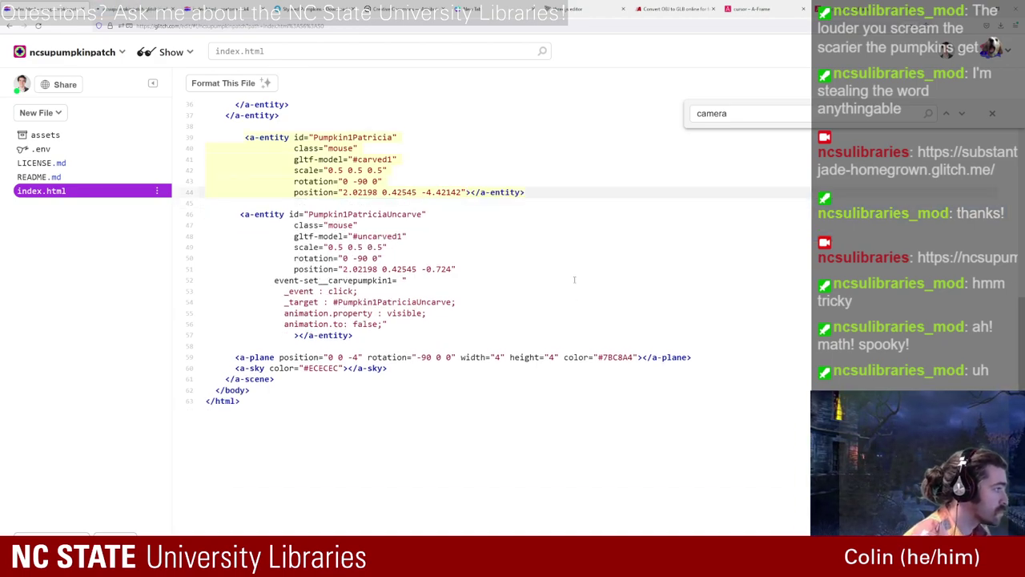
Step: Test the uncarved pumpkin's click event in the live scene and return to the event-set__carvepumpkin1 line
click(160, 7)
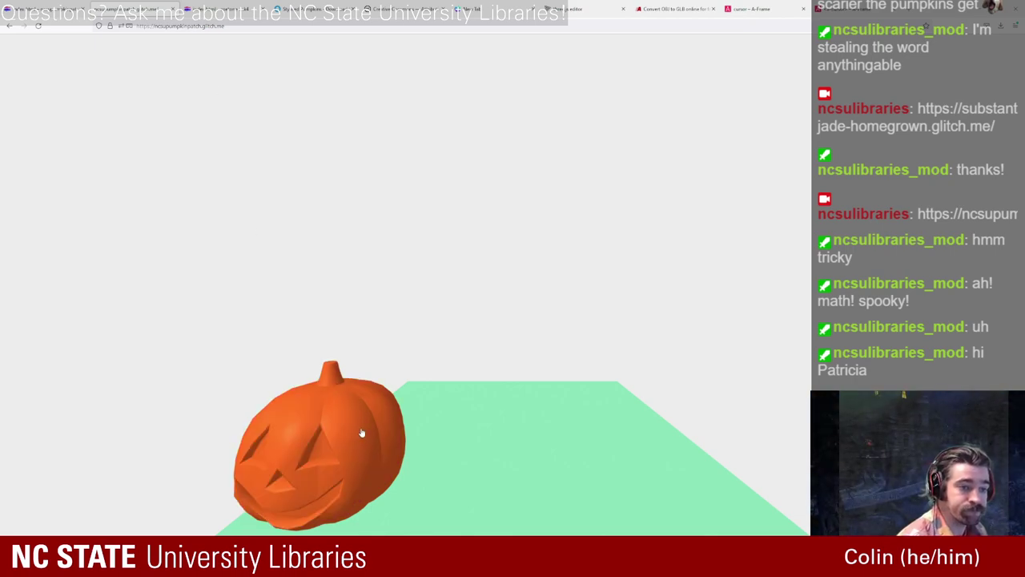
click(44, 8)
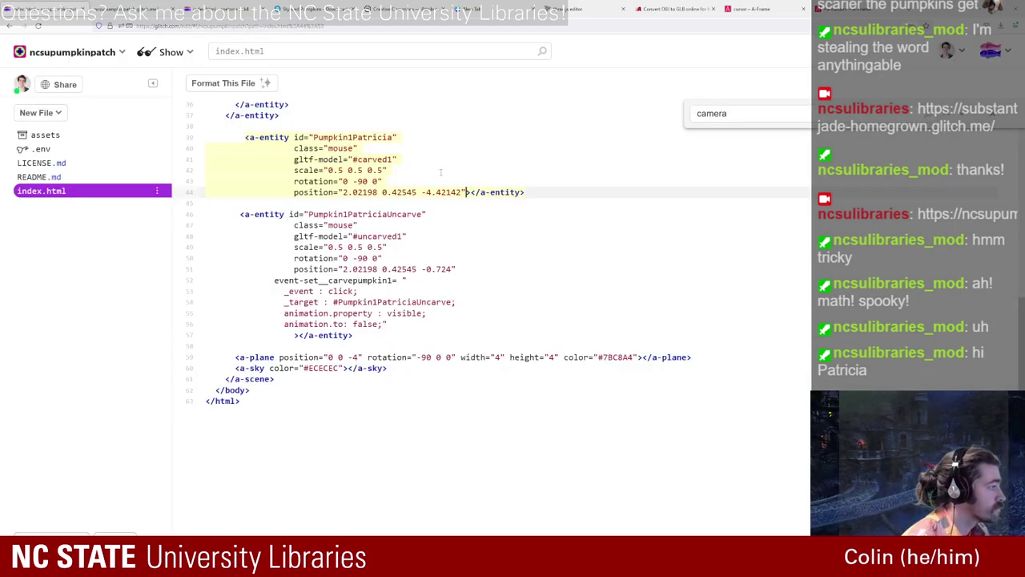
click(358, 281)
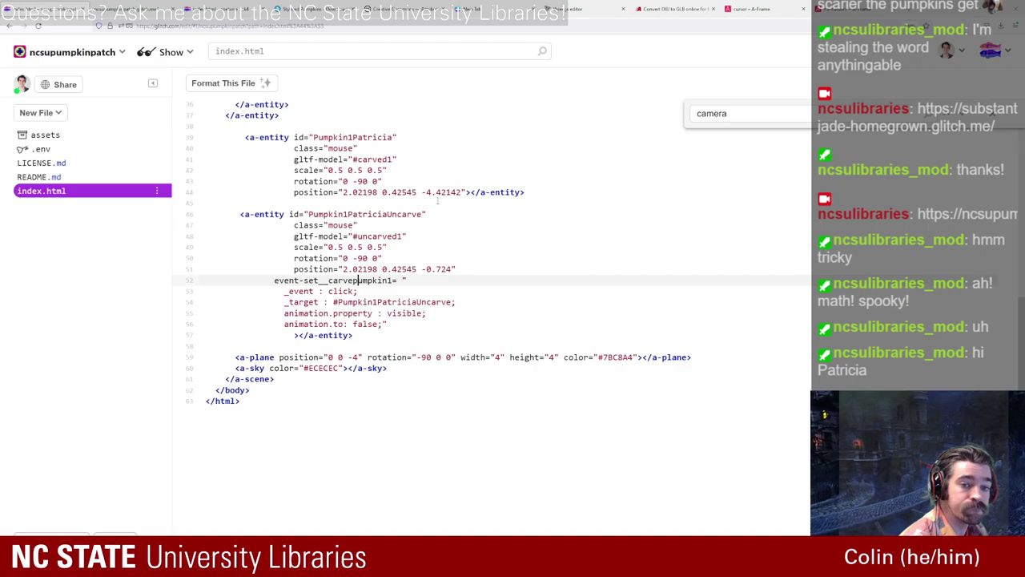
Step: Reload the live ncsupumpkinpatch scene to check the uncarved pumpkin, referring back to its event-set code in index.html
click(132, 8)
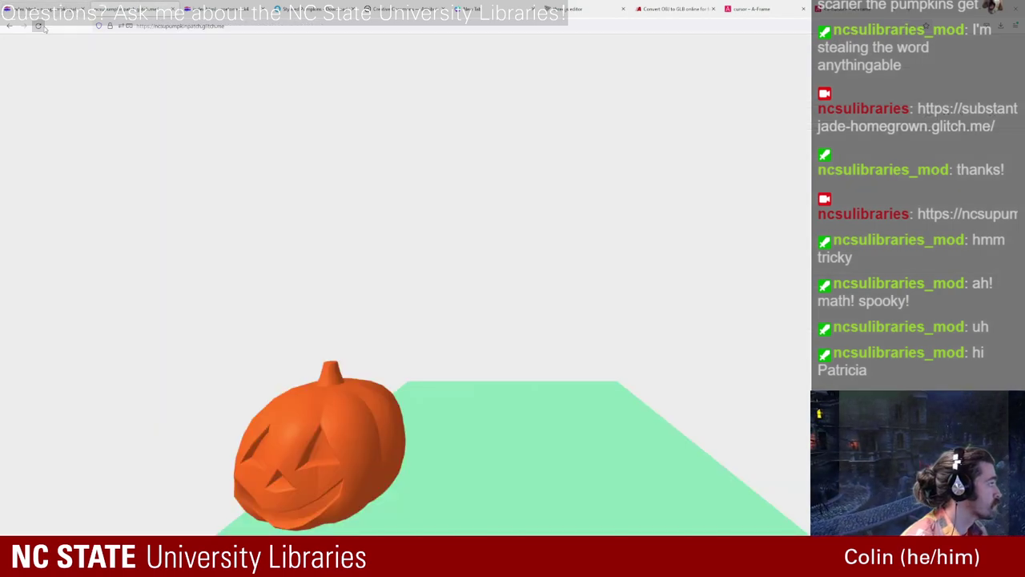
click(39, 25)
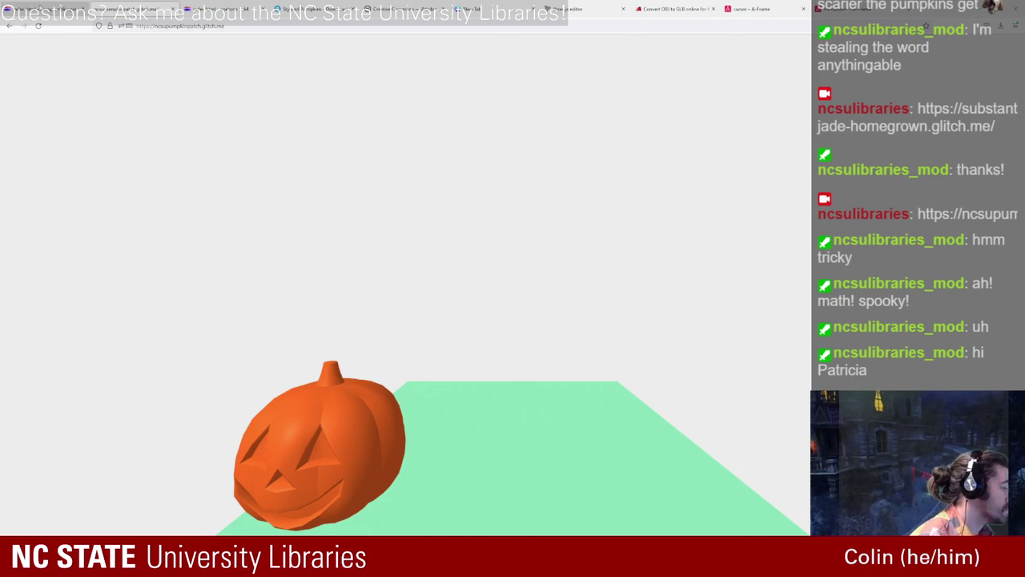
click(38, 7)
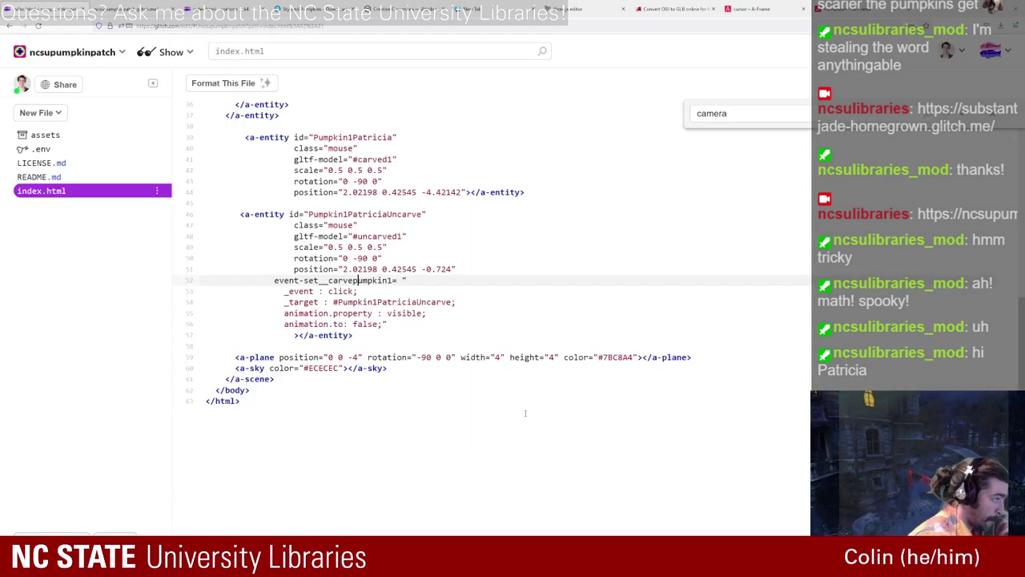
click(44, 8)
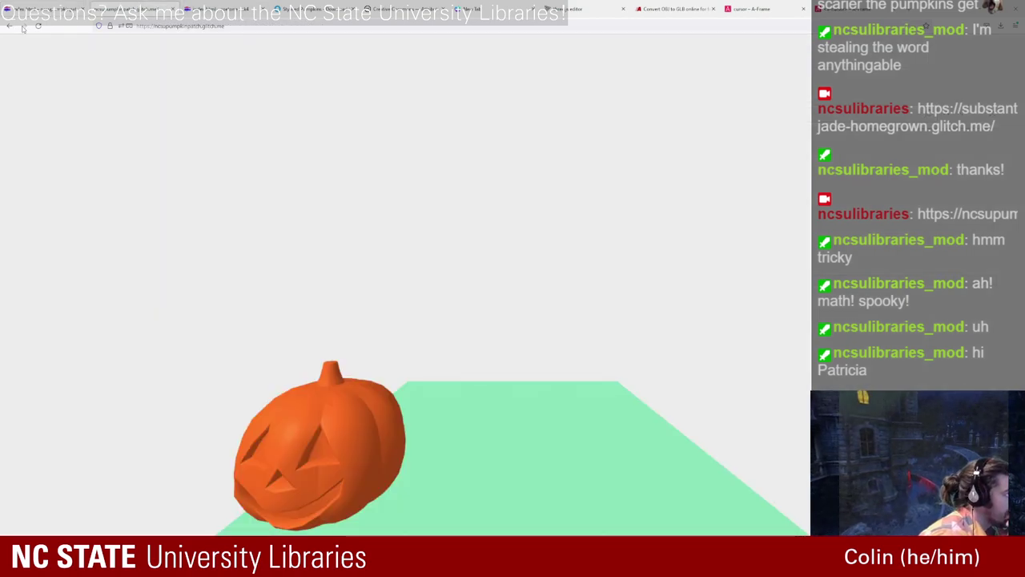
click(37, 27)
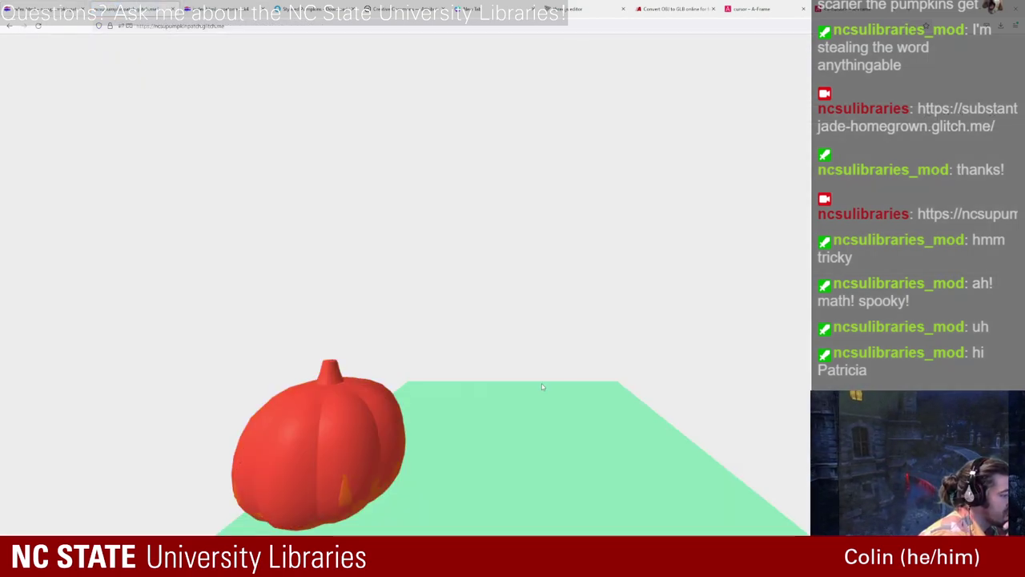
Step: Open the scene in the A-Frame Inspector, select the uncarved pumpkin, and examine its placement relative to the green plane
key(ctrl+alt+i)
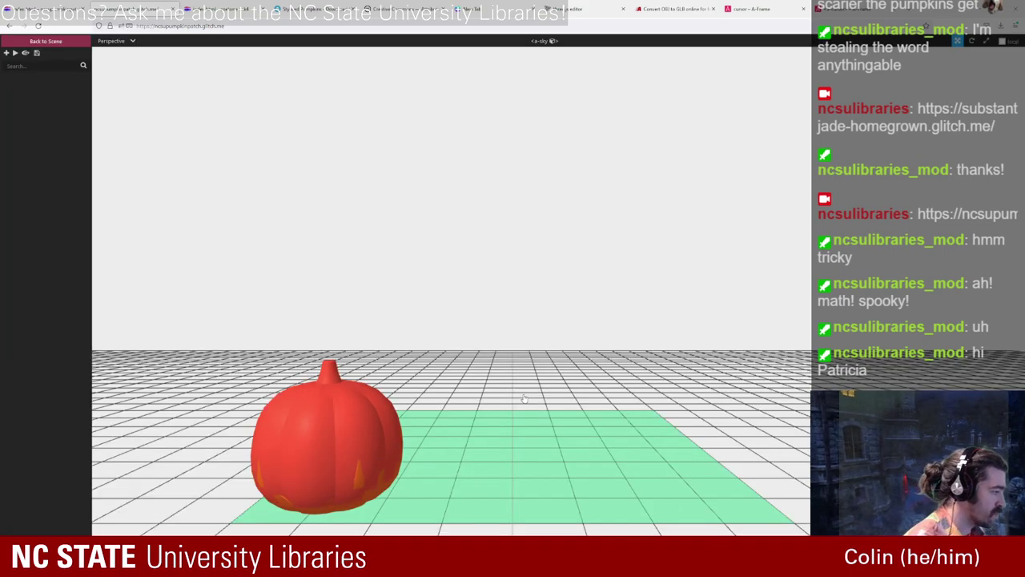
click(325, 448)
drag(531, 342, 542, 371)
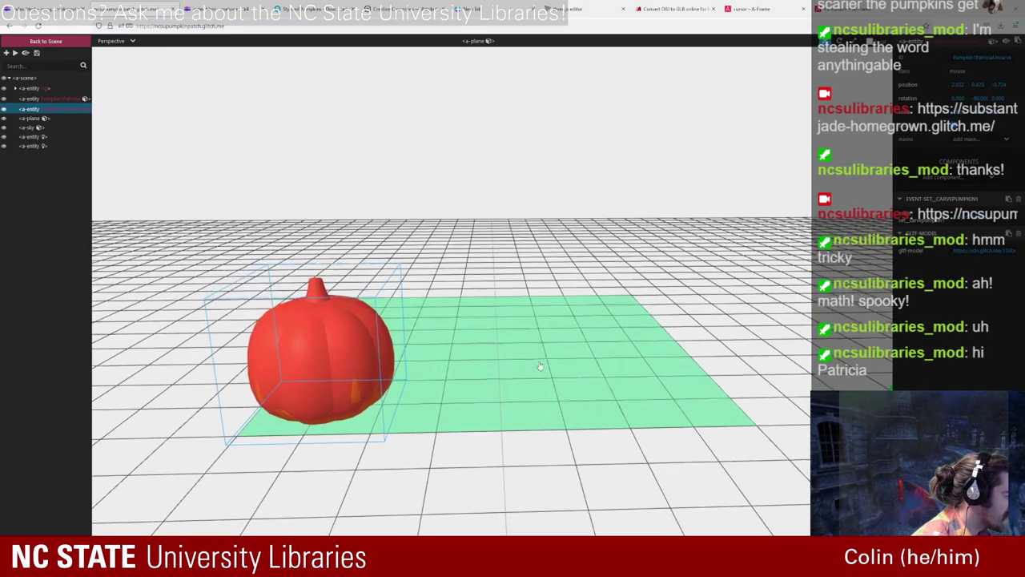
scroll(477, 232, up, 5)
scroll(476, 233, down, 6)
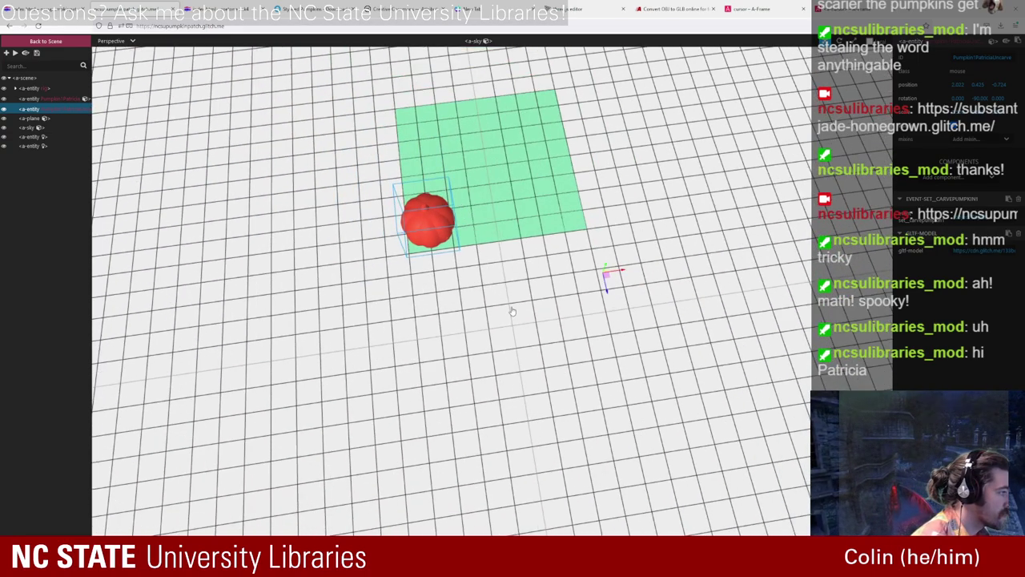
Step: Nudge the uncarved pumpkin along the z axis over the carved one and check the overlap in the scene view
scroll(508, 312, up, 5)
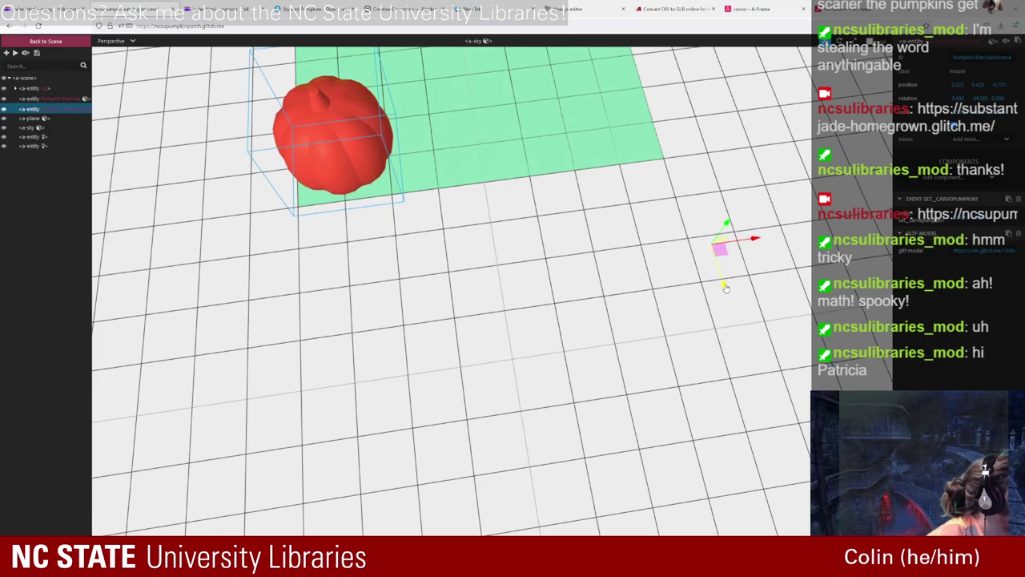
drag(725, 286, 730, 288)
click(261, 253)
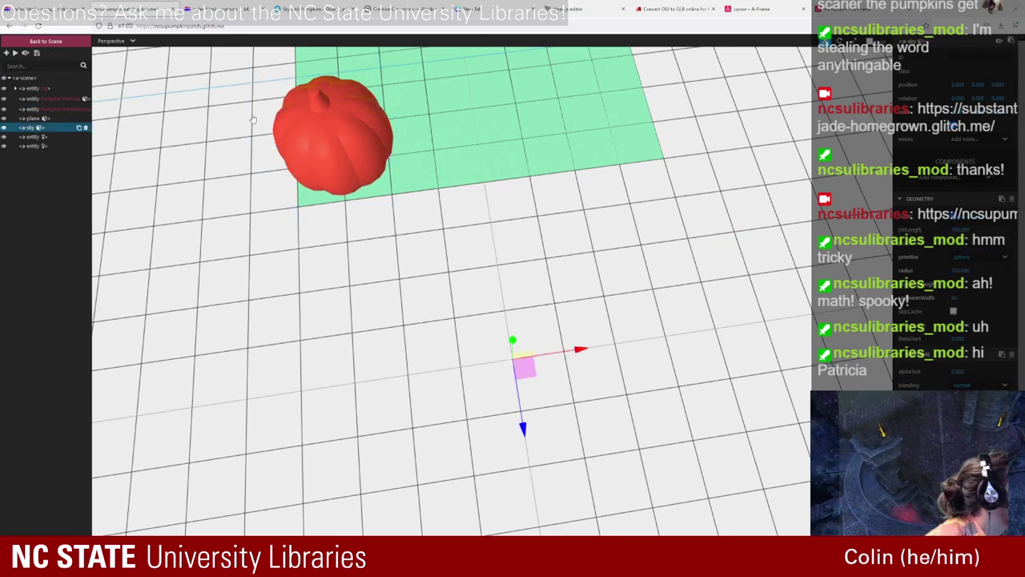
drag(273, 240, 580, 417)
scroll(593, 417, up, 5)
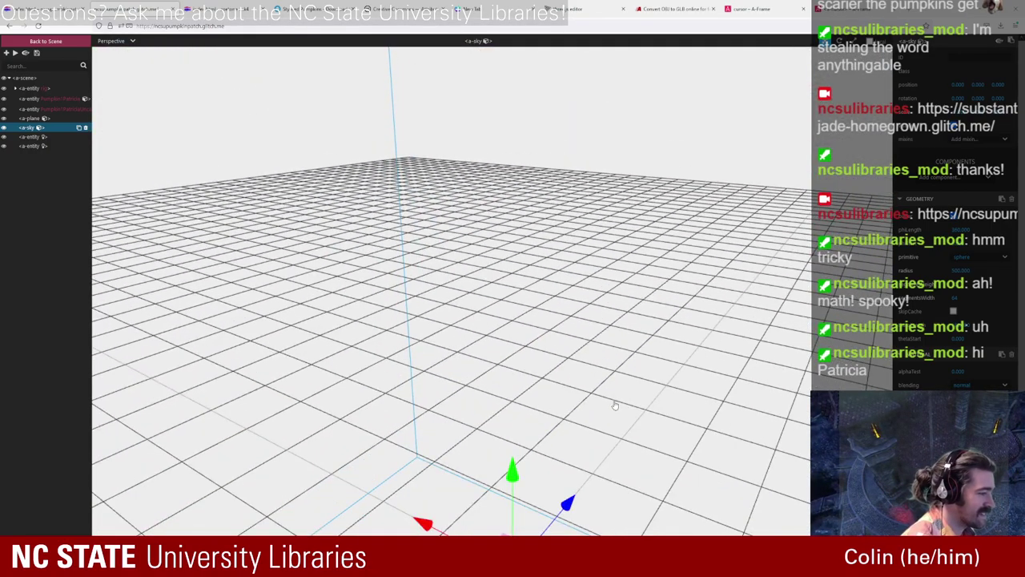
scroll(585, 364, down, 4)
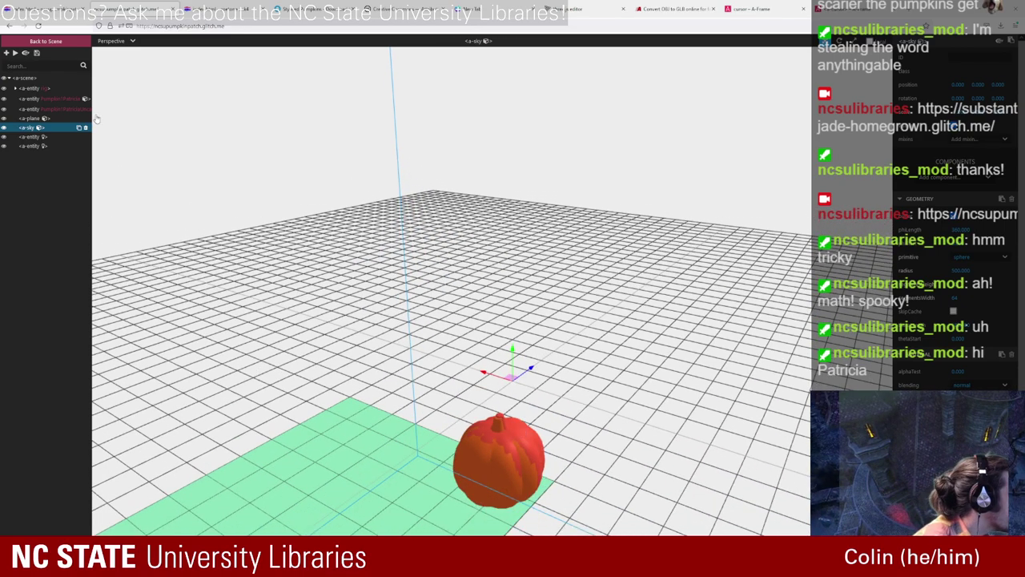
click(50, 109)
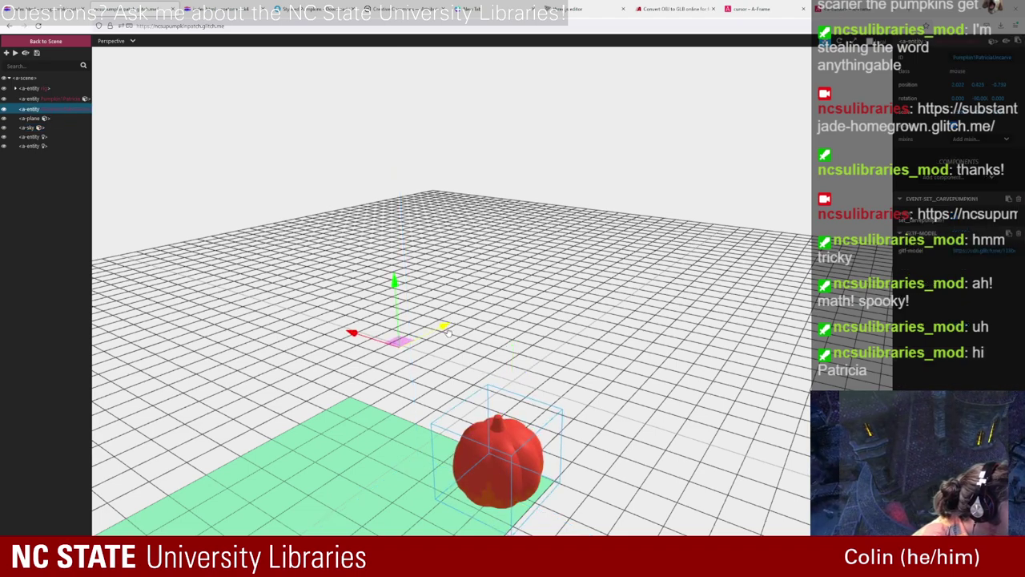
click(34, 41)
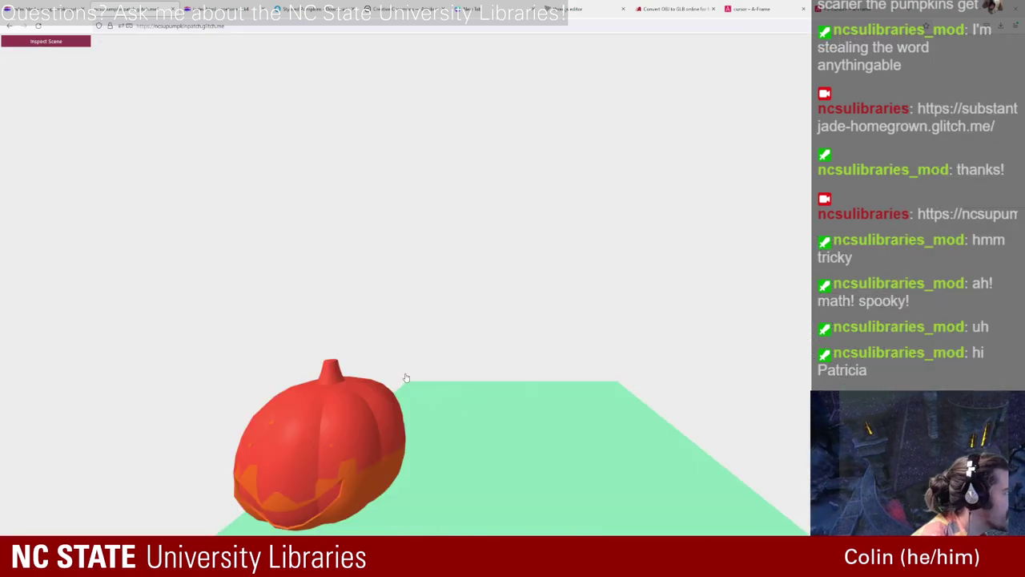
Step: Shift the uncarved pumpkin further along the z axis to cover the carved one and preview the scene
key(ctrl+alt+i)
drag(575, 411, 616, 477)
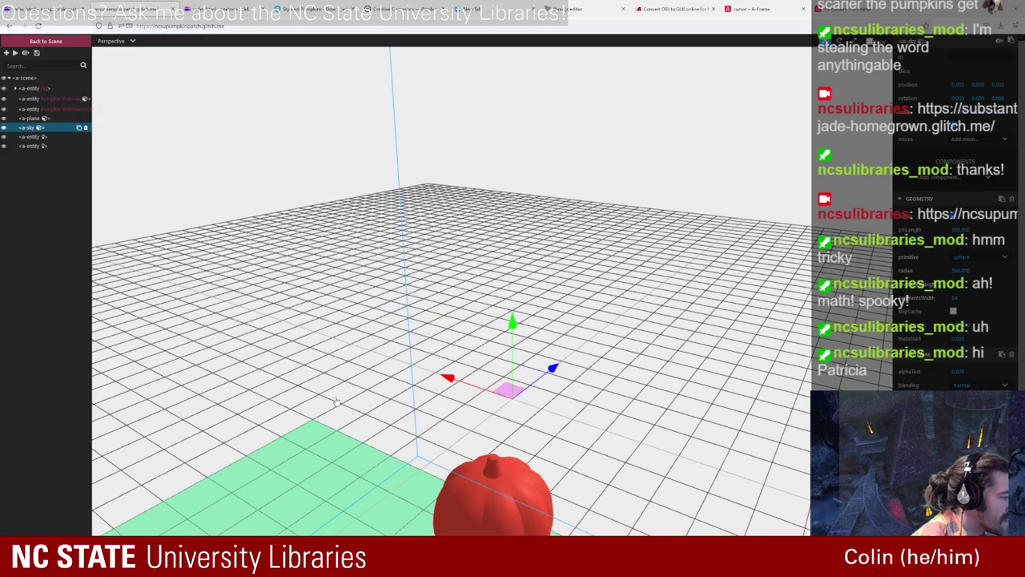
drag(337, 402, 665, 370)
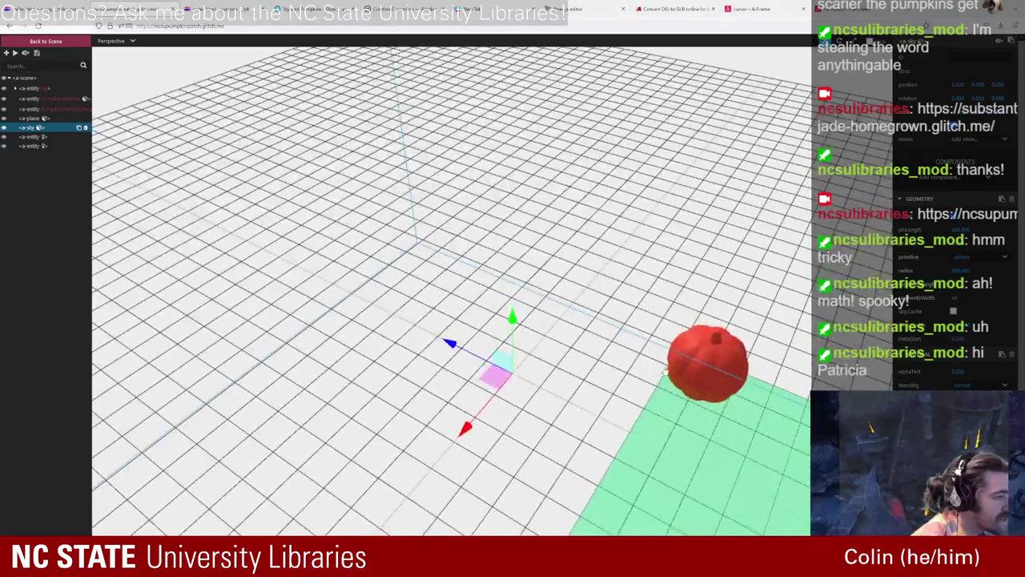
click(706, 339)
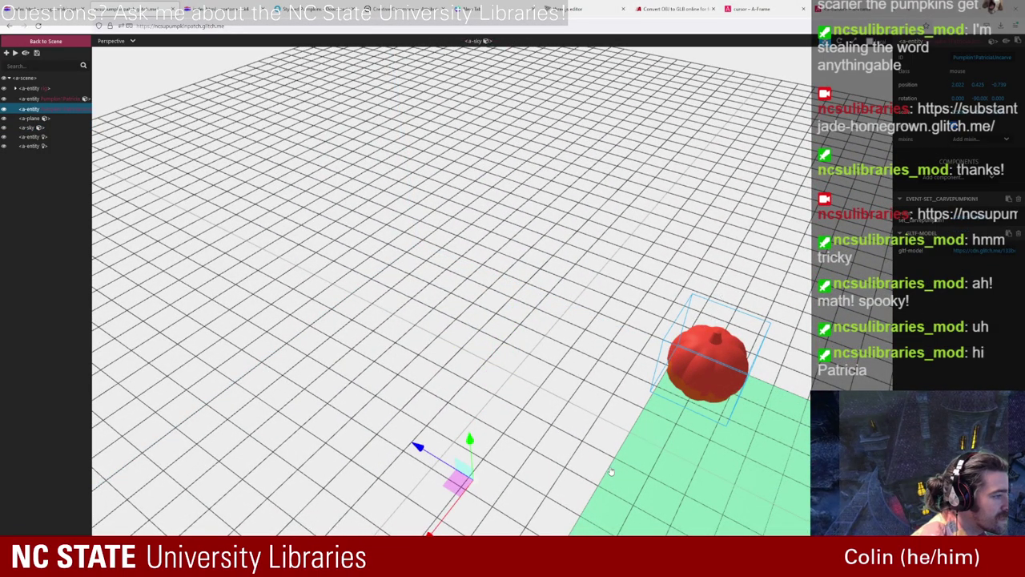
drag(612, 472, 732, 442)
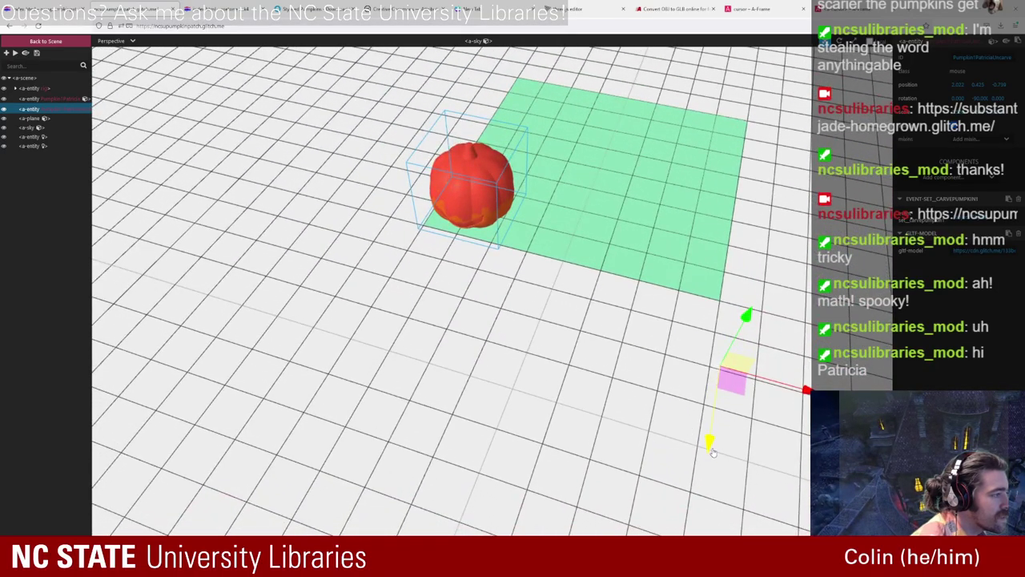
click(712, 455)
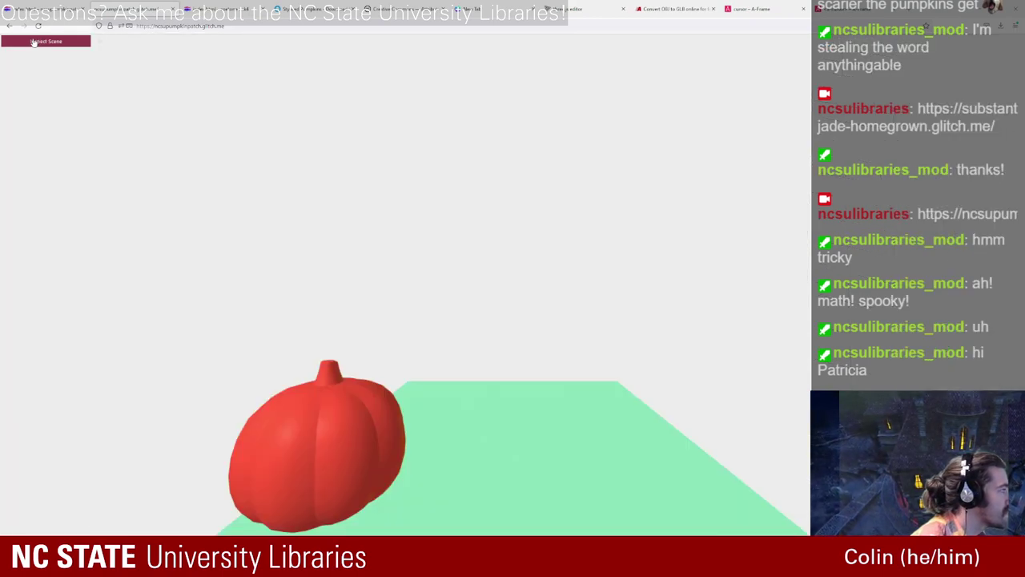
Step: Reopen the scene inspector and move the uncarved pumpkin along the x axis to about 2.164
click(33, 42)
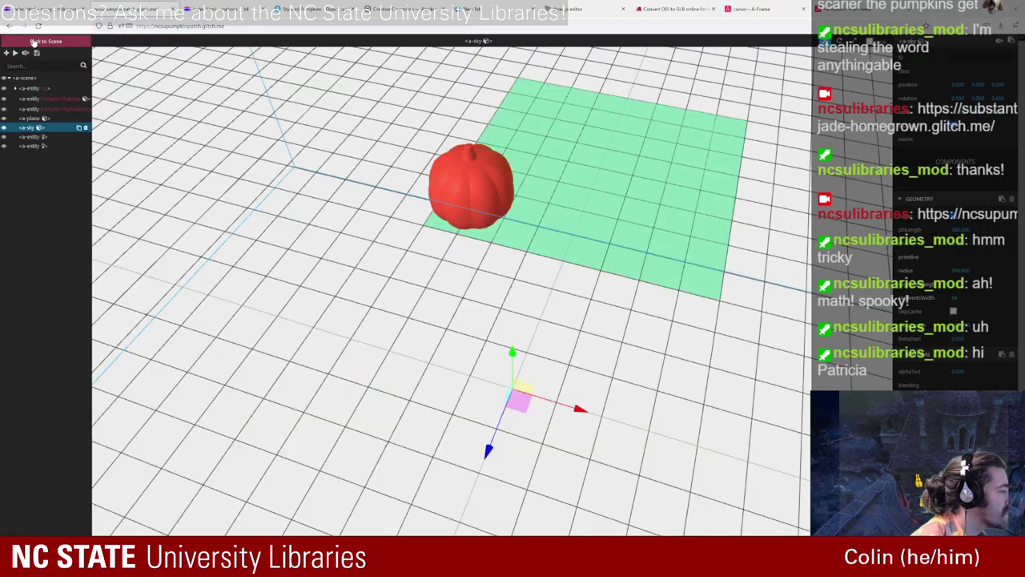
click(472, 177)
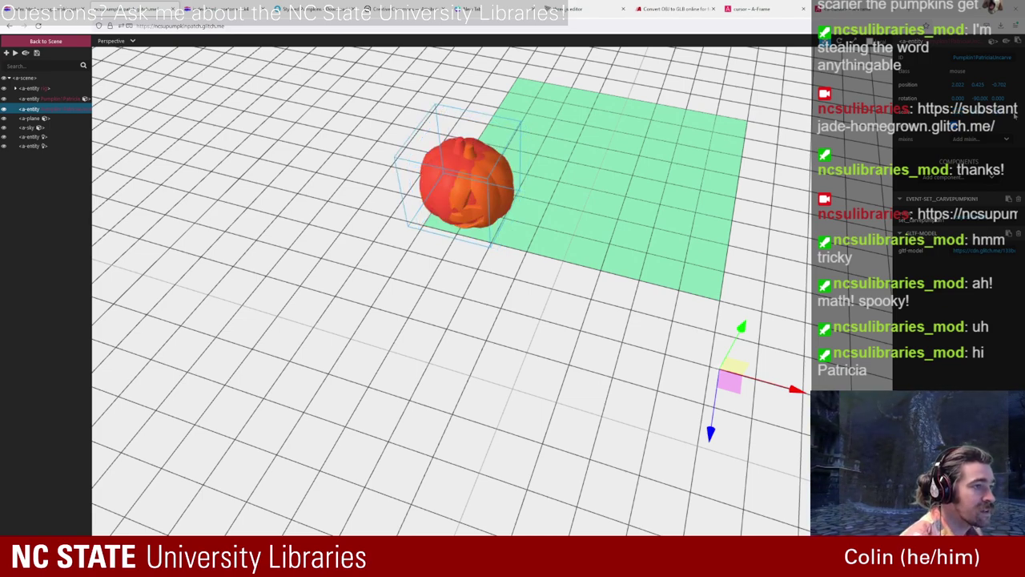
drag(796, 391, 808, 393)
click(807, 394)
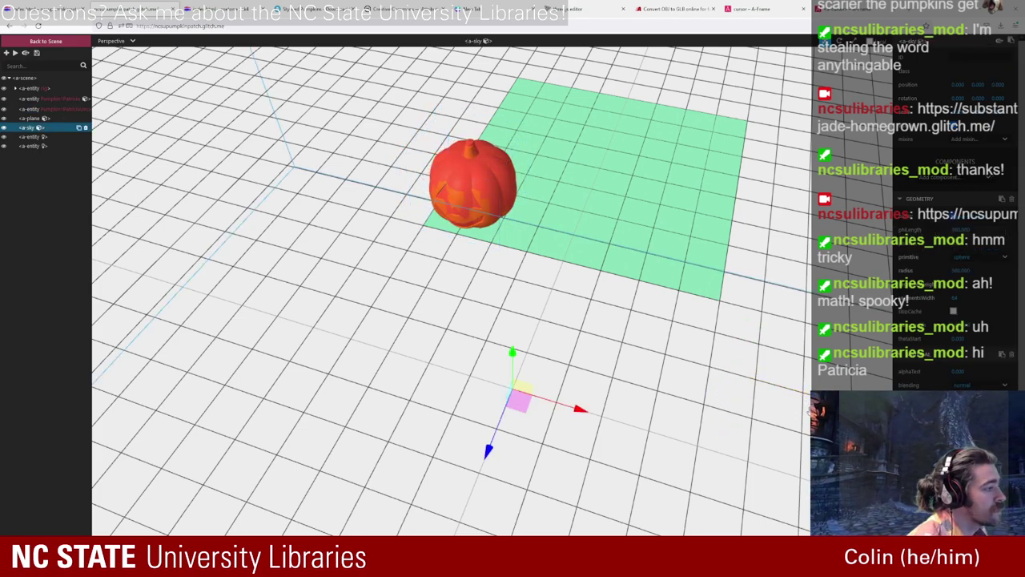
Step: Move the uncarved pumpkin along the z axis to about -0.648
click(56, 110)
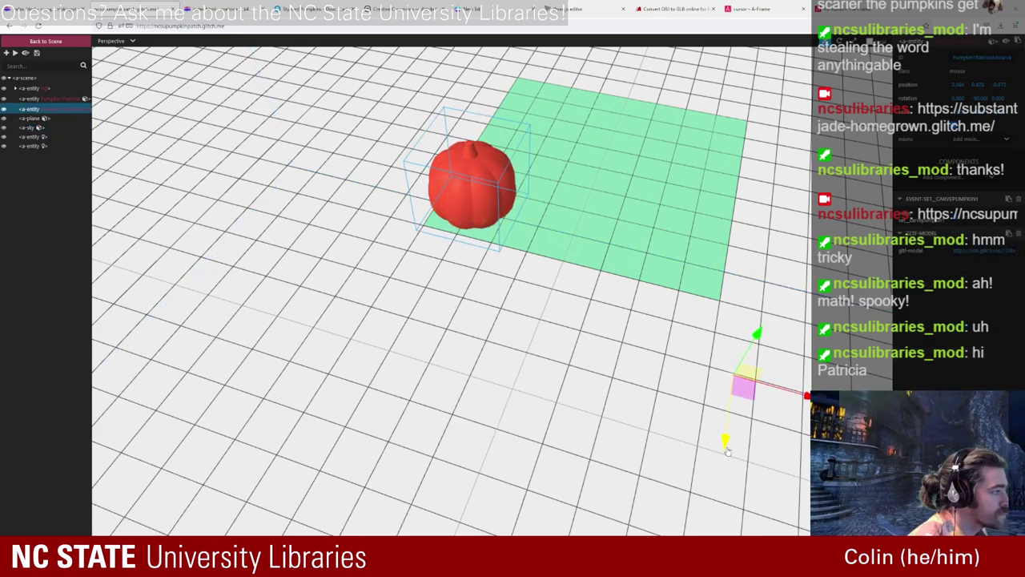
drag(728, 453, 729, 454)
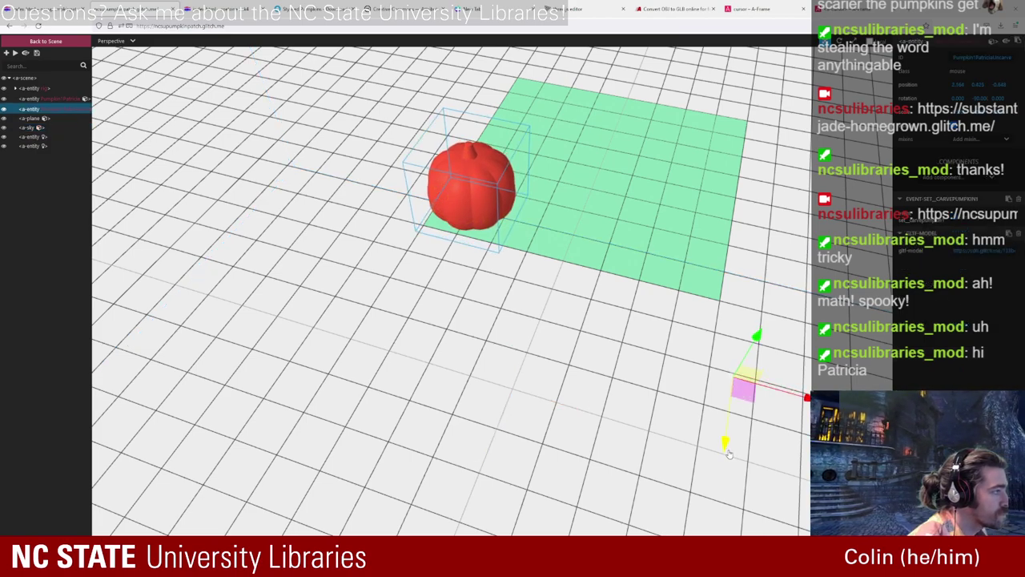
click(729, 453)
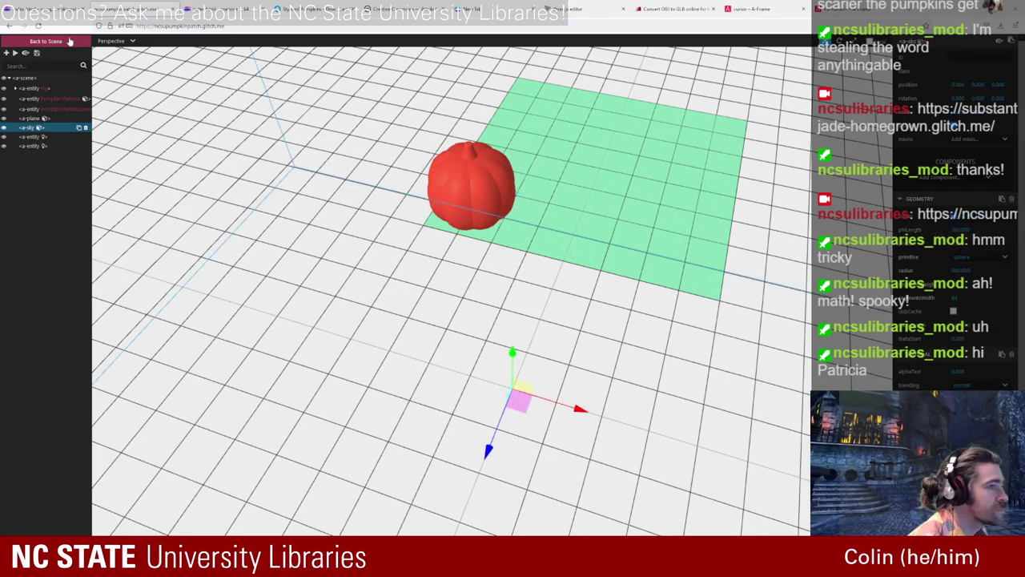
Step: Copy the uncarved pumpkin entity's HTML and test the pumpkin's click event in the scene view
click(70, 109)
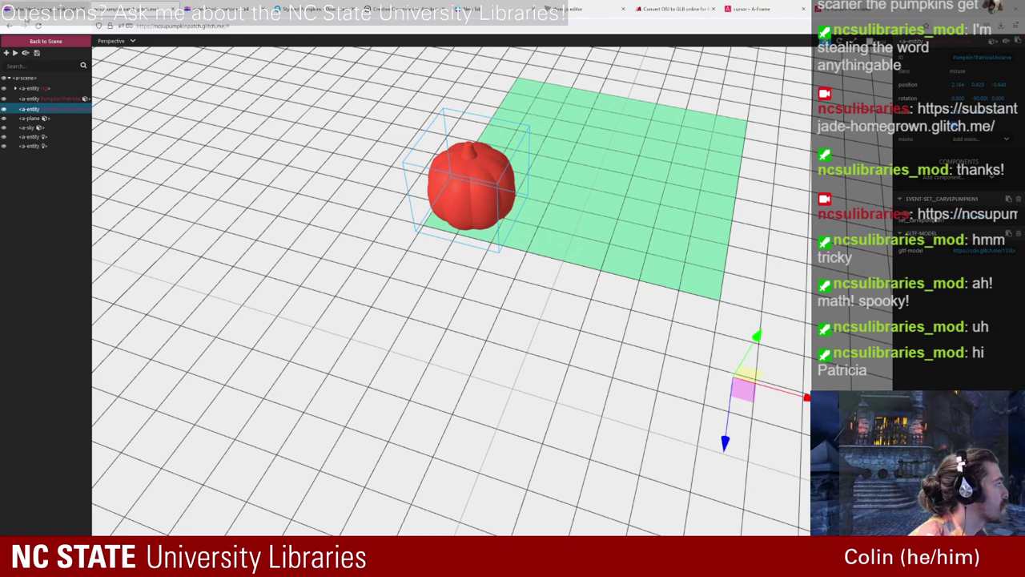
click(42, 42)
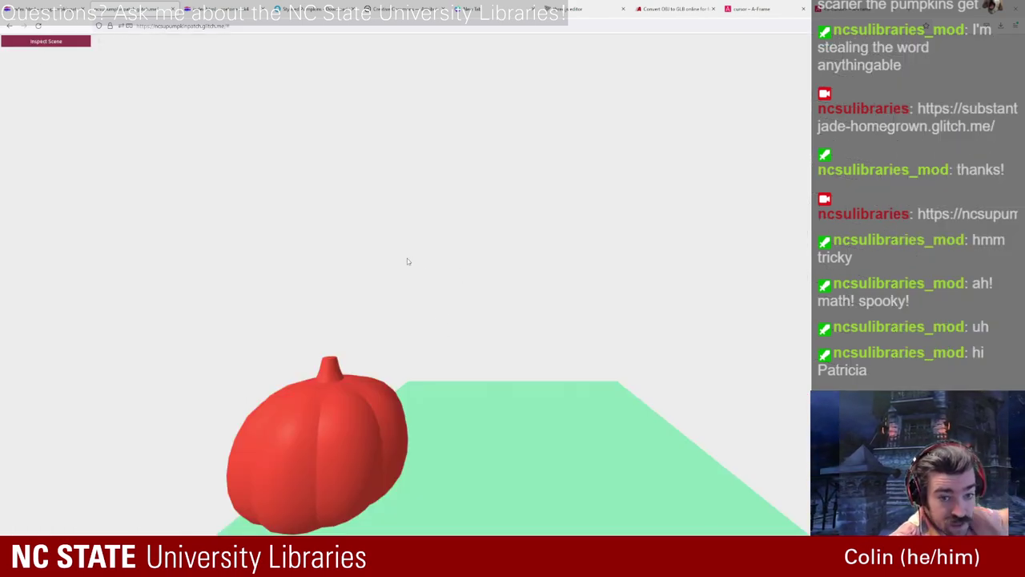
click(280, 447)
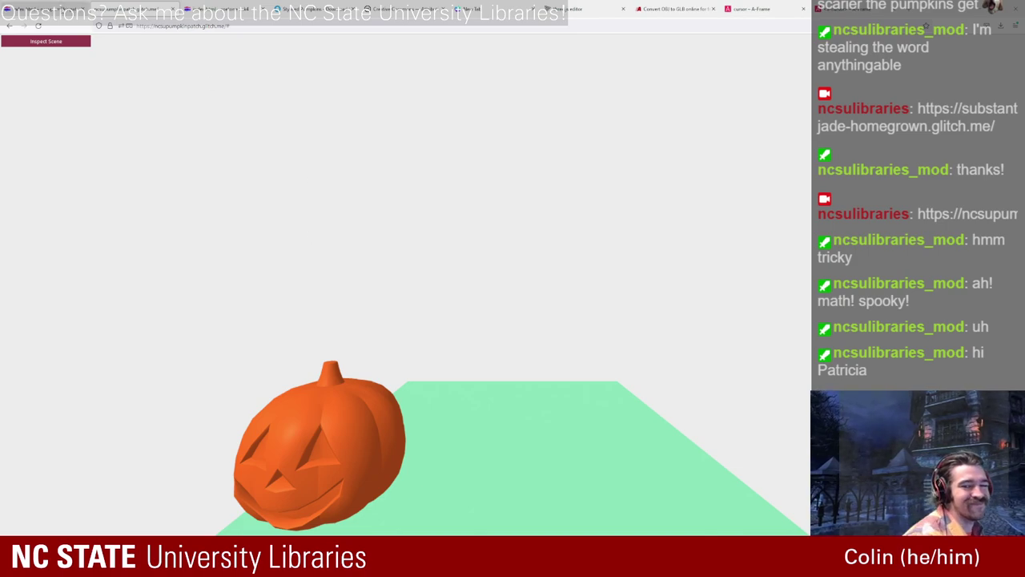
Step: Paste the copied entity HTML in index.html on a new line below the uncarved pumpkin's entity
click(35, 14)
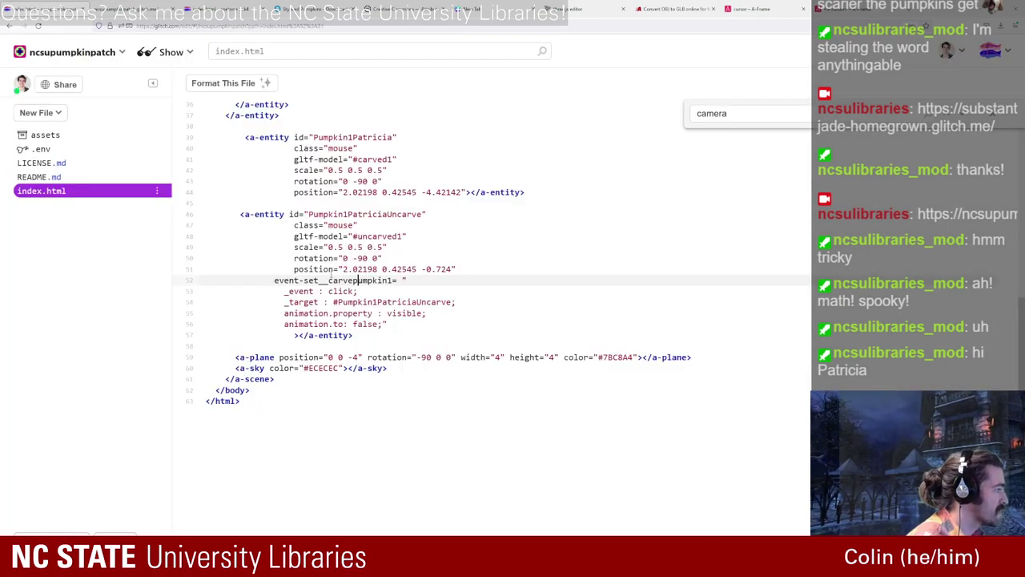
click(370, 335)
key(Return)
key(Return)
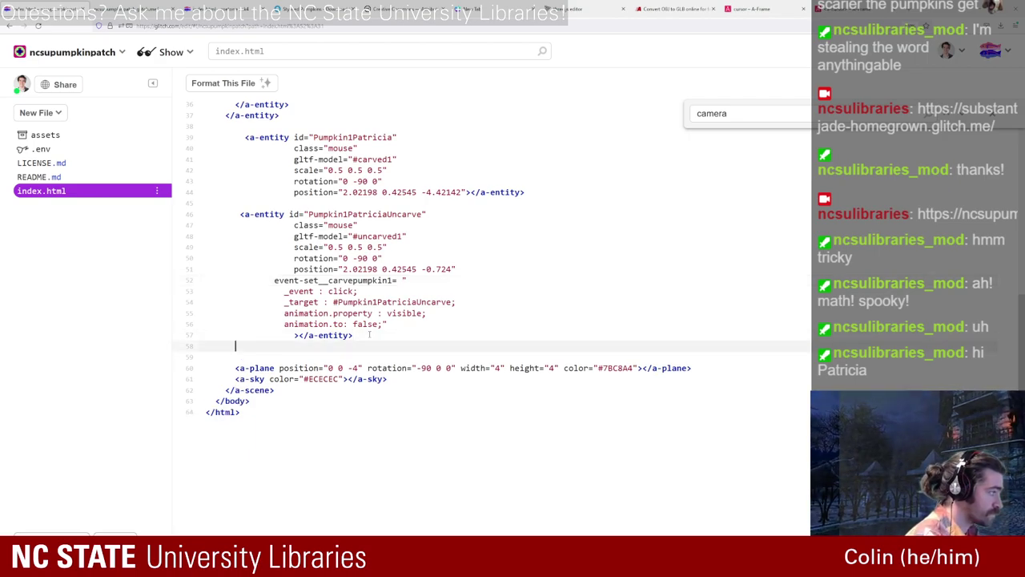
key(ctrl+v)
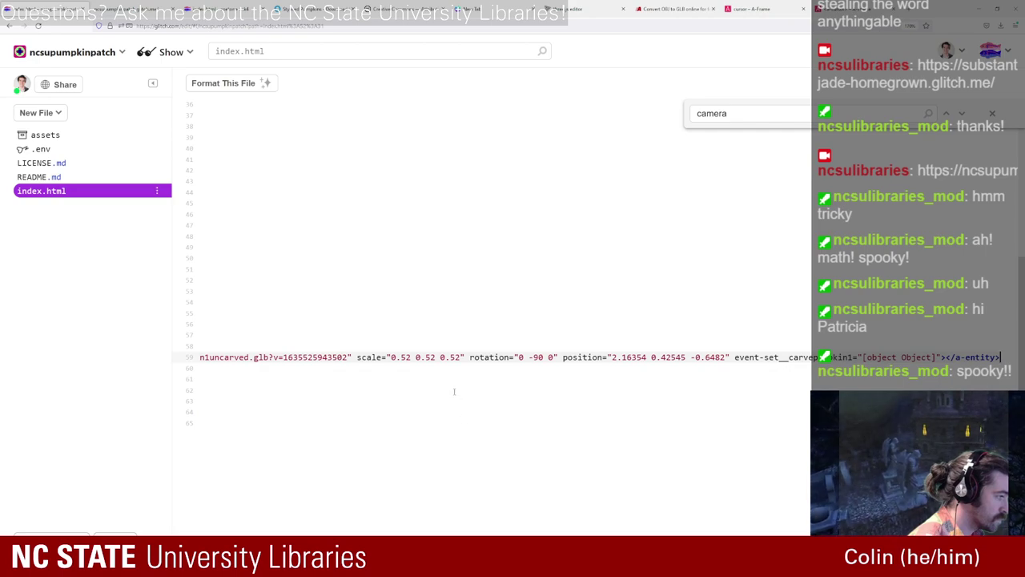
drag(350, 356, 366, 324)
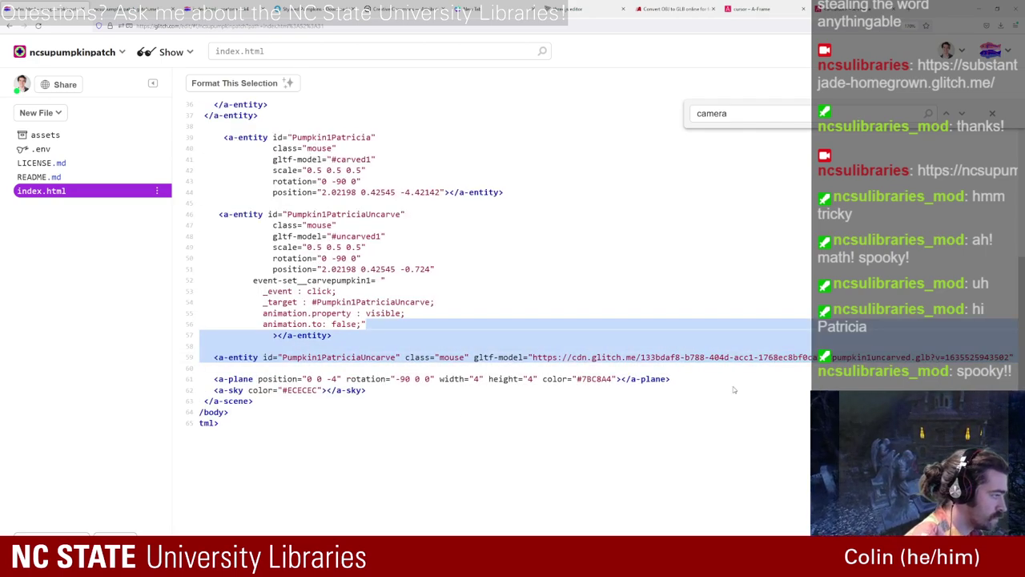
click(752, 356)
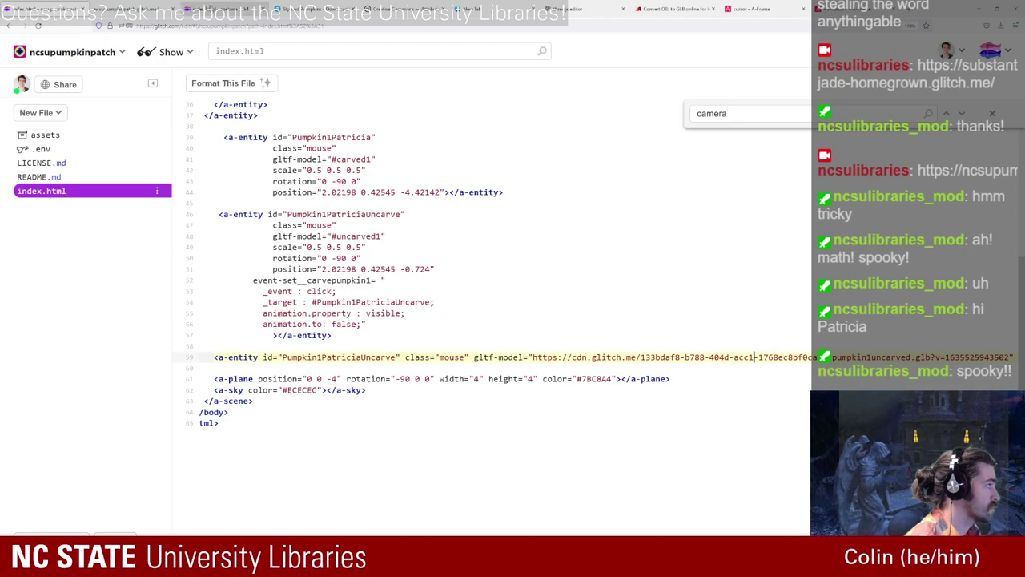
Step: Close the unneeded browser tabs, including the Sketchfab, Creative Commons and three.js editor pages, and return to the index.html code
key(ctrl+Tab)
key(ctrl+Tab)
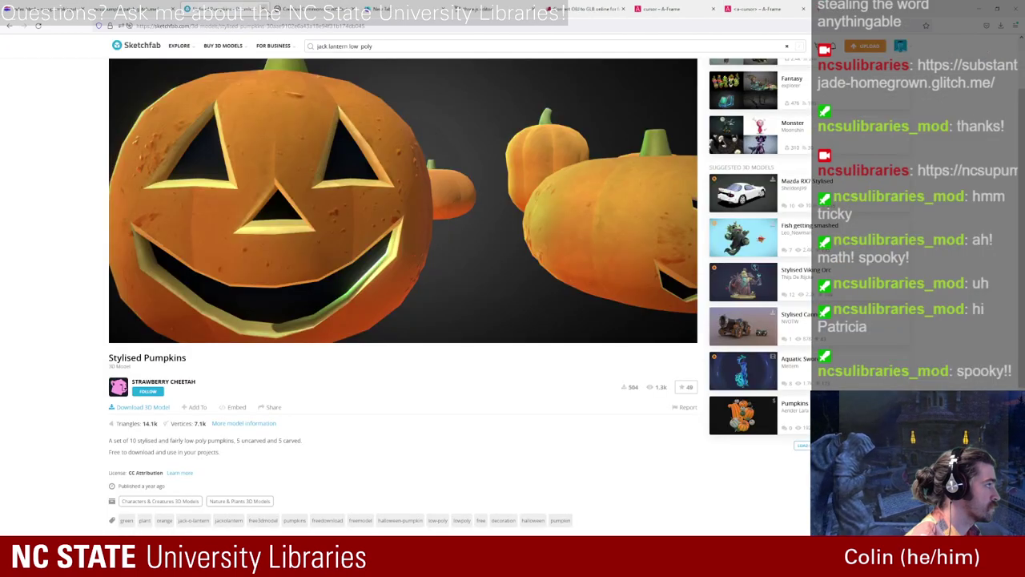
key(ctrl+Tab)
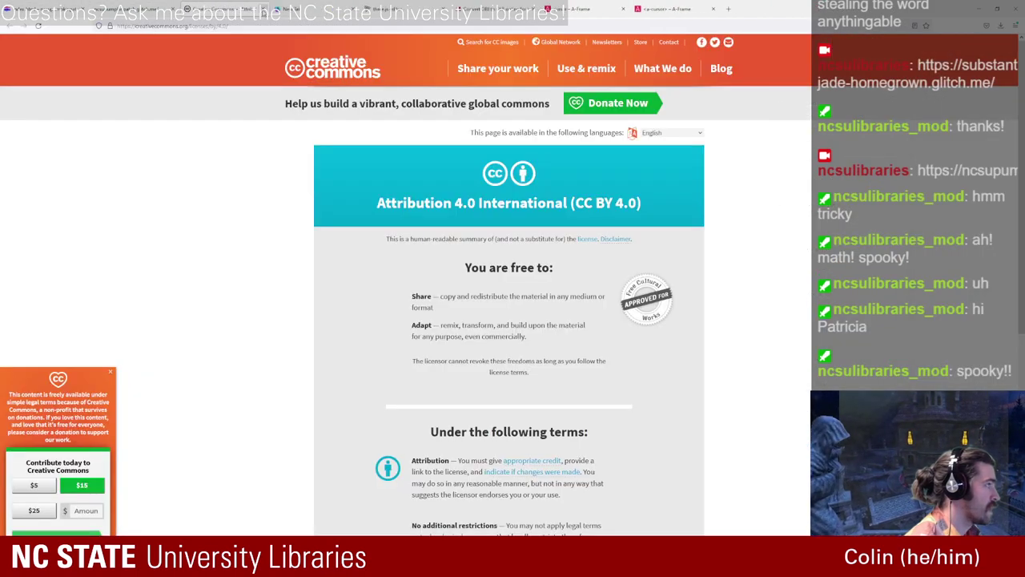
click(484, 6)
key(ctrl+Tab)
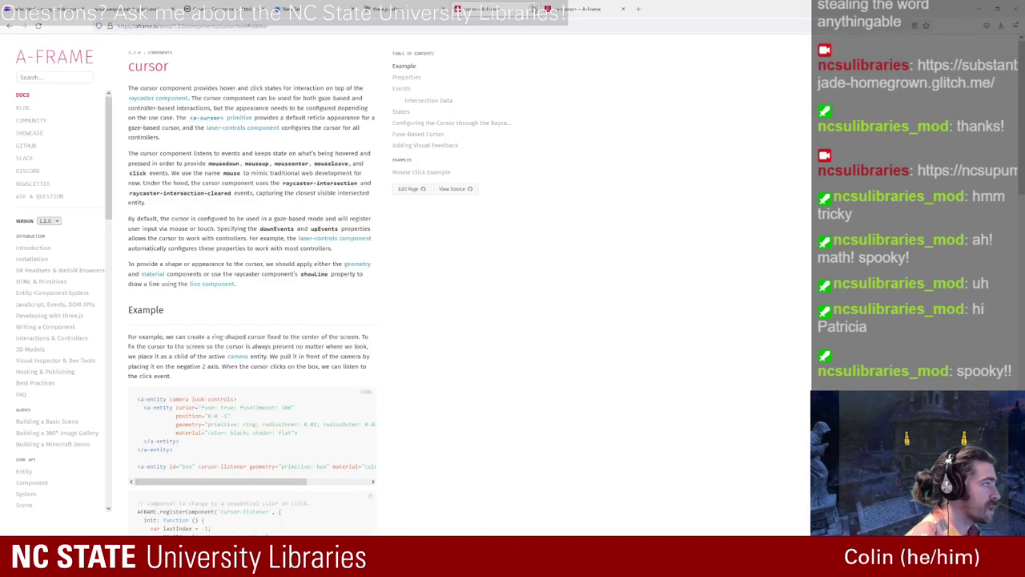
key(ctrl+t)
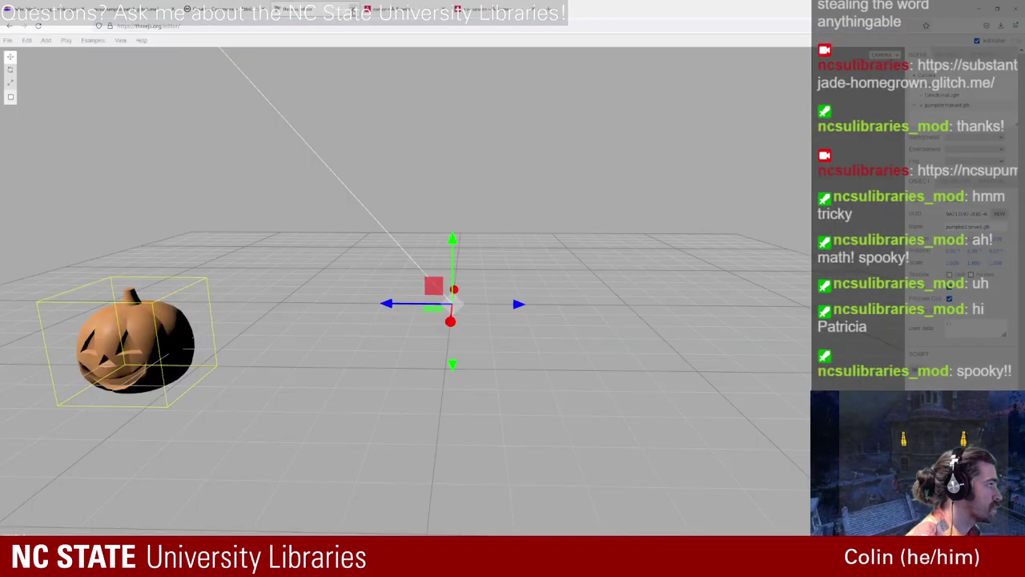
key(ctrl+Tab)
key(ctrl+Tab)
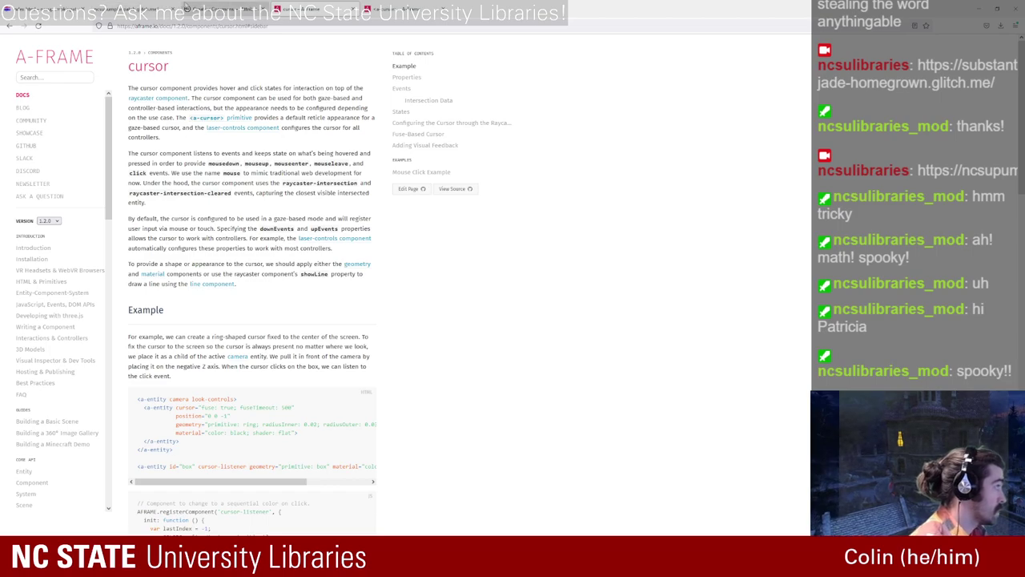
key(ctrl+Tab)
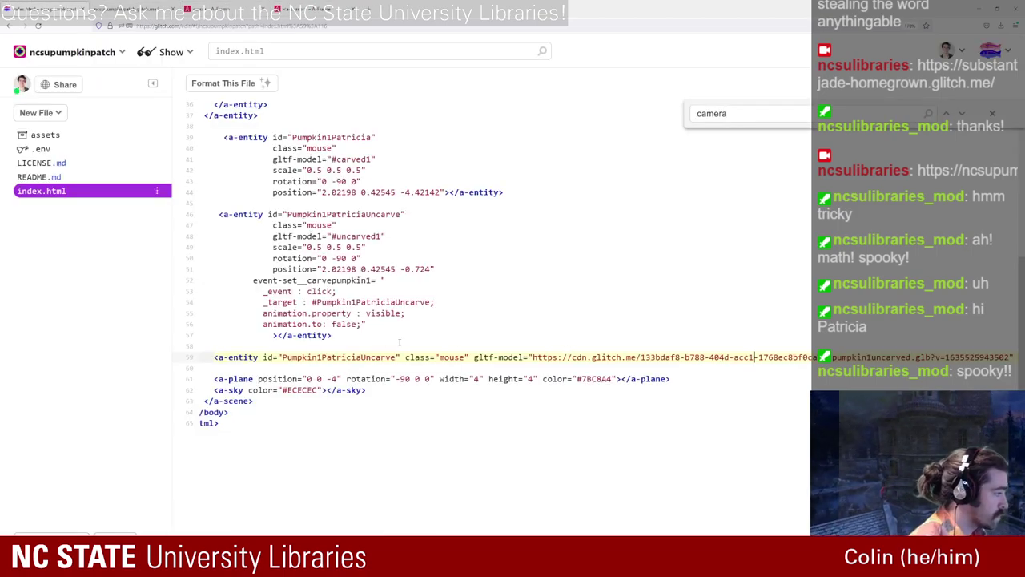
Step: Cut the scale, rotation and position attributes out of the pasted entity line and delete the rest of that line
scroll(493, 320, right, 5)
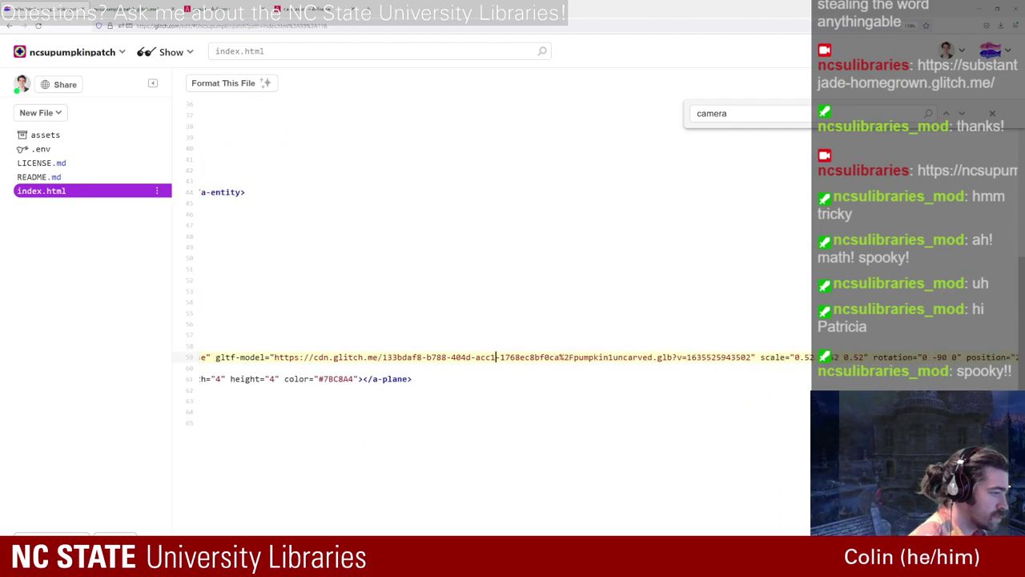
drag(605, 358, 193, 357)
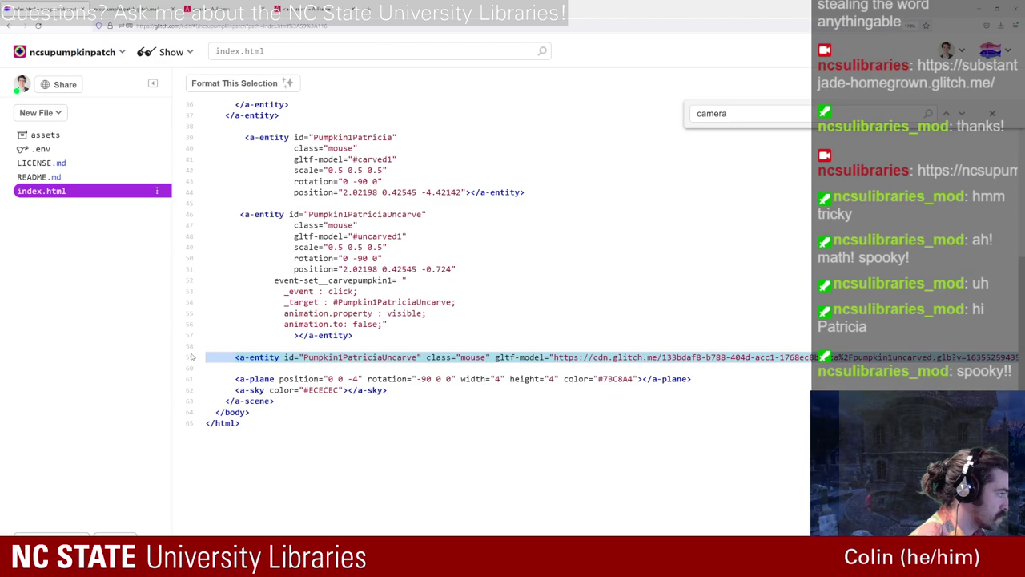
key(BackSpace)
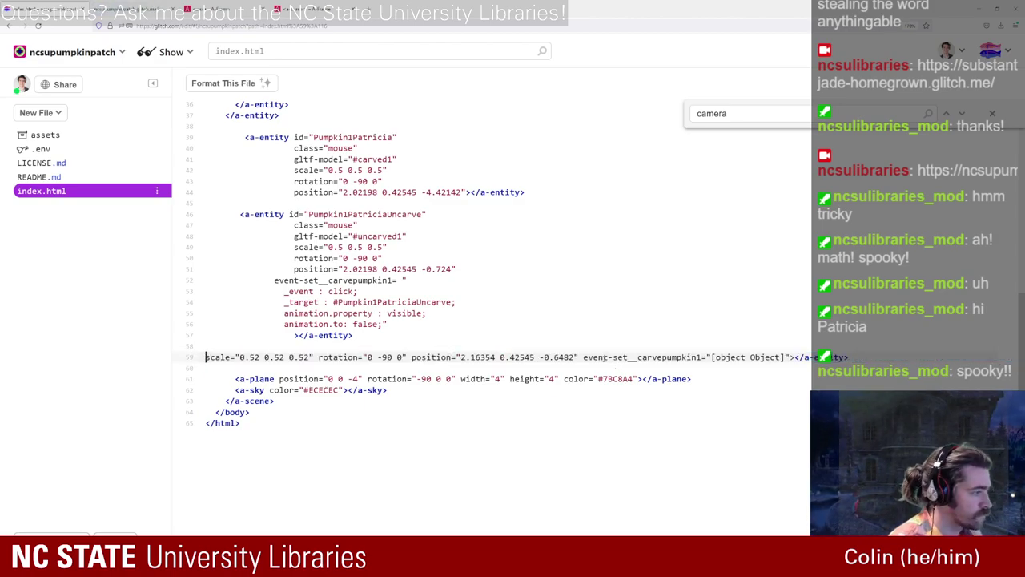
shift+click(579, 357)
key(BackSpace)
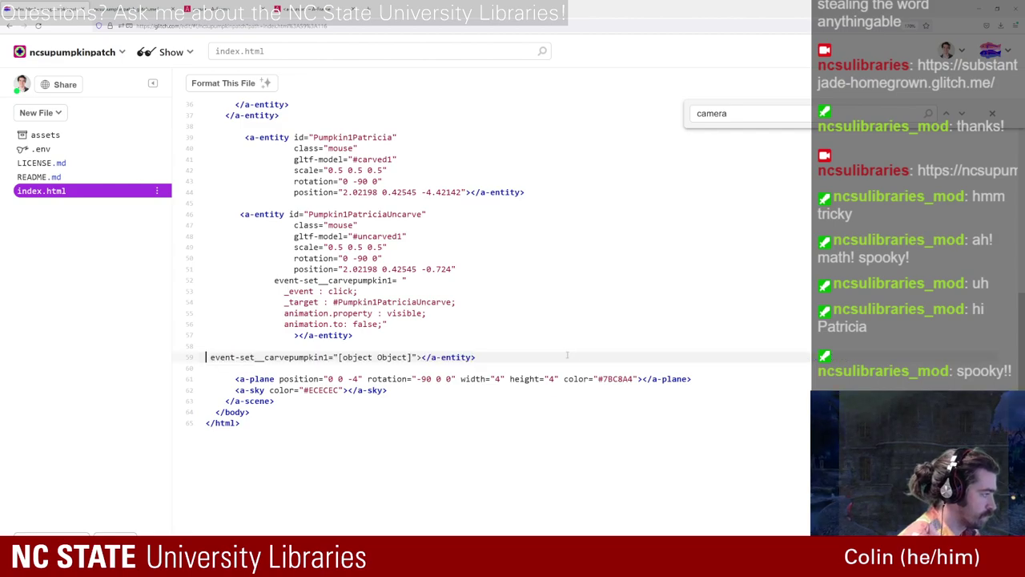
key(BackSpace)
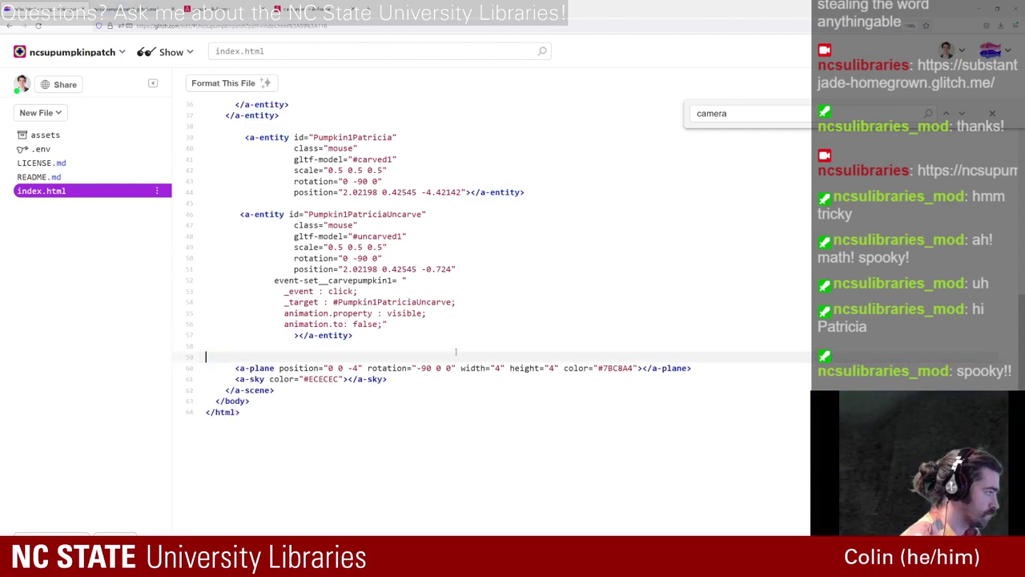
Step: Replace the uncarved pumpkin's transform attributes with scale "0.52 0.52 0.52", rotation "0 -90 0" and position "2.16354 0.42545 -0.6482", each on its own line
click(294, 247)
drag(294, 246, 456, 269)
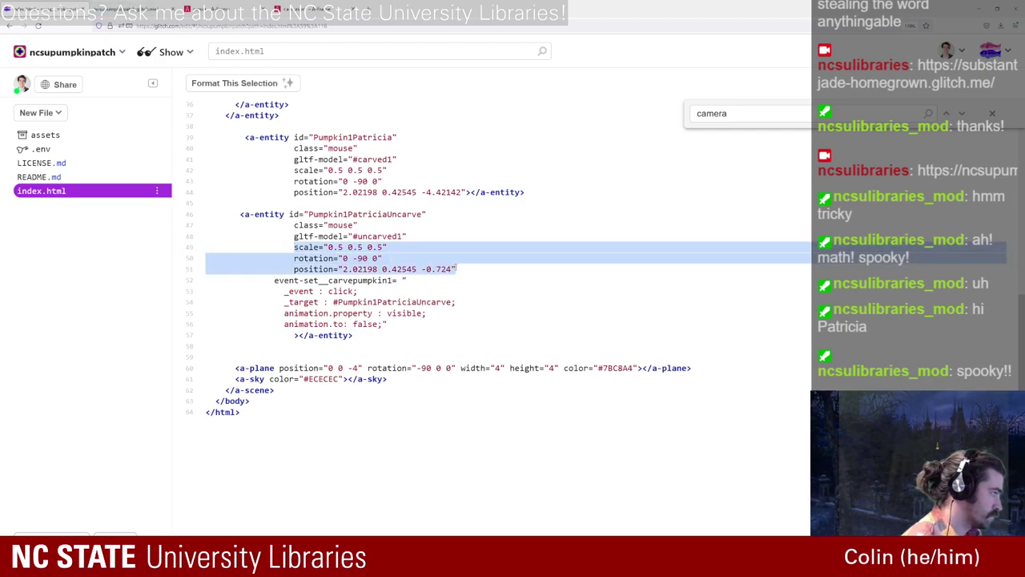
text(scale="0.52 0.52 0.52" rotation="0 -90 0" position="2.16354 0.42545 -0.6482")
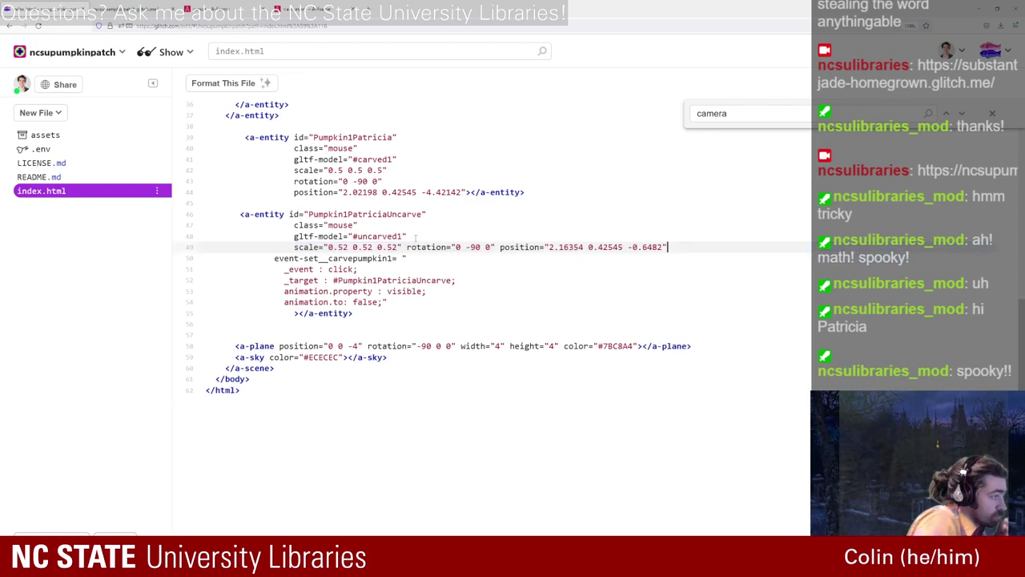
click(406, 247)
key(Return)
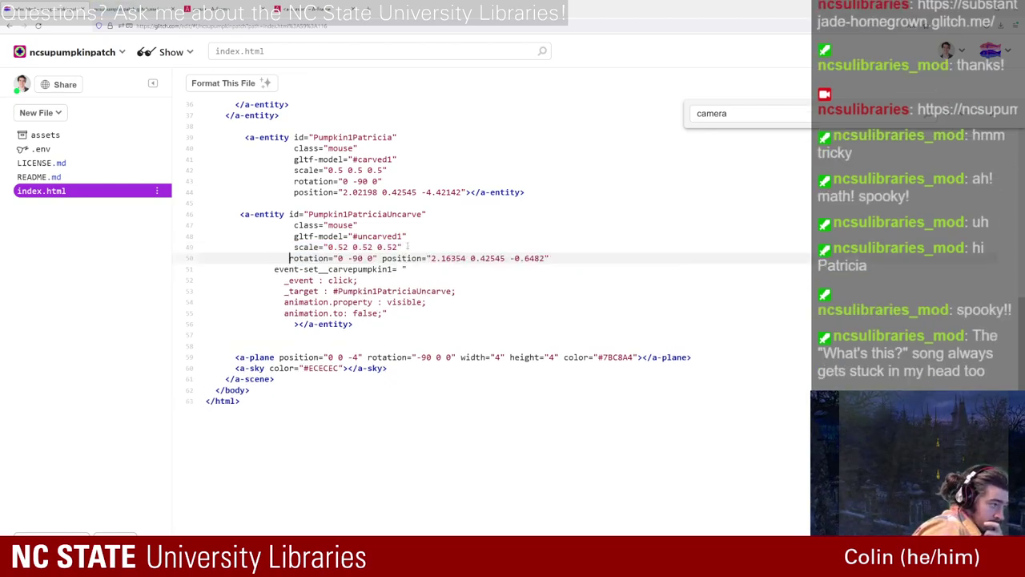
click(381, 258)
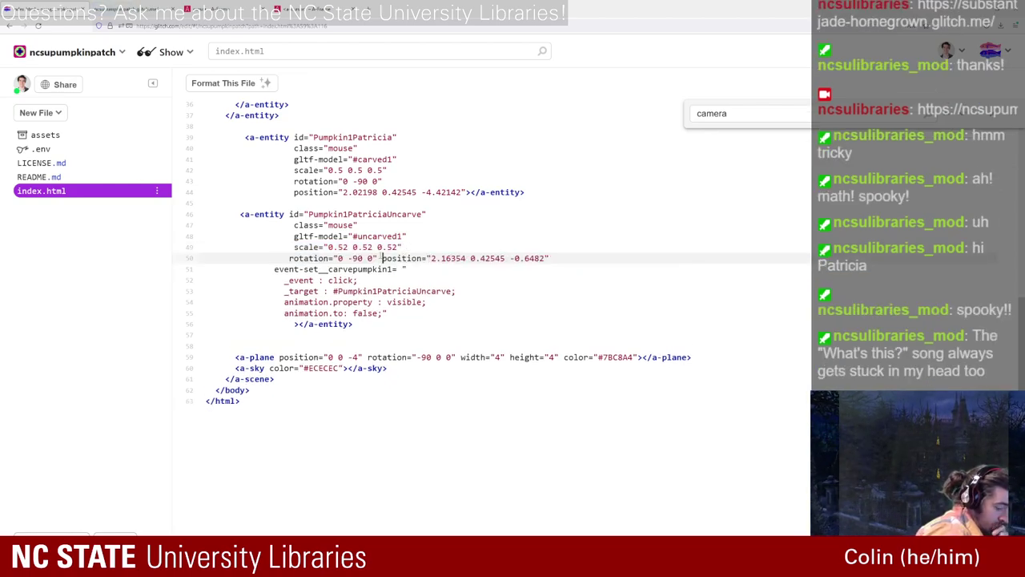
key(Return)
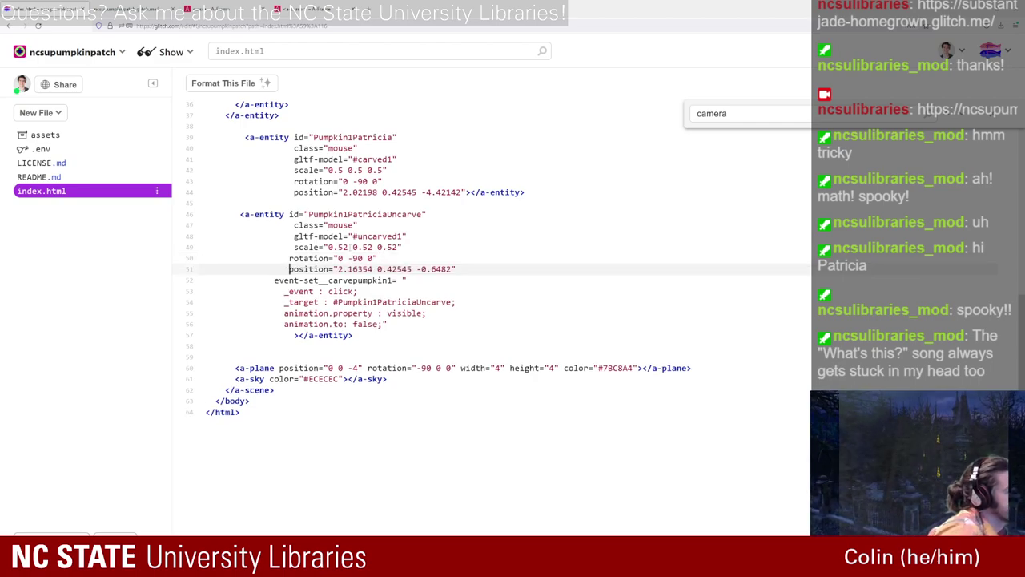
Step: Test the uncarved pumpkin's click event in the live scene and return to the index.html code
click(132, 8)
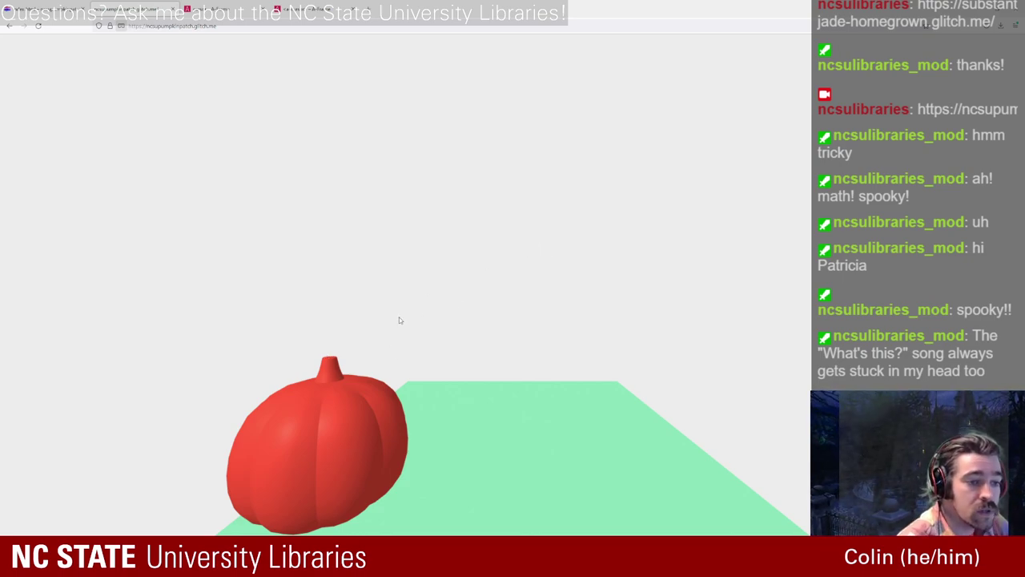
click(329, 404)
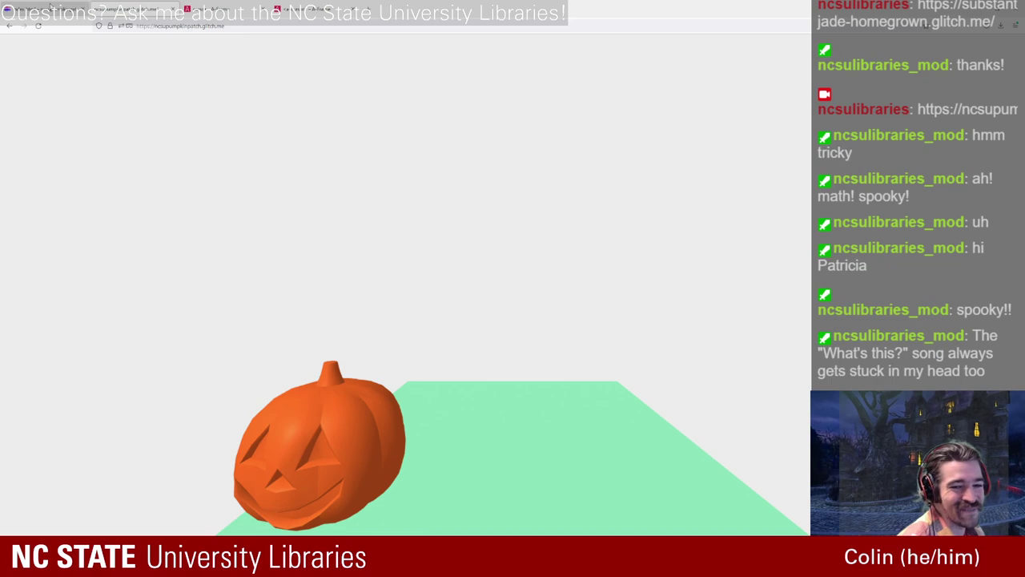
click(51, 6)
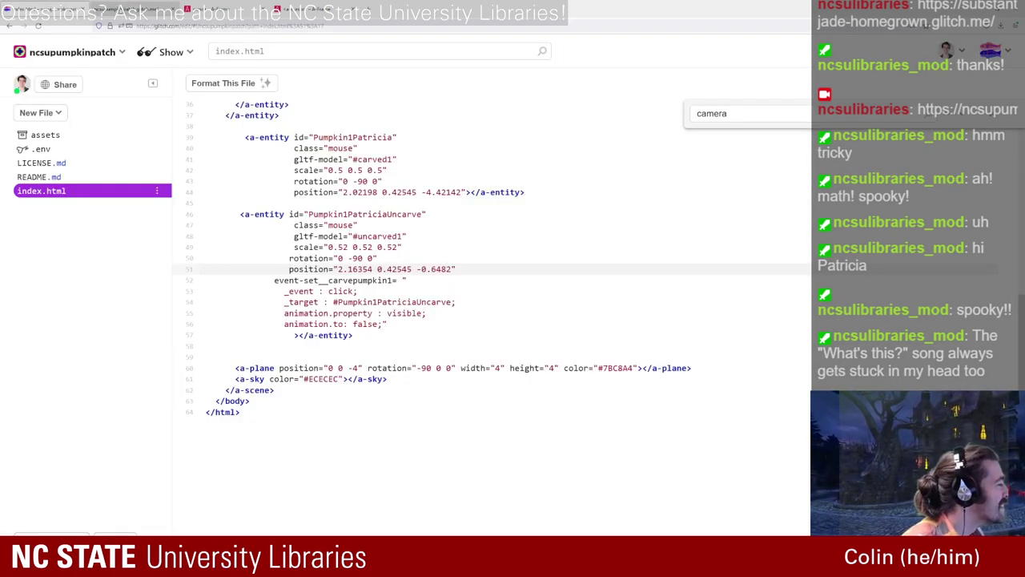
scroll(231, 296, up, 3)
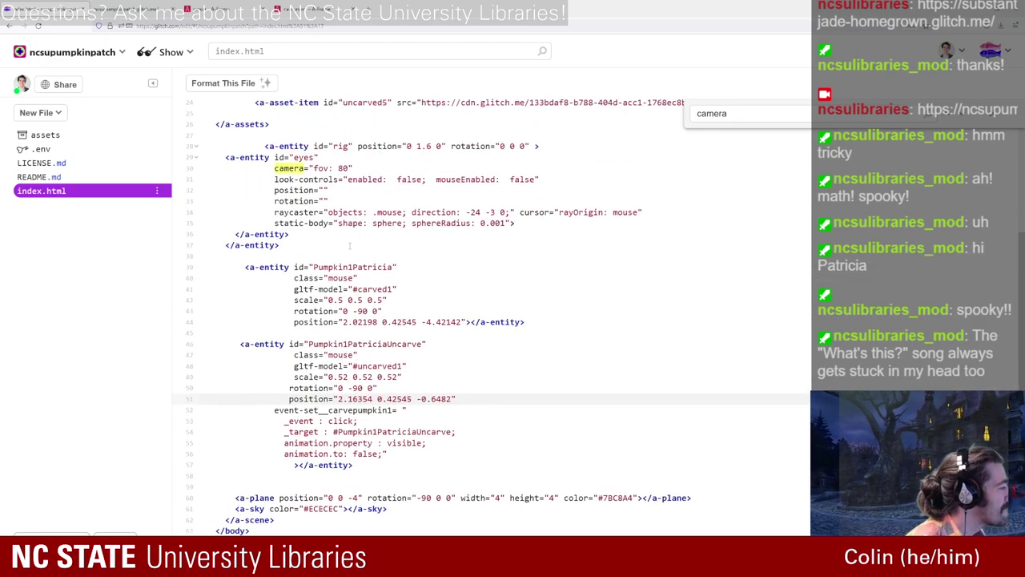
click(243, 267)
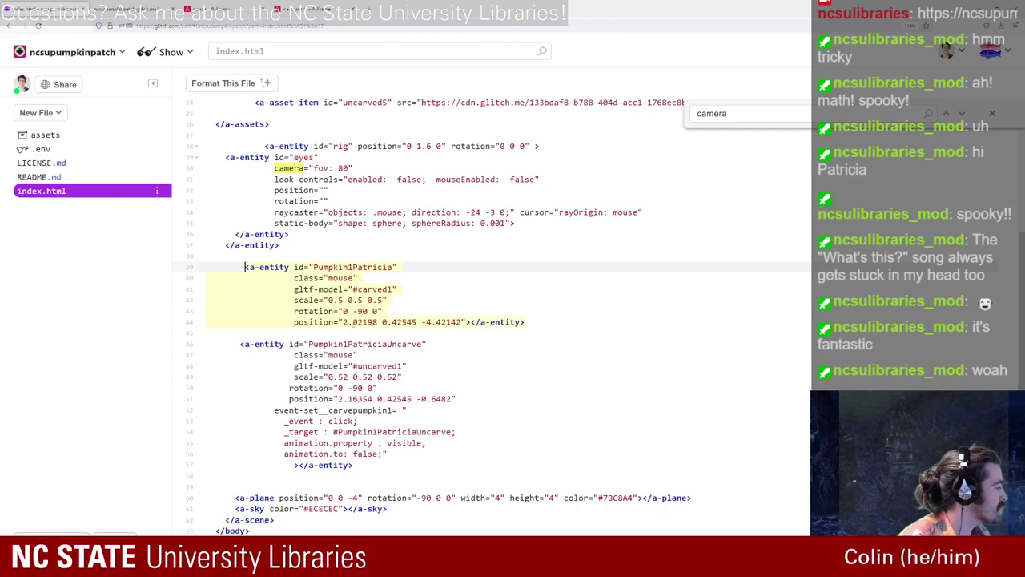
click(357, 321)
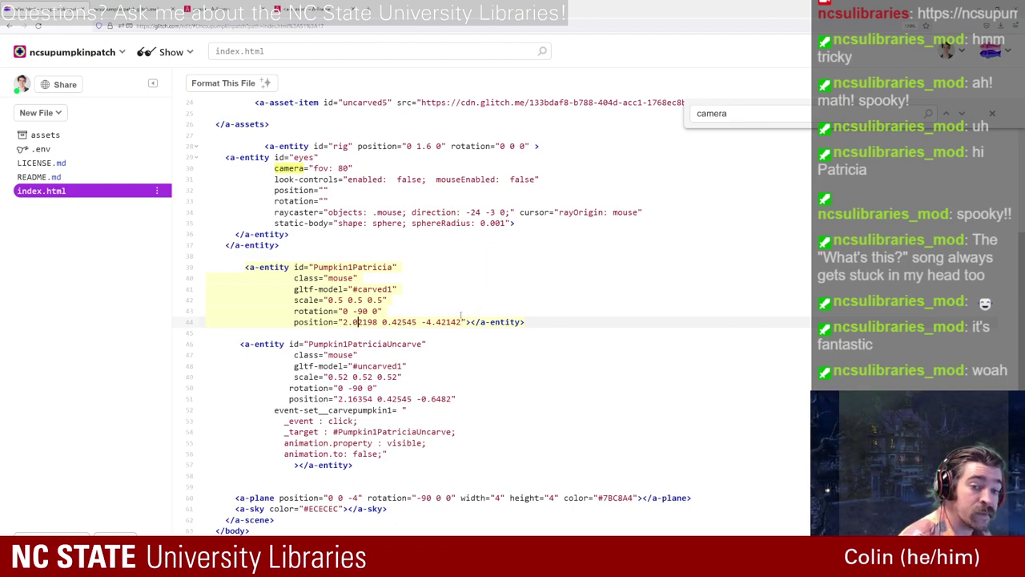
click(357, 321)
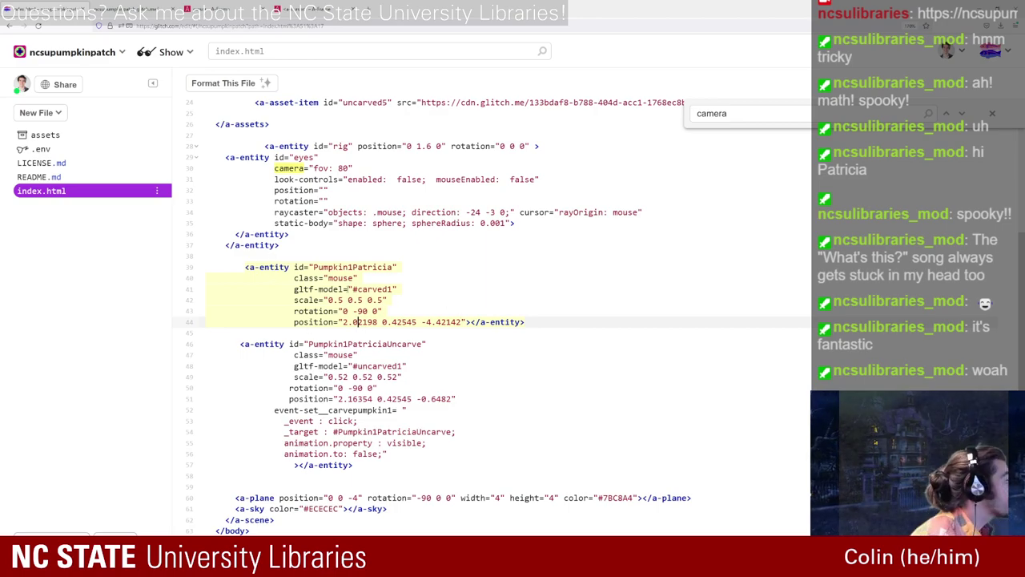
scroll(368, 344, down, 7)
scroll(387, 383, up, 8)
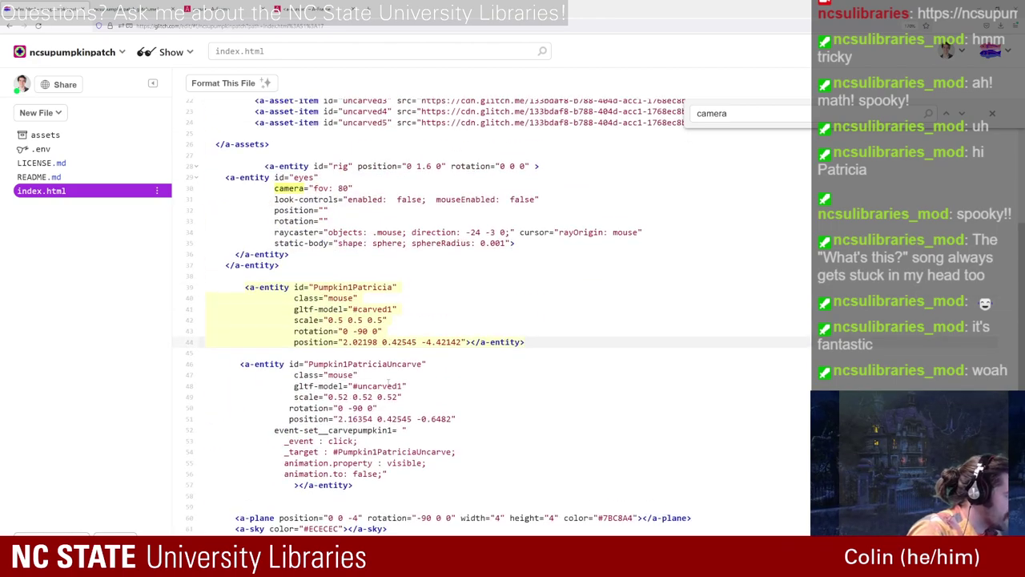
Step: Wrap the carved and uncarved pumpkin entities in a new parent a-entity, with its closing tag on a new line below the uncarved pumpkin's entity
click(278, 275)
key(Return)
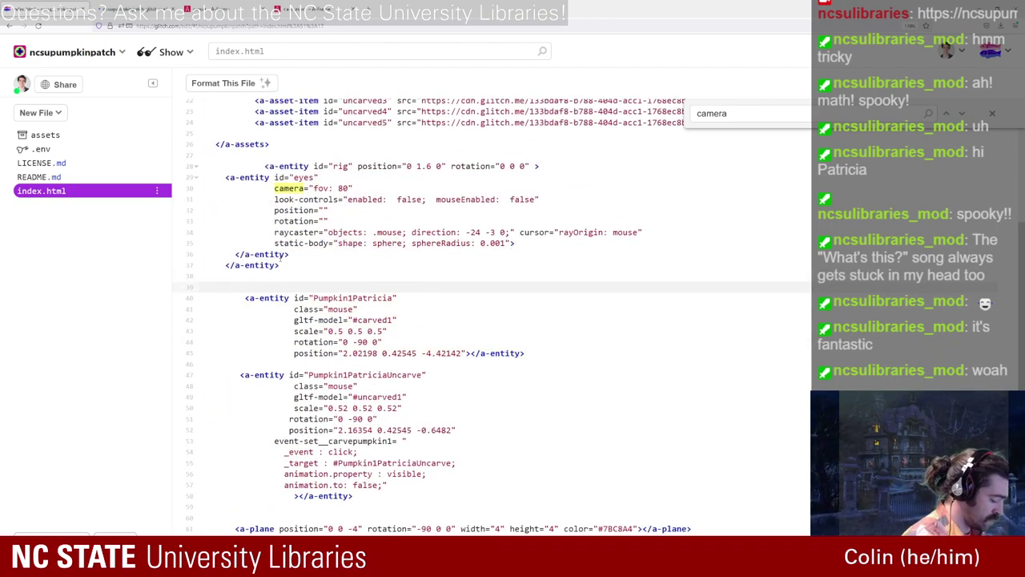
text(<)
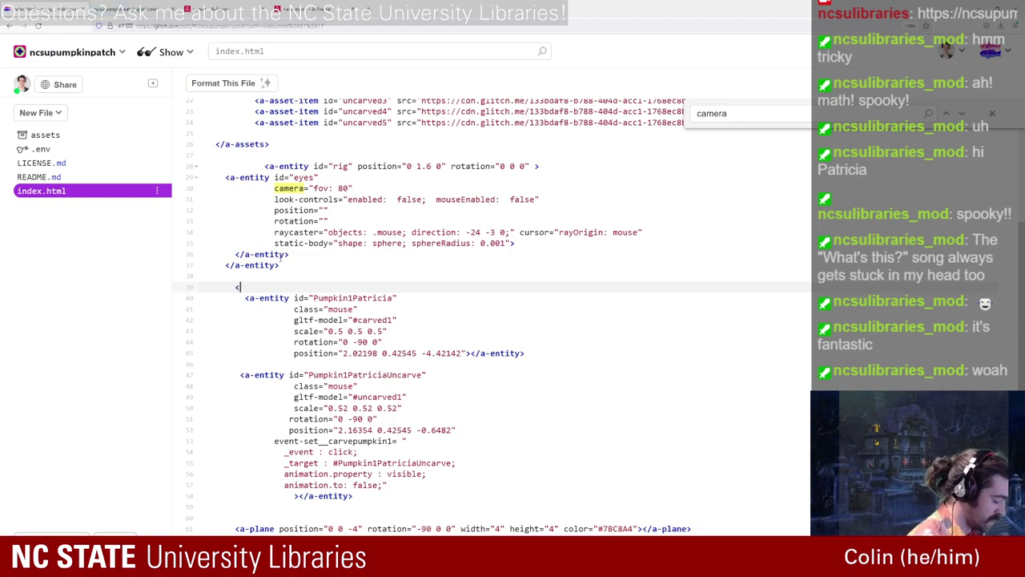
text(a-entity)
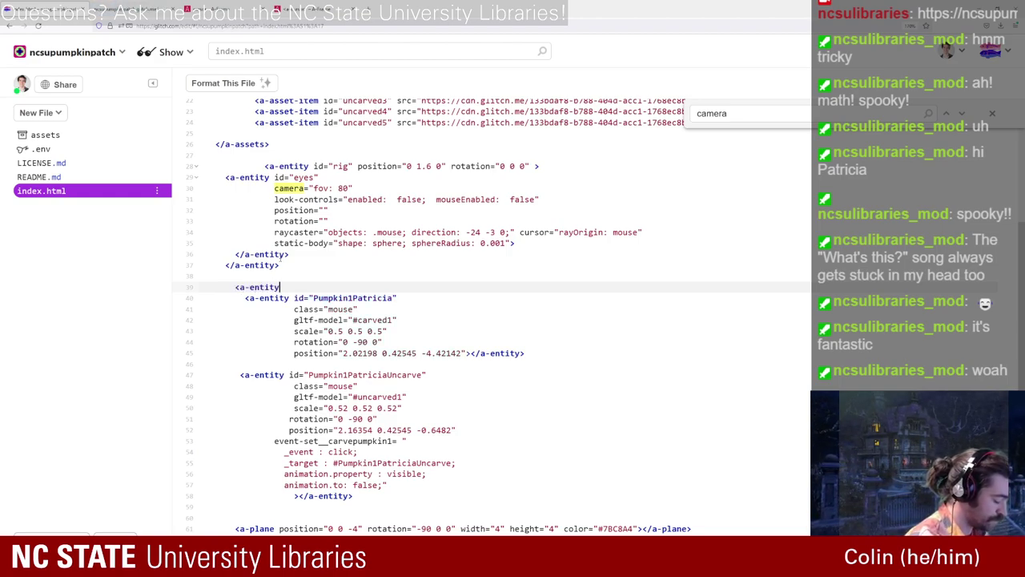
text(></a-entity>)
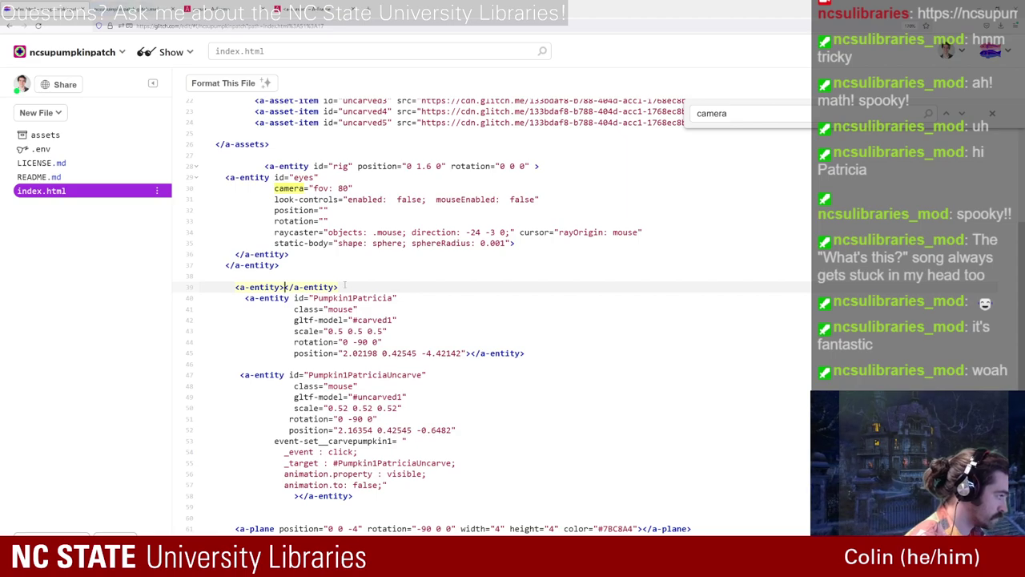
key(shift+End)
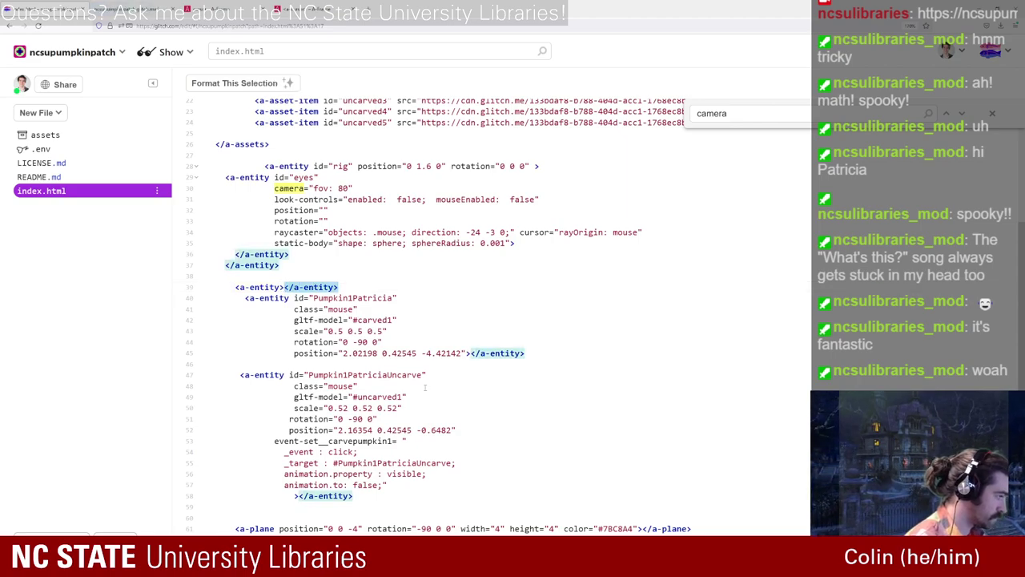
key(ctrl+x)
click(372, 500)
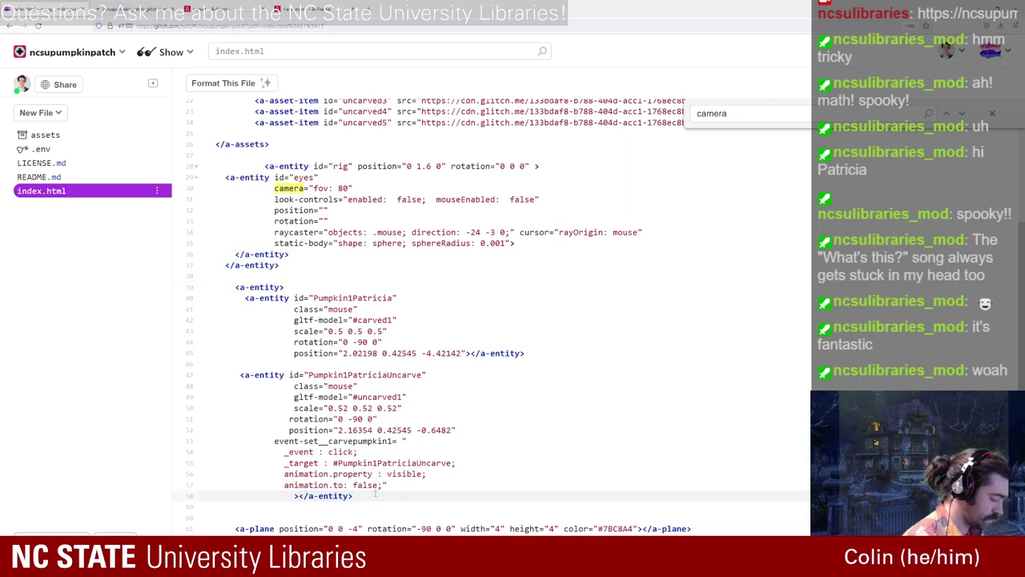
key(Return)
key(ctrl+v)
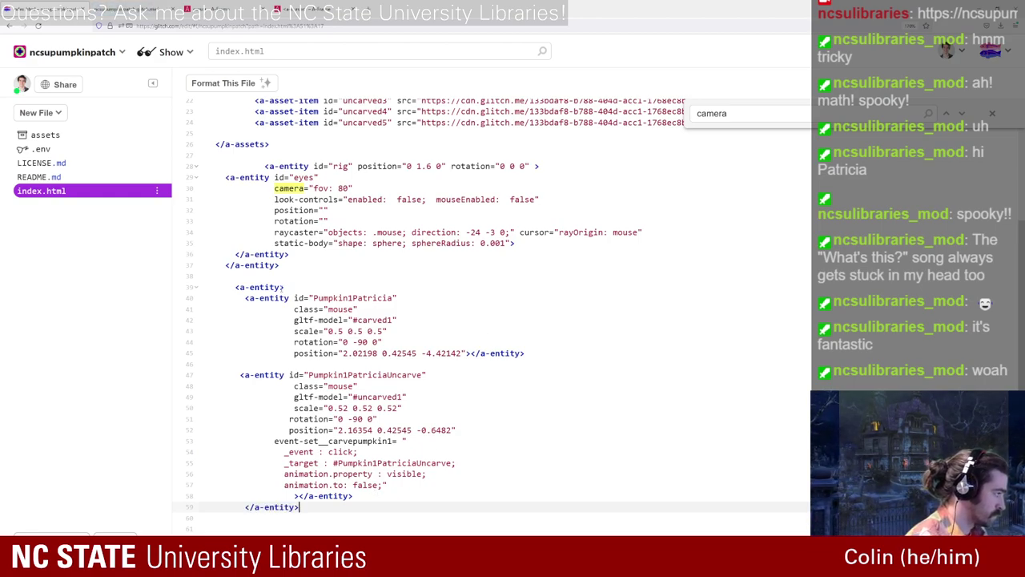
Step: Give the parent entity an id made of the person's first name followed by "Pumpkin1Group"
click(283, 286)
text(id)
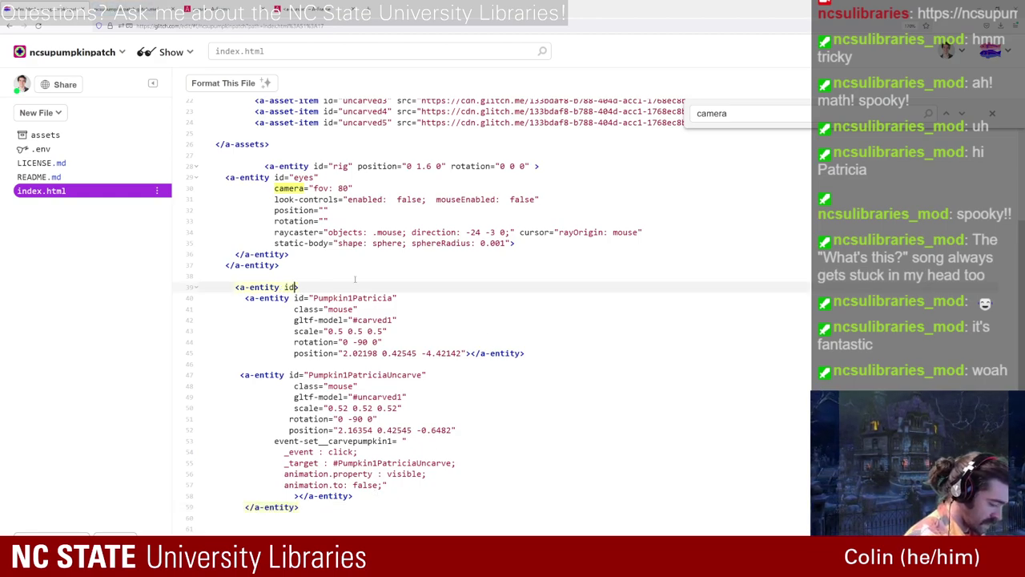
text(="Patrici)
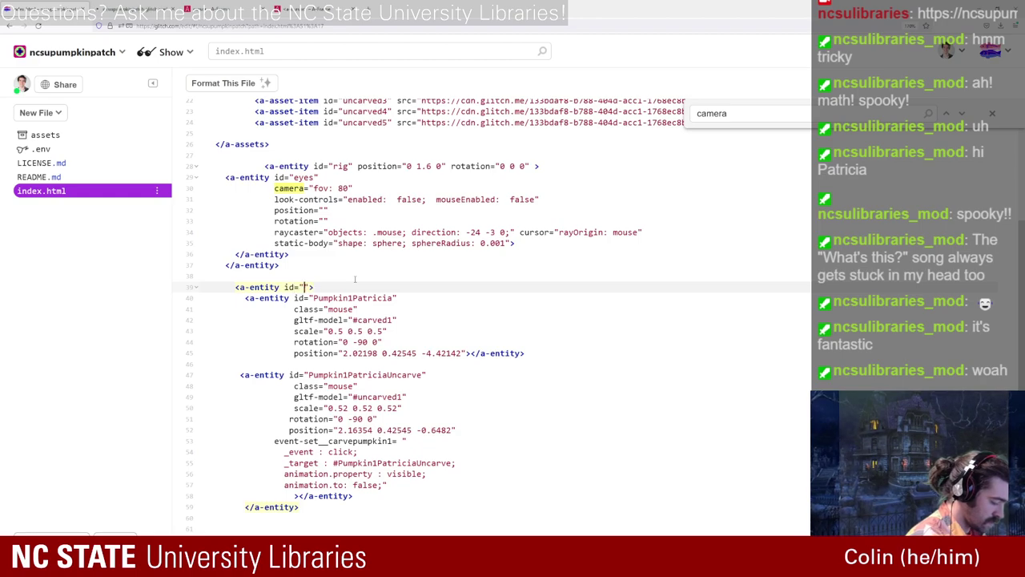
text(aPump)
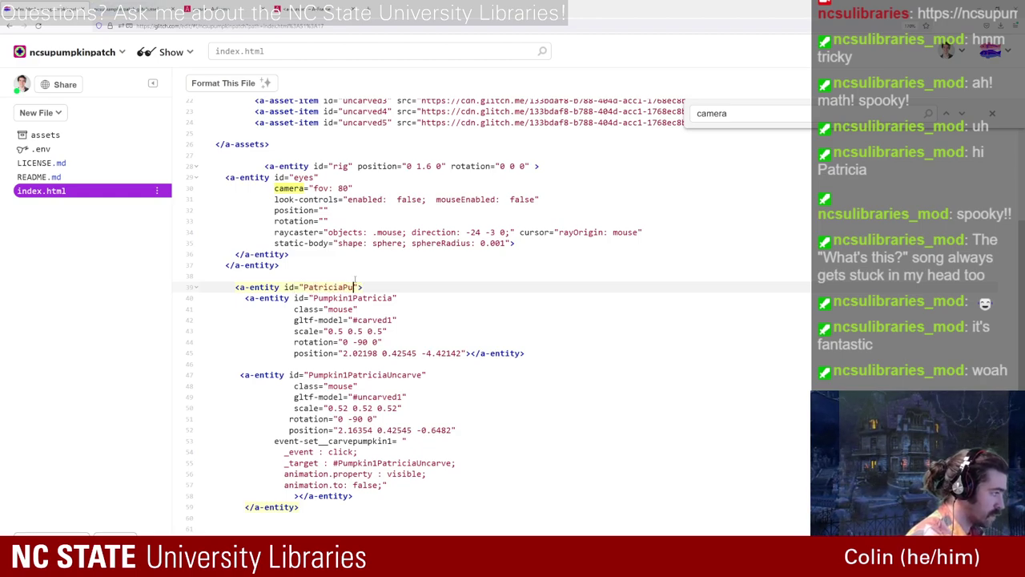
text(kin1)
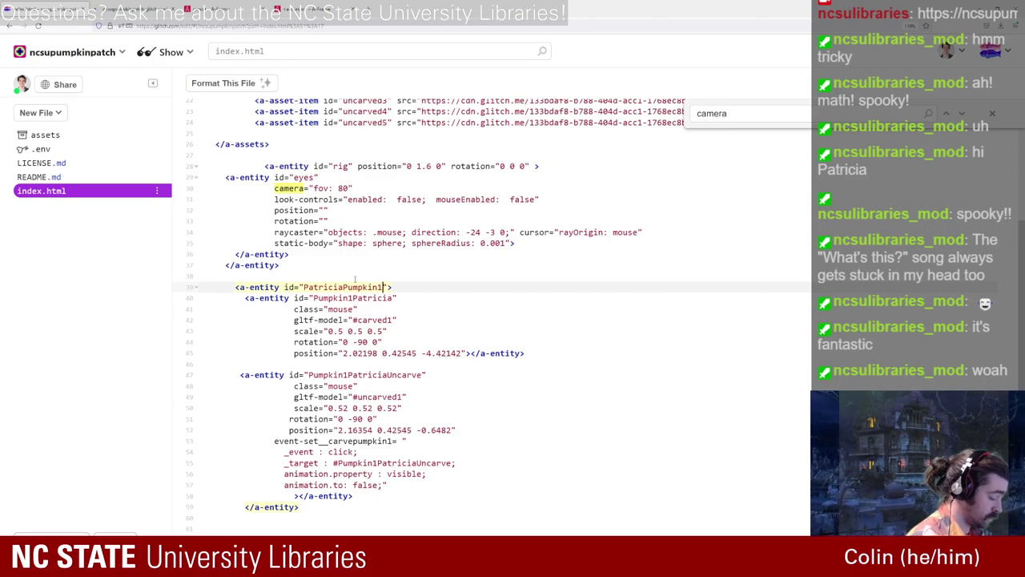
text(Group)
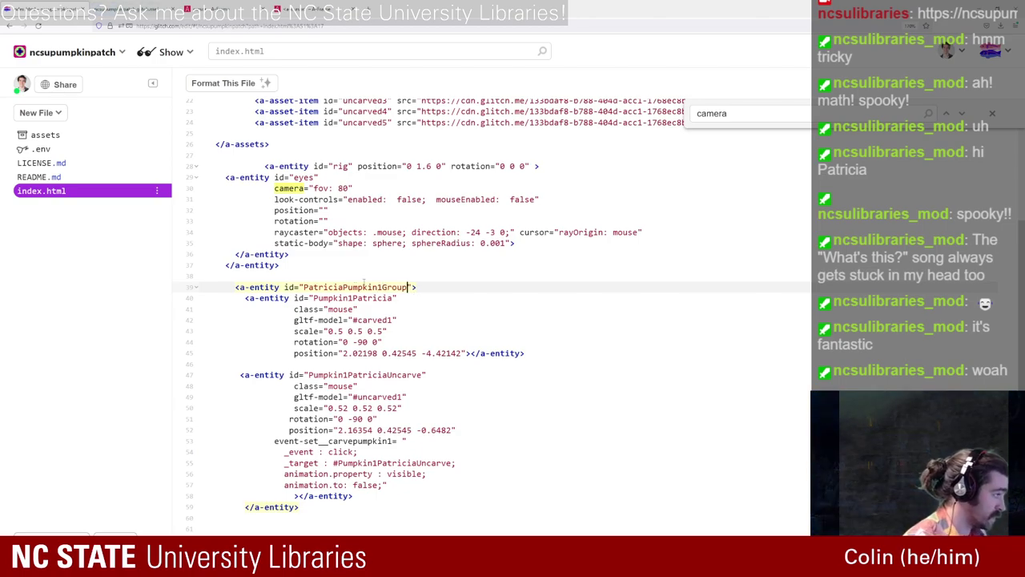
click(407, 321)
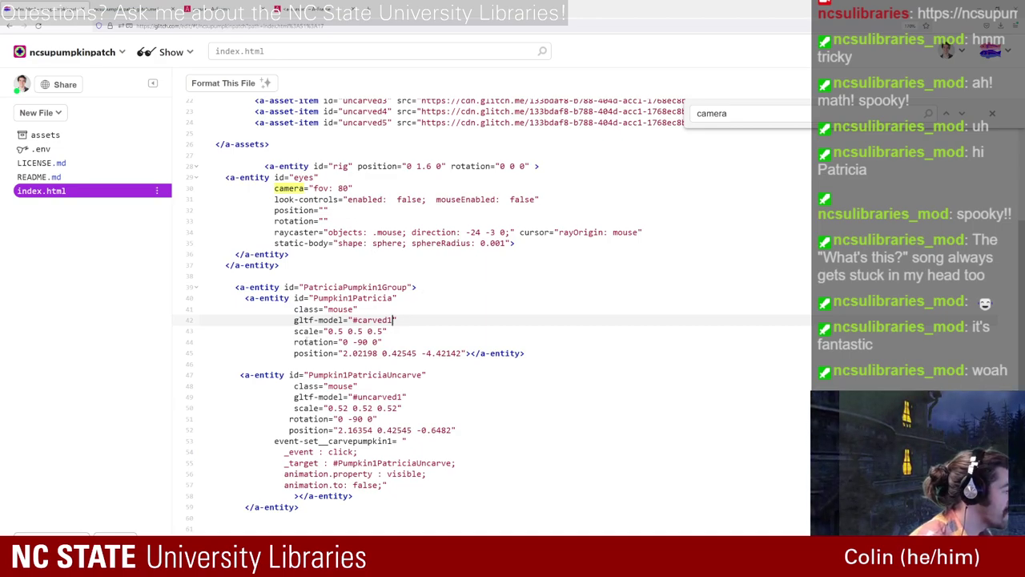
Step: Add an empty position attribute to the parent entity's opening tag and view the live scene
mouse_move(233, 289)
mouse_down()
mouse_move(336, 398)
mouse_move(320, 502)
mouse_move(309, 517)
mouse_move(231, 287)
mouse_up()
click(306, 506)
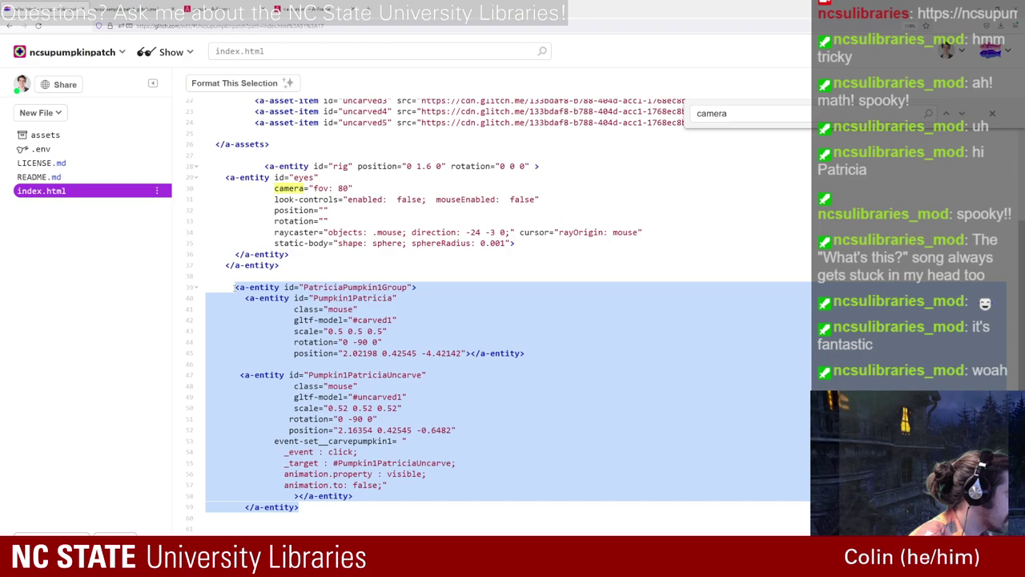
click(414, 287)
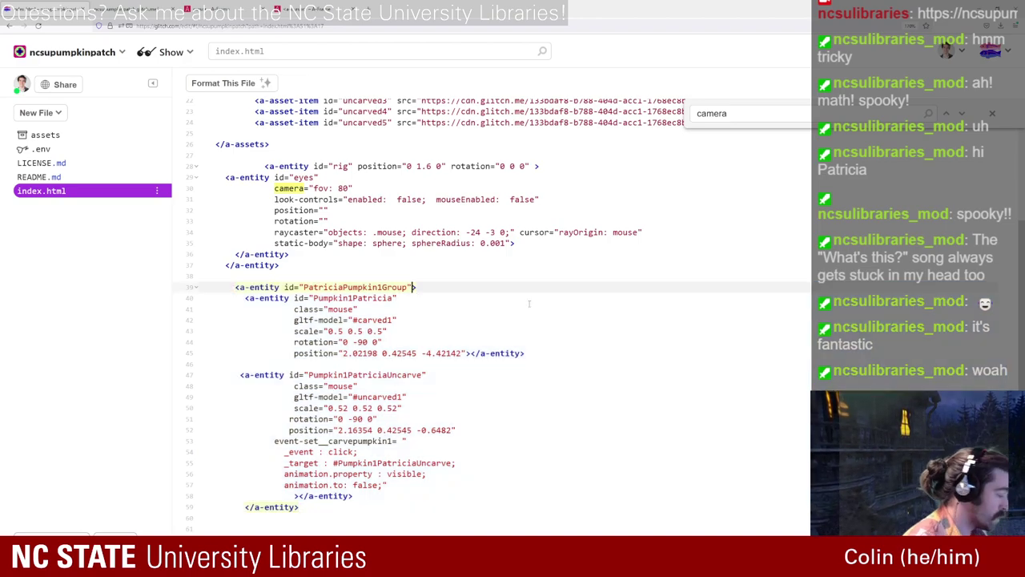
text(position="")
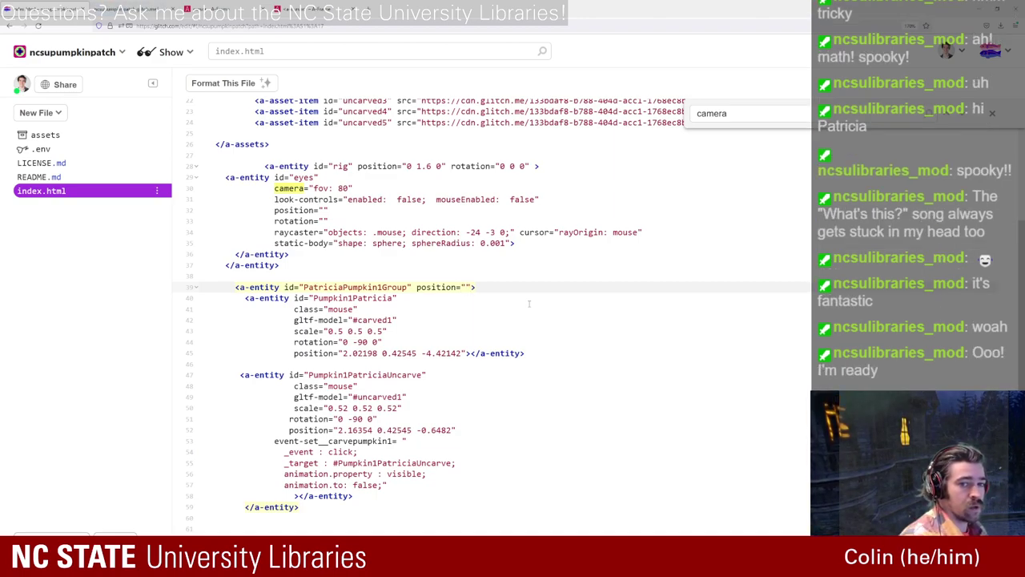
click(132, 8)
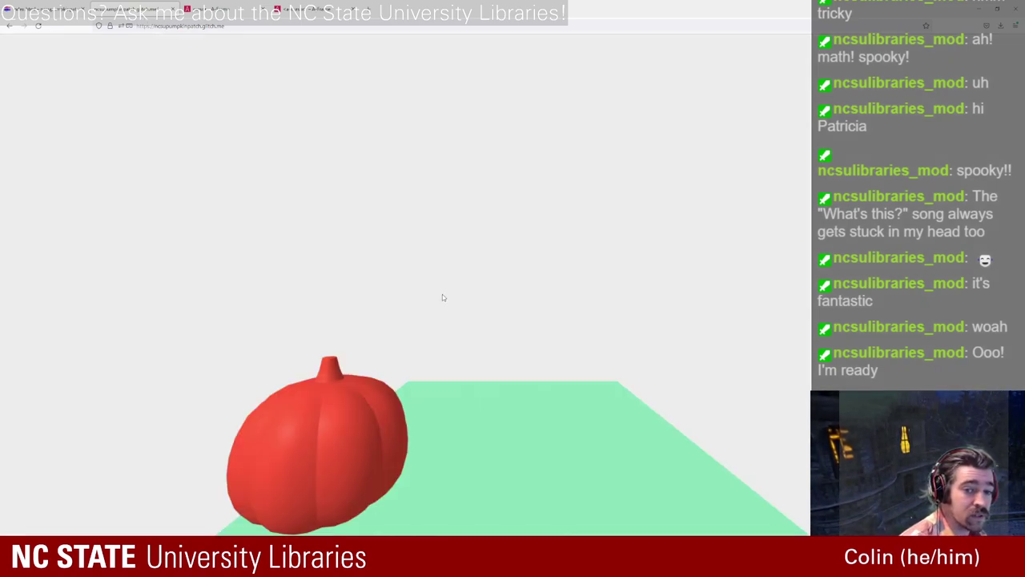
Step: Return to the index.html code and set the parent group's position to 0 0 0
click(44, 8)
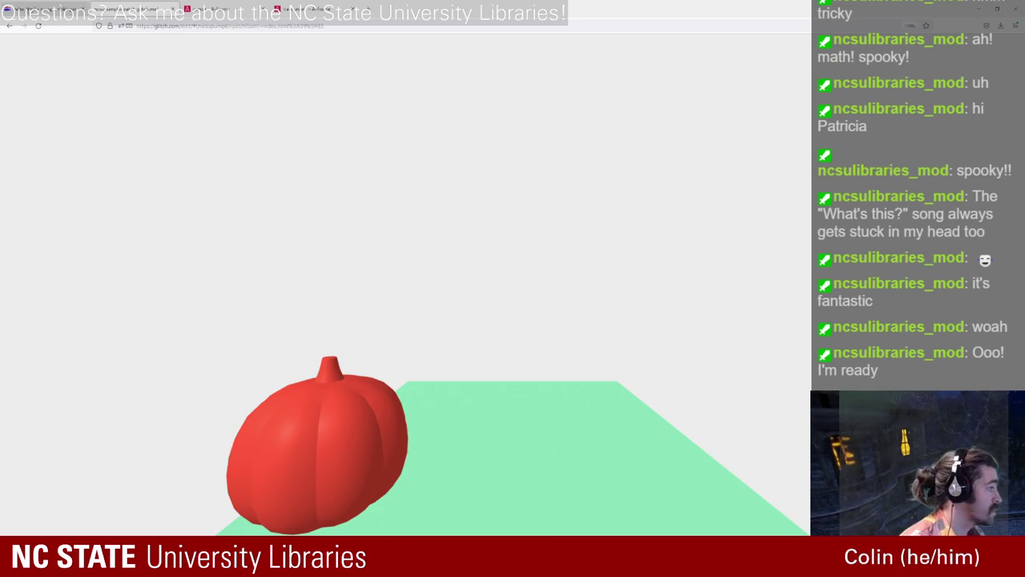
text(0 0 0)
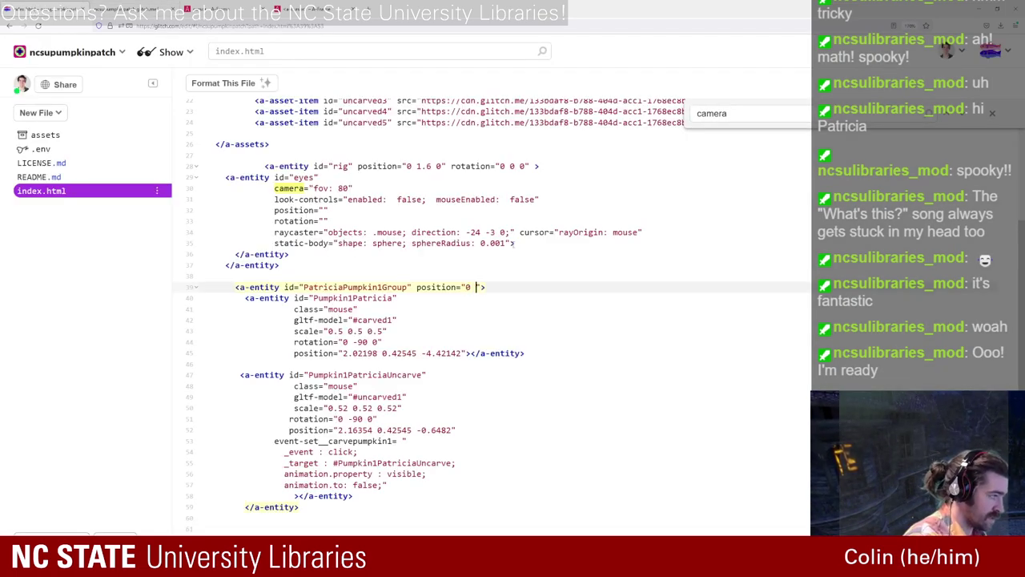
key(Down)
key(Down)
key(Down)
key(Down)
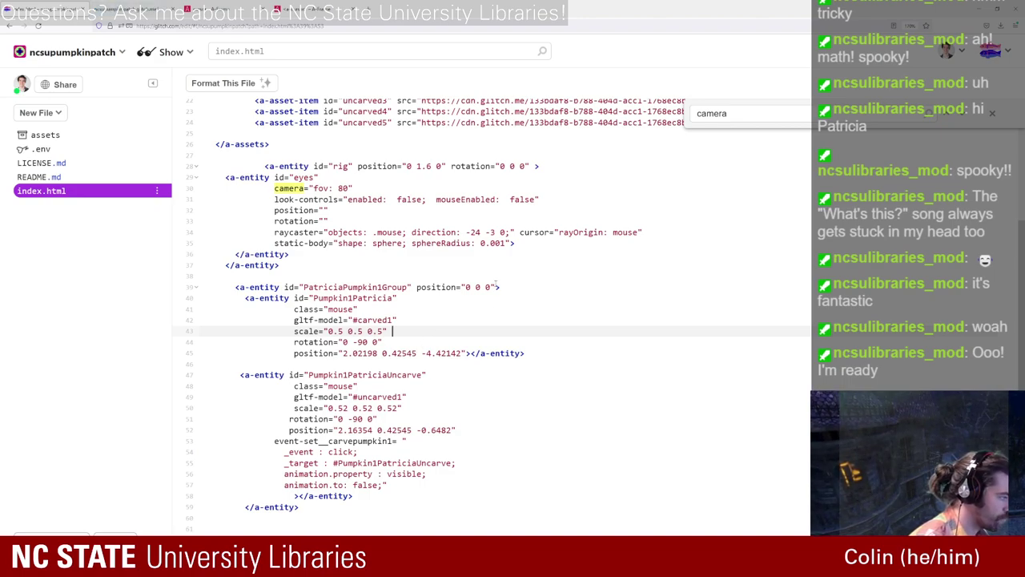
Step: Copy the whole pumpkin group entity and paste a duplicate below its closing tag, separated by an empty line
drag(304, 509, 177, 289)
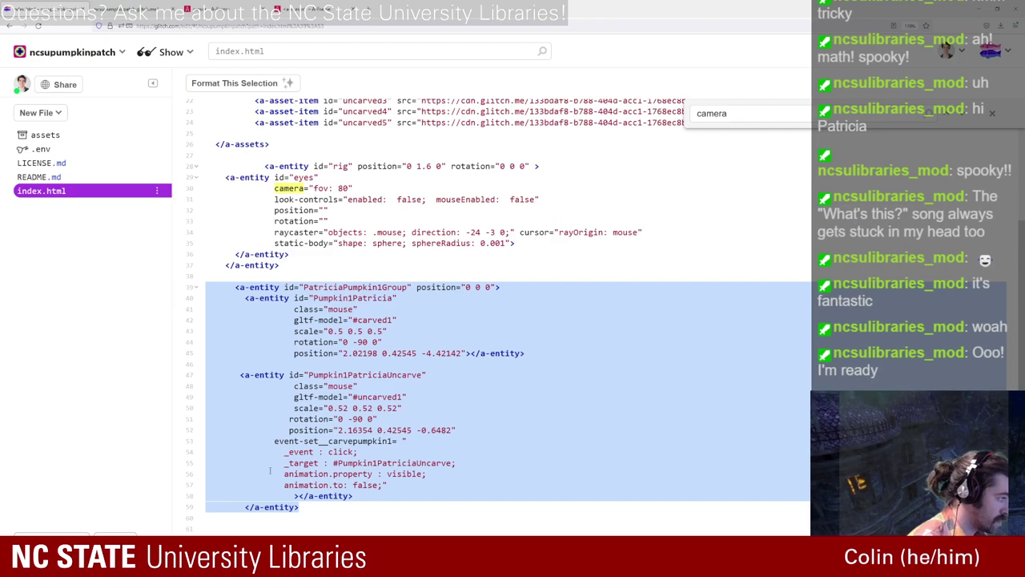
click(320, 507)
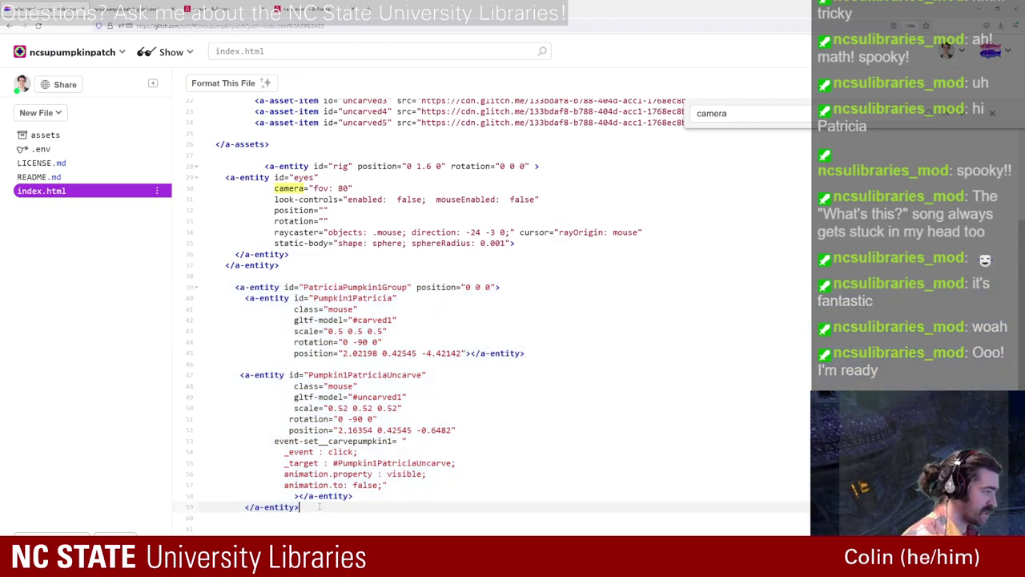
key(Return)
key(Return)
text(<a-entity id="PatriciaPumpkin1Group" position="0 0 0"> <a-entity id="Pumpkin1Patricia" class="mouse" gltf-model="#carved1" scale="0.5 0.5 0.5" rotation="0 -90 0" position="2.02198 0.42545 -4.42142"></a-entity>  <a-entity id="Pumpkin1PatriciaUncarve" class="mouse" gltf-model="#uncarved1" scale="0.52 0.52 0.52" rotation="0 -90 0" position="2.16354 0.42545 -0.6482" event-set__carvepumpkin1= " _event : click; _target : #Pumpkin1PatriciaUncarve; animation.property : visible; animation.to: false;" ></a-entity> </a-entity>)
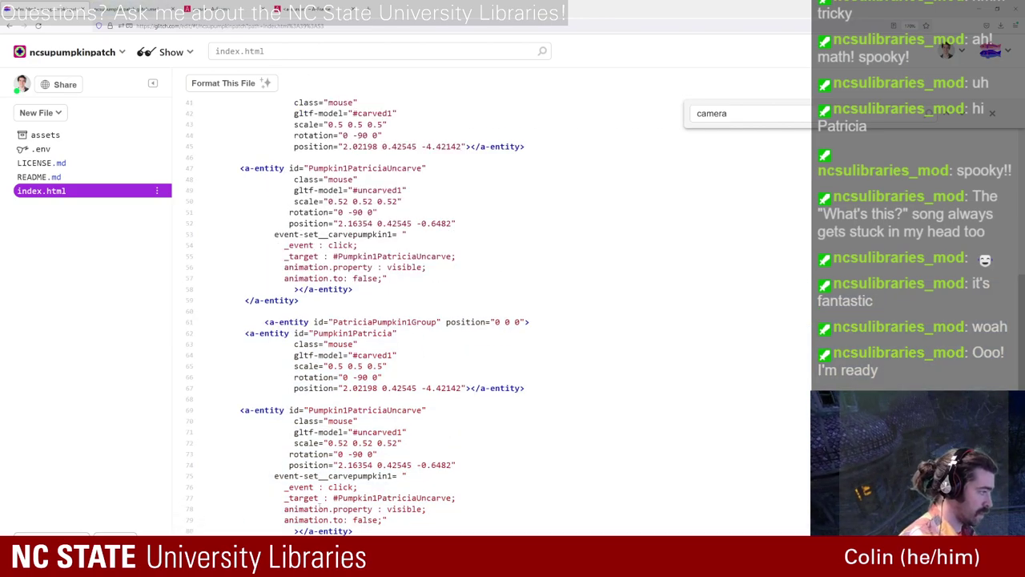
click(412, 322)
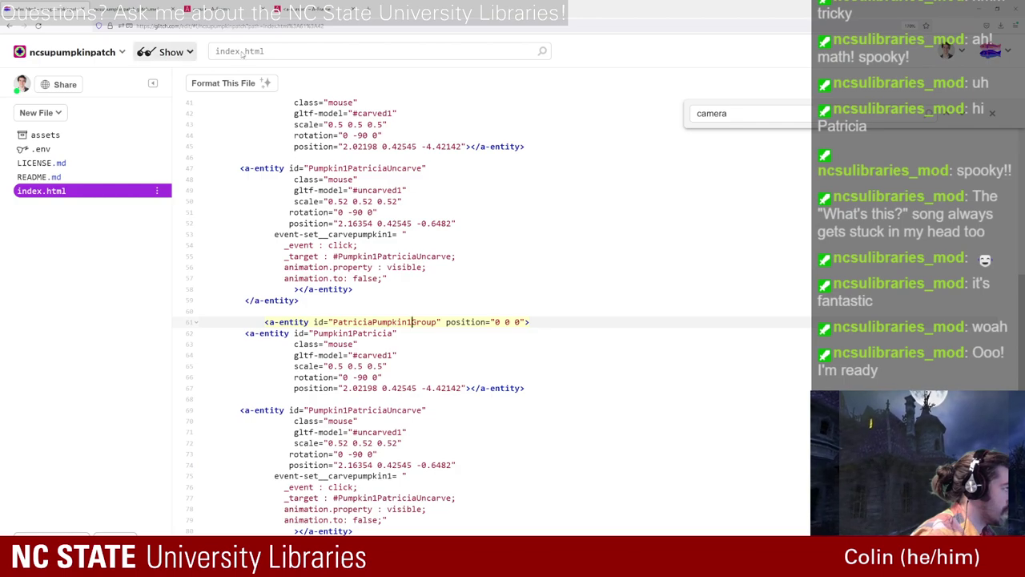
Step: Open the three.js editor in a new browser tab
click(365, 7)
text(three)
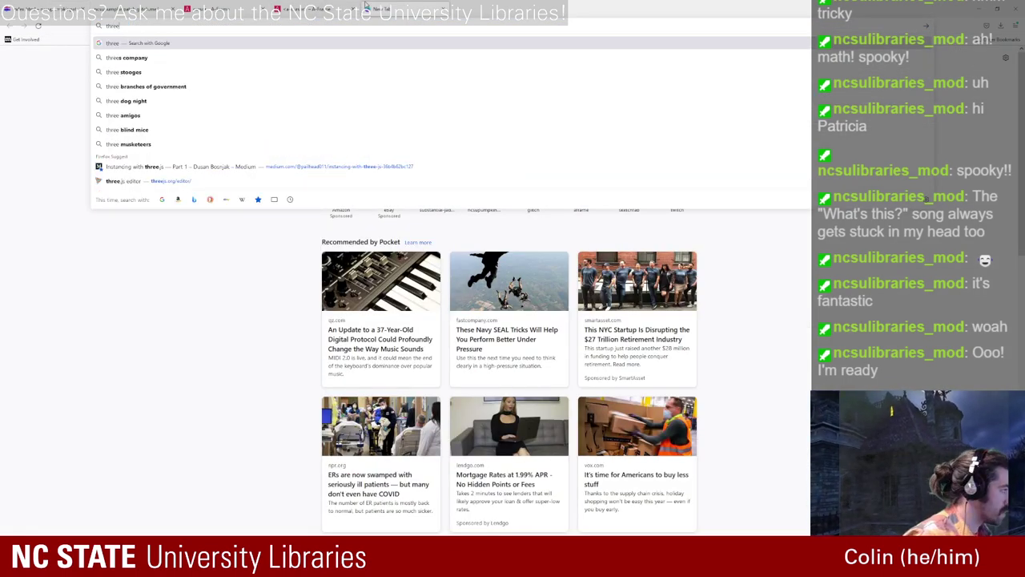
key(Down)
key(Down)
key(Down)
key(Down)
key(Down)
key(Down)
key(Down)
key(Down)
key(Down)
key(Return)
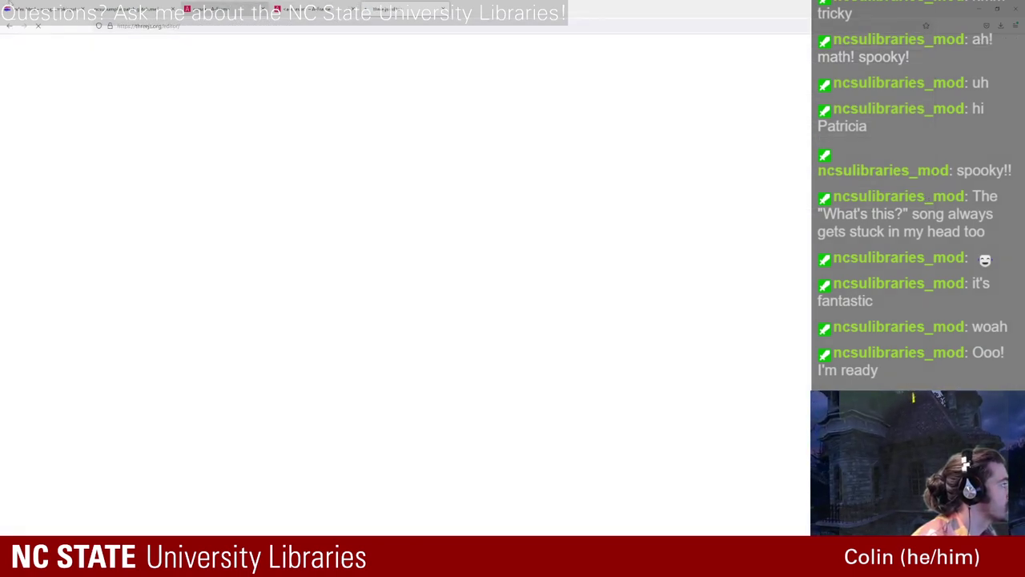
Step: Back in index.html, copy the duplicated pumpkin group and paste further copies below it, making five groups in total
click(45, 8)
scroll(392, 359, down, 3)
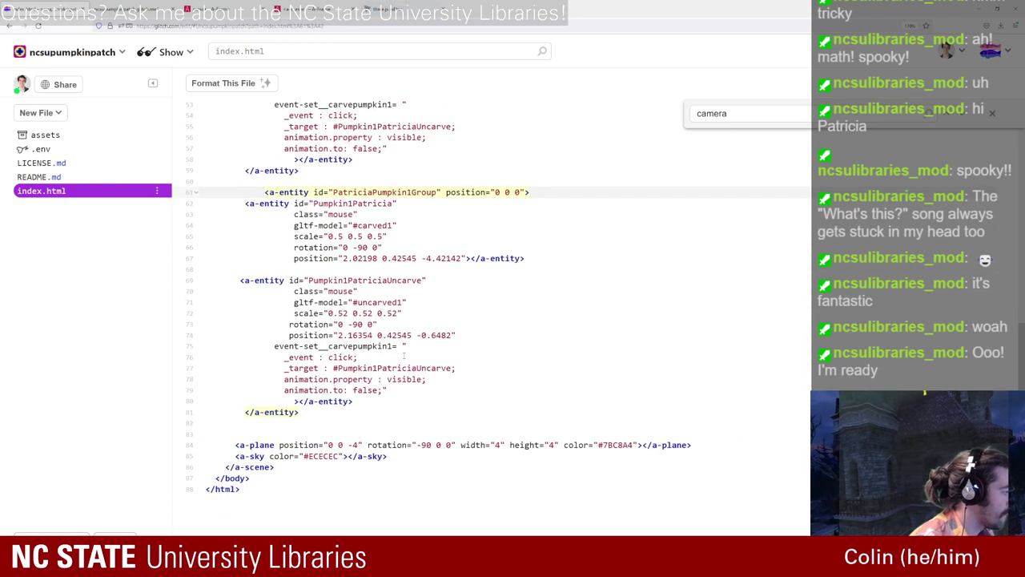
drag(318, 412, 210, 191)
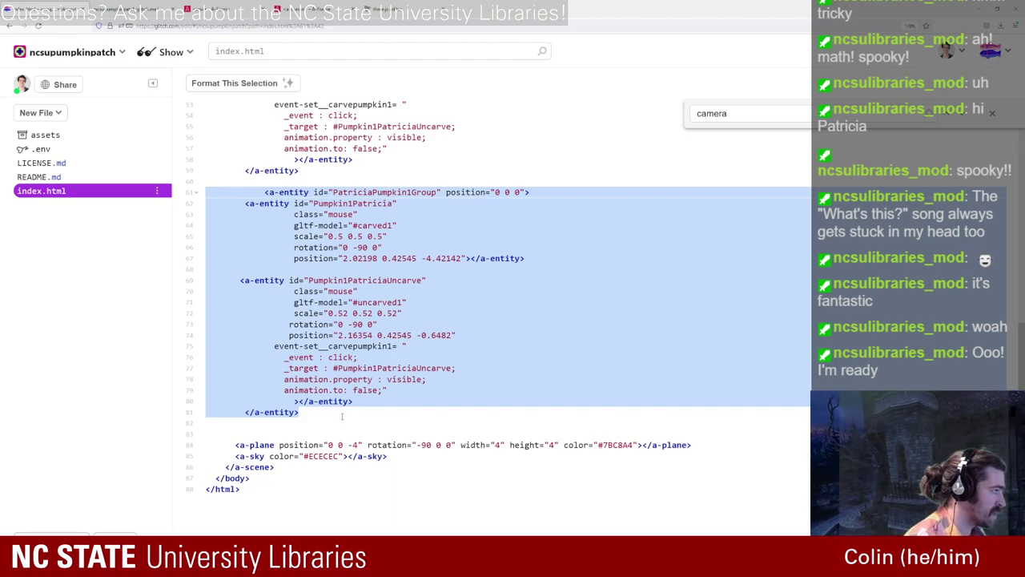
click(374, 412)
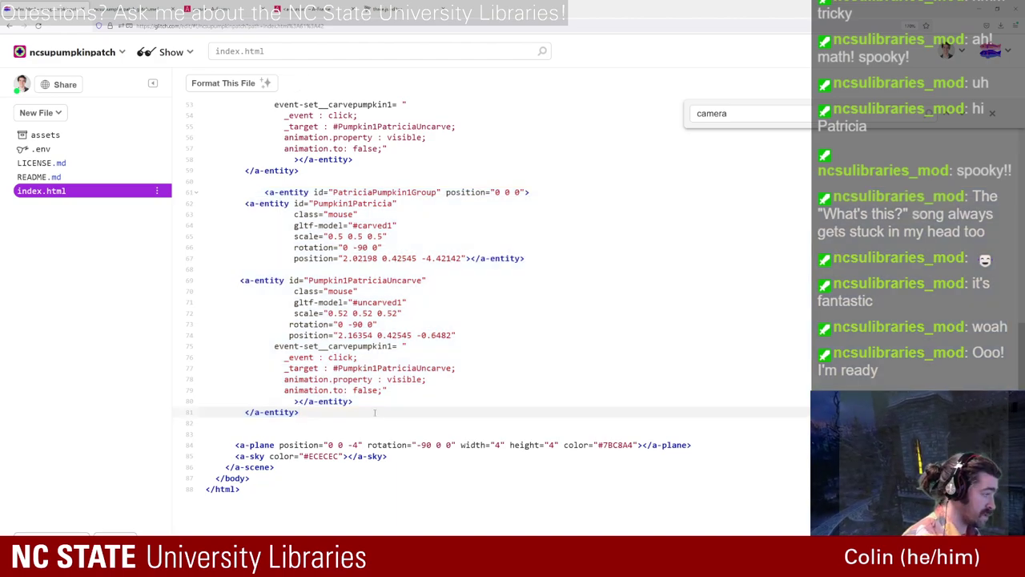
key(Return)
key(Return)
text(<a-entity id="PatriciaPumpkin1Group" position="0 0 0">         <a-entity id="Pumpkin1Patricia"                   class="mouse"                   gltf-model="#carved1"                   scale="0.5 0.5 0.5"                   rotation="0 -90 0"                   position="2.02198 0.42545 -4.42142"></a-entity>         <a-entity id="Pumpkin1PatriciaUncarve"                   class="mouse"                   gltf-model="#uncarved1"                   scale="0.52 0.52 0.52"                  rotation="0 -90 0"                  position="2.16354 0.42545 -0.6482"               event-set__carvepumpkin1= "                 _event : click;                 _target : #Pumpkin1PatriciaUncarve;                 animation.property : visible;                 animation.to: false;"                   ></a-entity>         </a-entity>)
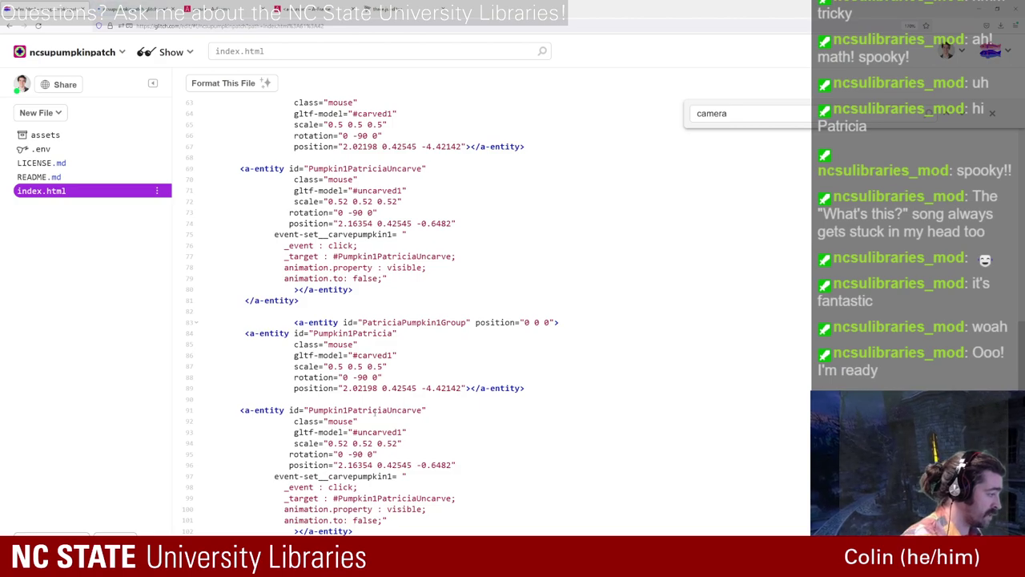
scroll(375, 411, down, 1)
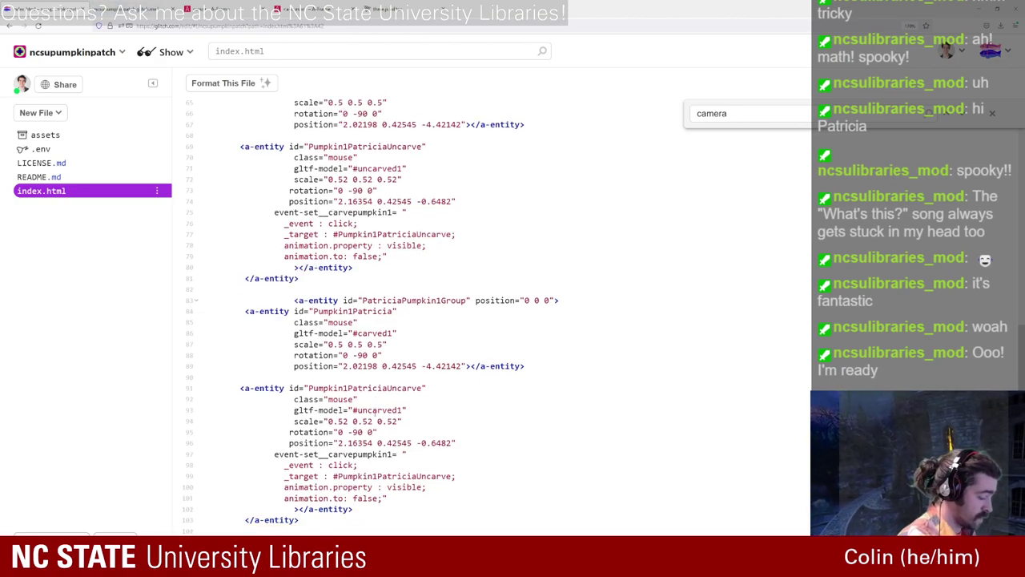
scroll(374, 412, up, 20)
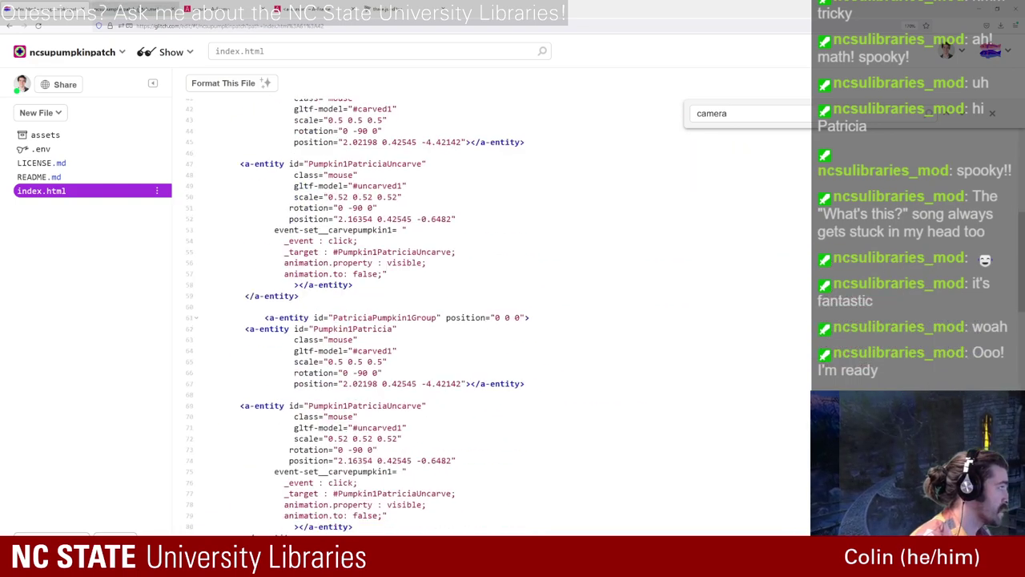
Step: View the live scene and open it in the A-Frame Inspector
click(136, 10)
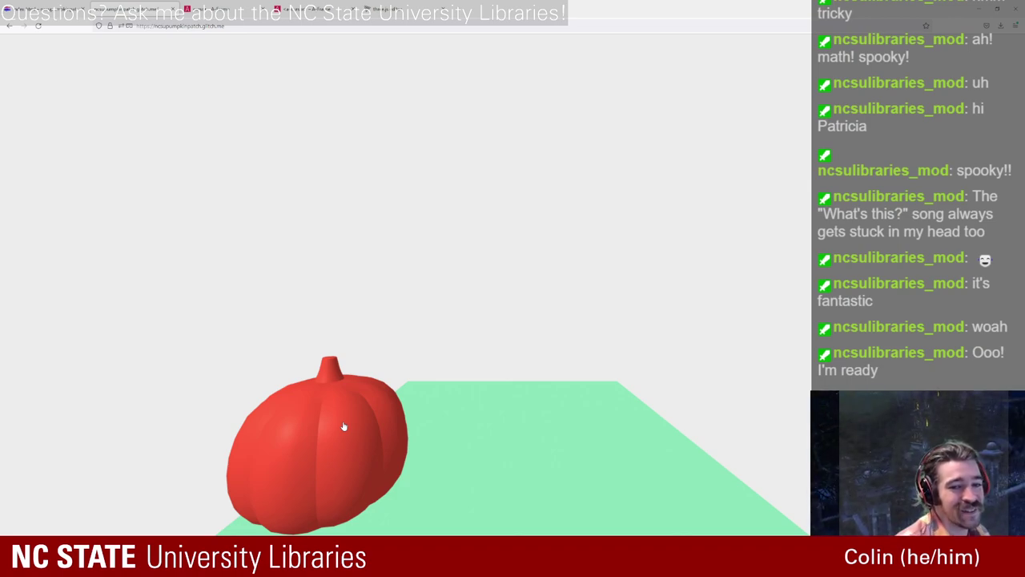
key(ctrl+Tab)
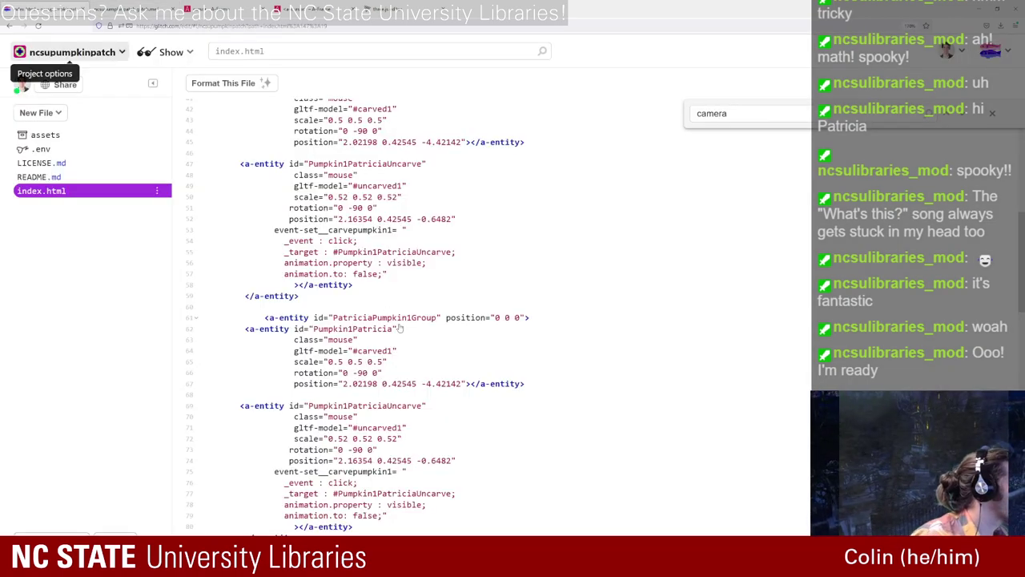
click(113, 8)
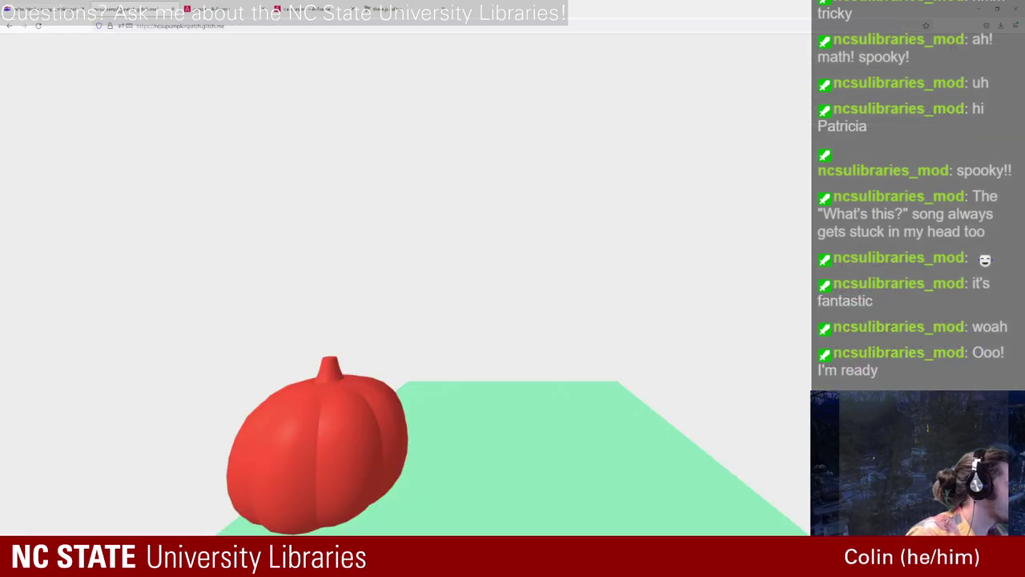
key(ctrl+alt+i)
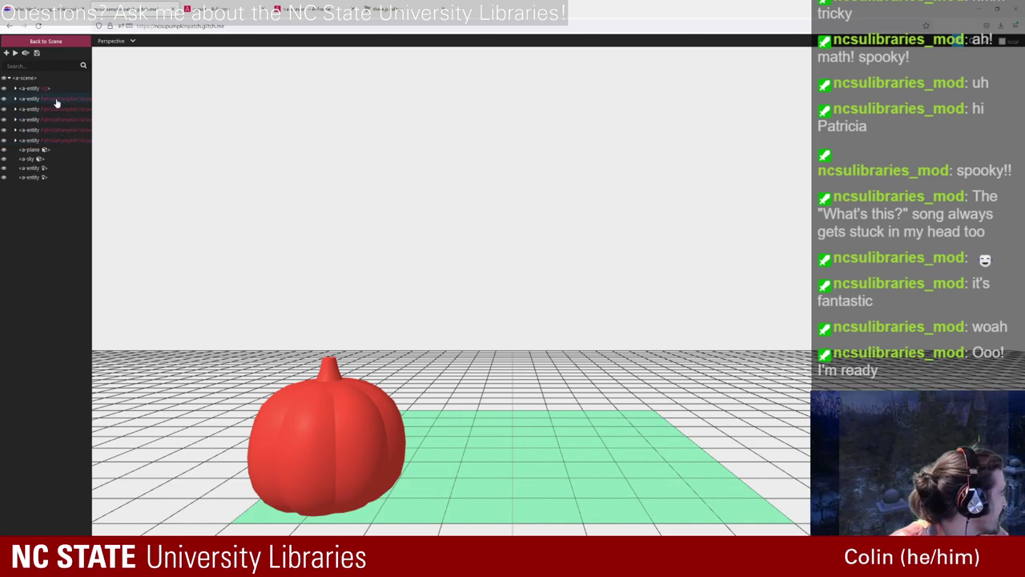
Step: Select the first pumpkin group and move it along the positive x axis until it stands beside the overlapping pumpkins
click(73, 101)
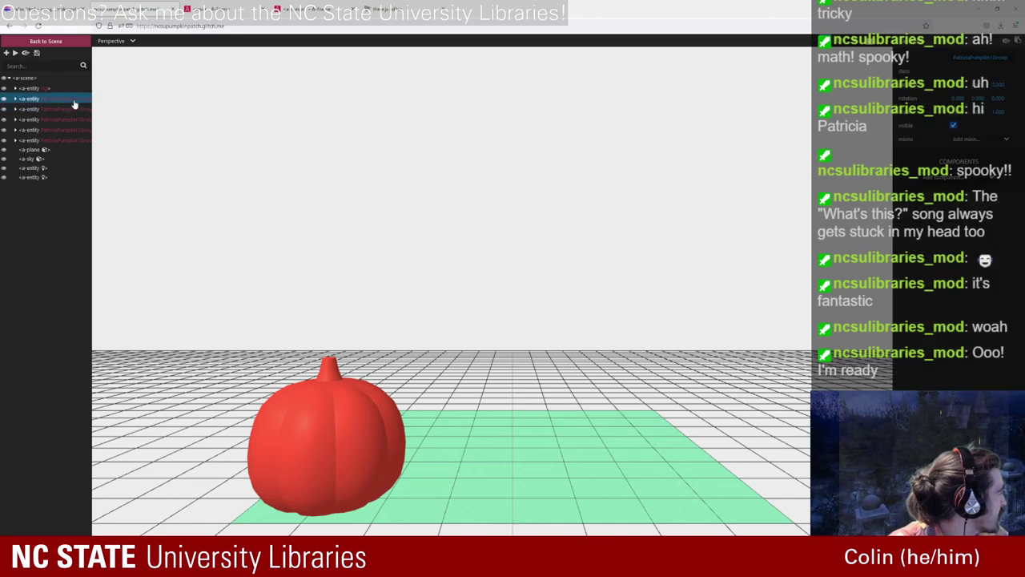
scroll(345, 256, down, 3)
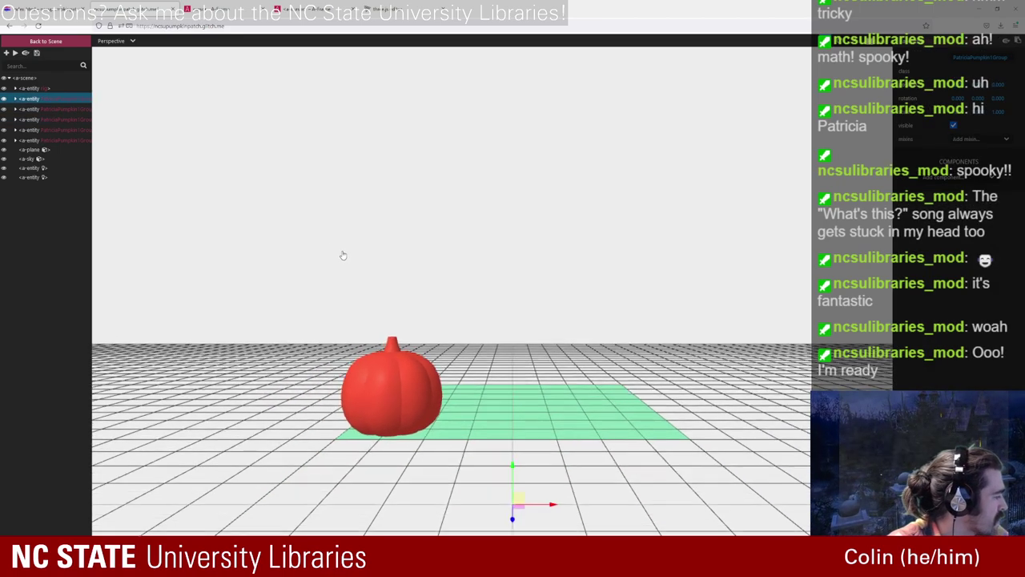
scroll(343, 255, down, 2)
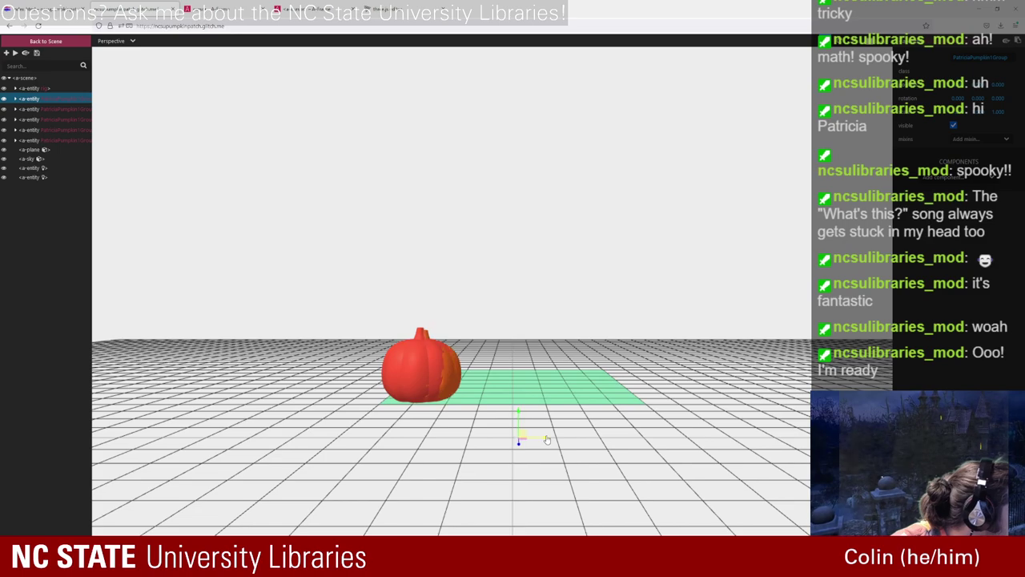
drag(546, 438, 646, 441)
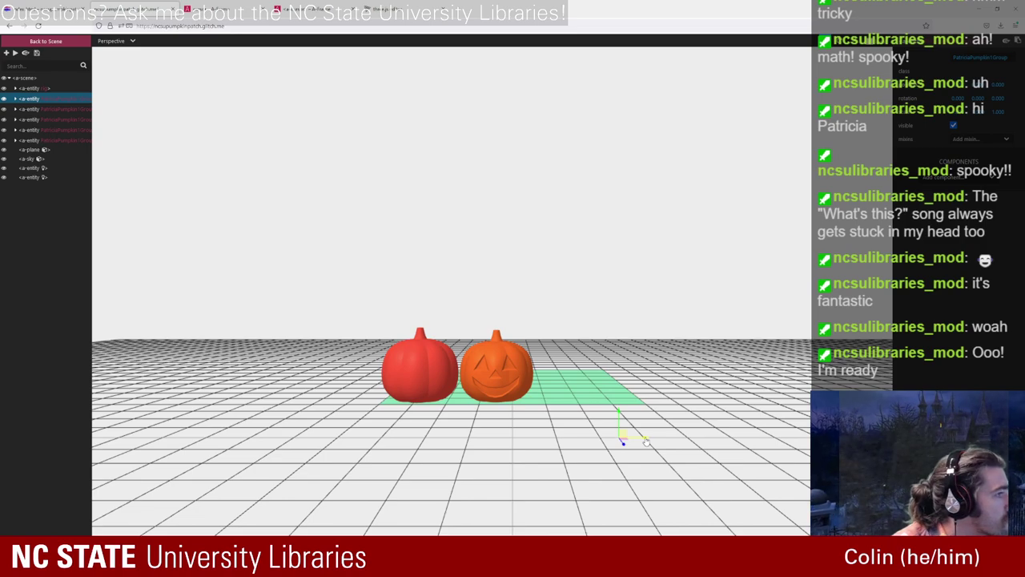
Step: Return to the index.html code and set the second pumpkin group's position to 1.25 0 0
click(14, 4)
scroll(353, 280, down, 10)
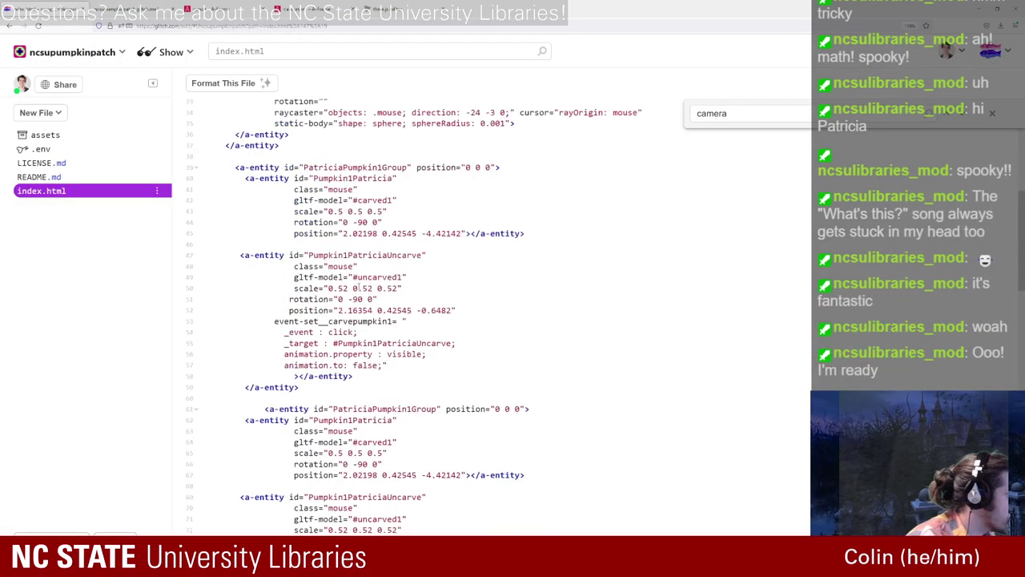
scroll(353, 281, up, 10)
scroll(398, 152, down, 5)
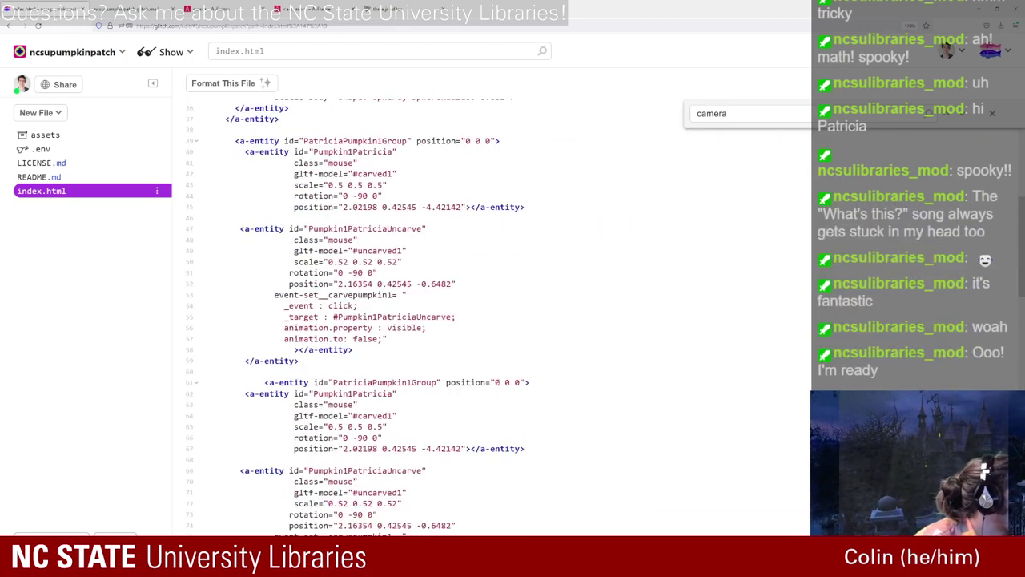
click(516, 387)
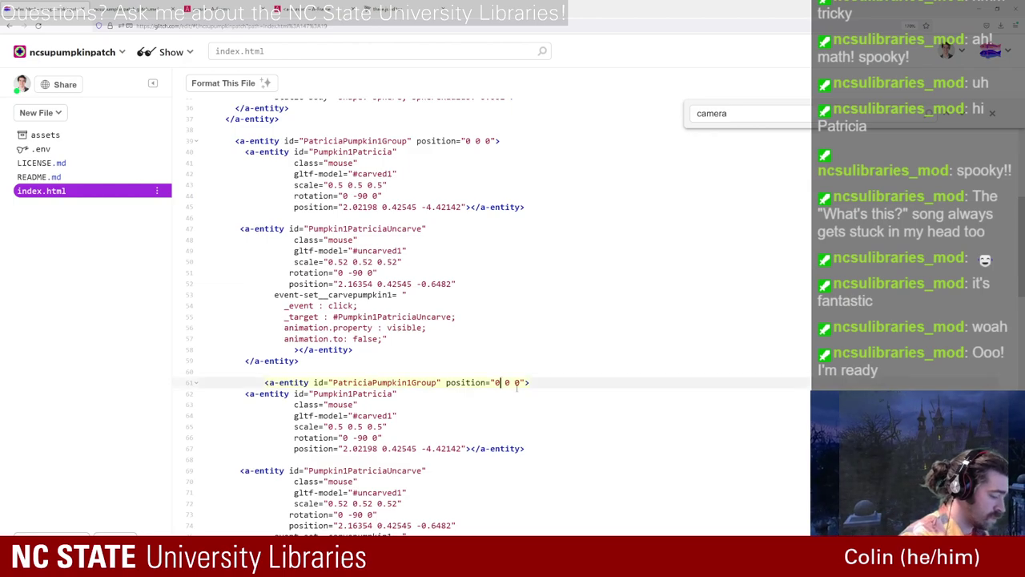
text(1.25)
Step: Set the third pumpkin group's position to 2.5 0 0
scroll(518, 387, down, 3)
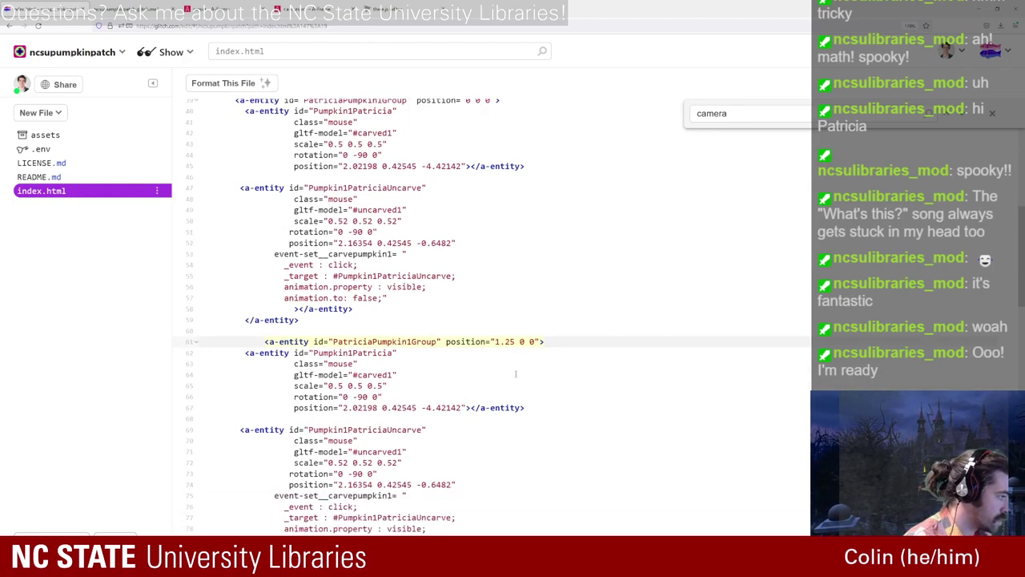
double_click(527, 364)
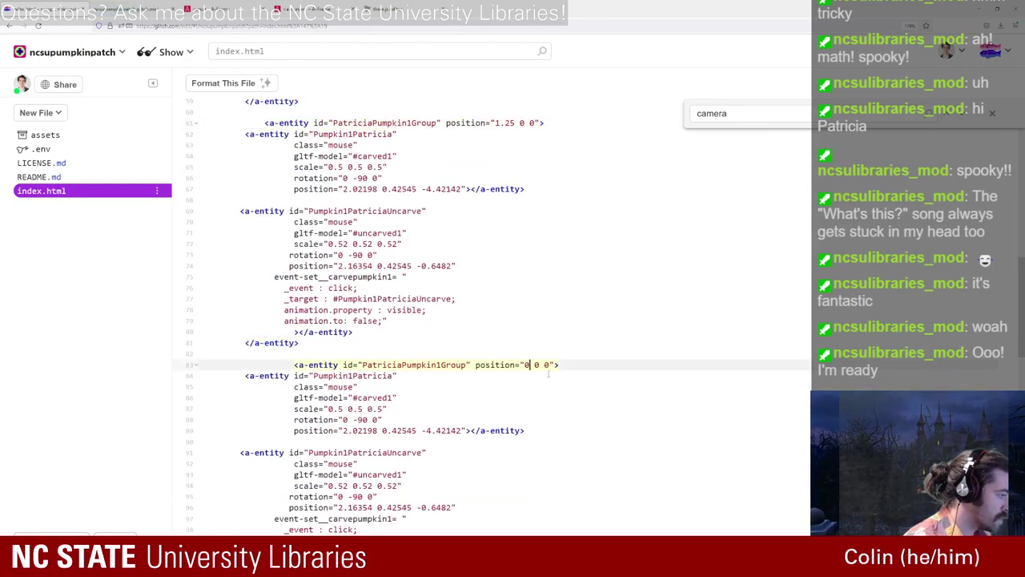
text(2.5)
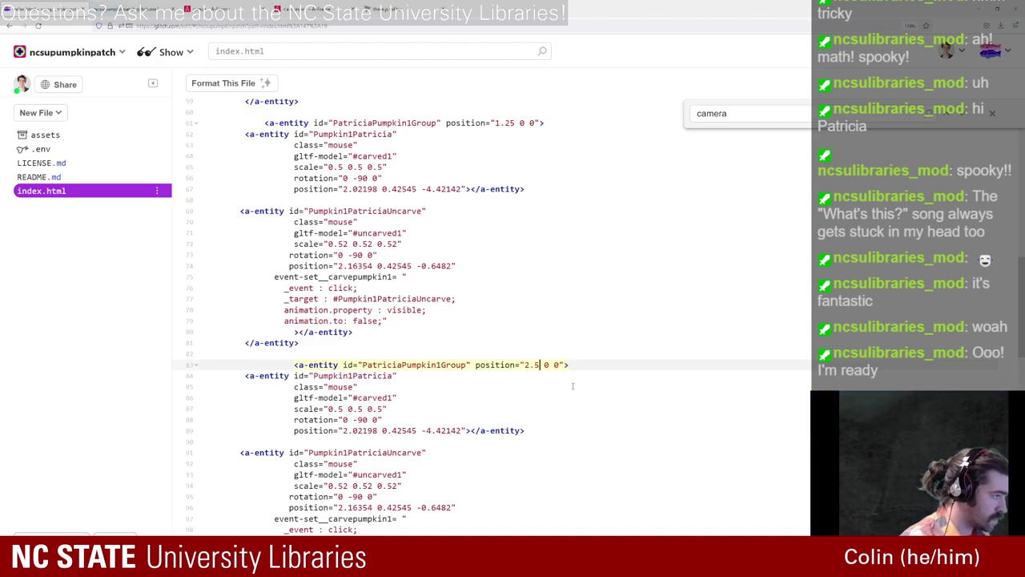
Step: Set the fourth pumpkin group's position to 3.75 0 0
scroll(573, 386, down, 2)
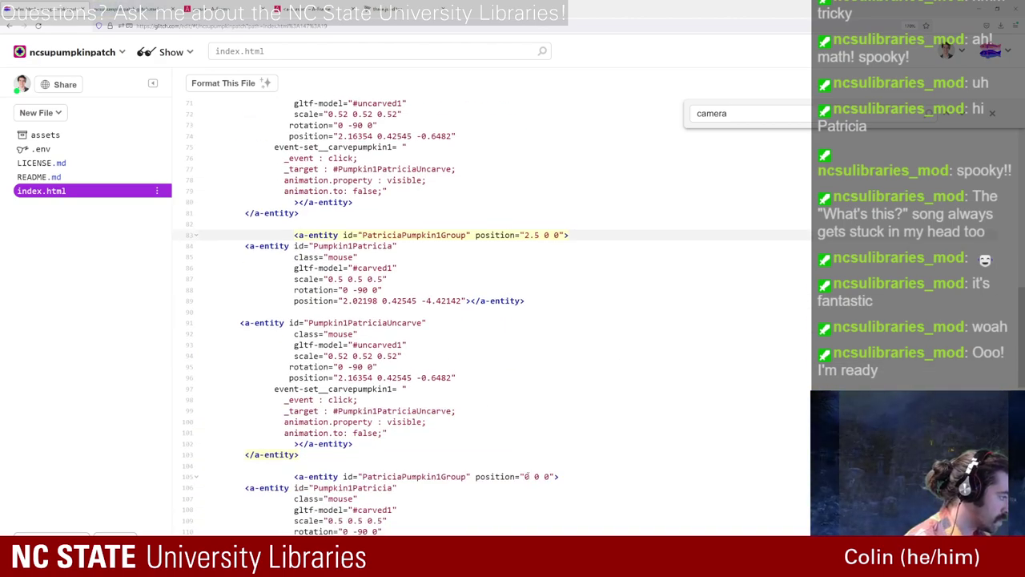
double_click(528, 476)
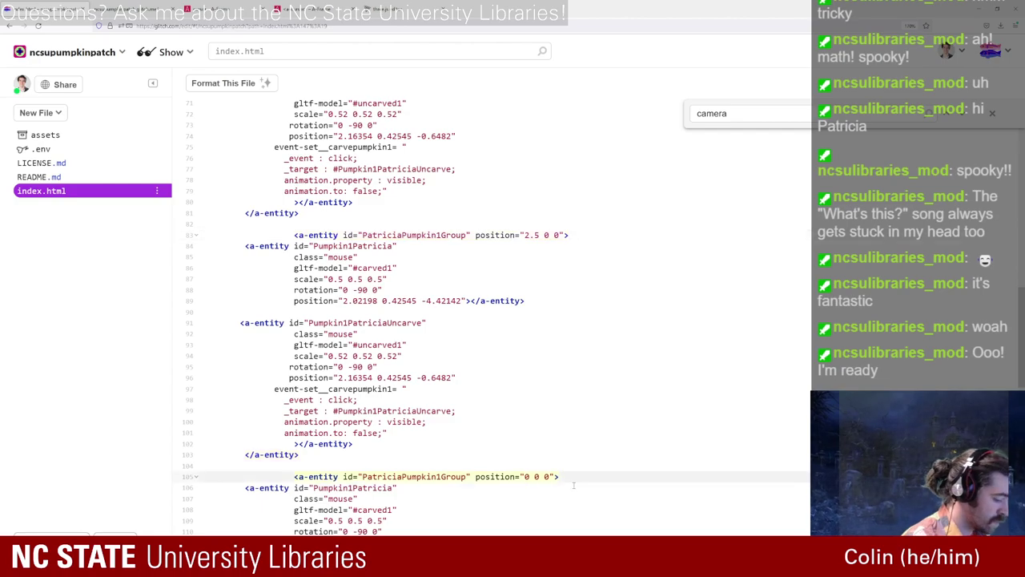
key(BackSpace)
text(3.75)
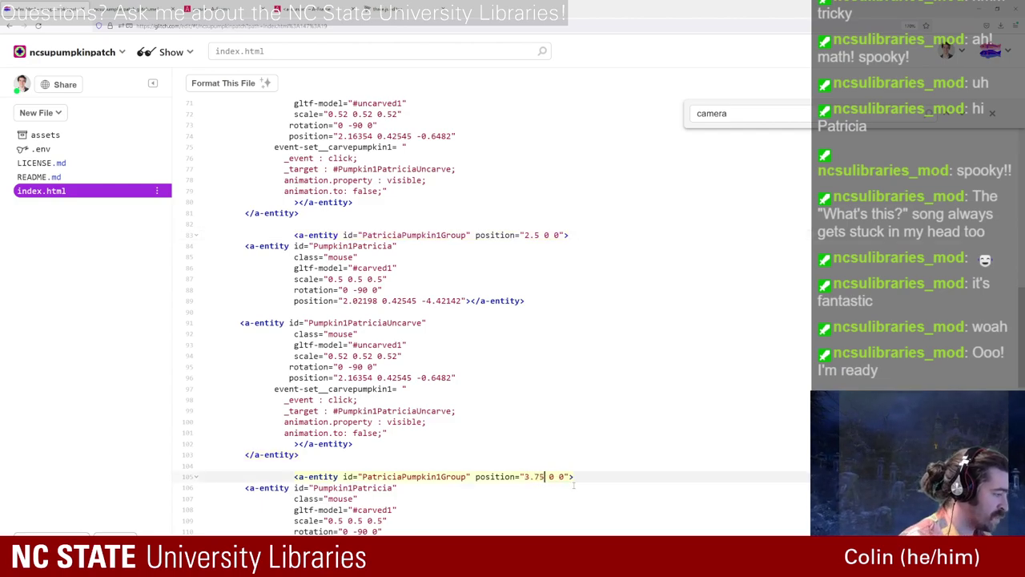
scroll(555, 447, down, 3)
scroll(555, 447, down, 1)
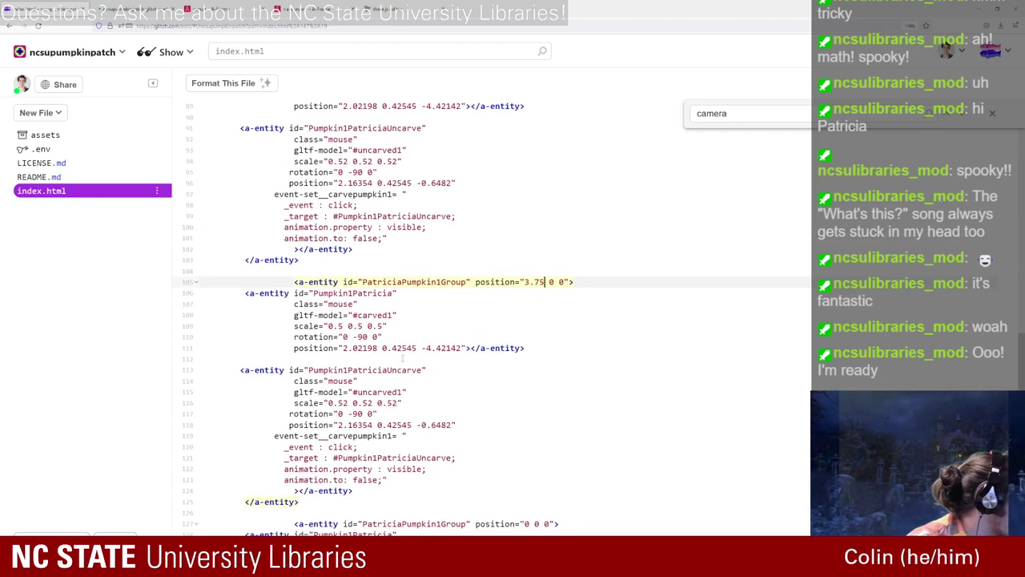
scroll(391, 365, down, 4)
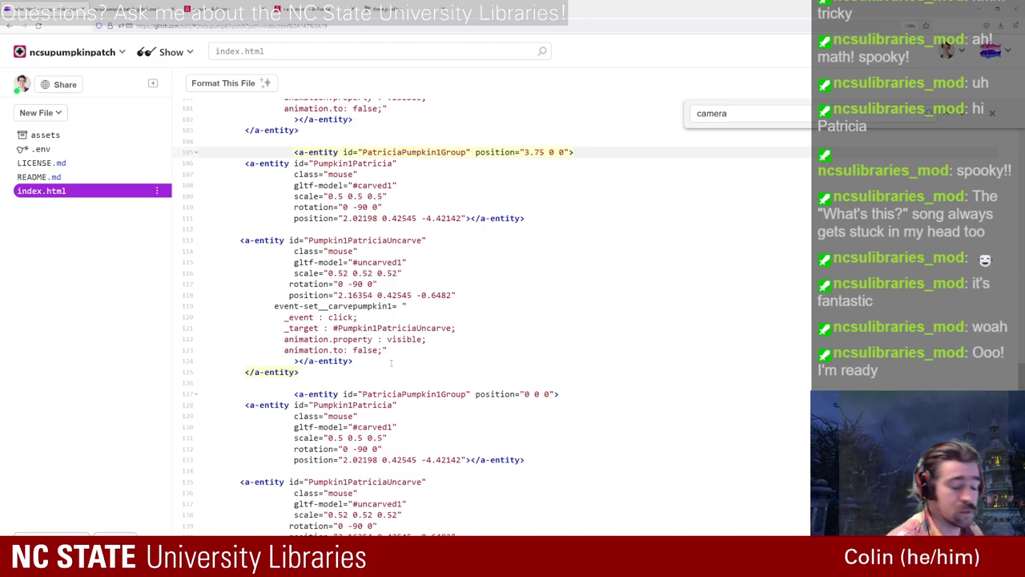
scroll(453, 321, down, 1)
scroll(448, 318, down, 3)
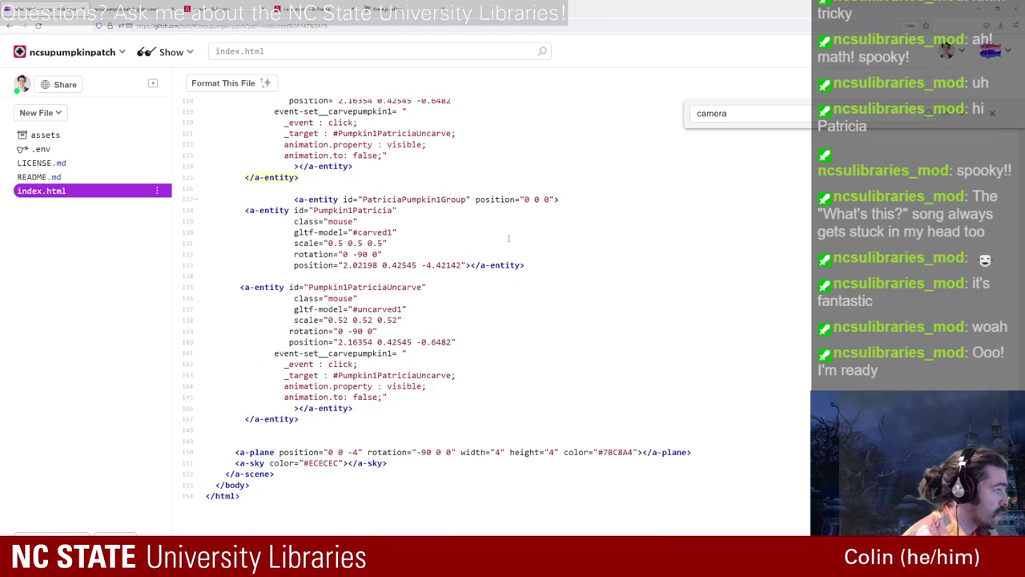
click(529, 199)
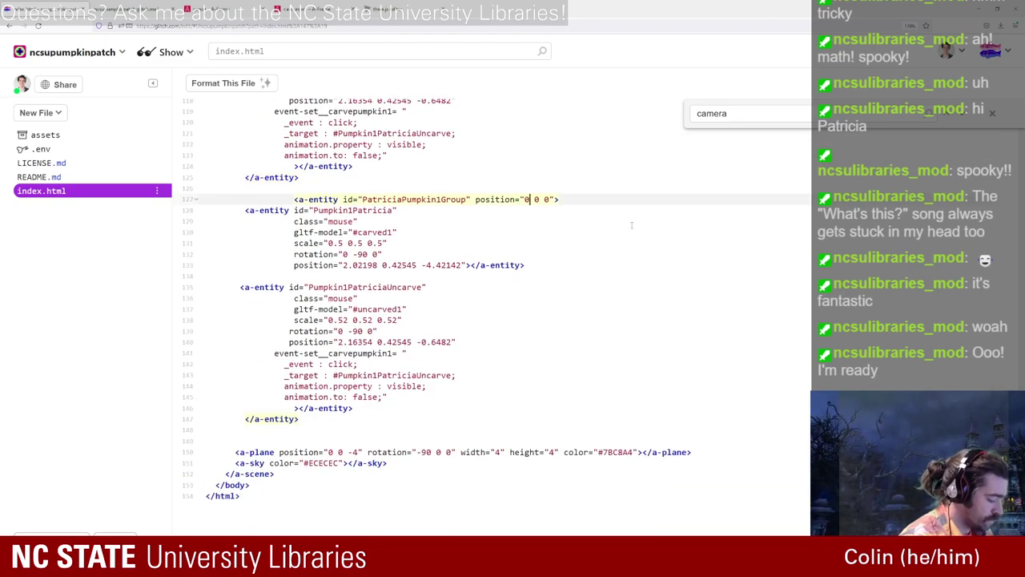
key(BackSpace)
text(-1.25)
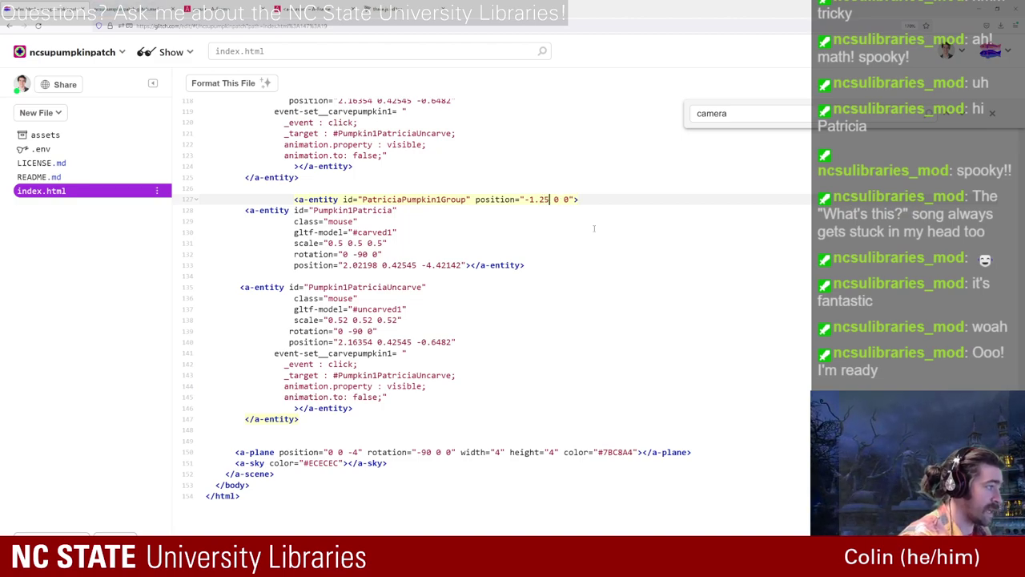
key(BackSpace)
key(BackSpace)
key(BackSpace)
key(BackSpace)
key(BackSpace)
text(0)
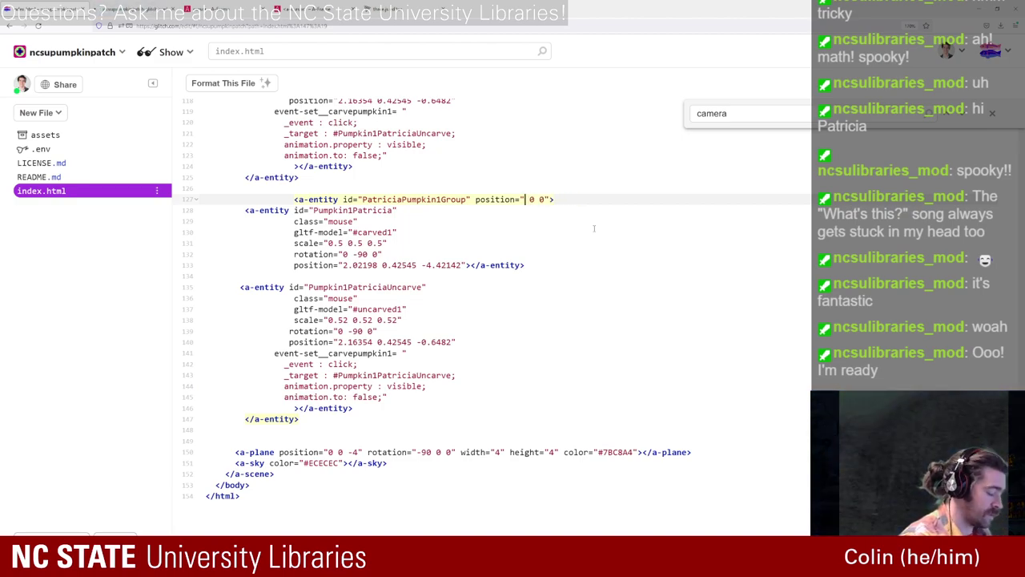
Step: Set the first pumpkin group's position to -1.25 0 0
scroll(593, 229, up, 10)
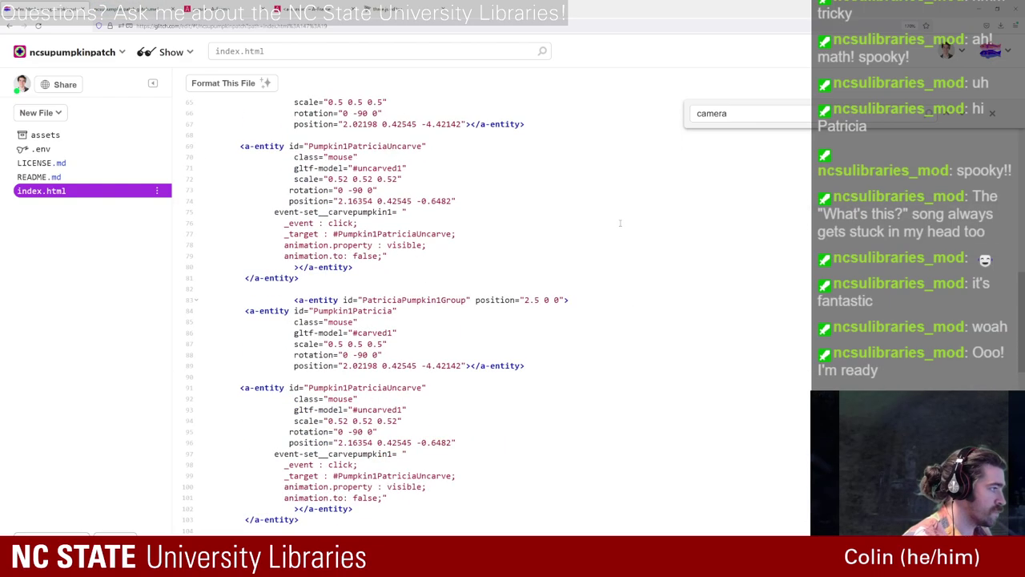
scroll(565, 262, up, 10)
scroll(521, 256, down, 11)
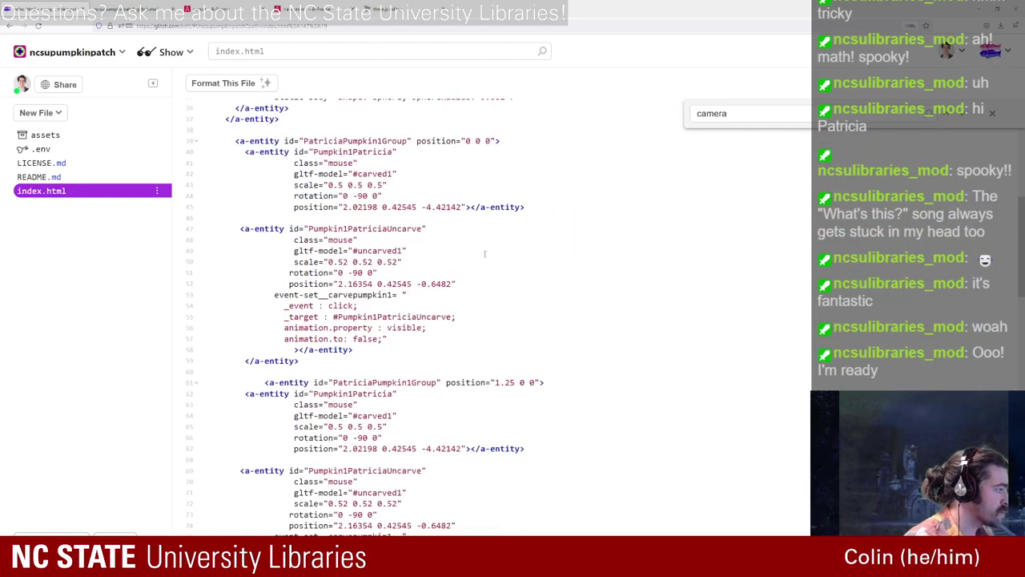
scroll(482, 253, up, 4)
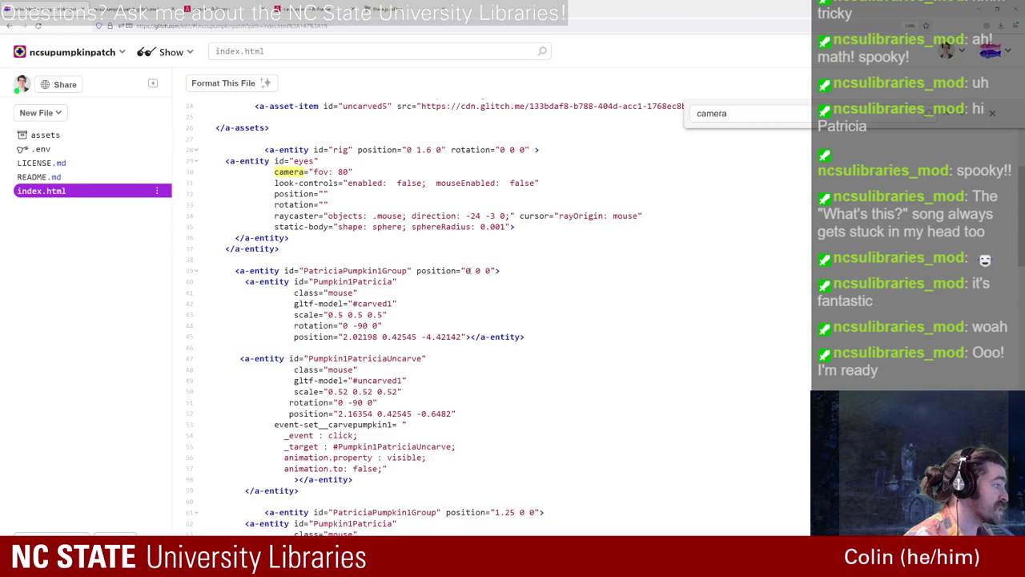
click(471, 271)
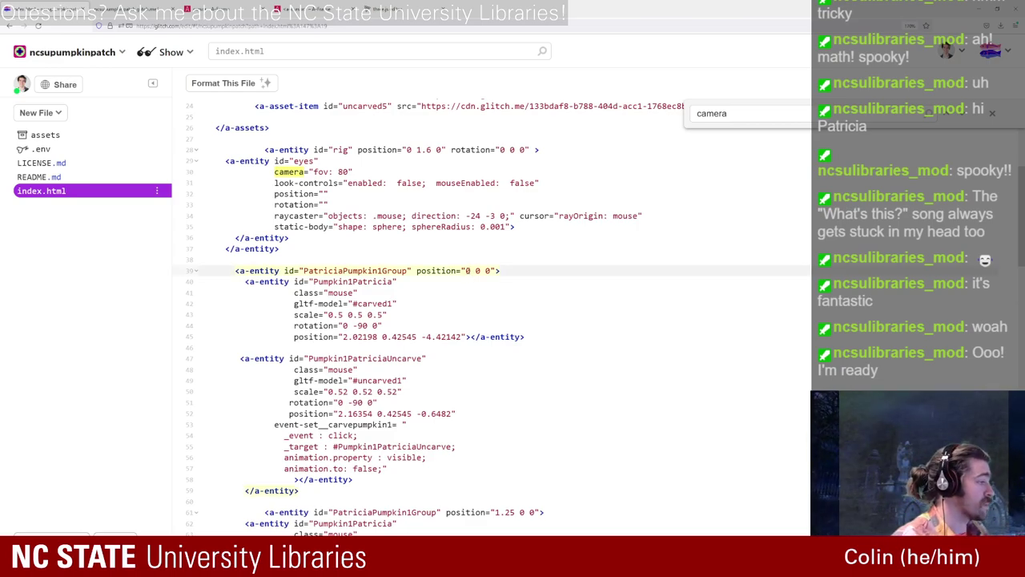
key(BackSpace)
text(21.2)
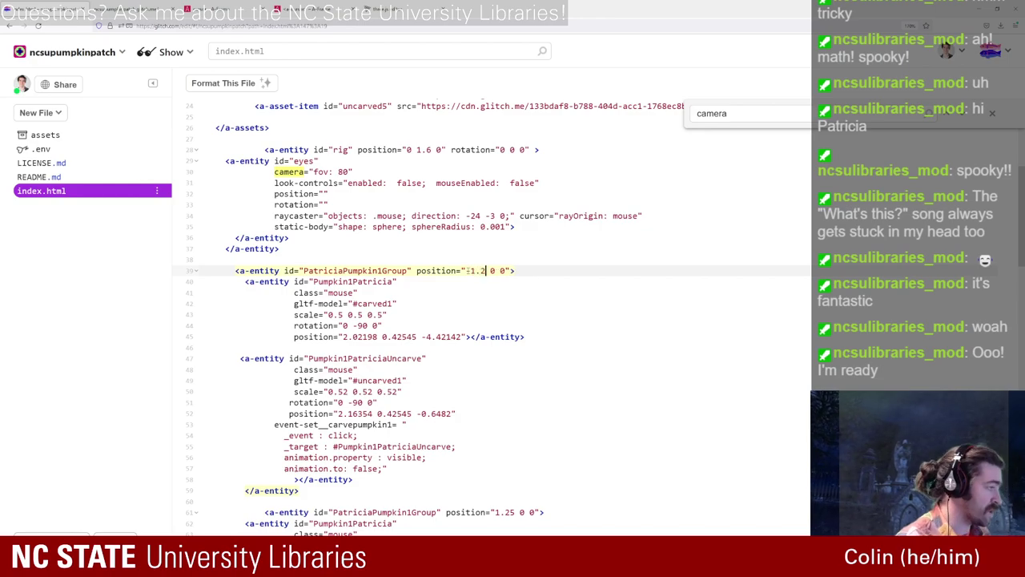
text(5)
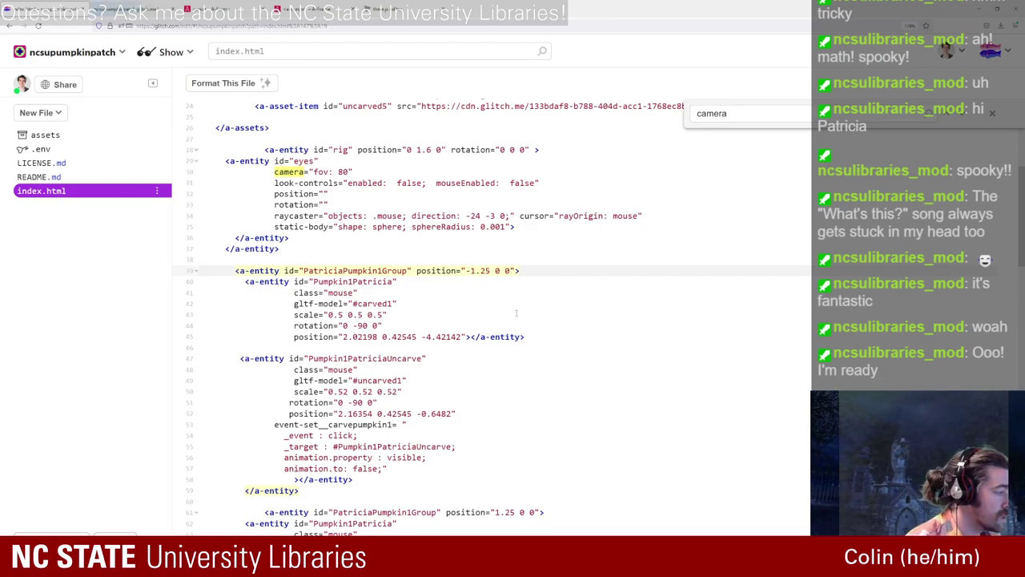
Step: Set the second pumpkin group's position to 0 0 0
scroll(512, 273, down, 4)
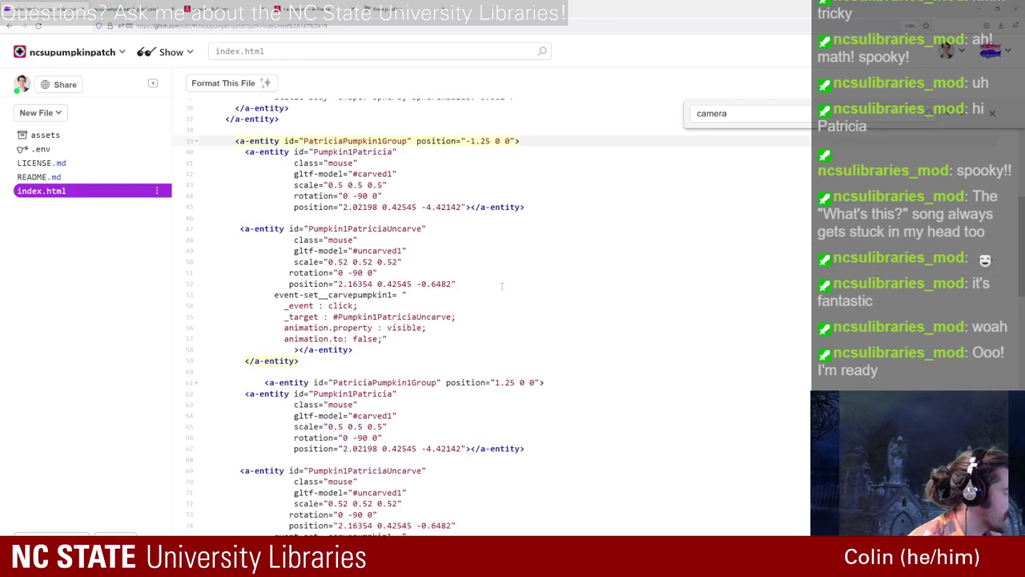
double_click(505, 382)
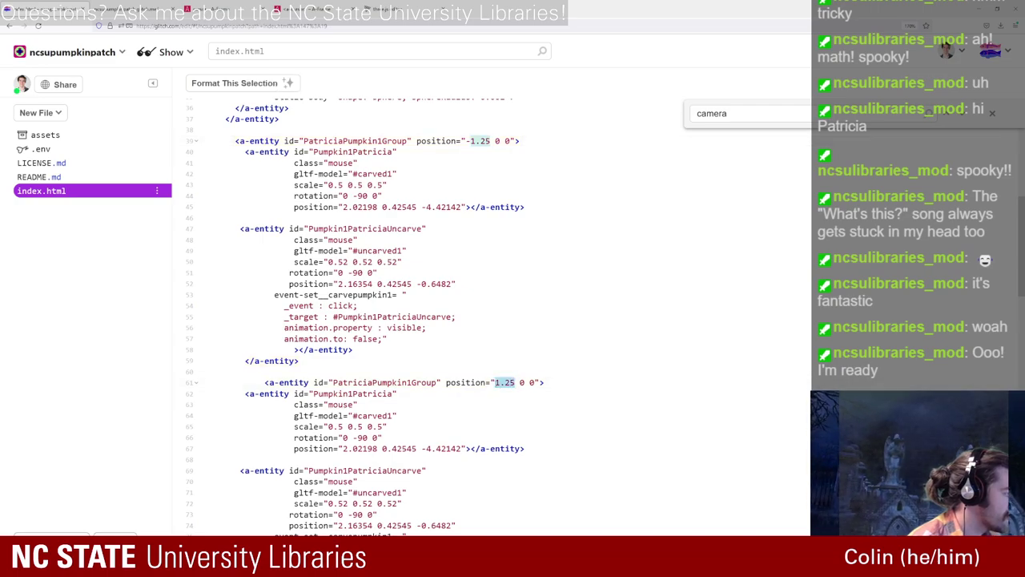
text(0)
Step: Set the third pumpkin group's position to 1.25 0 0
scroll(513, 304, down, 5)
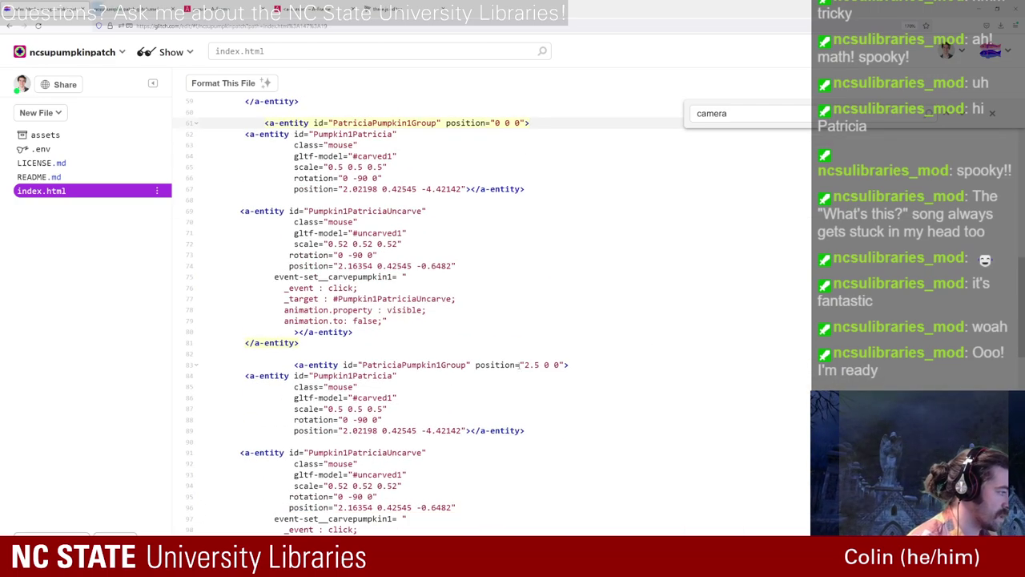
click(535, 364)
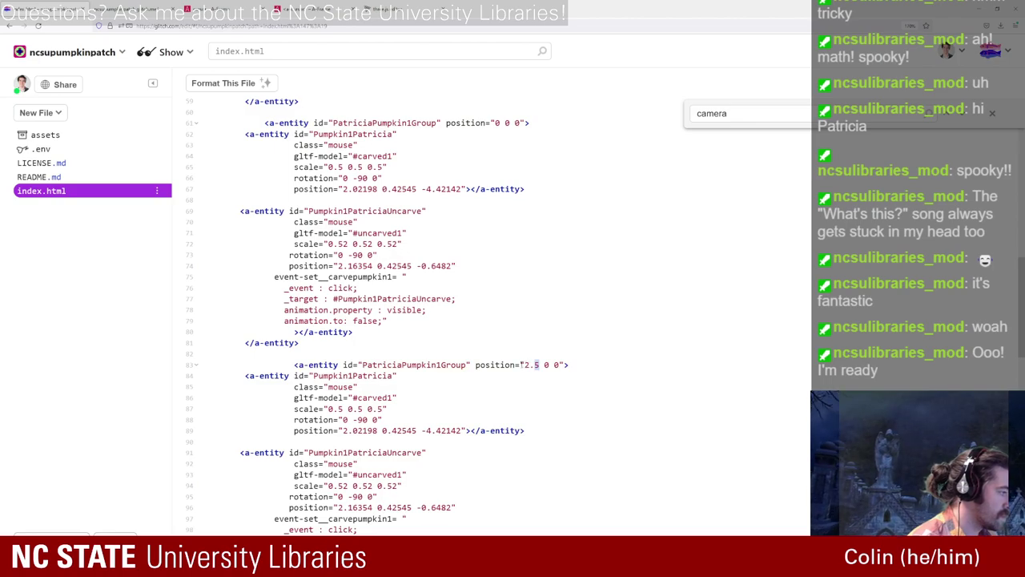
drag(523, 365, 540, 364)
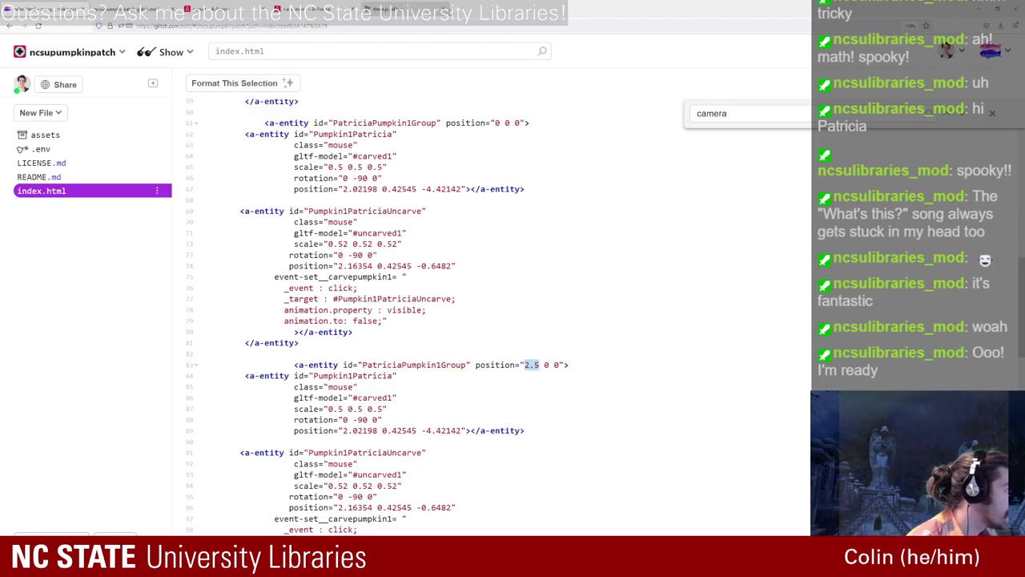
text(1.)
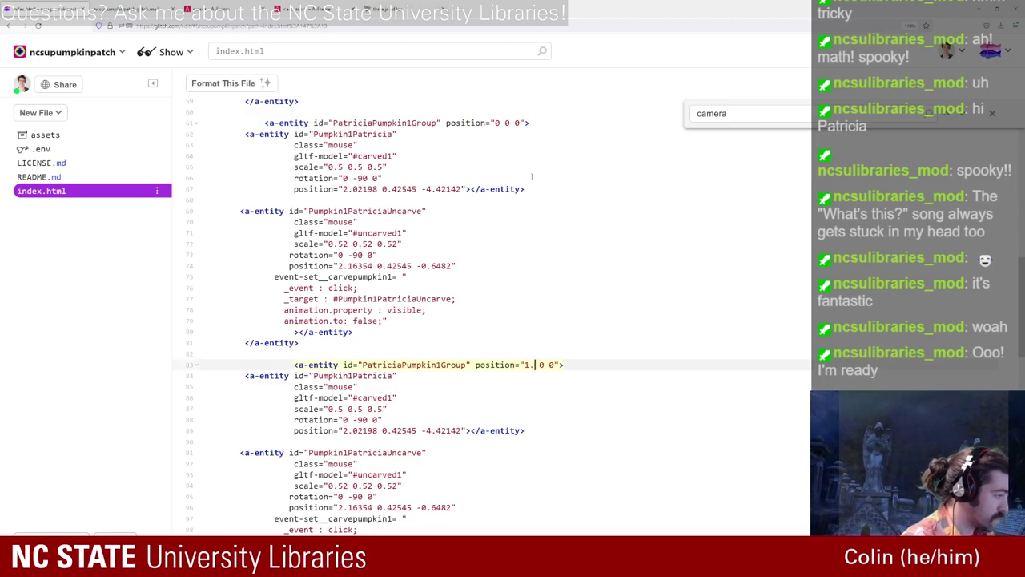
text(25)
Step: Set the fourth pumpkin group's position to 2.5 0 0
scroll(517, 310, down, 3)
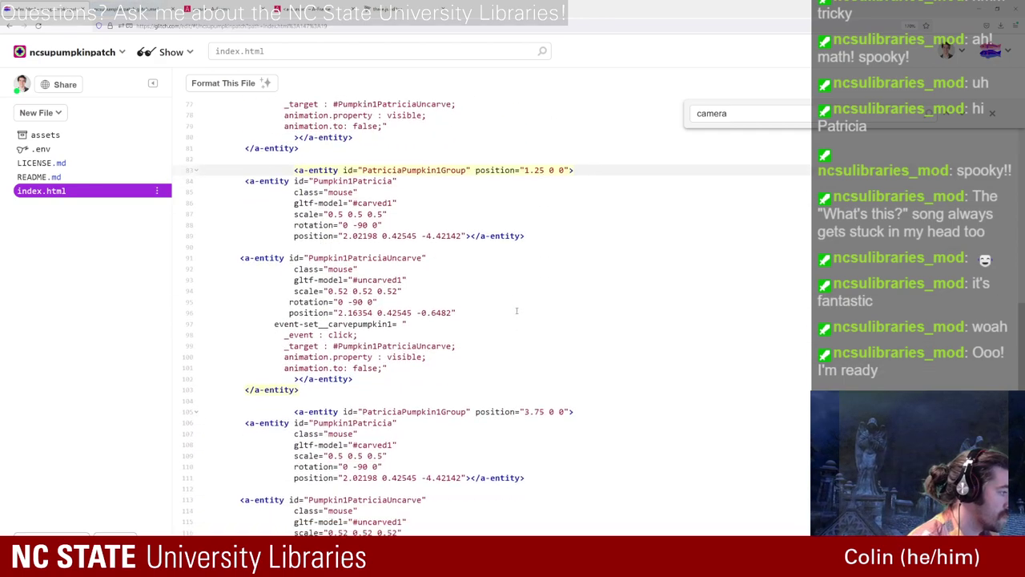
click(545, 411)
drag(545, 411, 524, 411)
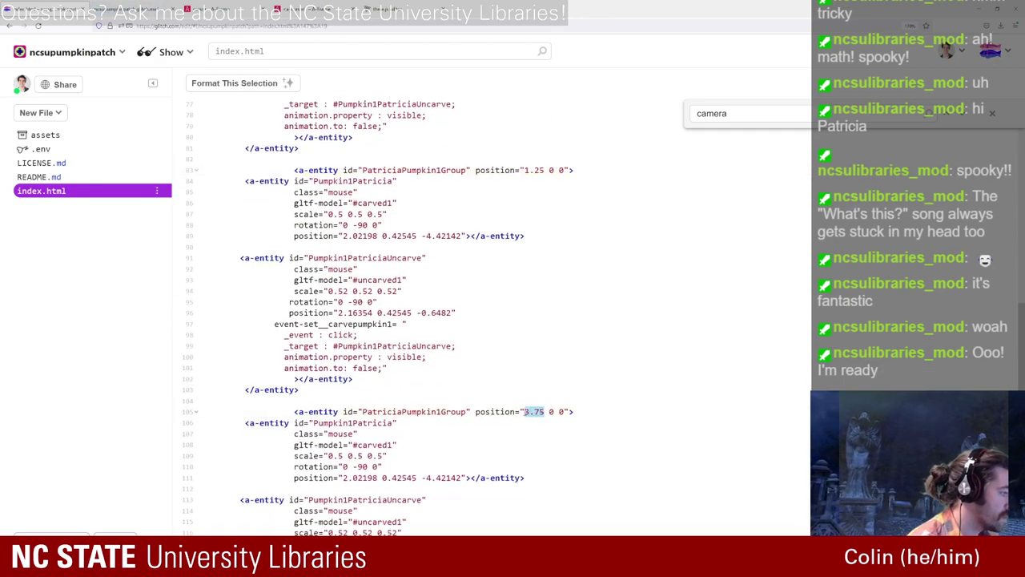
text(2.5)
Step: Set the fifth pumpkin group's position to 3.75 0 0 and view the spaced pumpkins in the live scene
scroll(548, 485, down, 3)
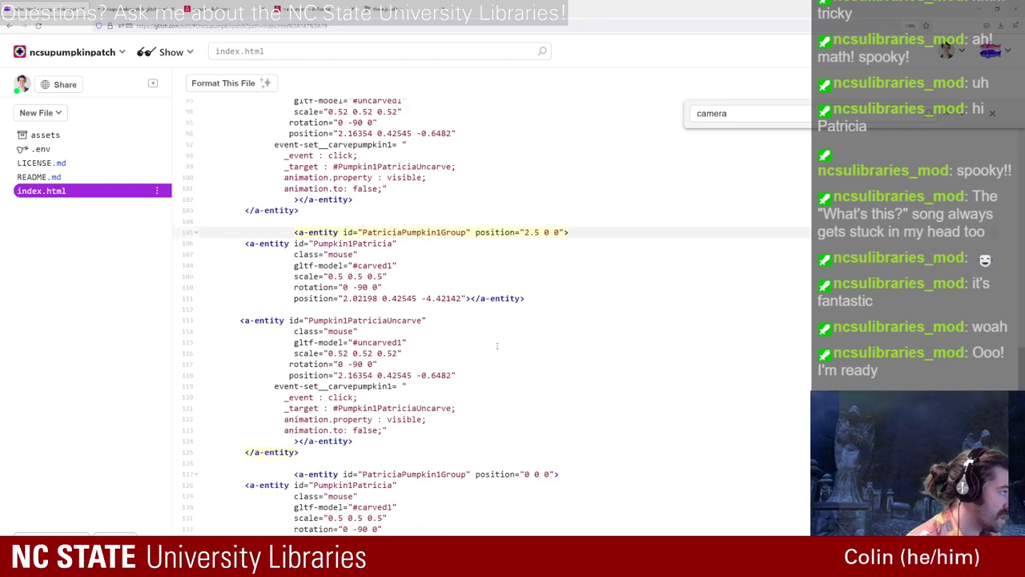
click(531, 459)
key(BackSpace)
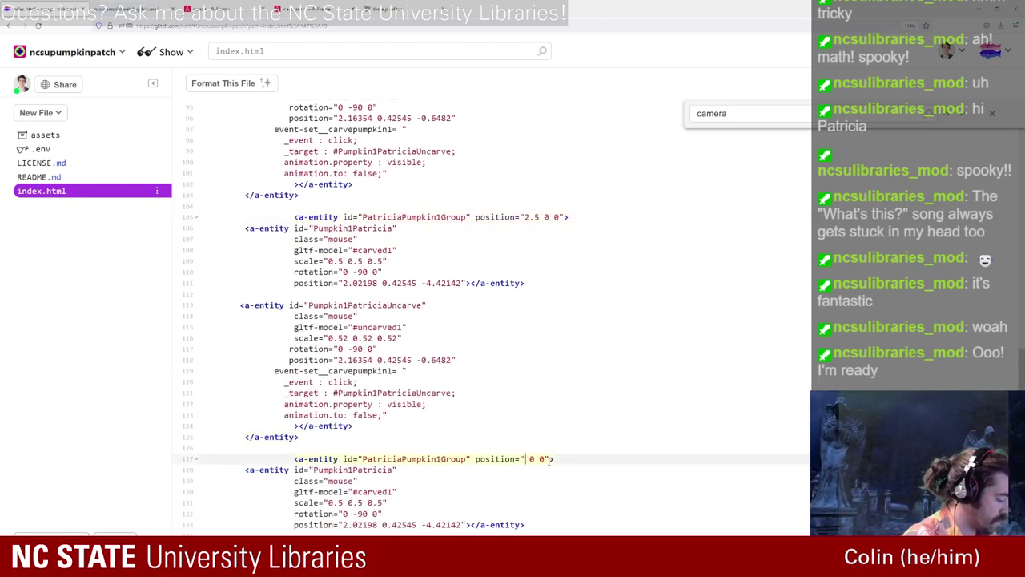
text(3.7)
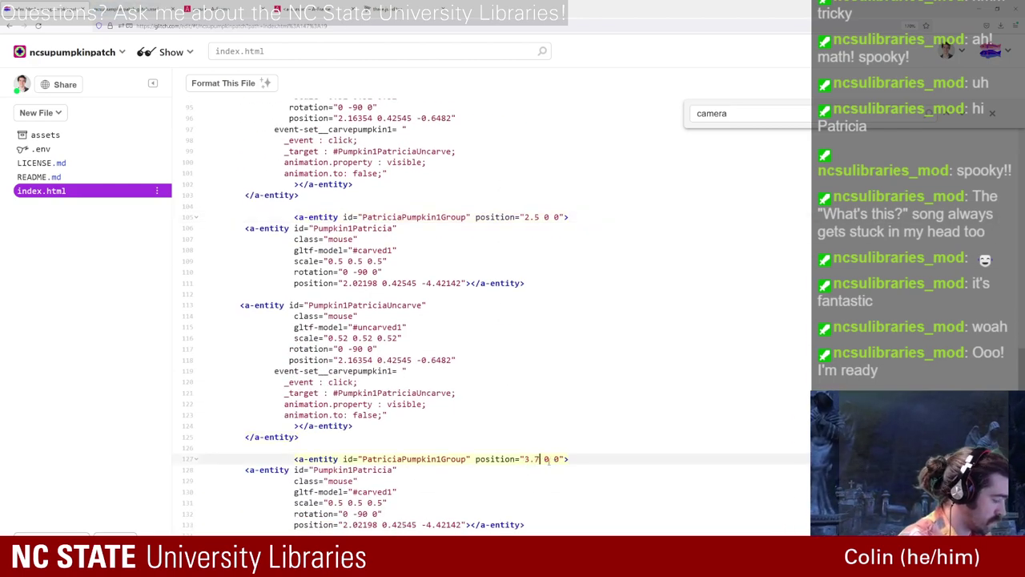
text(5)
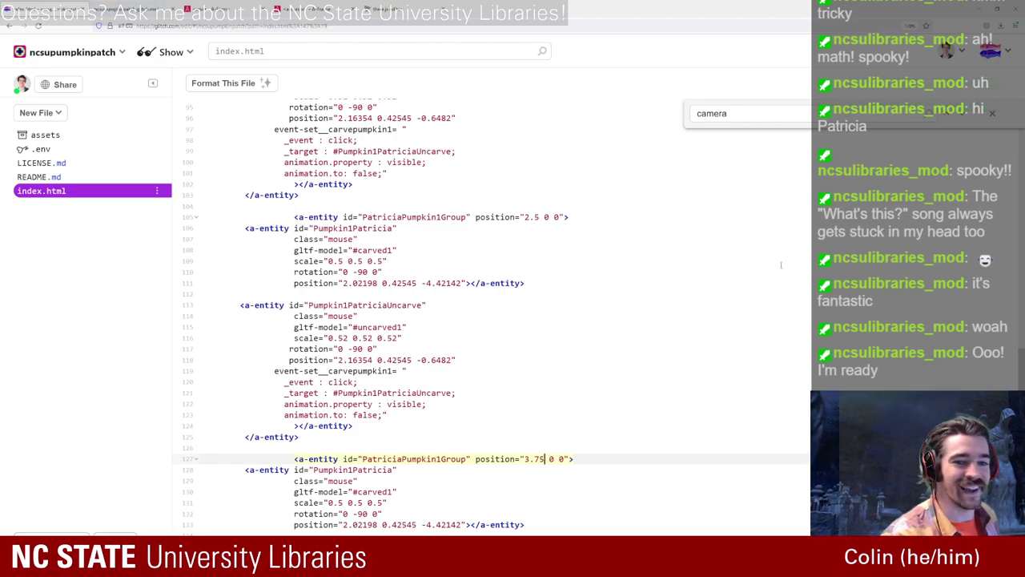
click(135, 8)
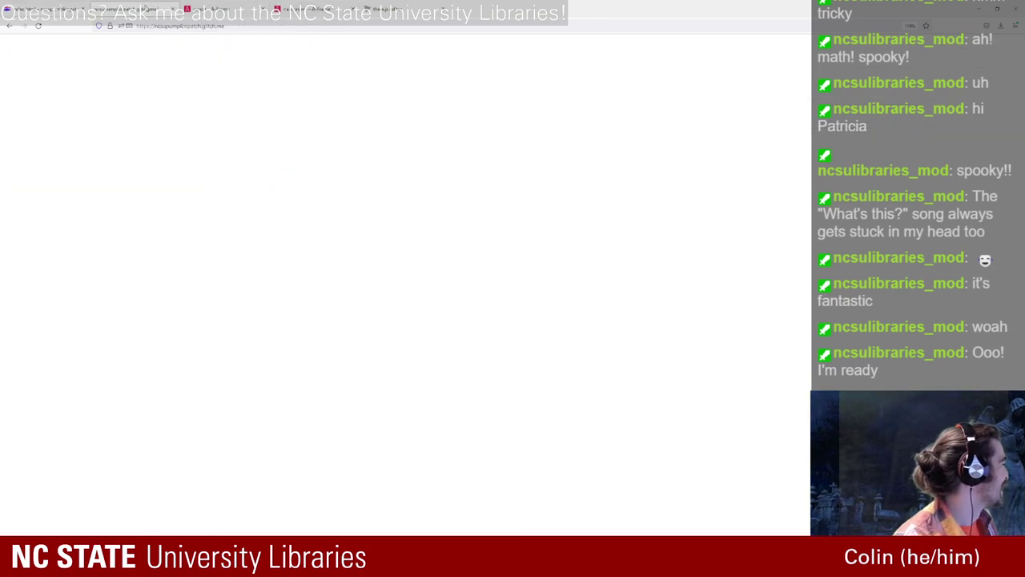
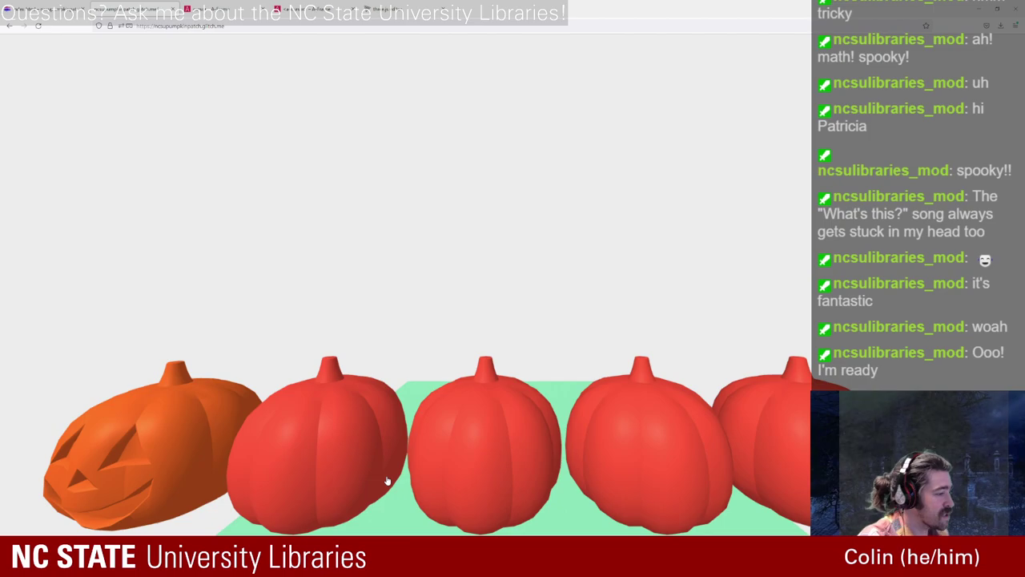
Step: Return to the index.html code and look over the ids of the first two pumpkin groups
click(102, 6)
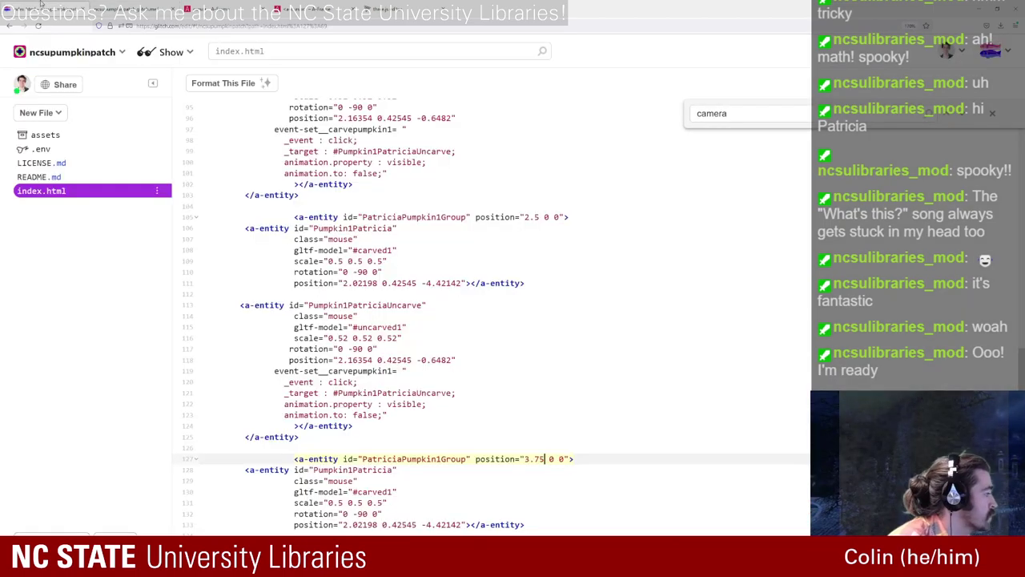
scroll(427, 316, up, 10)
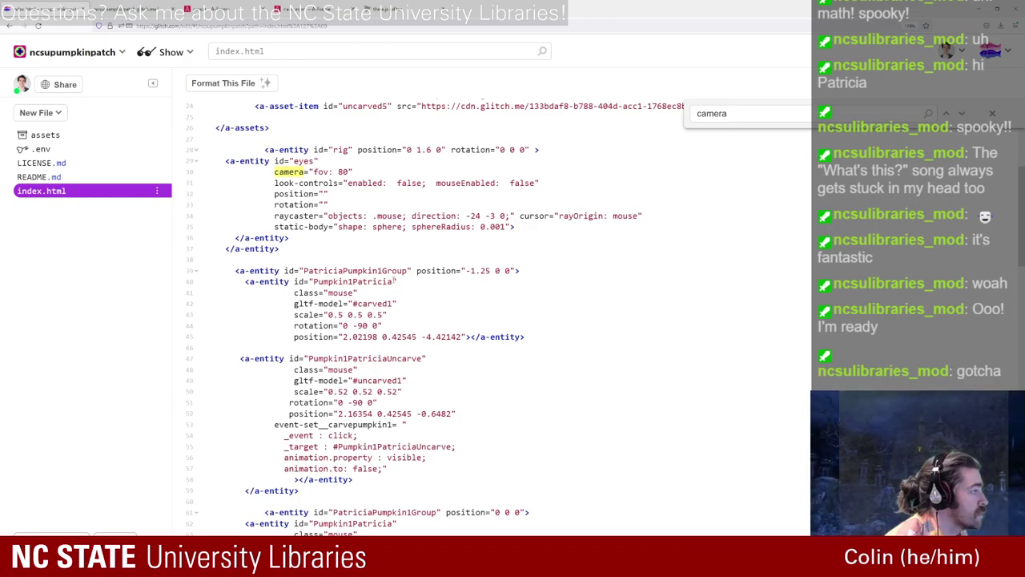
click(394, 282)
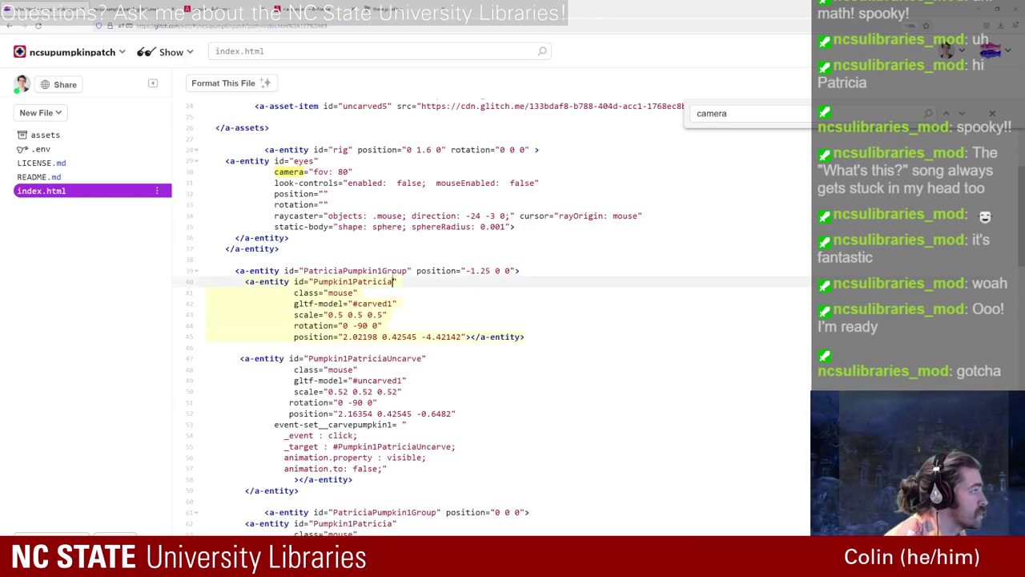
click(388, 271)
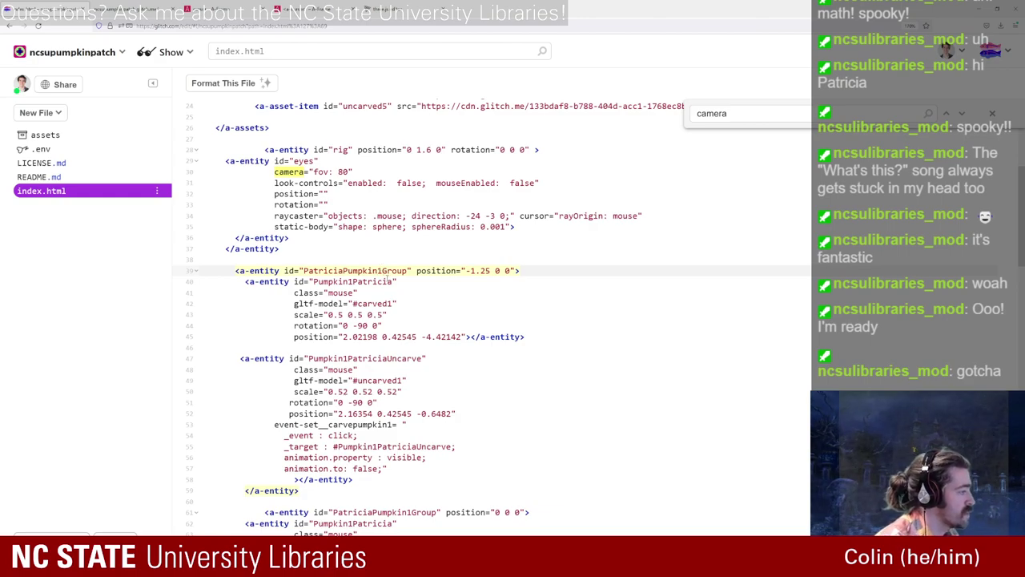
scroll(393, 272, down, 5)
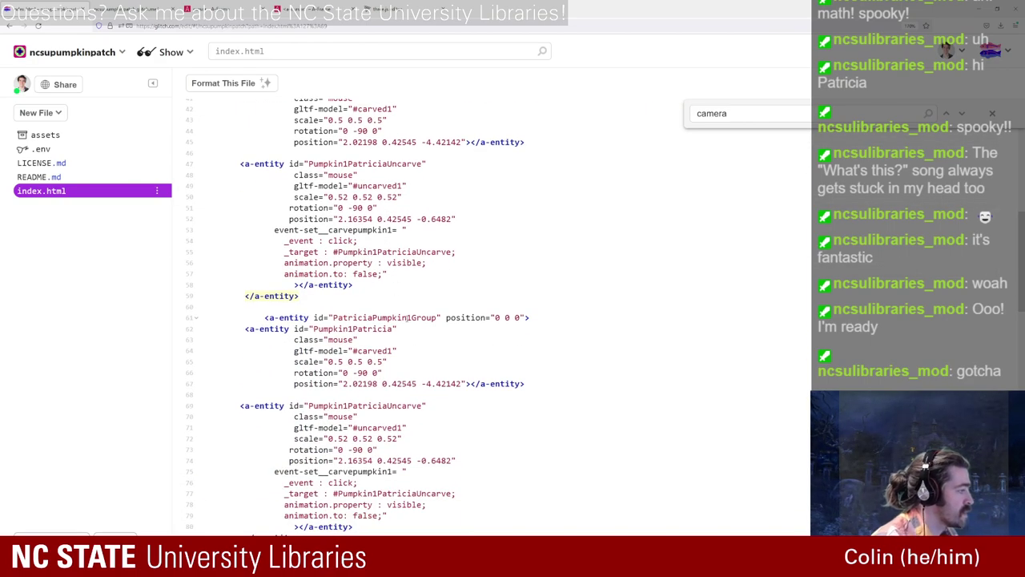
click(408, 318)
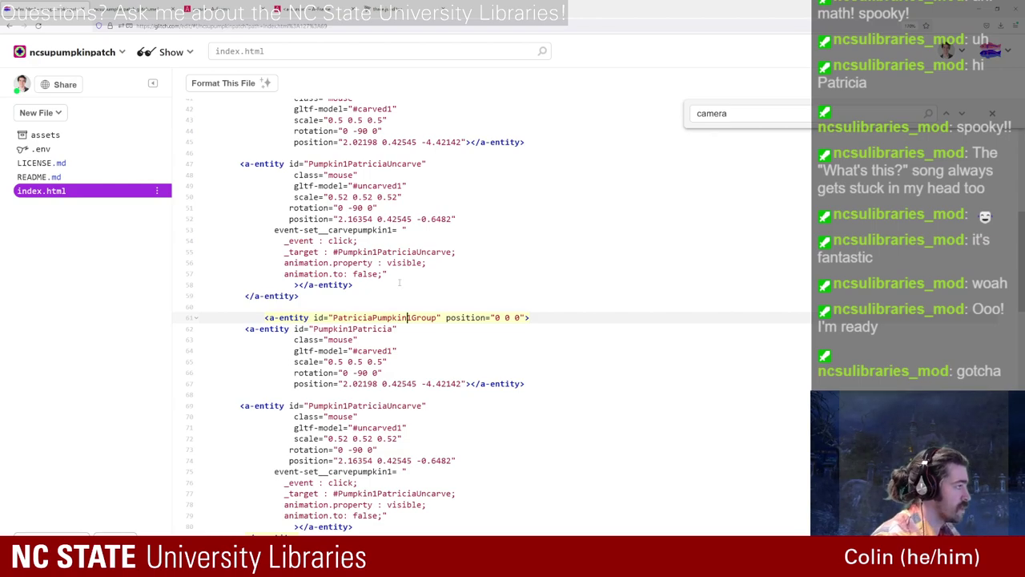
Step: Switch to the three.js editor and delete the carved pumpkin from its scene
click(405, 8)
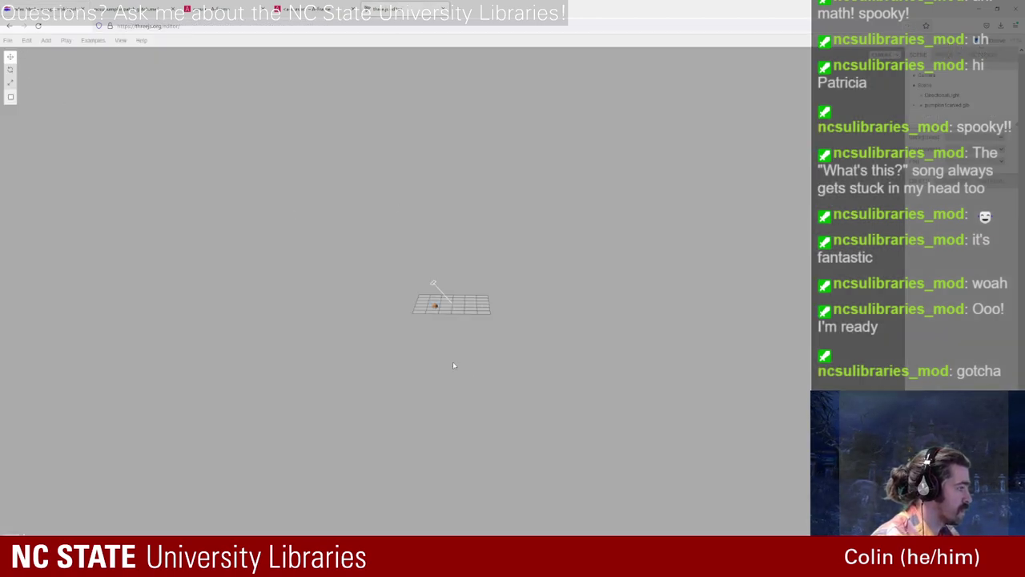
scroll(449, 352, up, 8)
click(290, 324)
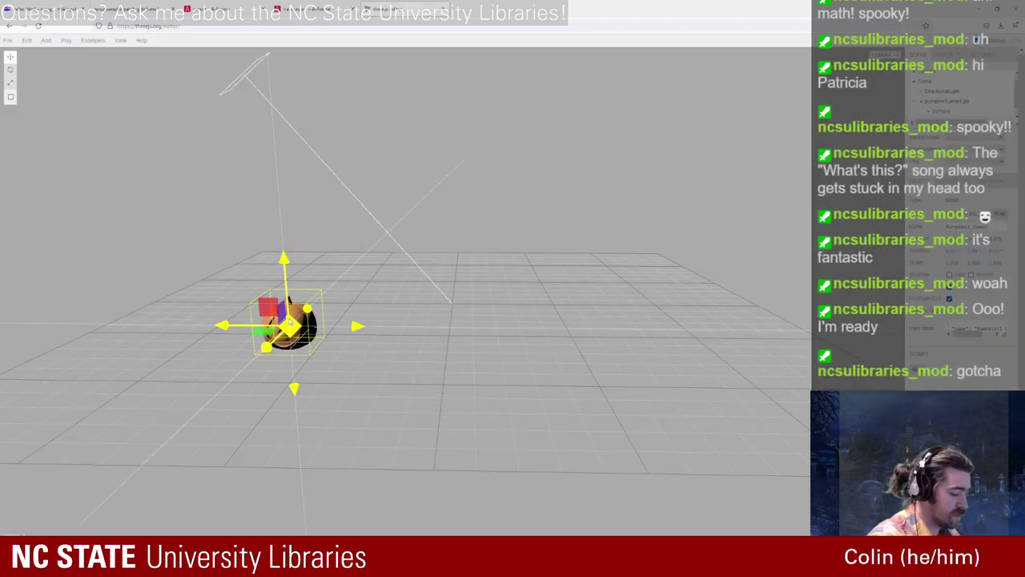
key(Delete)
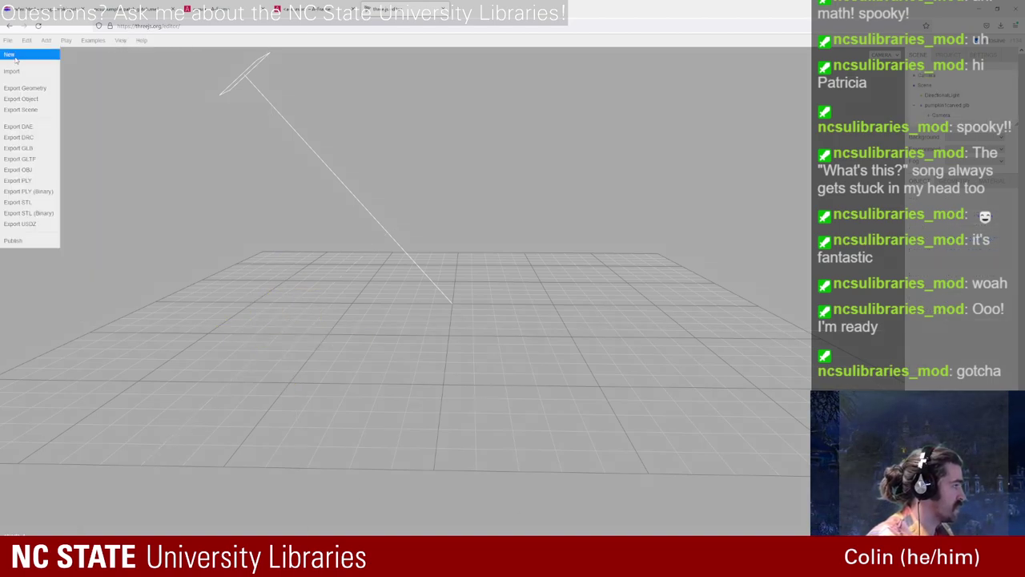
Step: Start a new empty scene in the three.js editor and import the four remaining carved pumpkin GLB models
click(9, 53)
click(547, 311)
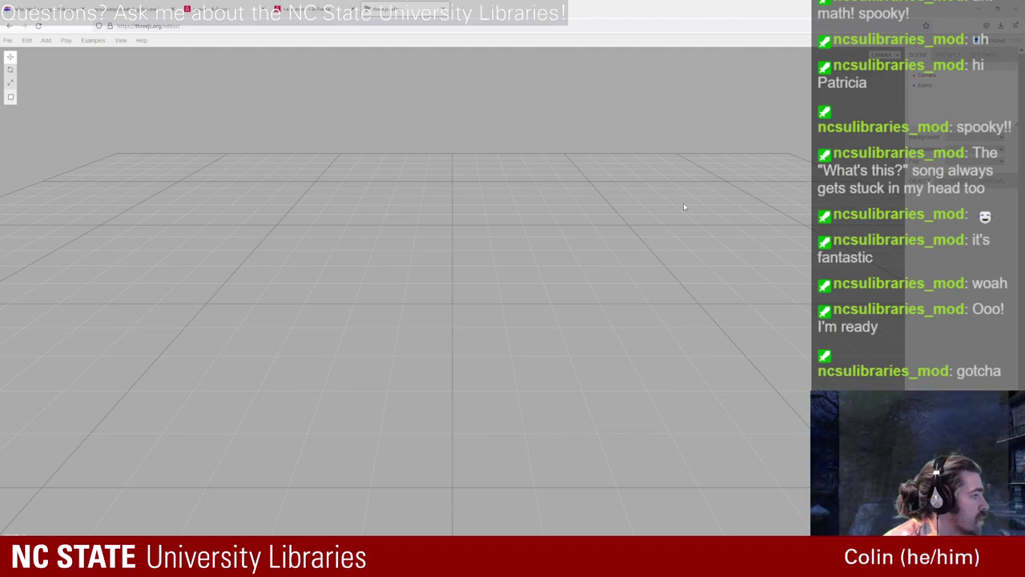
drag(704, 173, 705, 173)
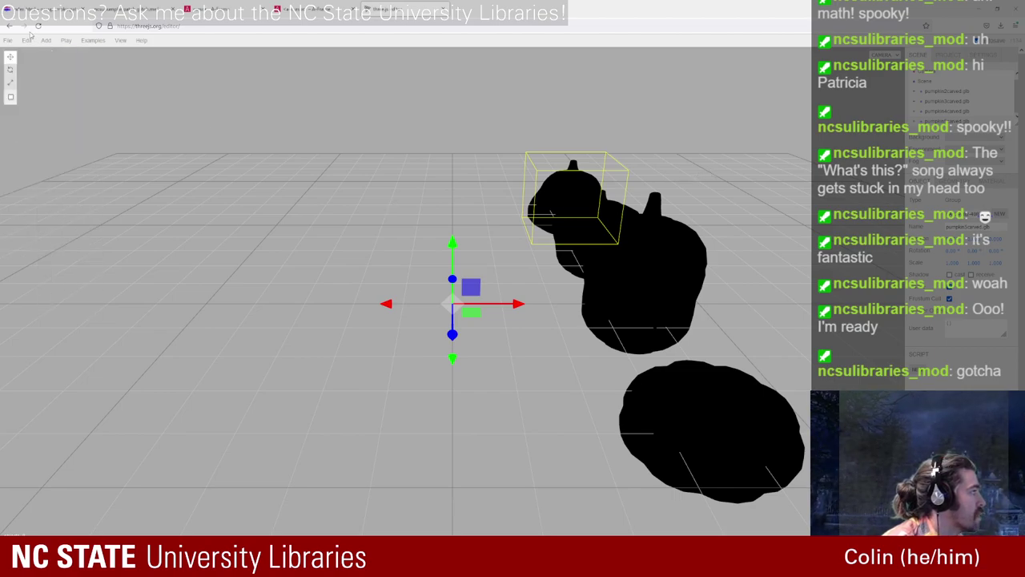
Step: Add a directional light to the scene to illuminate the four carved pumpkins
mouse_move(8, 48)
mouse_move(48, 42)
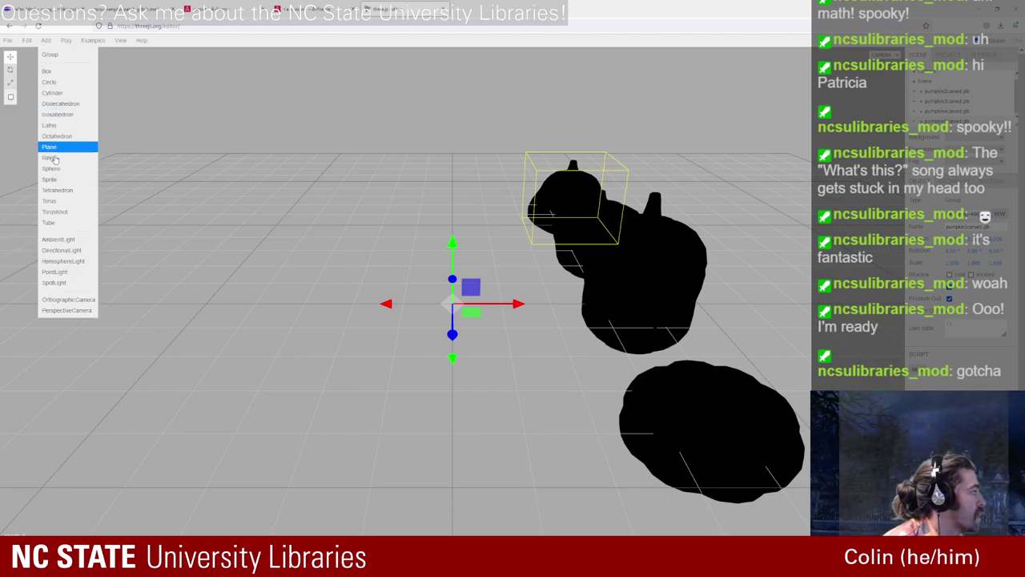
click(61, 250)
drag(291, 309, 355, 312)
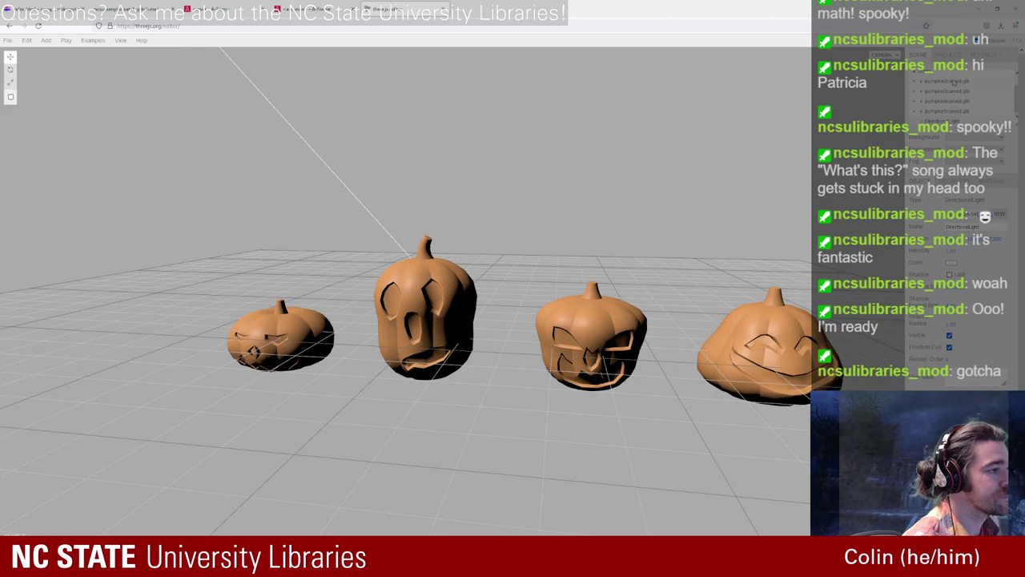
Step: Examine the carved faces of the four pumpkins up close and side by side
click(280, 336)
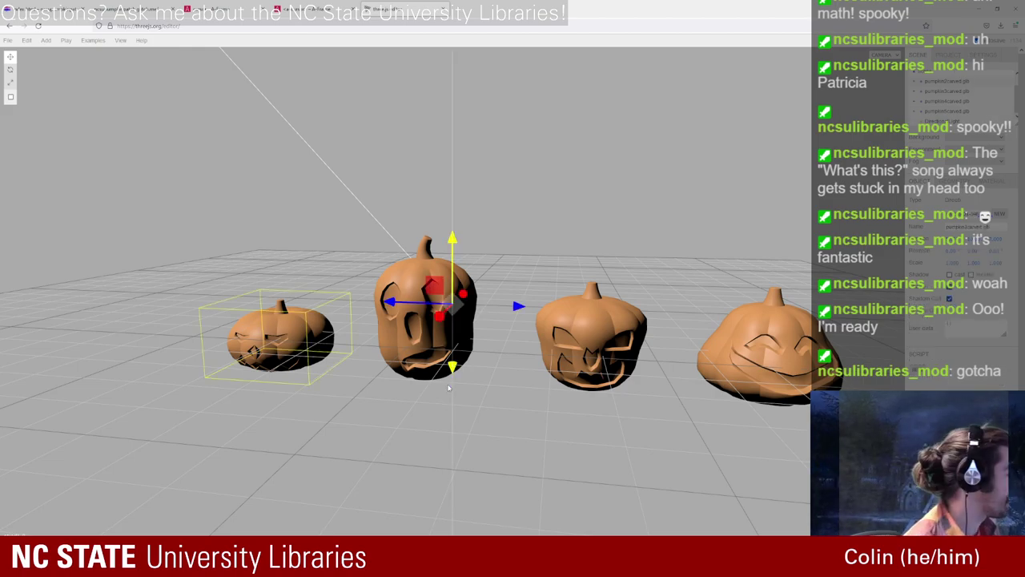
scroll(478, 419, down, 5)
scroll(428, 442, up, 4)
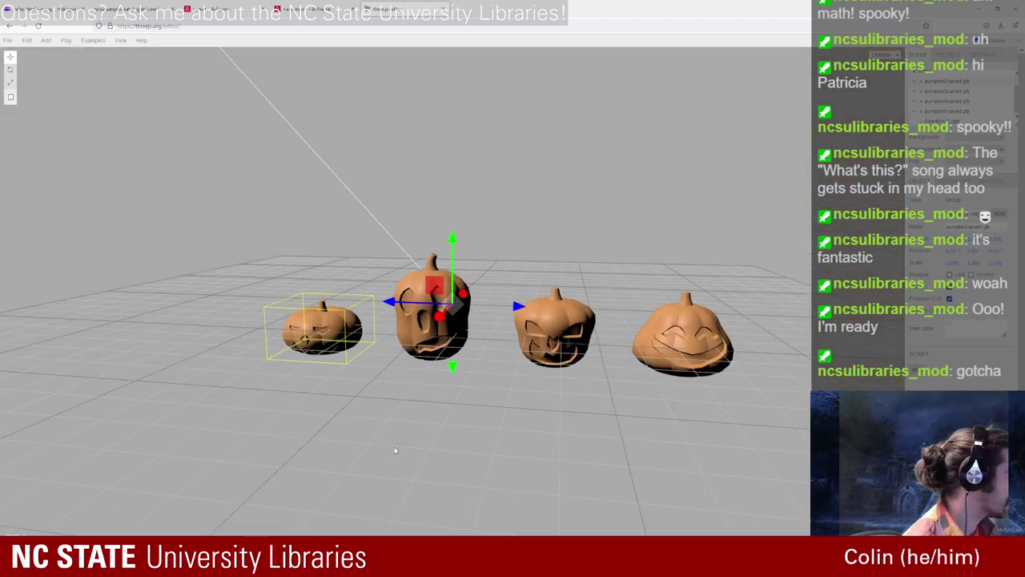
drag(394, 450, 382, 386)
scroll(382, 385, up, 5)
scroll(394, 405, down, 1)
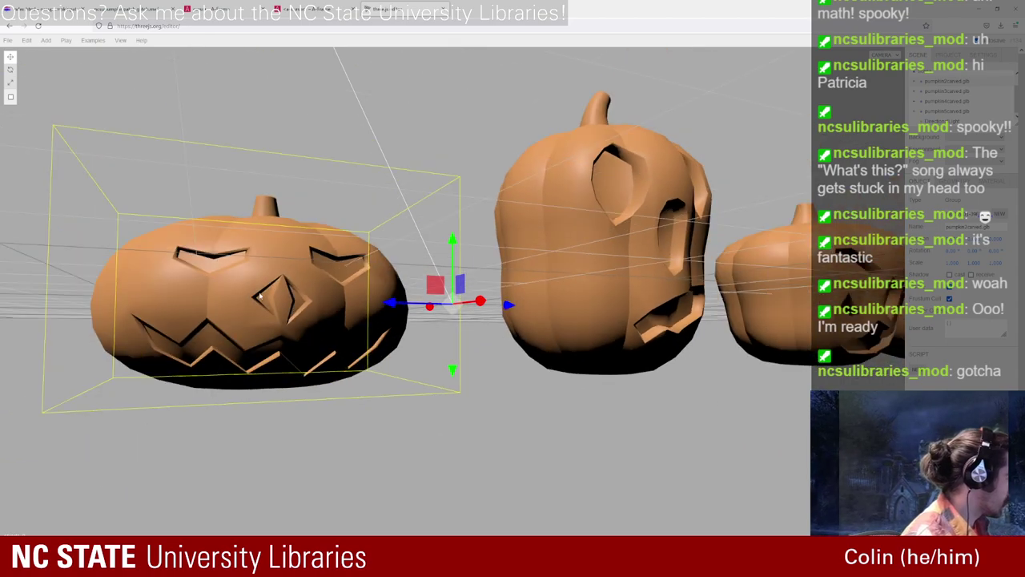
click(380, 479)
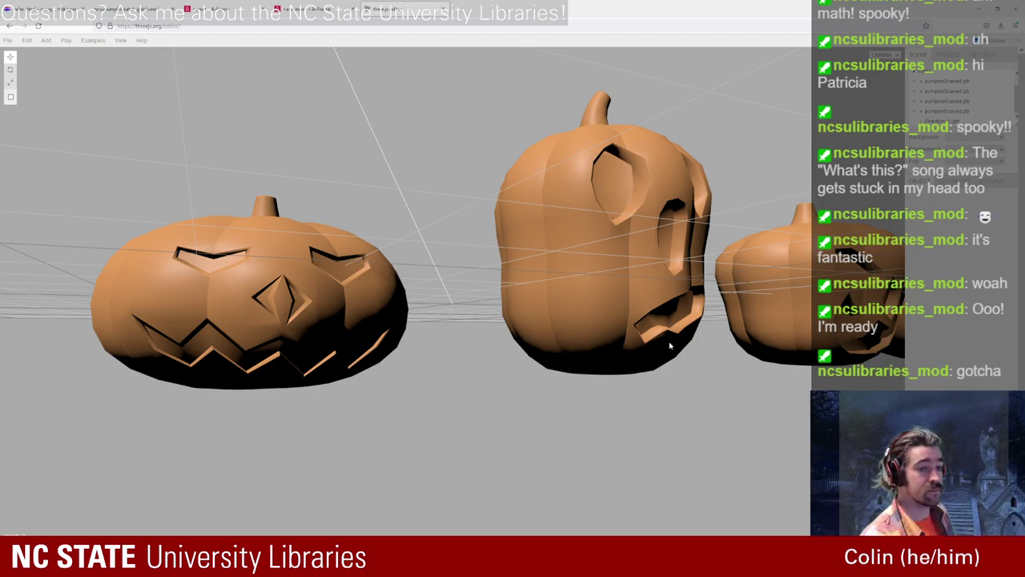
drag(474, 394, 430, 395)
scroll(439, 377, down, 5)
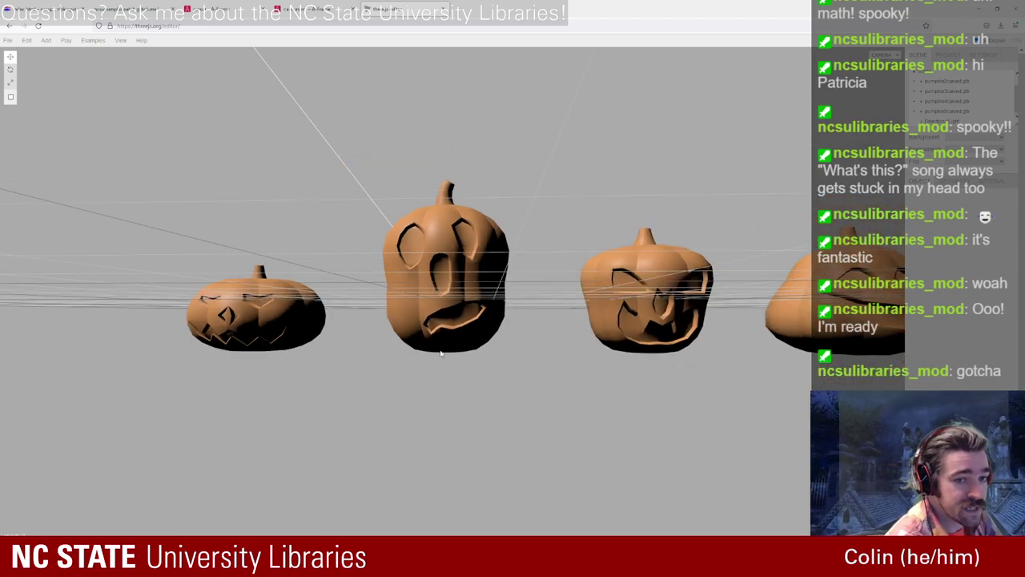
scroll(448, 341, down, 3)
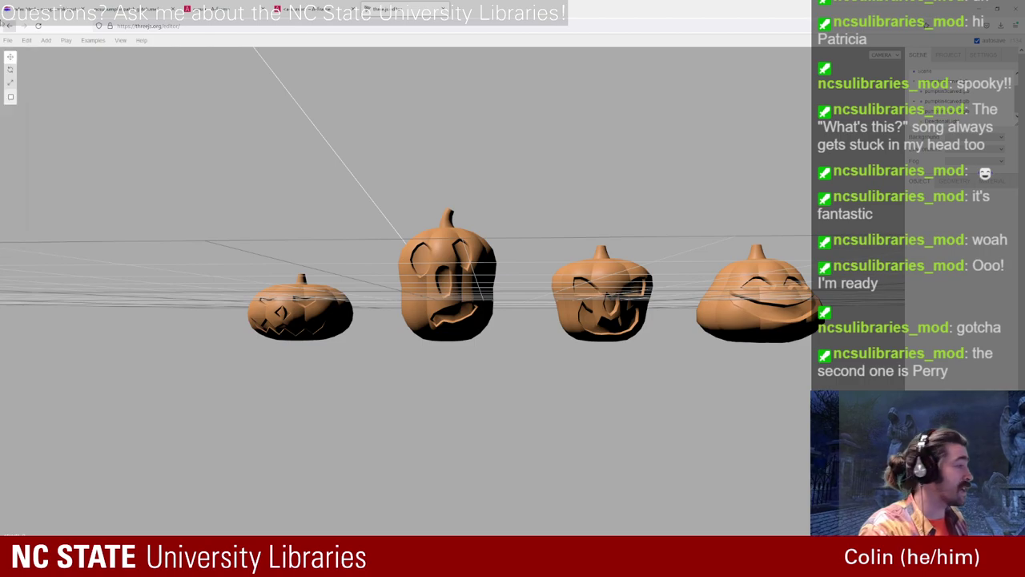
Step: Switch to the index.html code and rename the second pumpkin group's id to PerryPumpkin2Group
click(60, 6)
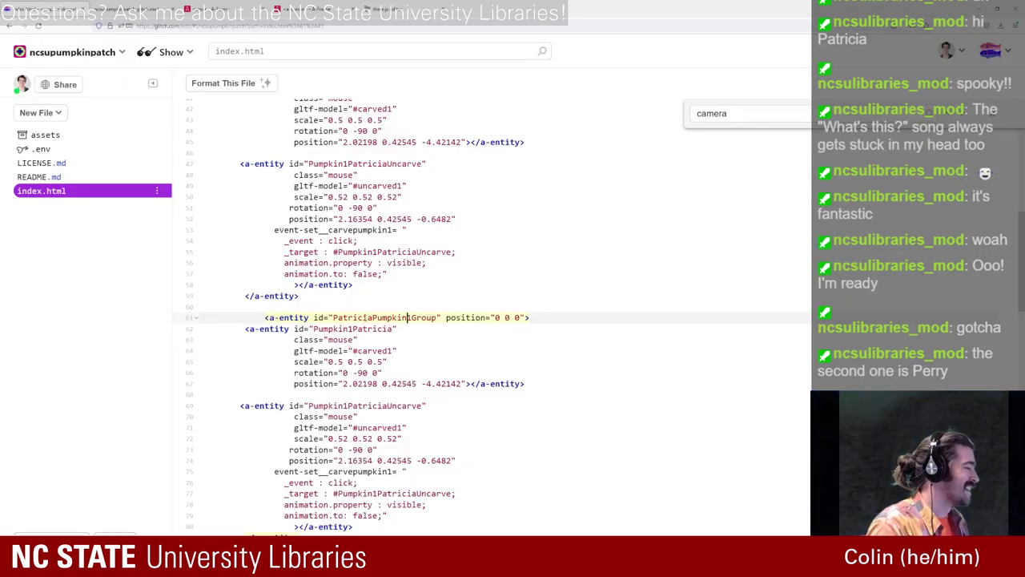
drag(372, 317, 333, 317)
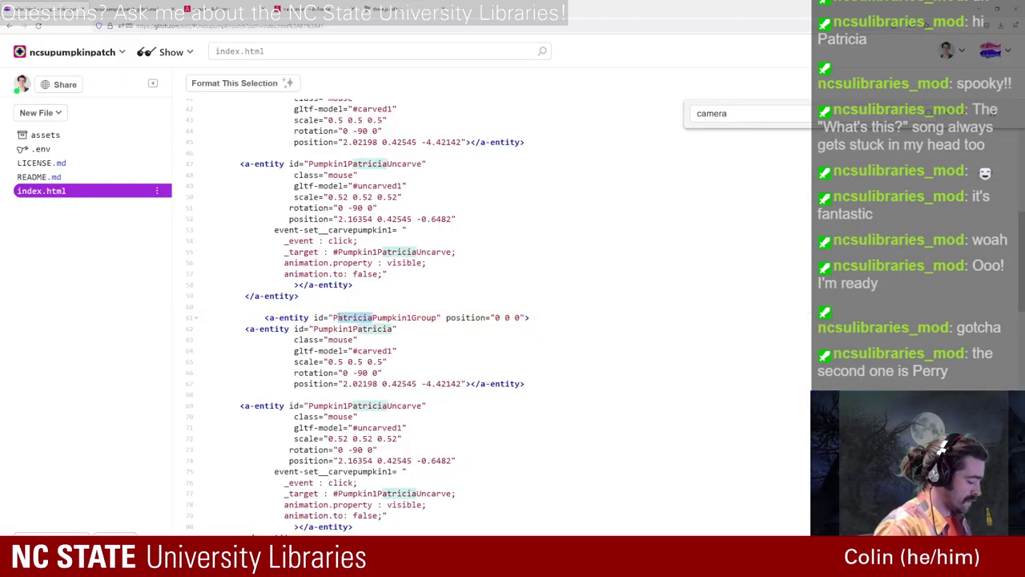
text(Perr)
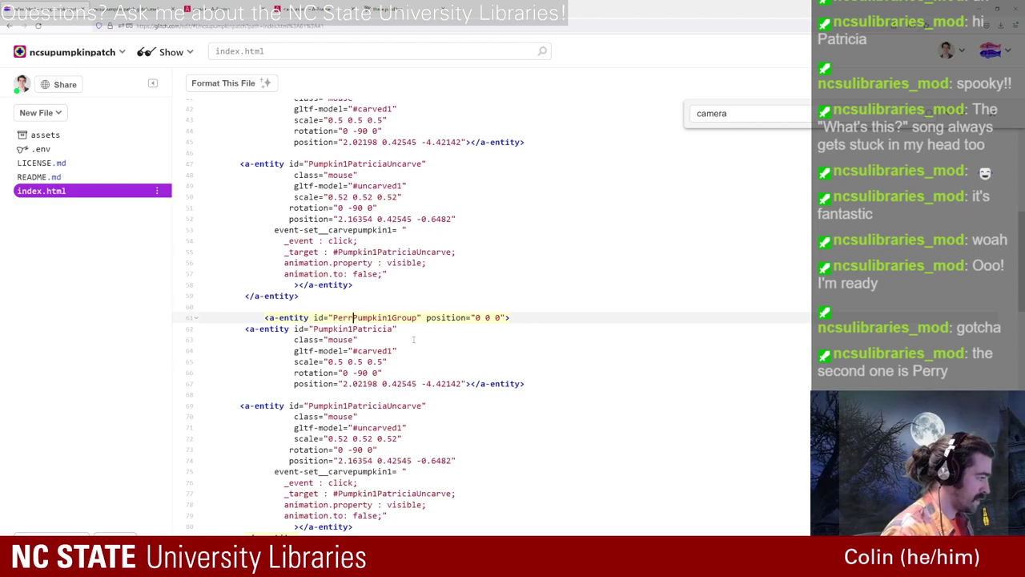
text(y)
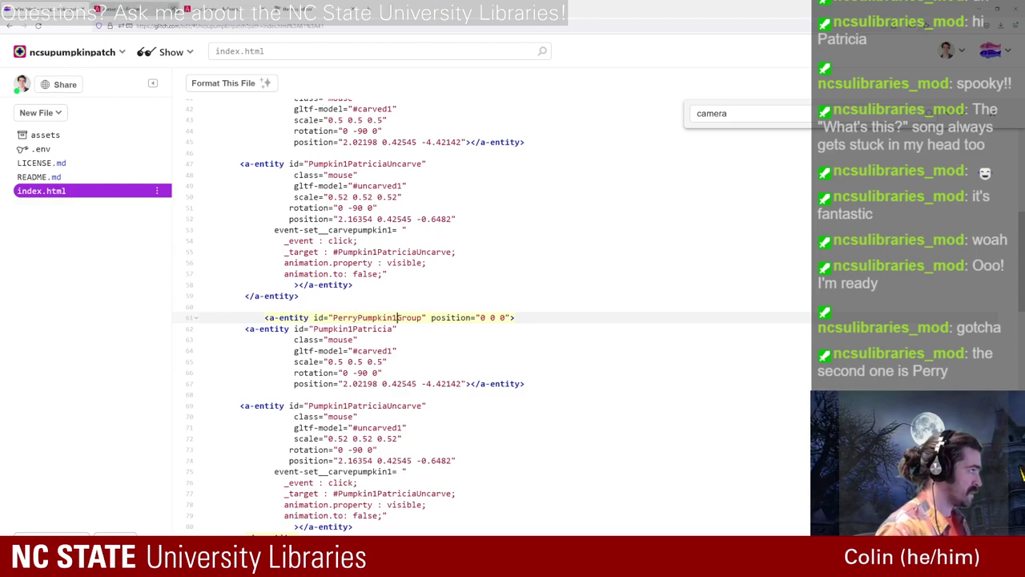
click(398, 317)
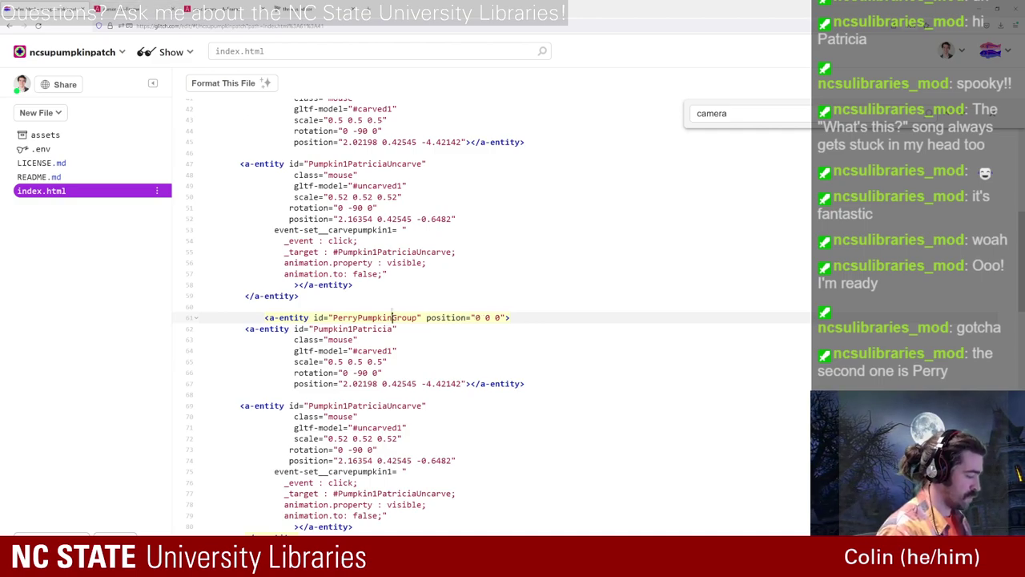
key(BackSpace)
text(2)
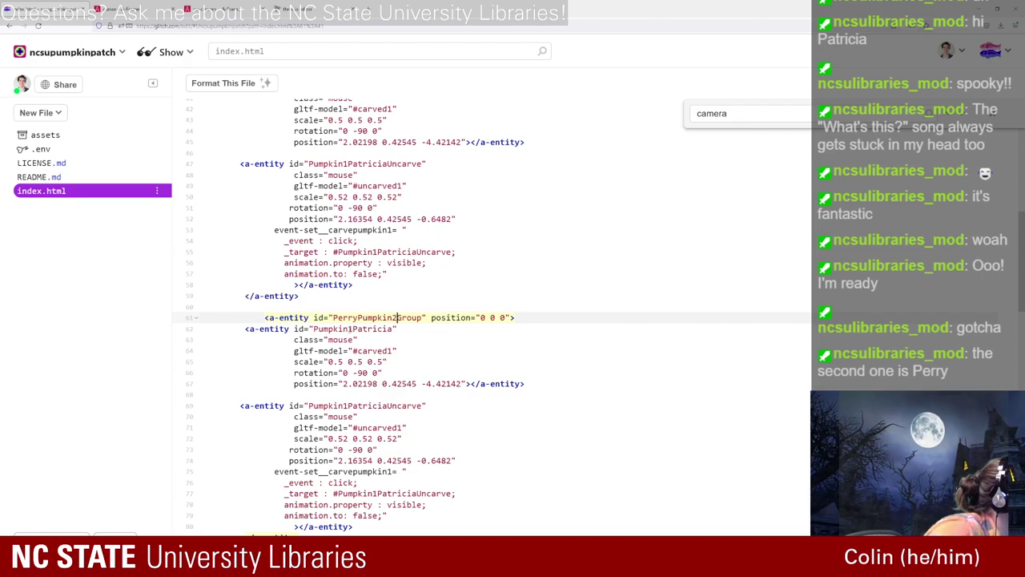
Step: Rename the second group's carved entity id to Pumpkin2Perry and its uncarved entity id to Pumpkin2PerryUncarve
double_click(370, 329)
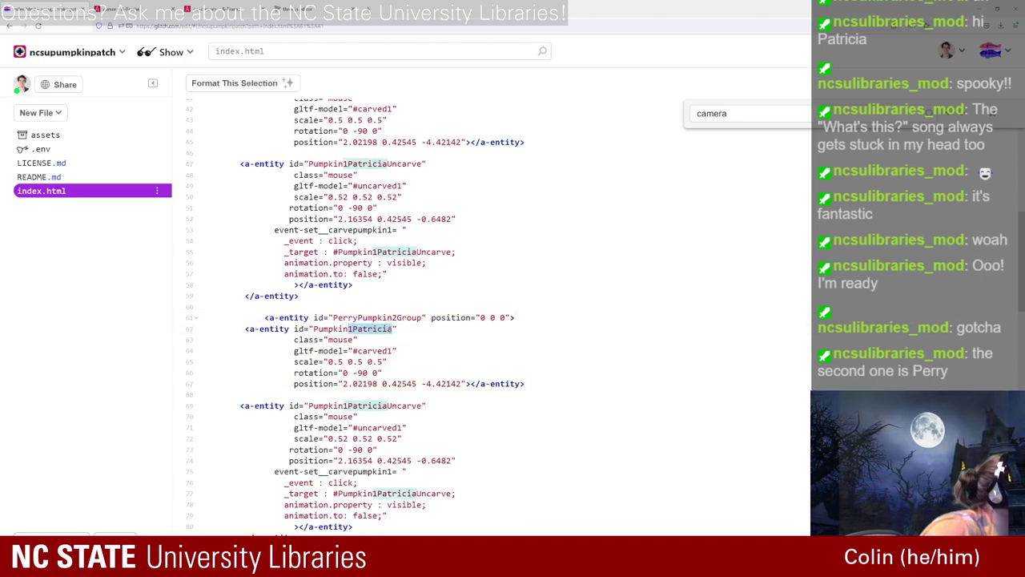
text(2Perry)
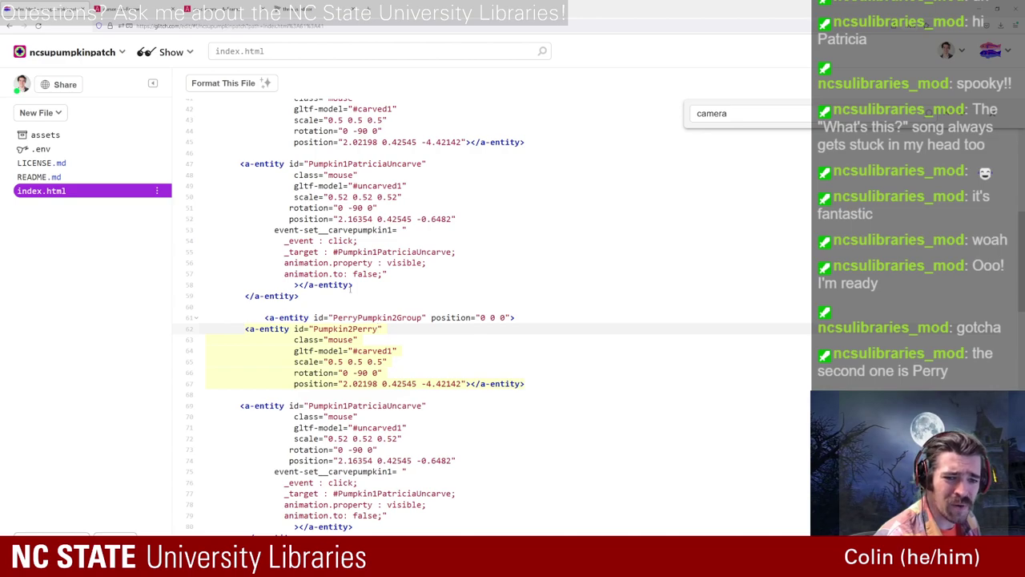
click(362, 317)
scroll(363, 318, down, 2)
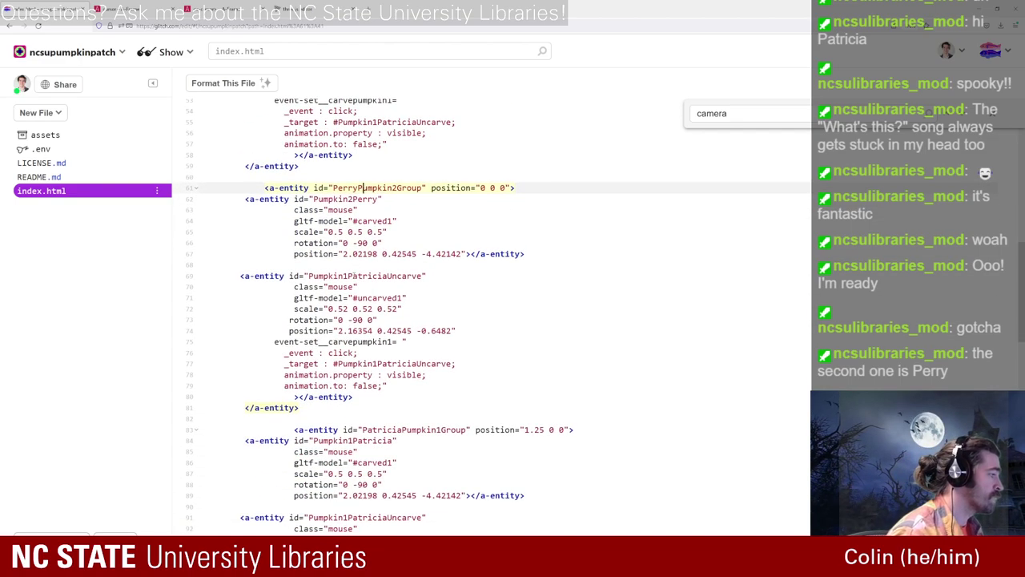
drag(343, 276, 388, 275)
text(2)
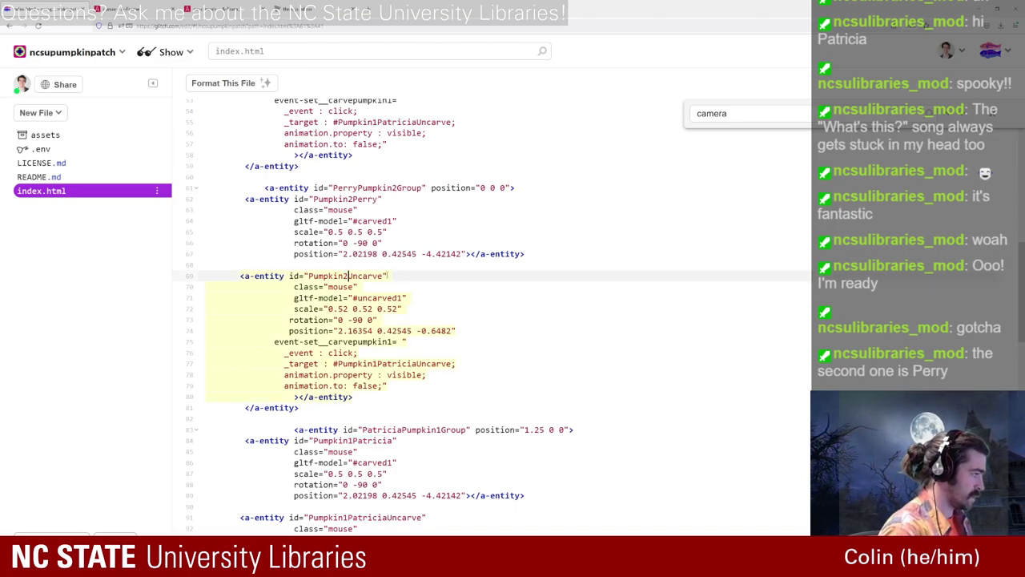
text(Perry)
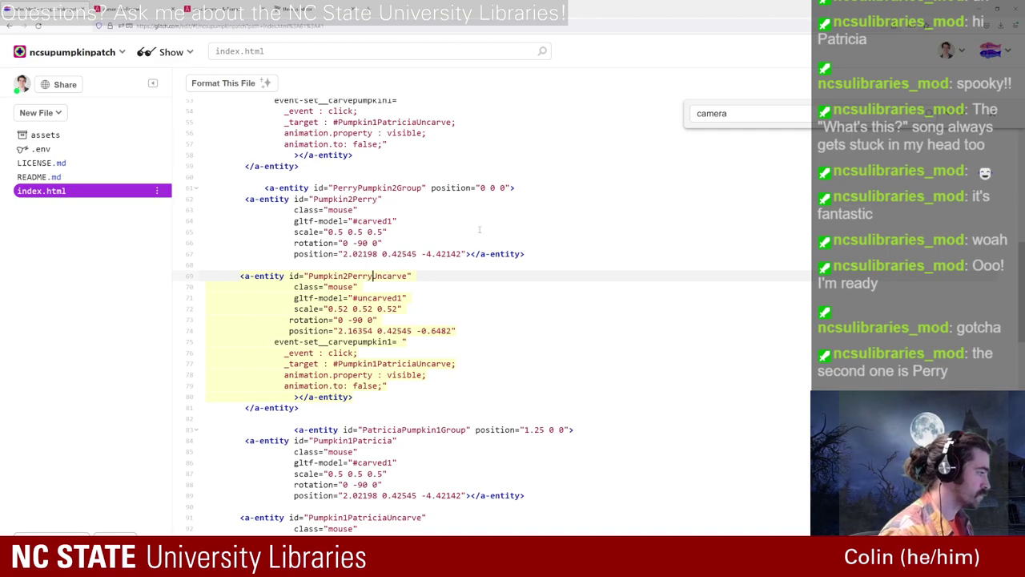
Step: Set the click event's _target in the second group's uncarved entity to #Pumpkin2PerryUncarve
scroll(479, 230, down, 2)
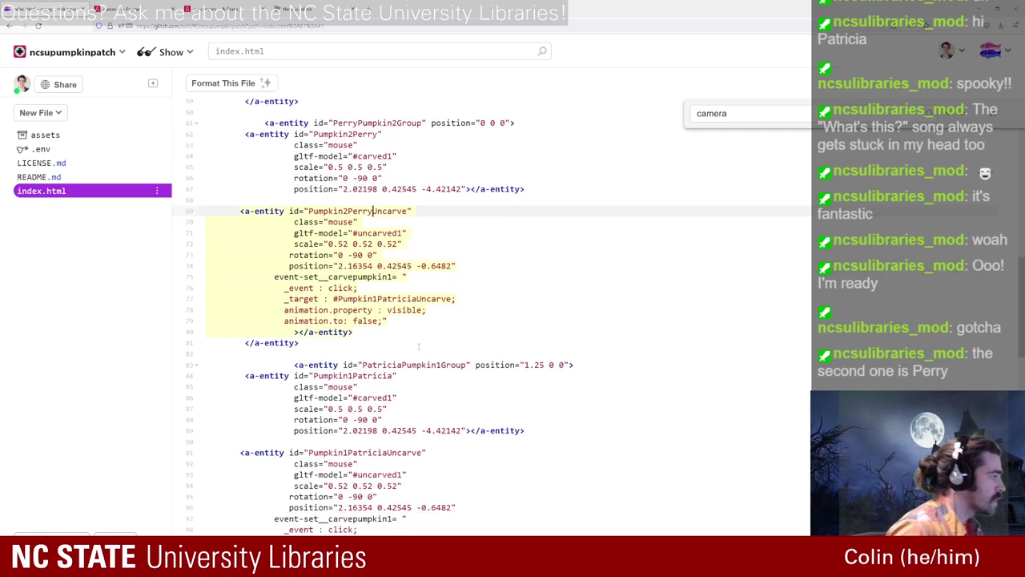
scroll(423, 349, up, 2)
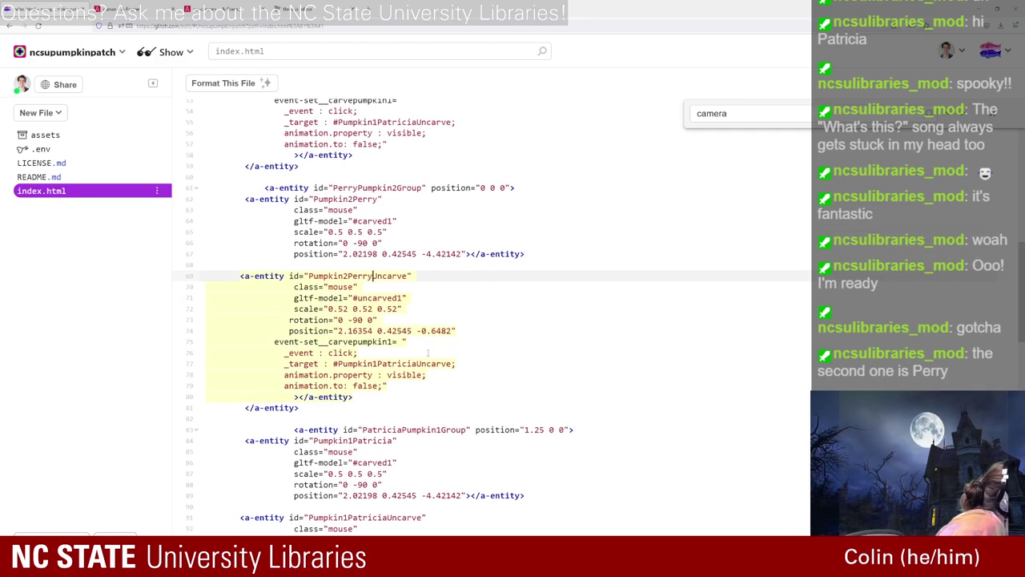
drag(416, 363, 371, 363)
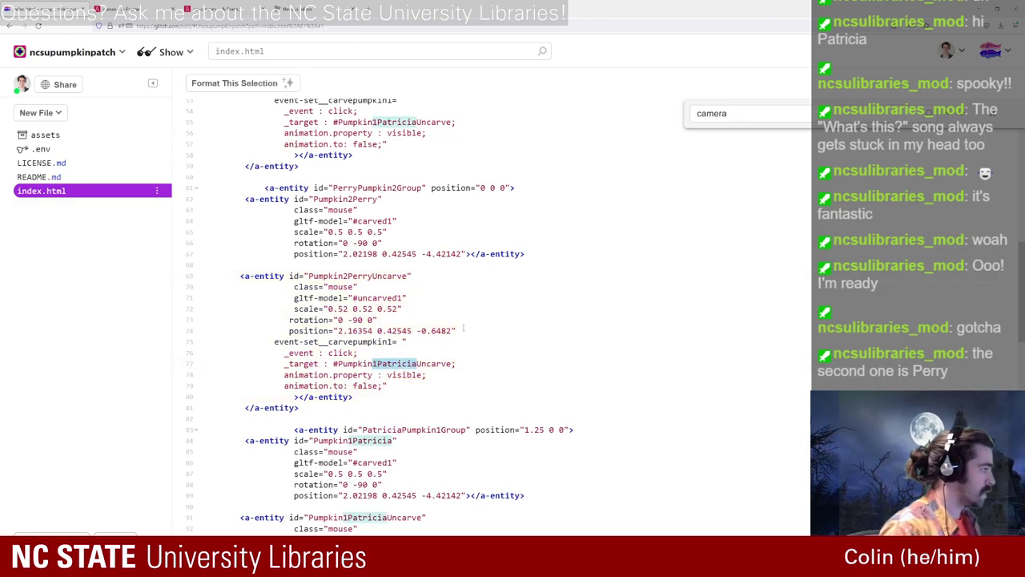
scroll(463, 327, up, 2)
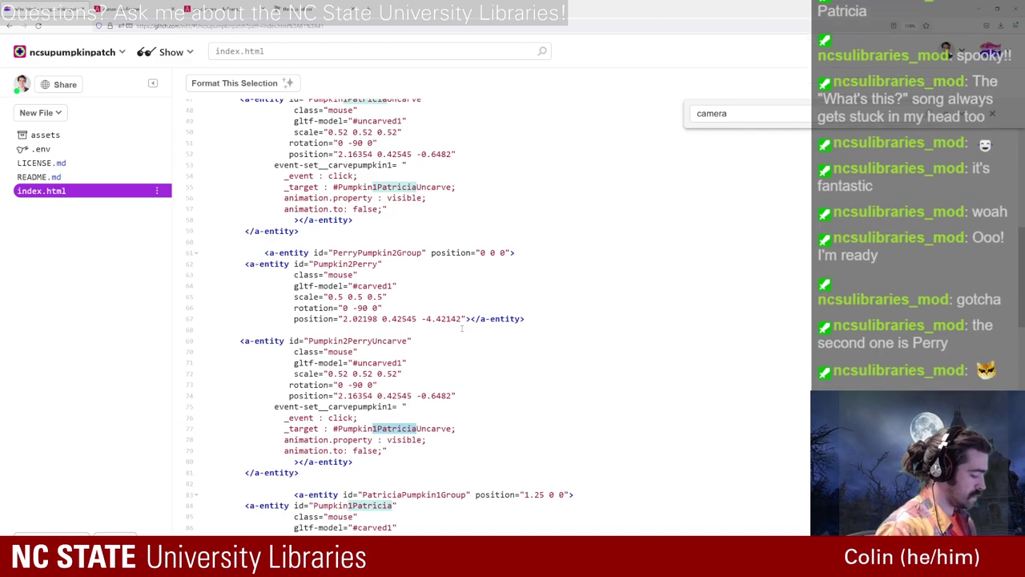
text(2Perry)
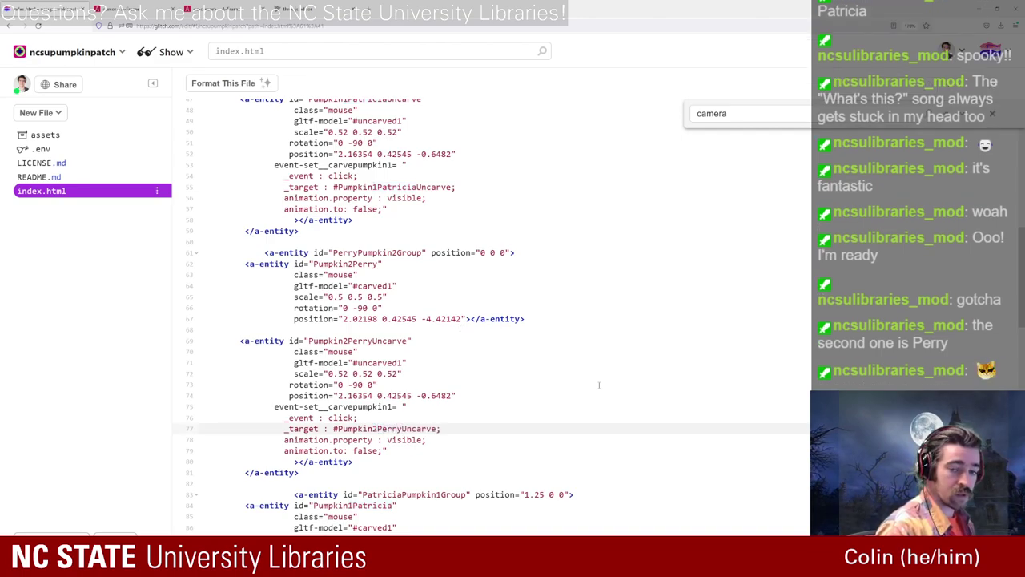
Step: Open the live scene in a new window and test the carving interaction on the second pumpkin in the row
click(357, 252)
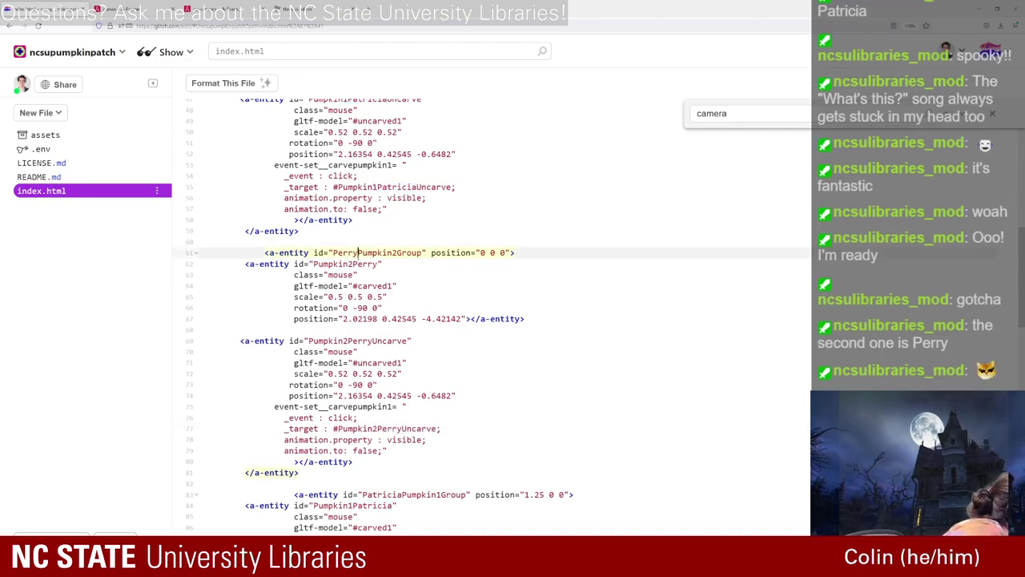
drag(259, 252, 488, 460)
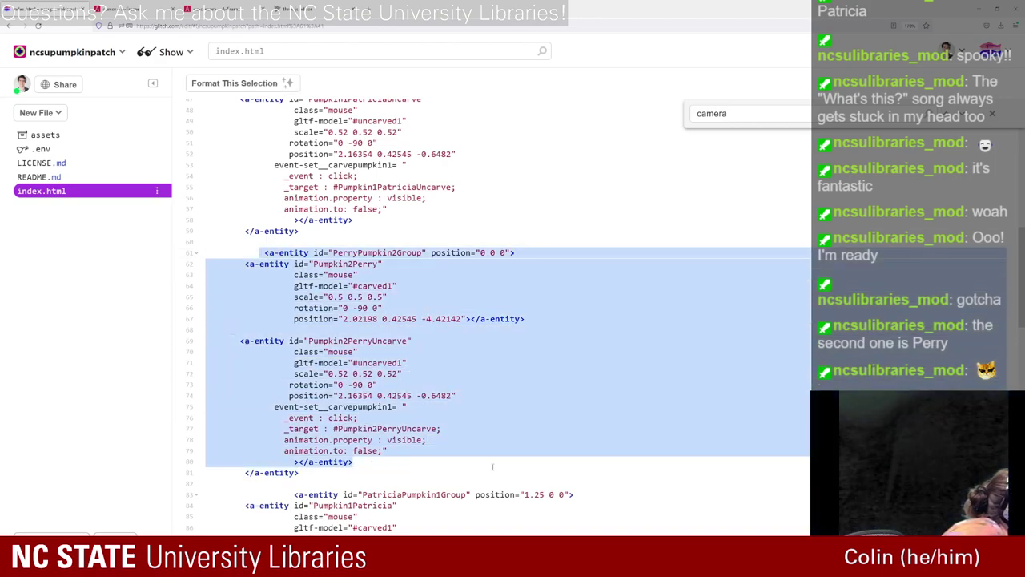
click(491, 465)
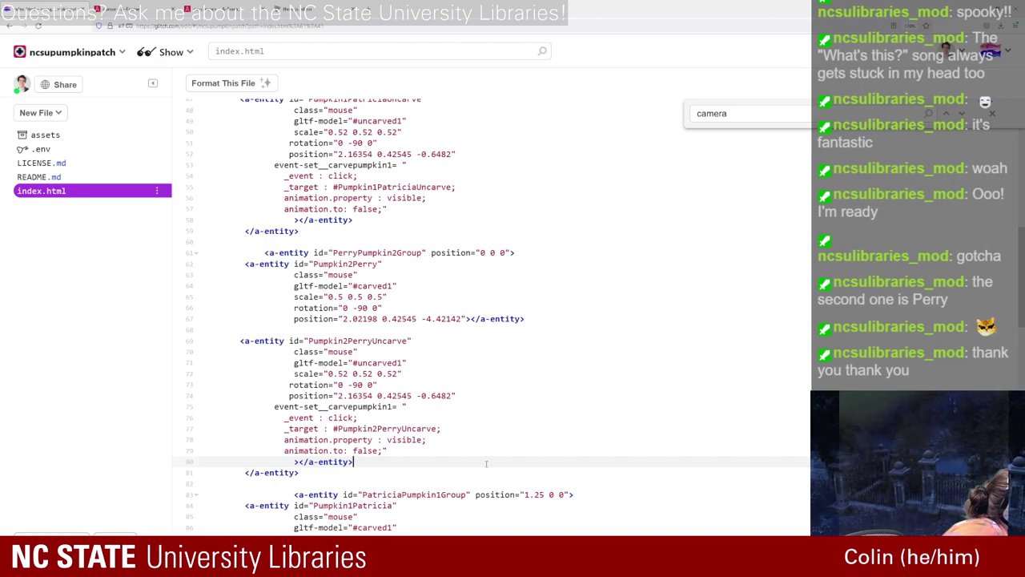
click(171, 51)
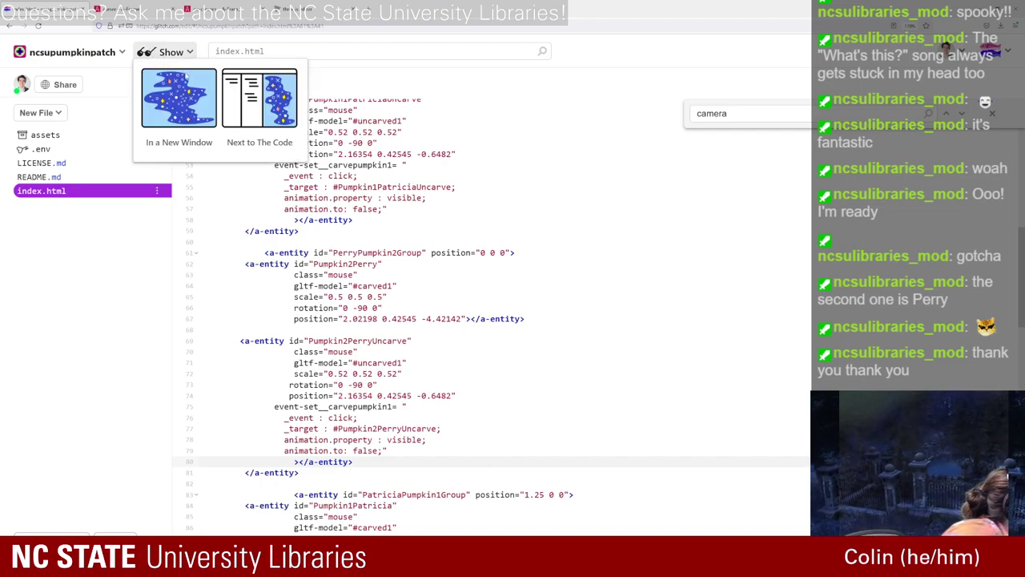
click(205, 122)
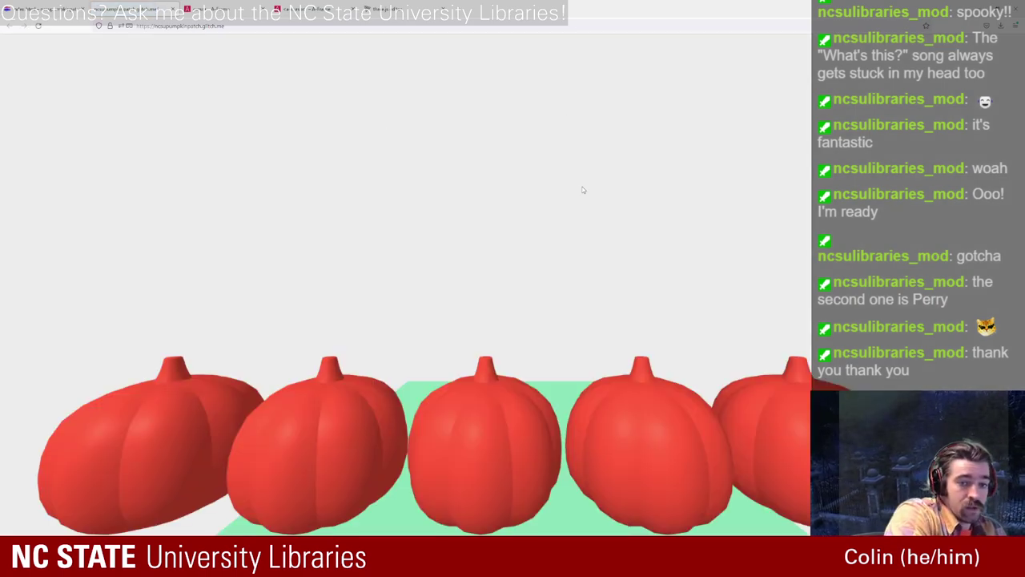
click(345, 409)
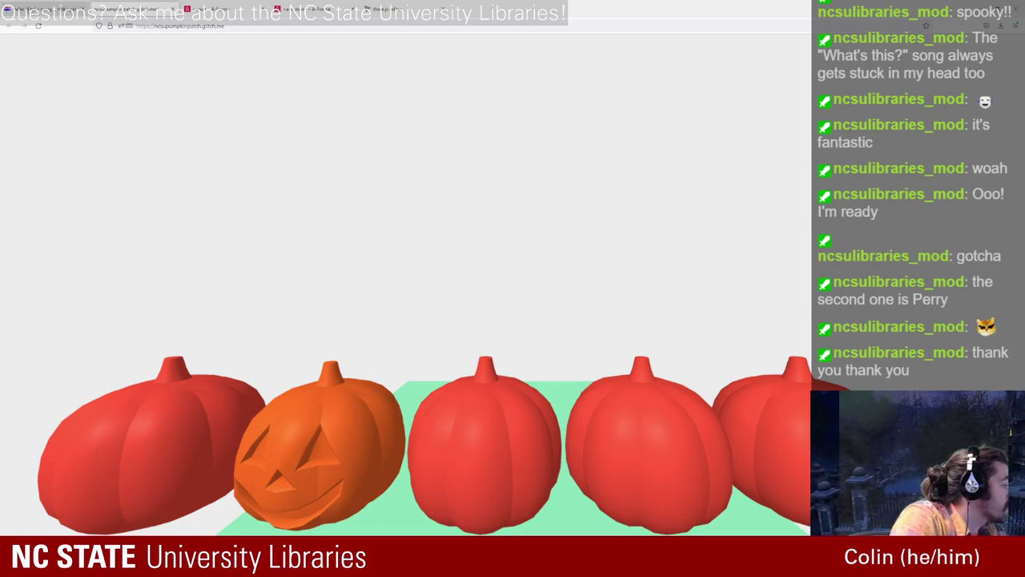
Step: In the index.html code, set the second pumpkin's carved gltf-model to #carved2 and its uncarved gltf-model to #uncarved2
key(ctrl+shift+Tab)
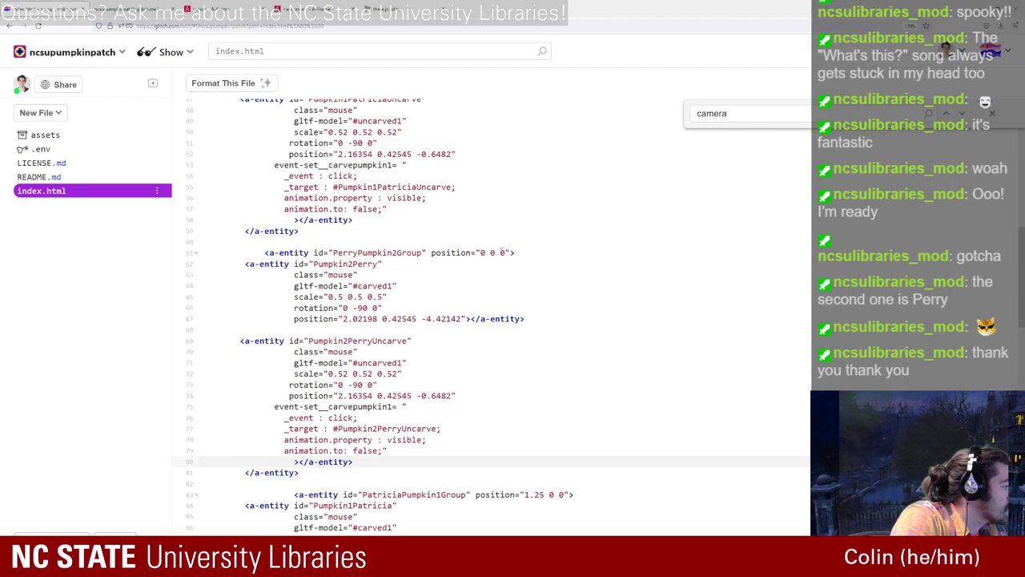
click(466, 274)
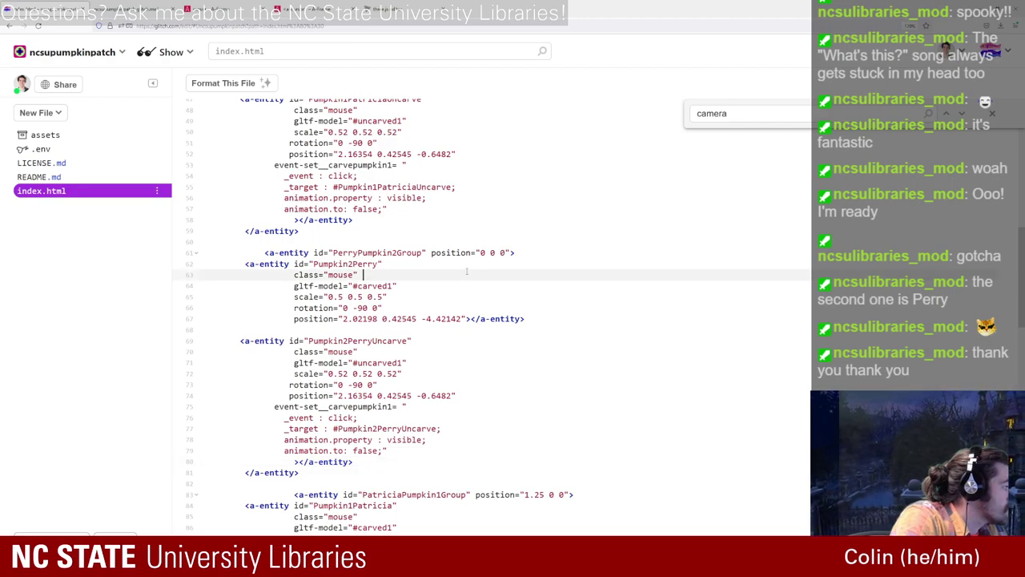
click(396, 286)
key(BackSpace)
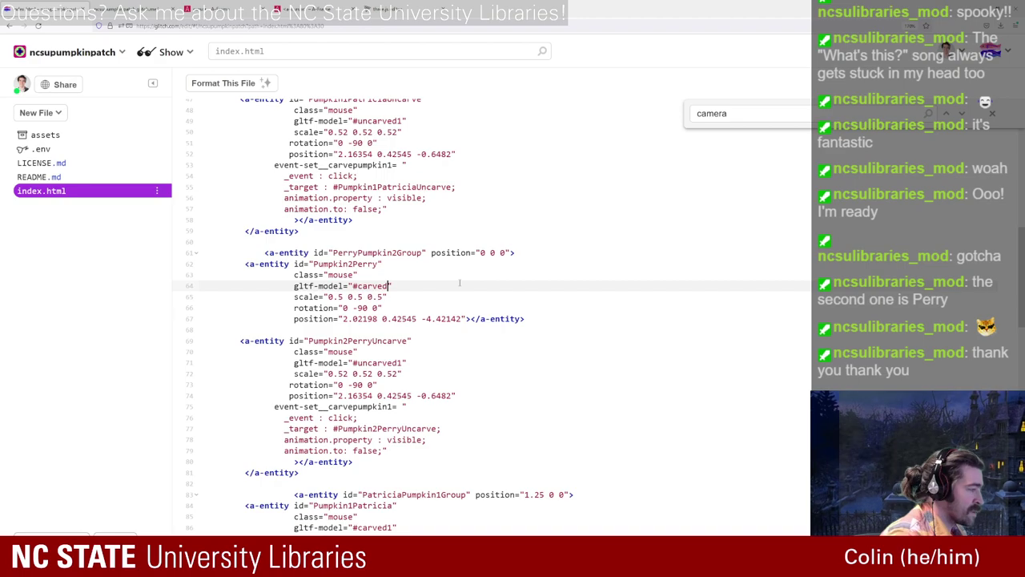
text(2)
click(423, 362)
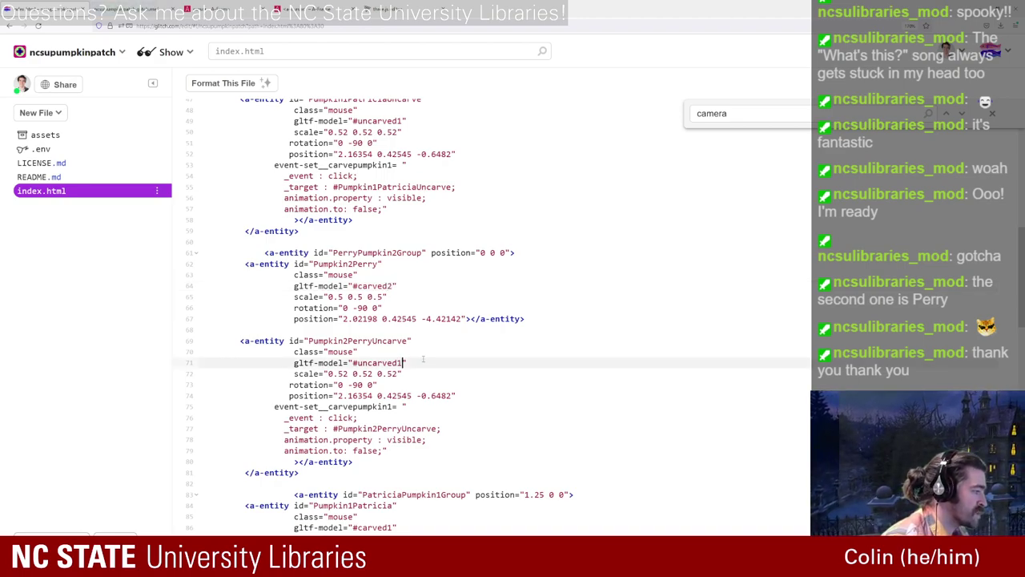
key(Left)
key(BackSpace)
text(2)
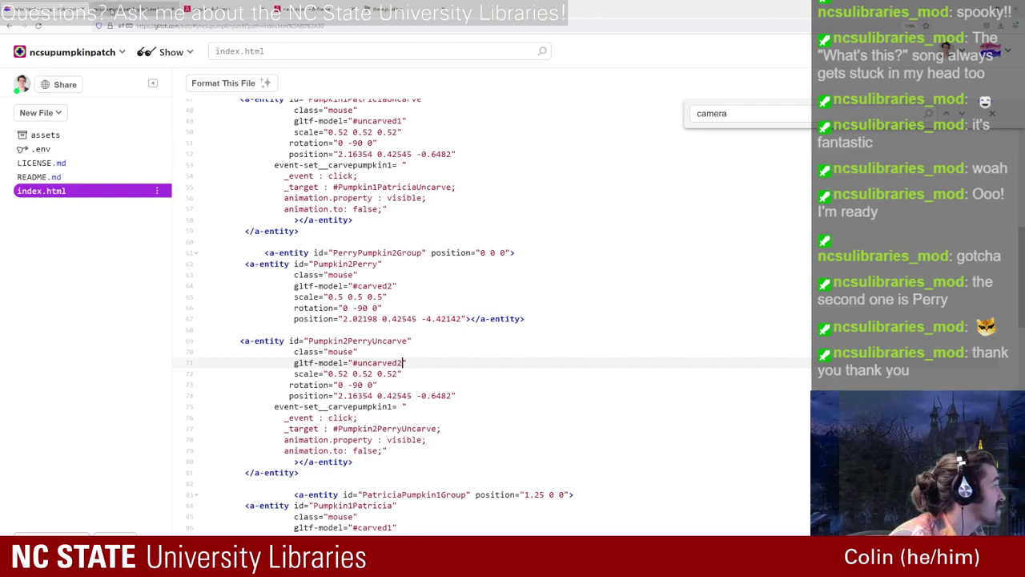
Step: Reload the live scene, open the A-Frame inspector and move PerryPumpkin2Group along x into the gap between the first and third pumpkins
click(111, 7)
click(38, 26)
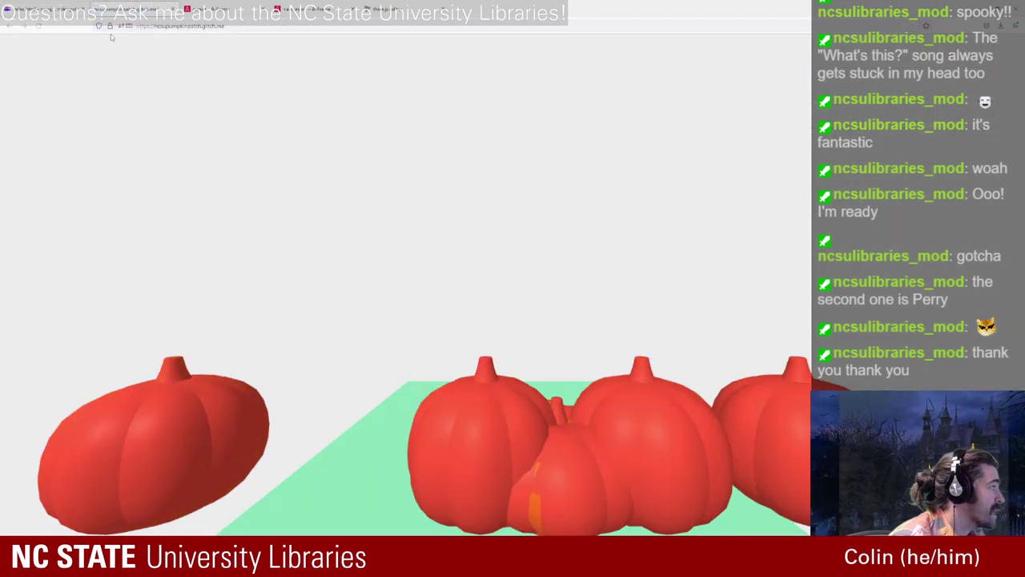
key(ctrl+alt+i)
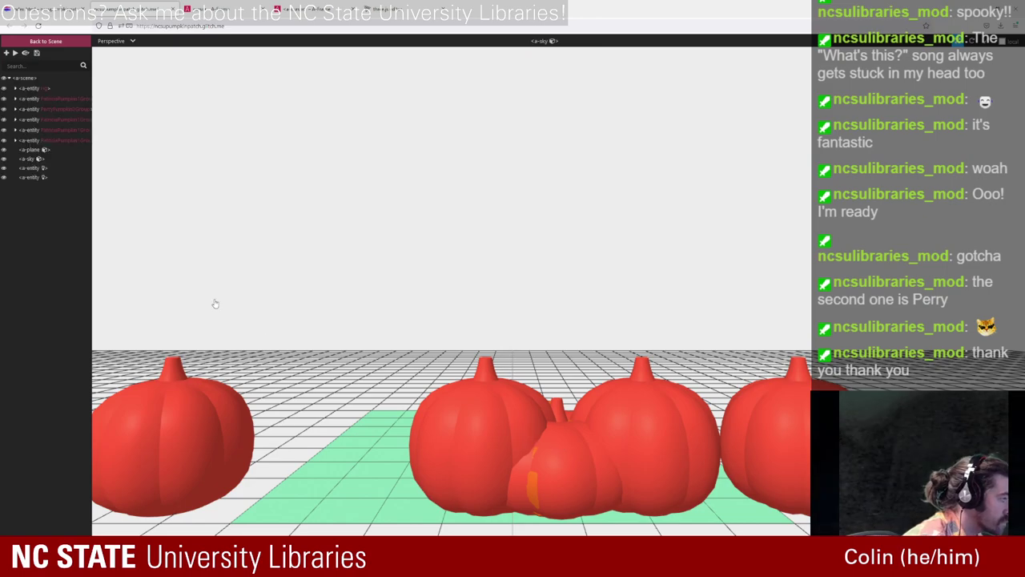
click(61, 110)
scroll(588, 489, down, 3)
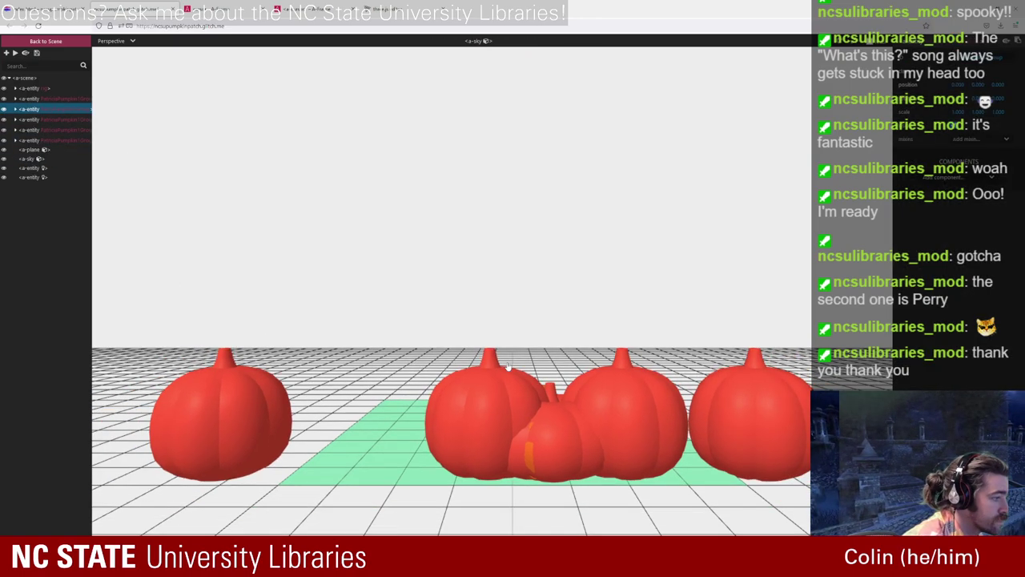
drag(558, 520, 311, 490)
click(401, 416)
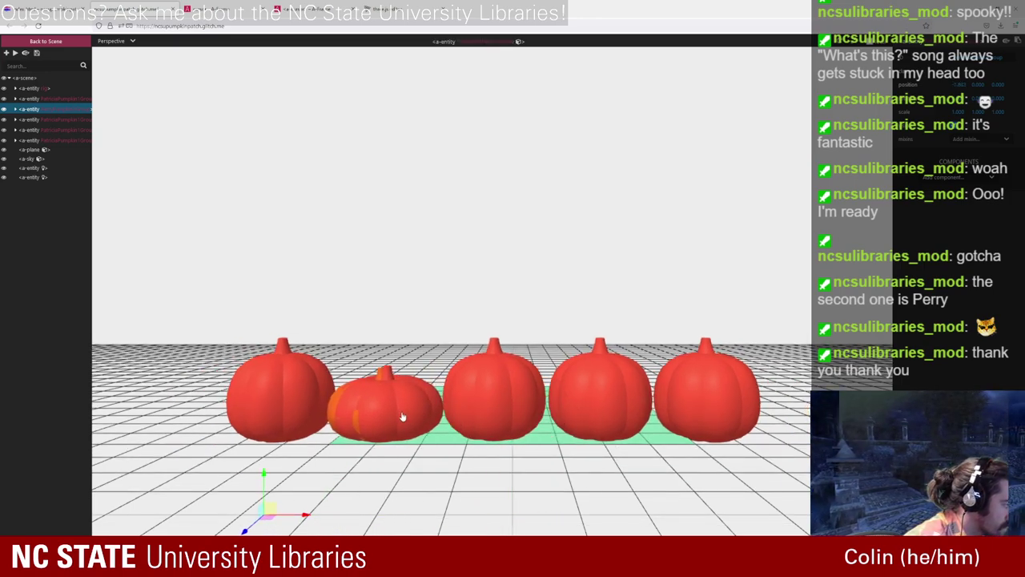
drag(390, 457, 404, 518)
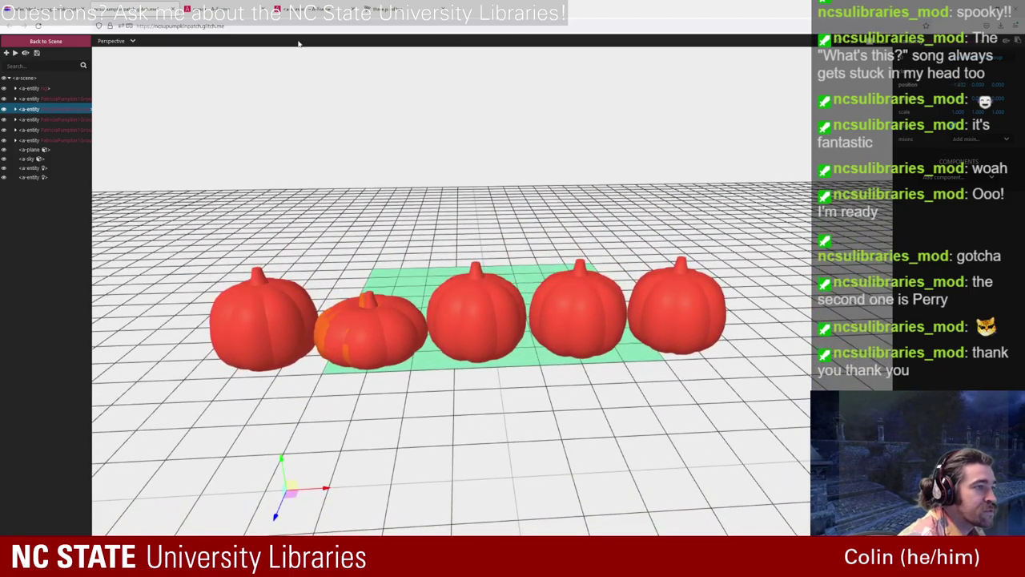
Step: In the index.html code, set the x position of PerryPumpkin2Group to -1.832
click(53, 6)
scroll(532, 328, up, 2)
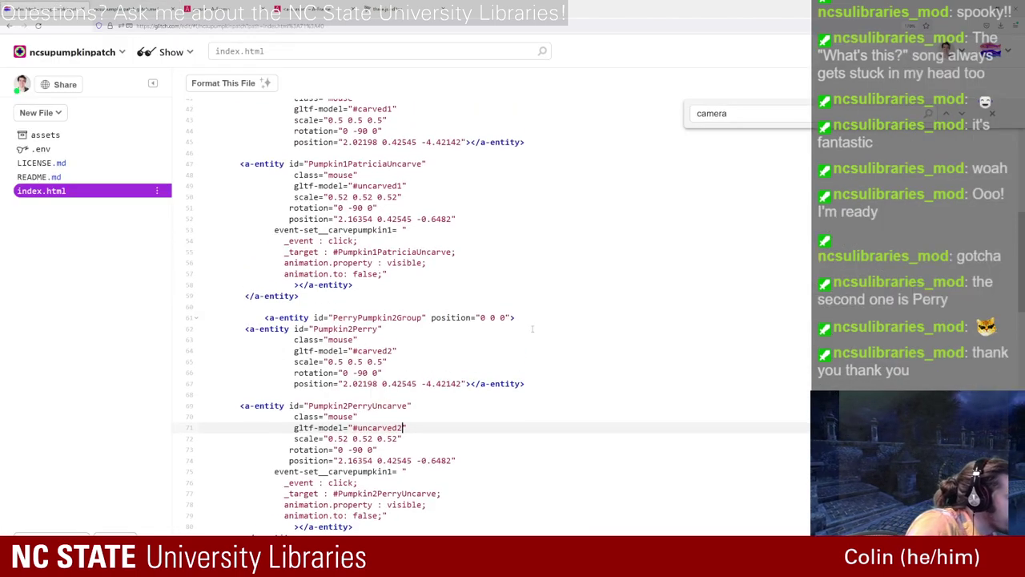
double_click(482, 318)
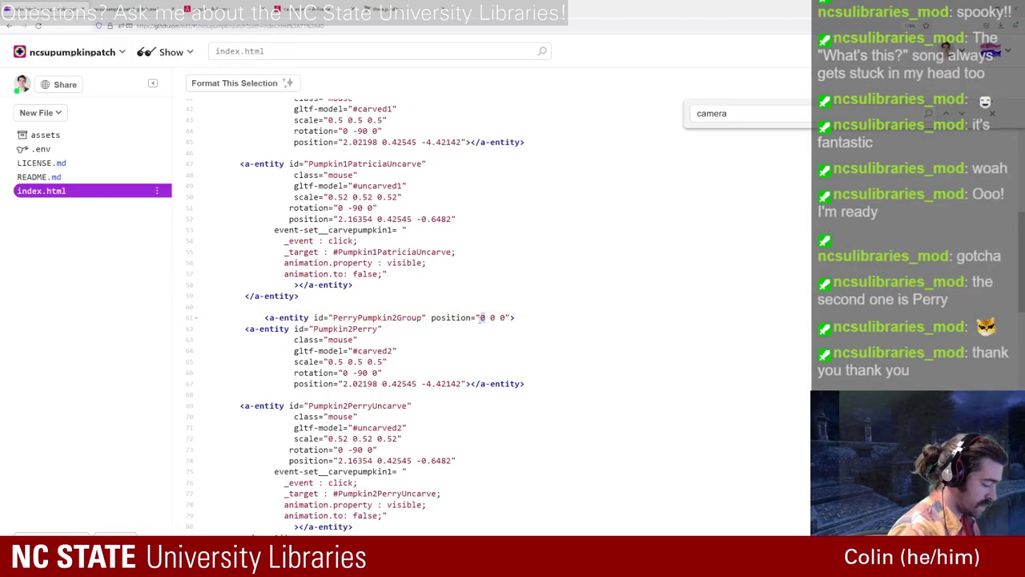
text(-1.832)
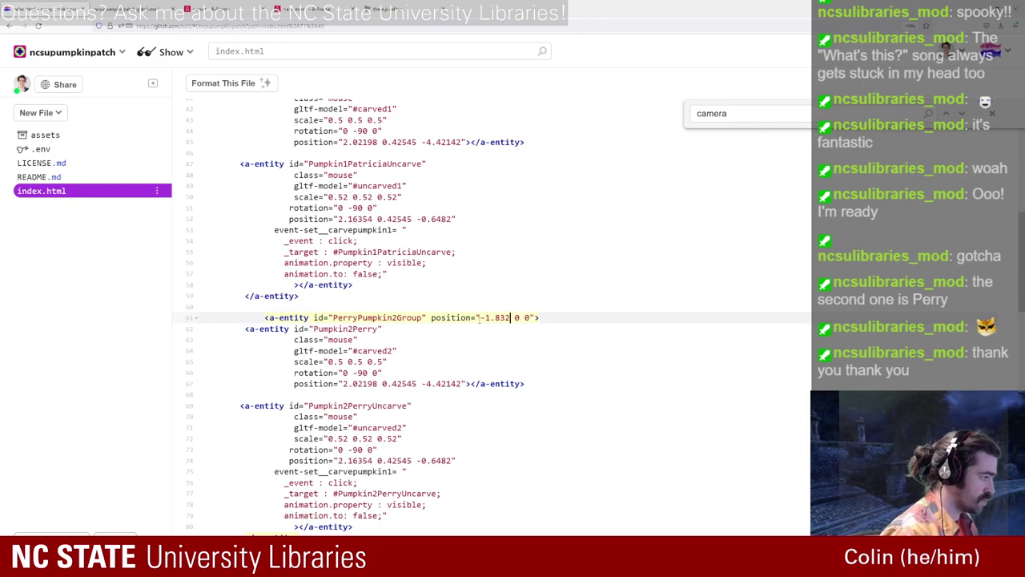
Step: Inspect the updated live scene, shift the second group's uncarved pumpkin along x to 2.10165 to cover the carved one, and copy its HTML
click(128, 8)
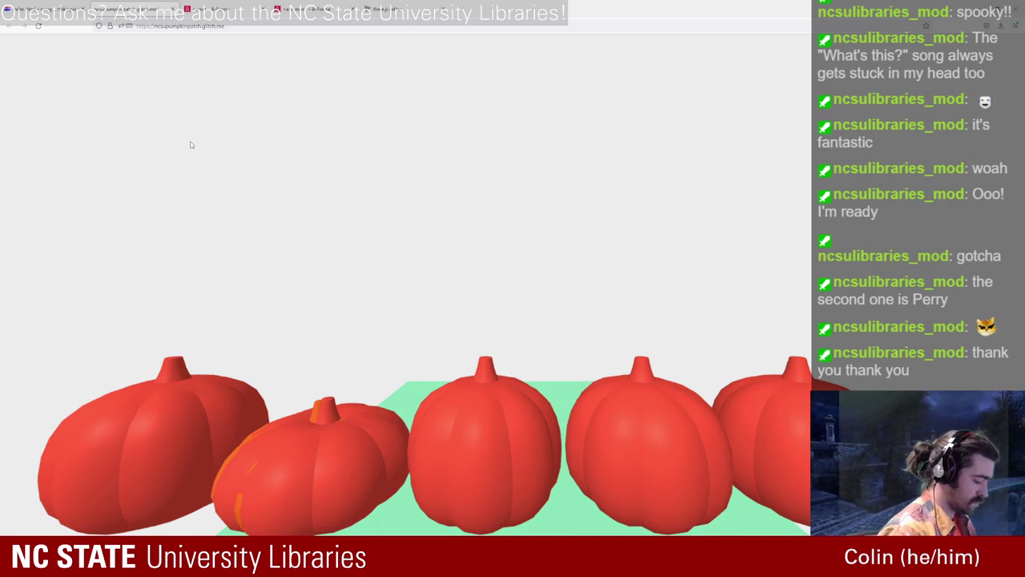
key(ctrl+alt+i)
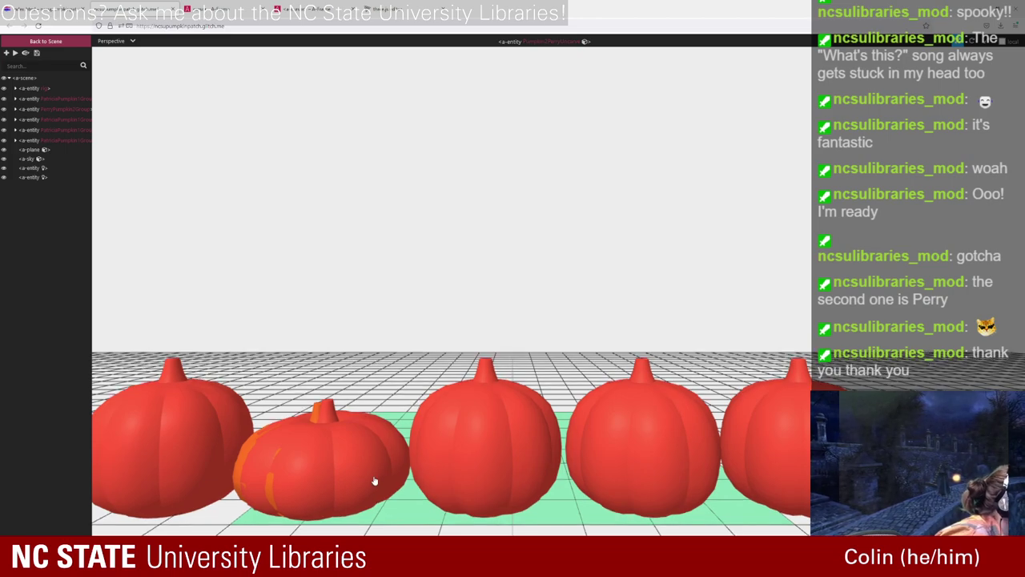
click(375, 480)
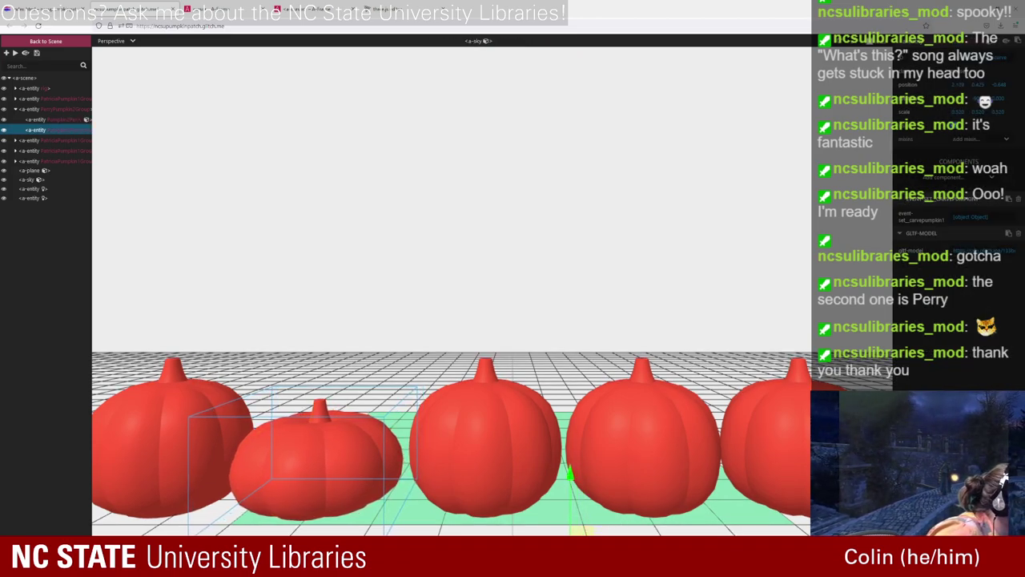
click(31, 179)
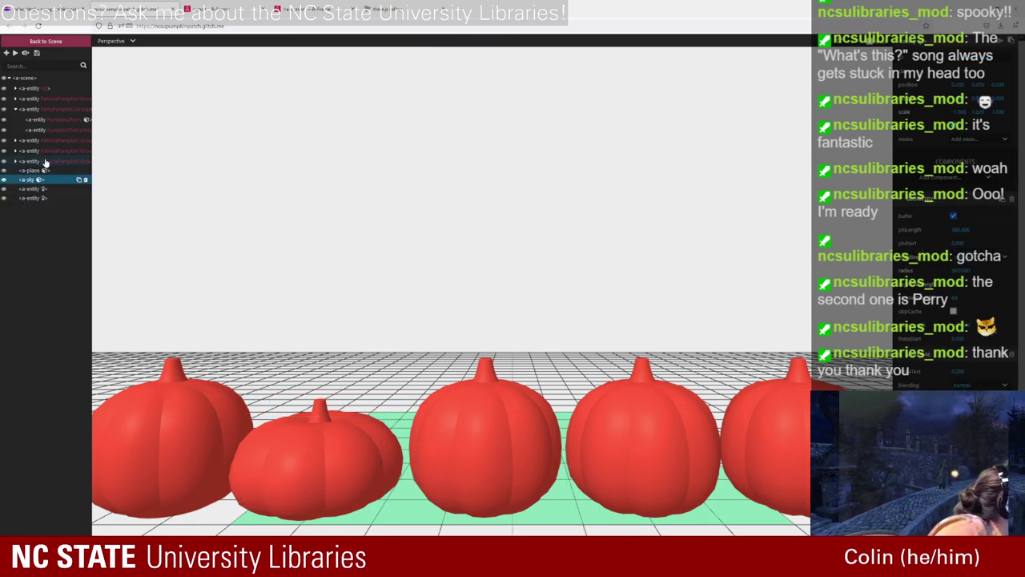
click(55, 132)
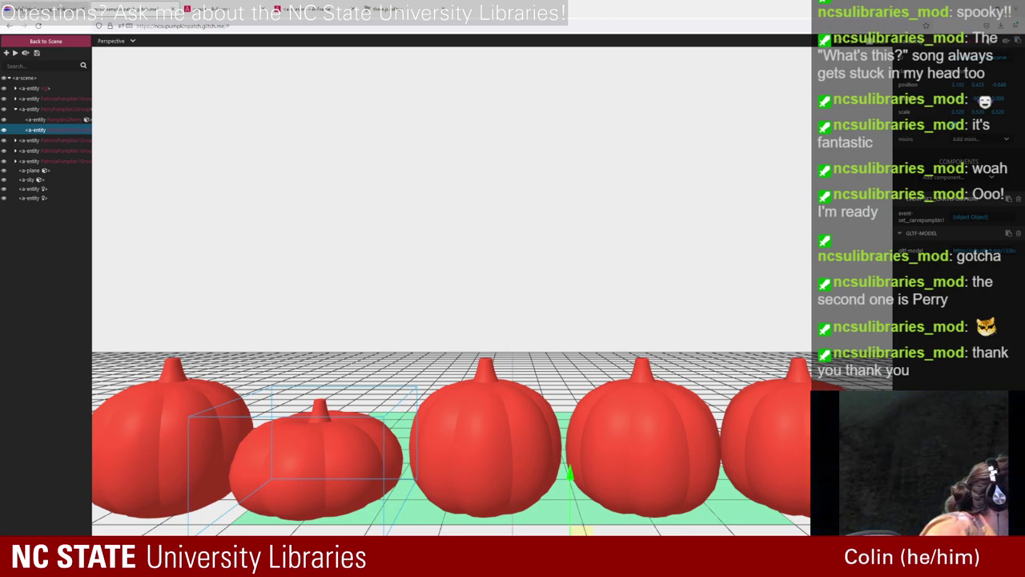
Step: Replace the position of Pumpkin2PerryUncarve in the code with the copied 2.10165 0.42545 -0.6482, and test carving that pumpkin in the live scene
click(128, 8)
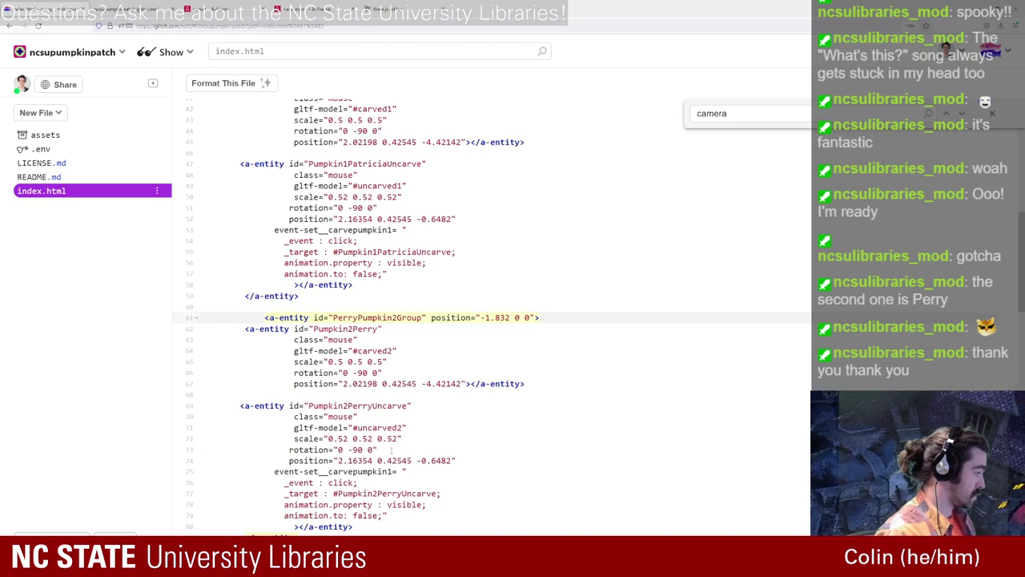
drag(457, 461, 287, 460)
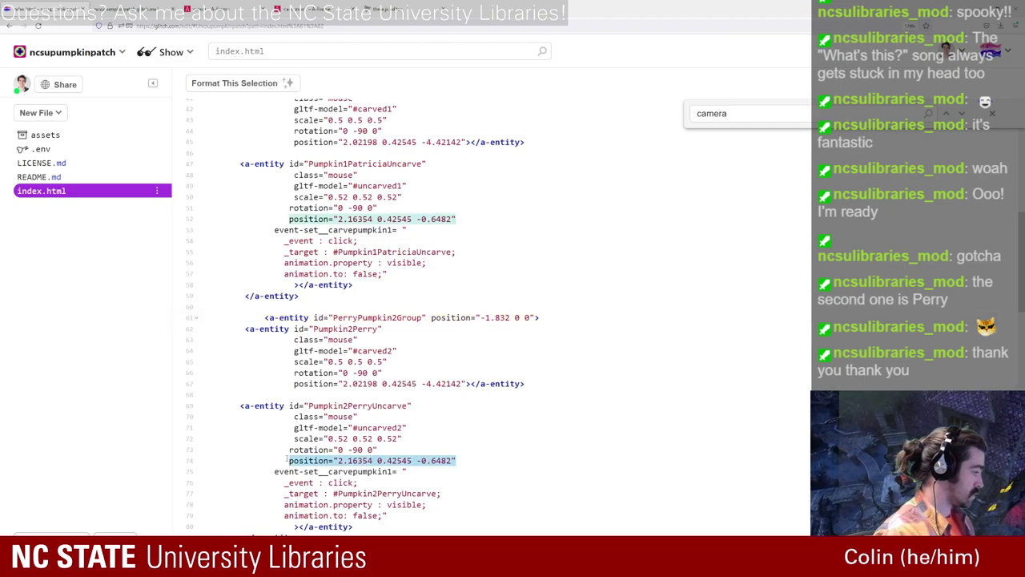
key(ctrl+v)
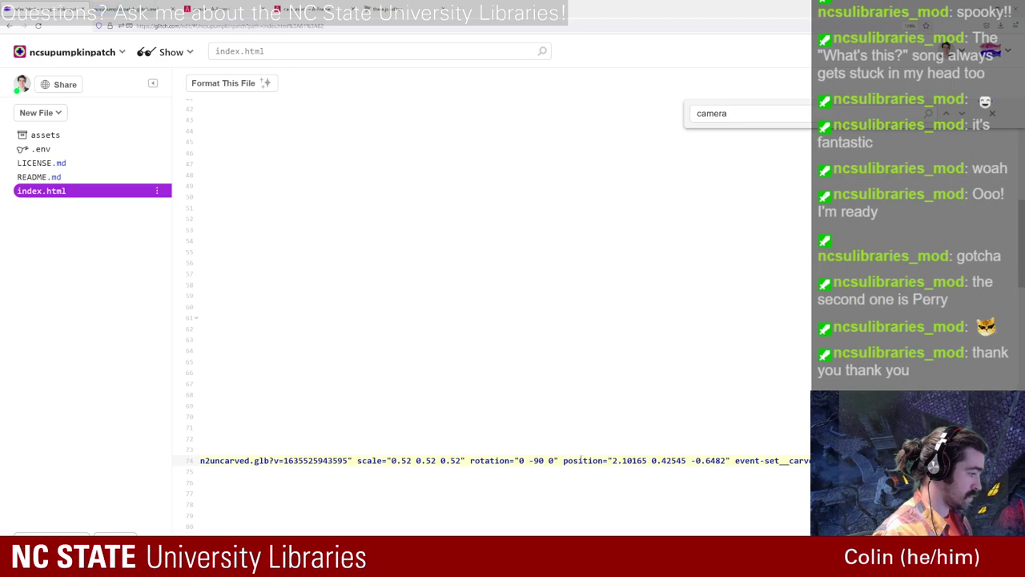
drag(559, 462, 289, 461)
key(BackSpace)
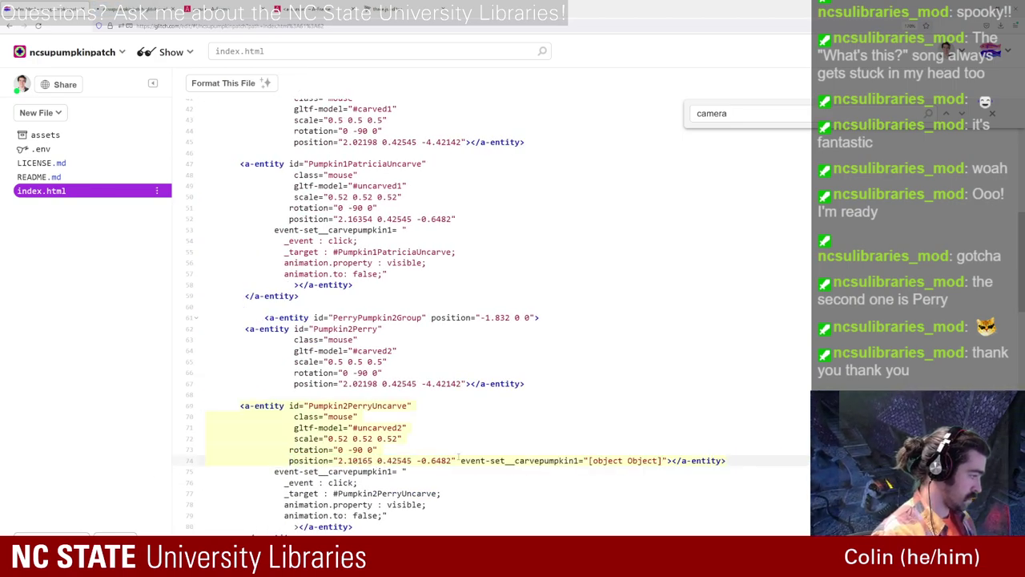
drag(459, 461, 750, 458)
key(BackSpace)
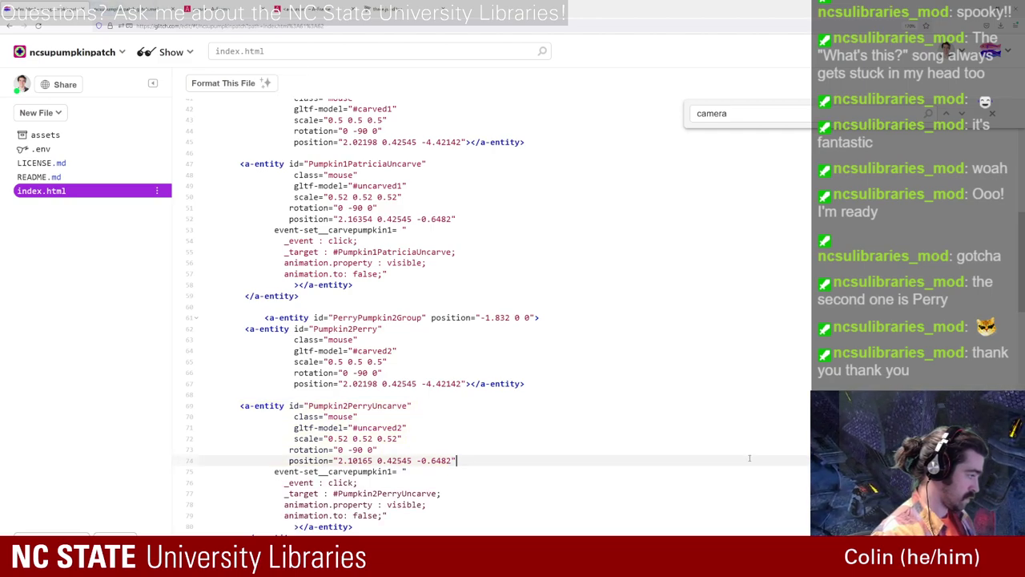
click(112, 8)
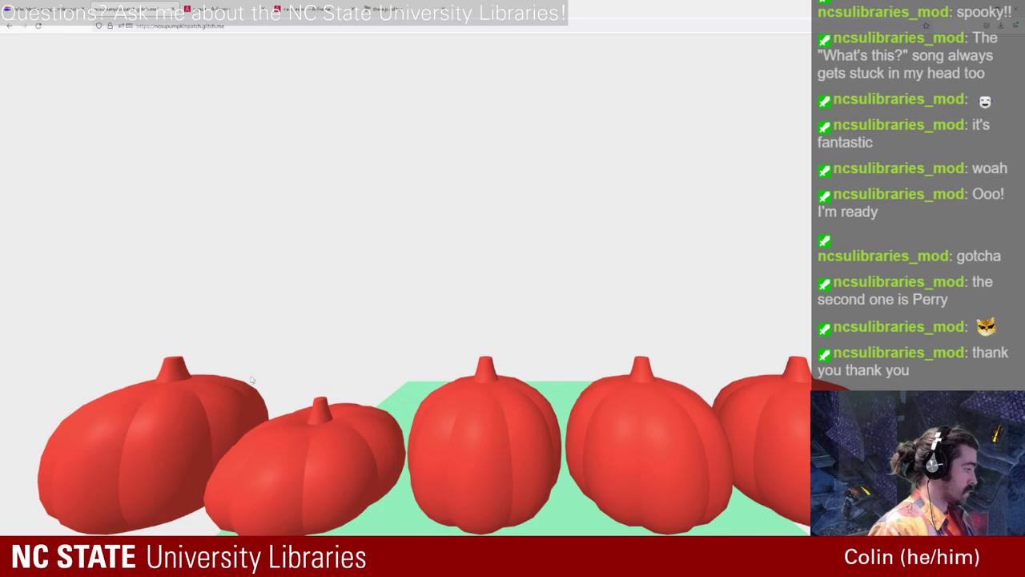
click(315, 433)
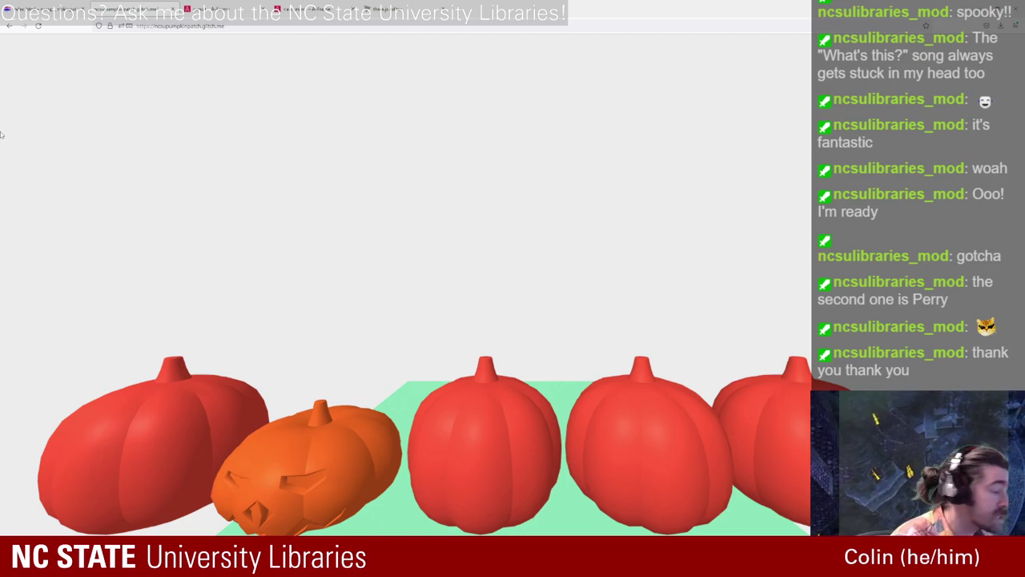
Step: Switch to the three.js editor and examine the carved face of the tall pumpkin beside the flat one
click(377, 7)
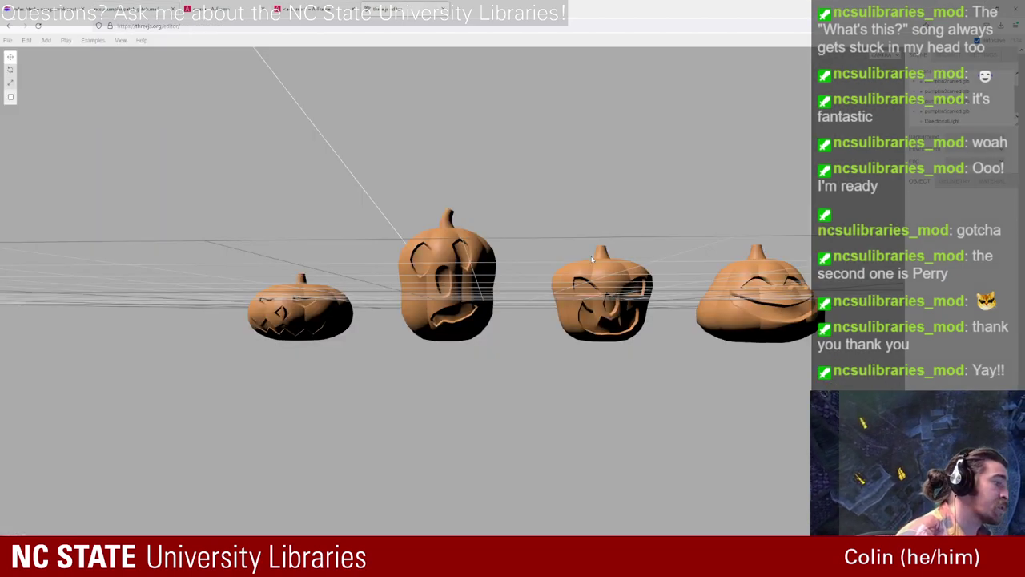
drag(593, 259, 560, 377)
scroll(556, 392, up, 5)
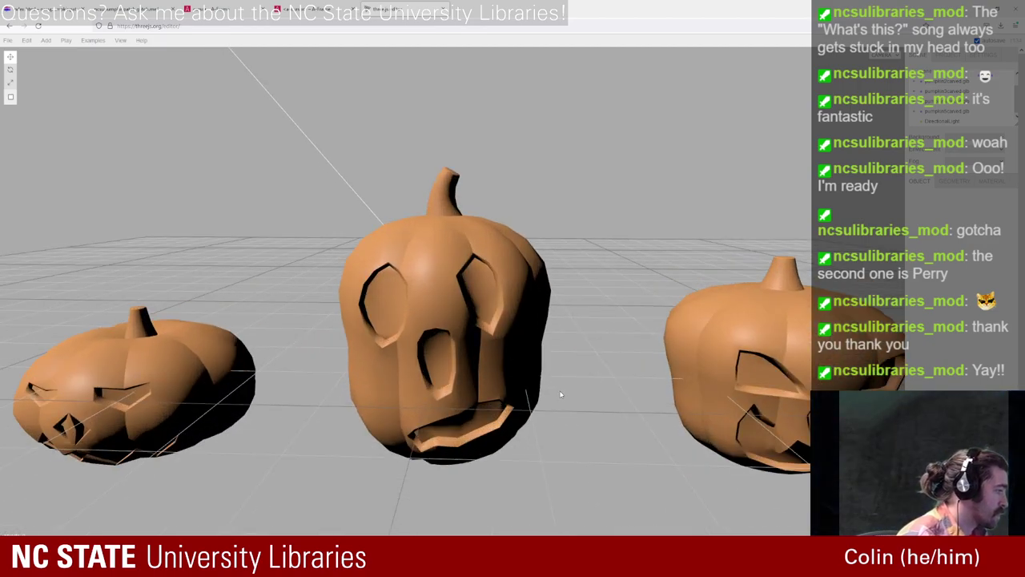
scroll(564, 389, up, 10)
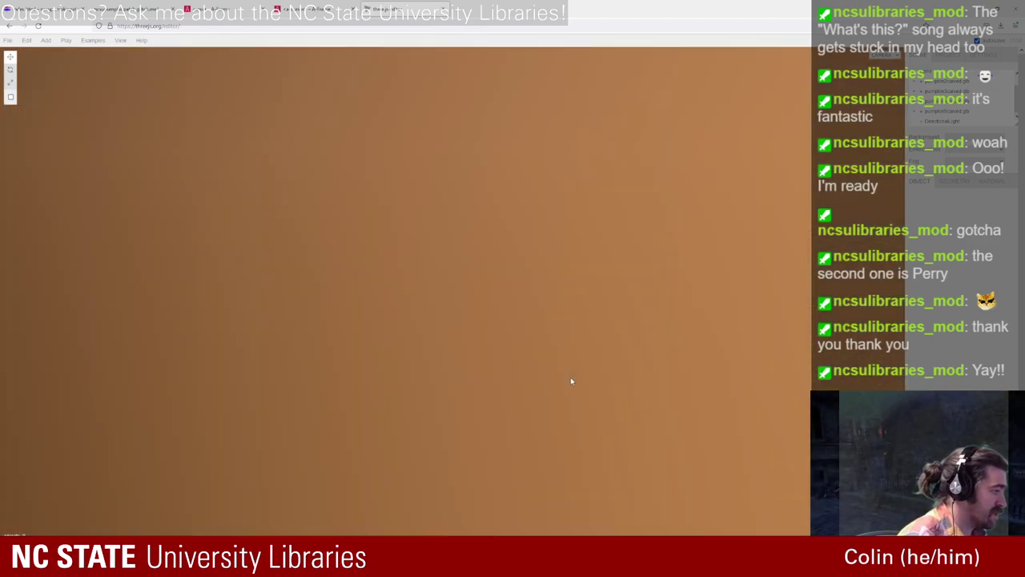
scroll(571, 381, down, 8)
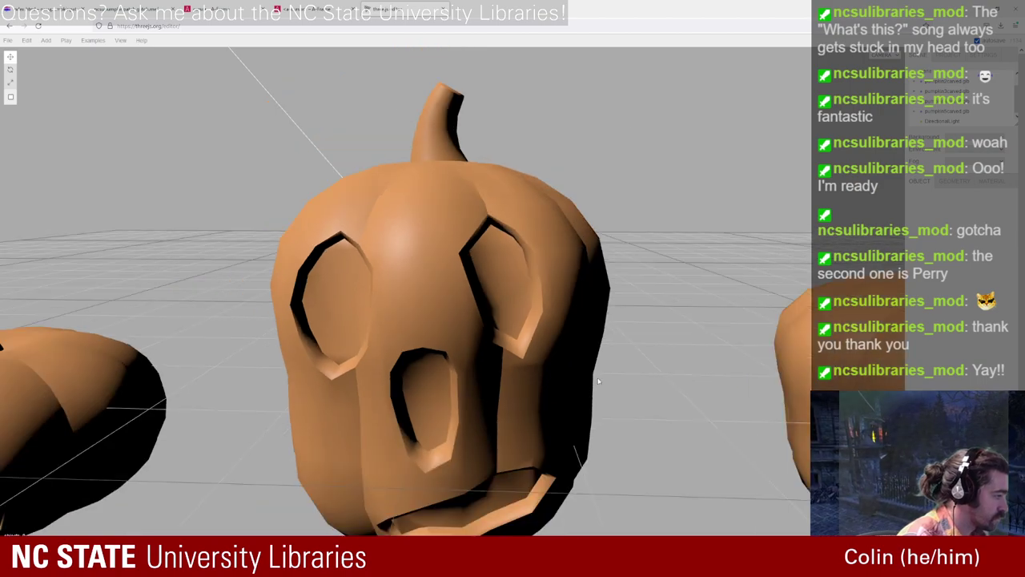
scroll(601, 378, up, 8)
scroll(624, 392, down, 5)
scroll(649, 401, up, 2)
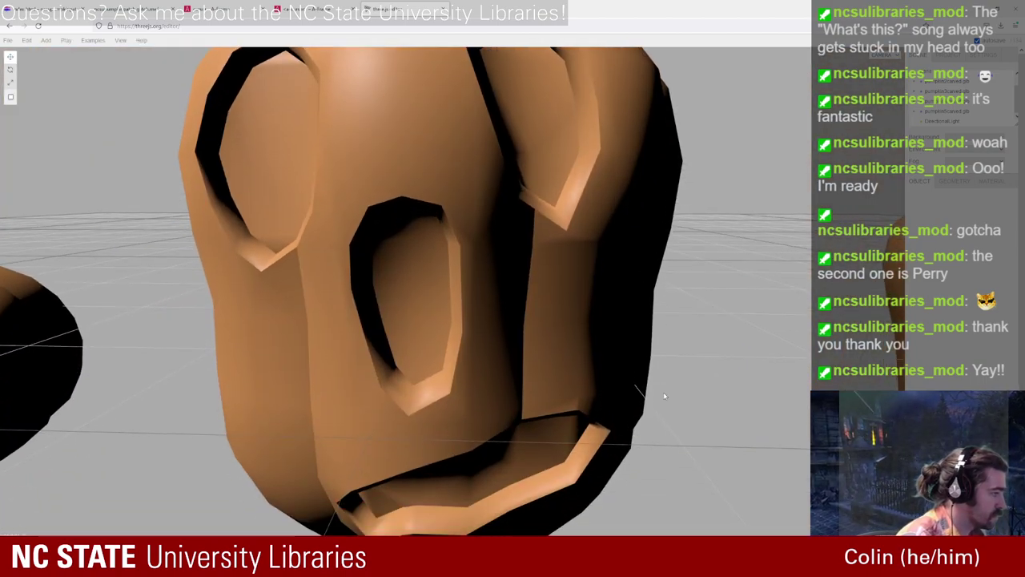
scroll(663, 392, down, 5)
drag(663, 391, 642, 391)
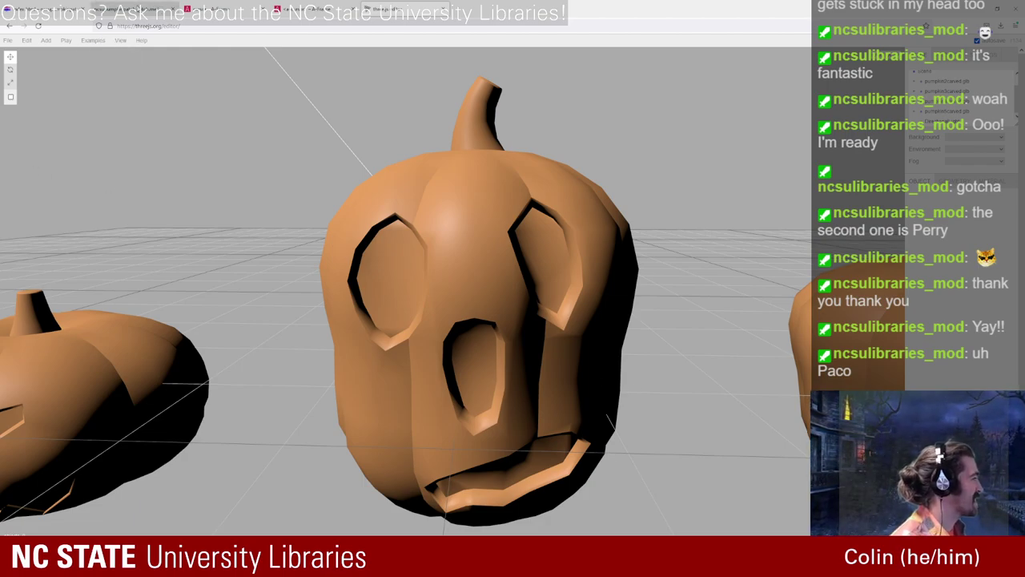
Step: Return to the index.html code and rename the third pumpkin group, positioned at 1.25 0 0, to PacoPumpkin3Group
click(132, 8)
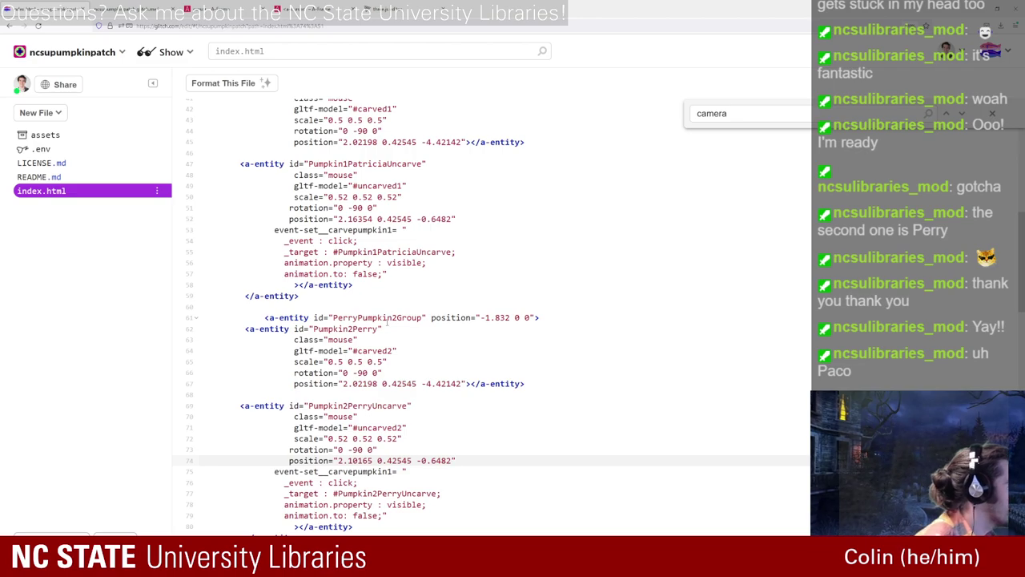
scroll(388, 322, down, 3)
scroll(387, 322, up, 5)
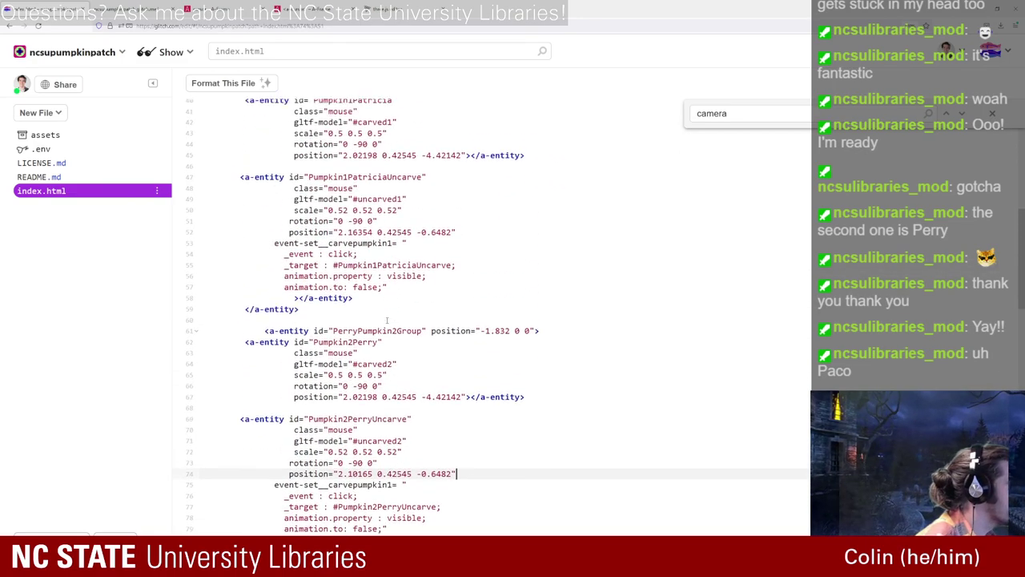
scroll(398, 232, down, 7)
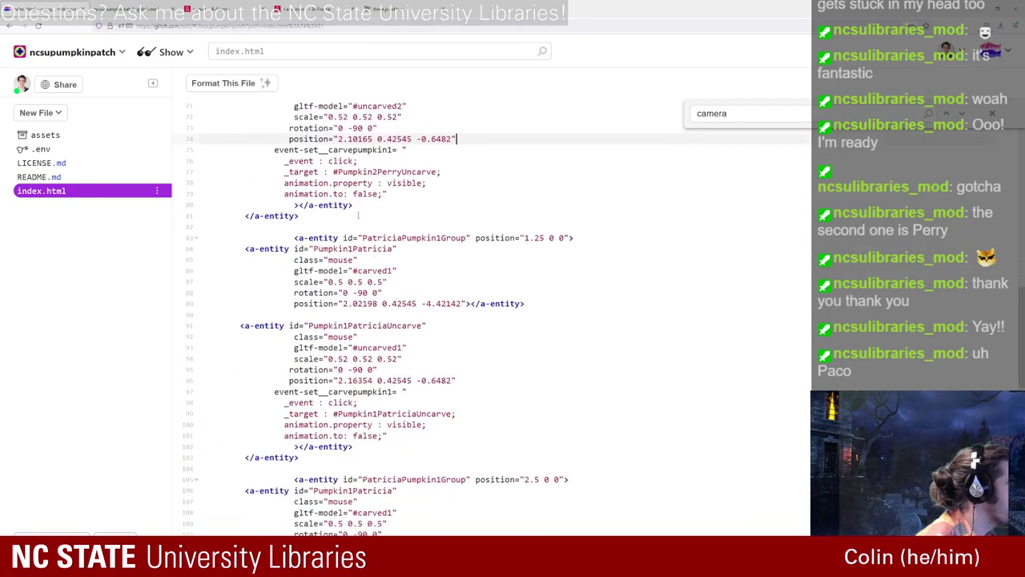
click(401, 235)
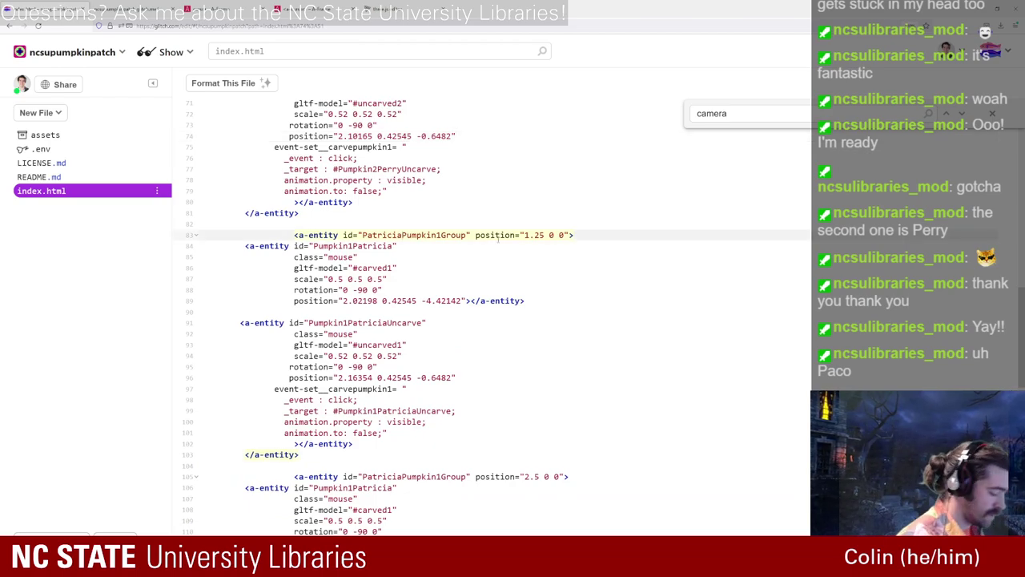
key(BackSpace)
key(BackSpace)
key(BackSpace)
key(BackSpace)
key(BackSpace)
key(BackSpace)
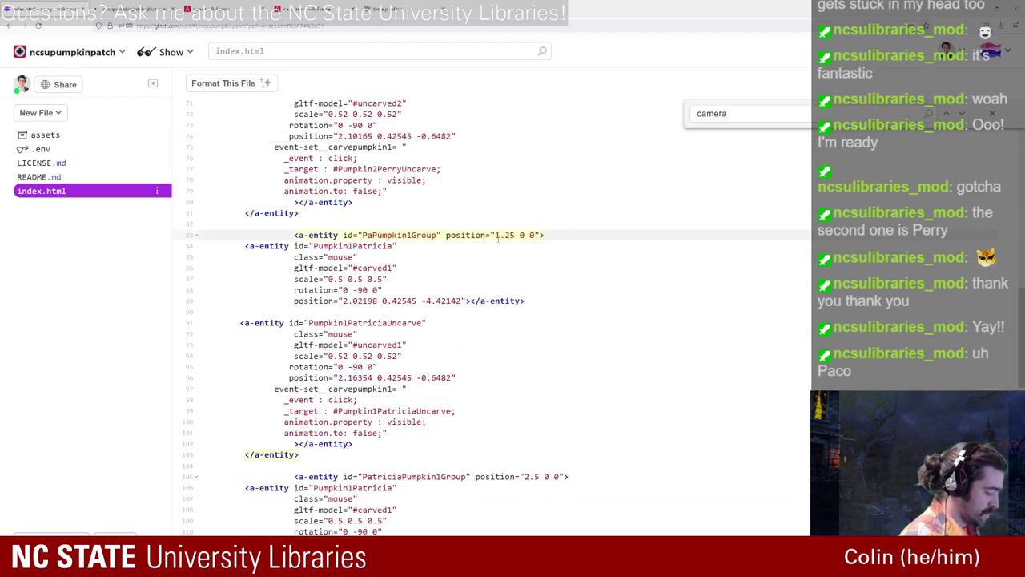
text(co)
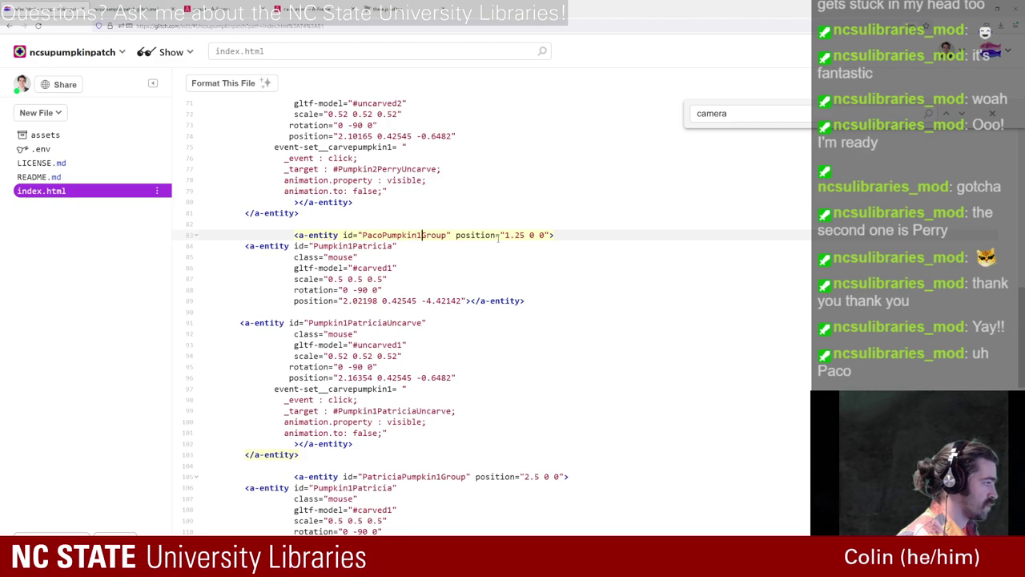
click(422, 235)
key(BackSpace)
text(3)
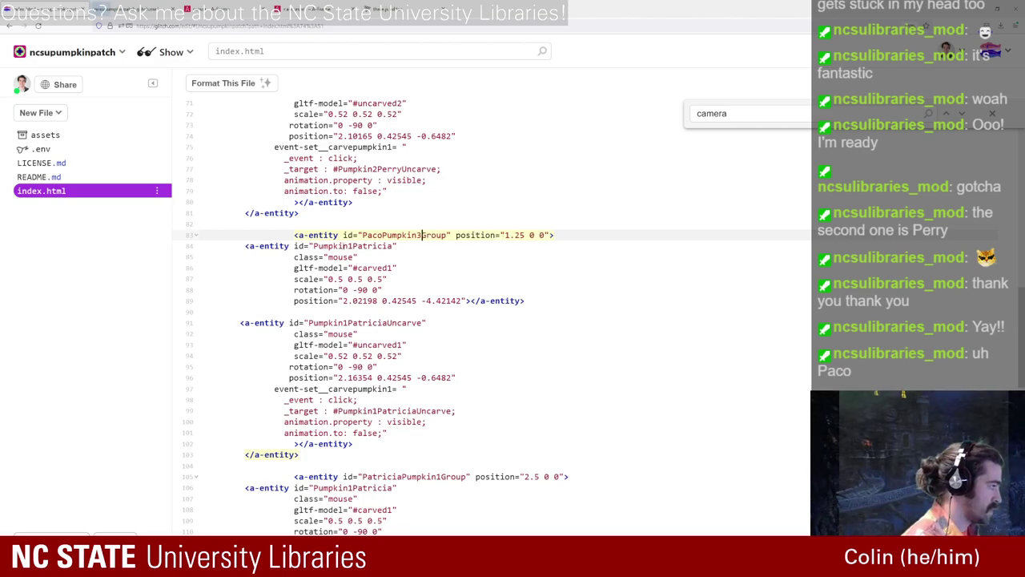
Step: Rename the carved entity inside PacoPumpkin3Group to Pumpkin3Paco and set its gltf-model to #carved3
click(352, 246)
key(BackSpace)
text(3)
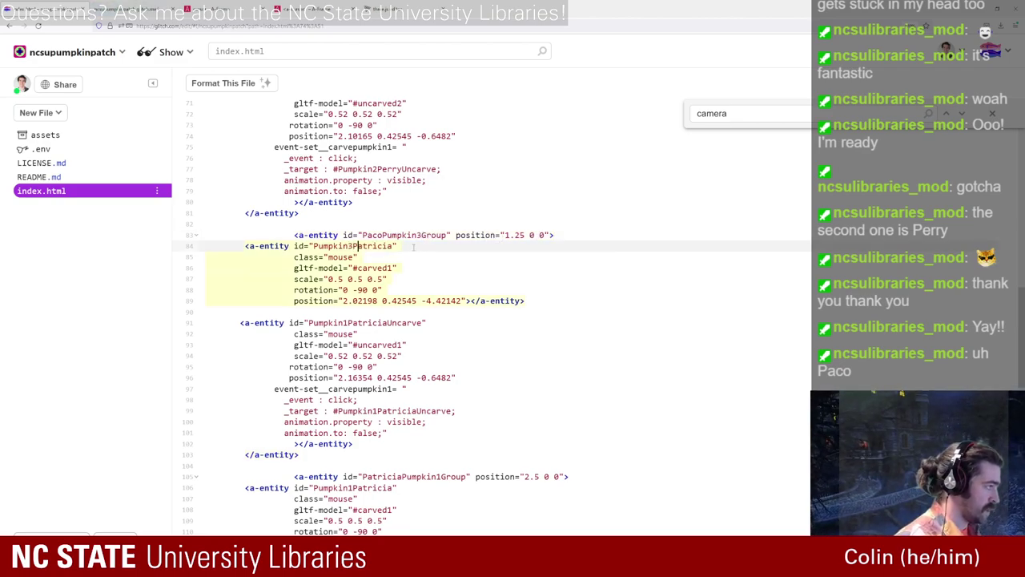
key(Right)
key(Right)
key(Delete)
key(Delete)
key(Delete)
key(Delete)
key(Delete)
key(Delete)
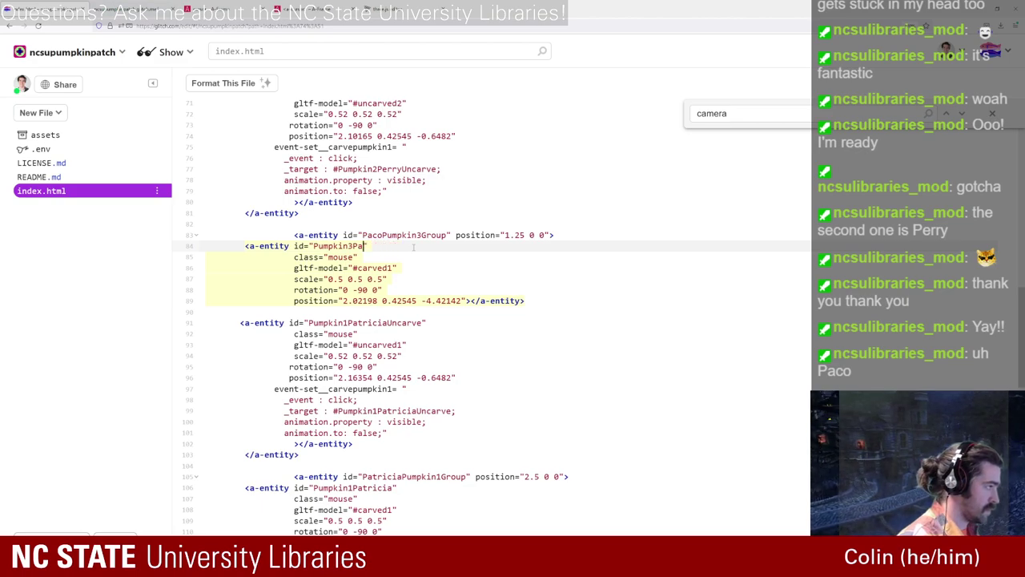
text(co)
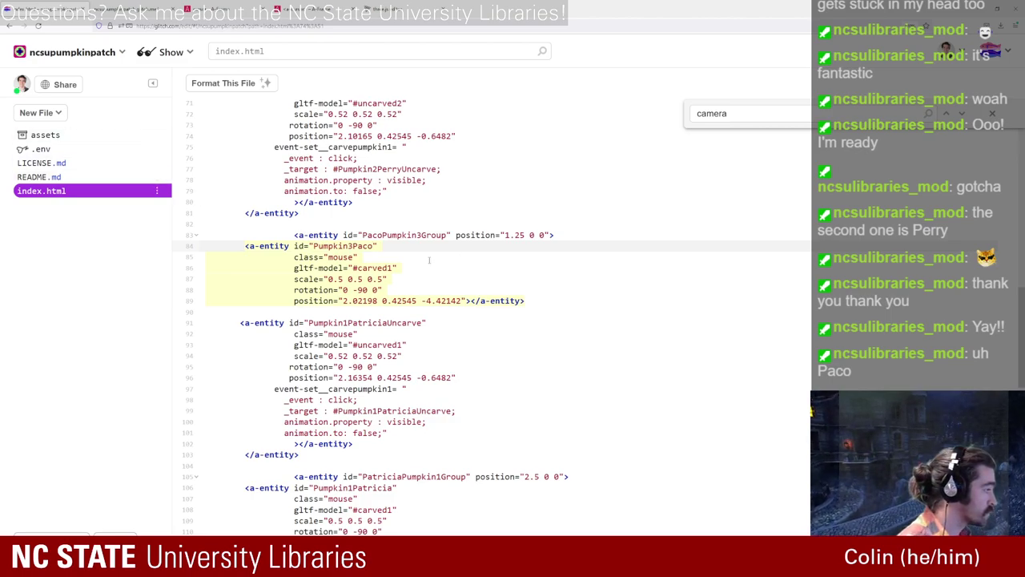
click(395, 267)
key(BackSpace)
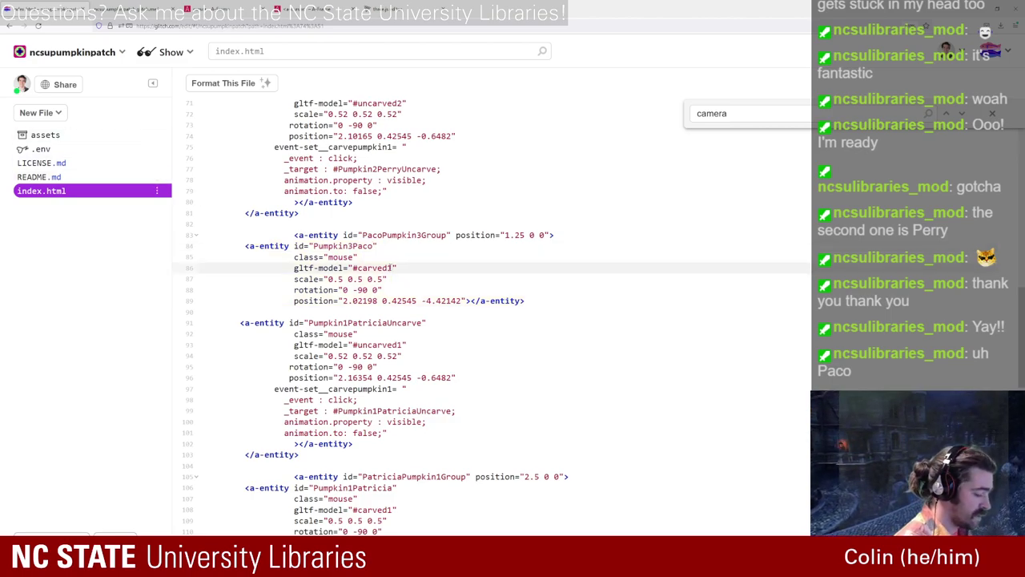
text(3)
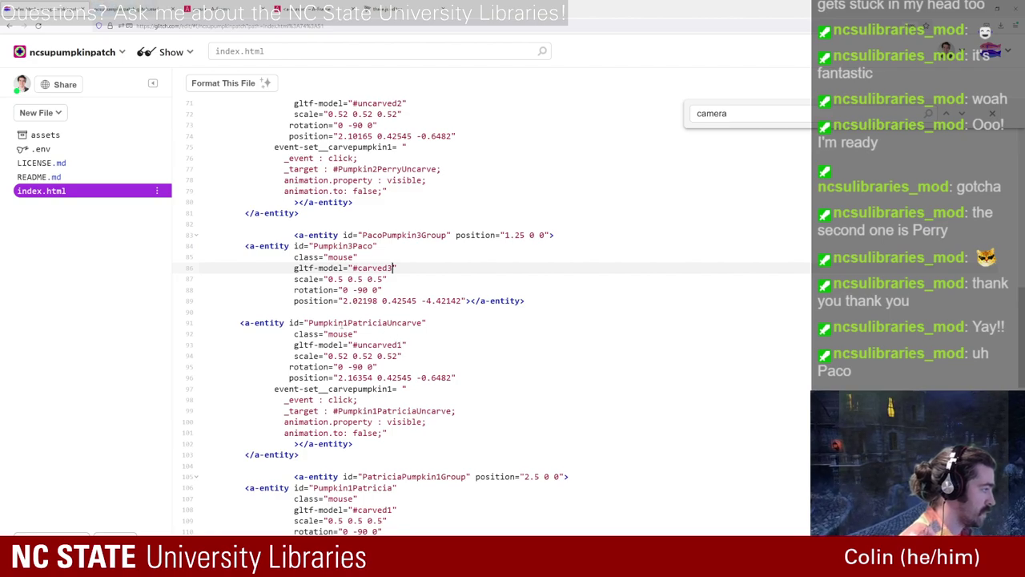
Step: Rename the uncarved entity inside PacoPumpkin3Group to Pumpkin3PacoUncarve and set its gltf-model to #uncarved3
double_click(364, 322)
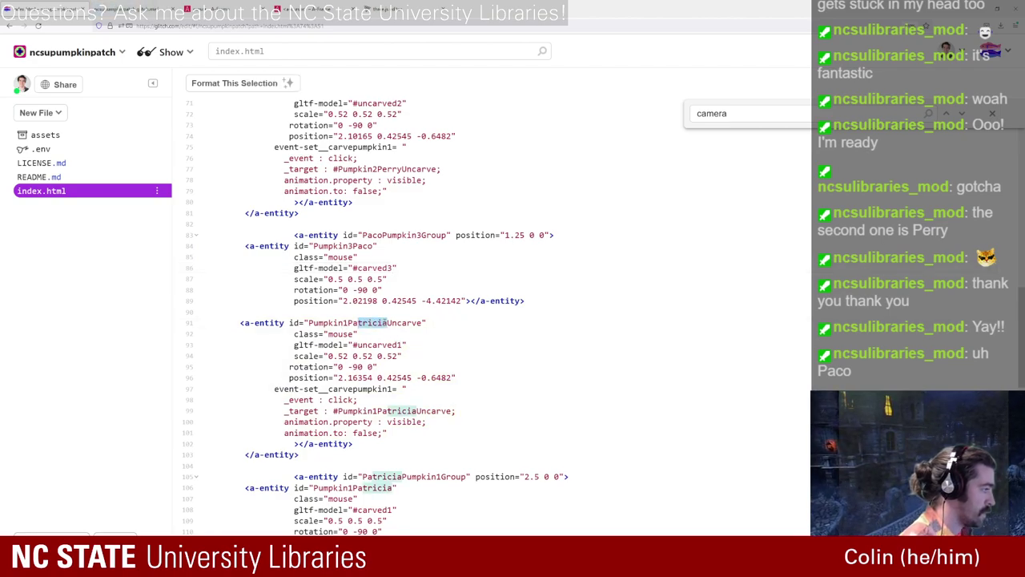
text(Pacoo)
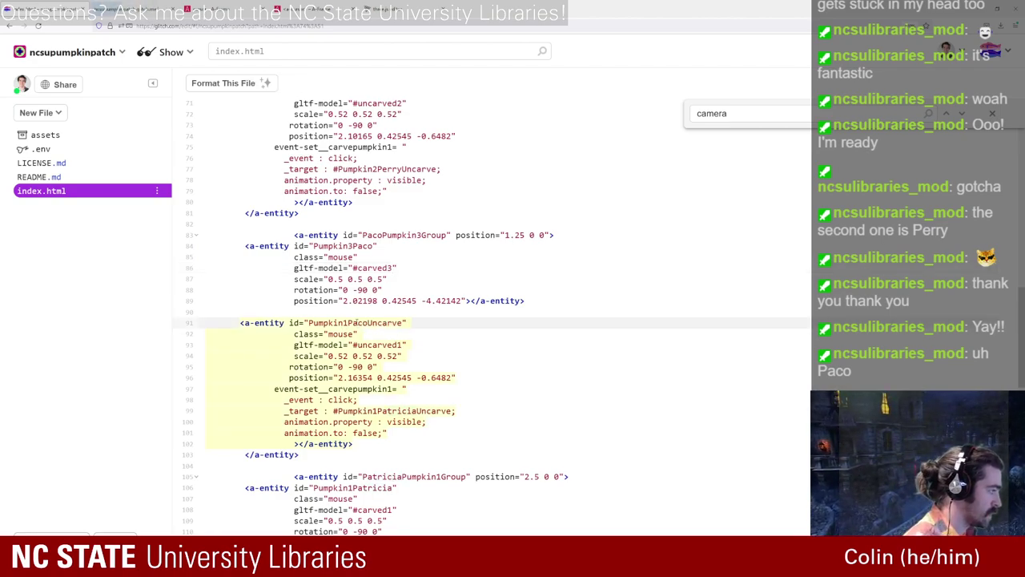
key(Left)
key(Left)
key(Left)
key(Left)
key(BackSpace)
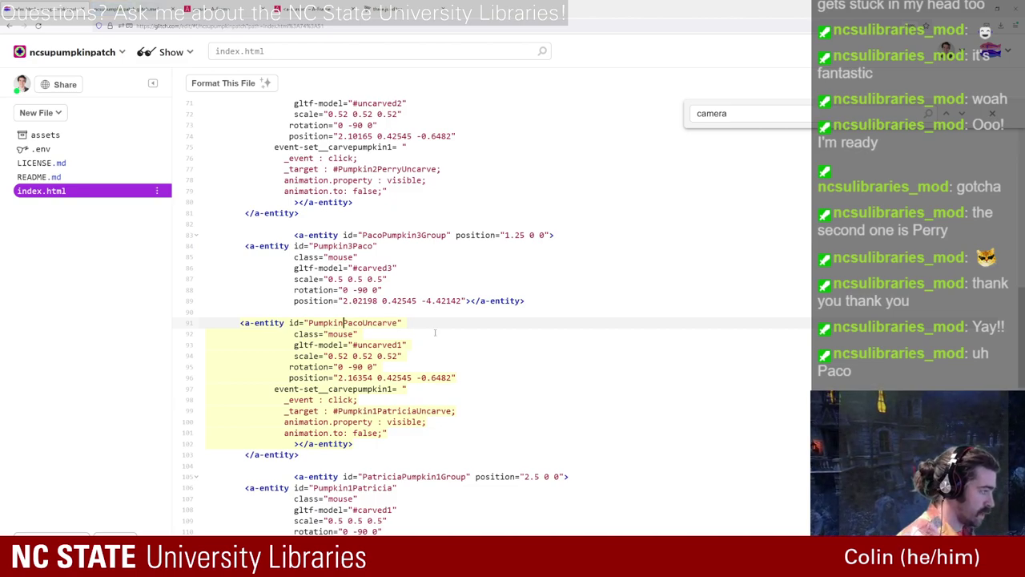
text(3)
click(403, 345)
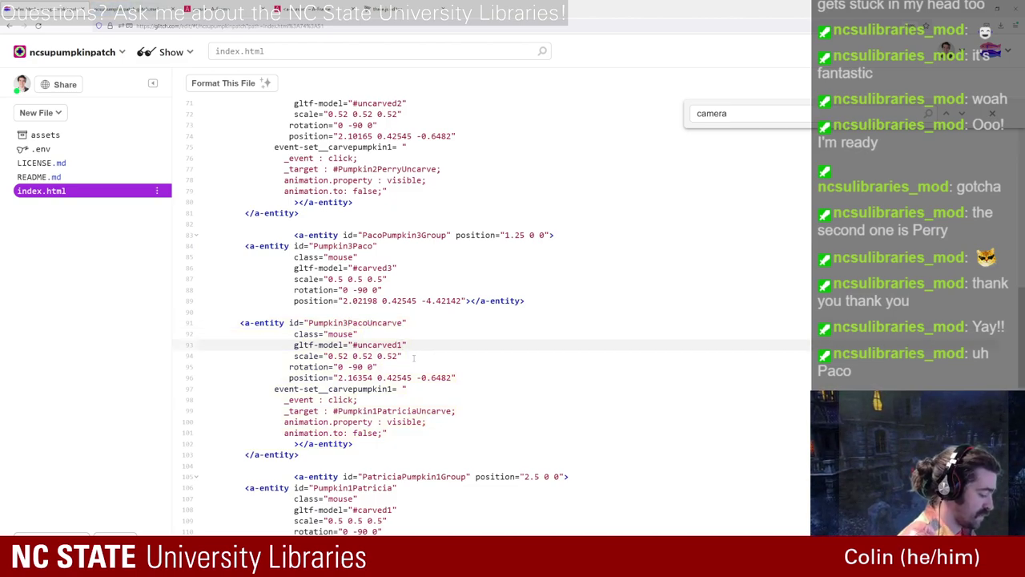
key(BackSpace)
text(3)
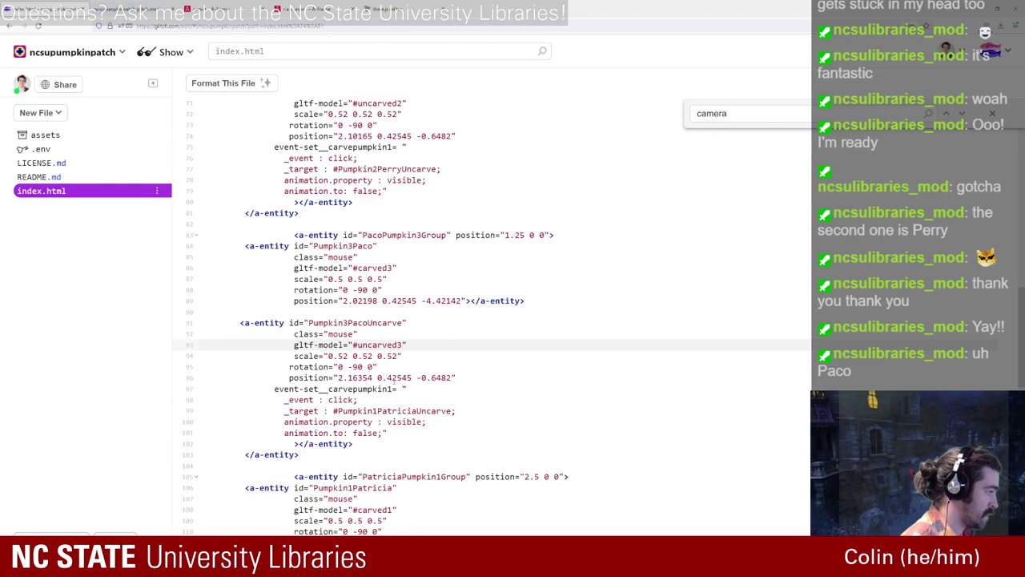
Step: Rename the event-set attribute of Pumpkin2PerryUncarve to event-set__carvepumpkin2
scroll(393, 382, up, 3)
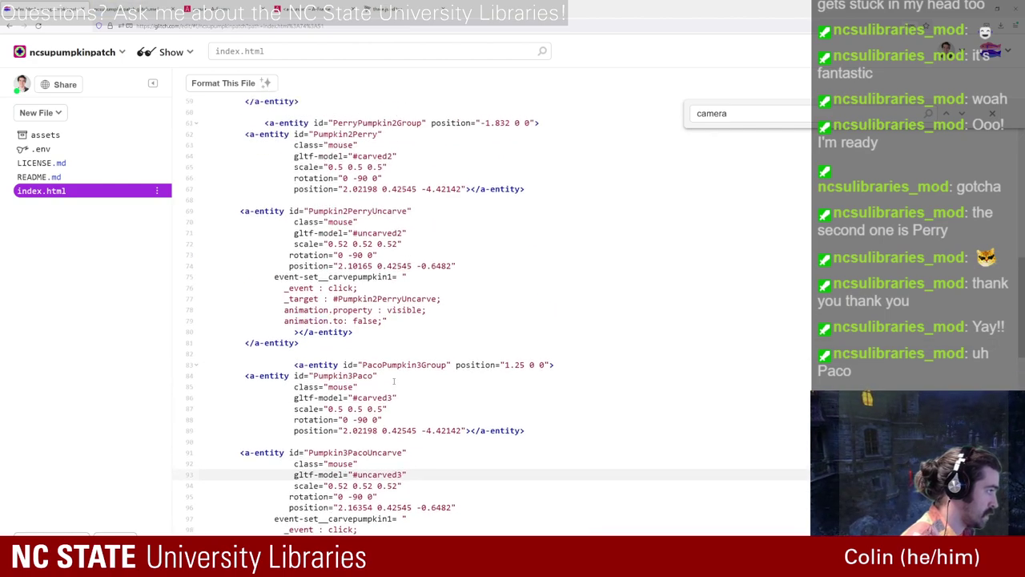
scroll(394, 381, up, 2)
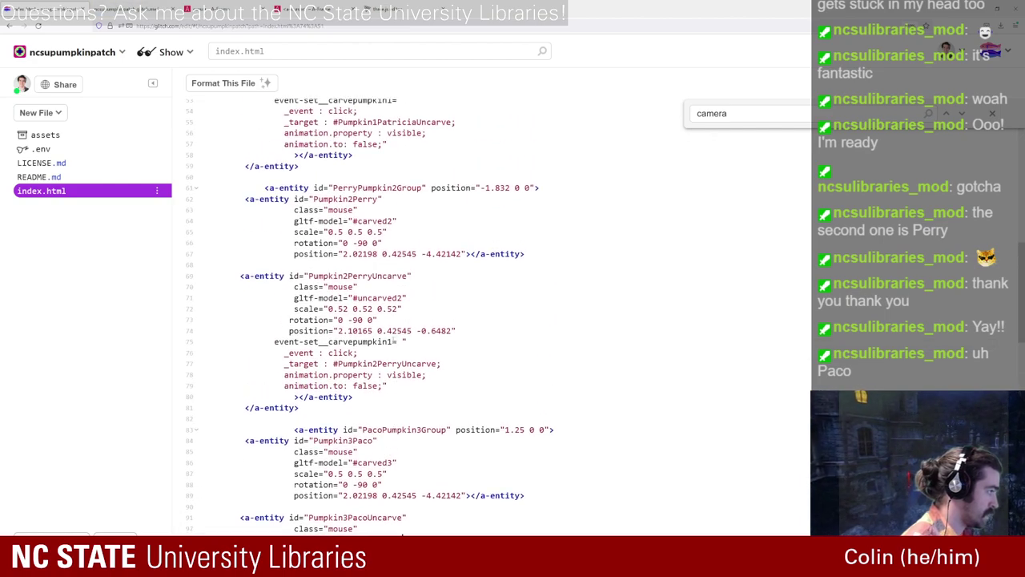
click(394, 341)
key(BackSpace)
text(2)
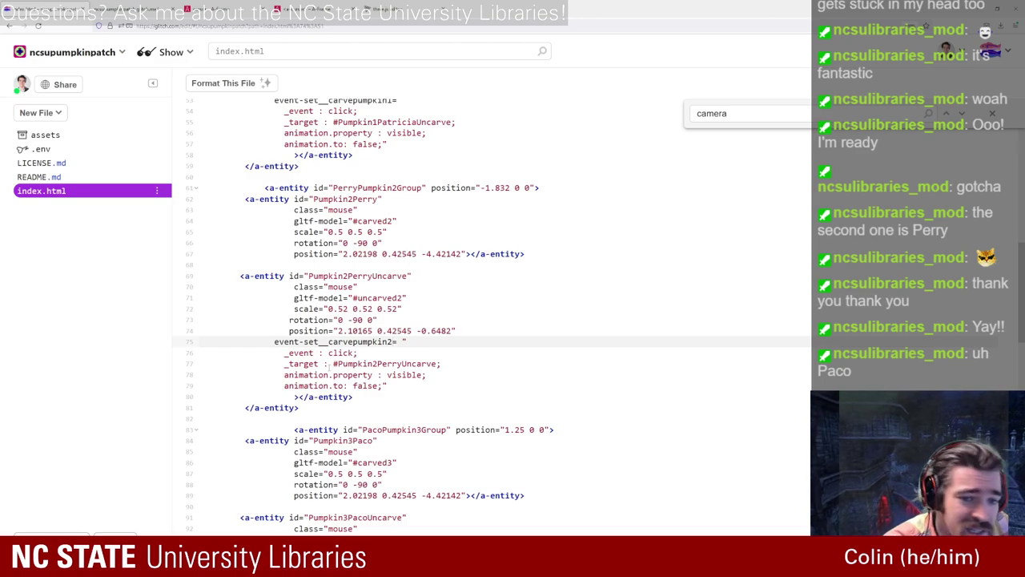
Step: In Pumpkin3PacoUncarve, rename the event-set attribute to event-set__carvepumpkin3 and set its target to #Pumpkin3PacoUncarve
scroll(328, 366, down, 2)
scroll(329, 366, down, 2)
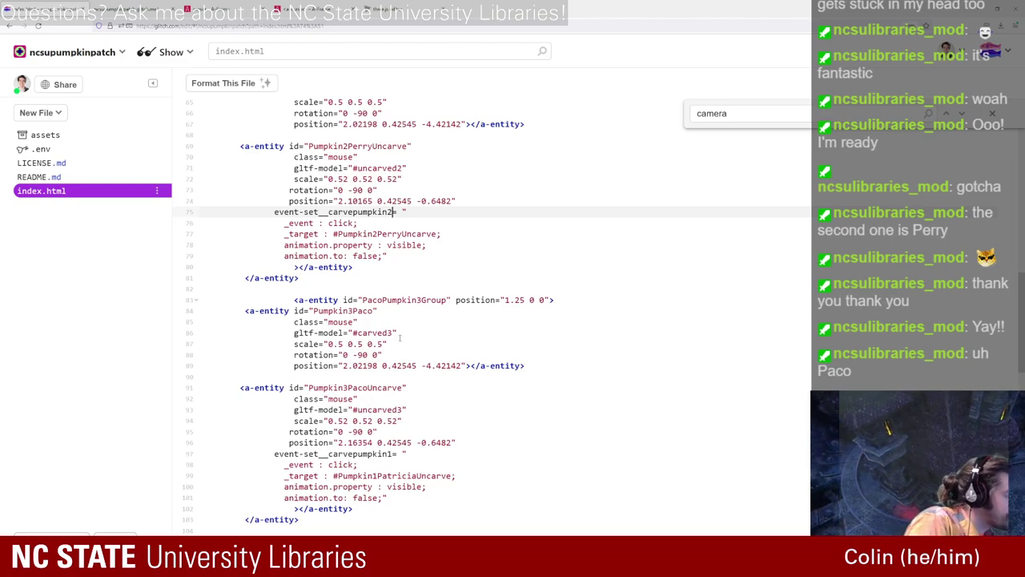
scroll(399, 338, down, 2)
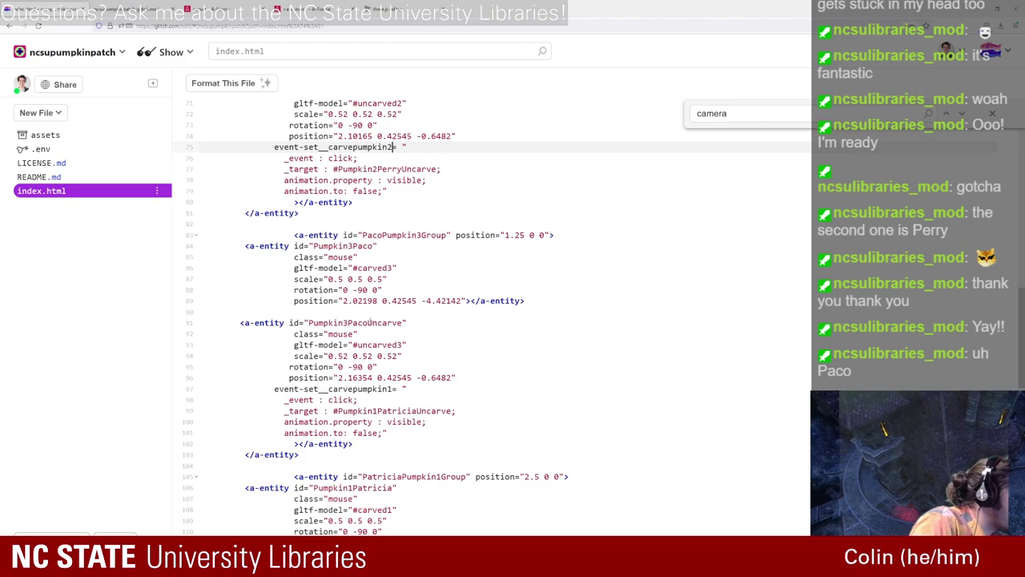
click(397, 389)
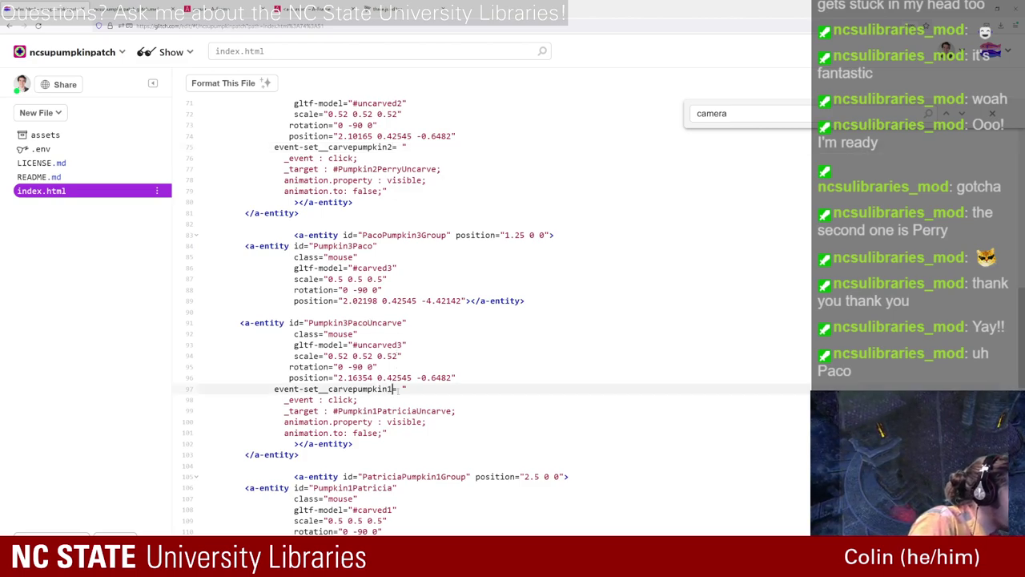
key(BackSpace)
text(3)
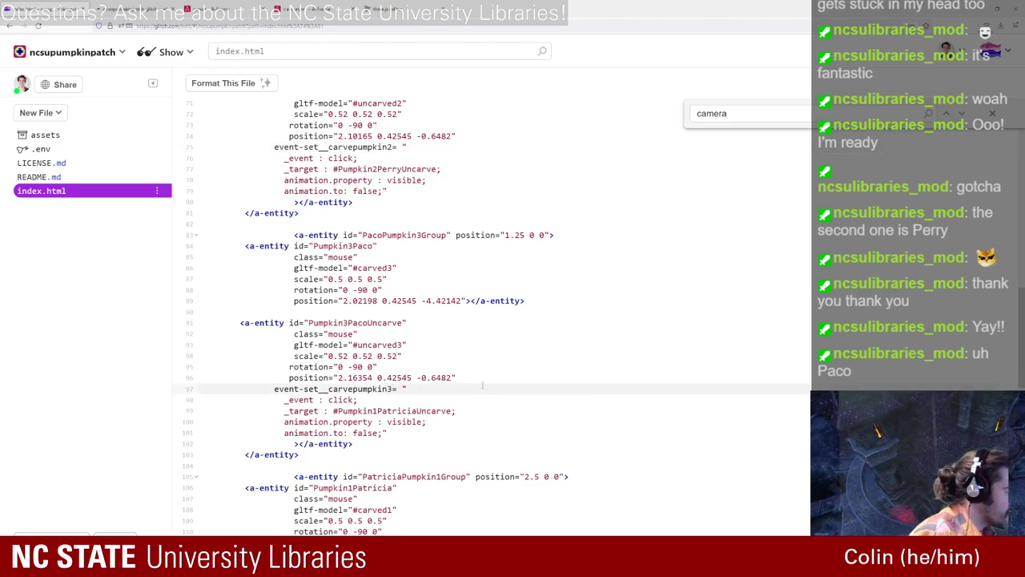
click(373, 411)
key(BackSpace)
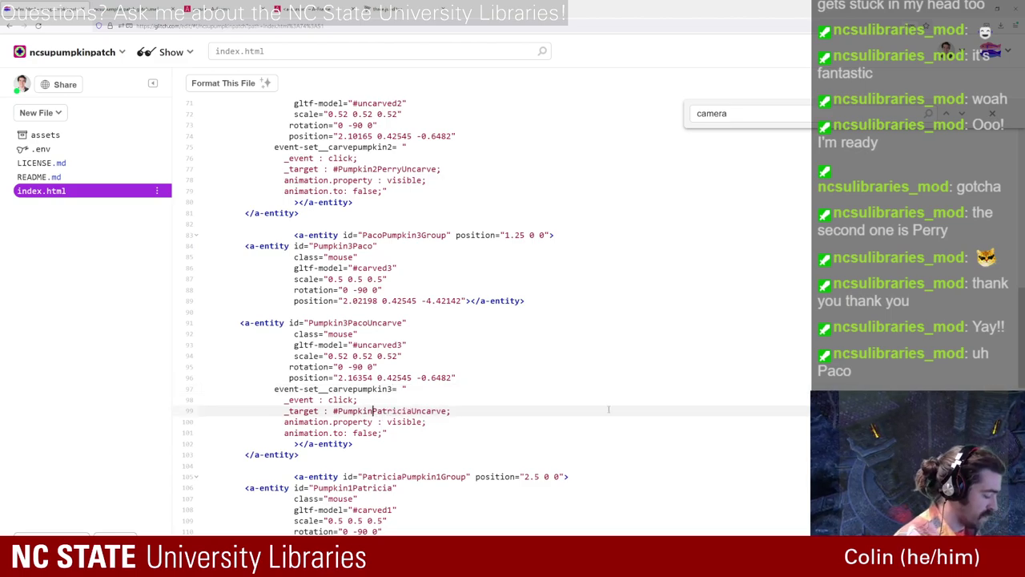
text(3)
key(Right)
key(Right)
key(Delete)
key(Delete)
key(Delete)
key(Delete)
key(Delete)
key(Delete)
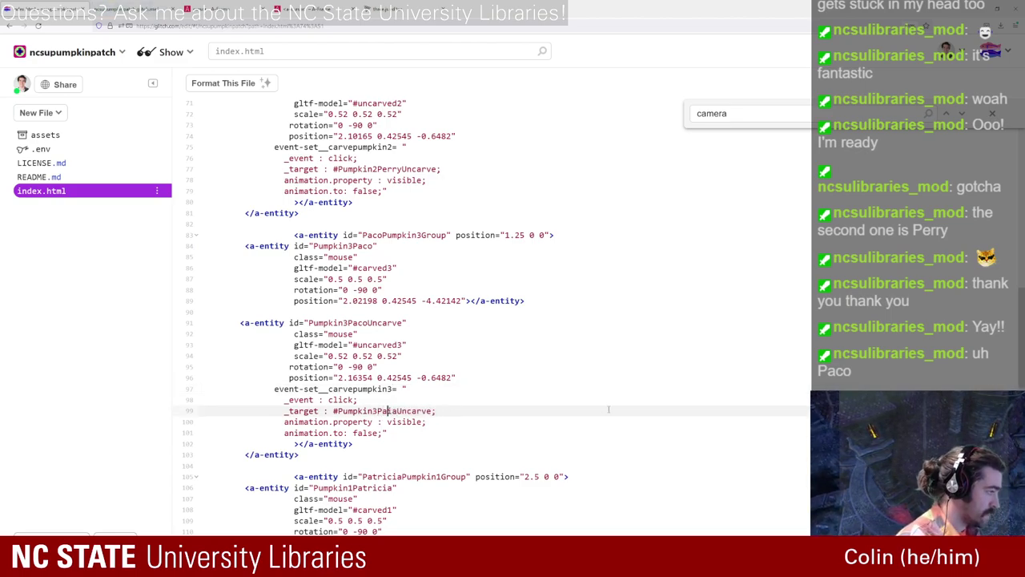
text(co)
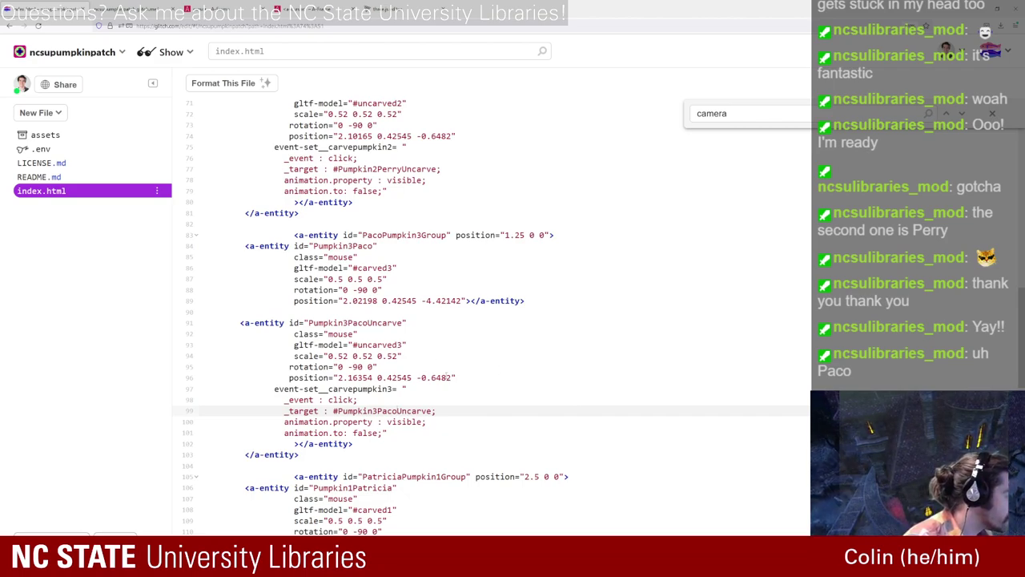
Step: Reload the live pumpkin patch scene and open it in the A-Frame Inspector
scroll(480, 320, down, 1)
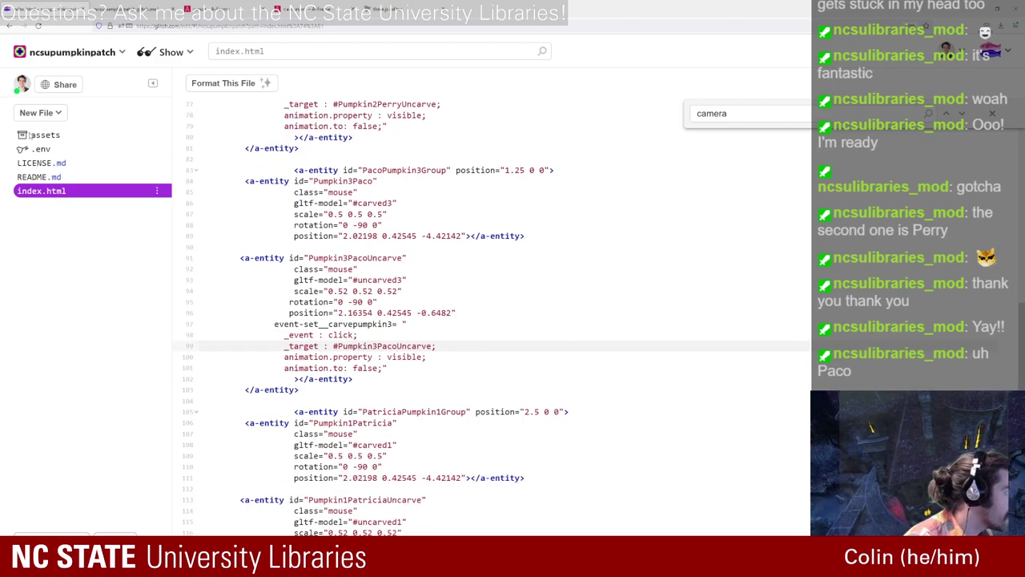
click(119, 8)
click(38, 26)
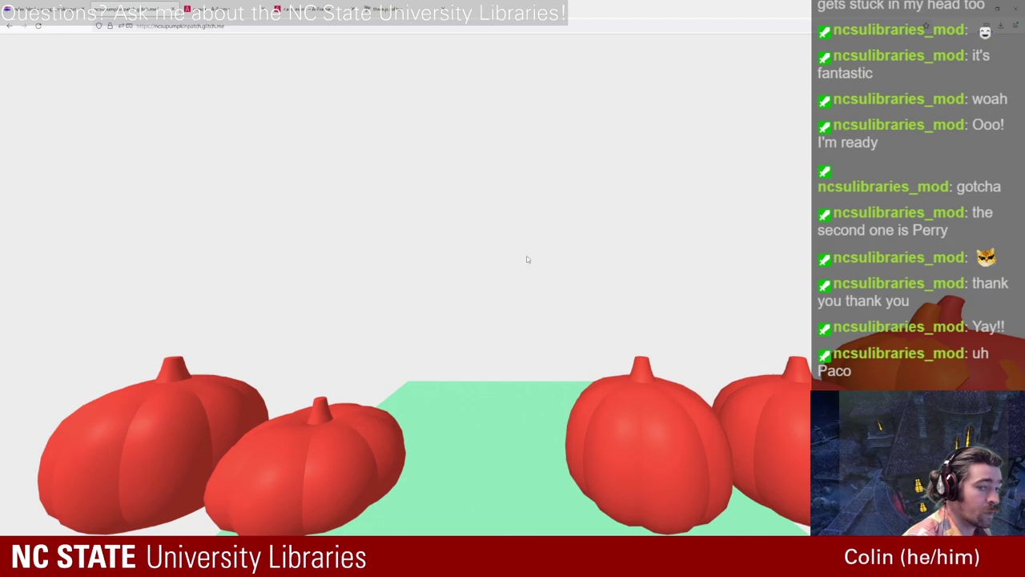
key(ctrl+alt+i)
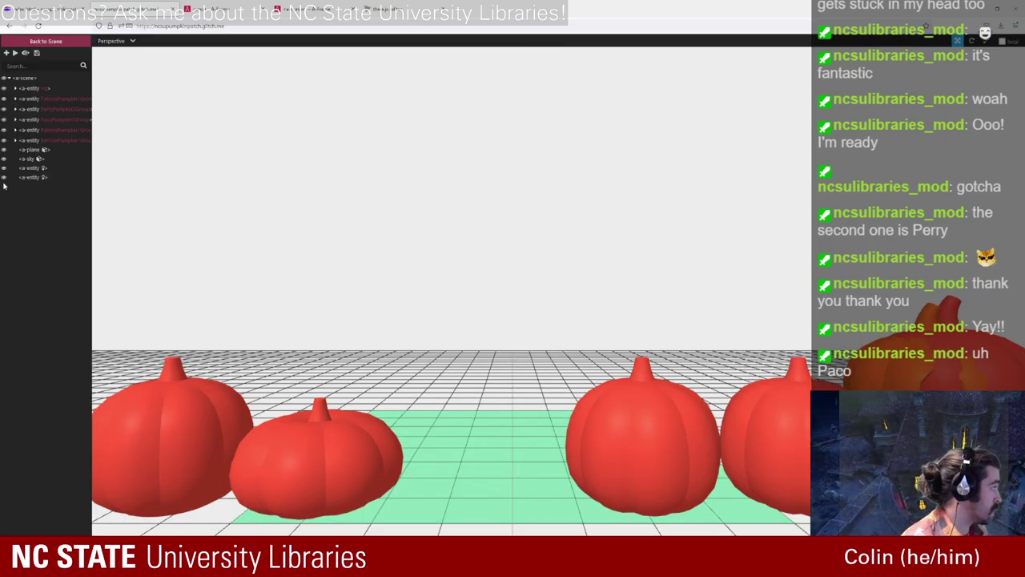
Step: Shift PacoPumpkin3Group along x into the gap beside the flat pumpkin, reselect the group, and return to the index.html code
click(45, 119)
scroll(474, 299, down, 1)
scroll(464, 297, down, 2)
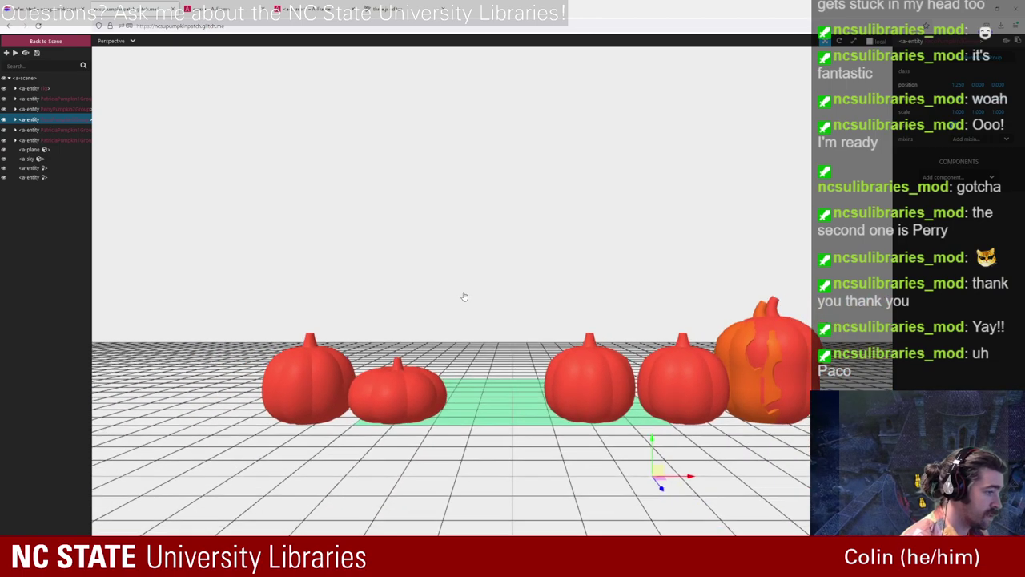
drag(640, 467, 289, 471)
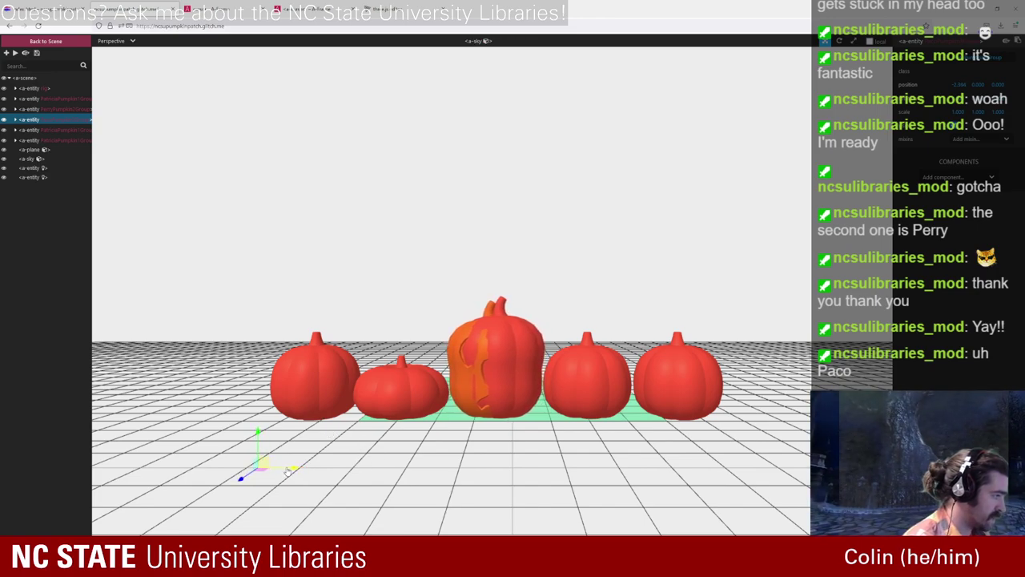
click(71, 158)
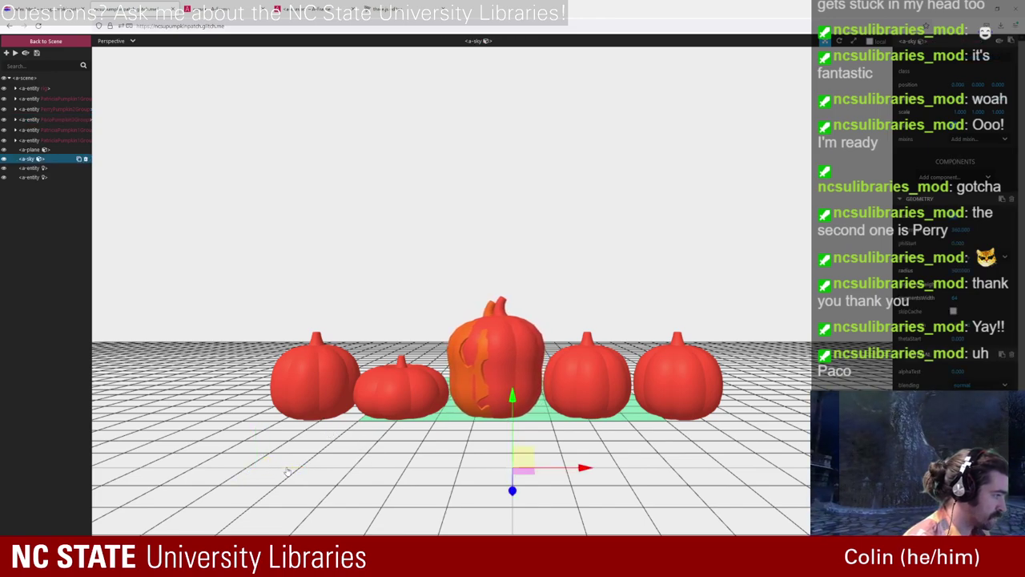
click(57, 121)
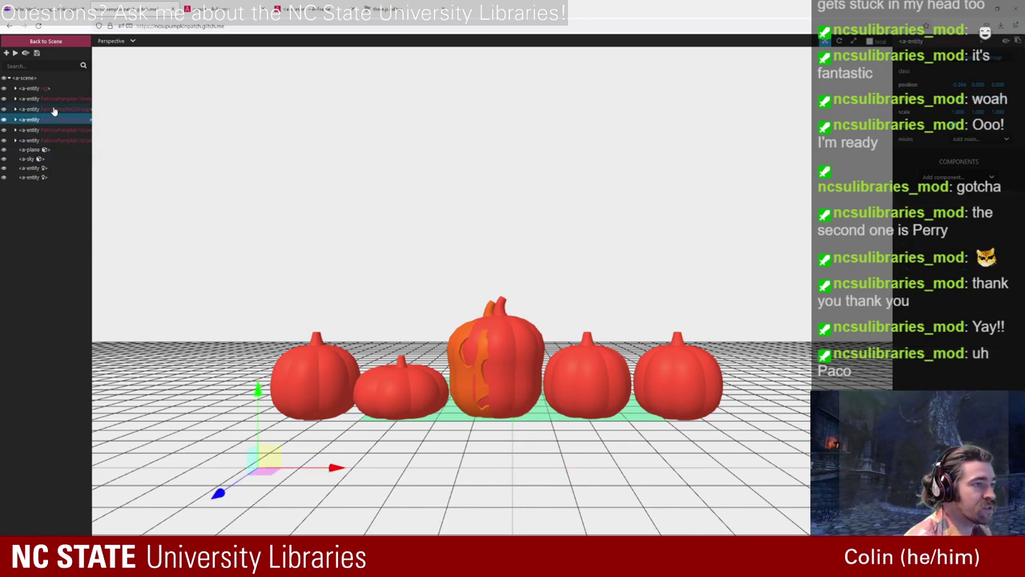
click(44, 8)
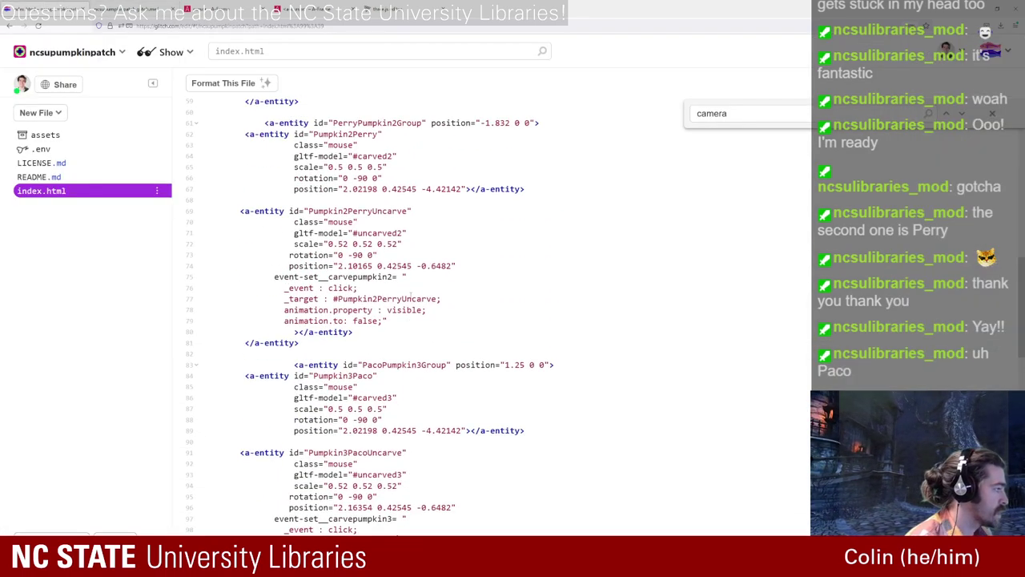
Step: Set the position of PacoPumpkin3Group to -2.39 0 0 in the code, and open the live scene in the A-Frame Inspector
drag(525, 364, 504, 364)
text(-2.39)
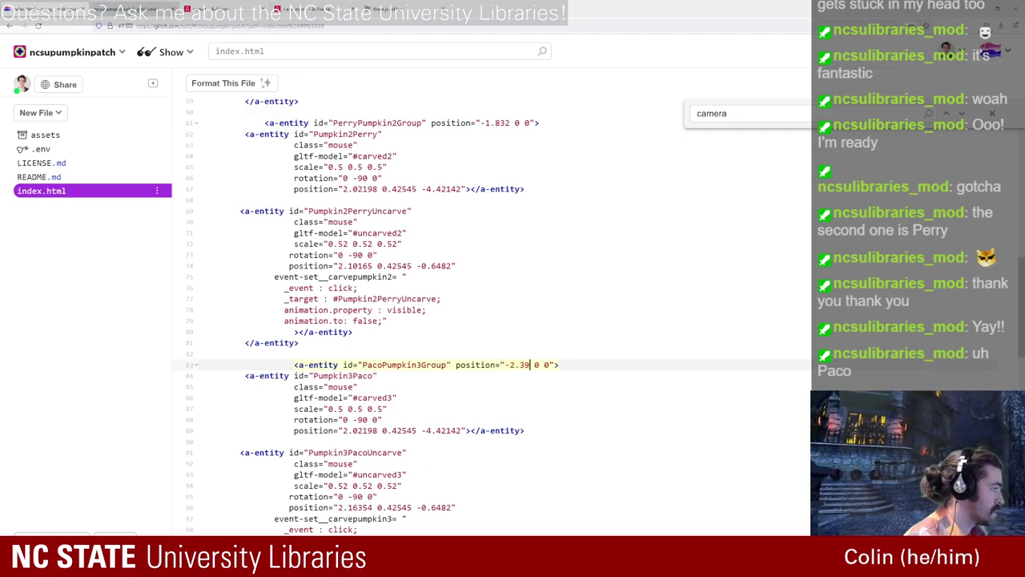
key(alt+Tab)
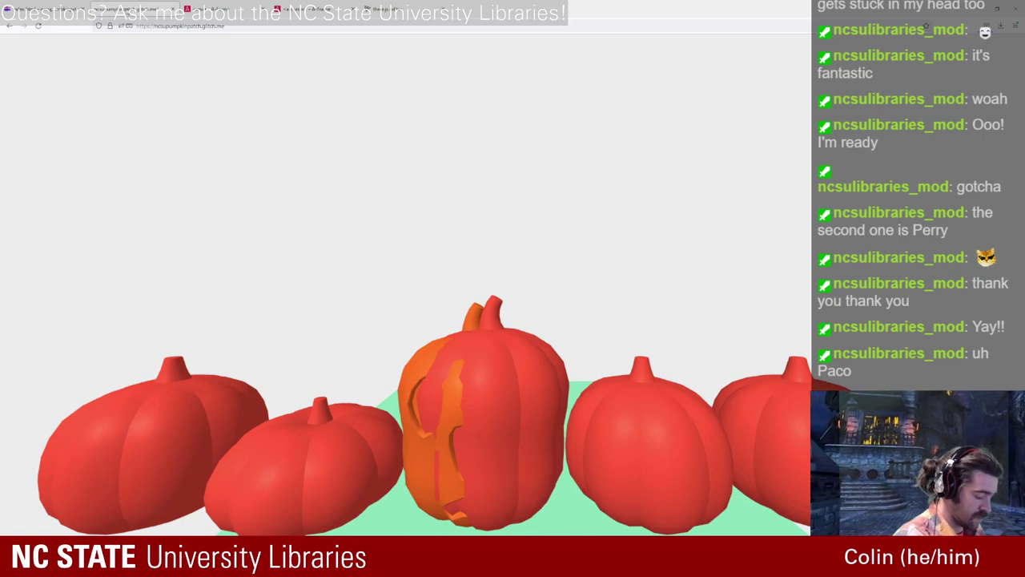
key(ctrl+alt+i)
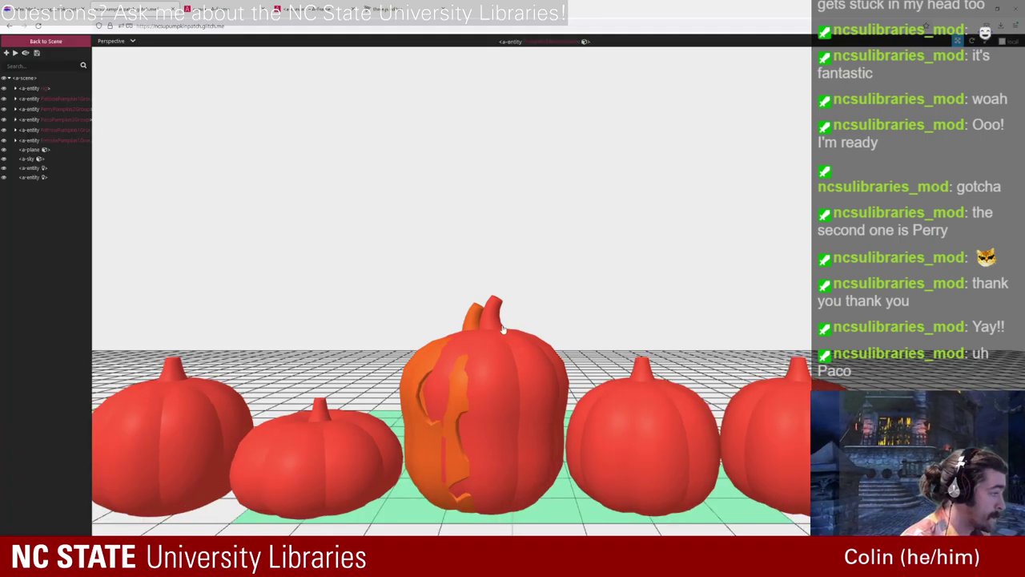
Step: Shift Pumpkin3PacoUncarve along x until it covers its carved pumpkin, reselect it, and copy its entity markup
click(498, 318)
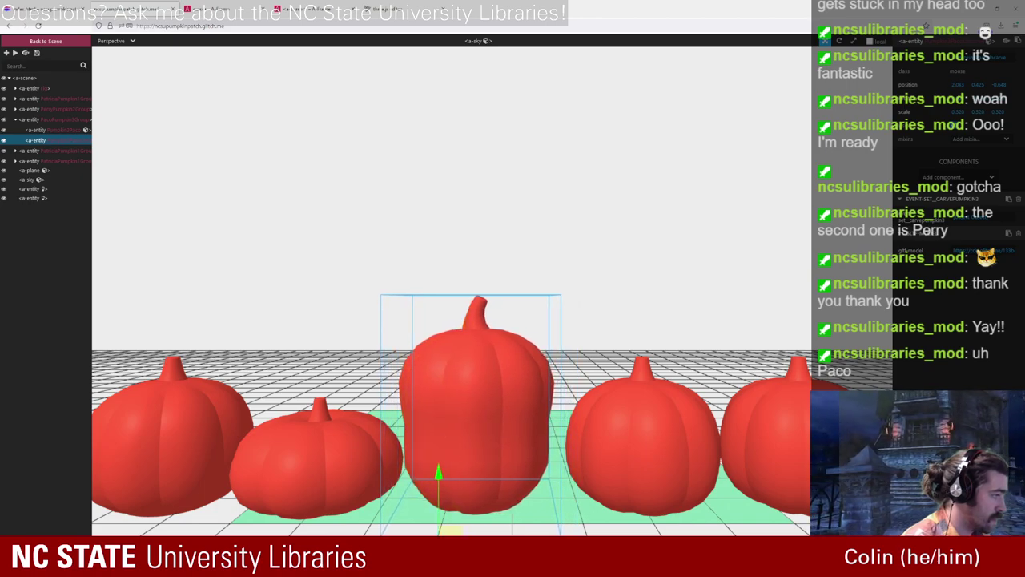
click(33, 179)
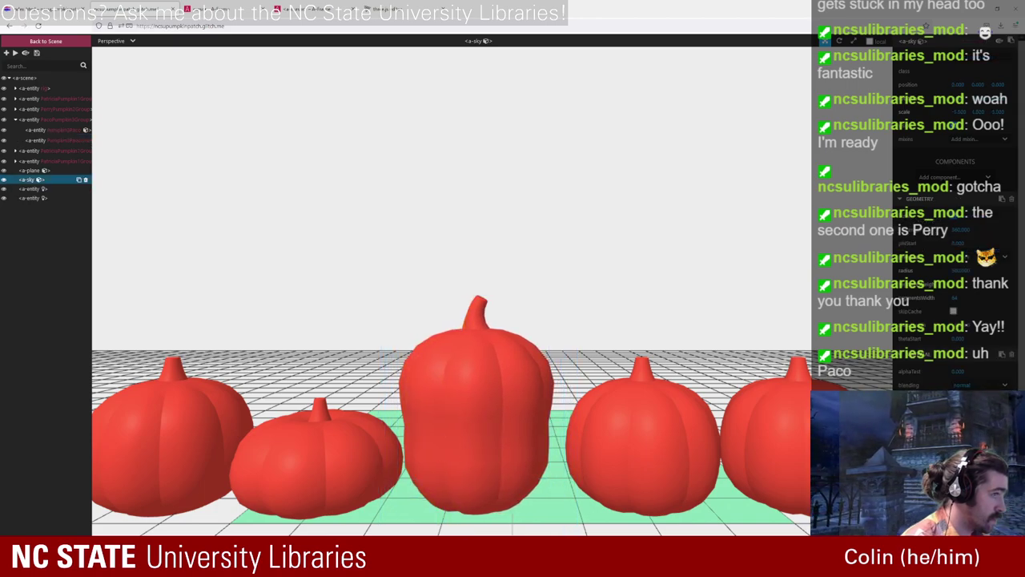
click(62, 141)
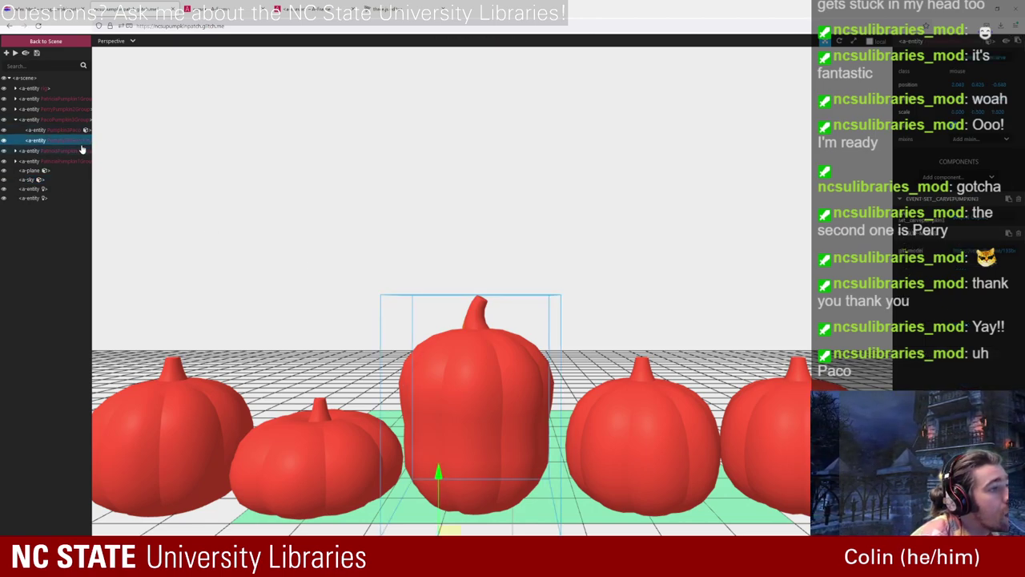
Step: Paste the copied entity below the Pumpkin3PacoUncarve position line in index.html and trim it to position="2.04331 0.42545 -0.6482"
click(44, 8)
scroll(413, 368, down, 1)
scroll(413, 369, down, 3)
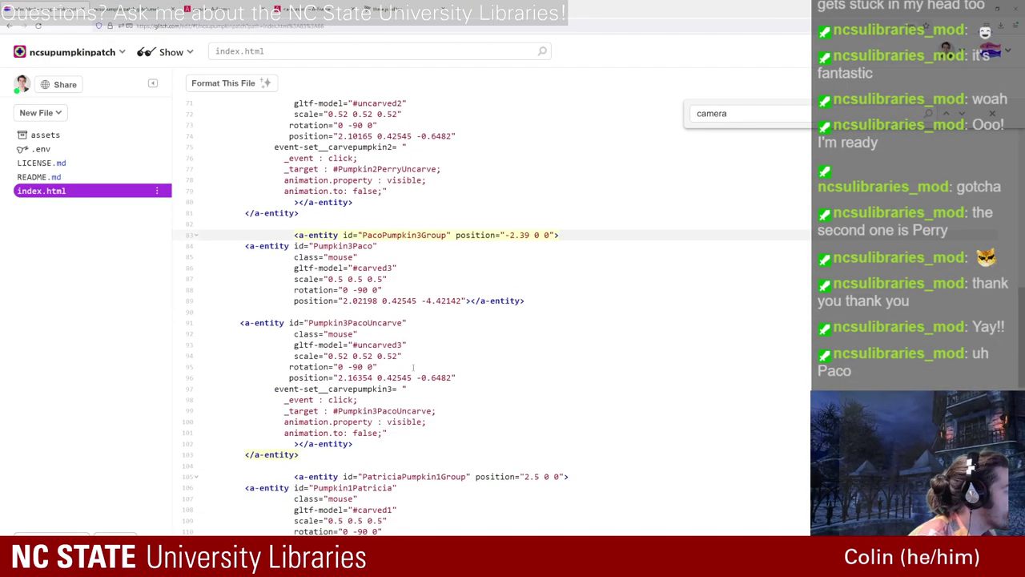
click(475, 376)
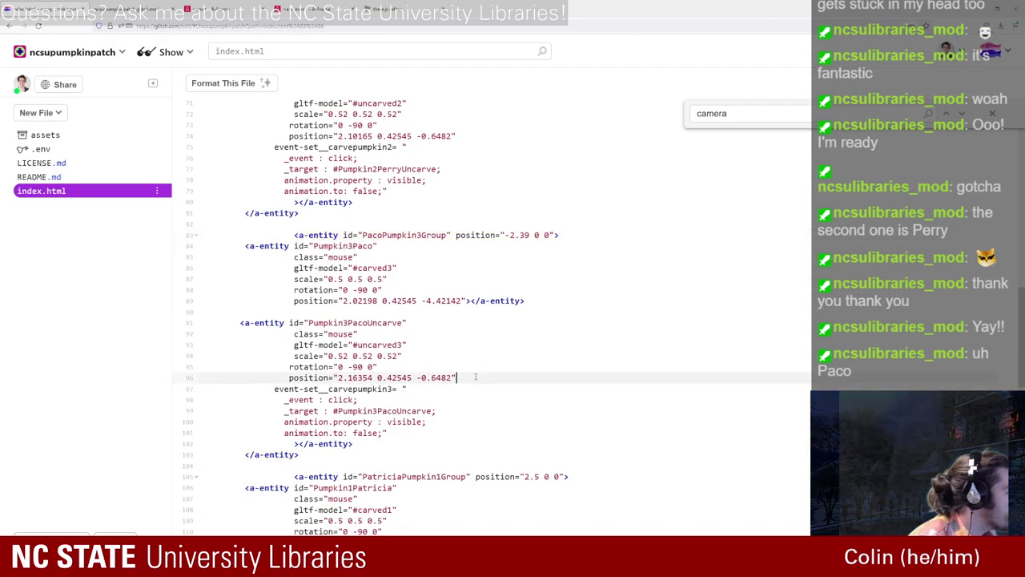
key(Return)
key(ctrl+v)
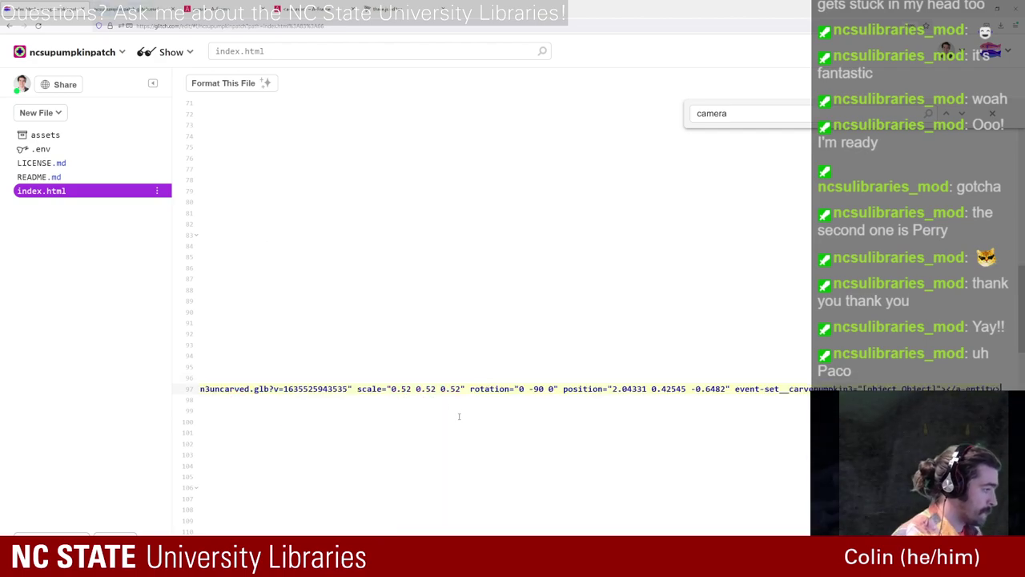
key(shift+Home)
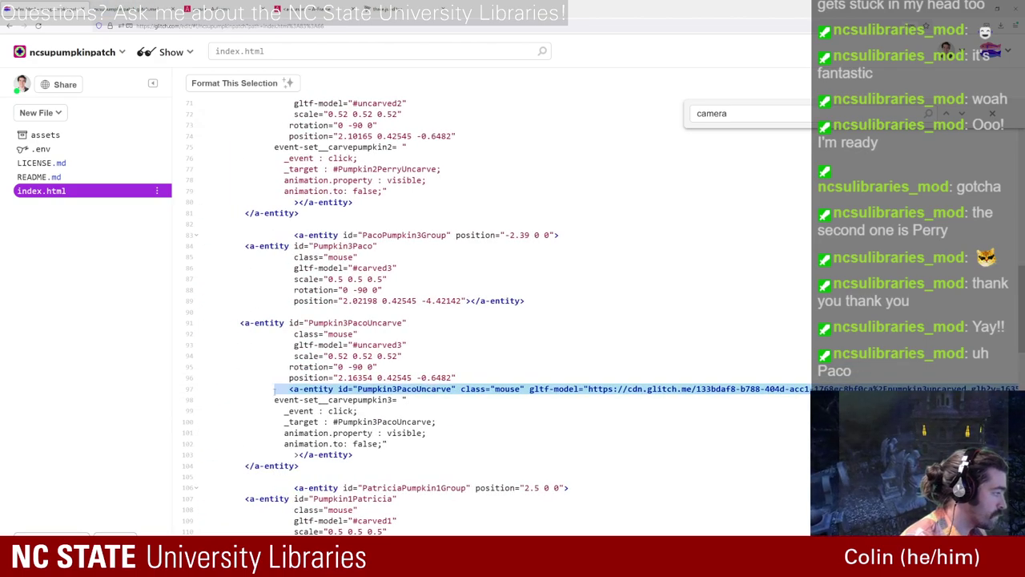
text(position="2.04331 0.42545 -0.6482" event-set__carvepumpkin3="[object Object]"></a-entity>)
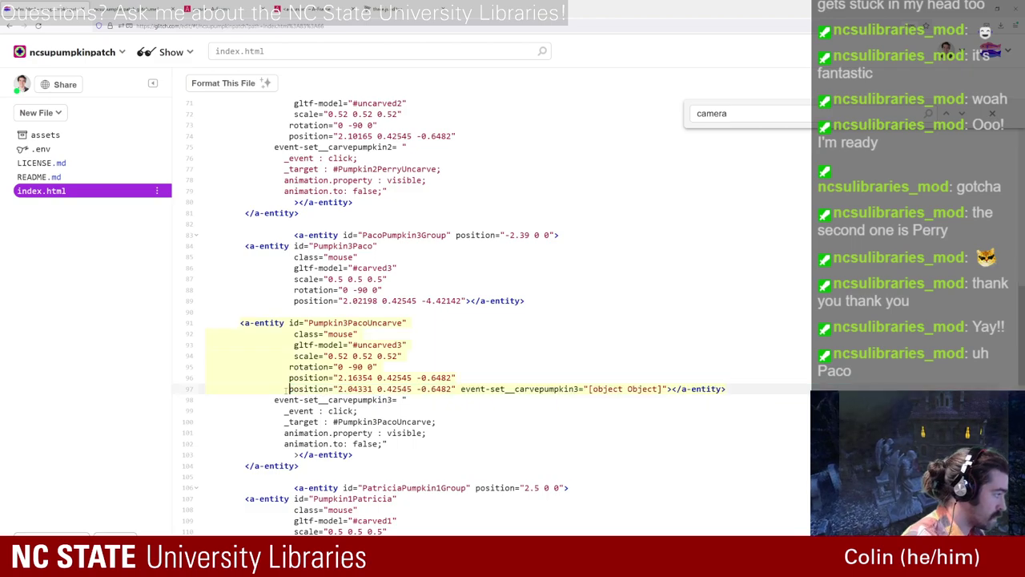
drag(457, 389, 725, 388)
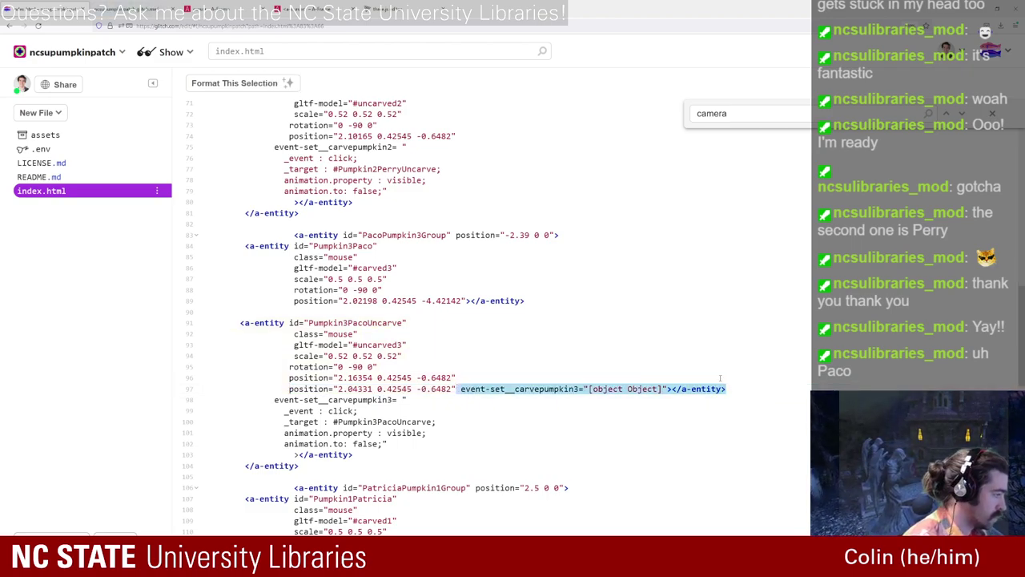
key(BackSpace)
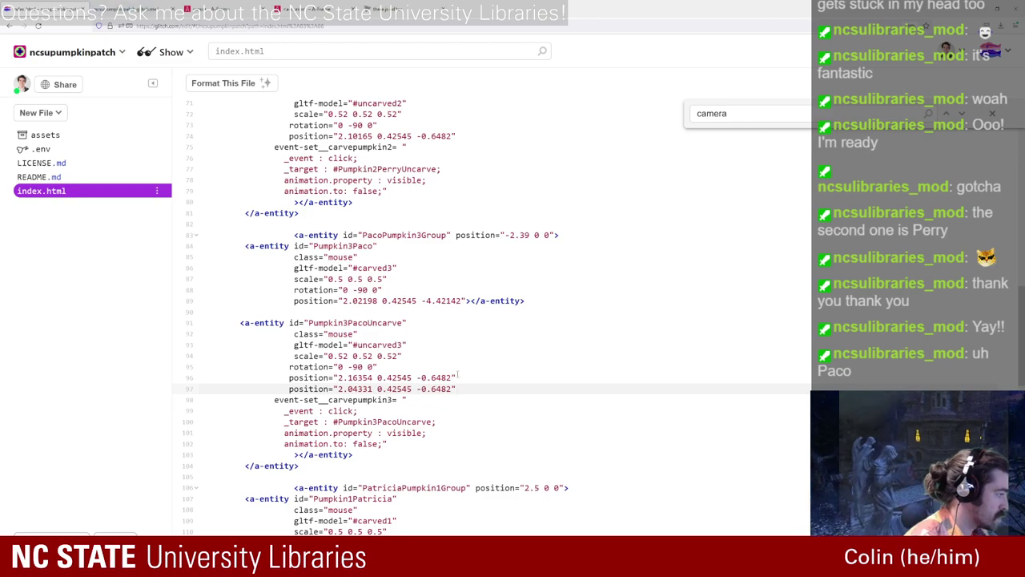
Step: Delete the old position line of Pumpkin3PacoUncarve and align the new position line with the other attributes
drag(458, 377, 286, 380)
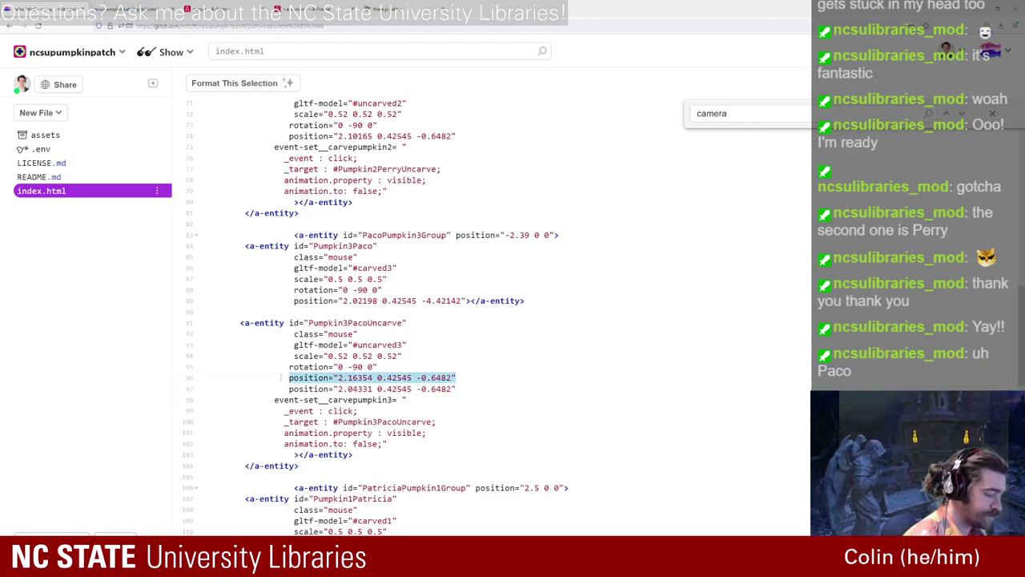
key(Delete)
key(Delete)
key(Delete)
key(Delete)
key(Delete)
key(Delete)
key(Delete)
key(Delete)
key(Delete)
key(Delete)
key(Delete)
key(Delete)
key(Delete)
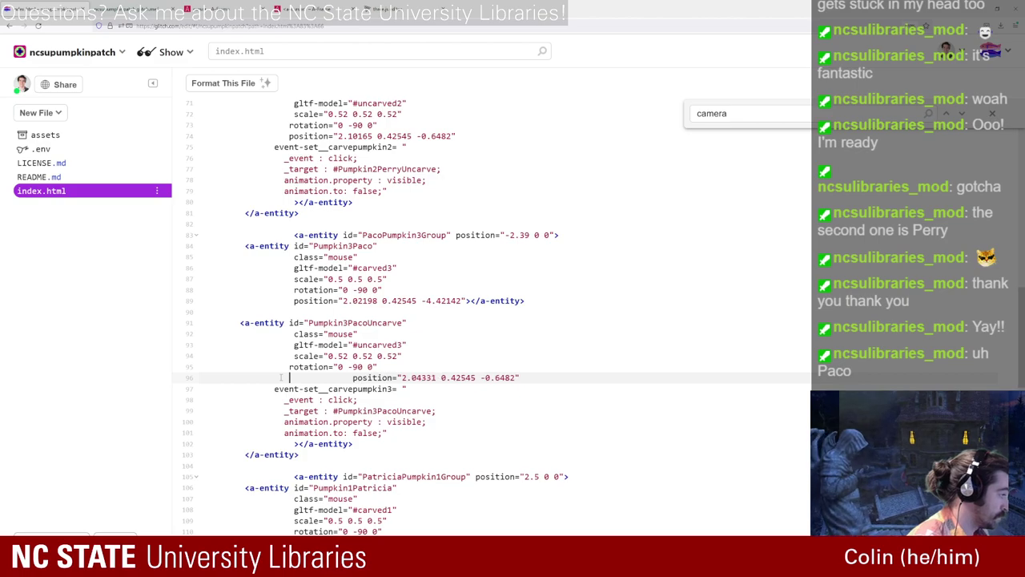
key(Delete)
key(Delete)
key(Delete)
key(Delete)
key(Delete)
key(Delete)
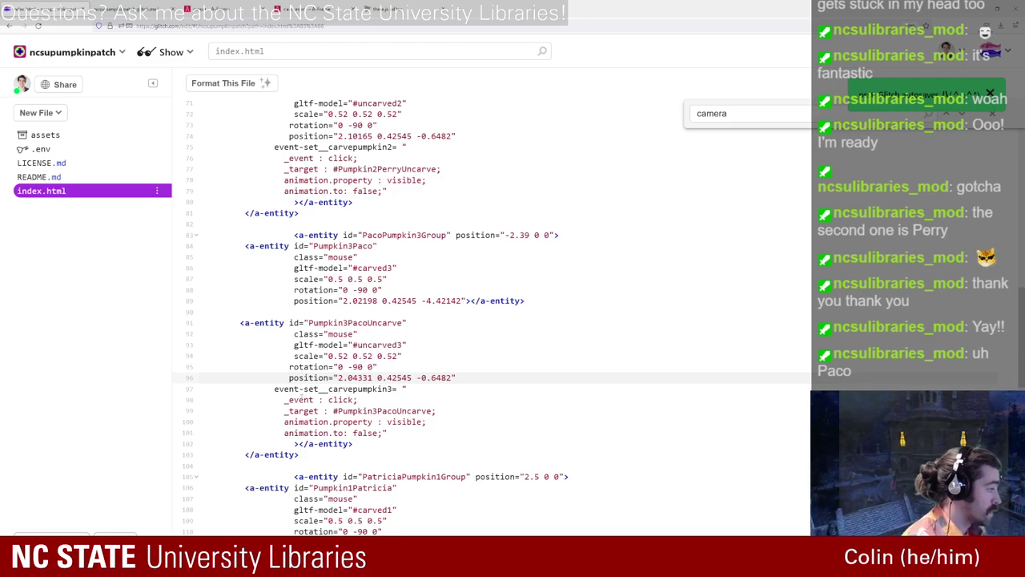
Step: Test the carving in the live scene on the tall Paco pumpkin and the two pumpkins beside it
key(ctrl+Tab)
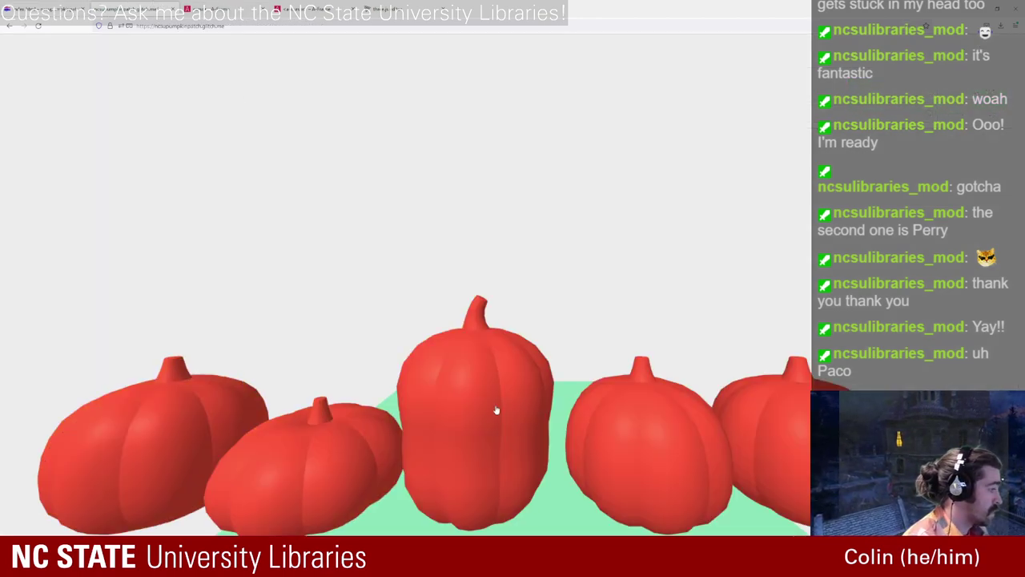
click(496, 410)
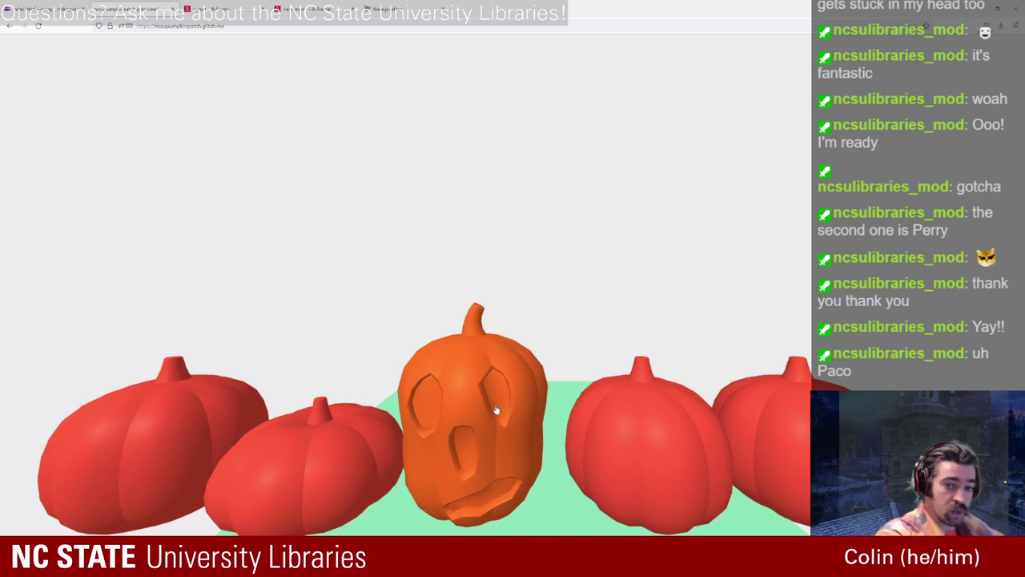
click(343, 462)
click(198, 443)
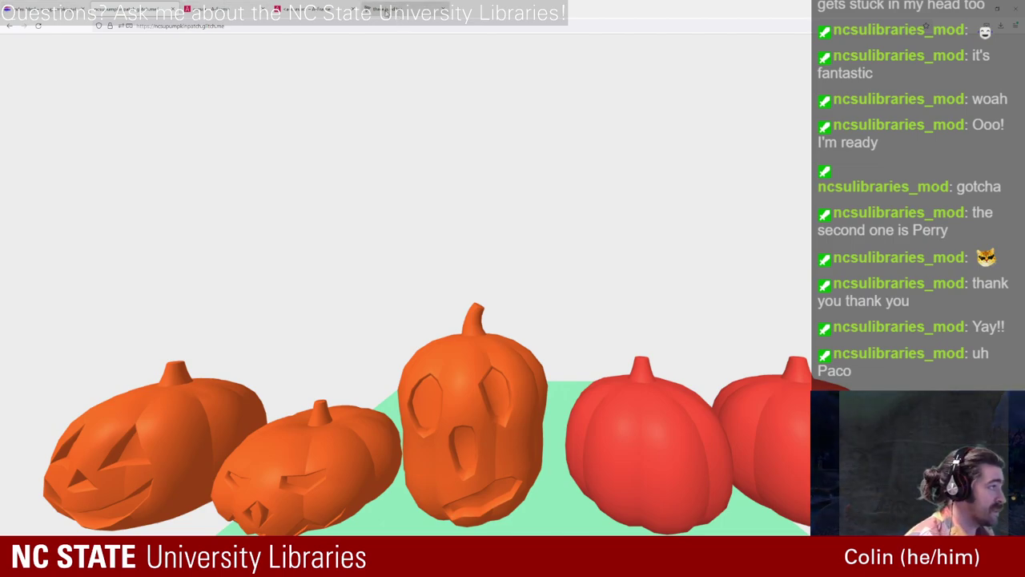
Step: Switch to the three.js editor and examine the remaining carved pumpkin models up close
click(389, 12)
scroll(665, 236, up, 5)
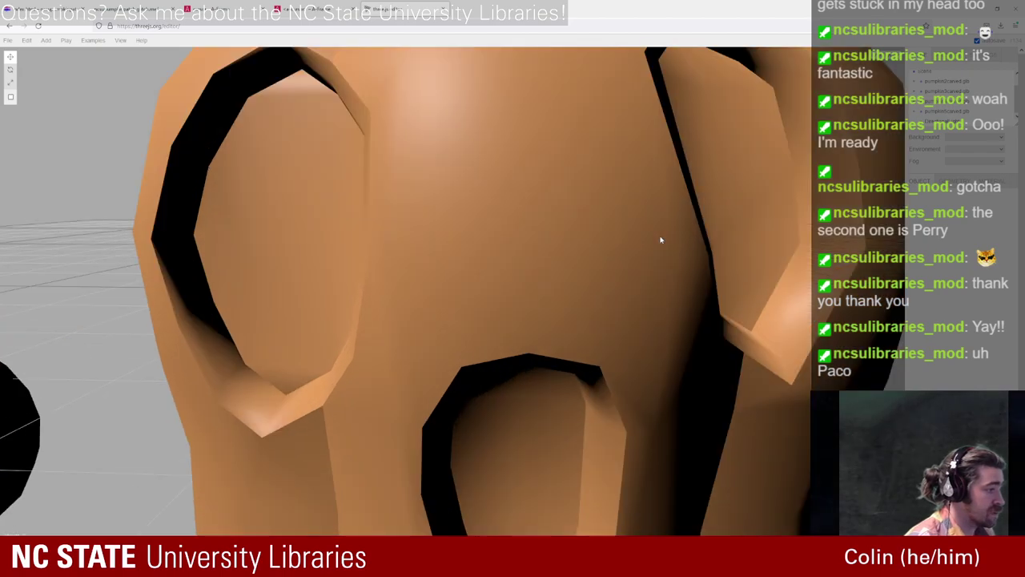
scroll(660, 233, down, 5)
scroll(659, 229, up, 5)
scroll(657, 240, down, 10)
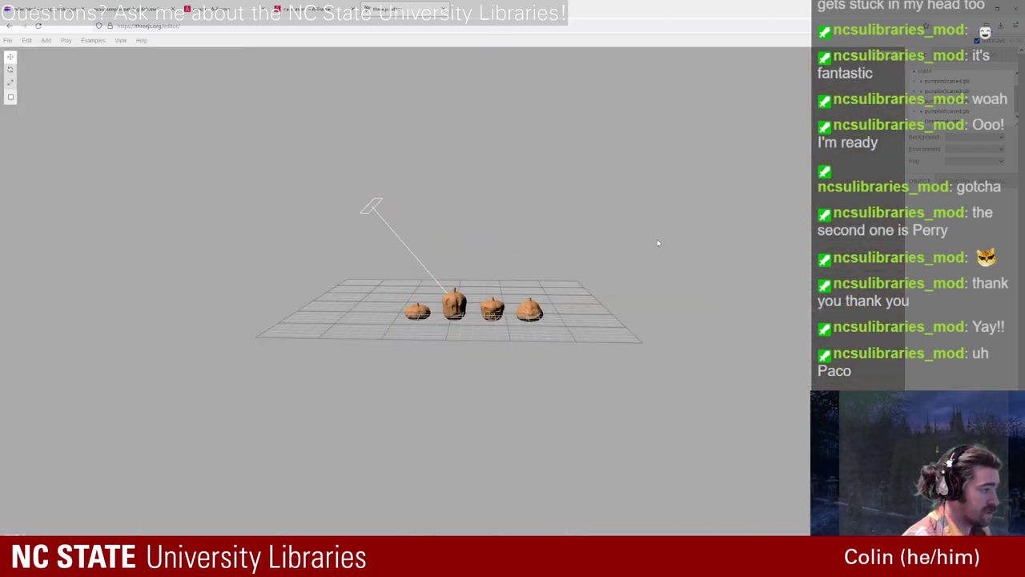
scroll(600, 346, up, 2)
scroll(600, 345, up, 8)
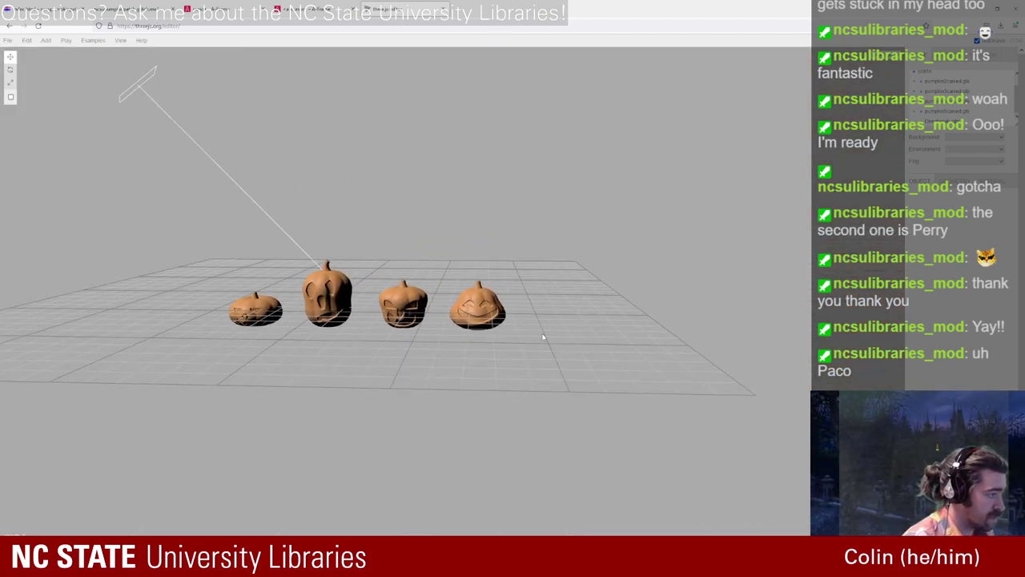
scroll(360, 295, up, 3)
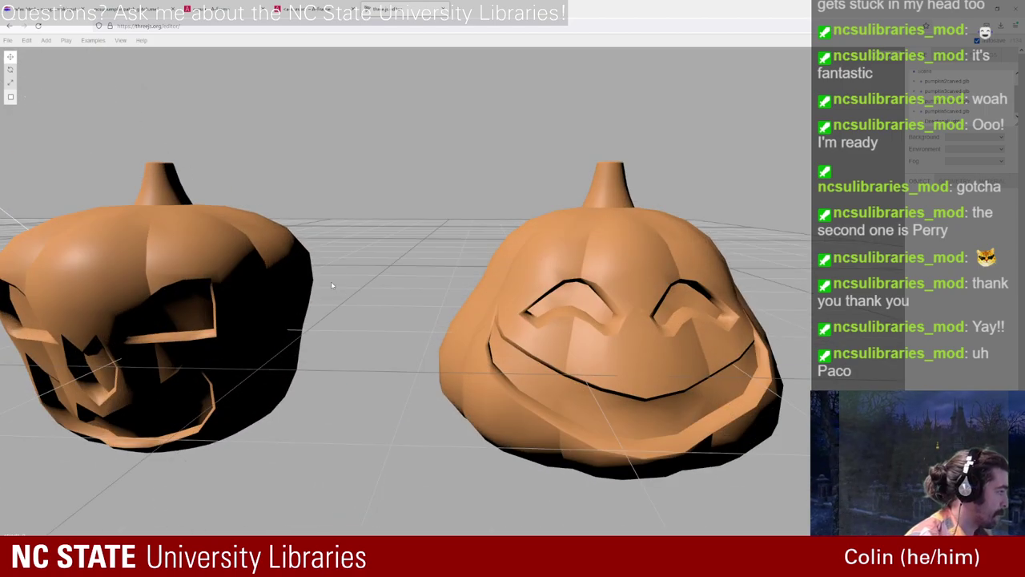
drag(331, 281, 387, 259)
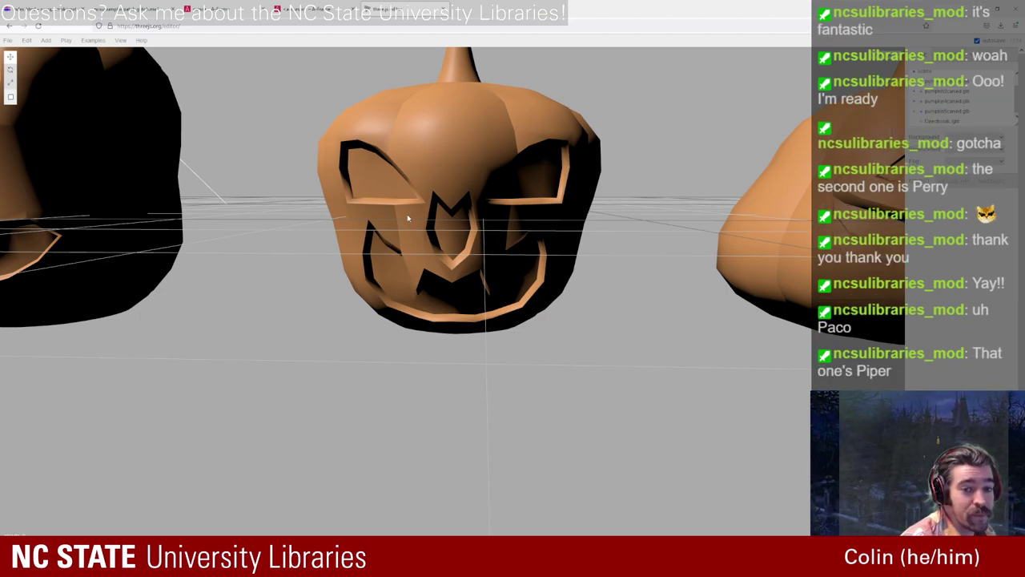
Step: Return to index.html and rename the group id PatriciaPumpkin1Group below the Paco group as PiperPumpkin4Group
click(42, 8)
scroll(449, 232, down, 3)
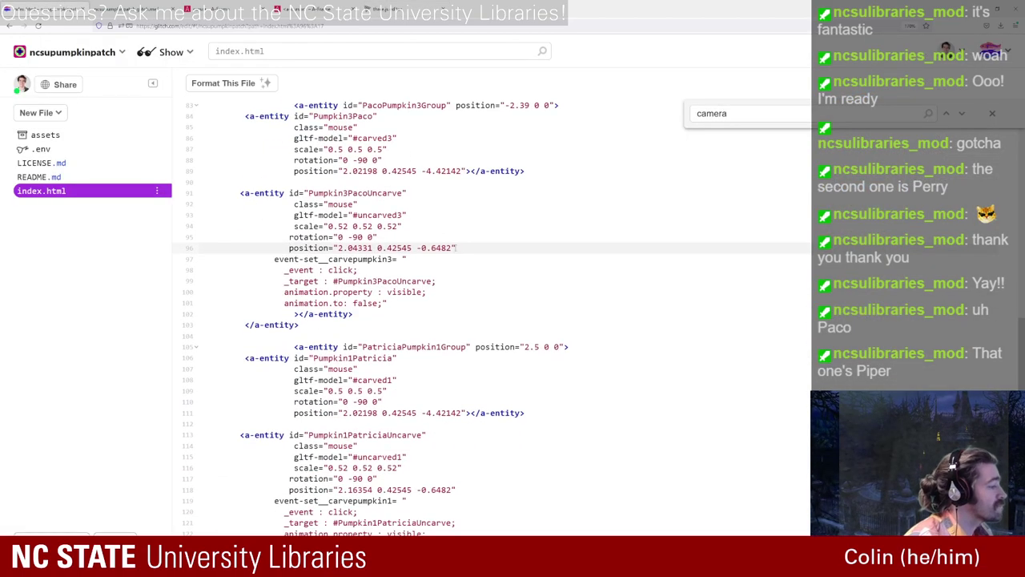
click(437, 347)
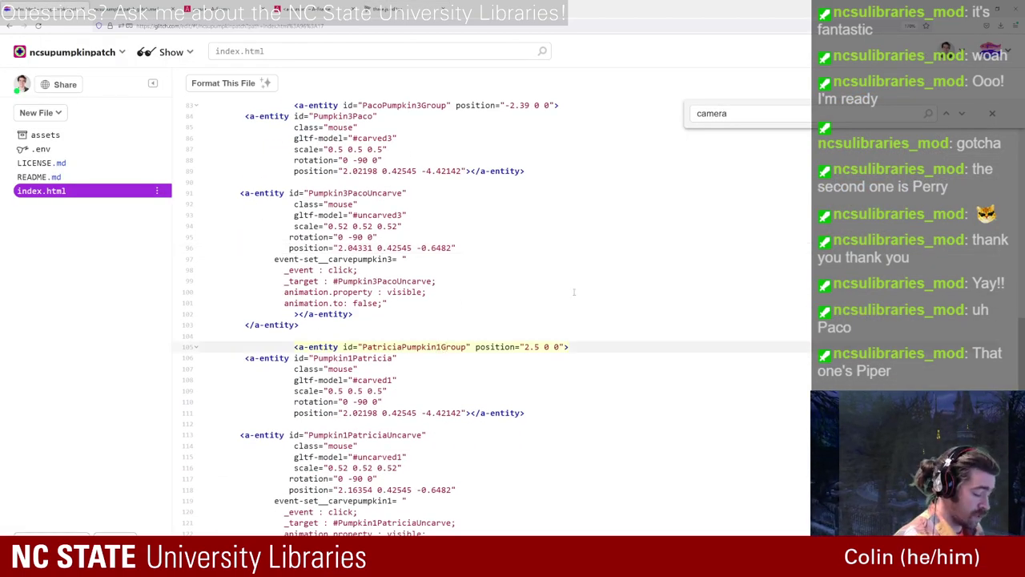
key(Delete)
text(4)
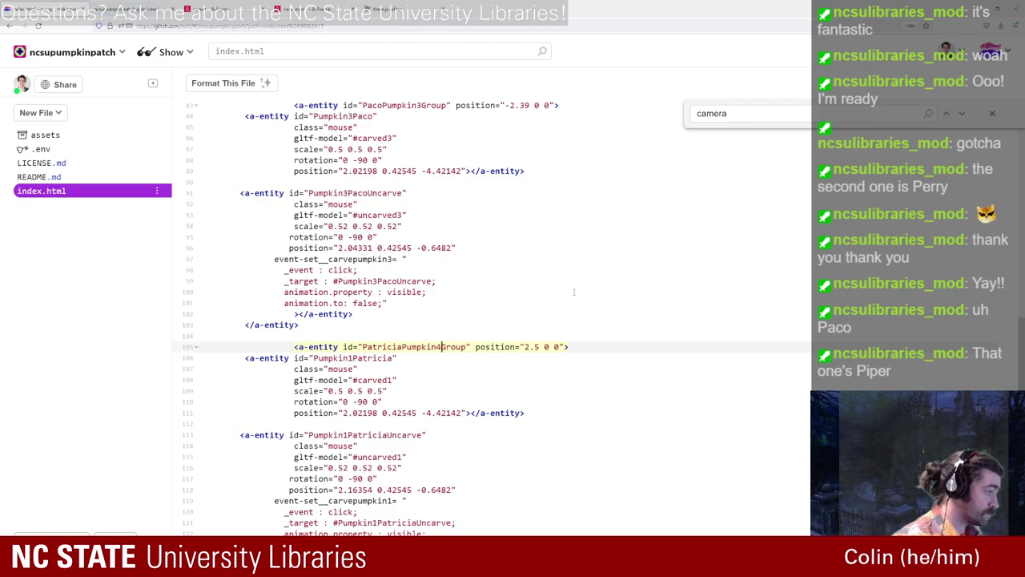
key(Right)
key(Right)
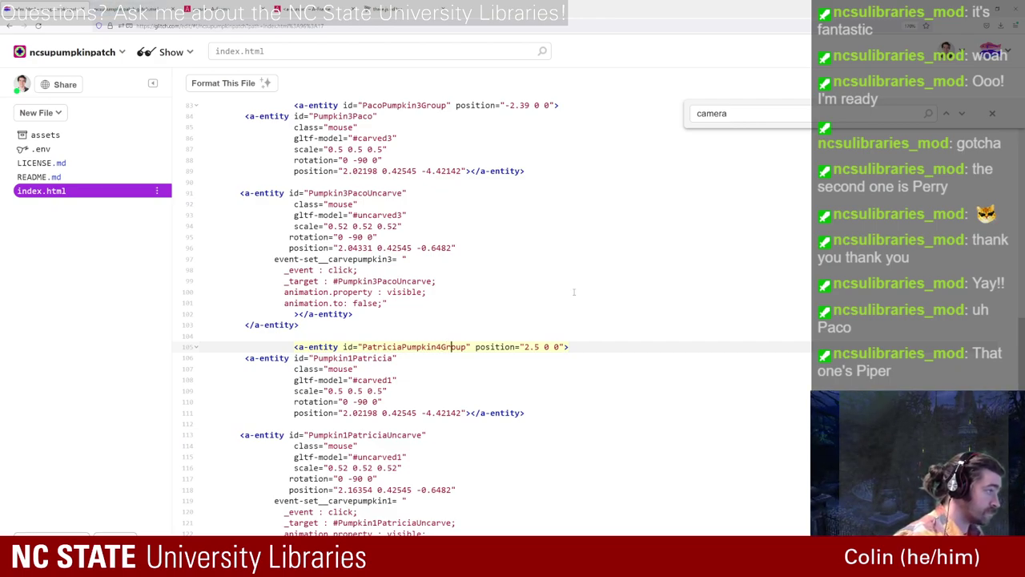
click(594, 350)
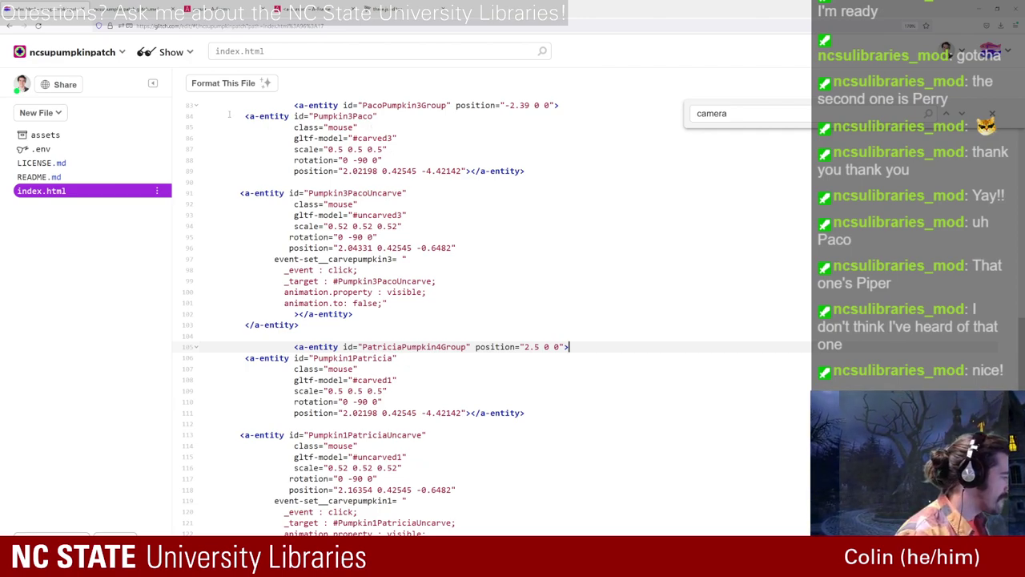
scroll(413, 322, up, 2)
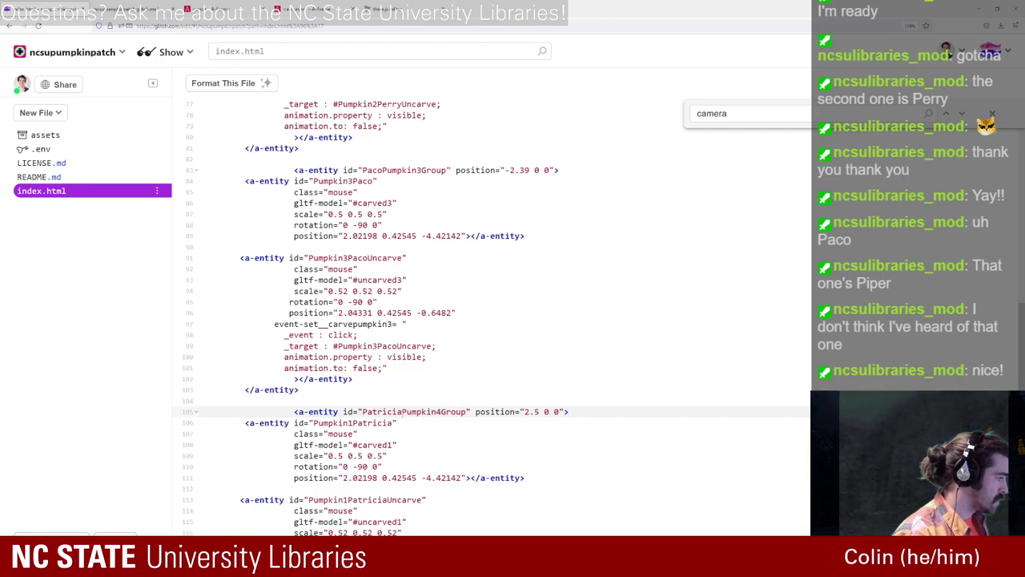
drag(400, 412, 367, 412)
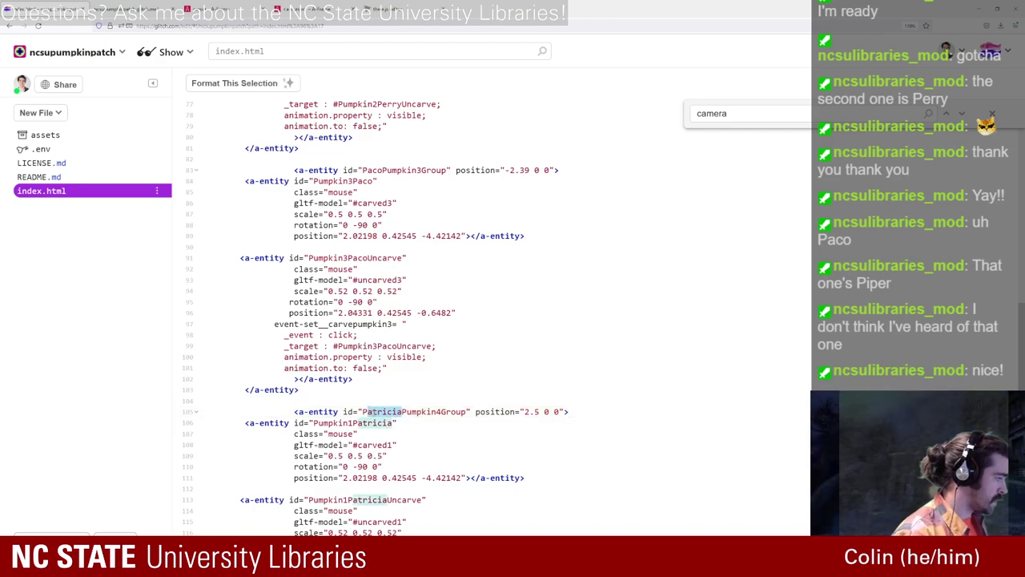
key(BackSpace)
text(i)
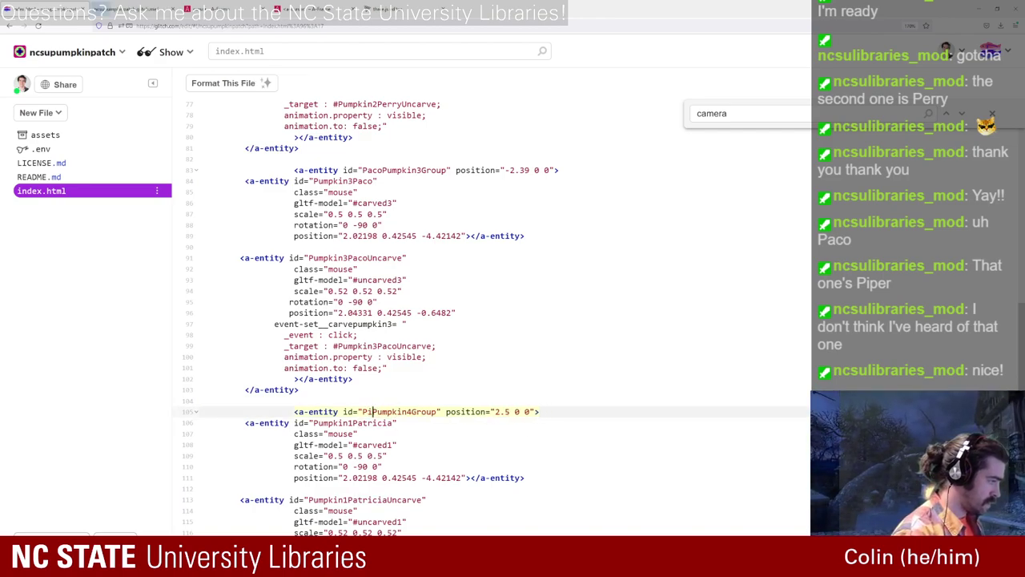
text(per)
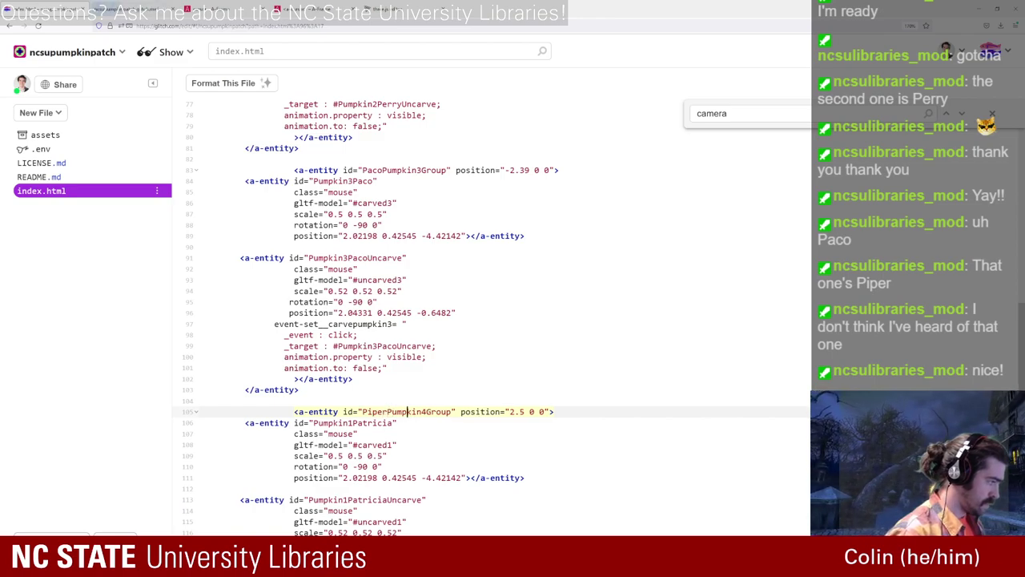
Step: Replace Patricia with Piper in the ids of the carved and uncarved pumpkin entities inside PiperPumpkin4Group
scroll(730, 402, down, 2)
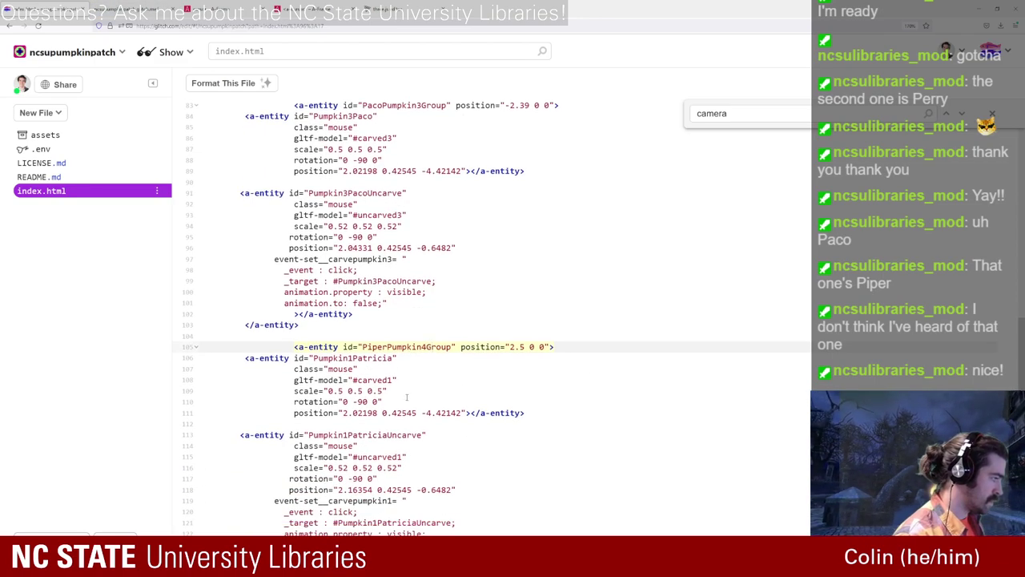
double_click(353, 358)
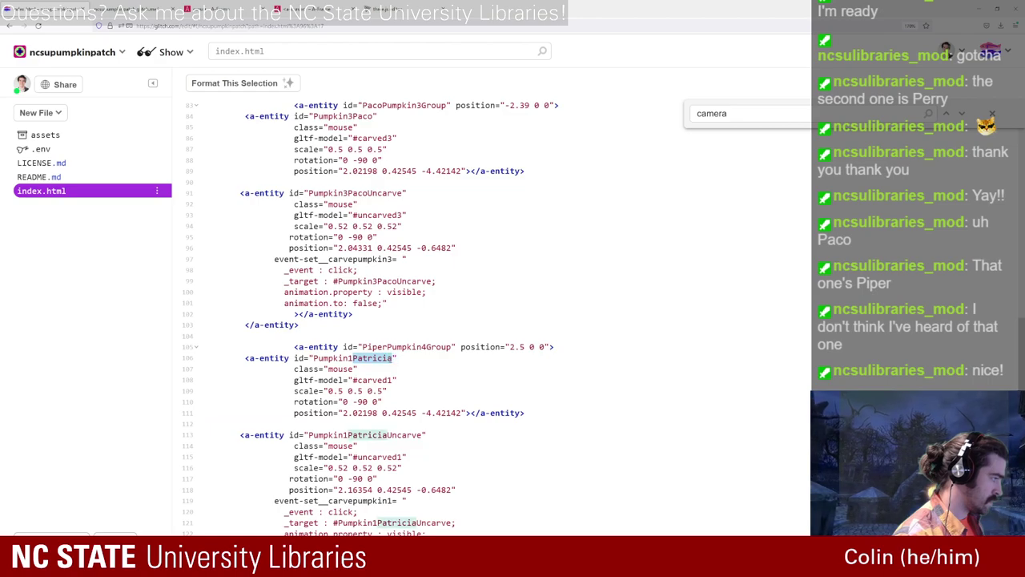
text(Piper)
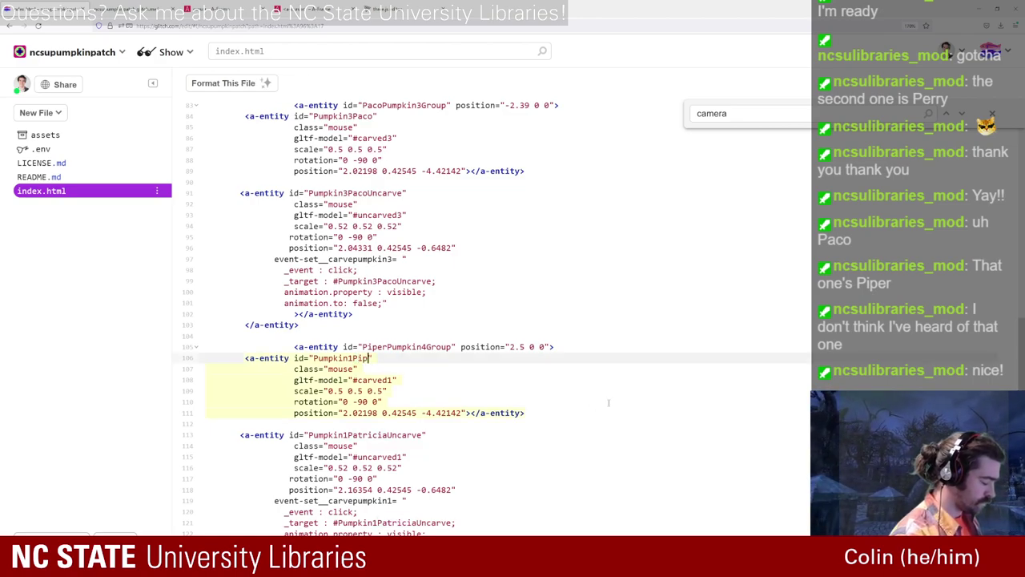
scroll(667, 416, down, 2)
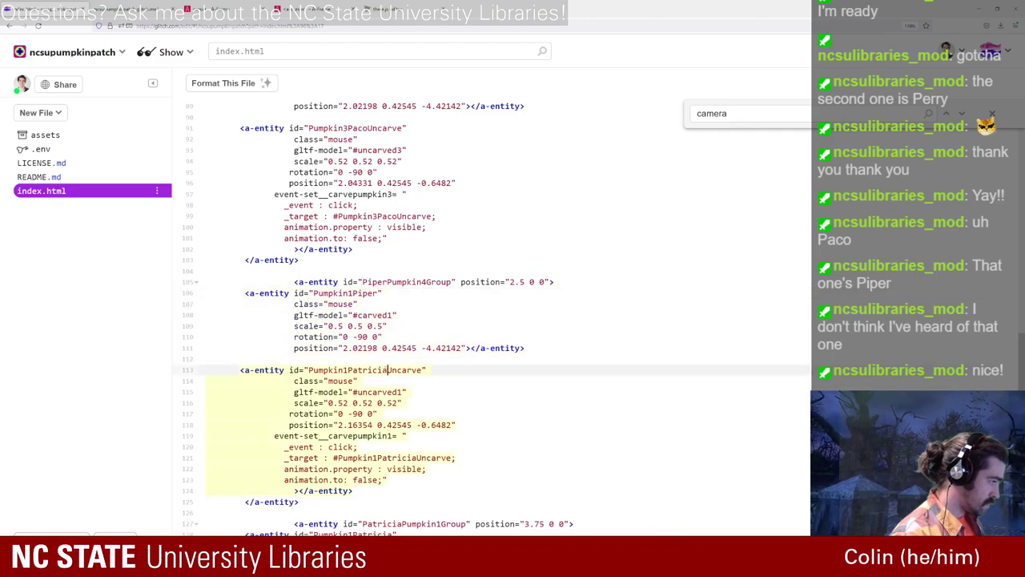
double_click(368, 370)
text(Piper)
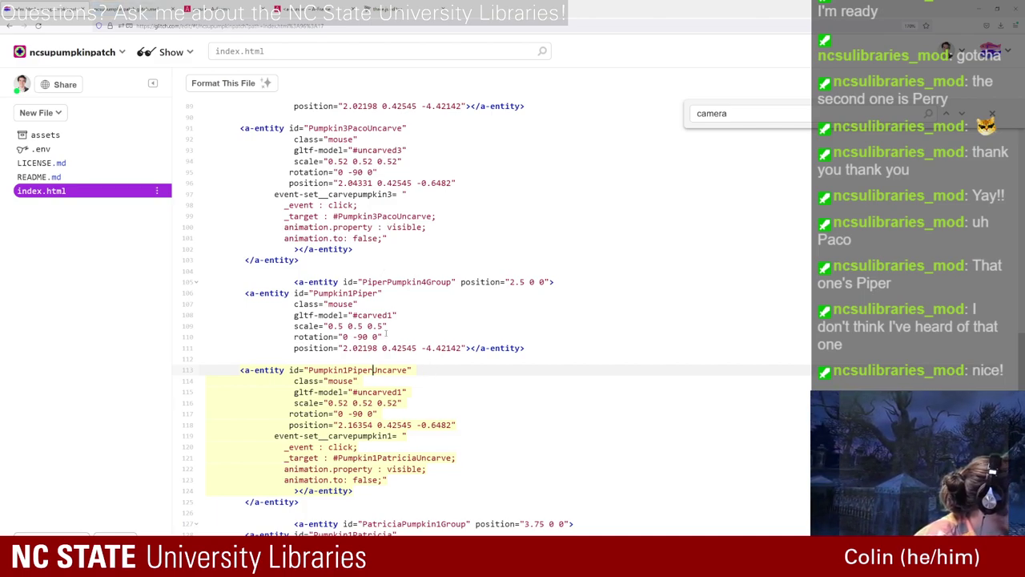
Step: Set the gltf-model of the uncarved Piper entity to #uncarved4 and that of the carved one to #carved4
click(417, 392)
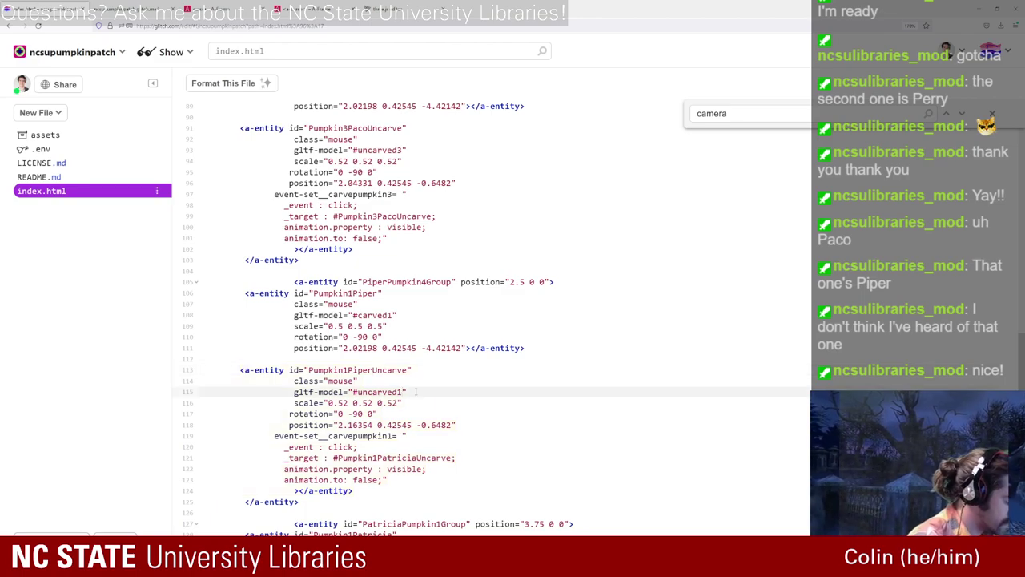
key(Left)
key(BackSpace)
text(4)
key(Up)
key(Up)
key(Up)
key(Up)
key(Up)
key(Up)
key(Up)
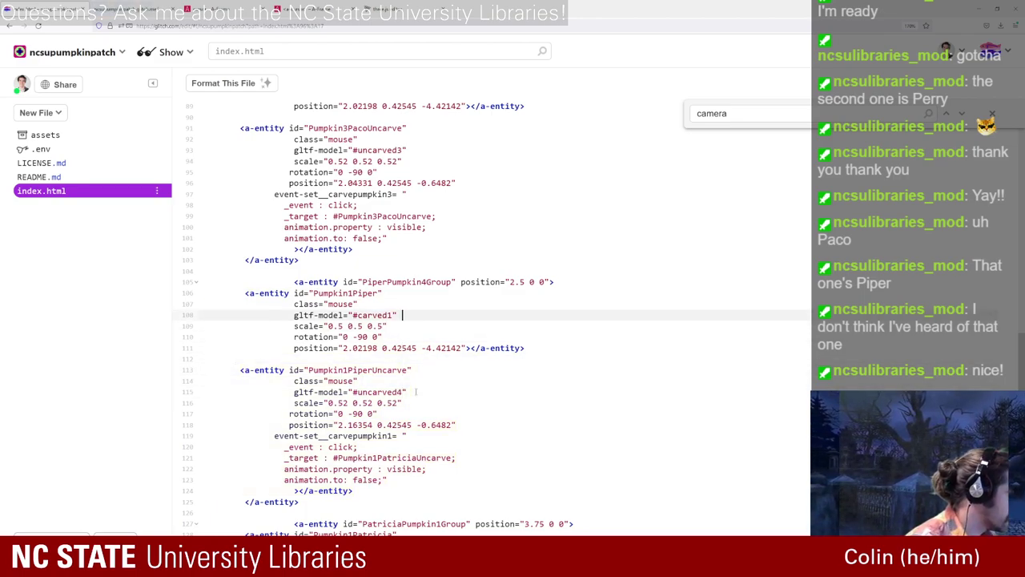
key(Left)
key(BackSpace)
text(4)
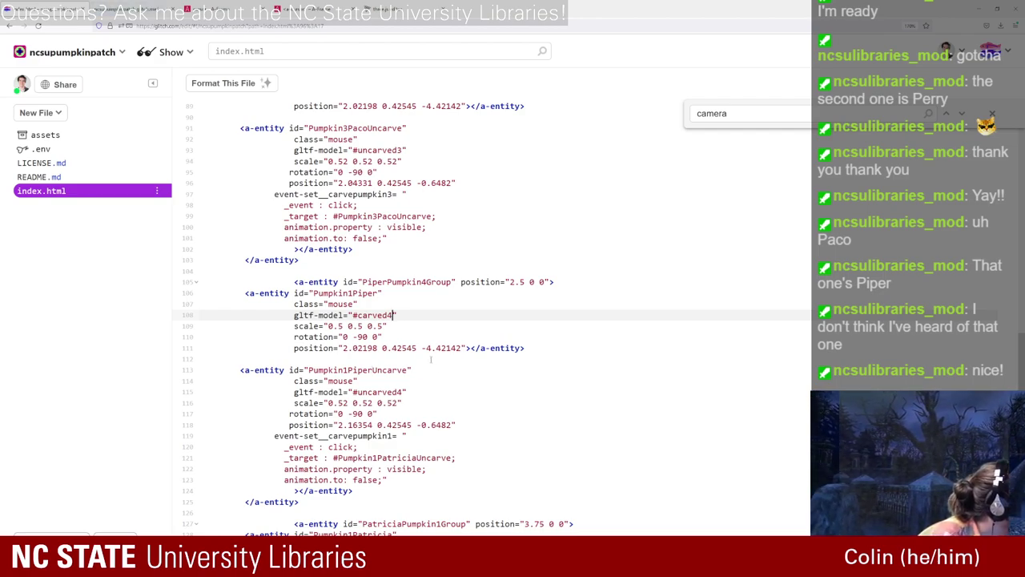
Step: Rename the Piper pumpkin's event-set attribute to event-set__carvepumpkin4
click(398, 437)
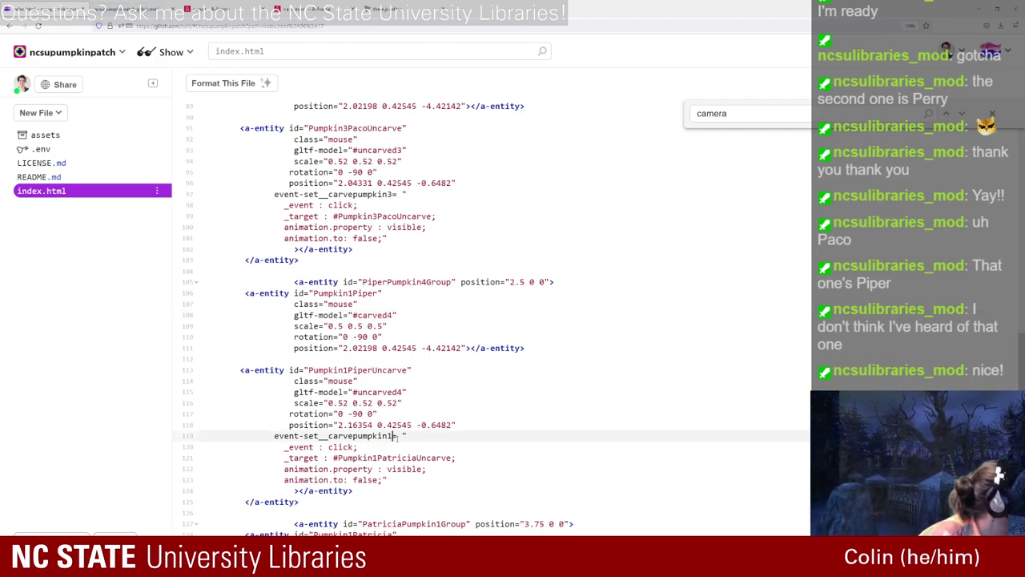
key(Left)
key(BackSpace)
text(4)
Step: Change the _target of the carvepumpkin4 event to #Pumpkin4PiperUncarve
click(428, 448)
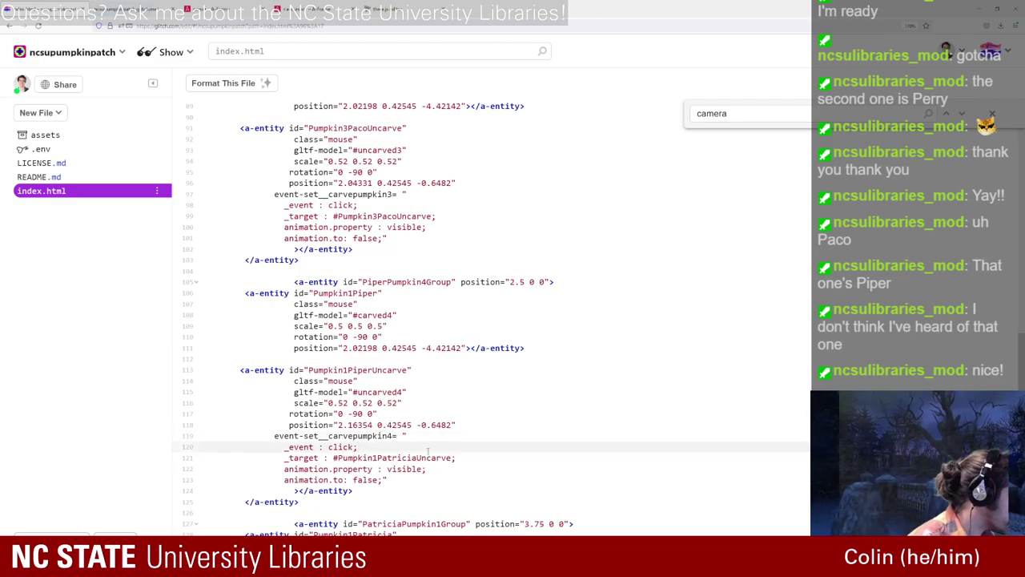
drag(417, 458, 382, 457)
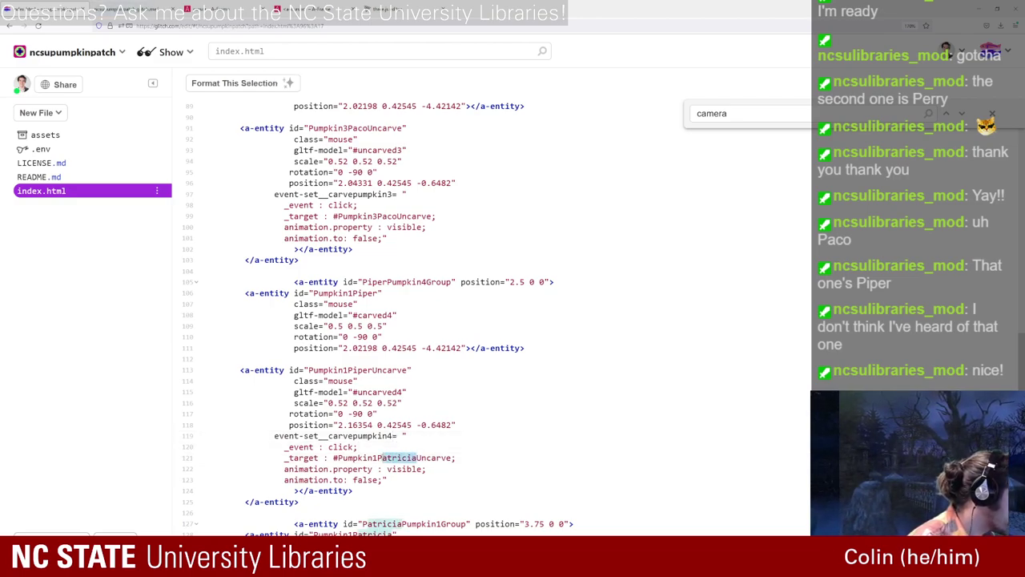
text(Piper)
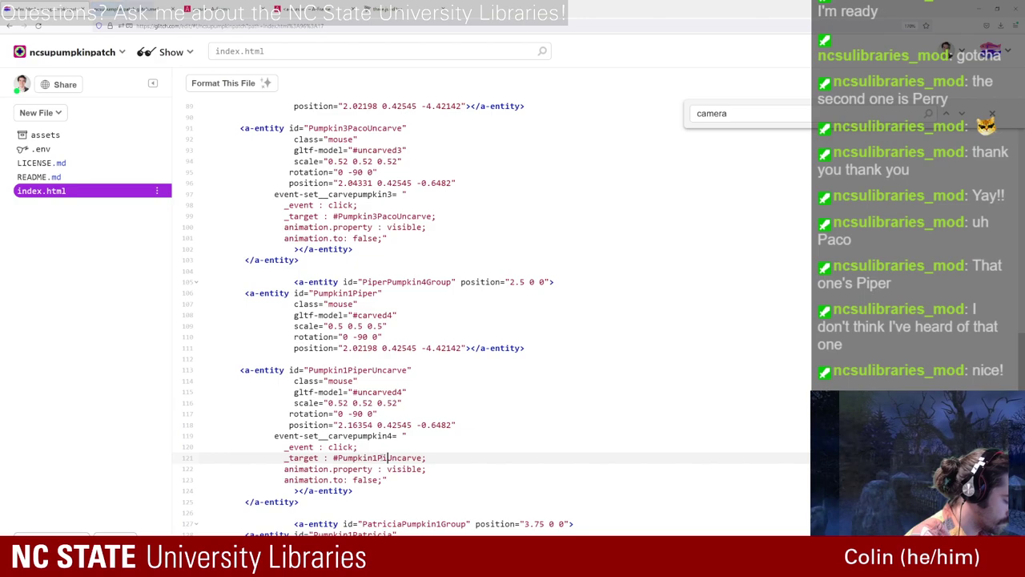
key(Left)
key(Left)
key(Left)
key(Left)
key(Left)
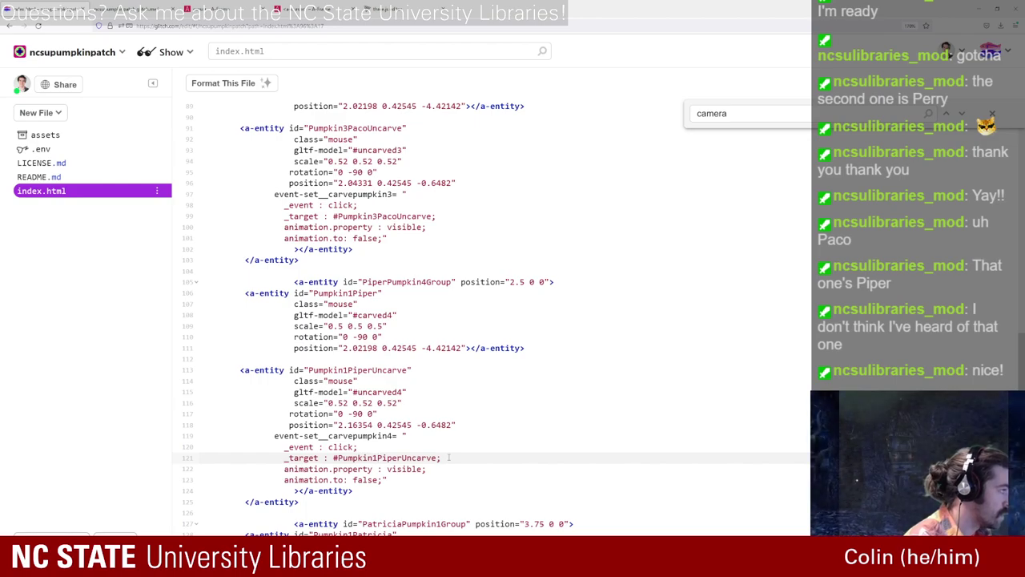
key(BackSpace)
text(4)
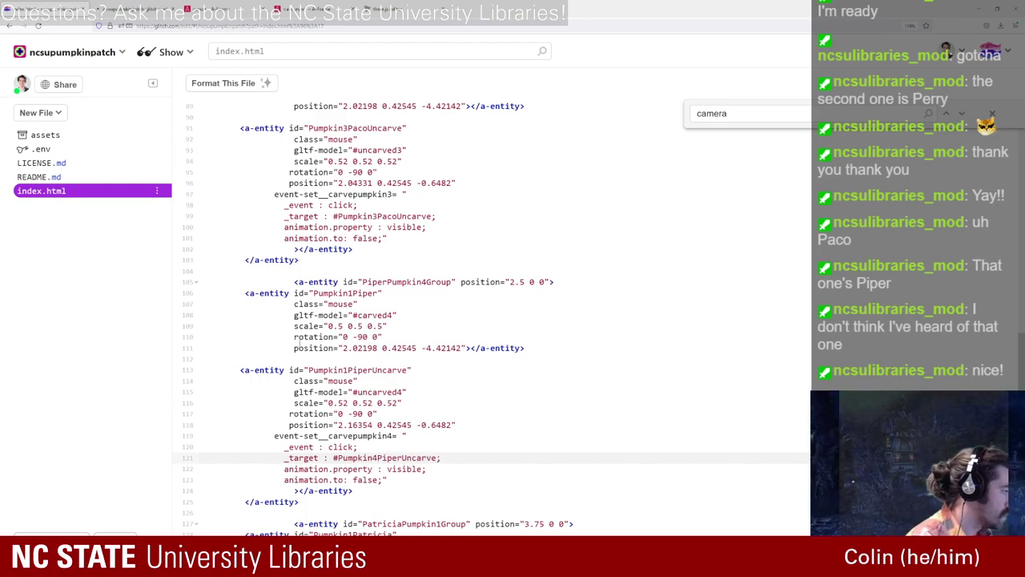
Step: Renumber the two Piper entity ids to Pumpkin4PiperUncarve and Pumpkin4Piper
click(346, 369)
click(346, 370)
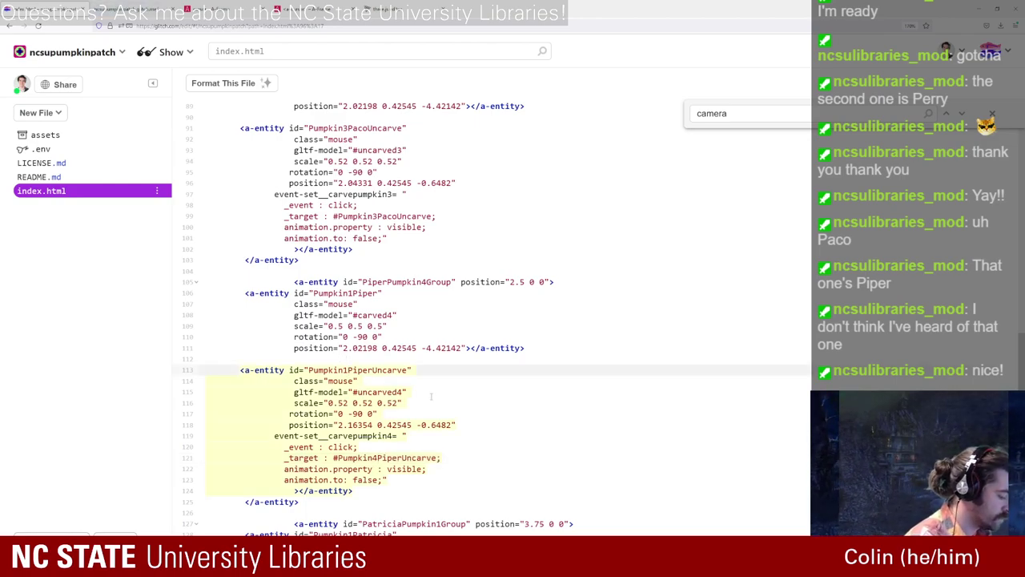
key(BackSpace)
text(4)
click(354, 293)
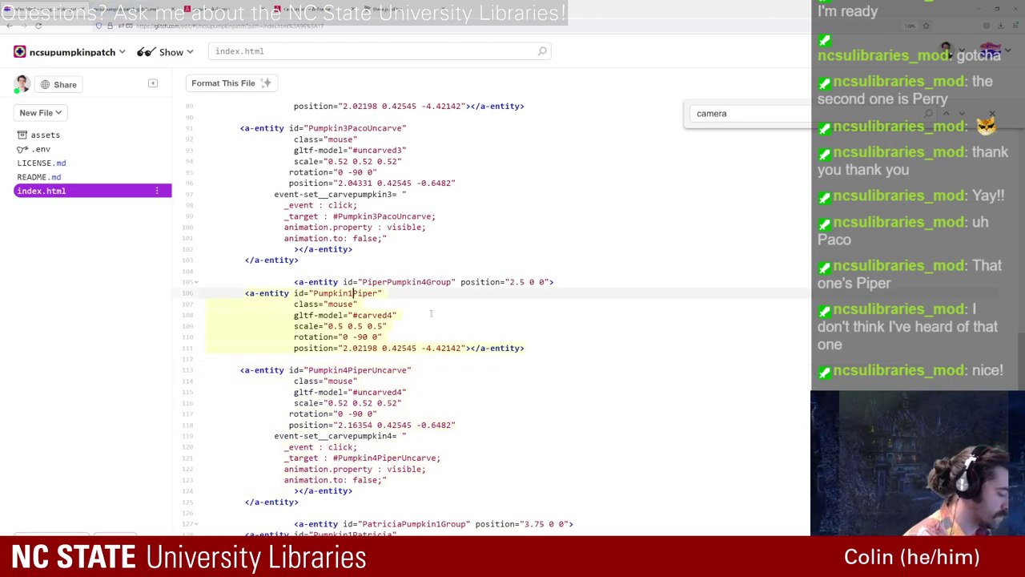
key(BackSpace)
text(4)
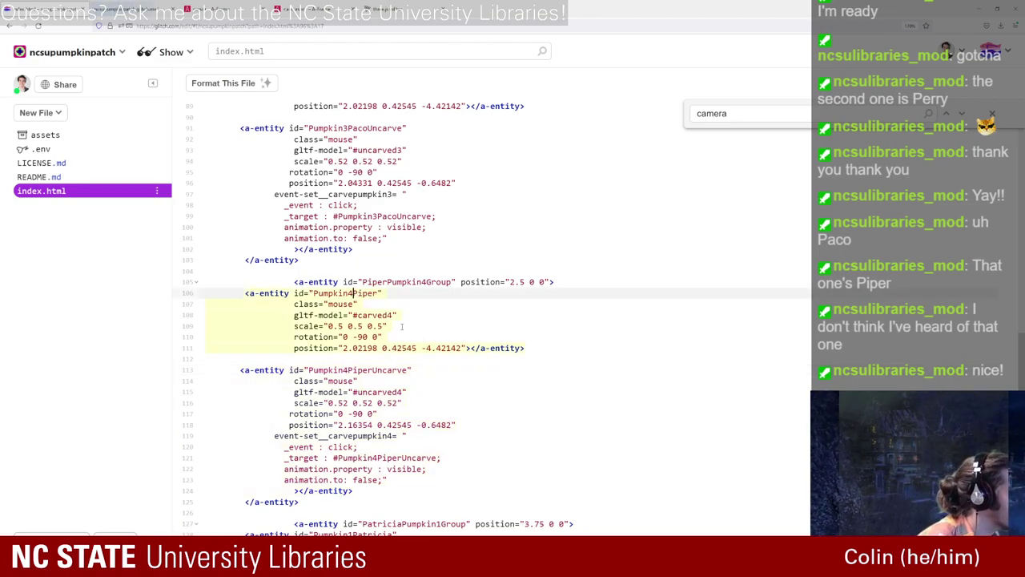
drag(386, 282, 362, 282)
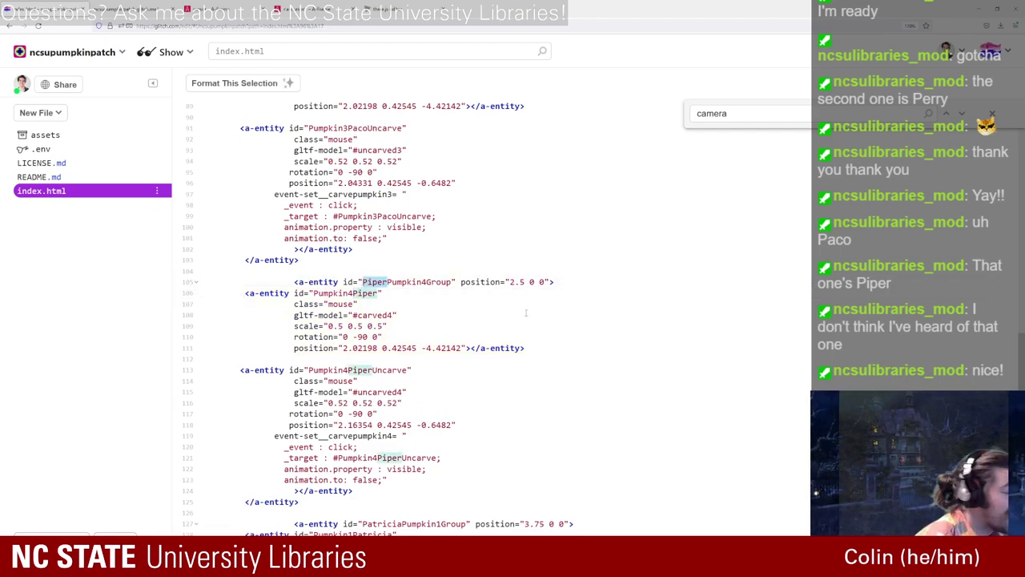
Step: Open the live scene in the A-Frame Inspector and move the Piper group along the x axis, between Paco and the last Patricia pumpkin
click(157, 6)
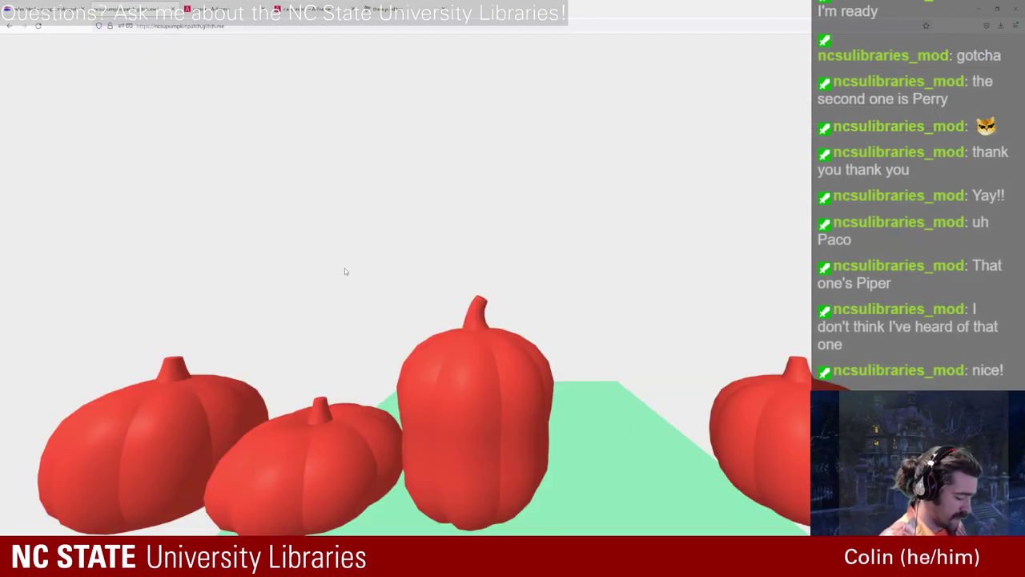
key(ctrl+alt+i)
scroll(412, 407, down, 3)
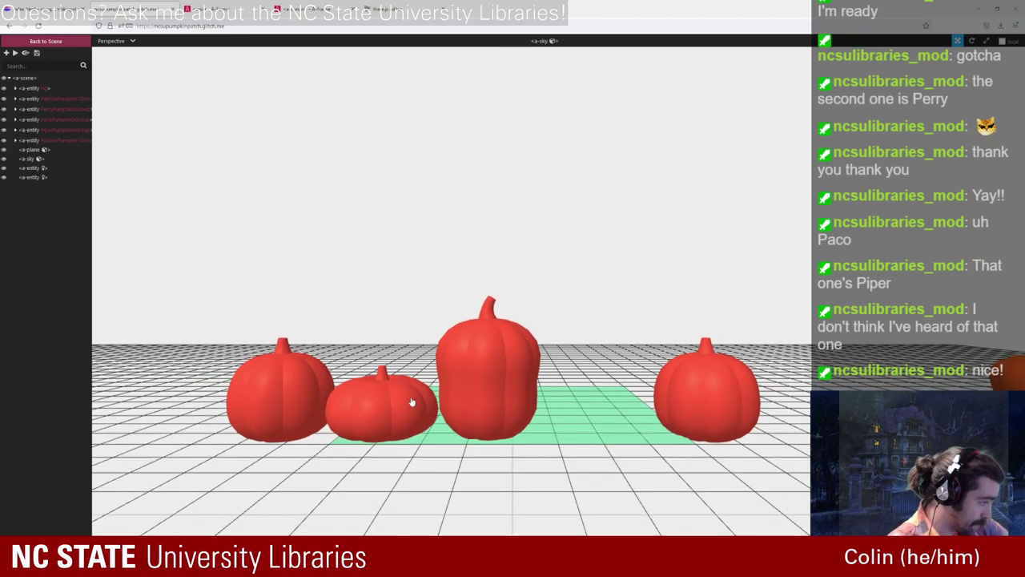
scroll(412, 407, down, 2)
scroll(636, 313, down, 2)
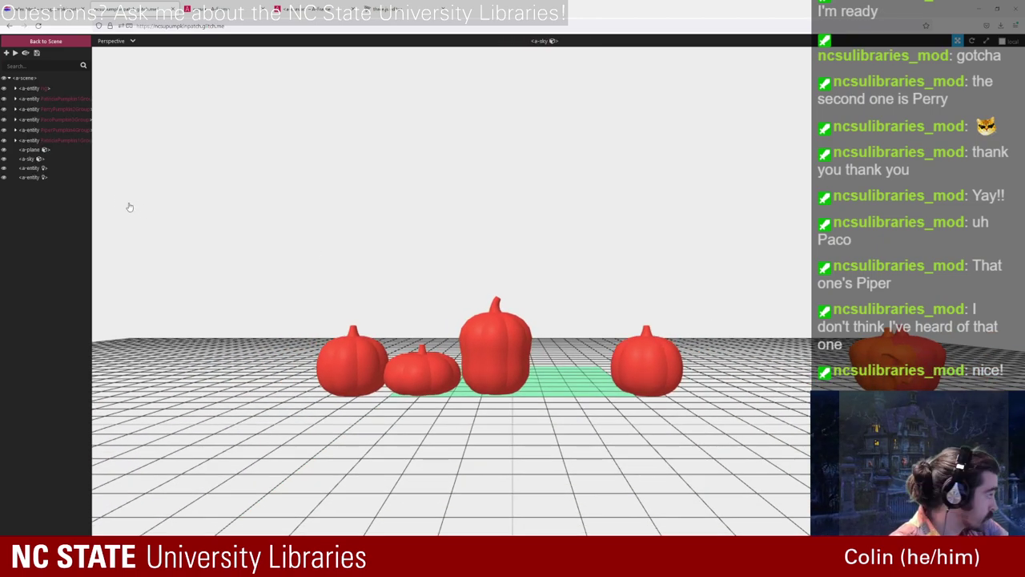
click(35, 130)
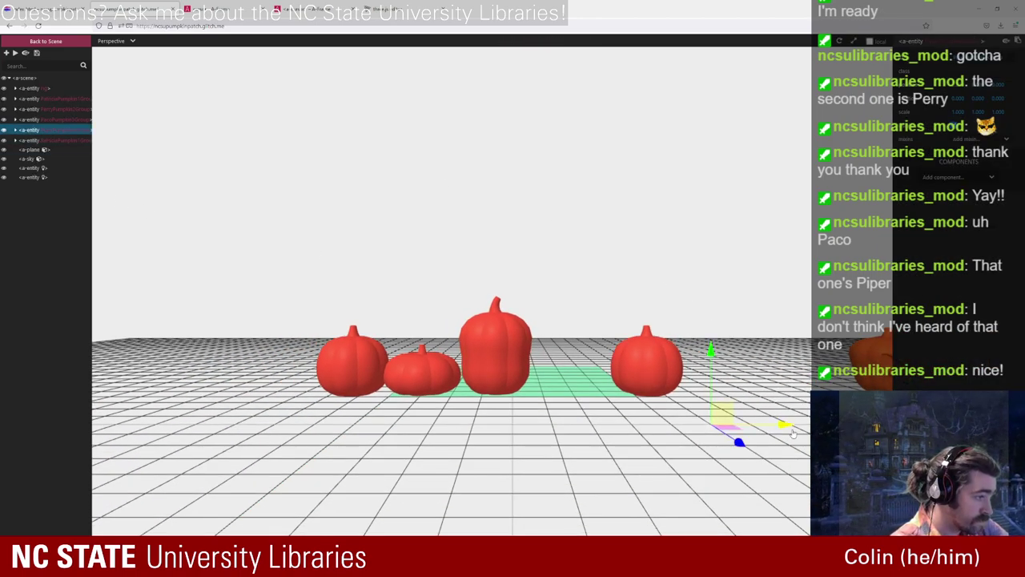
drag(793, 432, 352, 422)
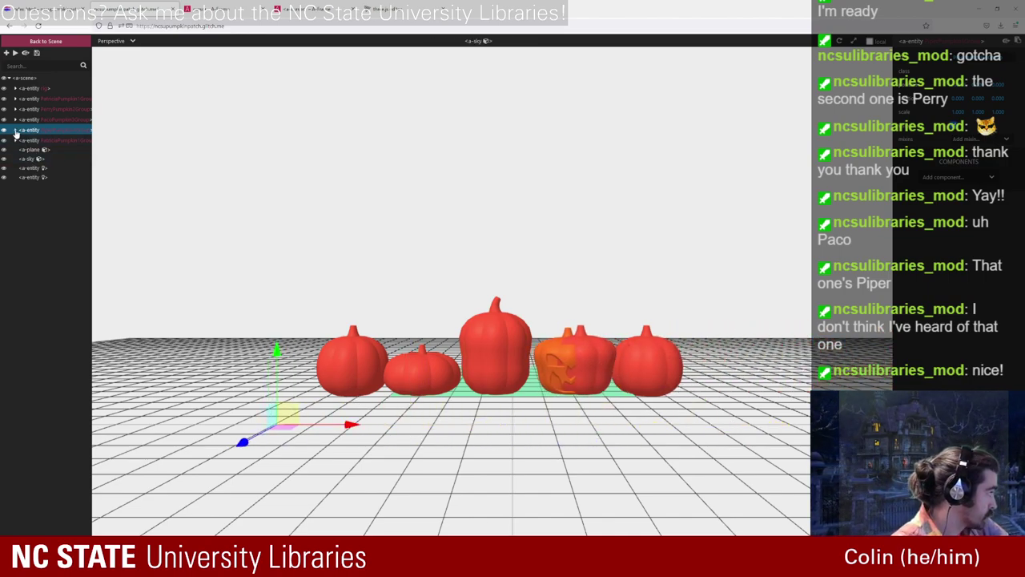
Step: Shift the uncarved Piper pumpkin slightly along the x axis so it covers the carved model in its group
click(15, 130)
click(34, 151)
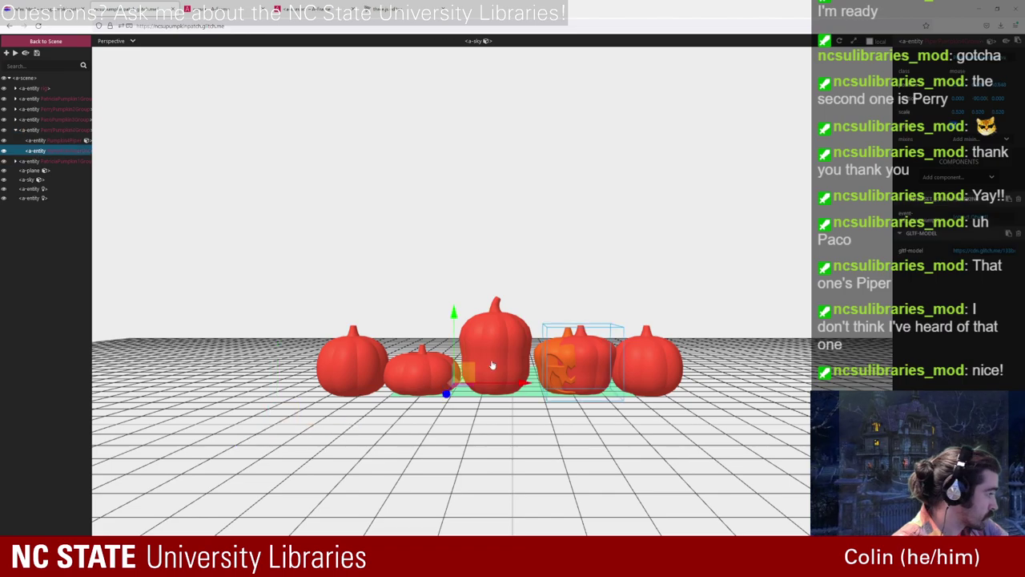
drag(522, 385, 509, 385)
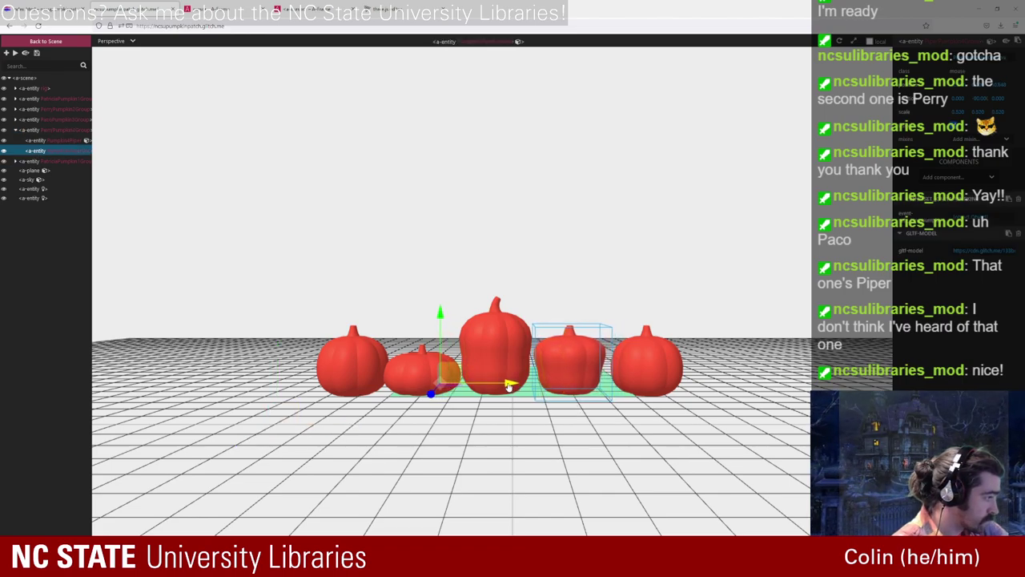
click(503, 387)
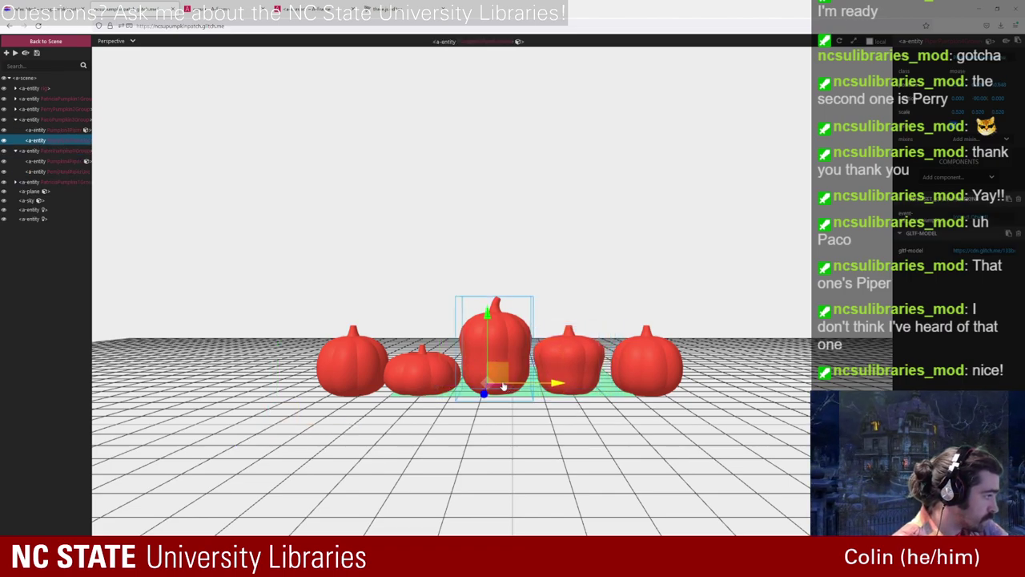
Step: Return to the Glitch project and turn off refreshing the app on changes
click(48, 8)
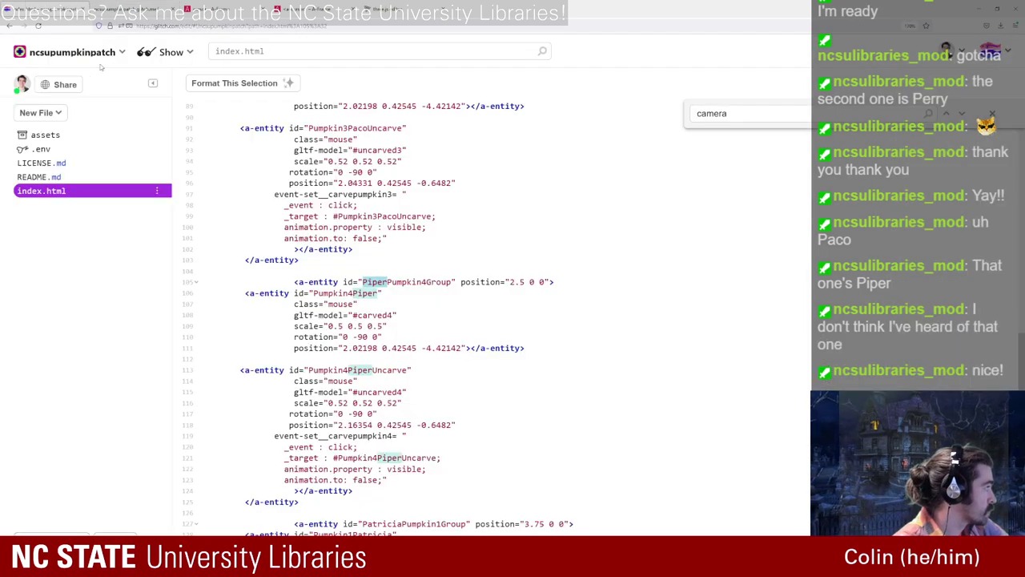
click(80, 52)
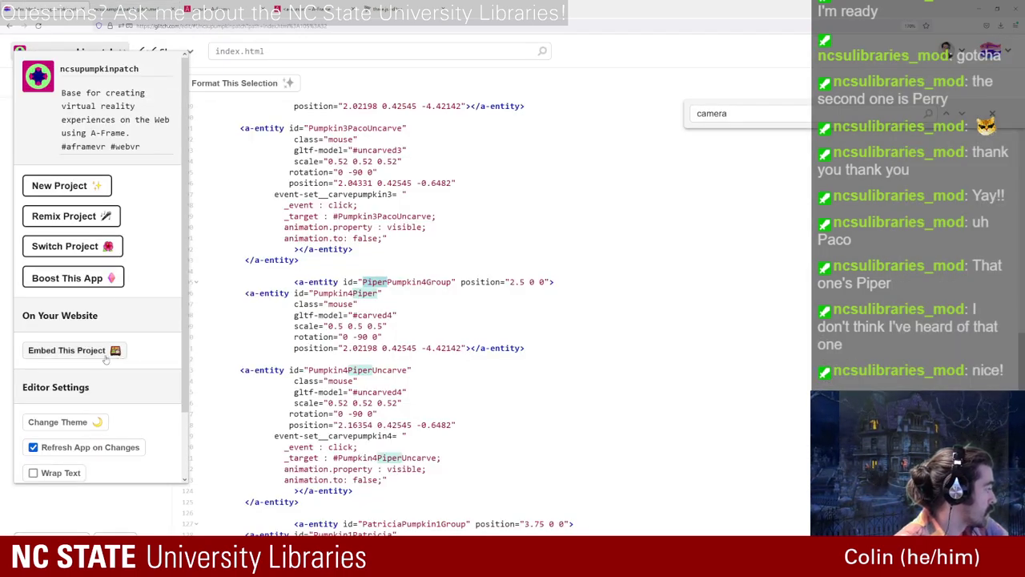
click(34, 447)
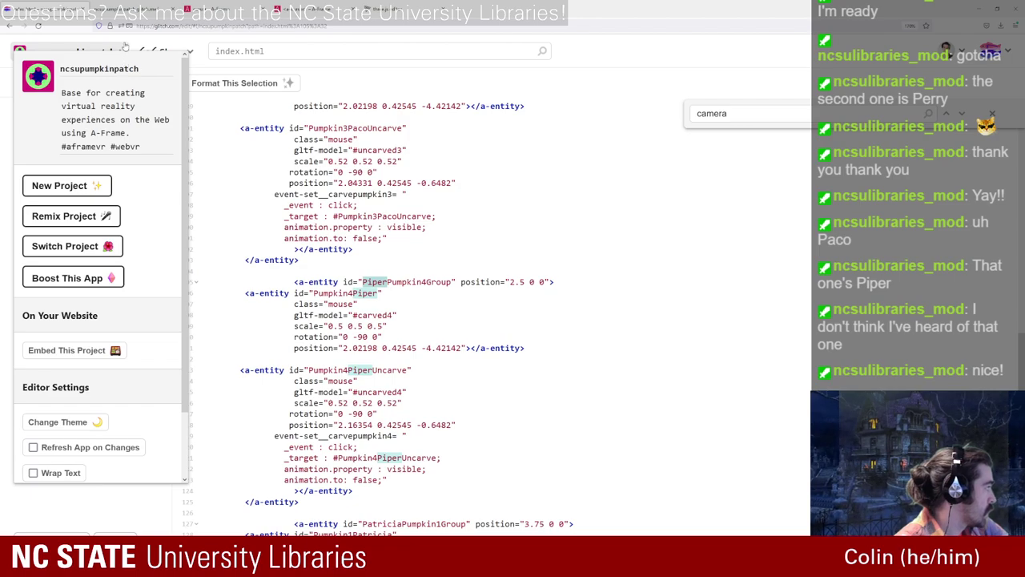
click(671, 50)
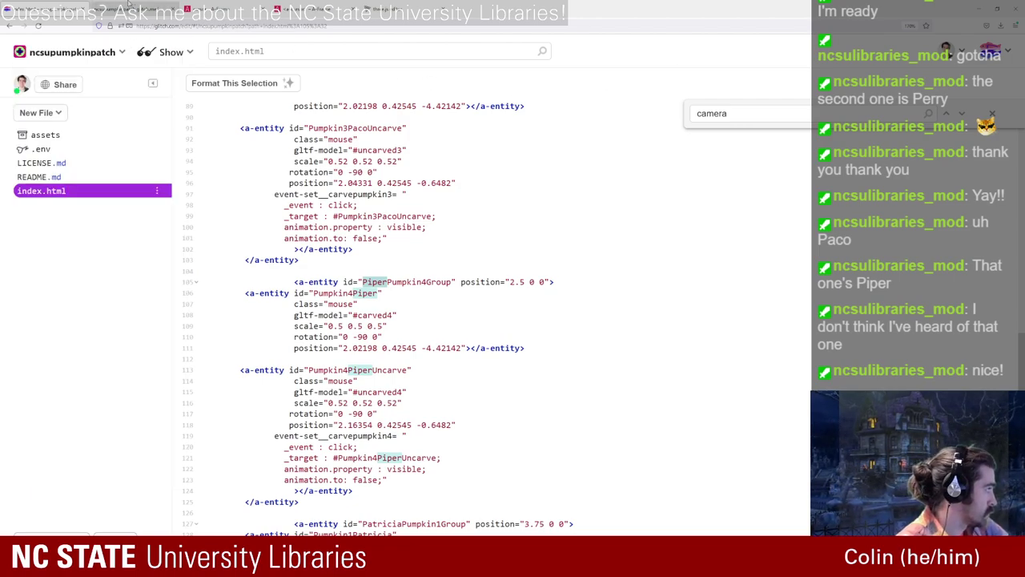
Step: Check the Paco group's position in the A-Frame Inspector and set PiperPumpkin4Group's position to -2.390 0 0 in index.html
click(134, 8)
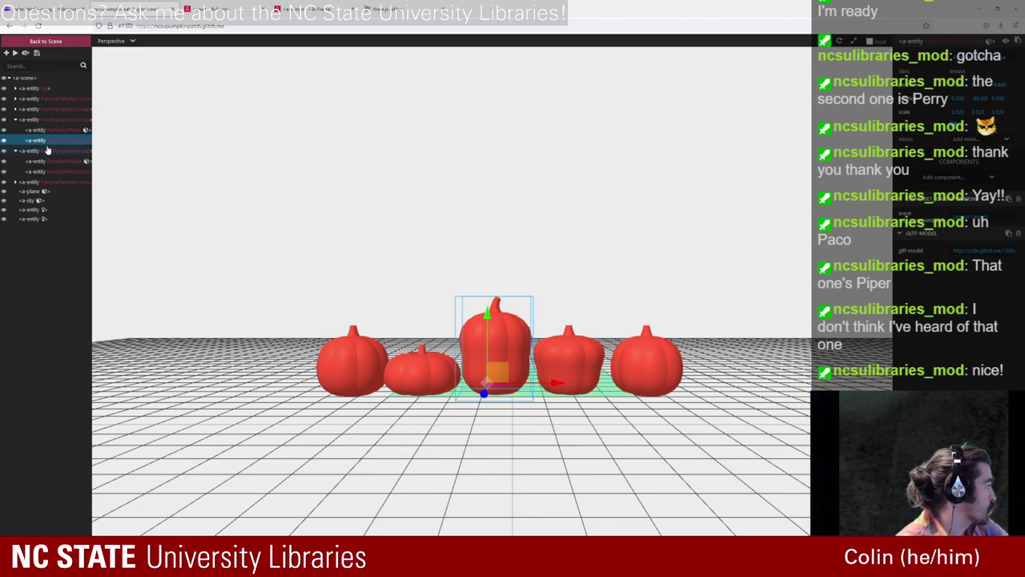
click(58, 120)
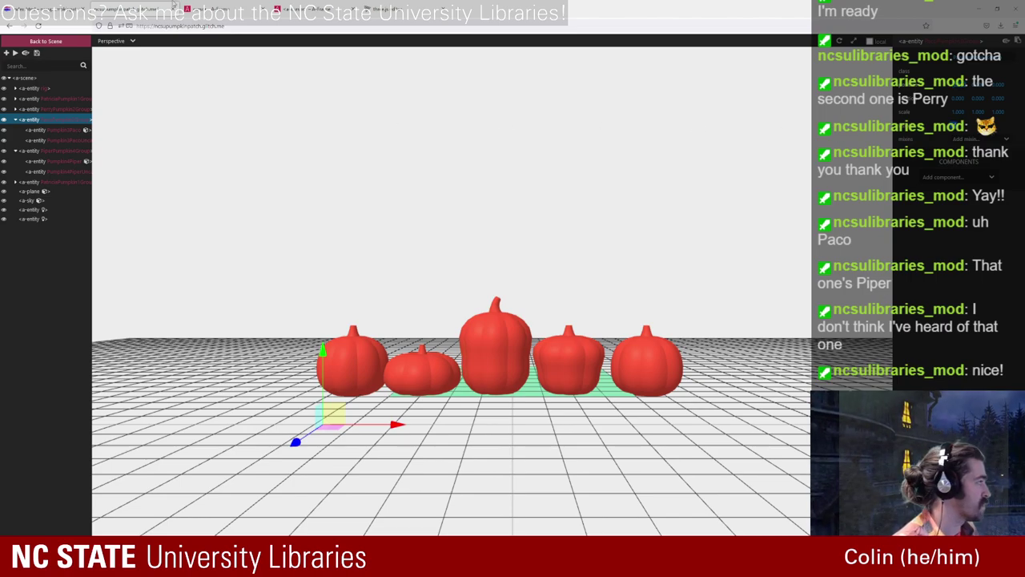
click(56, 7)
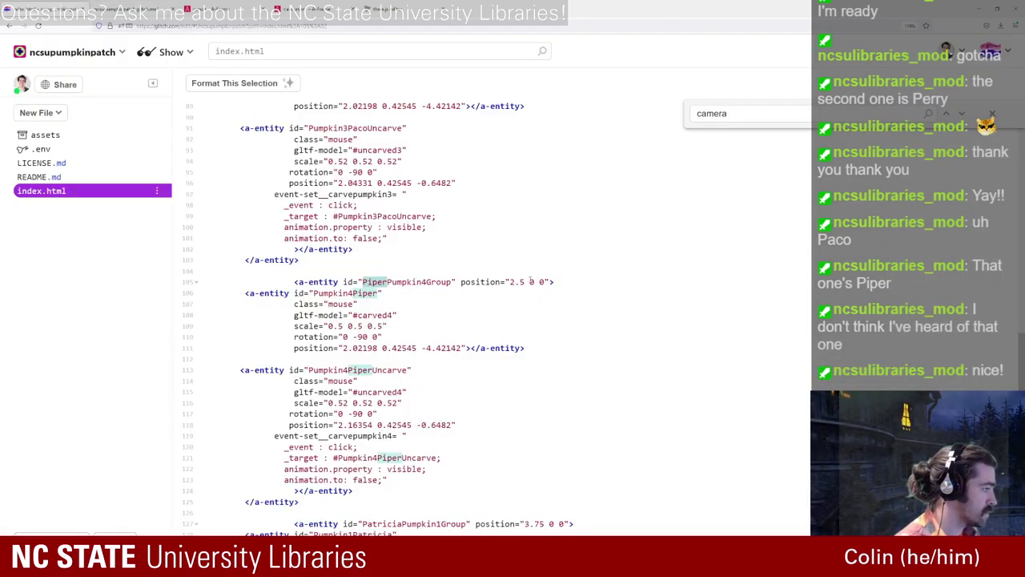
drag(524, 282, 510, 282)
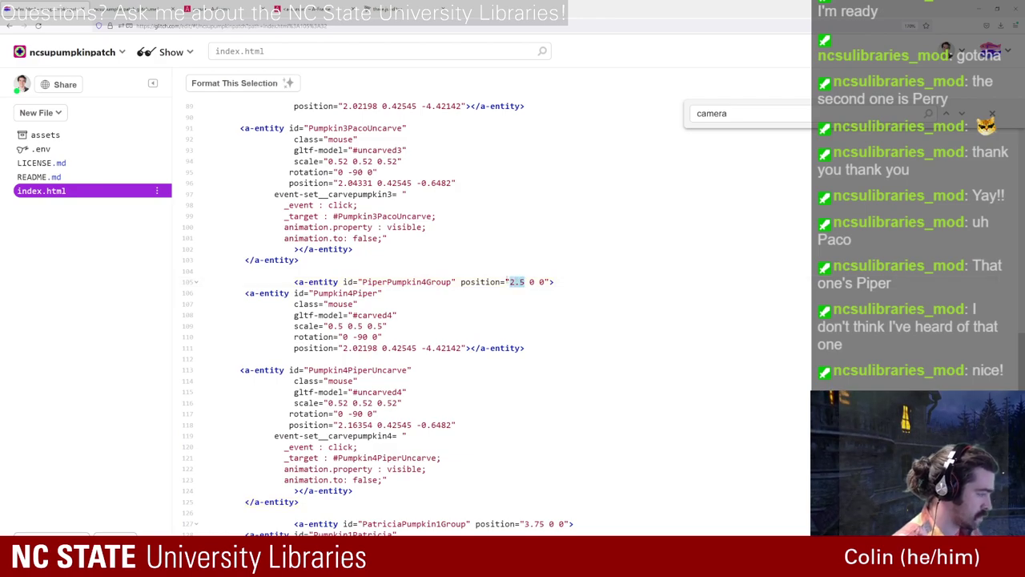
text(-2.390)
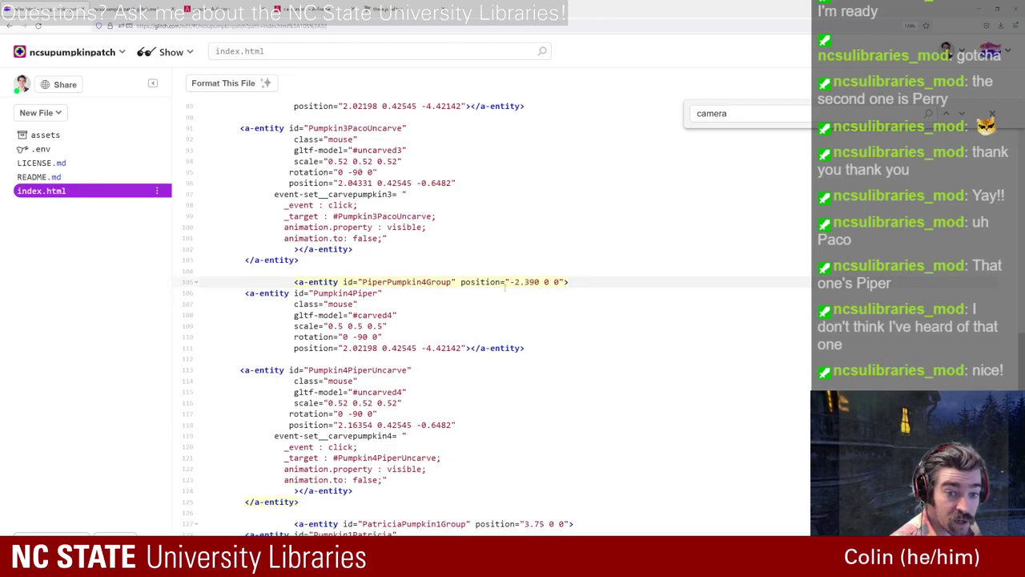
Step: Check the uncarved Paco pumpkin's position in the A-Frame Inspector and set Pumpkin4PiperUncarve's x position to 2.043 in index.html
scroll(457, 246, down, 2)
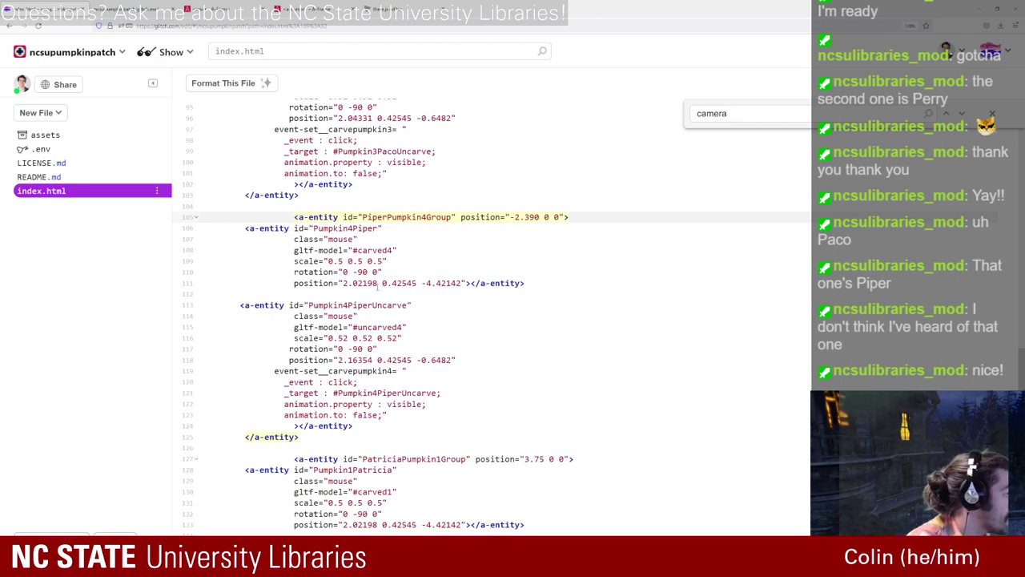
click(135, 8)
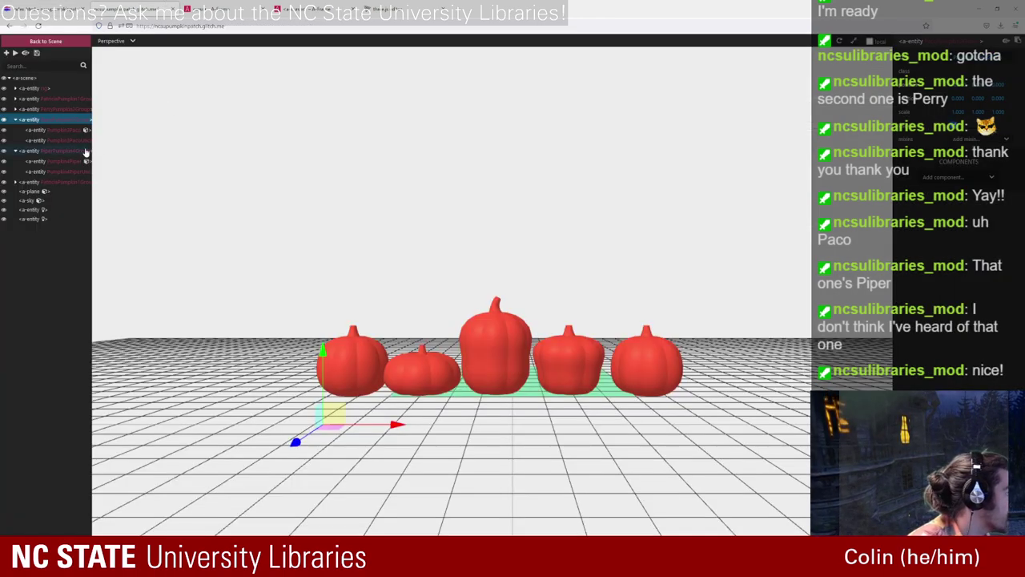
click(57, 142)
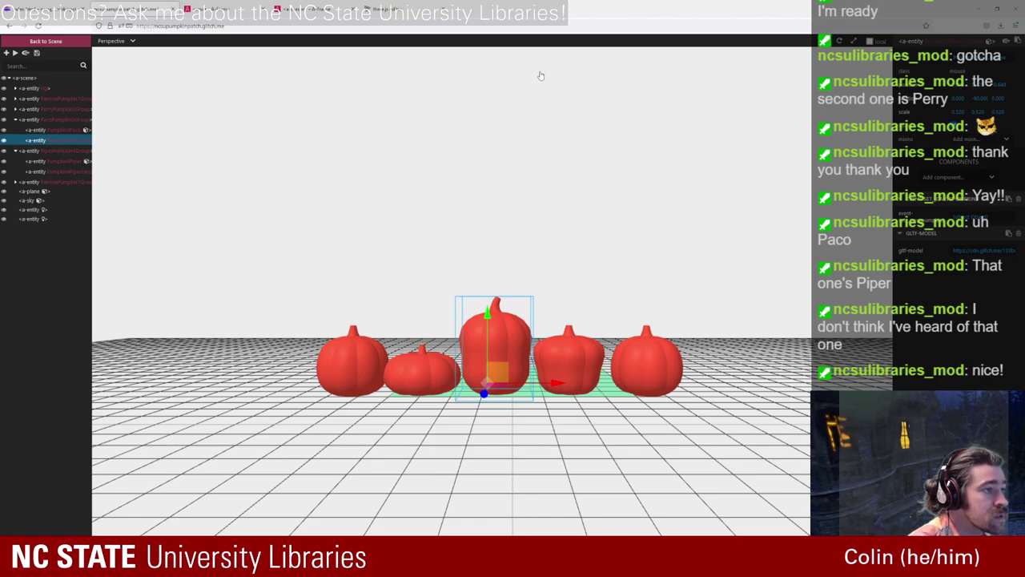
click(24, 7)
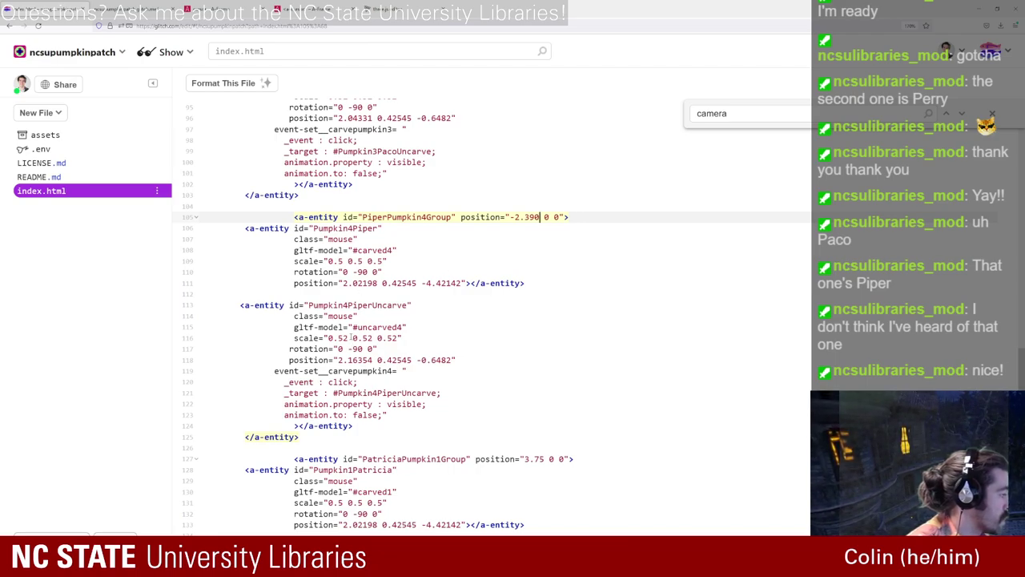
click(346, 360)
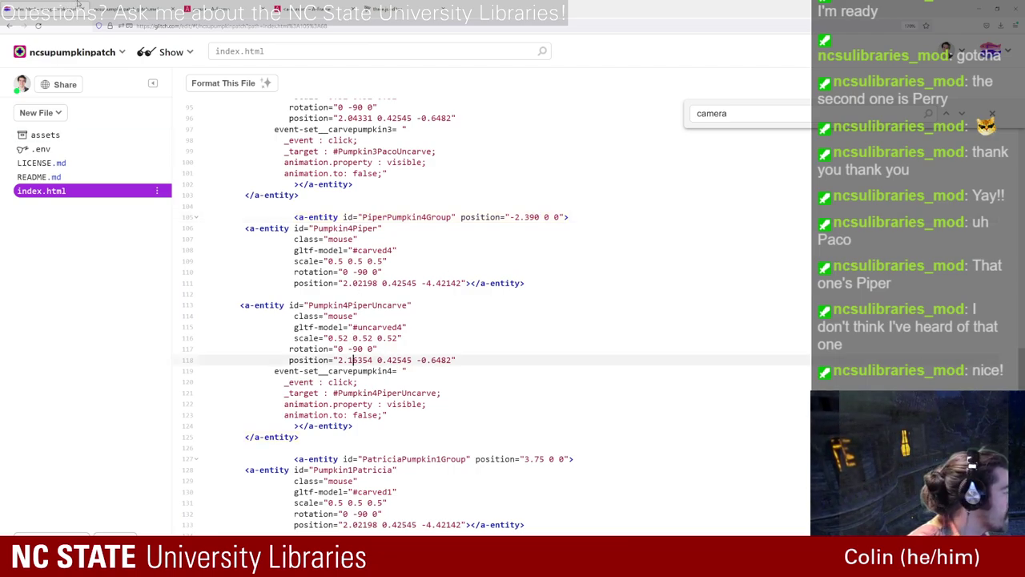
click(112, 5)
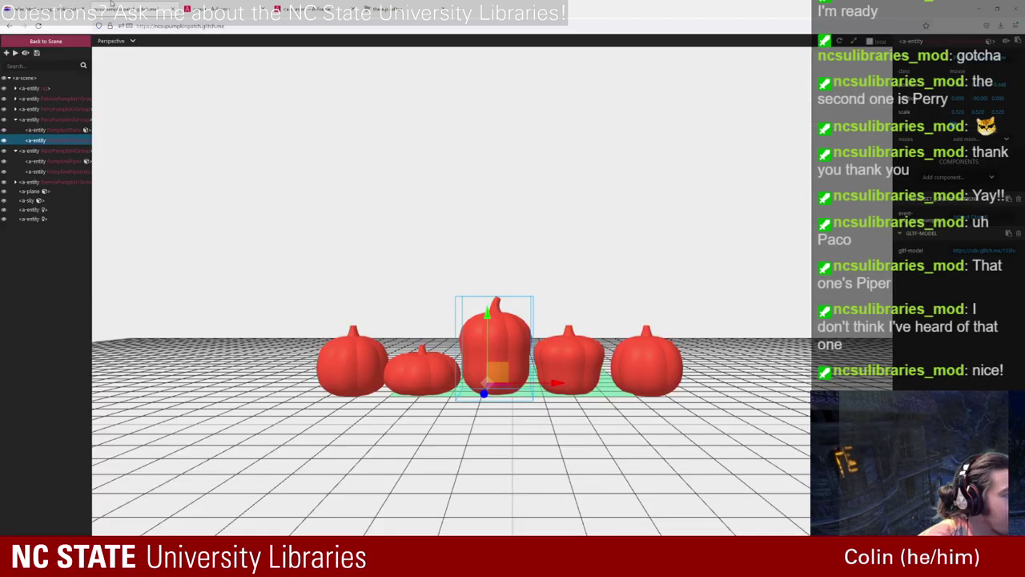
click(63, 5)
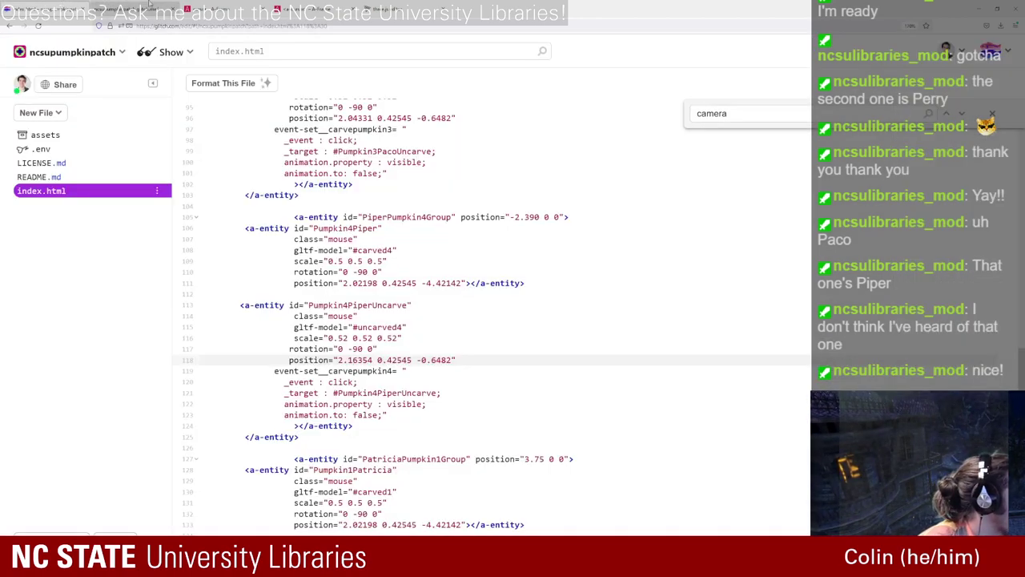
click(165, 5)
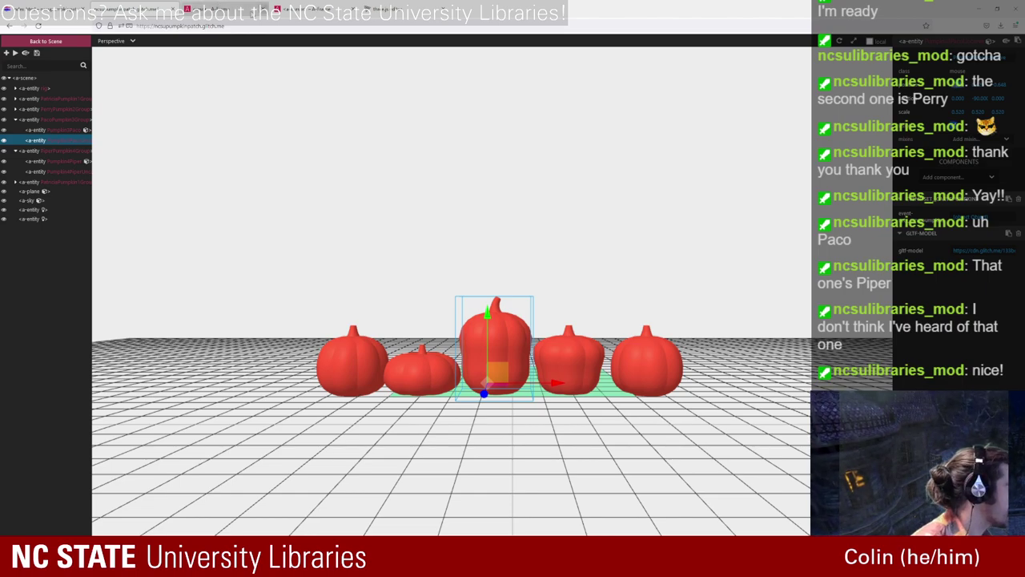
click(62, 5)
drag(373, 359, 337, 361)
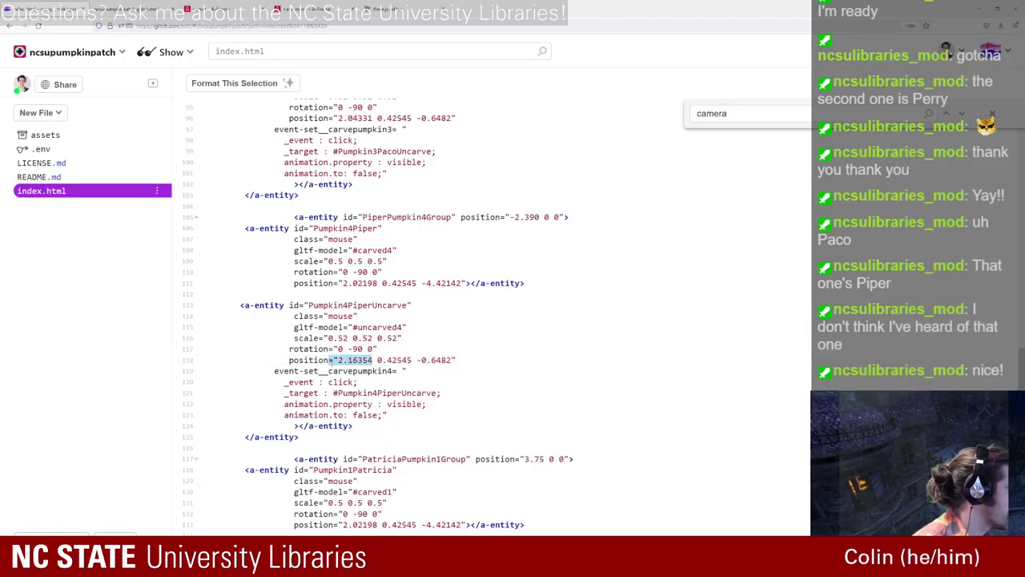
text(2.043)
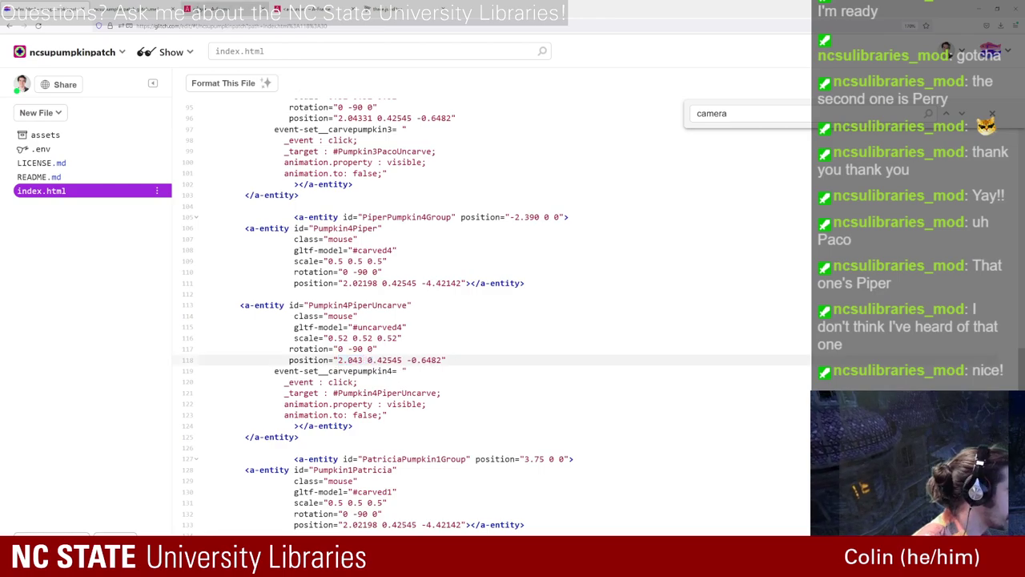
Step: Reload the live scene to check the Piper pumpkin's placement, and return to the code in Glitch
click(132, 8)
click(38, 26)
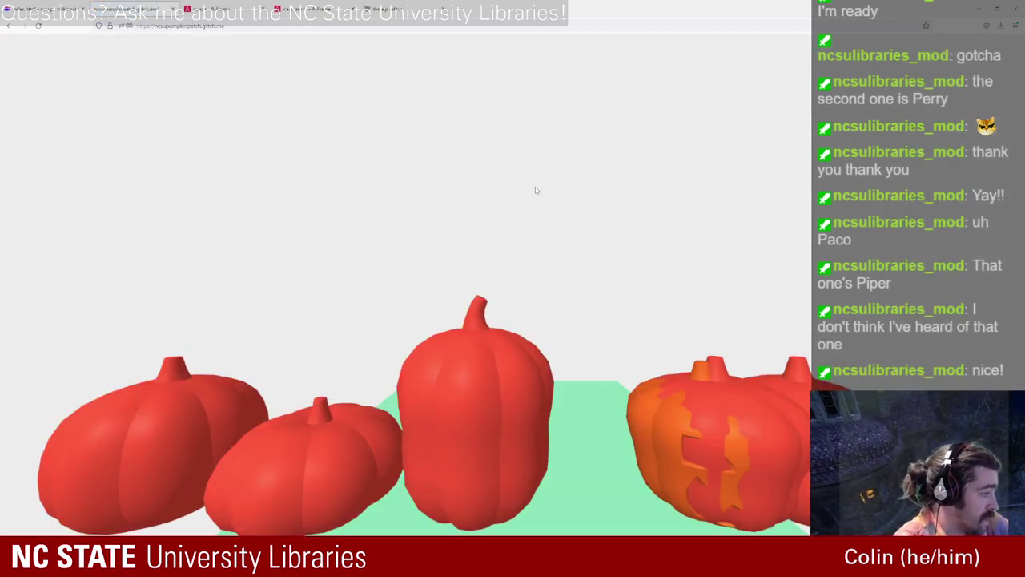
click(48, 8)
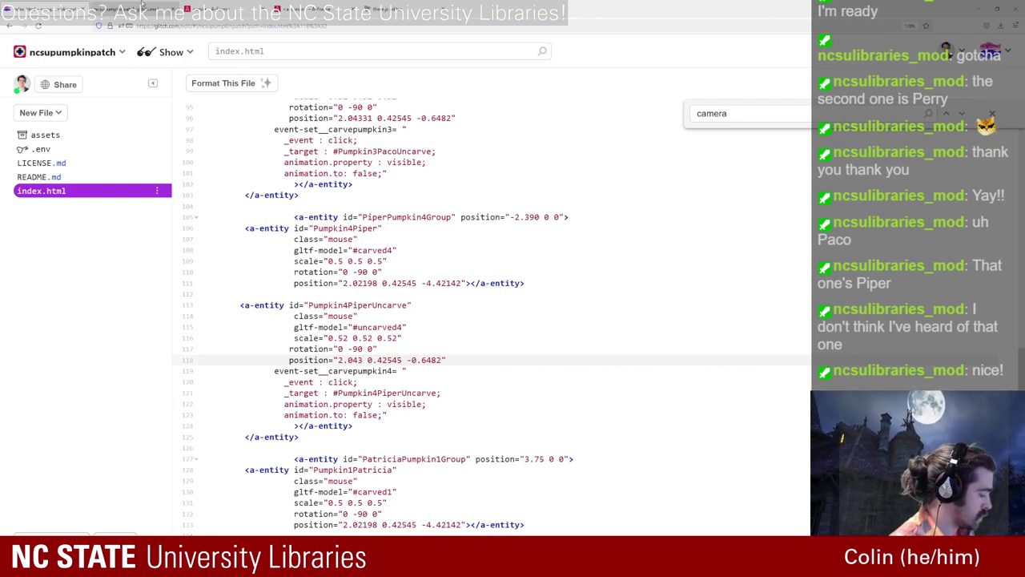
Step: Undo the recent Piper edits in index.html, redo them up to the 2.043 x position, and switch back to the live scene
key(ctrl+z)
key(ctrl+z)
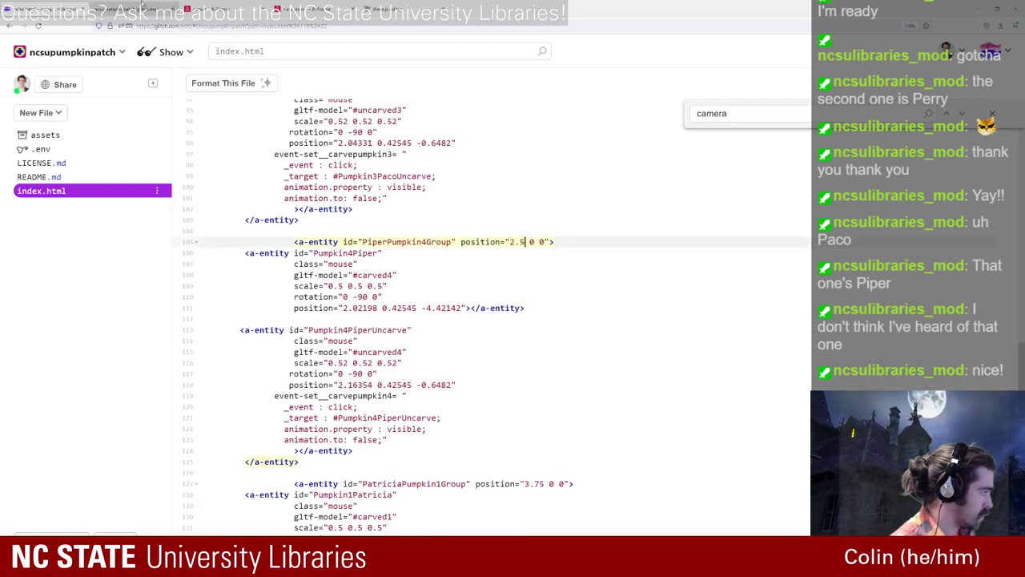
key(ctrl+z)
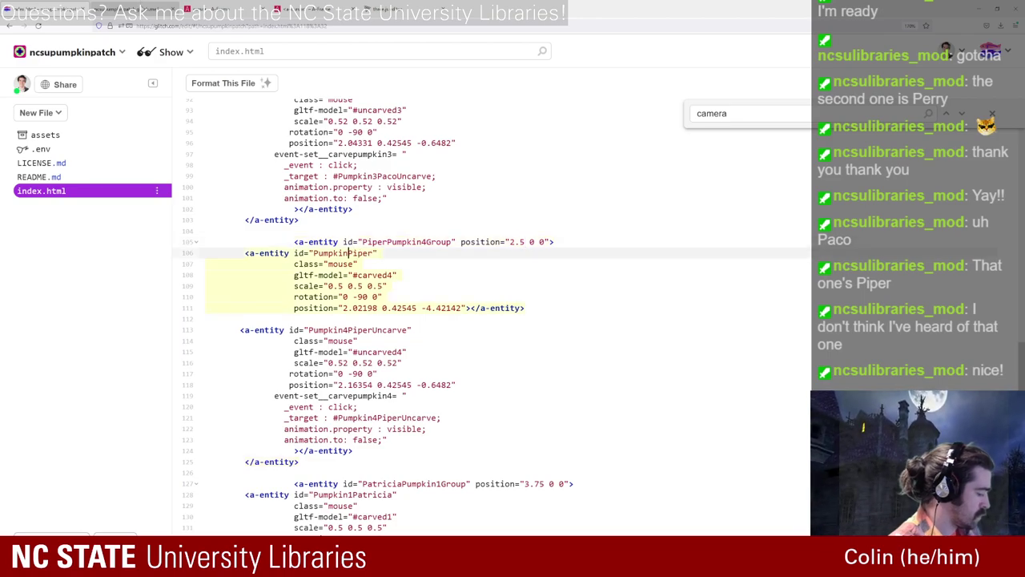
key(ctrl+shift+z)
key(ctrl+shift+z)
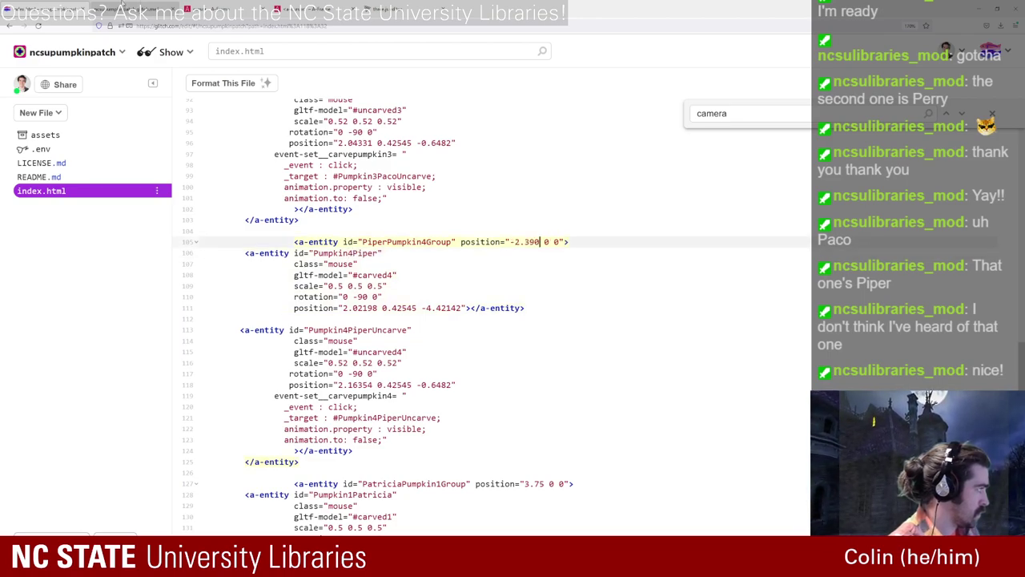
click(124, 7)
click(72, 5)
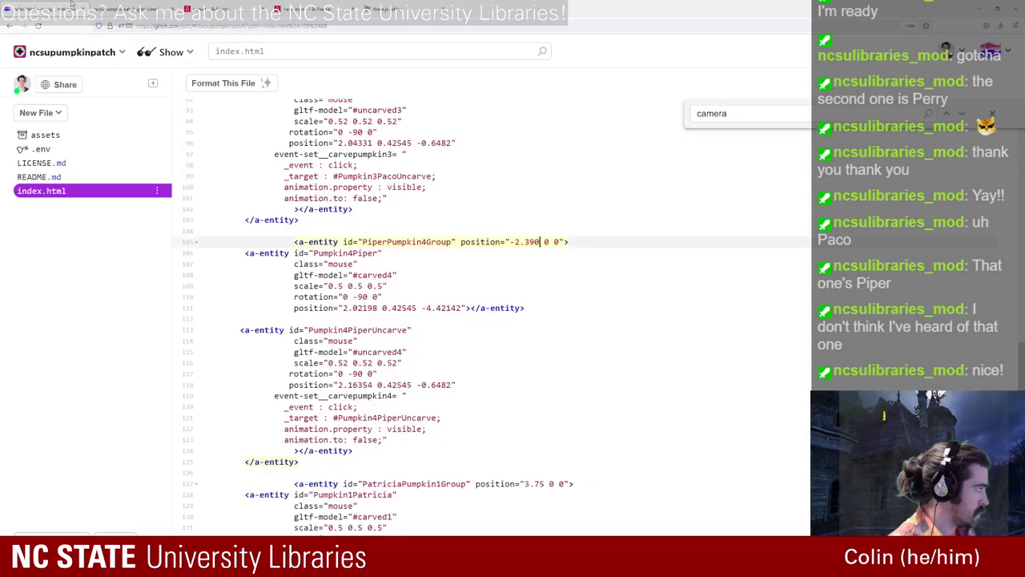
key(ctrl+z)
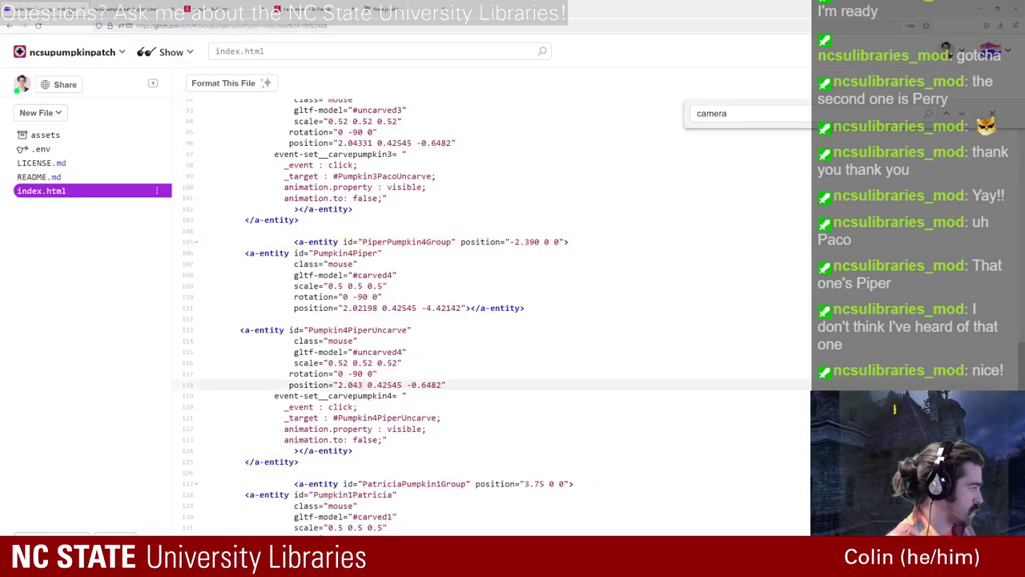
click(112, 7)
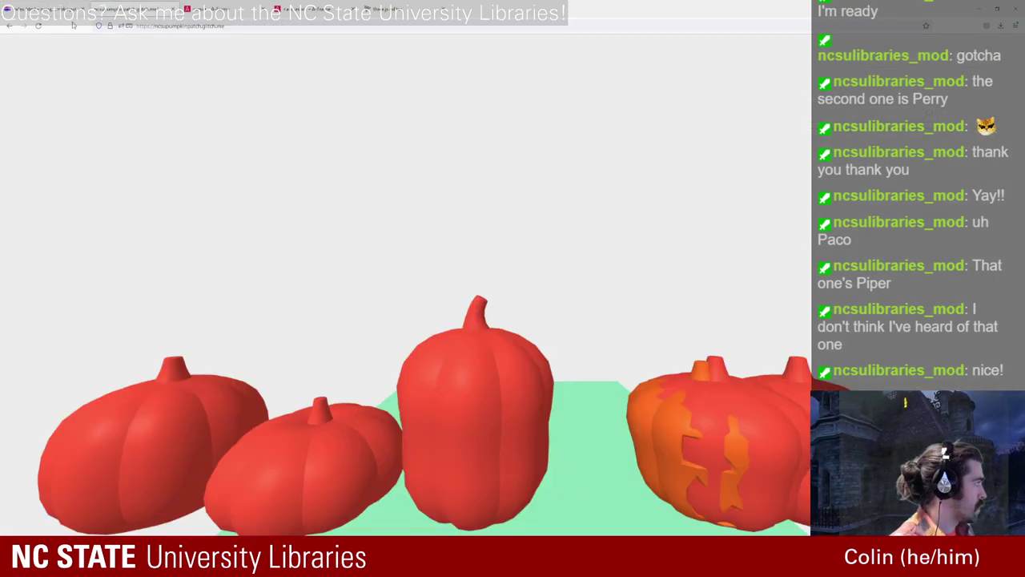
Step: Reload the scene, open it in the A-Frame Inspector and move the Piper pumpkin group along X, midway between its neighbouring pumpkins
click(38, 25)
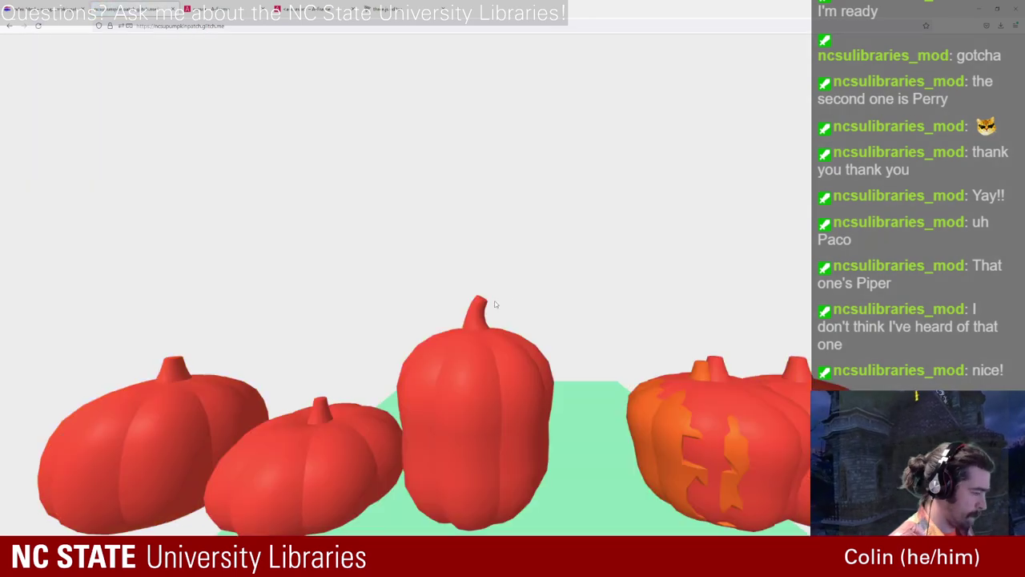
key(ctrl+alt+i)
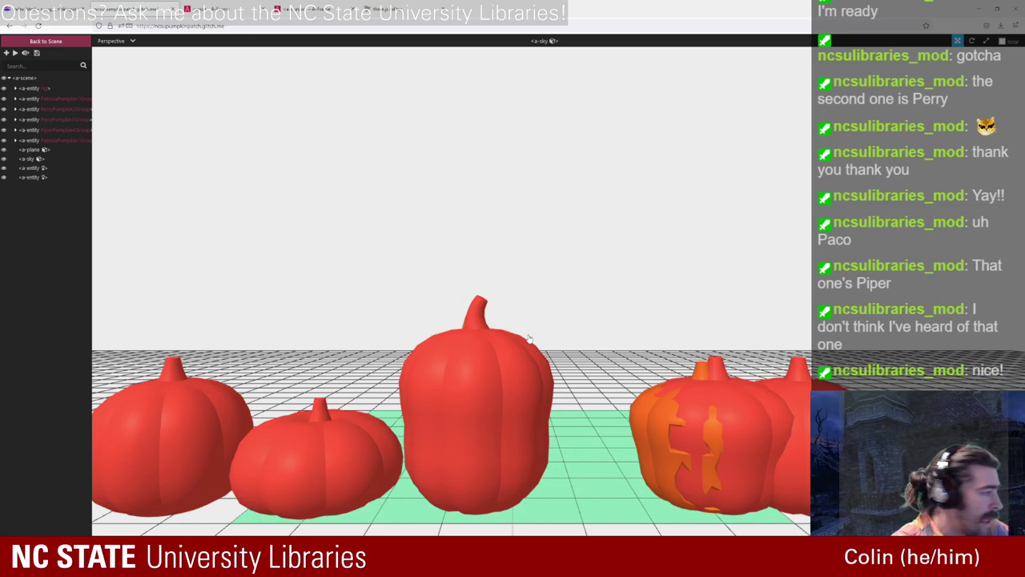
click(58, 131)
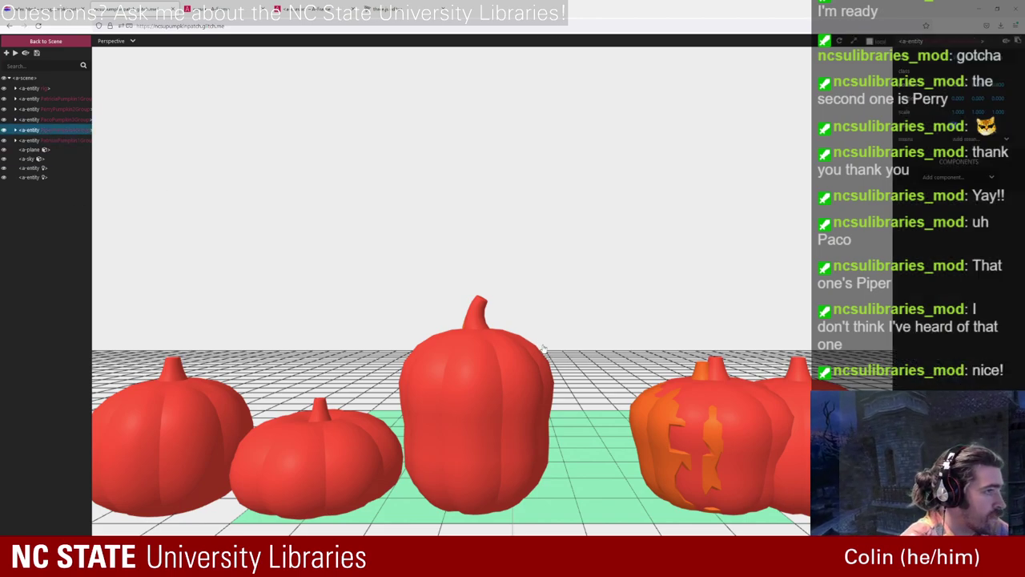
scroll(545, 350, down, 3)
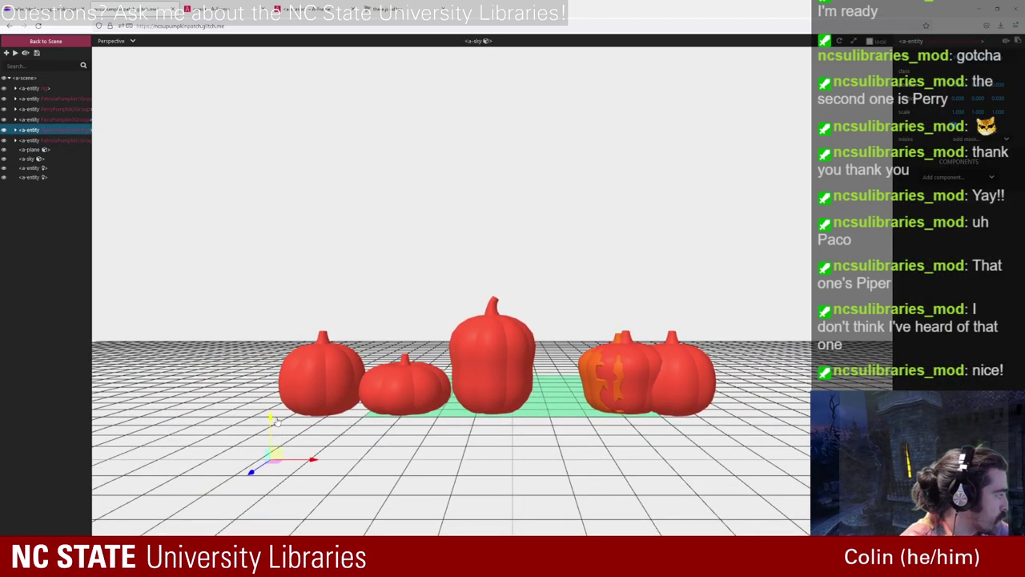
drag(313, 461, 256, 462)
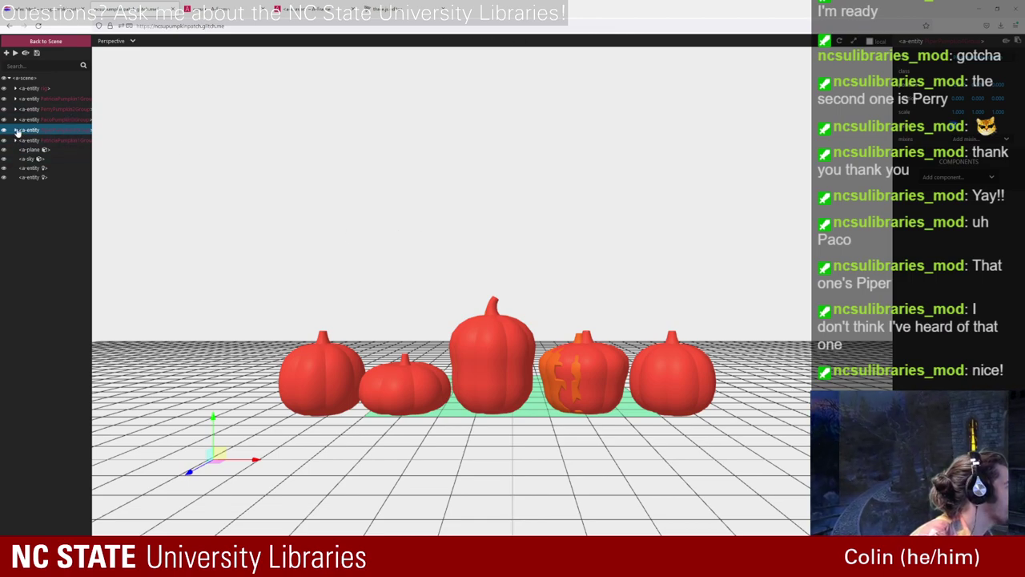
Step: Shift the uncarved pumpkin inside the Piper group along X so that it fully covers the carved pumpkin
click(14, 130)
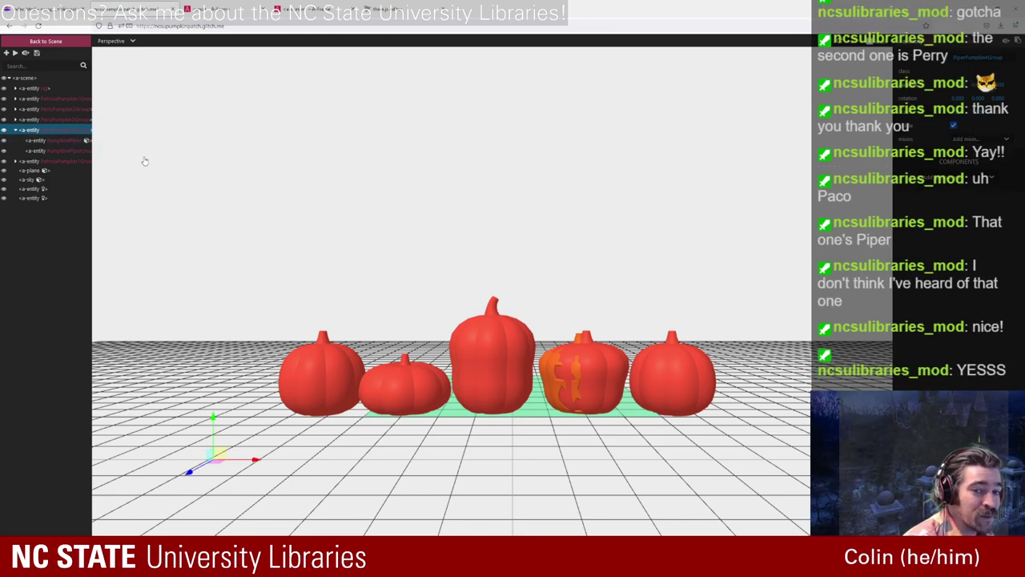
click(51, 151)
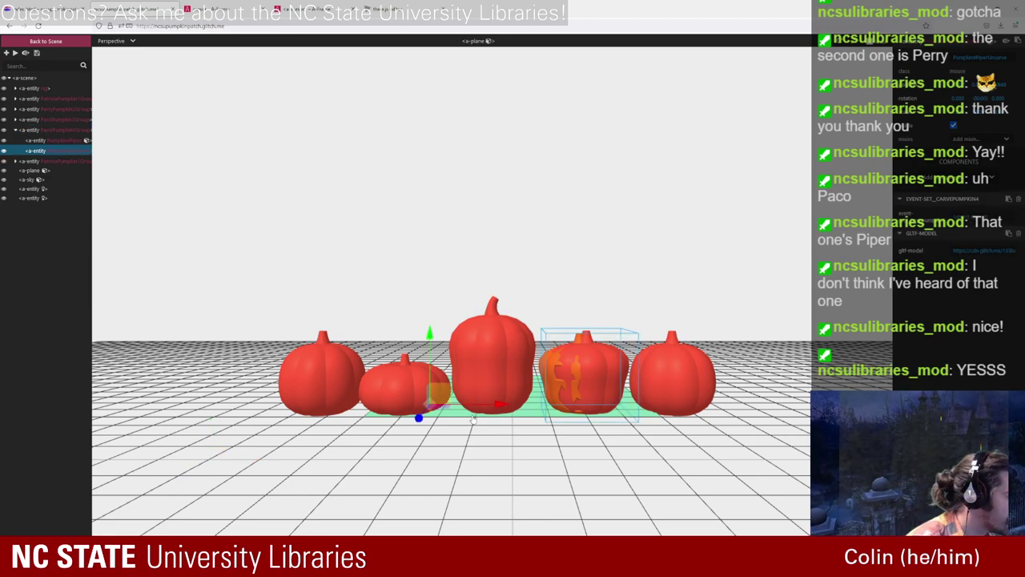
drag(491, 405, 489, 406)
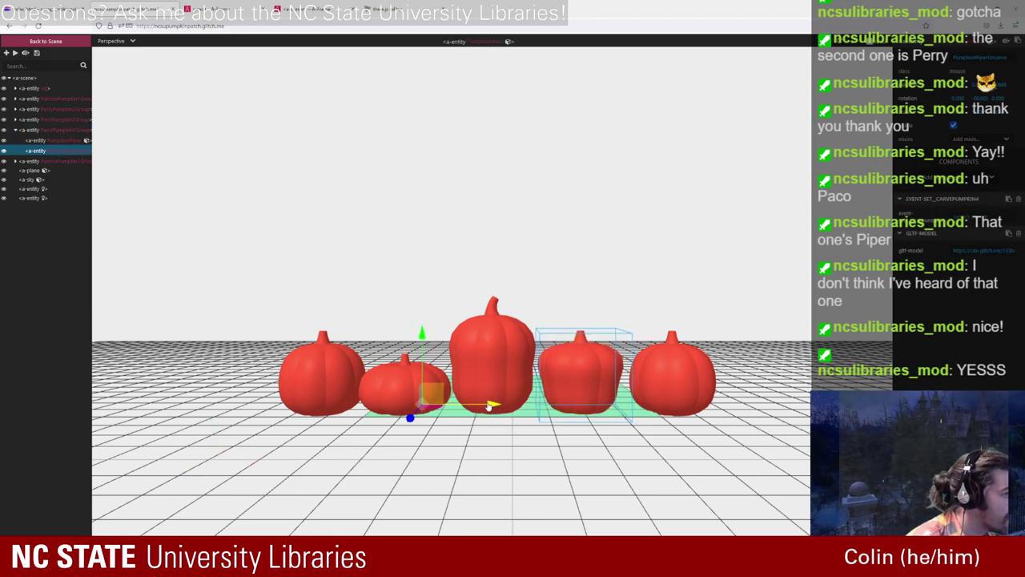
click(488, 406)
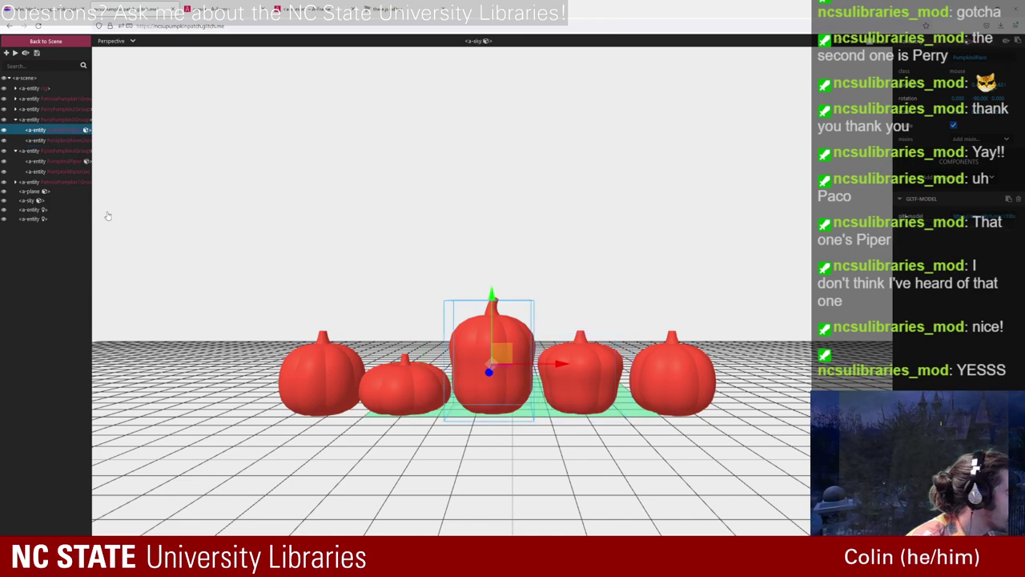
Step: Copy the Piper group's inspector X position into index.html, setting PiperPumpkin4Group's position to "-2.955 0 0"
click(62, 152)
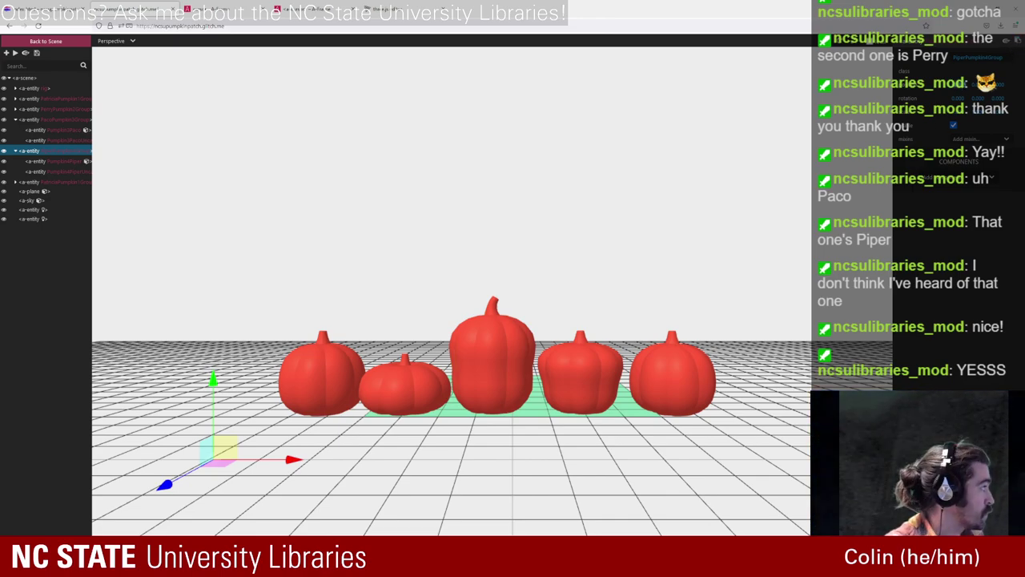
click(36, 18)
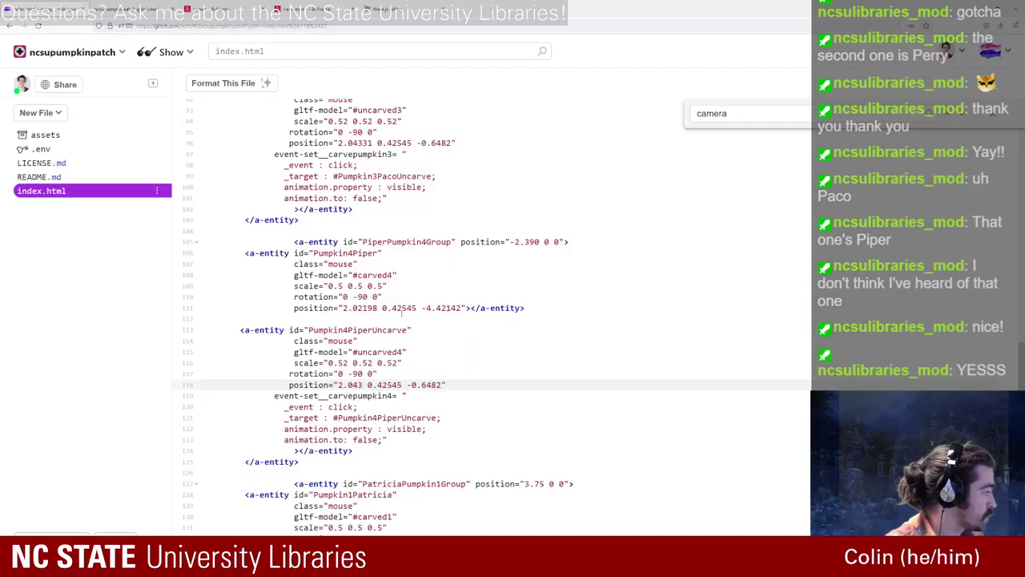
drag(540, 241, 509, 241)
text(-2.690)
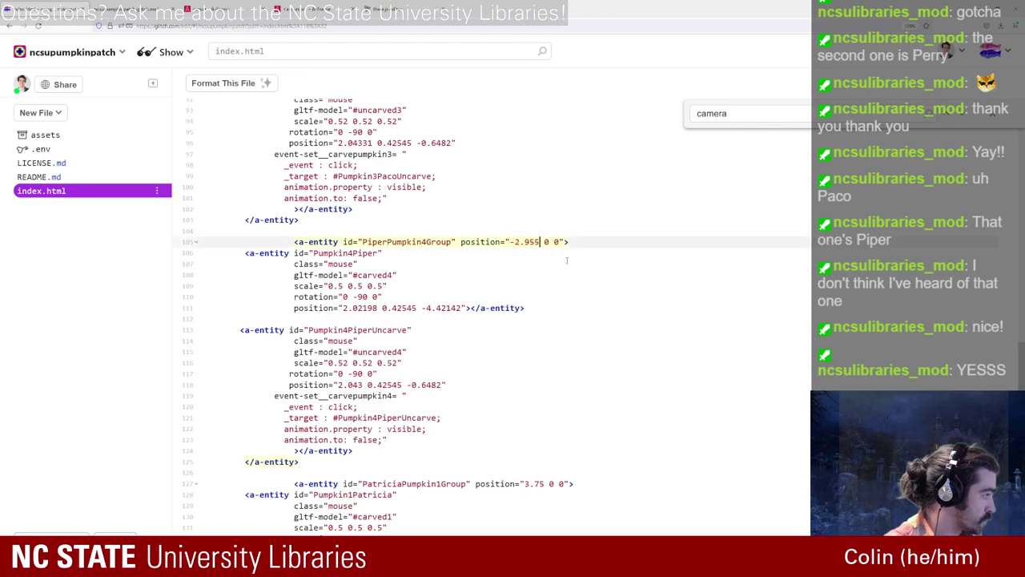
Step: Look up the uncarved Piper pumpkin's X position in the inspector and set Pumpkin4PiperUncarve's X position to 1.959 in the code
click(134, 9)
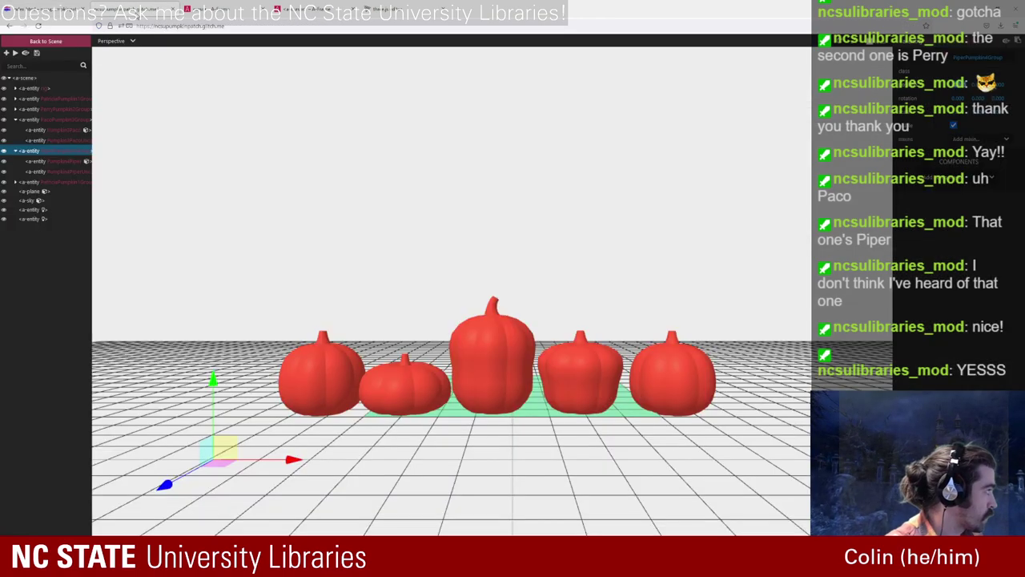
click(64, 172)
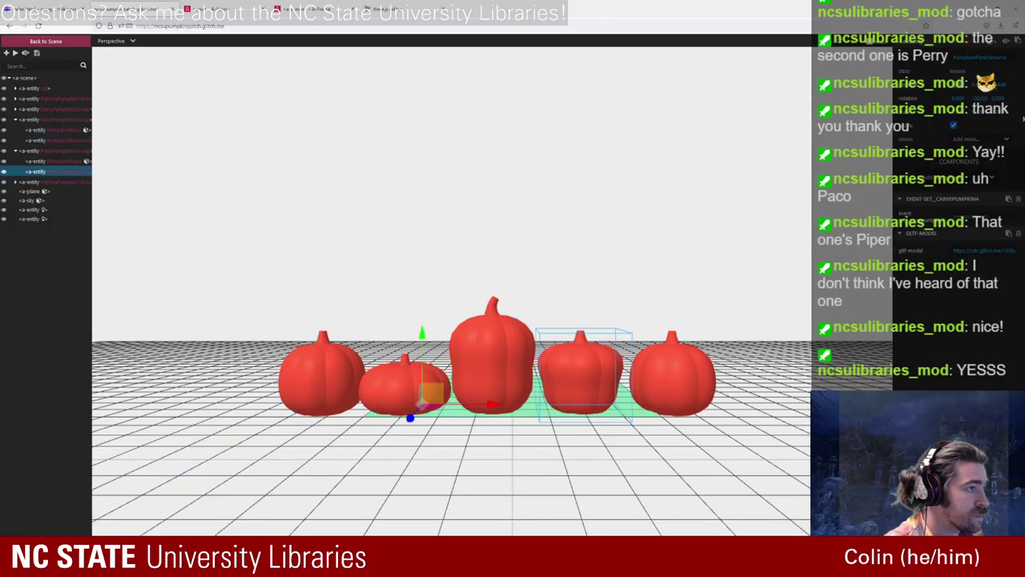
key(ctrl+shift+Tab)
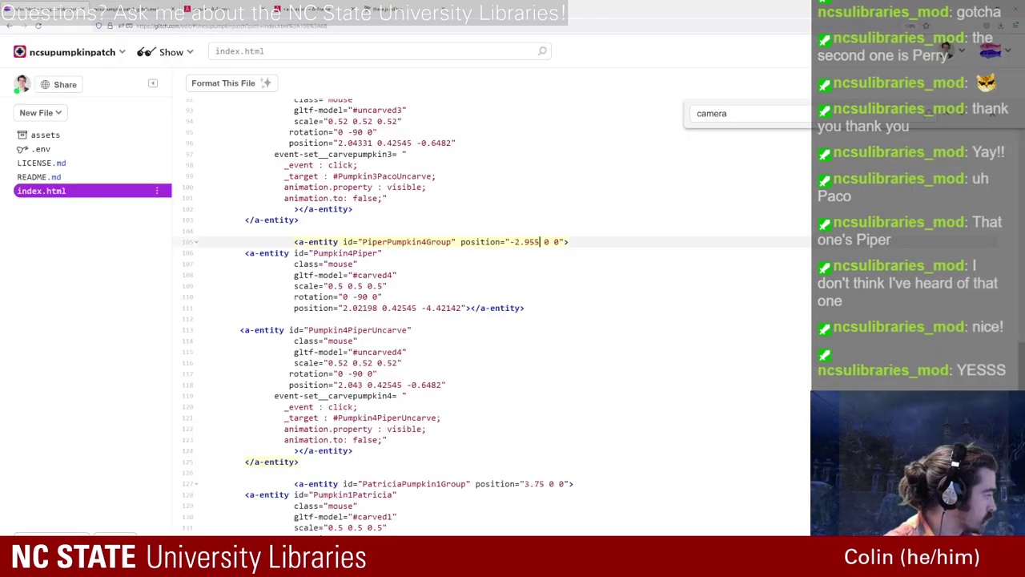
double_click(350, 384)
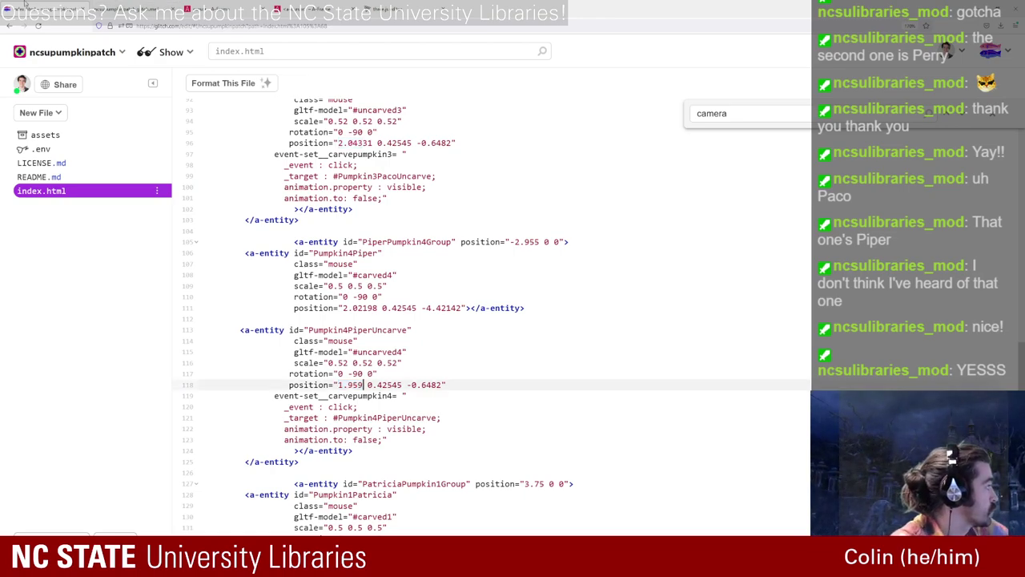
Step: Reload the scene preview and test the carving interaction on the Piper pumpkin
click(118, 6)
click(39, 25)
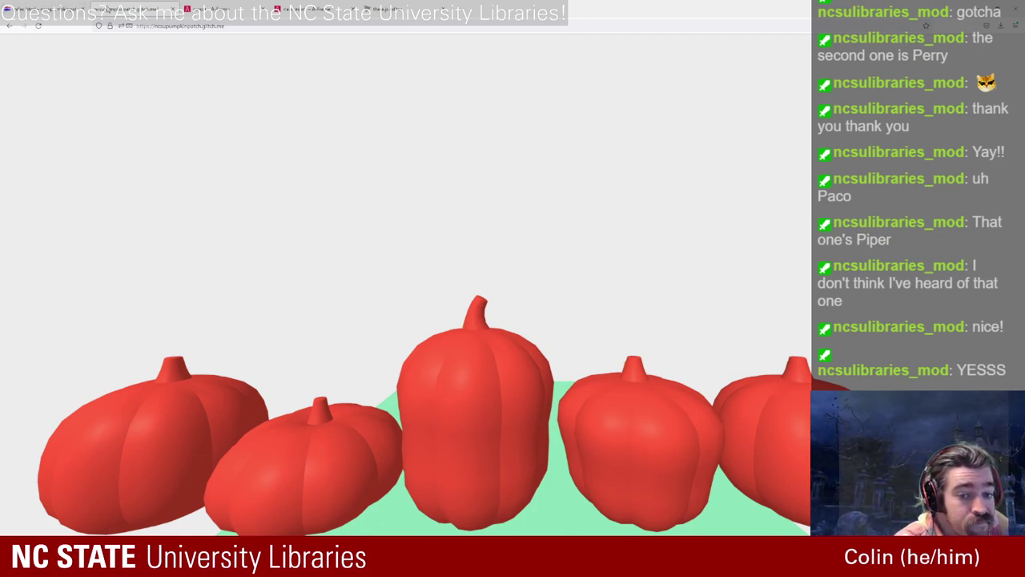
click(659, 421)
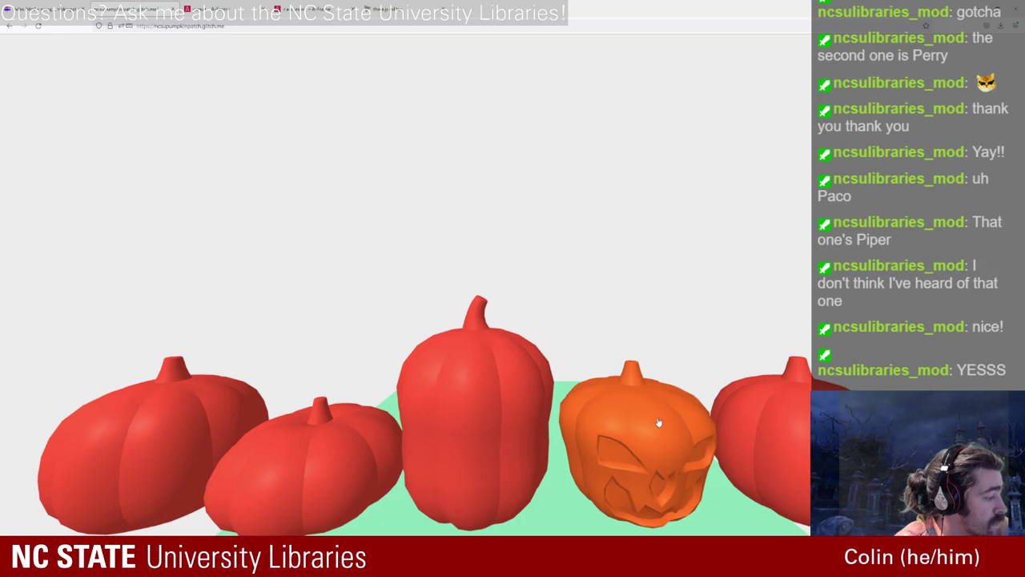
Step: Find the last pumpkin group in index.html and examine the fifth carved pumpkin's face in the three.js editor
click(41, 6)
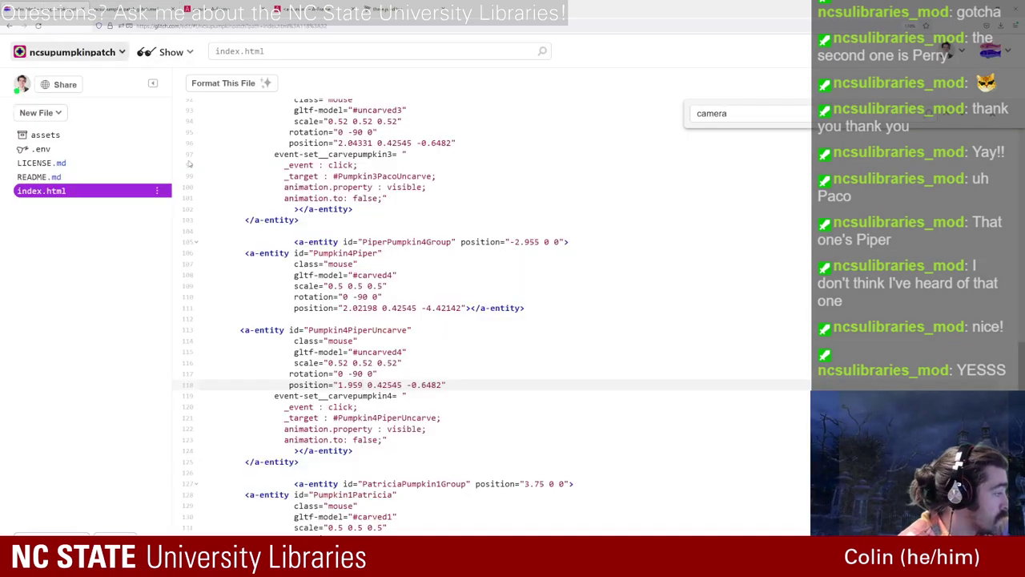
scroll(371, 382, down, 3)
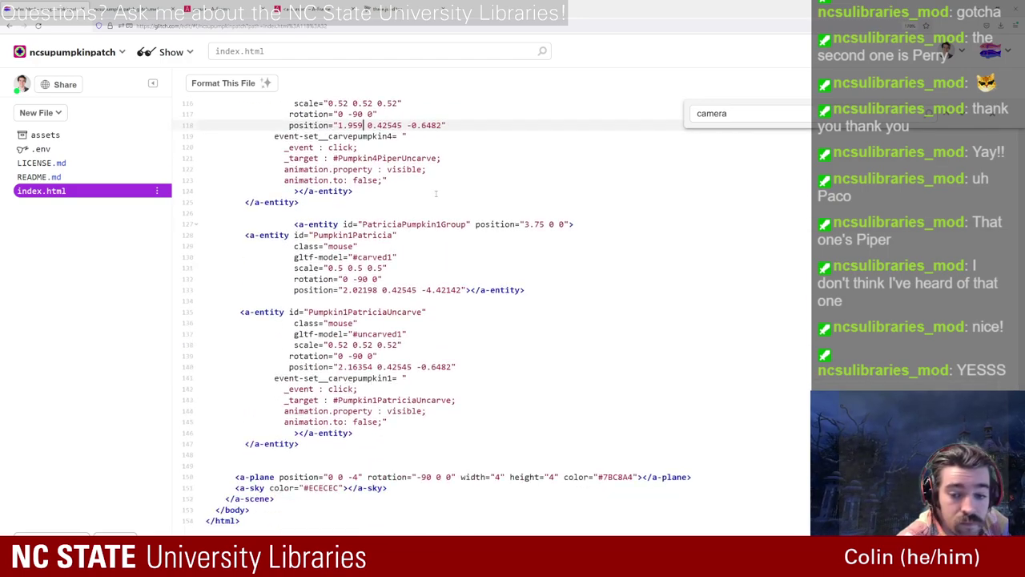
click(380, 7)
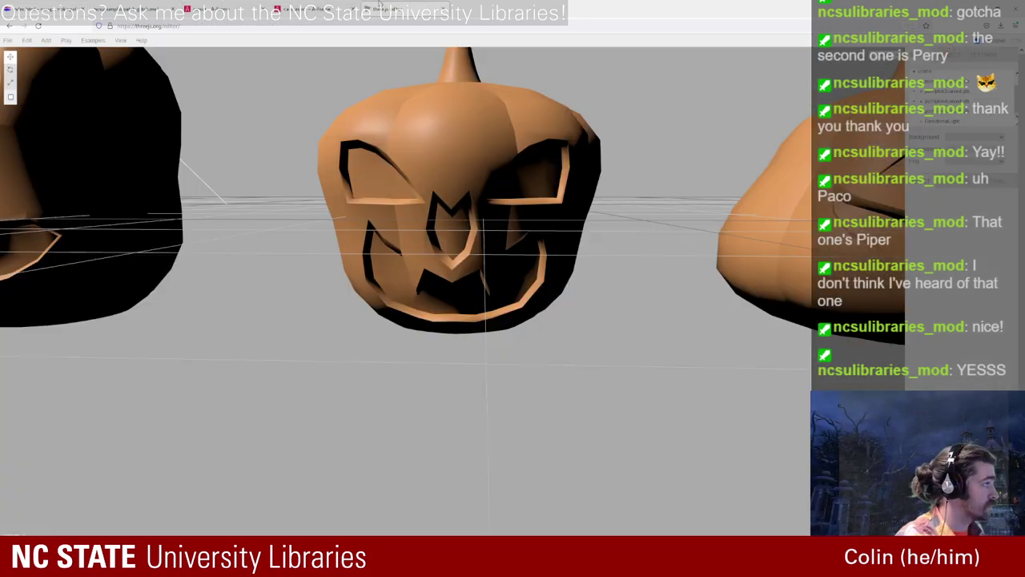
scroll(564, 265, up, 5)
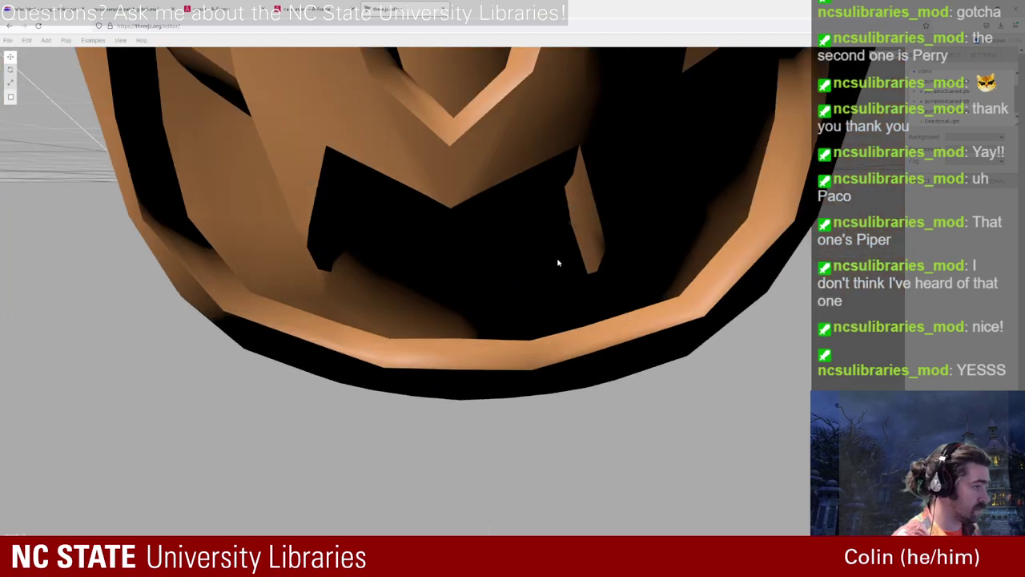
scroll(476, 265, down, 5)
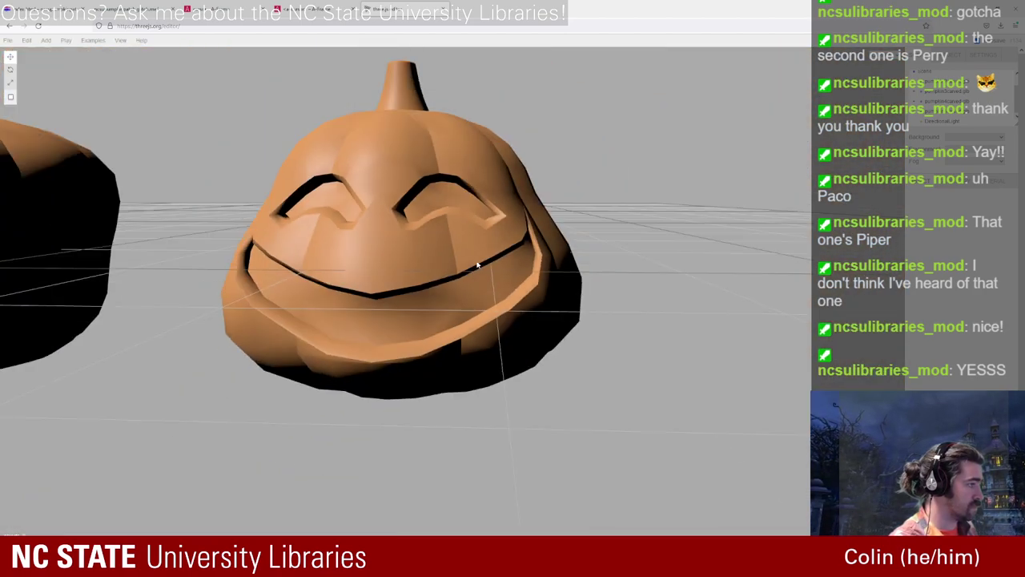
scroll(456, 265, up, 3)
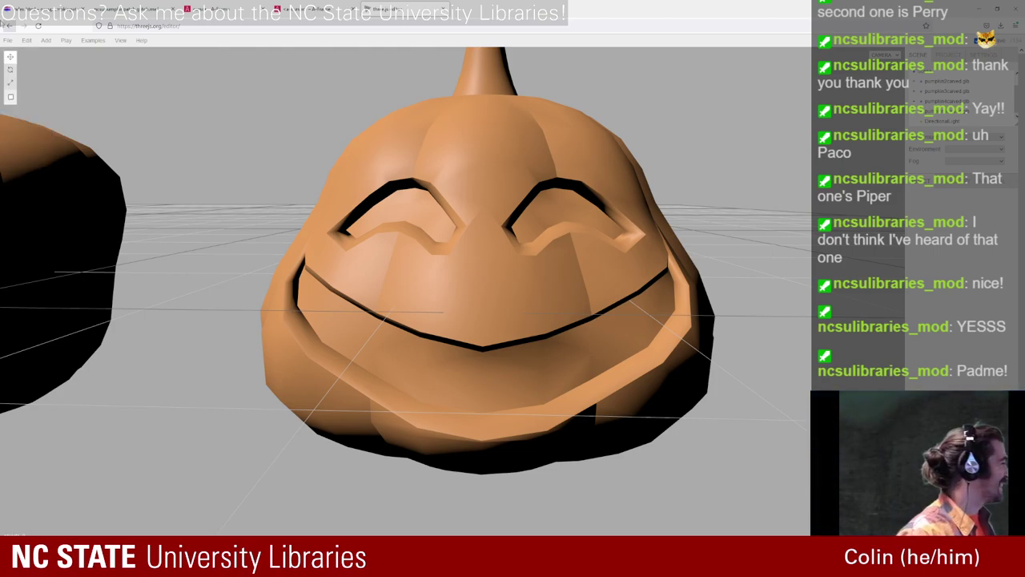
Step: Back in the Glitch code, rename the last pumpkin group's id to PadmePumpkin5Group
click(48, 8)
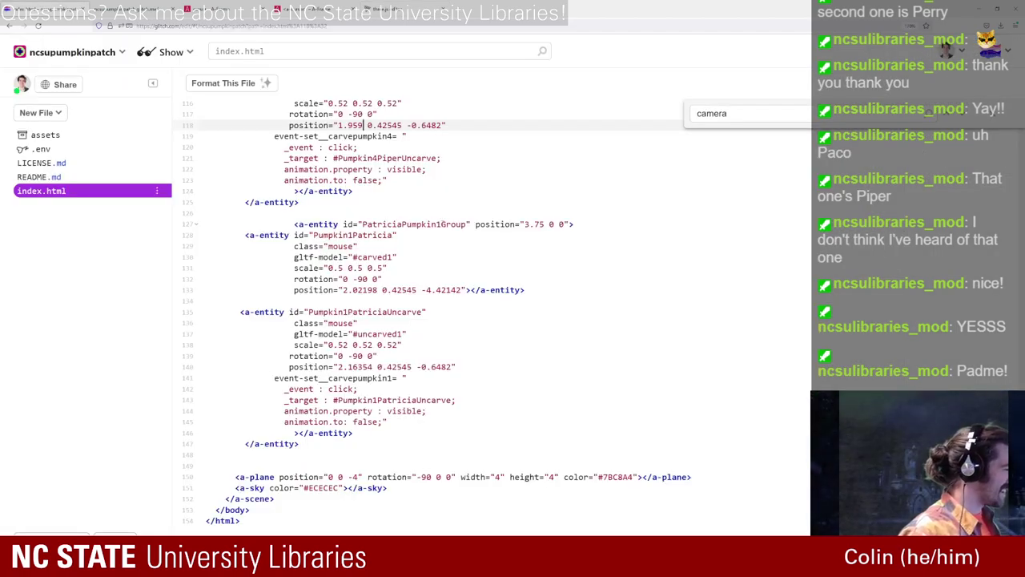
drag(442, 224, 371, 225)
text(5)
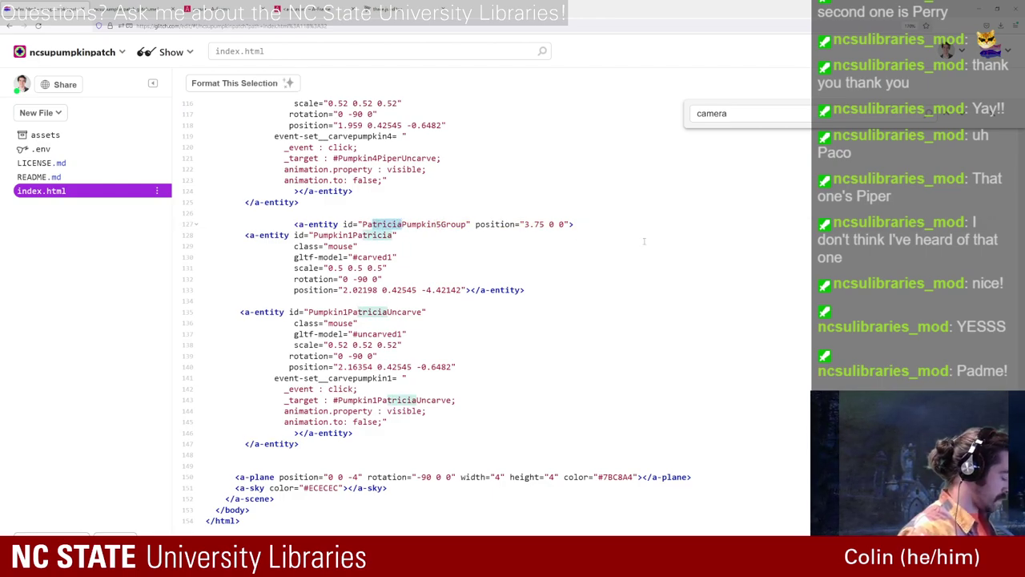
text(dme)
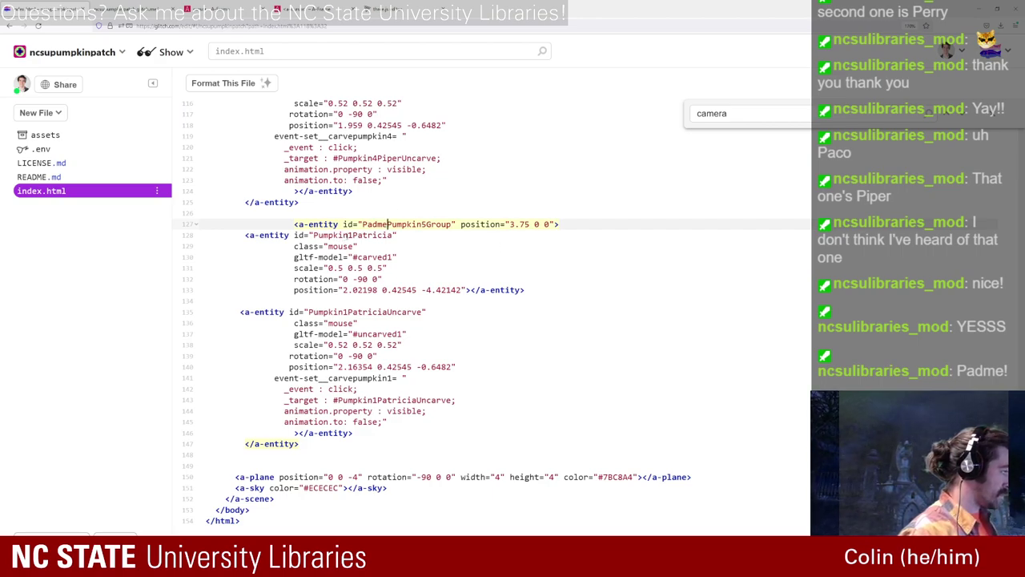
Step: Rename the carved pumpkin entity's id in the Padme group to Pumpkin5Padme
drag(318, 235, 347, 236)
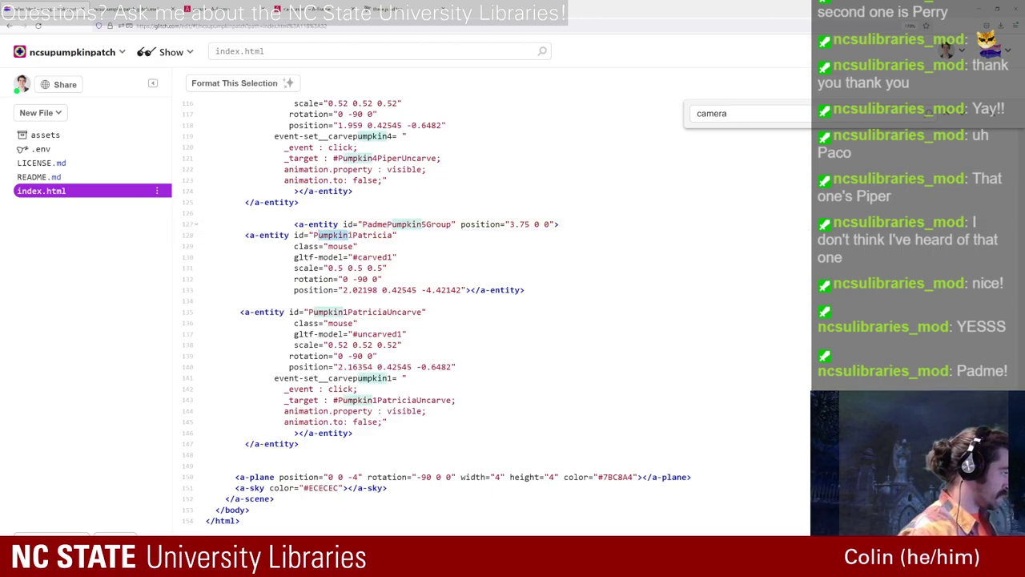
key(Right)
key(Delete)
text(5)
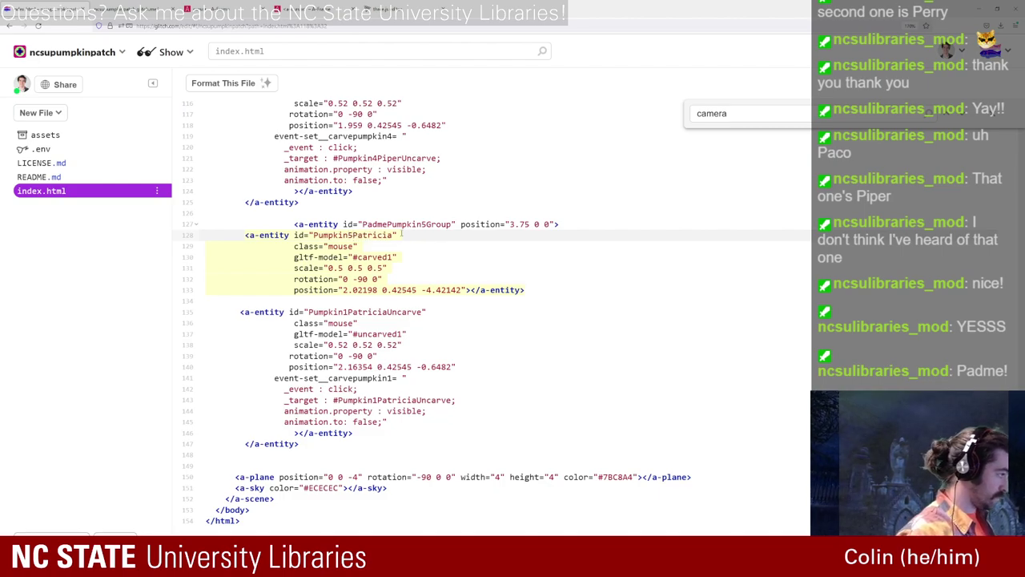
drag(393, 236, 362, 236)
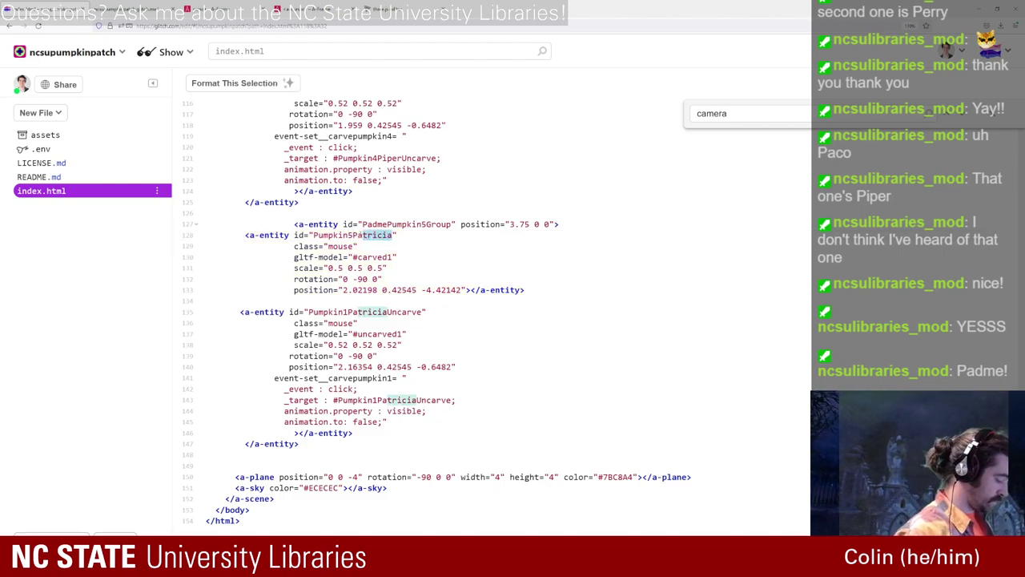
text(dme)
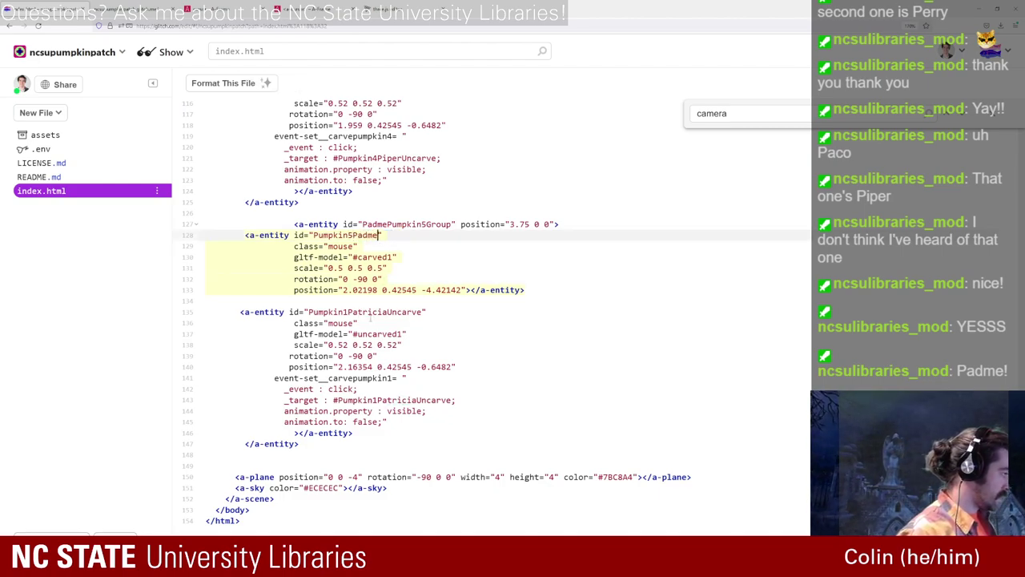
Step: Rename the uncarved entity in the Padme group to Pumpkin5PadmeUncarve and set its gltf-model to #uncarved5
click(346, 311)
text(5)
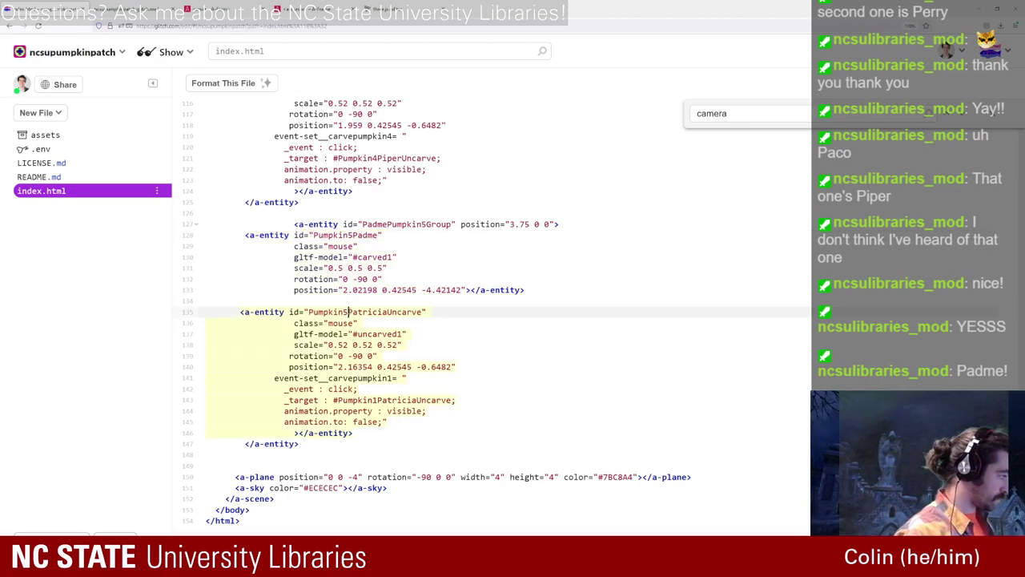
drag(353, 311, 387, 312)
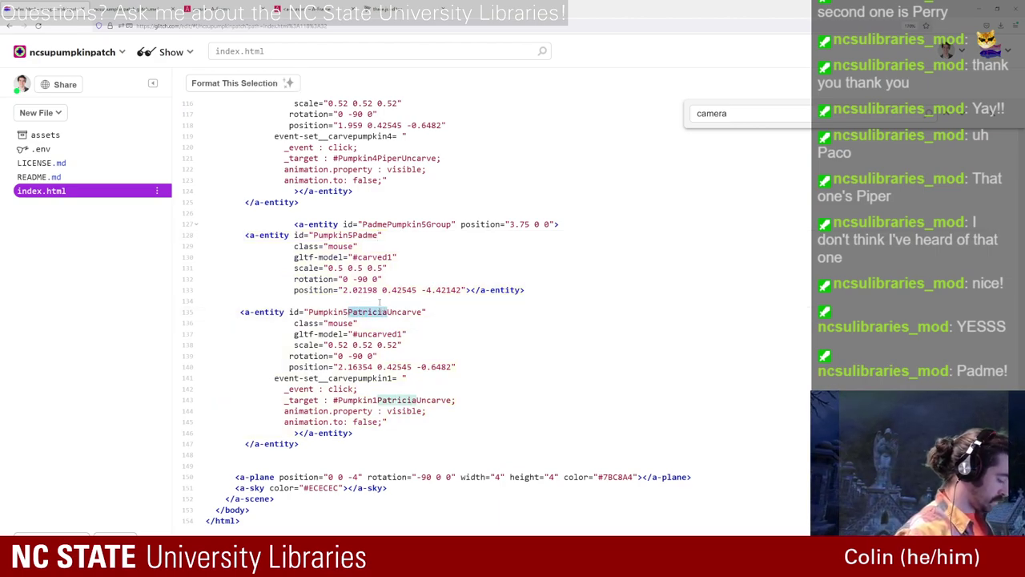
key(BackSpace)
text(adme)
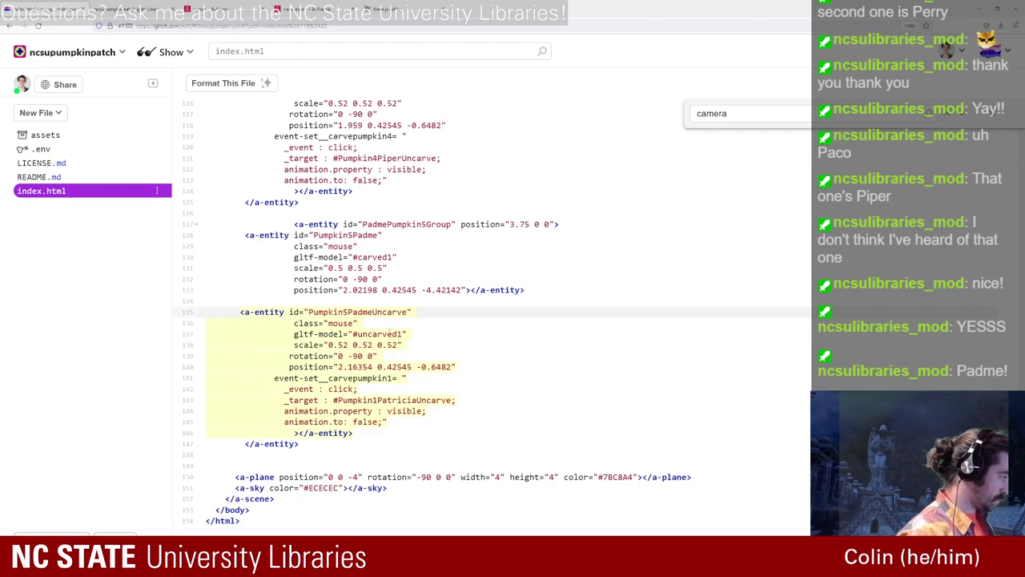
click(400, 333)
key(BackSpace)
text(5)
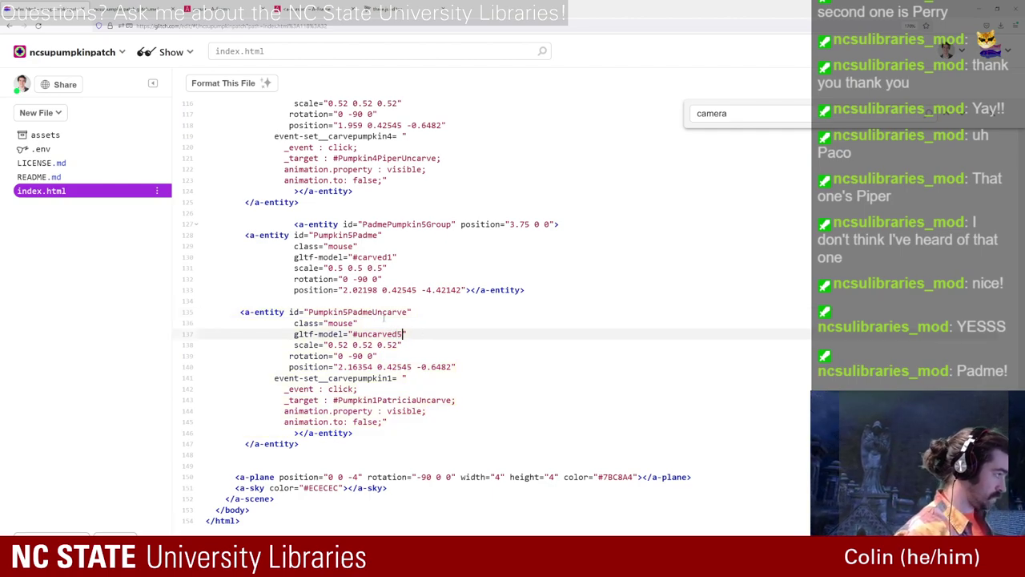
Step: Set the gltf-model of the Pumpkin5Padme entity to #carved5
click(386, 250)
key(BackSpace)
text(5)
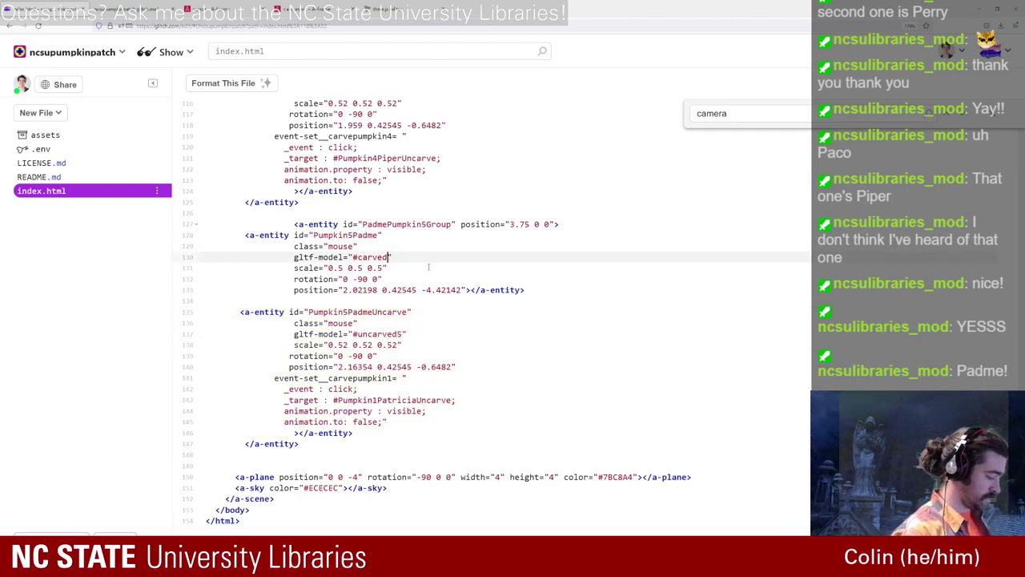
Step: In the Pumpkin5PadmeUncarve entity, rename the event-set attribute to event-set__carvepumpkin5 and set its _target to #Pumpkin5PadmeUncarve
scroll(405, 318, down, 2)
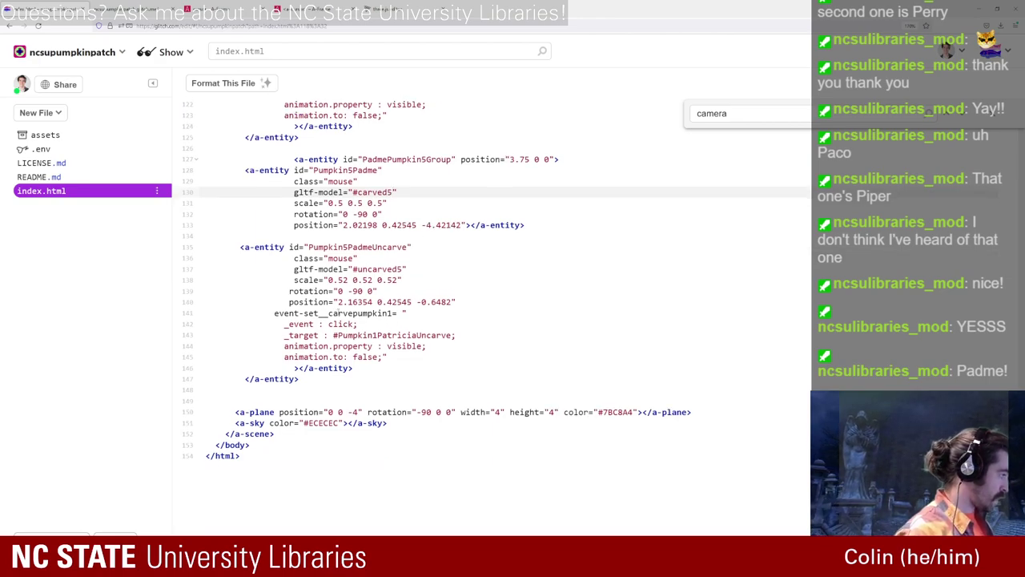
click(390, 301)
click(399, 313)
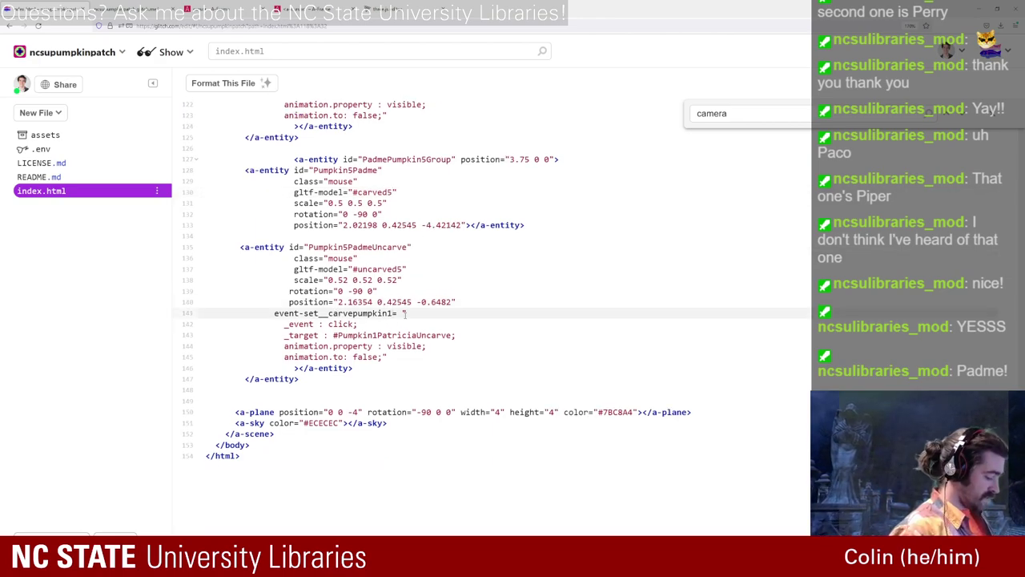
drag(372, 335, 417, 334)
text(5Padme)
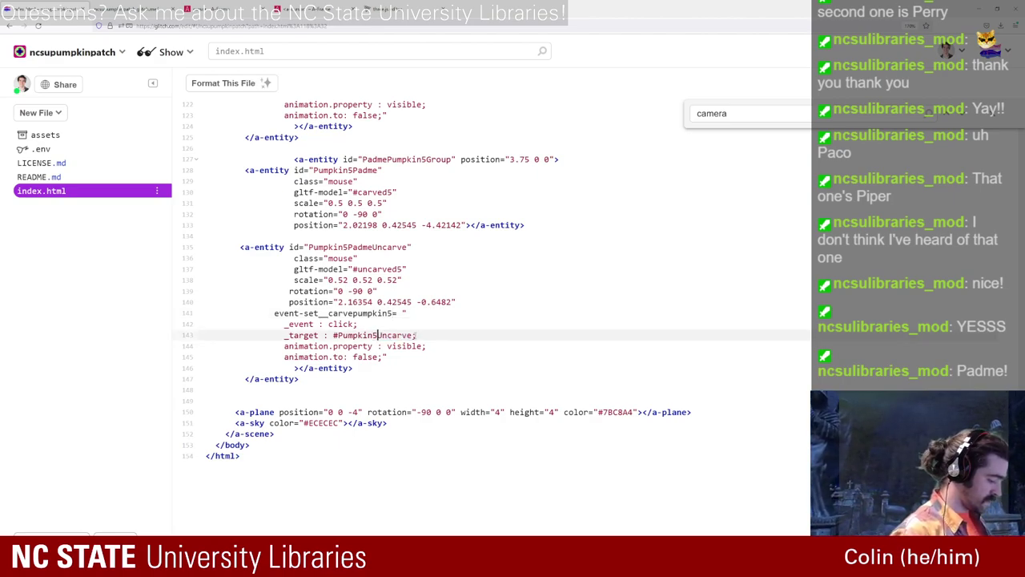
key(BackSpace)
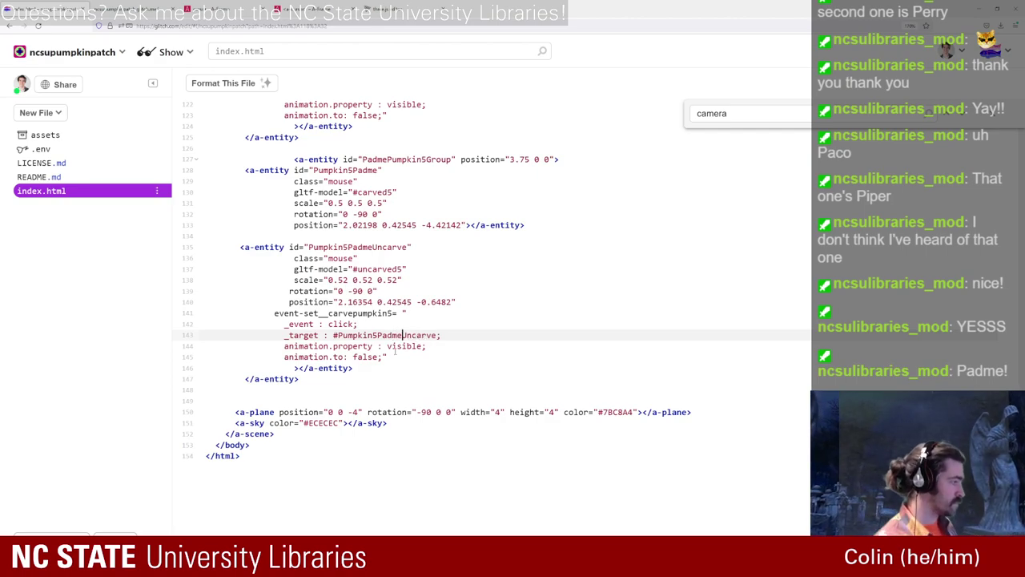
Step: Switch to the pumpkin patch preview, reload it and open the scene in the A-Frame inspector
click(159, 7)
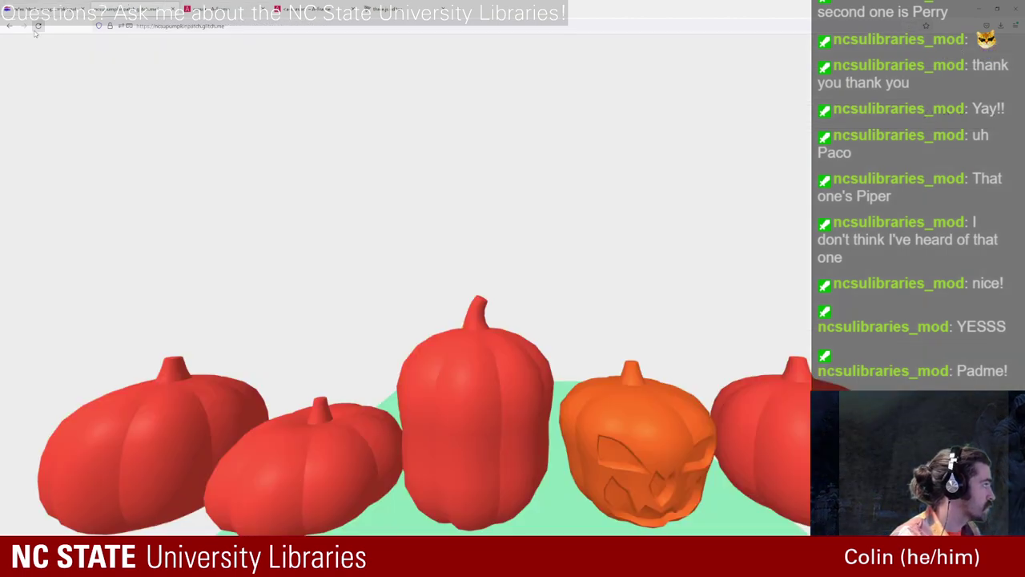
click(37, 25)
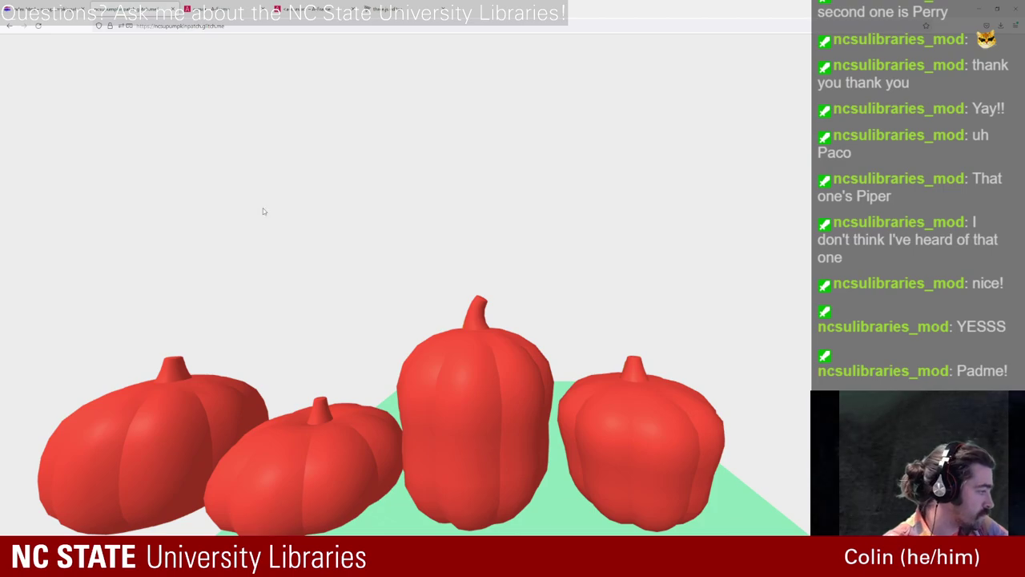
key(ctrl+alt+i)
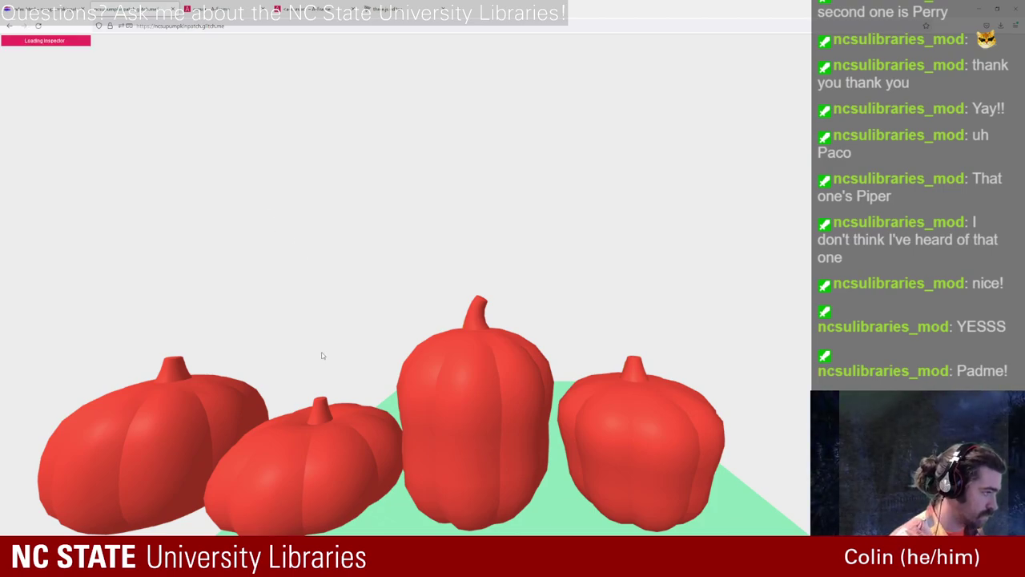
scroll(620, 302, down, 5)
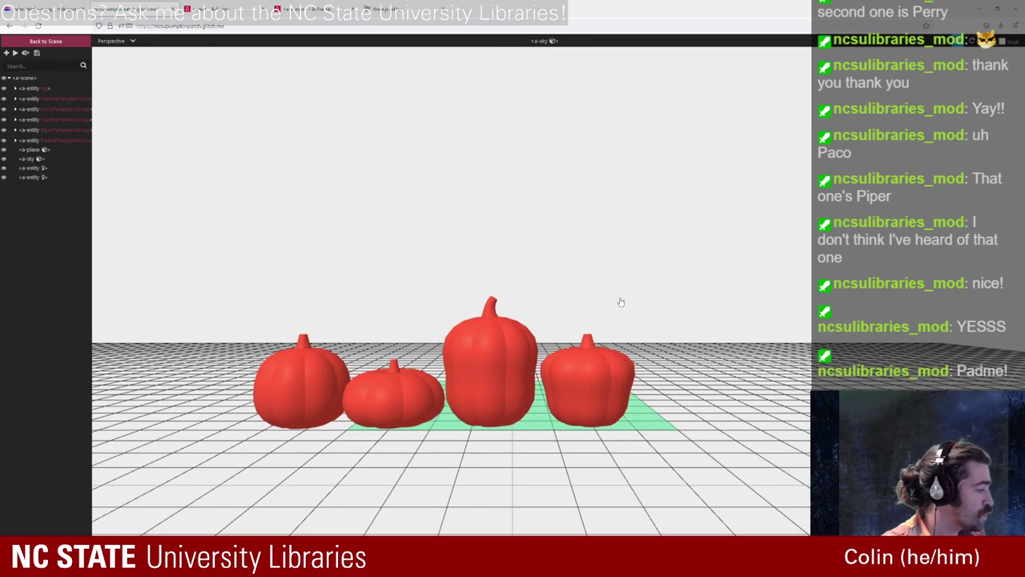
scroll(620, 302, down, 3)
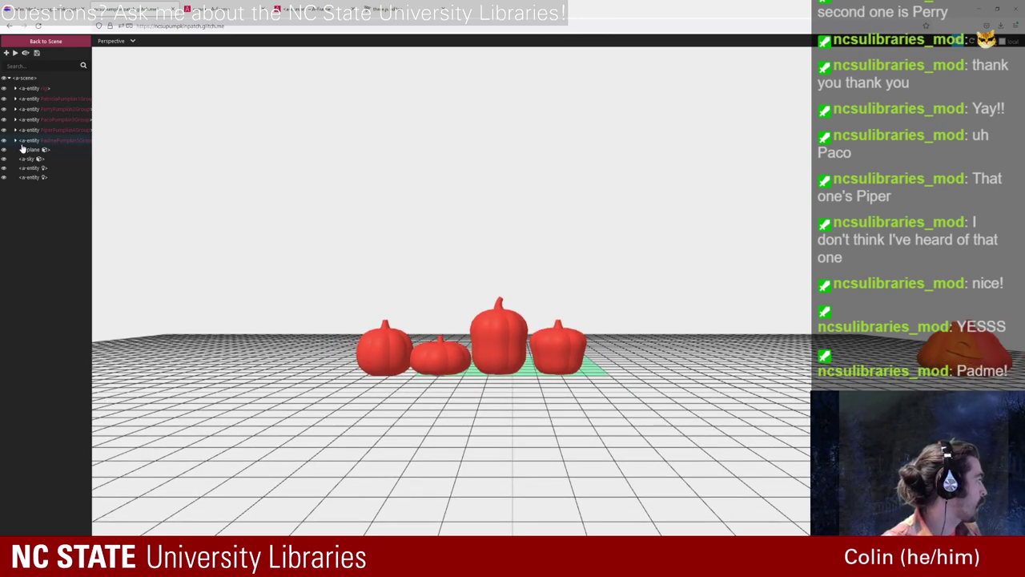
Step: Move the Padme pumpkin group along the X axis to about -3.4, bringing its pumpkins beside the fourth one
click(30, 141)
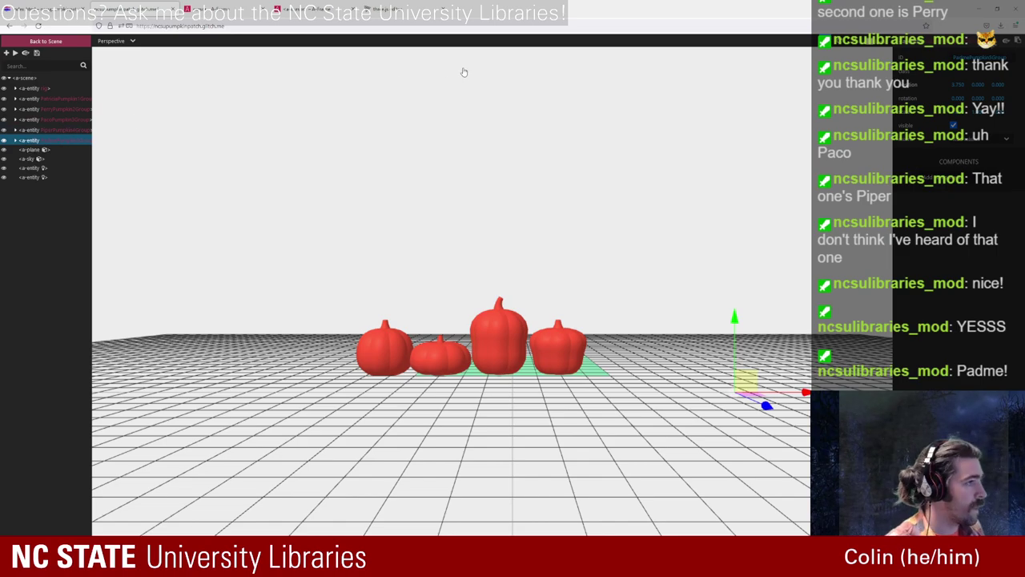
scroll(721, 293, down, 2)
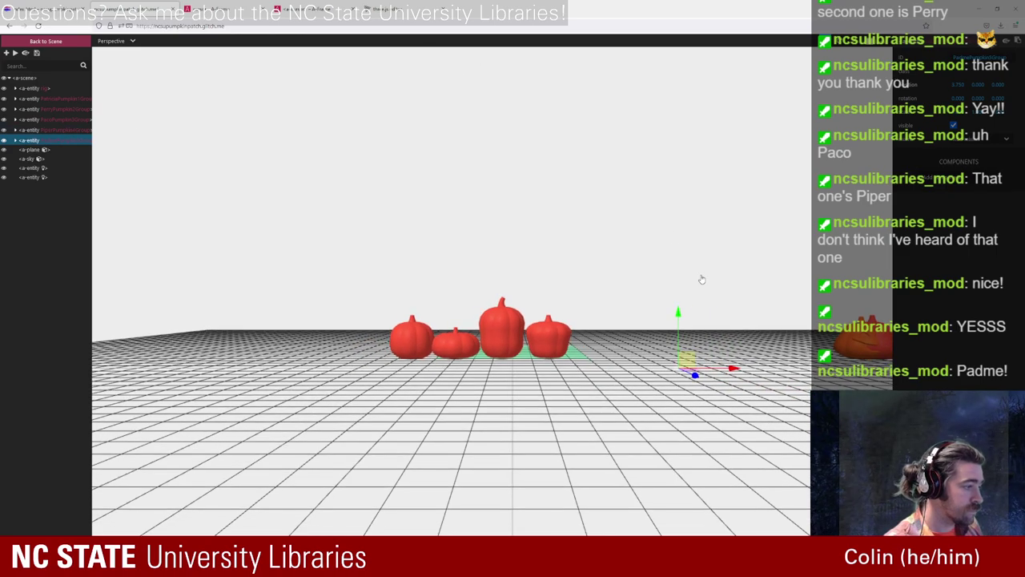
drag(735, 373, 416, 355)
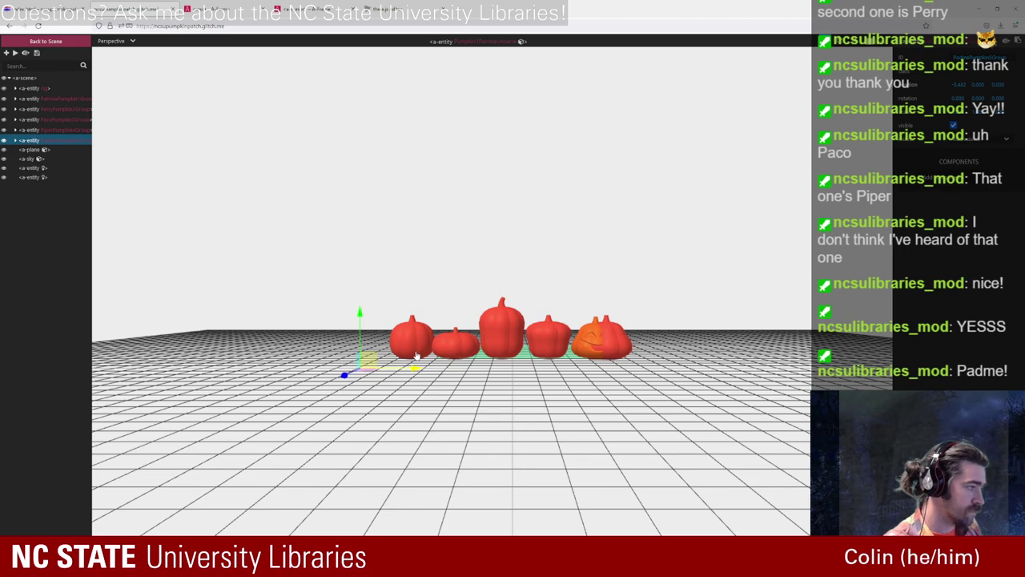
Step: Open itch.io in a new browser tab and search the site for "vgdc ncsu"
click(453, 8)
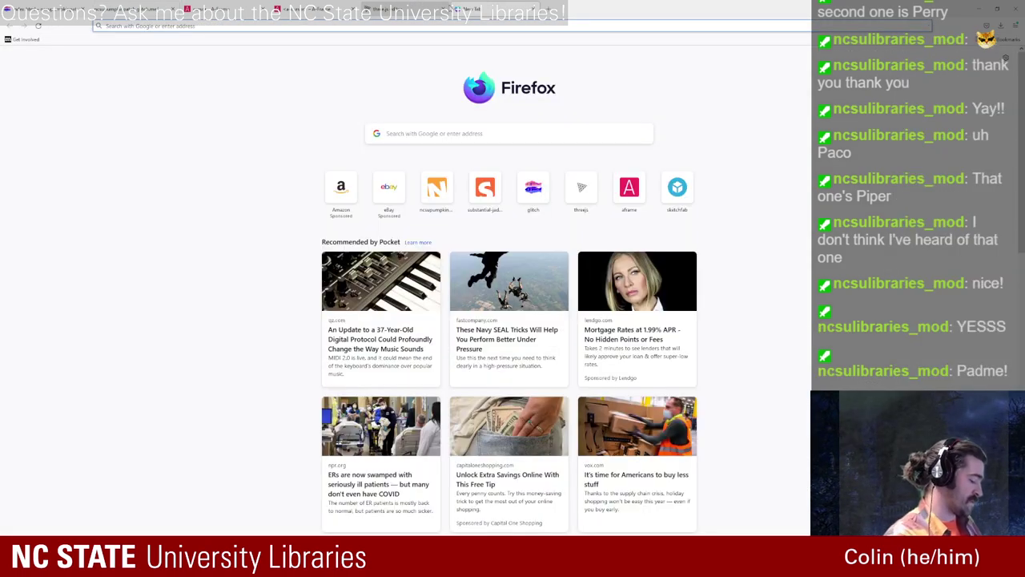
text(itch.io/)
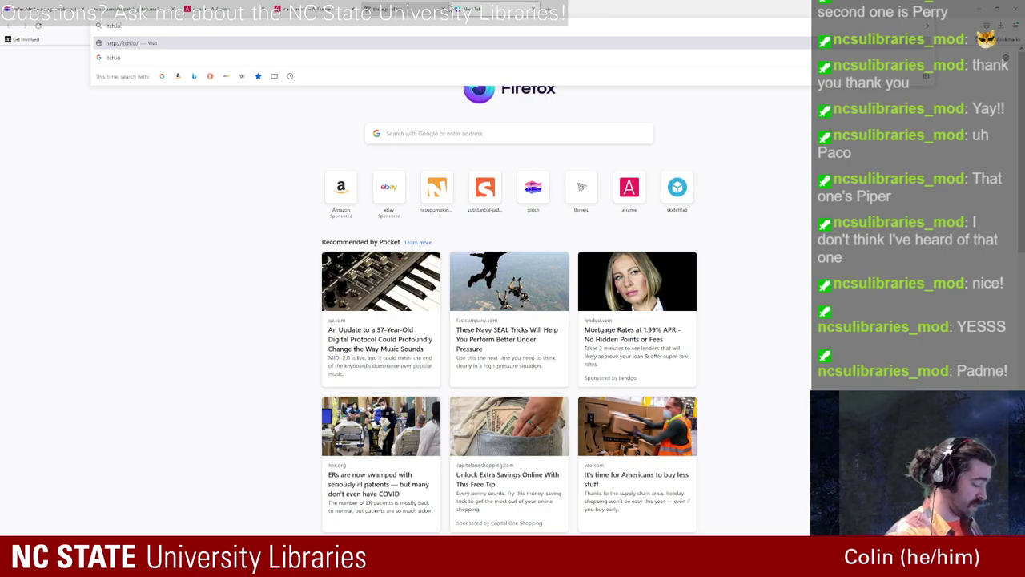
key(Return)
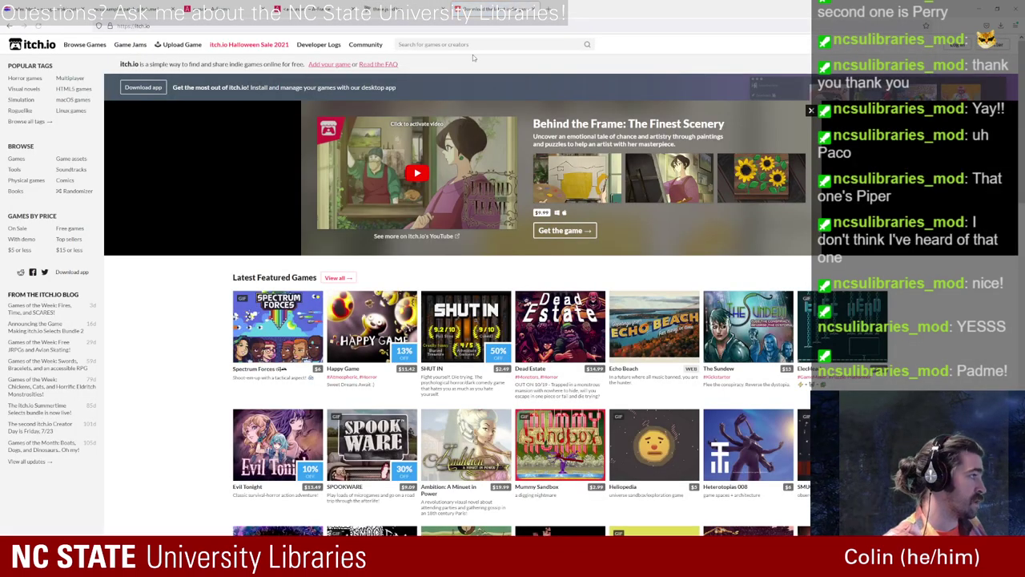
click(465, 45)
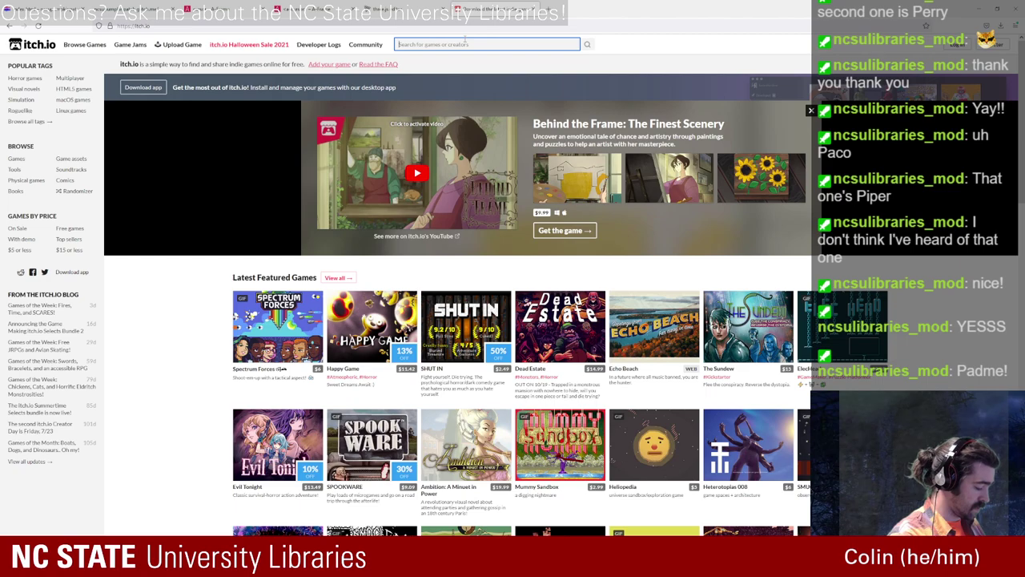
text(vgdc ncsu)
key(Return)
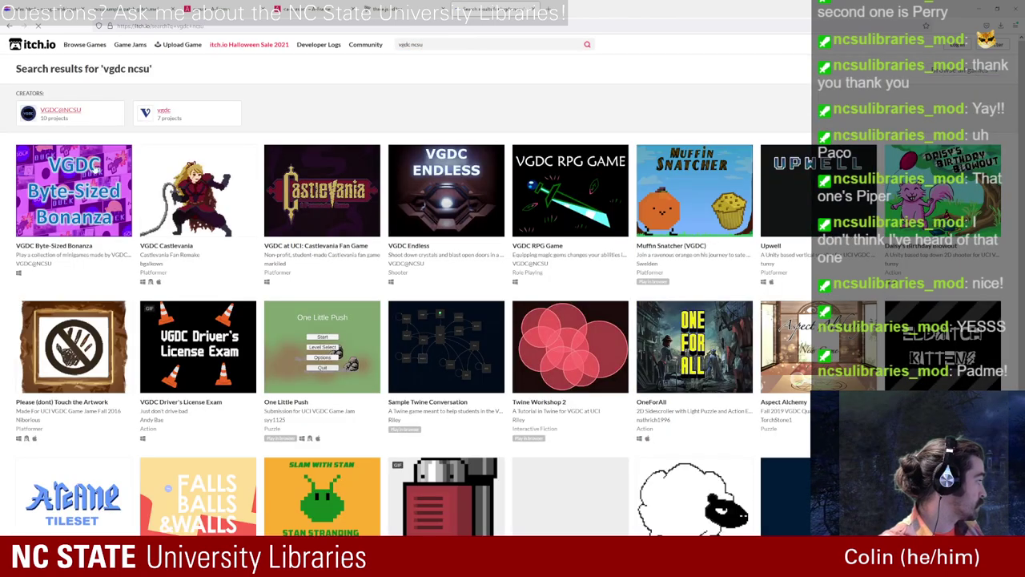
Step: Open the VGDC@NCSU creator page from the search results and look over its published games
click(41, 266)
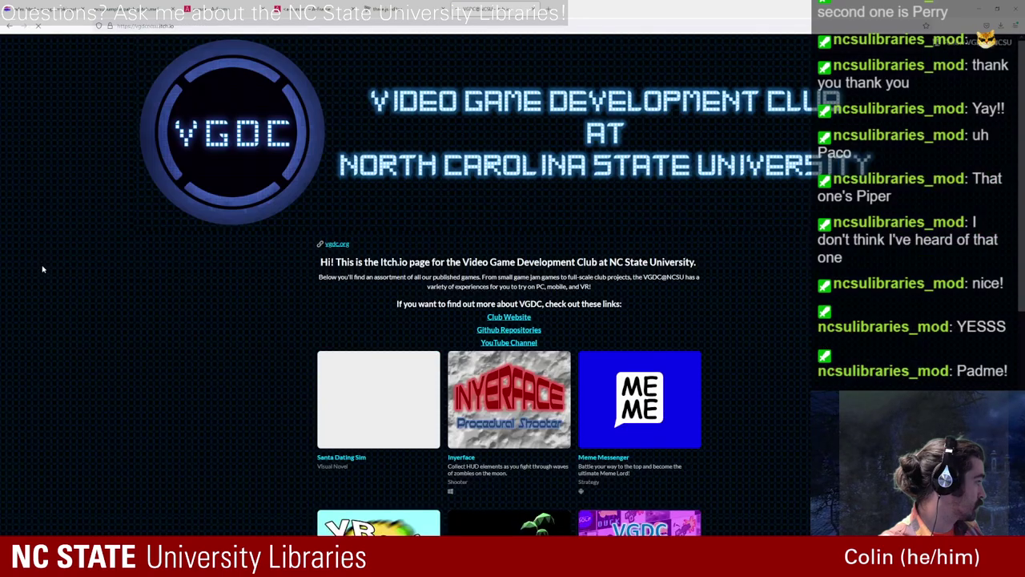
scroll(458, 178, down, 4)
scroll(458, 178, down, 3)
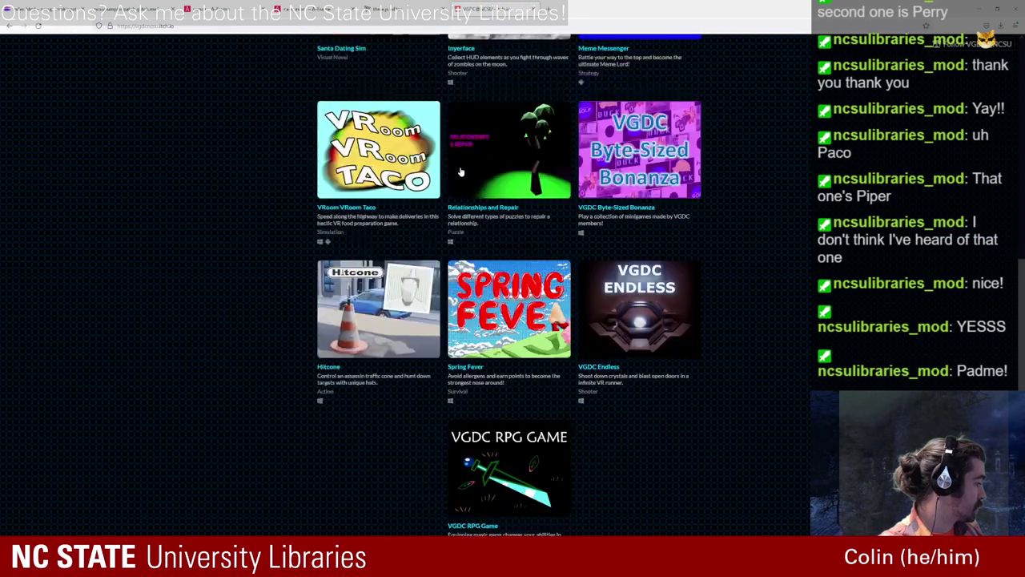
scroll(461, 168, up, 6)
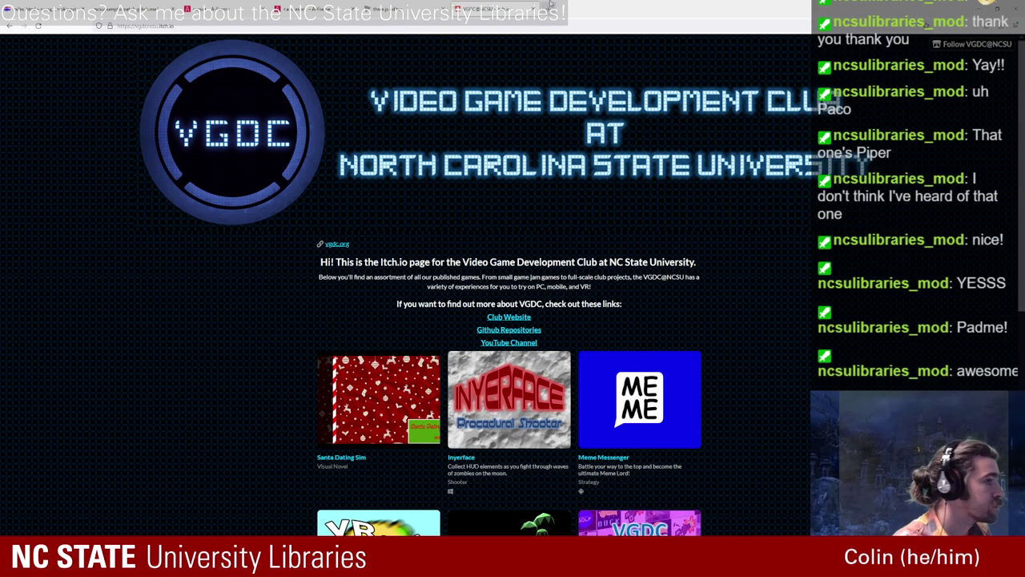
Step: Try to follow VGDC@NCSU on itch.io, and return to the creator page
click(973, 45)
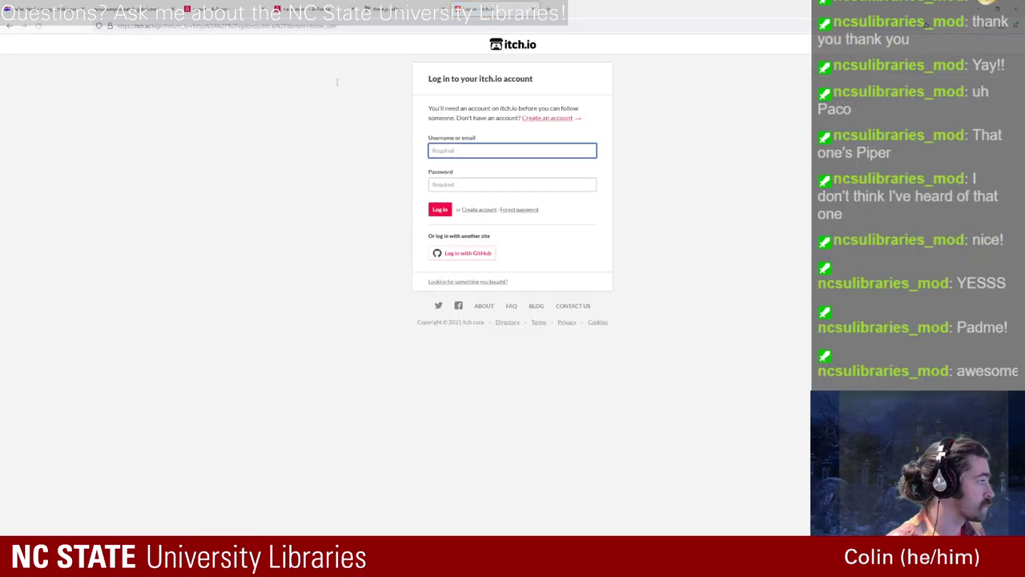
click(9, 26)
scroll(400, 137, down, 1)
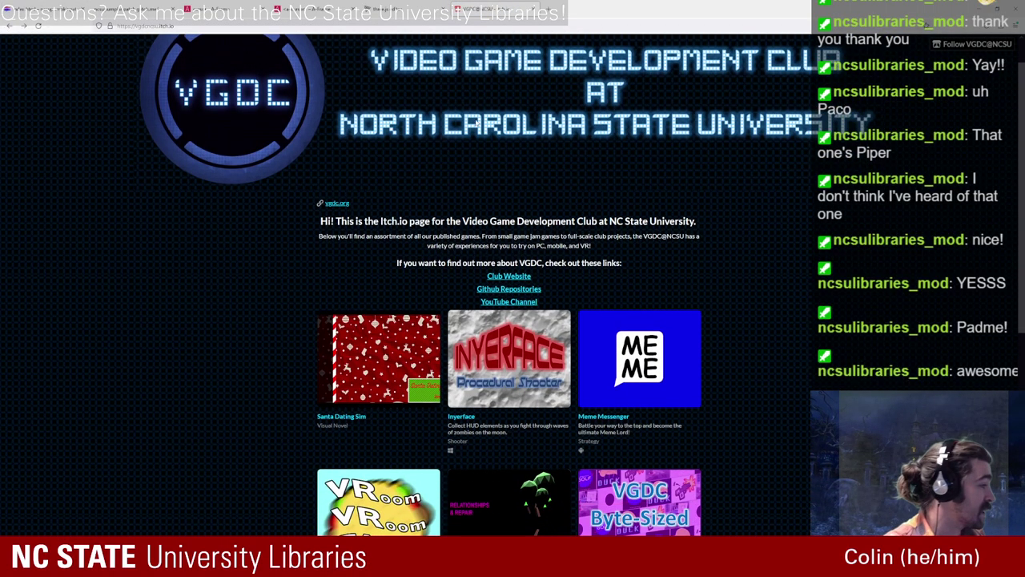
Step: Open the club website link in a separate tab, and return to the itch.io creator page
middle_click(519, 277)
click(569, 8)
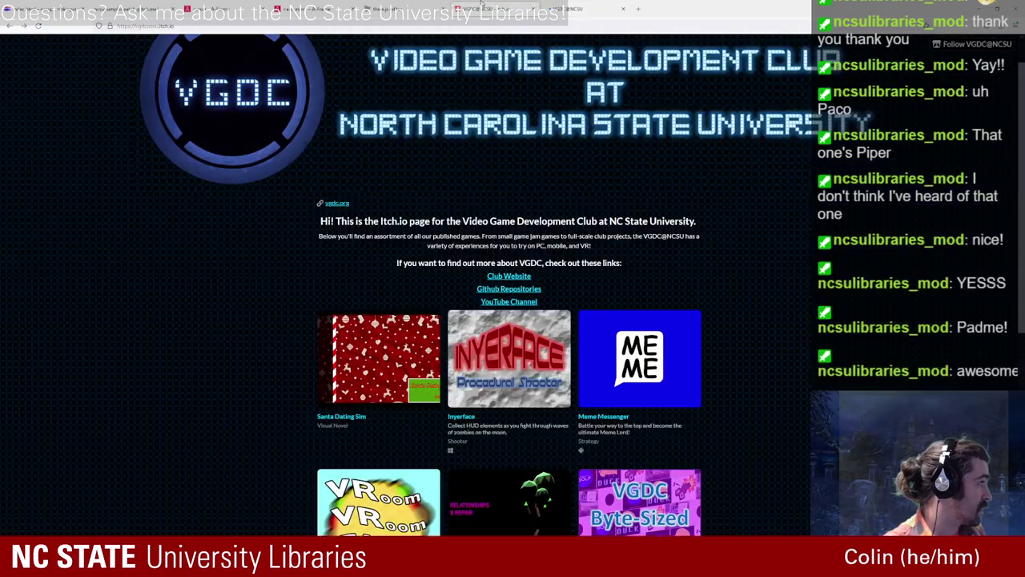
click(490, 8)
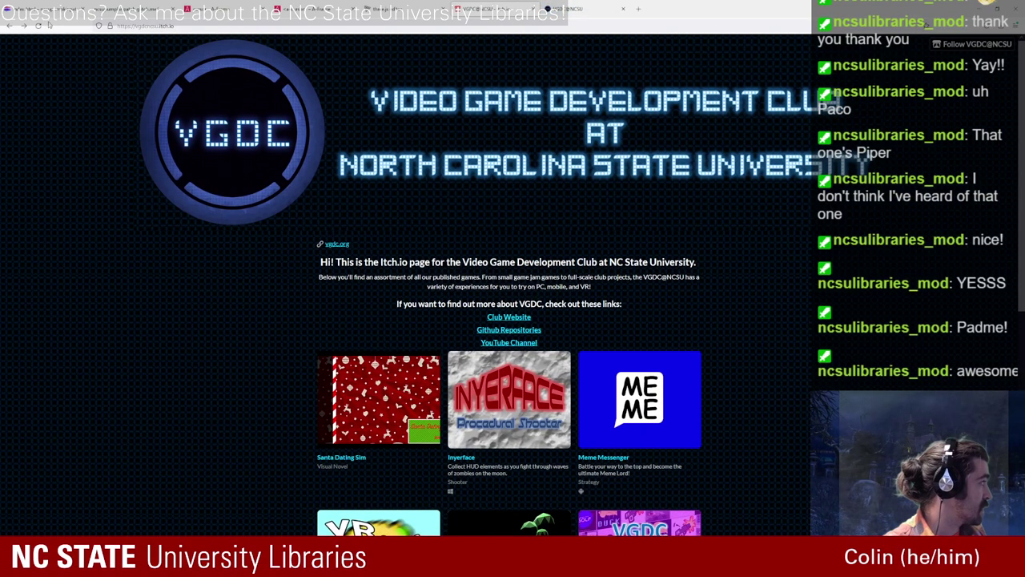
Step: Look over the earlier itch.io search results, and extend the search to "vgdc ncsu halloween"
click(8, 26)
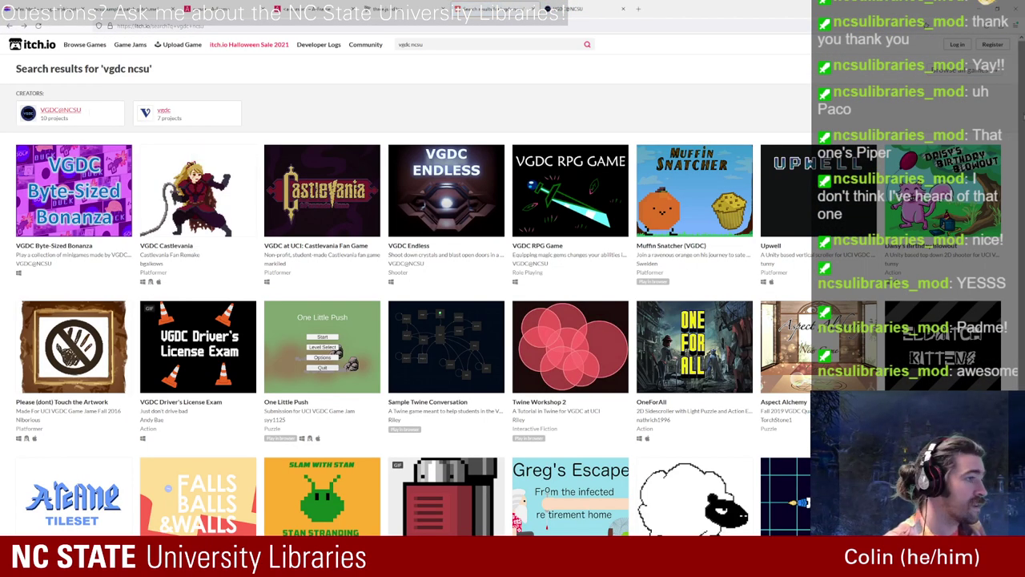
scroll(278, 250, down, 2)
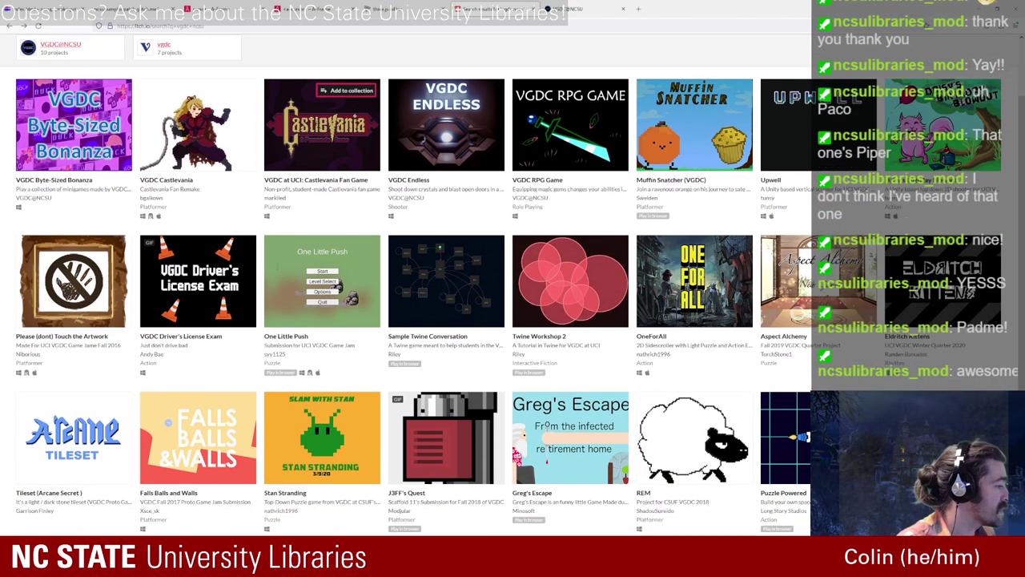
scroll(277, 250, up, 2)
scroll(277, 251, down, 2)
scroll(277, 251, up, 2)
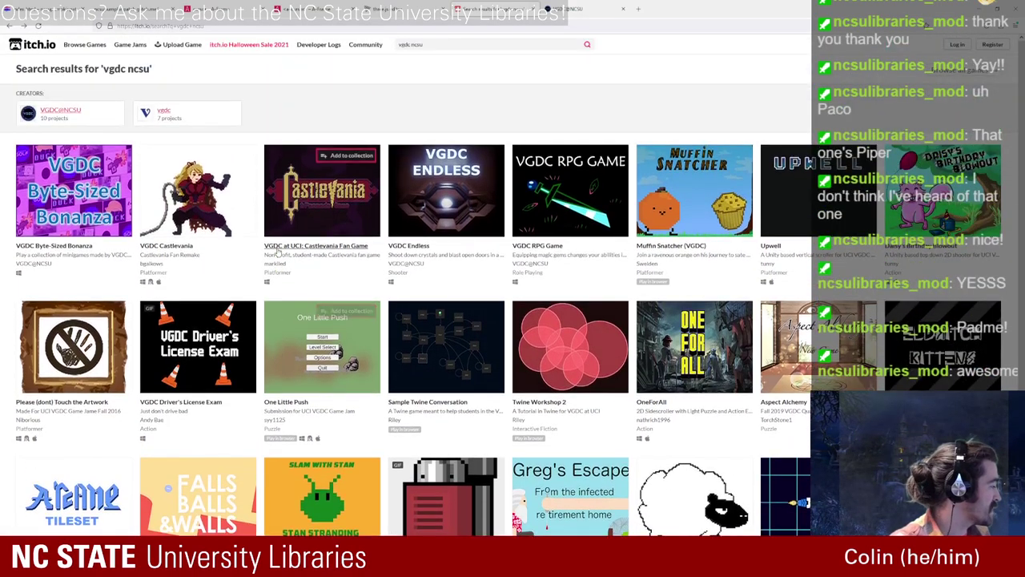
click(451, 44)
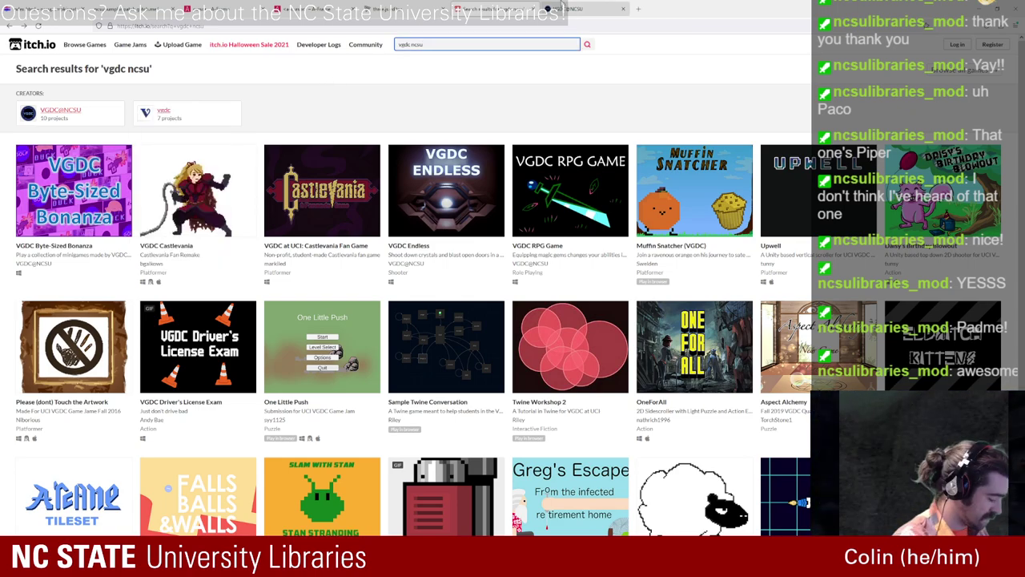
text(halloween)
key(Return)
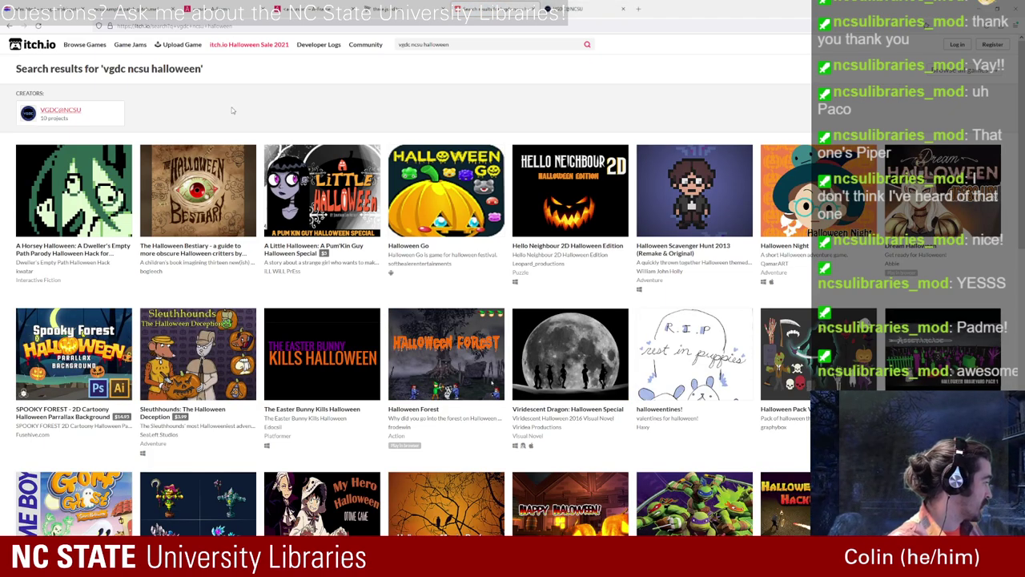
Step: Reopen the VGDC@NCSU creator page from the Halloween search results and check its list of games
click(59, 112)
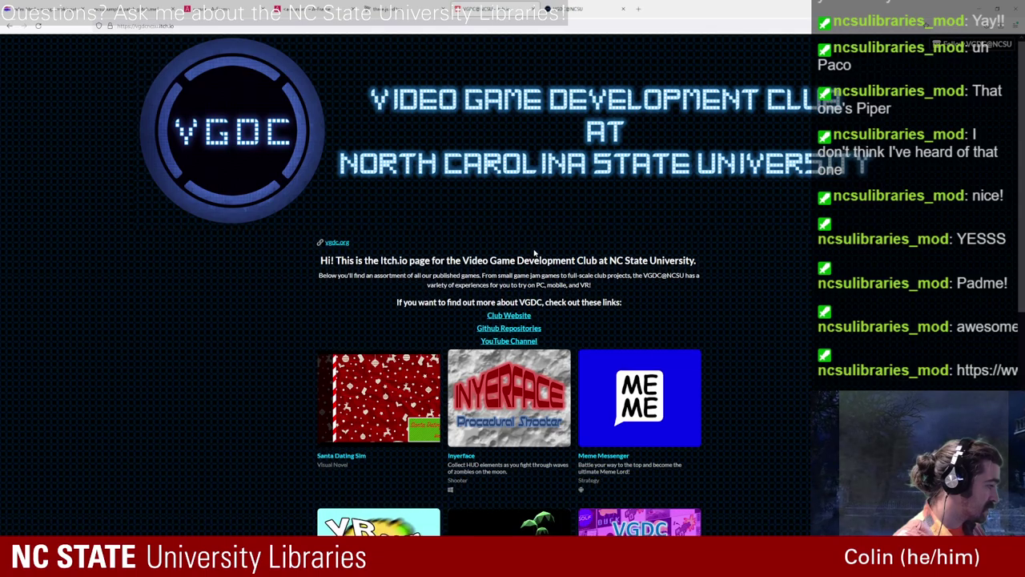
scroll(535, 254, down, 3)
scroll(533, 251, down, 3)
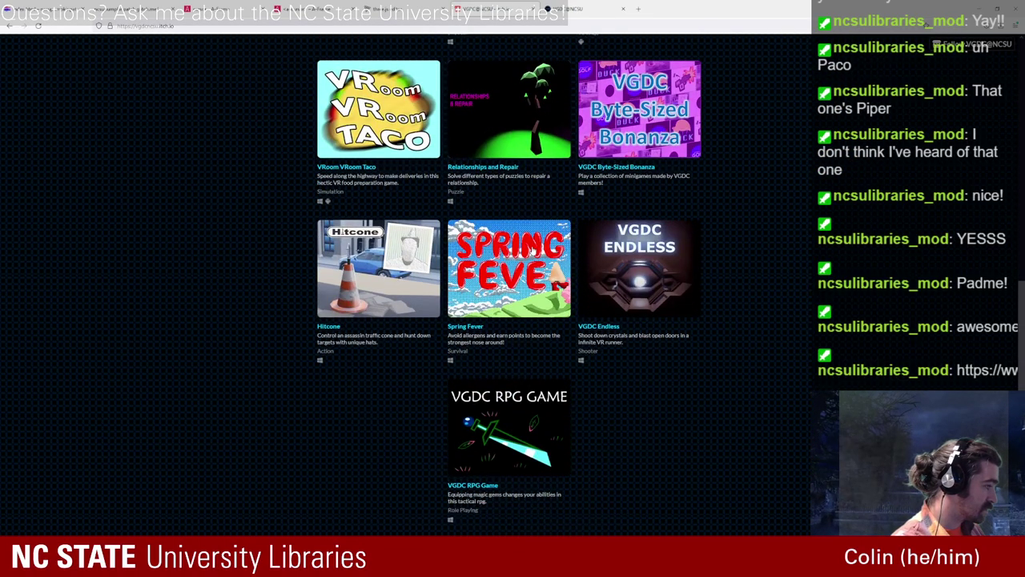
Step: View the VGDC Byte-Sized Bonanza game page, and return to browsing the club's games on the creator page
click(669, 93)
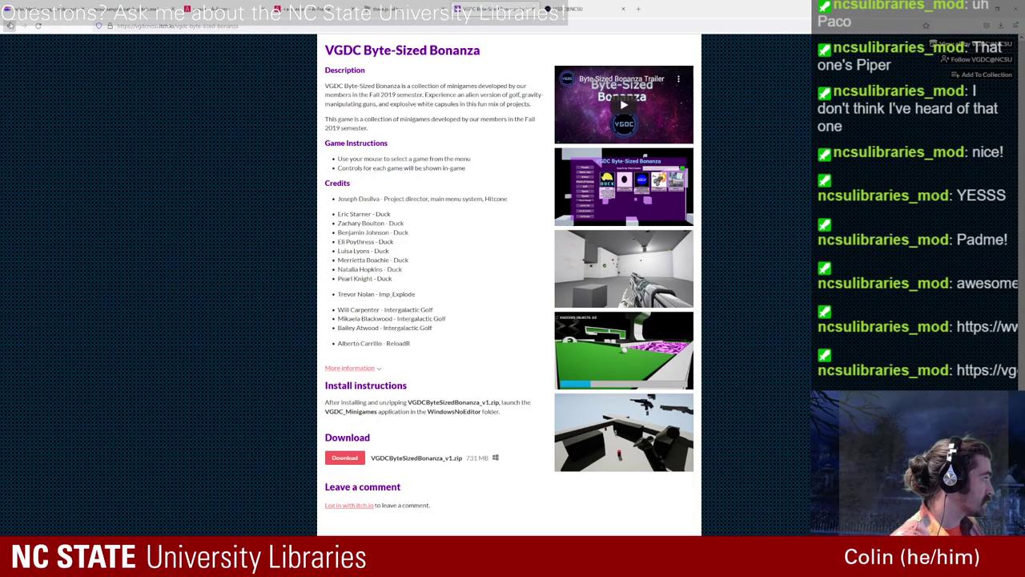
click(10, 25)
scroll(586, 246, up, 8)
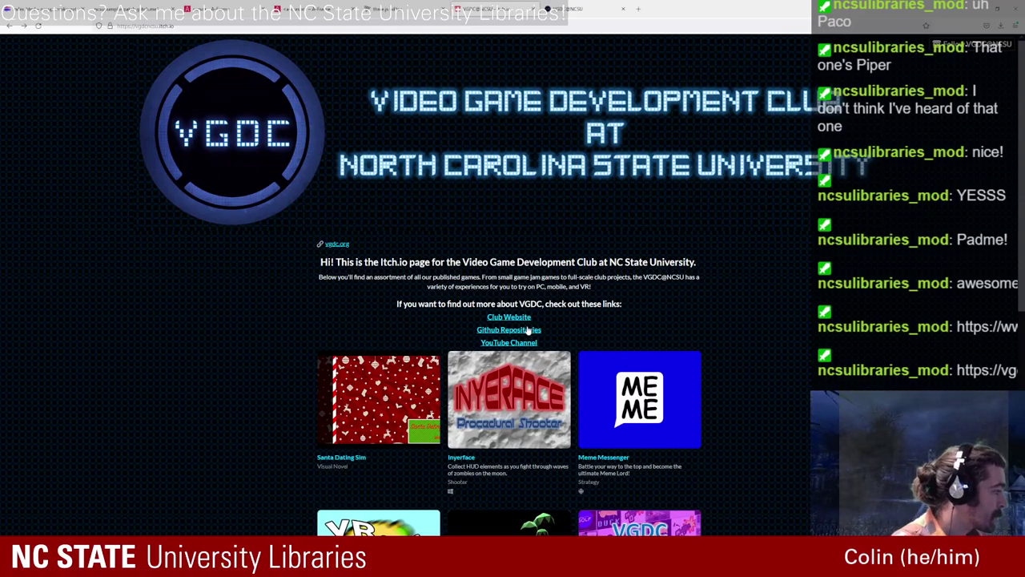
scroll(574, 335, down, 3)
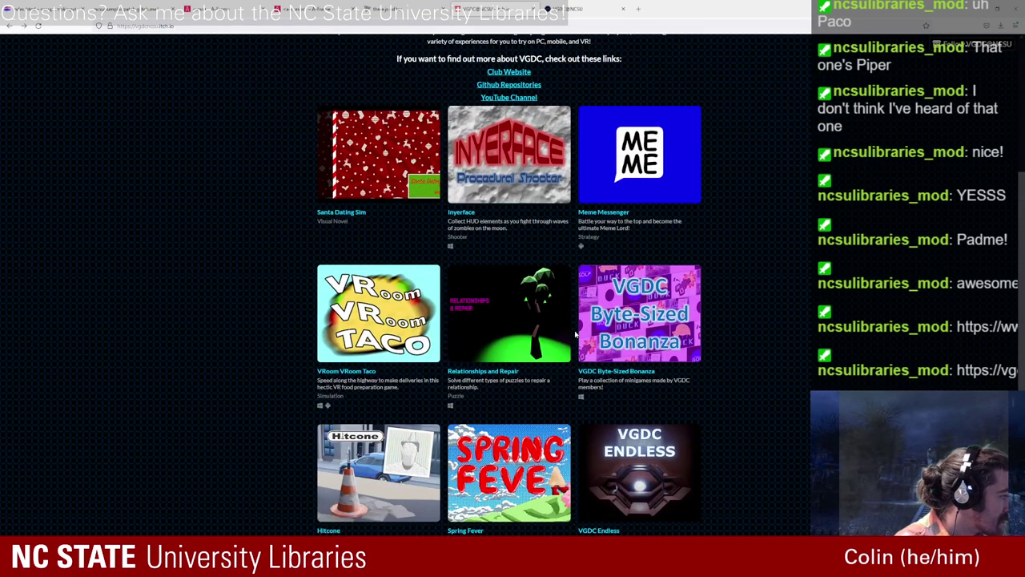
Step: Look through the remaining games on the club's creator page, down to VGDC RPG Game, and return to the page header
scroll(574, 332, down, 3)
scroll(561, 329, up, 2)
scroll(519, 322, down, 2)
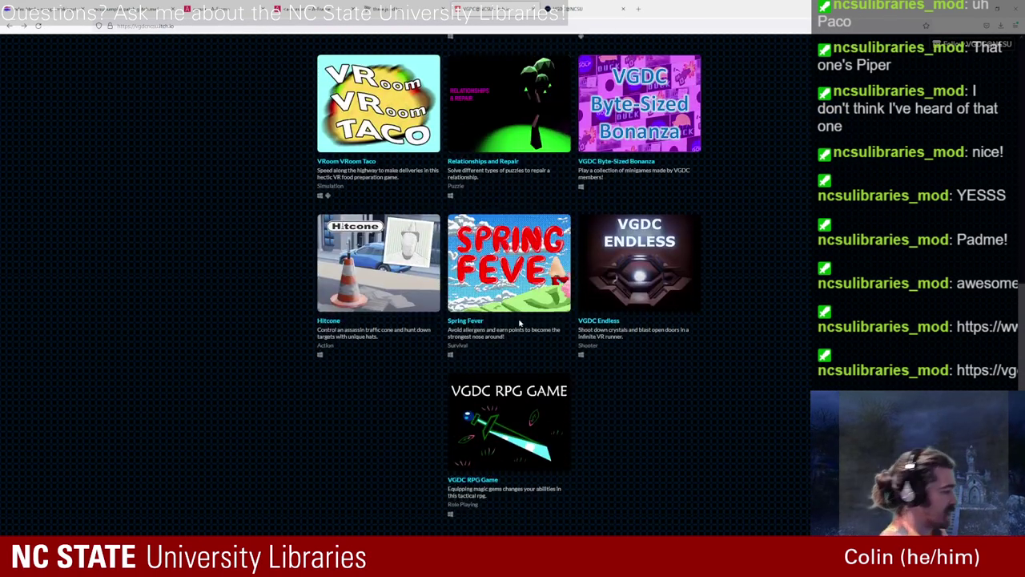
scroll(561, 304, up, 6)
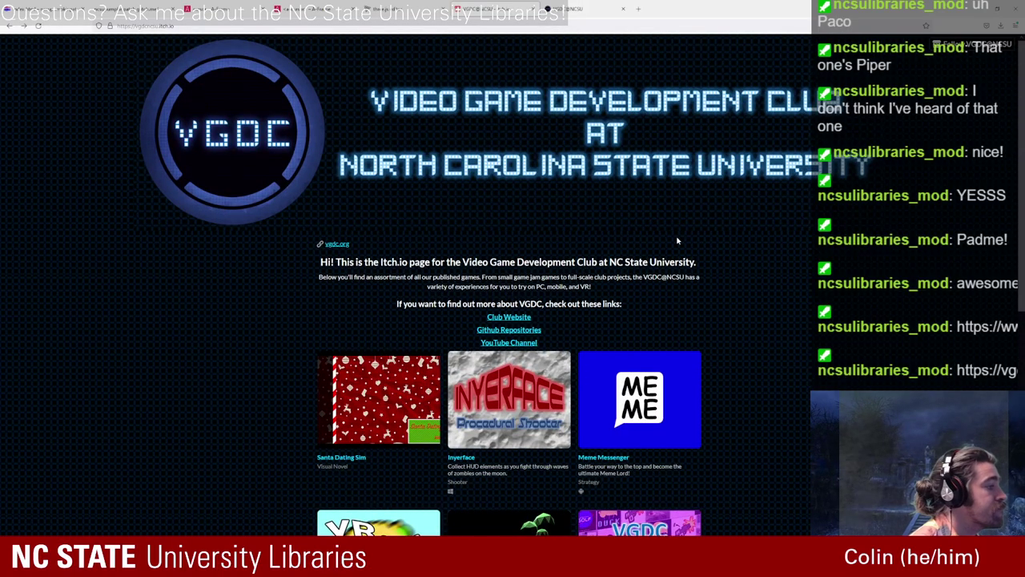
key(ctrl+l)
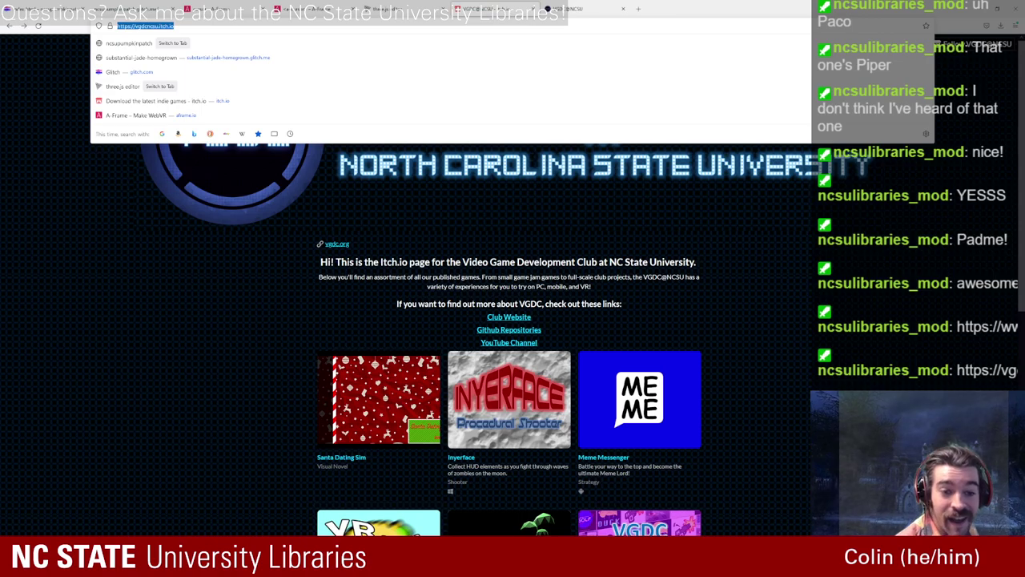
key(Escape)
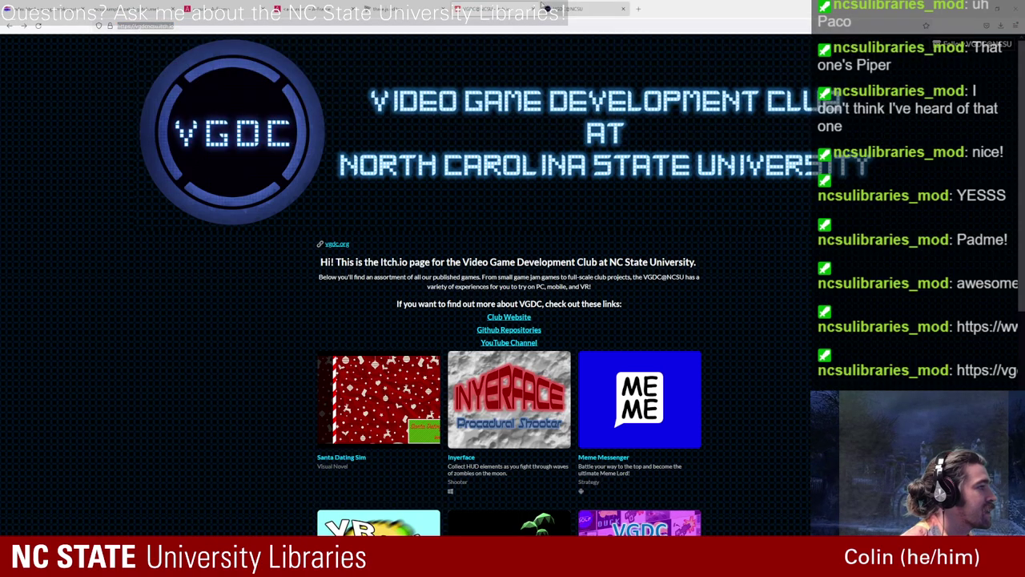
Step: Check the club website down to its VGDC Resources and itch page link, and close the club's pages
click(553, 9)
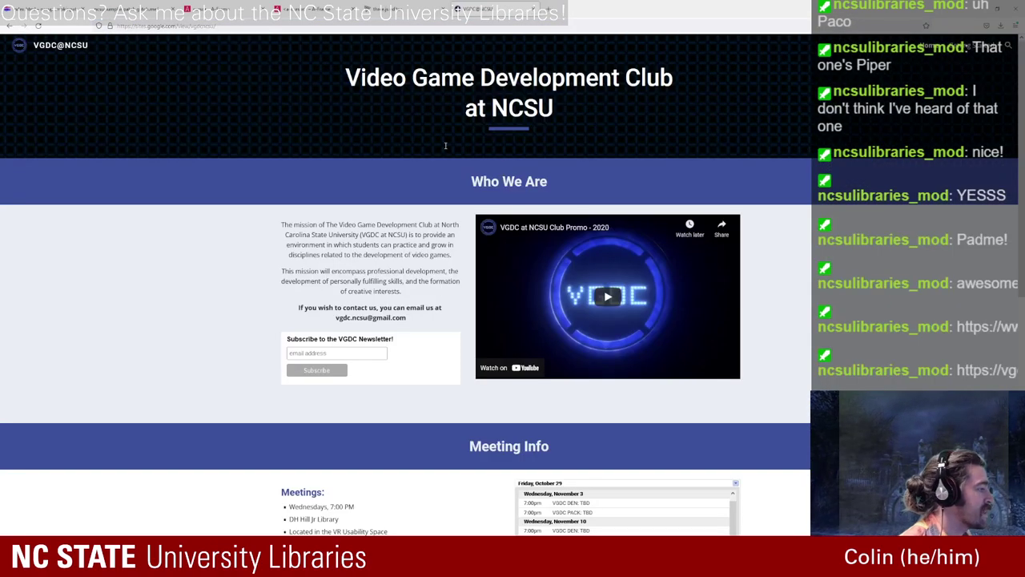
scroll(380, 306, down, 10)
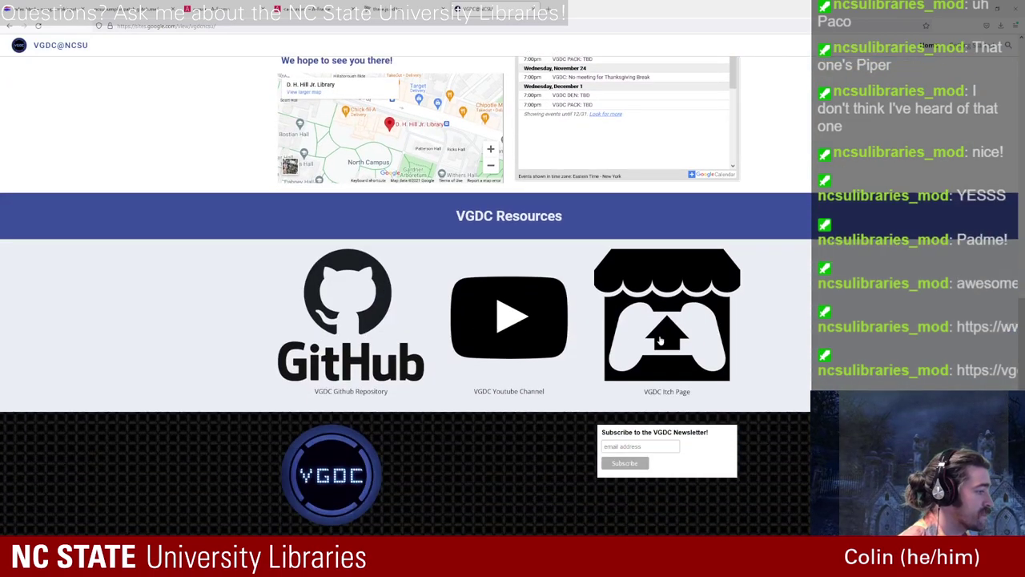
click(660, 340)
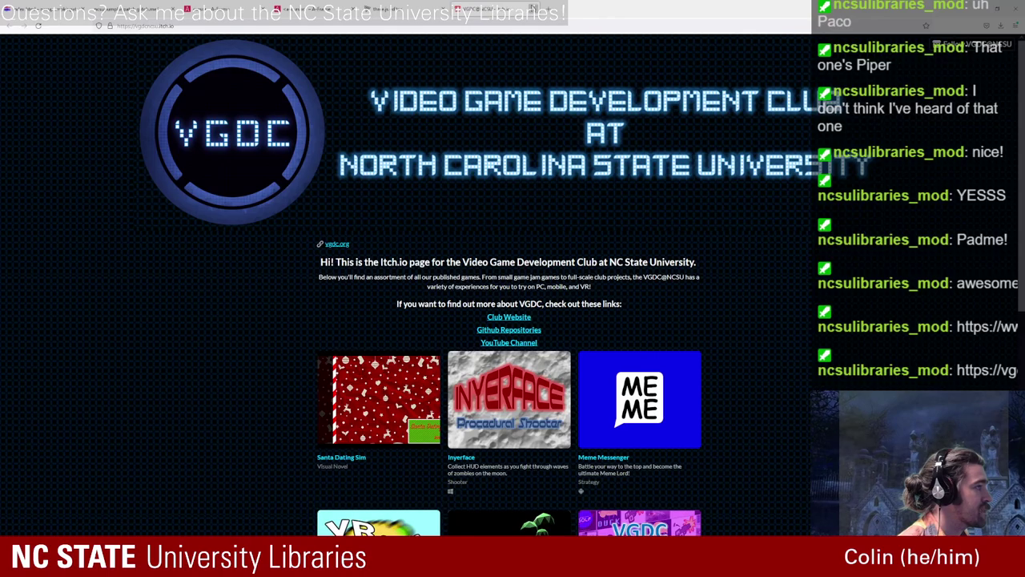
key(ctrl+w)
key(ctrl+w)
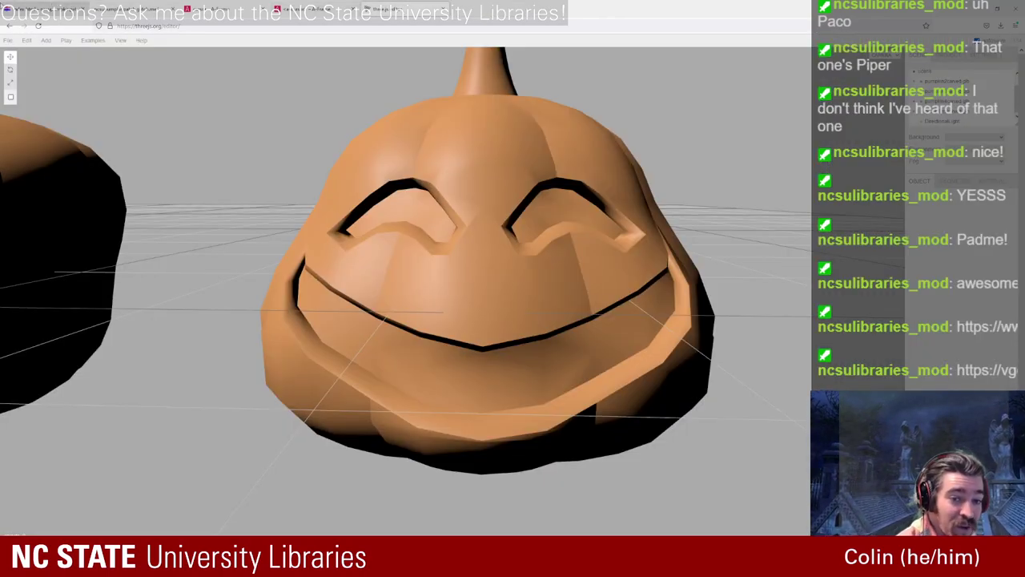
Step: In the pumpkin patch scene inspector, move Padme's uncarved pumpkin along X to cover its carved version, and return to the scene
mouse_move(25, 46)
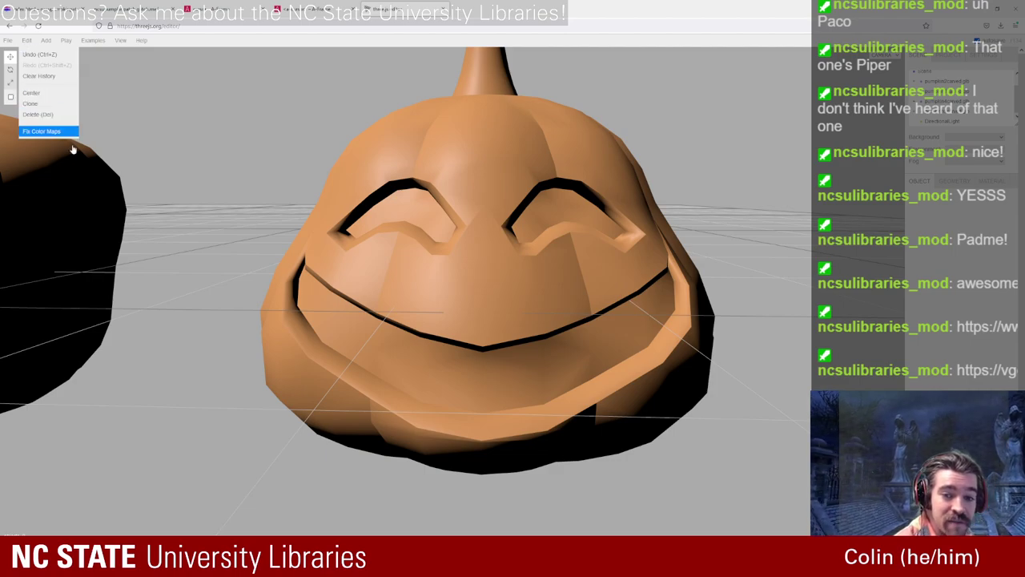
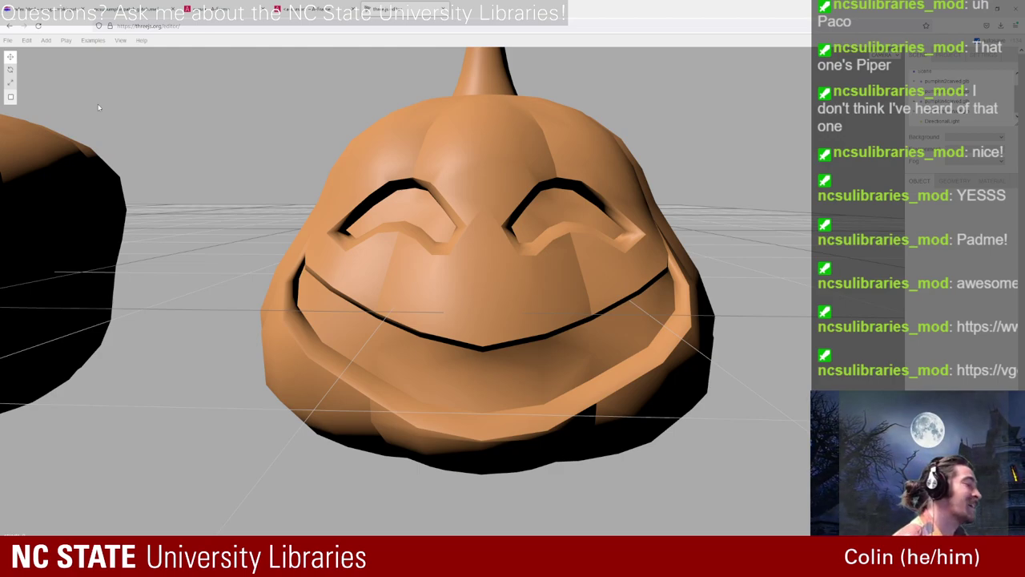
click(39, 7)
click(132, 8)
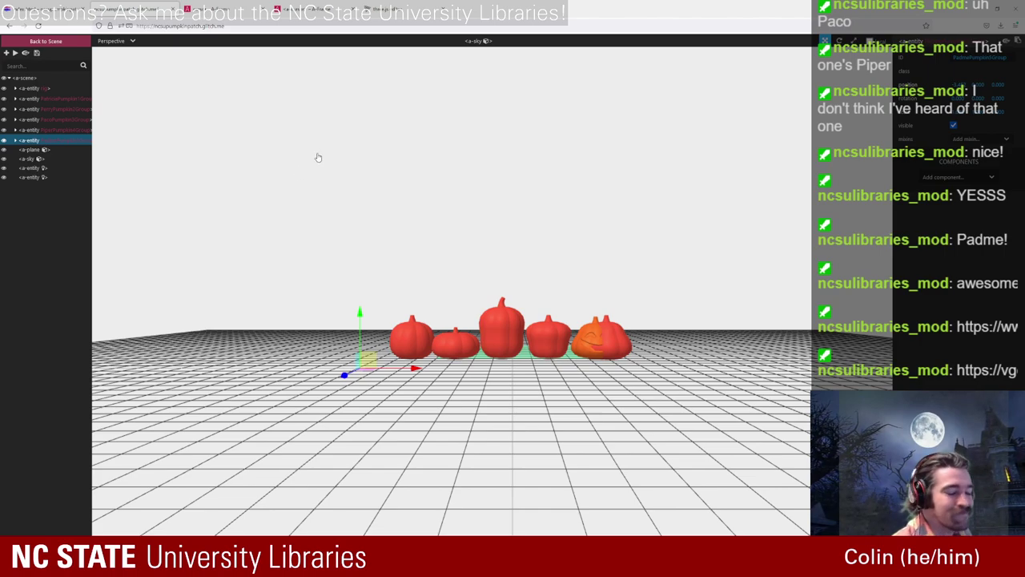
click(622, 337)
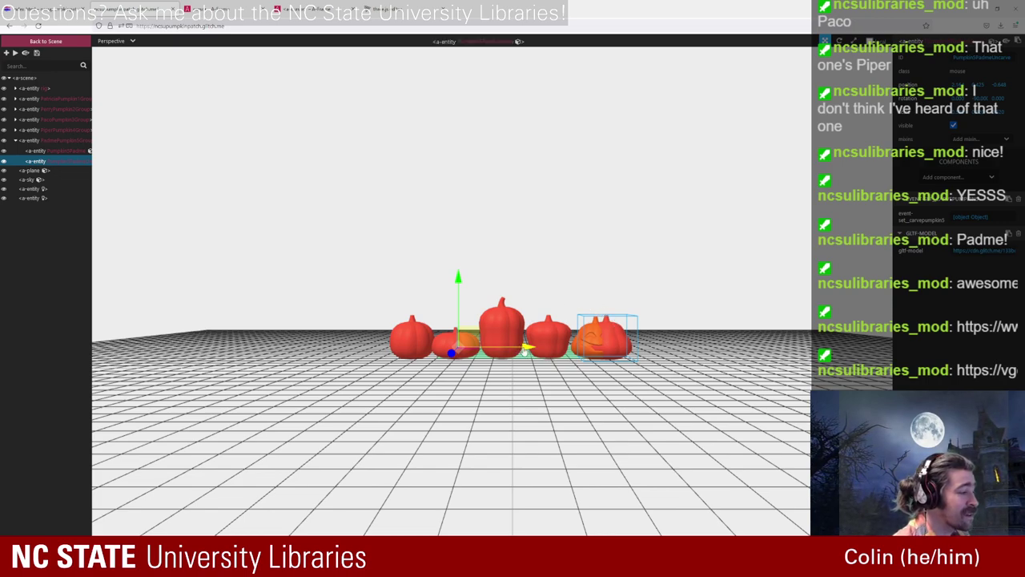
drag(526, 349, 514, 349)
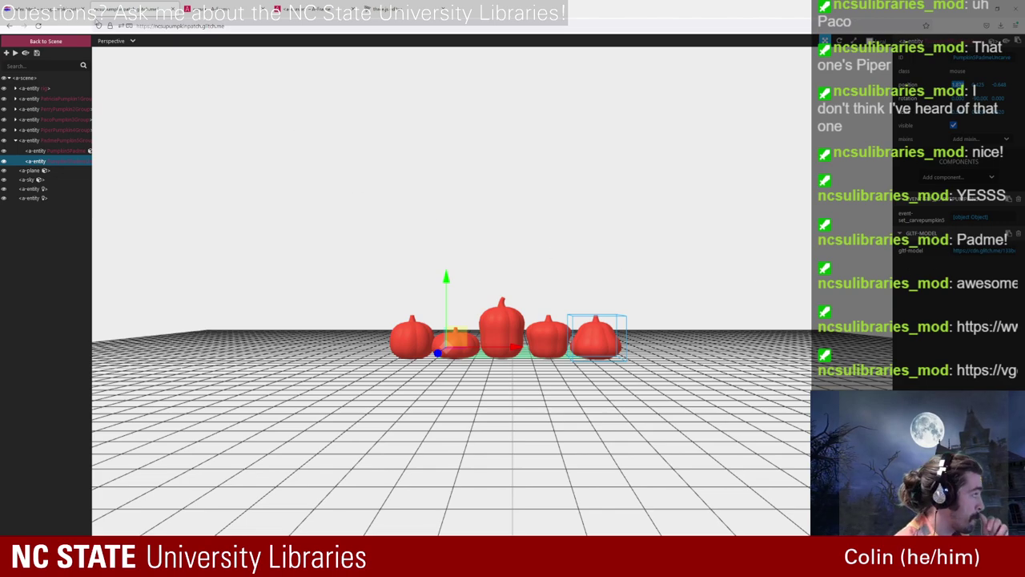
click(71, 42)
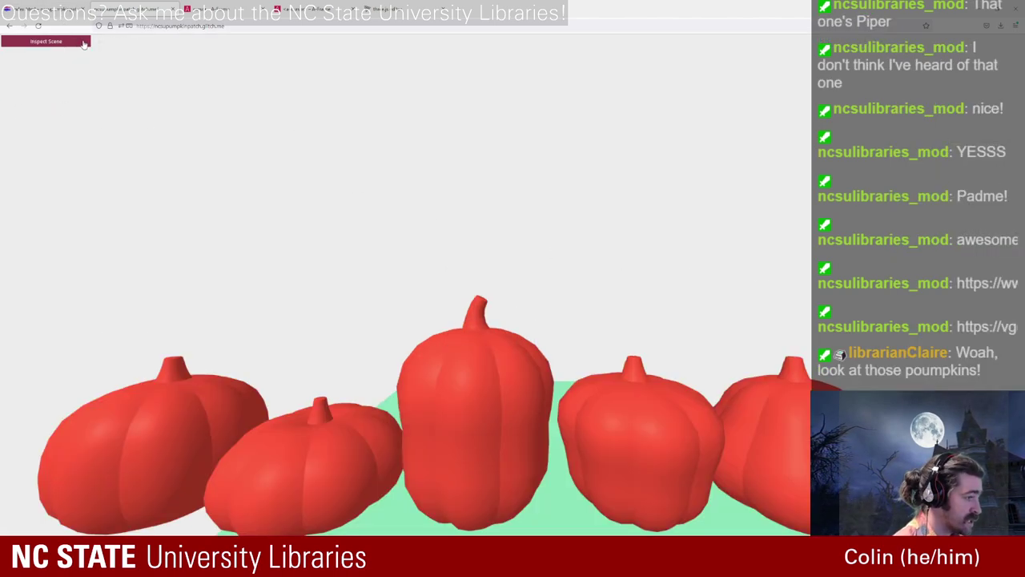
Step: Set the X position of Pumpkin5PadmeUncarve to 1.878 in index.html, and reload the pumpkin patch scene
click(44, 8)
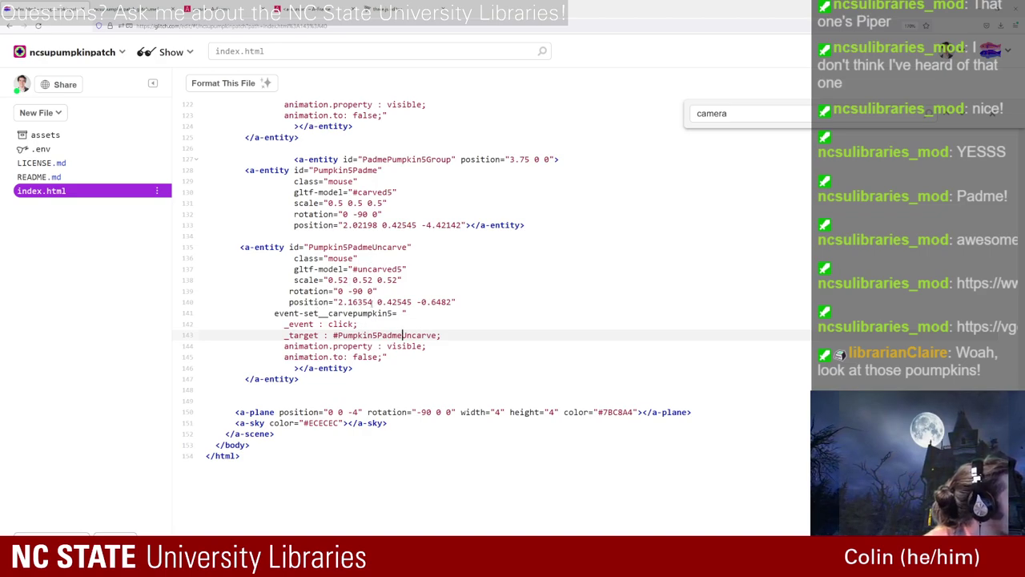
drag(372, 301, 338, 302)
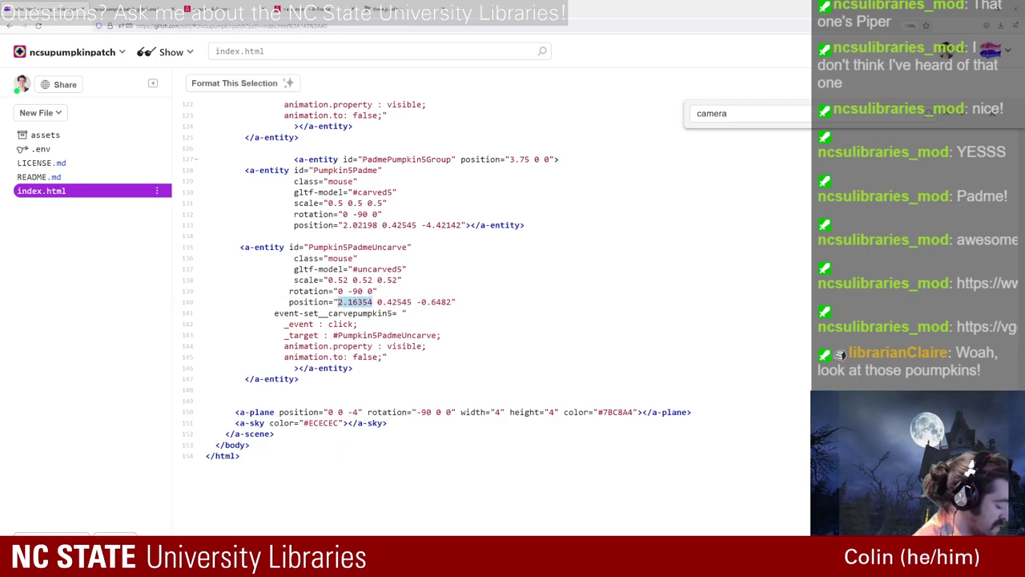
text(2.163)
key(ctrl+Tab)
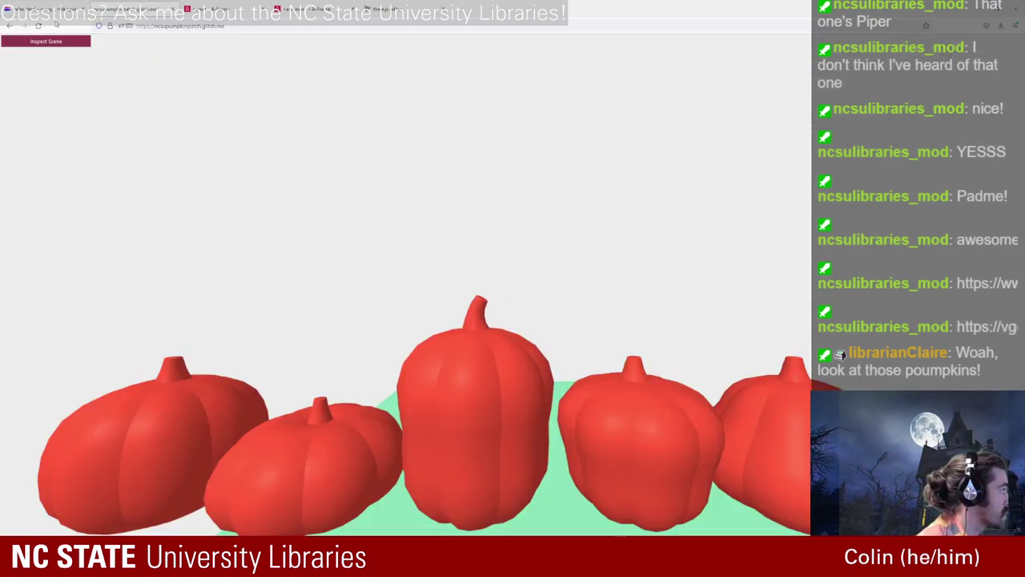
click(38, 26)
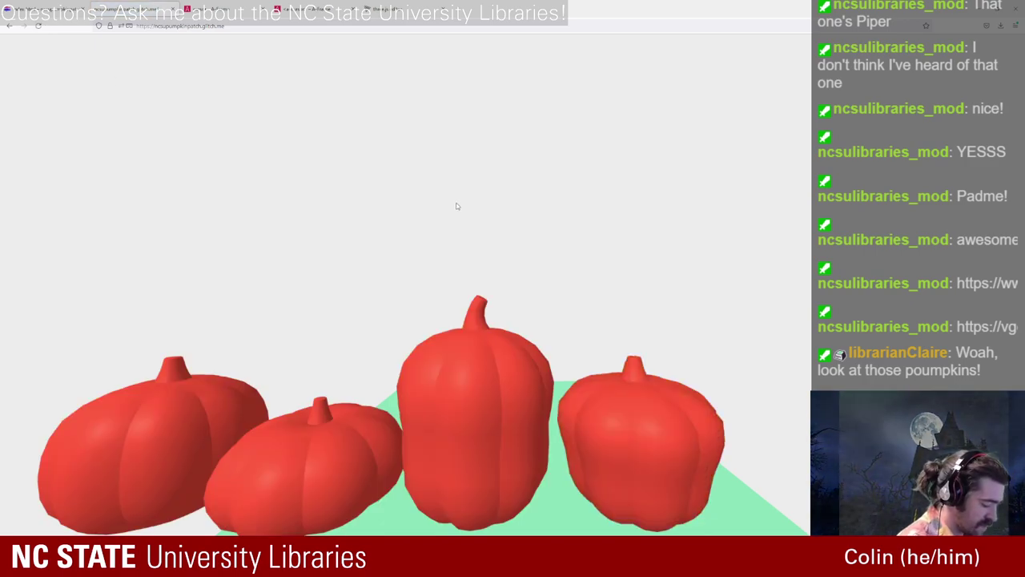
Step: Inspect the scene again and move Padme's pumpkin group along X to the end of the row beside Piper
key(ctrl+alt+i)
scroll(613, 336, down, 5)
scroll(617, 320, down, 5)
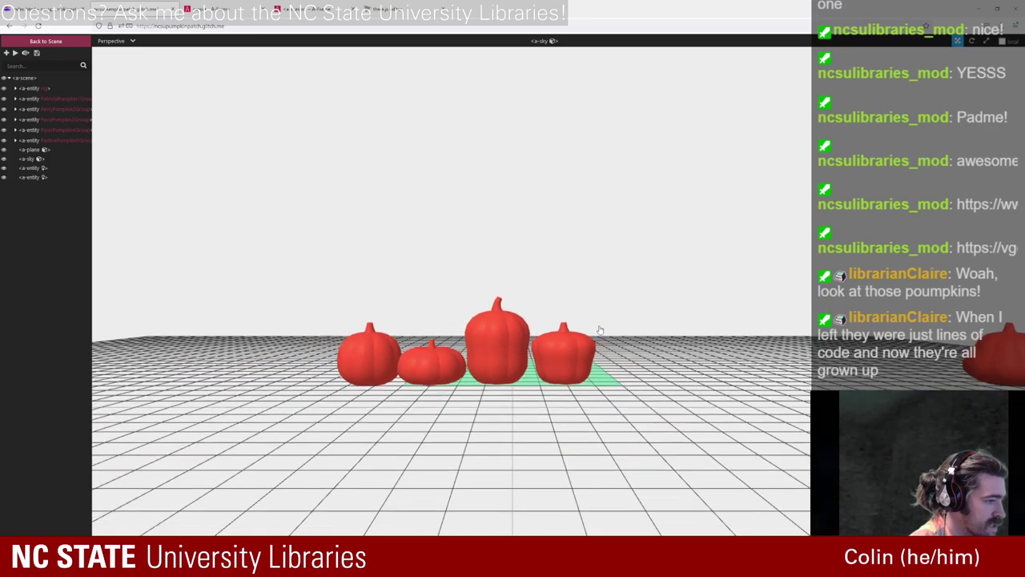
click(32, 141)
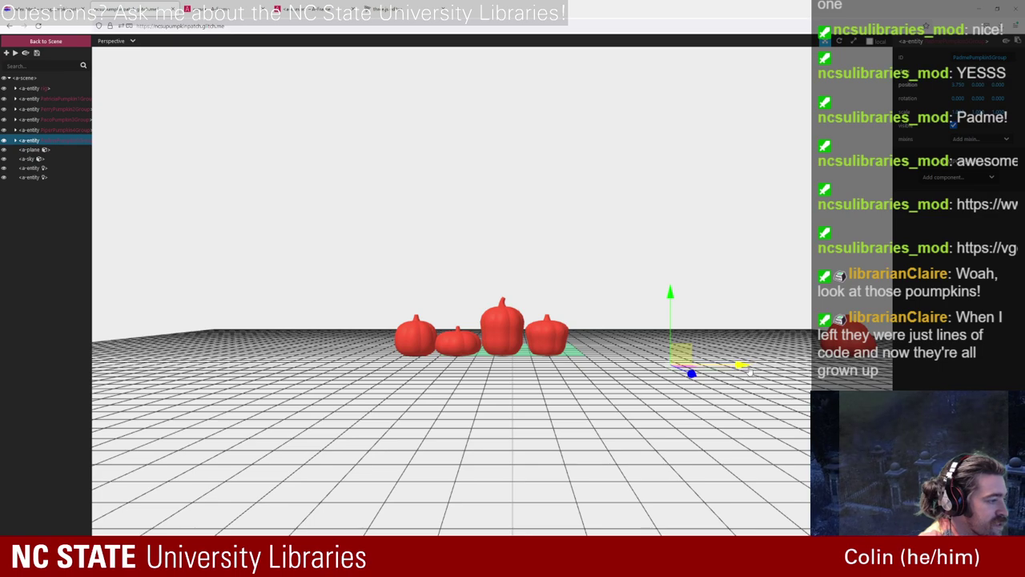
drag(759, 373, 445, 347)
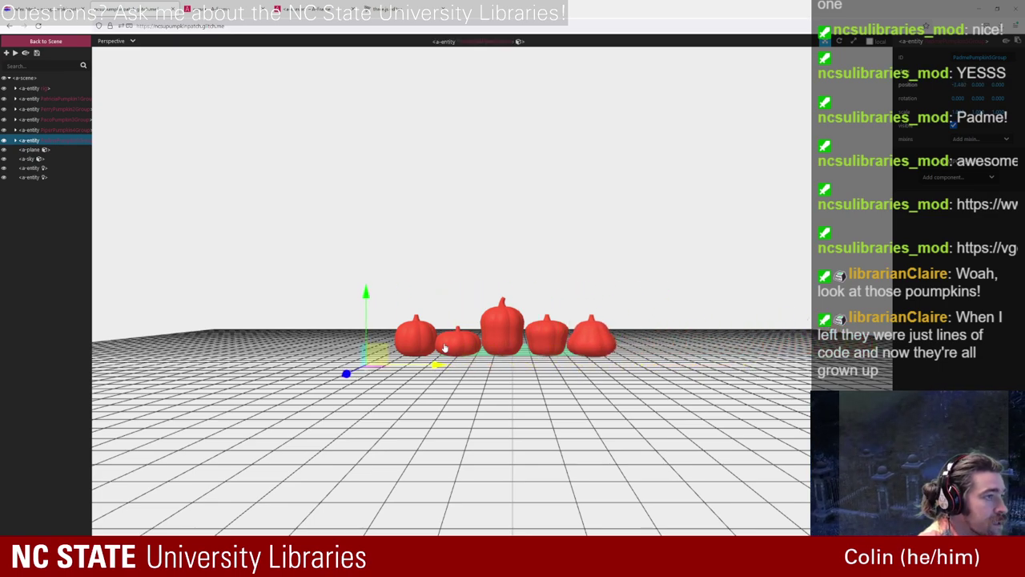
Step: Set the PadmePumpkin5Group position to "-3.48 0 0" in index.html, and reload the scene outside the inspector
key(ctrl+Tab)
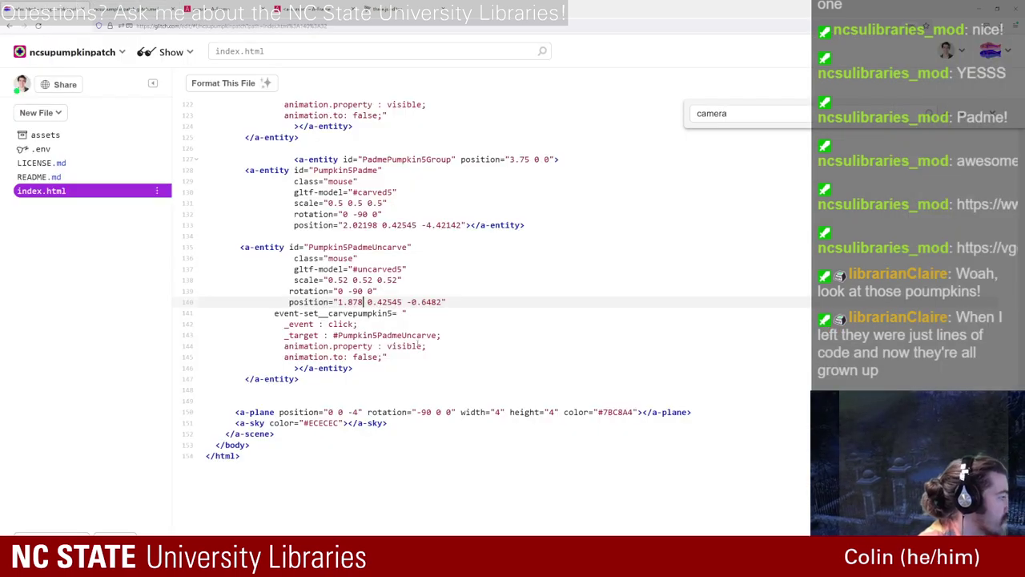
scroll(511, 288, up, 1)
click(509, 289)
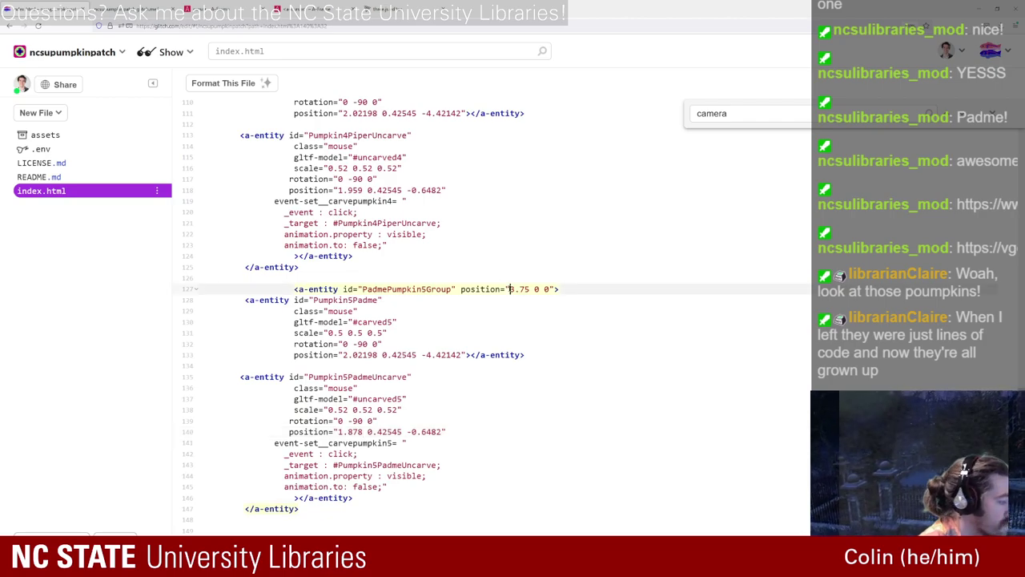
text(-)
drag(535, 289, 524, 289)
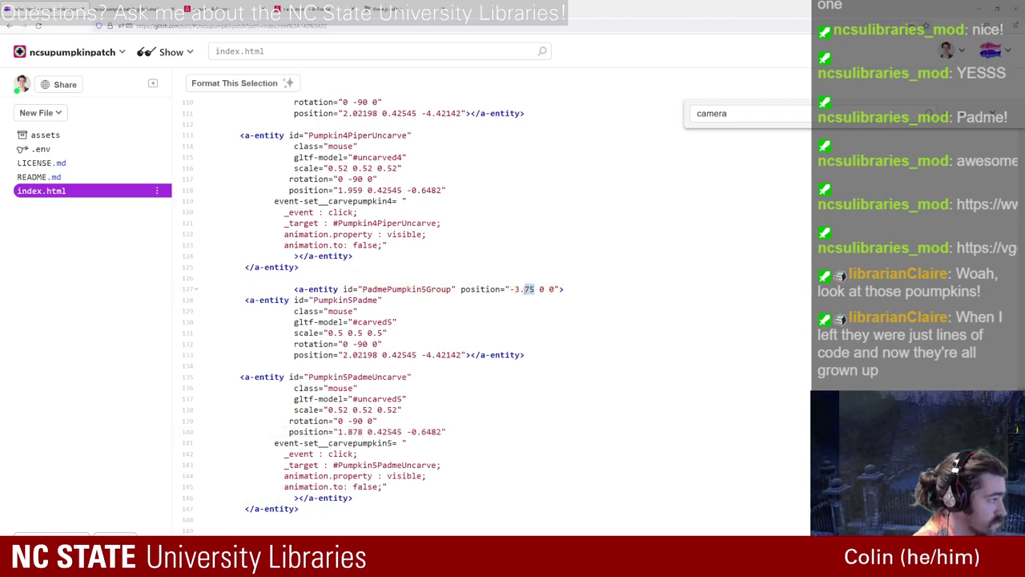
text(48)
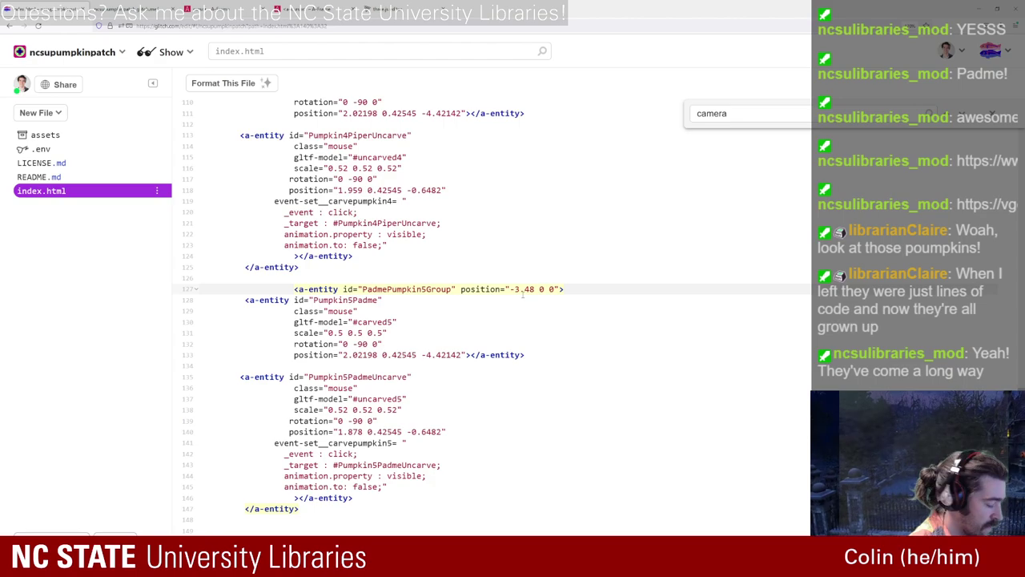
click(162, 5)
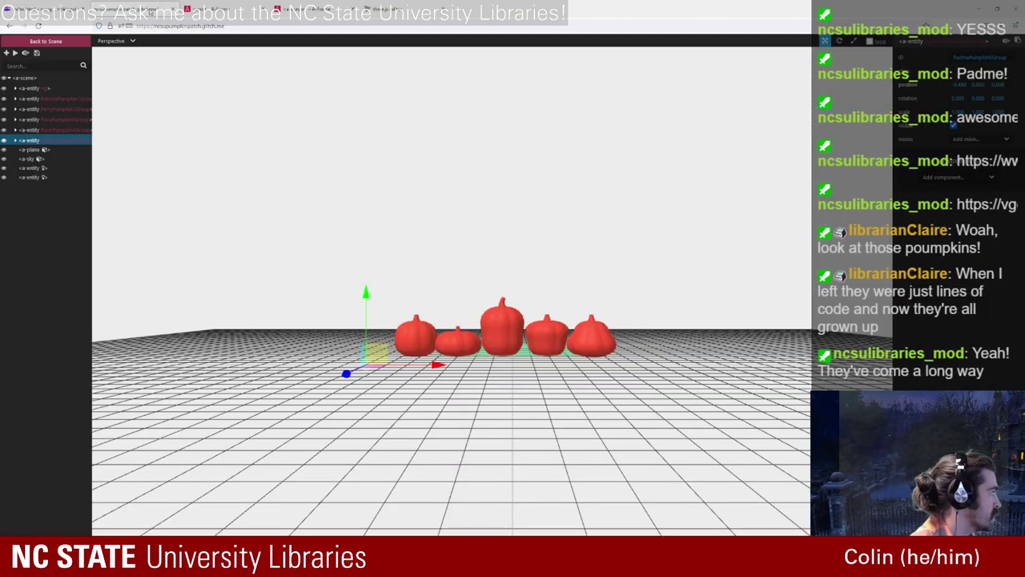
click(45, 41)
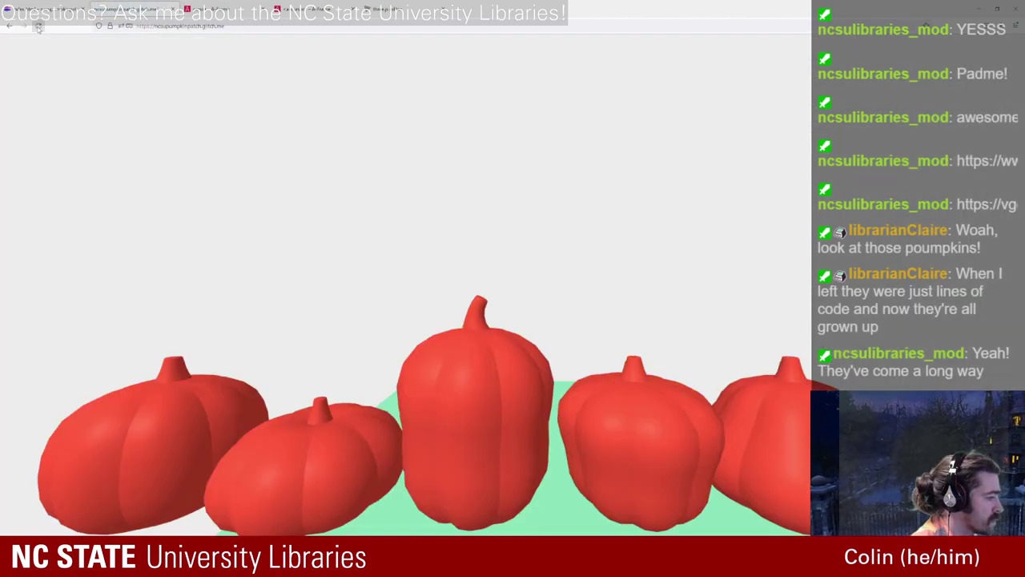
Step: Test the carving interaction on all five pumpkins, from Patricia across to Padme
click(158, 415)
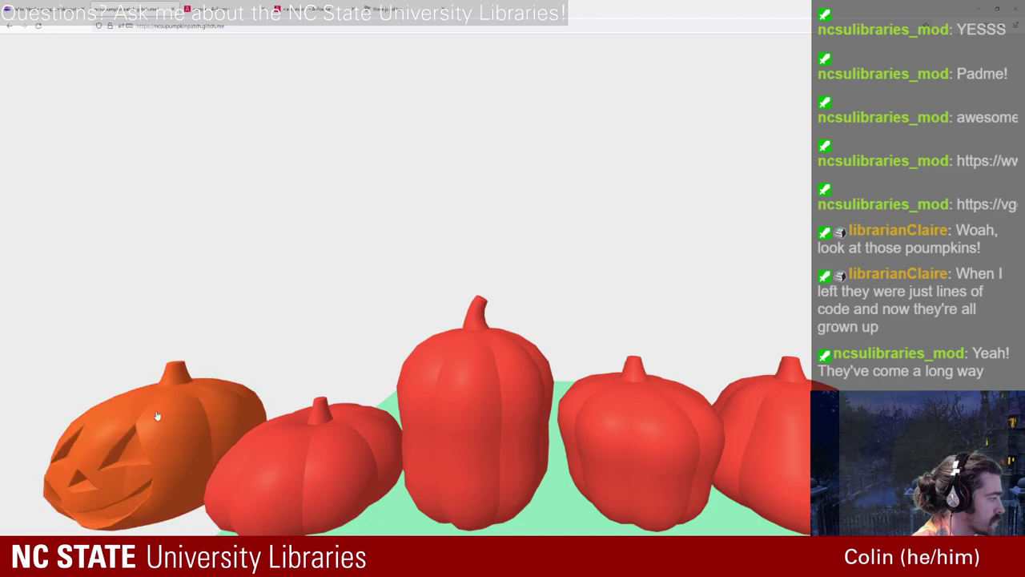
click(312, 455)
click(453, 442)
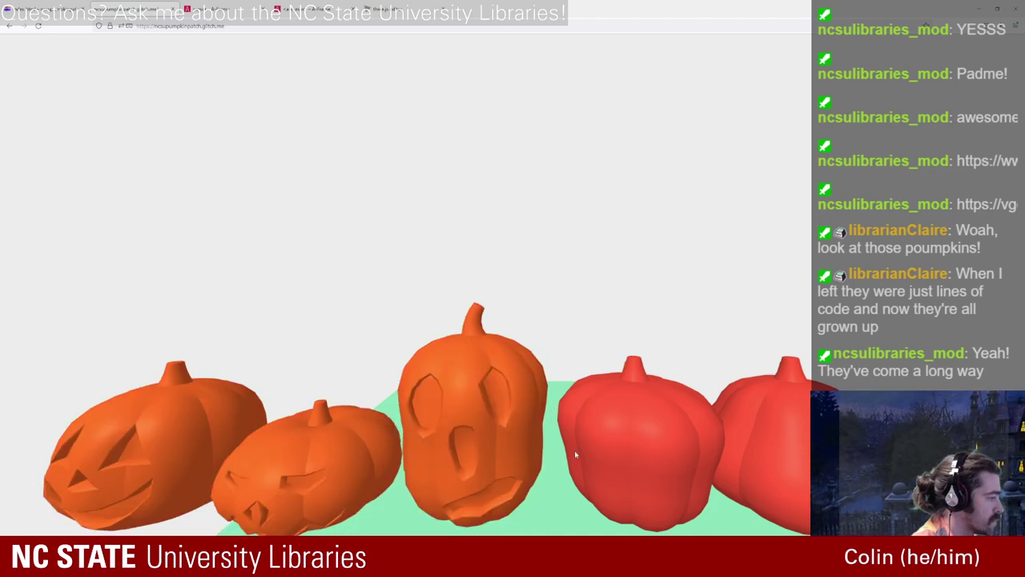
click(632, 457)
click(765, 448)
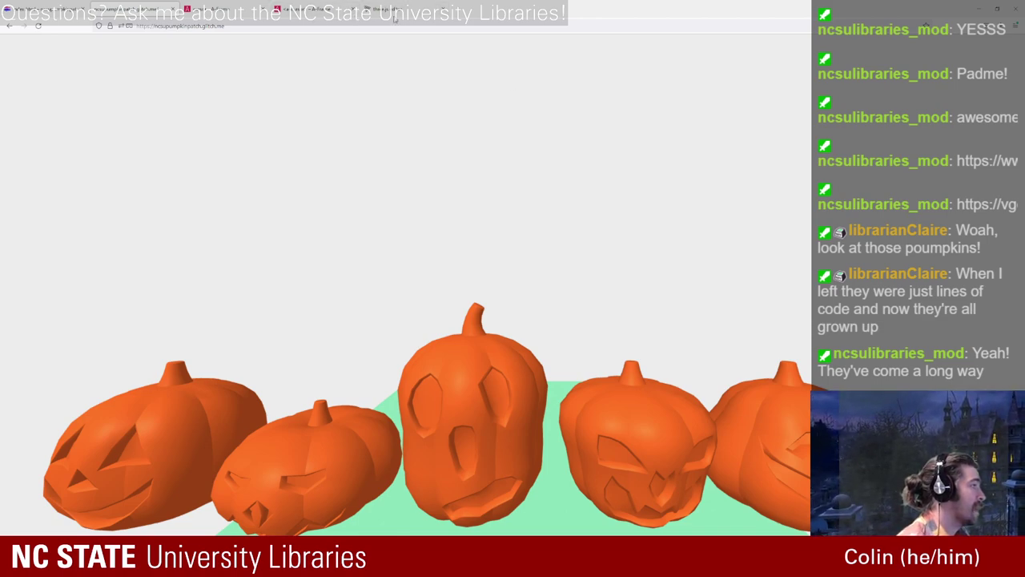
Step: Lower the camera rig in index.html by setting its position to "0 1 0", and reload the scene
click(35, 8)
scroll(481, 320, up, 10)
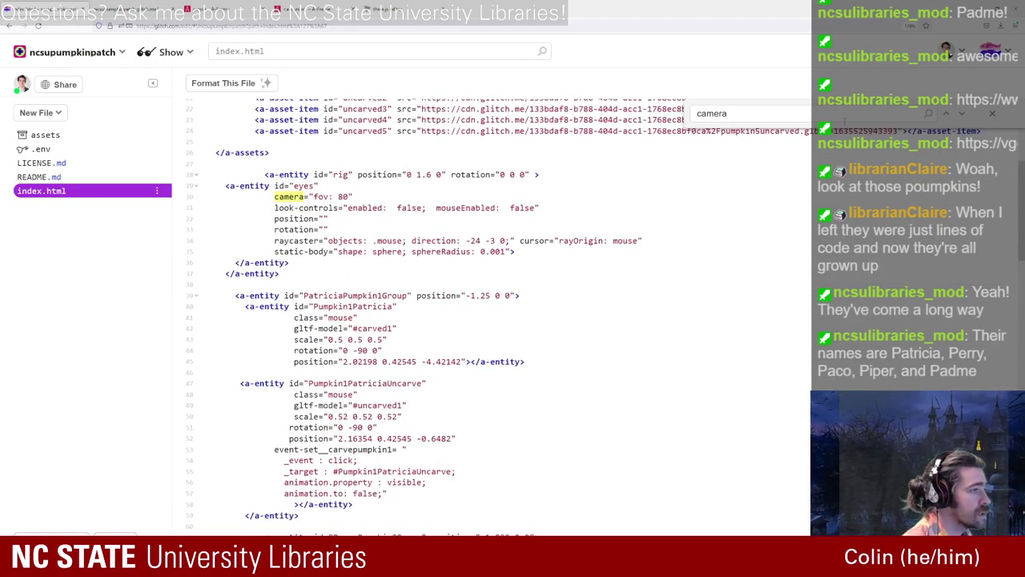
click(430, 174)
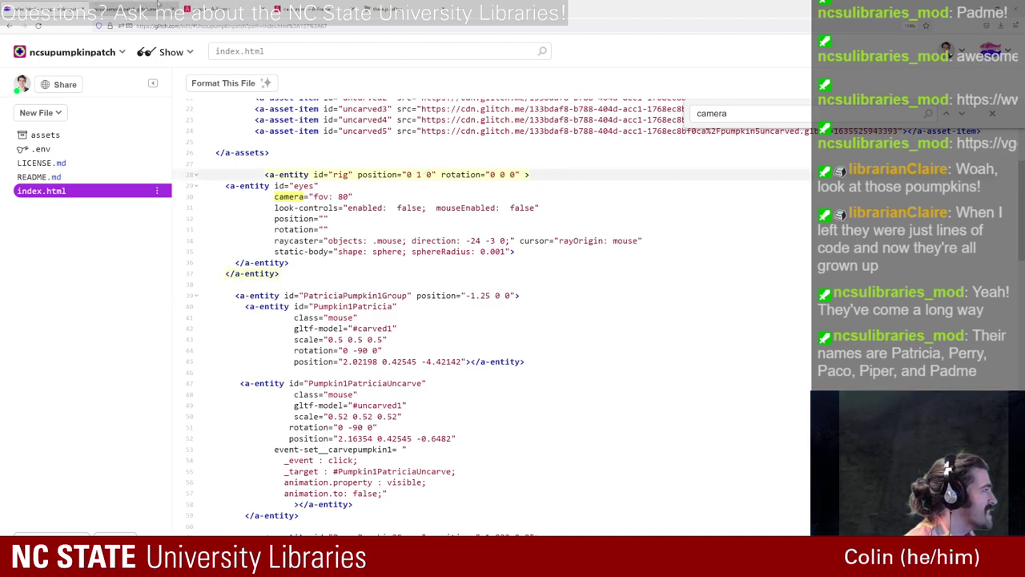
click(135, 8)
click(38, 26)
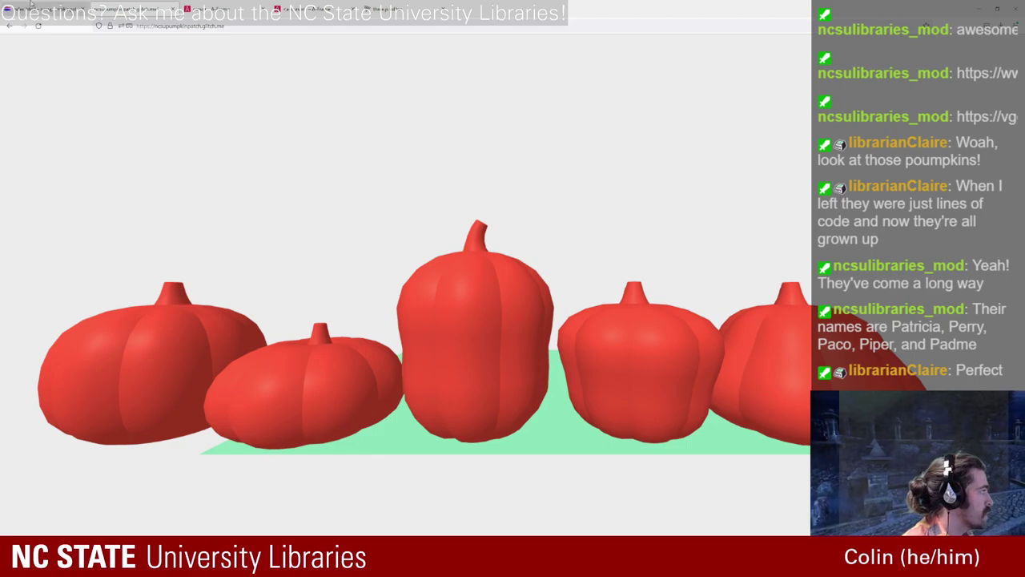
Step: Return to the index.html code, and search the A-Frame documentation for "scene"
click(56, 8)
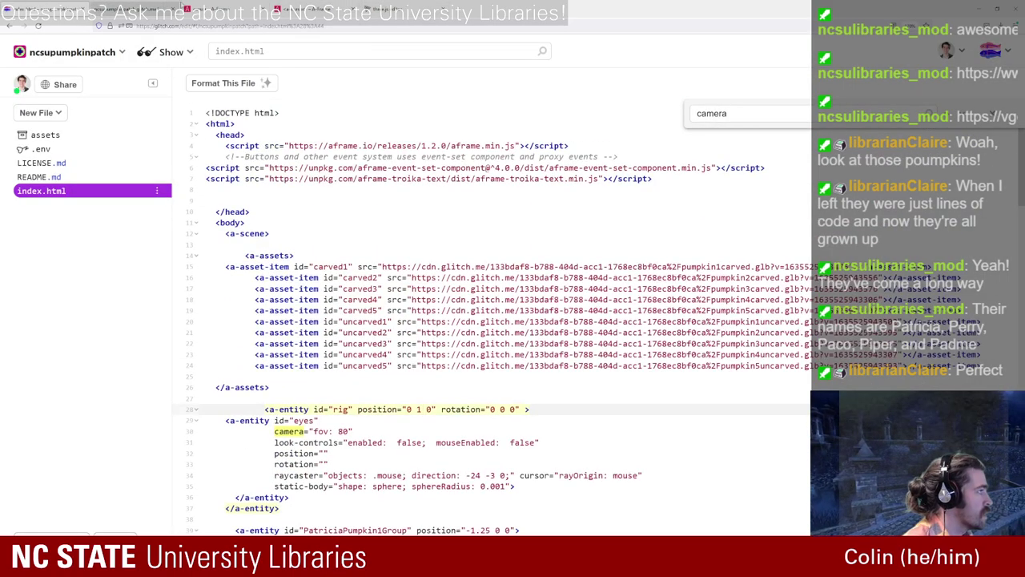
click(304, 8)
click(57, 77)
text(scene)
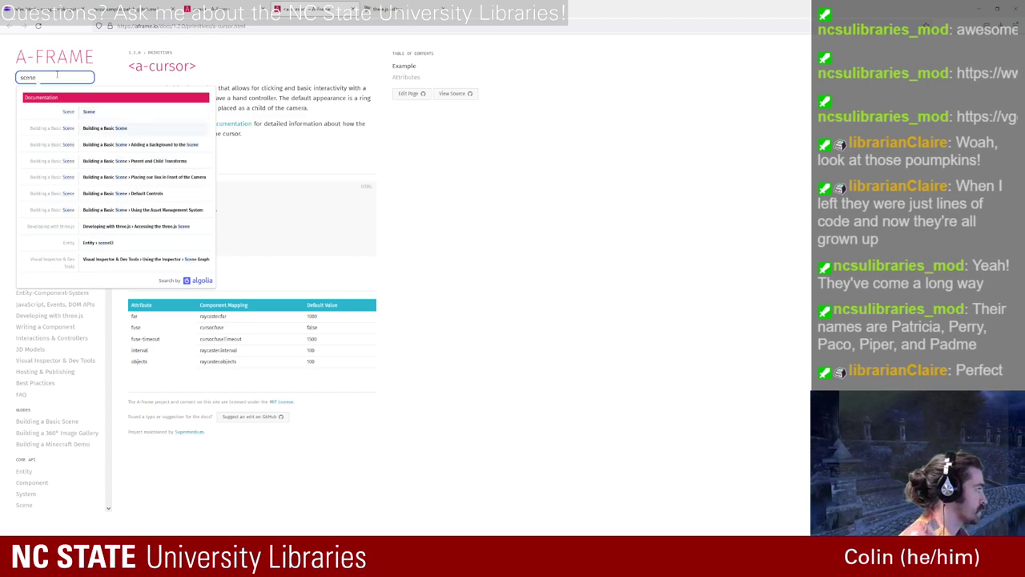
Step: Open the Scene page of the A-Frame documentation and look through its properties, events and scene components
click(50, 107)
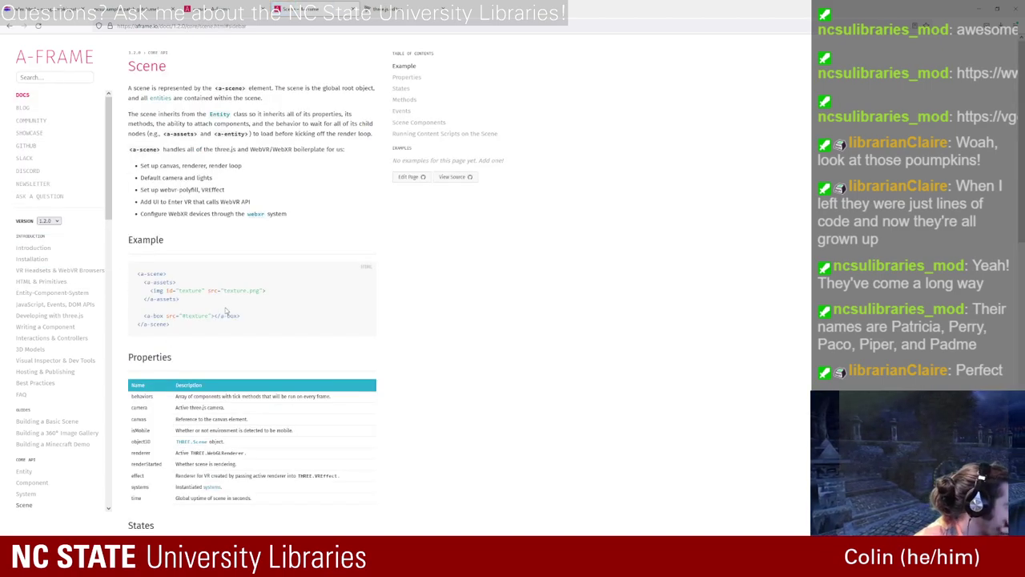
scroll(229, 311, down, 3)
scroll(232, 310, down, 5)
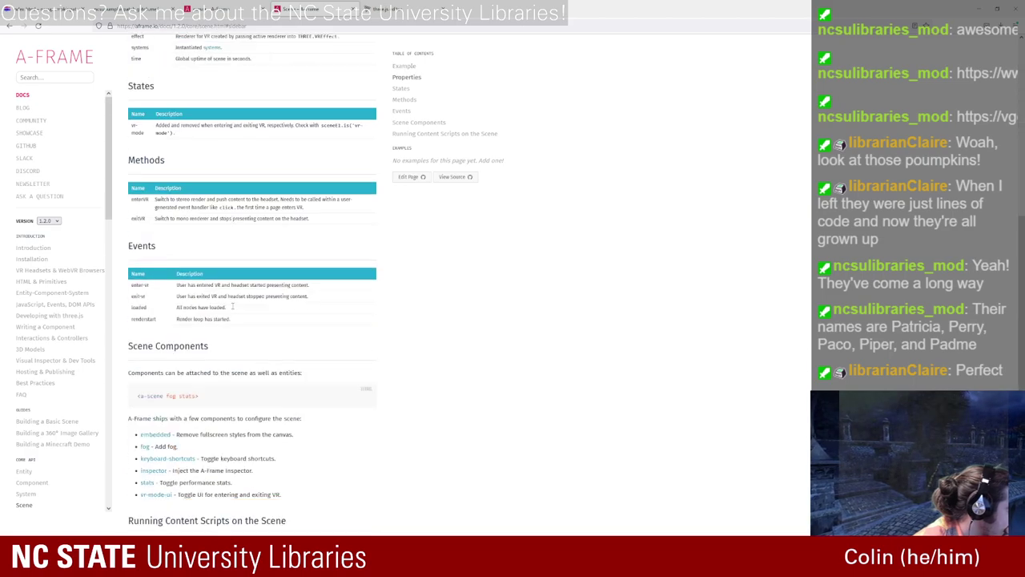
scroll(232, 310, up, 7)
Step: Search the A-Frame documentation for "background" and open the background component's page
click(46, 76)
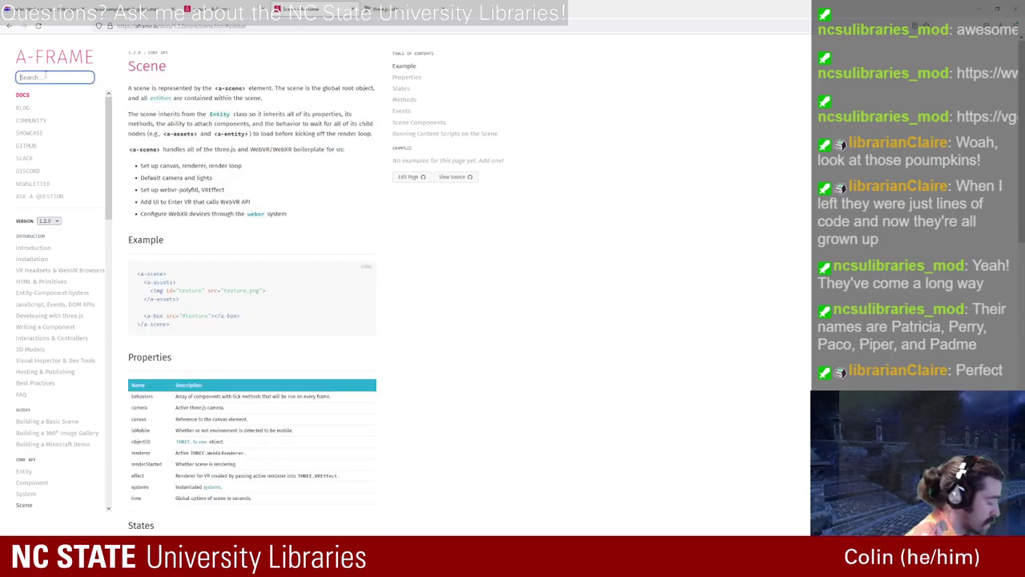
text(background)
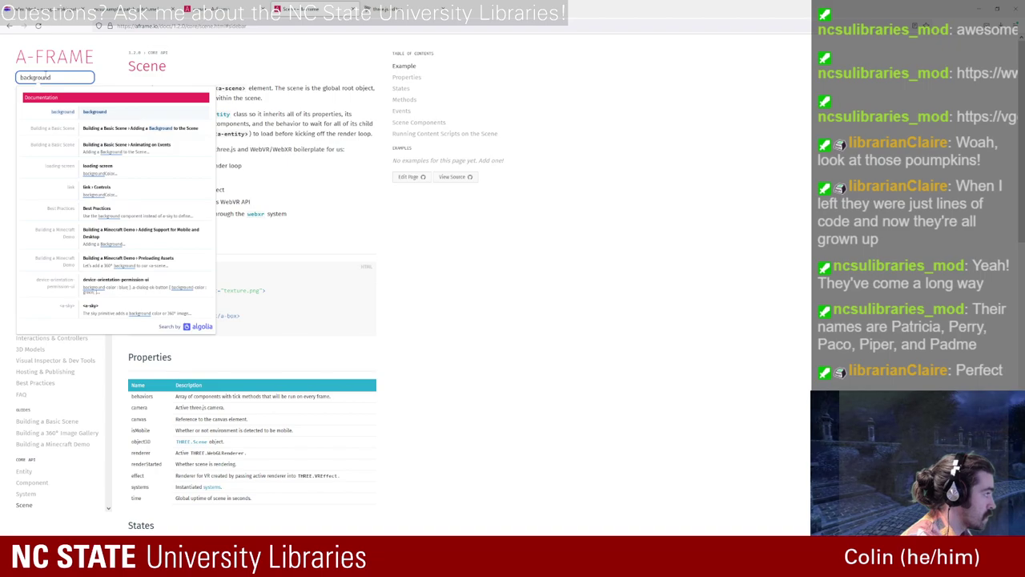
key(Return)
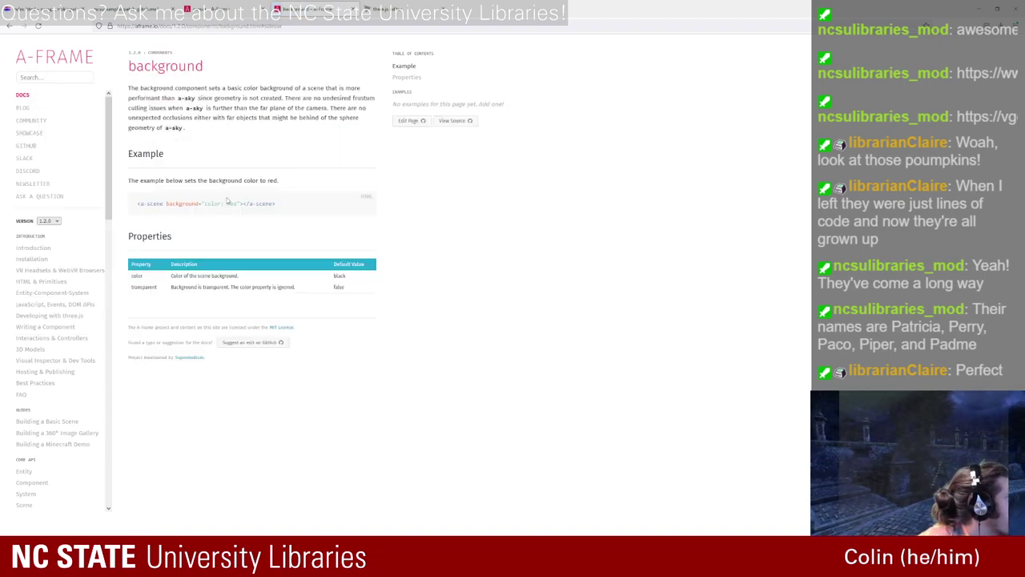
Step: Copy the example attribute background="color: red" into the a-scene tag in index.html, and select its color value
drag(238, 203, 172, 202)
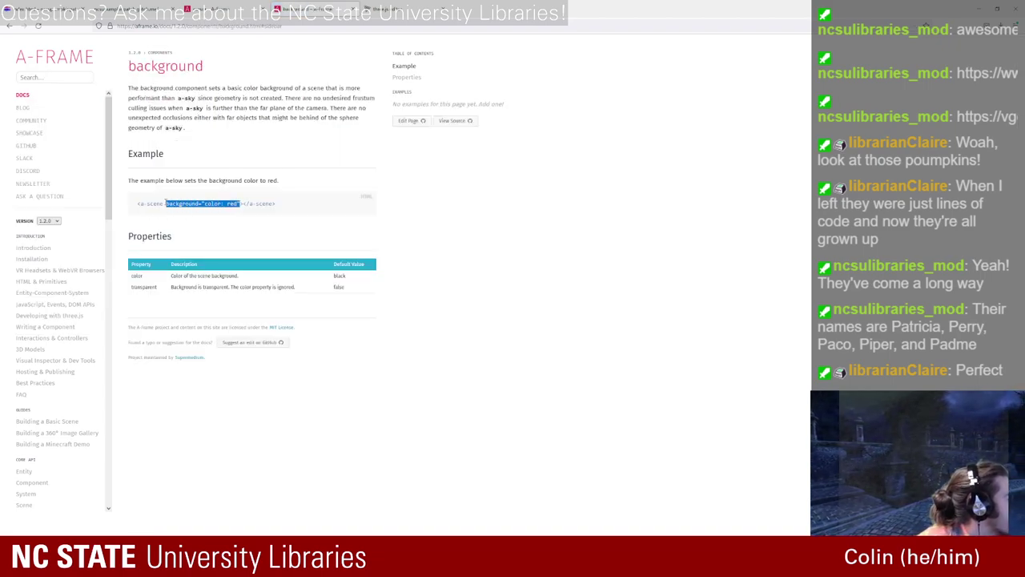
click(17, 6)
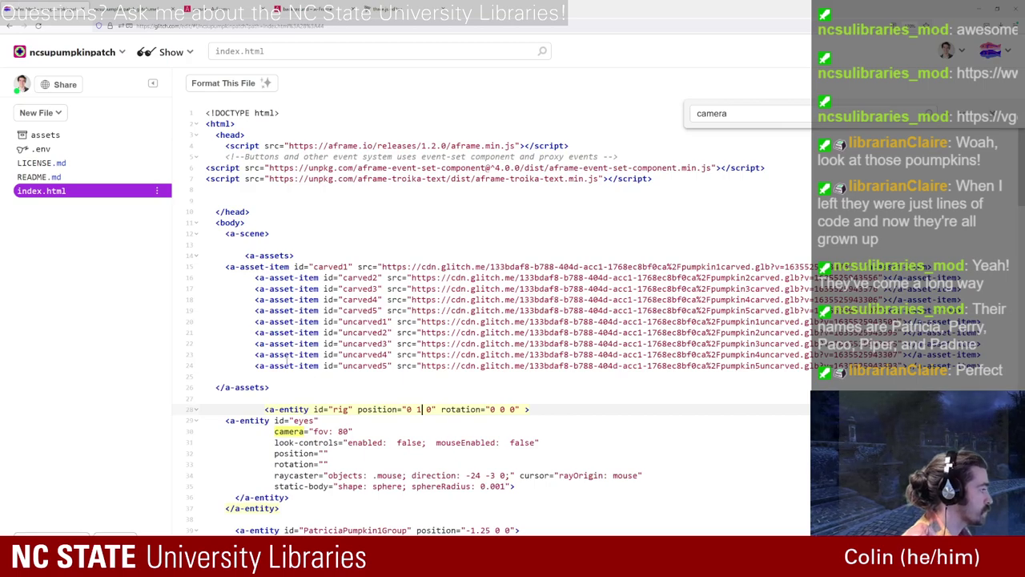
click(267, 233)
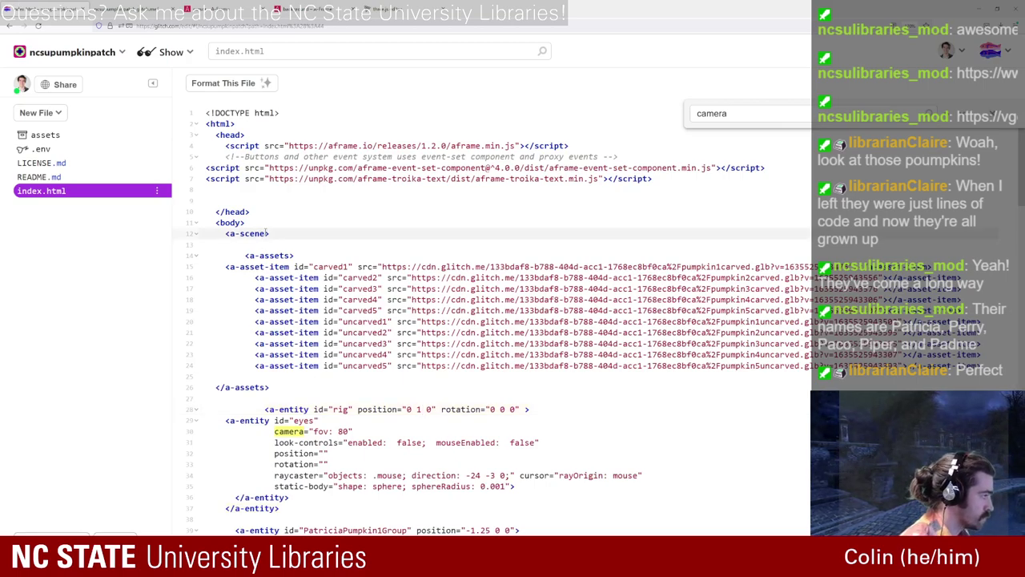
text(background="color: red")
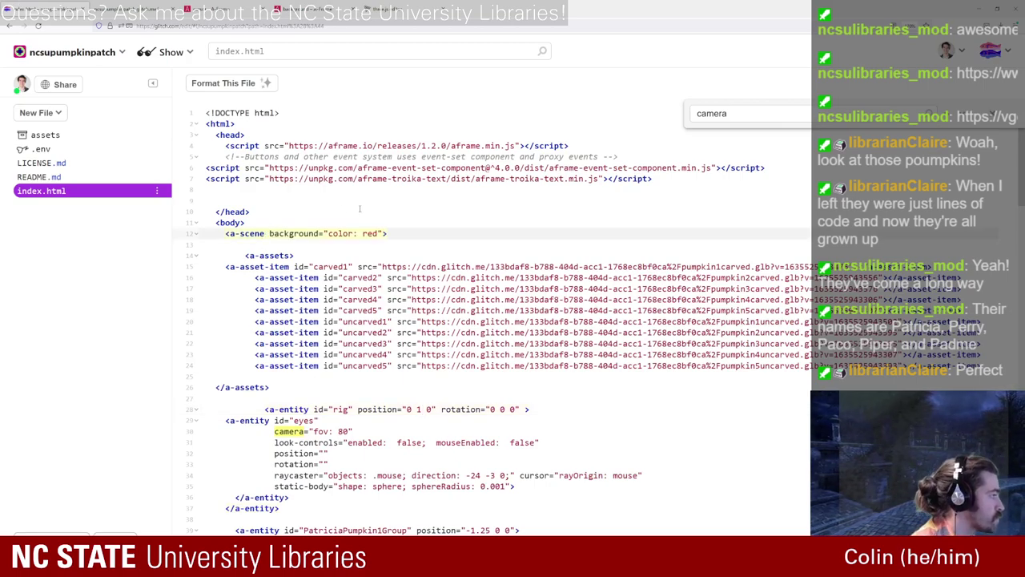
key(Left)
key(shift+Left)
key(shift+Left)
key(shift+Left)
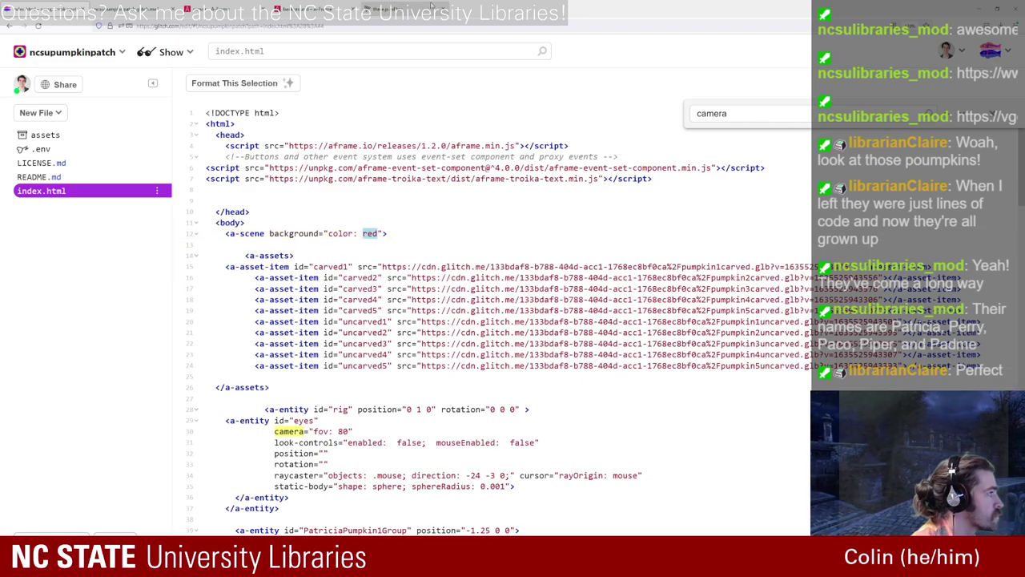
Step: Search the web for "canva color palette" and open Canva's color palette generator
click(386, 9)
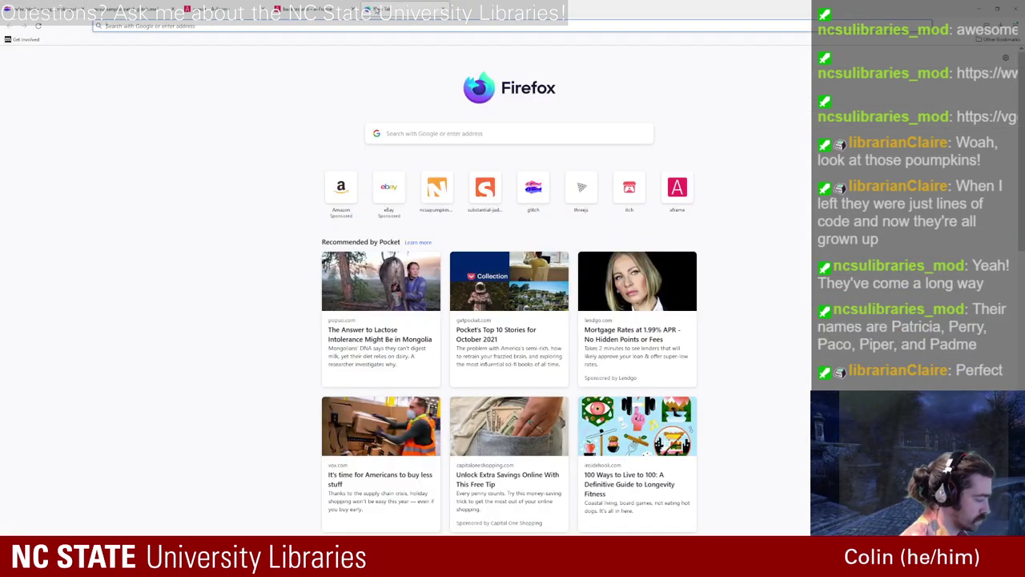
text(canva color)
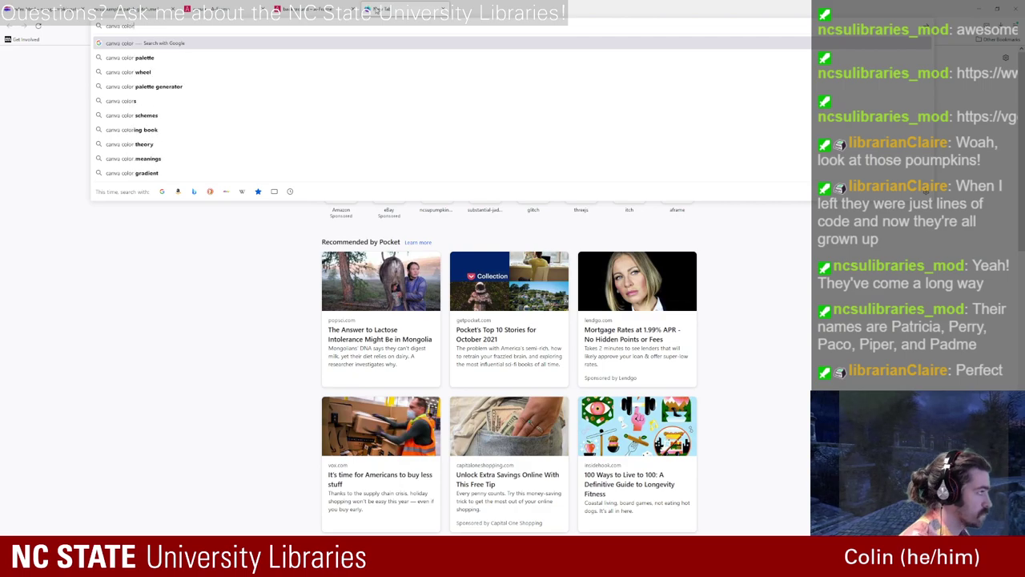
key(Return)
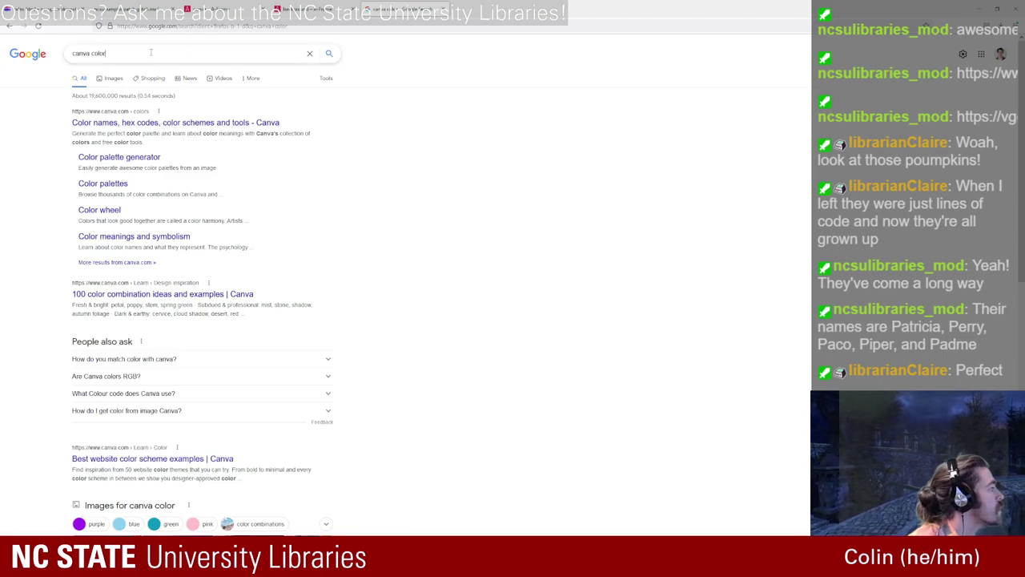
text(palette)
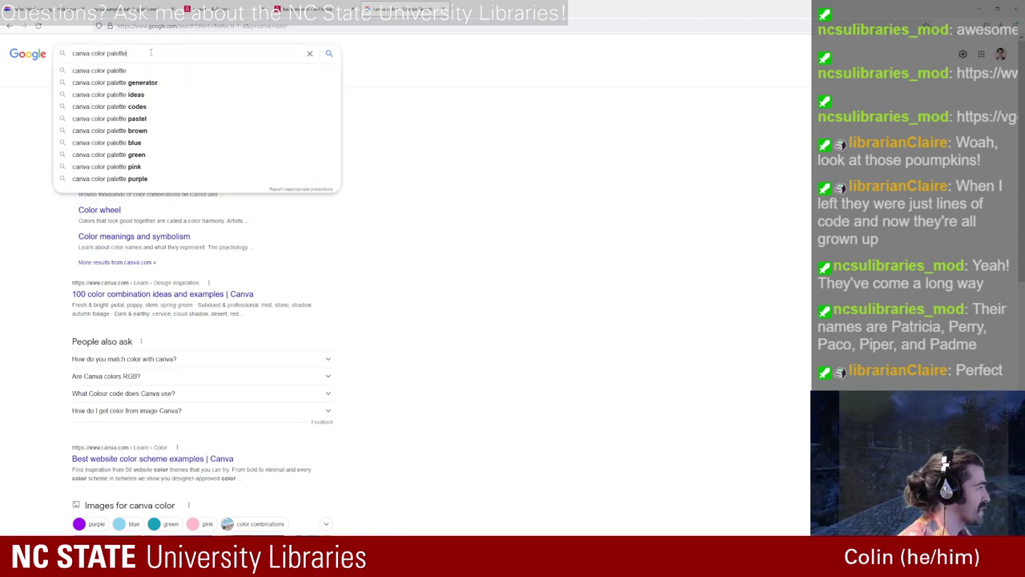
key(Return)
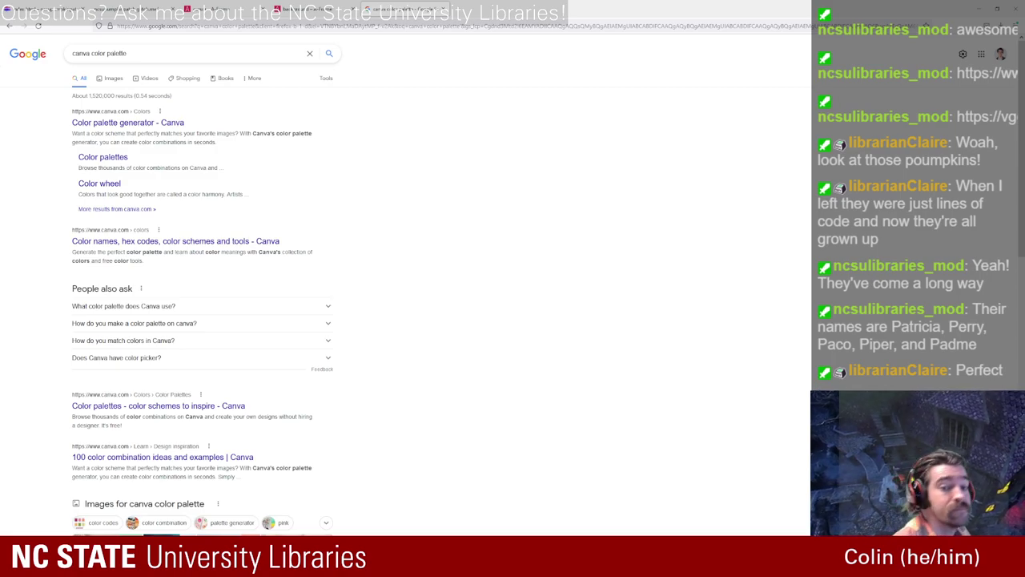
click(149, 125)
Step: Search for "disney haunted mansion" in a new tab and show the image results
key(ctrl+t)
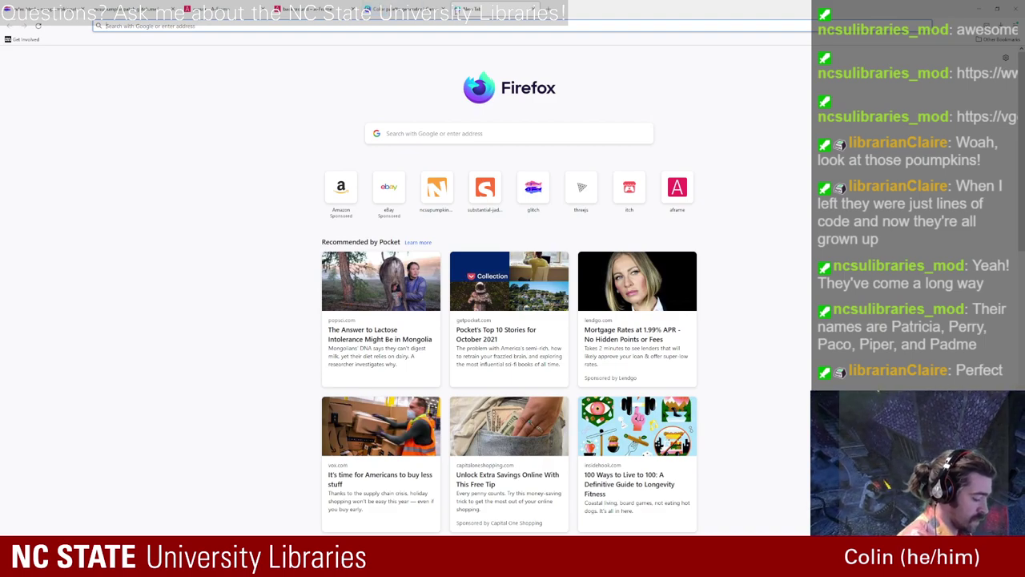
text(disney h)
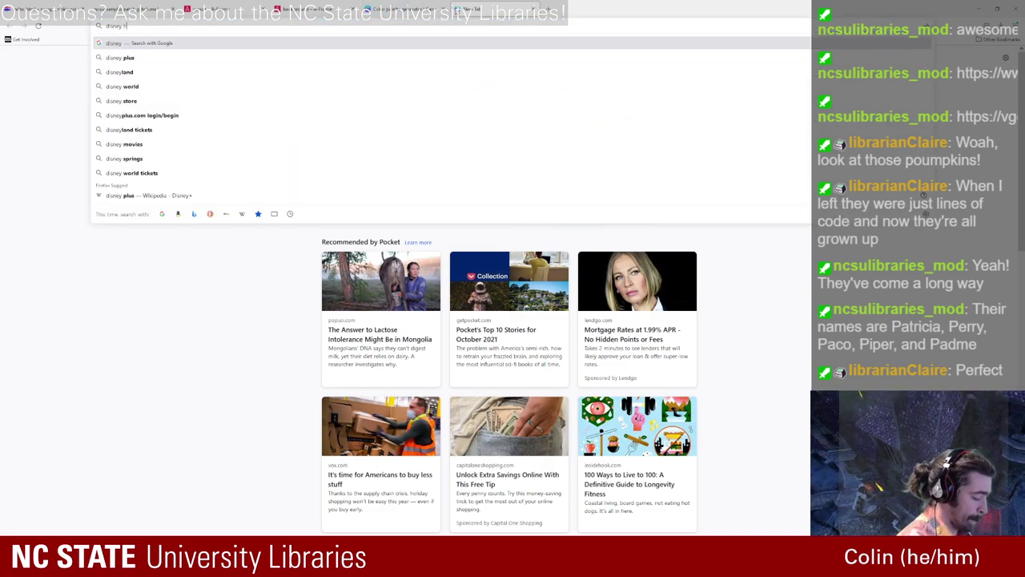
text(aunted mansion)
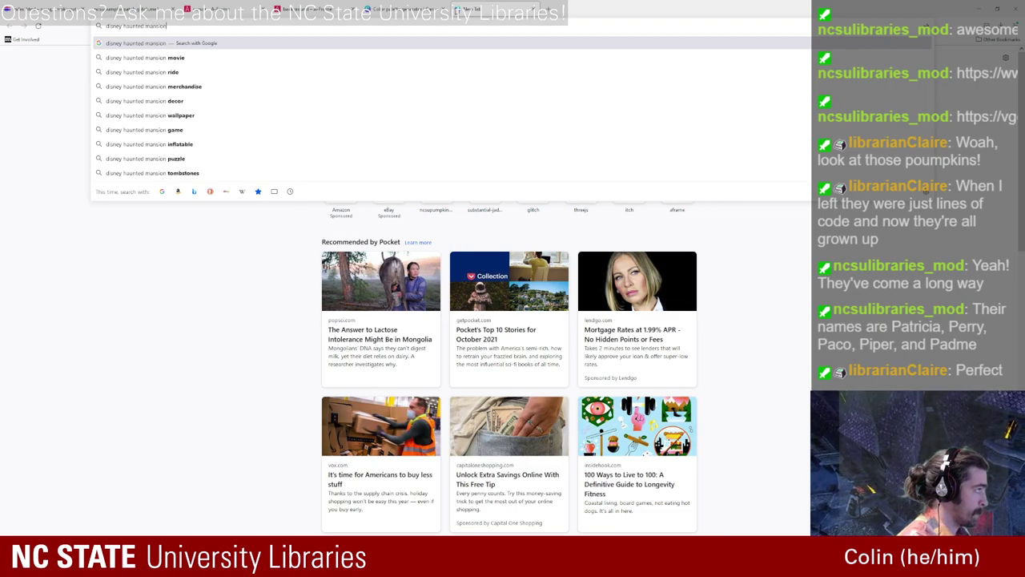
key(Return)
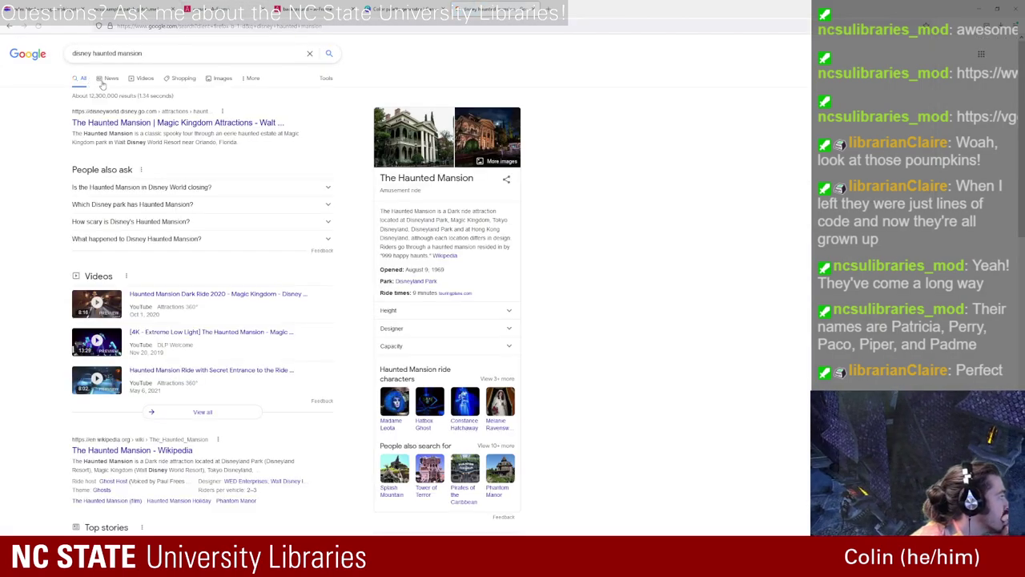
click(214, 82)
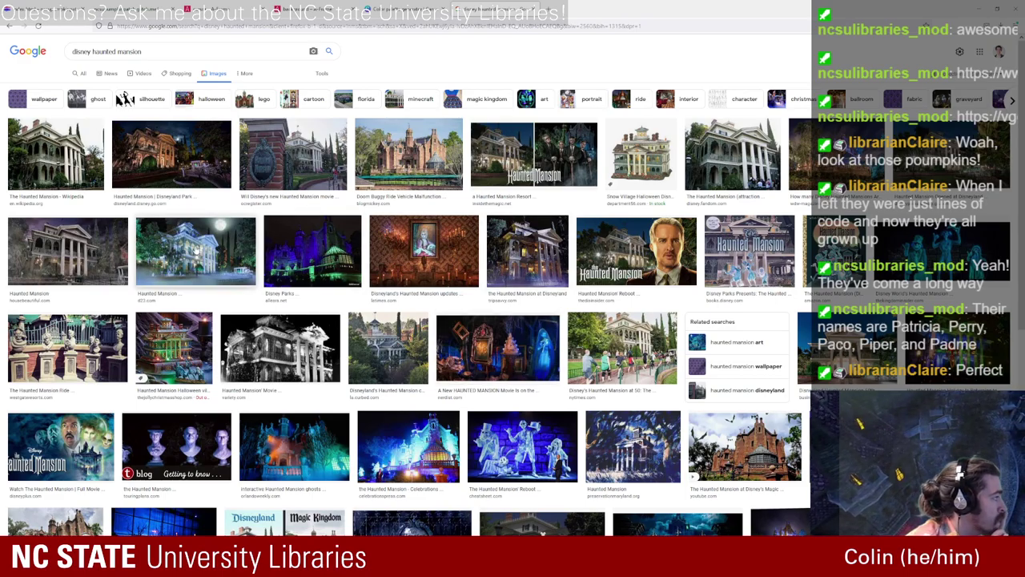
Step: Open the dark "Haunted Mansion Remake" picture with the iron gate full size in its own tab
scroll(317, 309, down, 4)
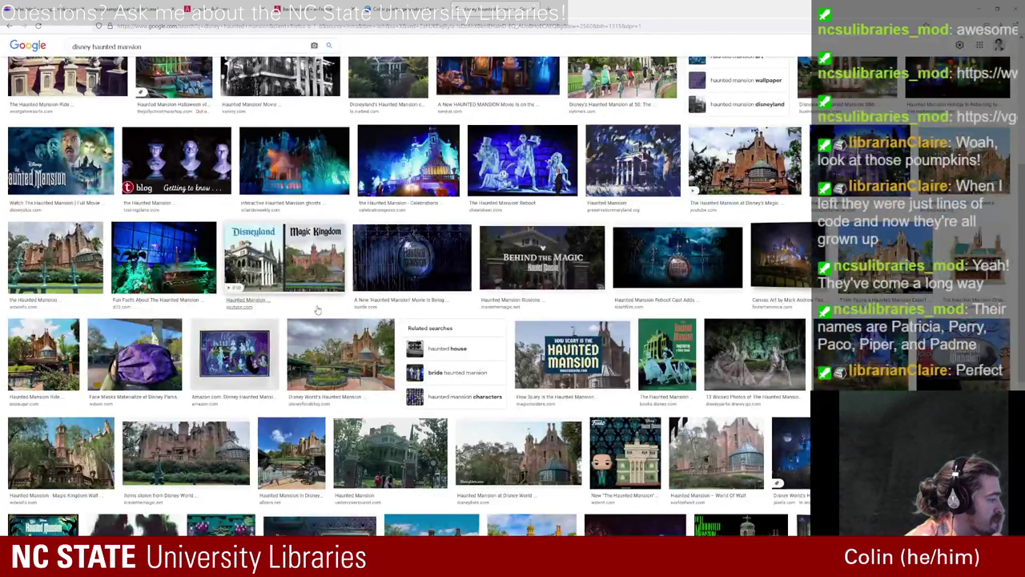
scroll(317, 309, down, 1)
scroll(318, 309, down, 5)
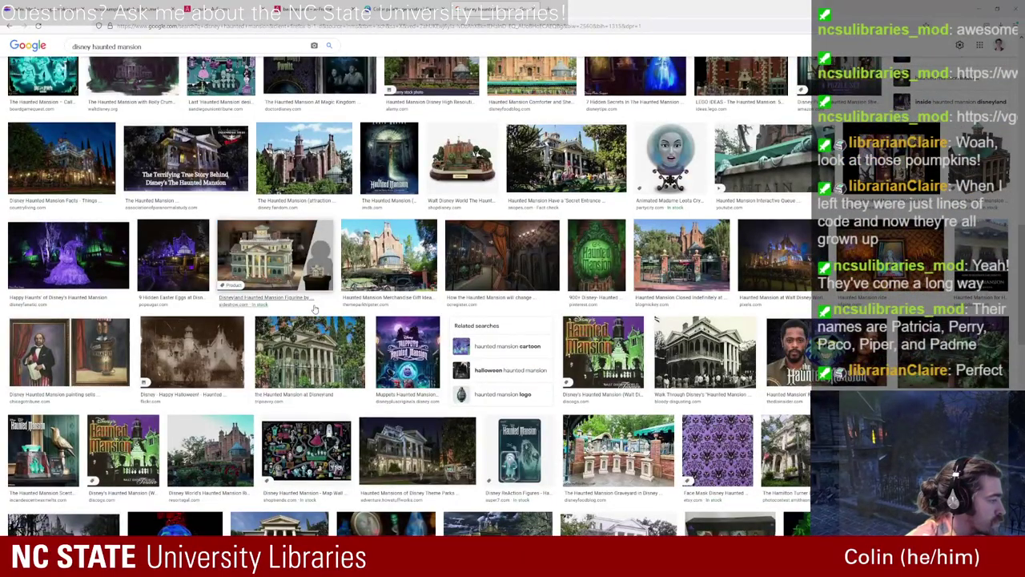
scroll(314, 309, down, 2)
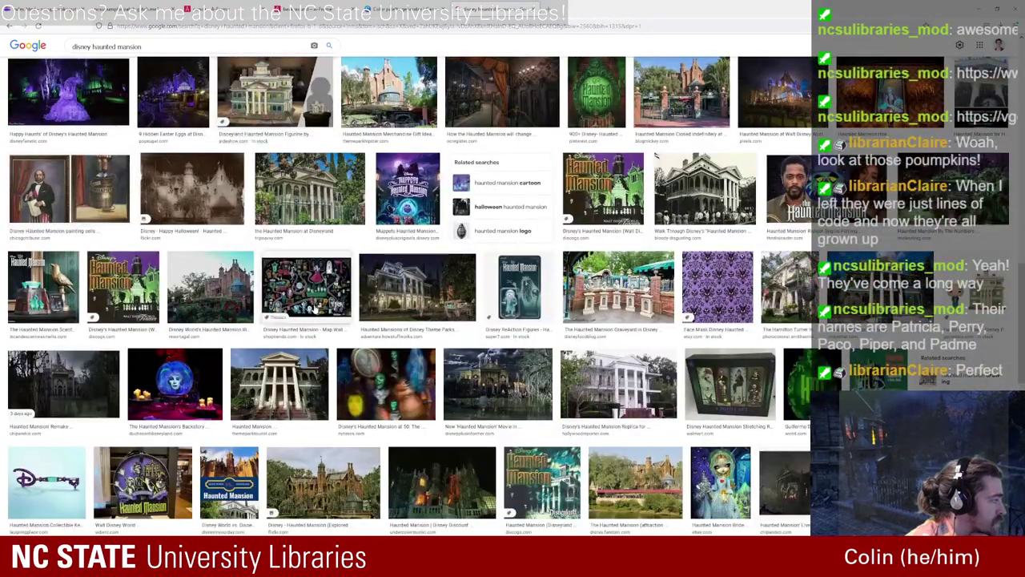
click(57, 390)
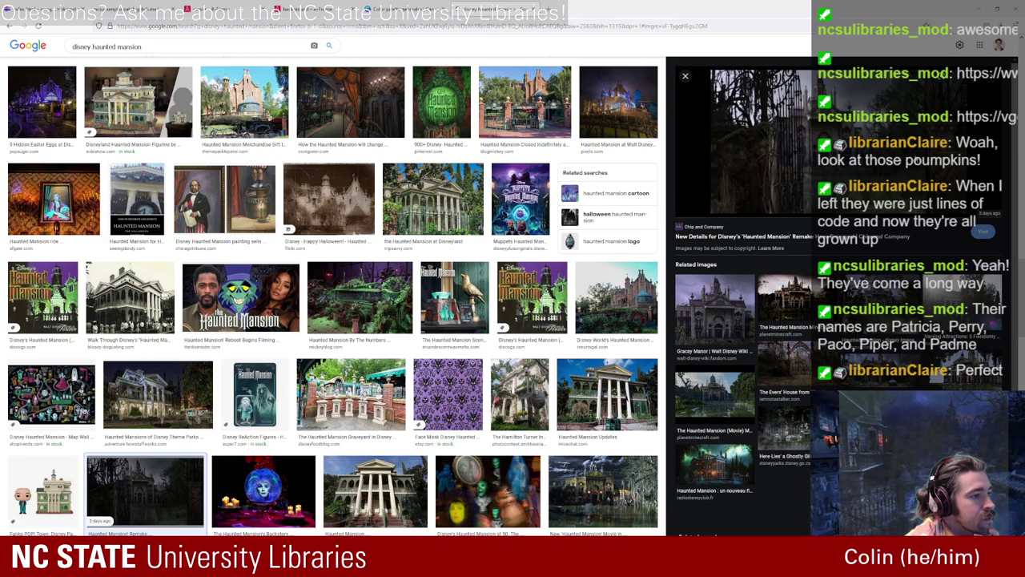
click(721, 160)
click(584, 8)
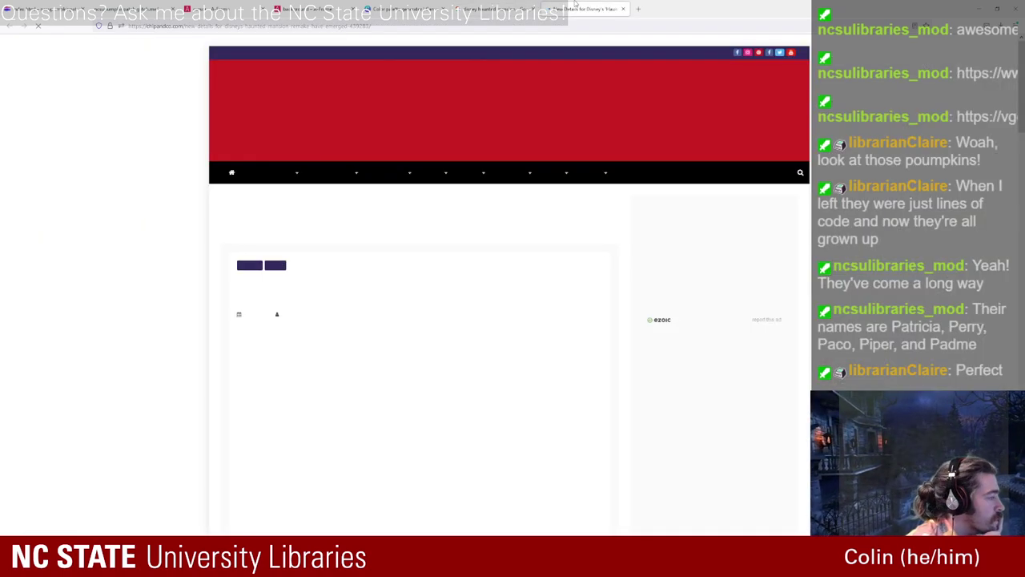
click(508, 8)
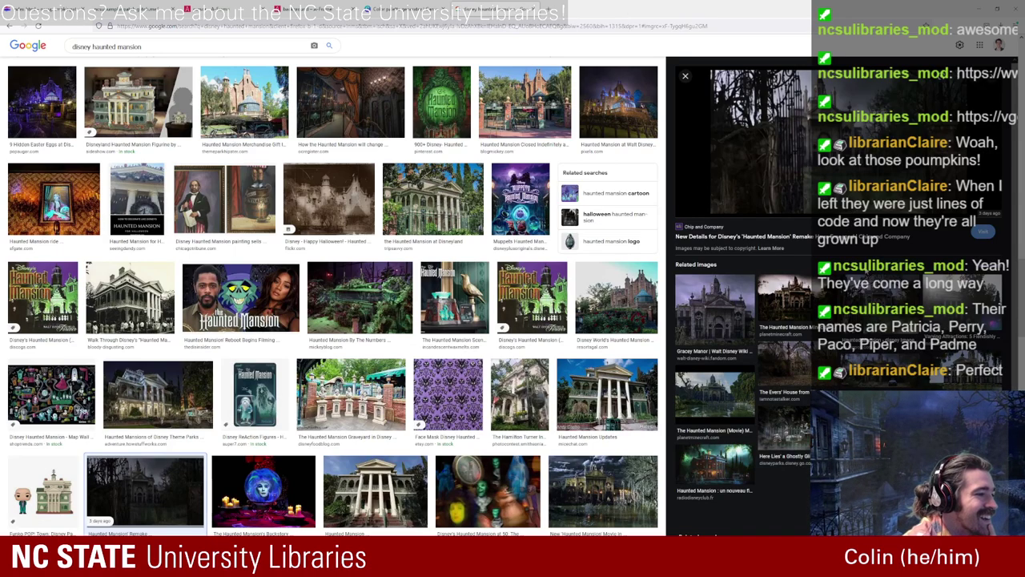
click(585, 6)
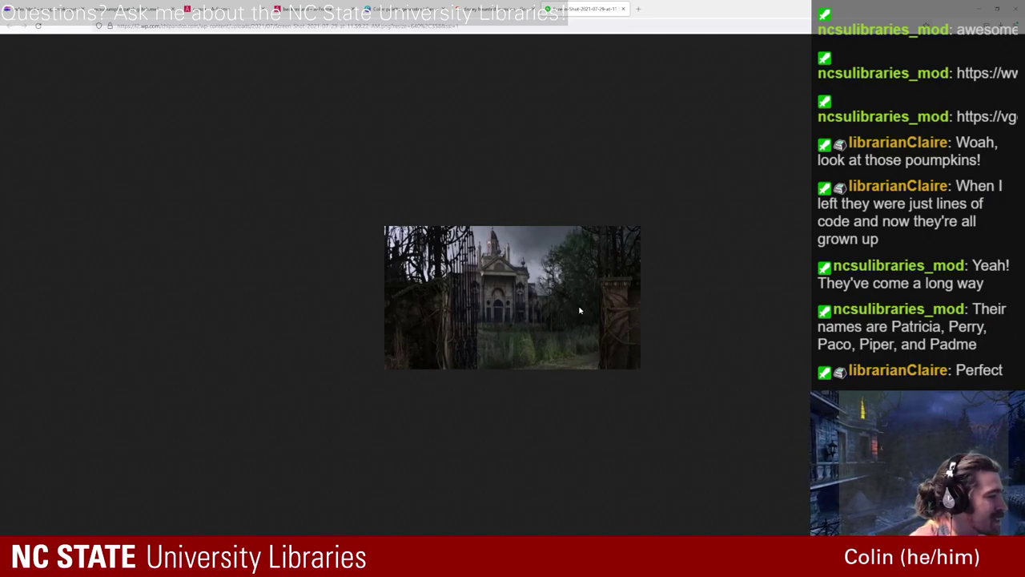
Step: Check the gated mansion picture alongside Canva's palette generator, and close the picture to return to the image results
click(403, 6)
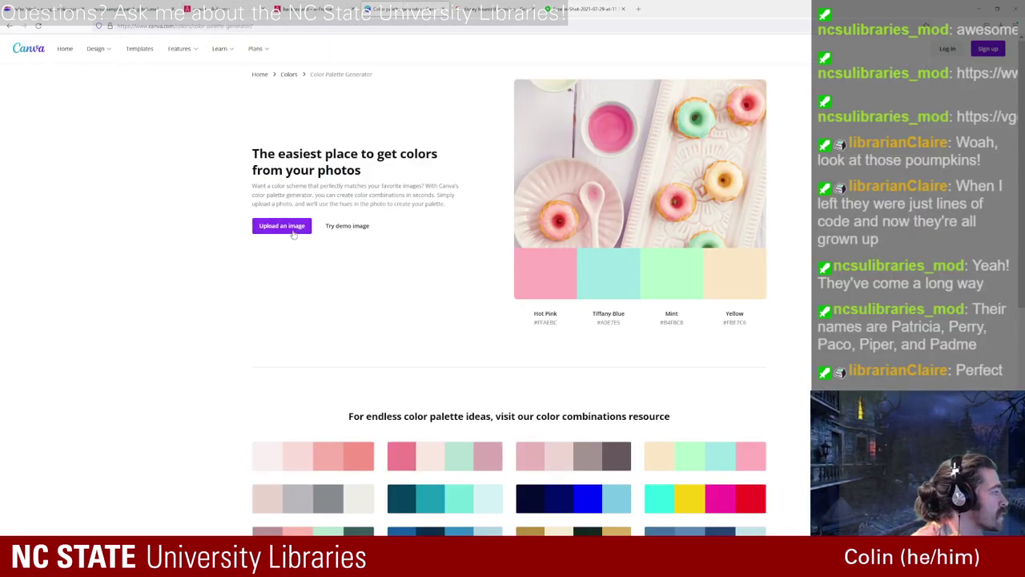
click(574, 6)
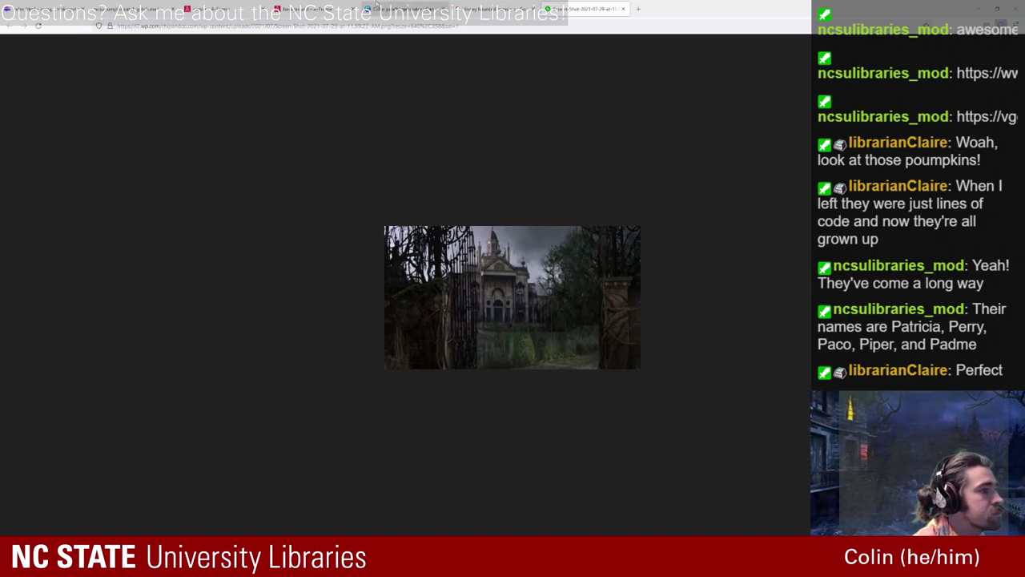
click(405, 9)
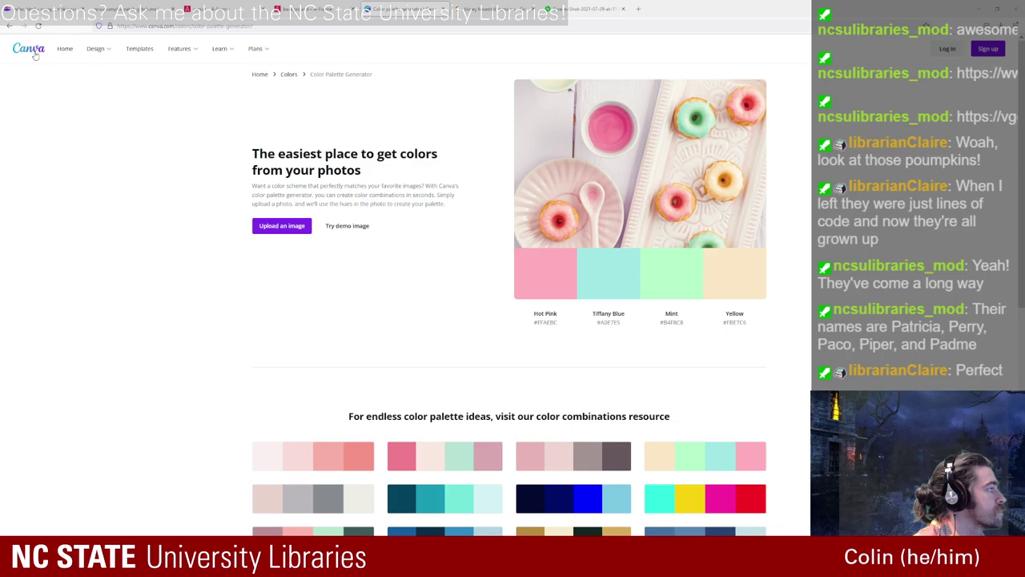
click(495, 9)
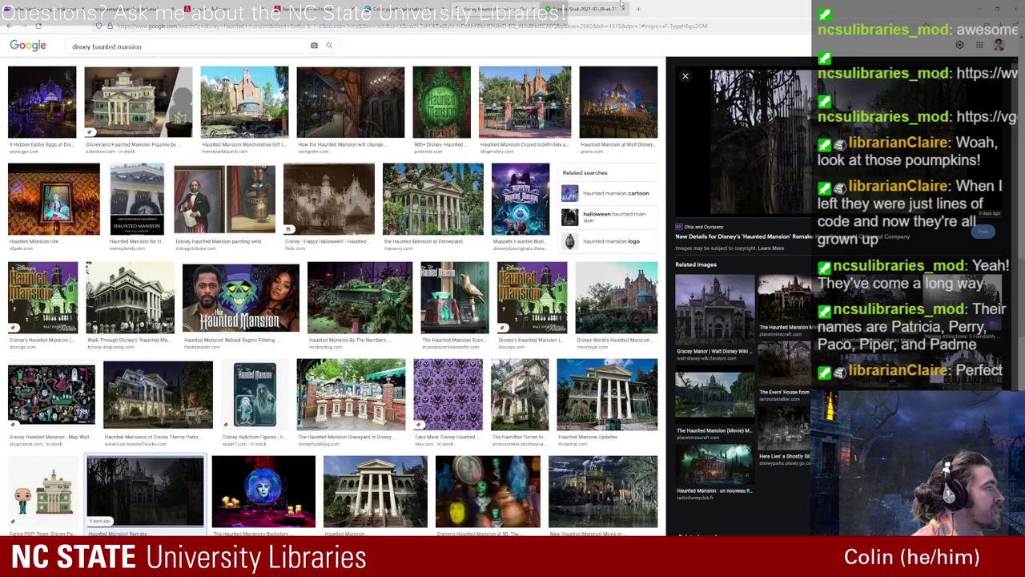
click(596, 9)
click(623, 8)
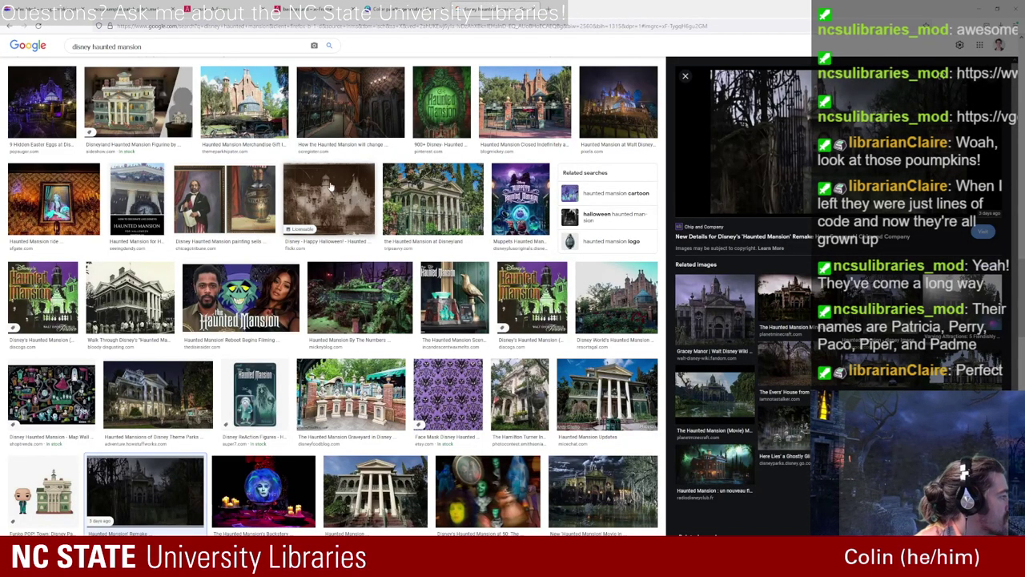
Step: Select the moonlit mansion picture from disneyplusinformer.com in the image results, and view it full size in its own tab
scroll(327, 182, down, 3)
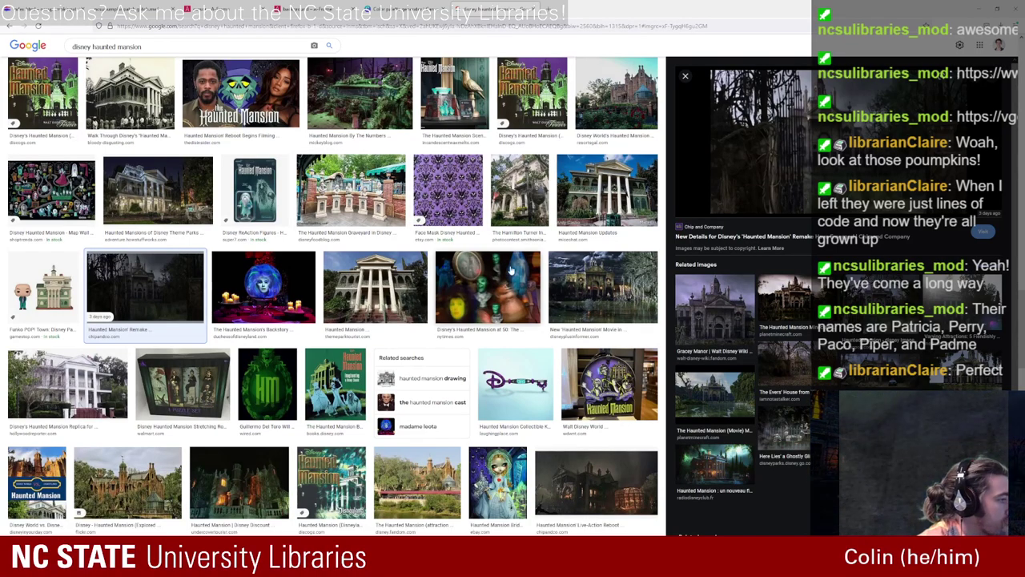
click(589, 279)
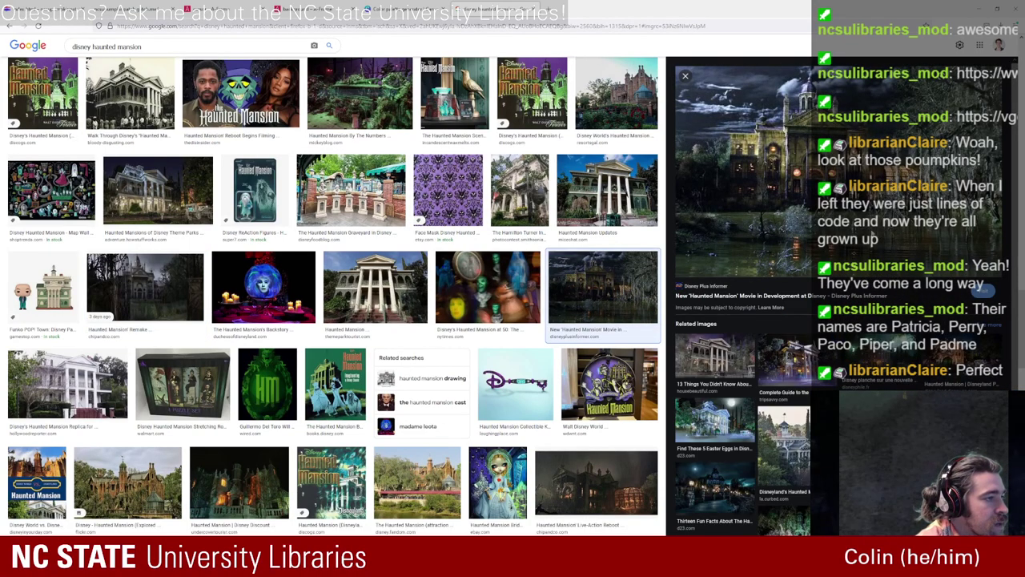
click(583, 9)
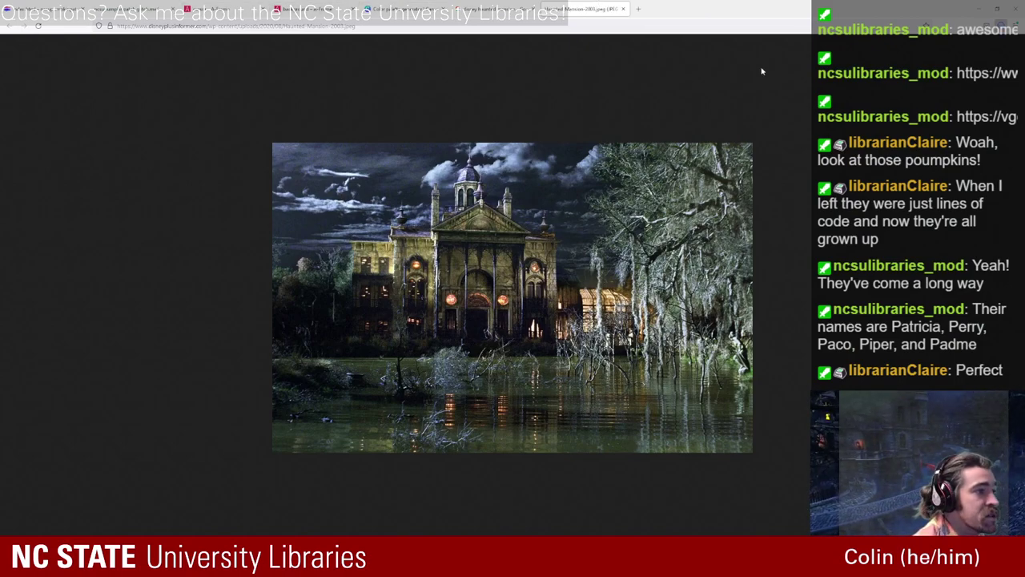
Step: Generate a color palette from the moonlit mansion picture in Canva and copy its Cape Cod color, #333936
click(54, 6)
click(156, 6)
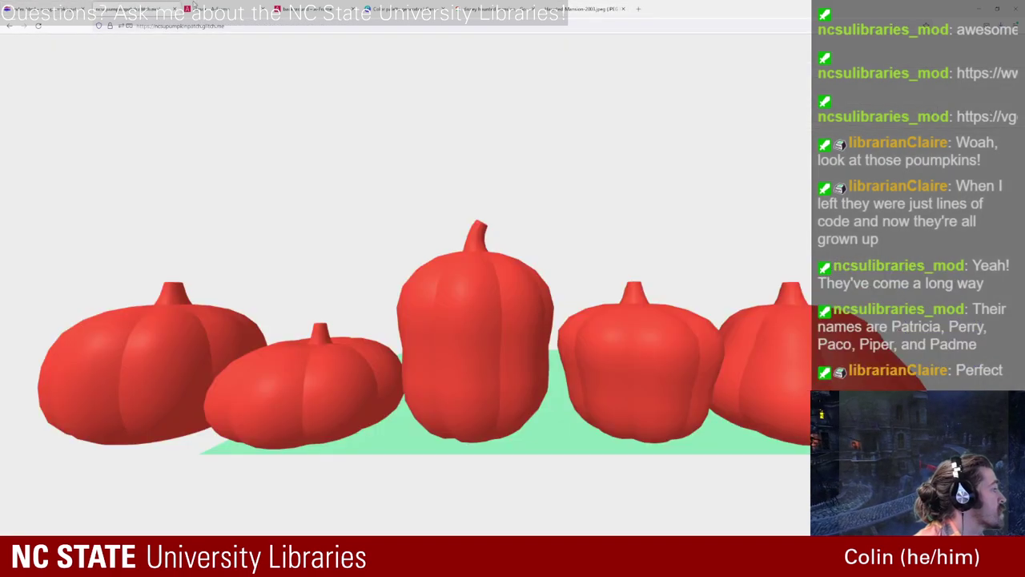
click(405, 7)
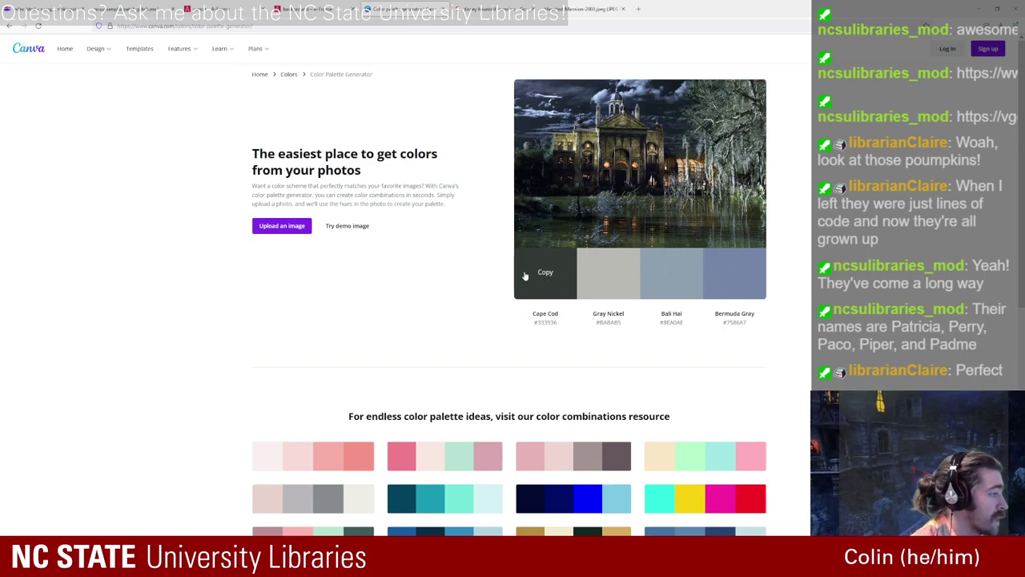
click(557, 280)
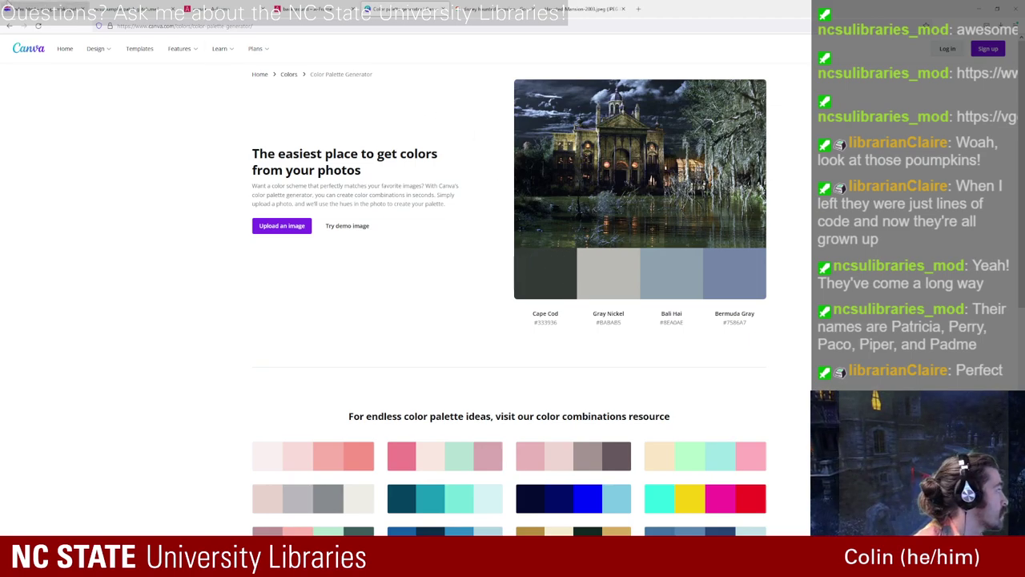
Step: Set the a-scene background color to #333936 in index.html and reload the pumpkin scene
click(9, 7)
key(ctrl+v)
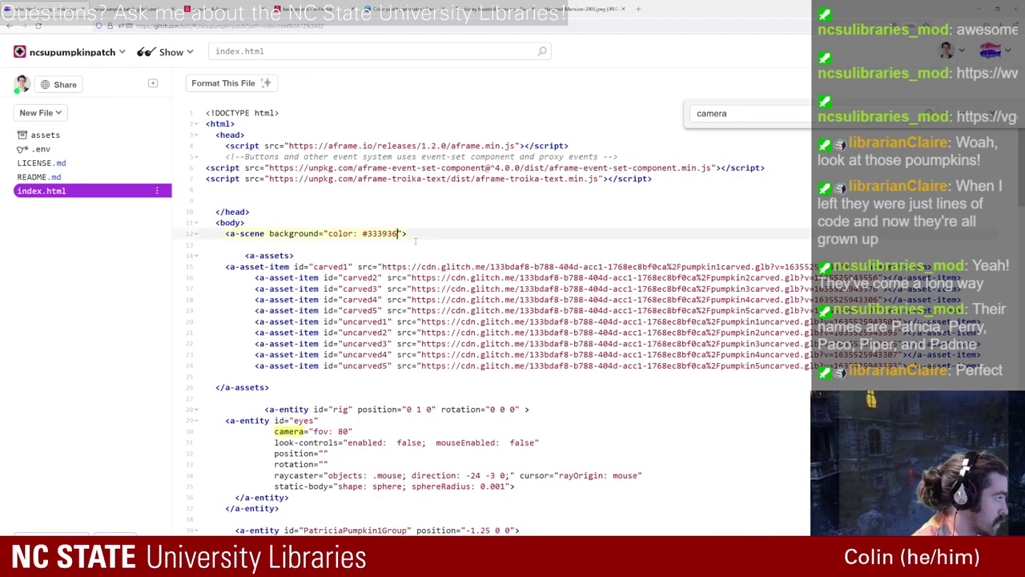
click(129, 8)
click(38, 26)
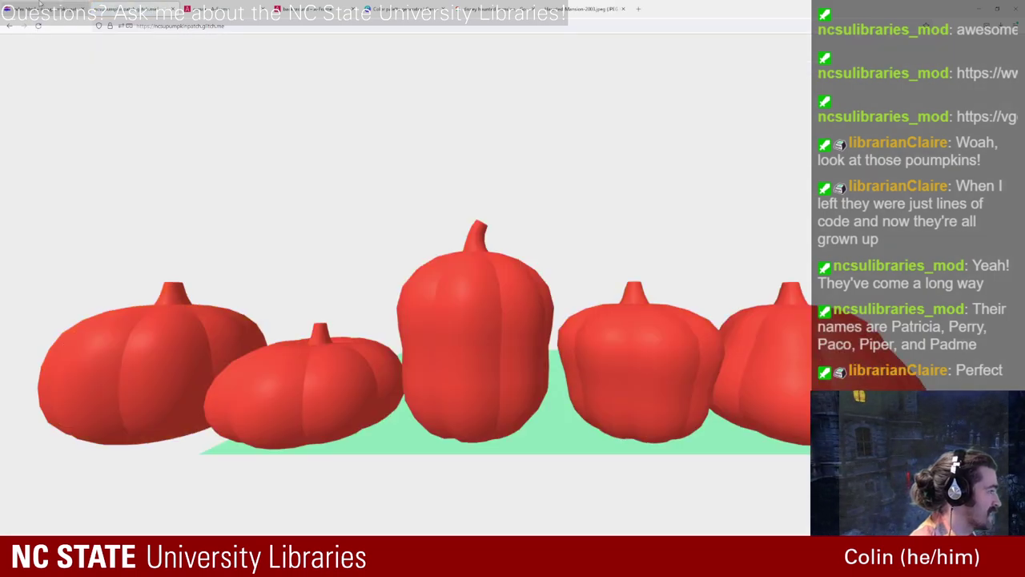
Step: Check A-Frame's background documentation, and try the scene color as 333936 without the hash sign, reloading the scene to test it
click(39, 5)
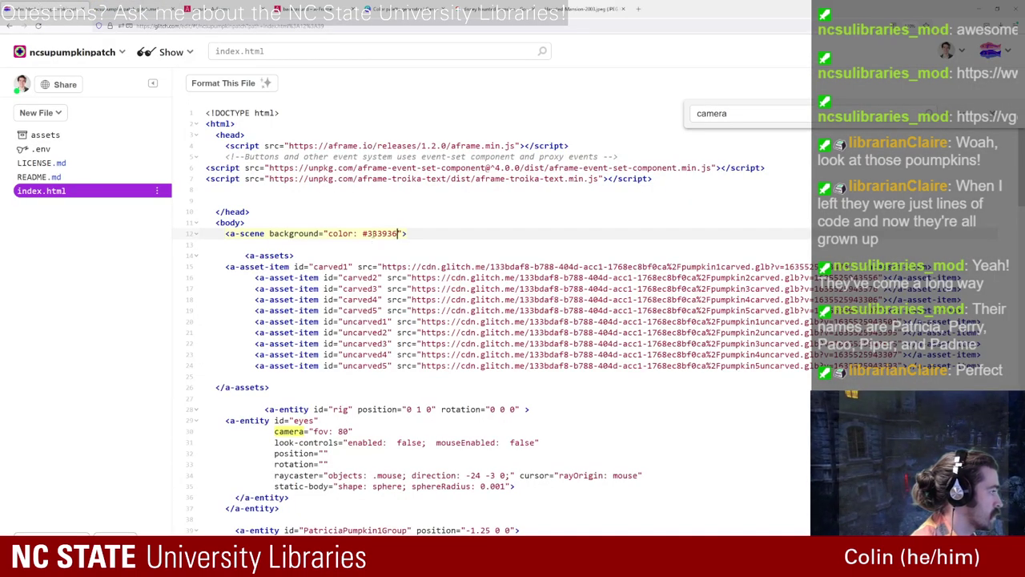
click(305, 8)
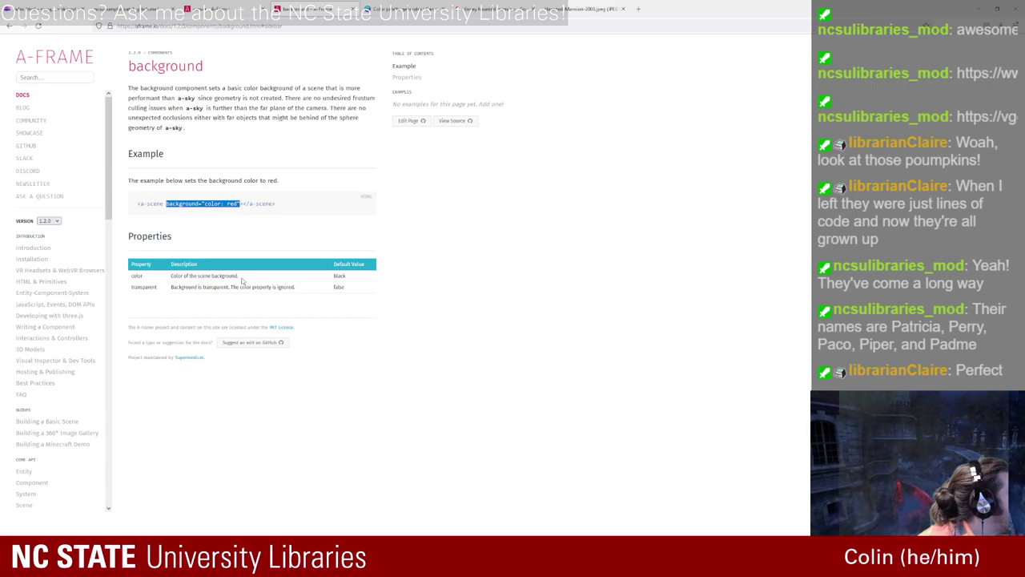
click(39, 5)
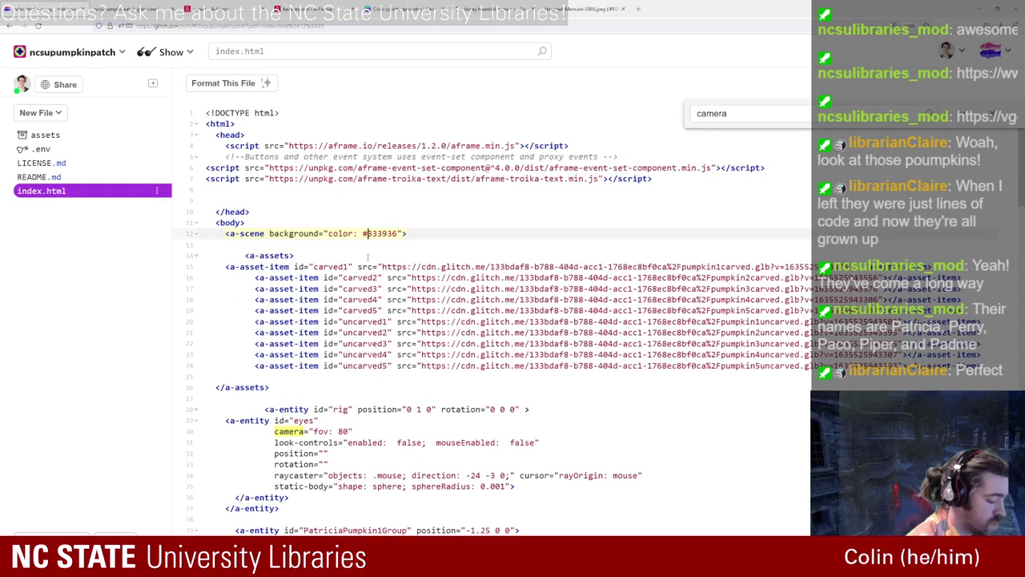
click(132, 9)
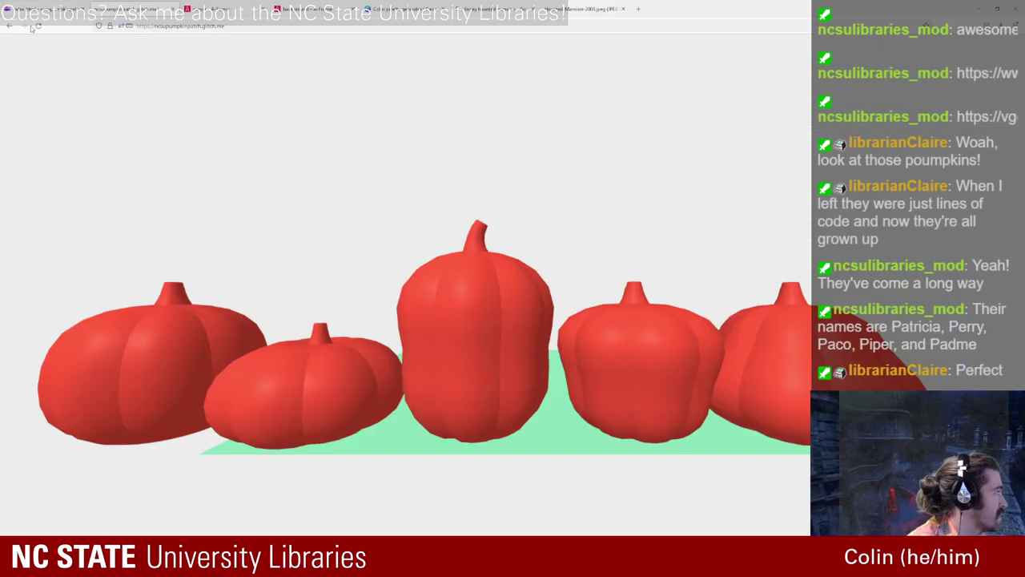
click(37, 26)
click(49, 6)
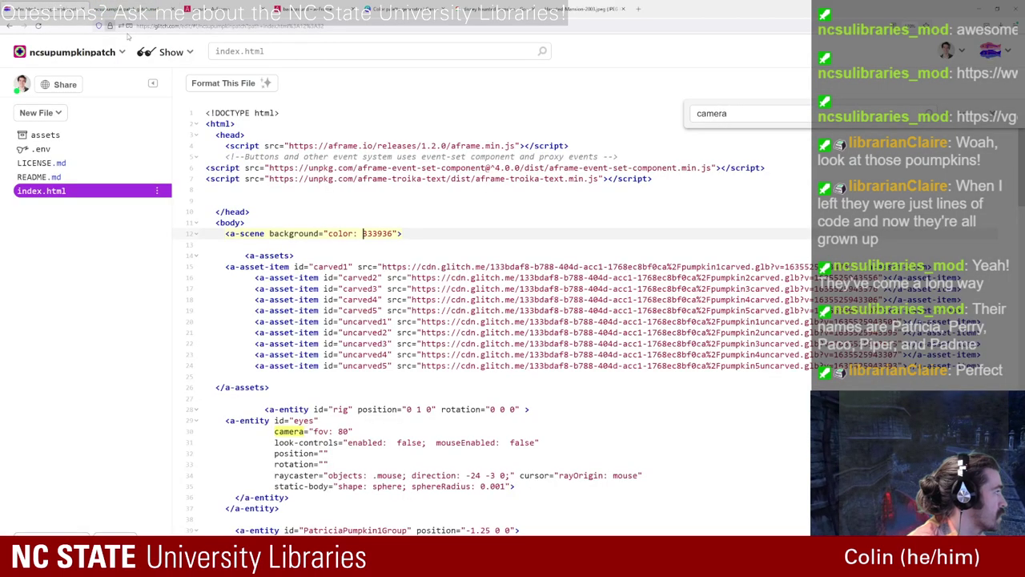
Step: Restore the hash sign in the a-scene background color and reload the pumpkin scene
text(#)
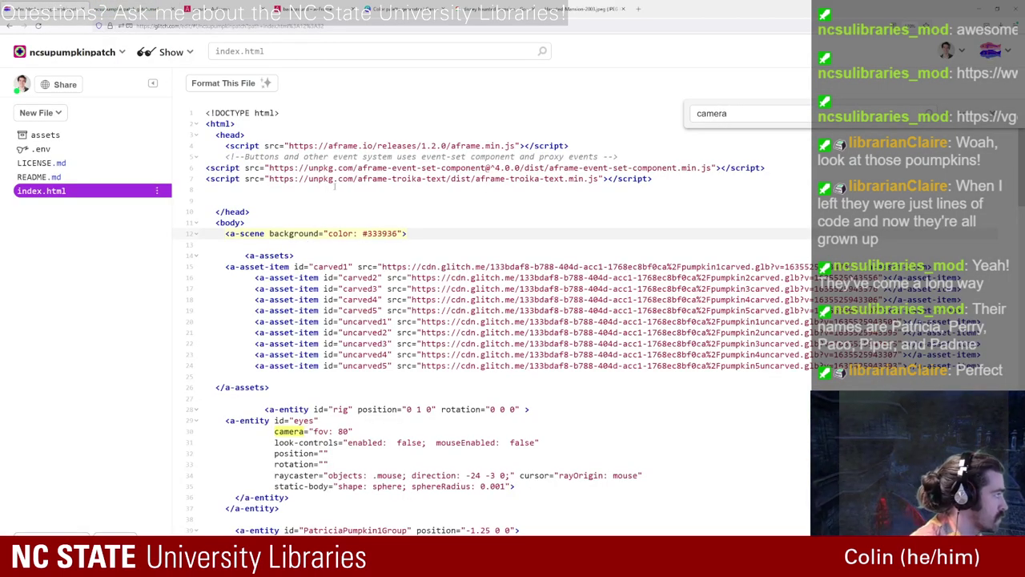
click(132, 8)
click(37, 27)
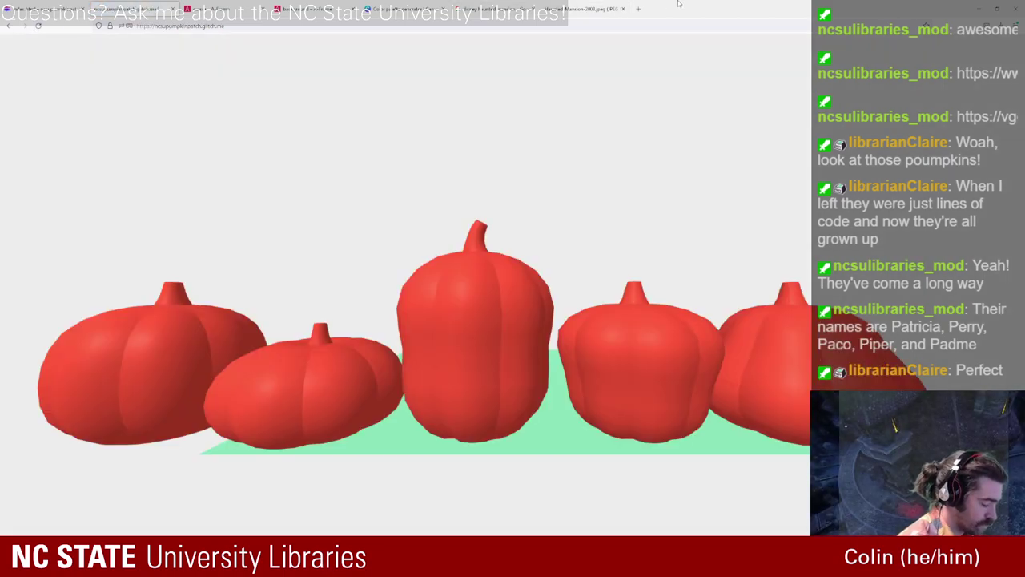
Step: Examine the a-scene element's background component in the A-Frame Inspector, and return to the scene
text(magickey)
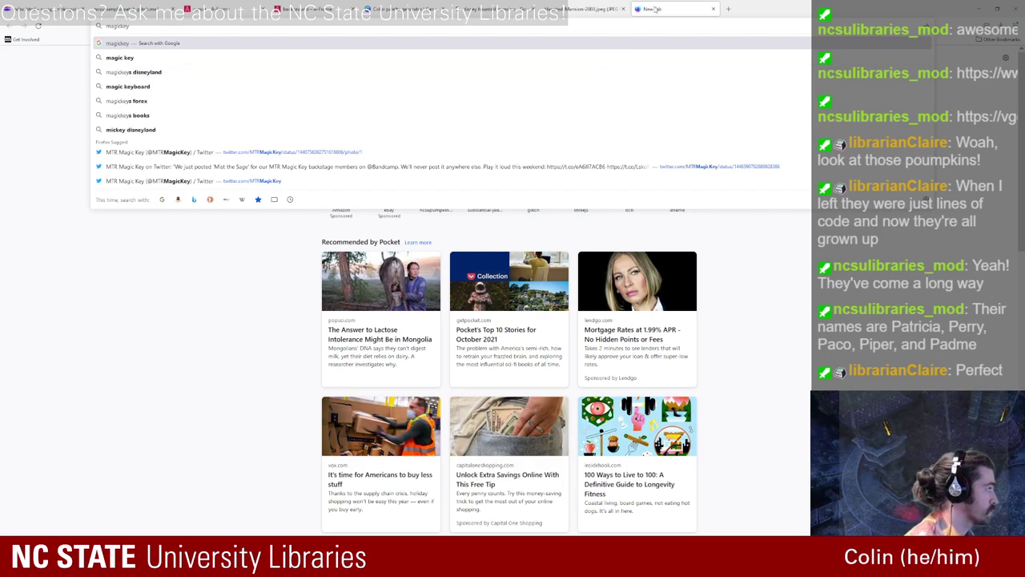
click(713, 8)
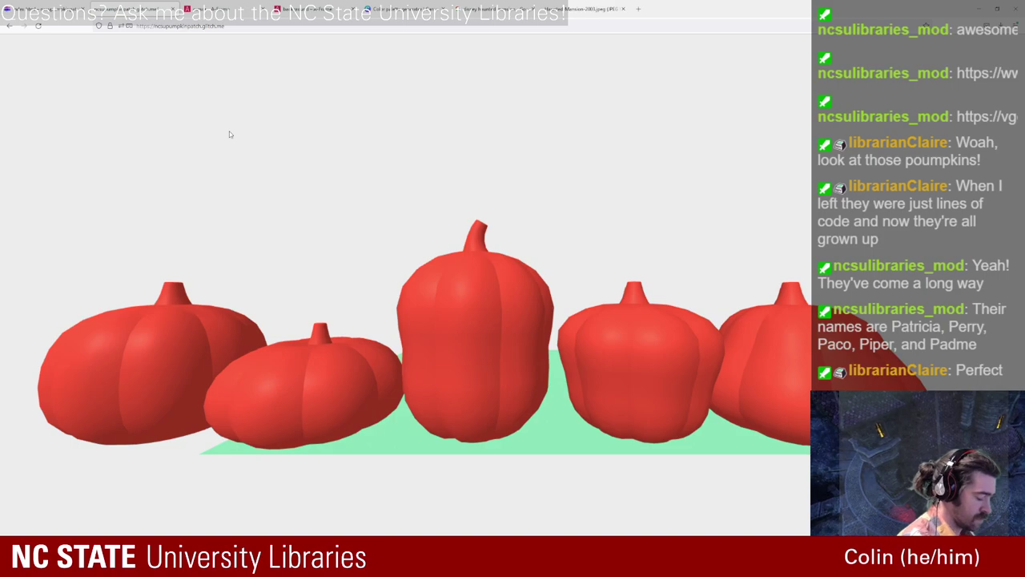
key(ctrl+alt+i)
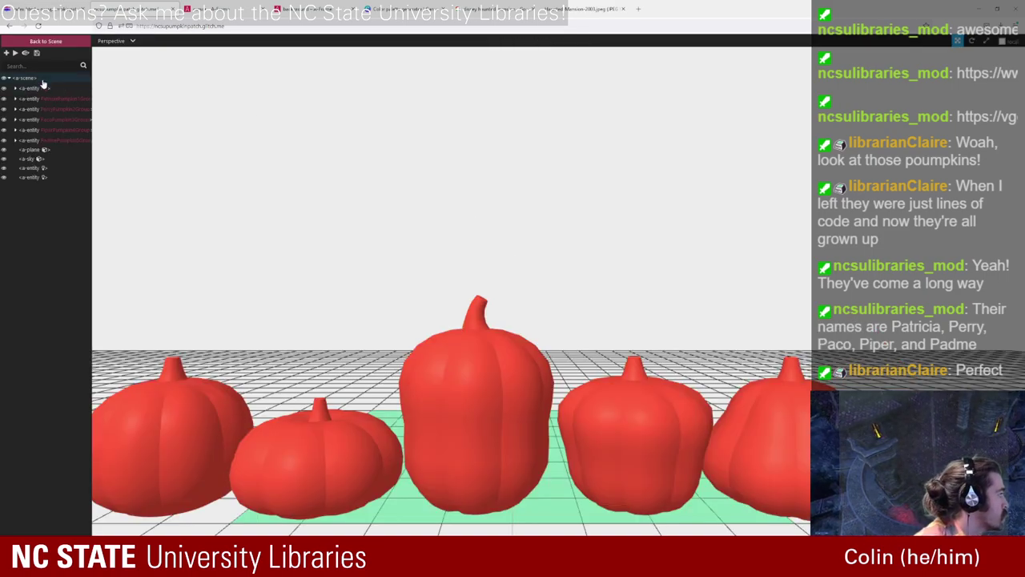
click(42, 79)
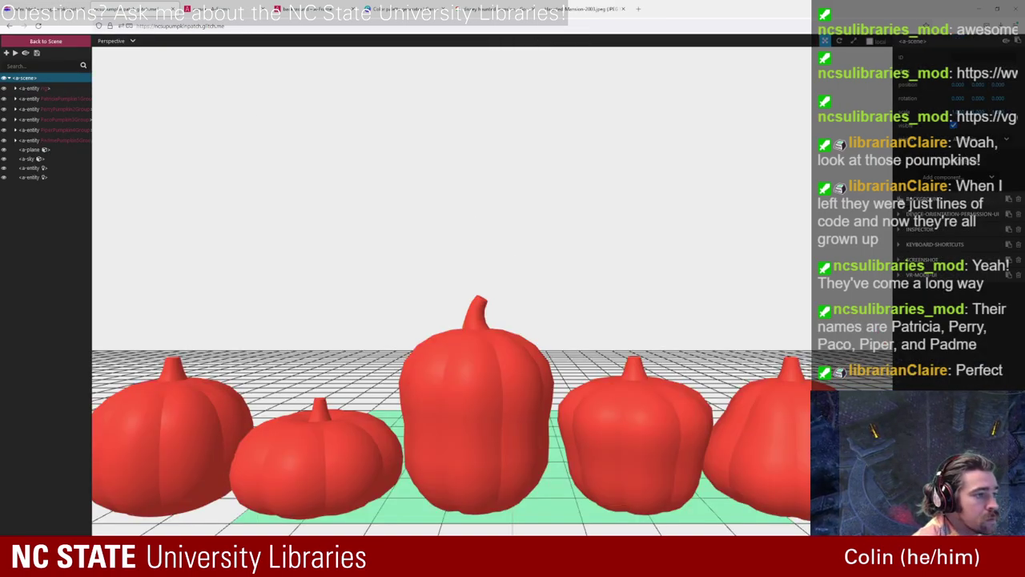
click(904, 198)
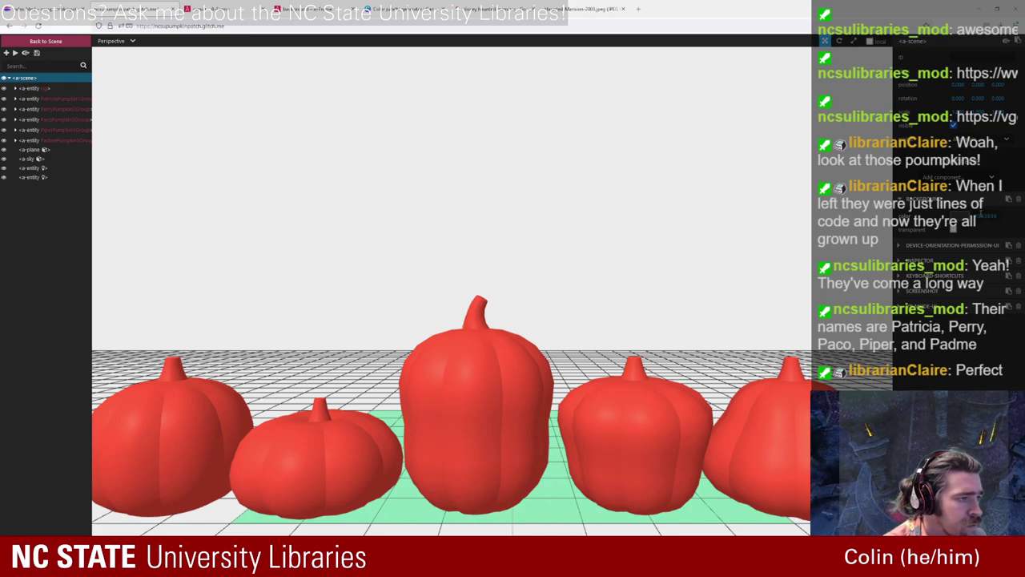
click(54, 44)
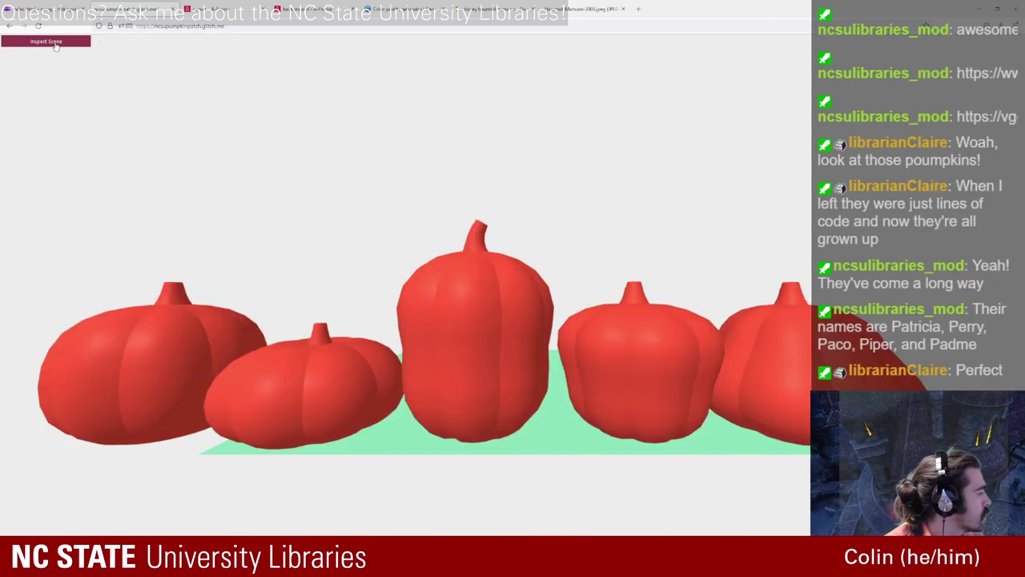
Step: Replace the a-scene background color in index.html with black and reload the pumpkin scene
click(53, 8)
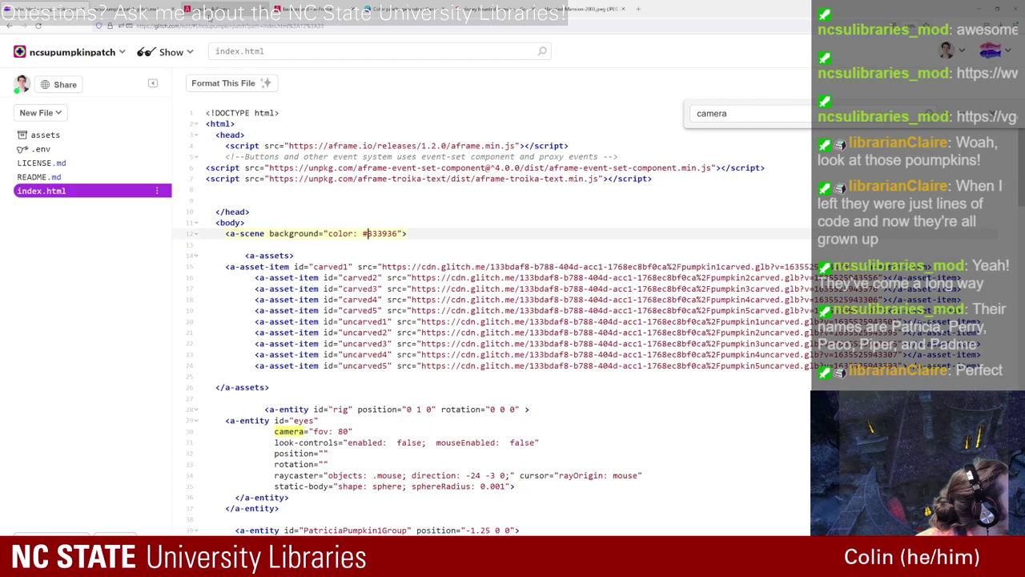
click(224, 9)
click(37, 27)
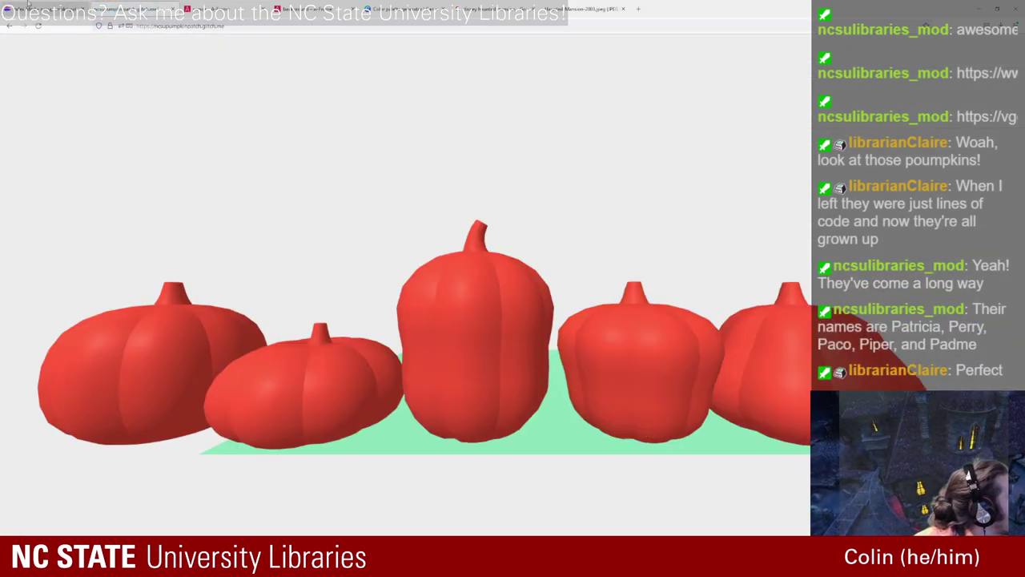
click(48, 9)
drag(362, 234, 398, 233)
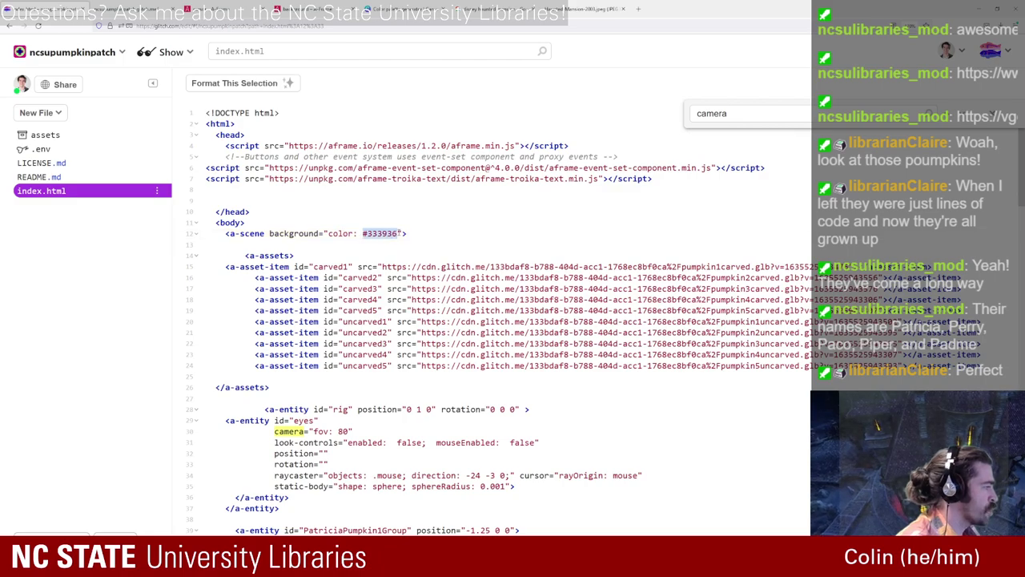
text(black)
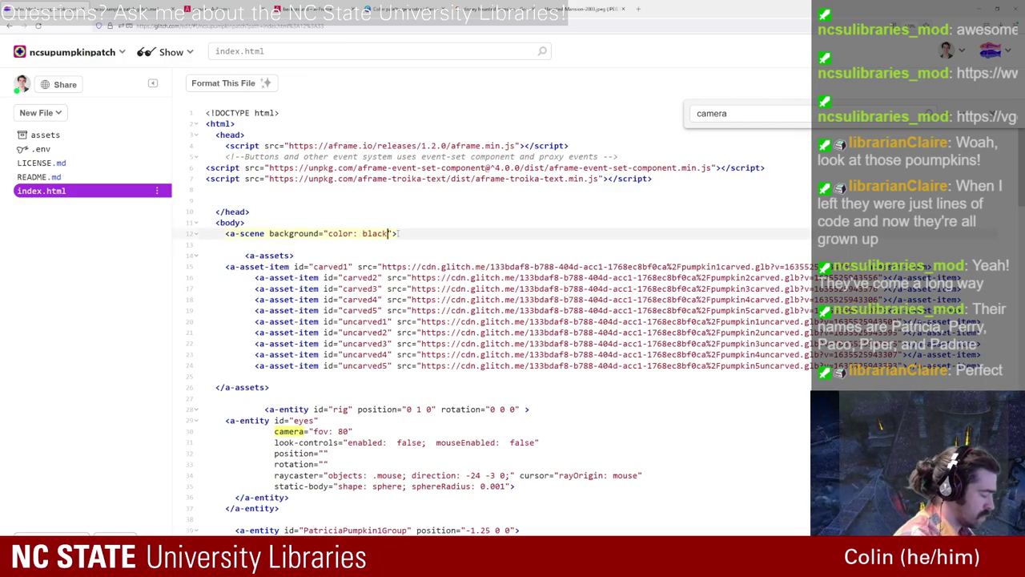
click(133, 9)
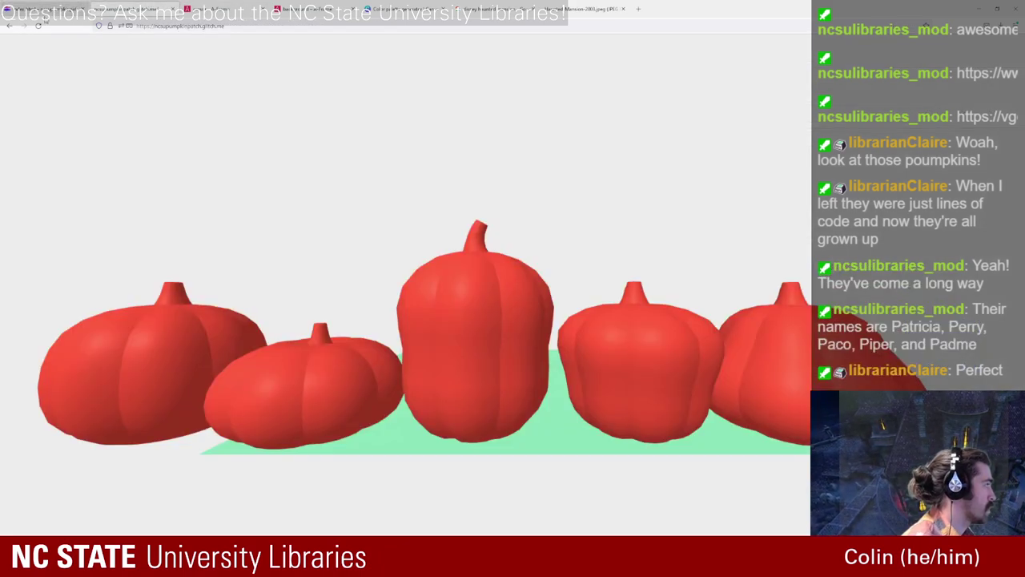
click(37, 26)
Step: Compare the a-scene background line in index.html with the example in A-Frame's background documentation
click(40, 8)
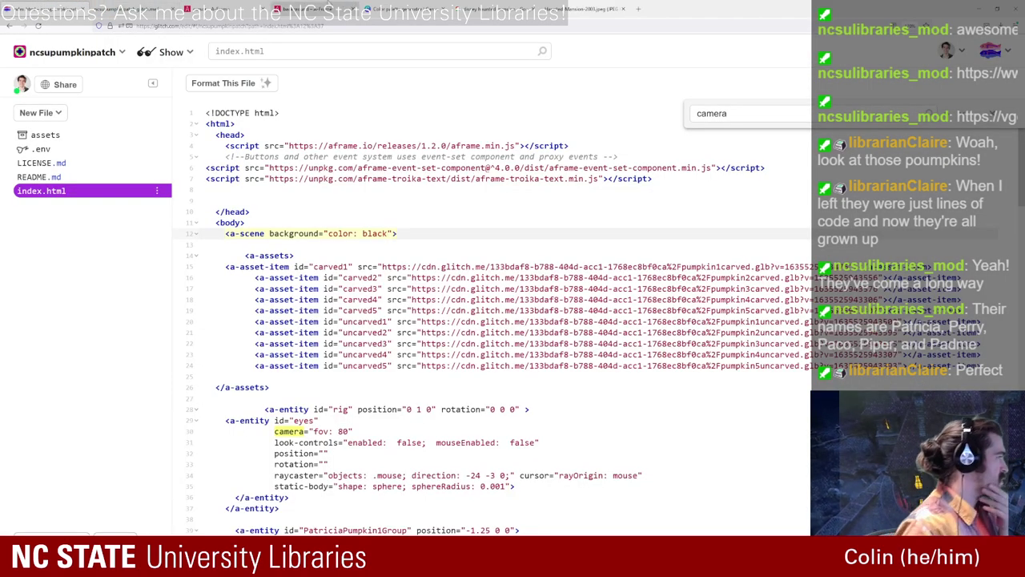
click(319, 8)
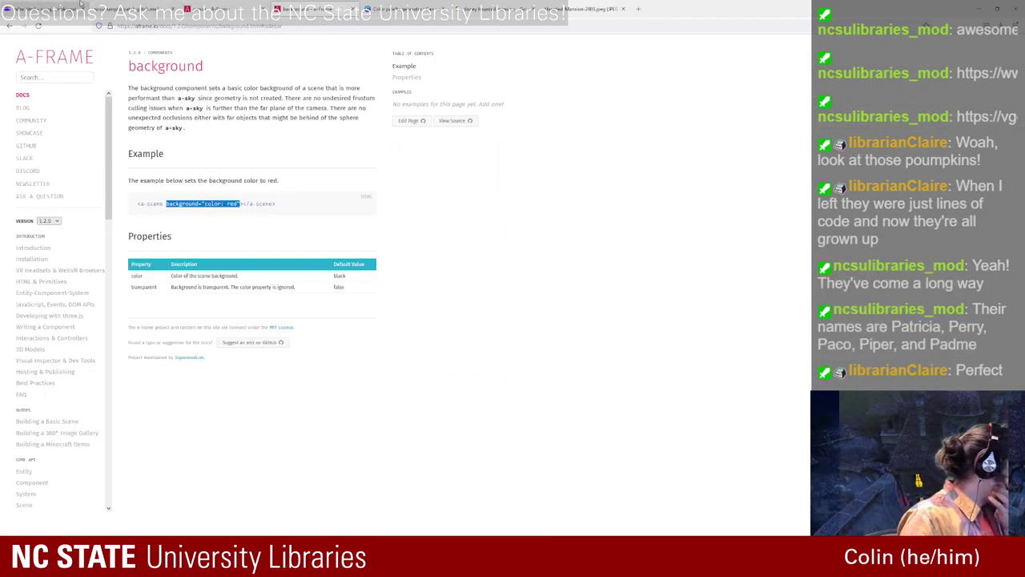
click(40, 9)
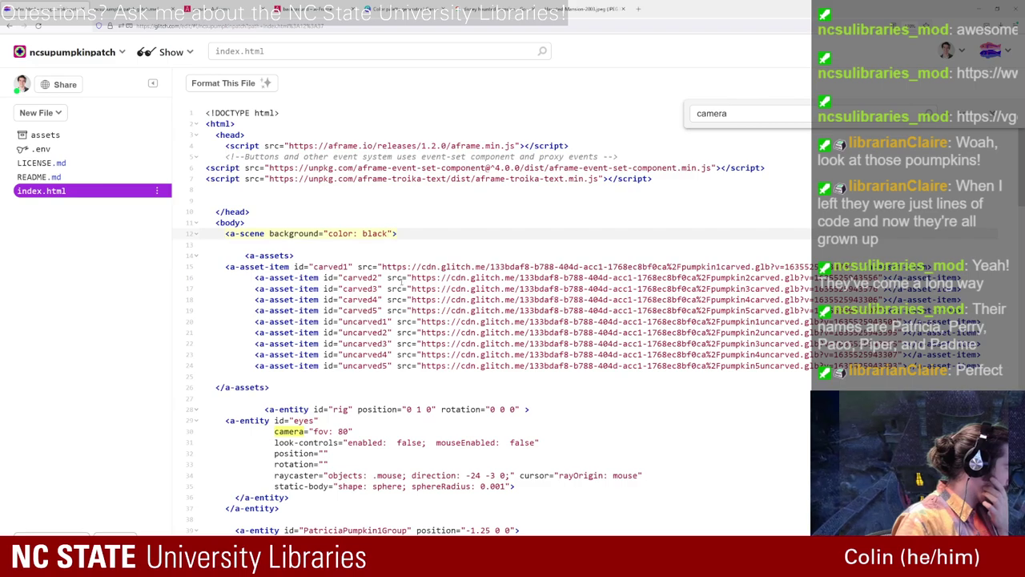
click(305, 8)
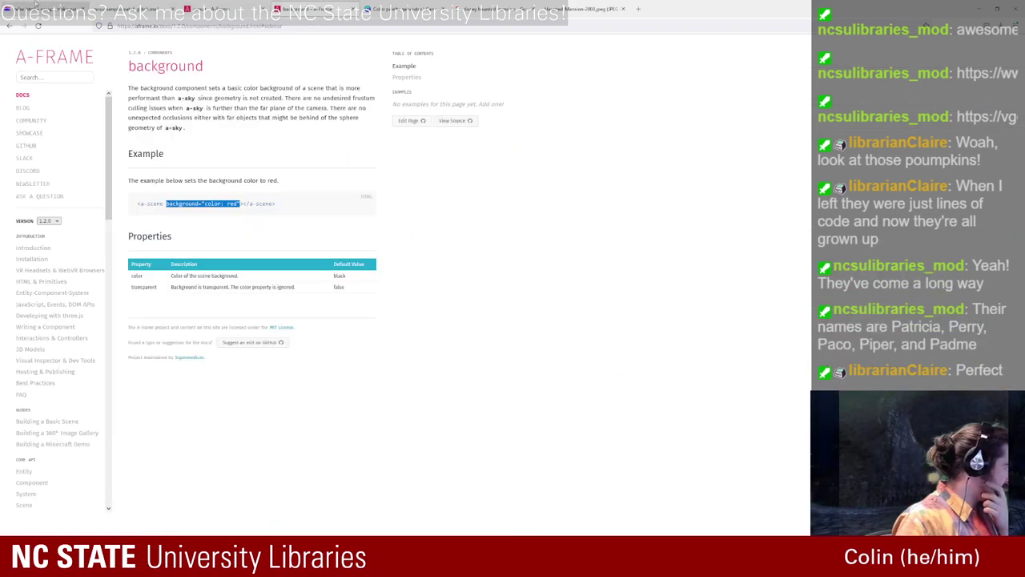
click(35, 6)
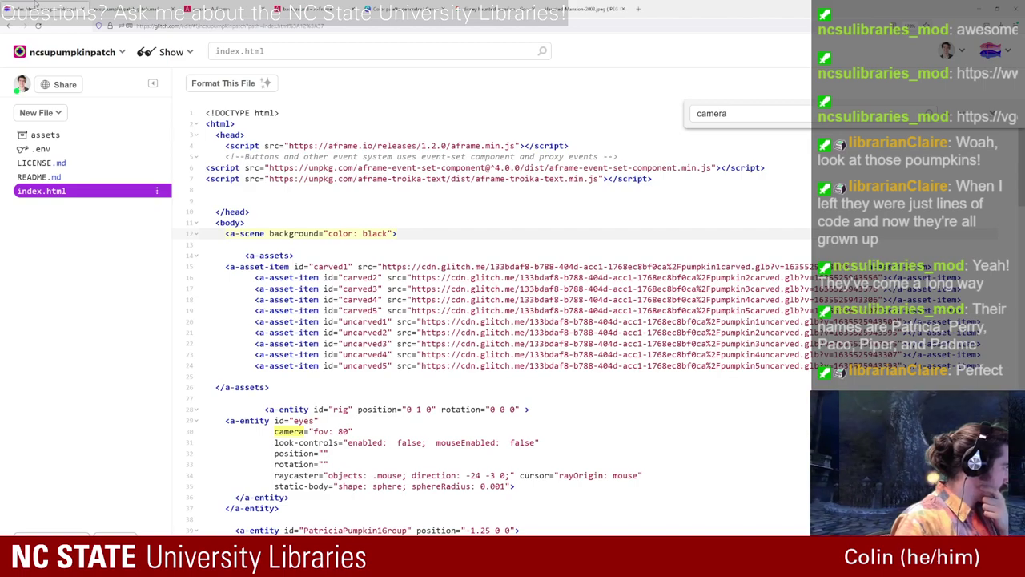
Step: Open the Glitch dashboard in a new tab, and view index.html of the mtrmagickeyscratch project
click(639, 8)
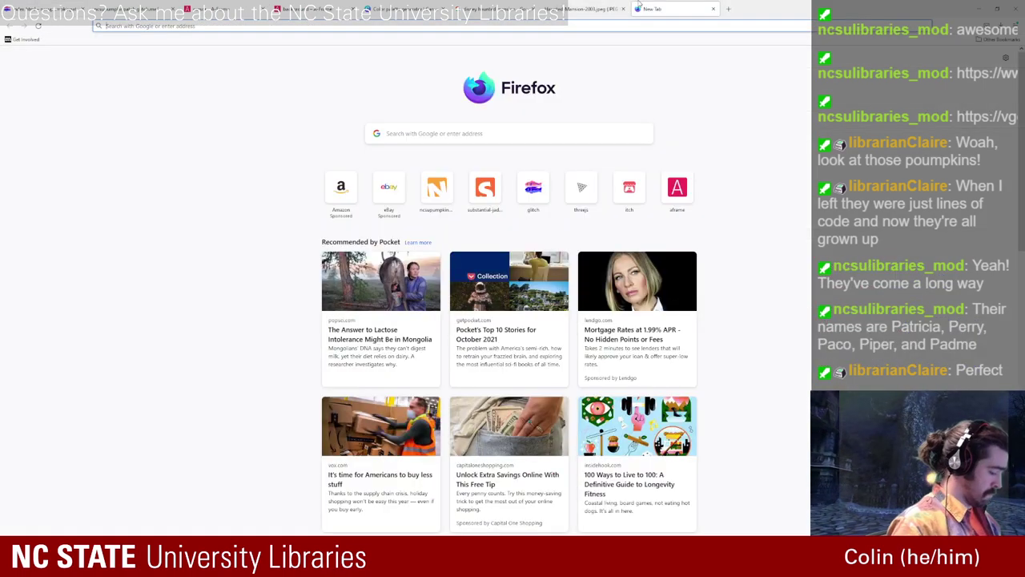
text(glitch.com/)
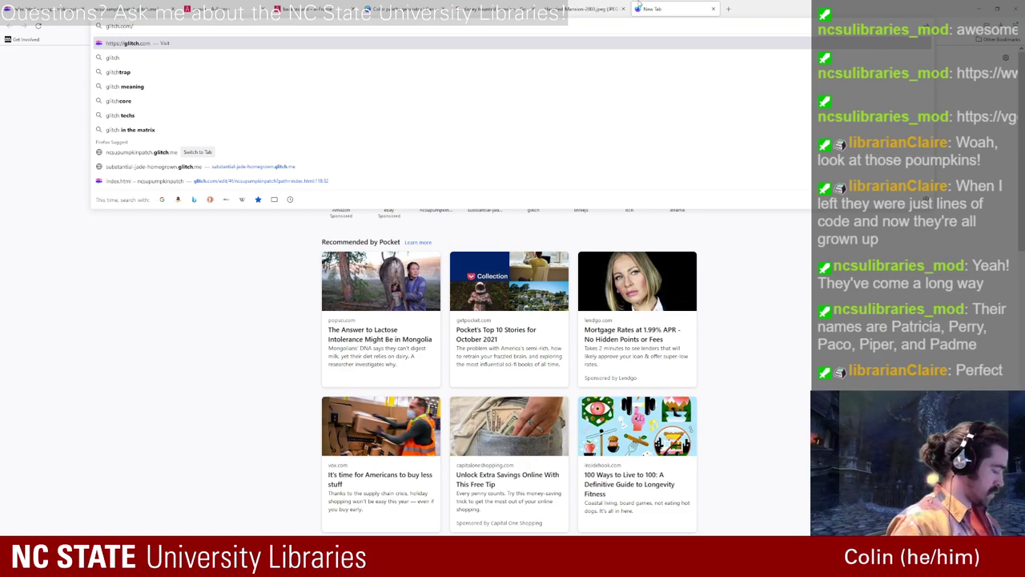
text(dashboar)
key(Return)
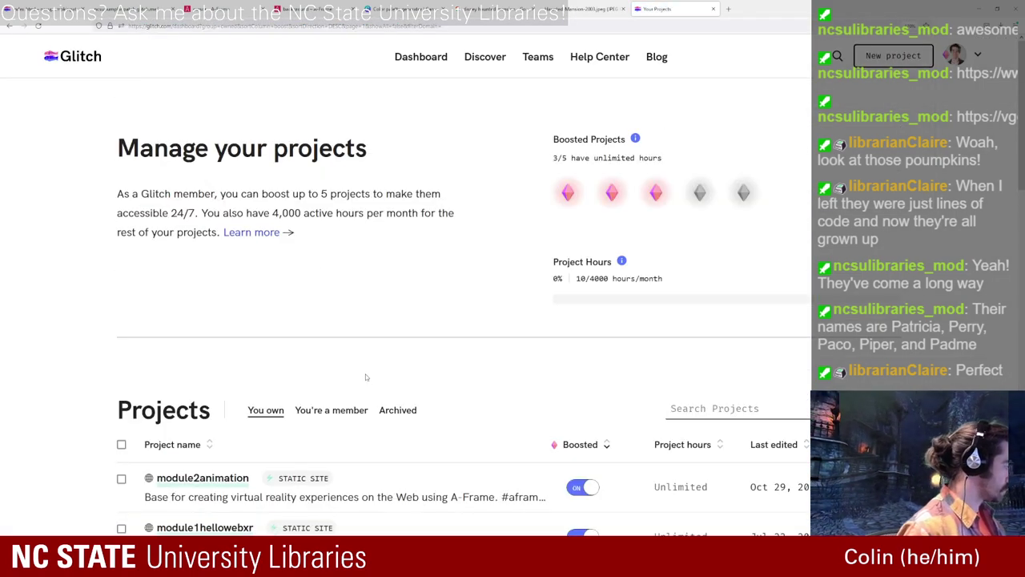
scroll(356, 296, down, 3)
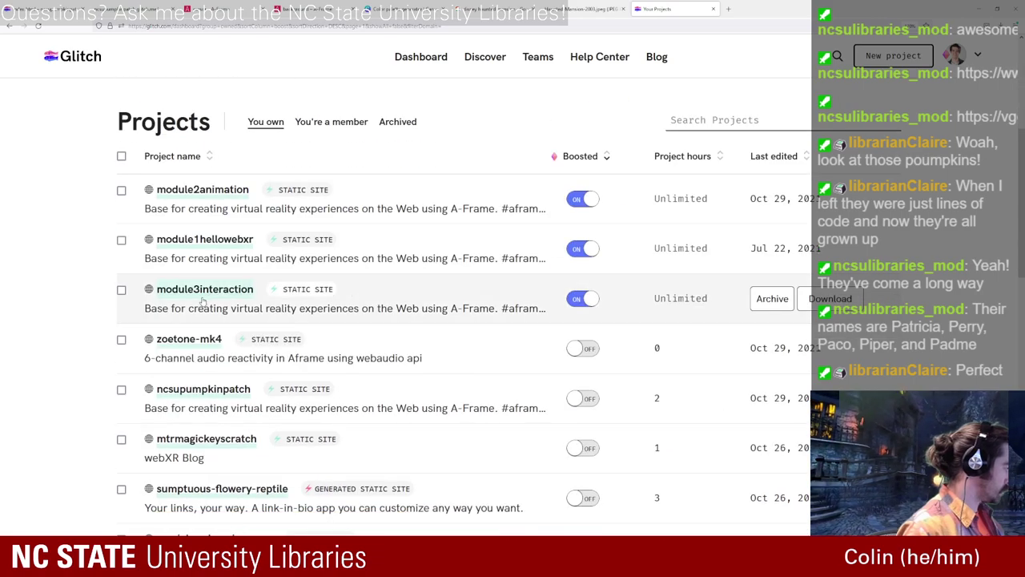
scroll(216, 320, down, 1)
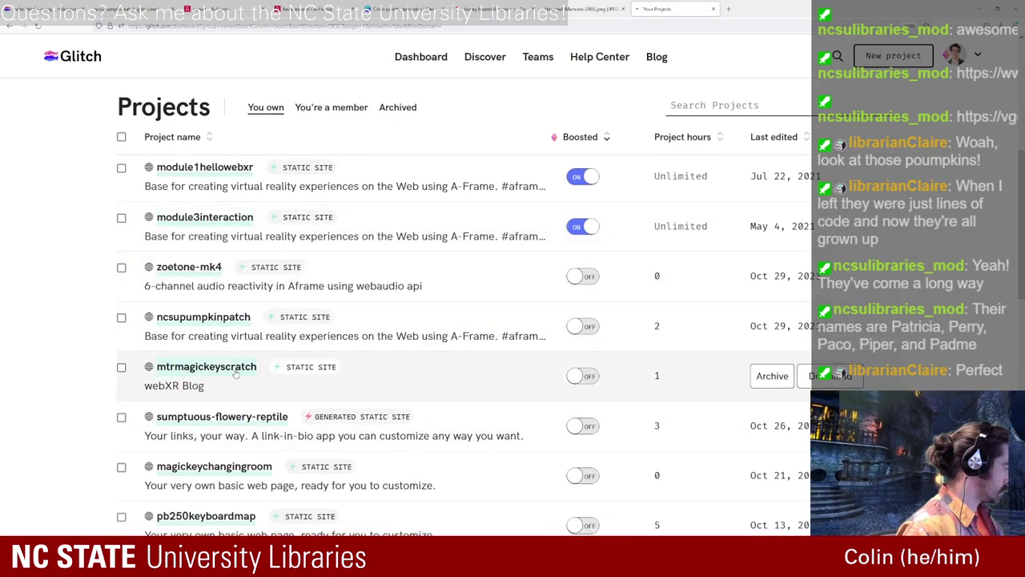
click(235, 370)
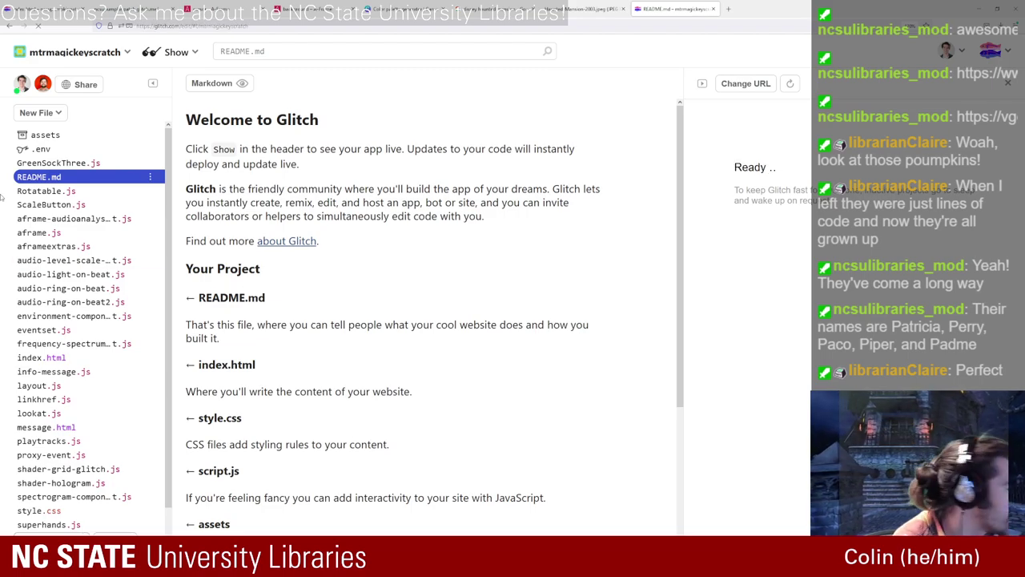
click(44, 357)
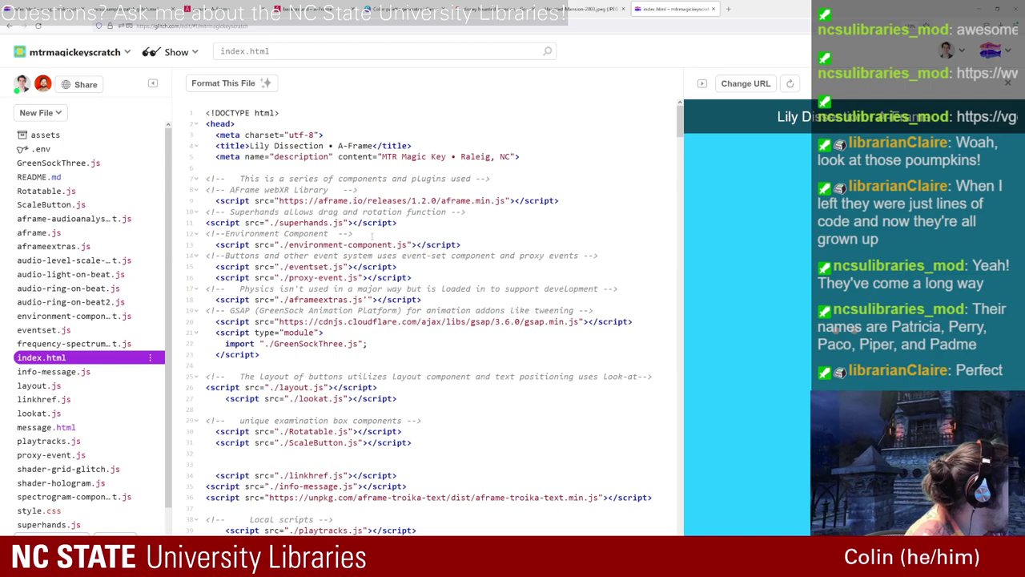
Step: Search index.html of mtrmagickeyscratch for "backgrou" to find how that project handles its background
scroll(433, 320, down, 2)
scroll(432, 320, down, 3)
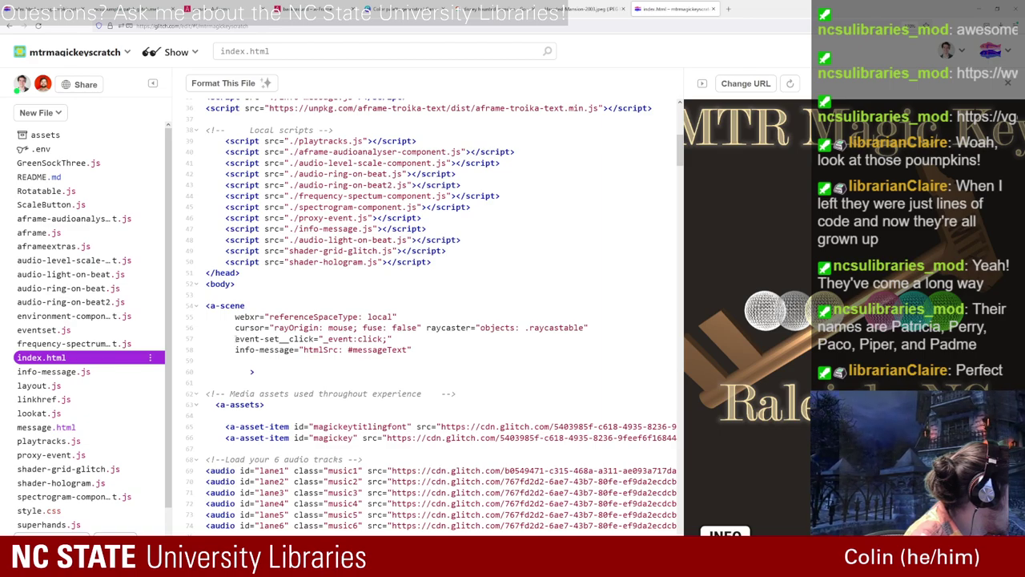
click(236, 339)
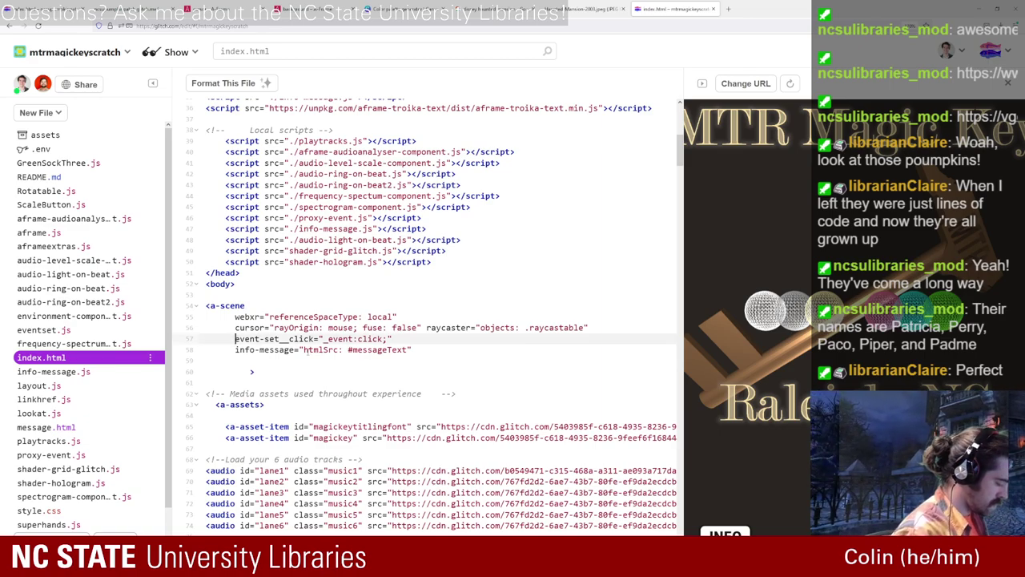
key(ctrl+f)
text(backgro)
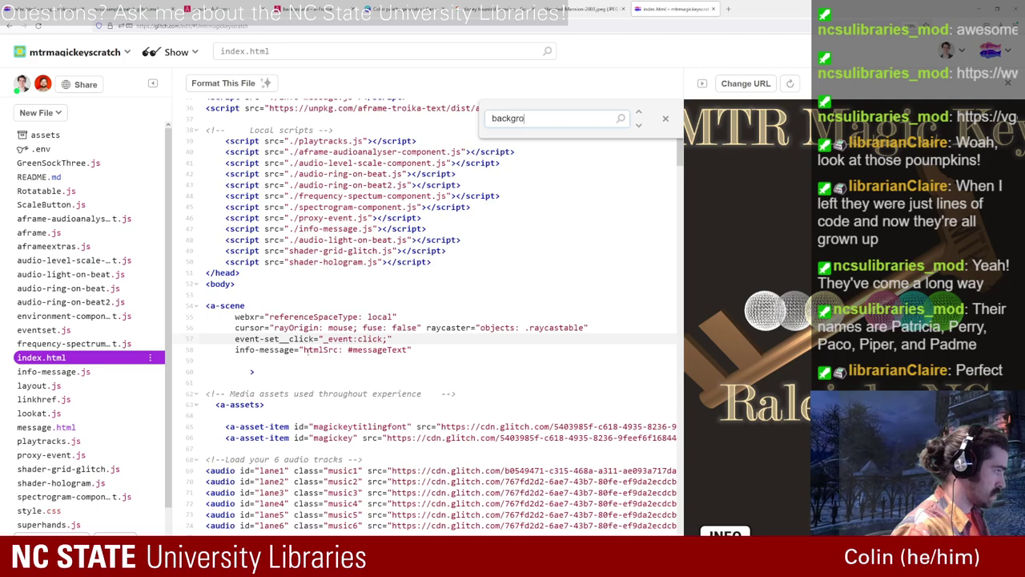
text(u)
key(Return)
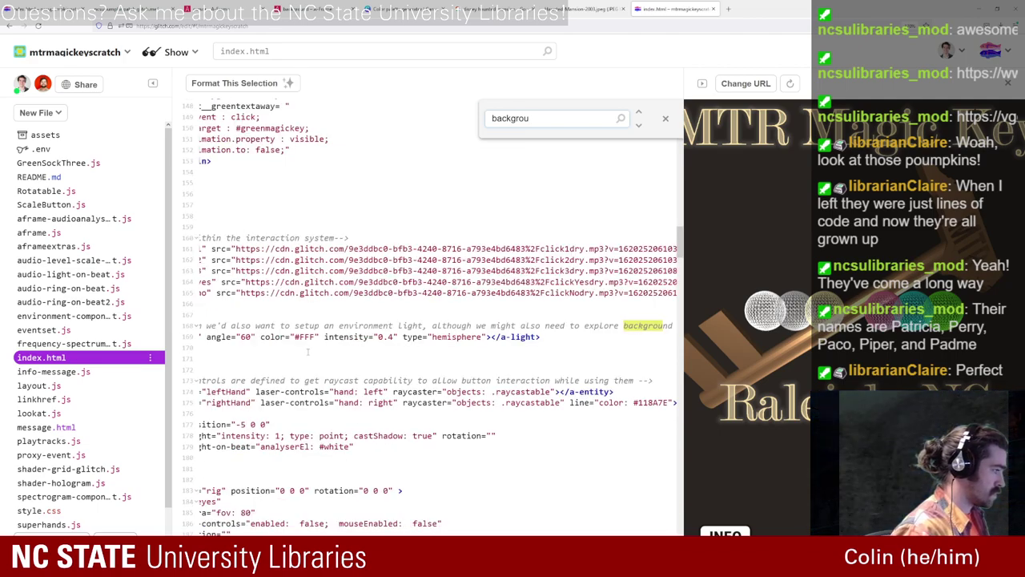
click(665, 118)
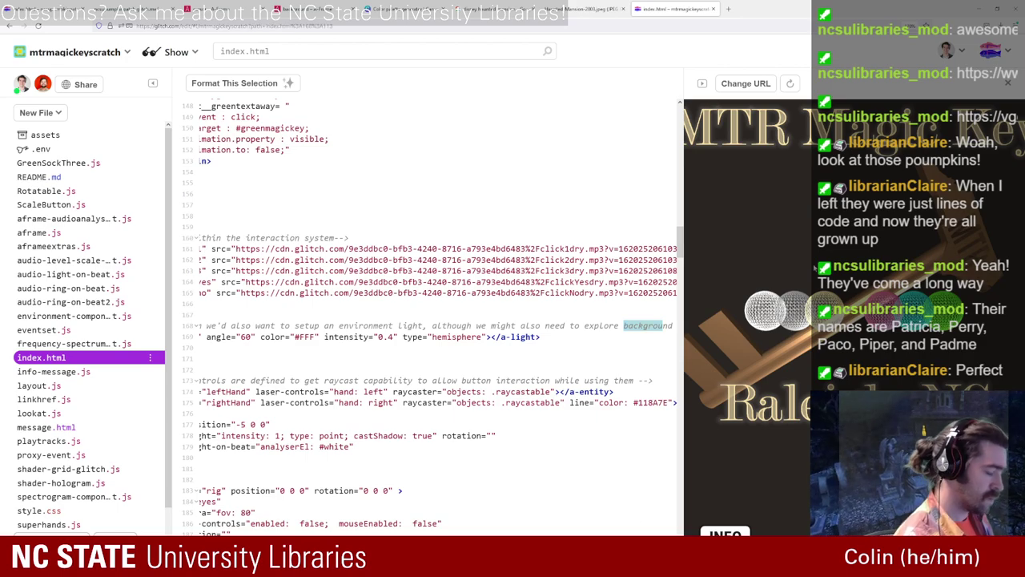
Step: Examine the mtrmagickeyscratch scene's elements in the A-Frame Inspector, and return to the scene
key(ctrl+alt+i)
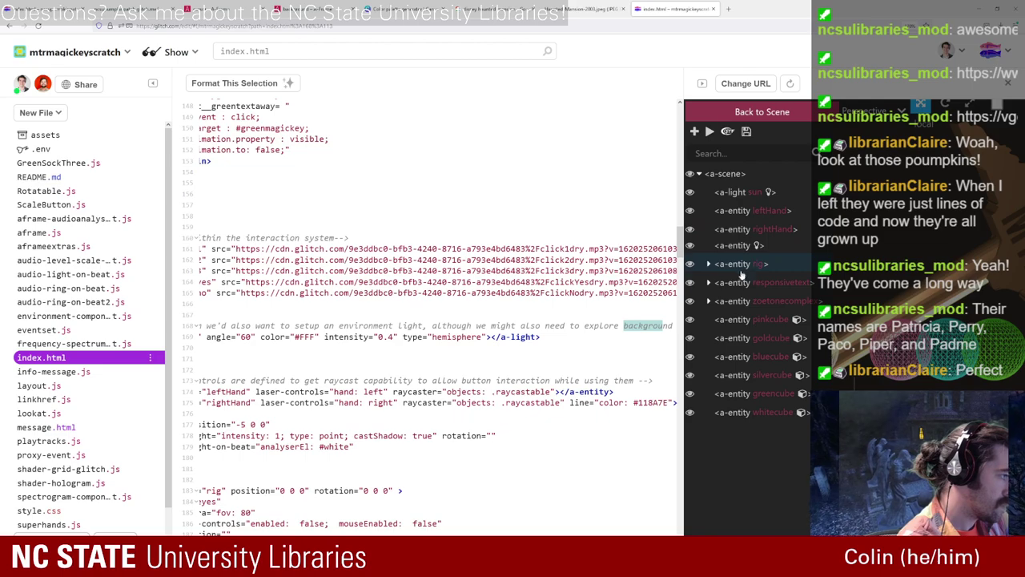
click(732, 183)
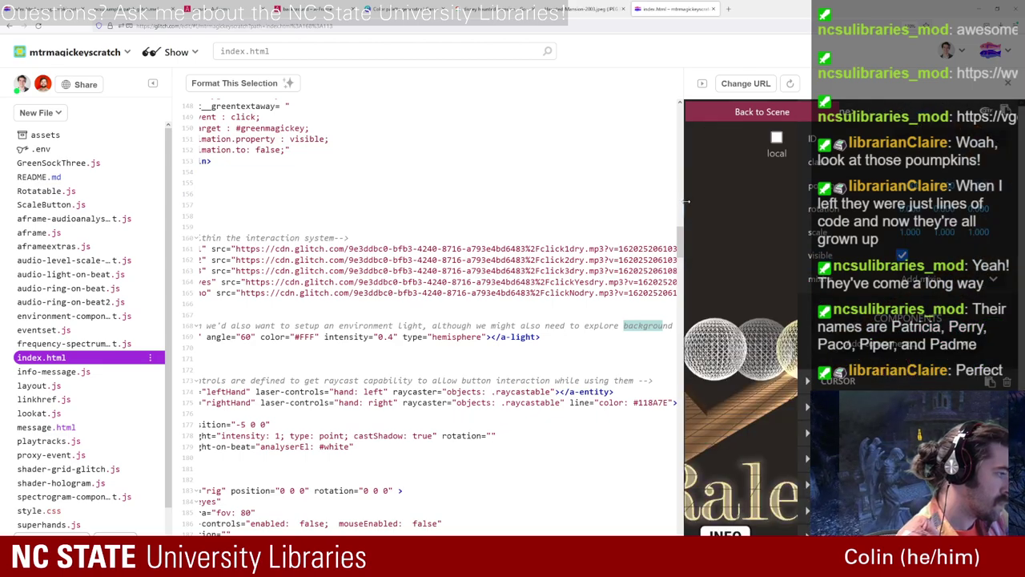
scroll(681, 204, up, 5)
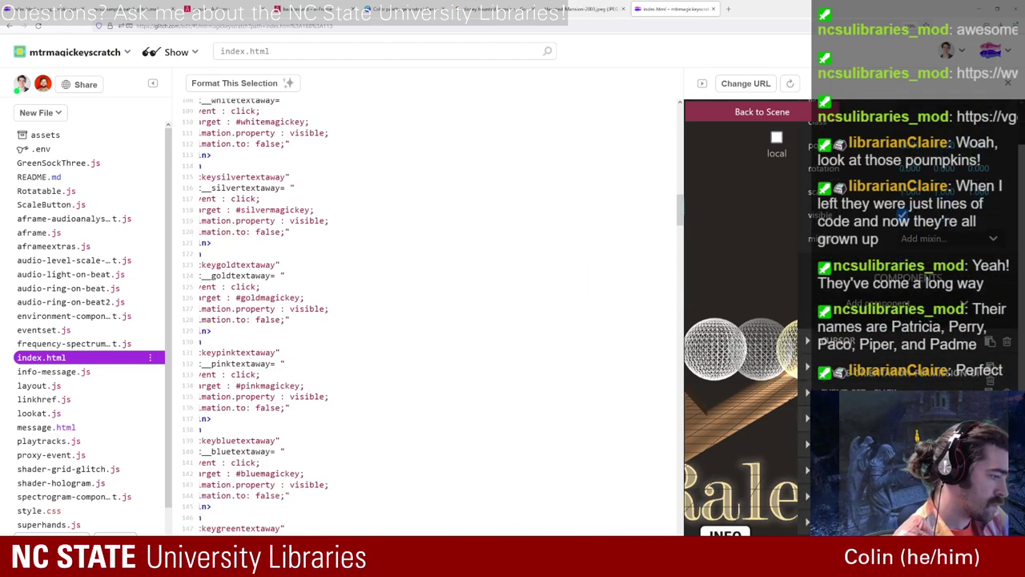
click(751, 111)
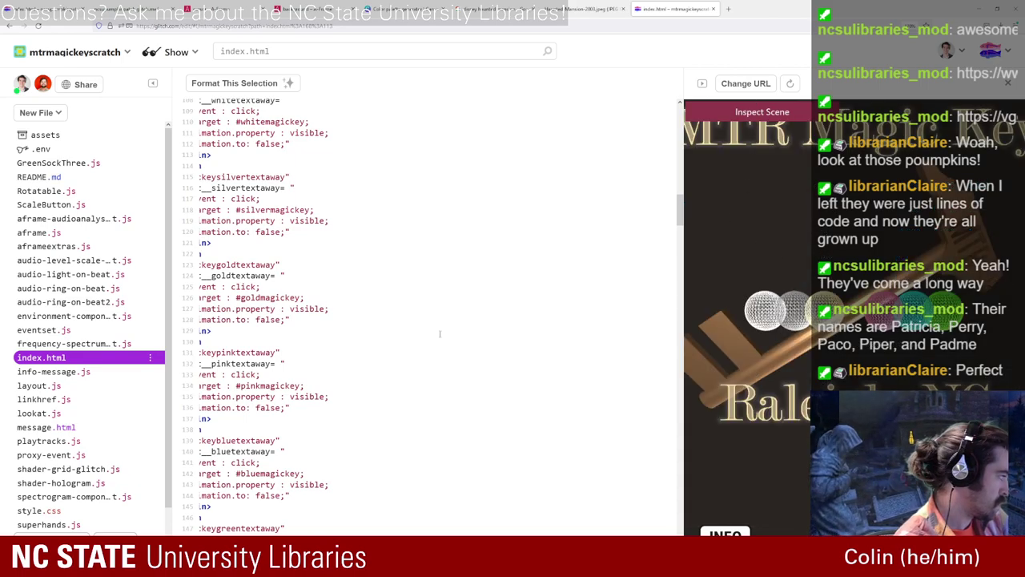
Step: Search the mtrmagickeyscratch index.html for the color code "8c8c"
click(434, 335)
key(ctrl+f)
text(8)
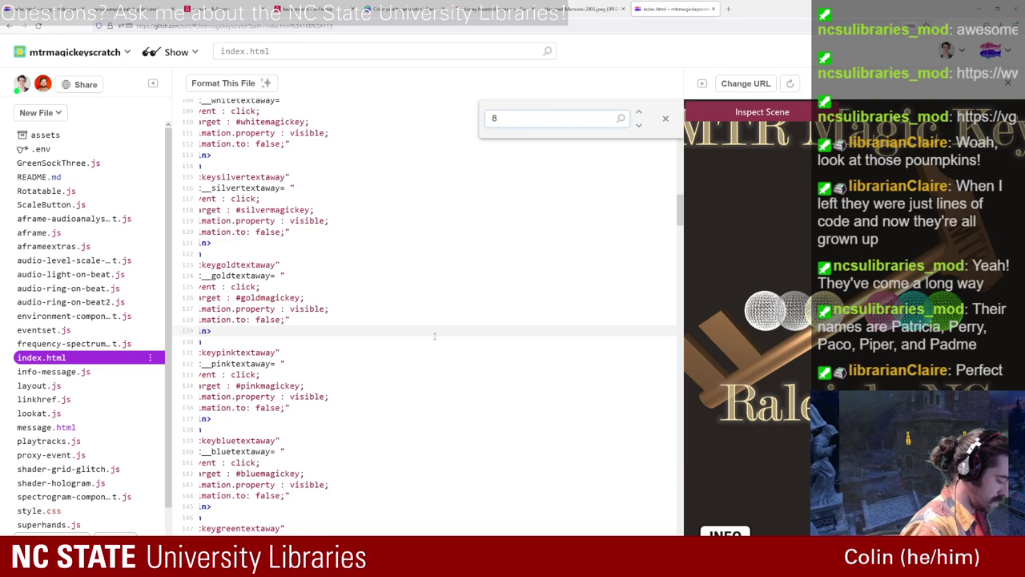
text(c8c)
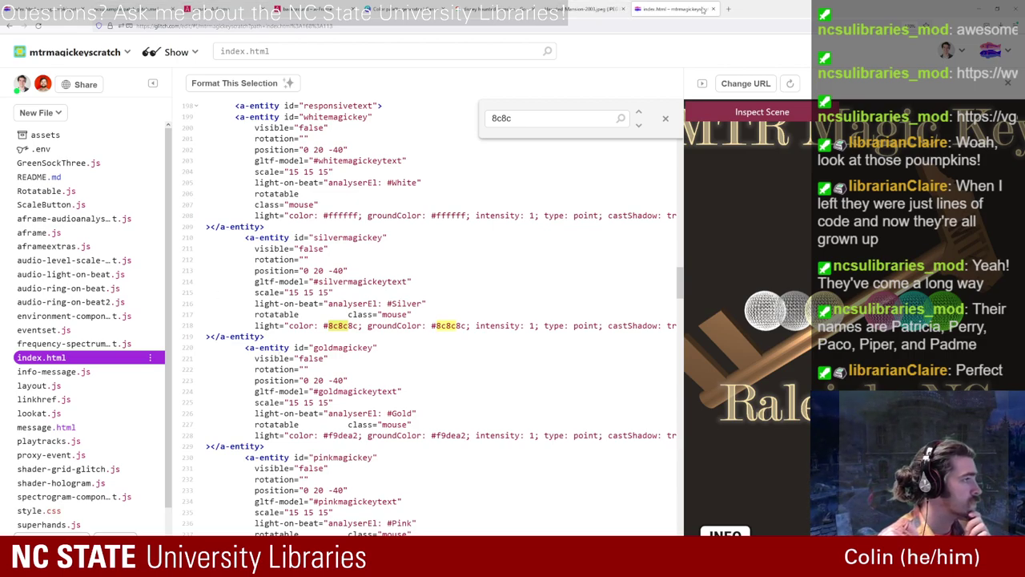
click(726, 9)
text(lib)
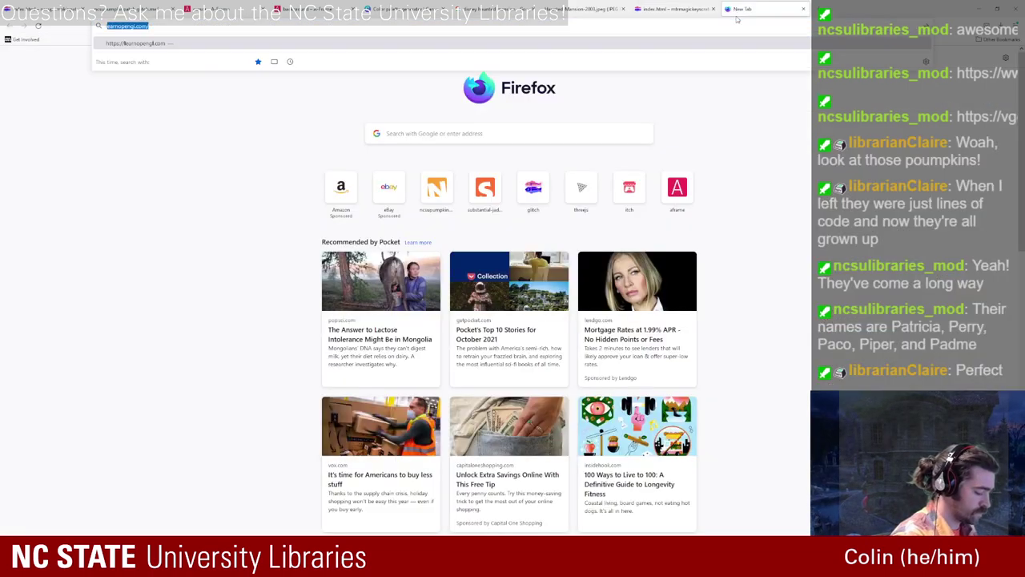
click(803, 9)
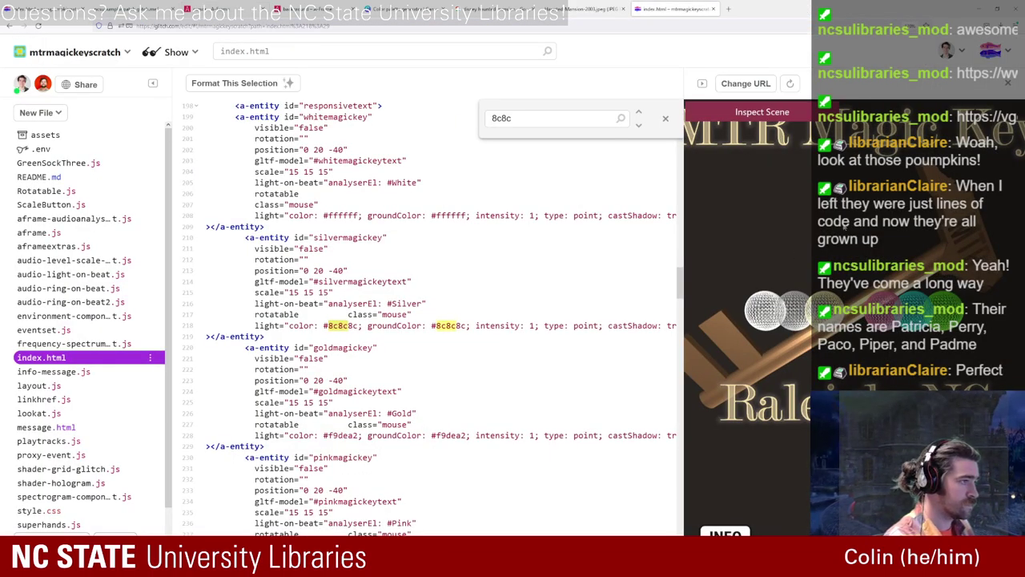
Step: Set the a-scene background color to #333936 in index.html of the ncsupumpkinpatch project
click(134, 9)
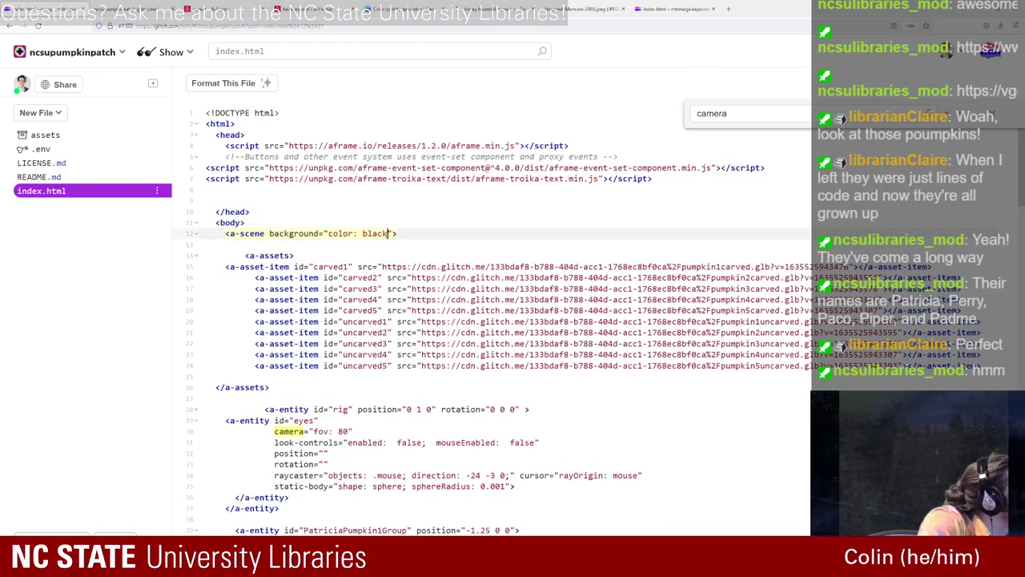
key(BackSpace)
key(BackSpace)
key(BackSpace)
key(BackSpace)
key(BackSpace)
text(#333930)
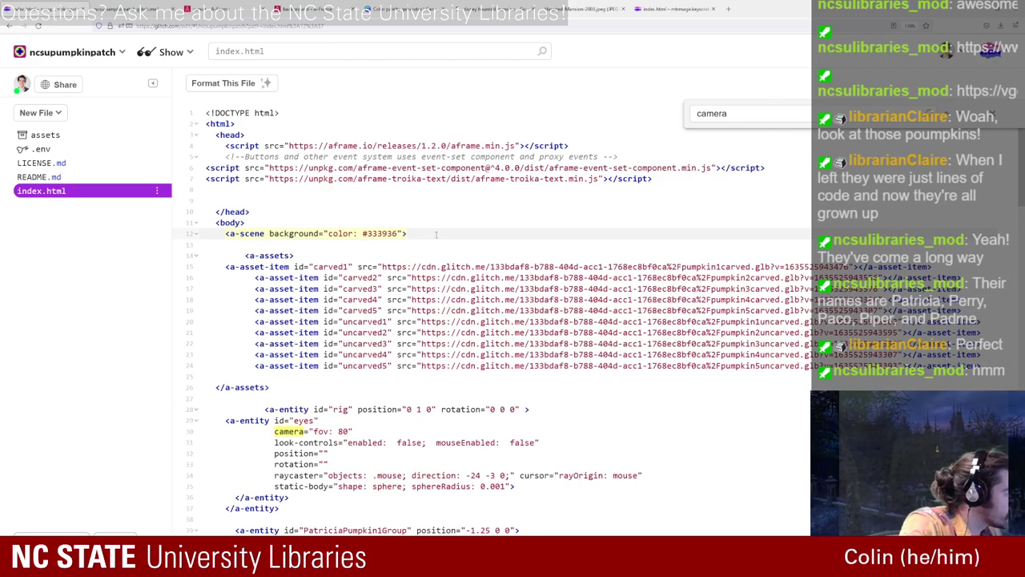
click(405, 233)
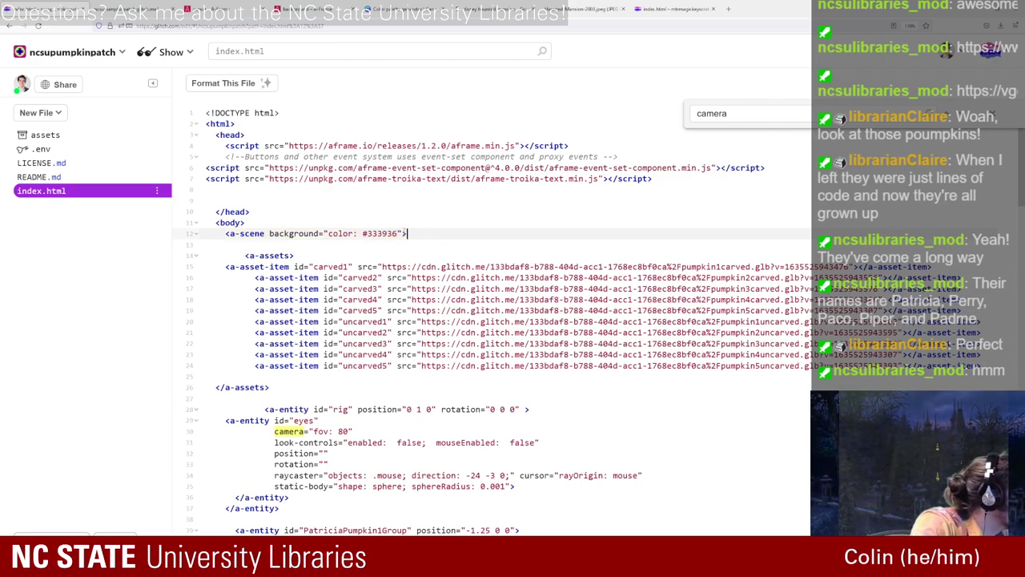
Step: Turn on Refresh App on Changes for the ncsupumpkinpatch project, and reload the pumpkin scene
click(72, 51)
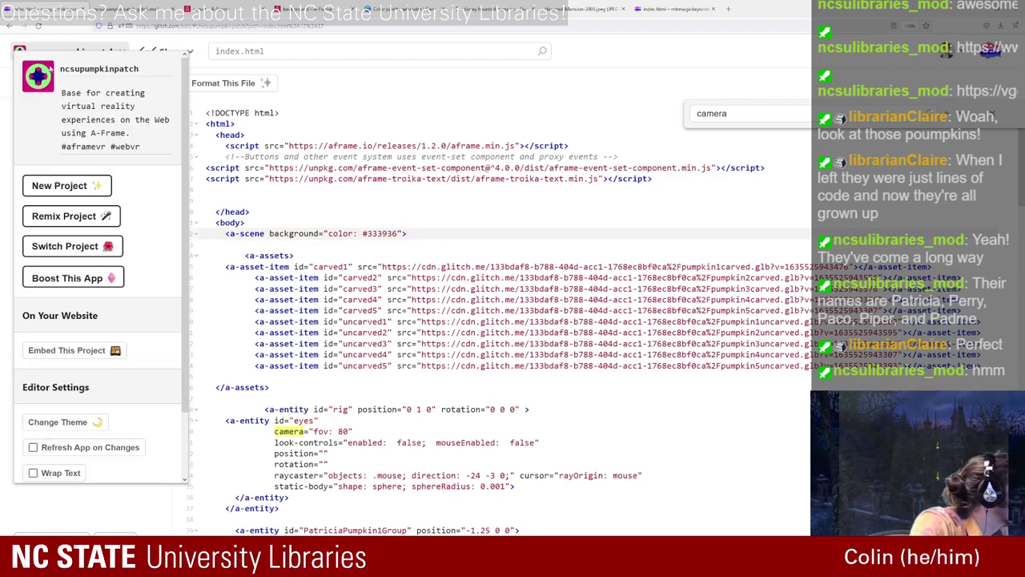
click(80, 450)
click(132, 9)
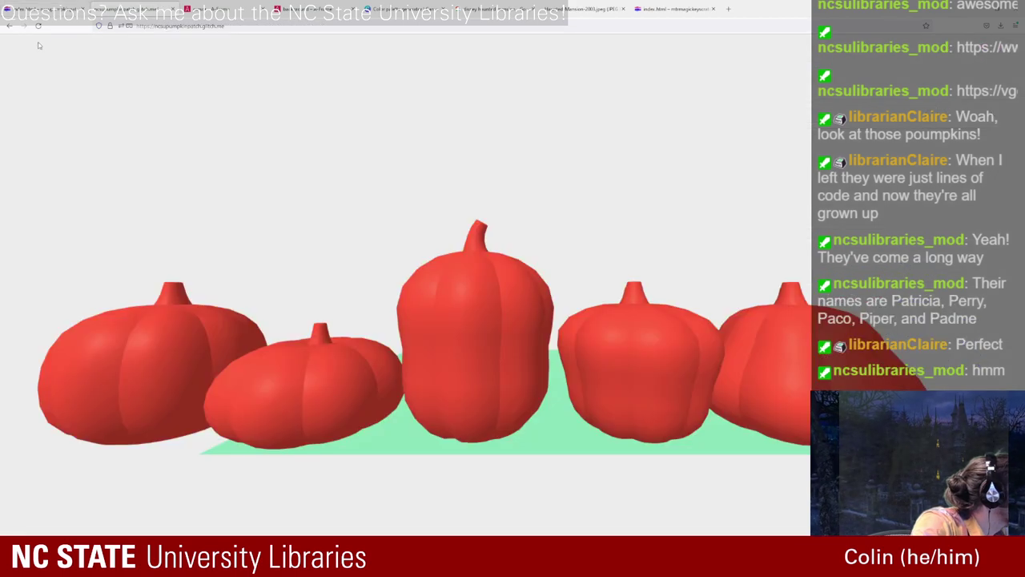
click(40, 26)
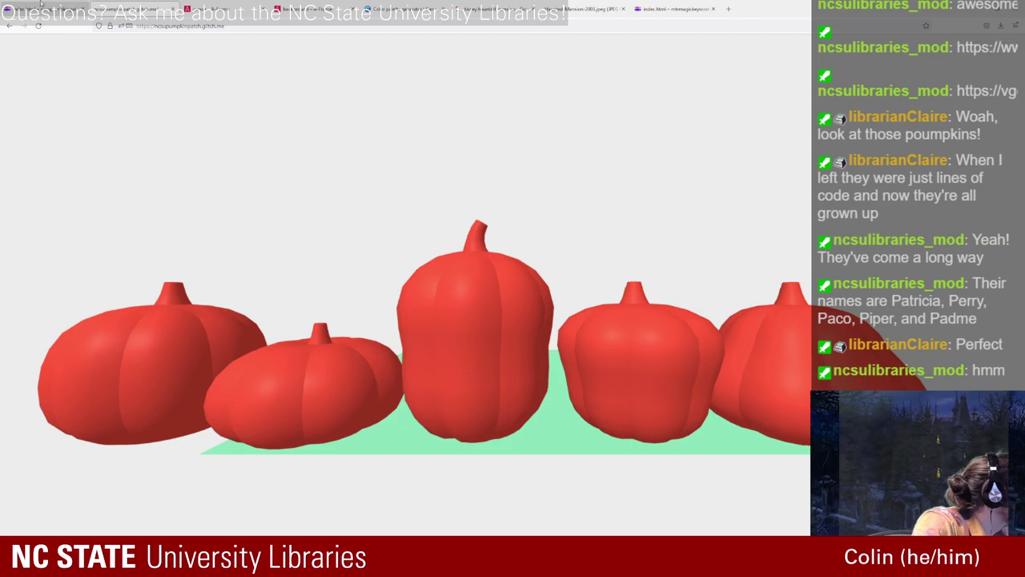
Step: Inspect the pumpkin scene in the A-Frame Inspector, and hide the a-sky element to check the background behind it
key(ctrl+alt+i)
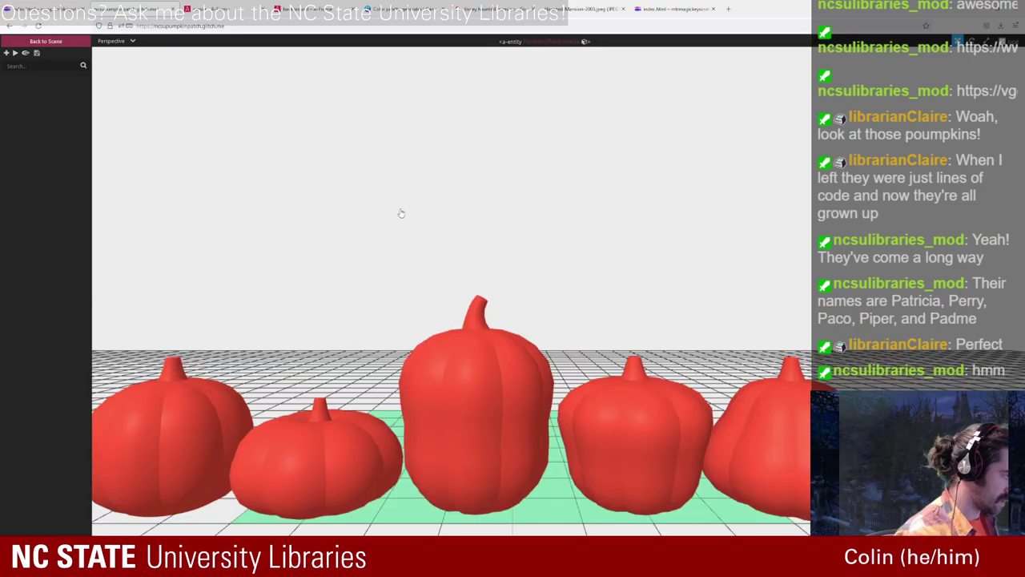
drag(531, 188, 527, 224)
scroll(527, 224, down, 10)
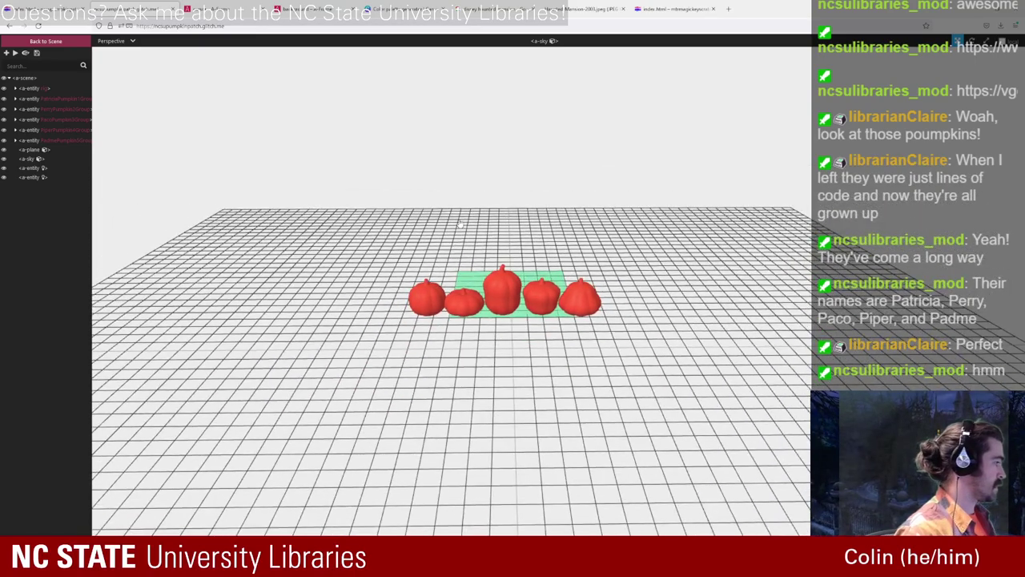
click(456, 131)
scroll(457, 131, down, 3)
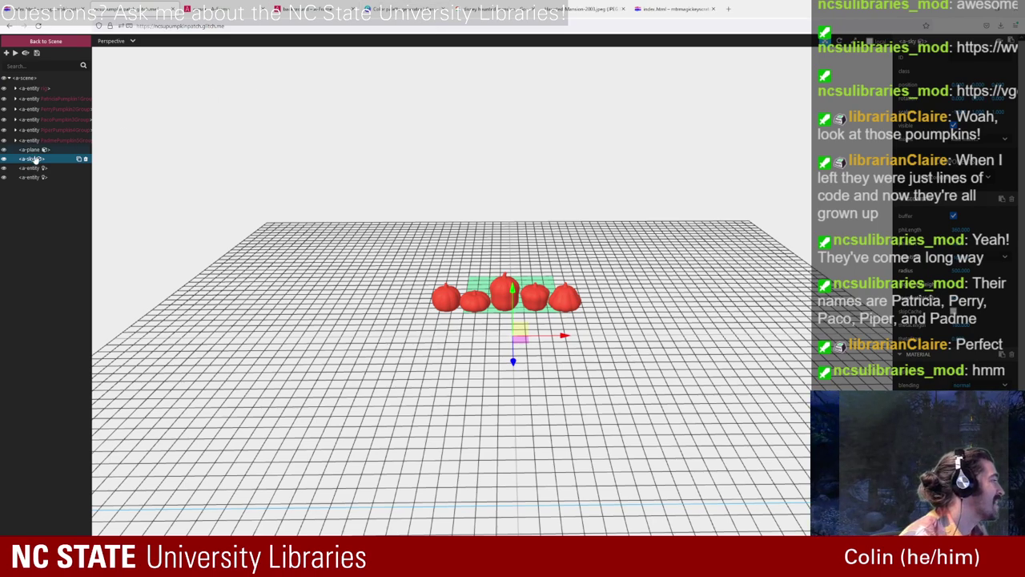
click(4, 160)
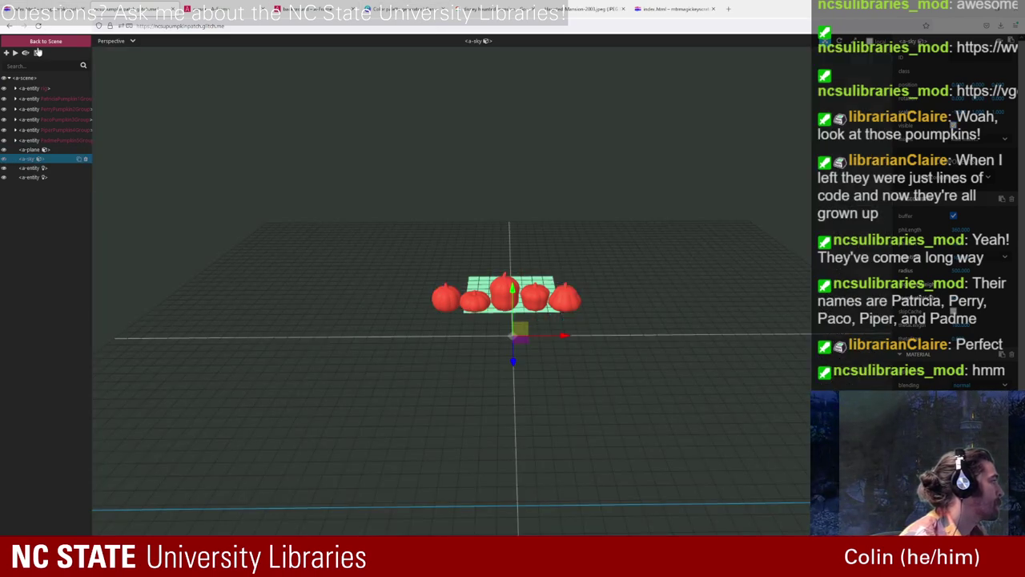
Step: Find and delete the a-sky line in the ncsupumpkinpatch index.html, and view the pumpkin scene
key(alt+Tab)
click(361, 258)
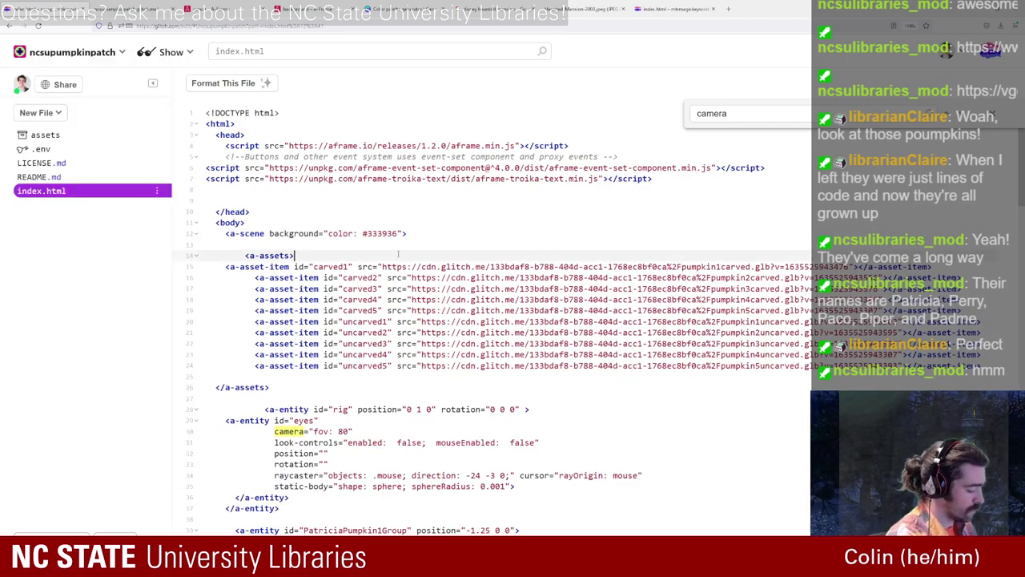
key(ctrl+f)
text(sky)
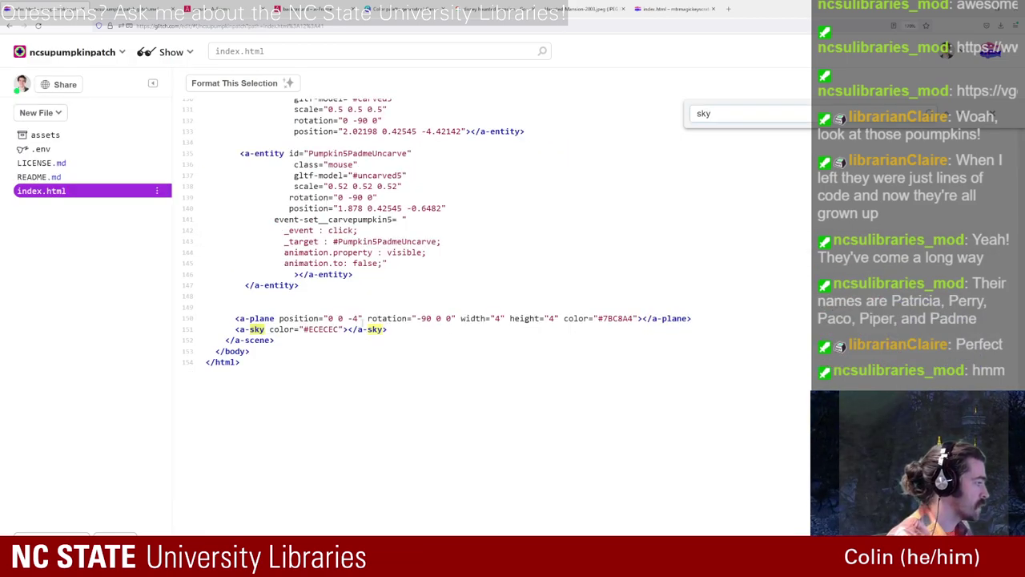
click(339, 329)
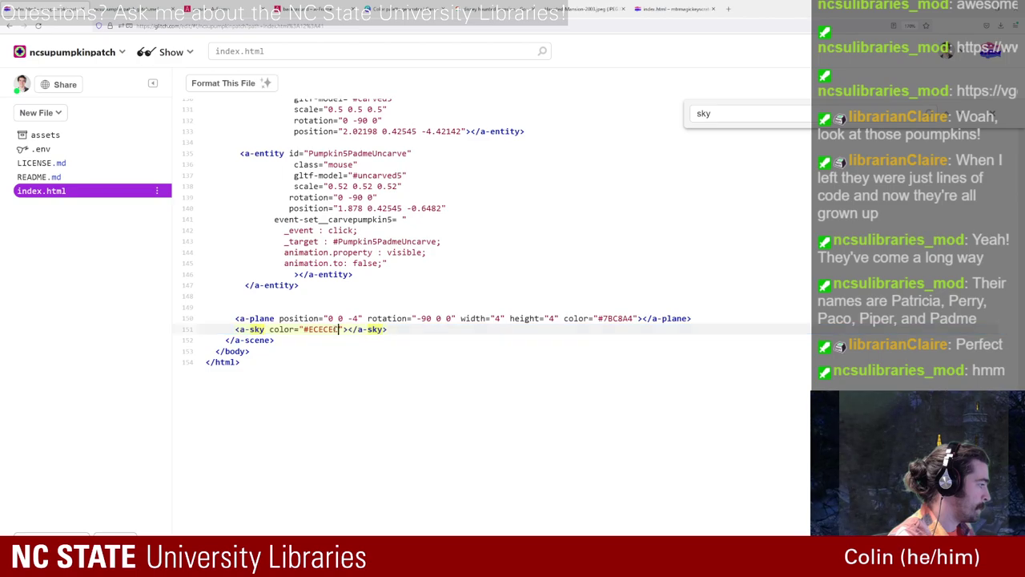
drag(339, 330, 304, 329)
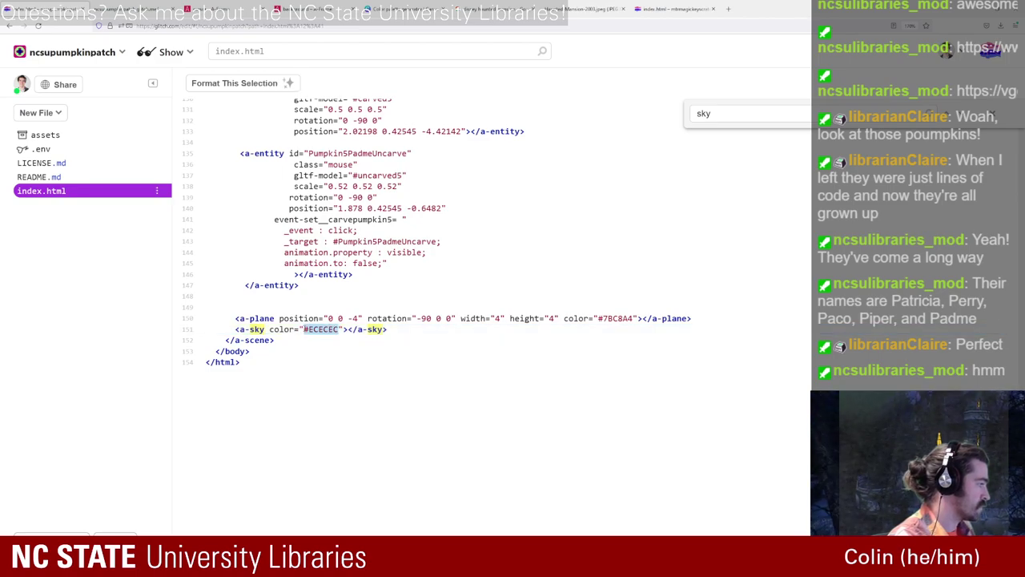
click(303, 330)
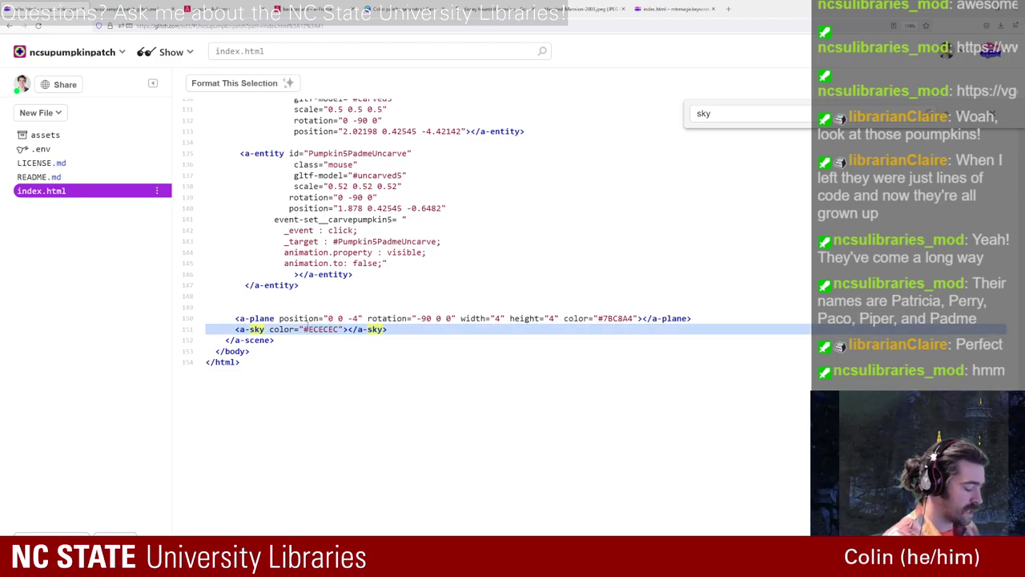
key(BackSpace)
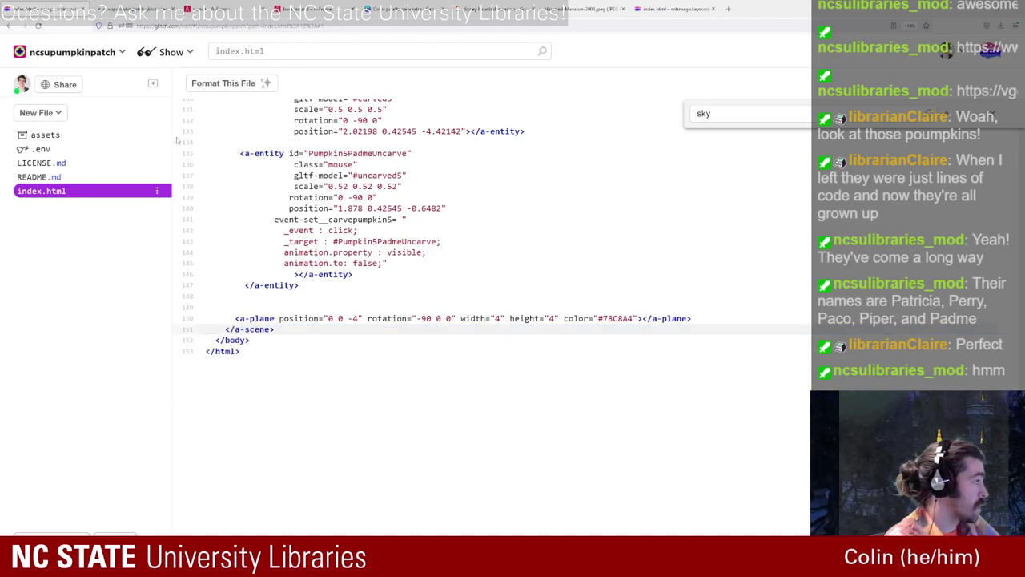
click(128, 8)
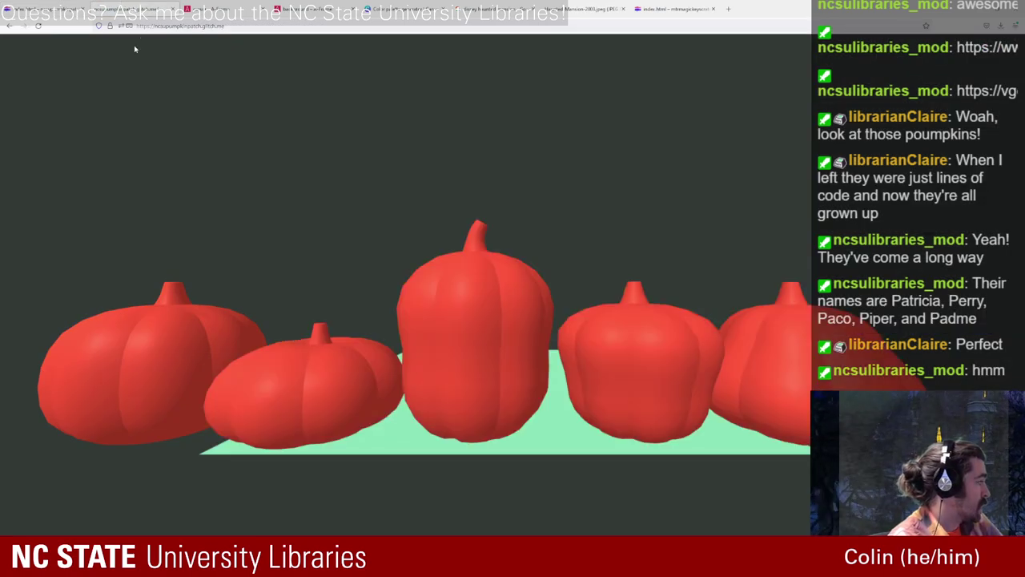
Step: Switch to Canva's Color Palette Generator and copy the Gray Nickel color code #BABAB5
click(681, 8)
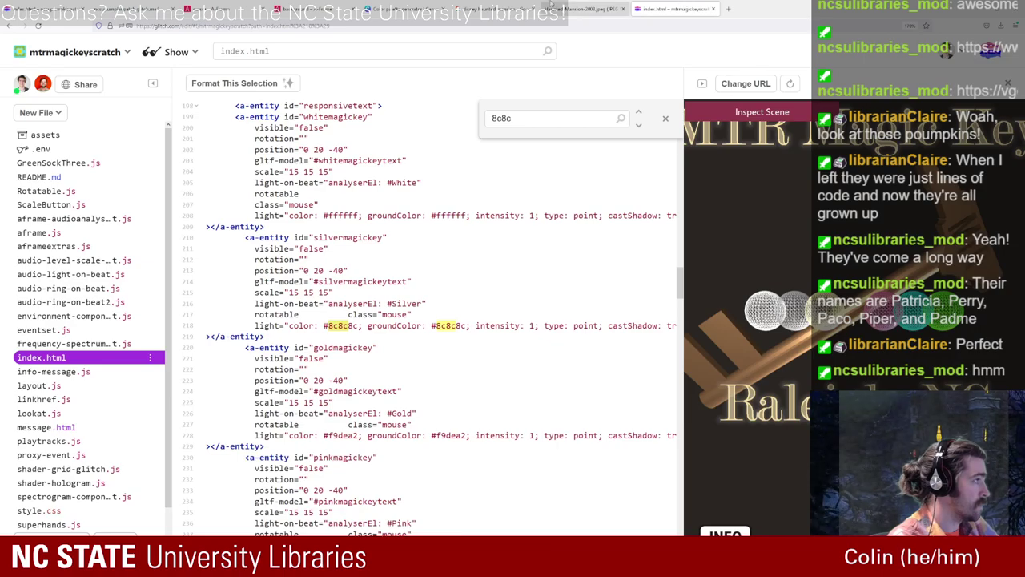
click(584, 8)
click(497, 8)
click(406, 8)
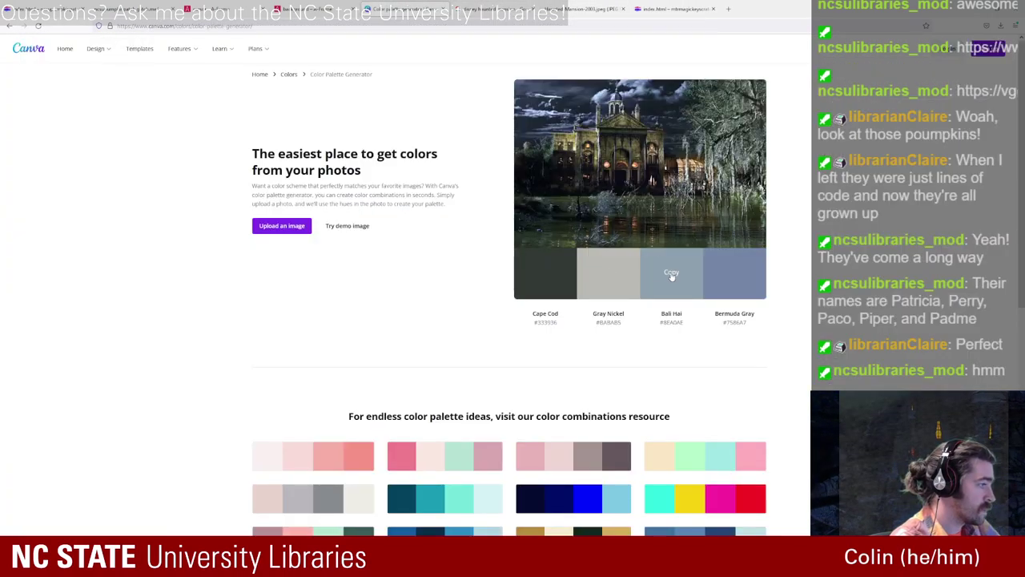
click(608, 273)
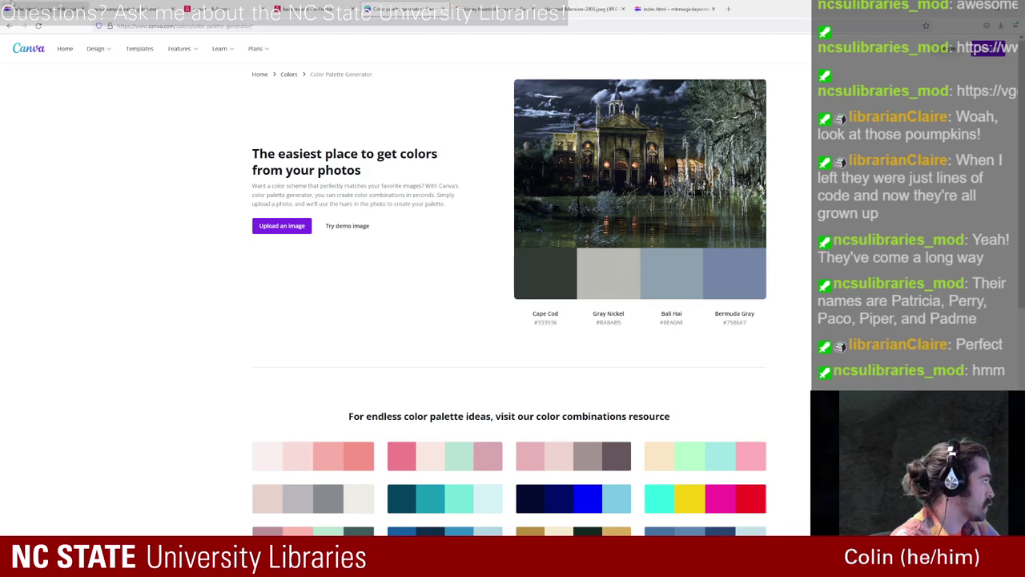
Step: Switch to the ncsupumpkinpatch code in Glitch, find the a-plane line in index.html, and set its color to #BABAB5
key(ctrl+9)
key(ctrl+a)
text(plane)
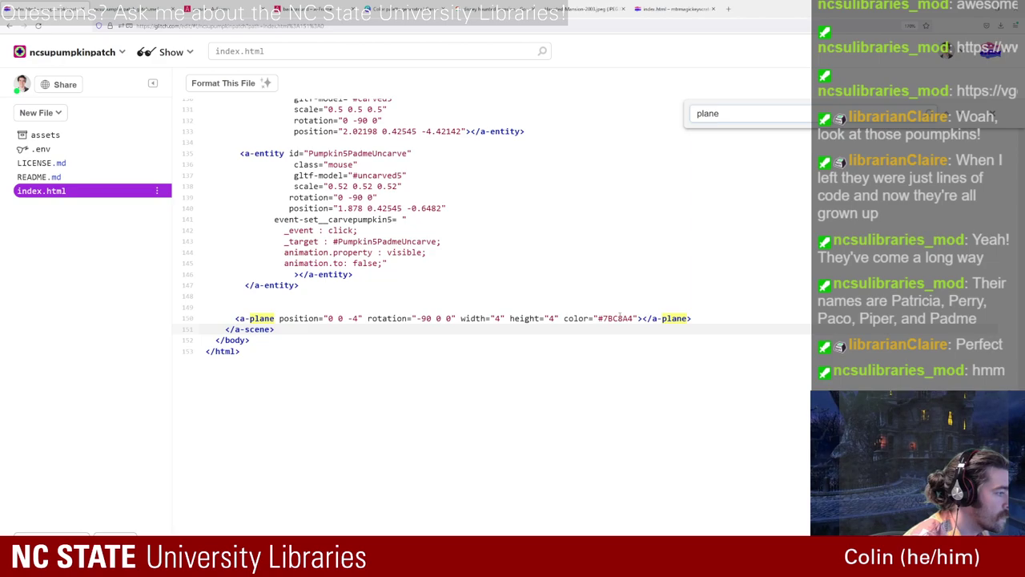
drag(633, 318, 603, 318)
text(#BABAB5)
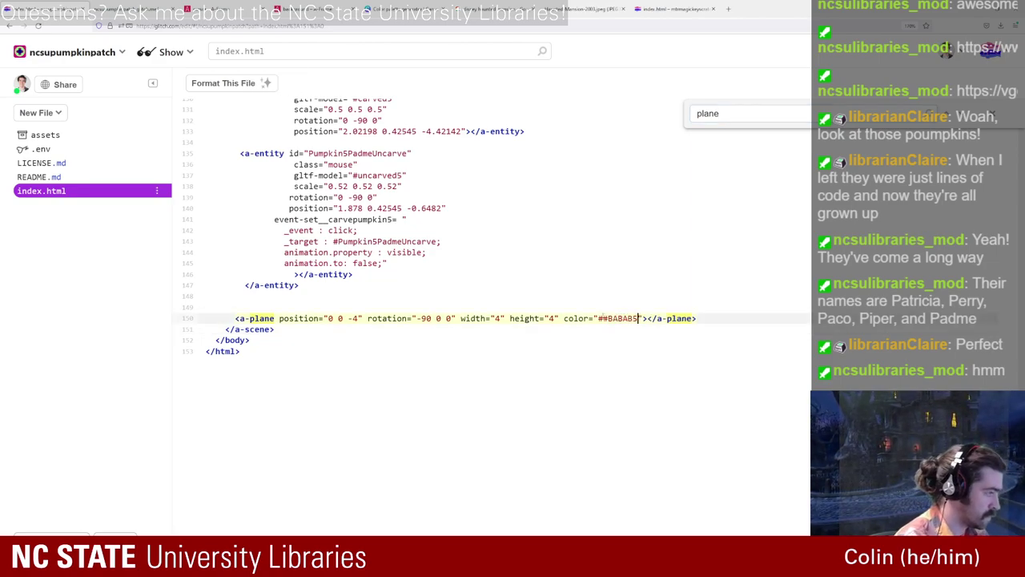
key(BackSpace)
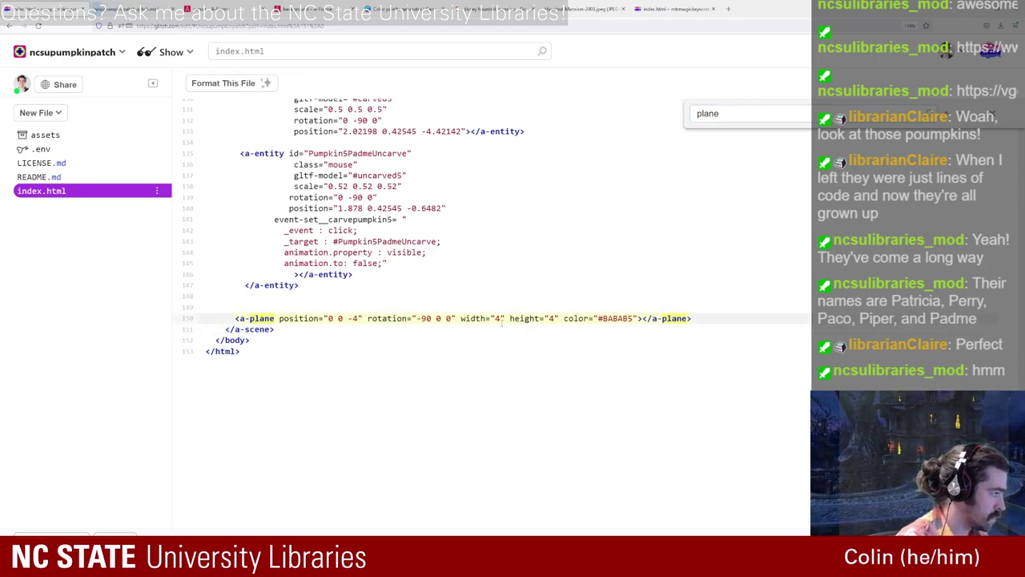
Step: Set the a-plane's width and height to 40 in index.html, and view the pumpkin scene
click(498, 318)
text(0)
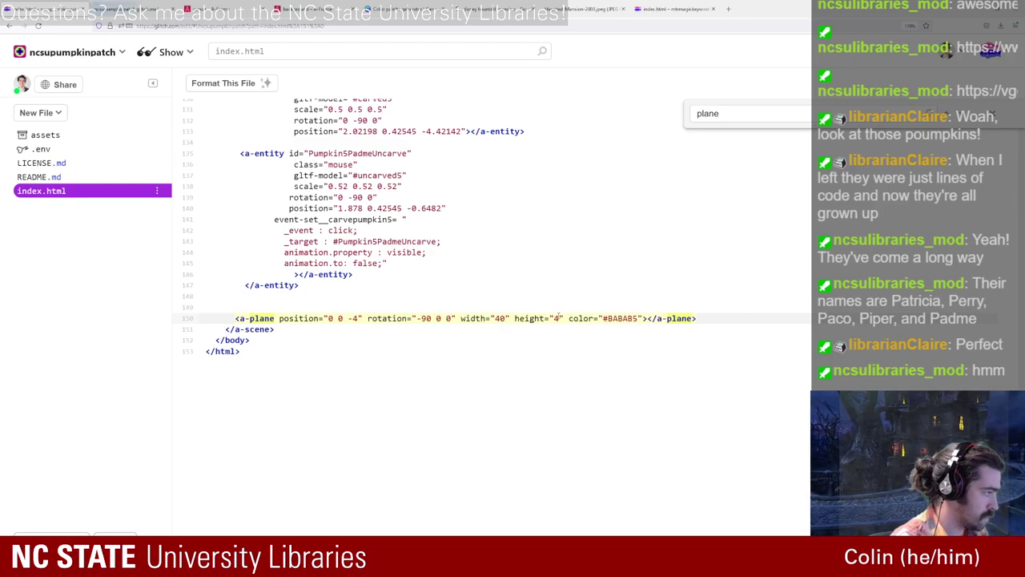
click(558, 318)
text(0)
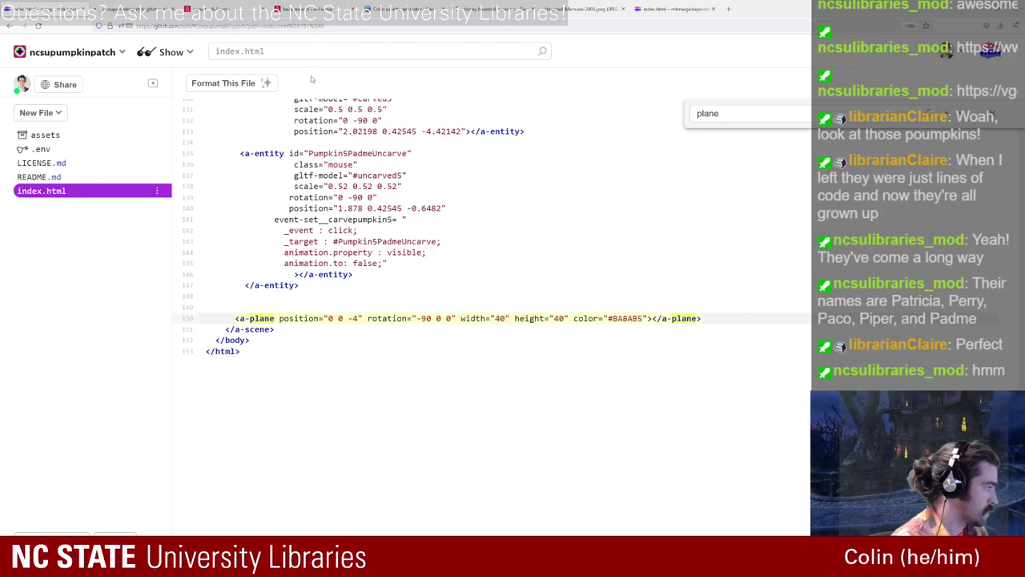
click(149, 7)
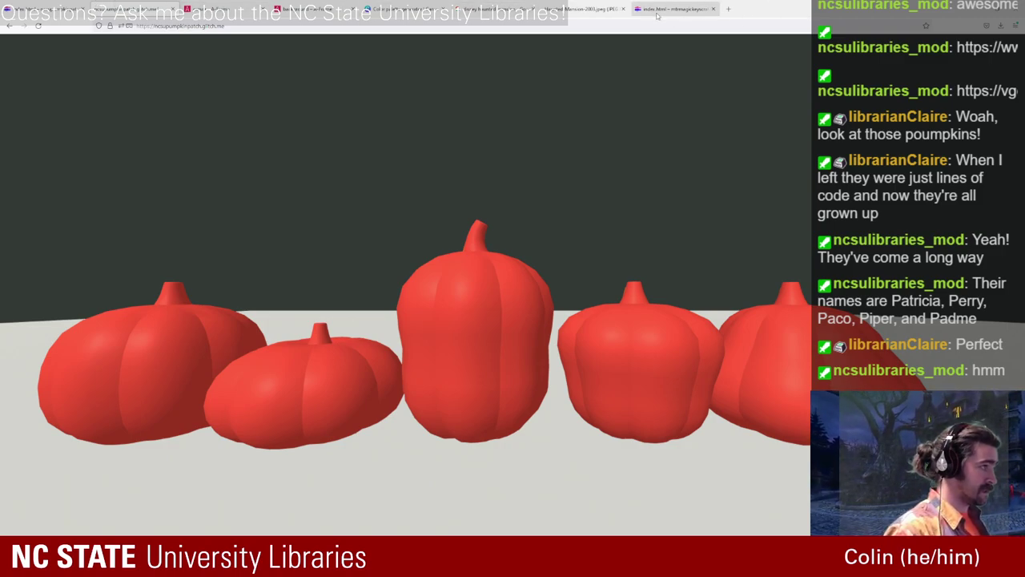
Step: Go to Sketchfab in a new browser tab and search for "scary tree", limited to downloadable models
click(729, 8)
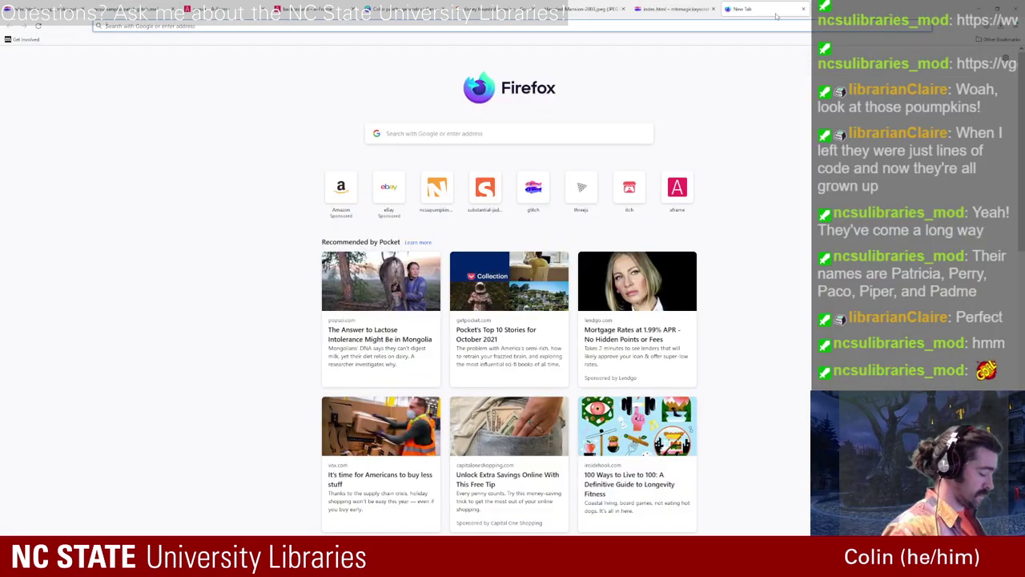
text(sketchfab)
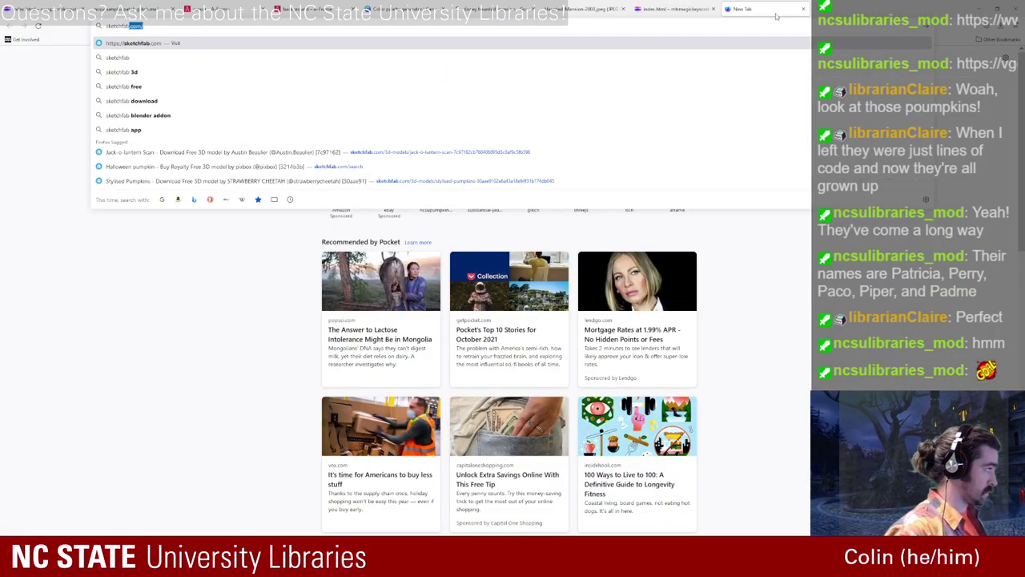
key(Return)
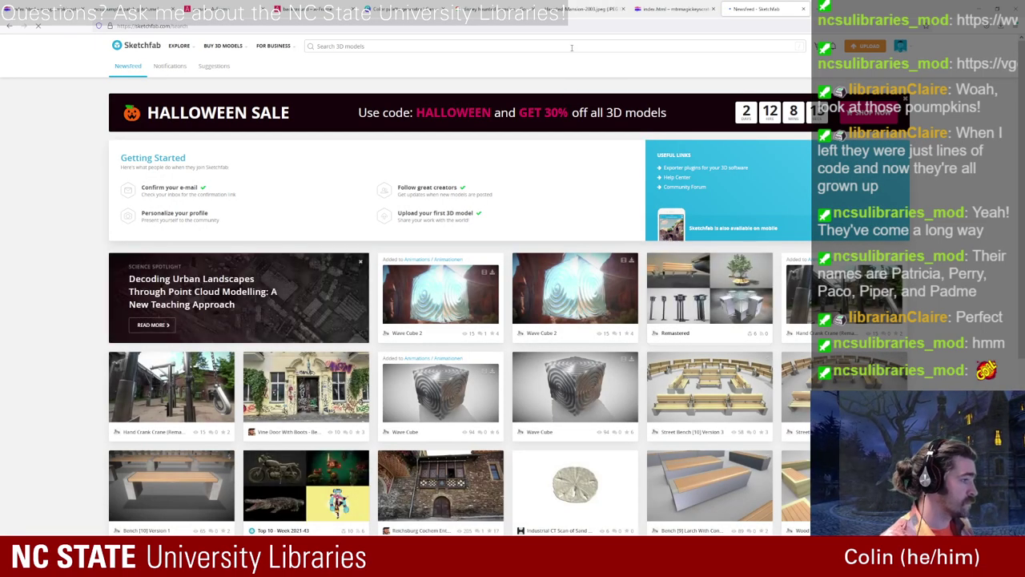
click(571, 47)
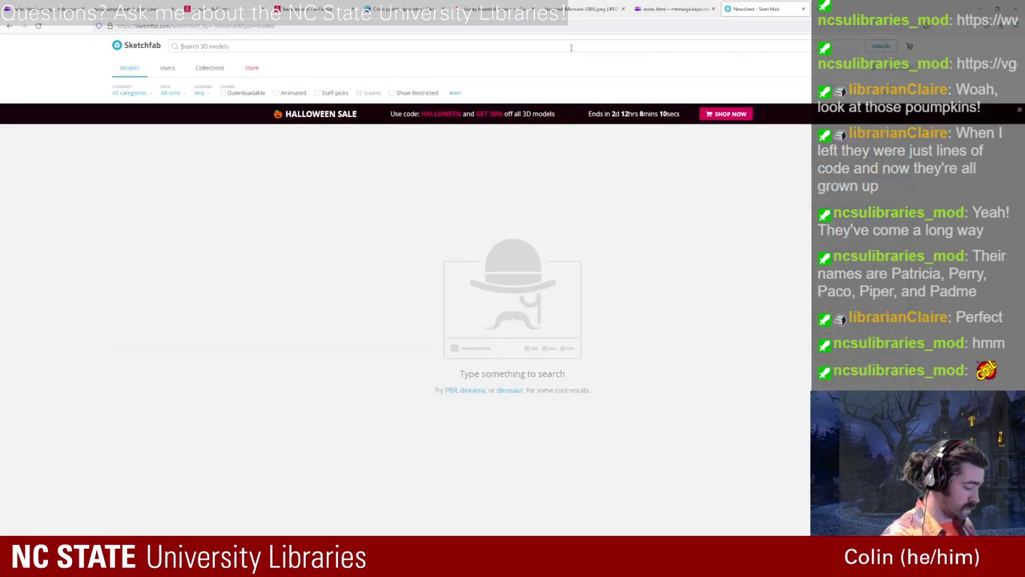
text(sc)
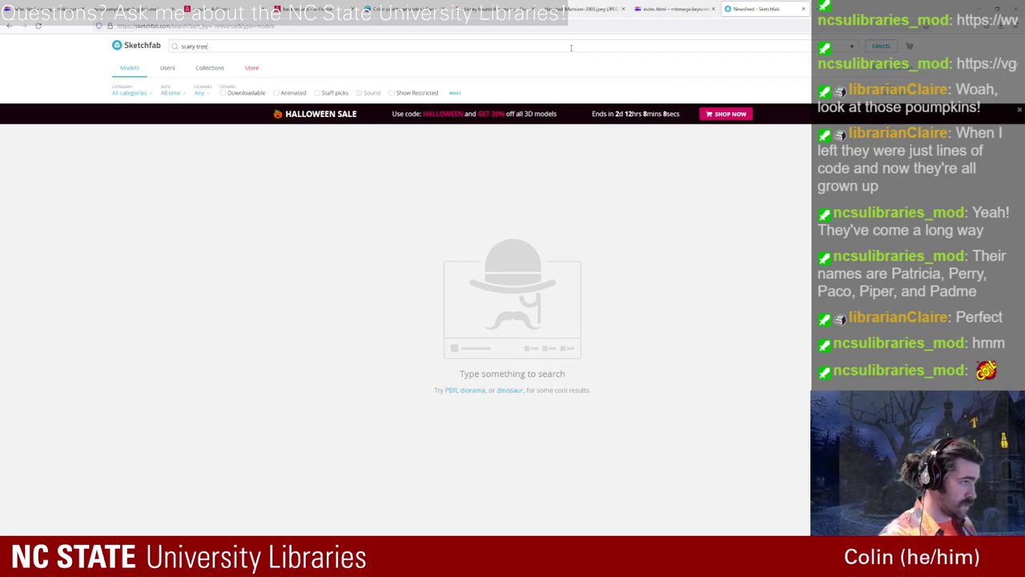
text(ary tree)
key(Return)
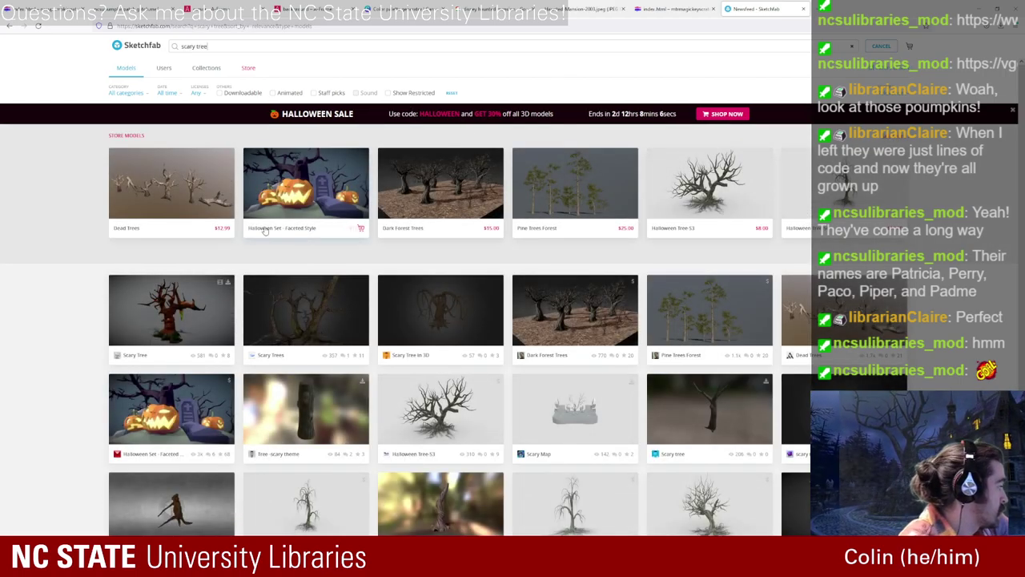
click(239, 93)
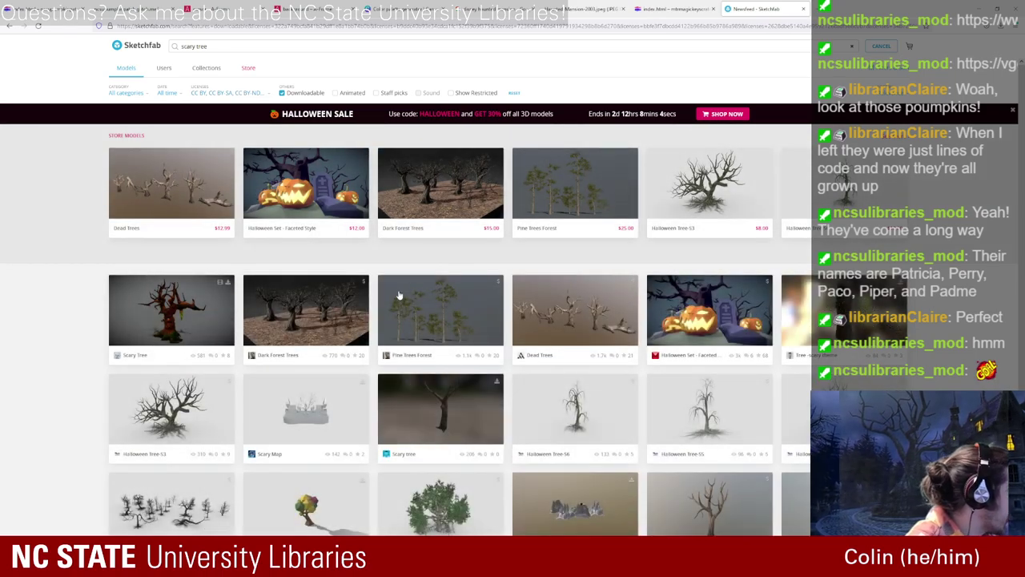
Step: Check the prices of Dark Forest Trees, Halloween Tree-S6, Halloween Tree-S4, Halloween Tree-collection-18 and Cartoon Haunted House
click(296, 316)
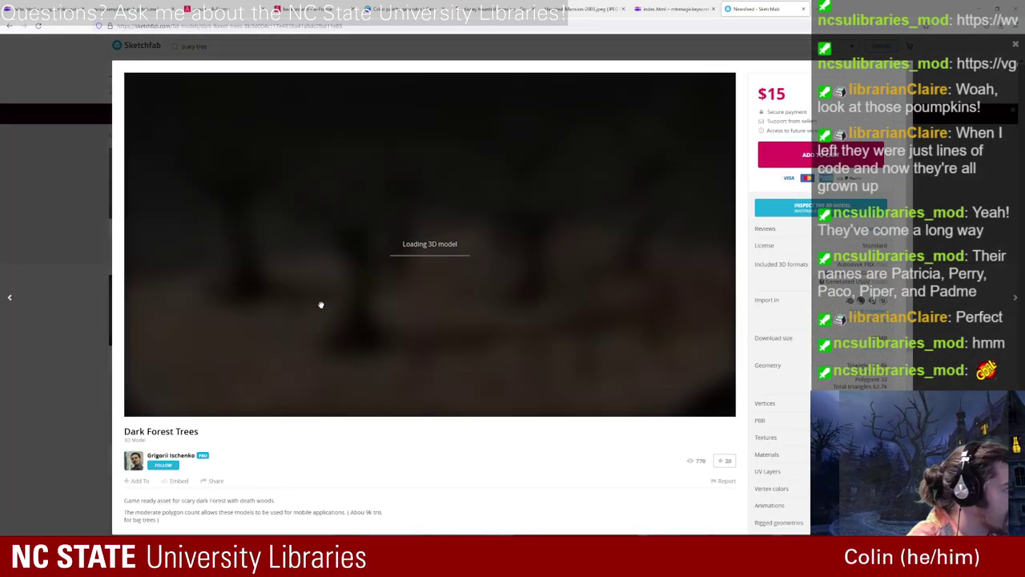
key(Escape)
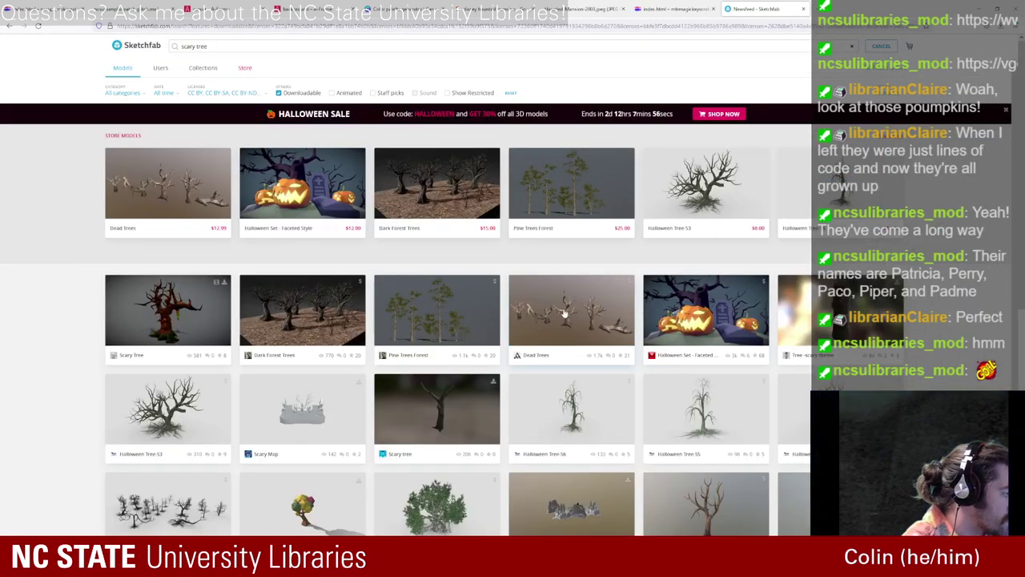
click(573, 417)
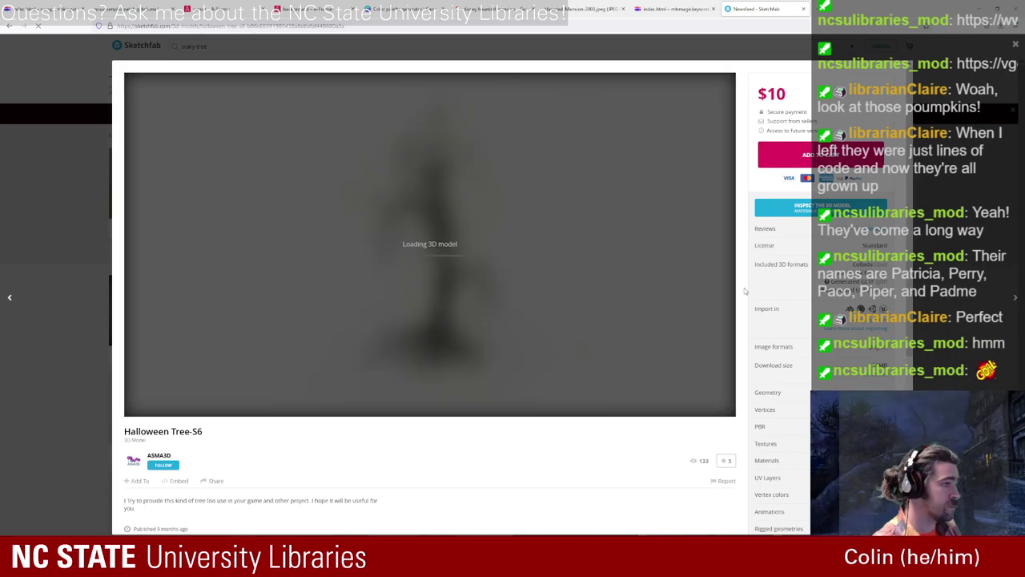
click(30, 364)
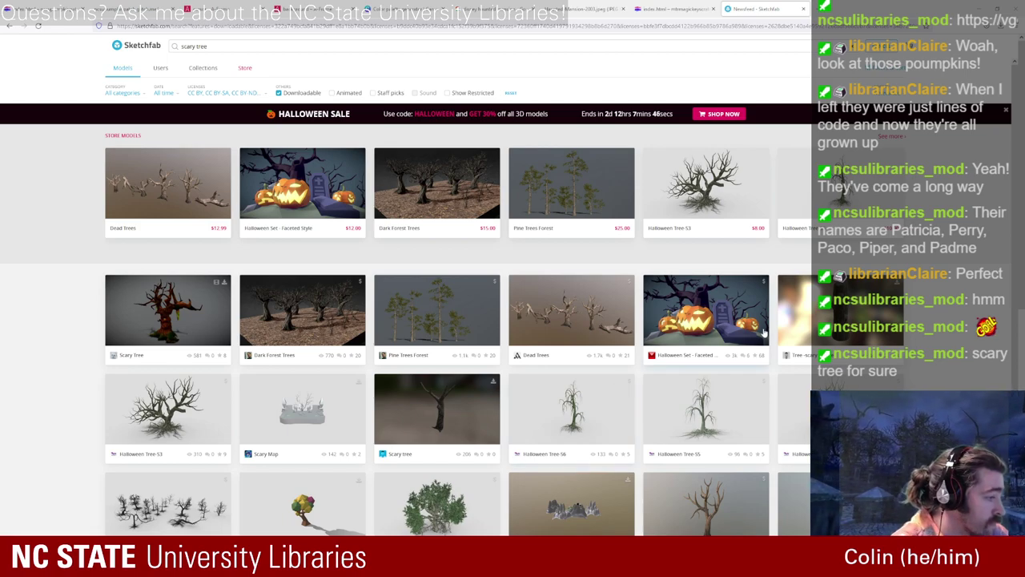
scroll(735, 401, down, 2)
click(597, 293)
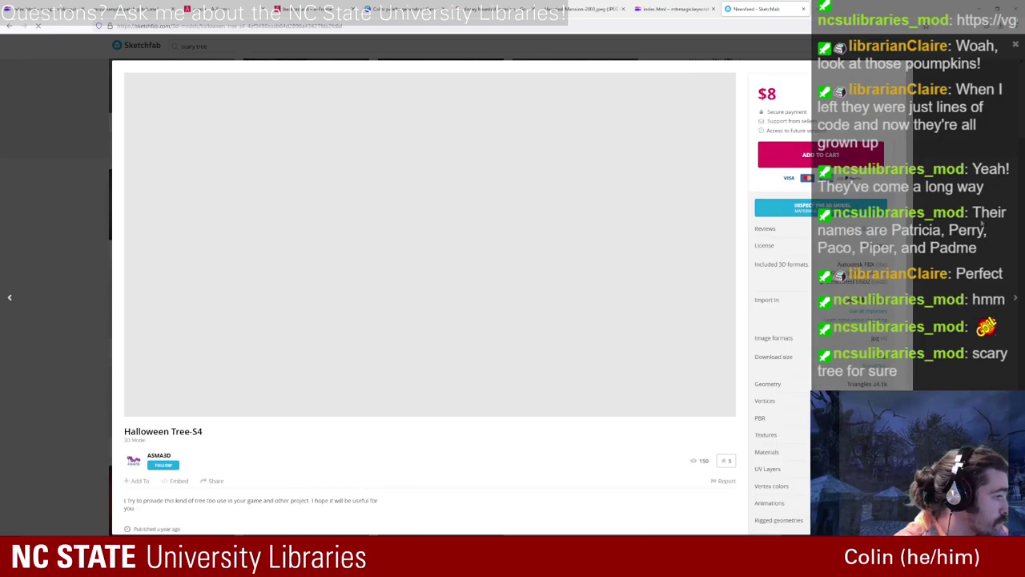
key(alt+Left)
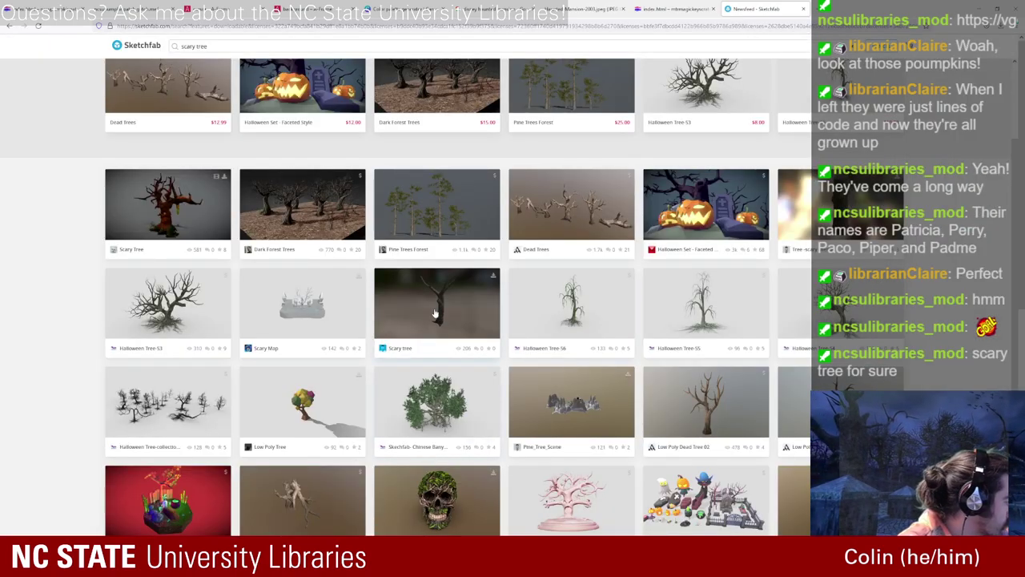
scroll(342, 274, down, 2)
click(164, 296)
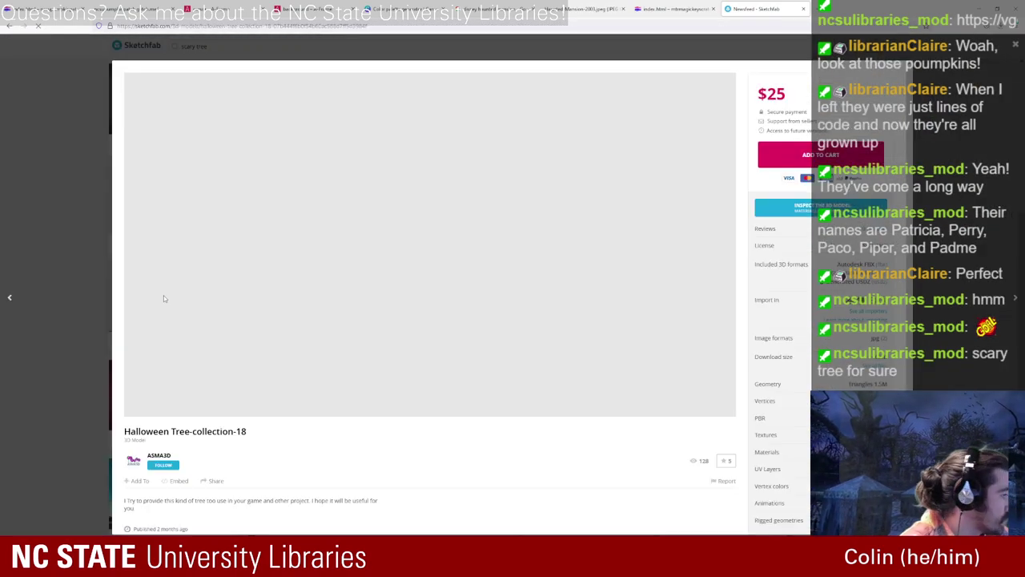
key(alt+Left)
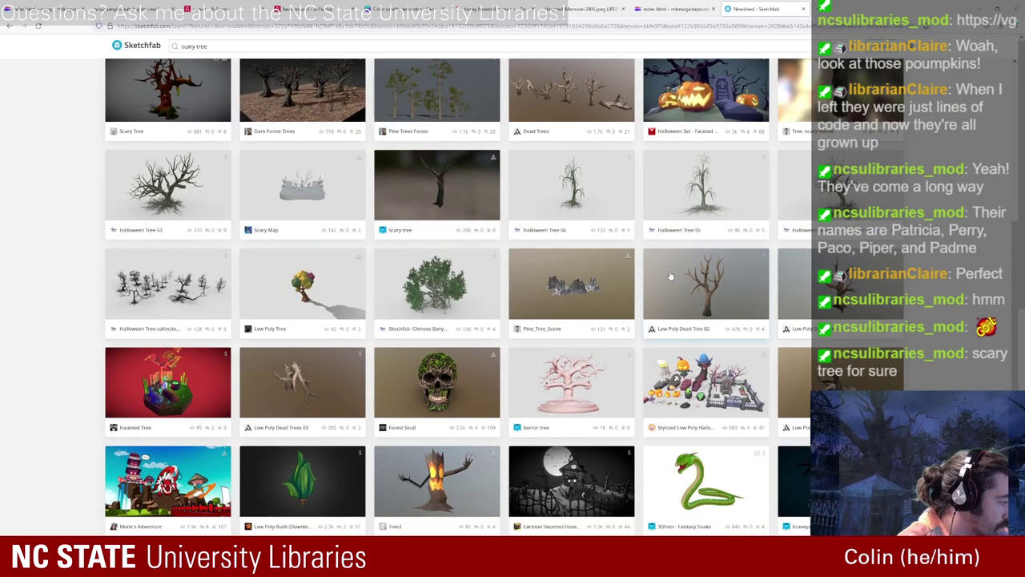
click(584, 476)
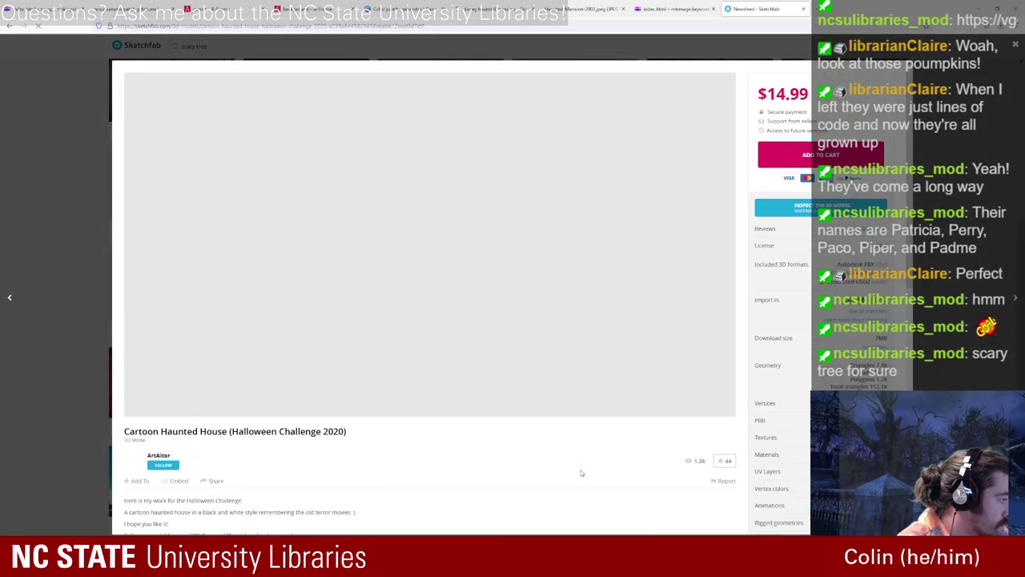
key(alt+Left)
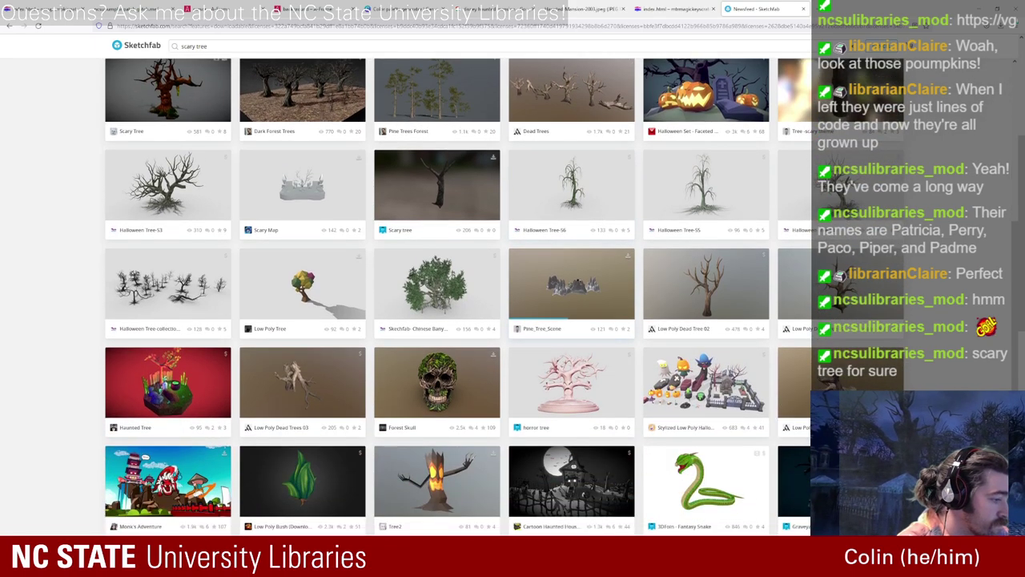
Step: Open the free Graveyard model, copy its creator credits, and download it in the original FBX format
click(605, 312)
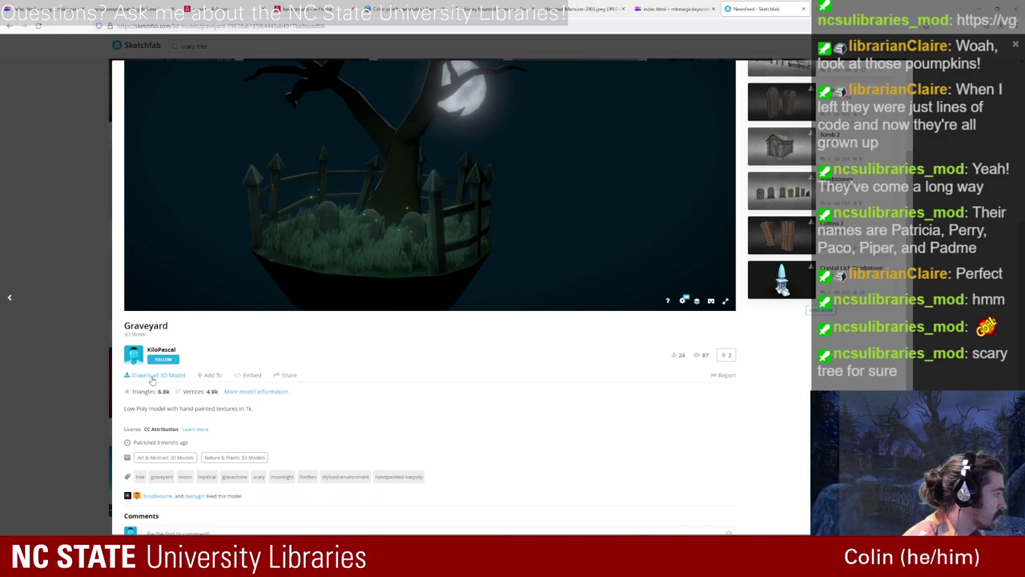
click(152, 376)
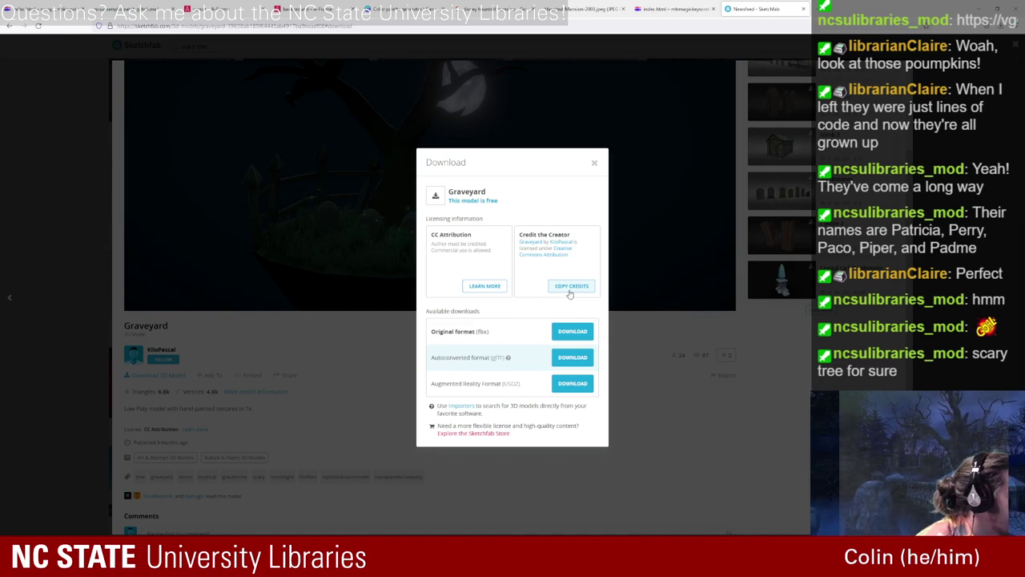
click(570, 289)
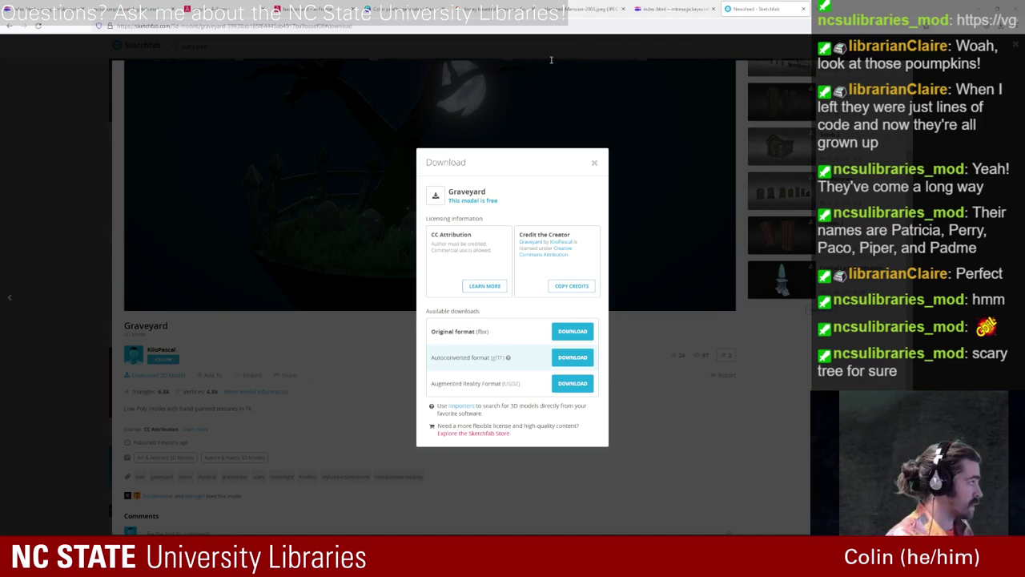
click(984, 363)
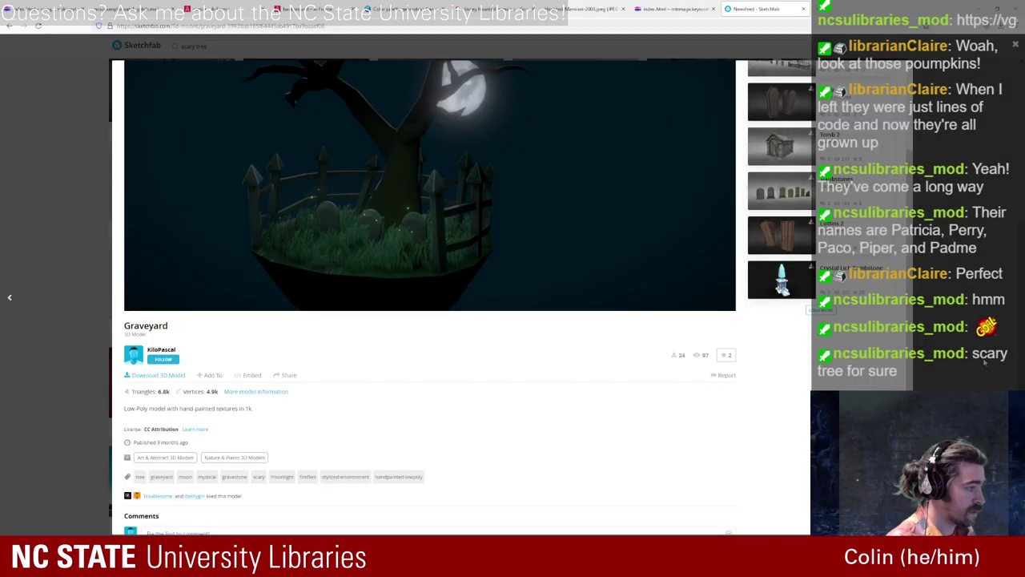
click(163, 375)
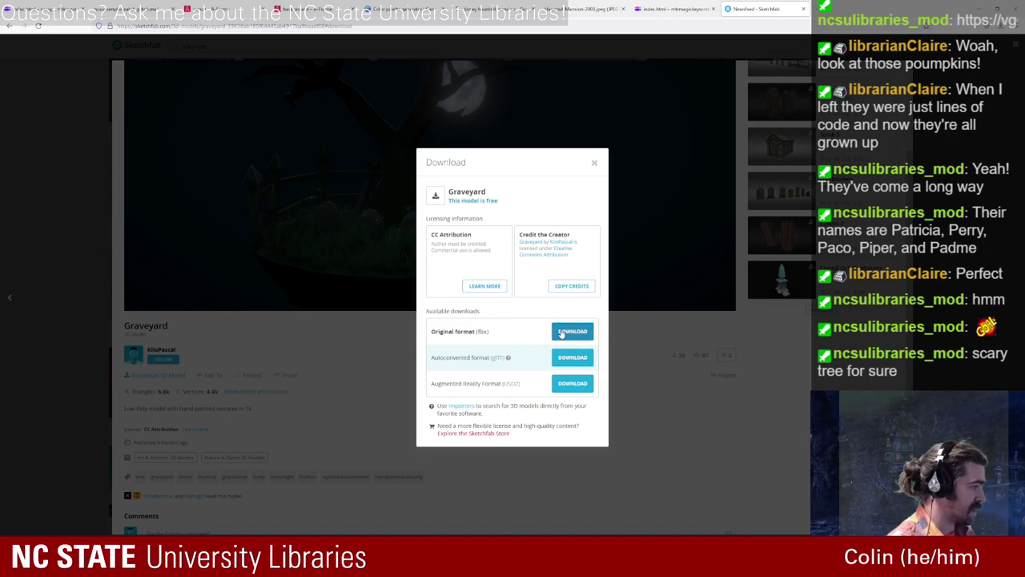
click(562, 331)
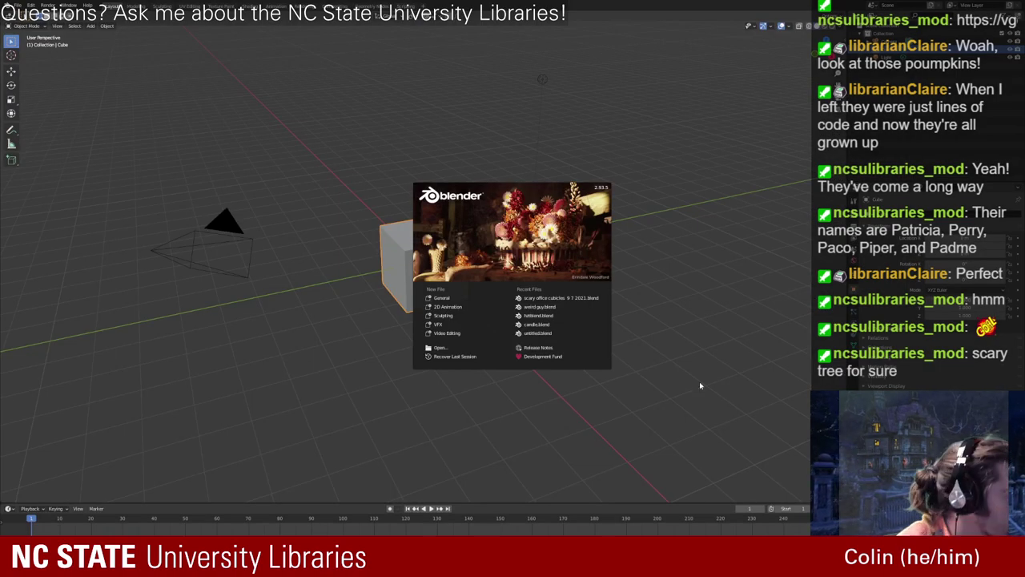
Step: Switch to Blender, replace the default cube with the downloaded Graveyard model, and display its materials in the viewport
click(655, 257)
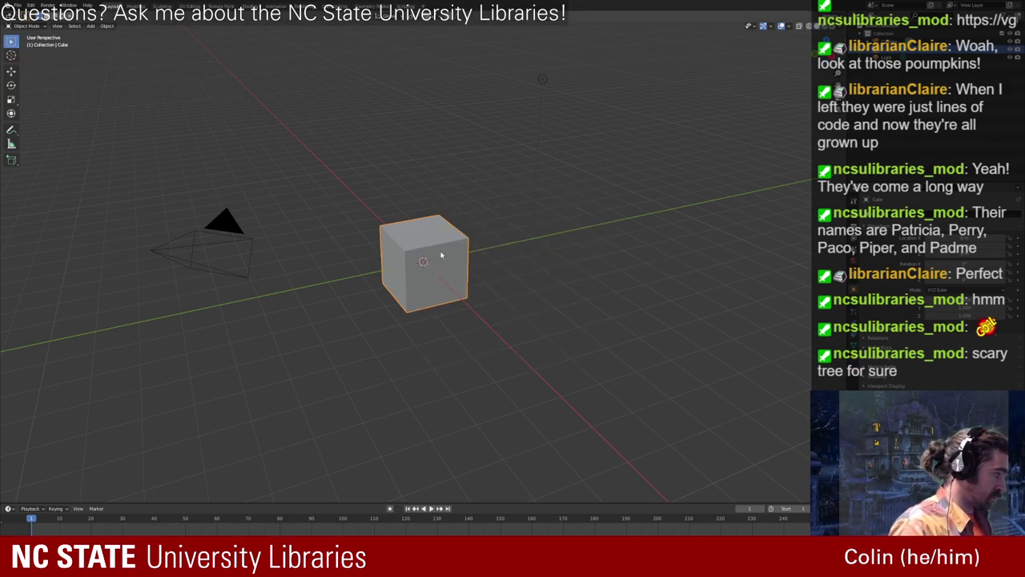
key(Delete)
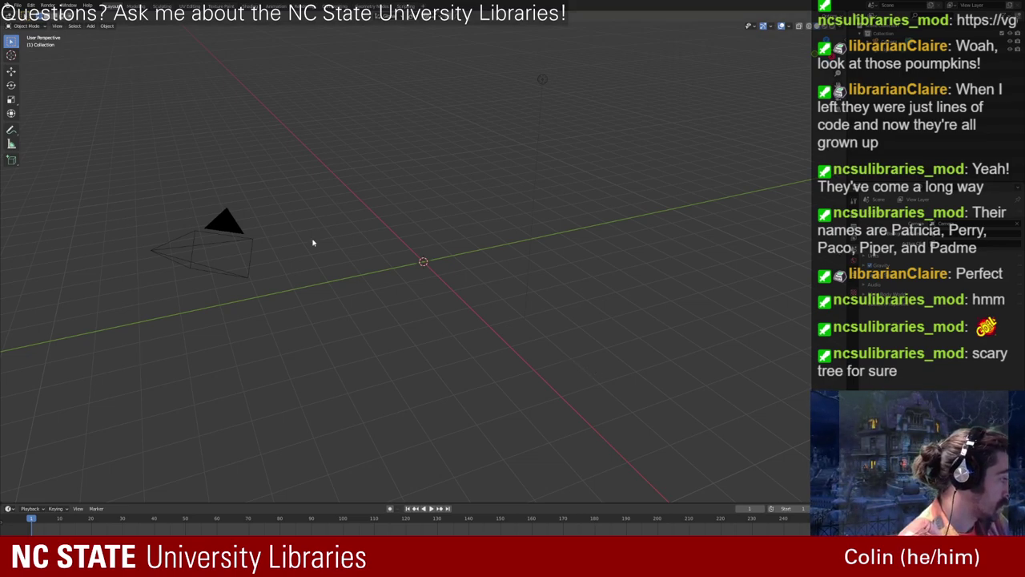
click(16, 5)
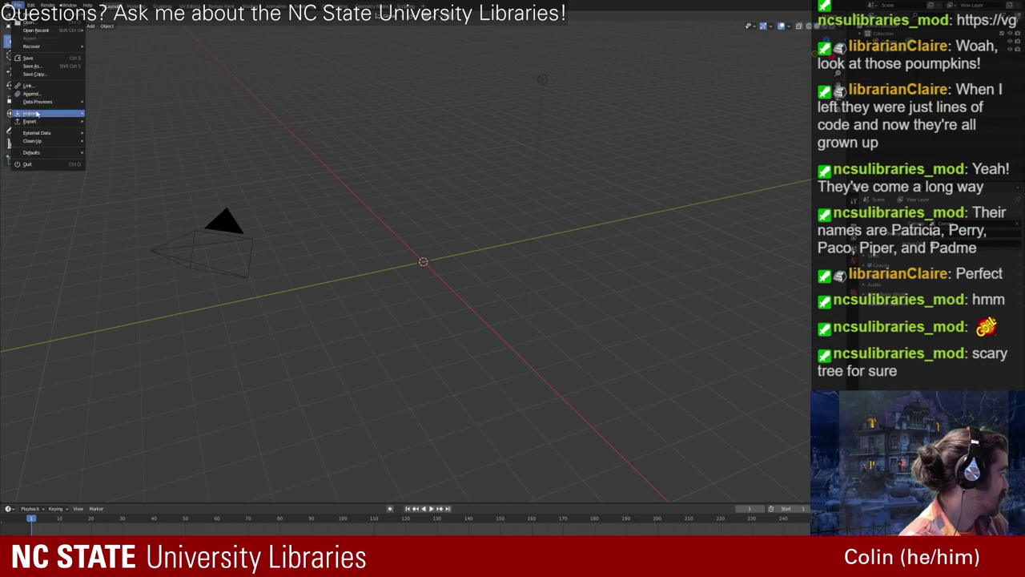
mouse_move(37, 114)
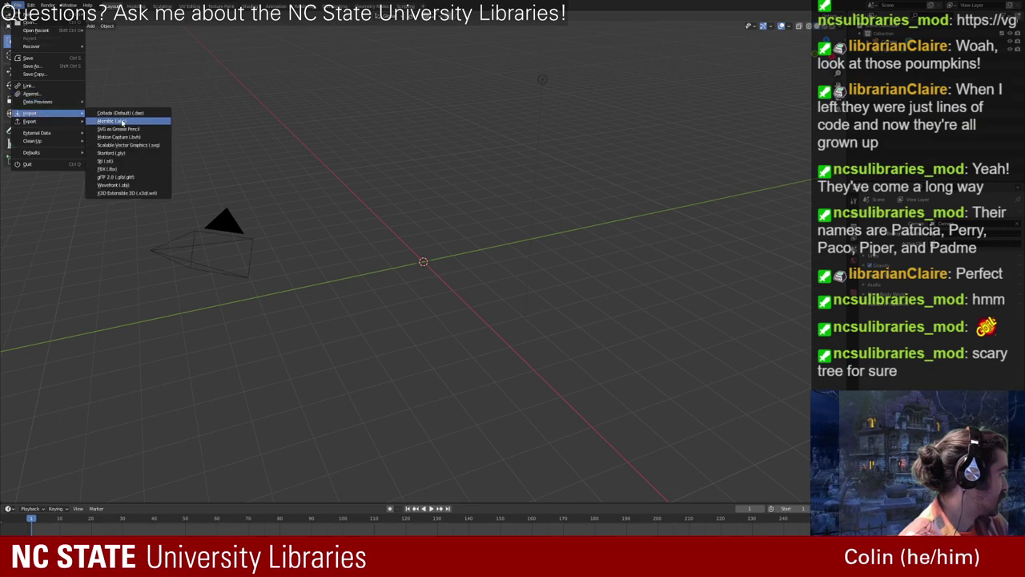
click(160, 177)
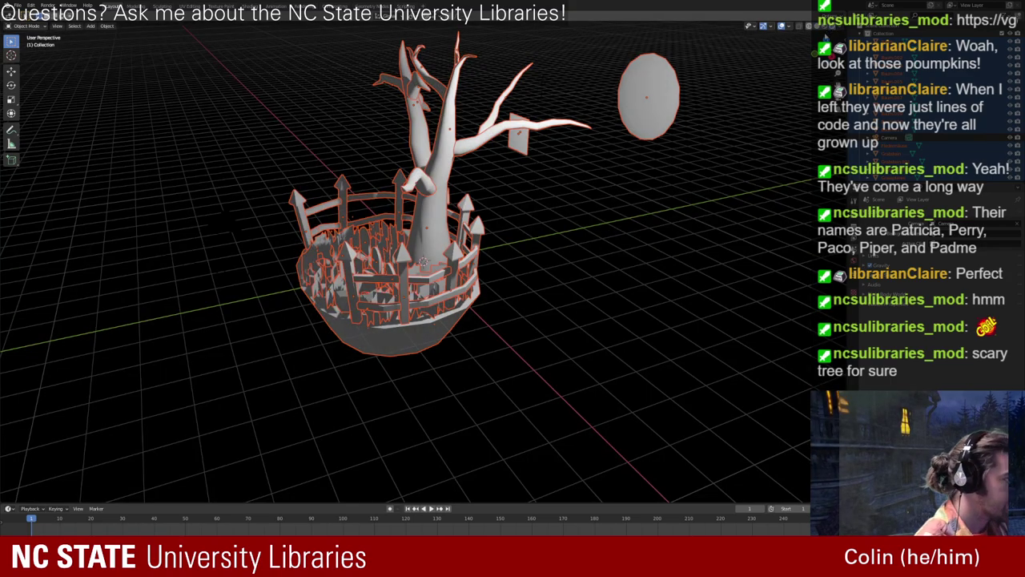
key(z)
click(530, 207)
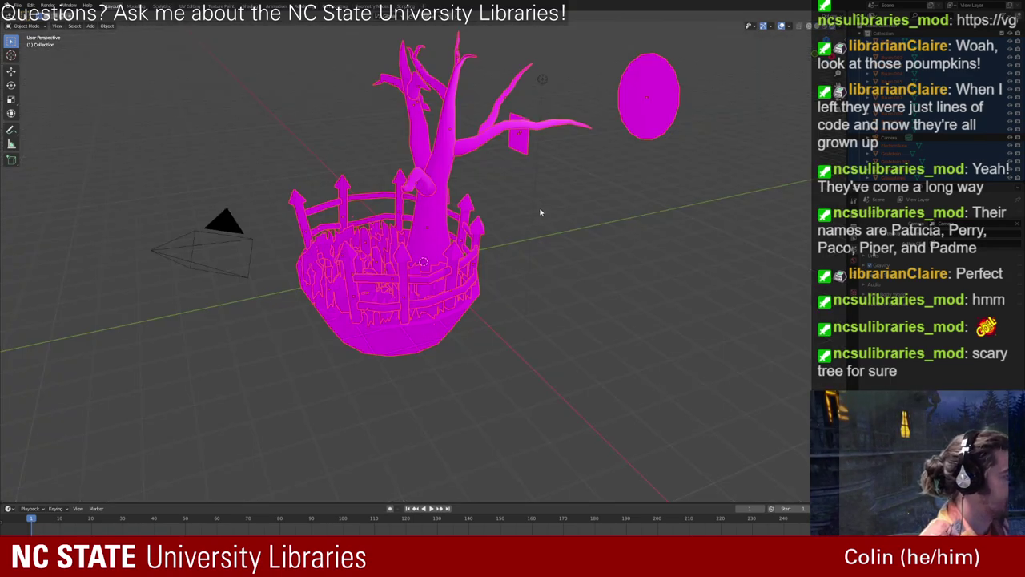
Step: Delete the round disc and the square plane hanging above the graveyard between the tree's branches
middle_drag(538, 217, 604, 270)
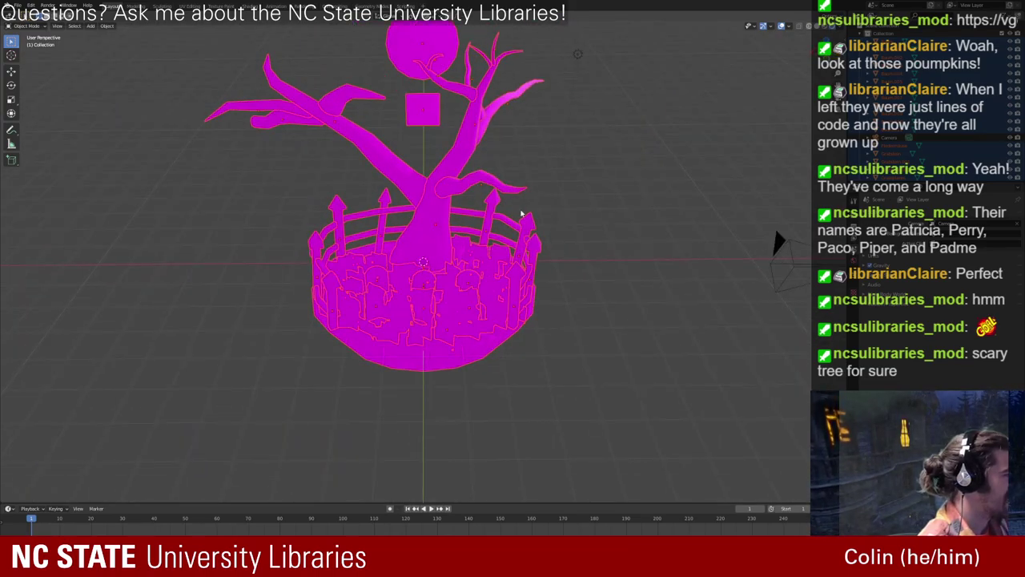
scroll(513, 210, down, 4)
scroll(498, 204, up, 3)
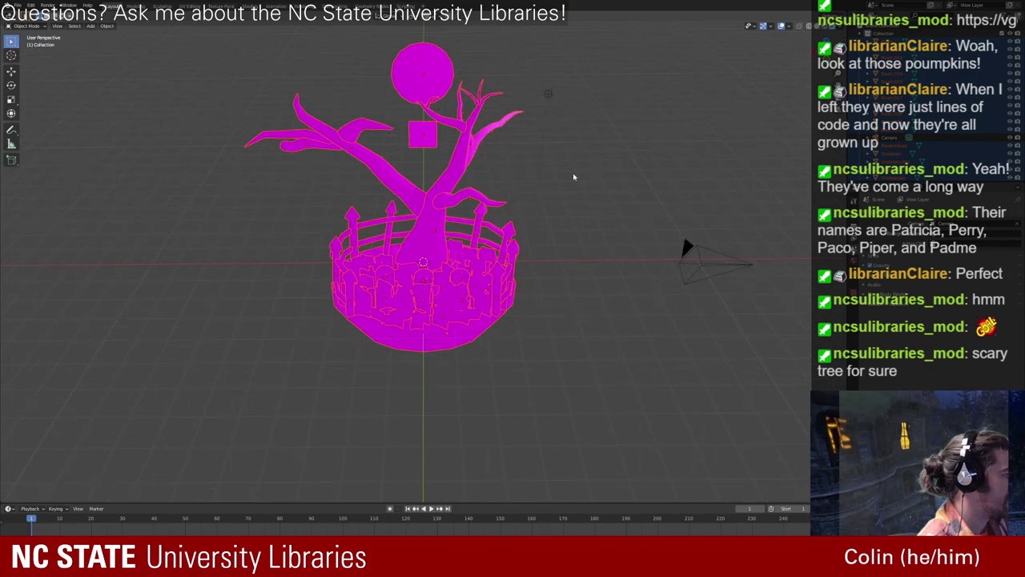
mouse_move(574, 176)
middle_down()
mouse_move(591, 214)
mouse_move(587, 175)
middle_up()
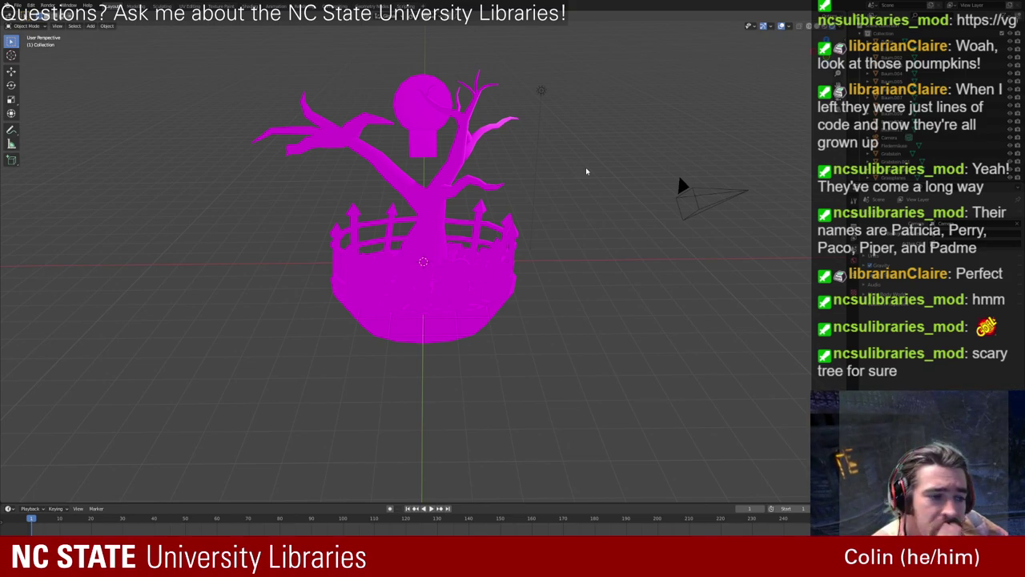
click(401, 107)
click(418, 151)
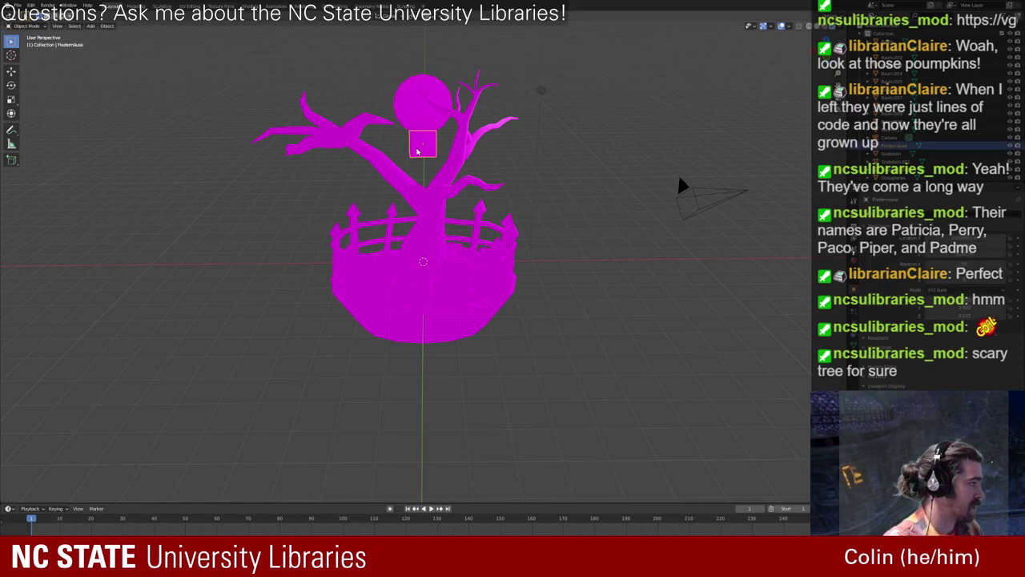
key(Delete)
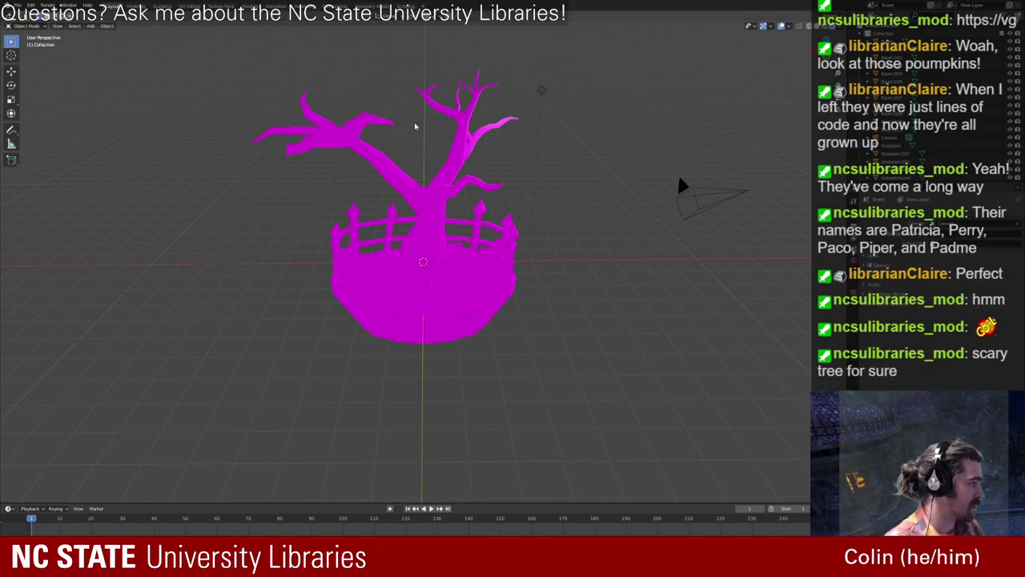
Step: Select the graveyard model, switch to the Shading workspace, and create a blank 1024 x 1024 px image named Untitled
click(17, 6)
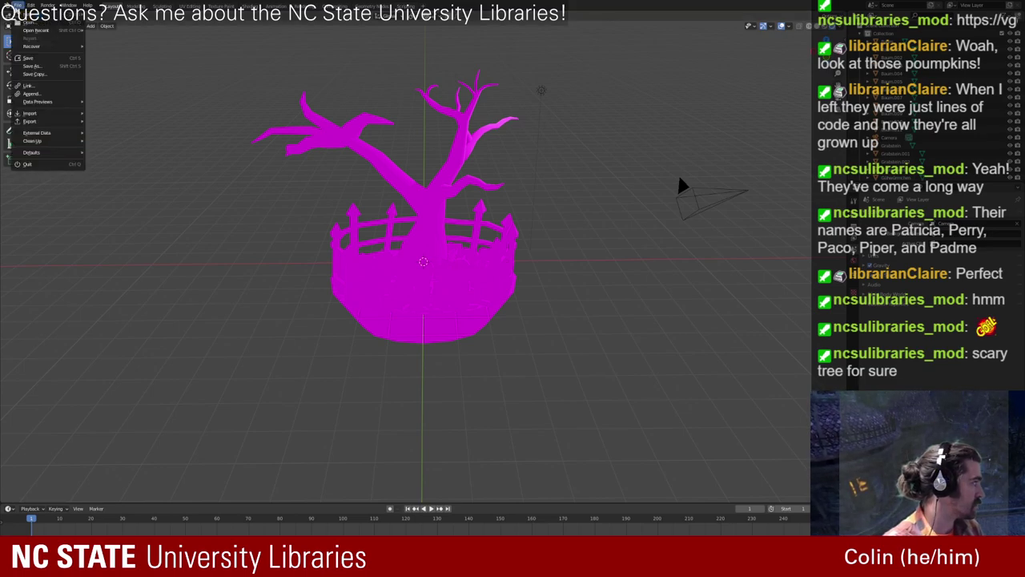
mouse_move(50, 122)
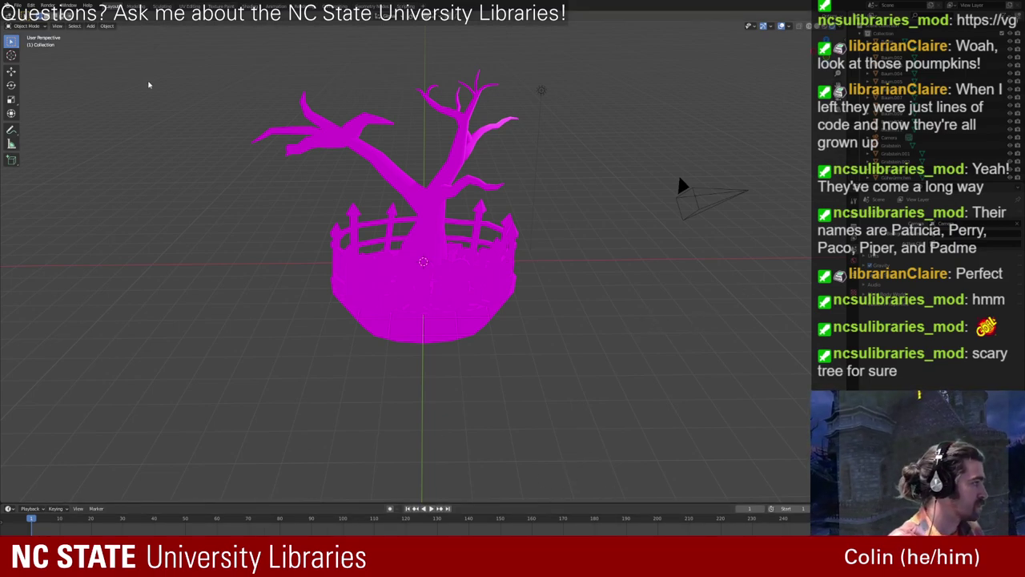
drag(178, 46, 578, 366)
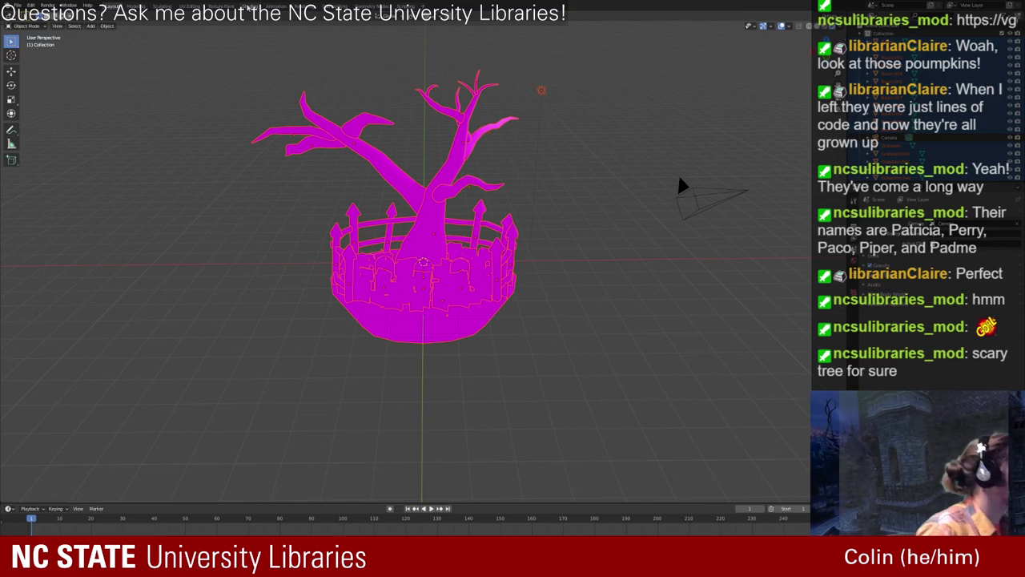
click(257, 6)
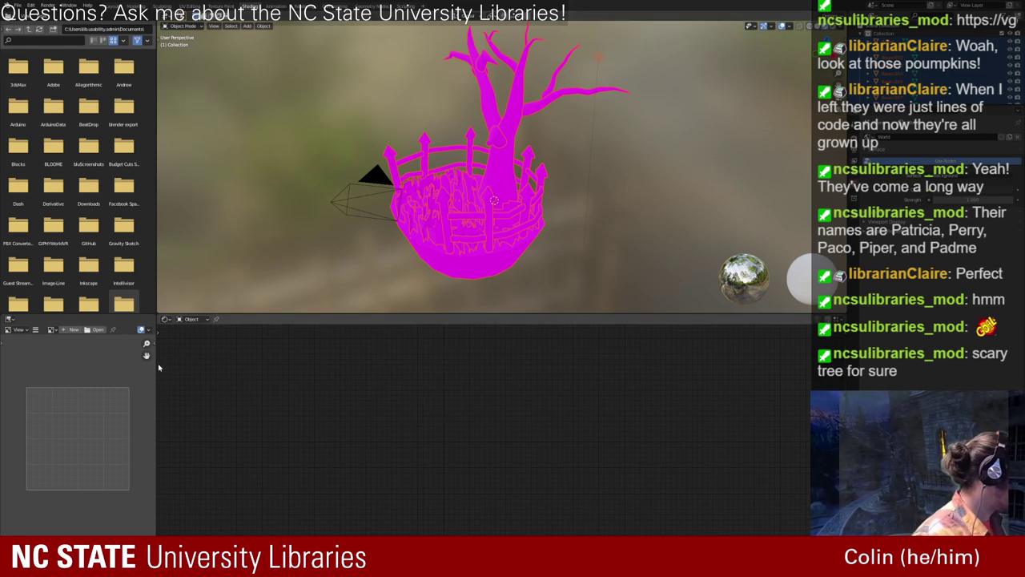
click(70, 329)
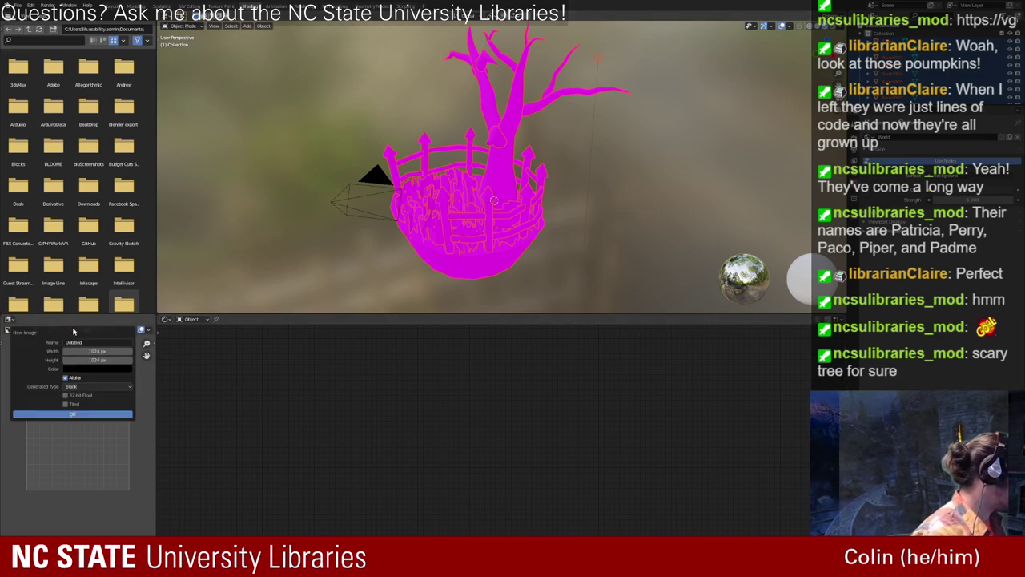
click(71, 414)
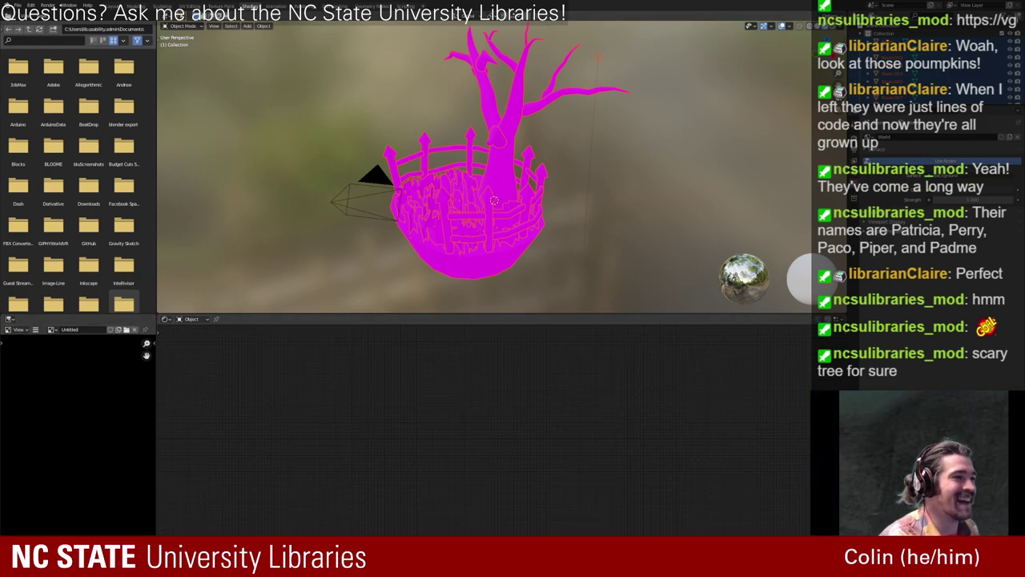
Step: Deselect the graveyard model and open the export format options
click(17, 5)
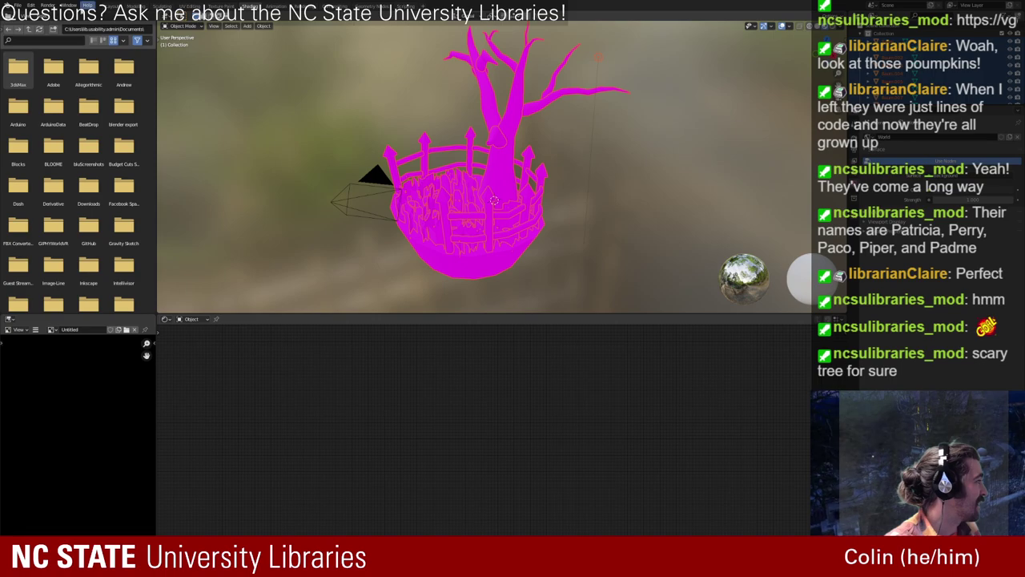
click(16, 5)
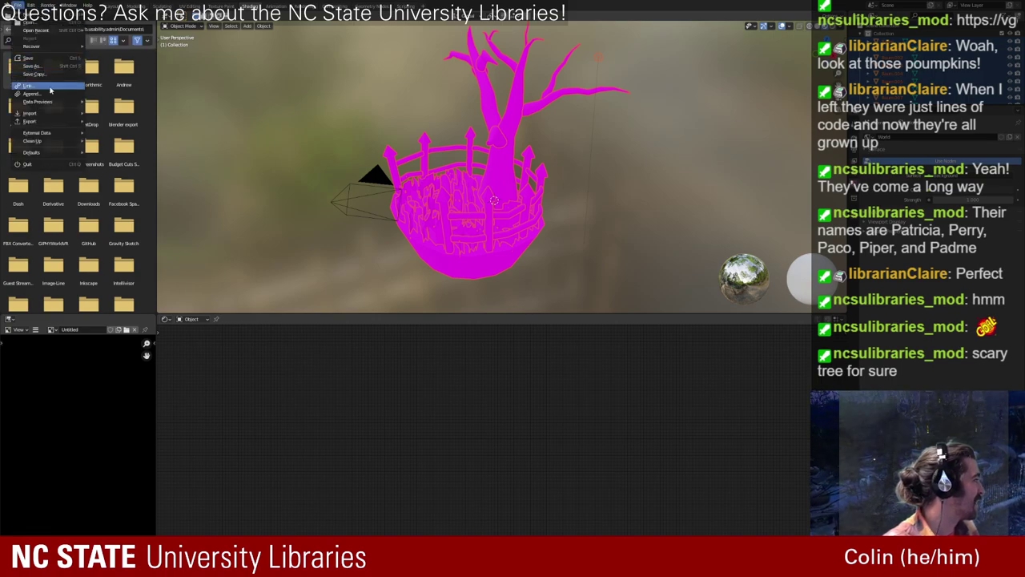
click(14, 4)
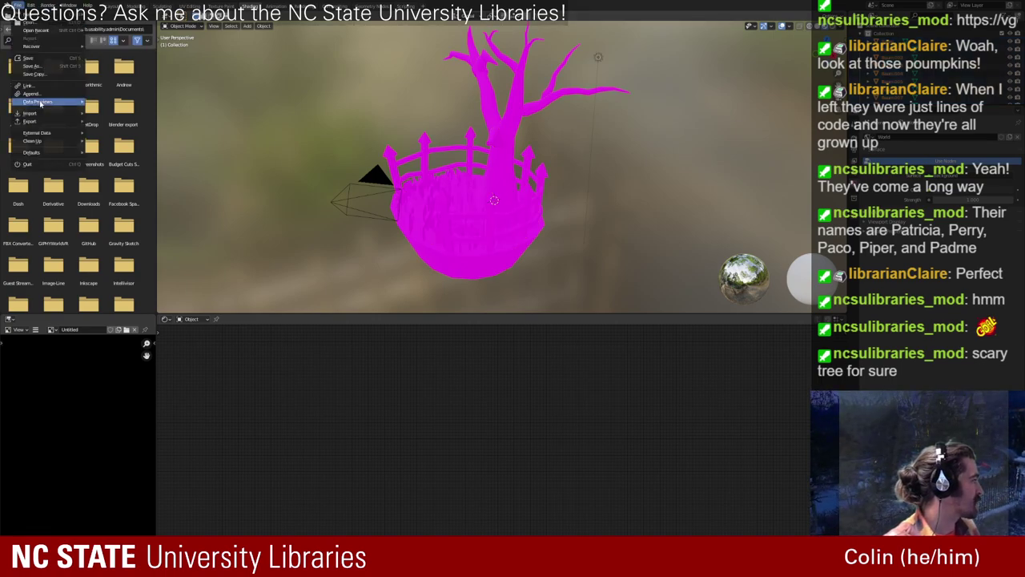
mouse_move(48, 121)
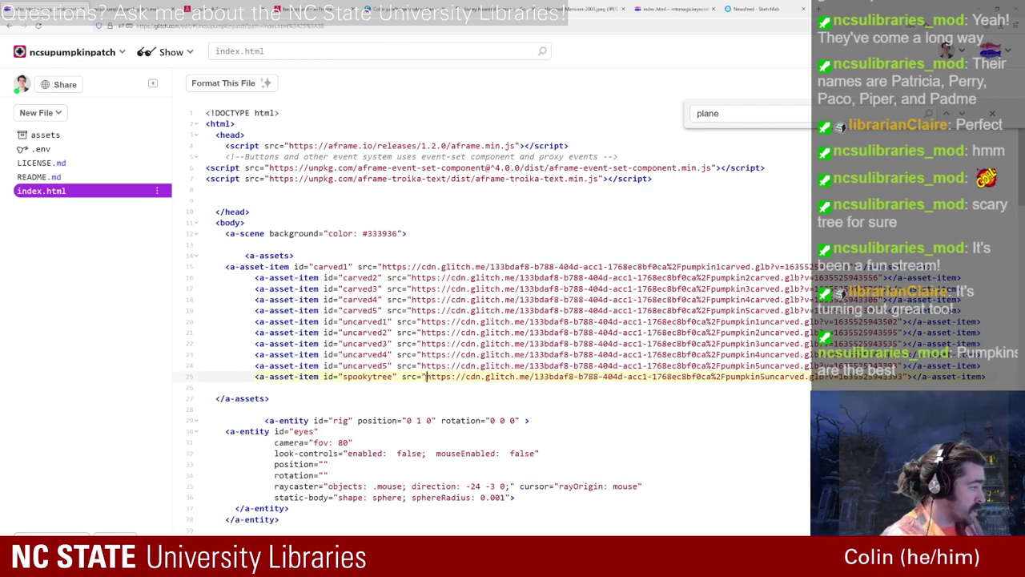
Step: Switch to Glitch and replace the spookytree asset's source address with the uploaded tree model's URL
drag(427, 377, 903, 376)
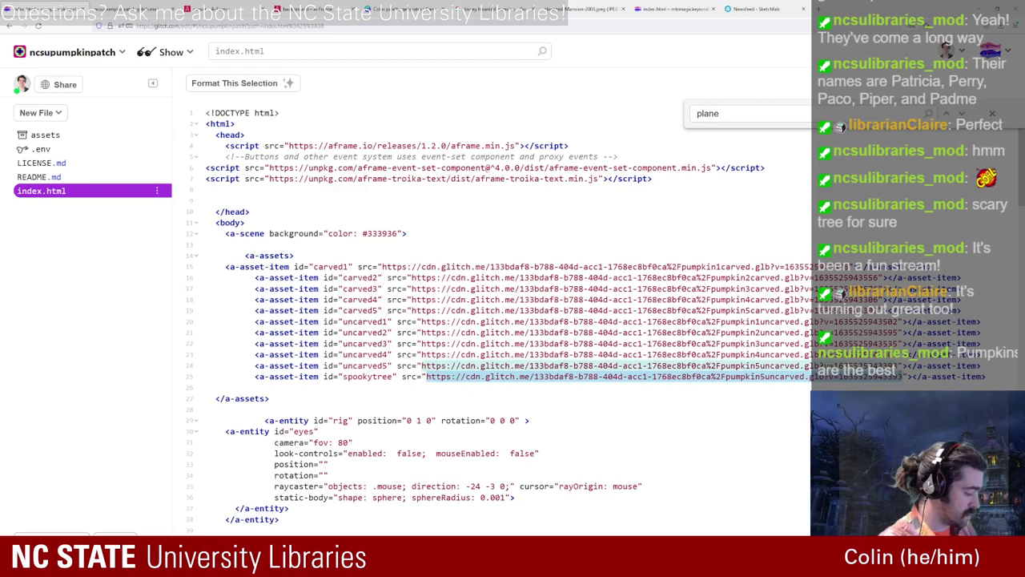
click(903, 377)
scroll(288, 292, down, 5)
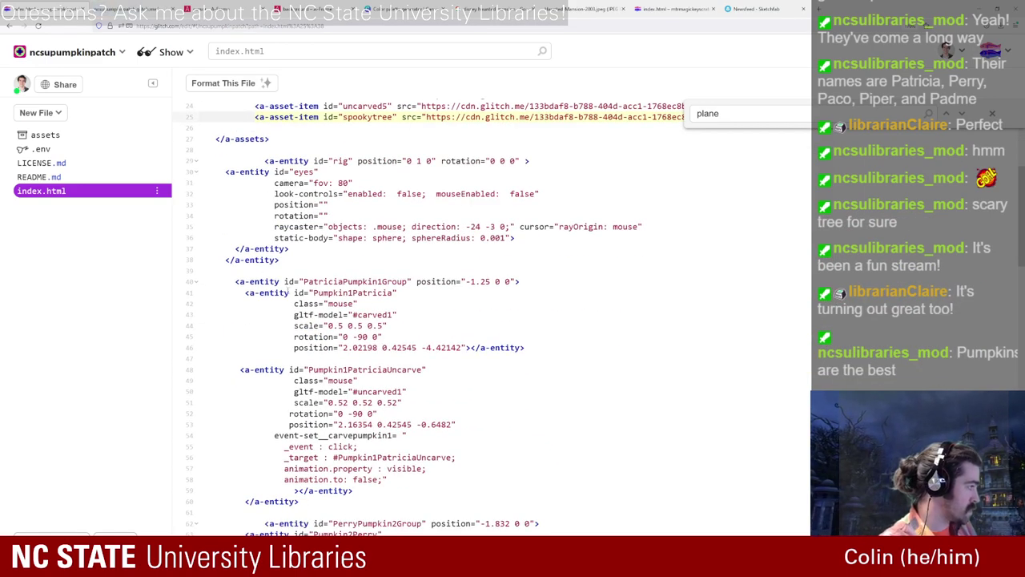
Step: Copy the first carved pumpkin's entity block and paste it on a new line just above the ground plane
drag(238, 294, 543, 346)
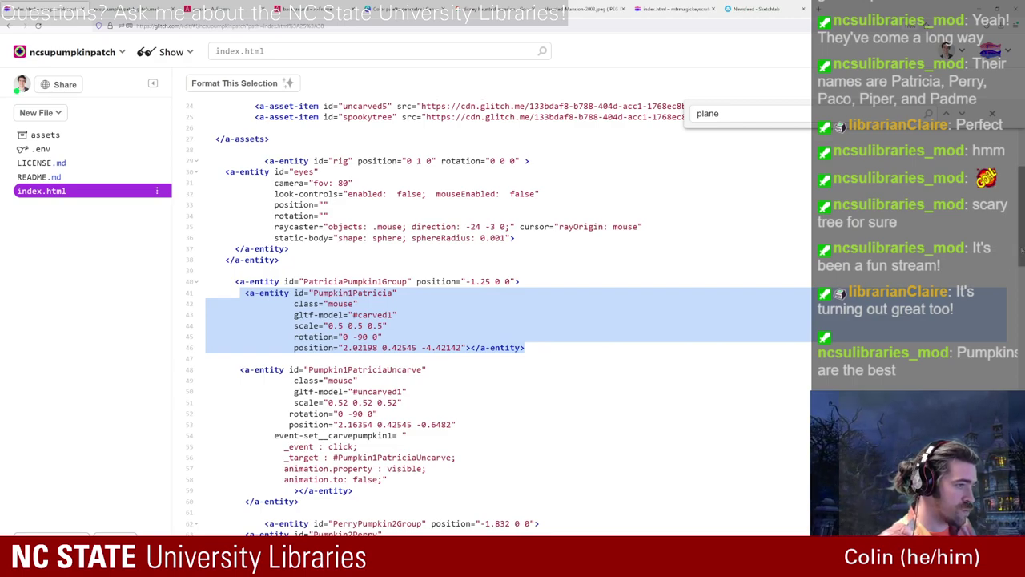
scroll(480, 320, down, 20)
click(378, 328)
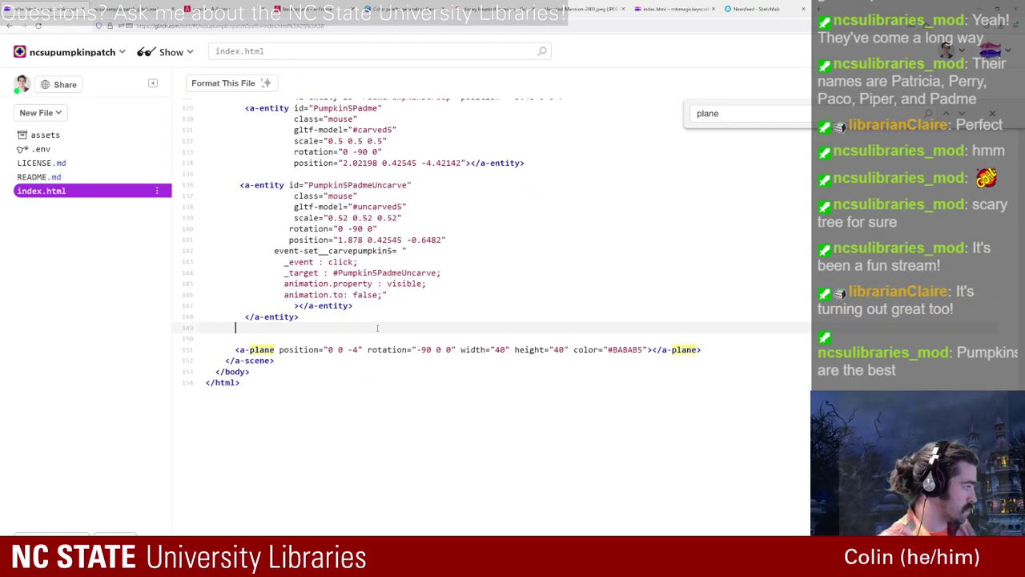
key(Return)
text(<a-entity id="Pumpkin1Patricia" class="mouse" gltf-model="#carved1" scale="0.5 0.5 0.5" rotation="0 -90 0" position="2.02198 0.42545 -4.42142"></a-entity>)
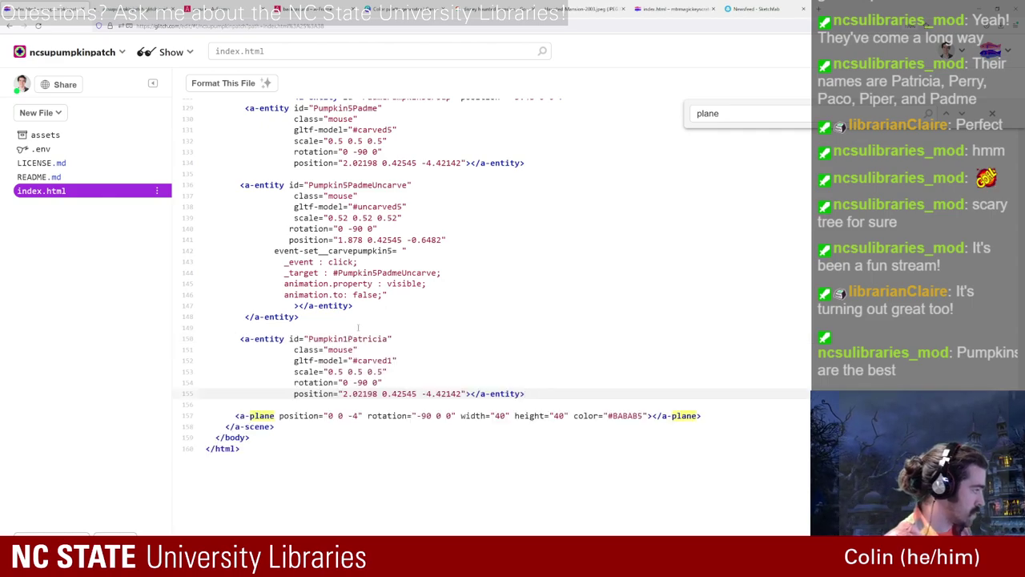
Step: Change the pasted entity's id to spookedtree and its gltf-model to #spookytree
drag(392, 339, 309, 339)
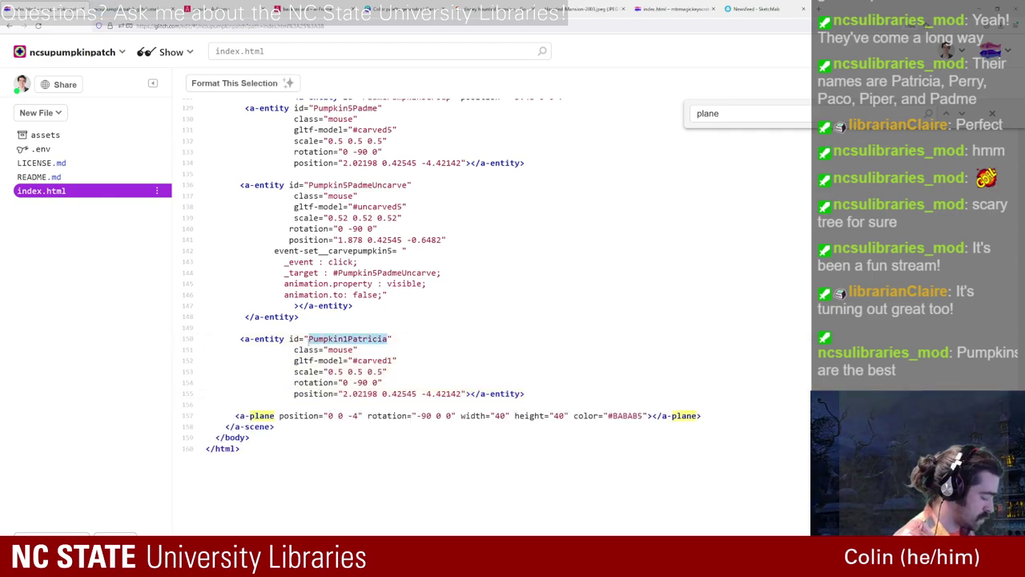
text(spookedtree)
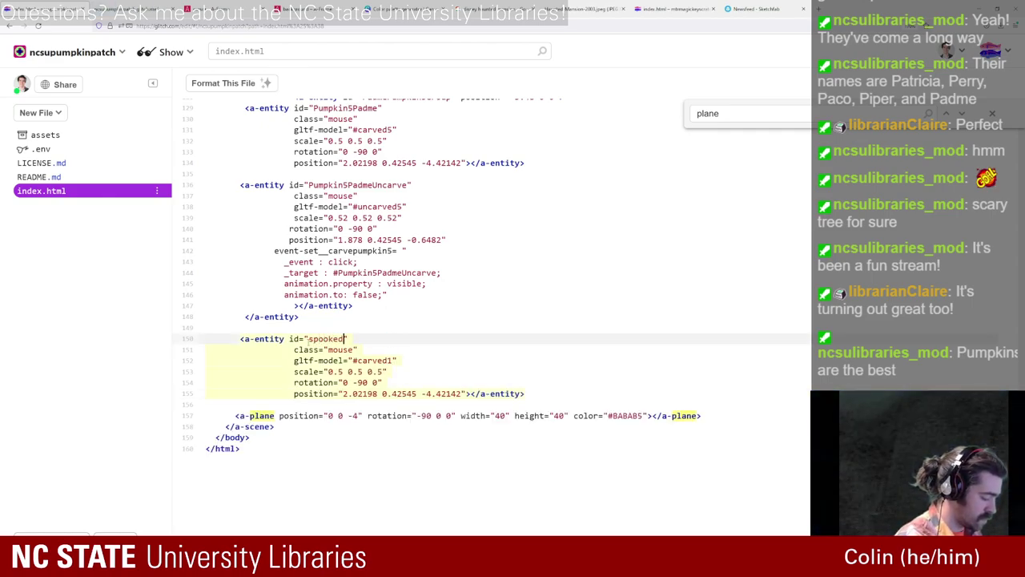
double_click(374, 361)
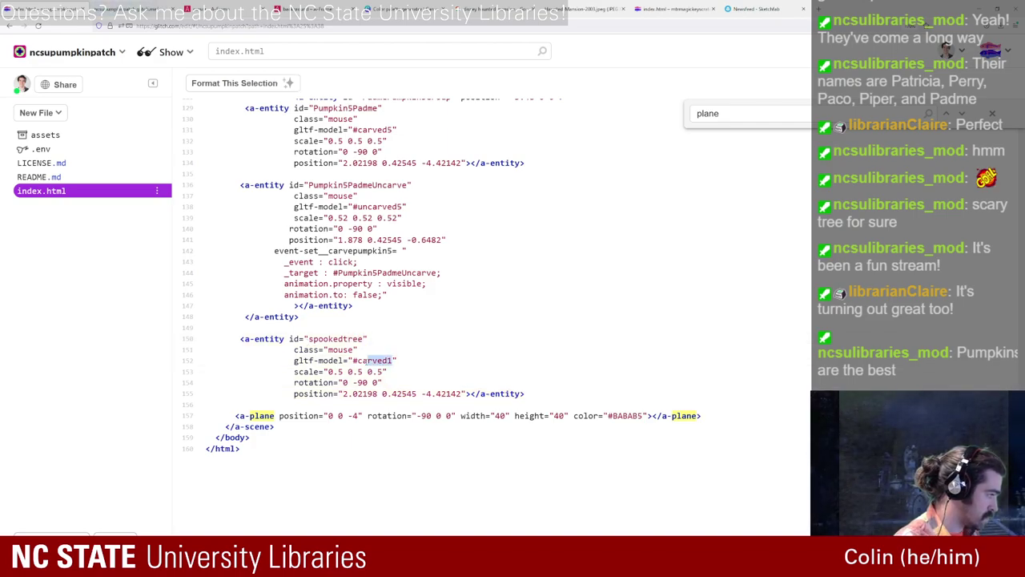
text(spookytree)
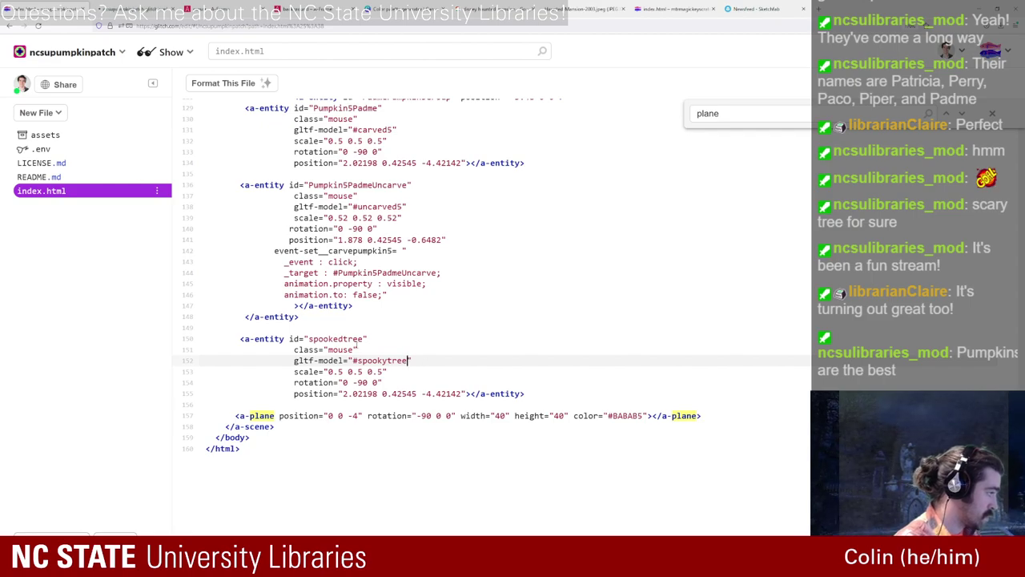
Step: Remove the class="mouse" line from the spookedtree entity
click(359, 349)
drag(359, 349, 192, 351)
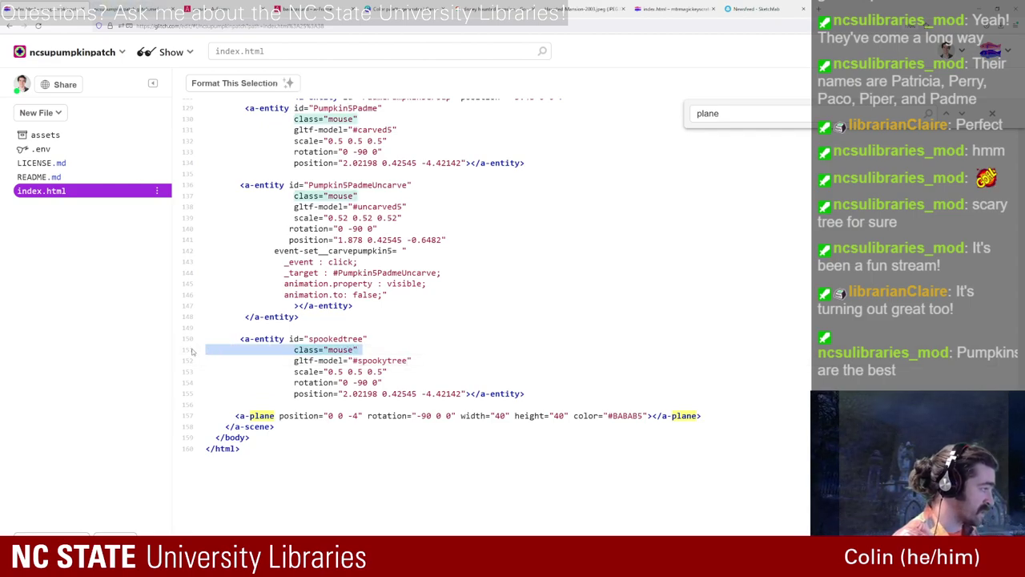
key(BackSpace)
key(BackSpace)
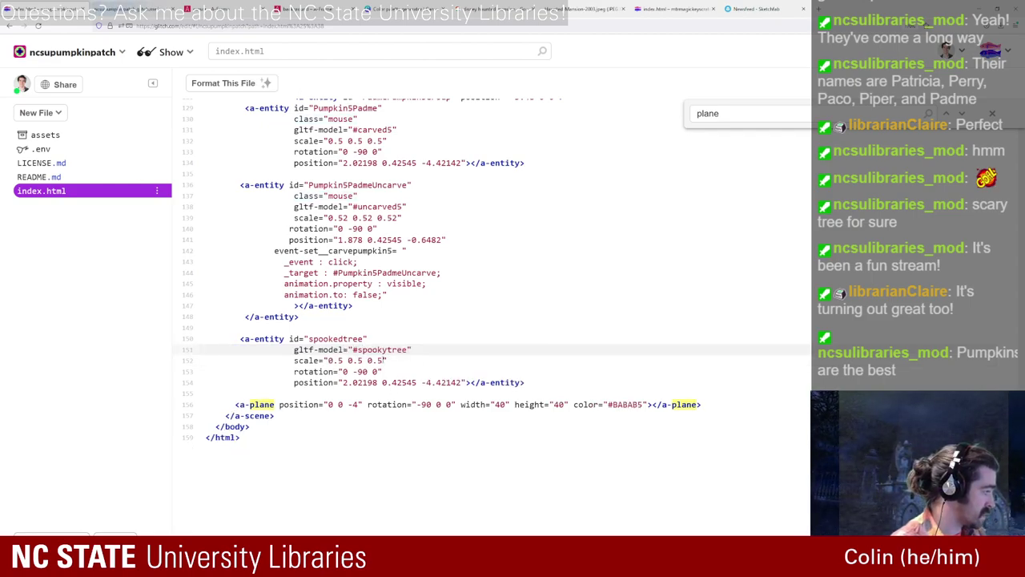
Step: Set the spookedtree entity's scale to 1 1 1, rotation to 0 0 0, and position to 0 0 0
mouse_move(331, 361)
mouse_down()
mouse_move(384, 360)
mouse_move(328, 361)
mouse_up()
key(BackSpace)
text(1 1 1)
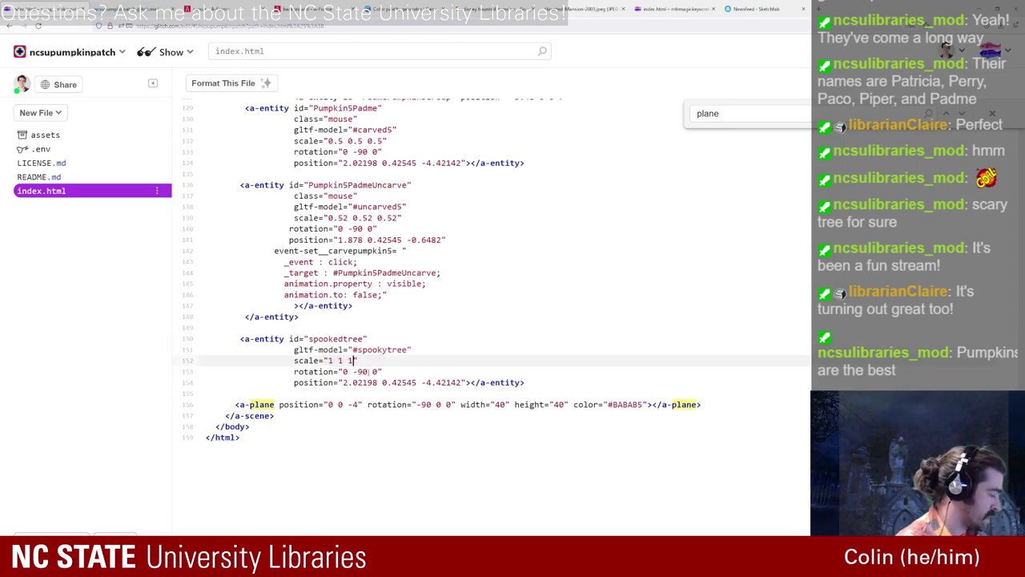
drag(362, 372, 347, 371)
text(0)
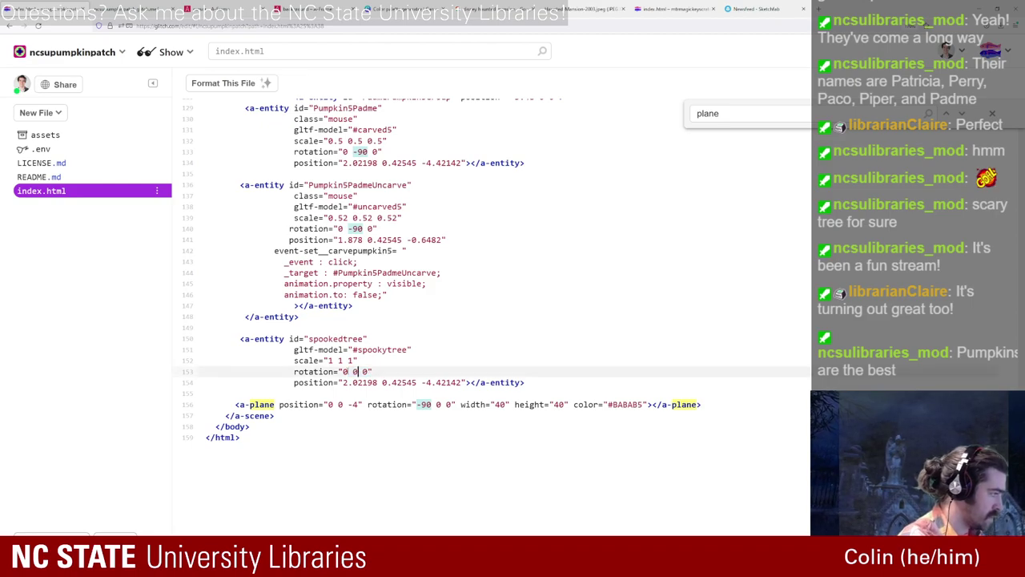
drag(464, 382, 343, 382)
text(0 0 0)
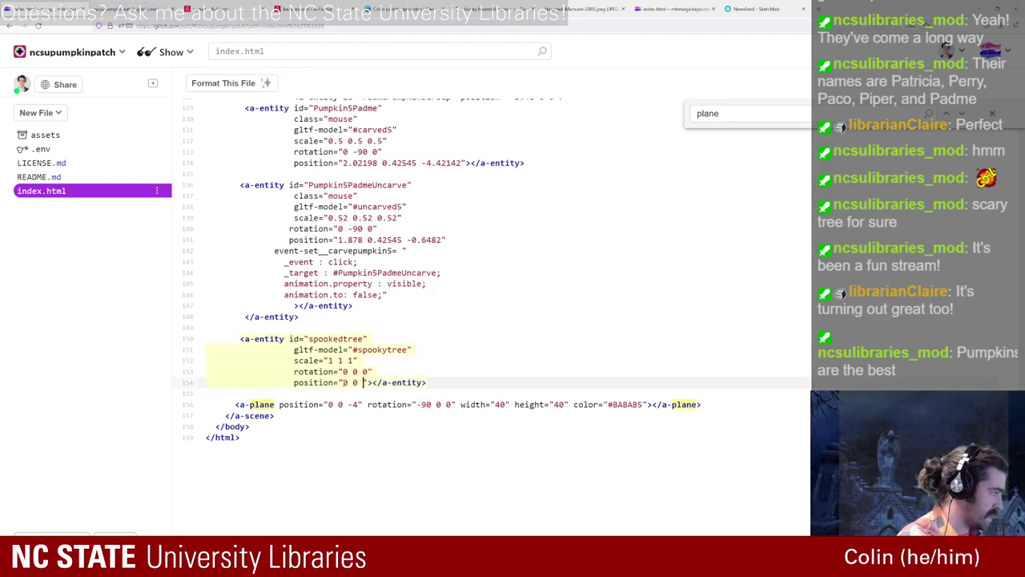
Step: Open the live pumpkin patch in the A-Frame Inspector, move the tree far behind the pumpkins, and return to the scene
key(ctrl+Tab)
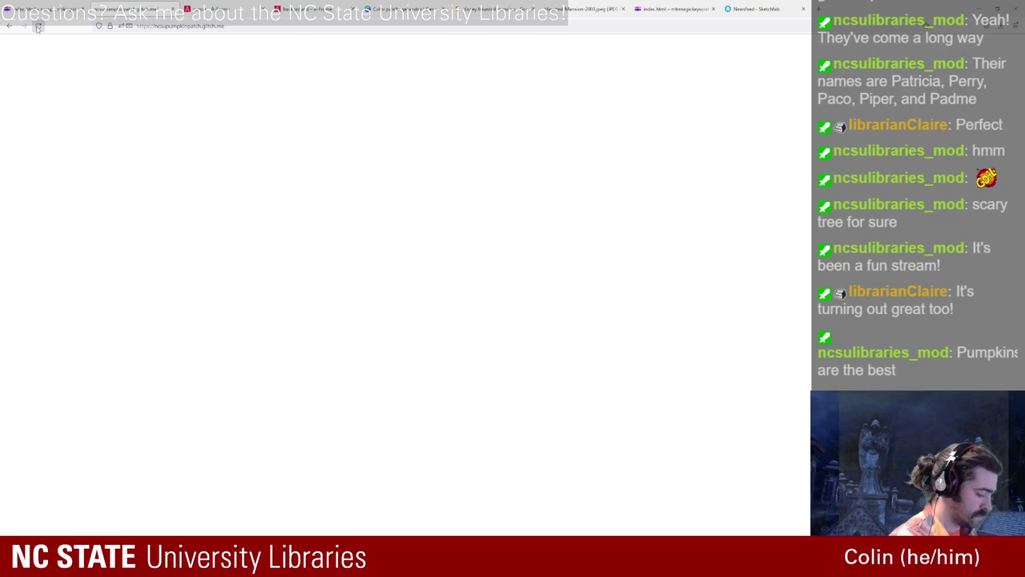
key(ctrl+alt+i)
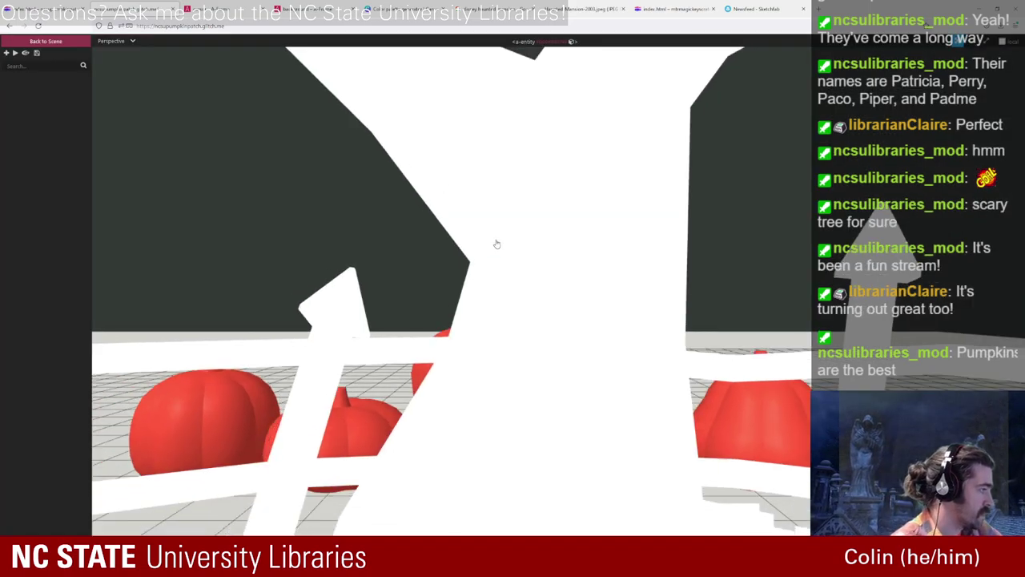
scroll(494, 241, down, 10)
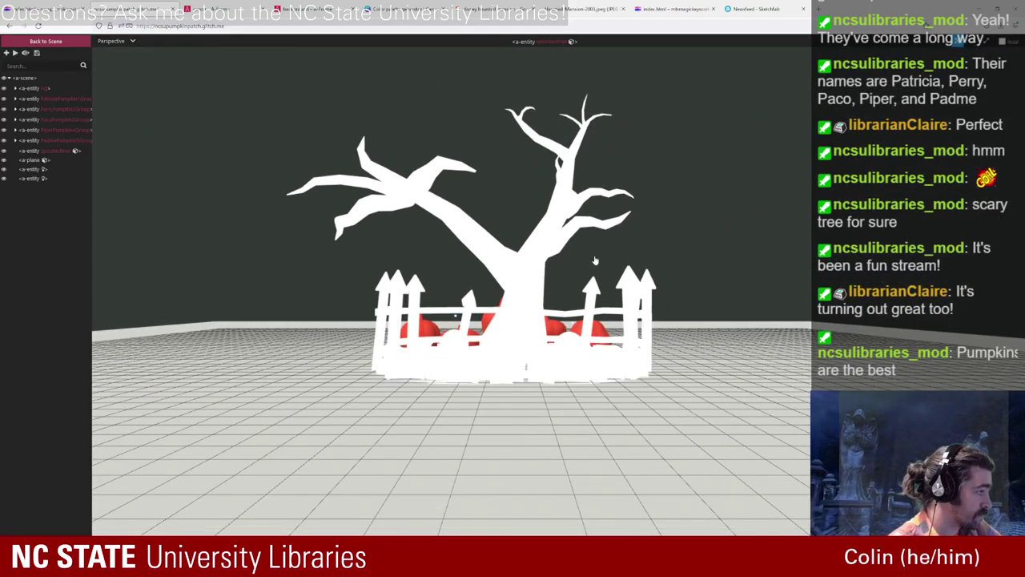
click(677, 303)
click(522, 378)
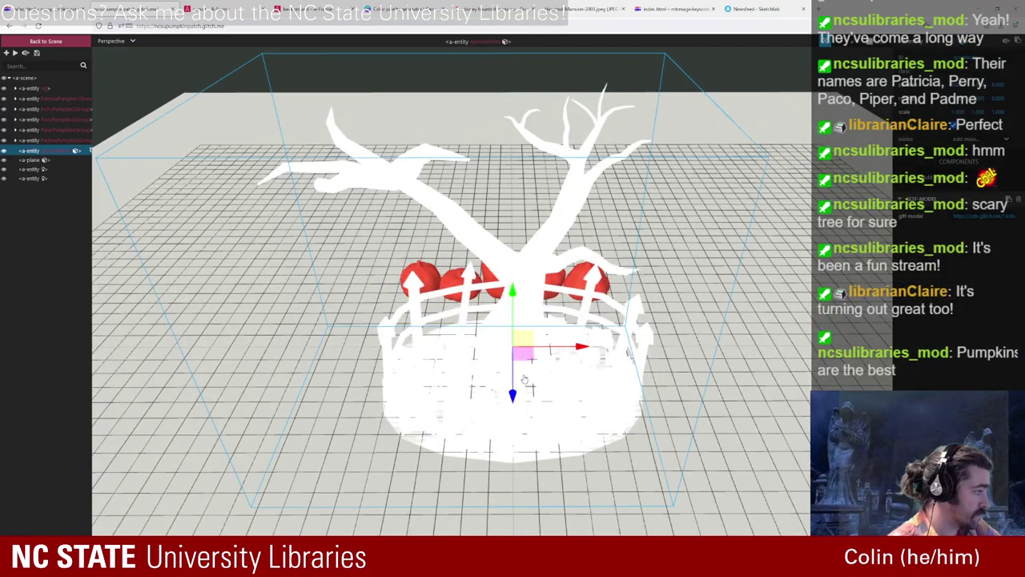
drag(516, 394, 297, 98)
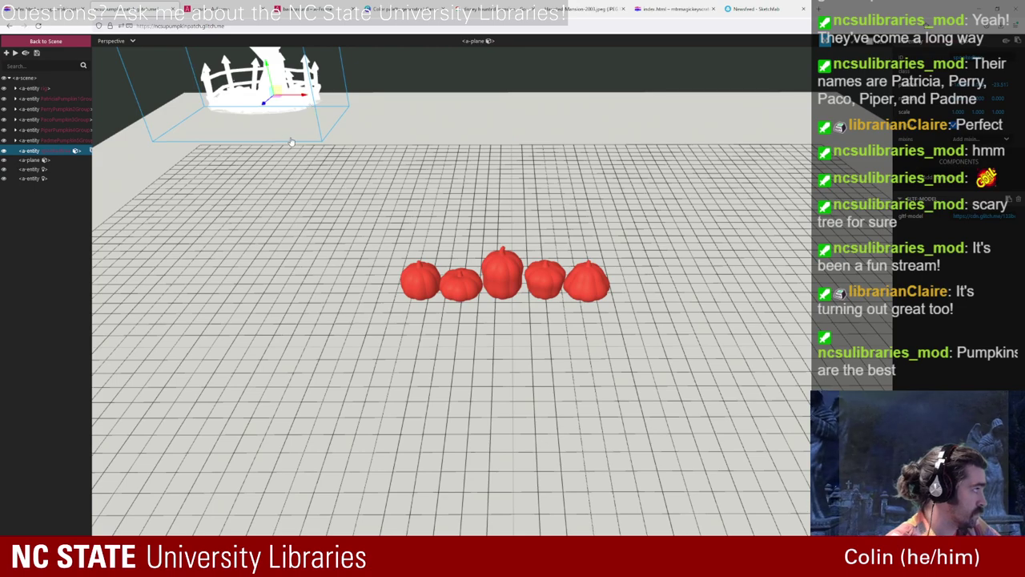
click(48, 41)
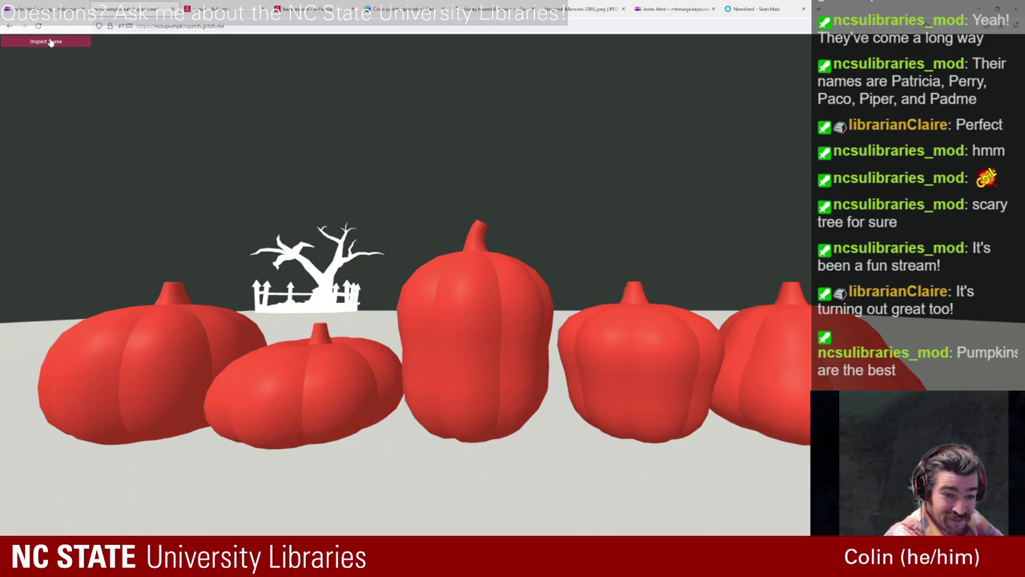
Step: Try a dark navy material on the tree by adding a material component in the A-Frame Inspector, and check it in the scene
click(48, 41)
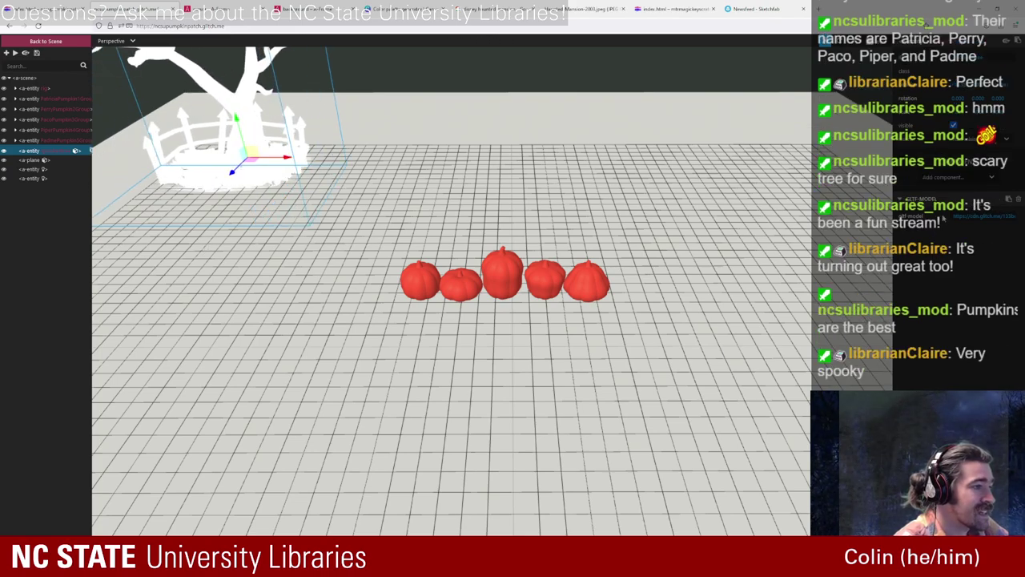
click(953, 178)
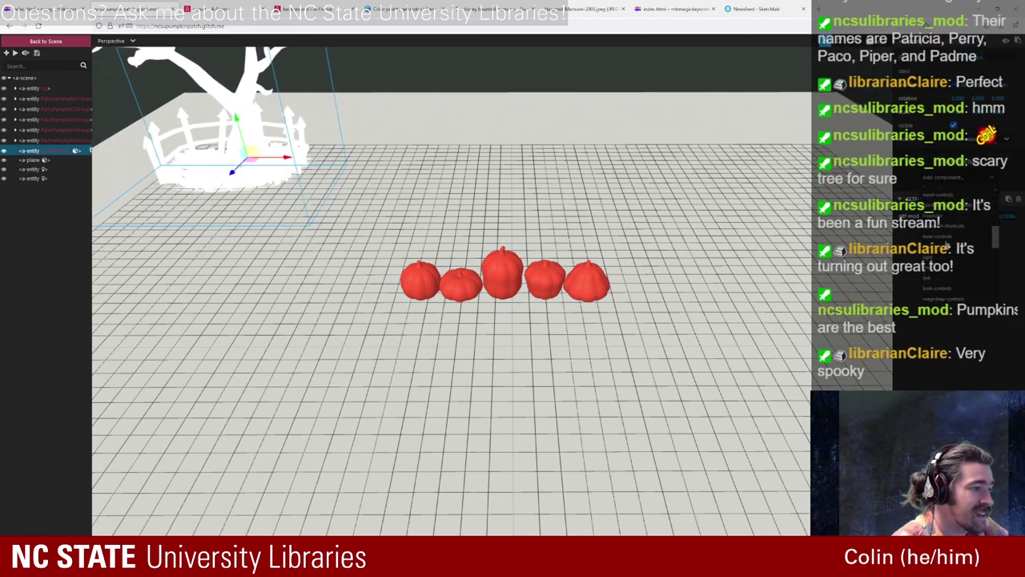
click(951, 233)
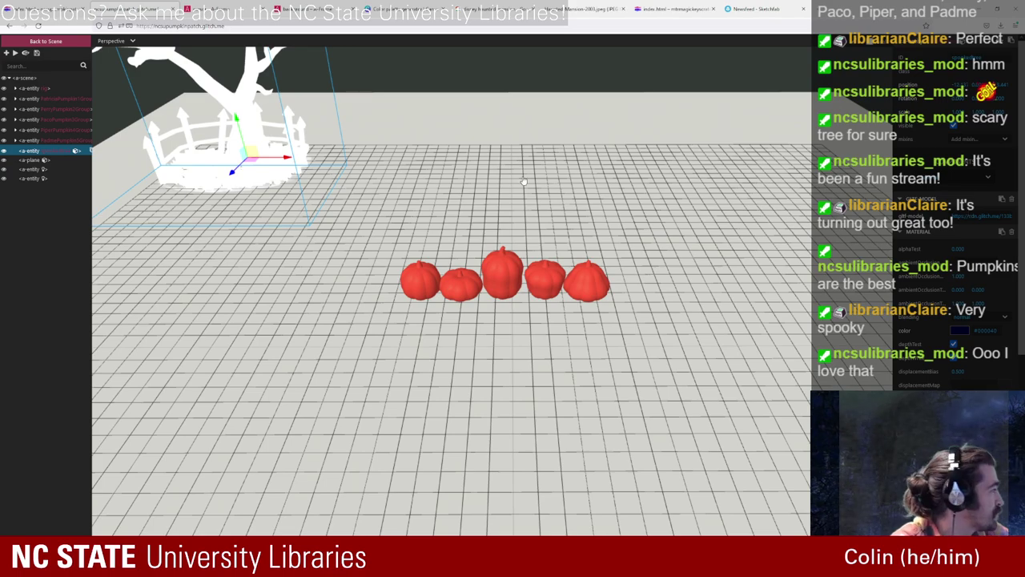
click(45, 42)
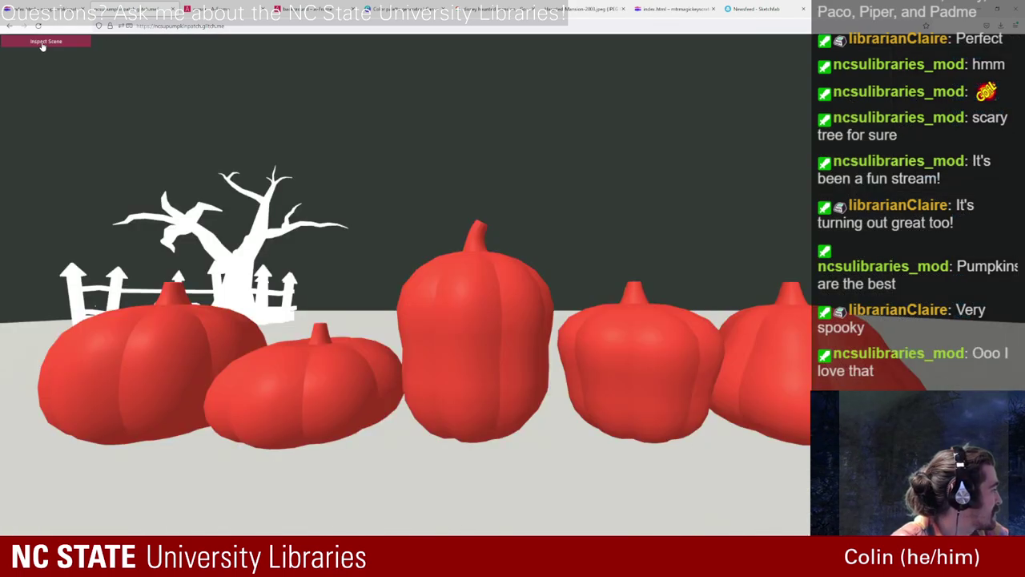
click(44, 42)
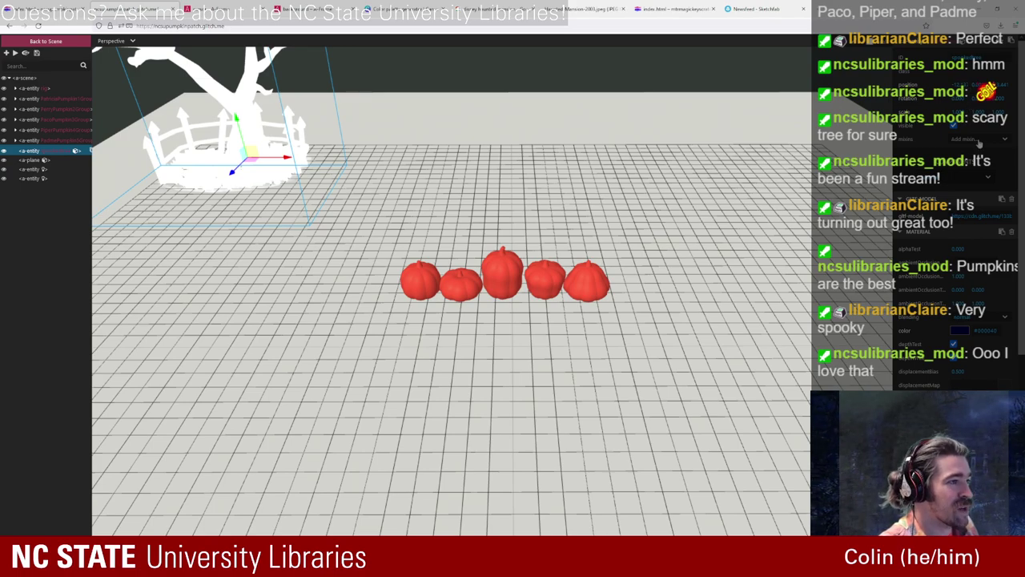
Step: In the Glitch code, set the spookedtree entity's x position to -13 and return to the live pumpkin patch
click(61, 7)
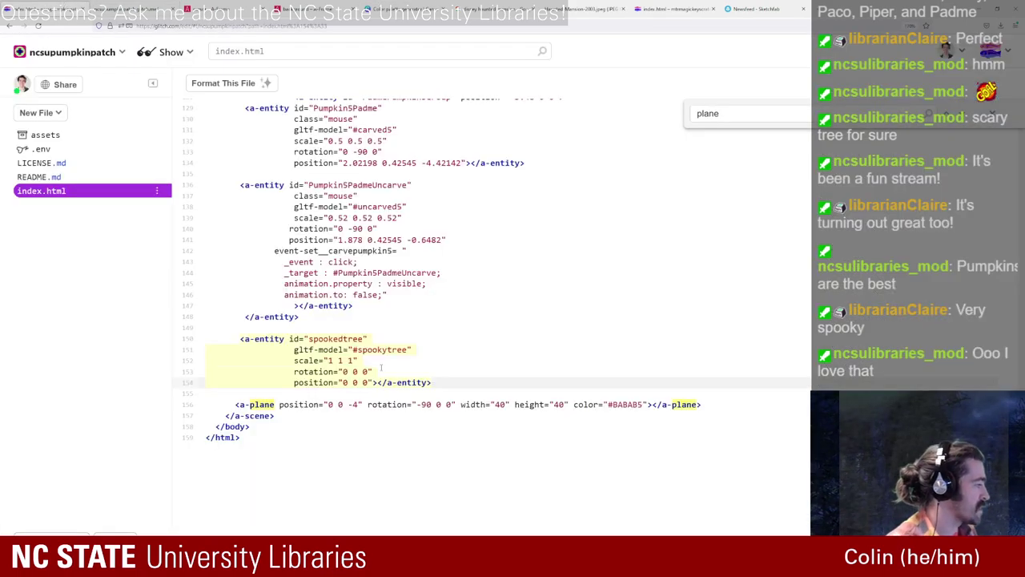
double_click(344, 382)
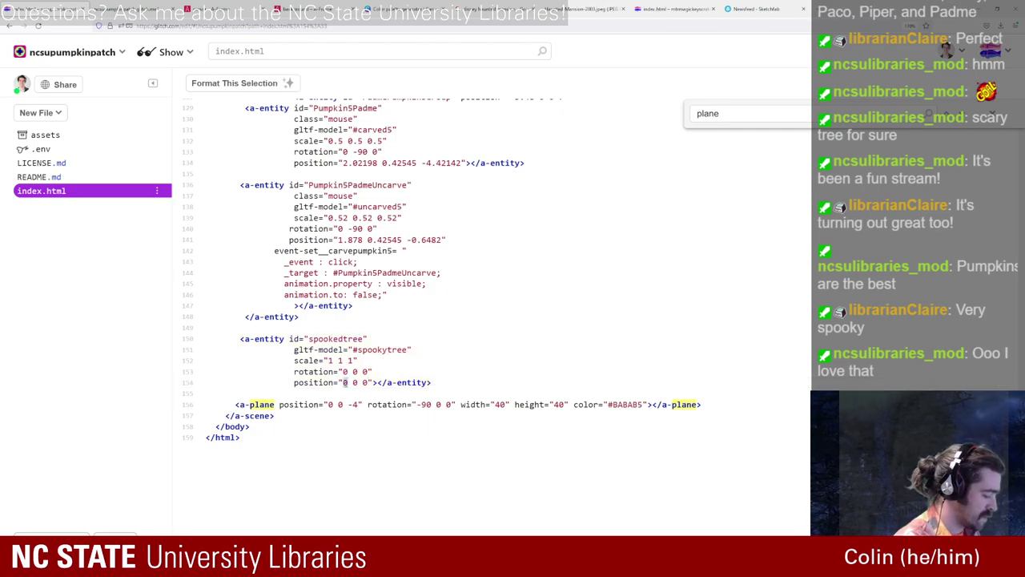
text(13)
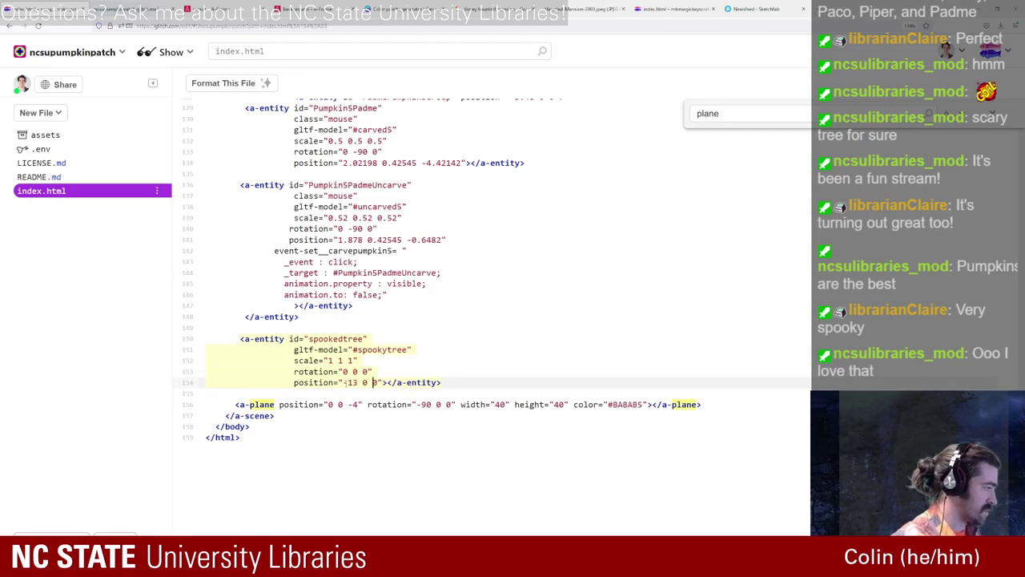
text(-)
click(84, 6)
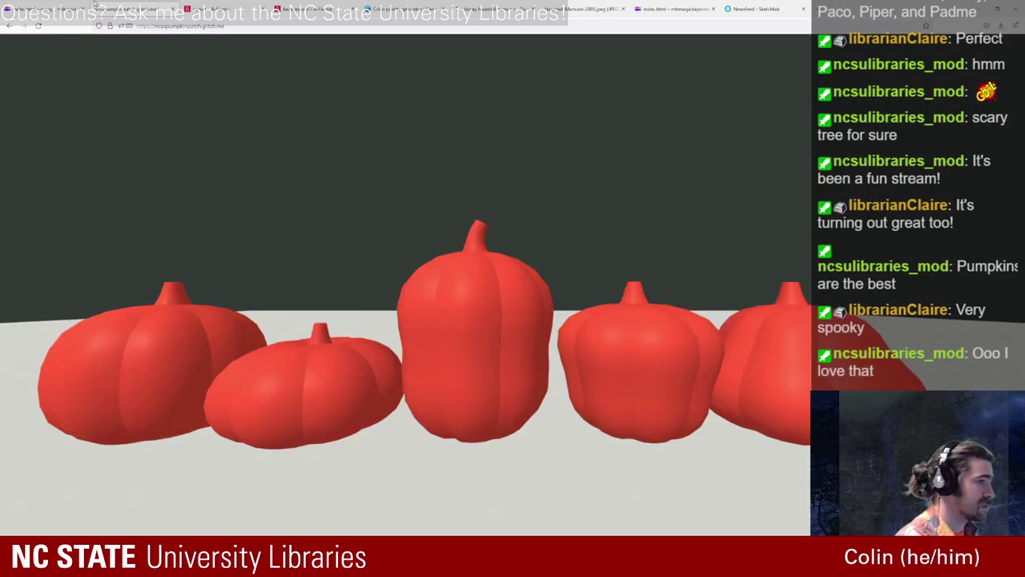
Step: Open the A-Frame Inspector, select the spookedtree entity, and move it across the ground plane to a spot behind the pumpkins
key(ctrl+alt+i)
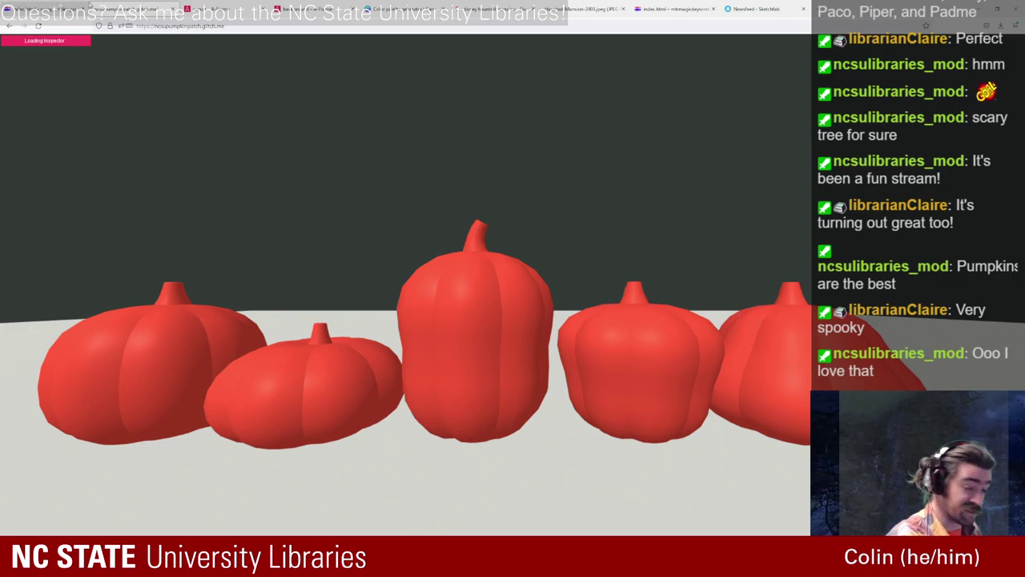
scroll(339, 270, down, 3)
scroll(345, 270, down, 5)
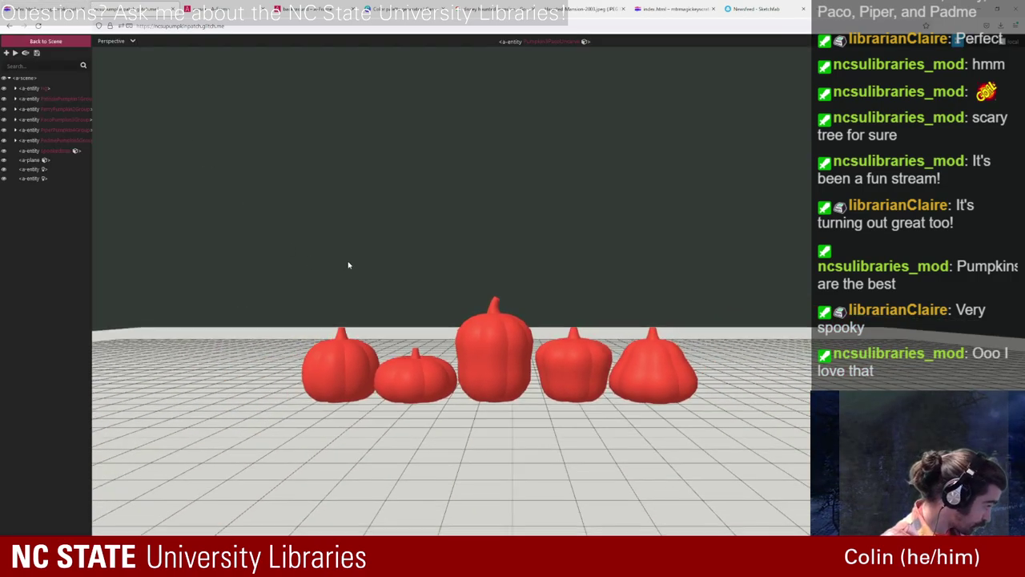
click(470, 335)
drag(348, 270, 233, 329)
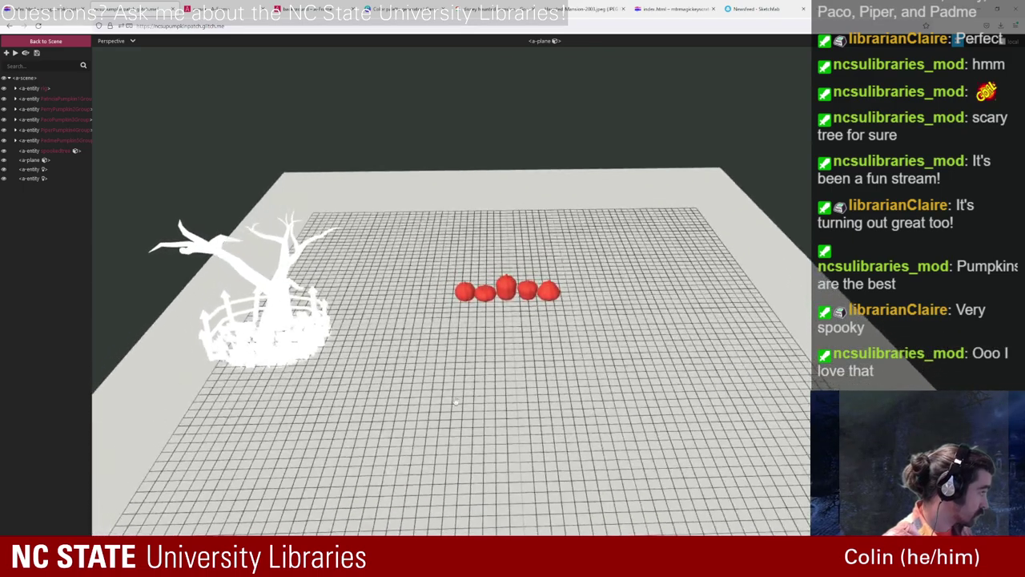
click(270, 325)
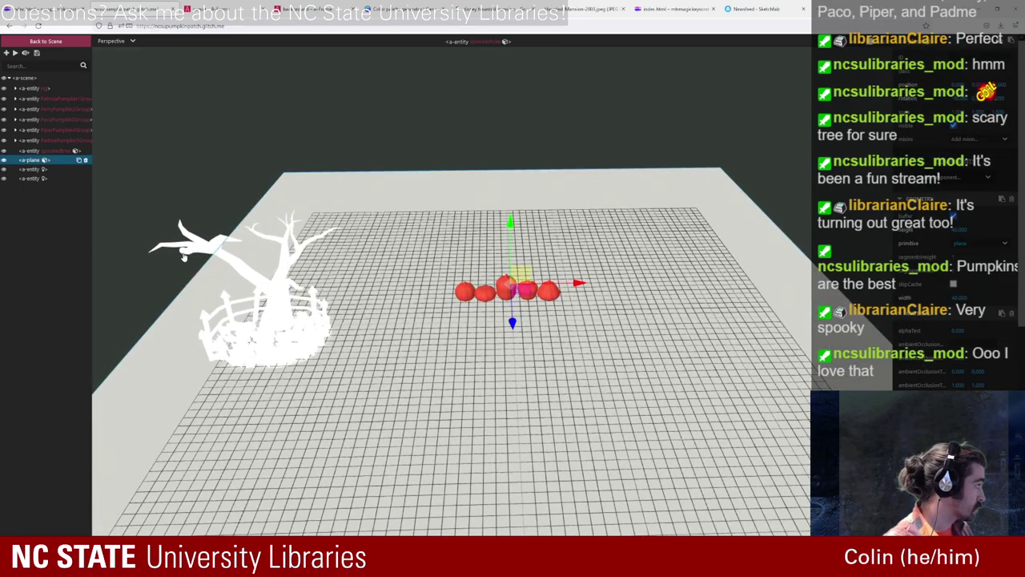
click(69, 150)
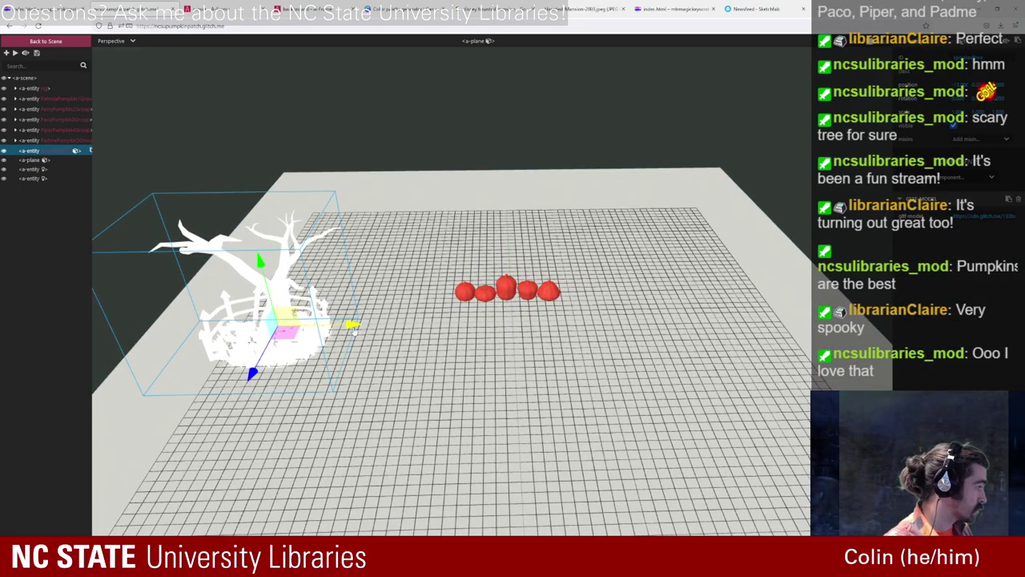
drag(285, 331, 370, 228)
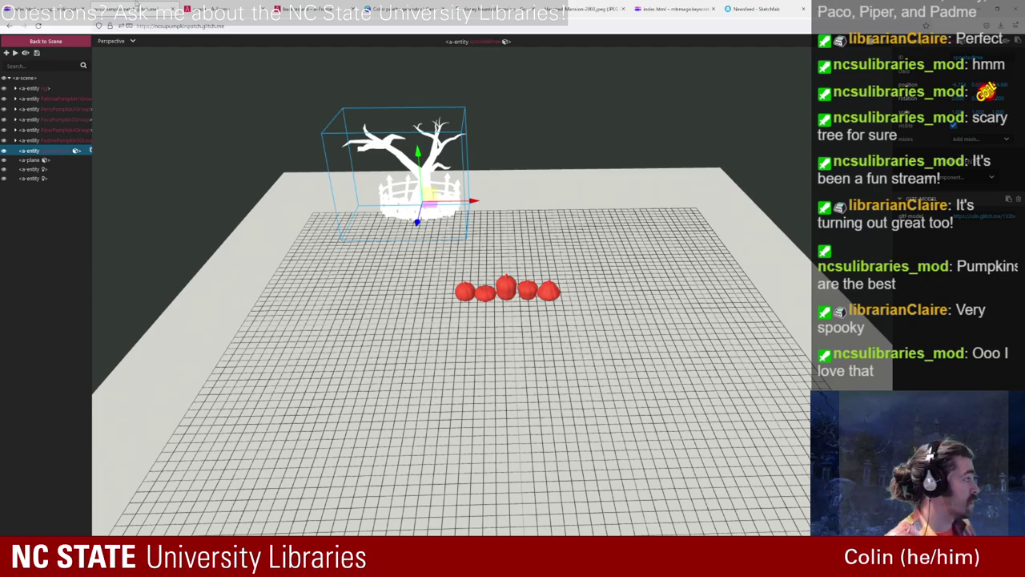
Step: In the Glitch code, set the spookedtree entity's z position to -17 and check the tree in the live scene
key(ctrl+shift+Tab)
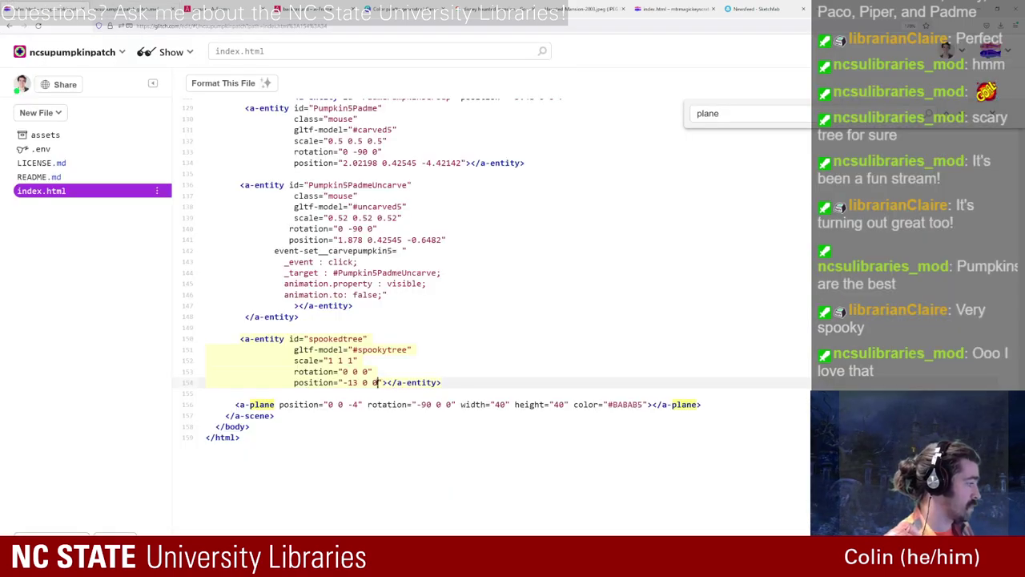
key(BackSpace)
text(-17)
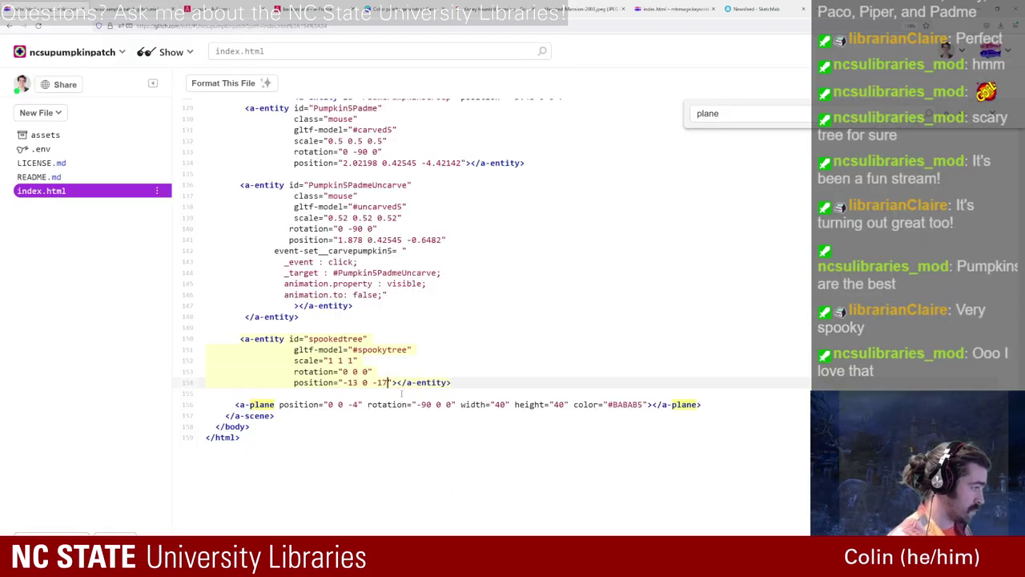
key(ctrl+Tab)
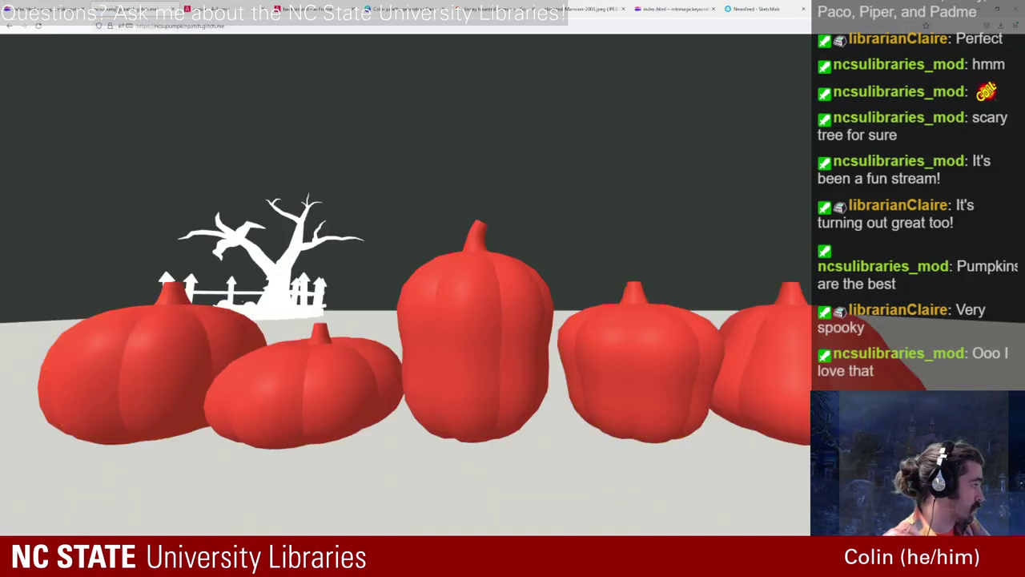
key(ctrl+shift+Tab)
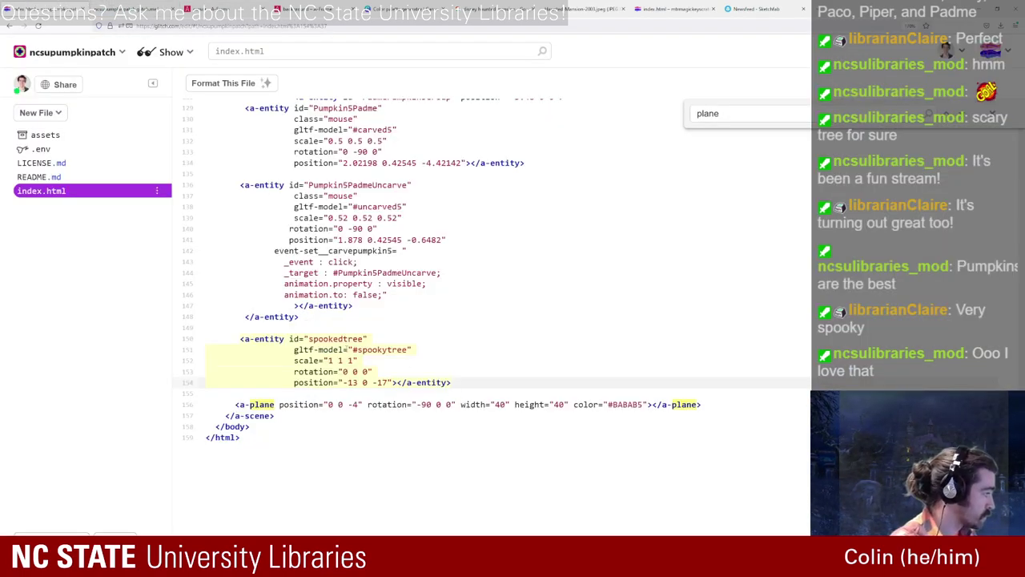
Step: Rename the spookedtree entity's id to spookedtree1 and paste two copies of the whole entity below it
click(366, 338)
text(1)
drag(451, 382, 183, 341)
key(ctrl+c)
click(453, 382)
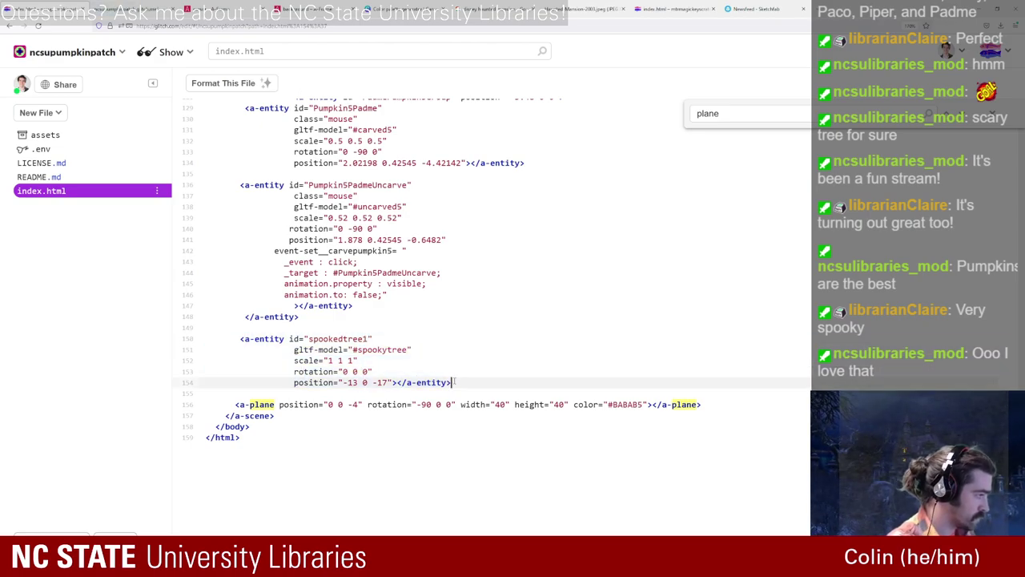
key(ctrl+v)
key(Return)
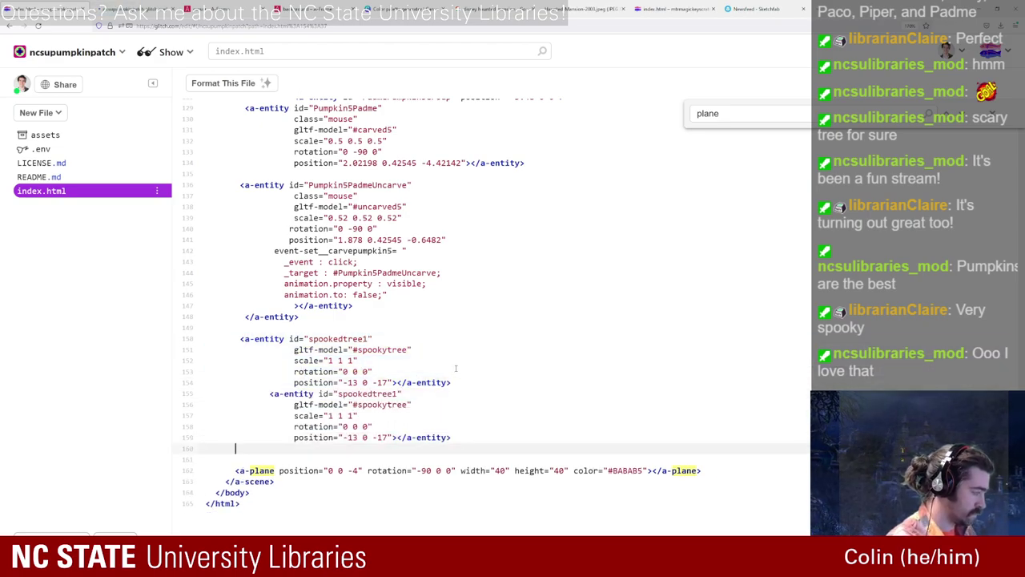
key(ctrl+v)
Step: Change the ids of the two pasted tree entities to spookedtree2 and spookedtree3
key(BackSpace)
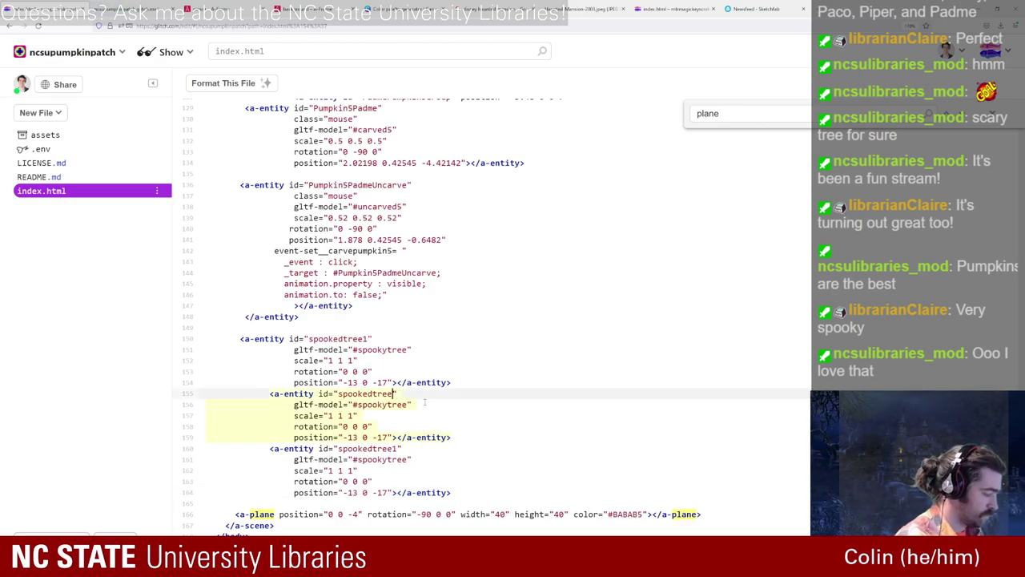
text(2)
key(Down)
key(Down)
key(Down)
key(Down)
key(Down)
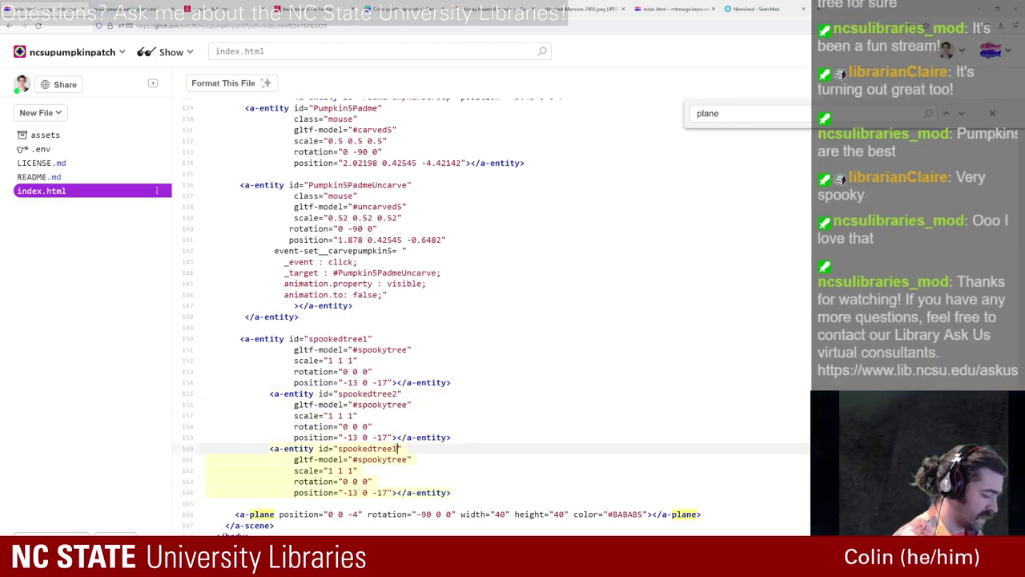
key(BackSpace)
text(3)
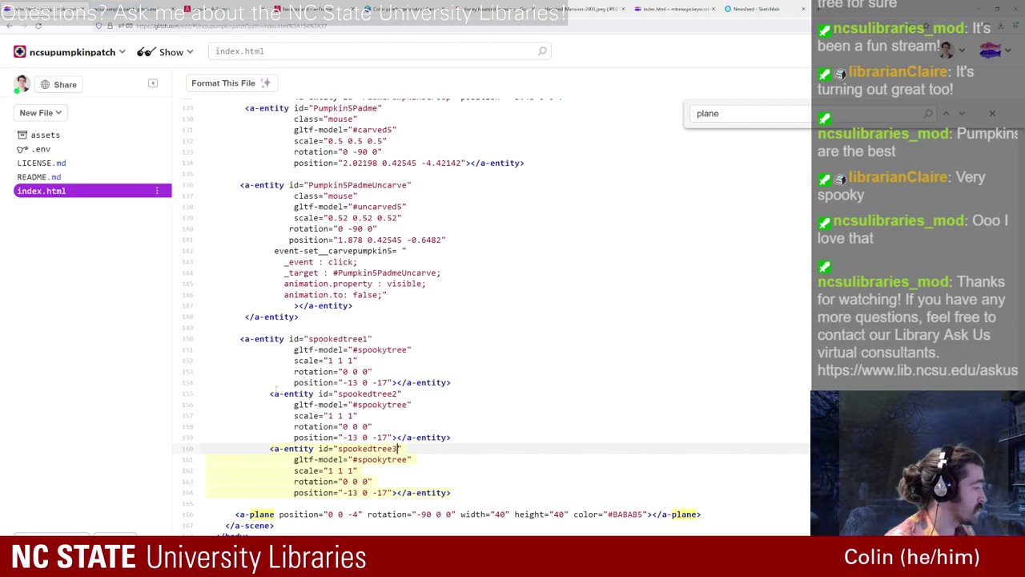
Step: Set the spookedtree2 entity's position to -11 0 -15
click(357, 437)
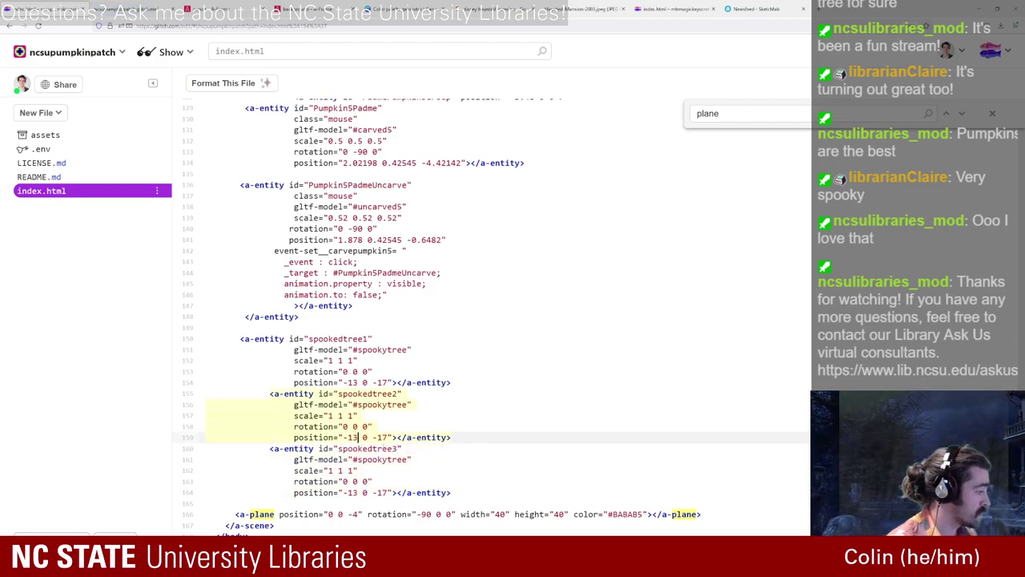
key(BackSpace)
text(1)
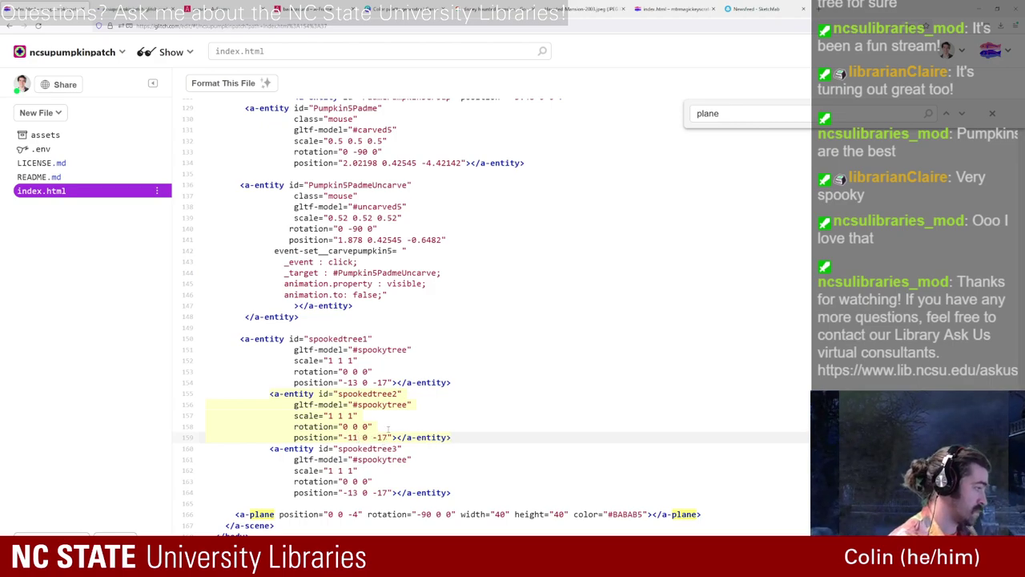
click(388, 438)
key(BackSpace)
text(5)
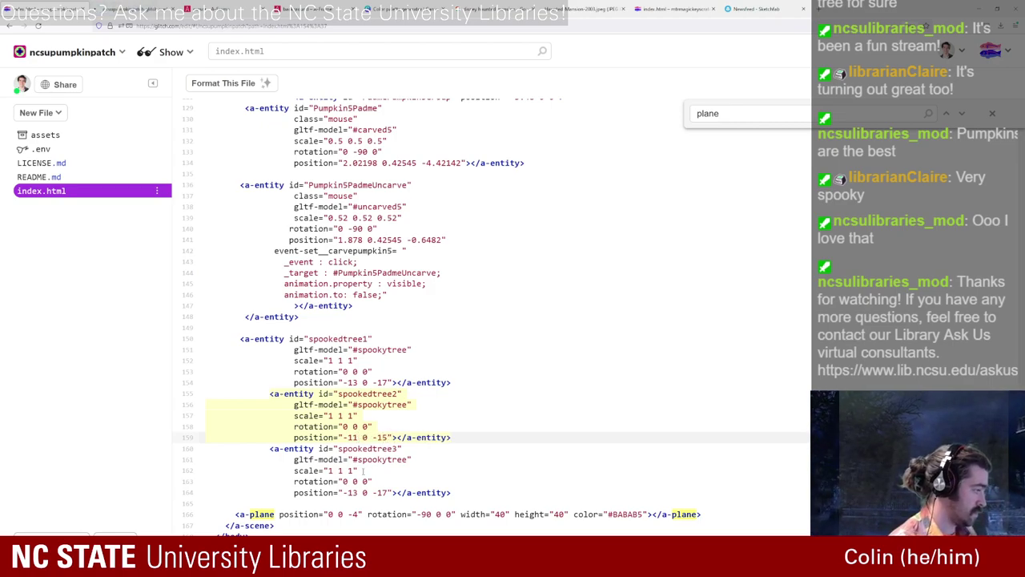
Step: Set the spookedtree3 entity's position to -5 0 -21 and view the trees in the live scene
double_click(353, 492)
text(5)
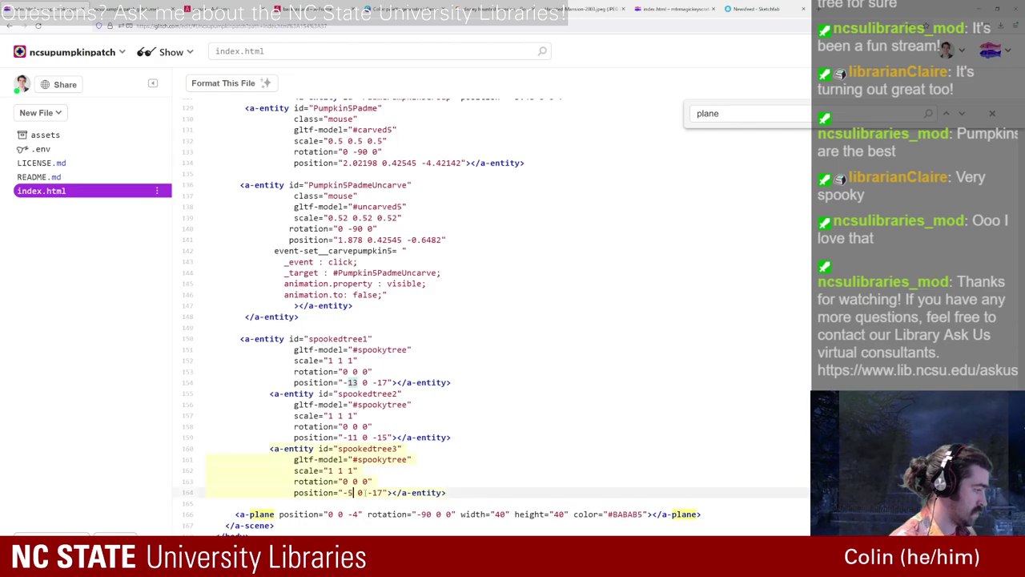
click(383, 493)
key(BackSpace)
key(BackSpace)
text(21)
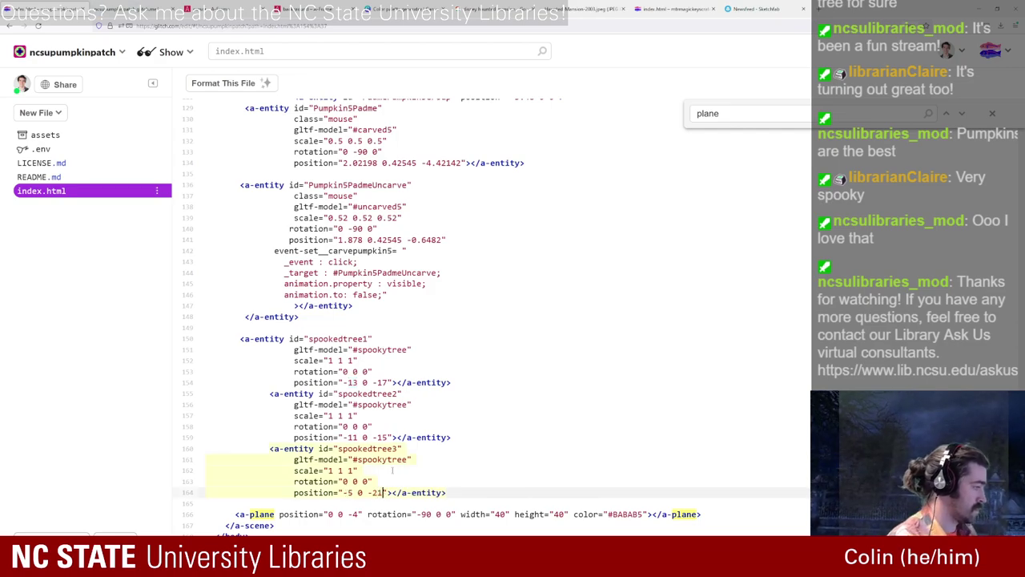
key(alt+Tab)
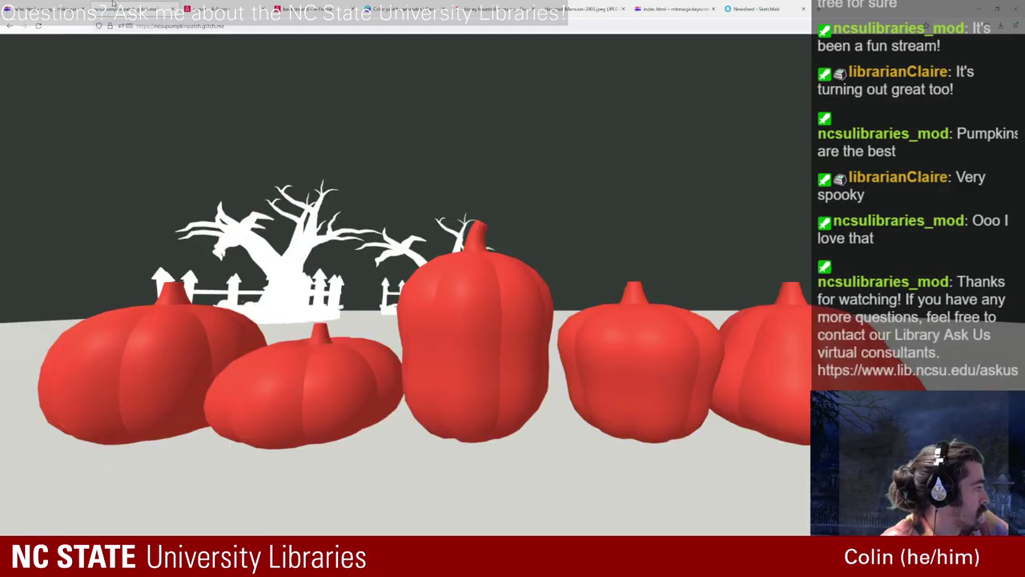
Step: Open the A-Frame Inspector and move the spookedtree2 entity along the x axis to behind the two rightmost pumpkins
key(ctrl+alt+i)
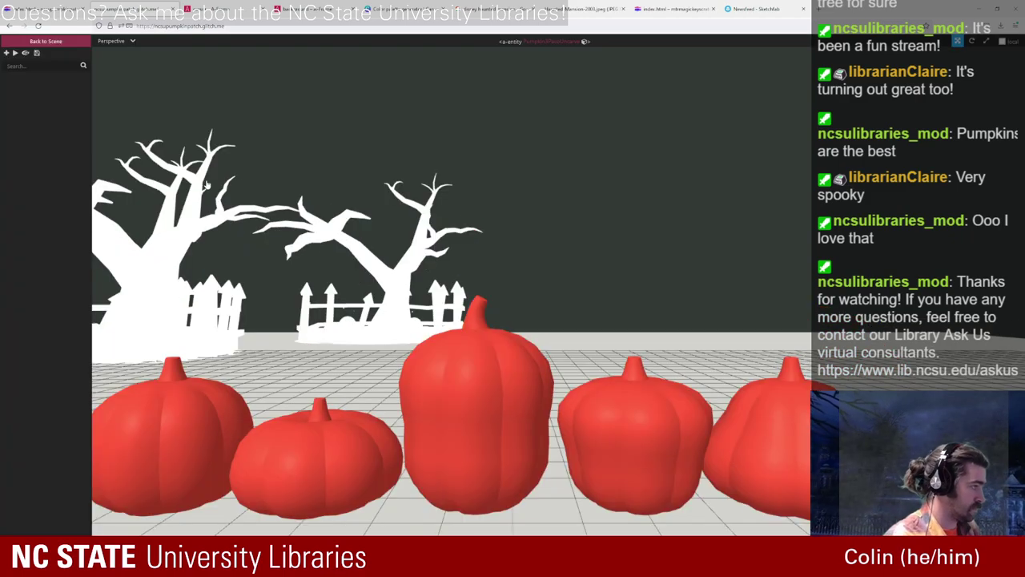
click(199, 225)
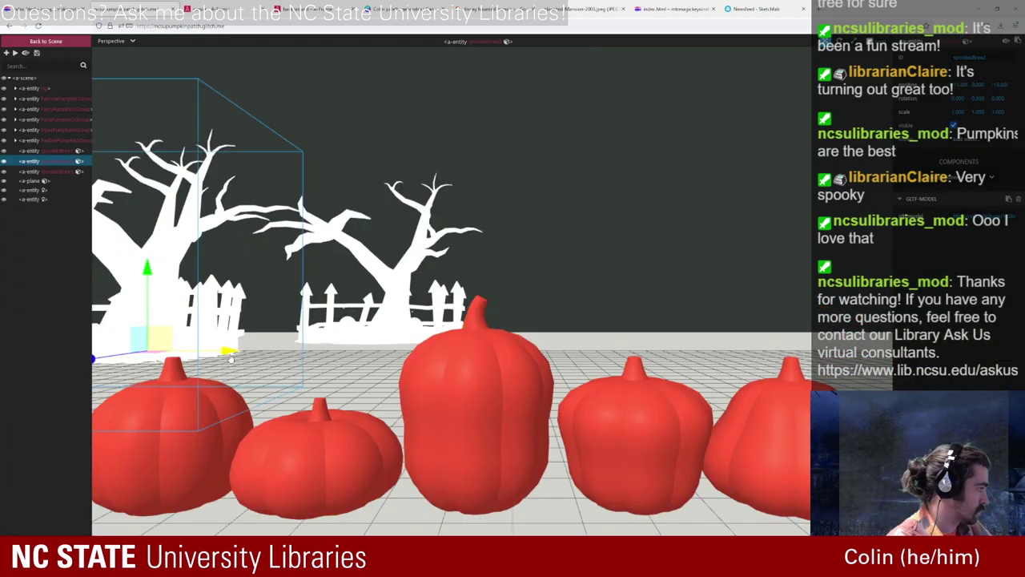
drag(232, 353, 809, 349)
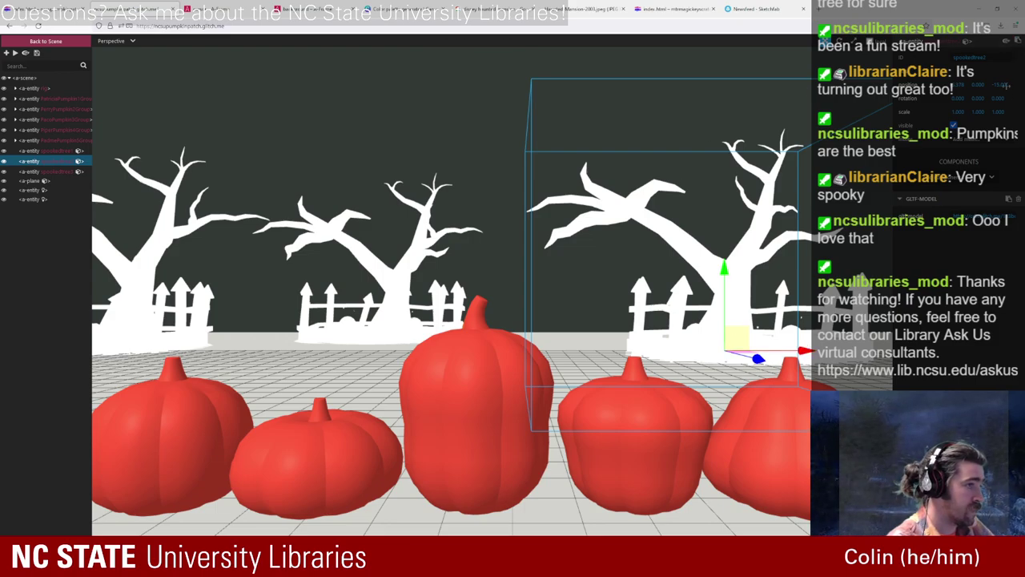
Step: In the Glitch code, set the spookedtree3 entity's x position to 6 and check the live scene
click(48, 9)
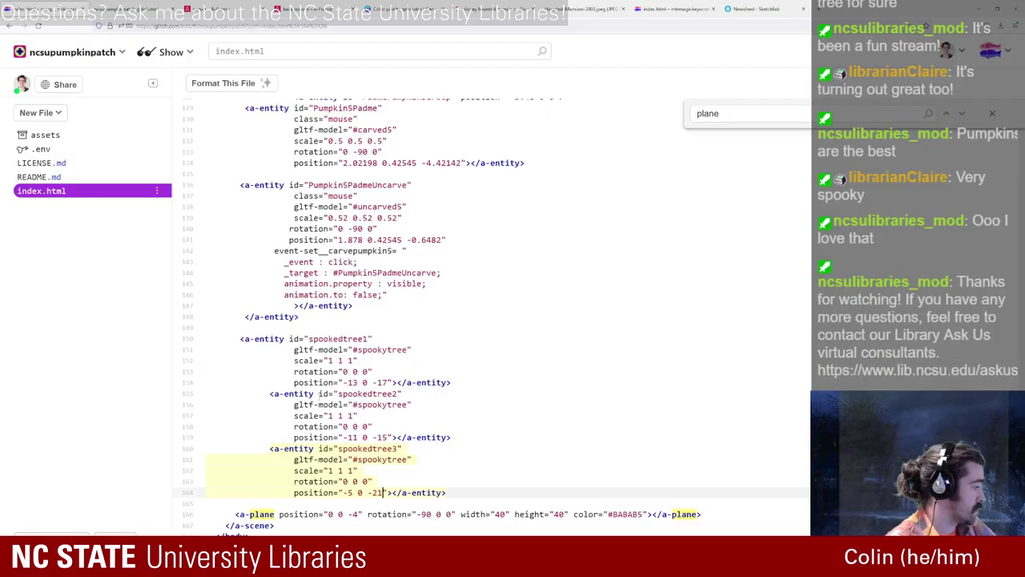
click(353, 493)
key(BackSpace)
key(BackSpace)
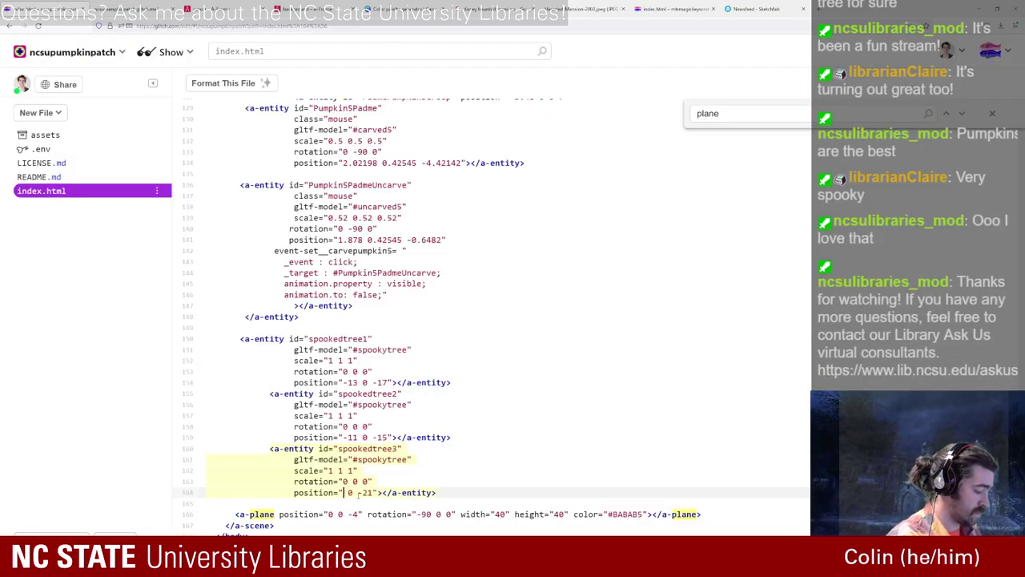
text(0)
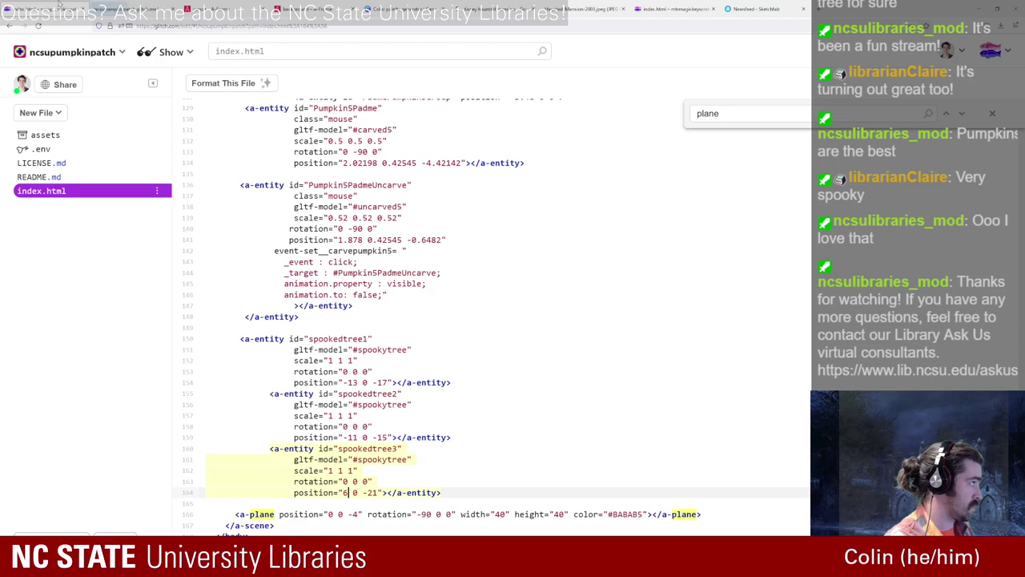
click(160, 8)
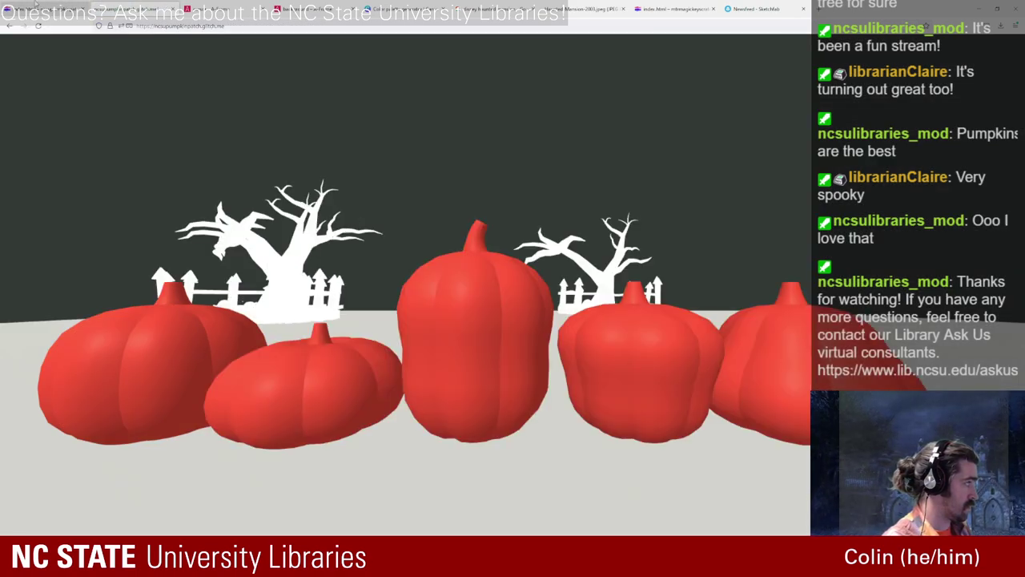
Step: Remove the minus sign from the spookedtree2 entity's x position in the Glitch code and return to the live pumpkin patch
click(31, 6)
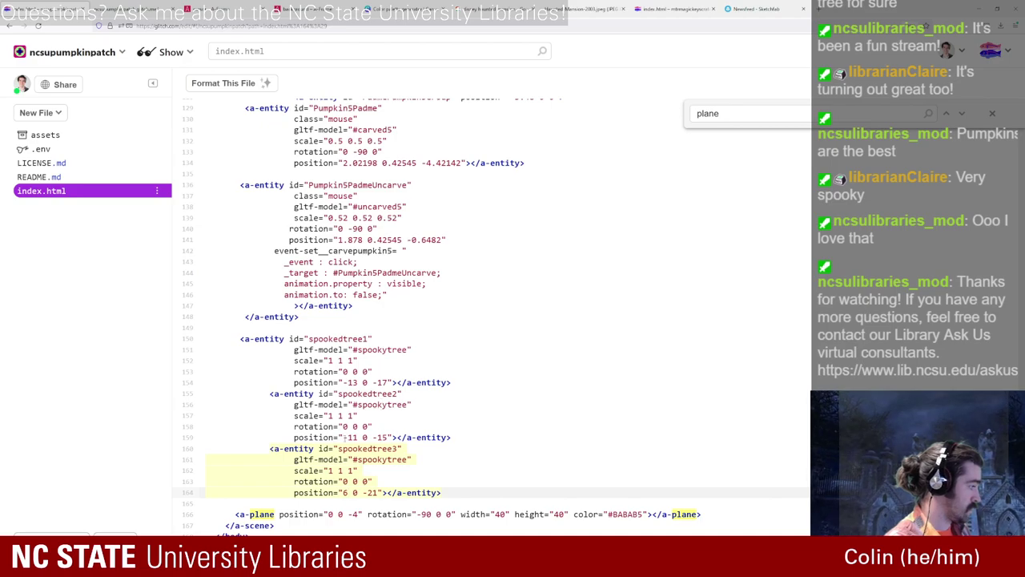
click(346, 438)
key(Delete)
click(127, 8)
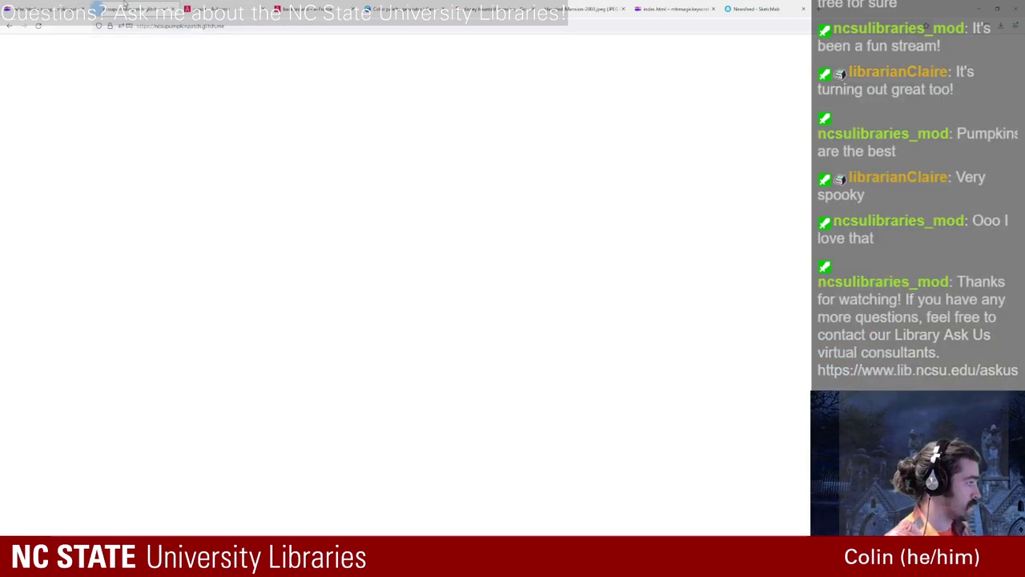